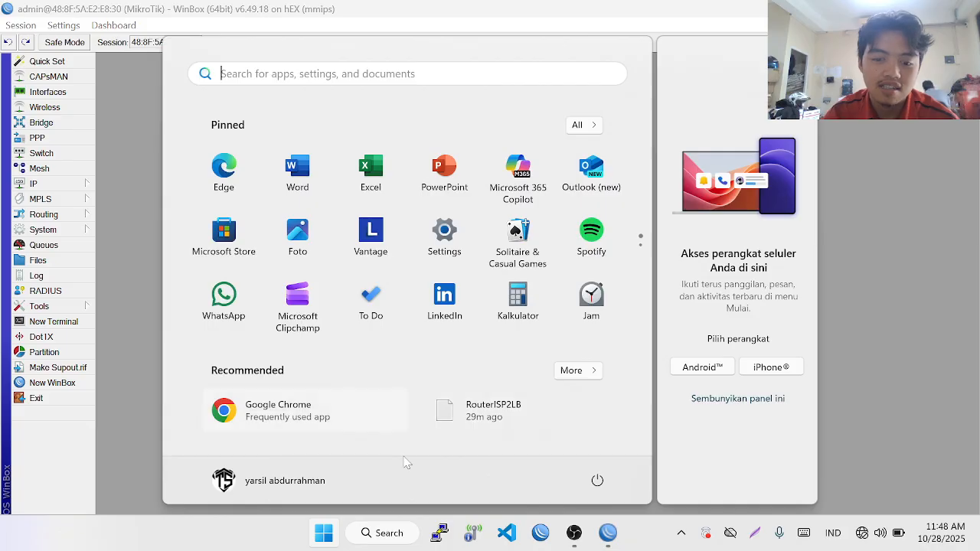
- Open KONFIGURASI.docx from TS Handling > MikroTik > 8. load balance in WPS Office
left_click(397, 542)
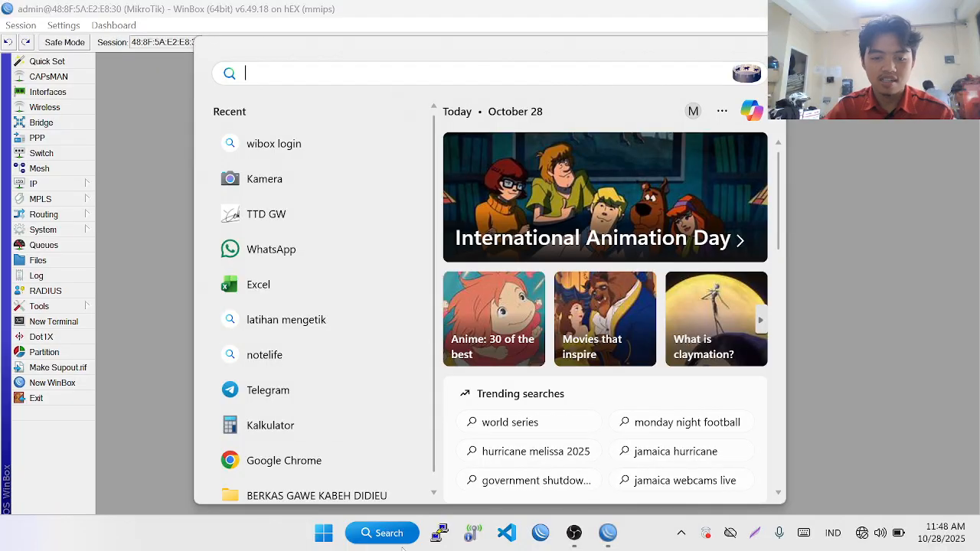
left_click(304, 498)
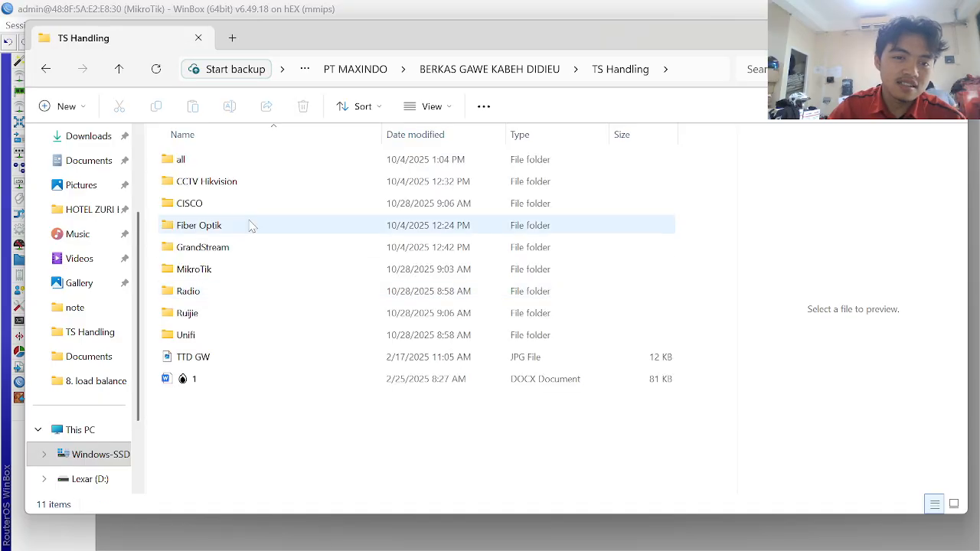
double_click(203, 267)
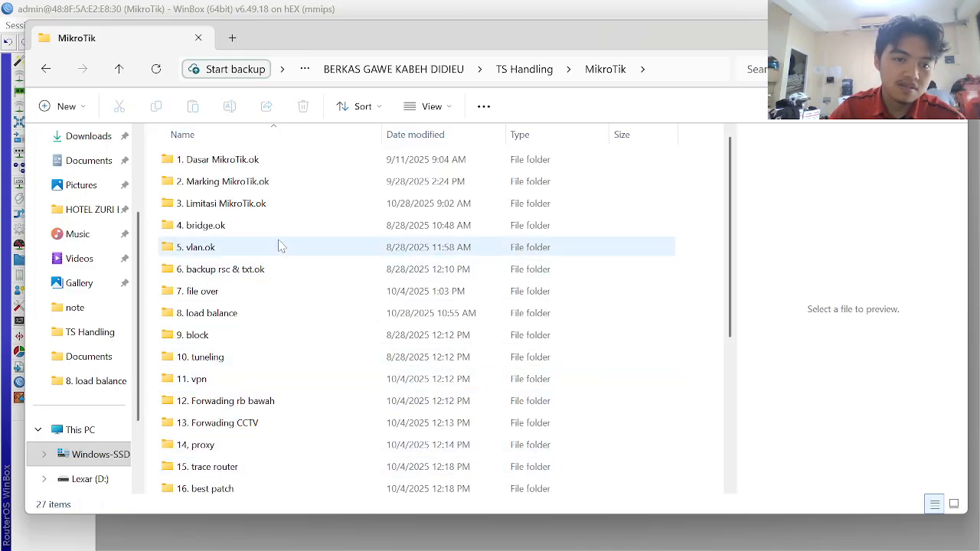
double_click(243, 314)
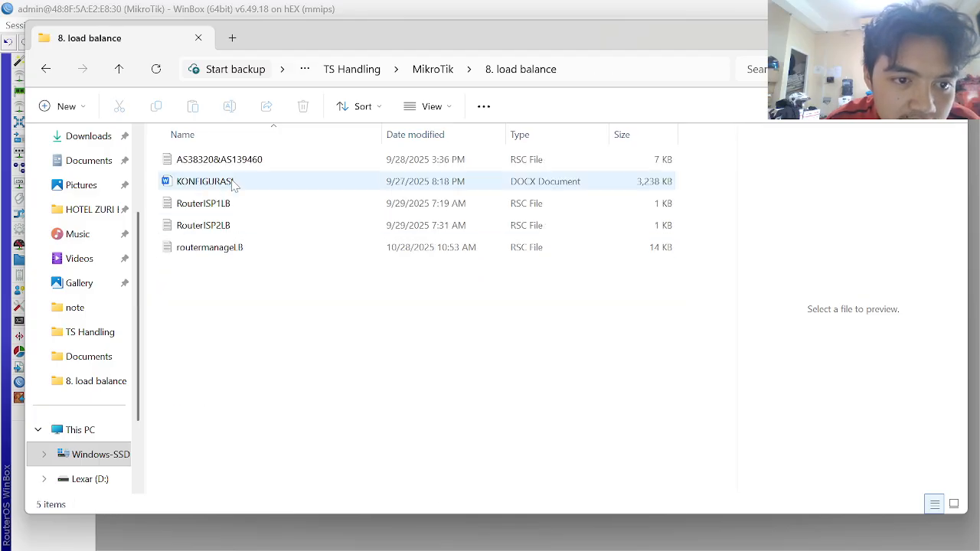
double_click(234, 182)
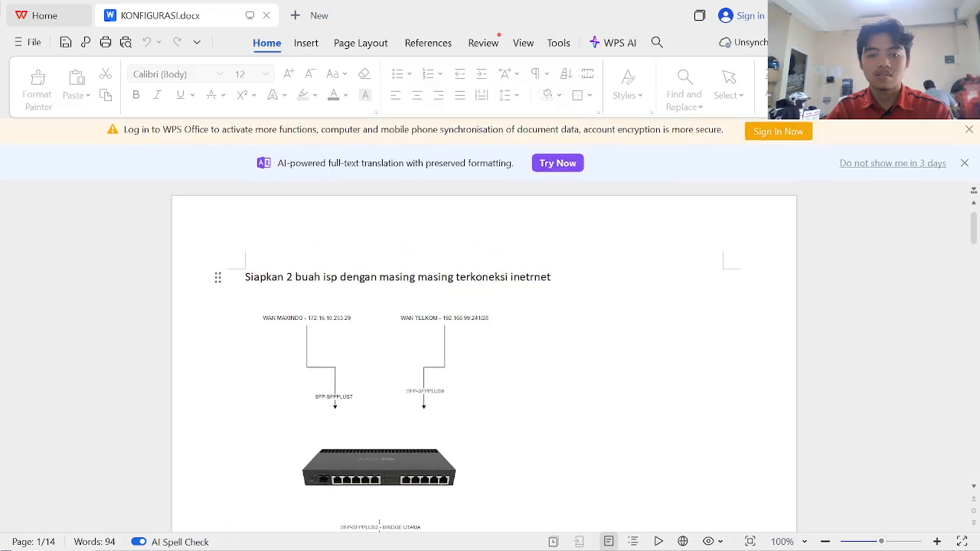
- Dismiss the sign-in reminder and Indonesian proofing banners in the guide
scroll(924, 234, "down", 1)
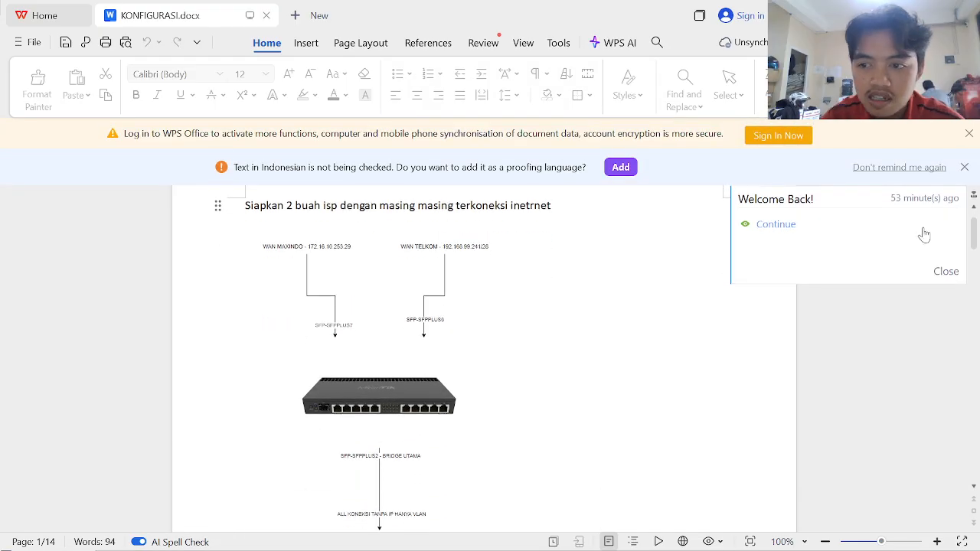
left_click(969, 133)
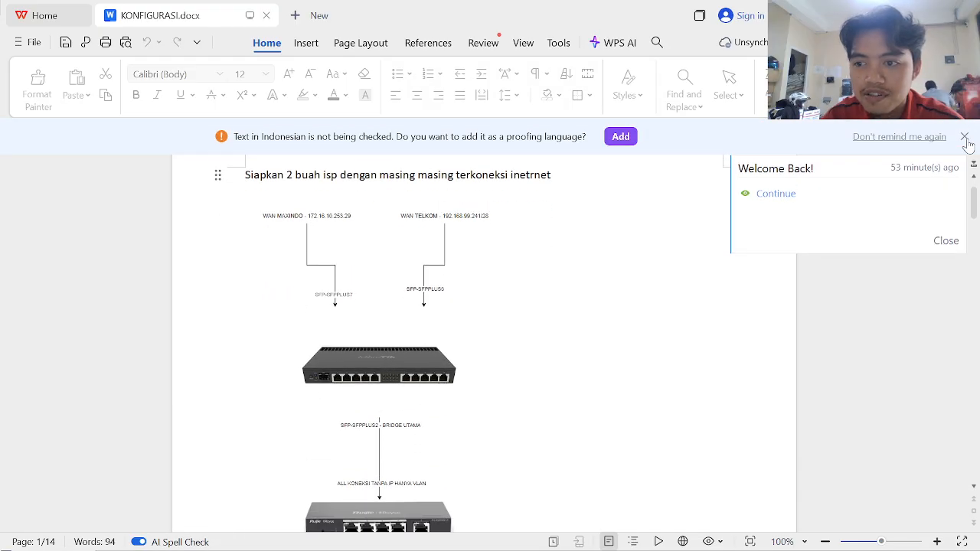
left_click(965, 138)
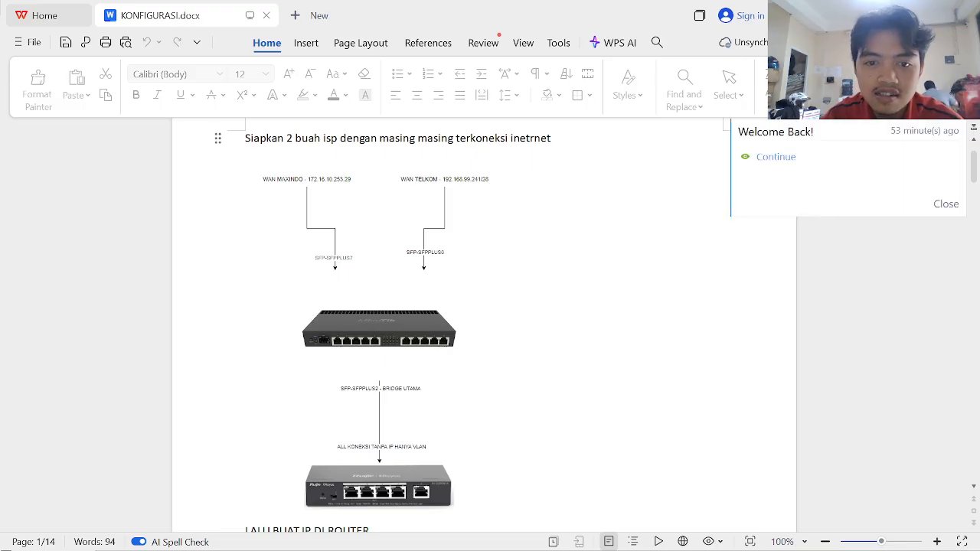
scroll(484, 324, "up", 1)
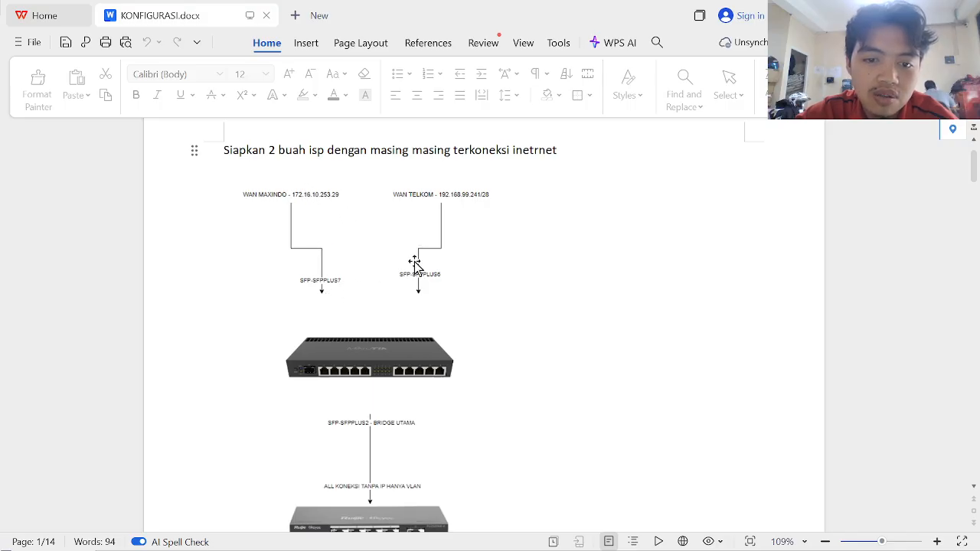
- Scroll the guide down to the Address List screenshot, then return to WinBox
scroll(411, 368, "down", 2)
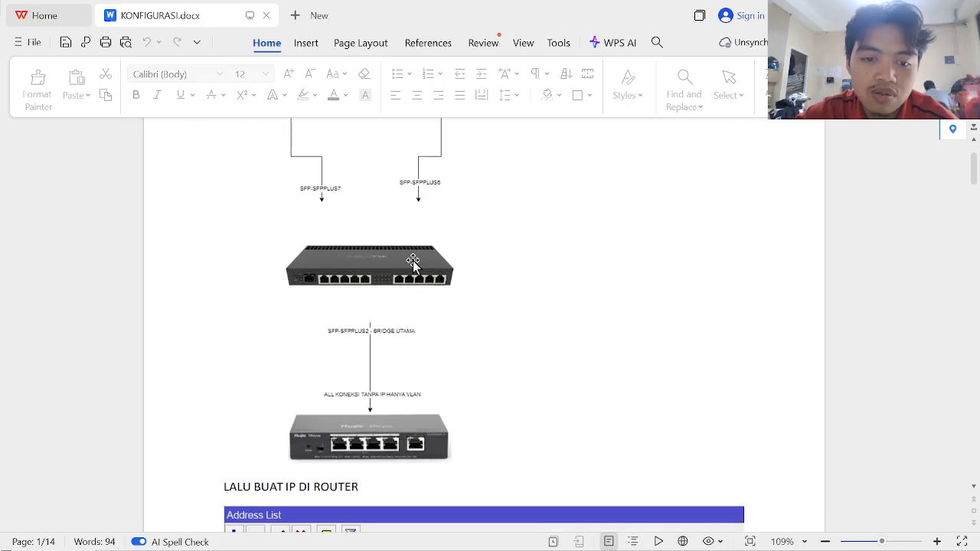
scroll(413, 260, "down", 1)
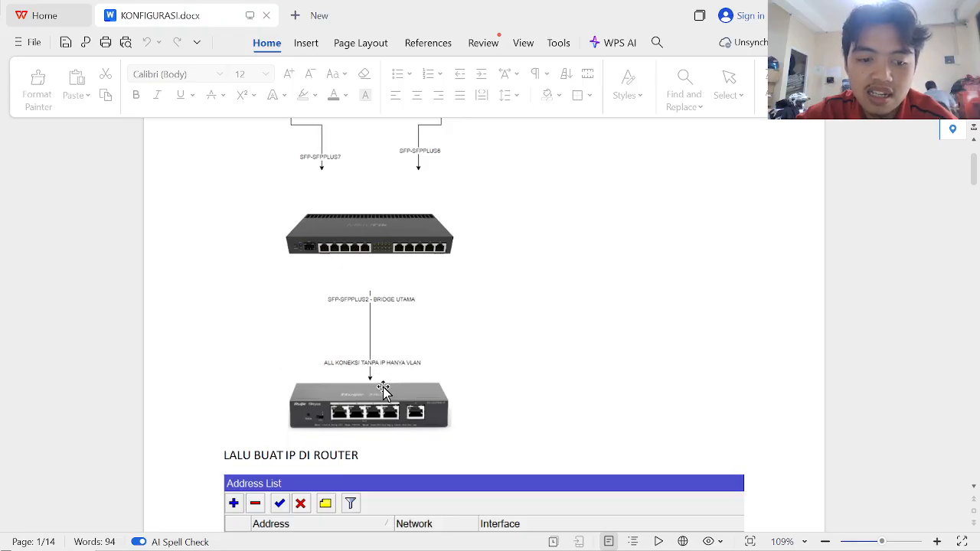
scroll(382, 390, "down", 5)
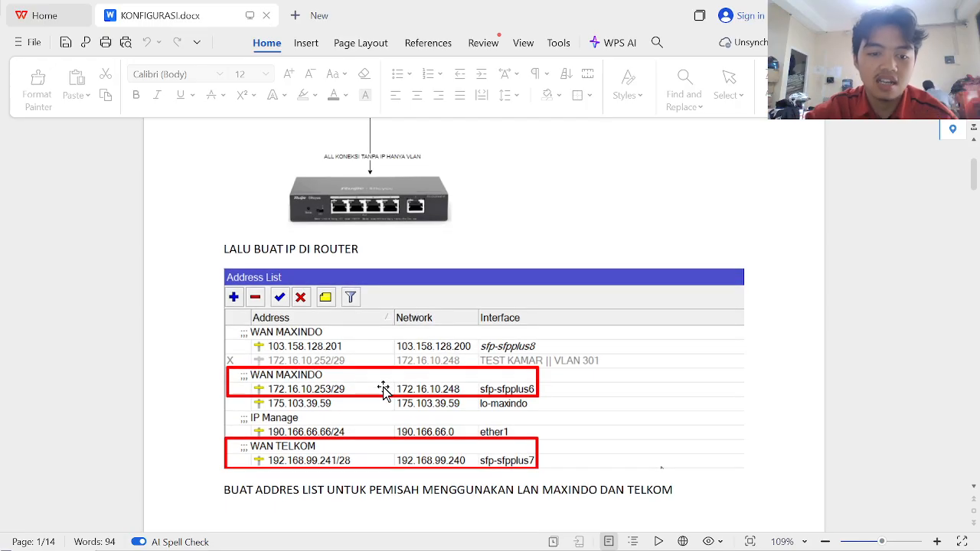
scroll(383, 390, "down", 2)
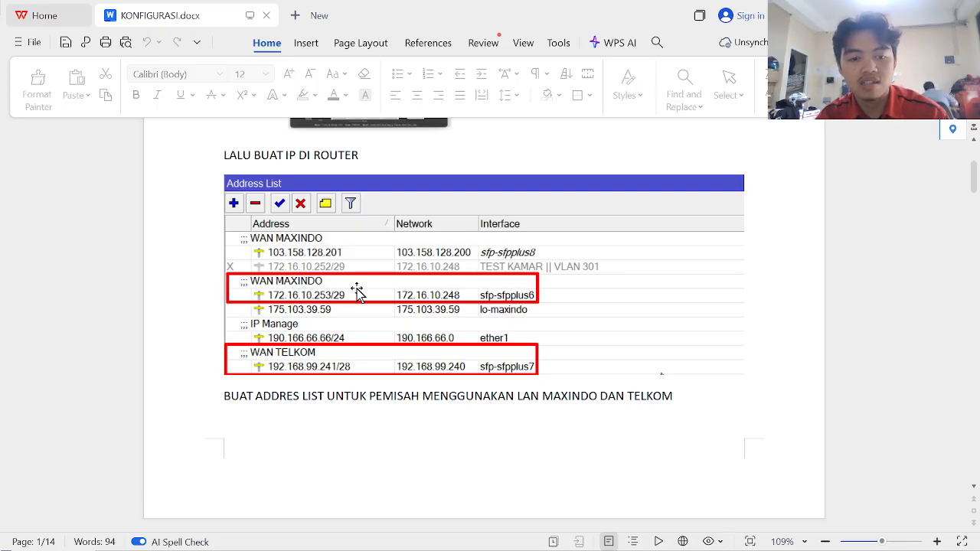
key("alt+Tab")
key("Tab")
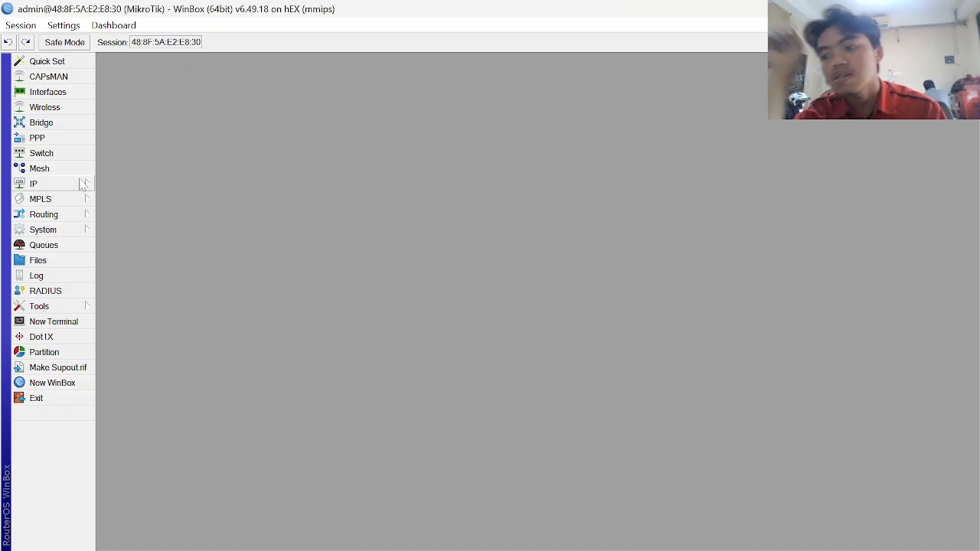
- Add IP address 192.168.11.5/24 on interface ether2
left_click(51, 187)
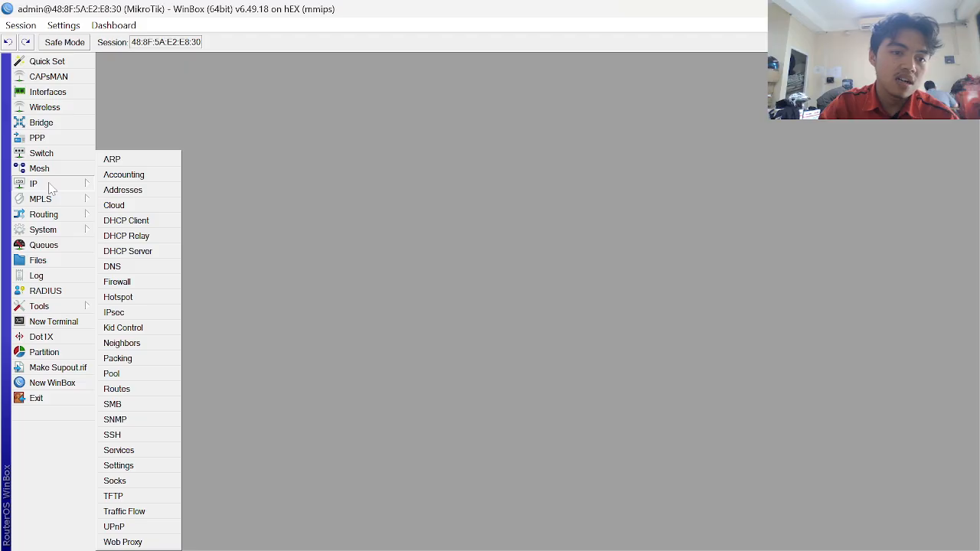
left_click(147, 189)
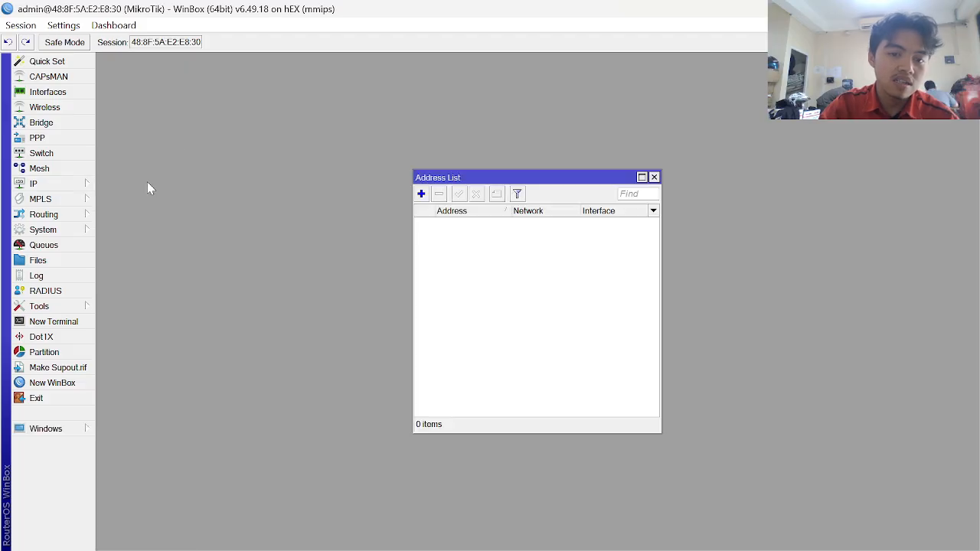
left_click(421, 194)
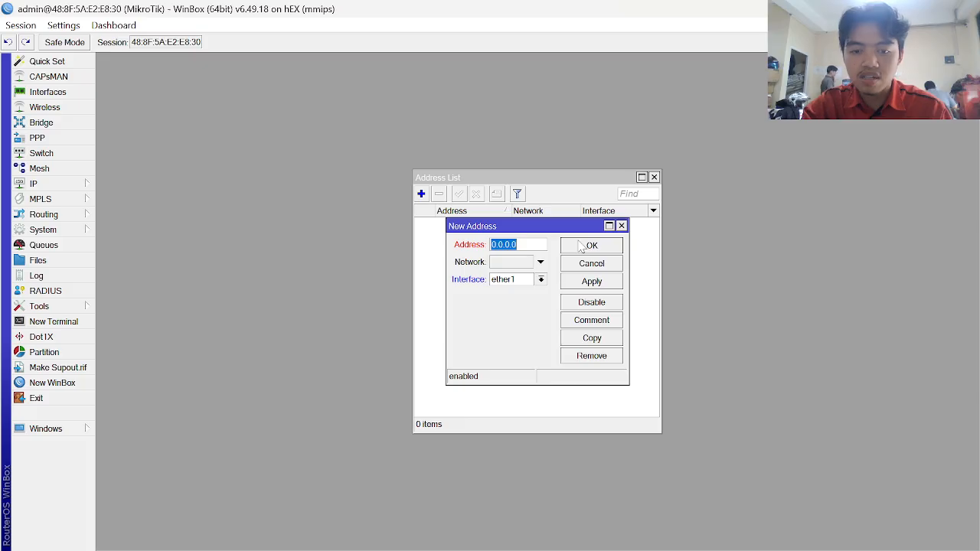
type("192.168")
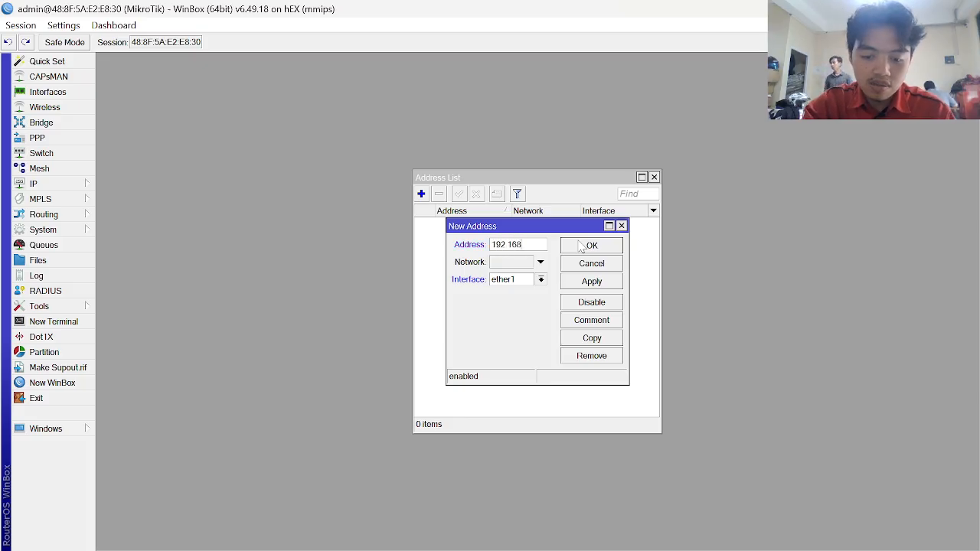
type(".11.5")
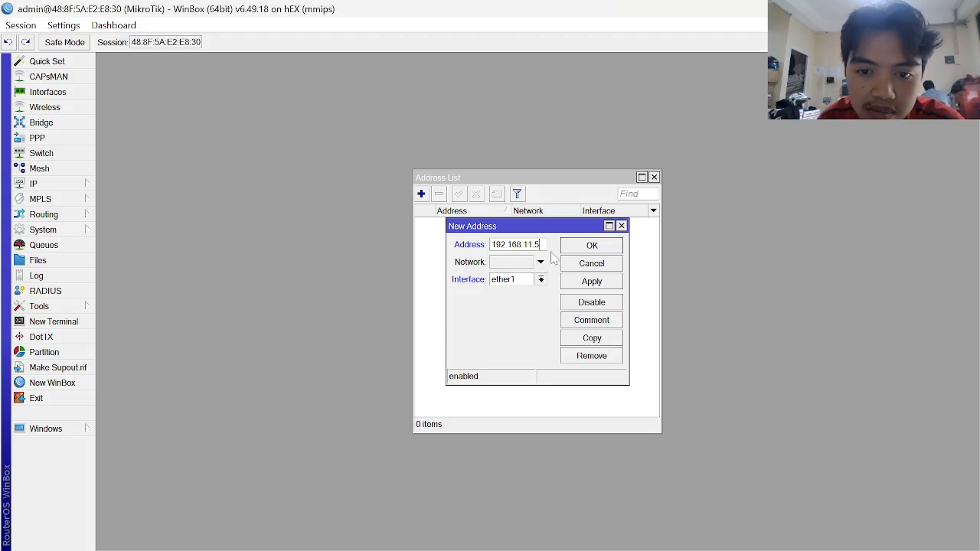
left_click(541, 281)
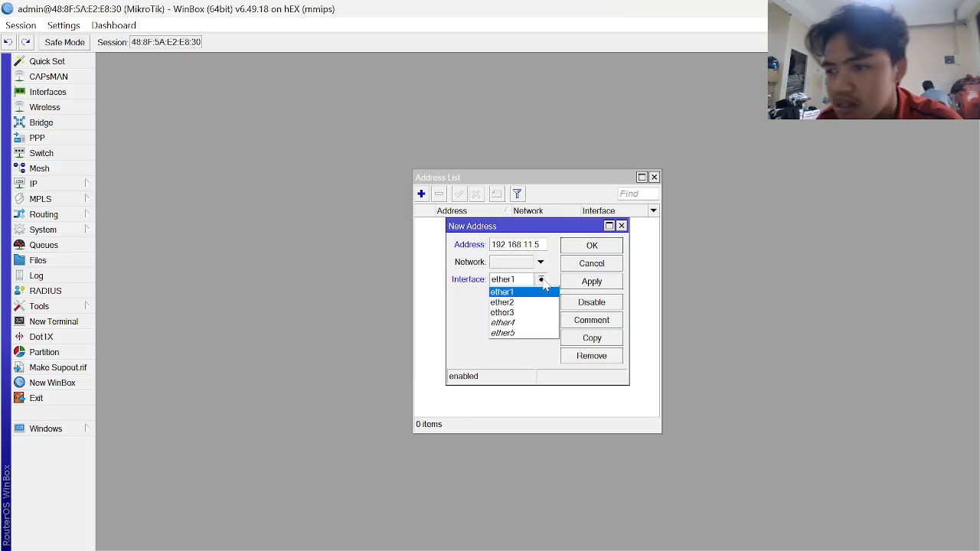
left_click(506, 303)
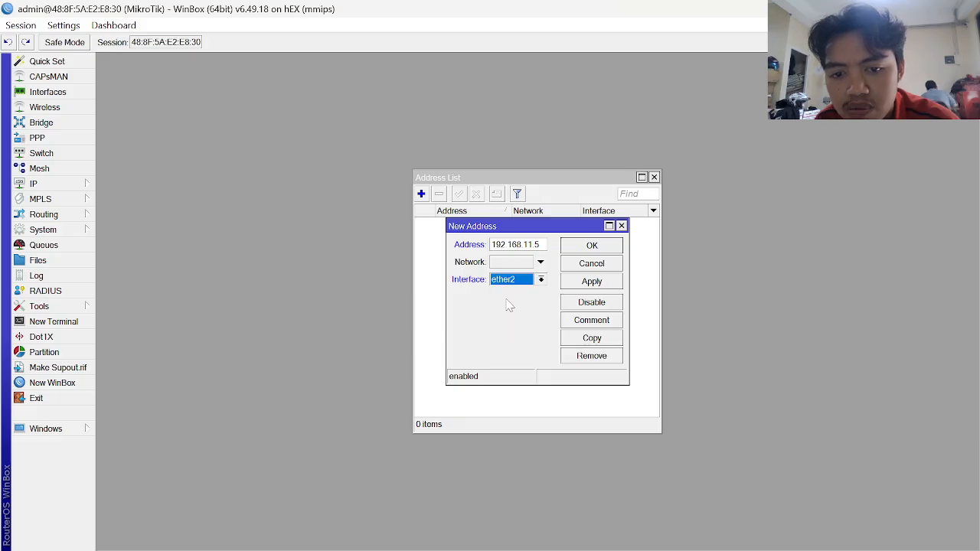
left_click(607, 283)
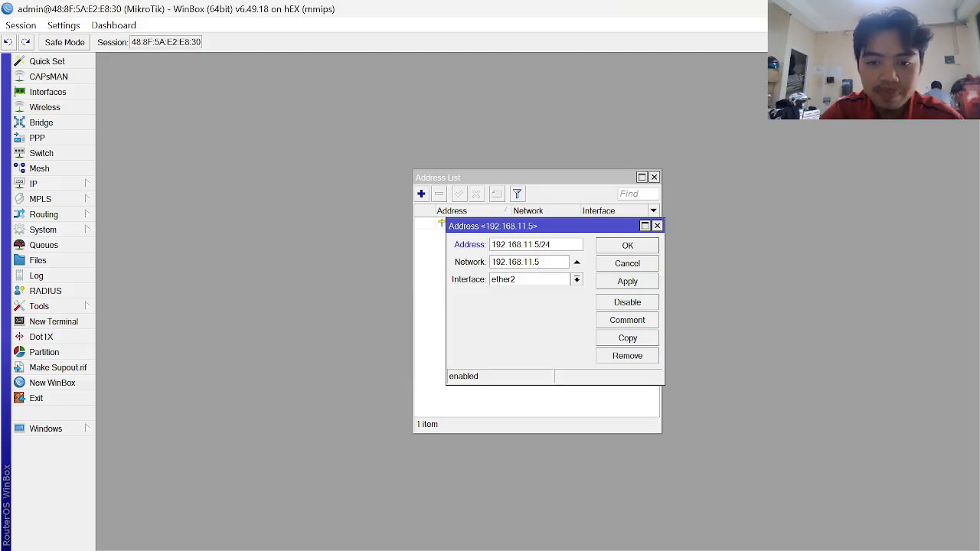
left_click(643, 284)
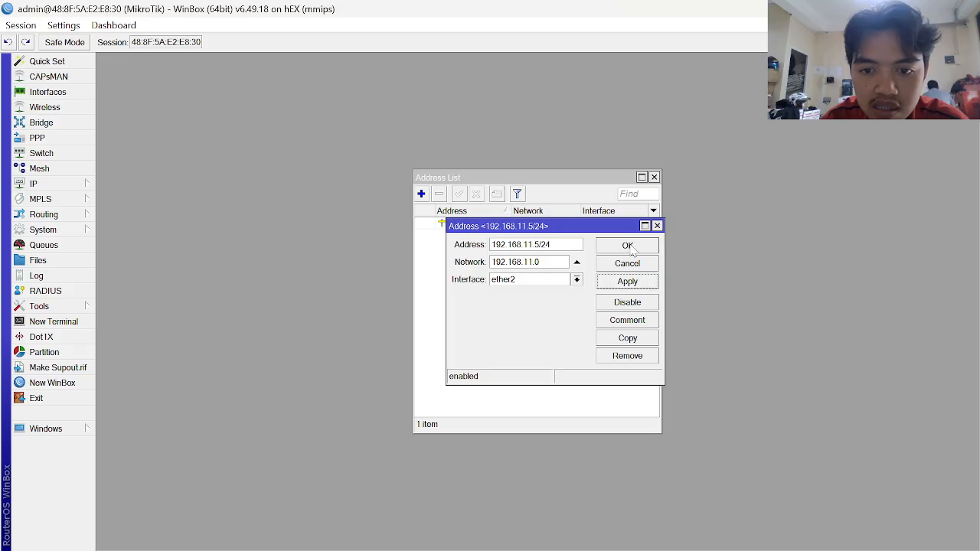
left_click(629, 246)
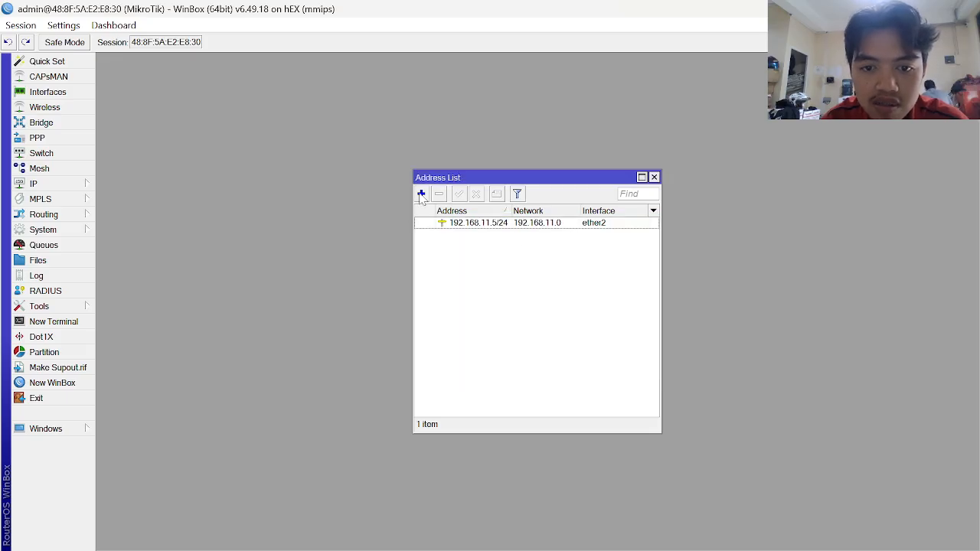
- Add a second IP address 172.16.12.6/24 on interface ether1
left_click(420, 194)
type("17")
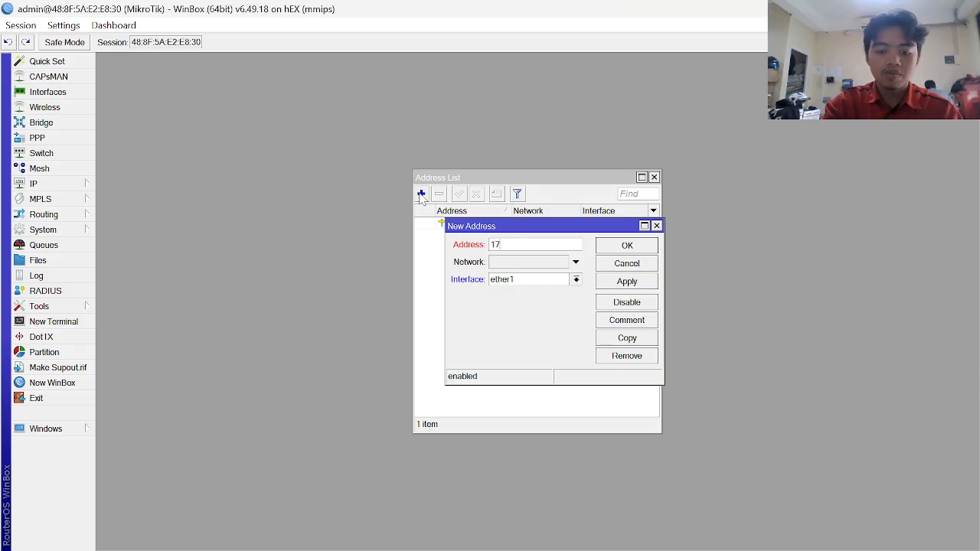
type("2.12")
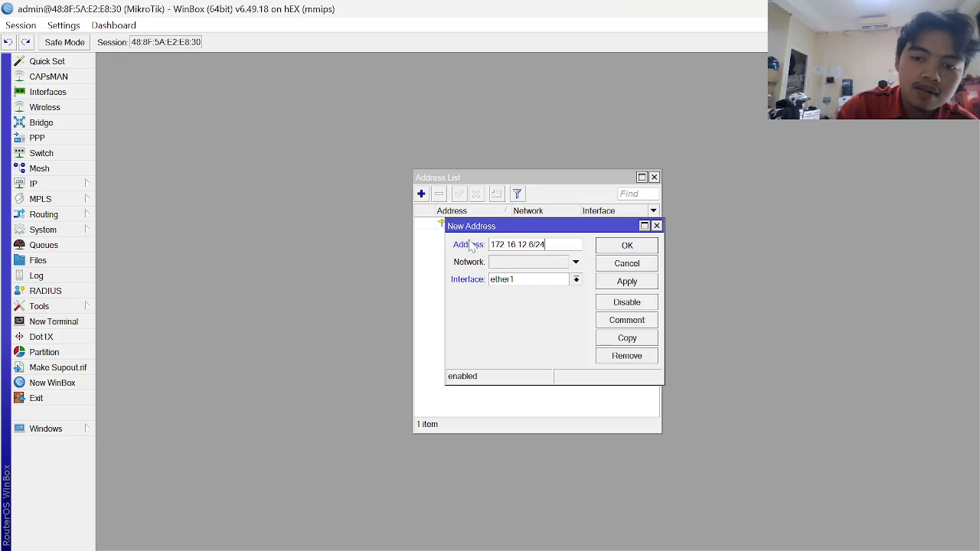
left_click(576, 280)
left_click(578, 280)
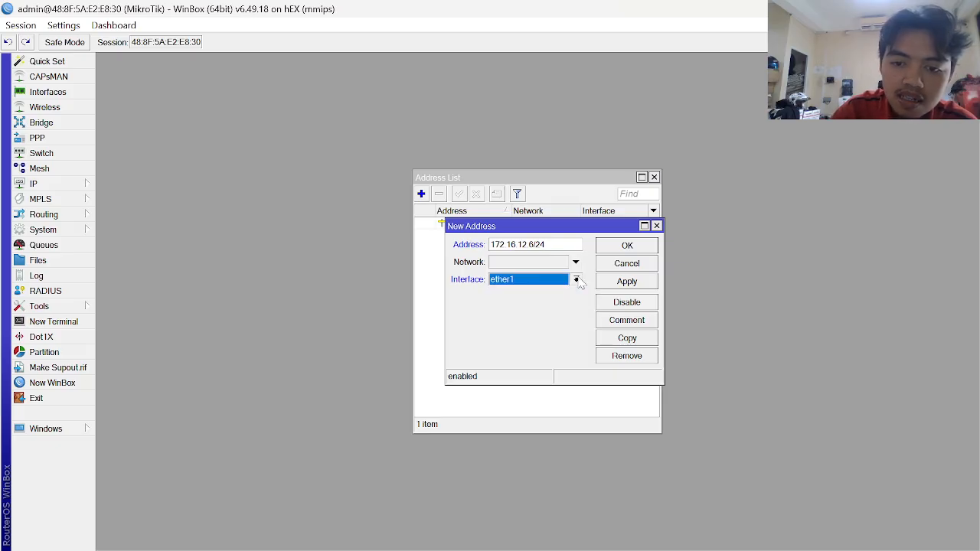
left_click(639, 282)
left_click(632, 247)
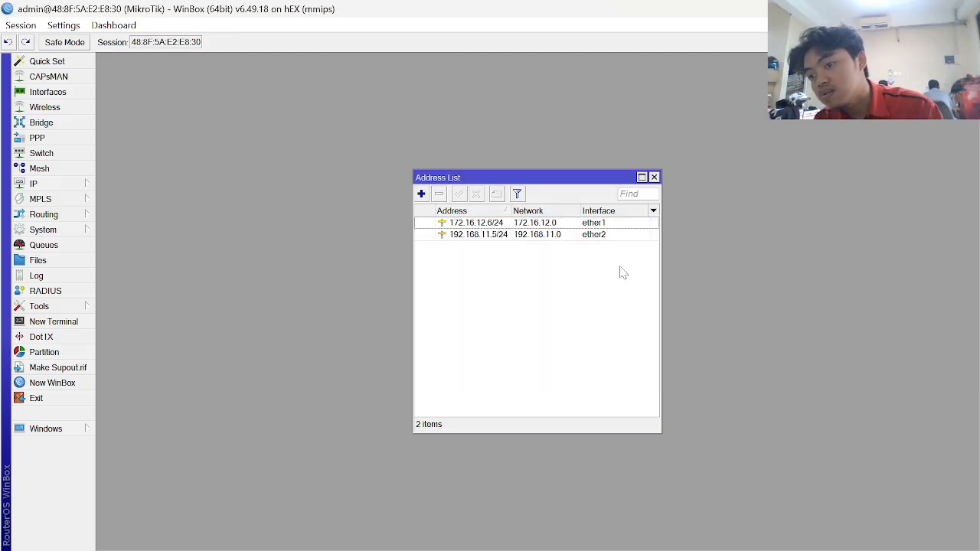
key("alt+Tab")
key("alt+Tab")
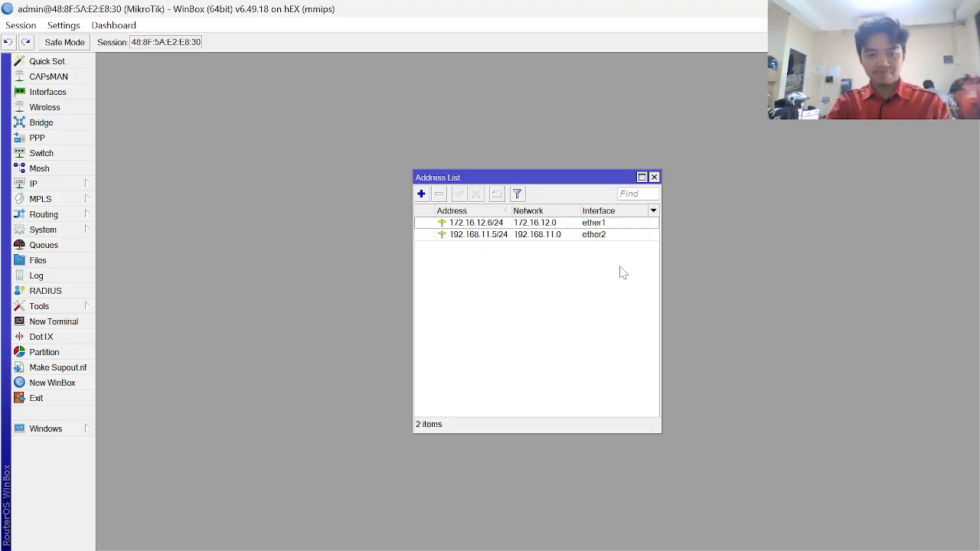
key("alt+Tab")
- Scroll the guide to the Firewall Address Lists screenshot and switch back to WinBox
scroll(562, 313, "down", 6)
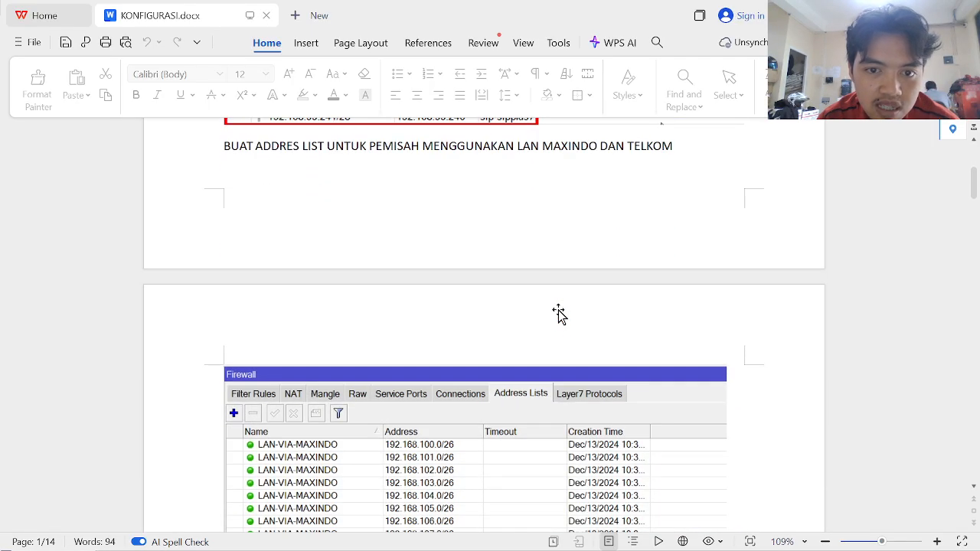
scroll(559, 314, "down", 2)
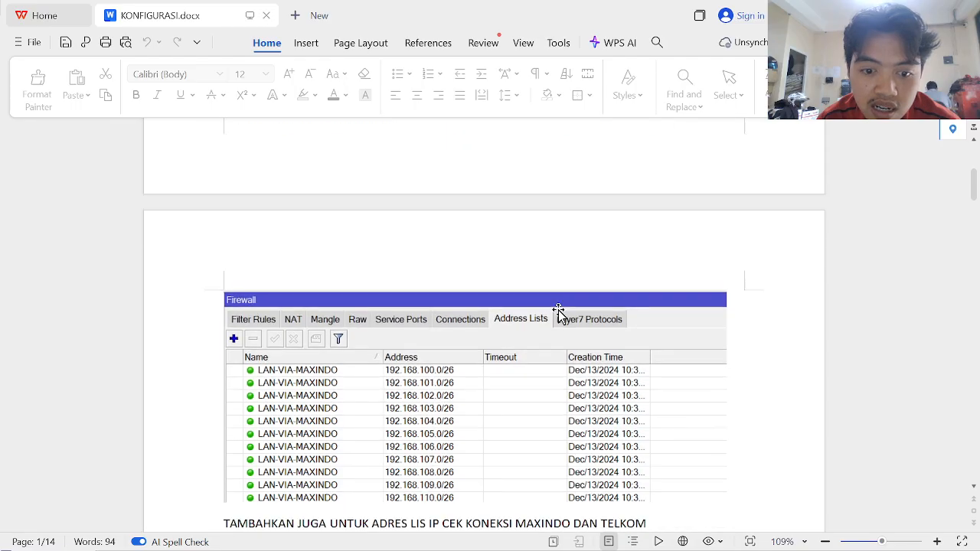
scroll(559, 314, "up", 2)
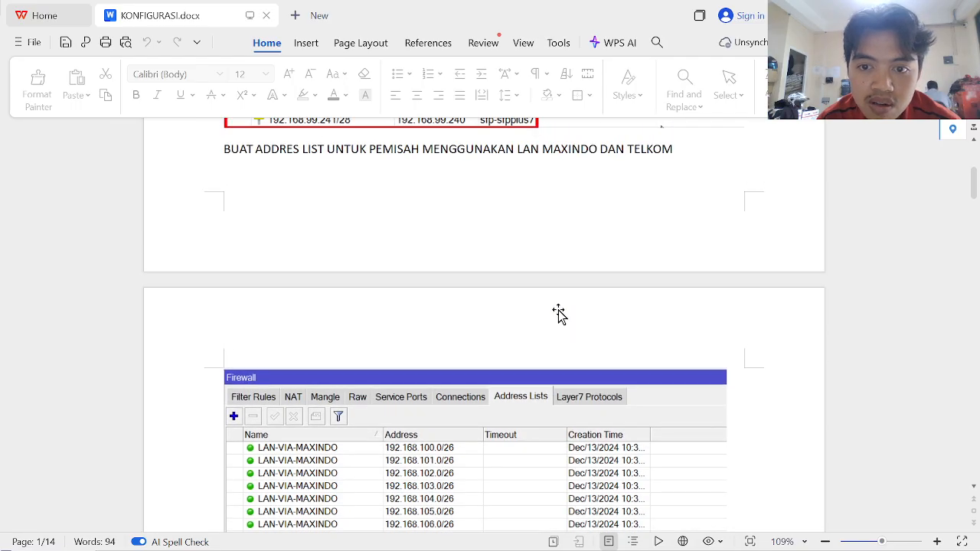
scroll(559, 314, "down", 4)
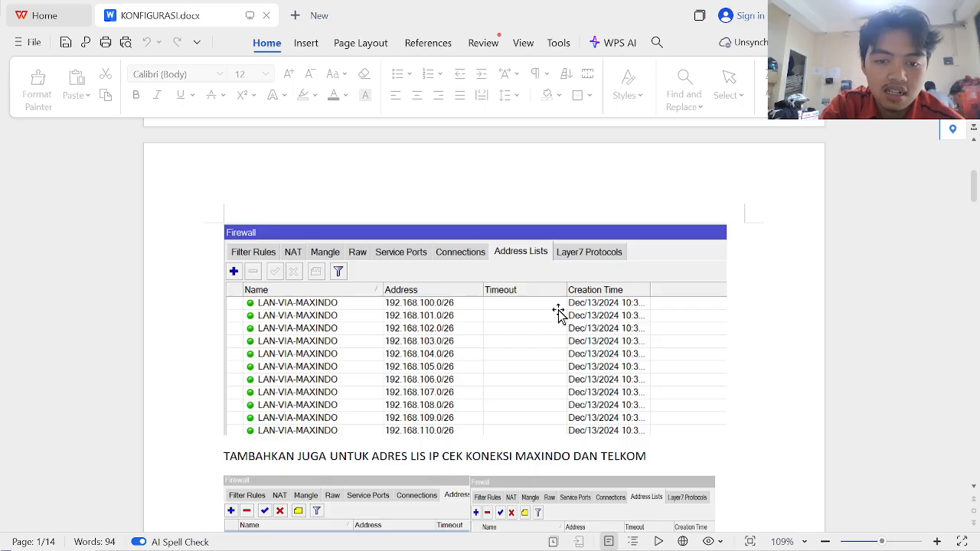
key("alt+Tab")
key("alt+Tab")
- Add IP address 10.10.10.1/24 on interface ether3
key("Escape")
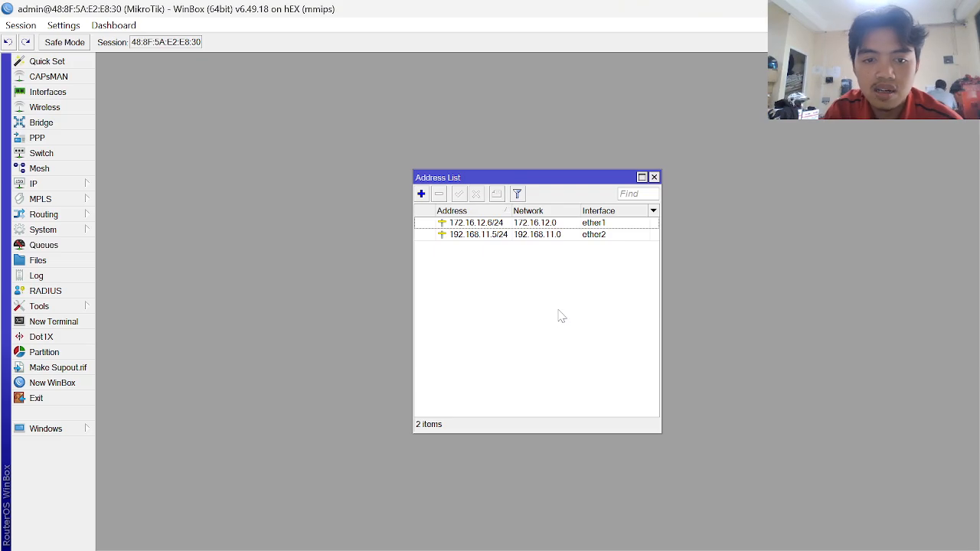
left_click(421, 195)
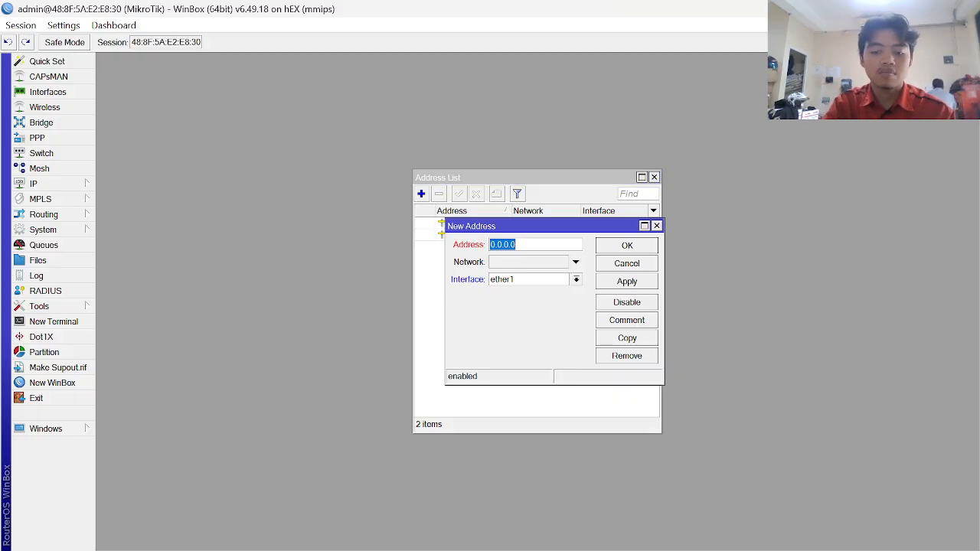
type("10.10.10.1")
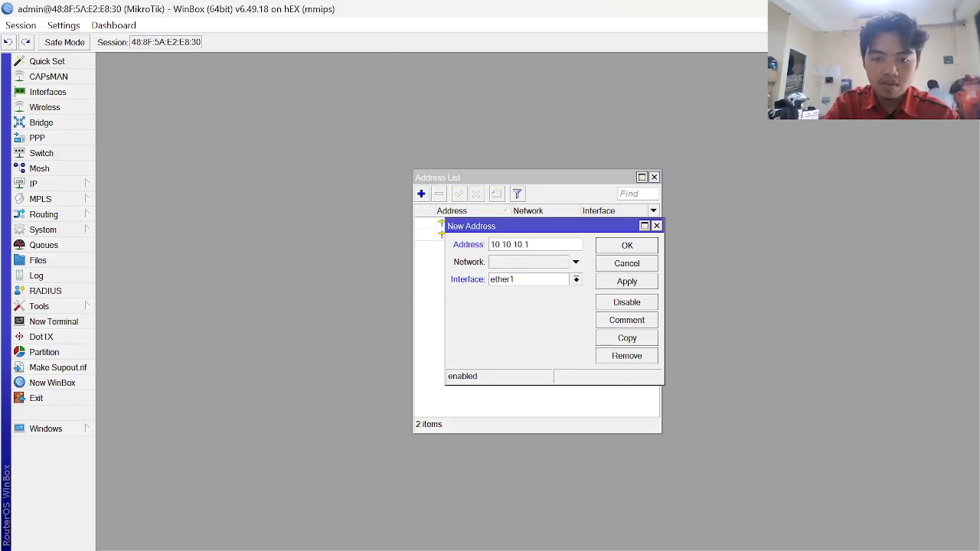
type("/24")
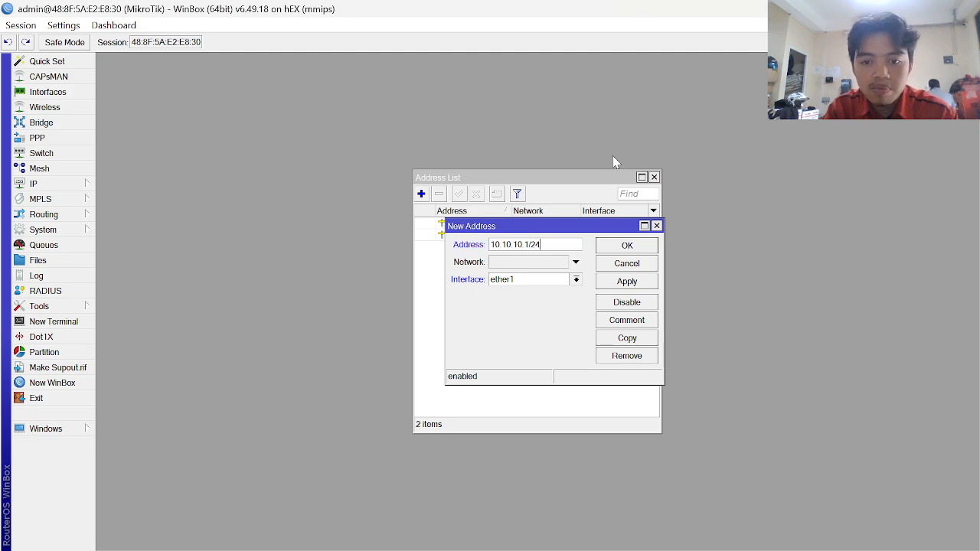
left_click(576, 280)
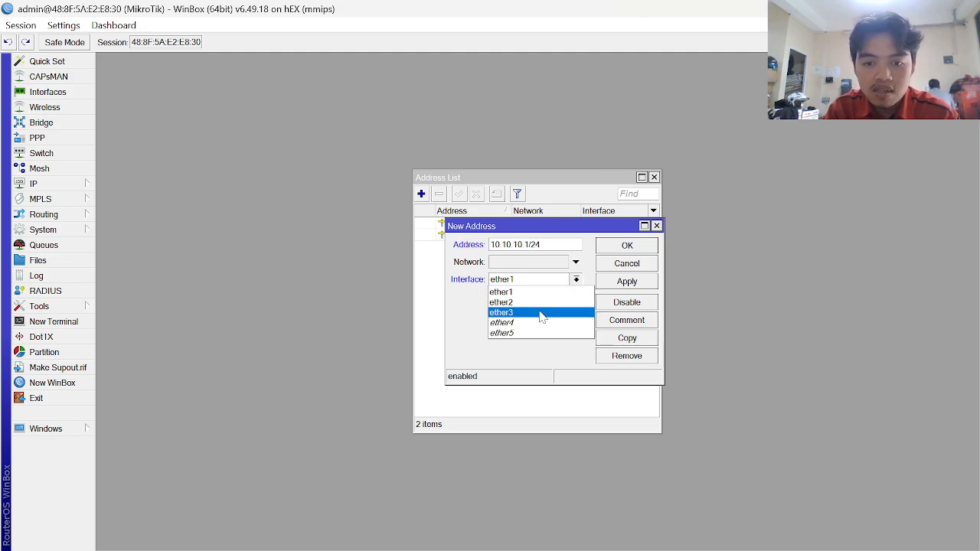
left_click(539, 314)
left_click(628, 285)
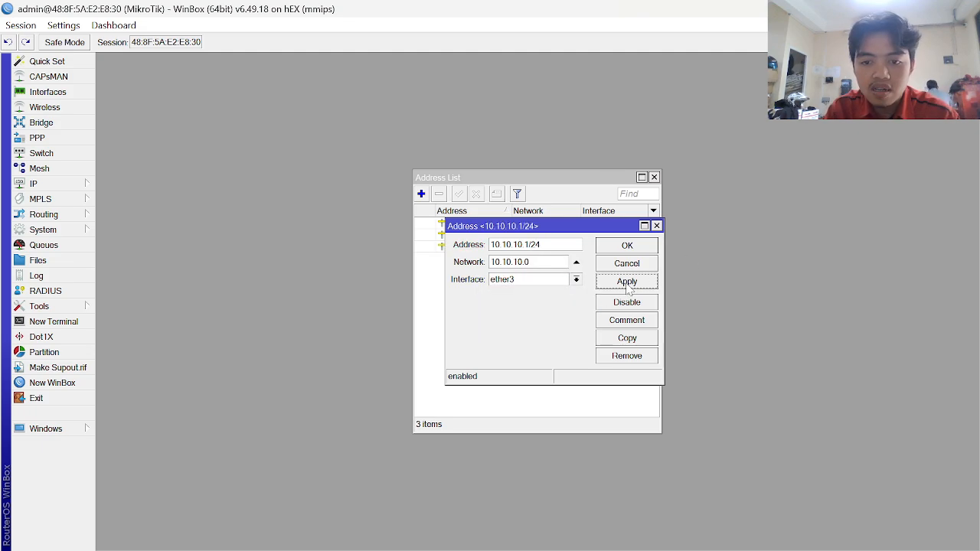
left_click(631, 251)
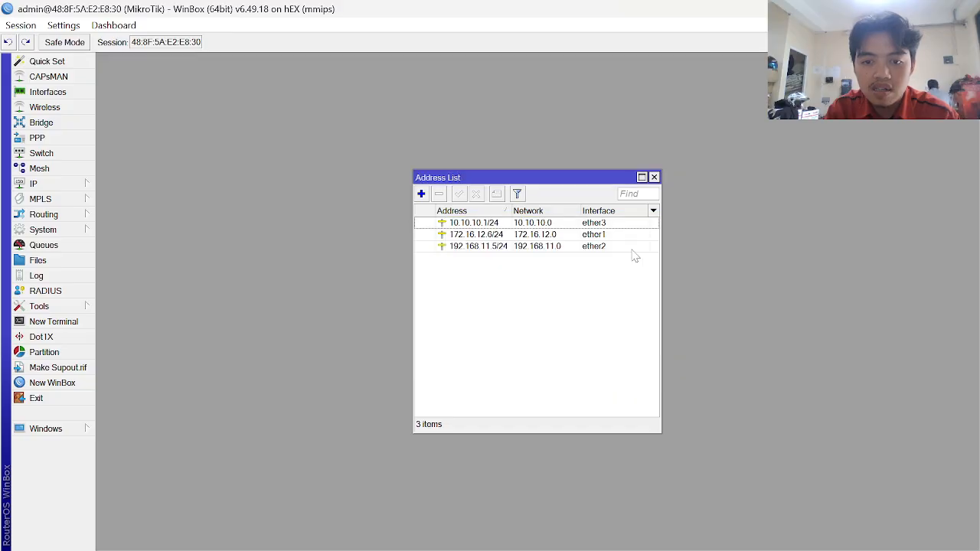
- Add IP address 20.20.20.1/24 on interface ether4
left_click(421, 194)
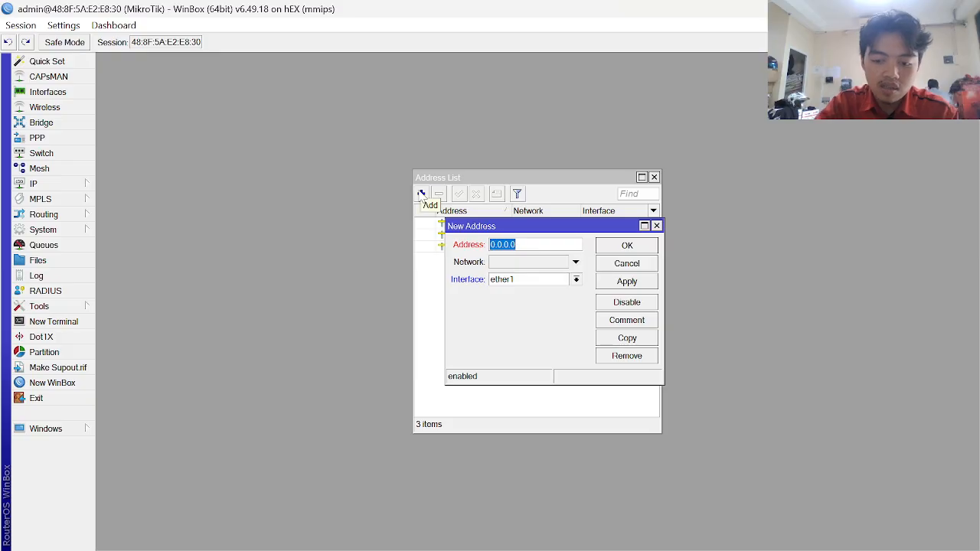
type("20.20.20")
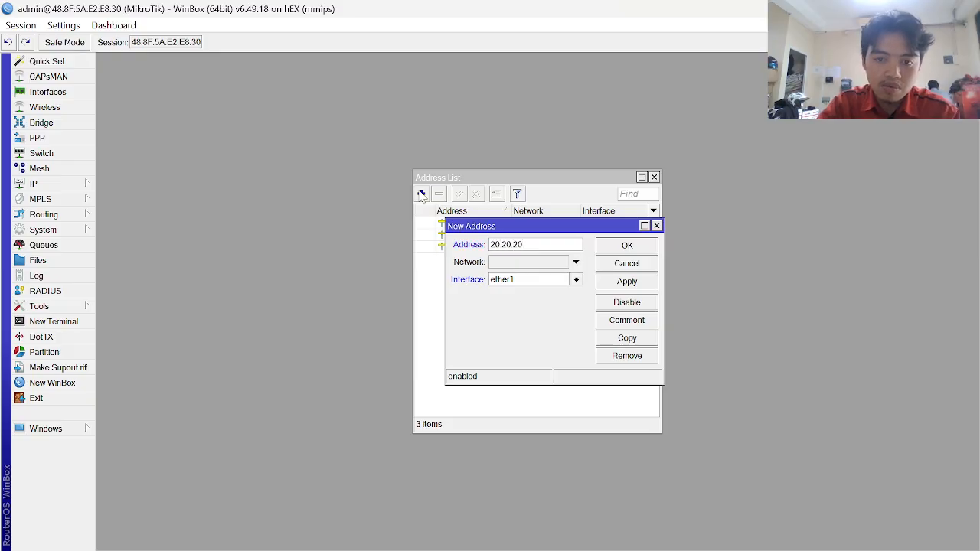
type(".1")
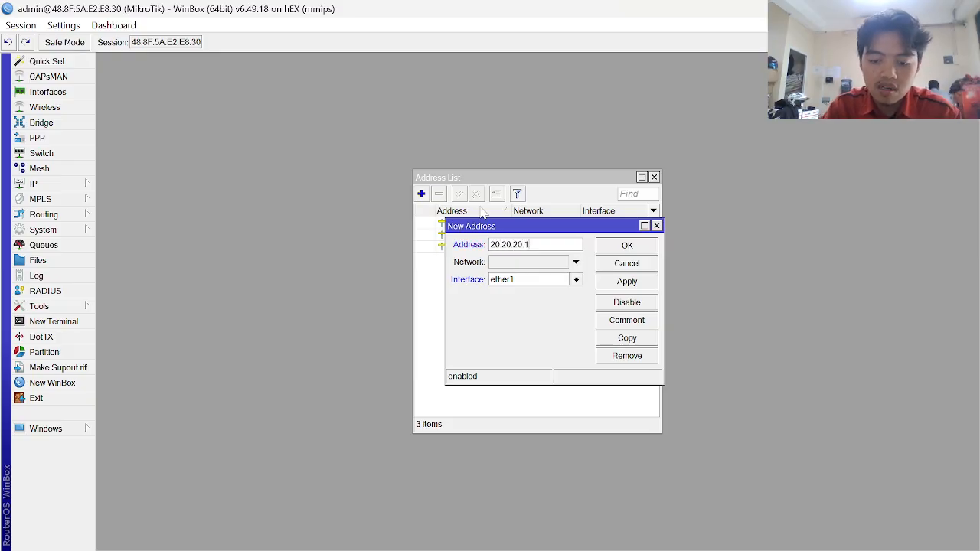
type("/24")
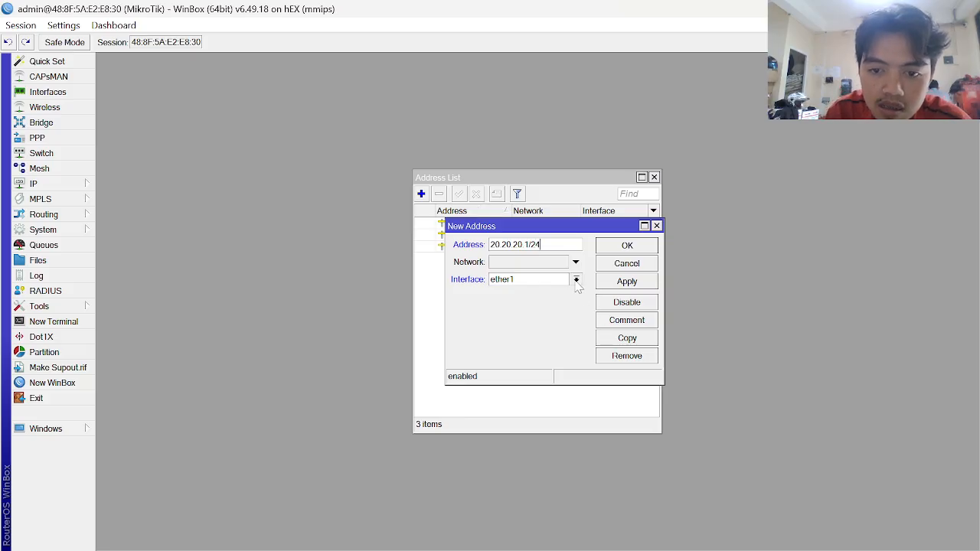
left_click(576, 281)
left_click(532, 321)
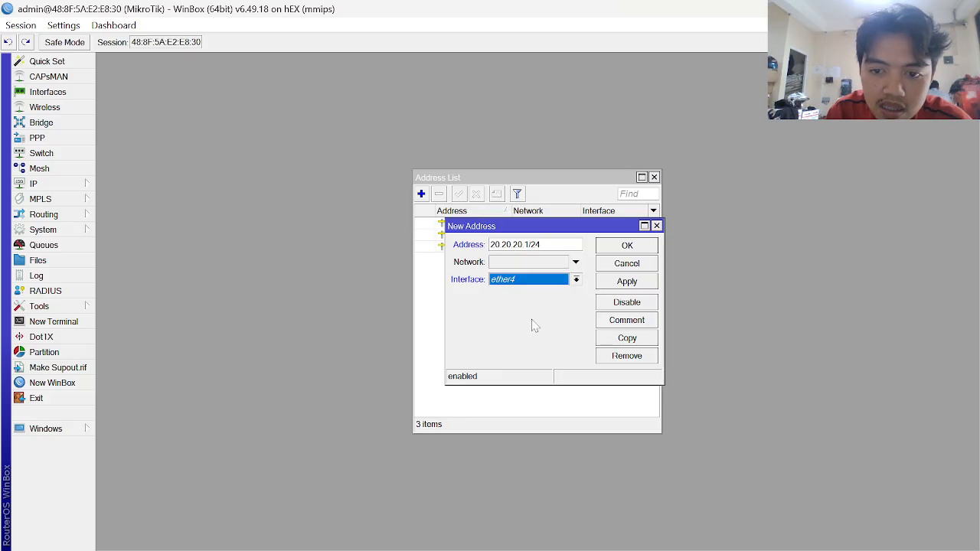
left_click(625, 284)
left_click(635, 246)
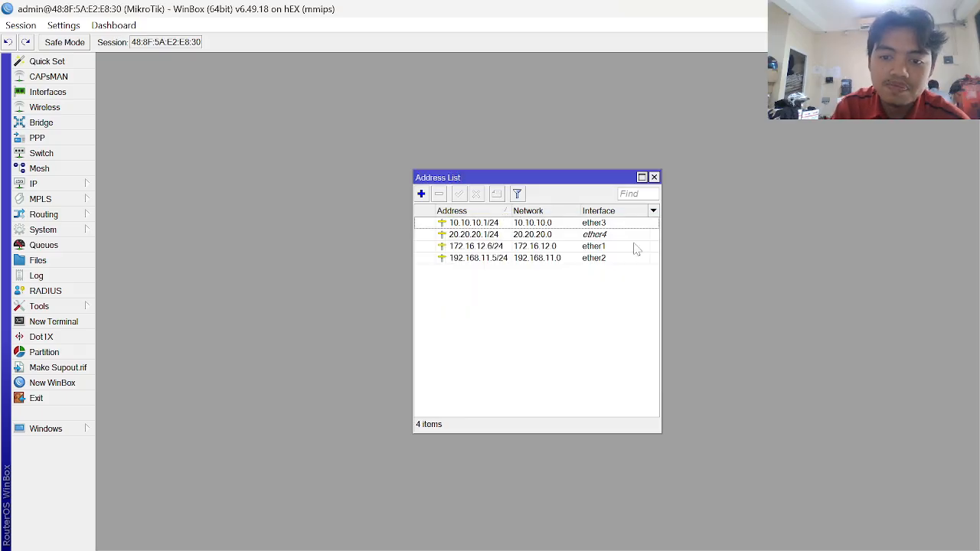
left_click(498, 236)
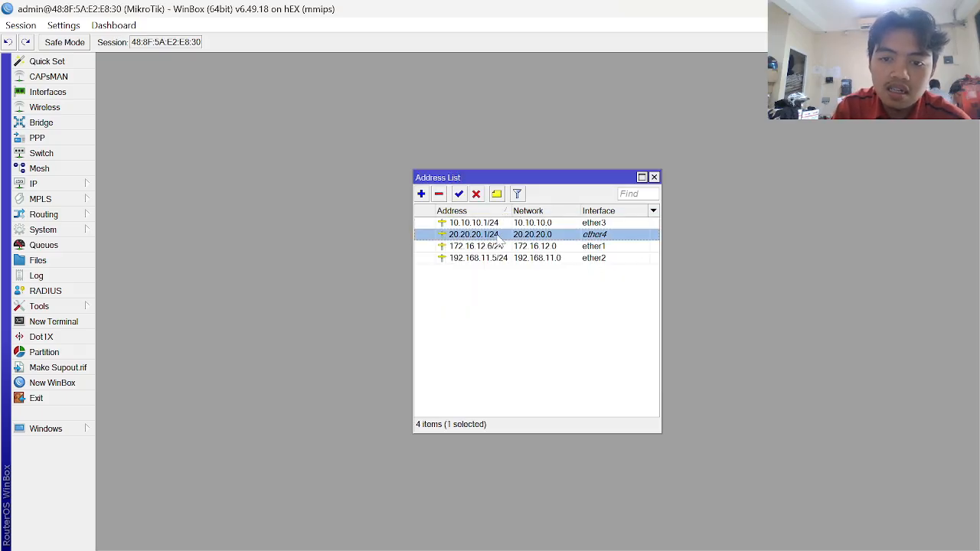
left_click(497, 195)
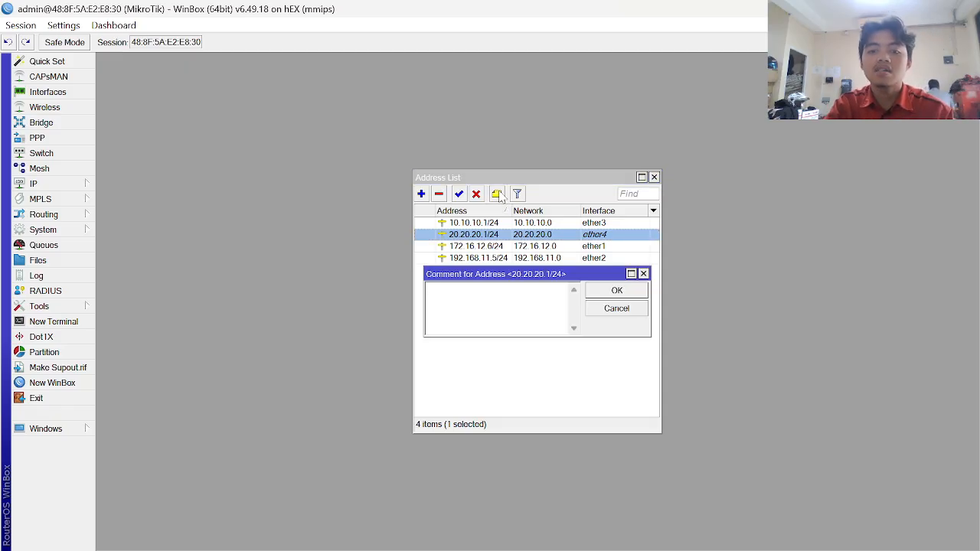
type("lan vl")
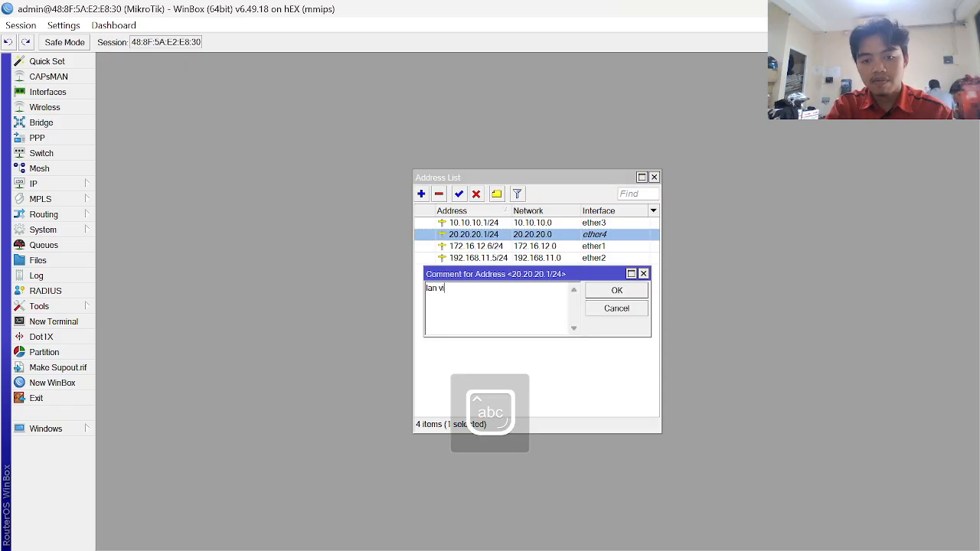
type("a isp 2")
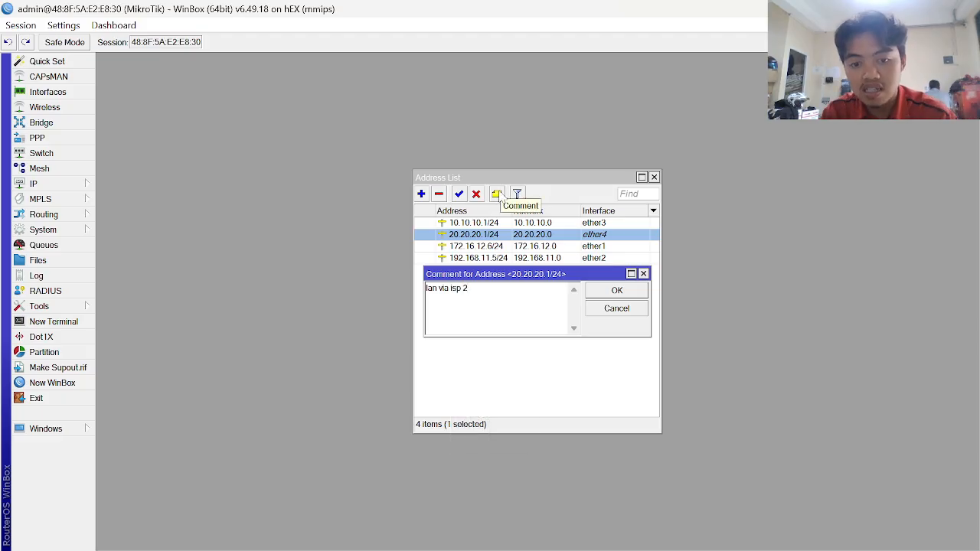
key("Return")
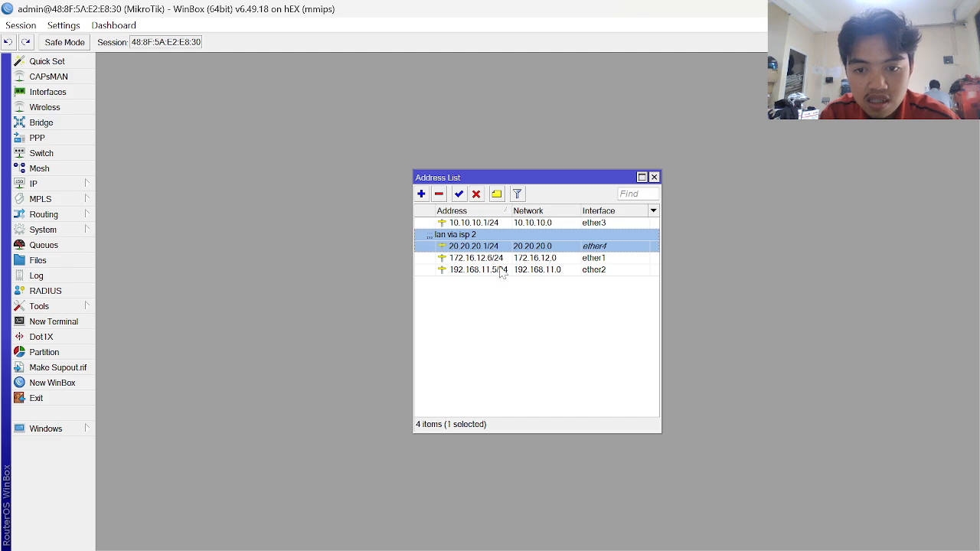
left_click(491, 224)
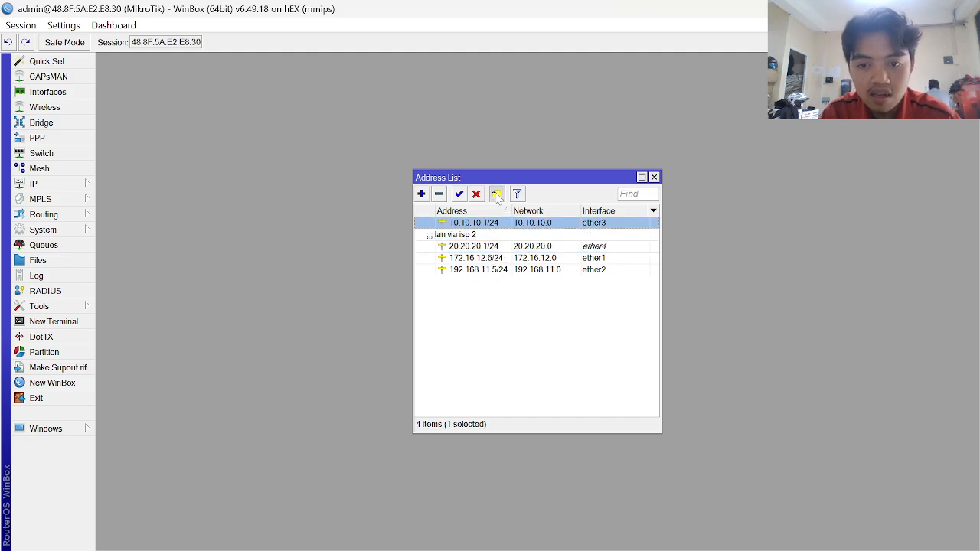
left_click(496, 194)
type("lan via")
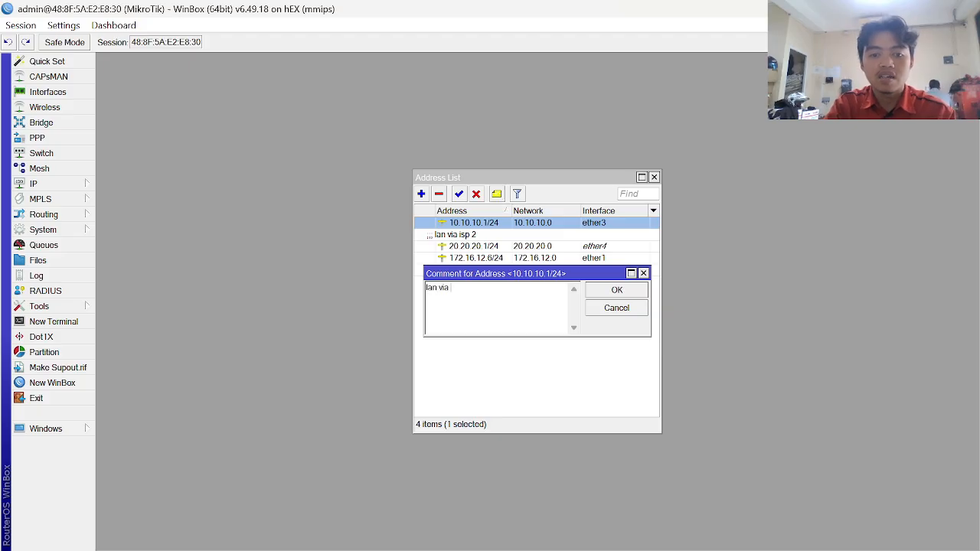
type(" isp 1")
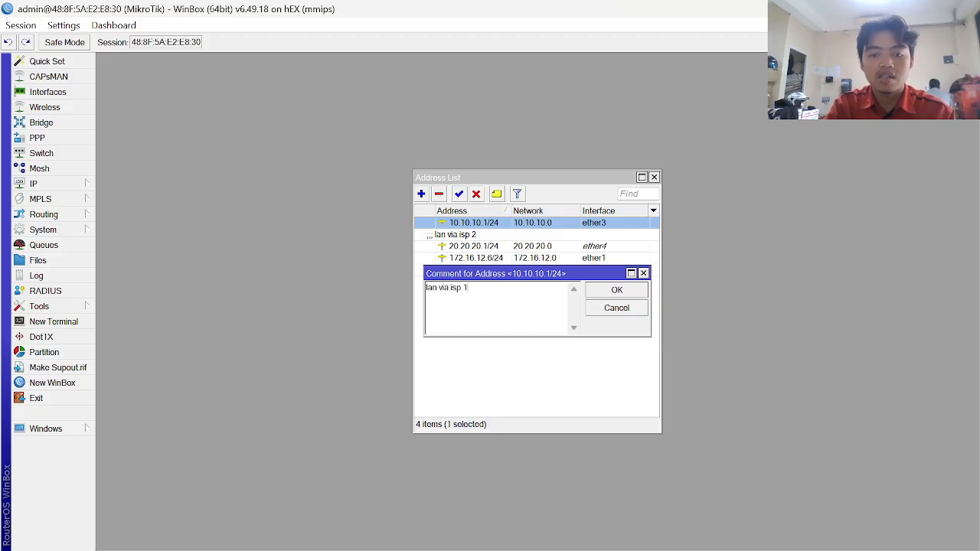
key("Return")
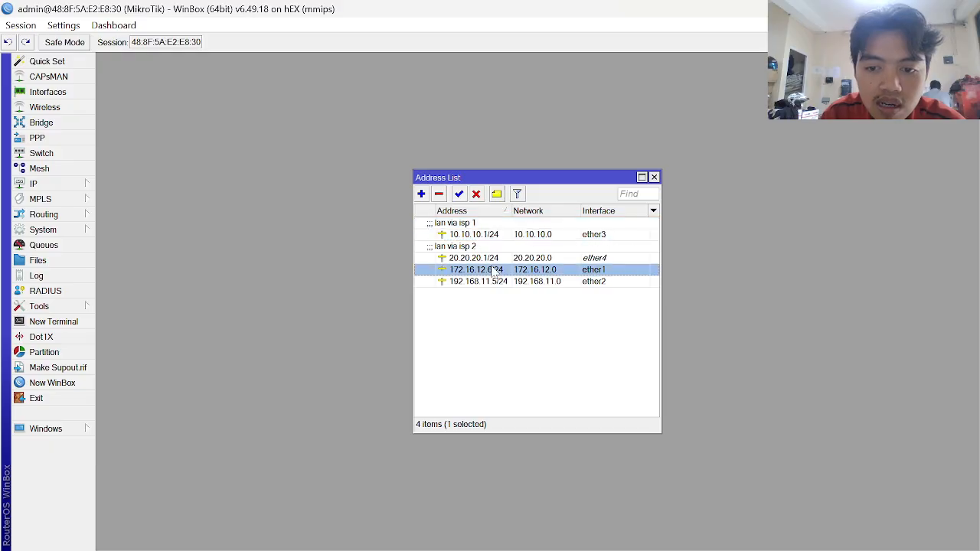
left_click(494, 269)
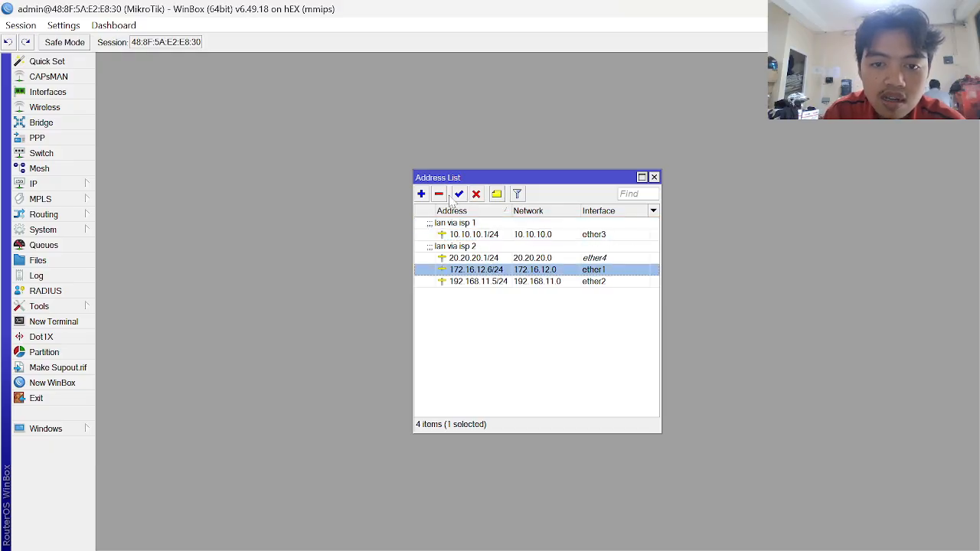
left_click(496, 195)
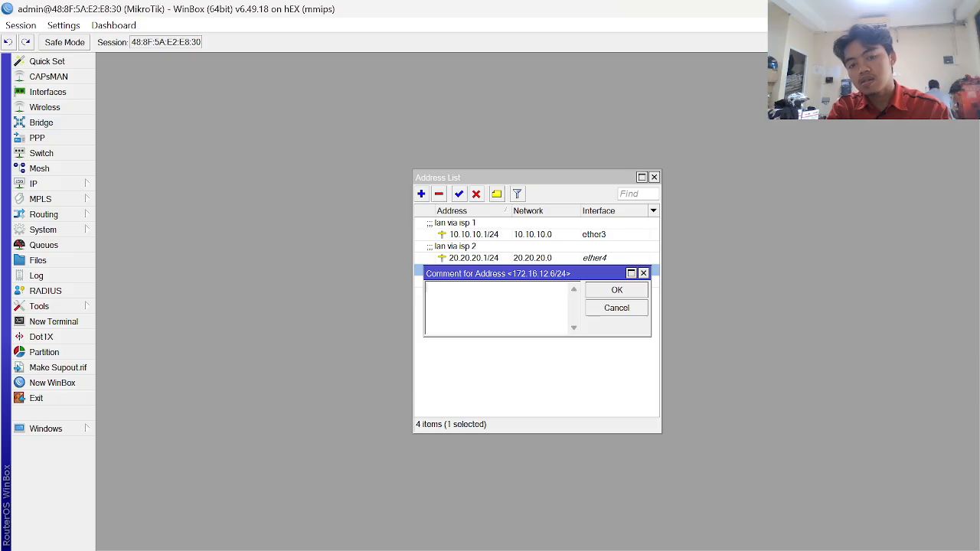
key("Caps_Lock")
type("ISP 1")
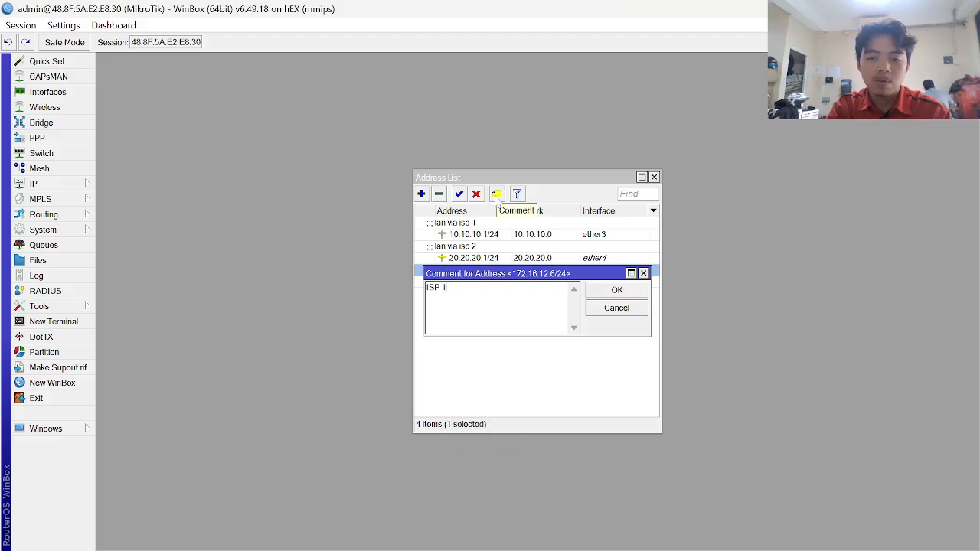
key("BackSpace")
type("2")
key("Return")
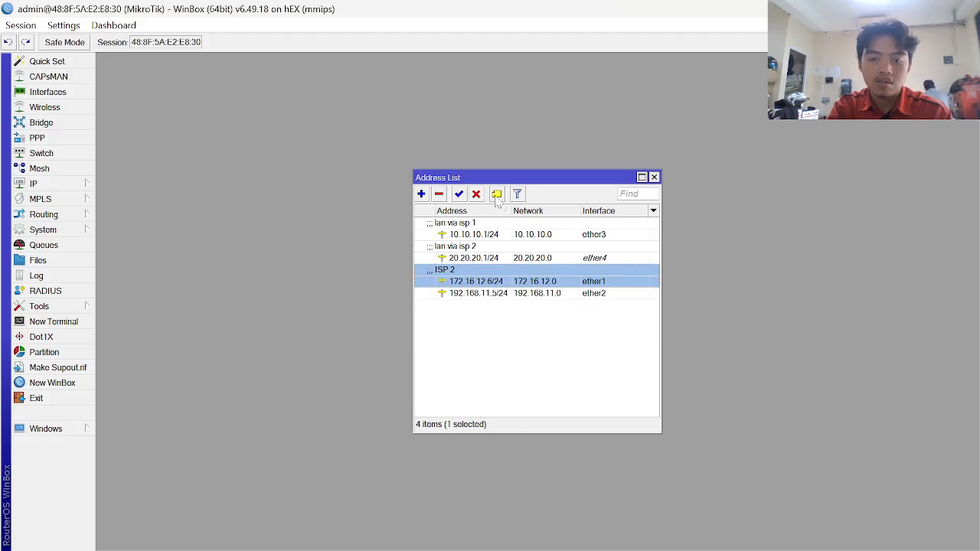
left_click(512, 295)
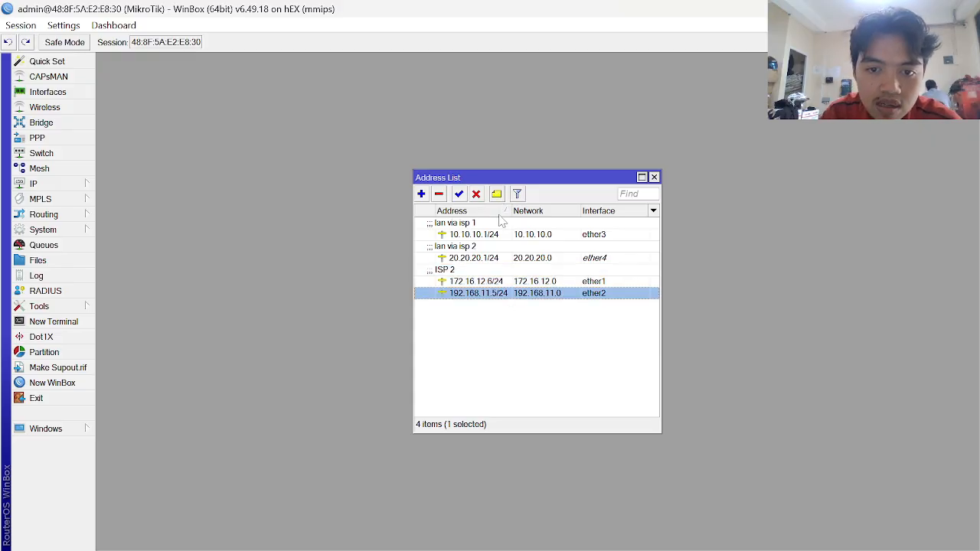
left_click(497, 196)
type("ISP 2")
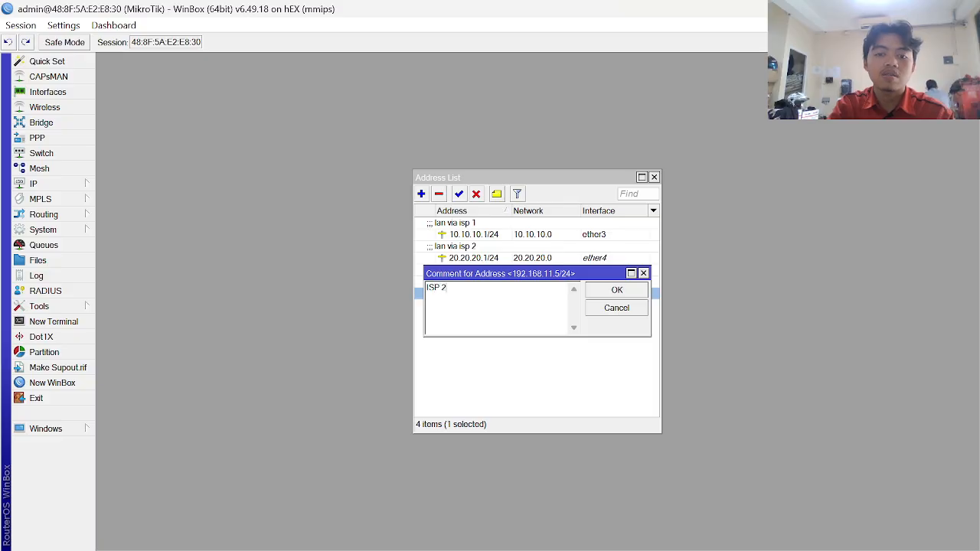
key("BackSpace")
type("1")
key("Return")
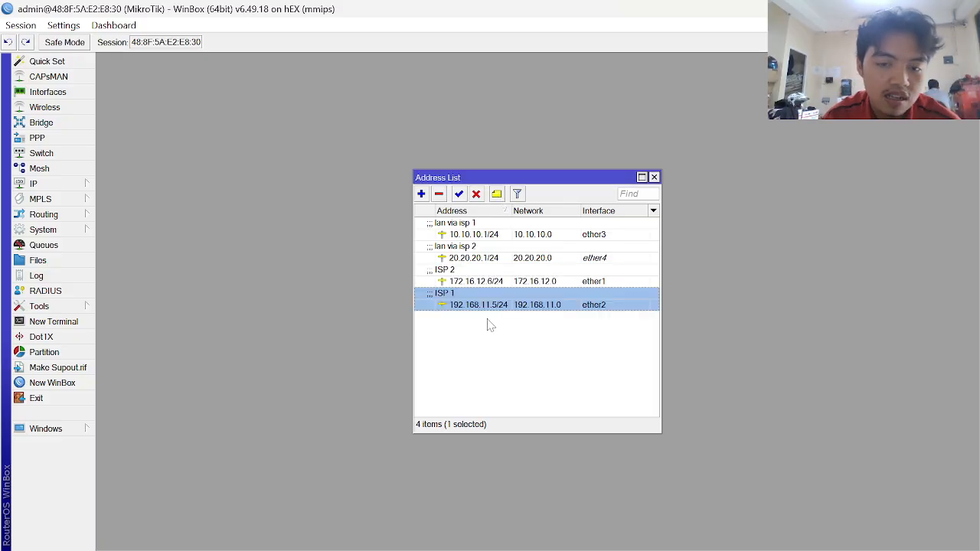
key("alt+Tab")
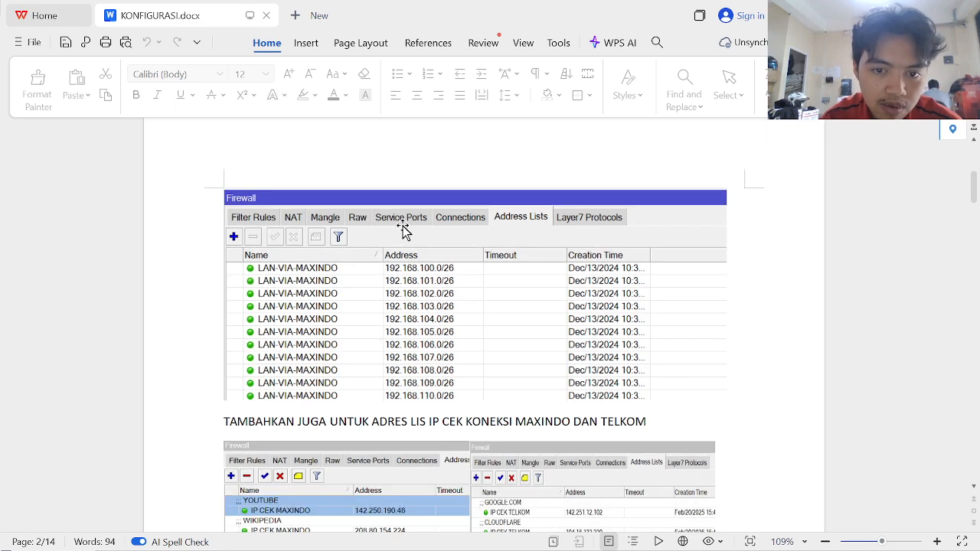
key("alt+Tab")
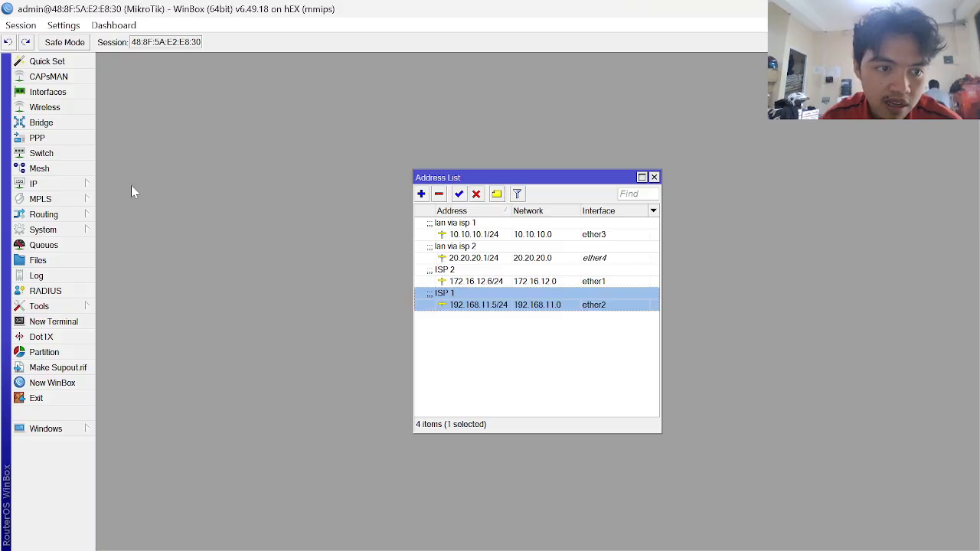
- Open IP > Firewall > Address Lists and start a new address-list entry
left_click(83, 186)
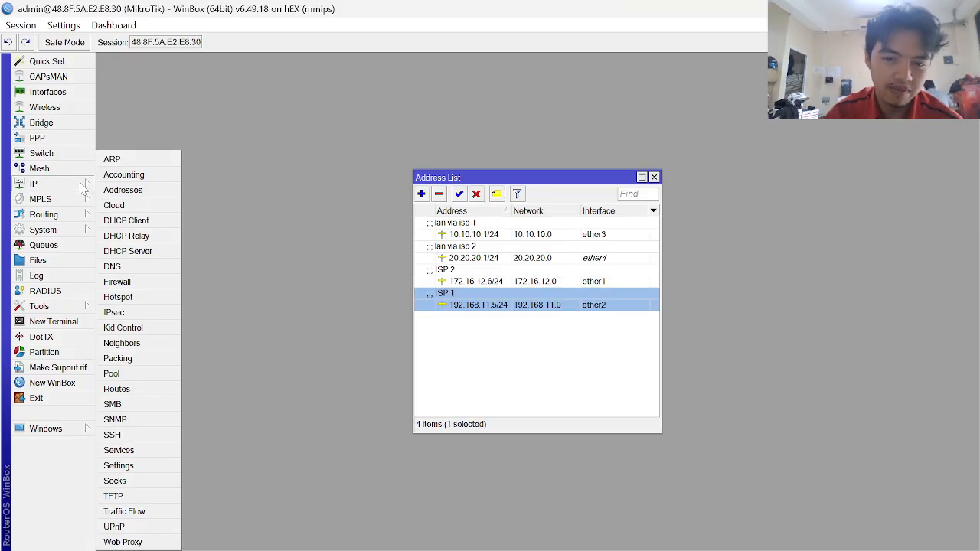
key("alt+Tab")
key("alt+Tab")
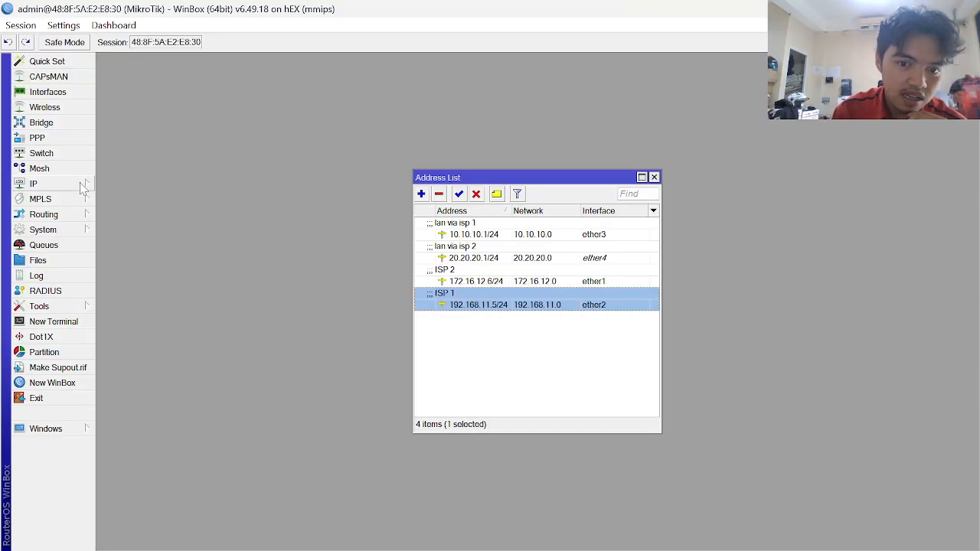
left_click(83, 186)
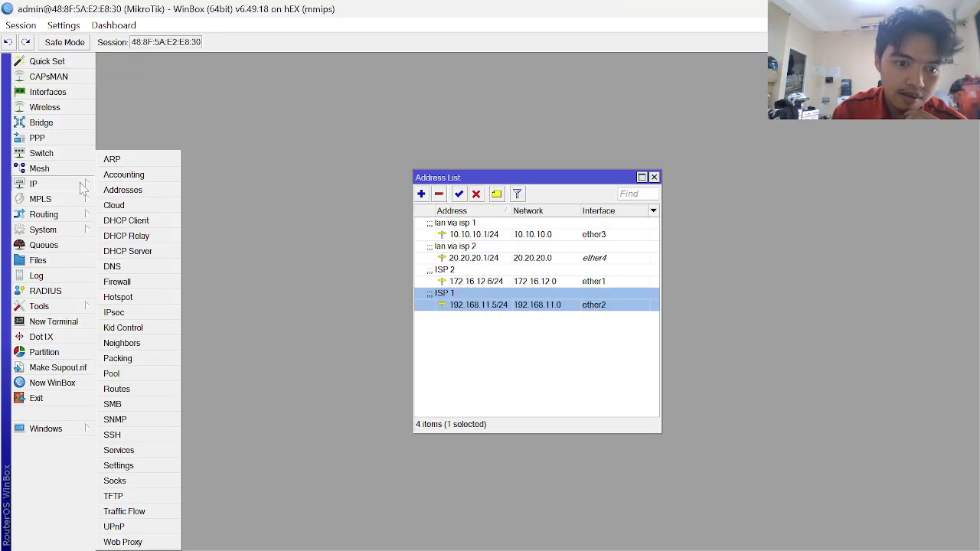
left_click(134, 282)
left_click(463, 186)
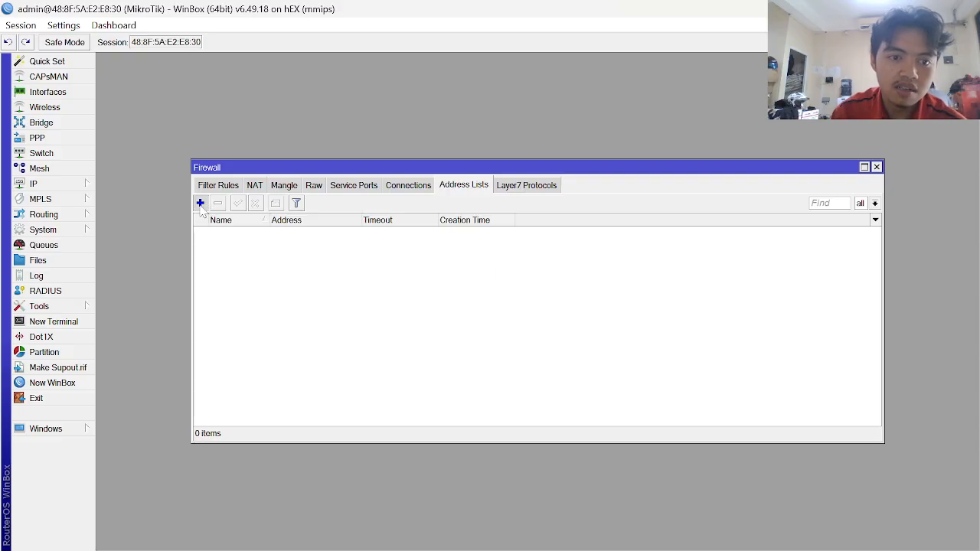
left_click(200, 203)
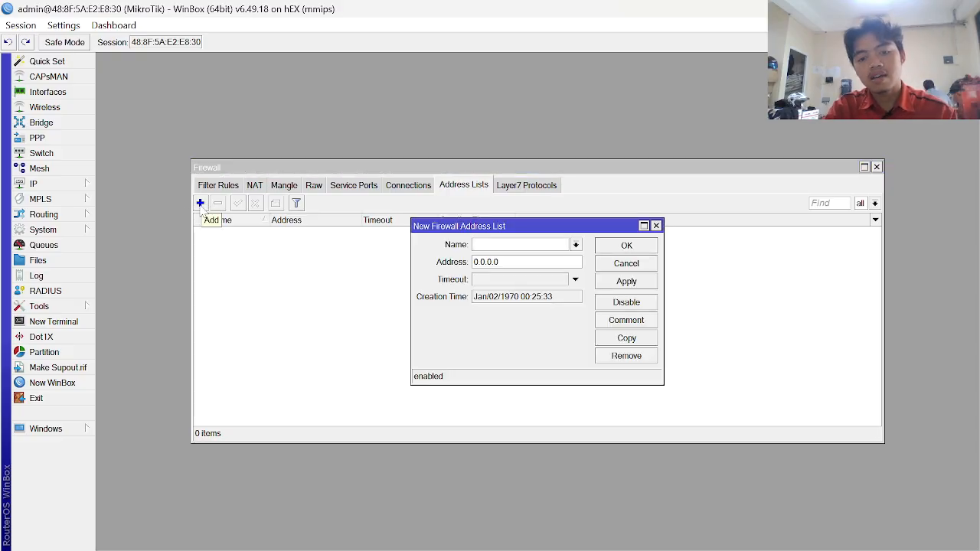
key("alt+Tab")
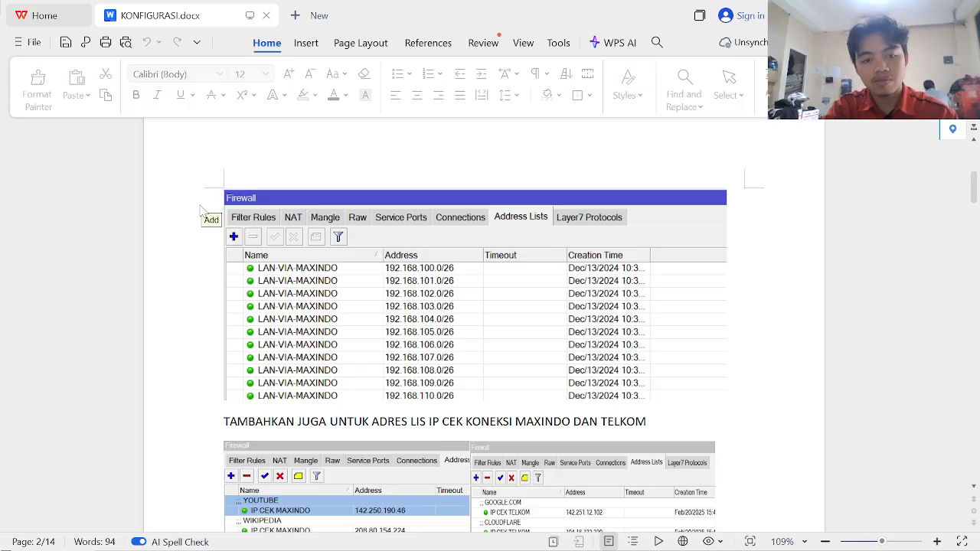
key("alt+Tab")
- Create entry LAN-VIA-ISP1 with address 10.10.10.0/24 and save it
type("LAN")
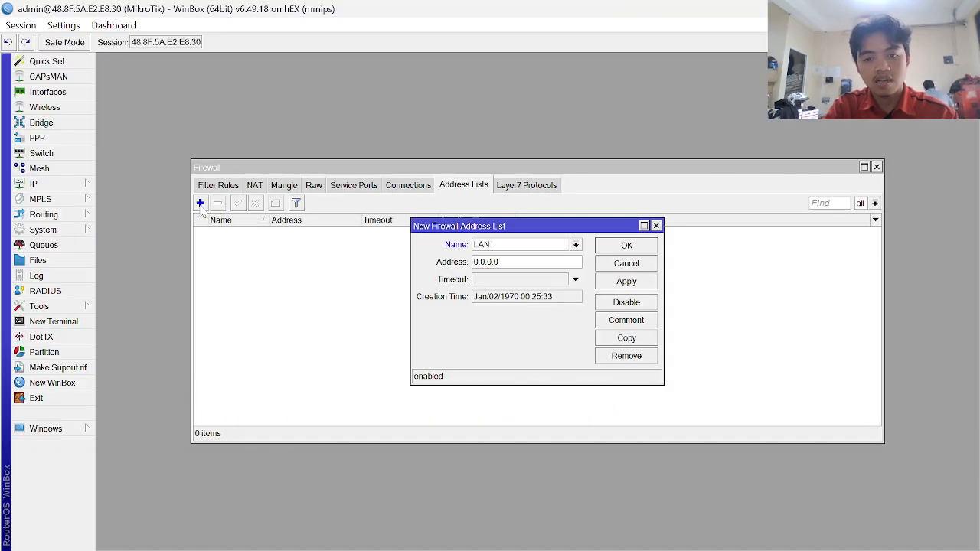
type("-V")
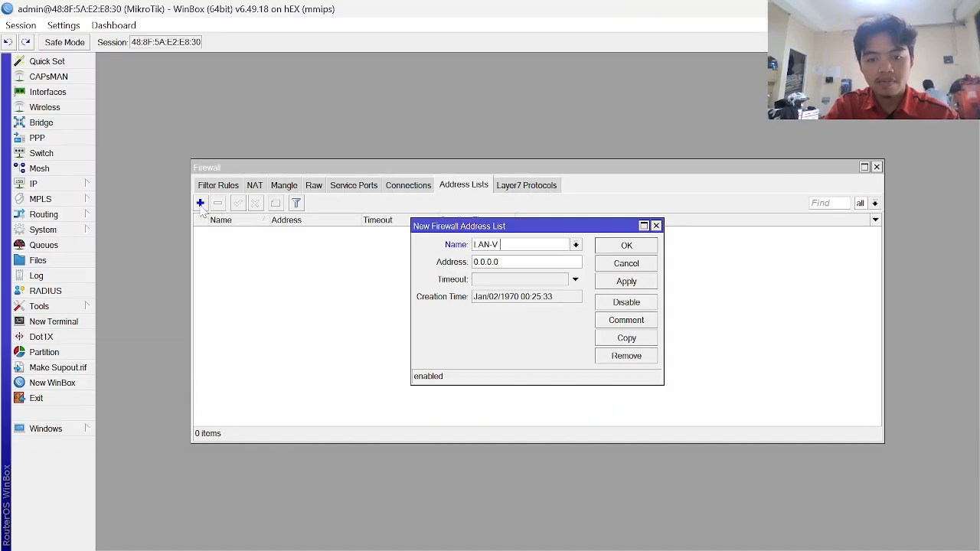
type("IA-ISP1")
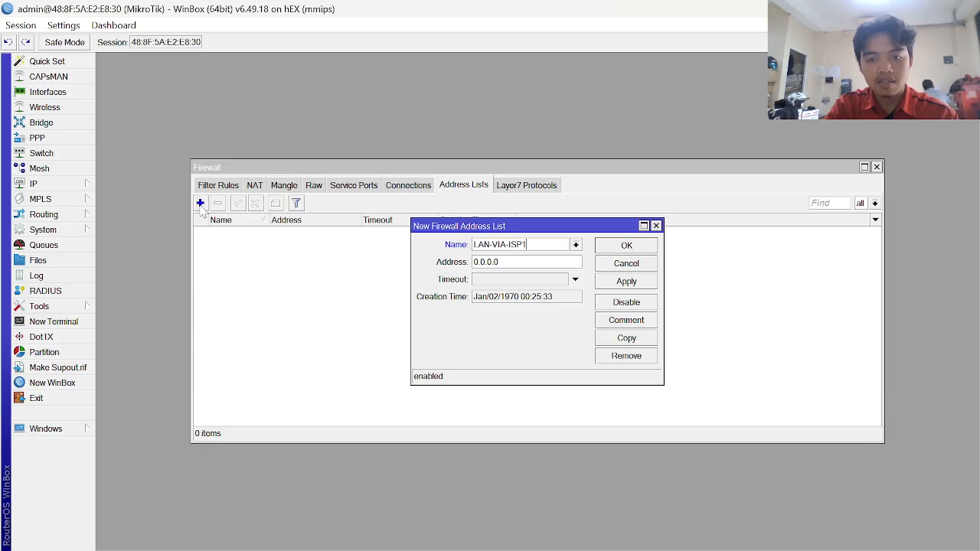
key("Tab")
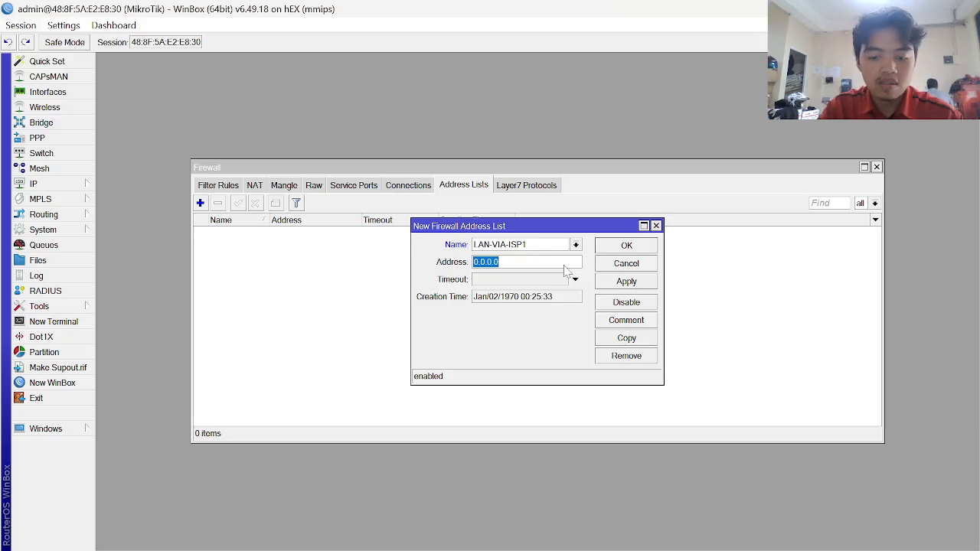
type("92.1")
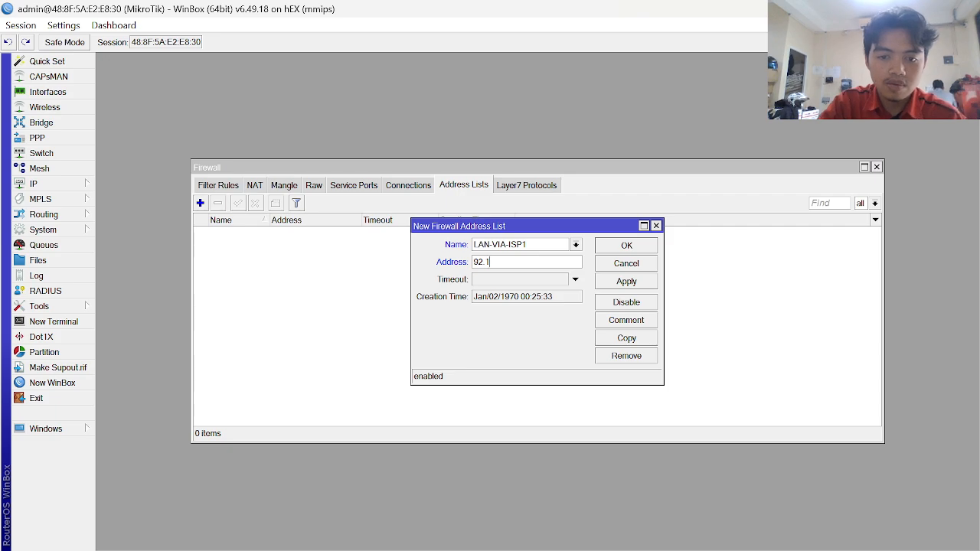
key("BackSpace")
key("BackSpace")
key("BackSpace")
key("BackSpace")
type("192")
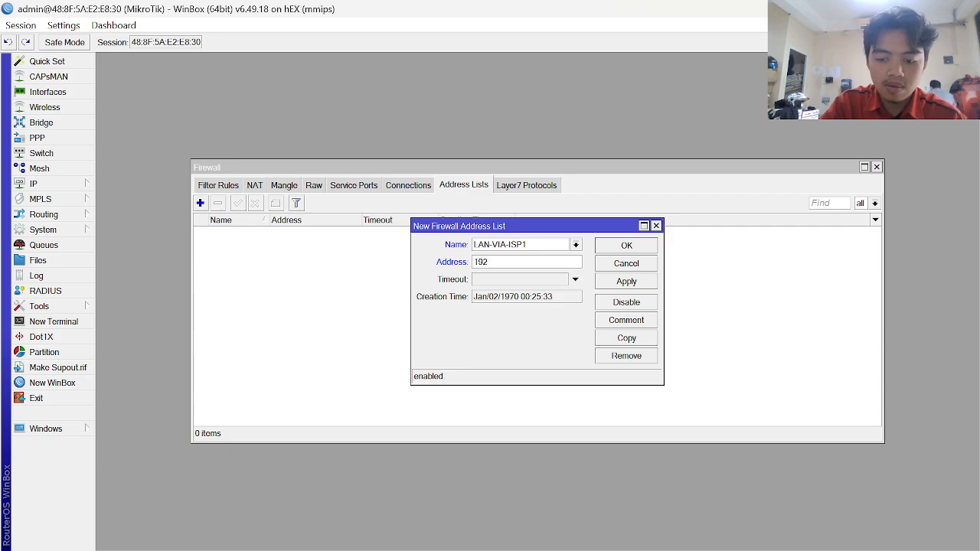
type(".168.")
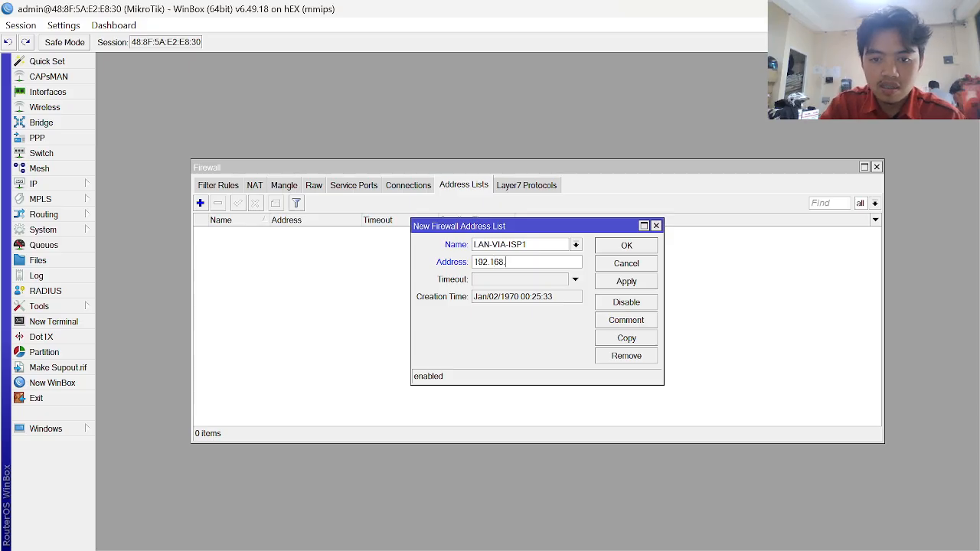
key("BackSpace")
key("BackSpace")
key("BackSpace")
key("BackSpace")
key("BackSpace")
key("BackSpace")
key("BackSpace")
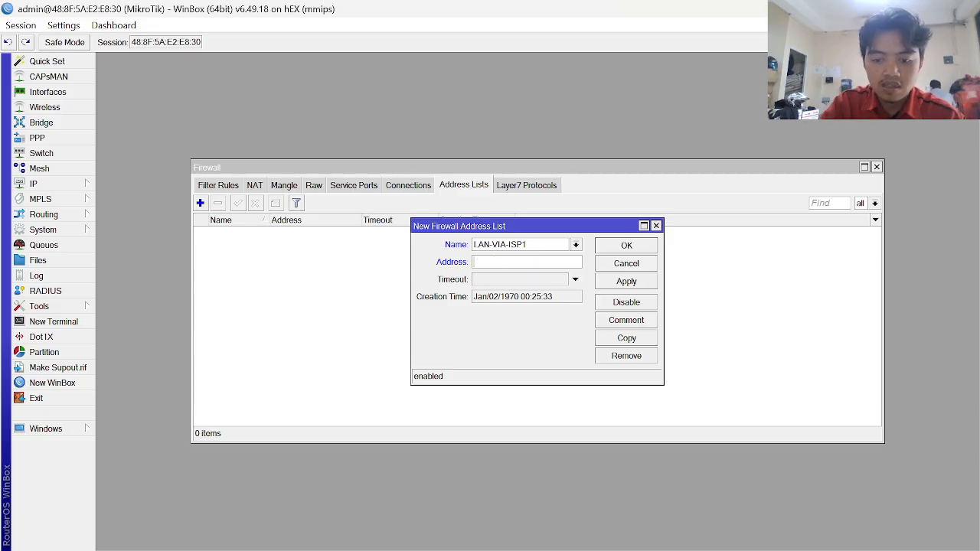
type("10.10.10.1")
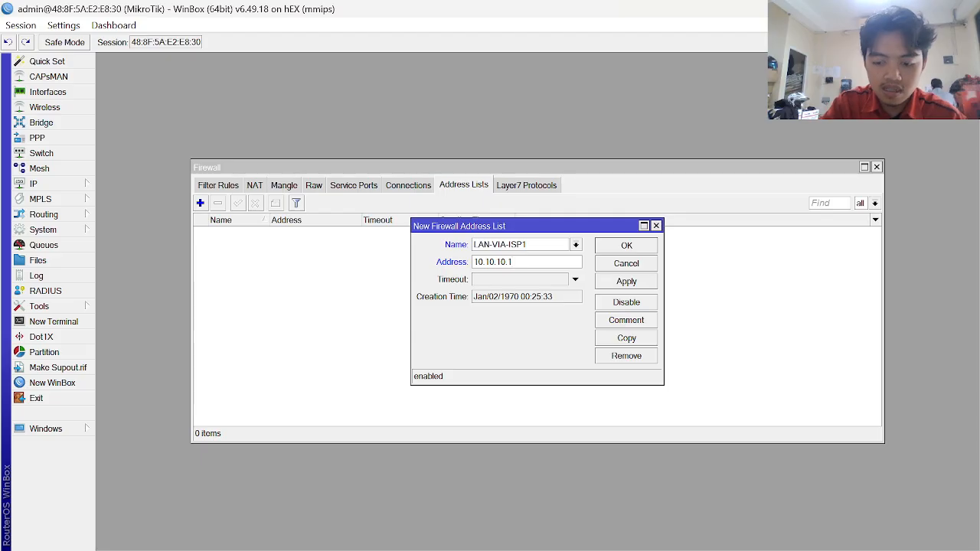
key("BackSpace")
type("0")
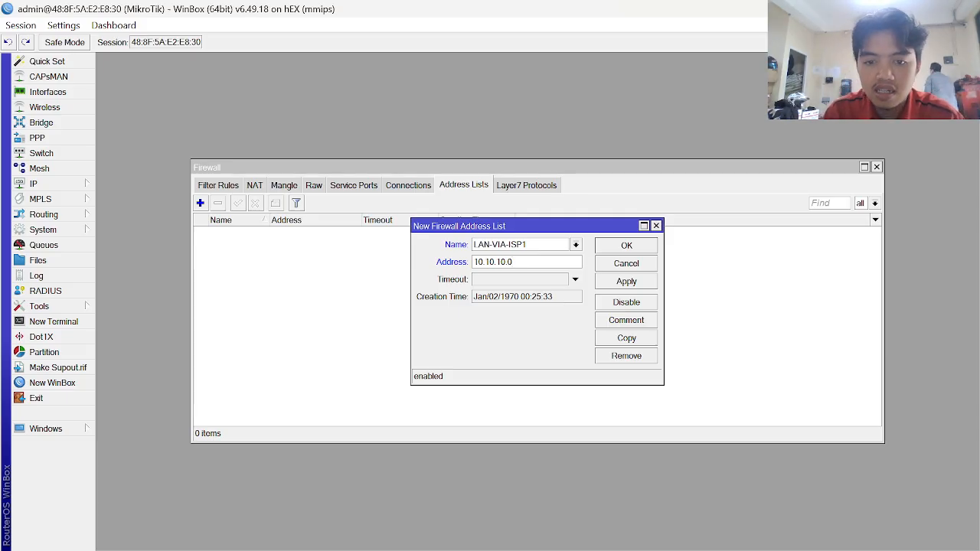
type("/24")
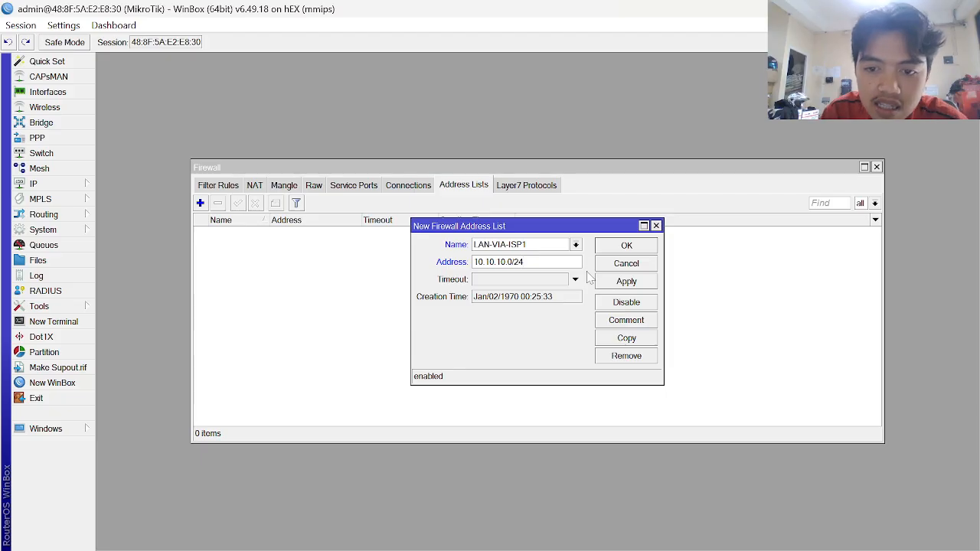
left_click(626, 281)
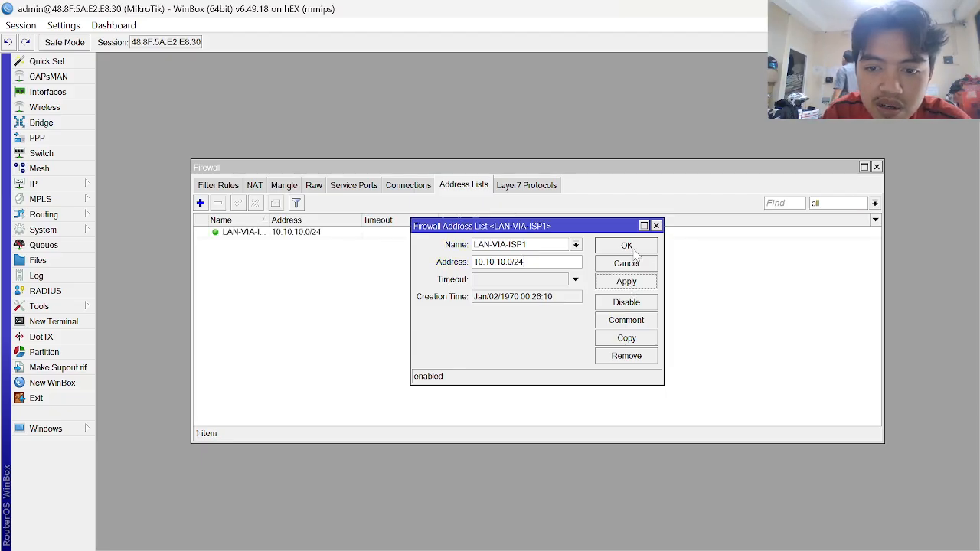
left_click(634, 253)
- Add address-list entry LAN-VIA-ISP2 for 20.20.20.0/24 and save it
left_click(199, 204)
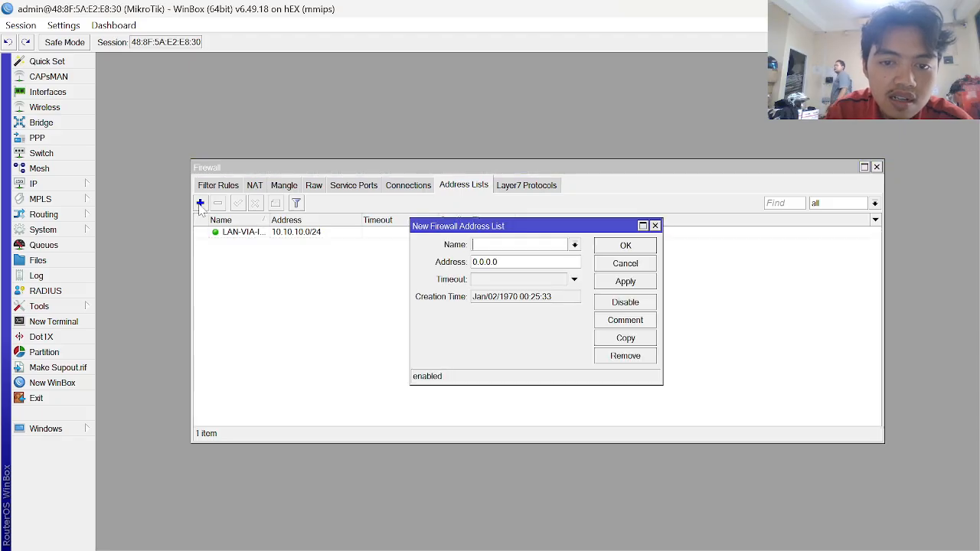
type("LA")
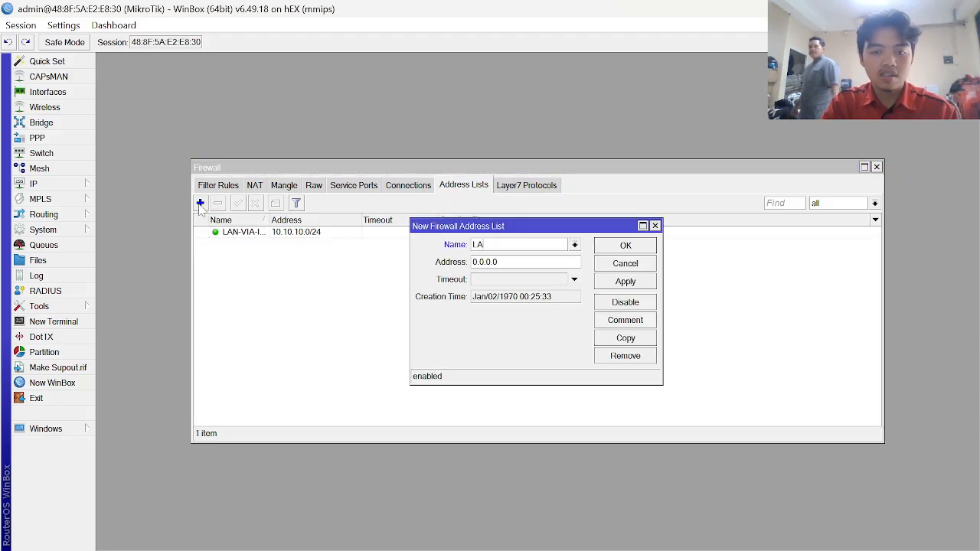
type("N-VIA-")
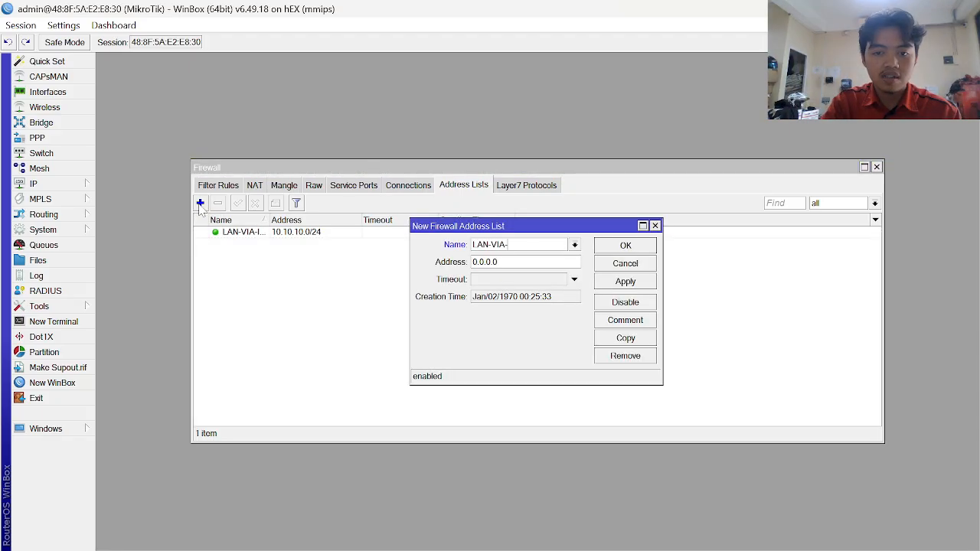
type("ISP2")
key("Tab")
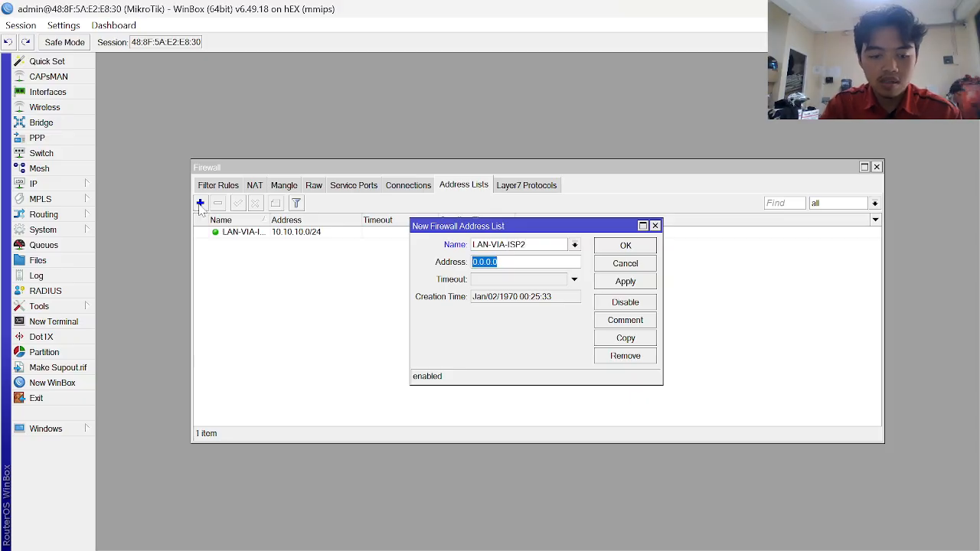
type("20.20.20.2")
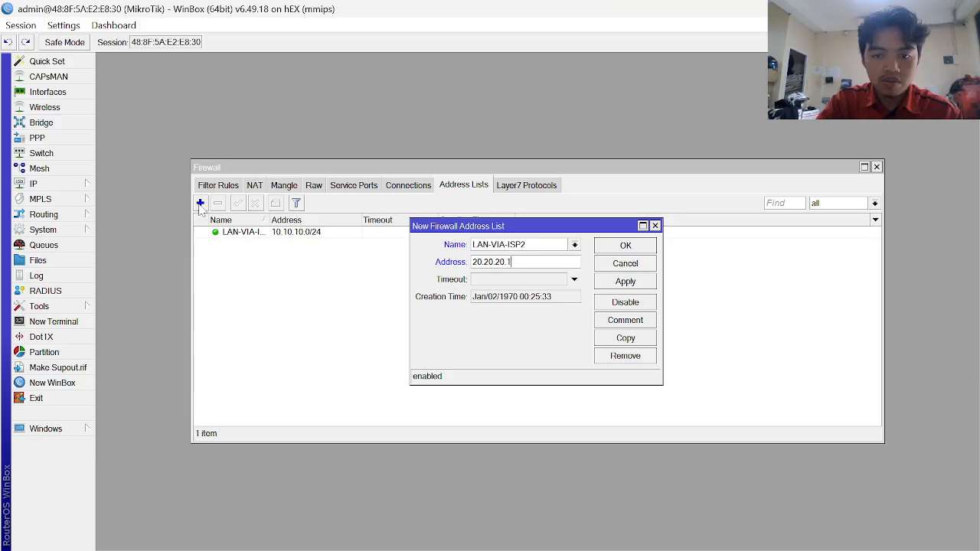
type("/24")
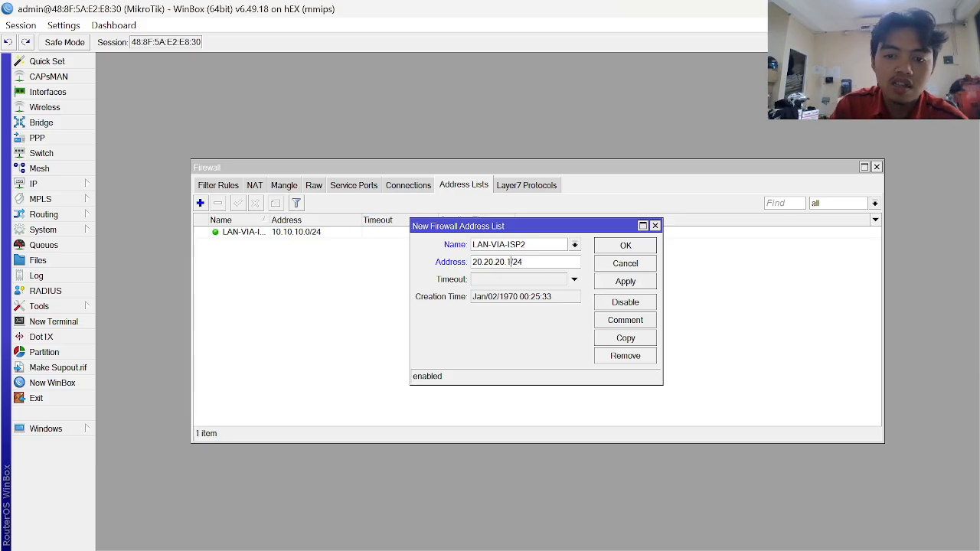
key("BackSpace")
type("0")
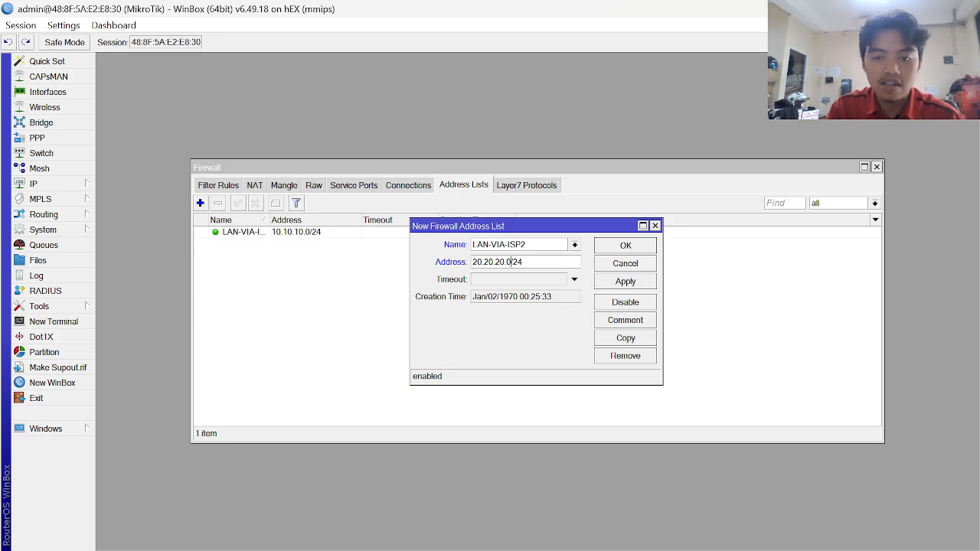
left_click(636, 282)
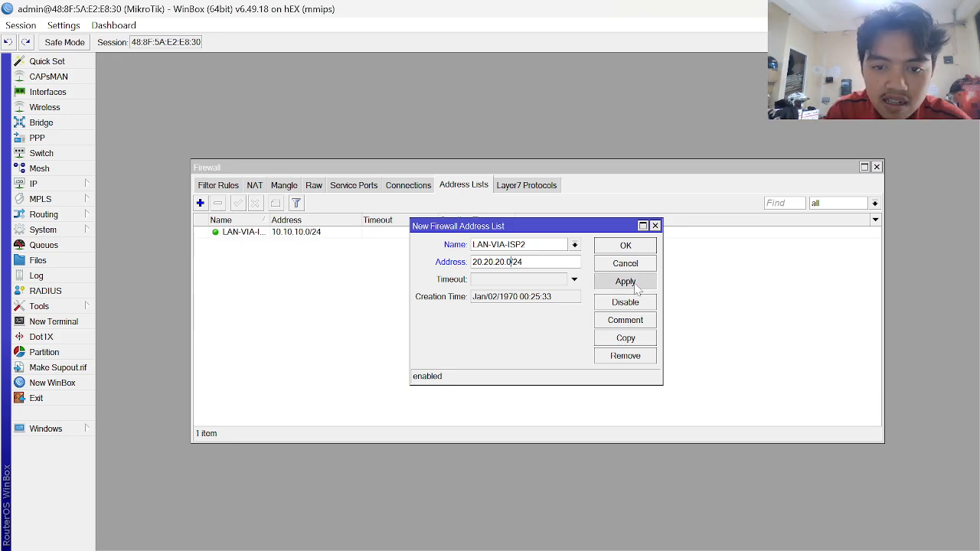
left_click(625, 246)
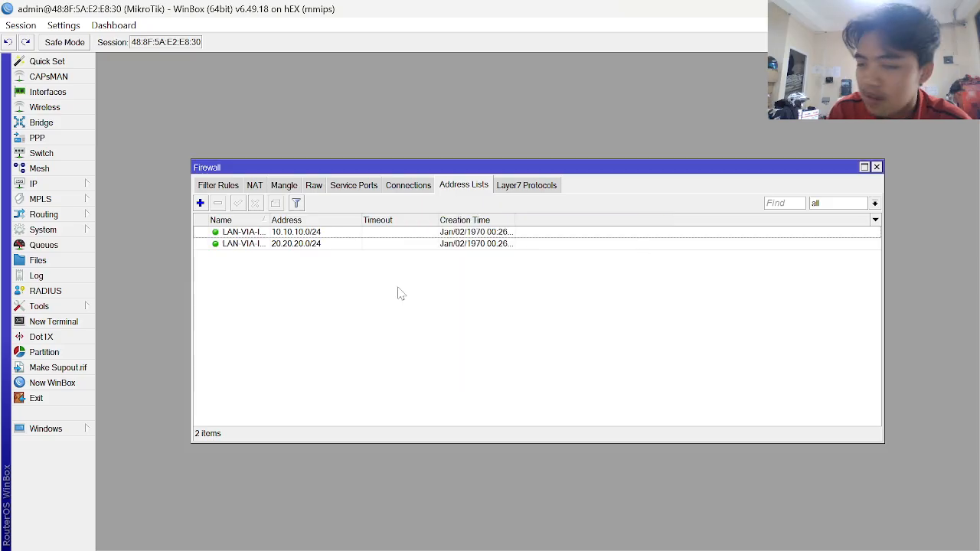
- Scroll the guide to the IP CEK MAXINDO/TELKOM example and start a new address-list entry
key("alt+Tab")
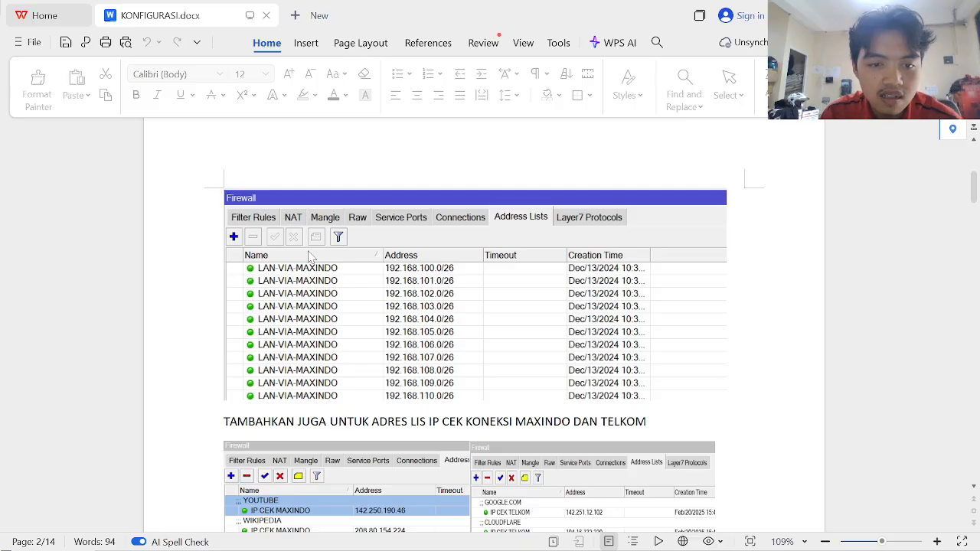
scroll(405, 312, "down", 4)
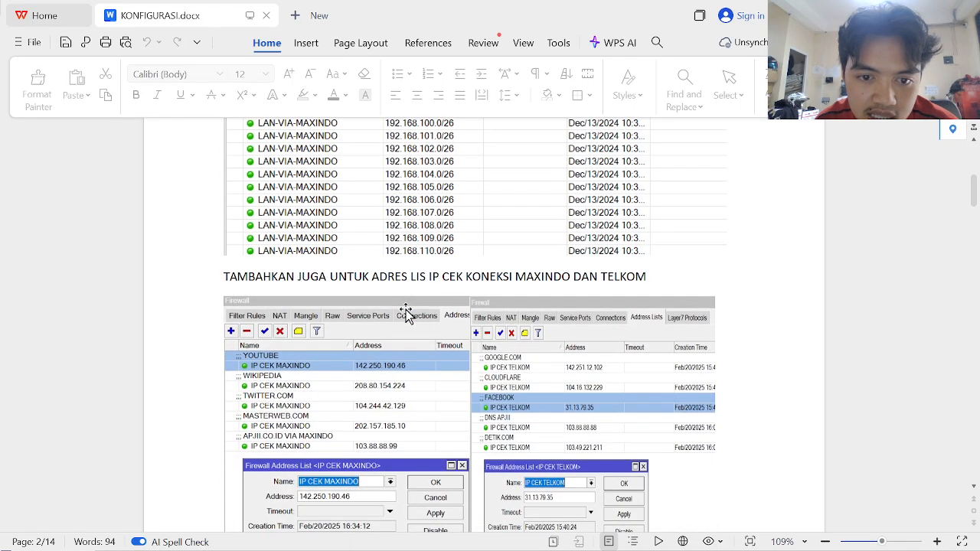
scroll(406, 312, "down", 1)
scroll(406, 309, "down", 2)
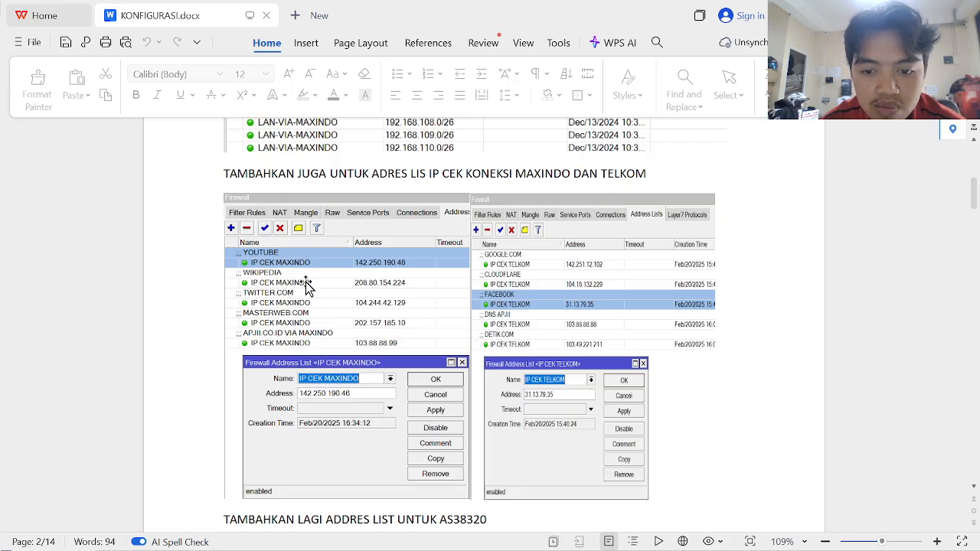
scroll(320, 298, "down", 2)
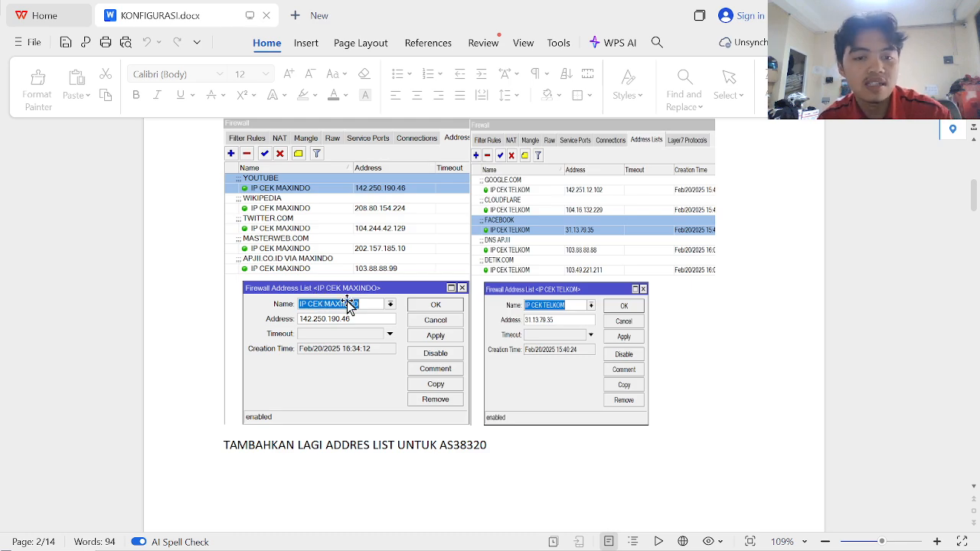
scroll(402, 318, "up", 1)
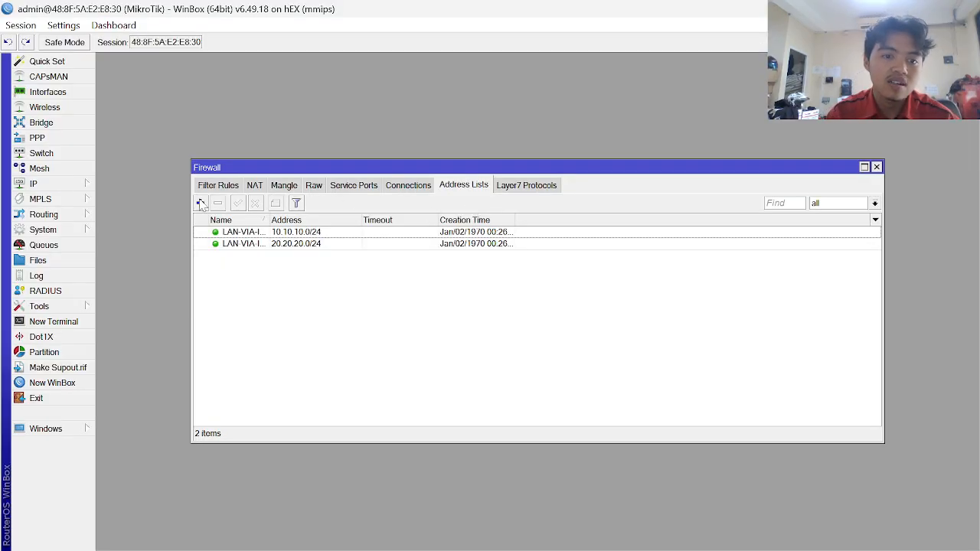
left_click(200, 204)
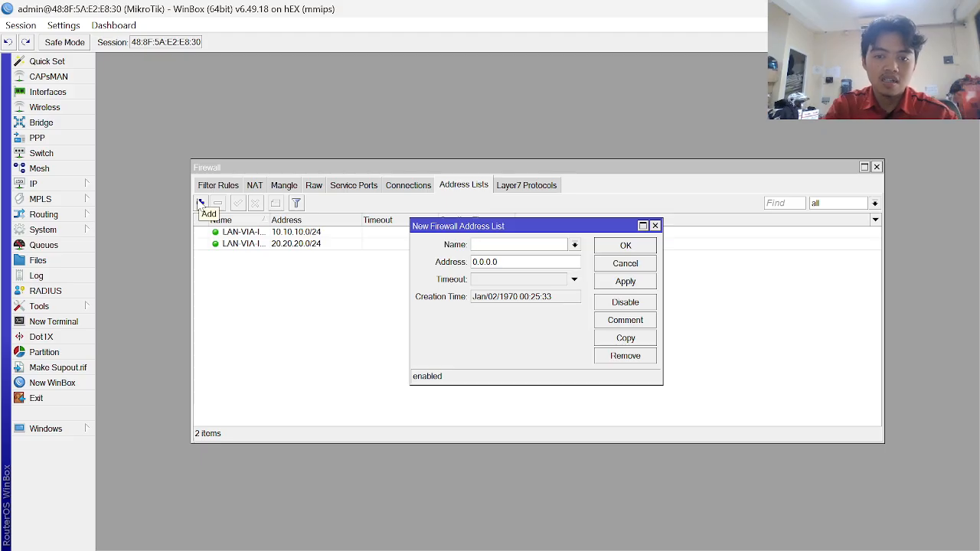
- Name the entry IP CEK ISP1 and begin its address with 142.250
type("IP ")
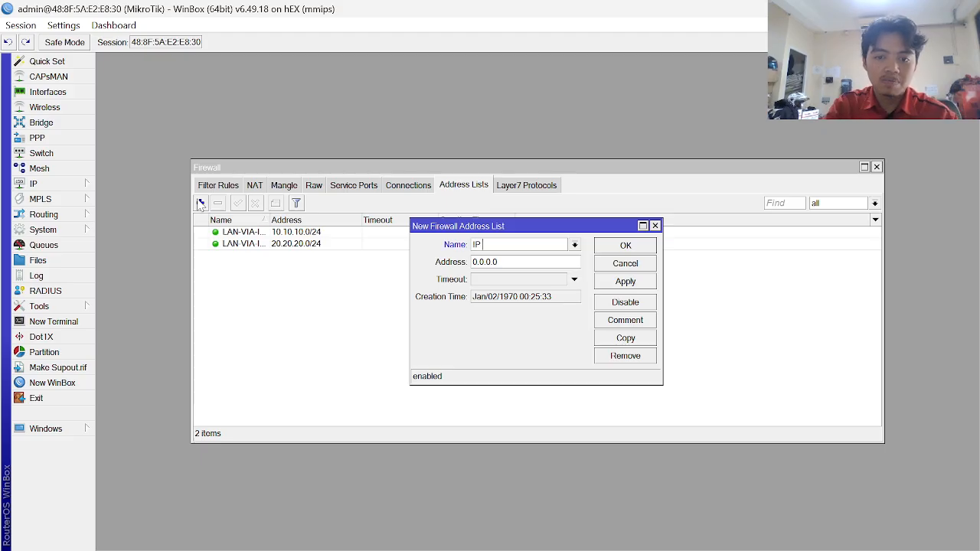
type("CEK ISP1")
key("Tab")
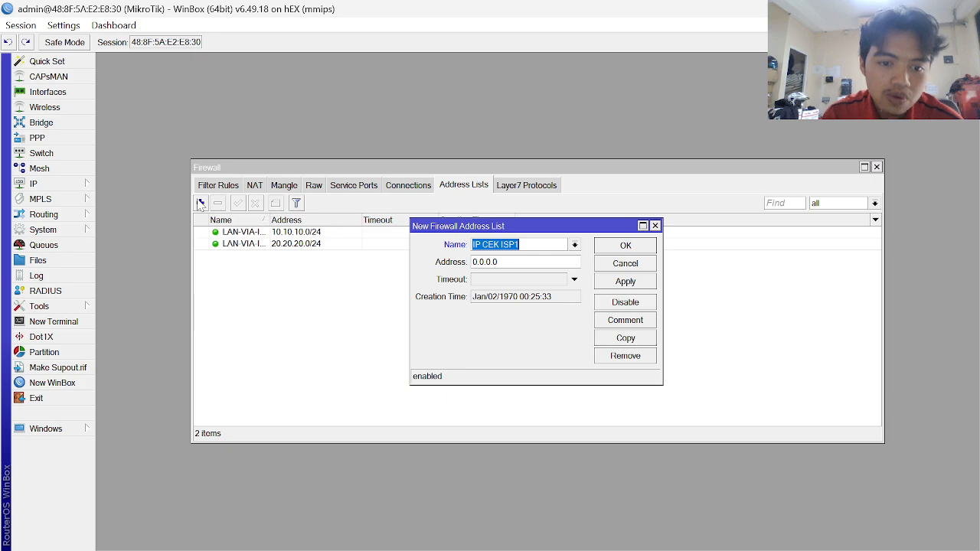
key("Tab")
type("1")
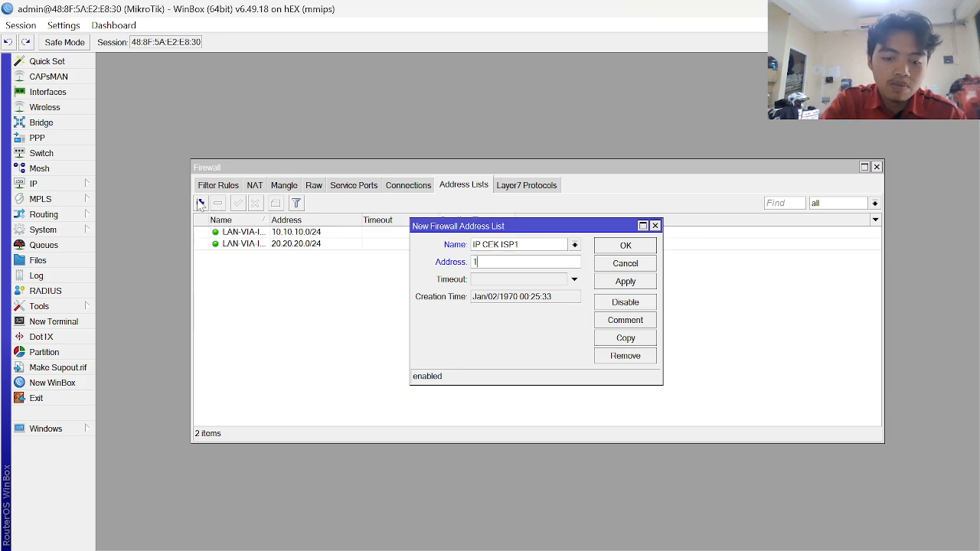
type("42.254")
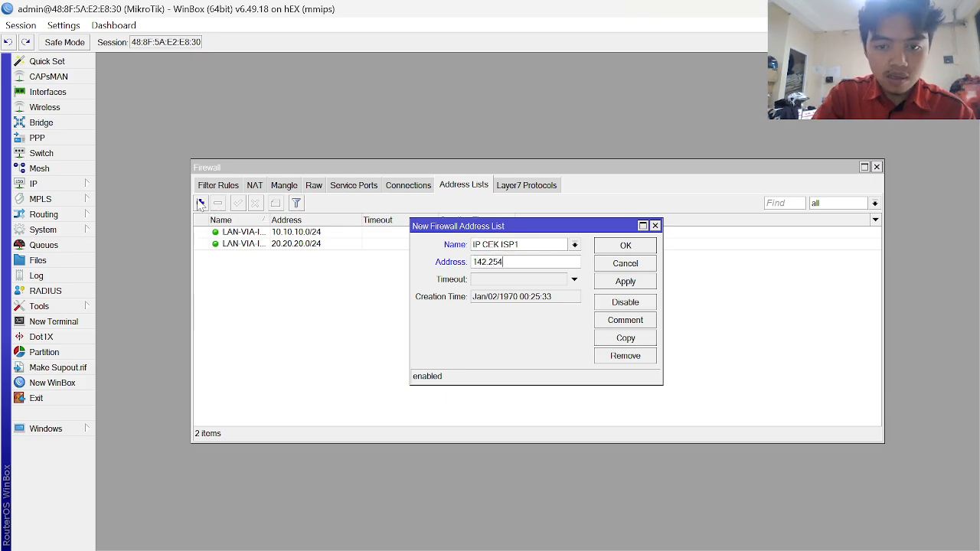
key("BackSpace")
type("0")
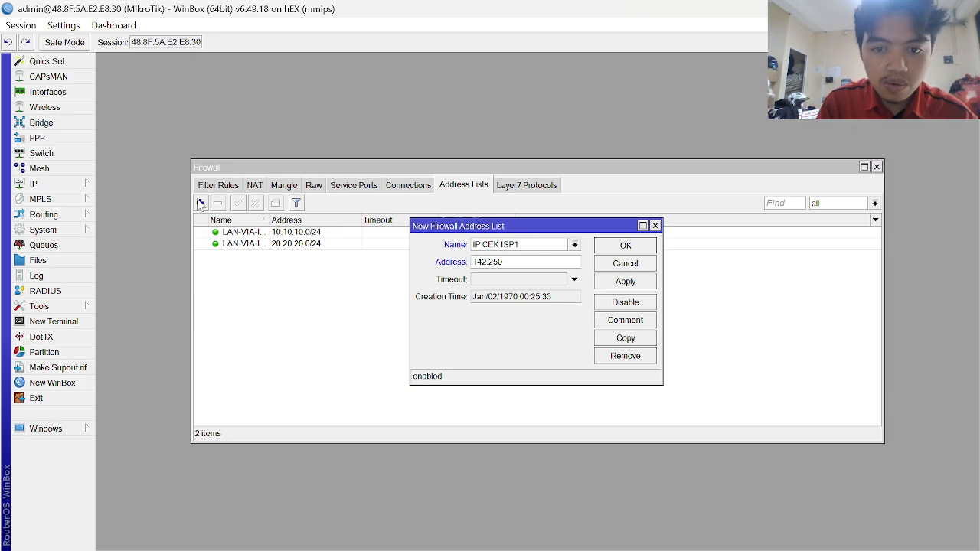
key("alt+Tab")
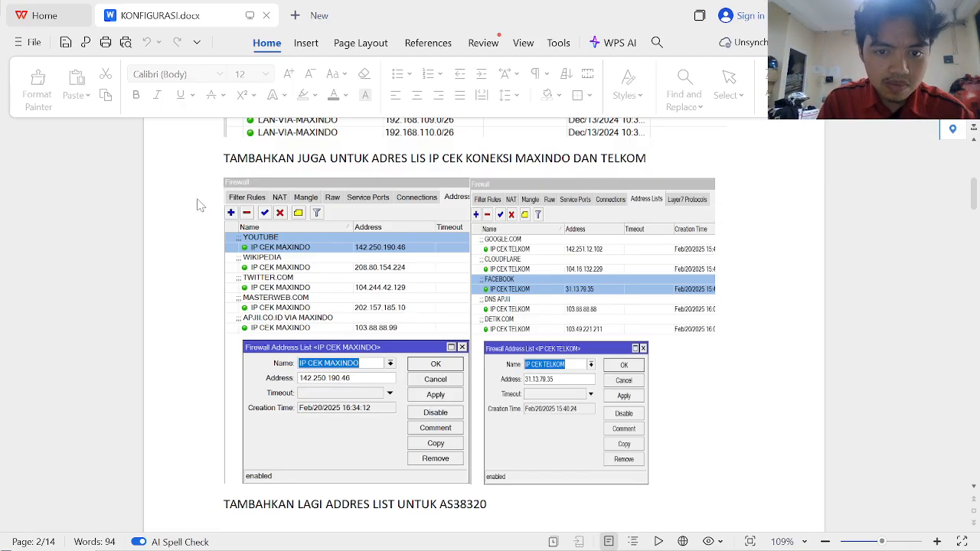
key("alt+Tab")
- Complete the address as 142.250.190.46, apply, and duplicate the entry
key("Tab")
key("Tab")
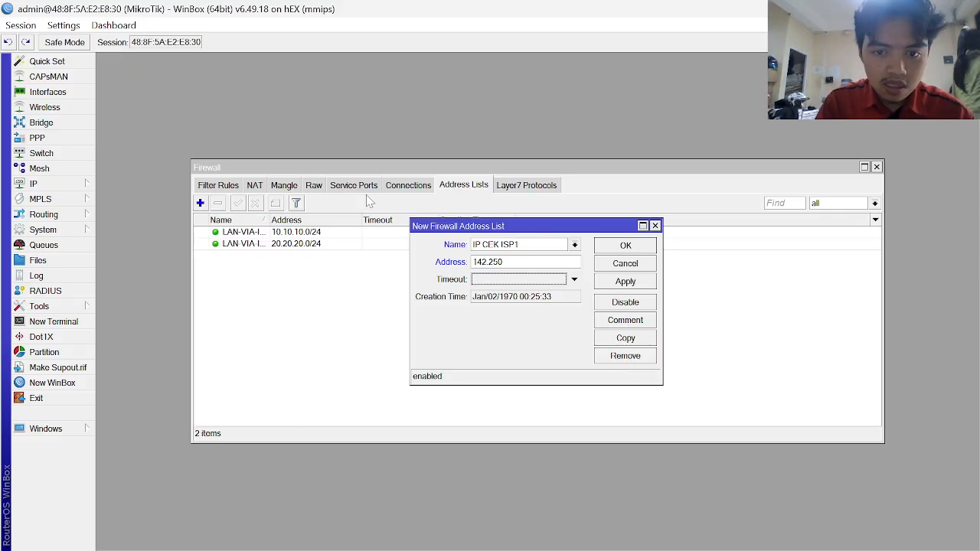
left_click(526, 261)
type(".")
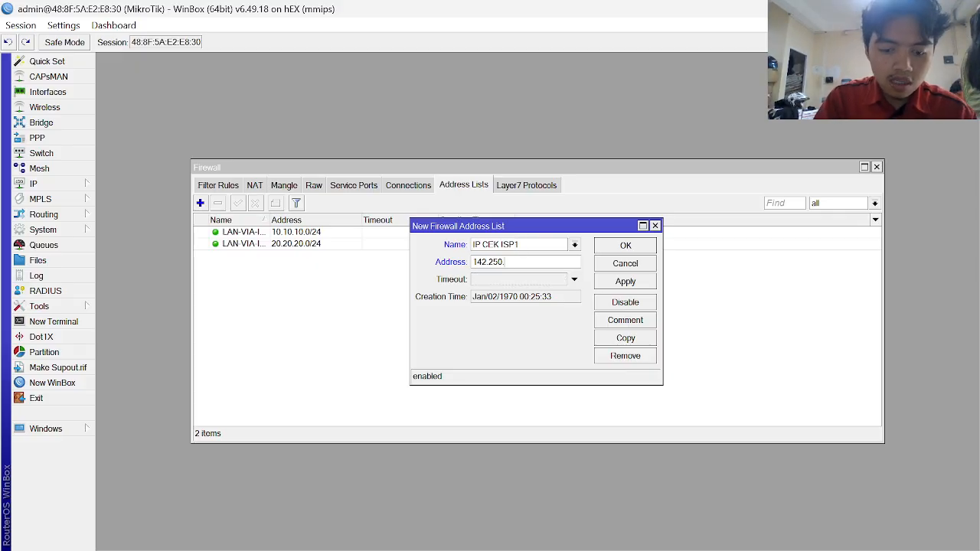
type("190")
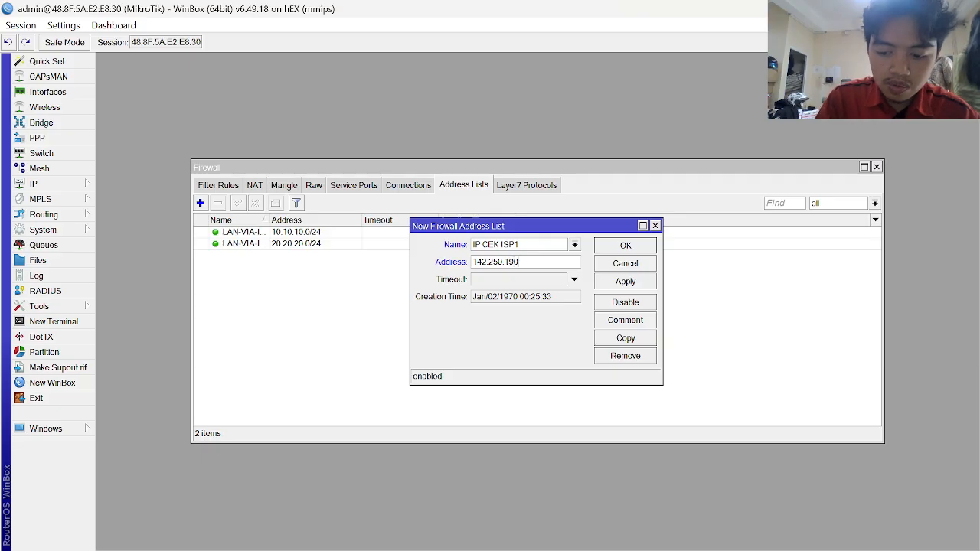
type(".46")
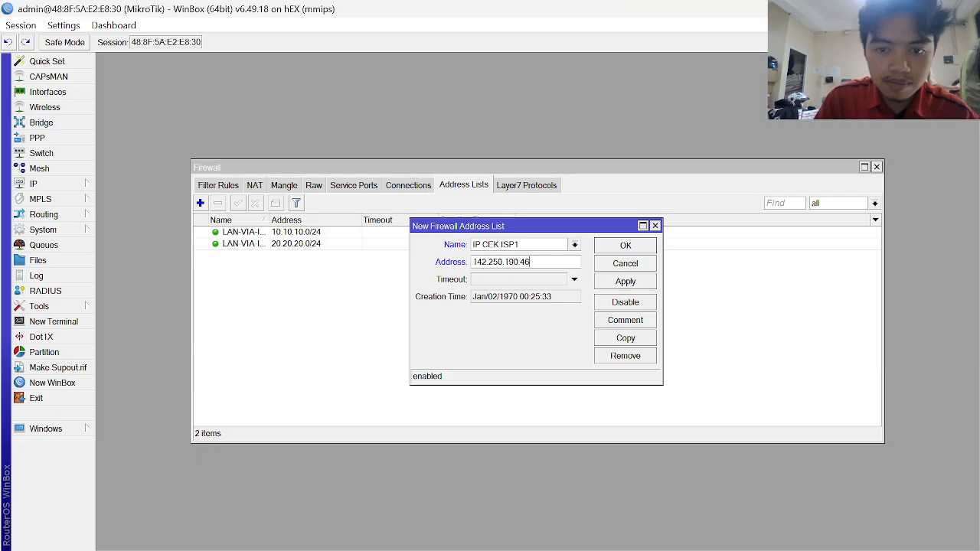
key("alt+Tab")
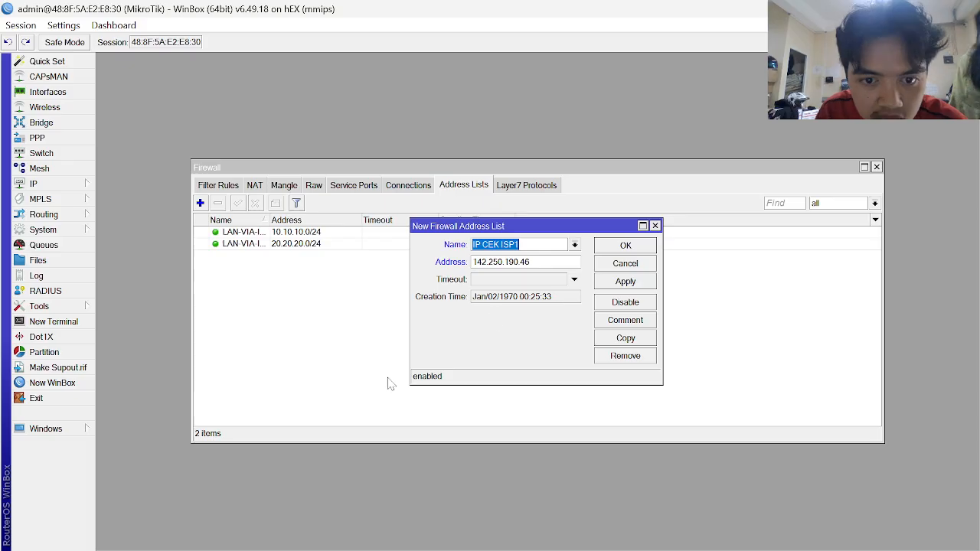
key("alt+Tab")
left_click(625, 282)
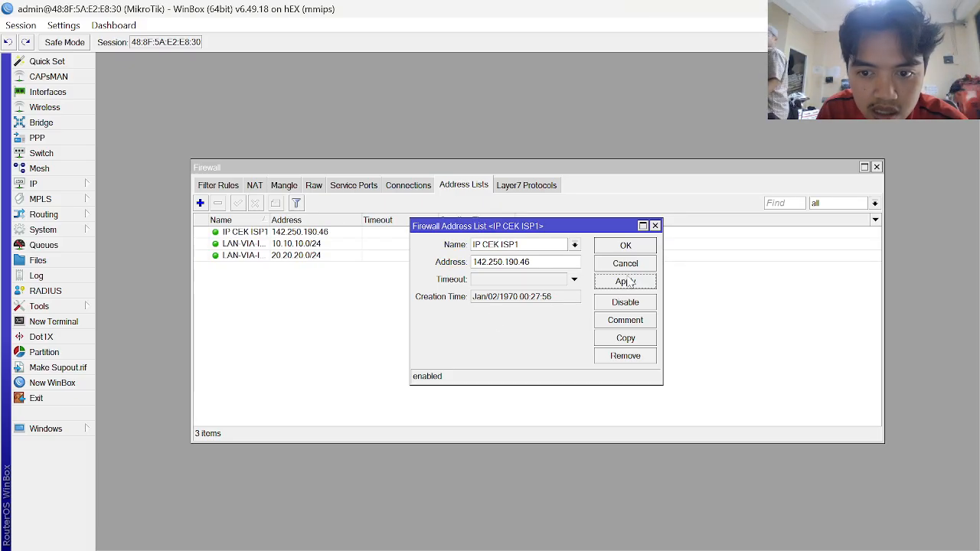
left_click(636, 338)
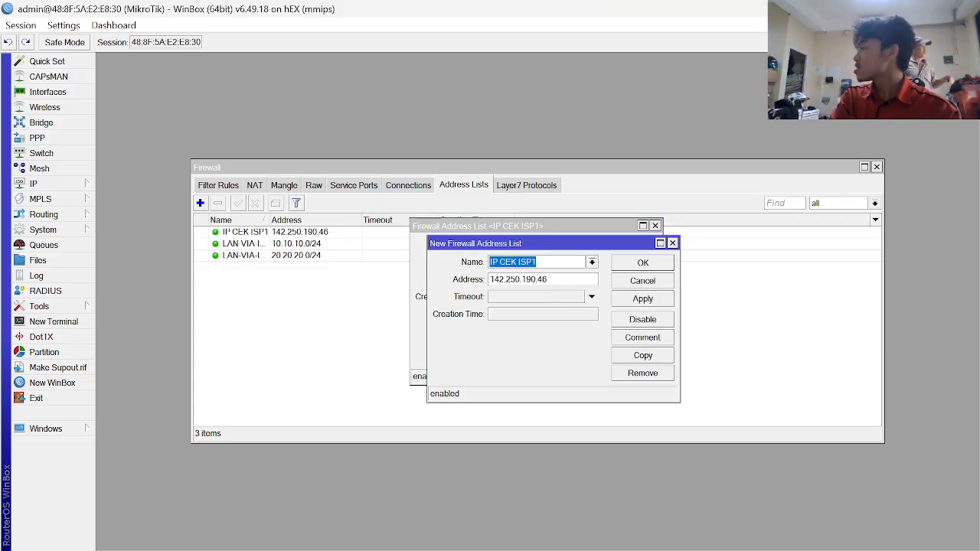
- Rename the copy to IP CEK ISP2 and start replacing its address with 31.13
left_click(538, 262)
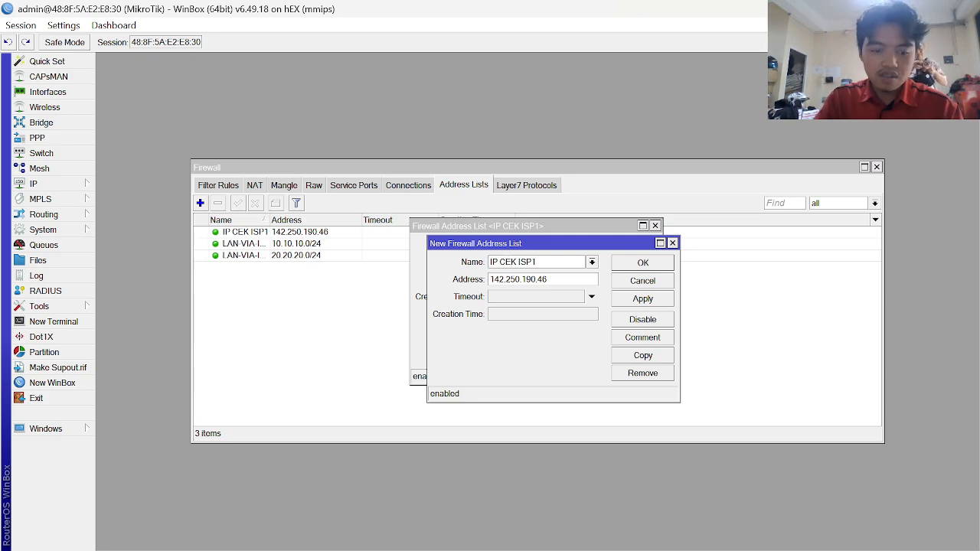
key("BackSpace")
type("2")
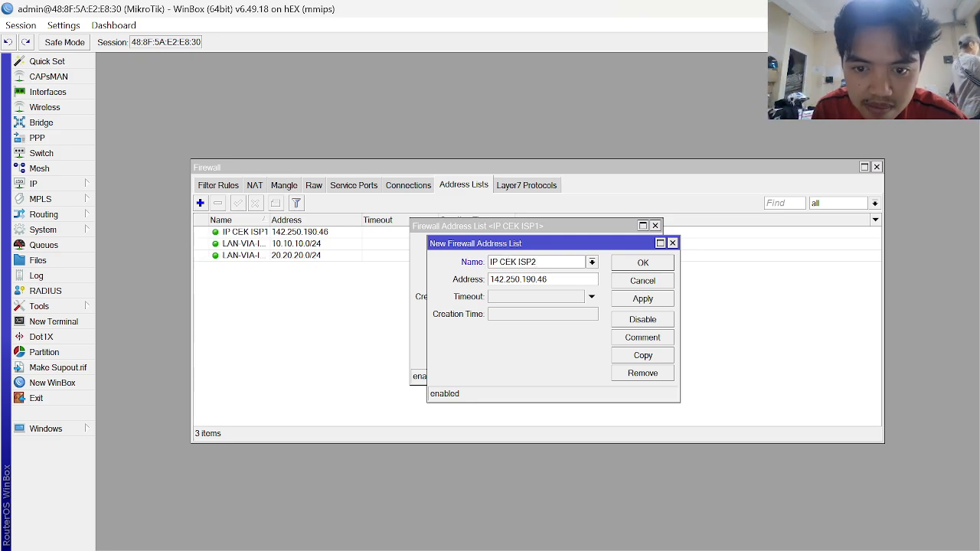
left_click_drag(548, 279, 297, 263)
key("alt+Tab")
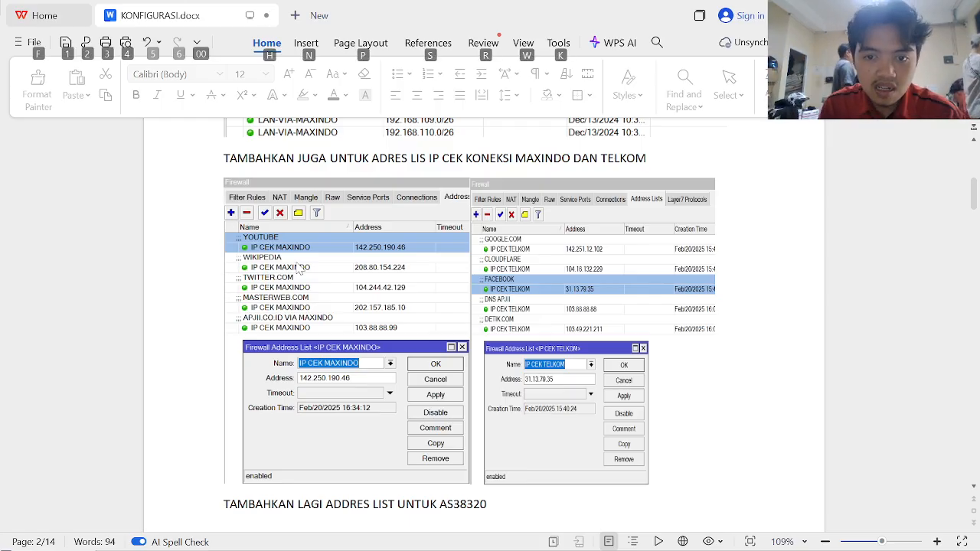
key("alt+Tab")
key("Tab")
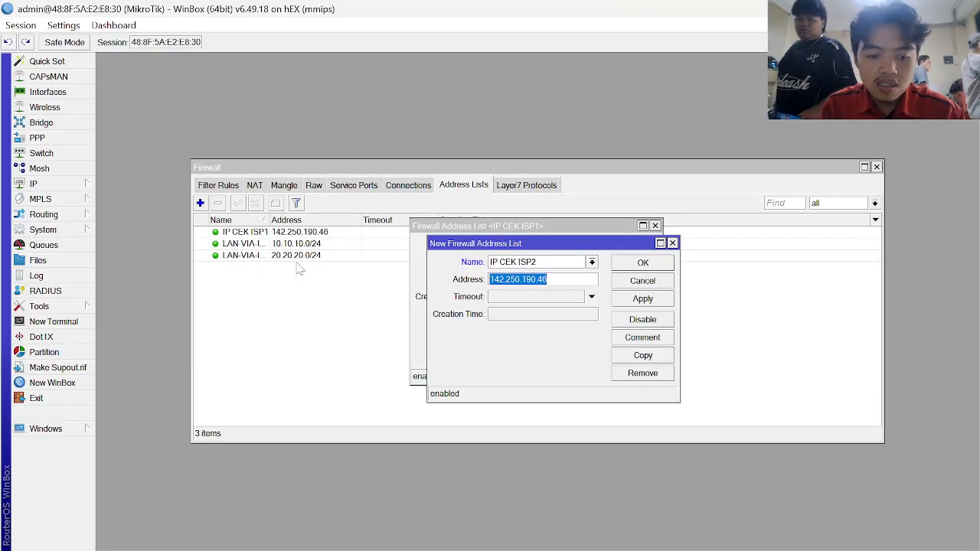
type("31")
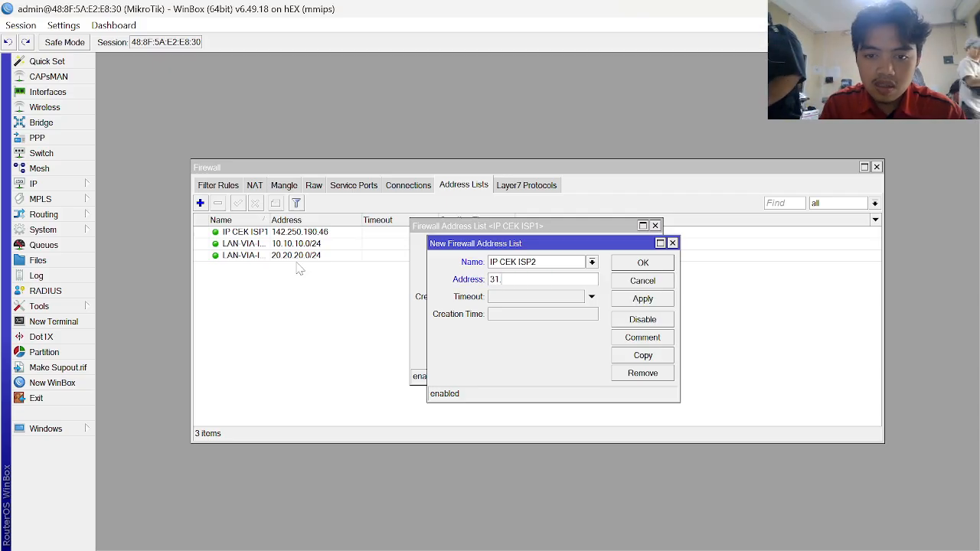
type(".13.")
- Complete the address as 31.13.79.35, save it, and close both entry windows
key("alt+Tab")
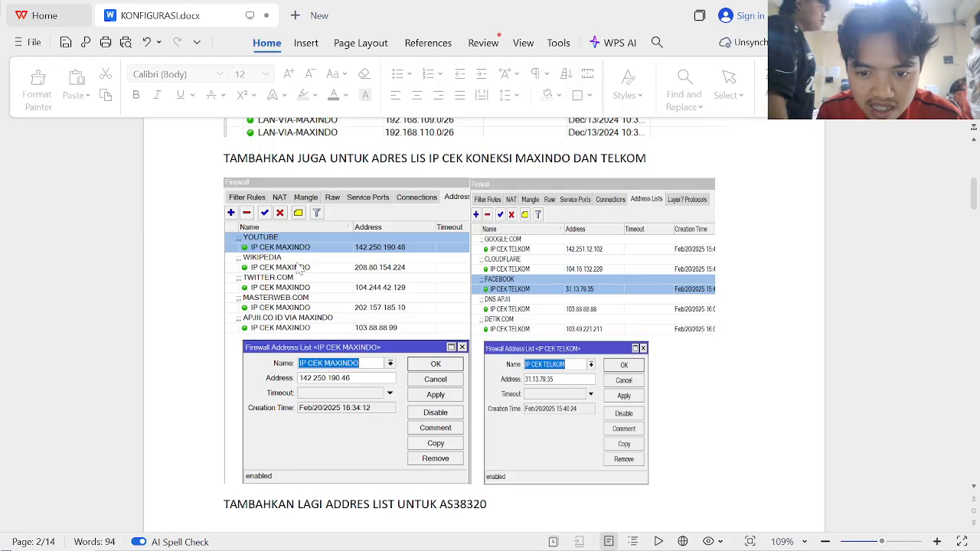
key("alt+Tab")
key("Tab")
key("Right")
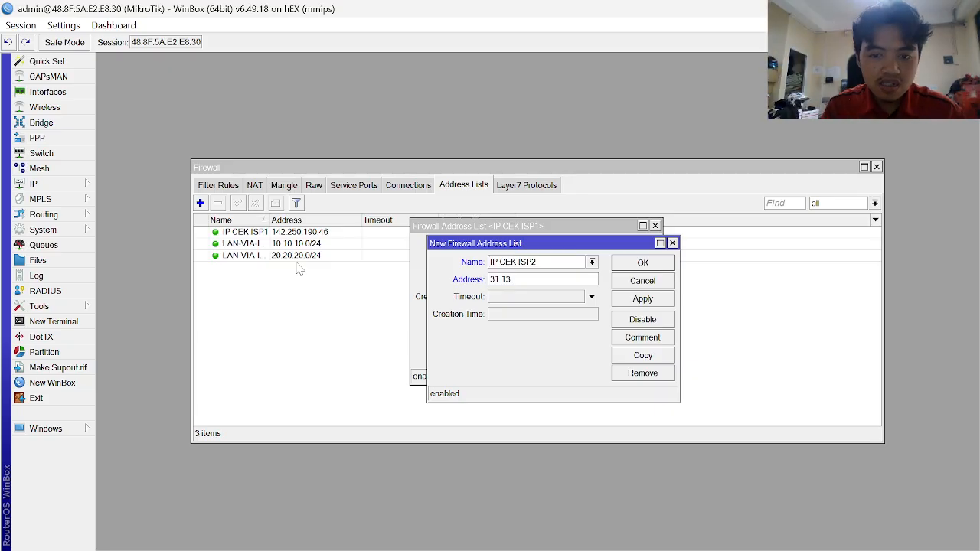
type("79")
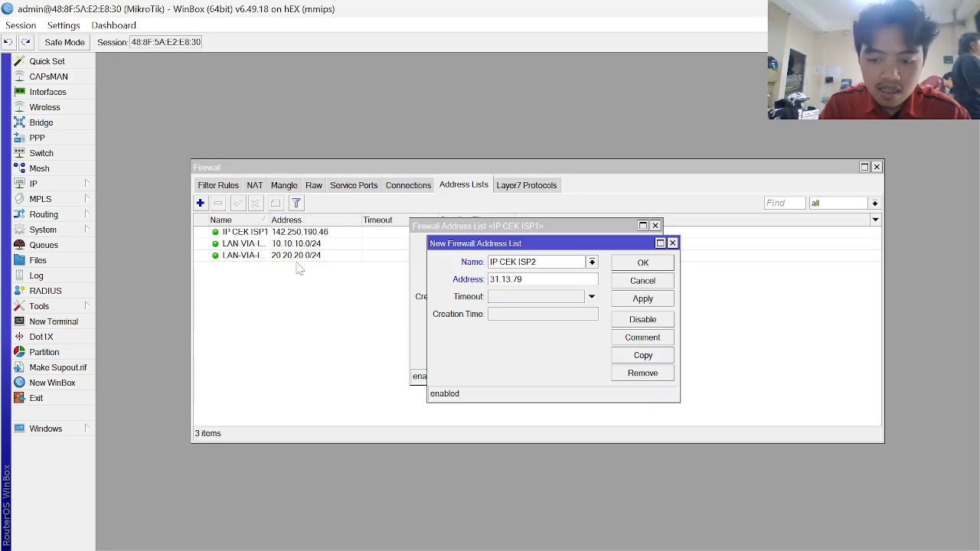
type(".35")
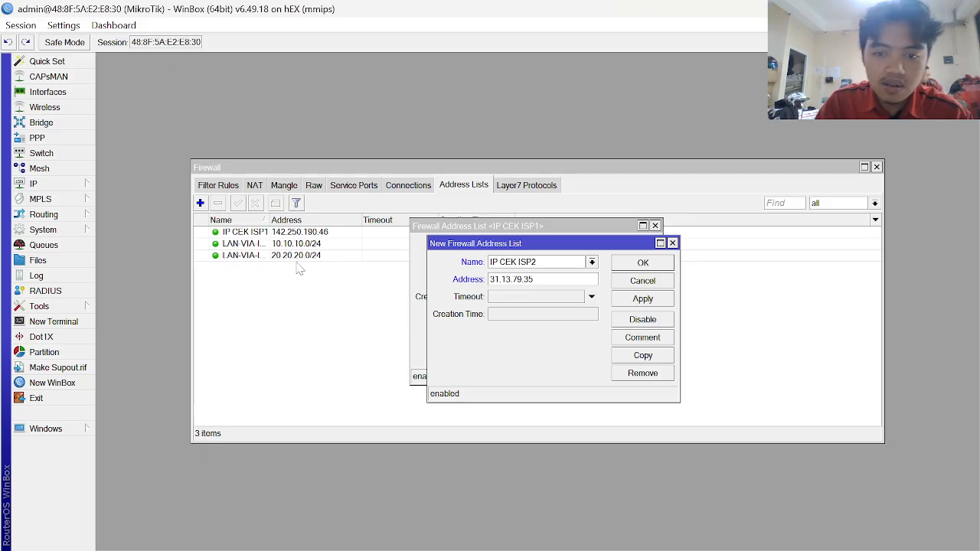
left_click(656, 298)
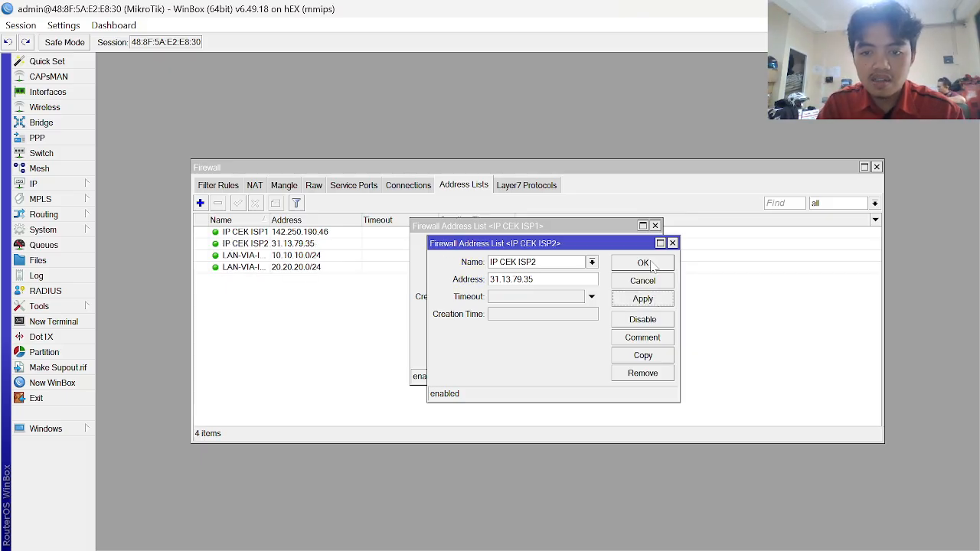
left_click(651, 263)
left_click(651, 264)
- Read through the guide's AS38320 address-list screenshots and AS139460 table, then return to WinBox
key("alt+Tab")
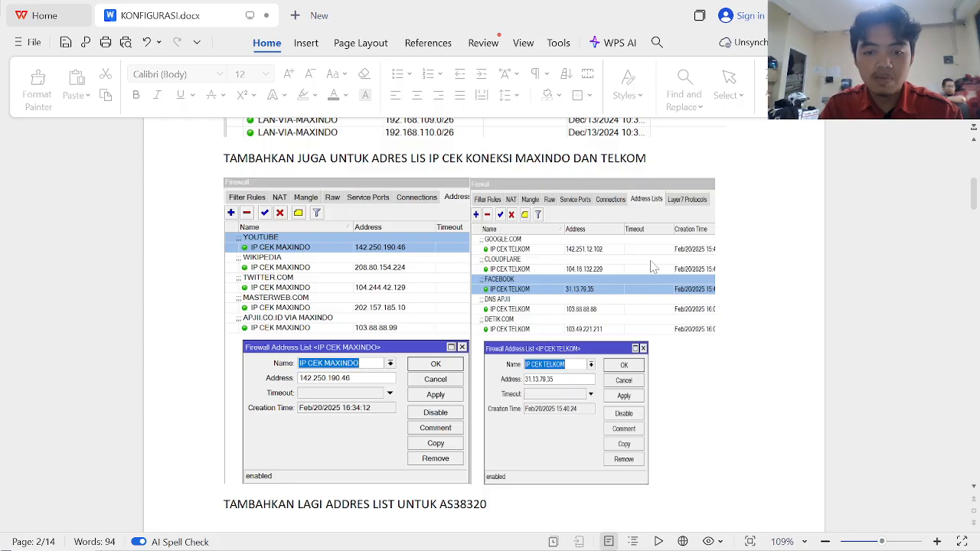
scroll(499, 360, "down", 3)
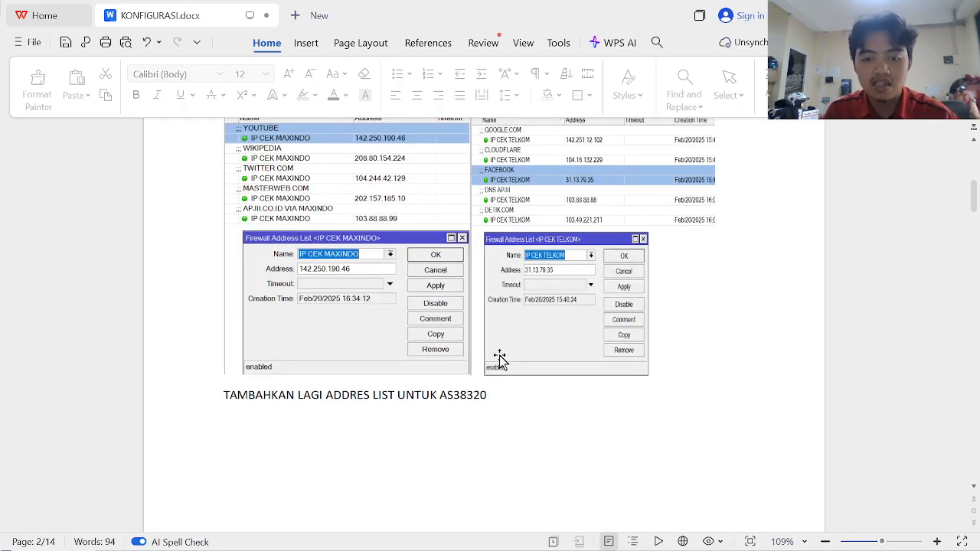
scroll(499, 360, "down", 6)
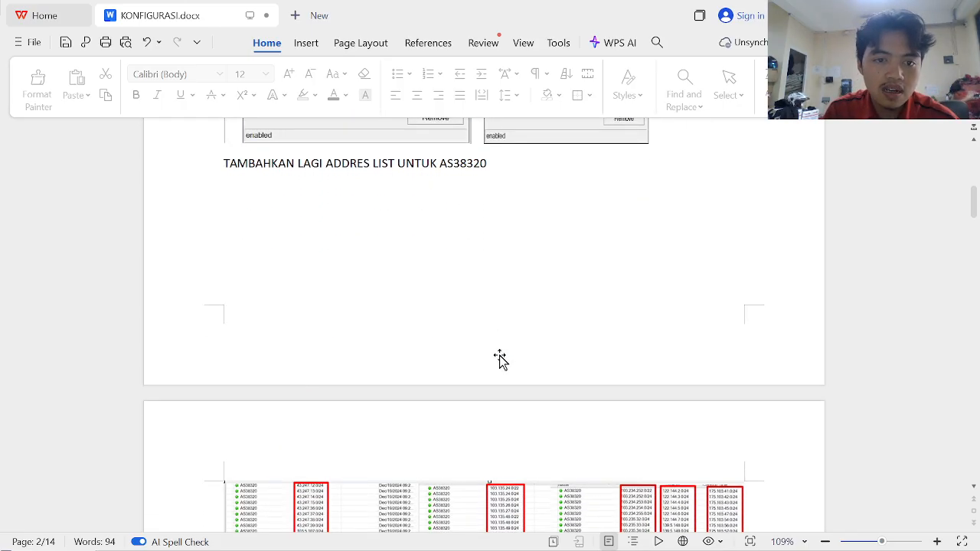
scroll(499, 360, "down", 6)
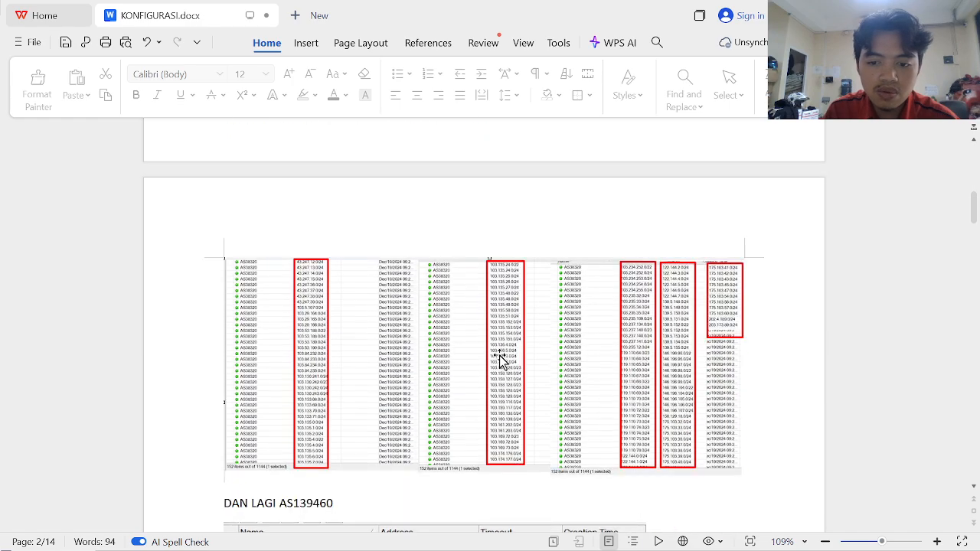
scroll(498, 360, "down", 7)
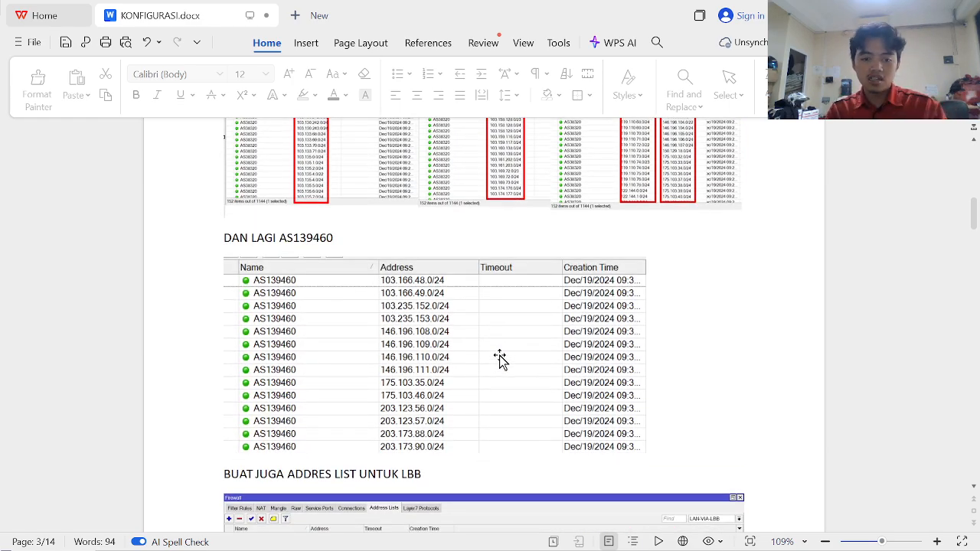
scroll(499, 360, "up", 5)
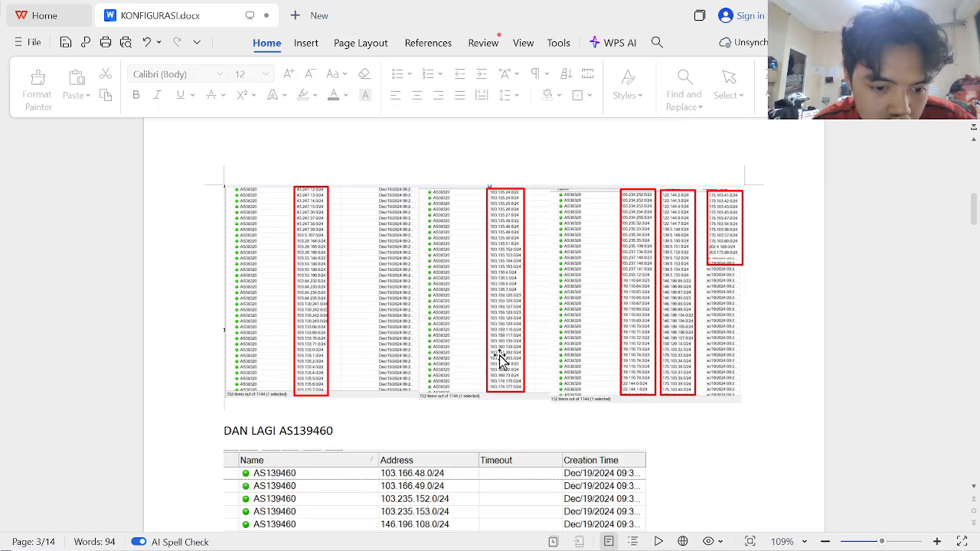
scroll(498, 360, "up", 1)
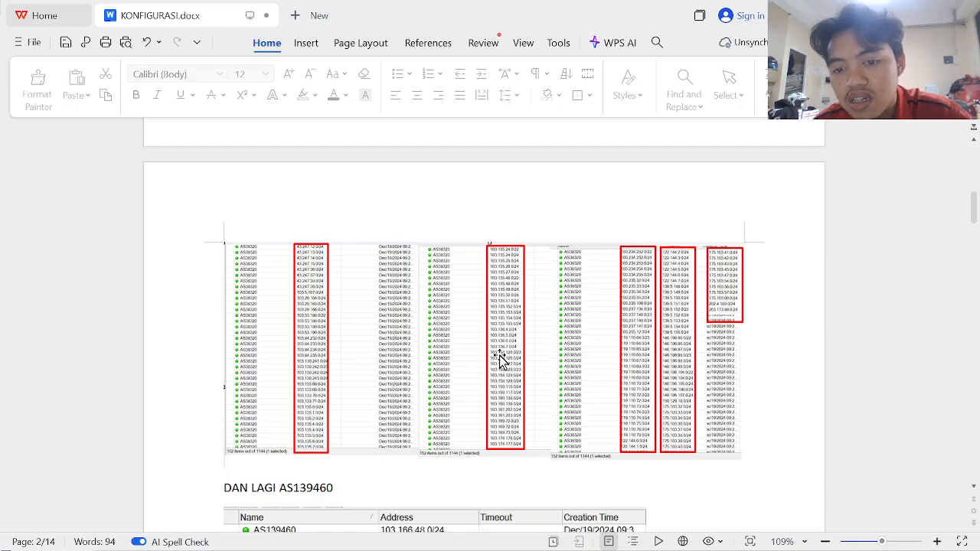
scroll(499, 360, "down", 2)
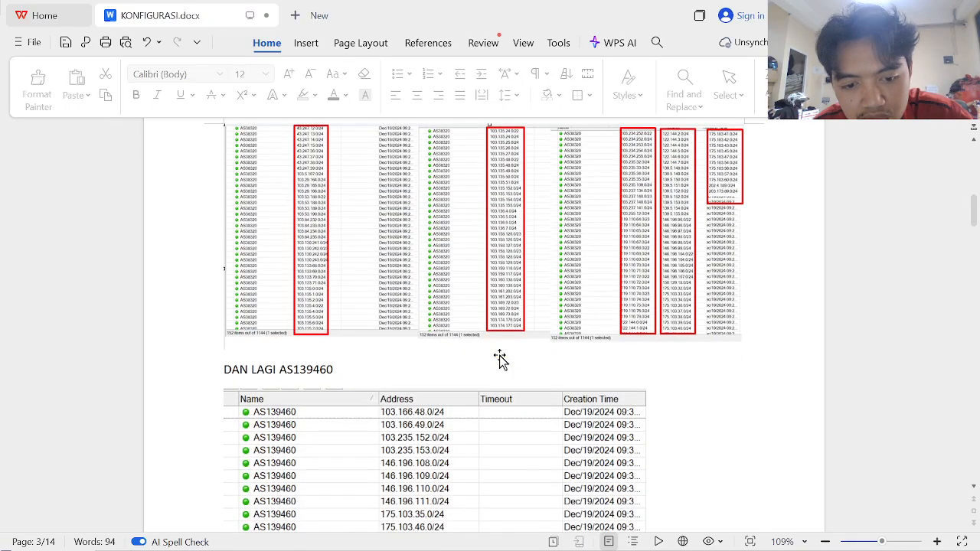
scroll(437, 273, "up", 5)
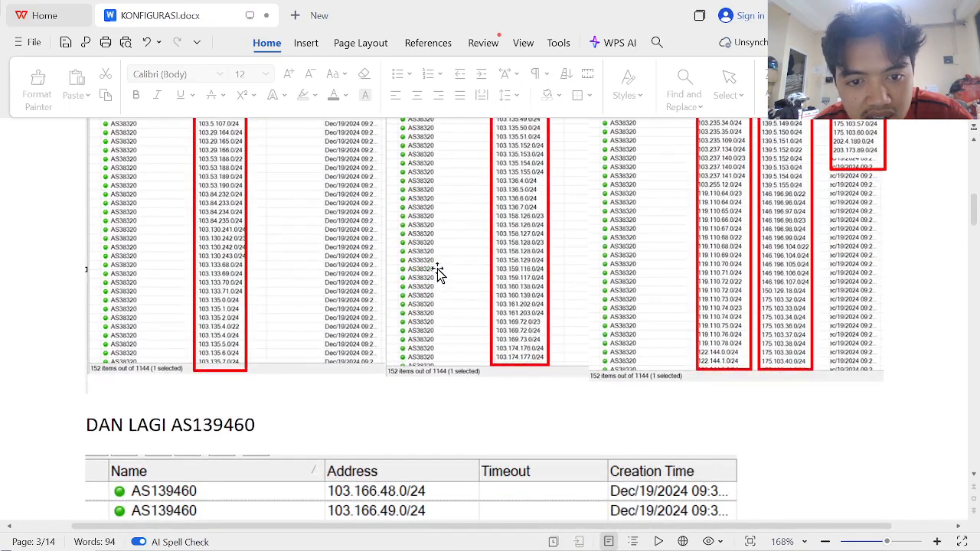
scroll(437, 274, "down", 5)
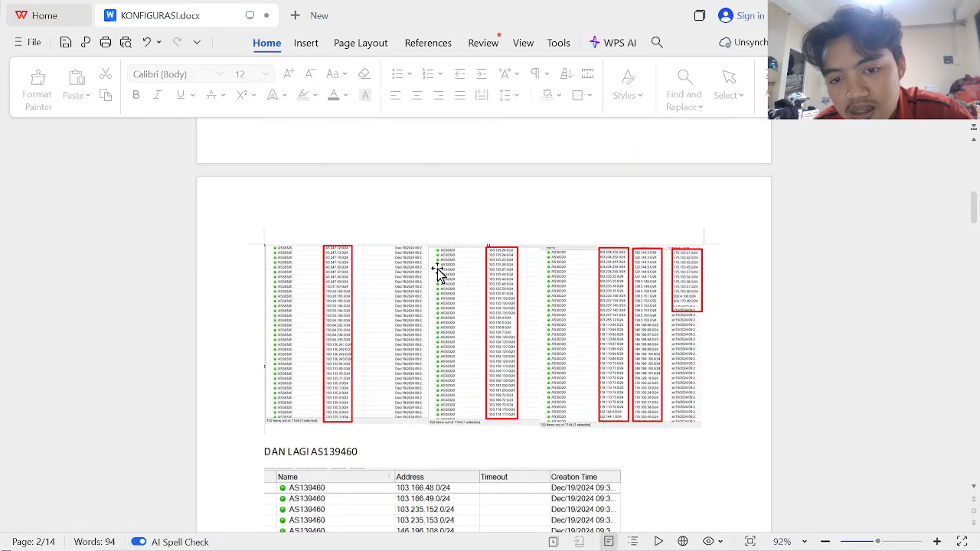
scroll(438, 273, "up", 3)
scroll(437, 273, "down", 2)
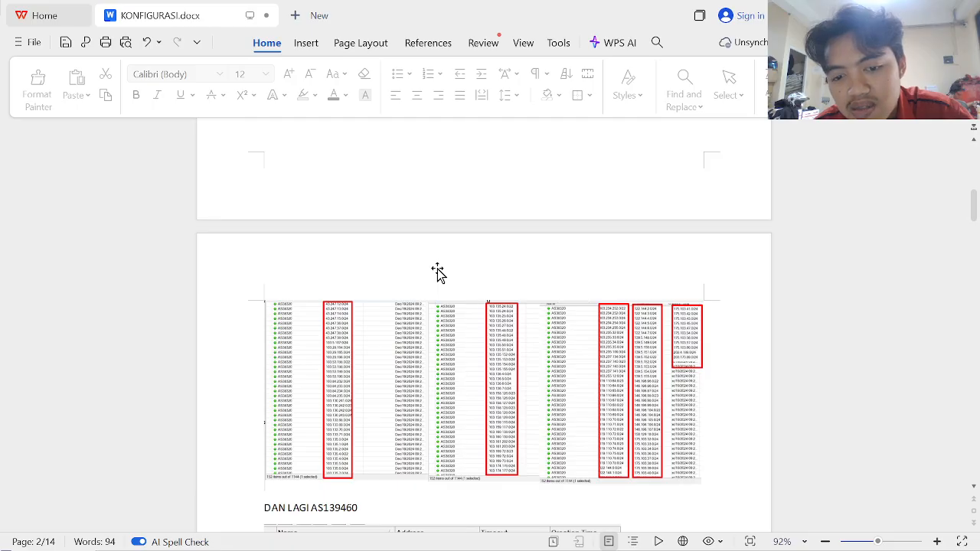
scroll(437, 273, "up", 3)
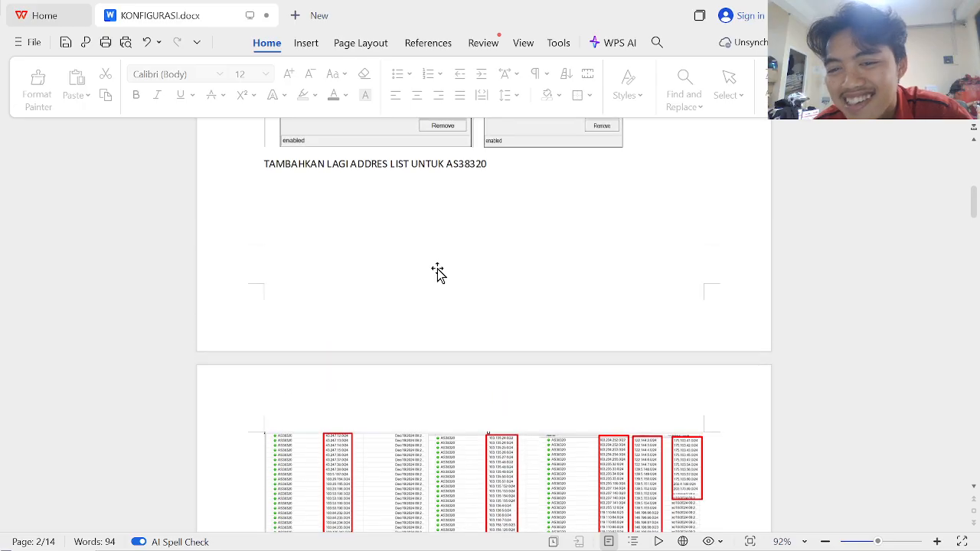
scroll(438, 273, "down", 2)
scroll(437, 274, "down", 7)
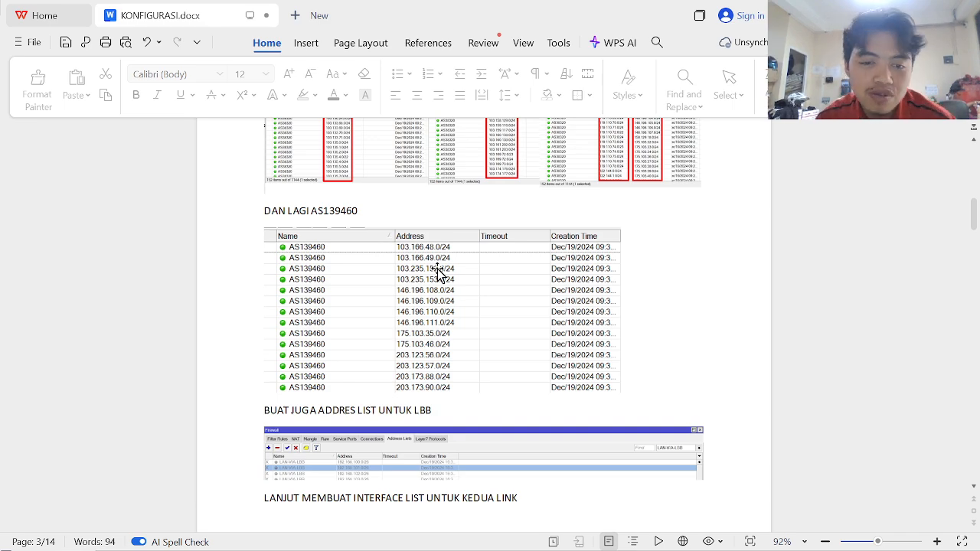
key("alt+Tab")
key("alt+Tab")
key("alt+Tab")
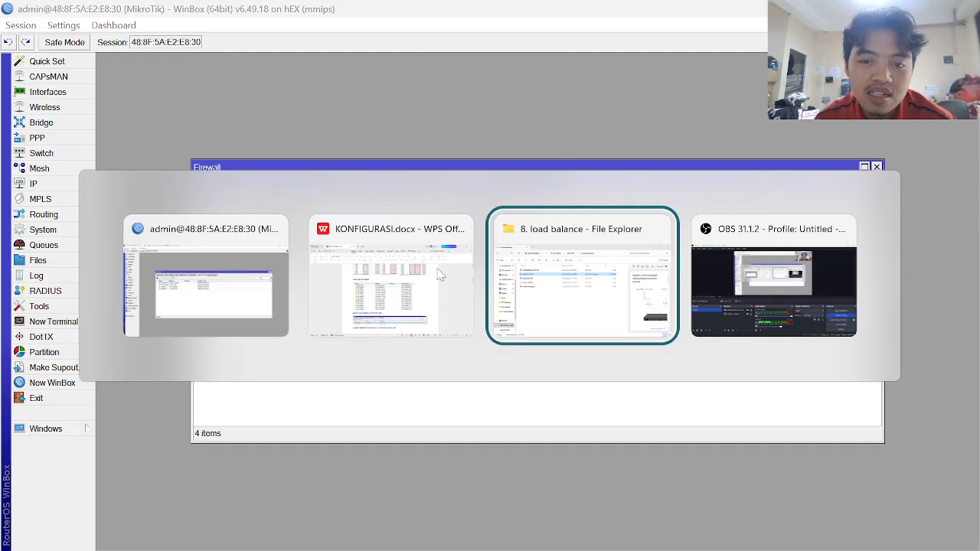
- Drag AS38320&AS139460 from the 8. load balance folder into WinBox's File List
key("alt+Tab")
key("alt+Tab")
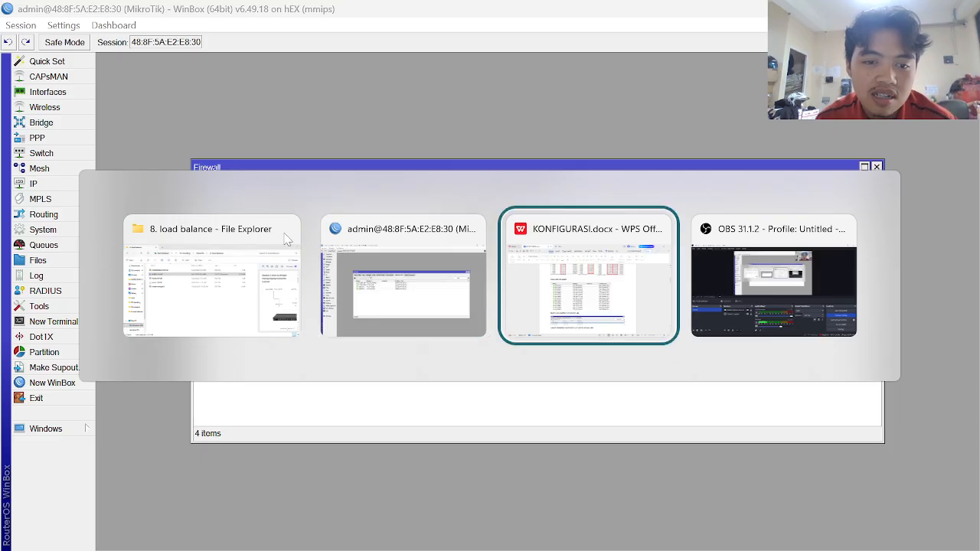
key("alt+Tab")
key("alt+Tab")
key("alt+Tab")
key("alt+Tab")
key("alt+Tab")
key("alt+Tab")
key("alt+Tab")
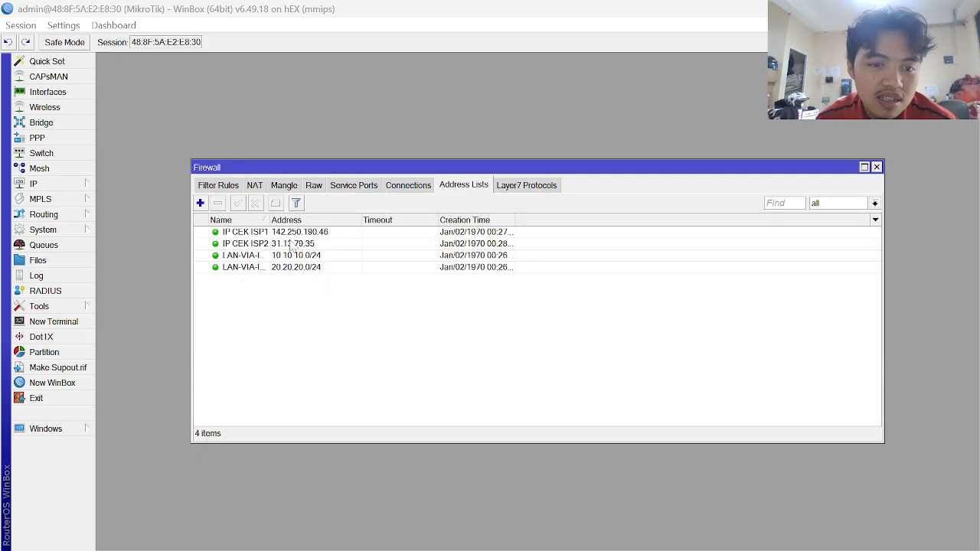
key("alt+Tab")
key("alt+Tab")
key("alt+Tab")
key("alt+Tab")
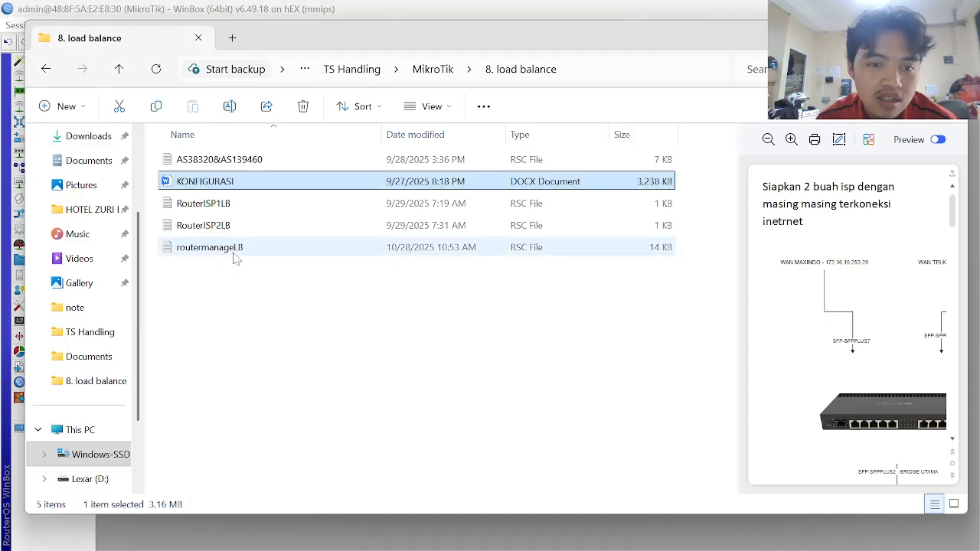
left_click(203, 163)
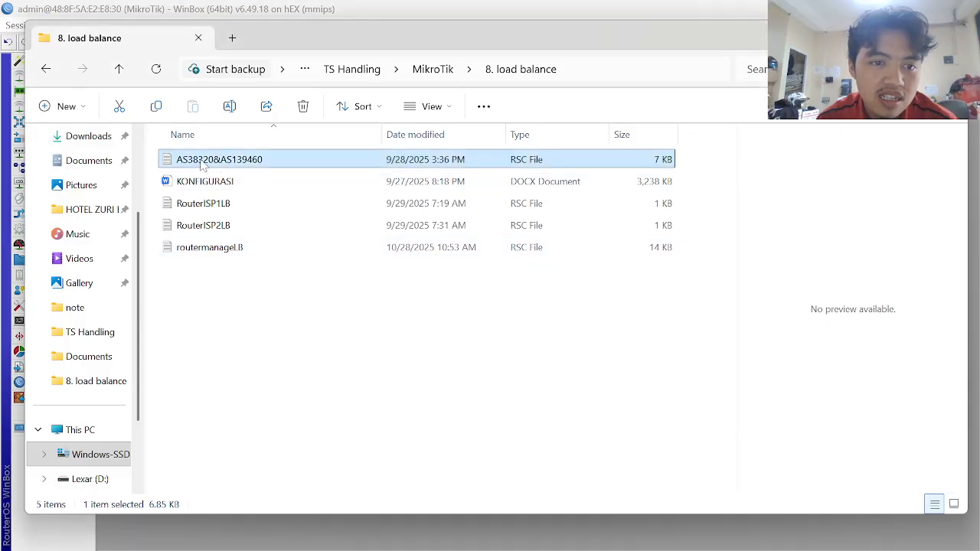
left_click_drag(203, 163, 377, 382)
key("alt+Tab")
left_click(463, 234)
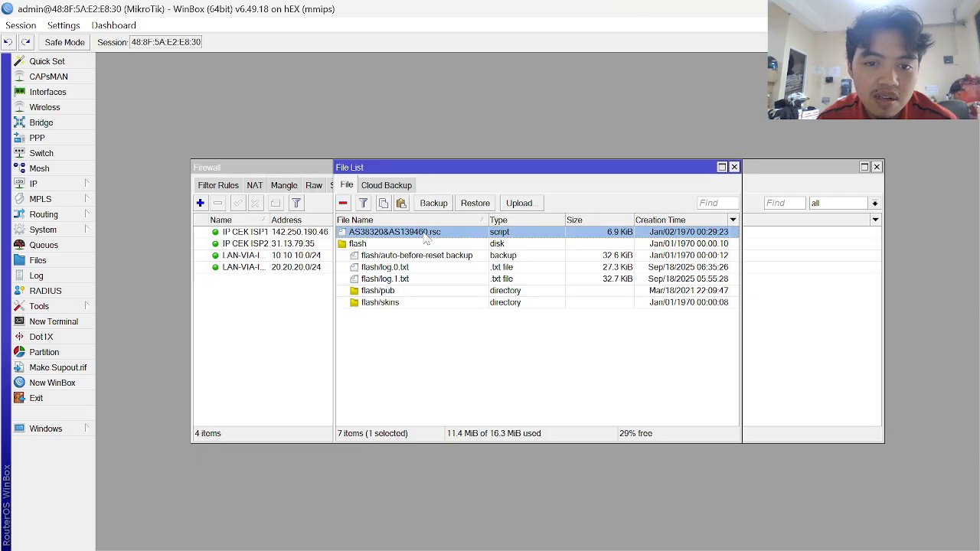
- Confirm AS38320&AS139460.rsc is a 6.9 KiB script, then return to File Explorer
double_click(426, 234)
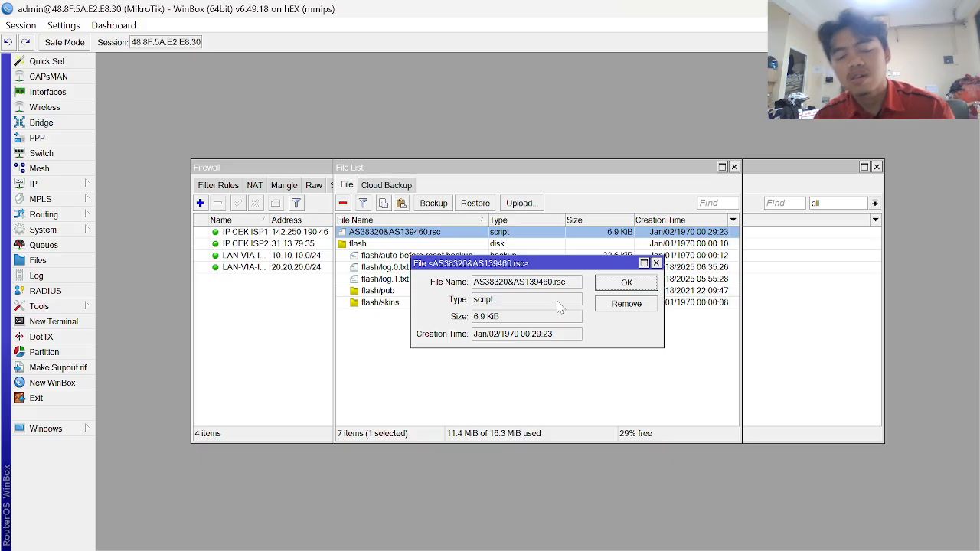
key("Escape")
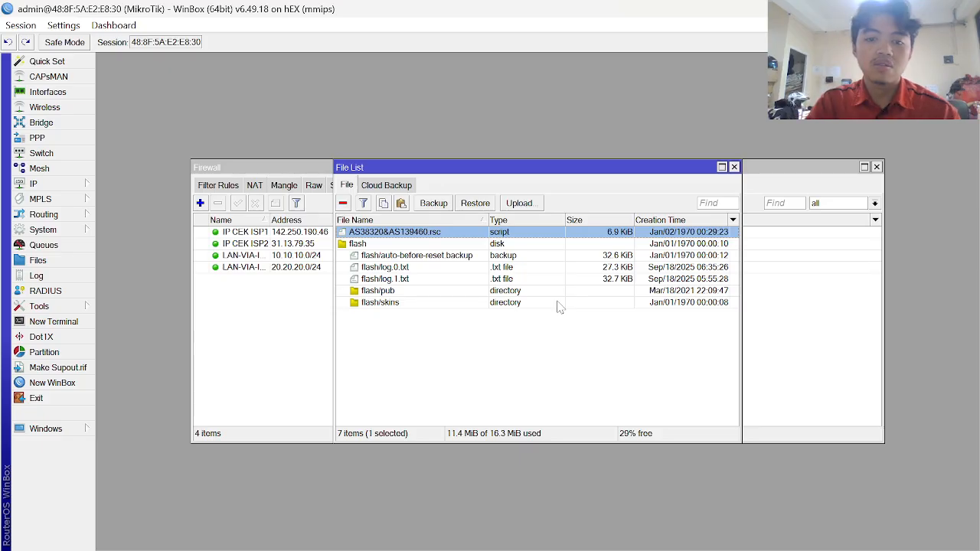
key("alt+Tab")
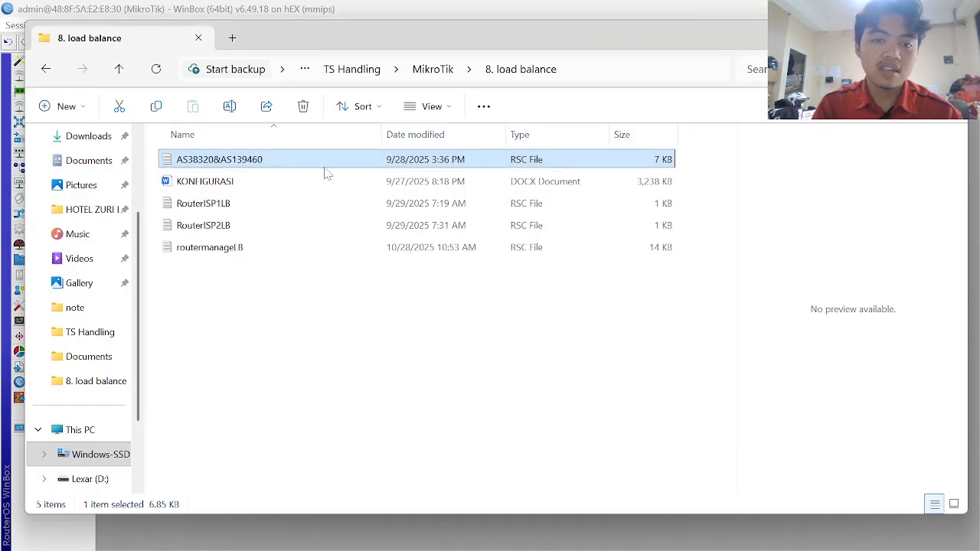
- Open AS38320&AS139460.rsc in Notepad, copy the whole script, and open a WinBox terminal
double_click(323, 165)
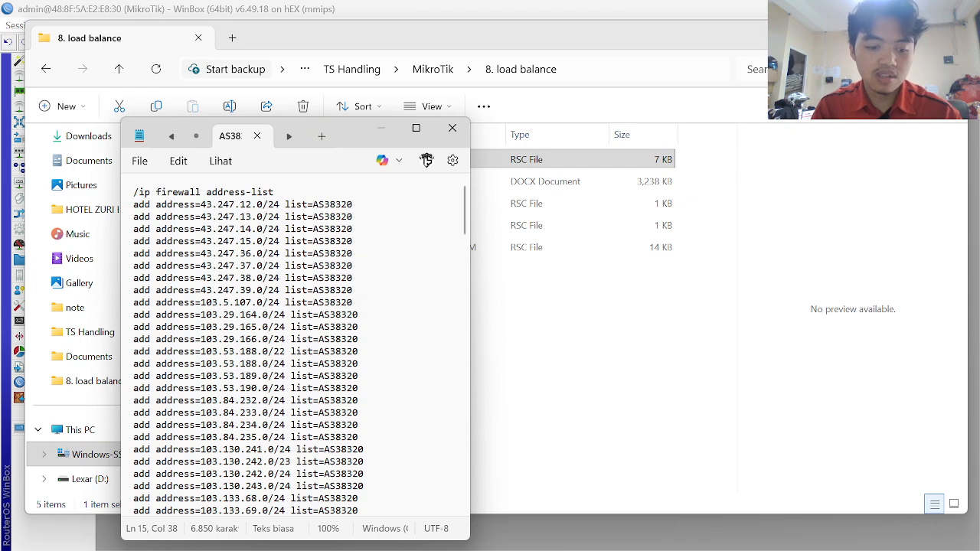
key("ctrl+a")
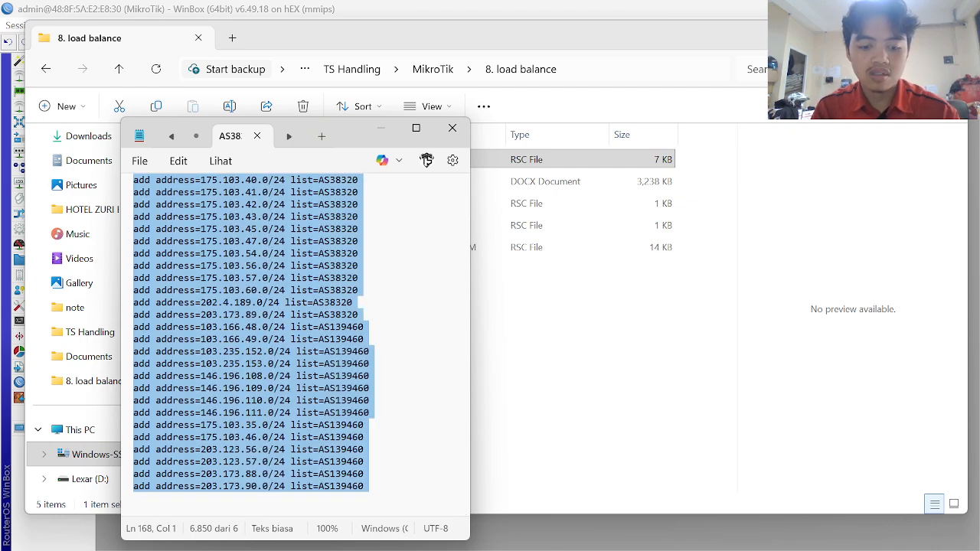
key("alt+Tab")
key("alt+Tab")
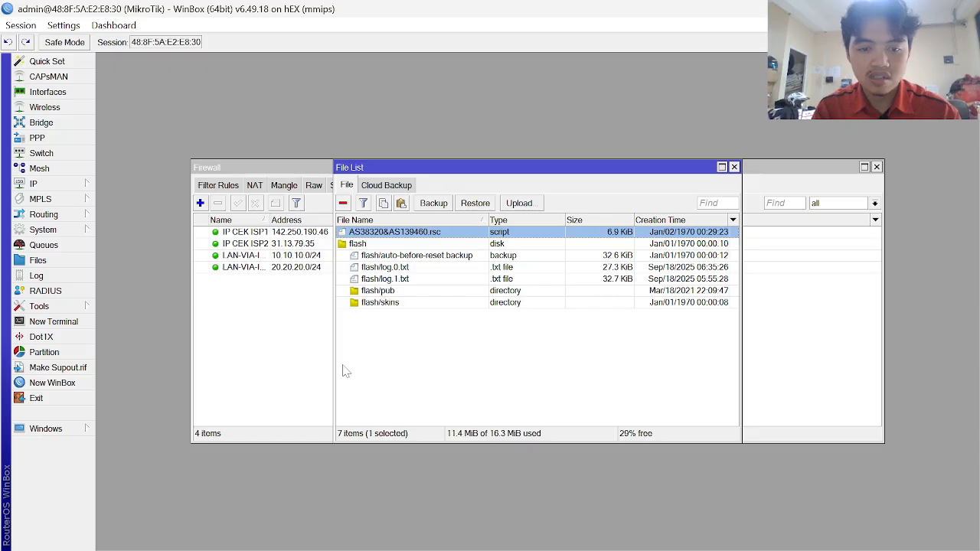
left_click(67, 323)
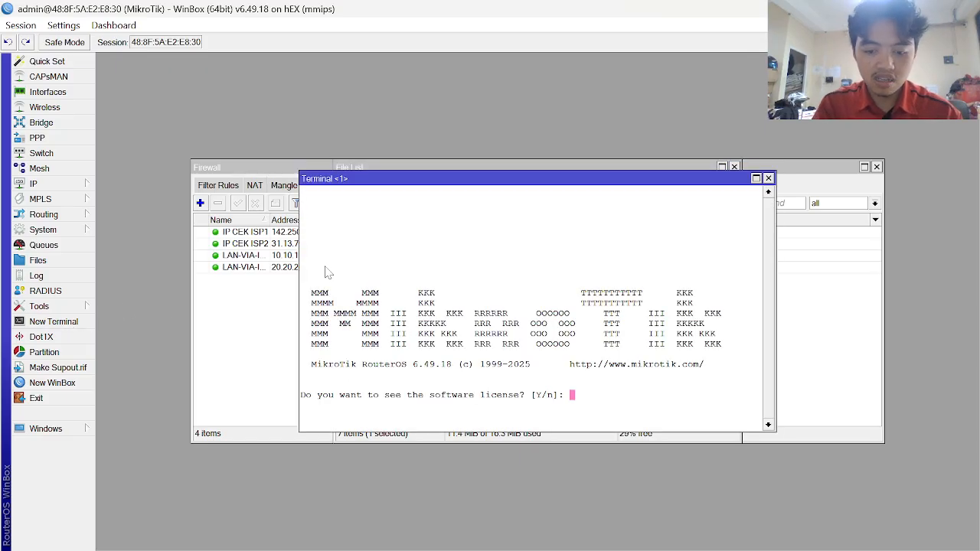
- Decline the license prompt, then paste and run the AS38320/AS139460 address-list commands
key("n")
key("ctrl+v")
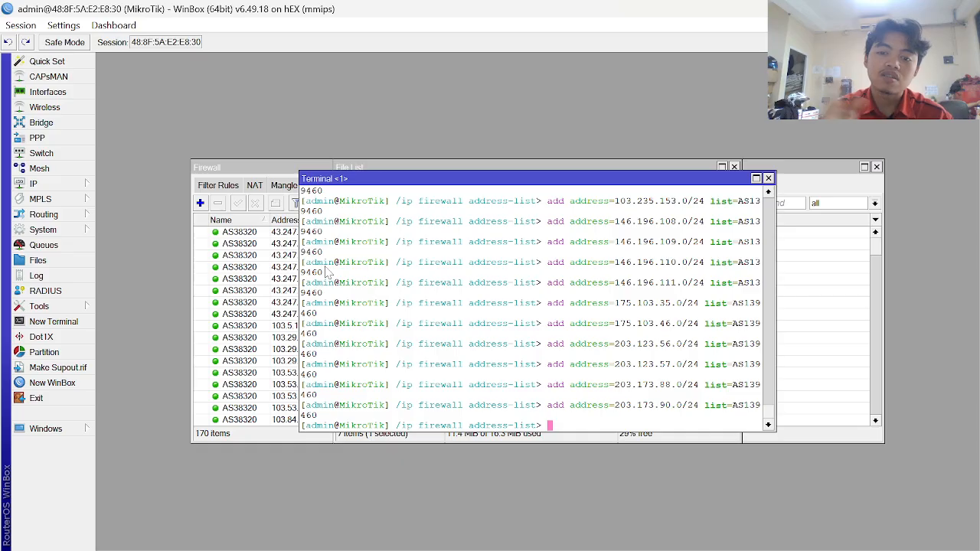
key("Return")
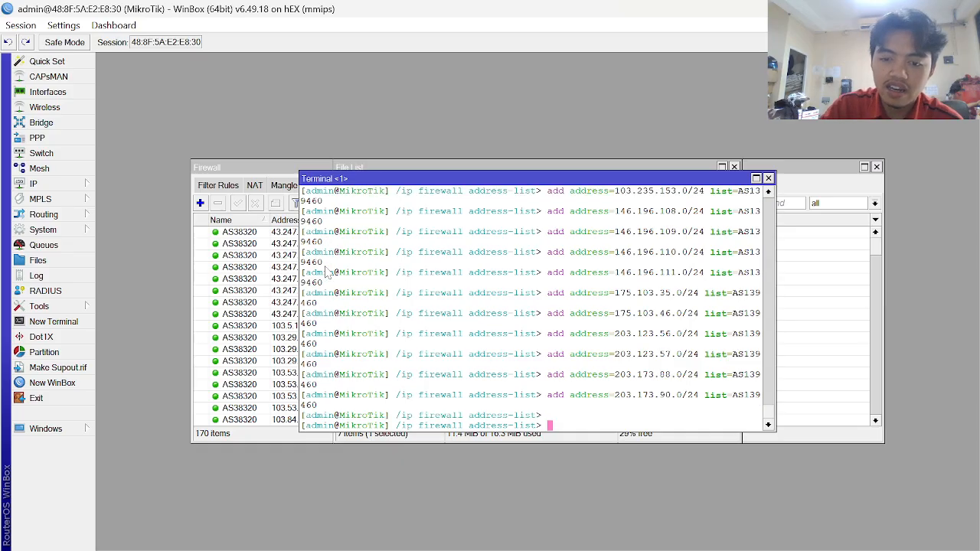
left_click(769, 178)
- Verify the new AS38320 and AS139460 lists among 170 address-list entries, then return to the guide
left_click(315, 277)
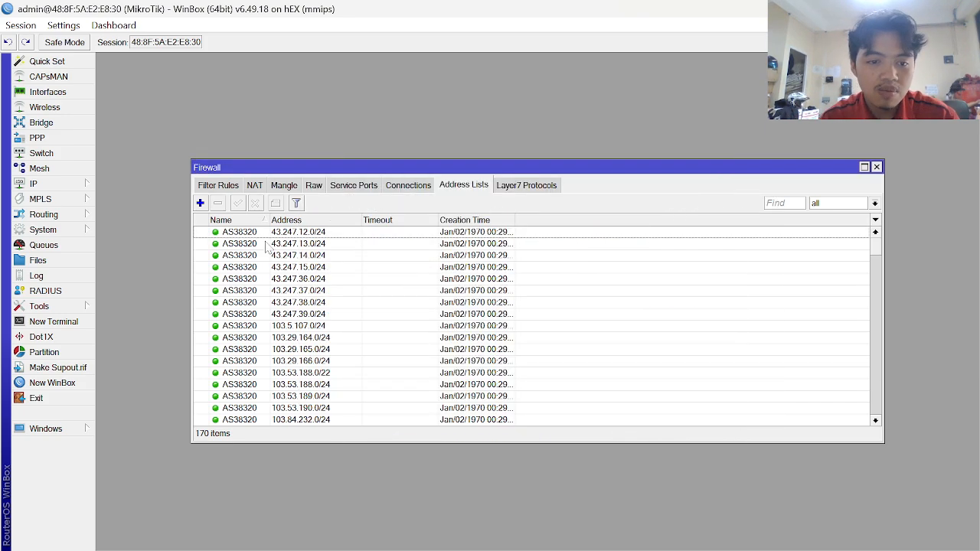
scroll(292, 313, "down", 5)
scroll(292, 312, "up", 5)
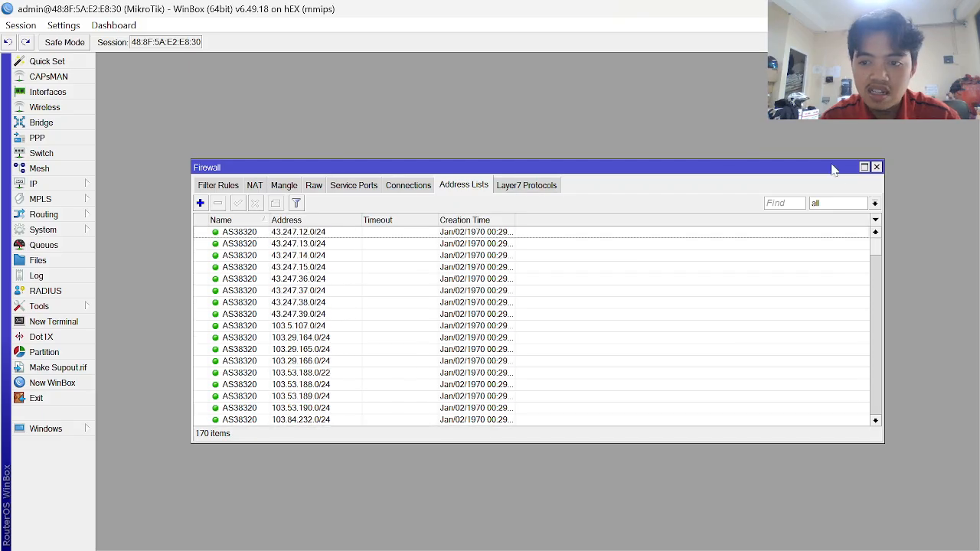
left_click(874, 203)
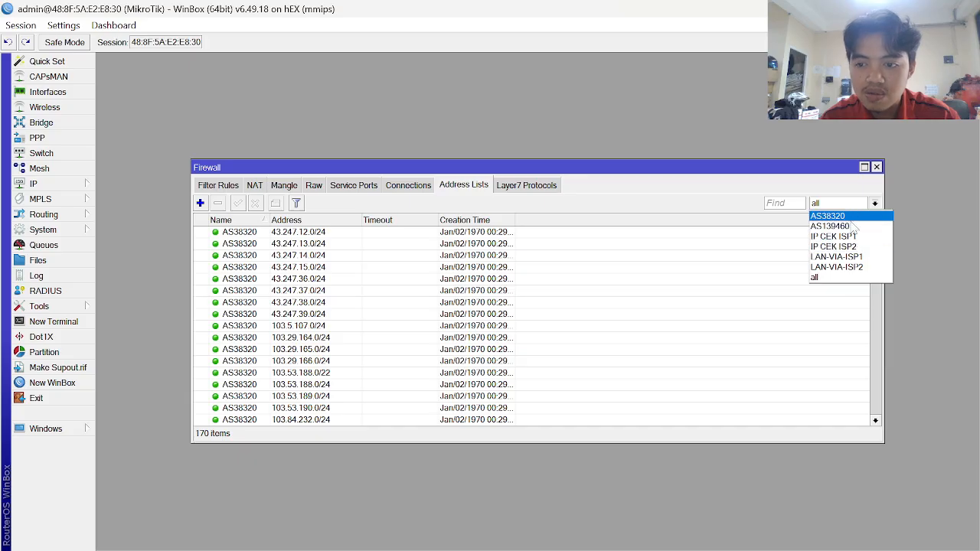
key("alt+Tab")
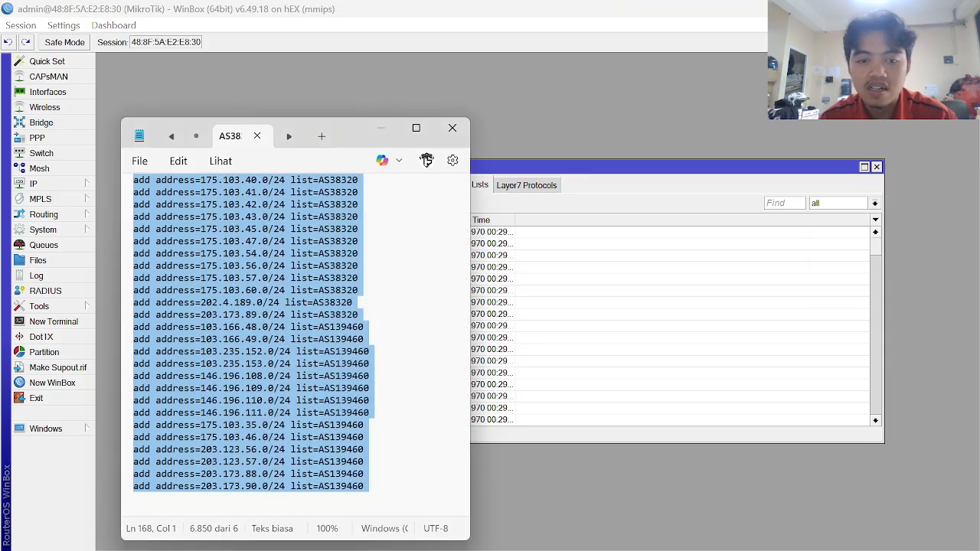
key("alt+Tab")
key("alt+Tab")
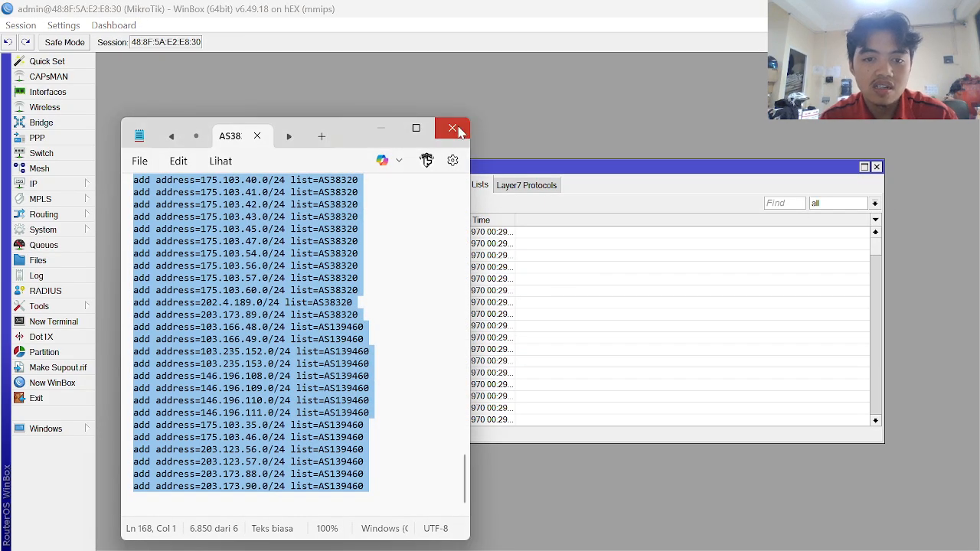
key("alt+Tab")
key("Tab")
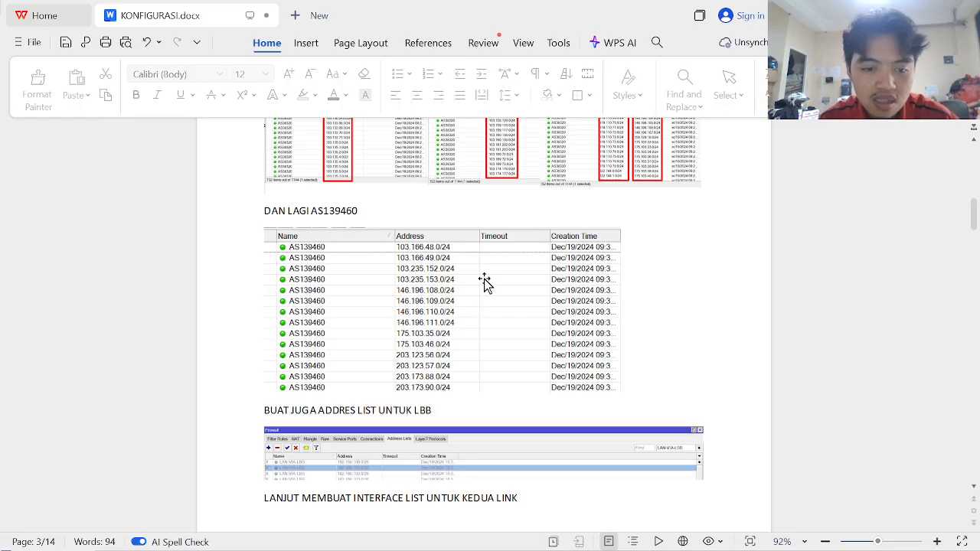
- Compare the guide's LBB address-list step with WinBox and open a blank new address-list entry
scroll(485, 281, "down", 3)
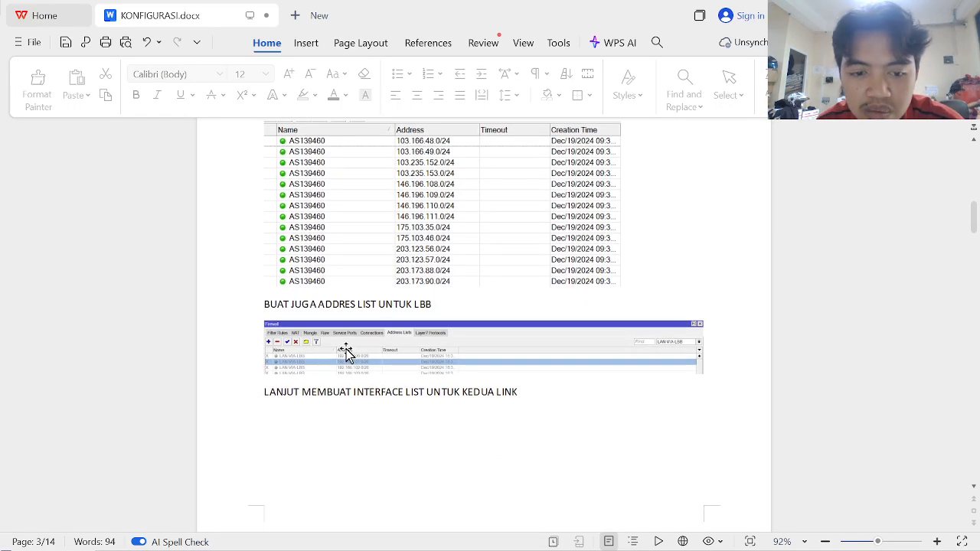
scroll(346, 349, "up", 3, "ctrl")
scroll(346, 349, "up", 2)
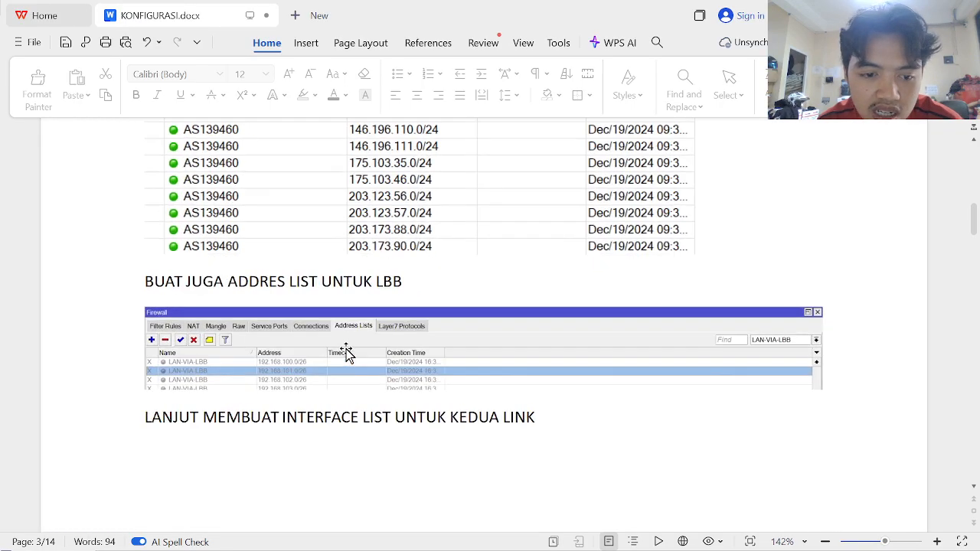
scroll(346, 350, "down", 1)
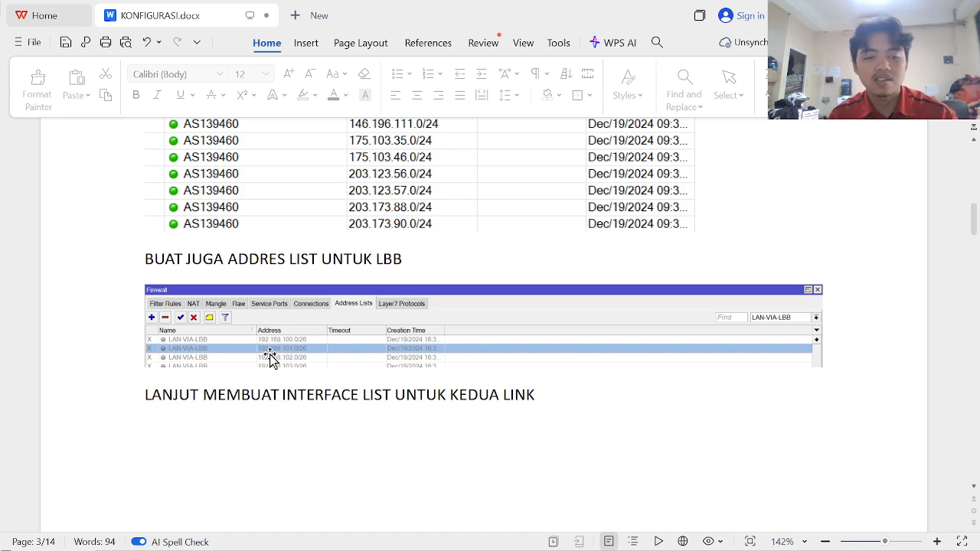
key("alt+Tab")
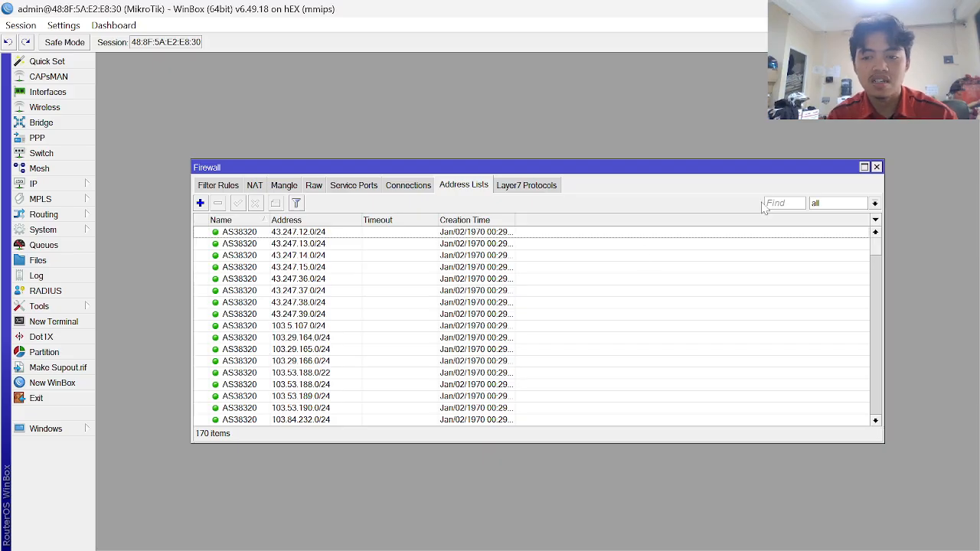
key("alt+Tab")
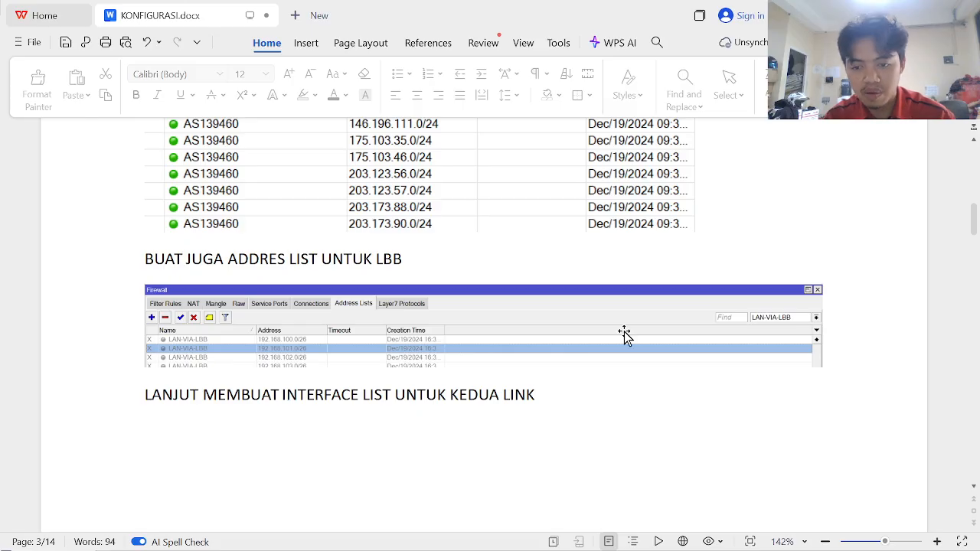
key("alt+Tab")
key("alt+Tab")
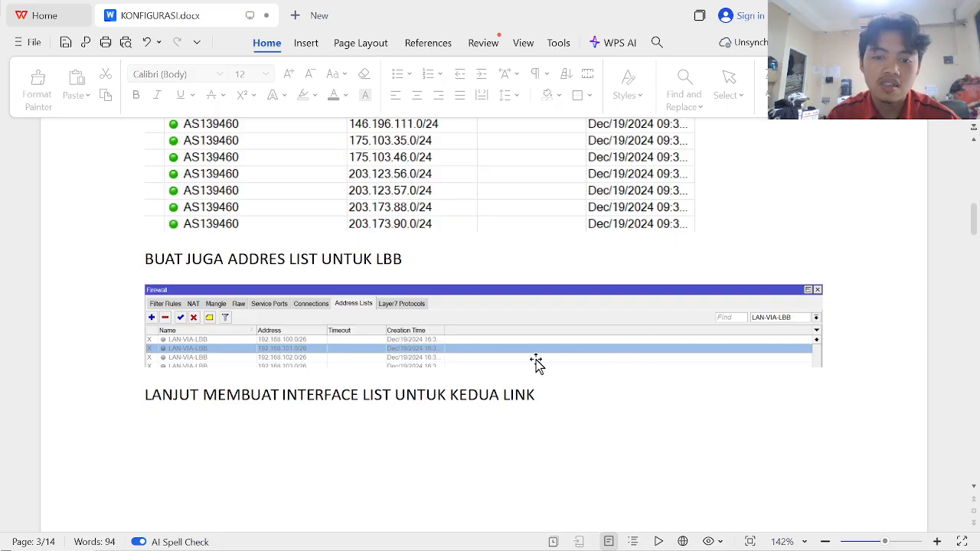
key("alt+Tab")
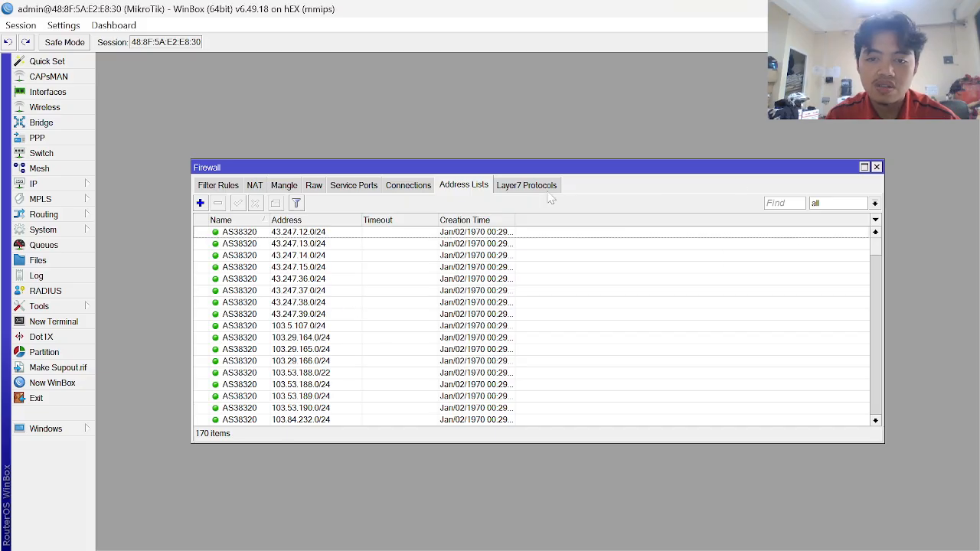
left_click(200, 204)
key("alt+Tab")
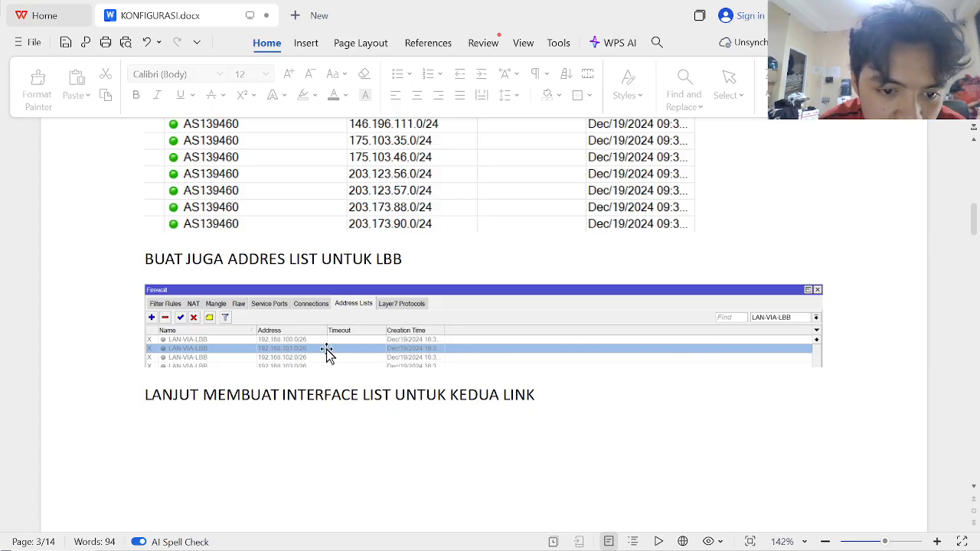
key("alt+Tab")
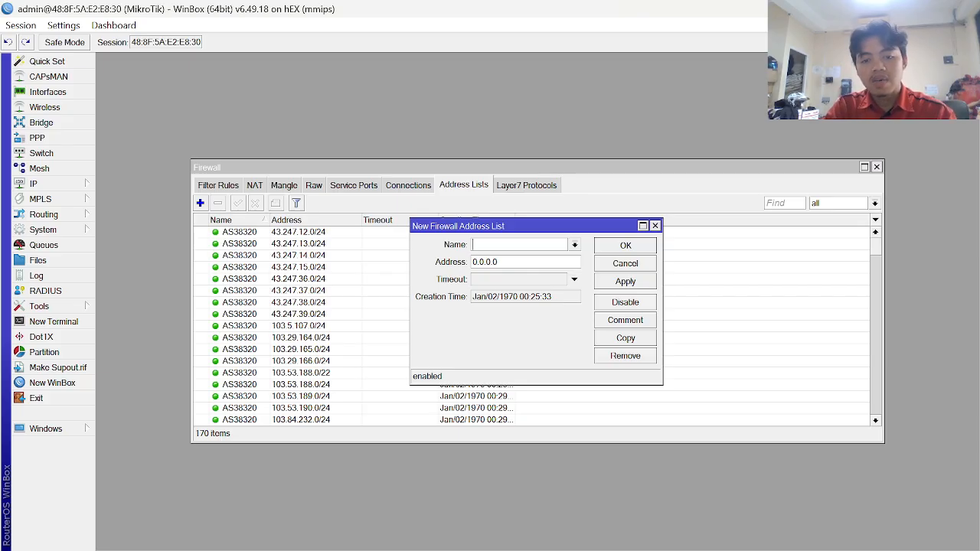
- Create firewall address-list entry LAN-VIA-LBB with address 20.20.20.0/24
key("alt+Tab")
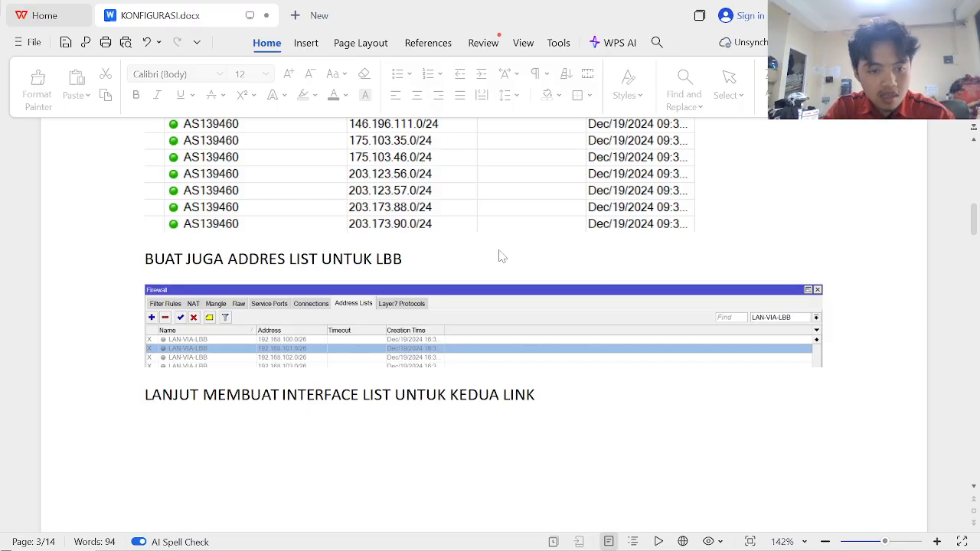
key("alt+Tab")
type("LAN-")
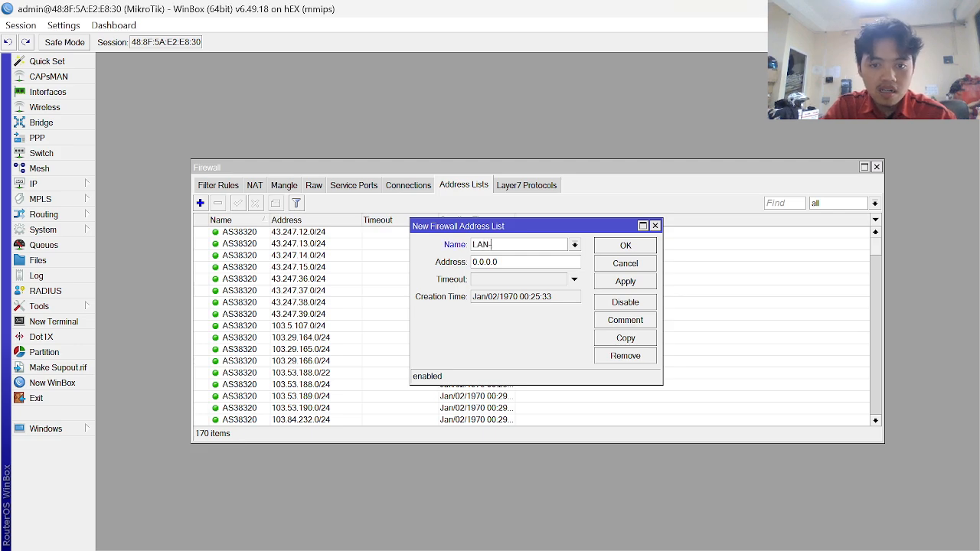
type("VIA-LBB")
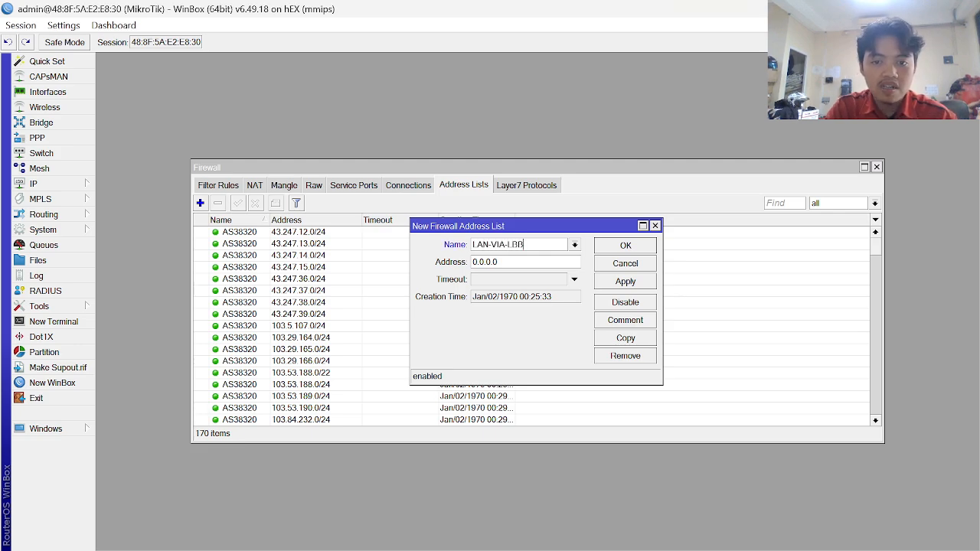
key("Tab")
type("192")
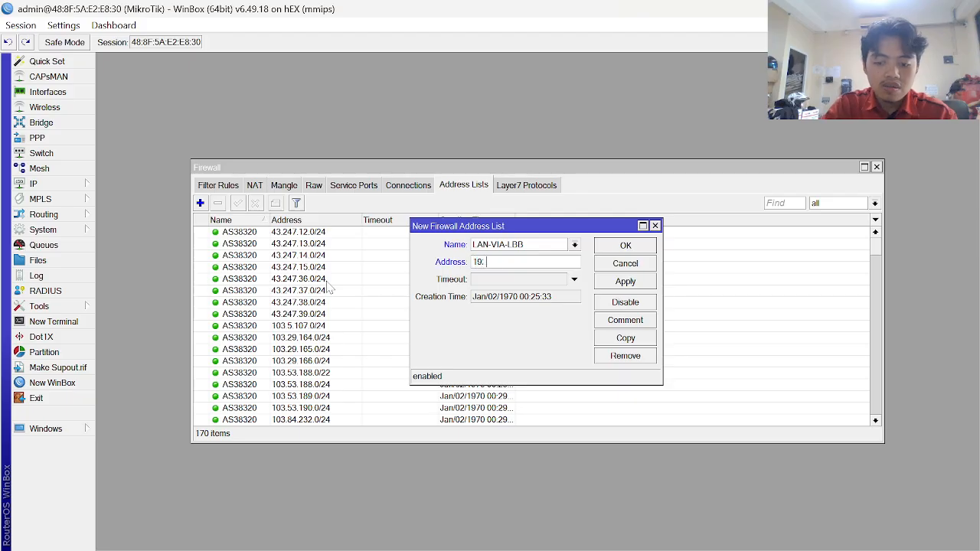
key("BackSpace")
key("BackSpace")
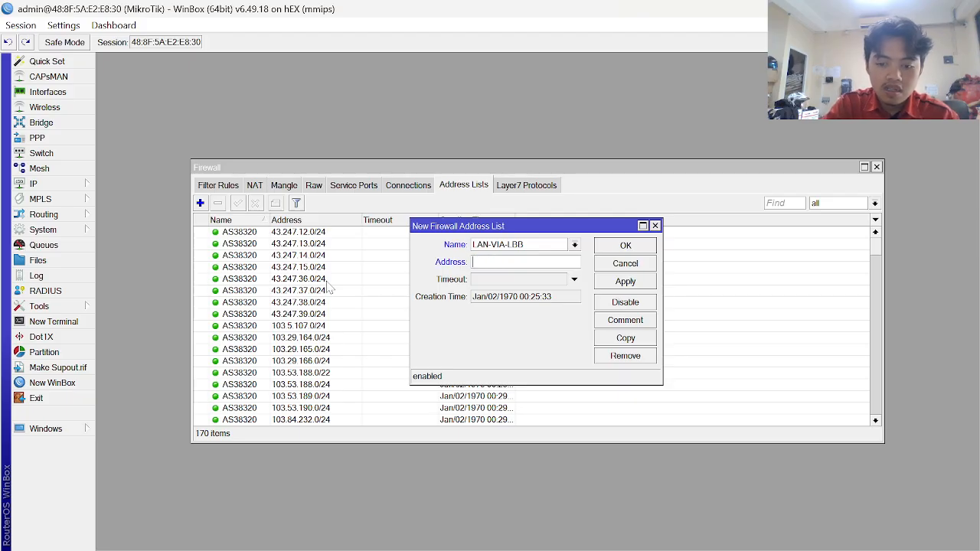
type("20.20.20")
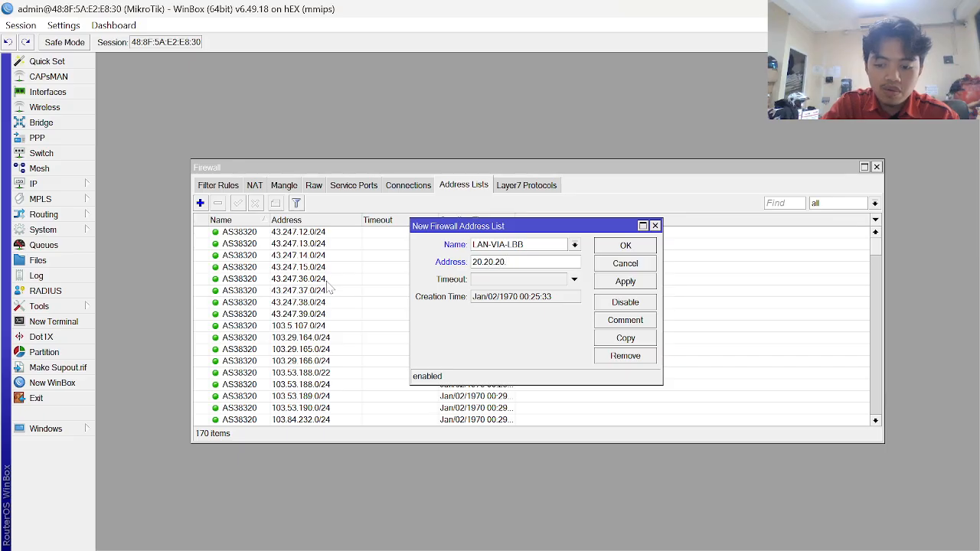
type(".0/24")
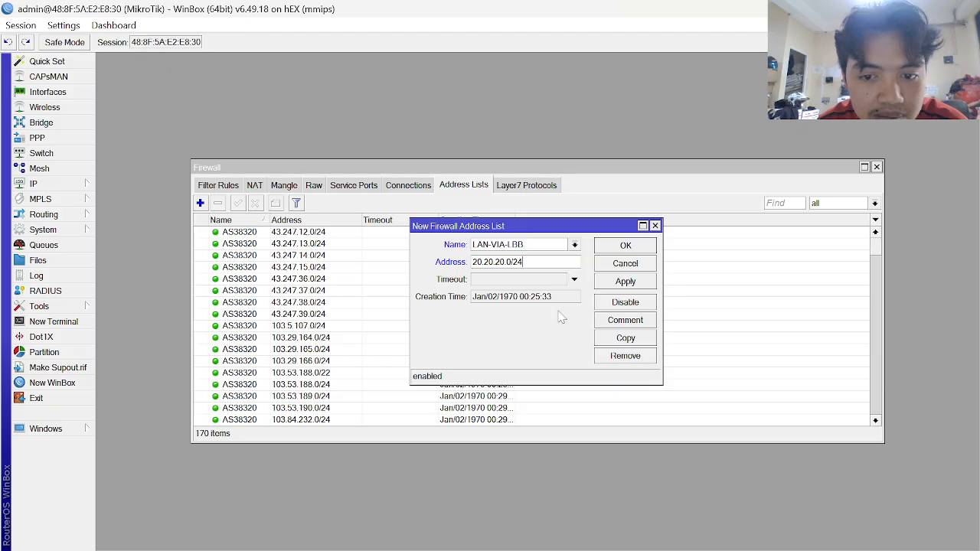
left_click(642, 285)
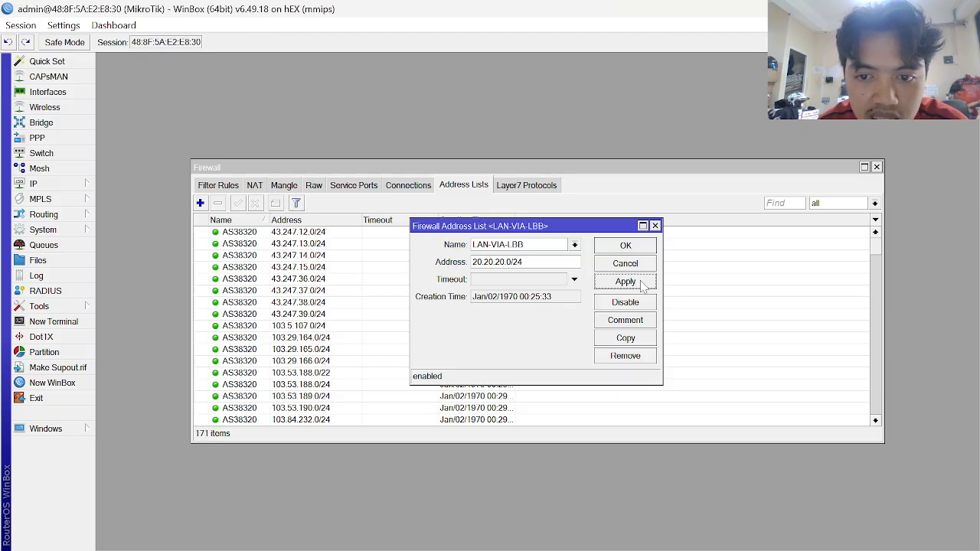
left_click(640, 252)
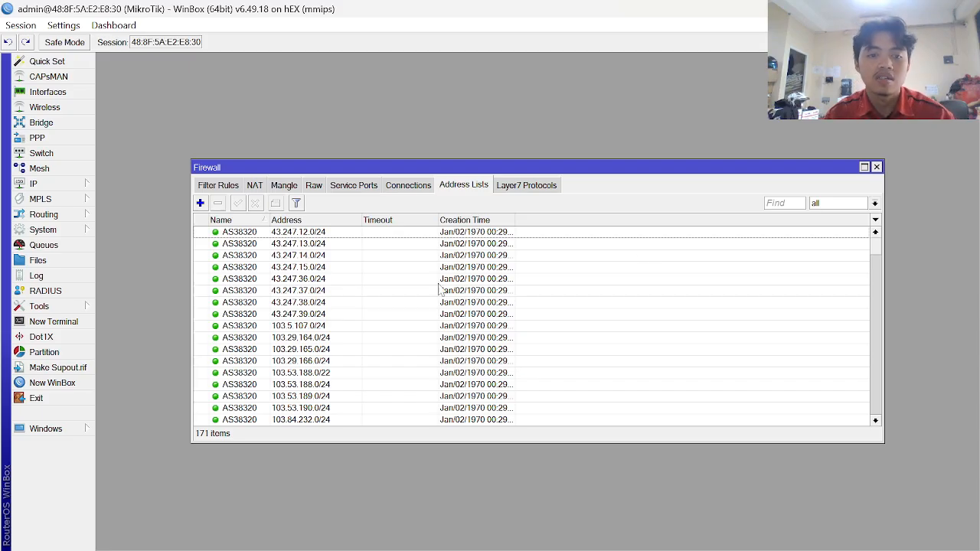
- Filter the address lists to show only IP CEK ISP2, then return to the guide
left_click(874, 203)
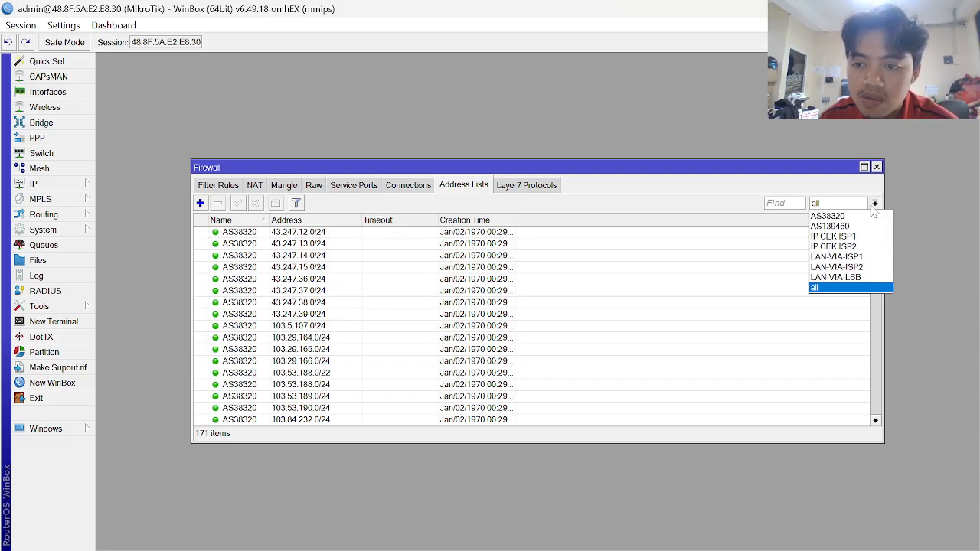
left_click(861, 247)
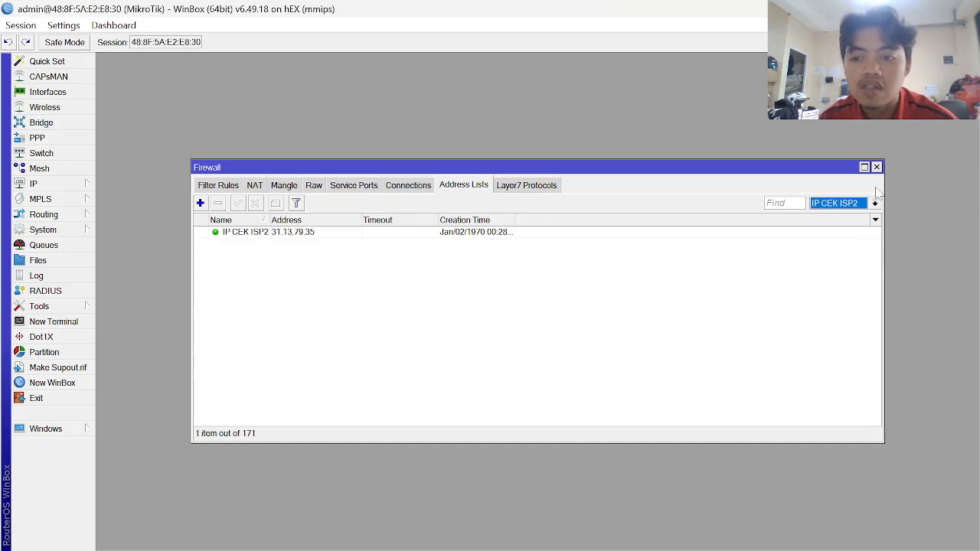
key("alt+Tab")
- Review the guide's Interface List and NAT screenshots, then return to WinBox
scroll(484, 325, "down", 5)
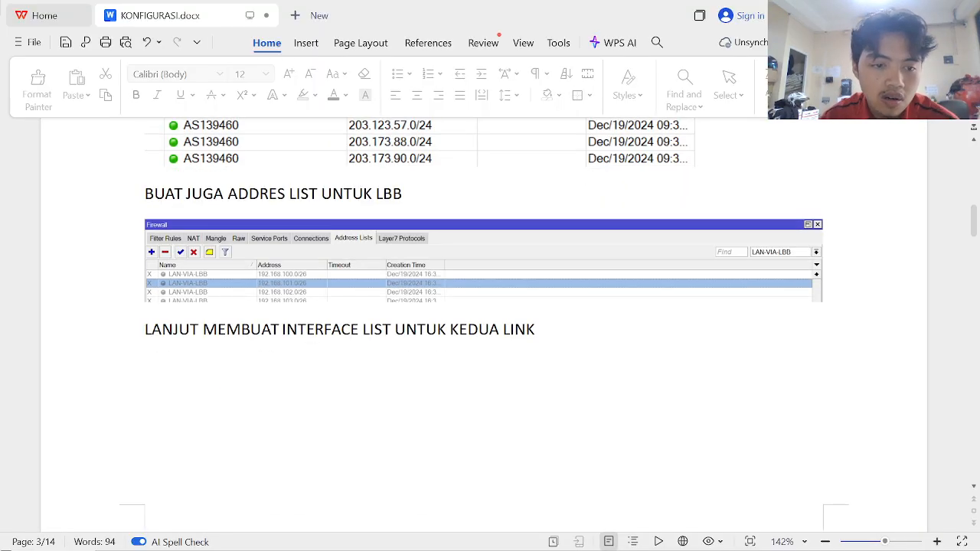
scroll(484, 326, "down", 6)
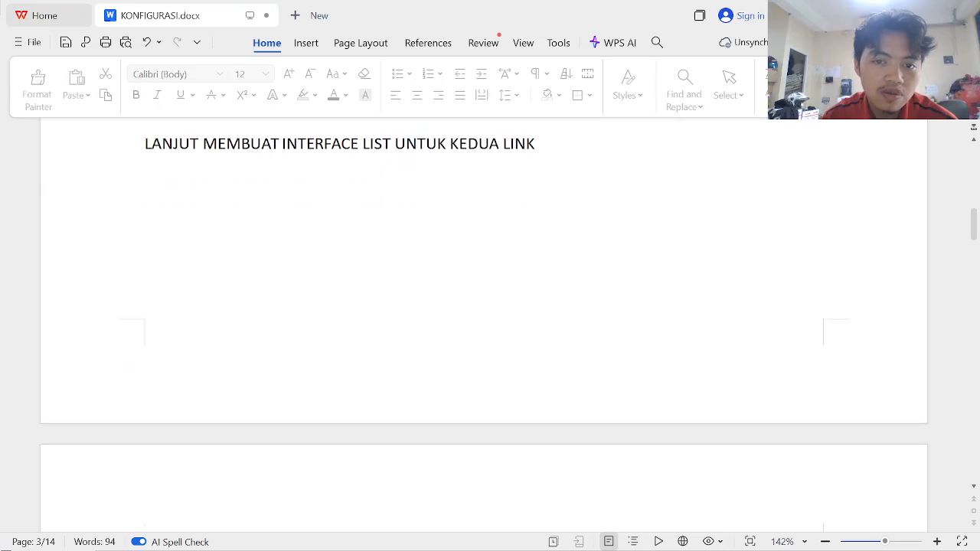
scroll(484, 325, "down", 1)
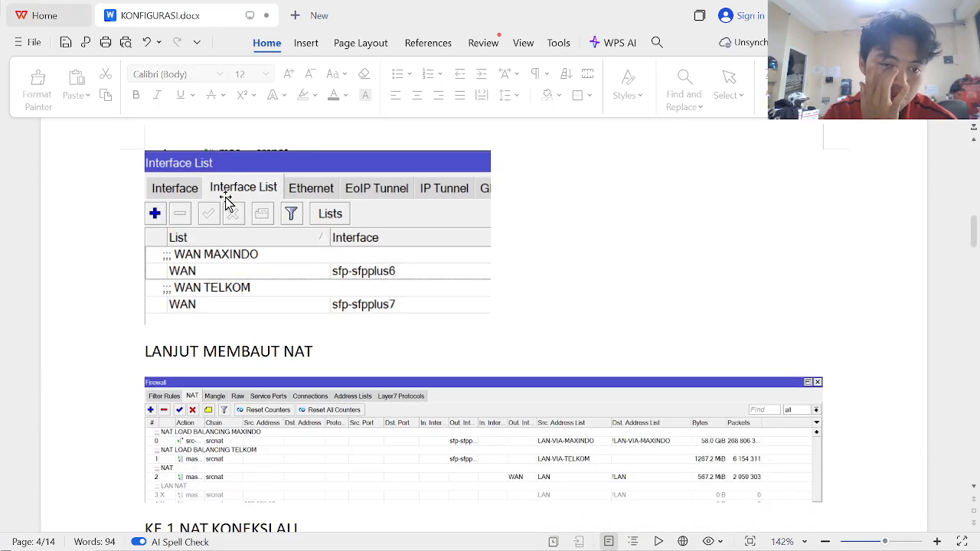
scroll(225, 198, "down", 1)
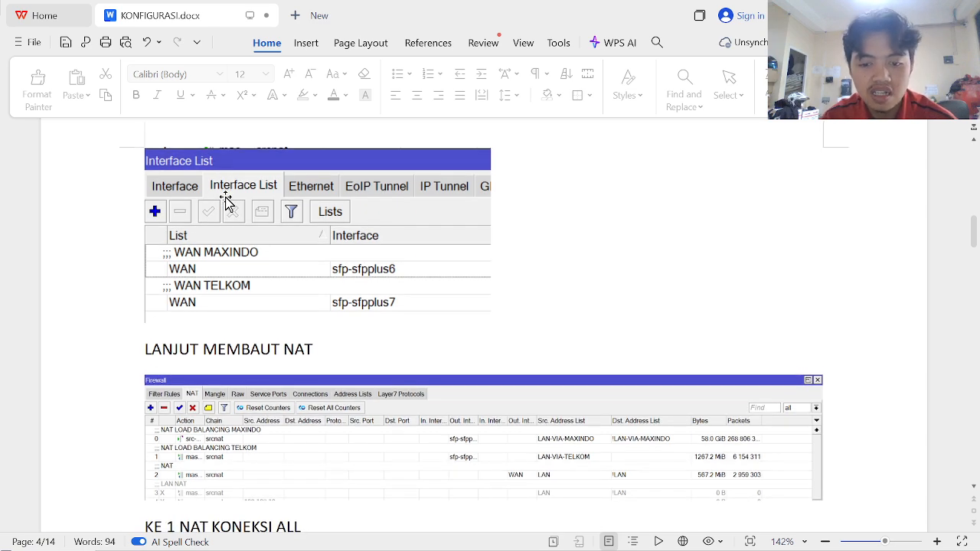
scroll(219, 232, "up", 2)
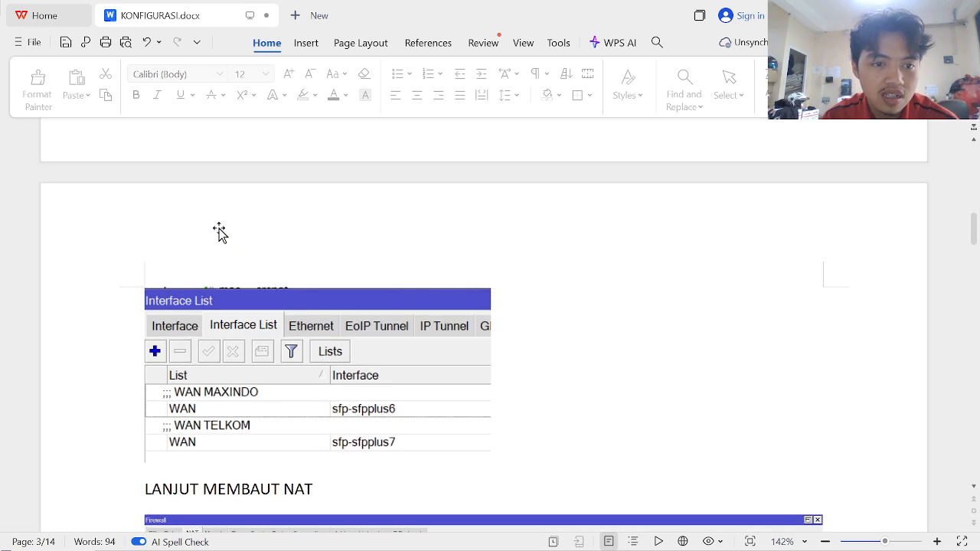
key("alt+Tab")
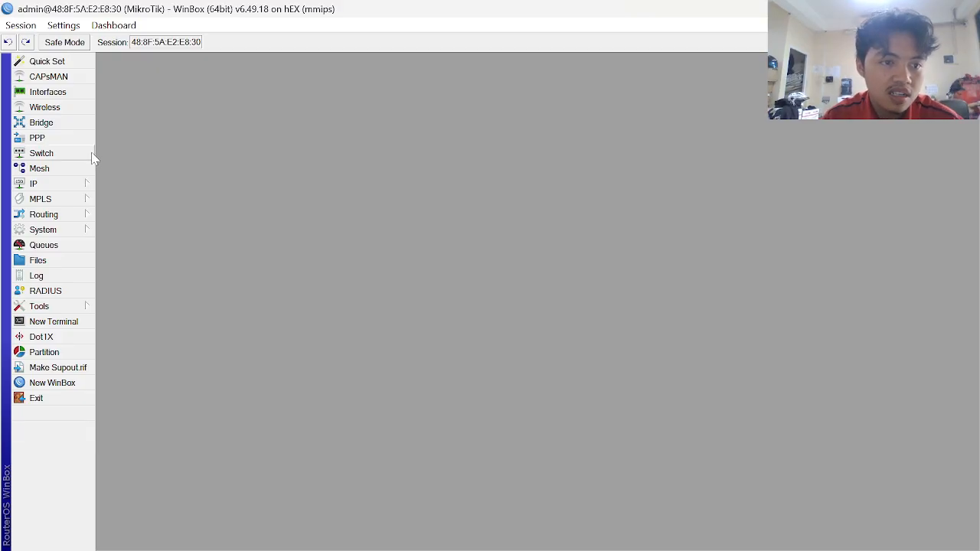
- Create a new interface list named WAN
left_click(47, 94)
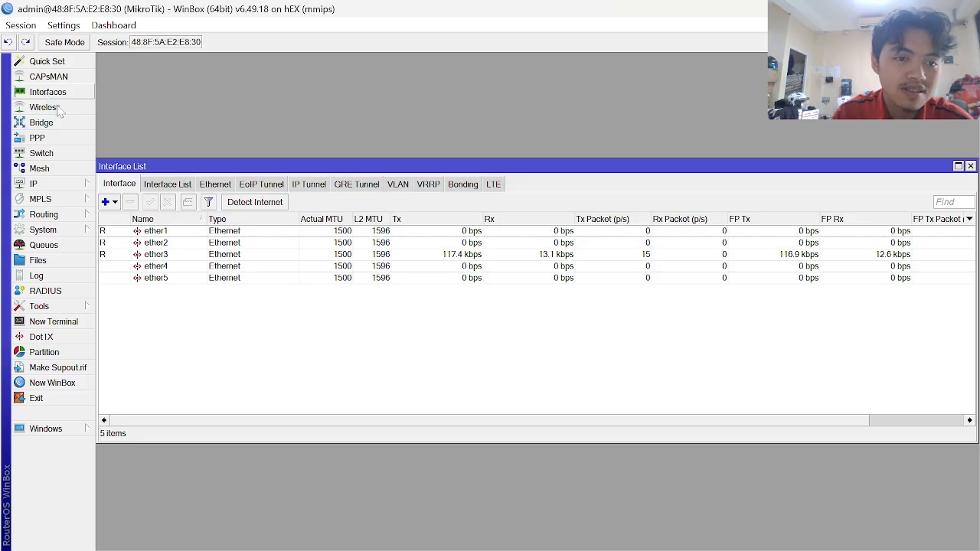
left_click(165, 186)
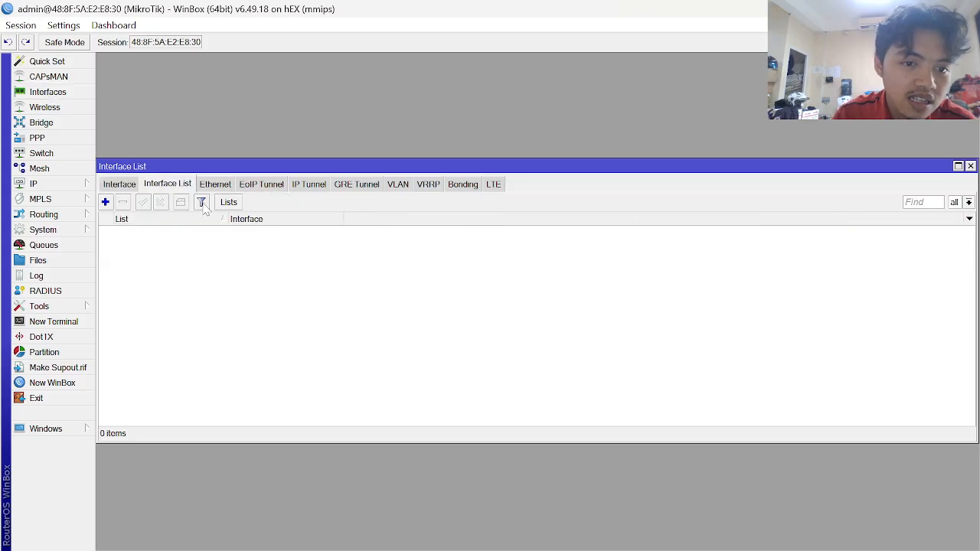
left_click(228, 202)
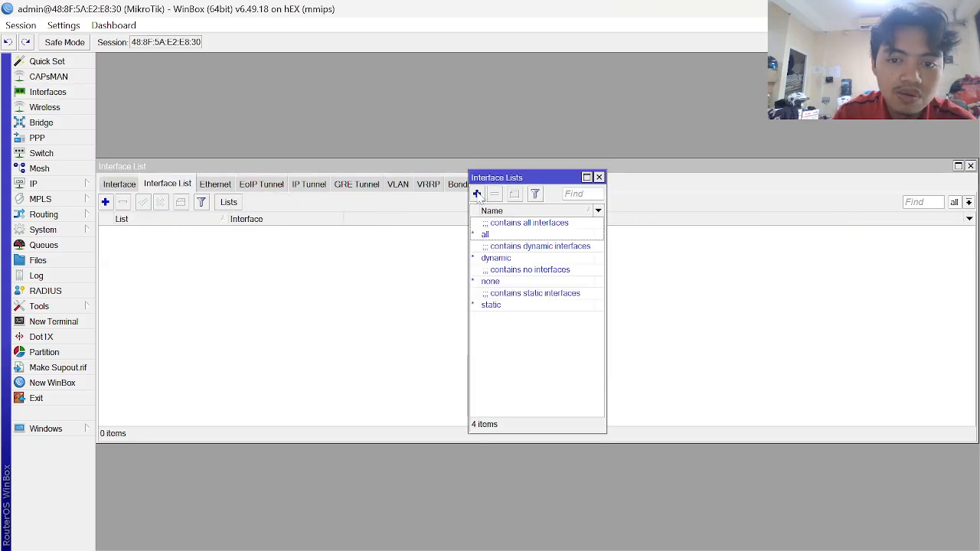
left_click(477, 193)
key("alt+Tab")
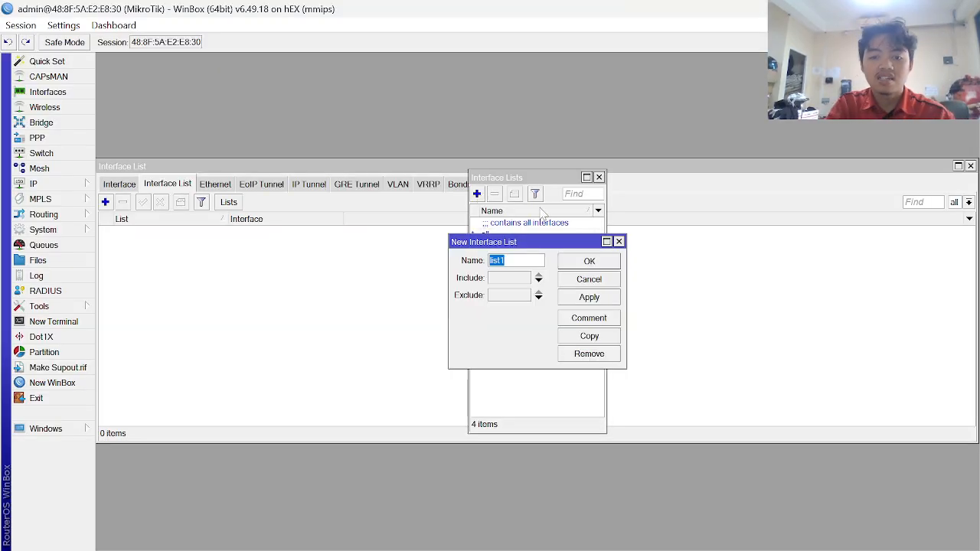
type("WAN")
key("Return")
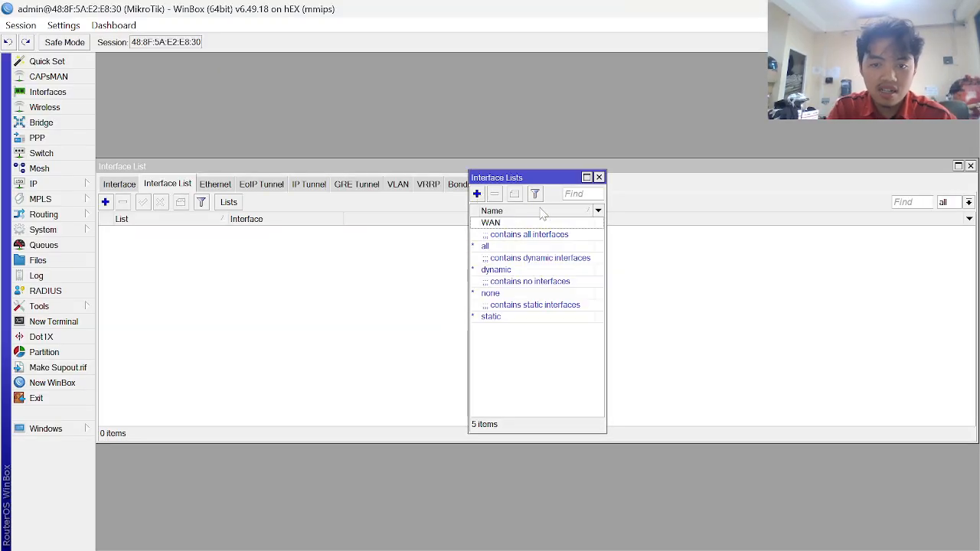
- Add ether2 to the WAN interface list with comment ISP1
left_click(106, 201)
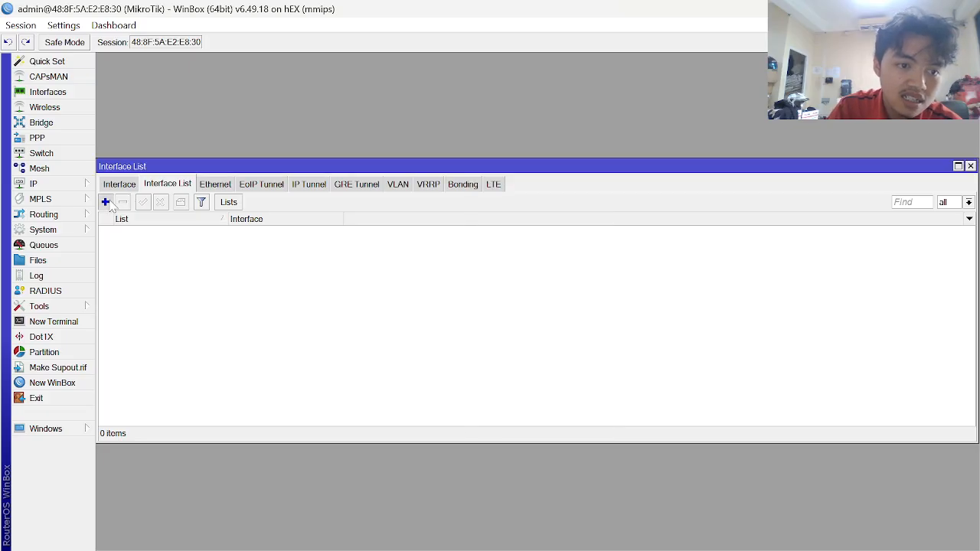
left_click(541, 263)
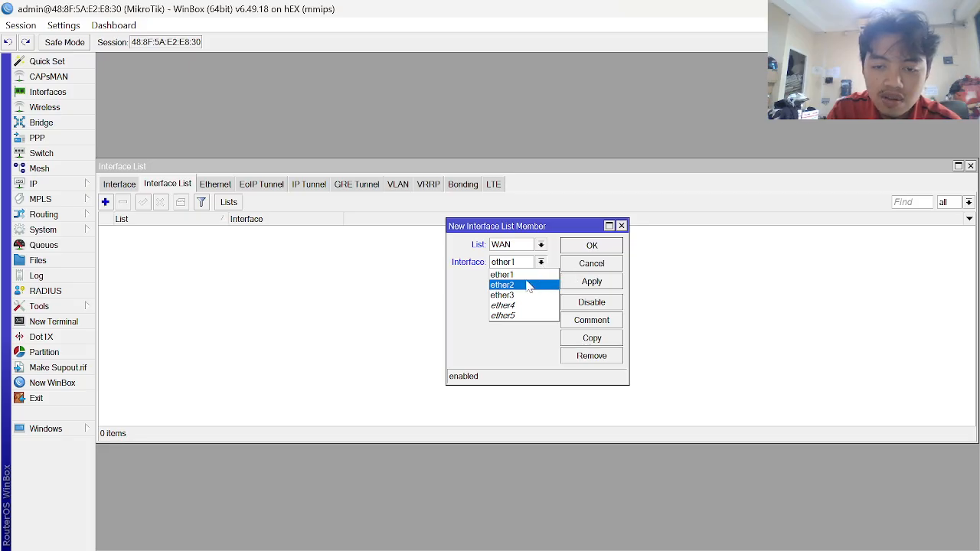
left_click(536, 284)
left_click(607, 281)
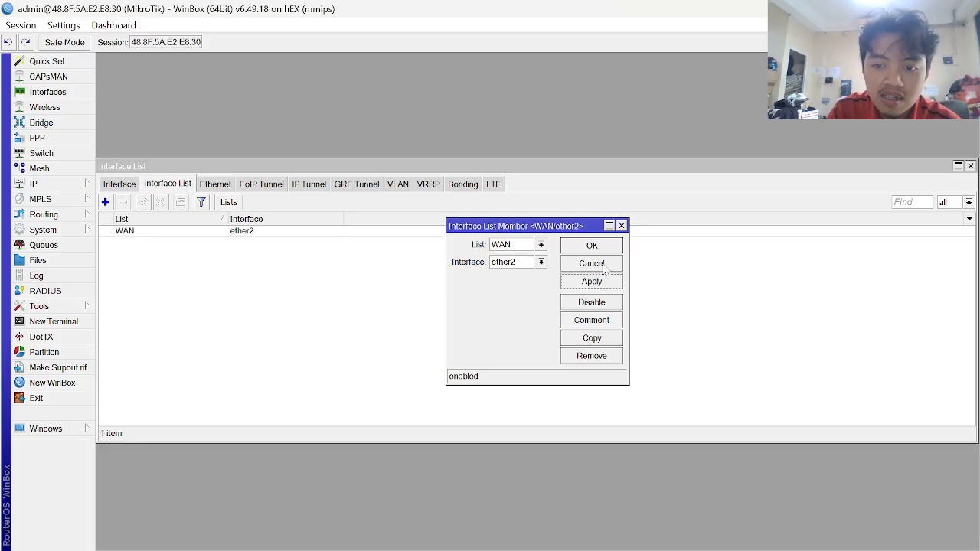
left_click(601, 245)
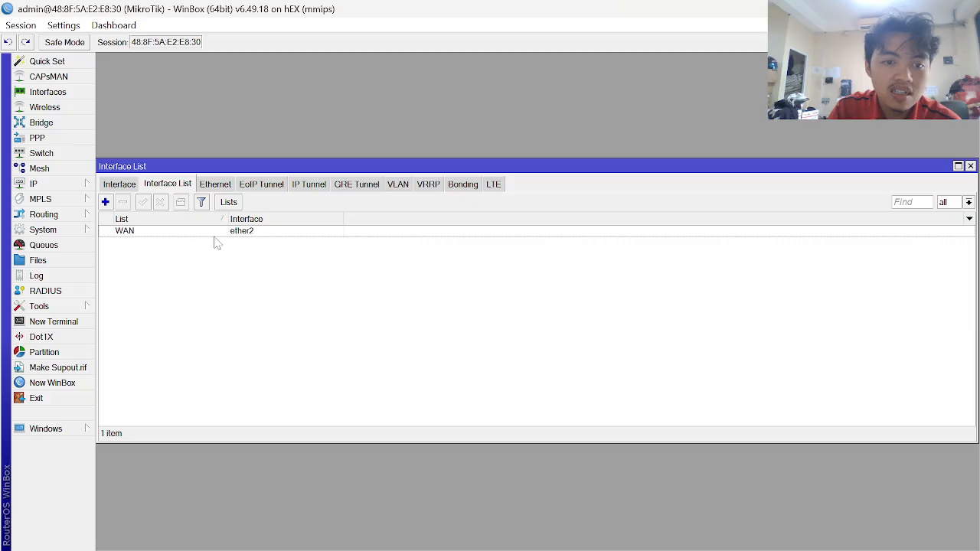
left_click(214, 235)
left_click(180, 204)
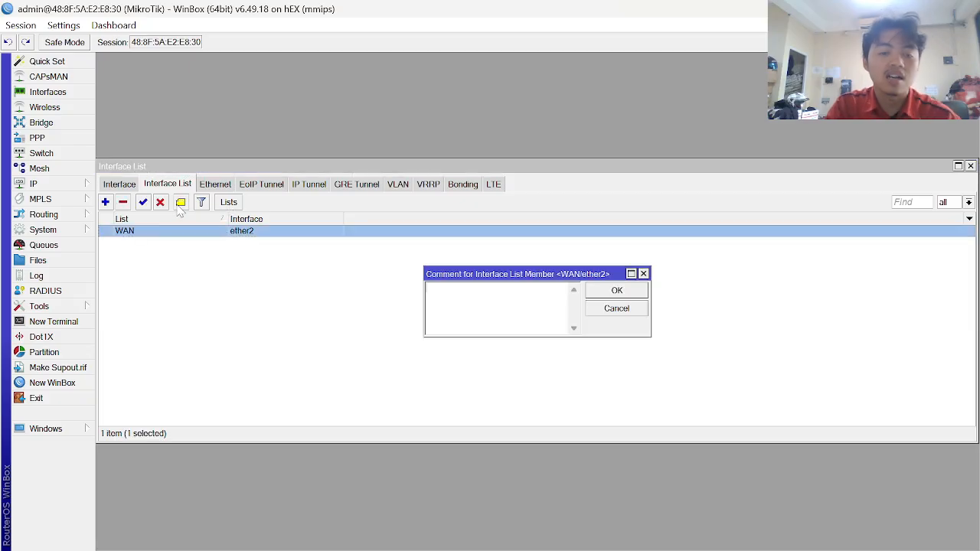
type("ISP")
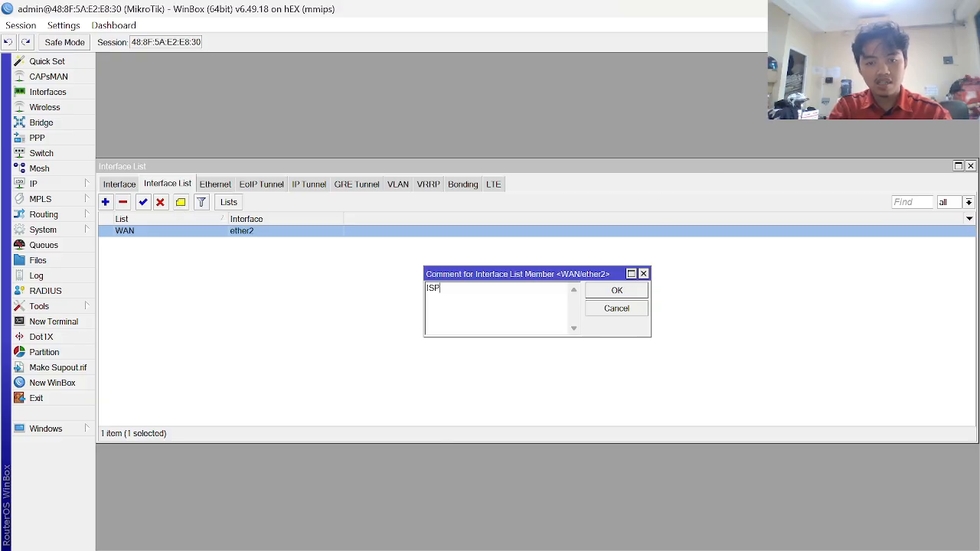
type("1")
key("Return")
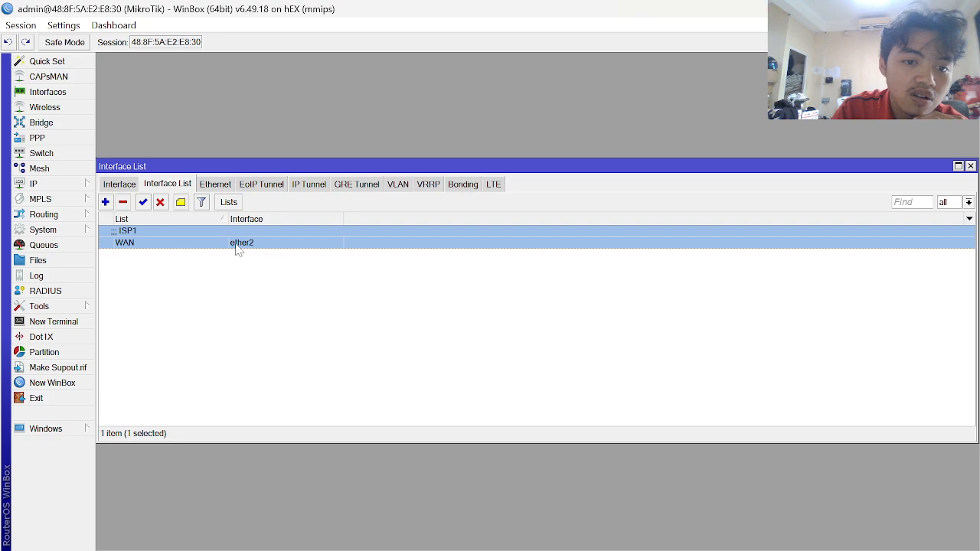
- Add ether1 to the WAN interface list with comment ISP2
left_click(105, 202)
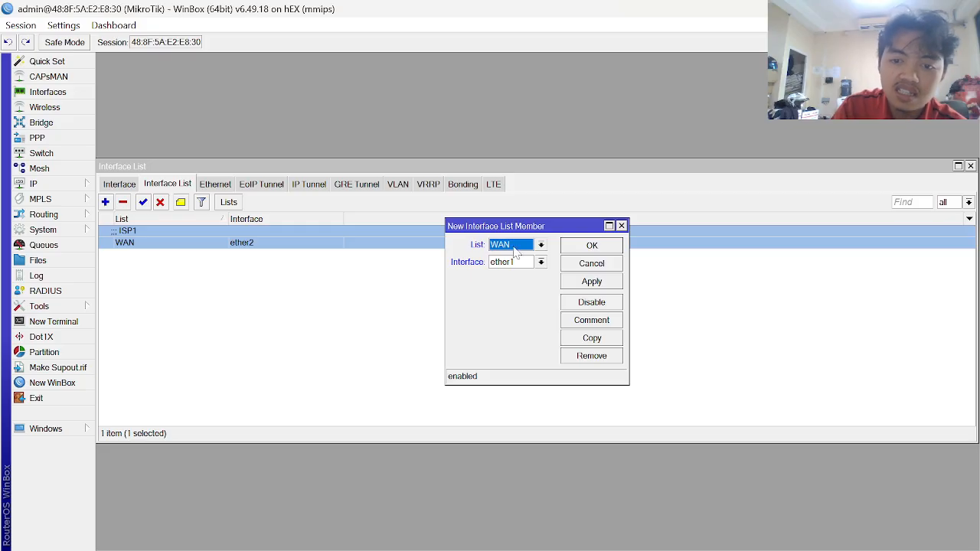
left_click(540, 262)
left_click(540, 264)
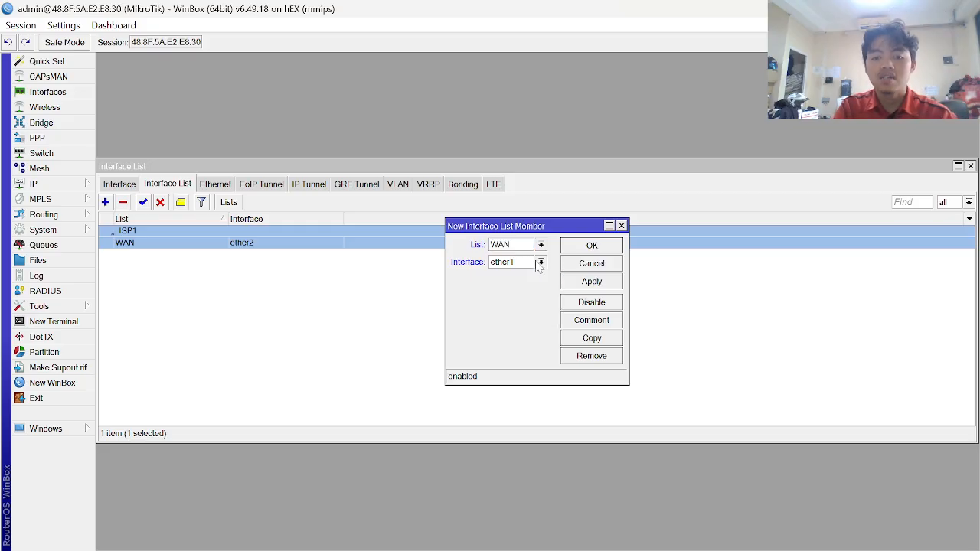
left_click(607, 282)
left_click(255, 239)
left_click(169, 259)
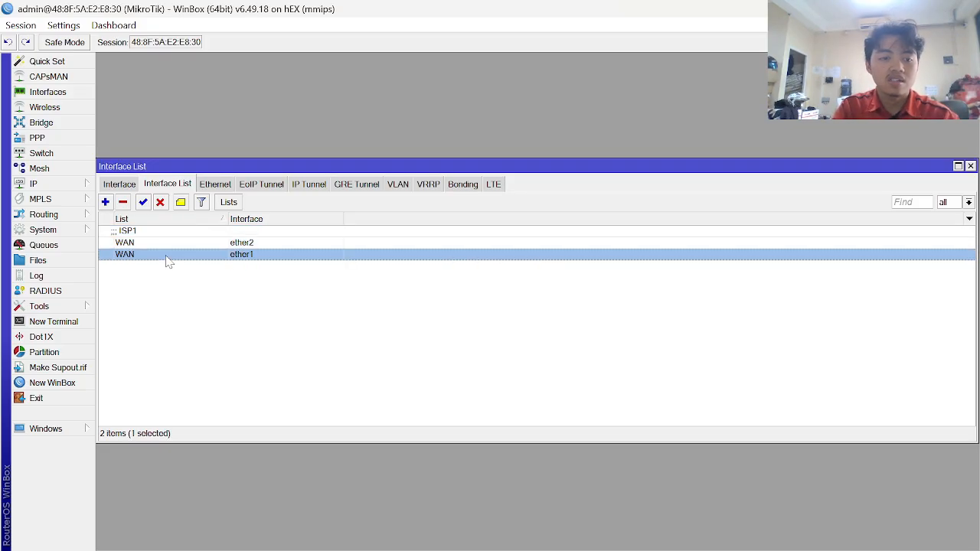
left_click(182, 203)
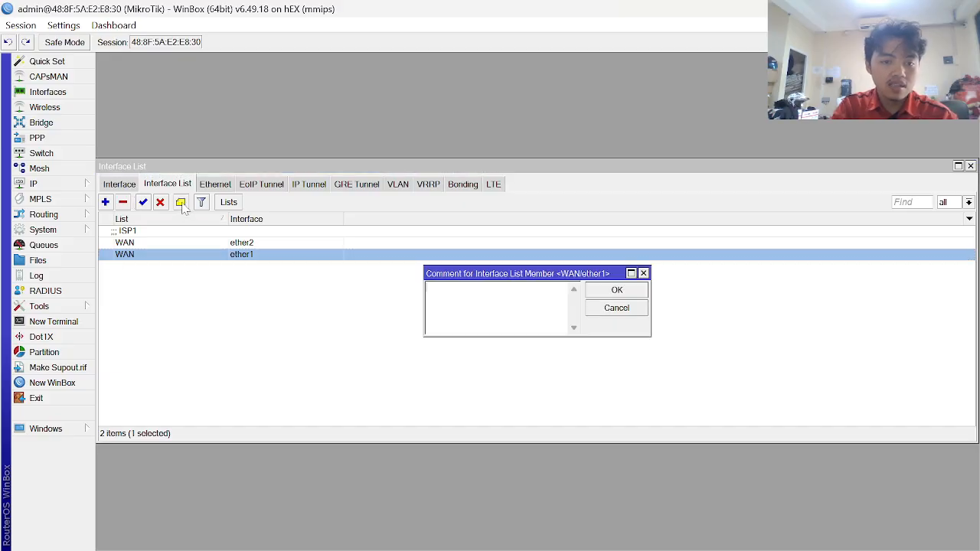
type("ISP2")
key("Return")
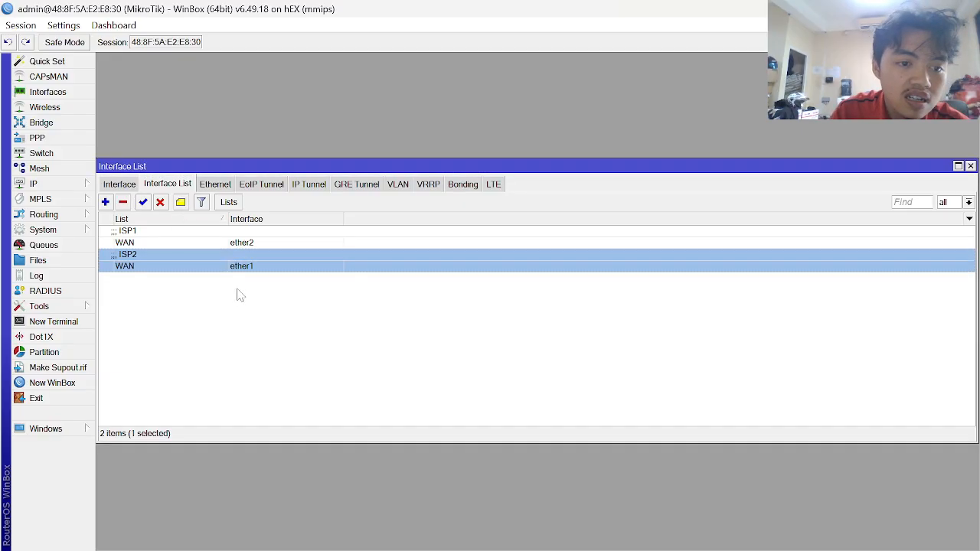
key("alt+Tab")
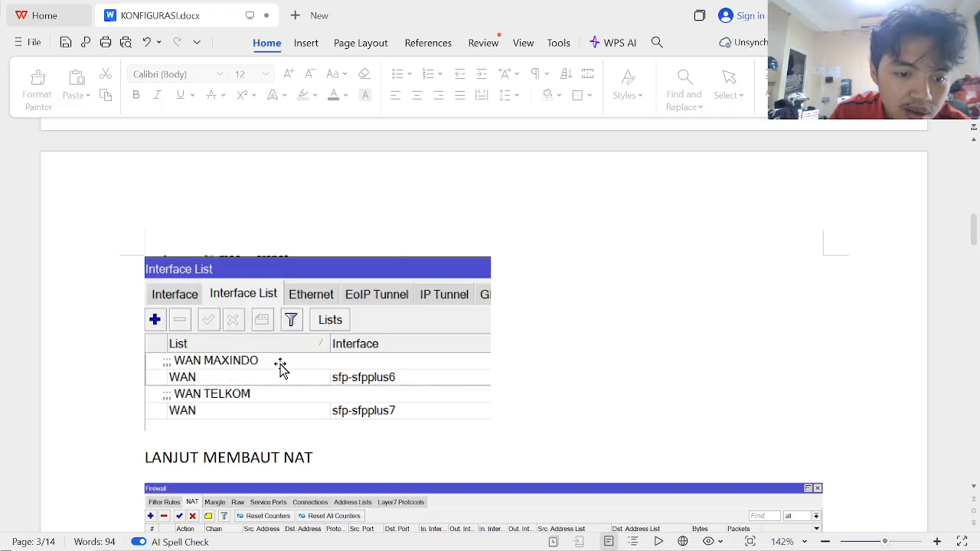
- Scroll the guide to its KE 1 NAT KONEKSI ALL section
key("alt+Tab")
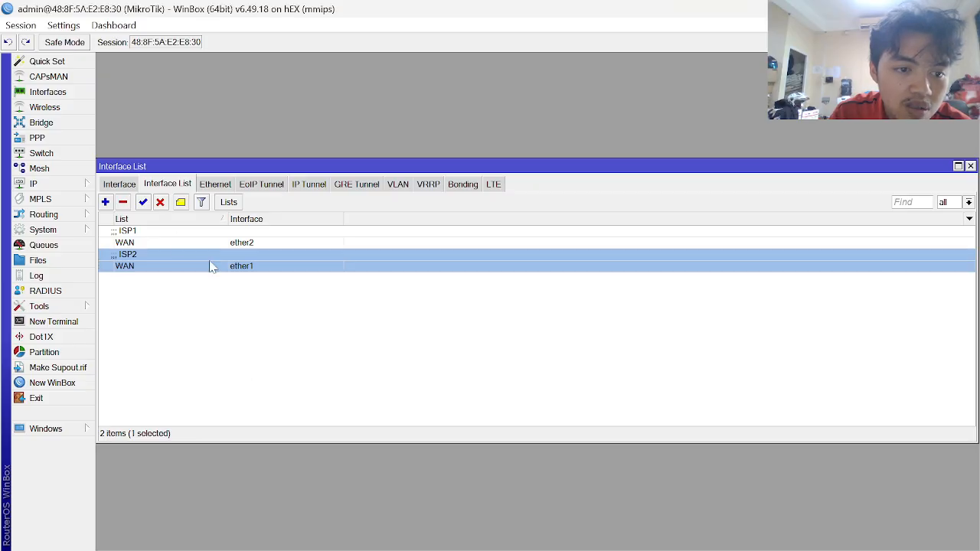
key("alt+Tab")
key("alt+Tab")
key("alt+Tab")
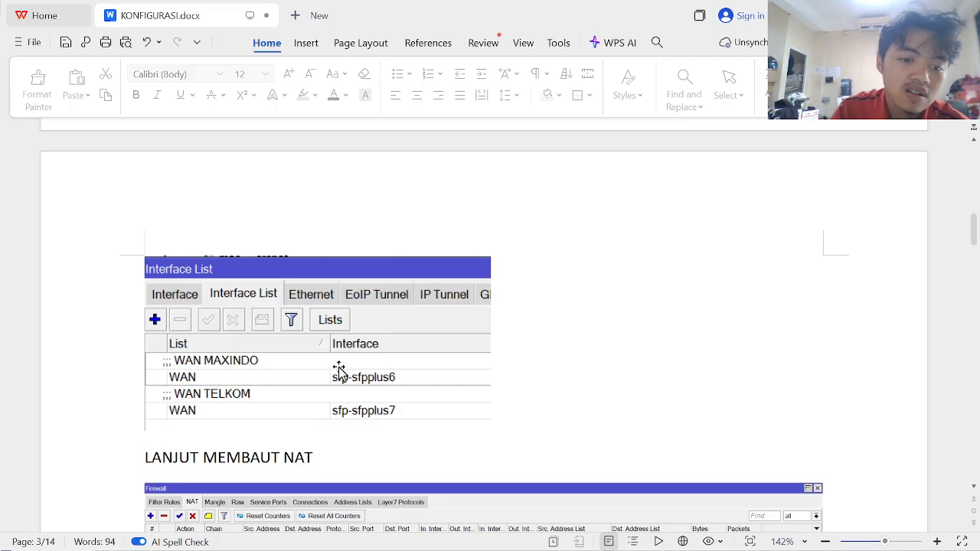
scroll(339, 371, "down", 4)
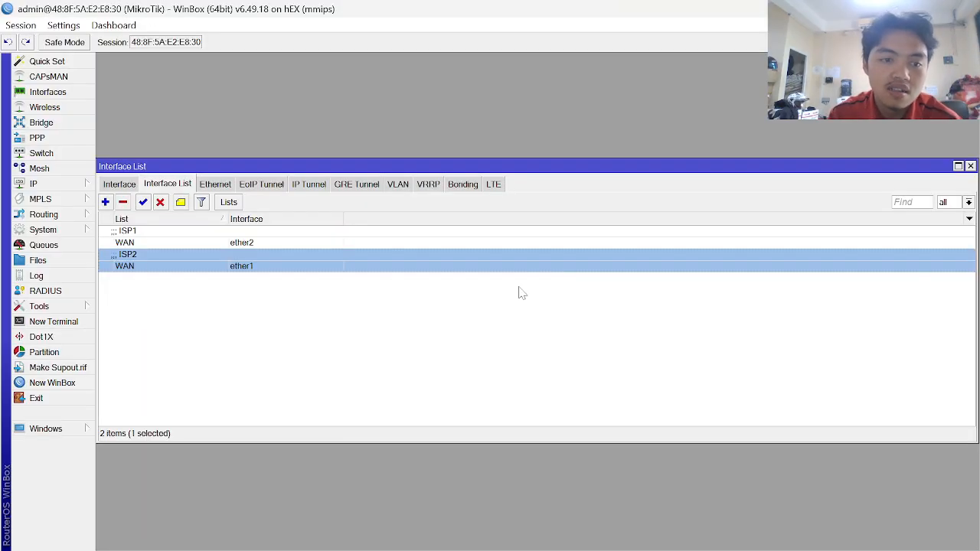
- Start a new NAT rule under IP > Firewall > NAT
left_click(46, 184)
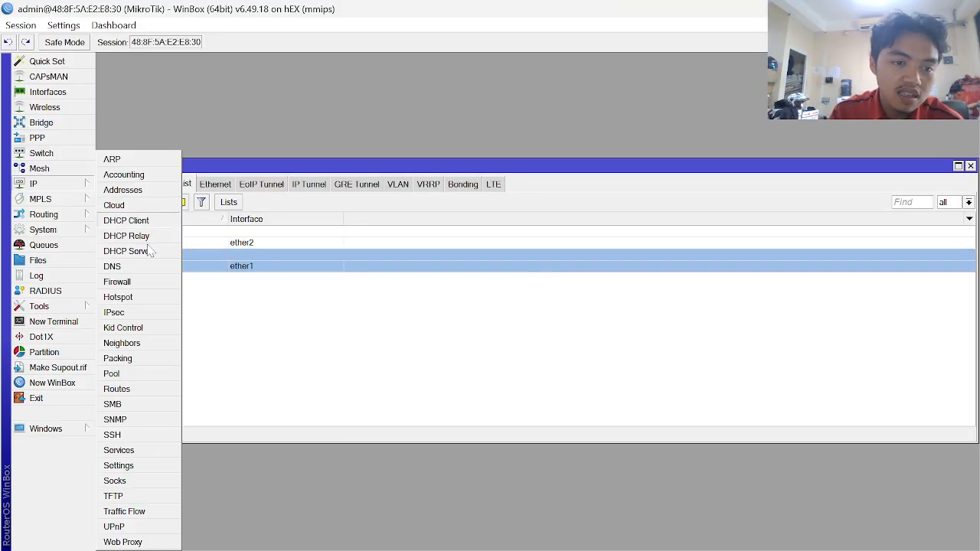
left_click(143, 283)
left_click(254, 186)
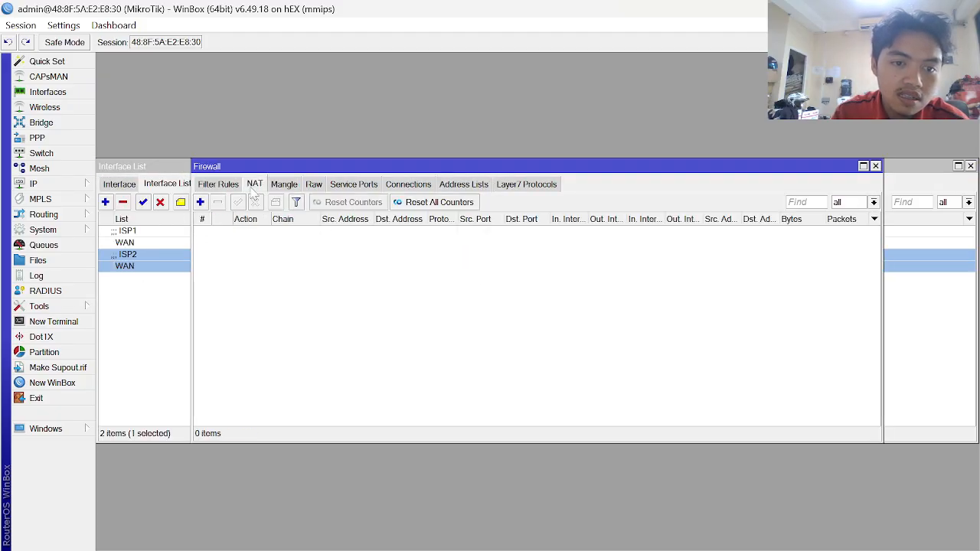
left_click(200, 203)
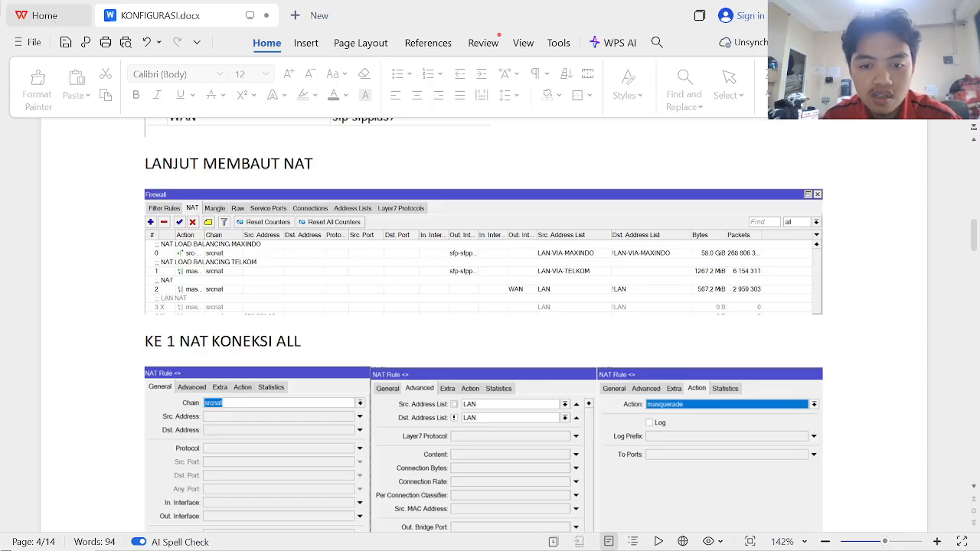
scroll(490, 322, "down", 3)
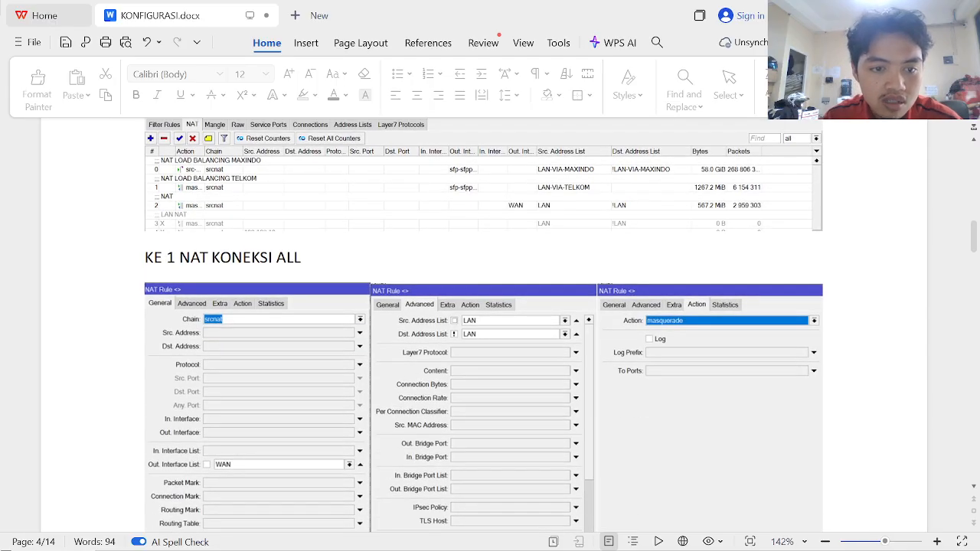
- Review the NAT and address-list steps in the KONFIGURASI.docx guide
scroll(490, 321, "up", 2)
scroll(490, 321, "down", 1)
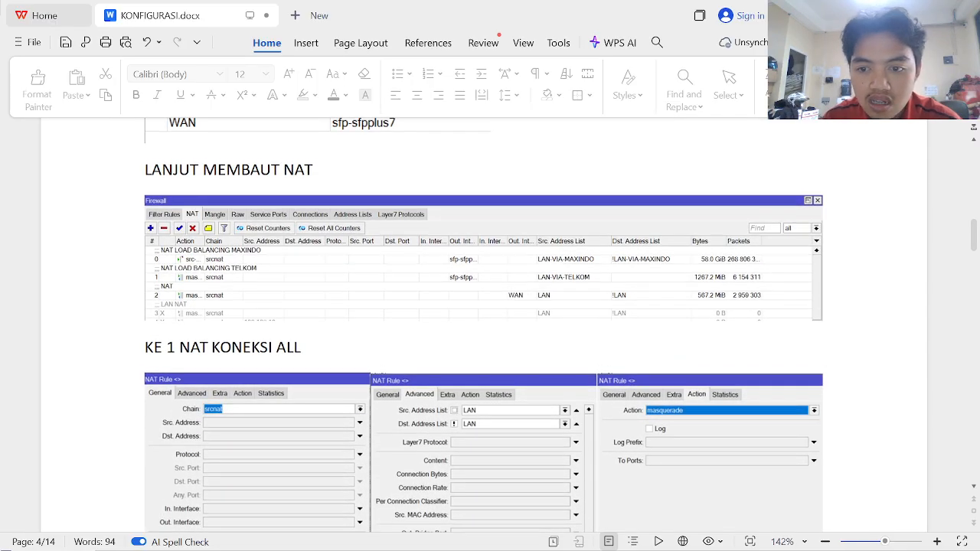
scroll(490, 321, "down", 10)
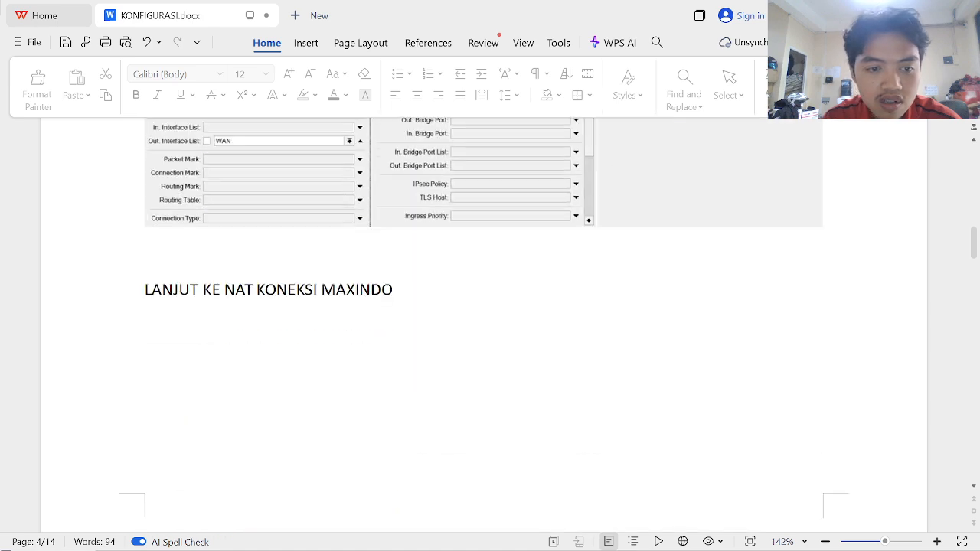
scroll(484, 321, "up", 7)
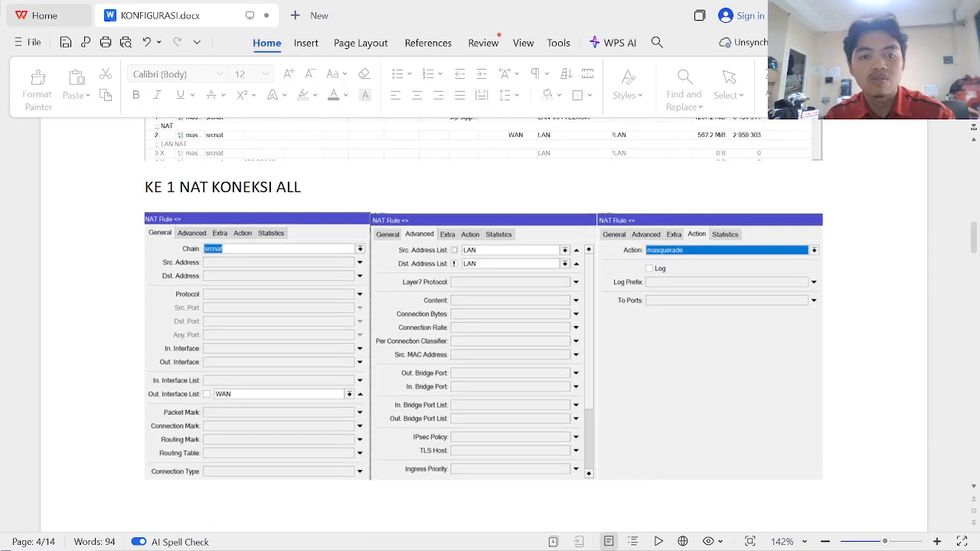
scroll(484, 321, "up", 5)
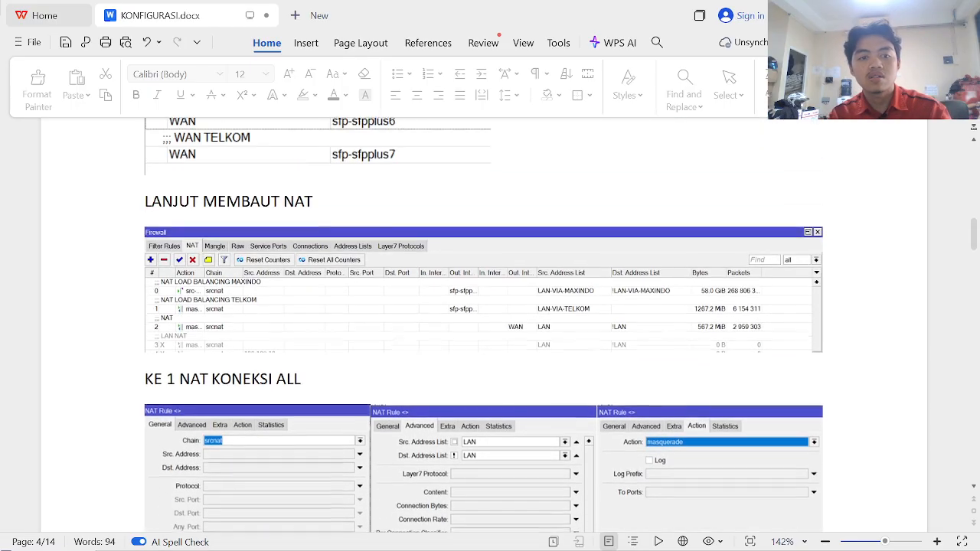
scroll(484, 321, "down", 10)
scroll(483, 321, "down", 15)
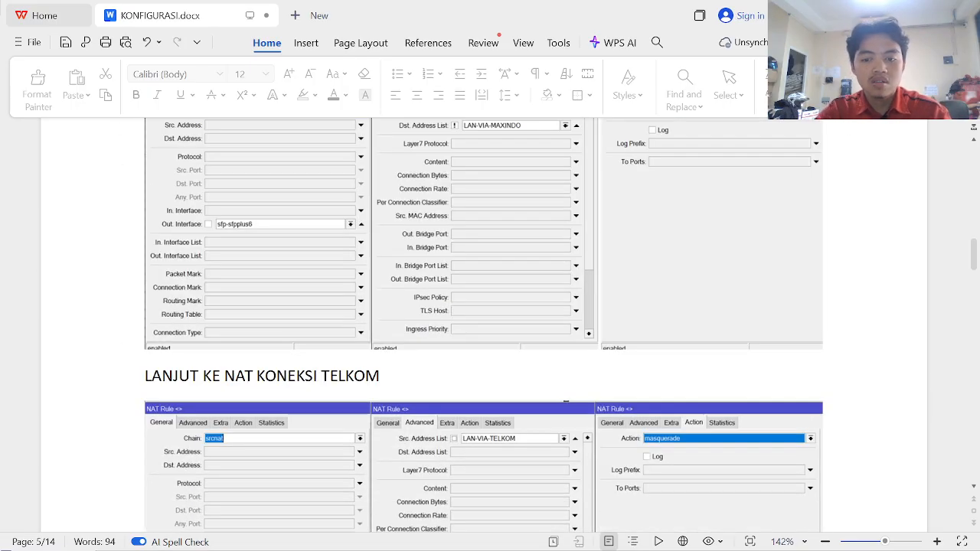
scroll(484, 321, "down", 20)
scroll(484, 322, "down", 3)
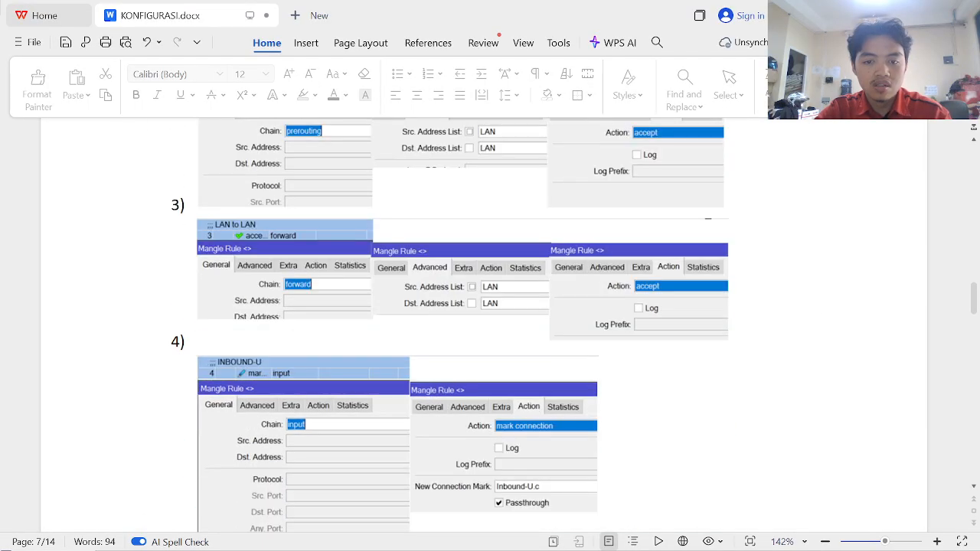
scroll(484, 322, "down", 20)
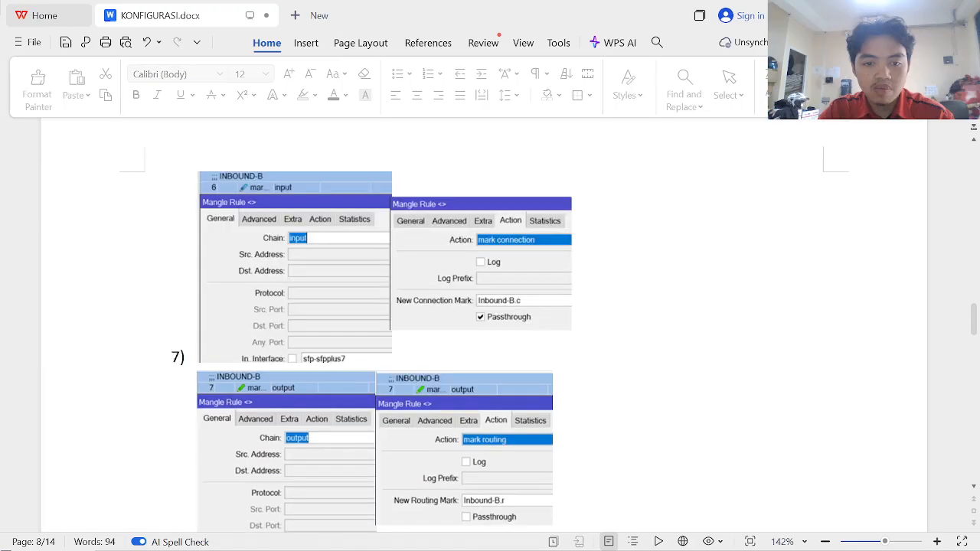
scroll(484, 321, "down", 20)
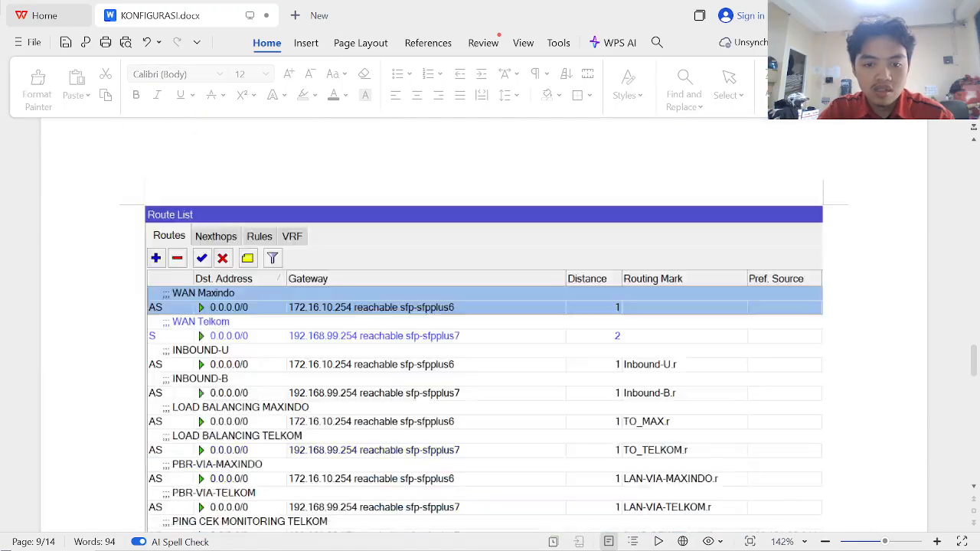
scroll(484, 321, "up", 20)
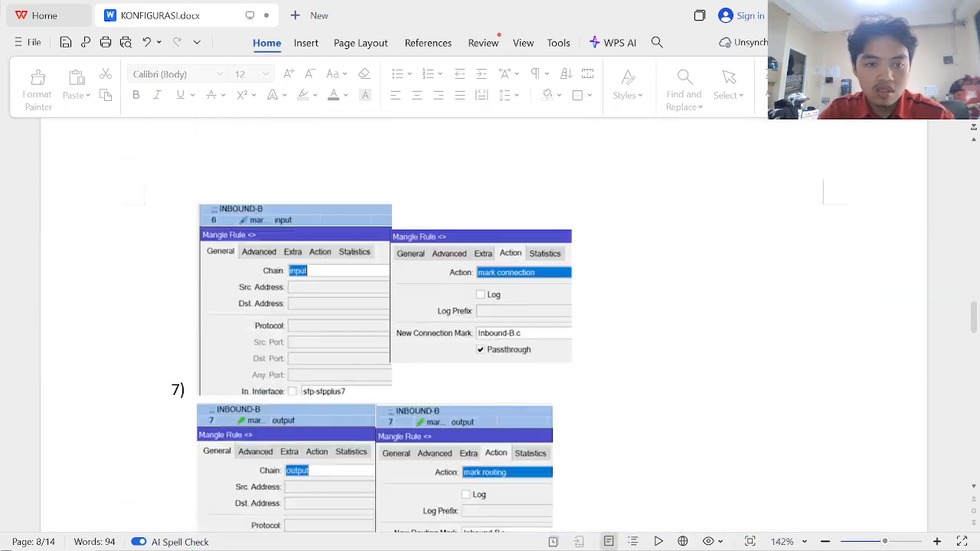
scroll(483, 322, "up", 20)
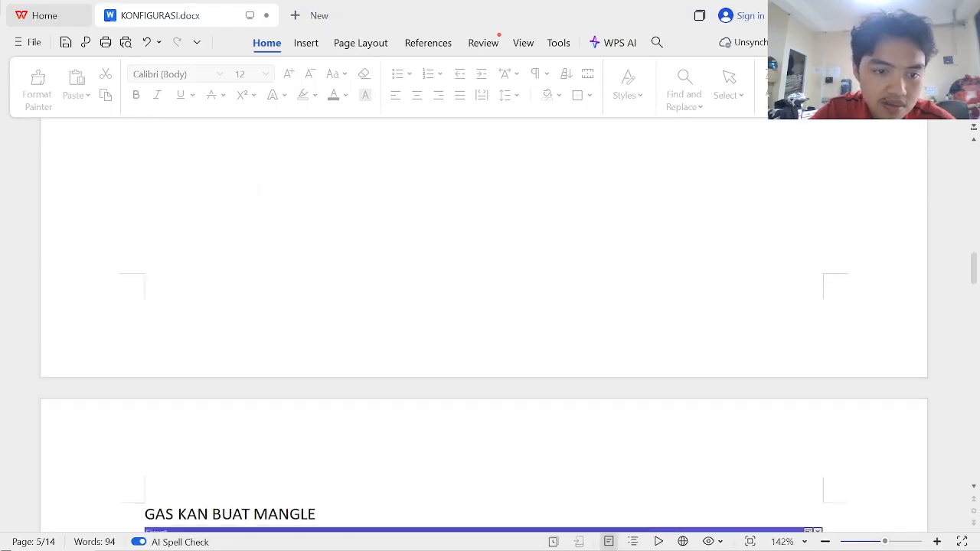
scroll(484, 322, "up", 15)
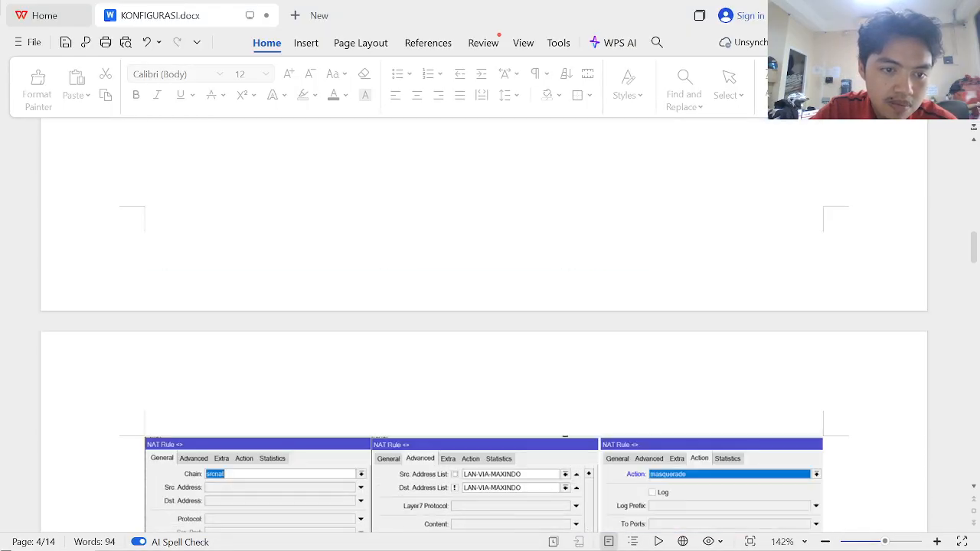
scroll(484, 322, "down", 2)
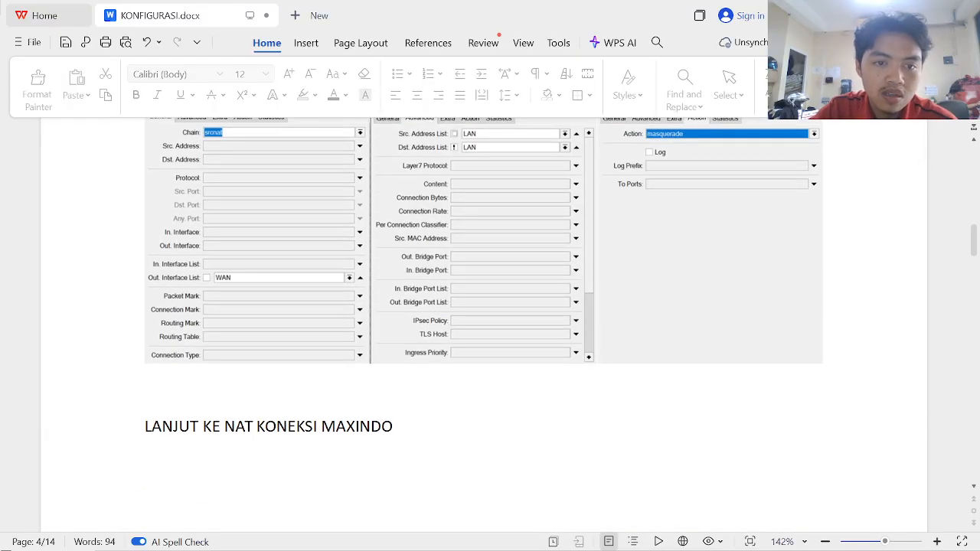
scroll(484, 321, "up", 3)
scroll(484, 322, "up", 7)
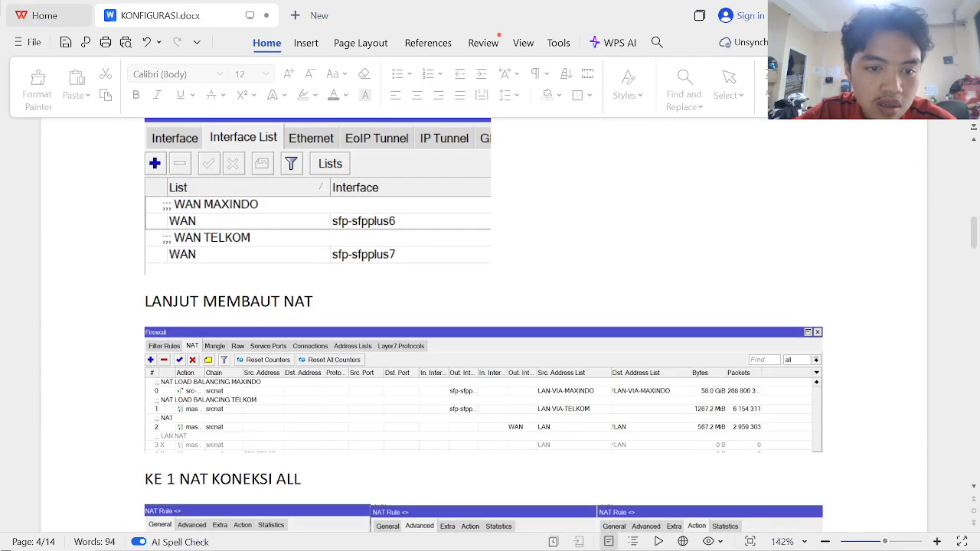
scroll(484, 322, "down", 4)
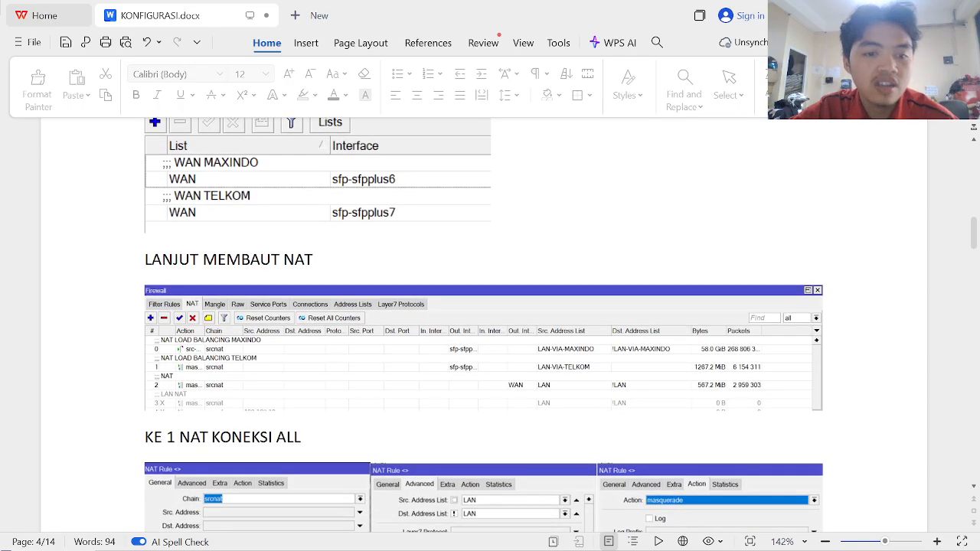
scroll(484, 324, "down", 1)
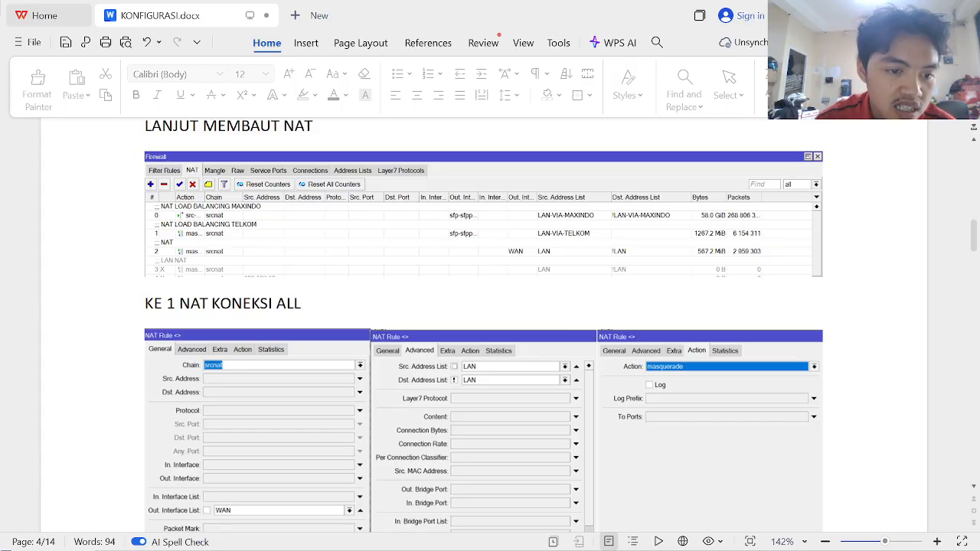
scroll(448, 362, "down", 3)
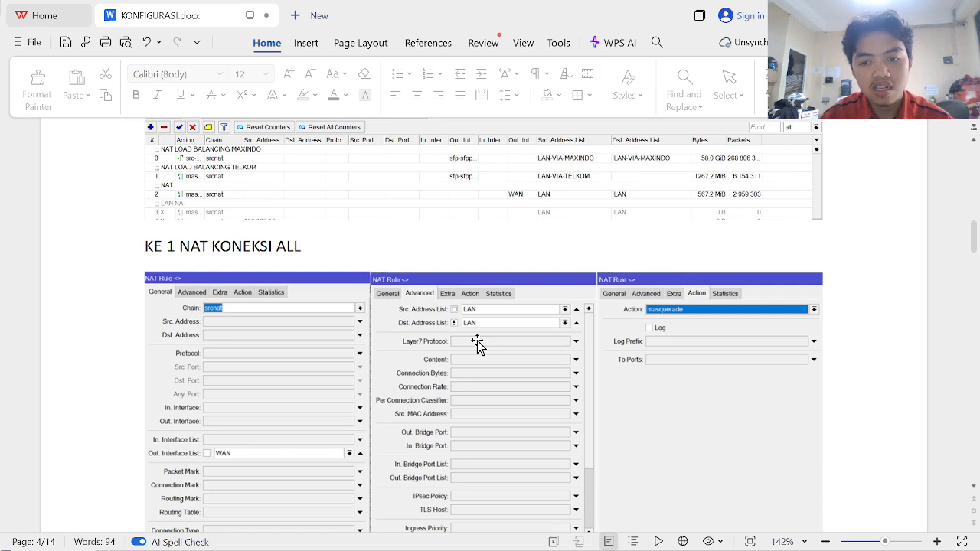
scroll(477, 345, "up", 1)
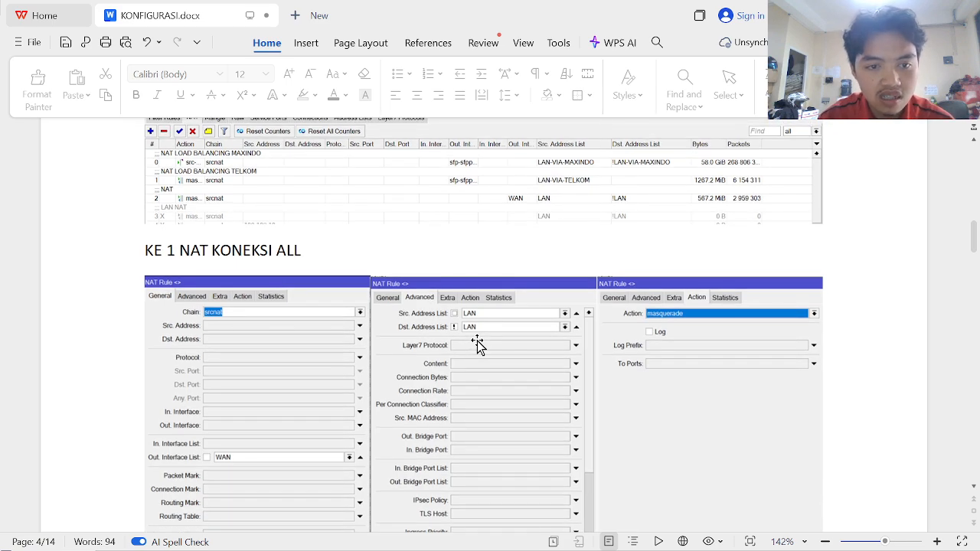
scroll(477, 344, "down", 1)
scroll(477, 341, "down", 3)
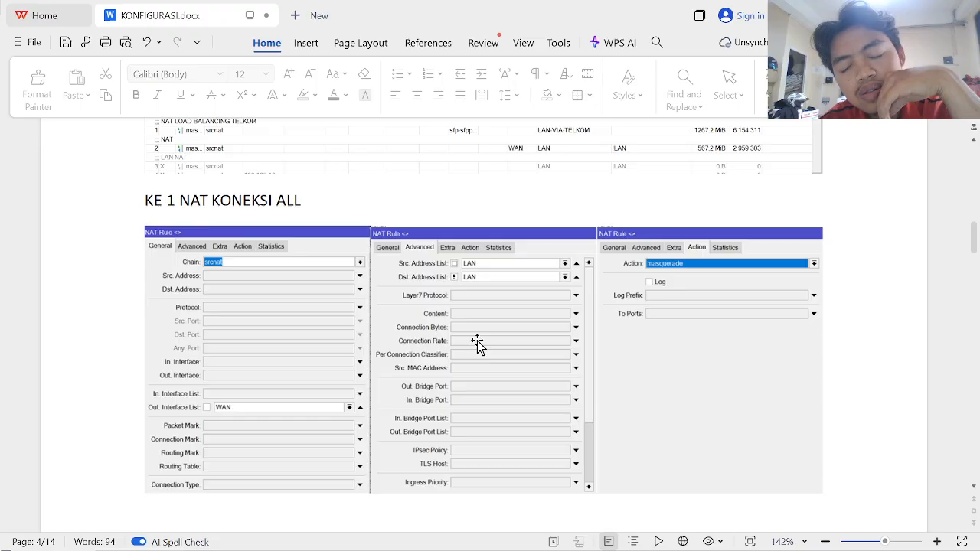
scroll(477, 340, "up", 3)
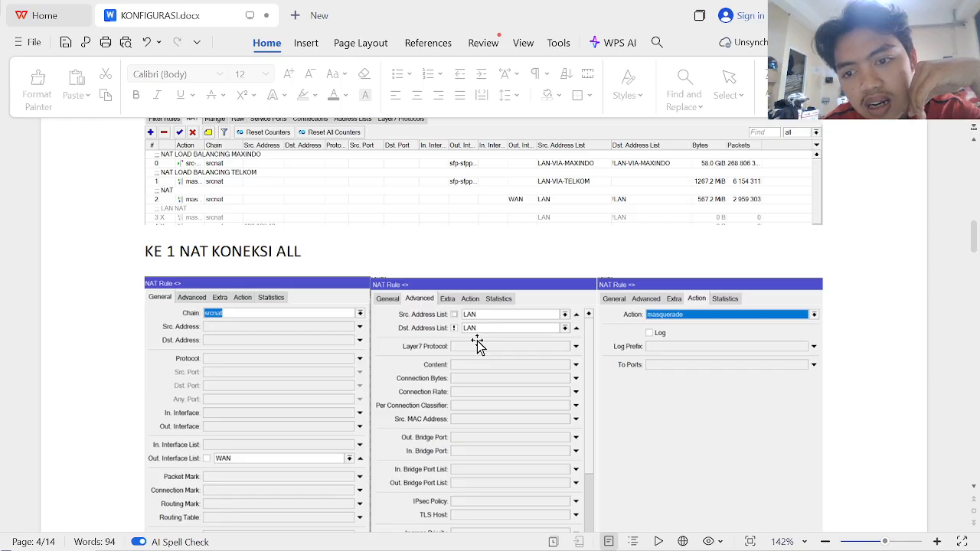
scroll(477, 341, "up", 2)
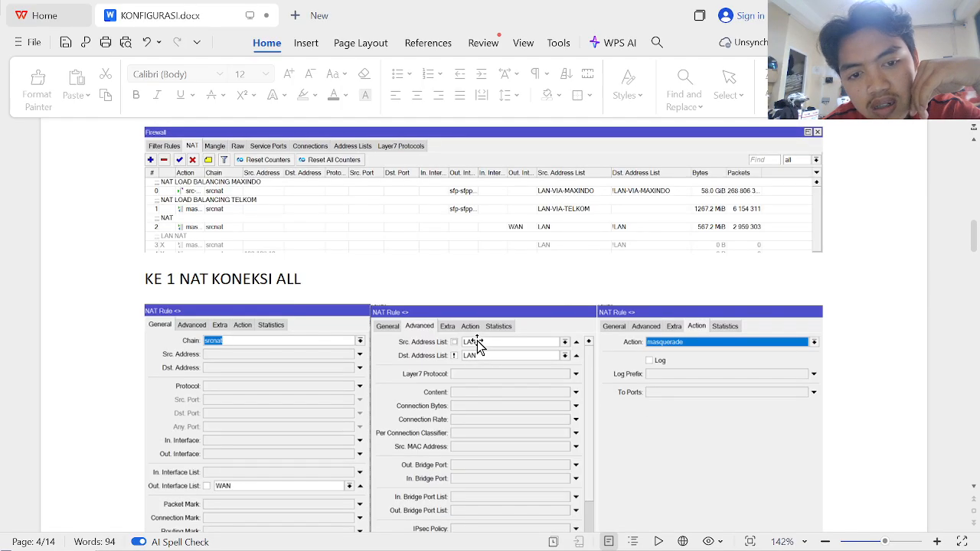
scroll(477, 340, "up", 15)
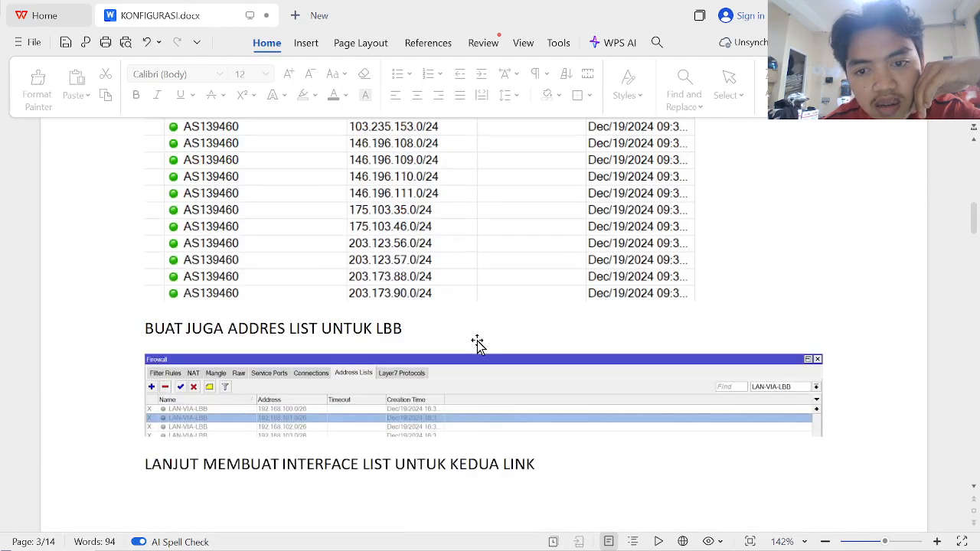
scroll(477, 340, "up", 20)
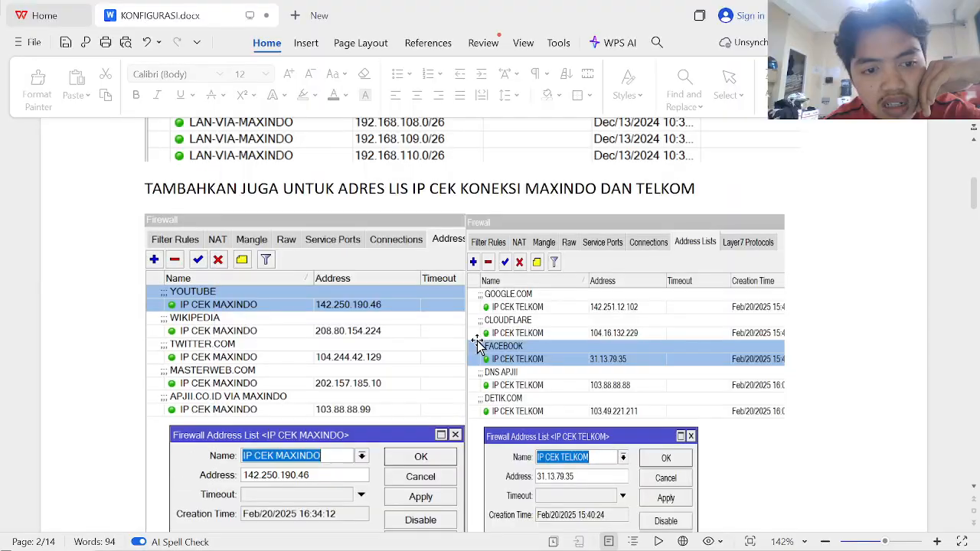
scroll(477, 344, "up", 1)
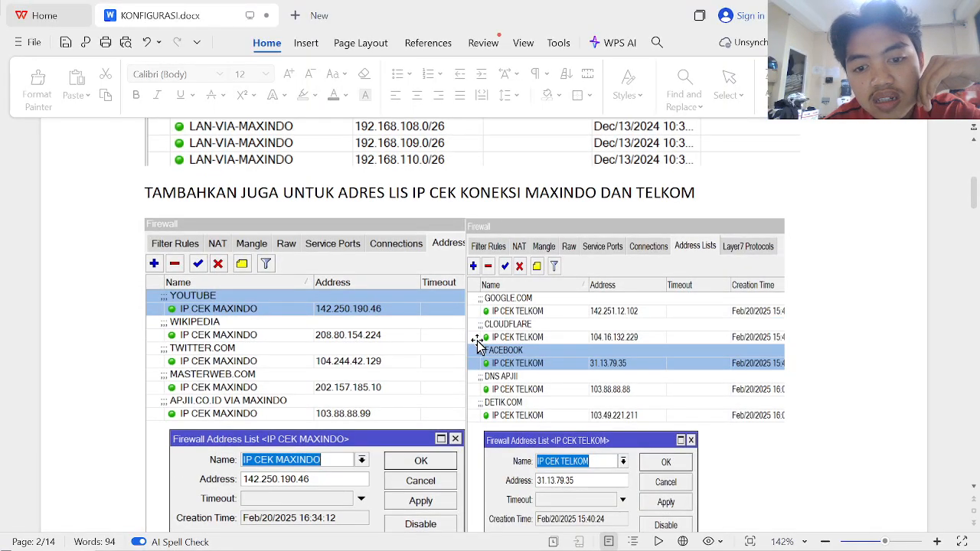
scroll(477, 344, "up", 20)
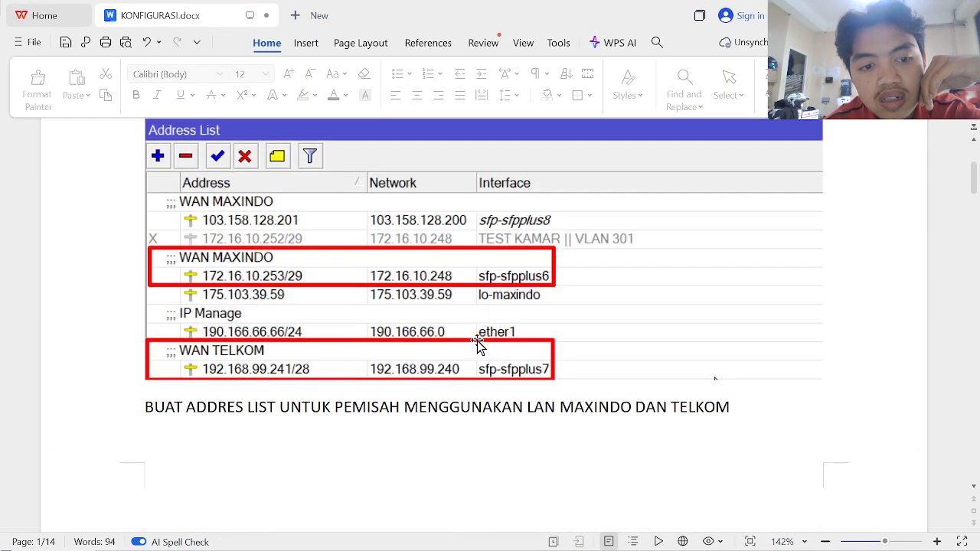
scroll(477, 340, "up", 10)
scroll(477, 341, "down", 20)
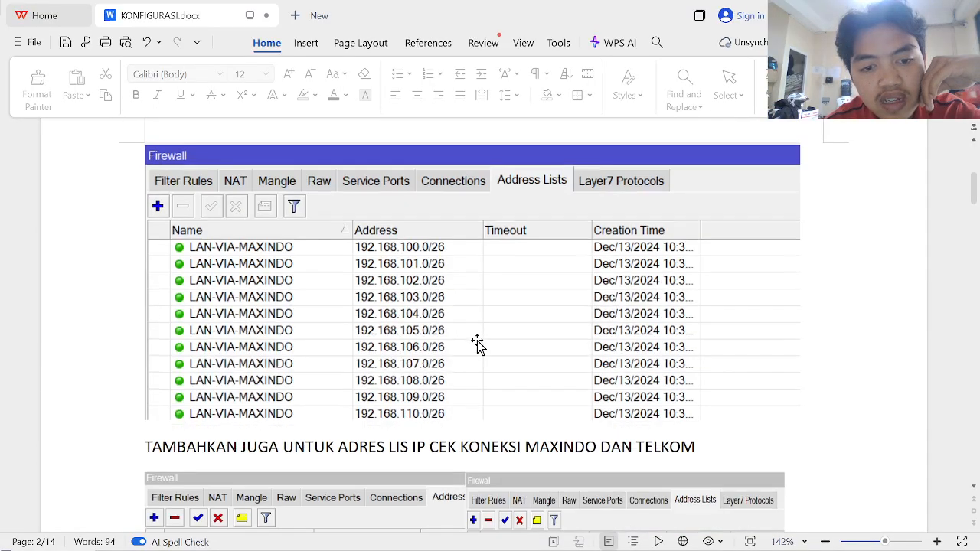
scroll(477, 341, "down", 10)
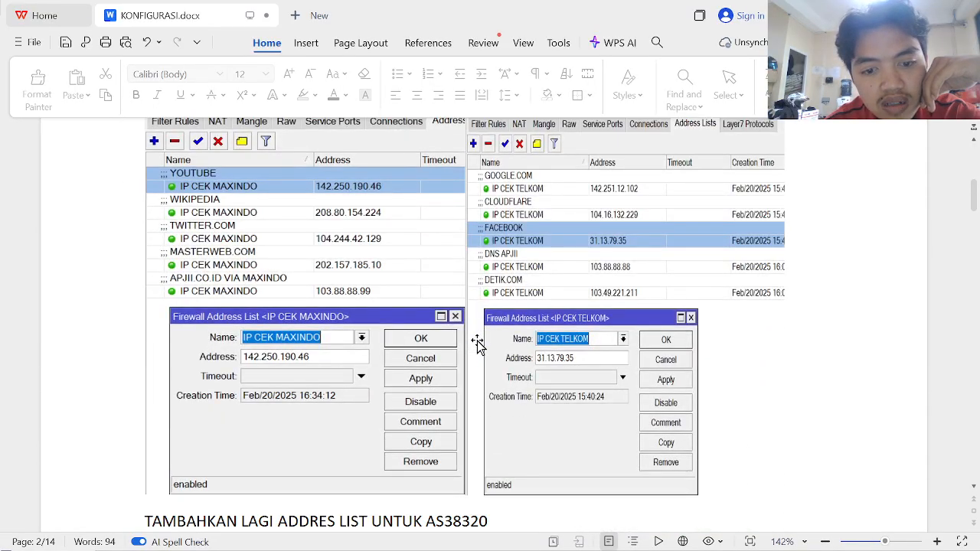
scroll(477, 343, "down", 20)
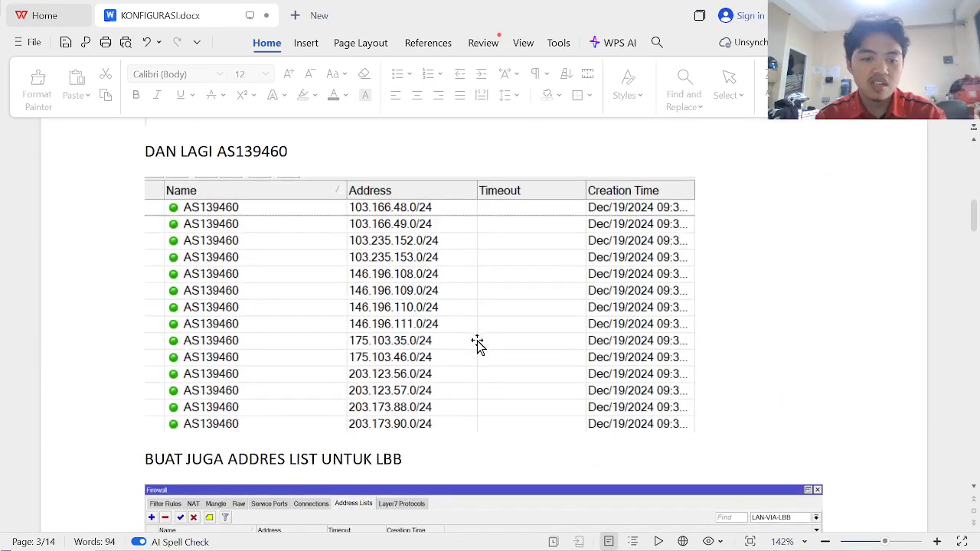
- Return to WinBox and show the Firewall window's Address Lists
key("alt+Tab")
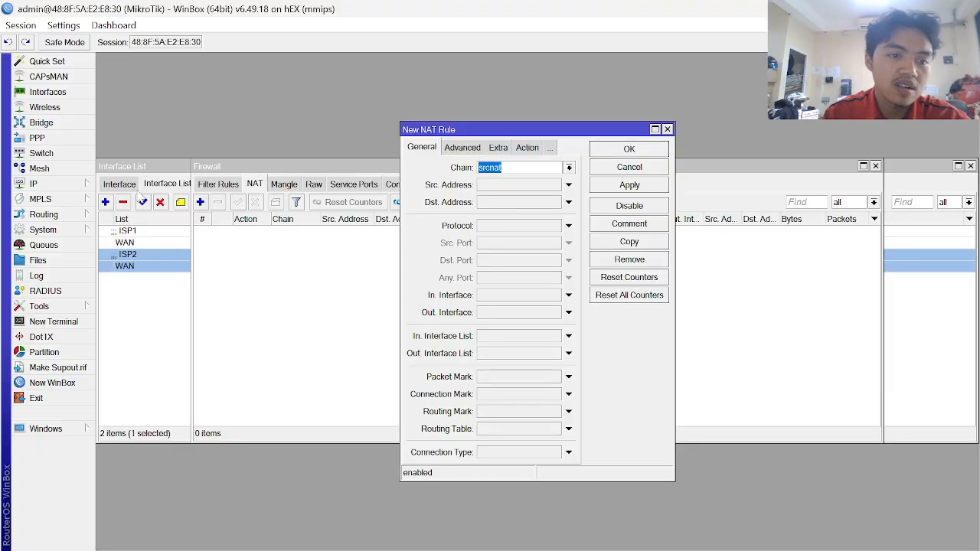
left_click(89, 185)
left_click(278, 273)
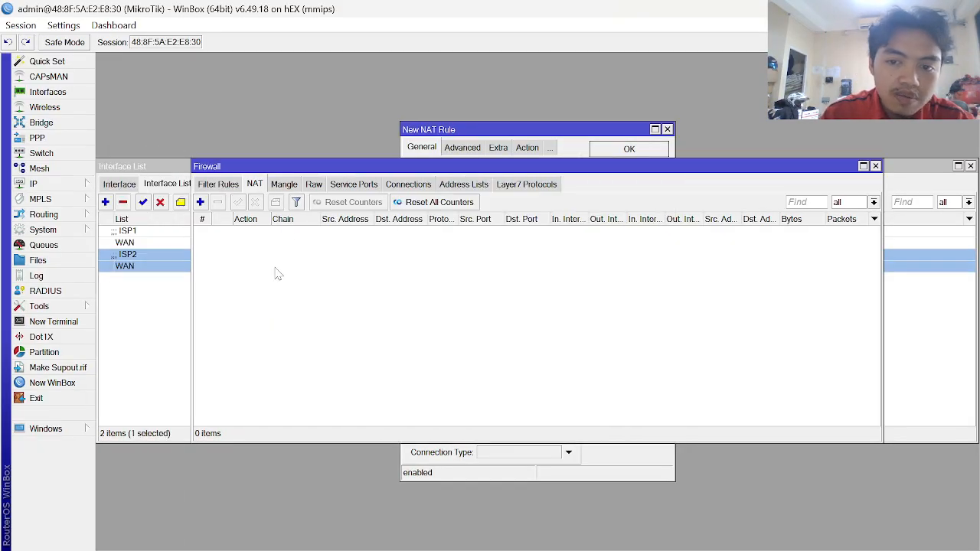
left_click(450, 189)
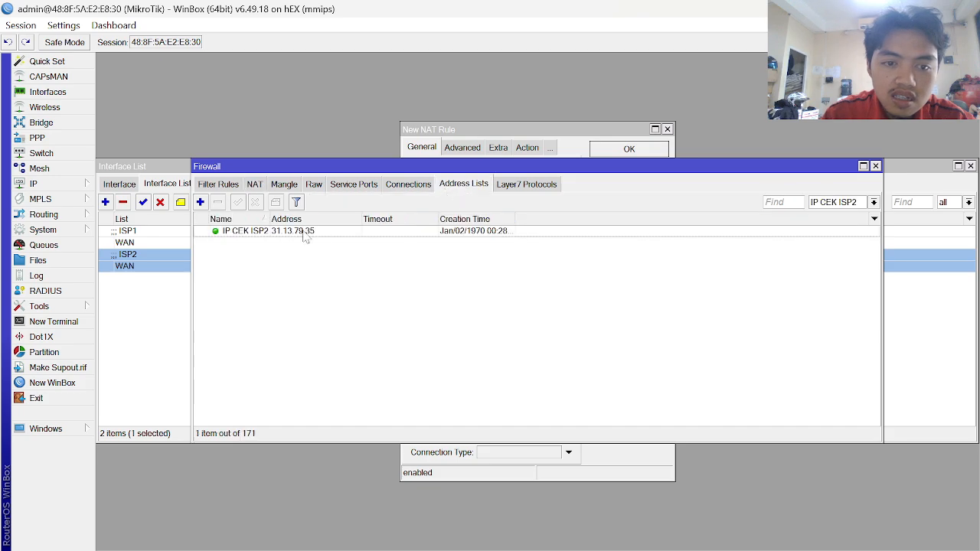
- Add a firewall address-list entry named LAN for 10.10.10.0/24
left_click(200, 202)
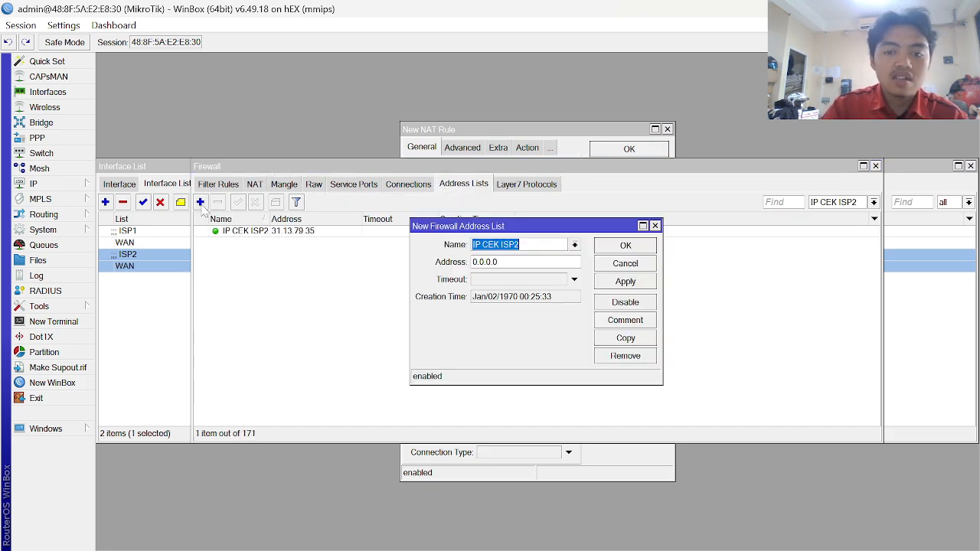
type("LAN")
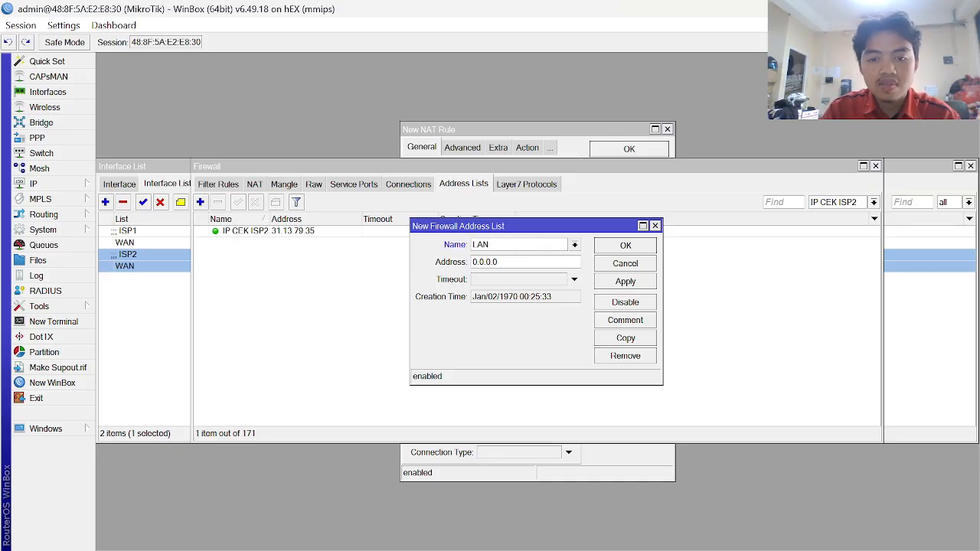
key("Tab")
type("1")
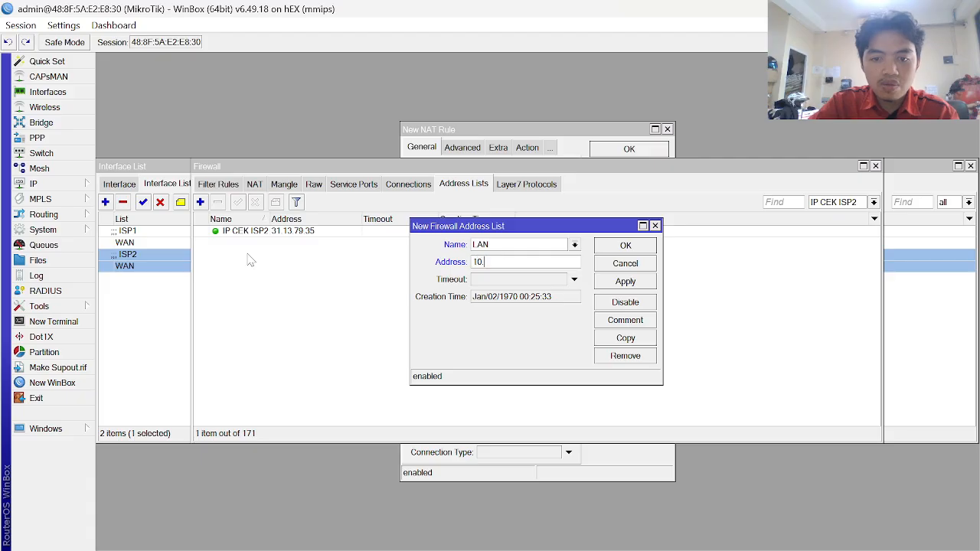
type("0.10.10.0/24")
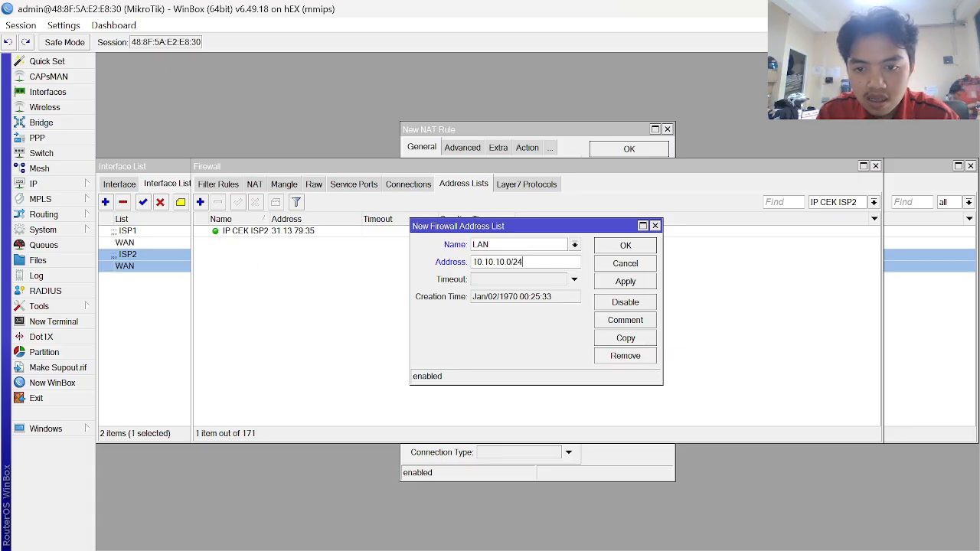
left_click(634, 282)
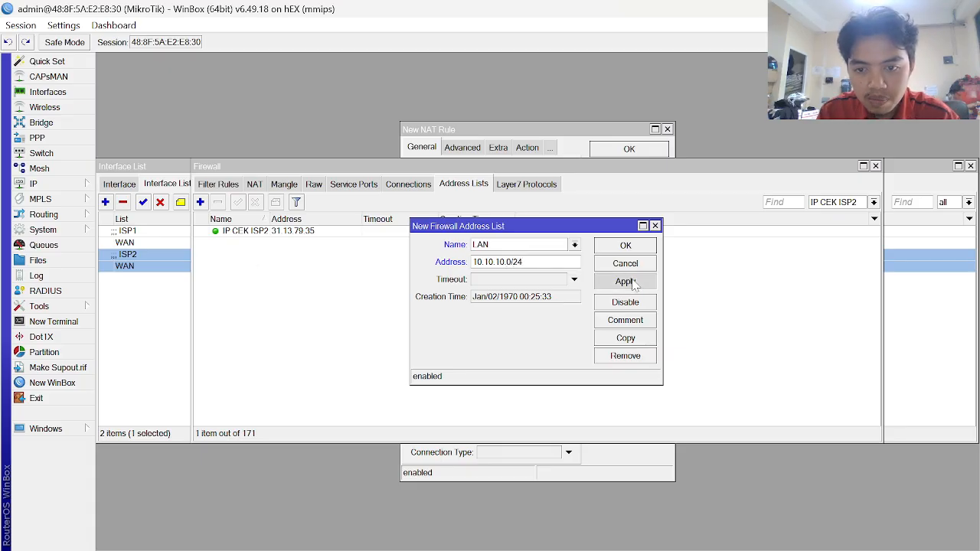
- Copy the LAN entry with address 20.20.20.0/24, then close both entry dialogs
left_click(634, 340)
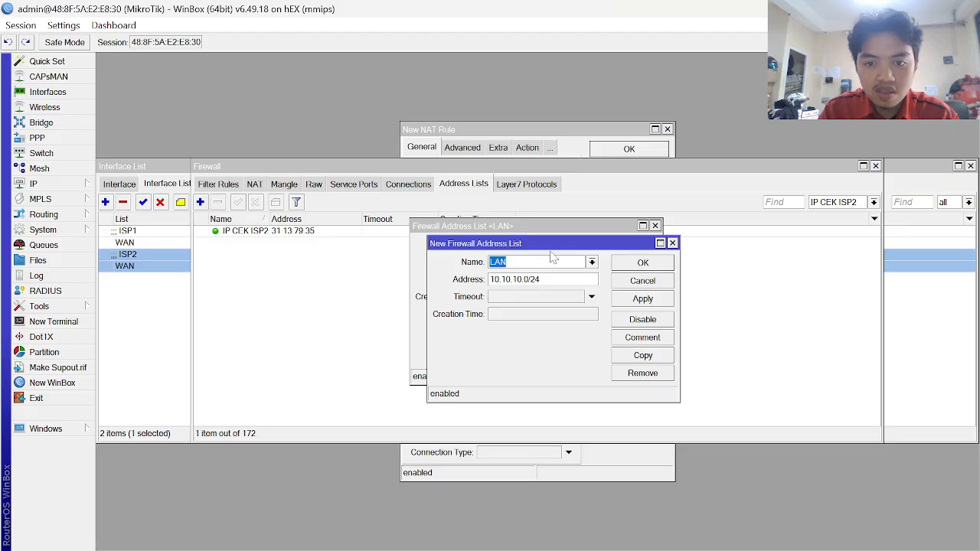
left_click(550, 279)
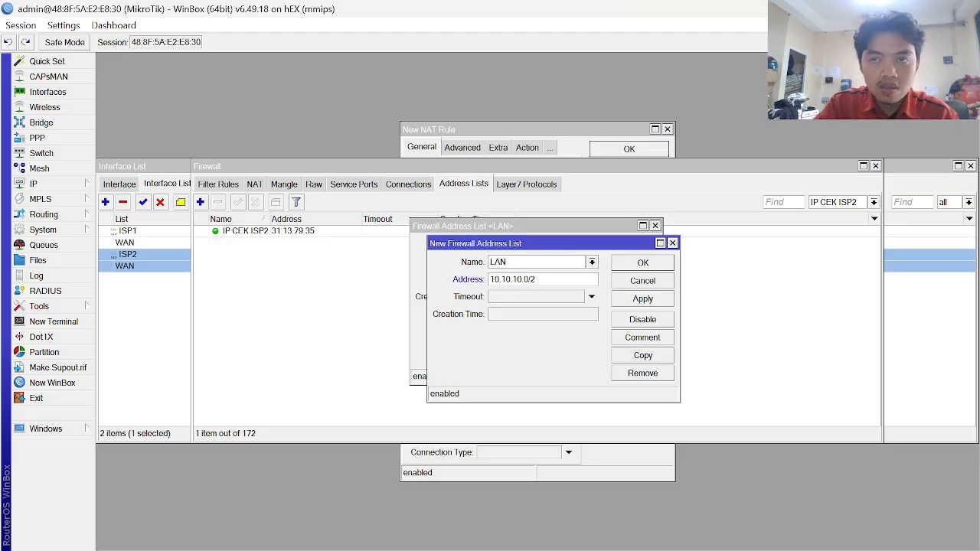
type("20.20.2")
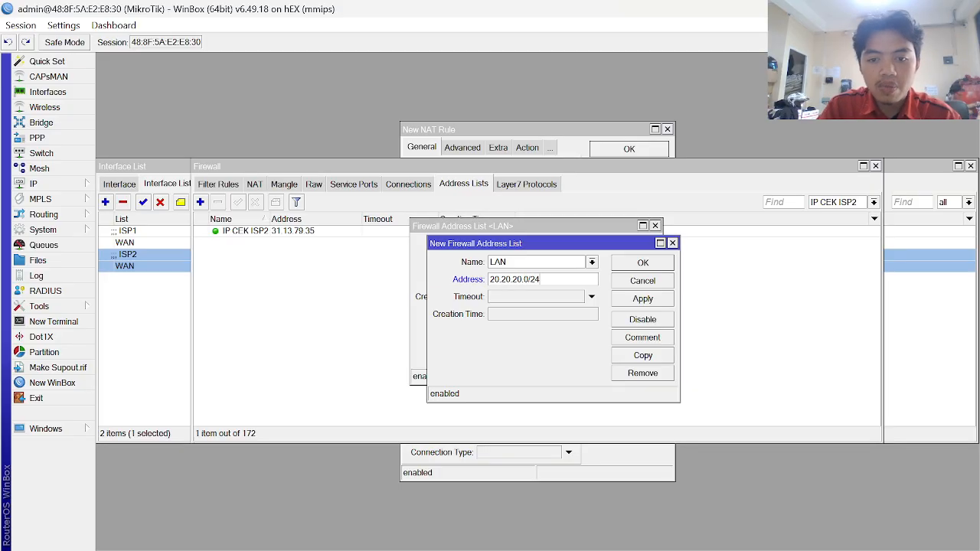
left_click(647, 302)
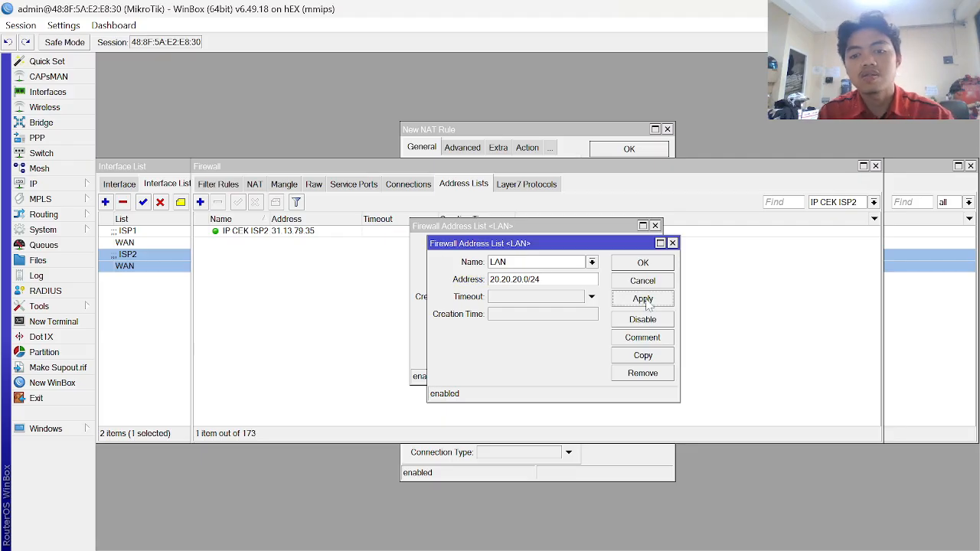
left_click(643, 267)
left_click(643, 269)
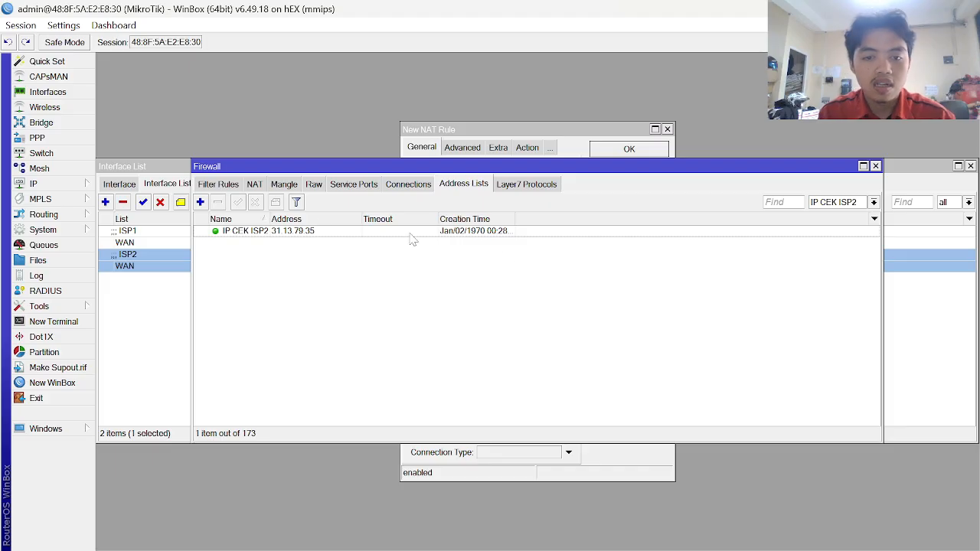
key("Escape")
key("Escape")
key("Escape")
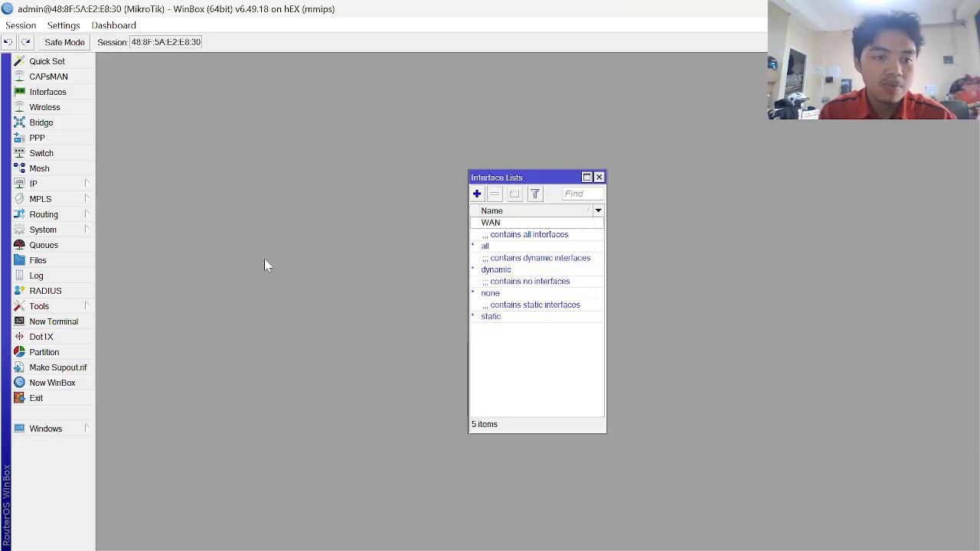
- Close Interface Lists, then go to IP > Firewall > NAT and add a new rule
key("Escape")
left_click(82, 186)
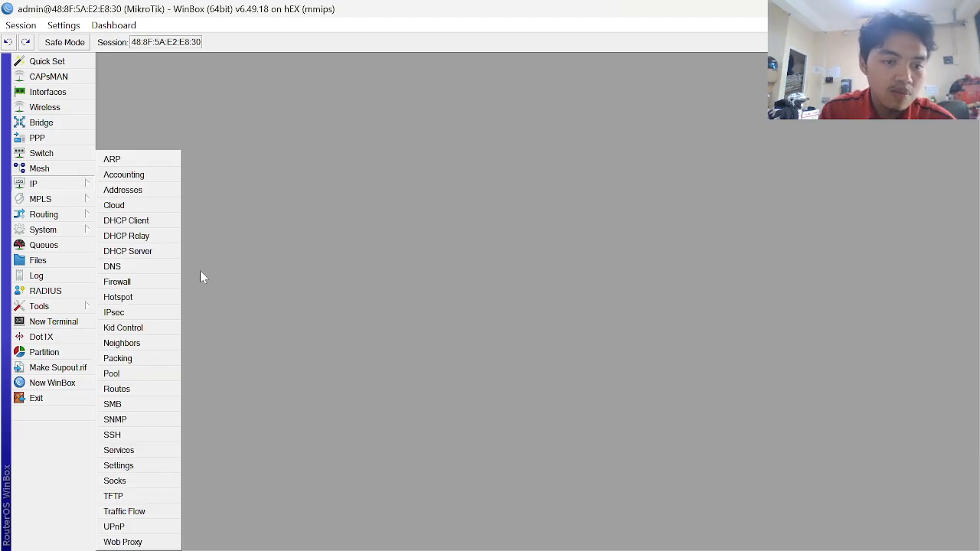
left_click(127, 282)
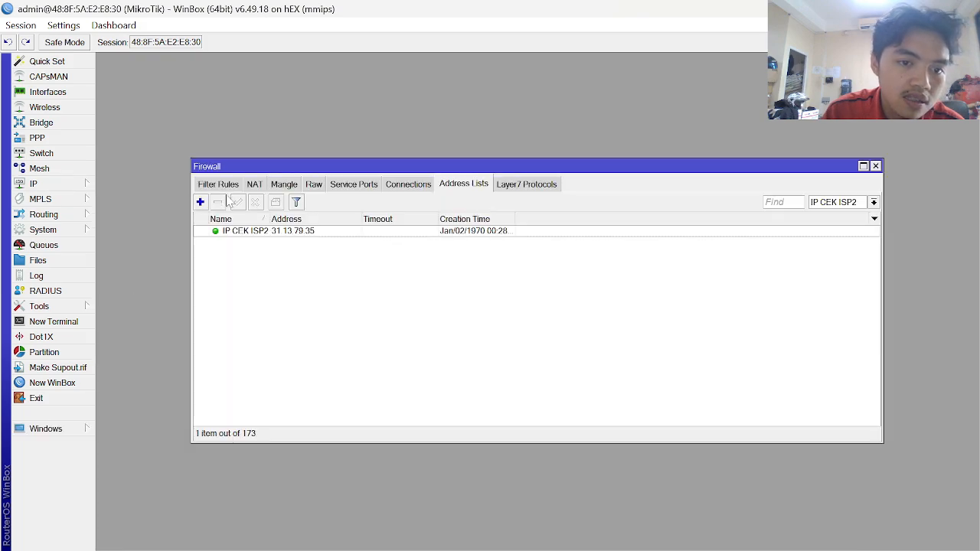
left_click(252, 185)
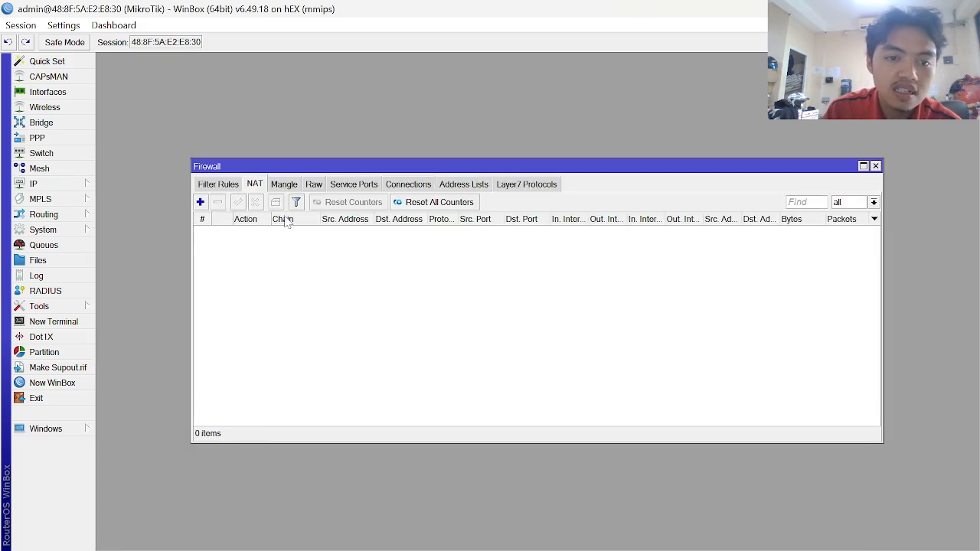
left_click(200, 202)
- Scroll the guide to the LANJUT MEMBAUT NAT and KE 1 NAT KONEKSI ALL screenshots
key("alt+Tab")
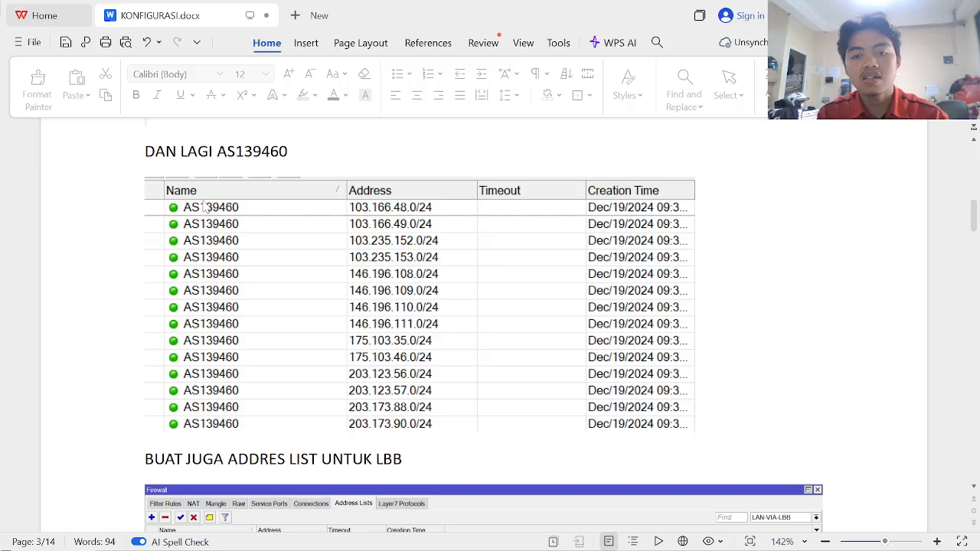
scroll(337, 379, "down", 1)
scroll(337, 379, "up", 3)
scroll(337, 383, "down", 10)
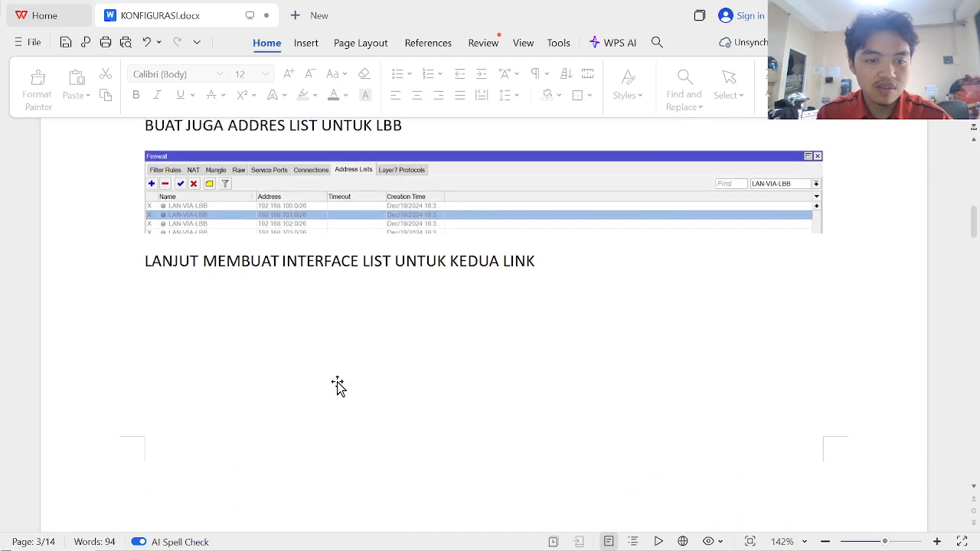
scroll(337, 383, "down", 15)
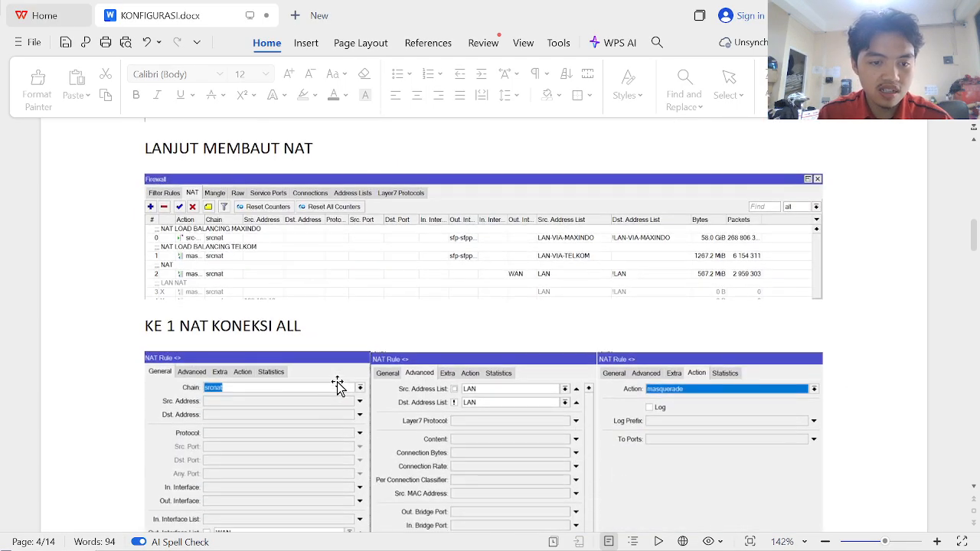
scroll(337, 385, "down", 2)
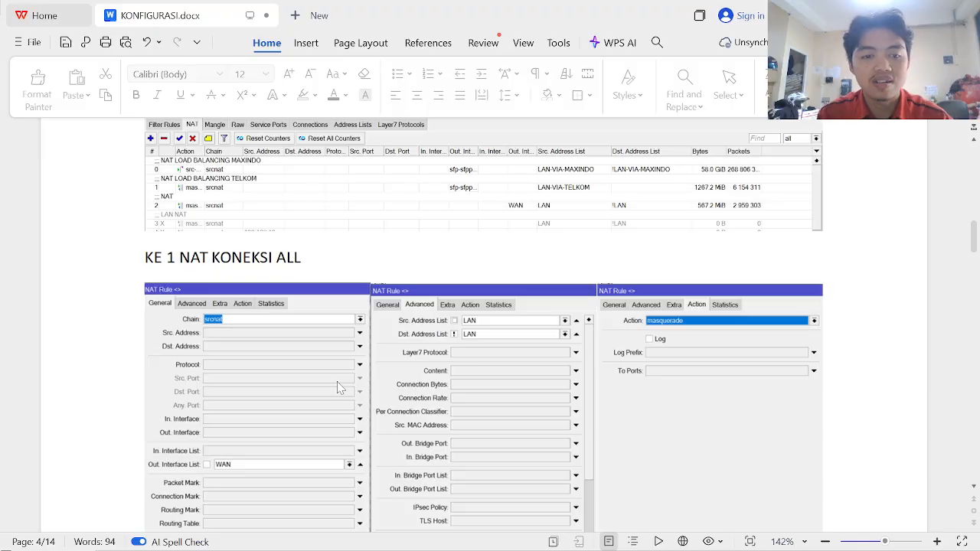
scroll(288, 387, "down", 2)
scroll(288, 387, "down", 1)
scroll(288, 387, "up", 3)
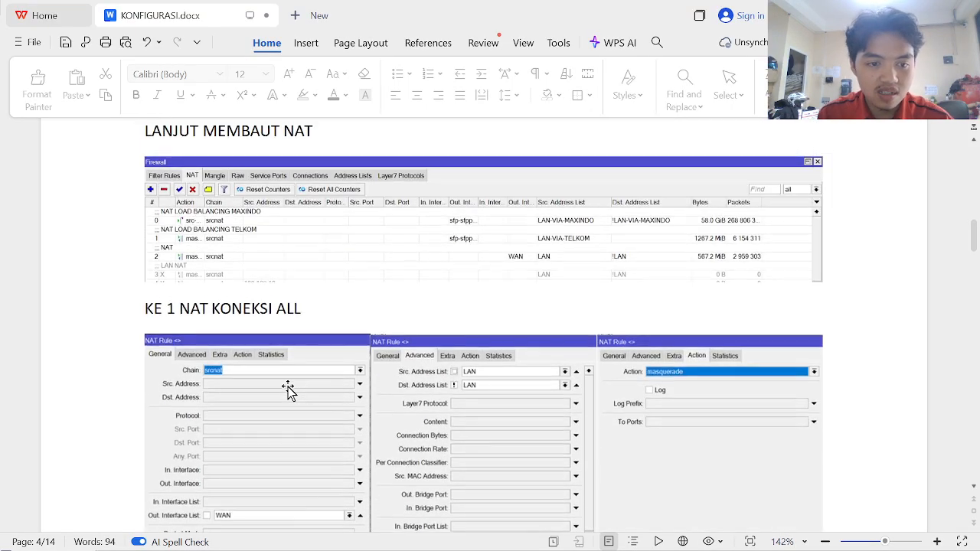
scroll(288, 387, "down", 3)
scroll(288, 387, "down", 1)
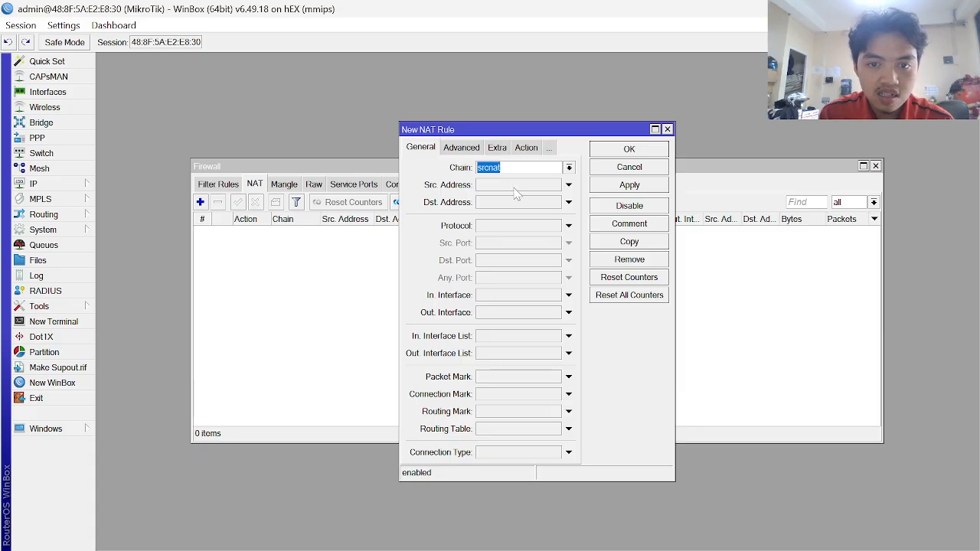
- Check the reference rule in the guide and set the NAT rule's Out. Interface List to WAN
key("alt+Tab")
key("alt+Tab")
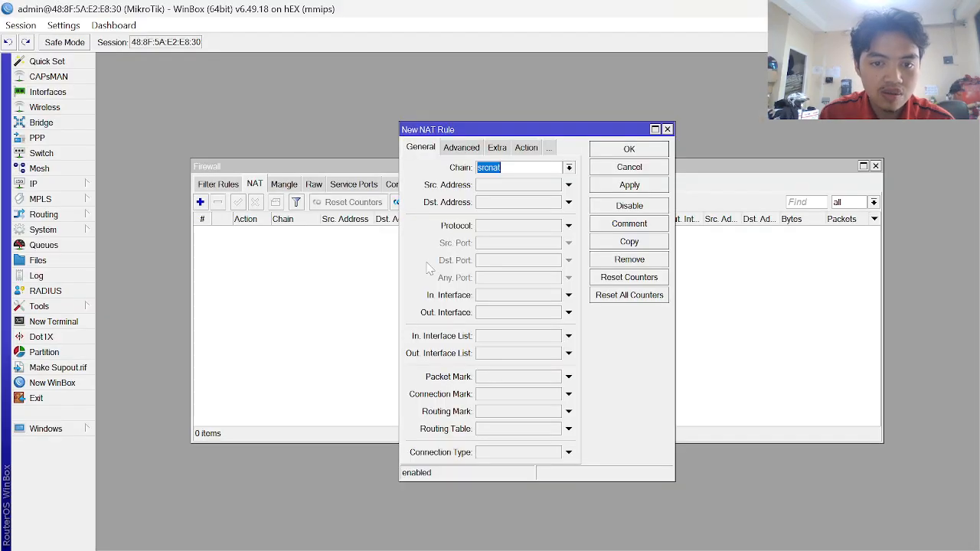
key("alt+Tab")
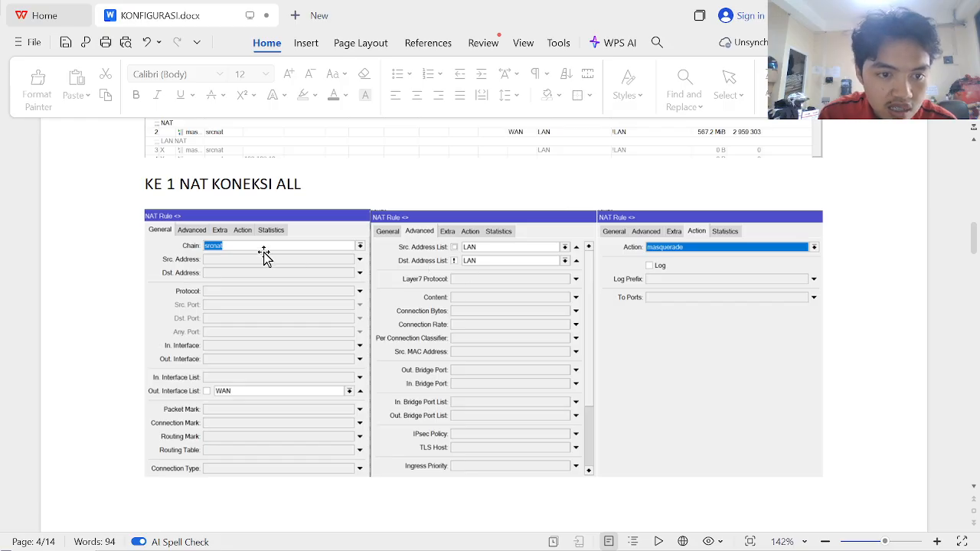
key("alt+Tab")
left_click(536, 353)
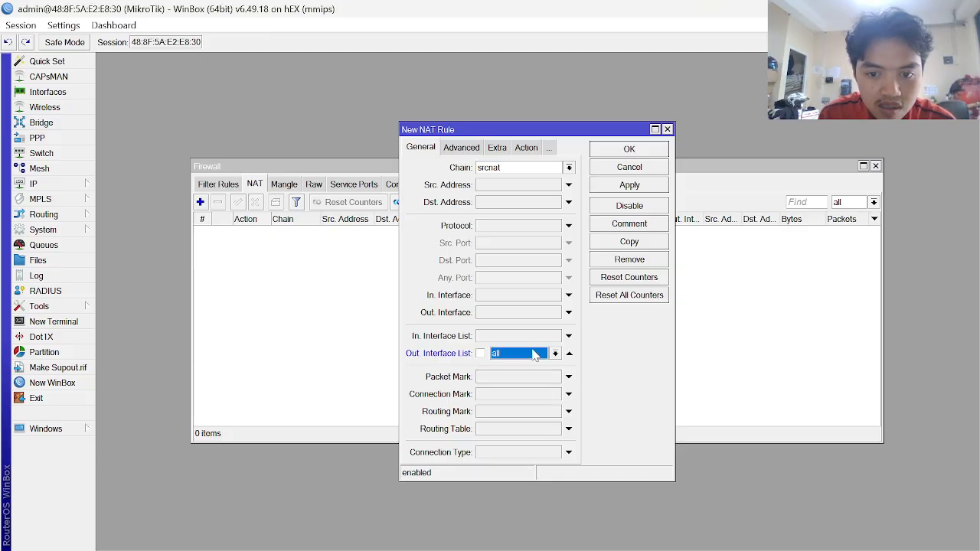
left_click(555, 354)
left_click(543, 366)
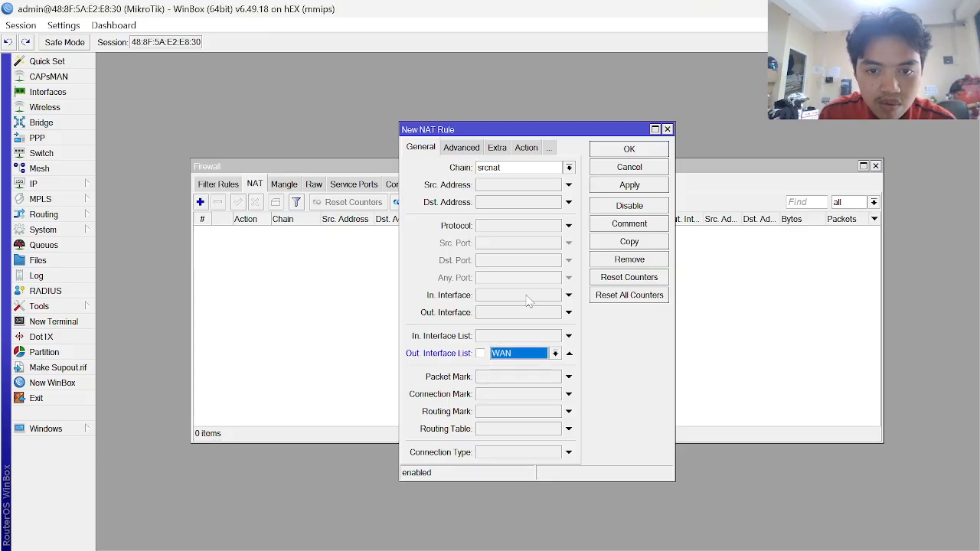
- On the Advanced tab, set Src. Address List LAN and Dst. Address List !LAN
key("alt+Tab")
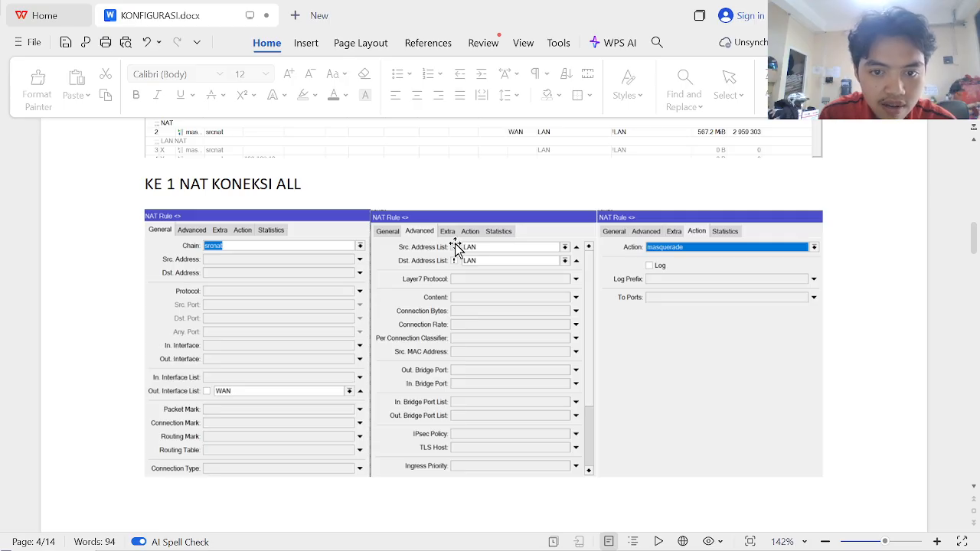
key("alt+Tab")
left_click(462, 150)
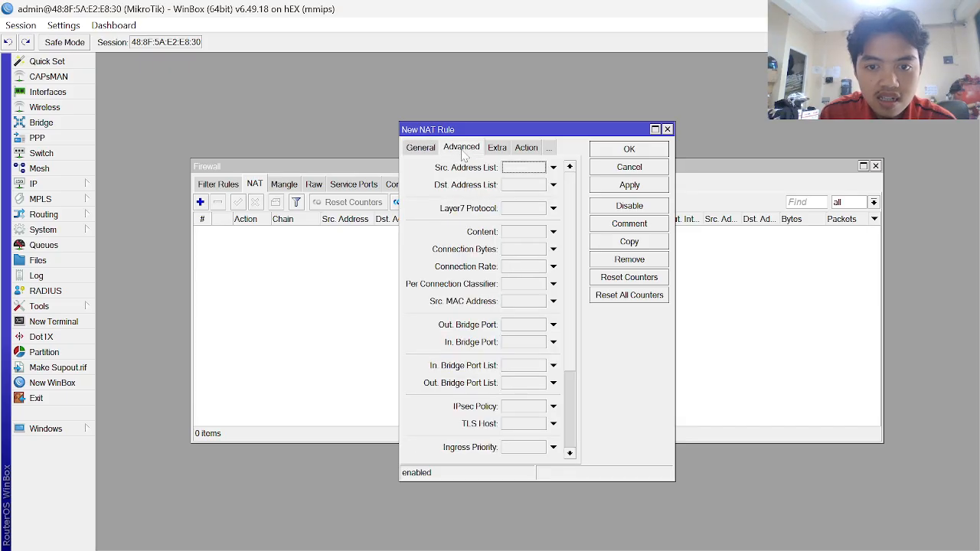
left_click(528, 168)
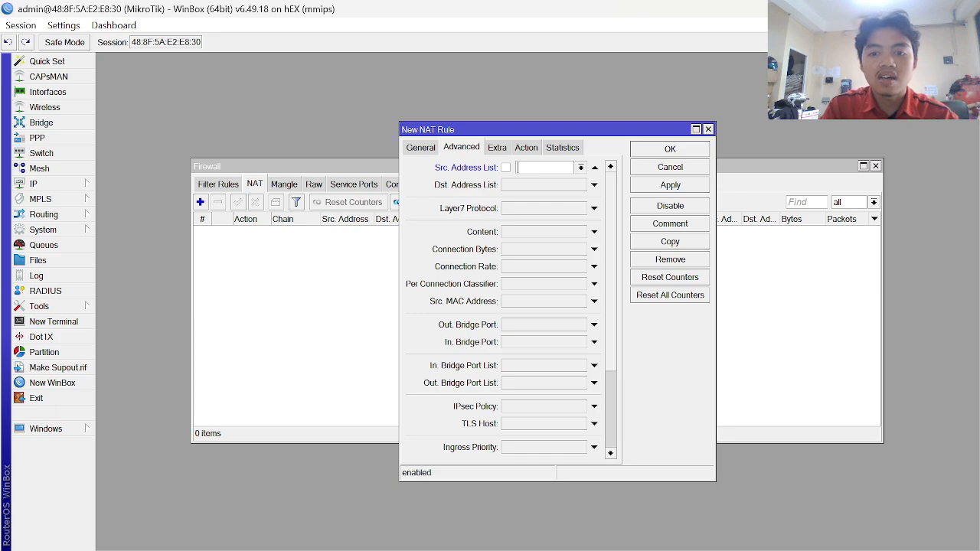
left_click(581, 167)
left_click(548, 218)
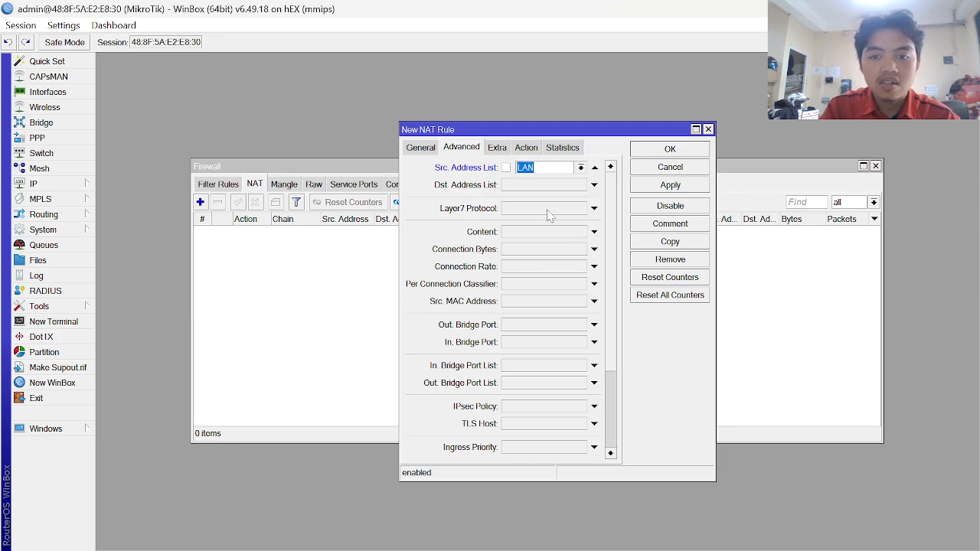
left_click(578, 186)
left_click(581, 185)
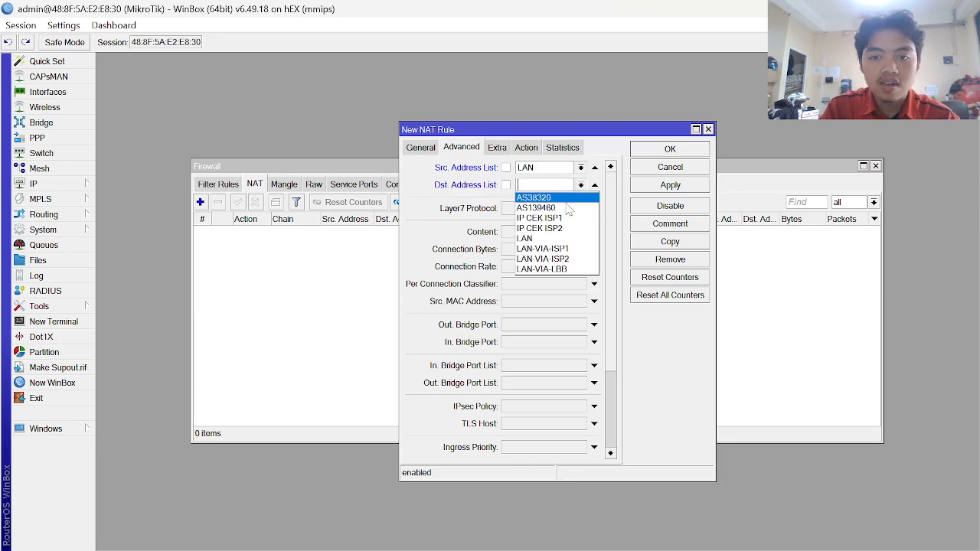
left_click(548, 239)
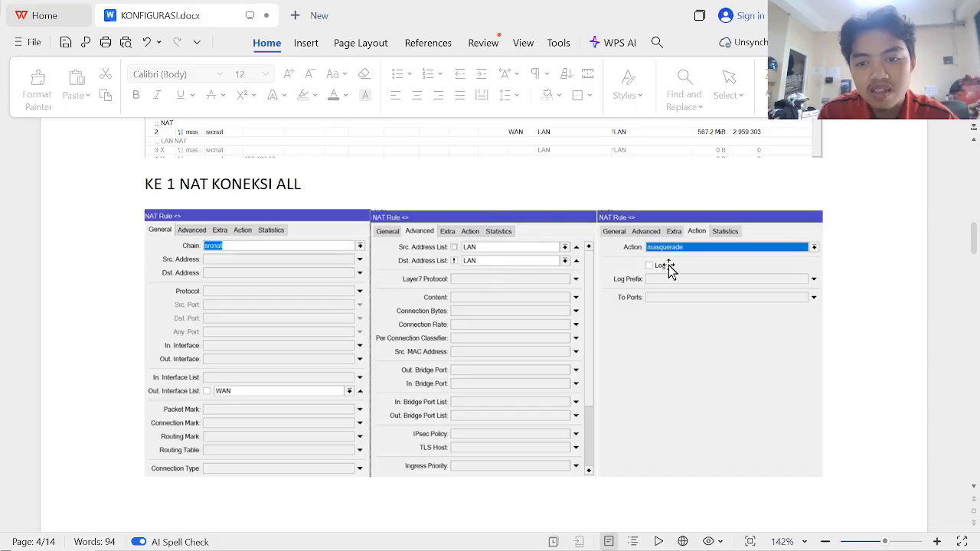
- Set the rule's action to masquerade, then apply and save it
scroll(690, 255, "down", 1)
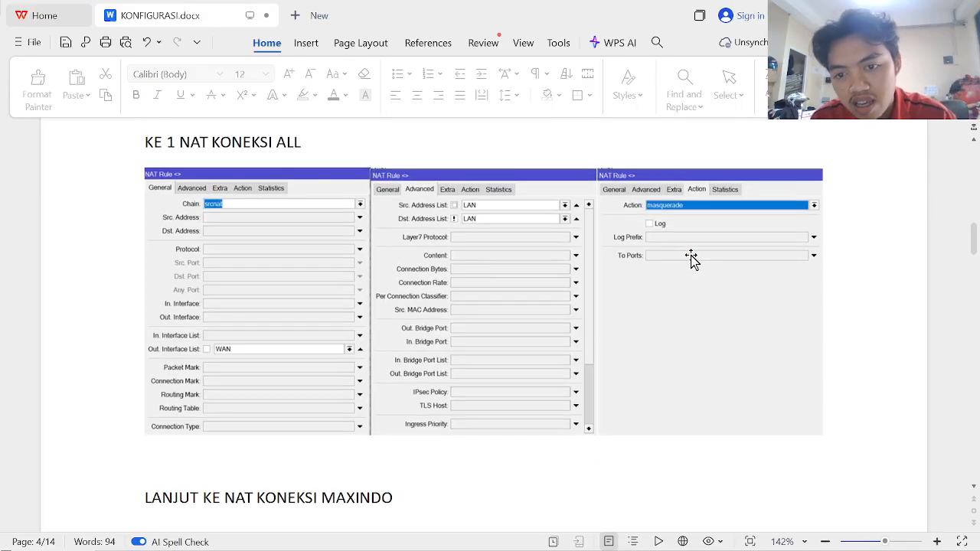
scroll(690, 255, "down", 1)
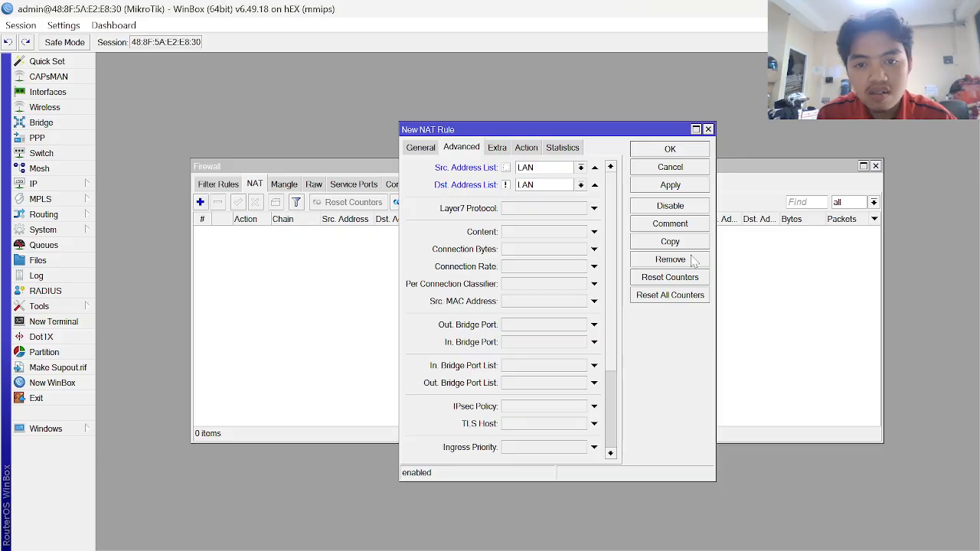
left_click(528, 149)
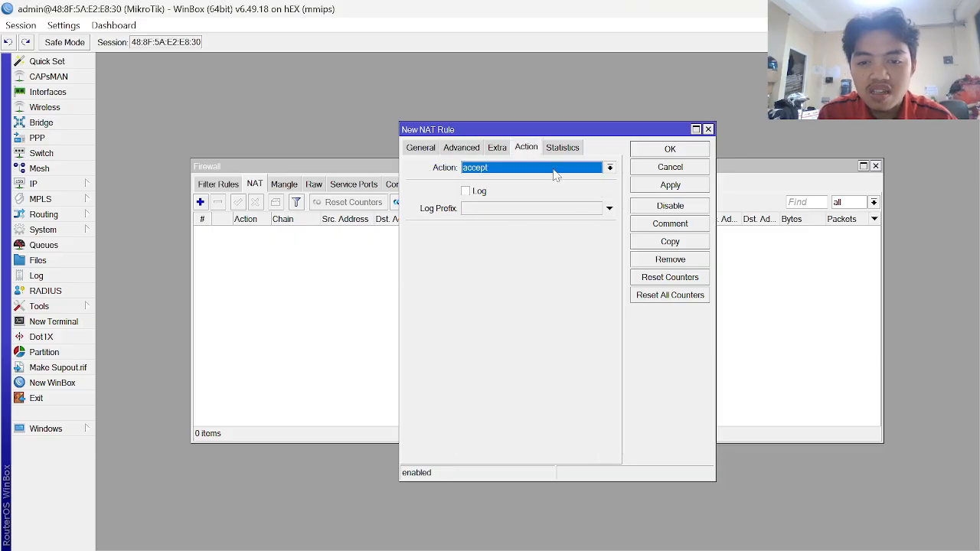
left_click(557, 169)
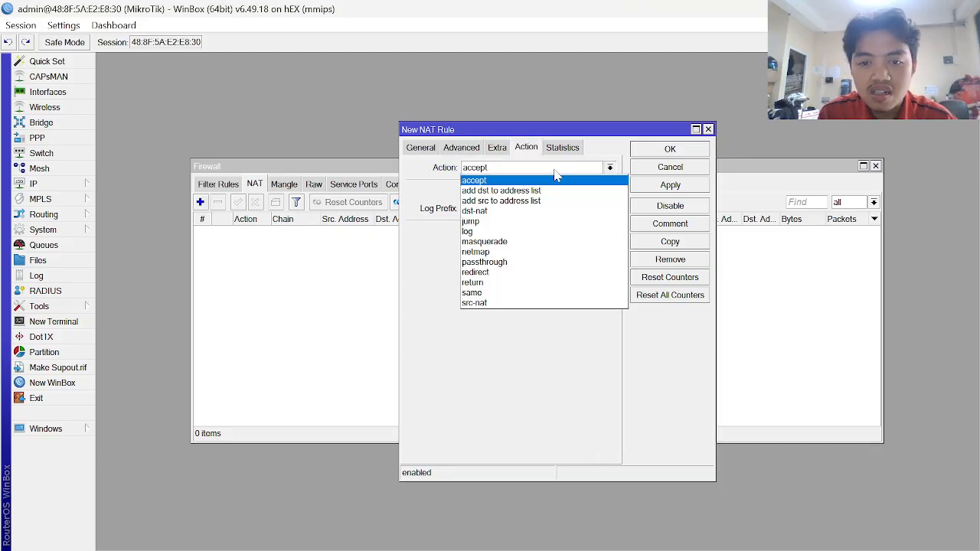
left_click(517, 243)
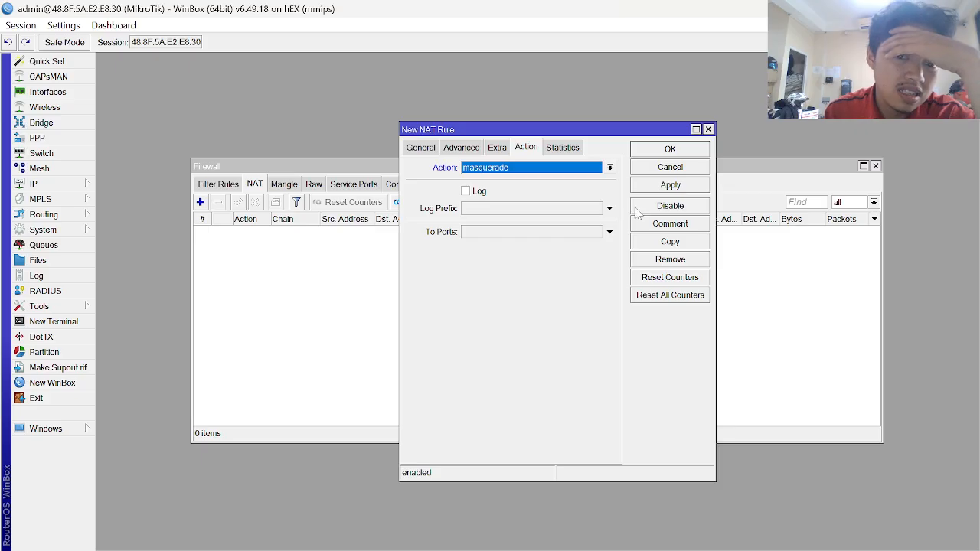
left_click(681, 186)
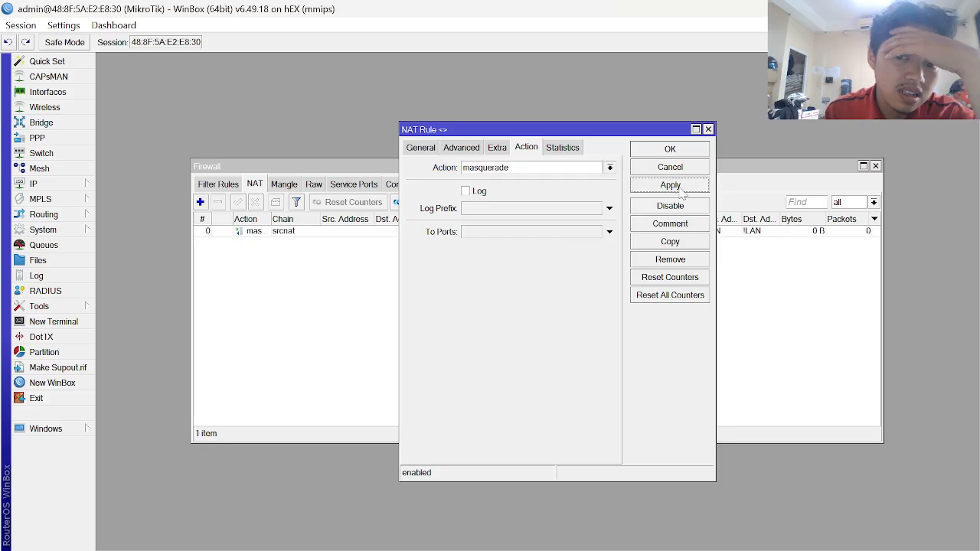
left_click(669, 150)
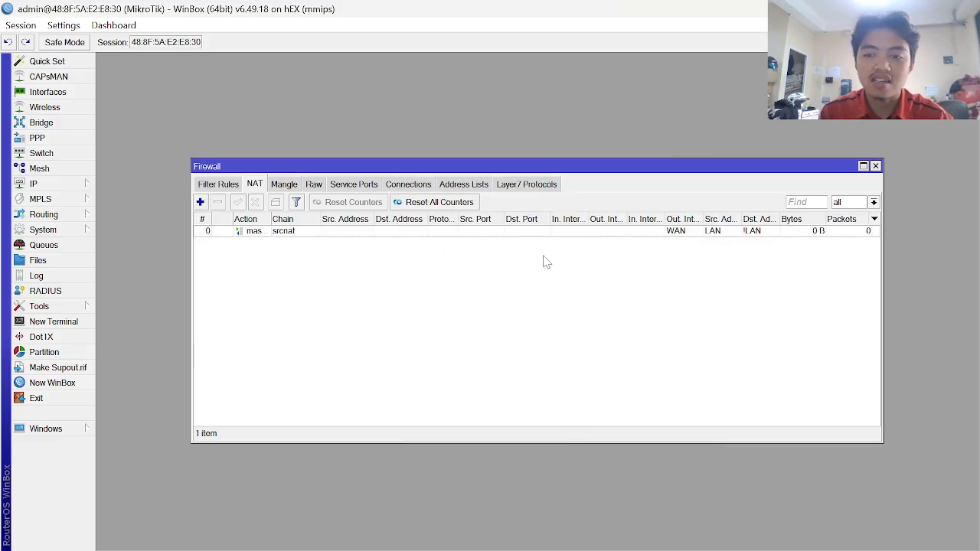
key("alt+Tab")
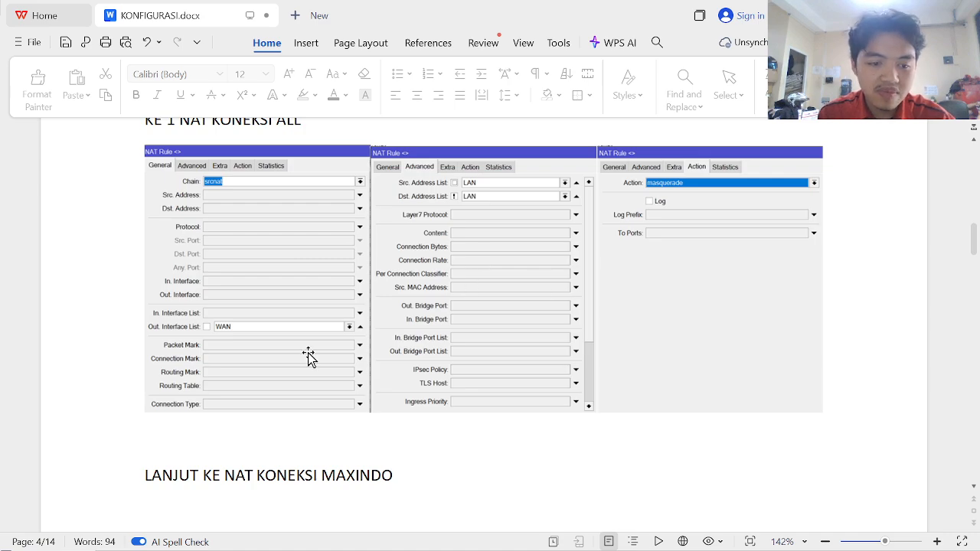
- Scroll the guide down to the LANJUT KE NAT KONEKSI MAXINDO screenshots
scroll(309, 356, "down", 3)
scroll(309, 356, "down", 10)
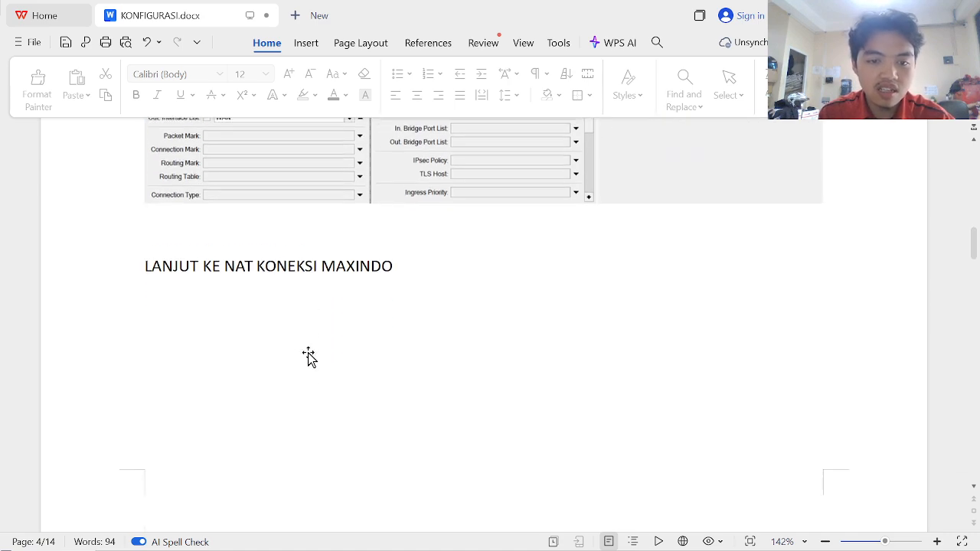
scroll(309, 356, "down", 3)
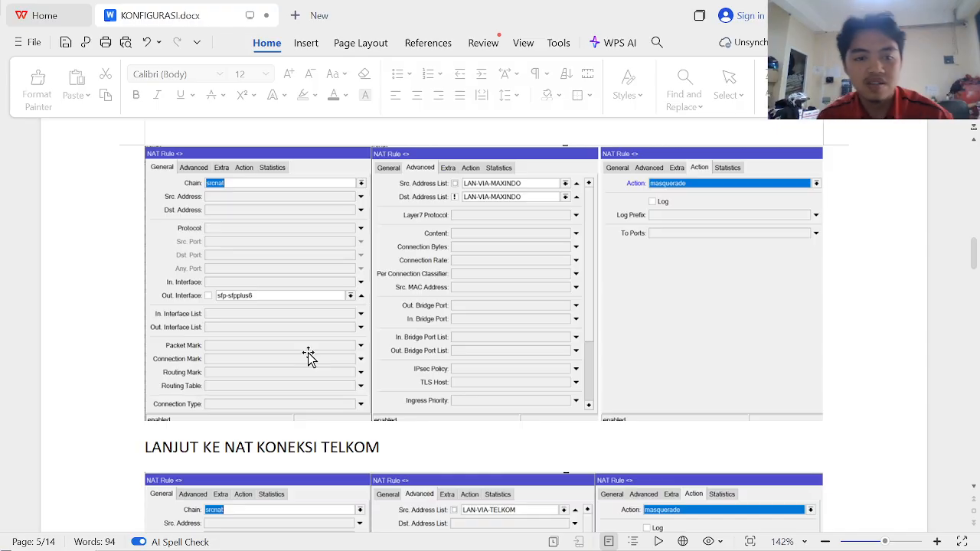
scroll(247, 319, "up", 1)
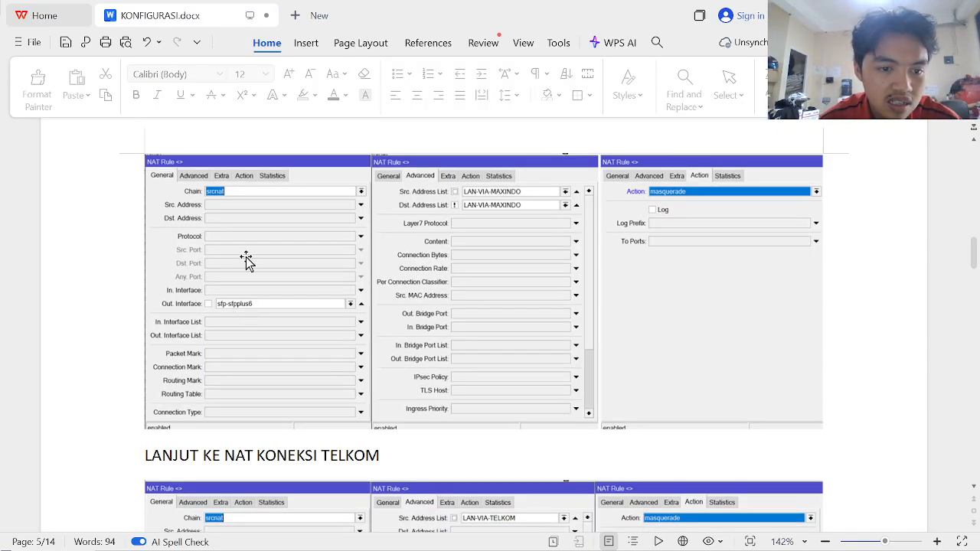
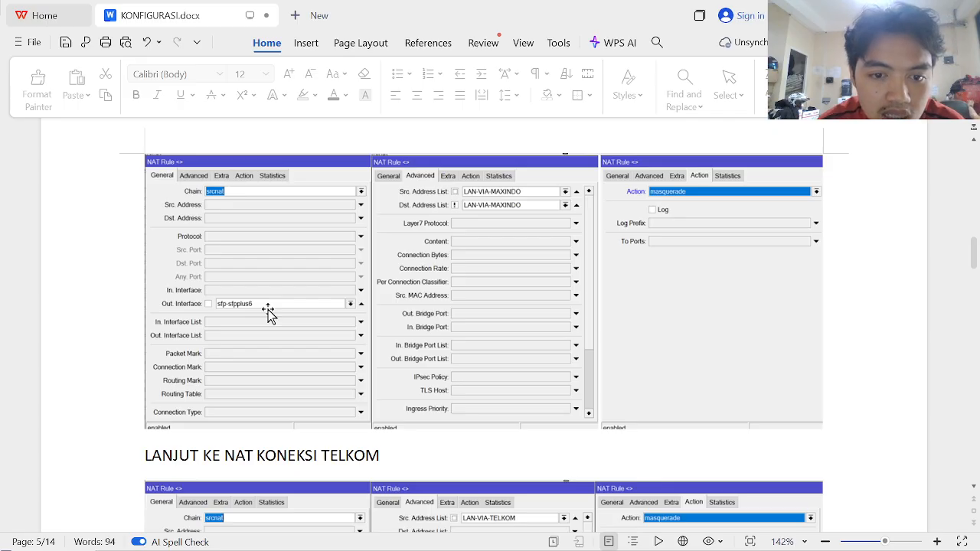
- Page KONFIGURASI.docx up to page 1 and back to the page 5 NAT screenshots, then return to WinBox
scroll(268, 313, "up", 20)
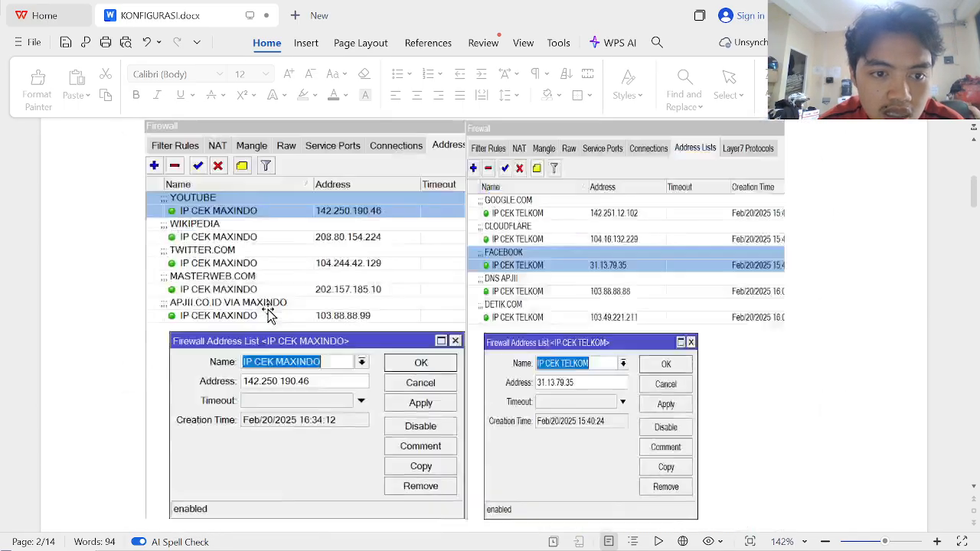
scroll(268, 314, "up", 5)
scroll(268, 313, "down", 1)
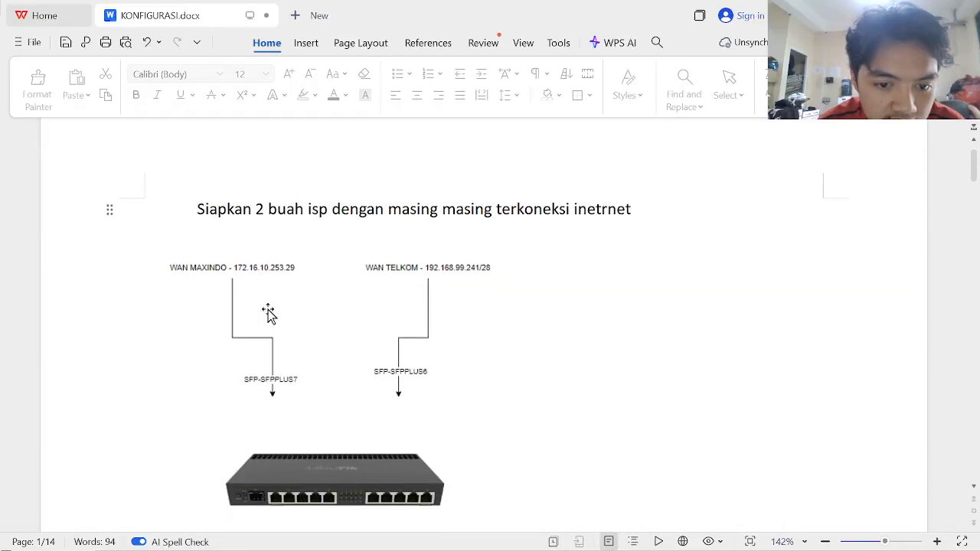
scroll(268, 313, "down", 1)
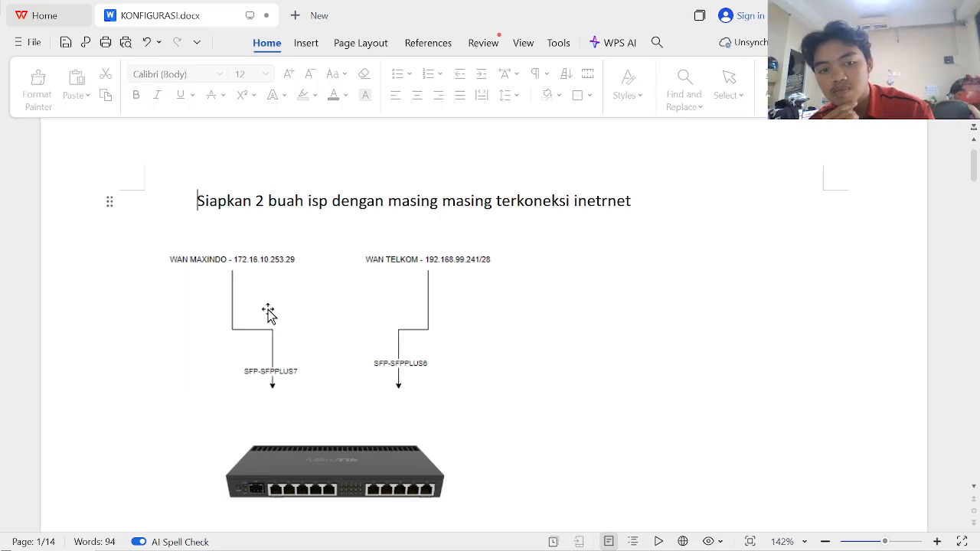
scroll(268, 313, "down", 15)
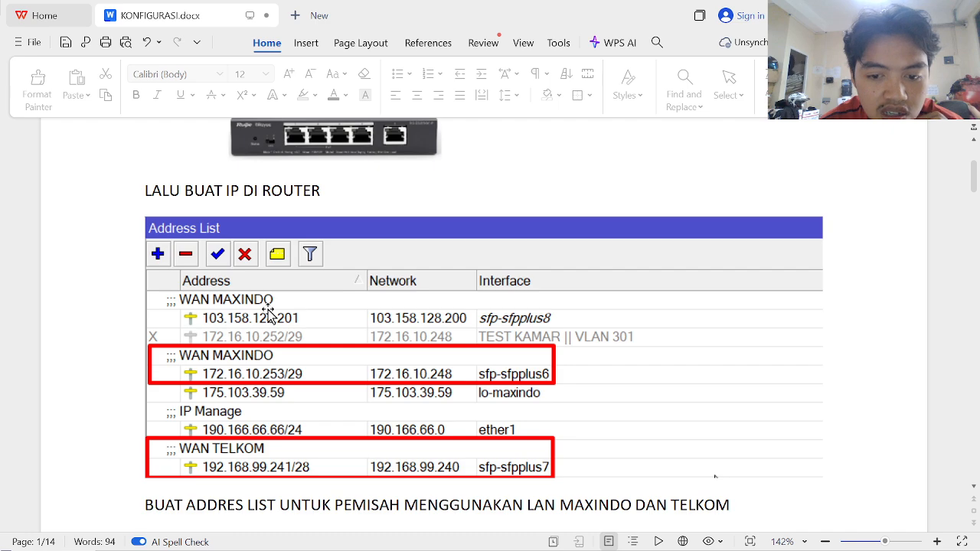
scroll(268, 313, "up", 5)
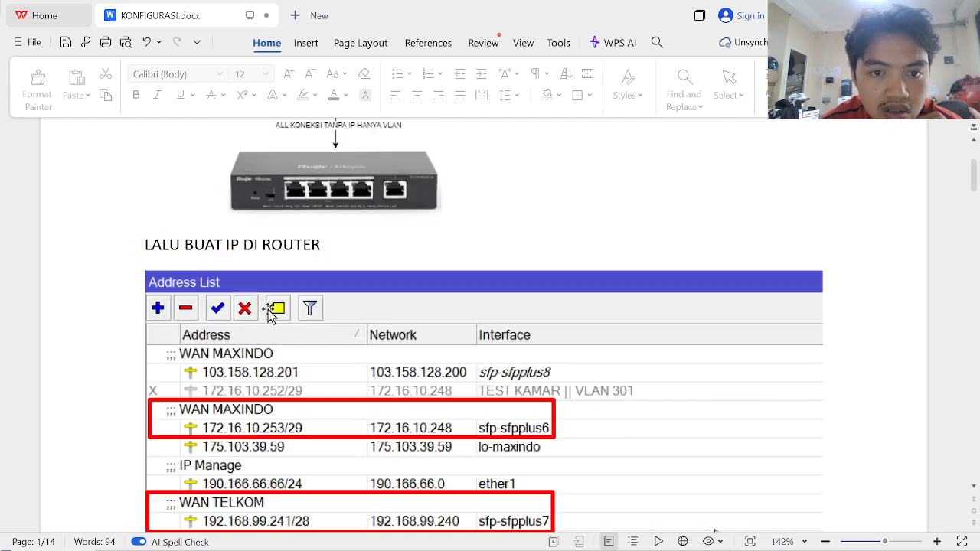
scroll(268, 314, "up", 6)
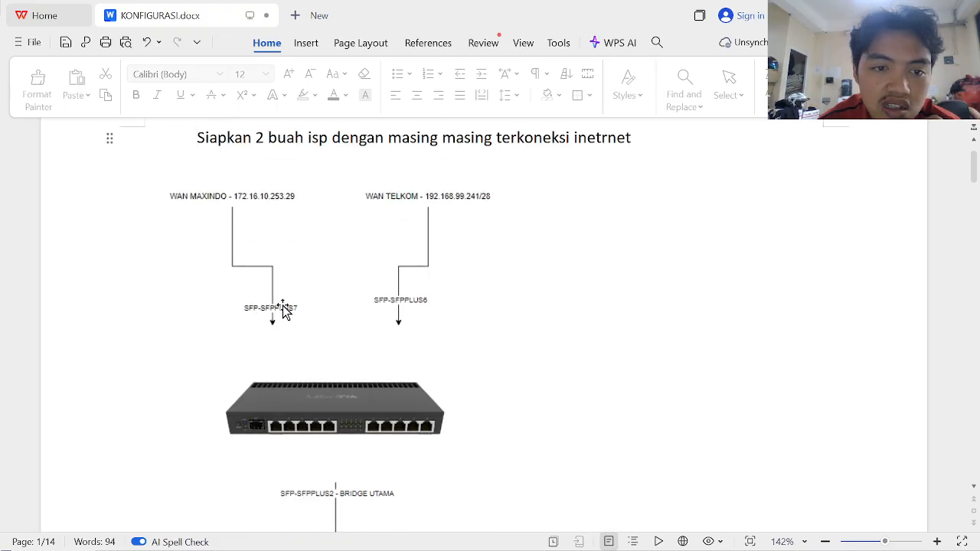
scroll(415, 300, "down", 3)
scroll(416, 299, "down", 3)
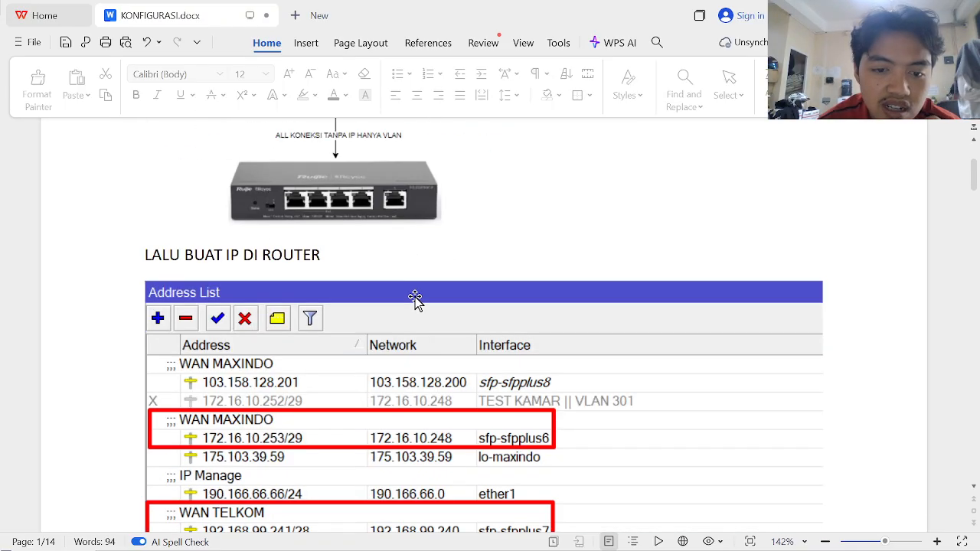
scroll(416, 300, "down", 1)
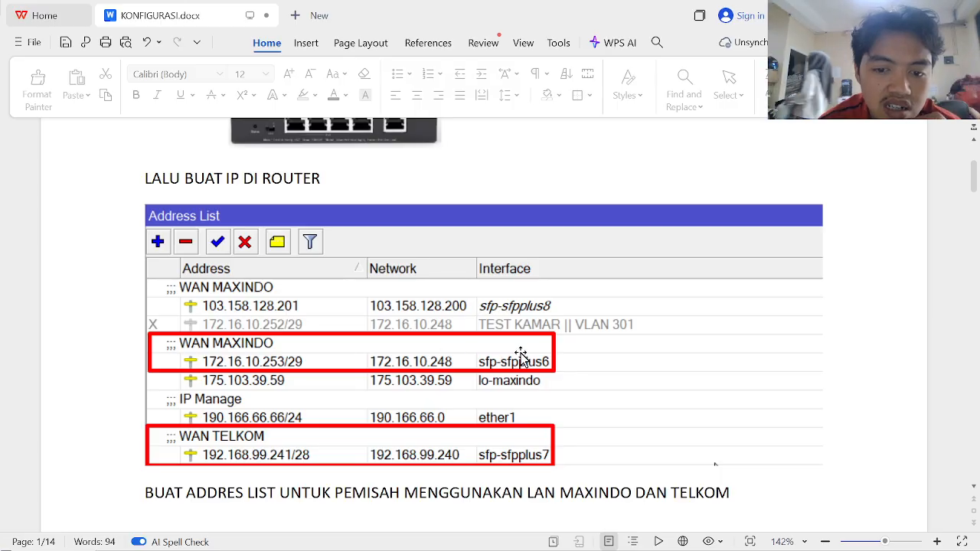
scroll(521, 356, "down", 1)
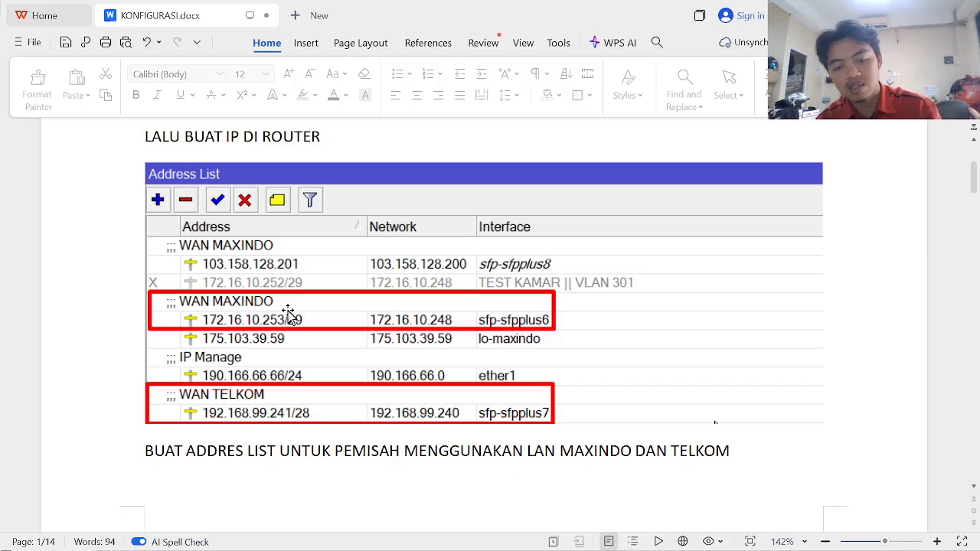
scroll(288, 311, "down", 8)
scroll(288, 310, "down", 15)
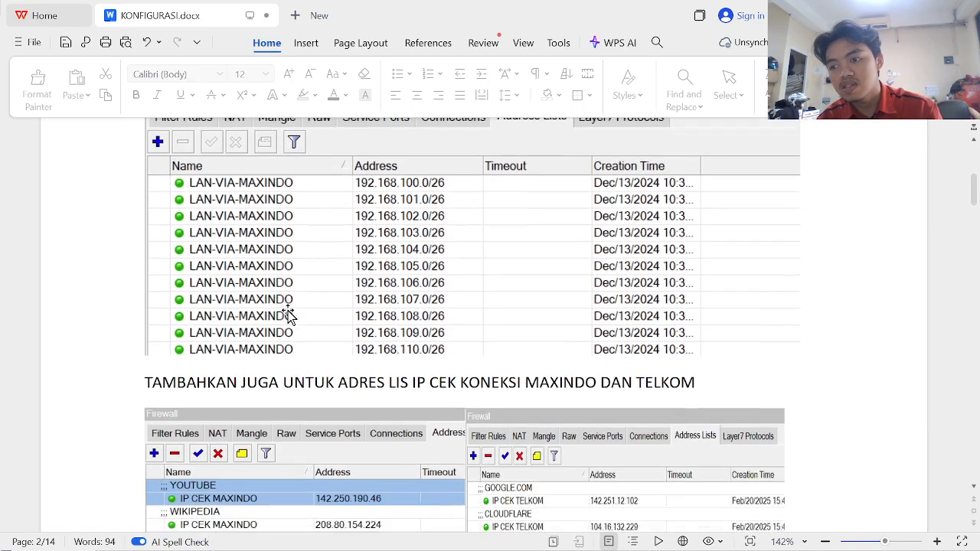
scroll(288, 310, "down", 20)
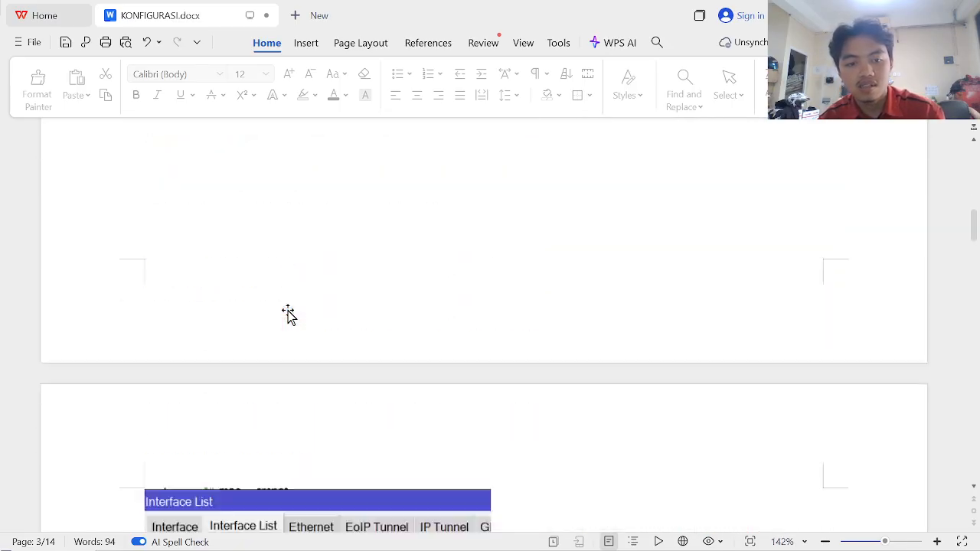
scroll(288, 310, "down", 10)
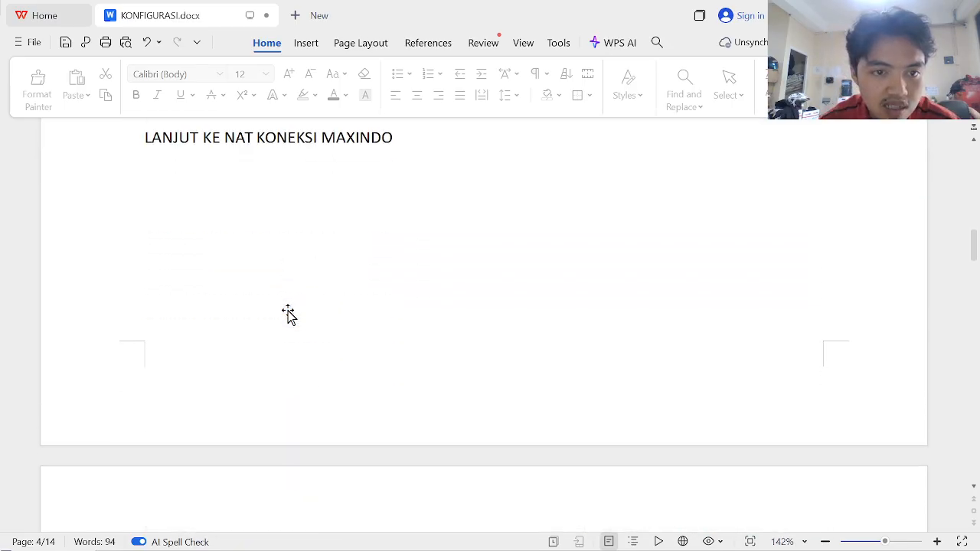
scroll(288, 311, "down", 2)
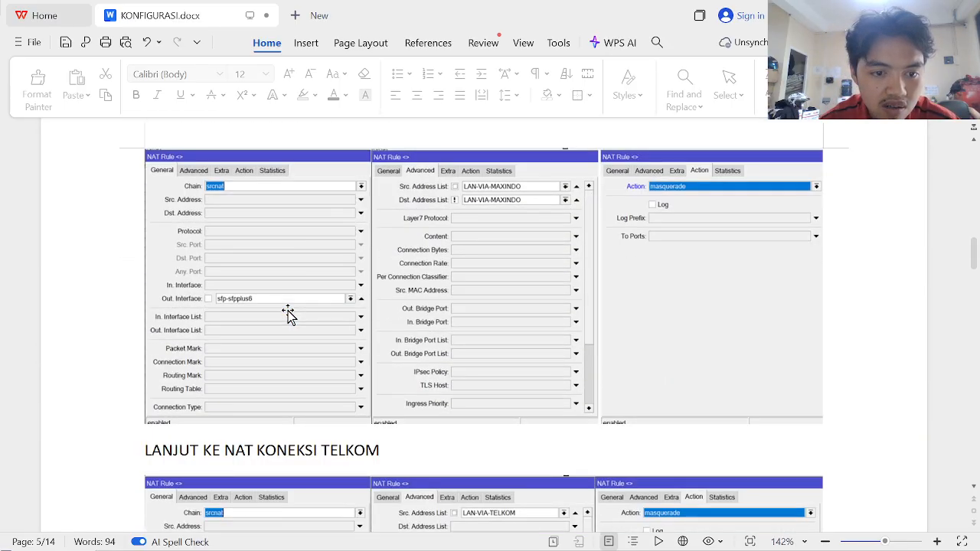
key("alt+Tab")
- Add a new NAT rule with Out. Interface ether2
left_click(201, 202)
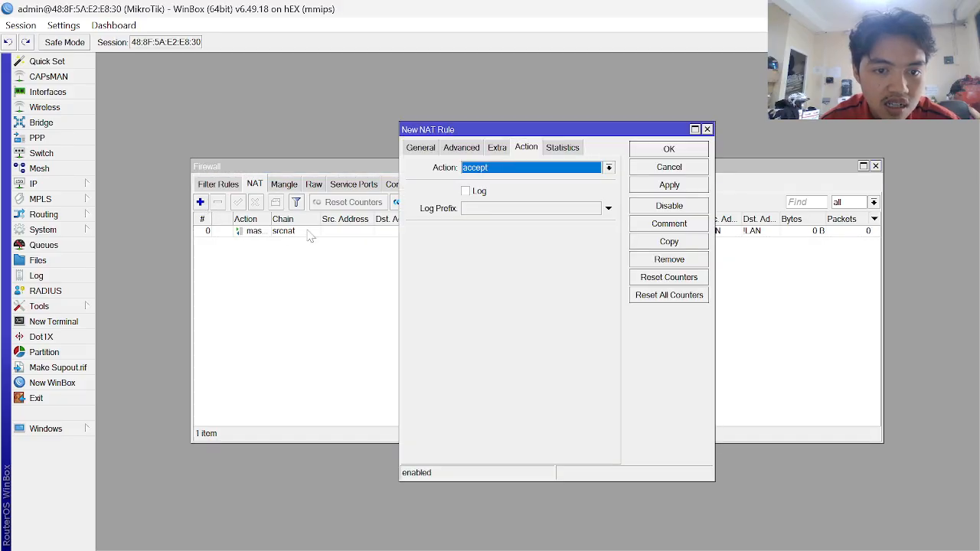
left_click(418, 151)
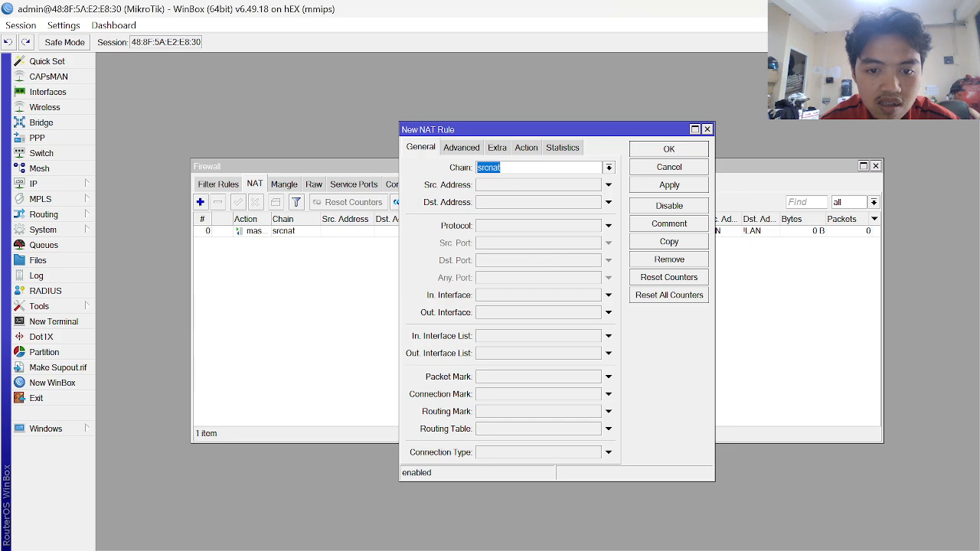
left_click(598, 315)
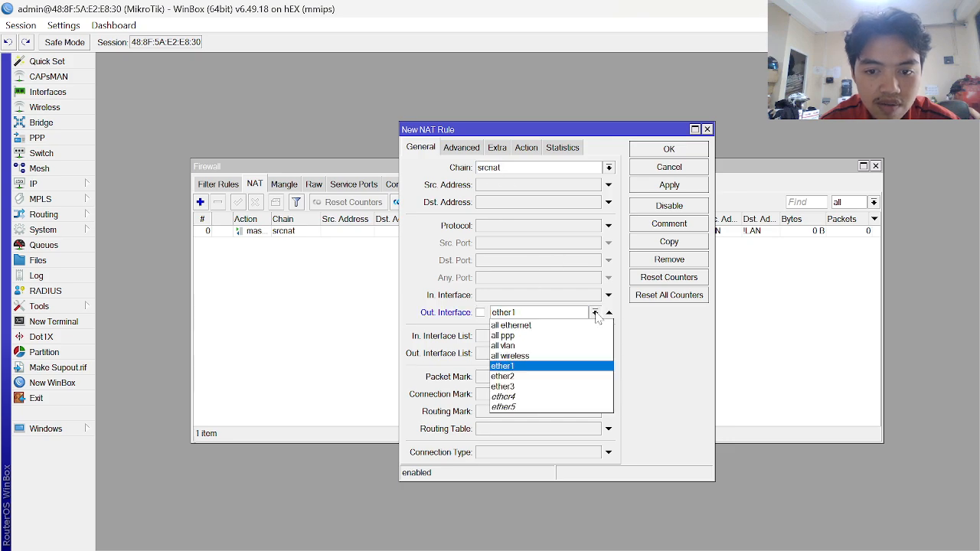
left_click(514, 377)
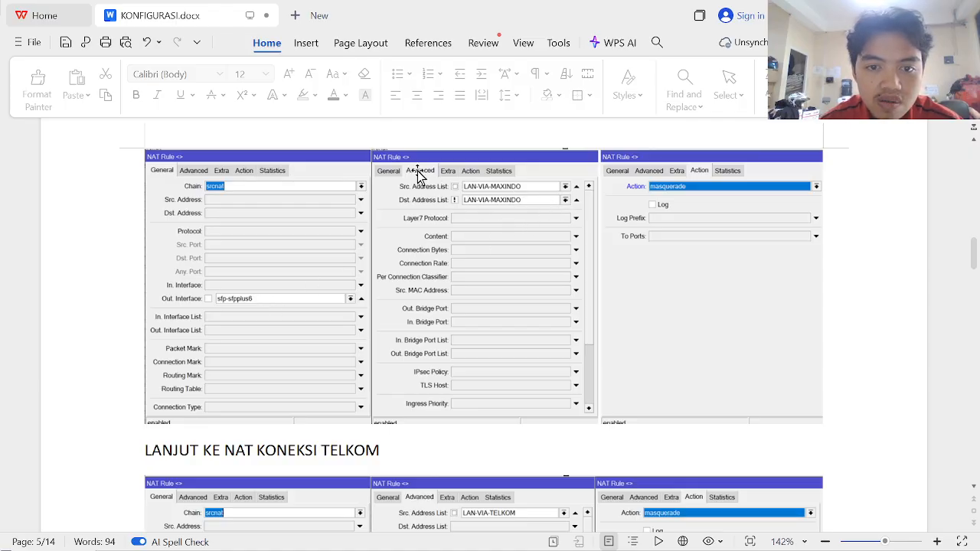
key("alt+Tab")
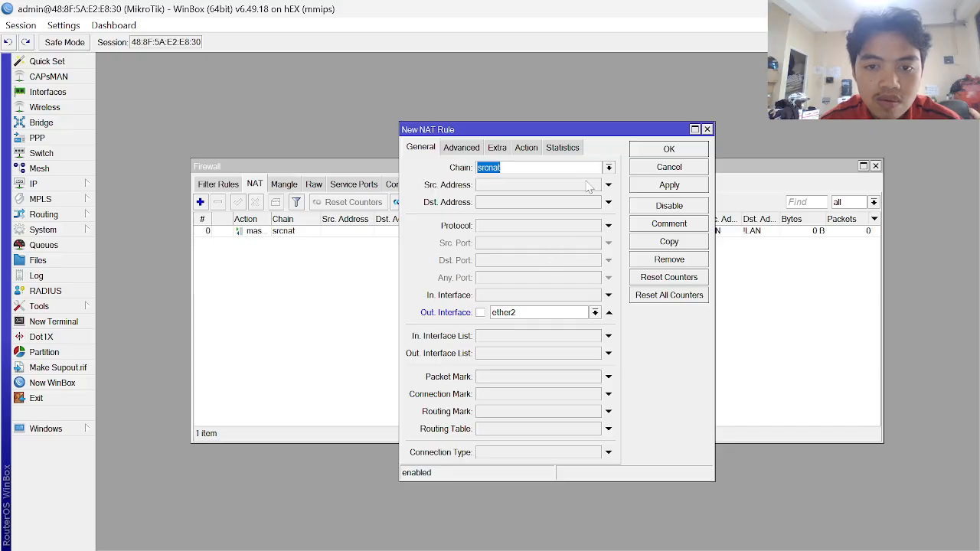
- On the Advanced tab, set Src. Address List LAN-VIA-ISP1 and Dst. Address List !LAN-VIA-ISP1
left_click(461, 148)
left_click(594, 169)
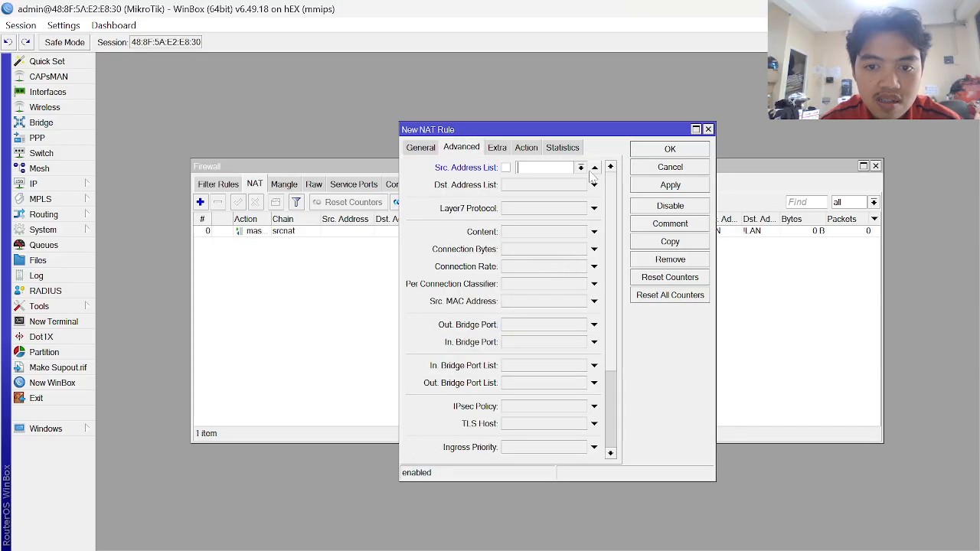
left_click(580, 167)
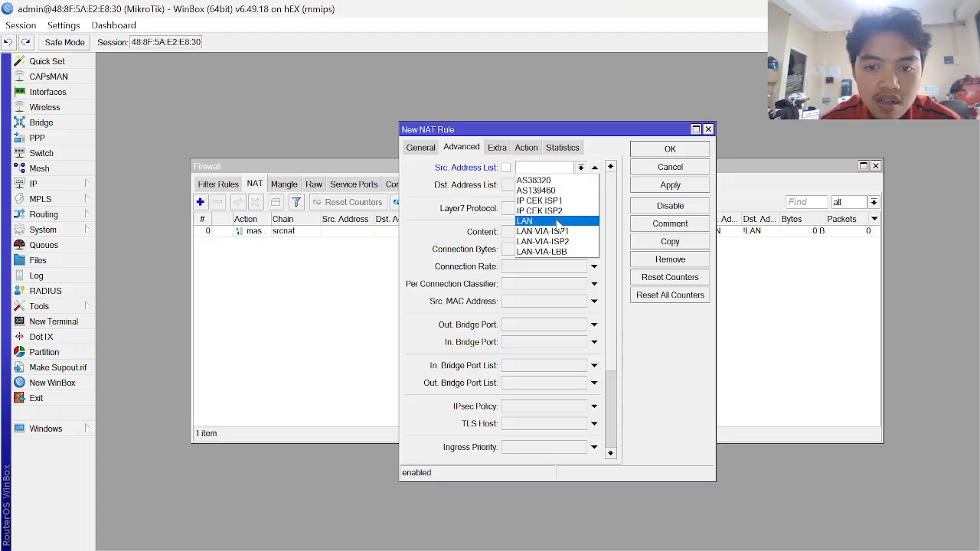
left_click(558, 231)
left_click(594, 185)
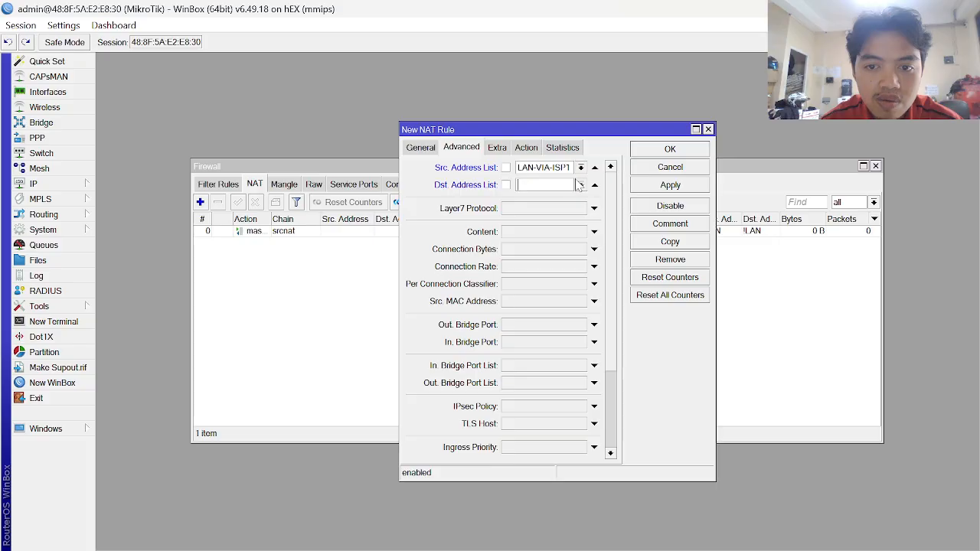
left_click(580, 185)
left_click(569, 250)
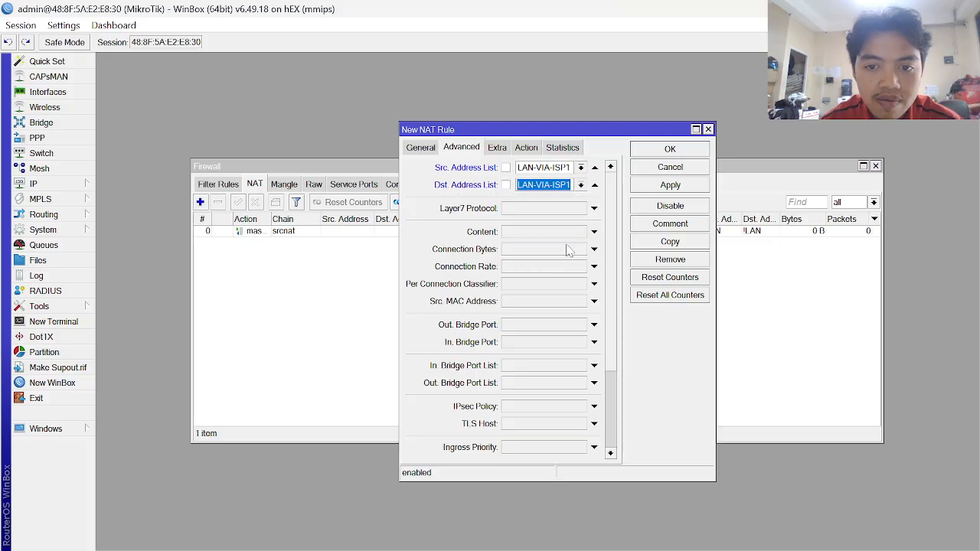
left_click(505, 184)
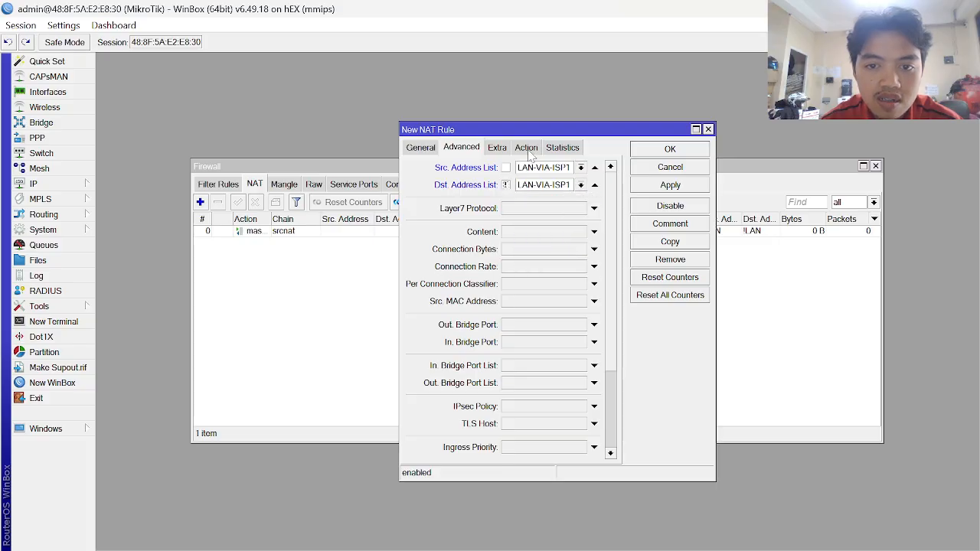
- Set the rule's action to masquerade and apply it
left_click(526, 148)
key("alt+Tab")
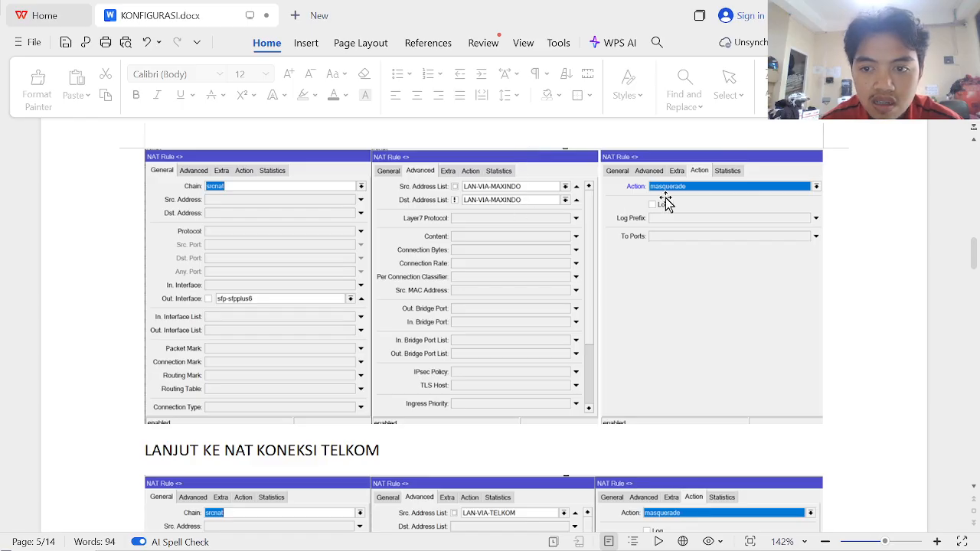
key("alt+Tab")
left_click(570, 168)
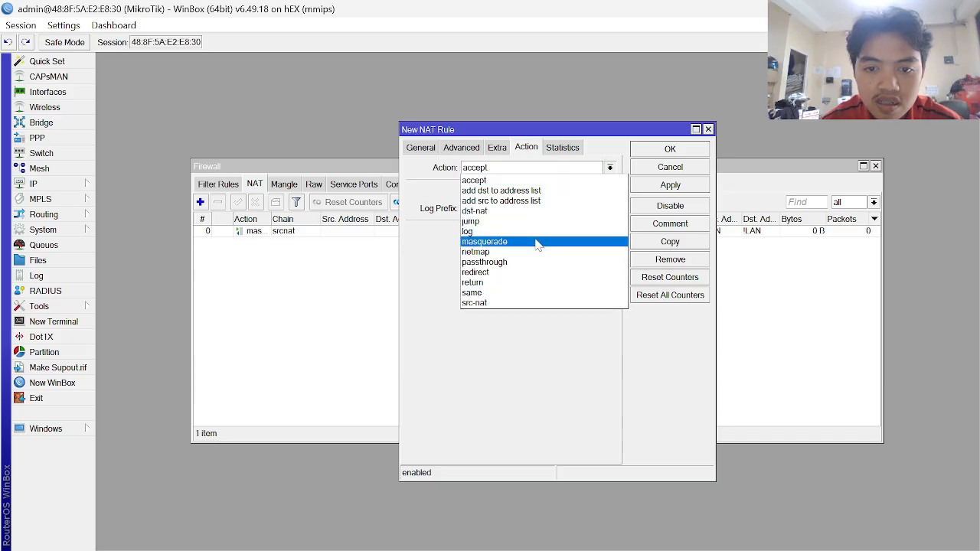
left_click(537, 244)
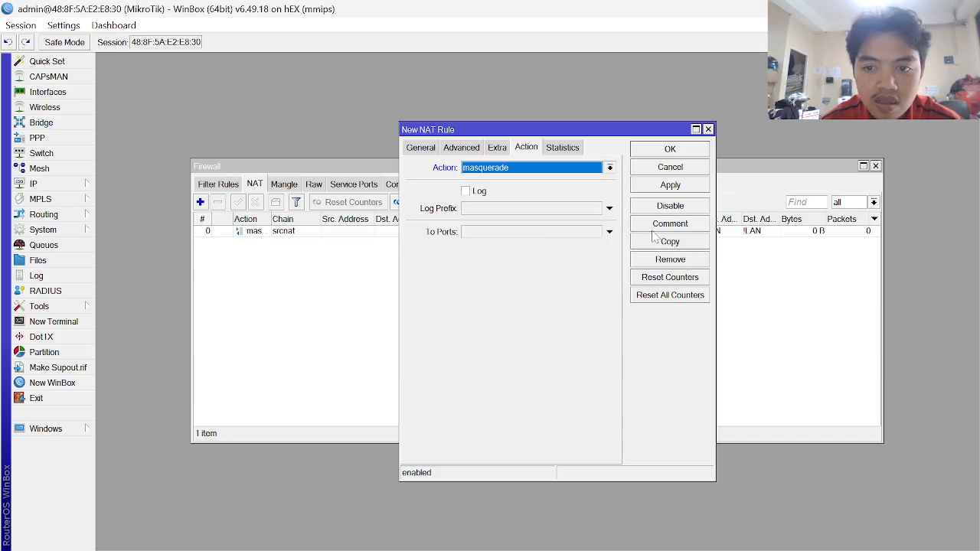
left_click(676, 187)
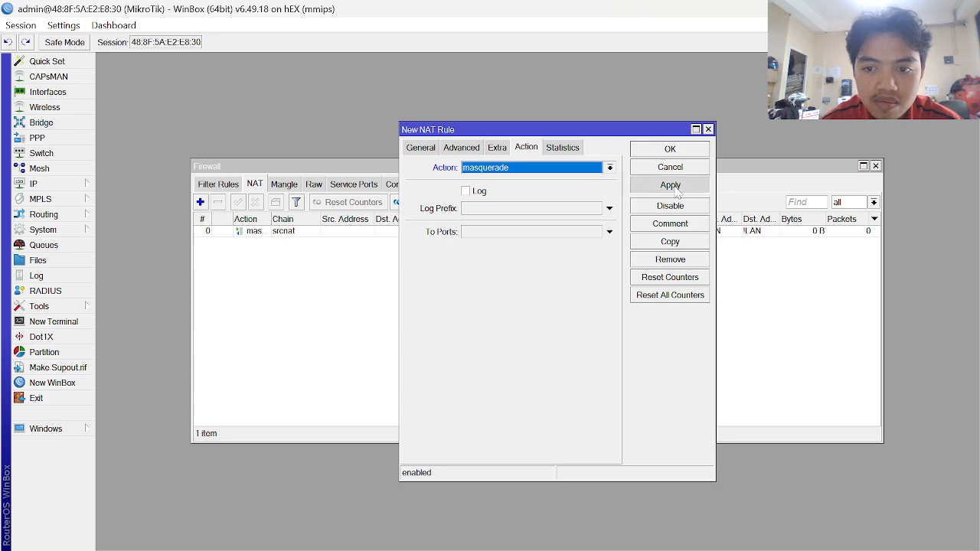
- Copy the rule and clear its Dst. Address List, checking the guide's Telkom NAT screenshots
left_click(685, 243)
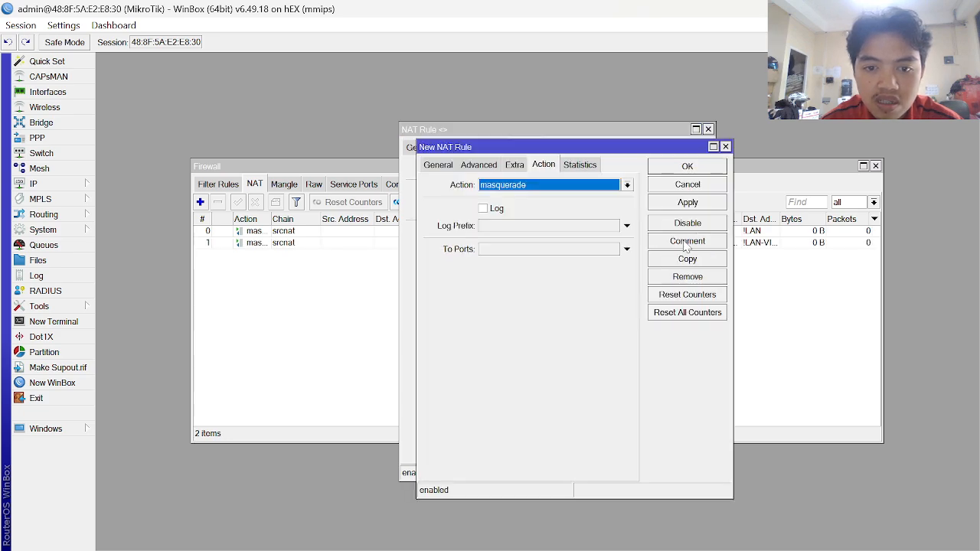
left_click(481, 166)
key("alt+Tab")
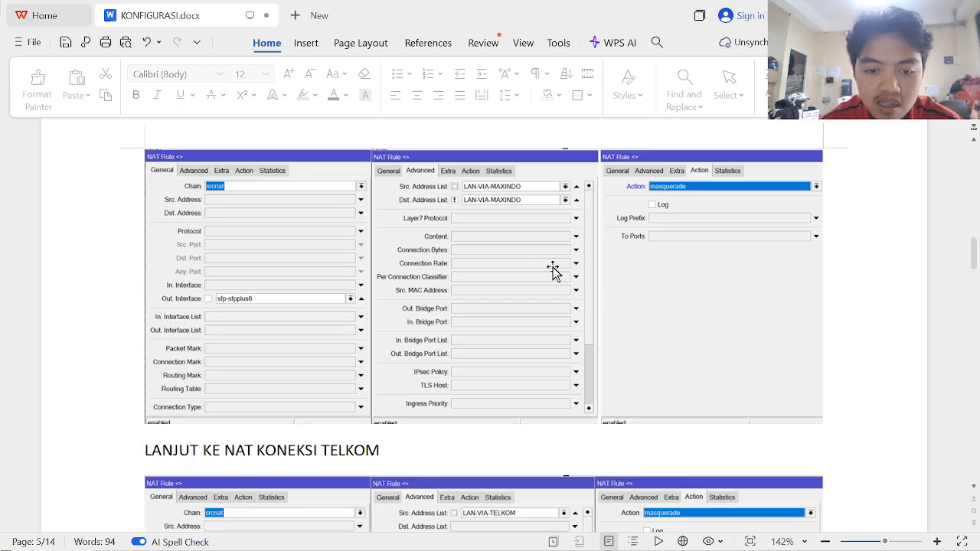
scroll(551, 271, "down", 5)
scroll(553, 269, "down", 1)
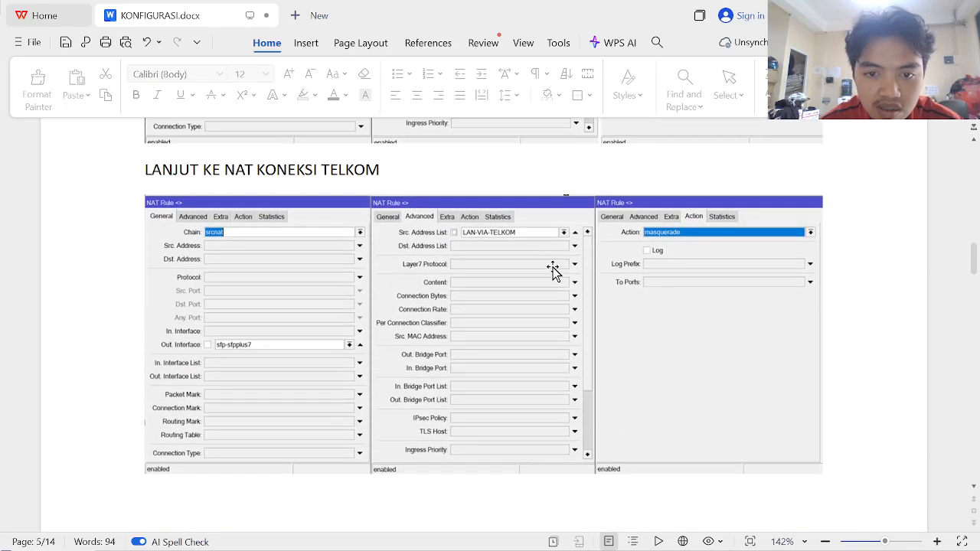
key("alt+Tab")
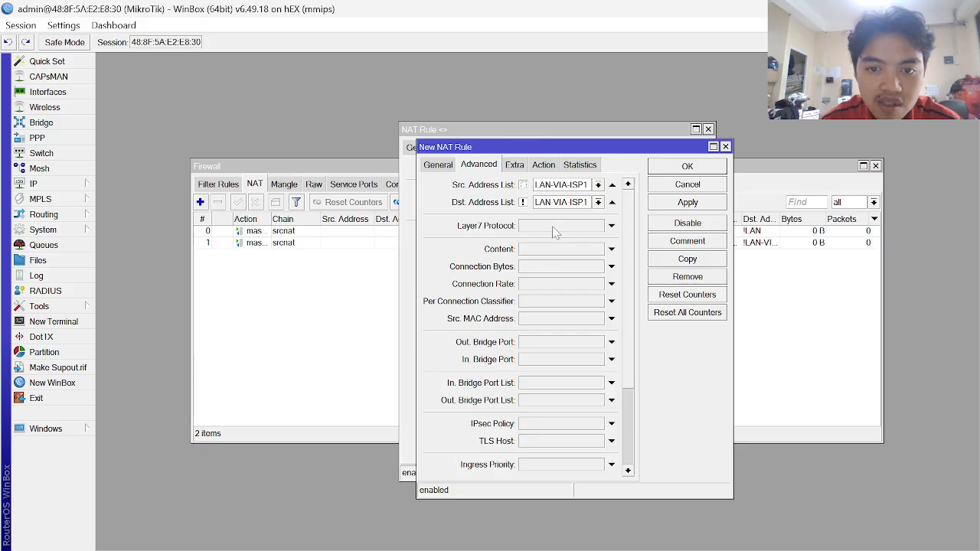
left_click(612, 203)
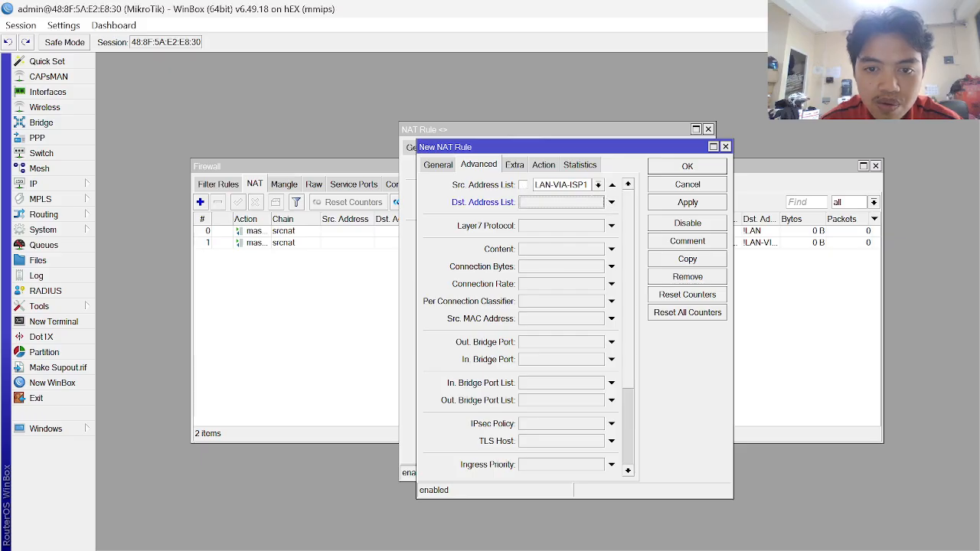
- Set the copy's Out. Interface to ether1, apply it, and close both NAT rule windows
left_click(440, 165)
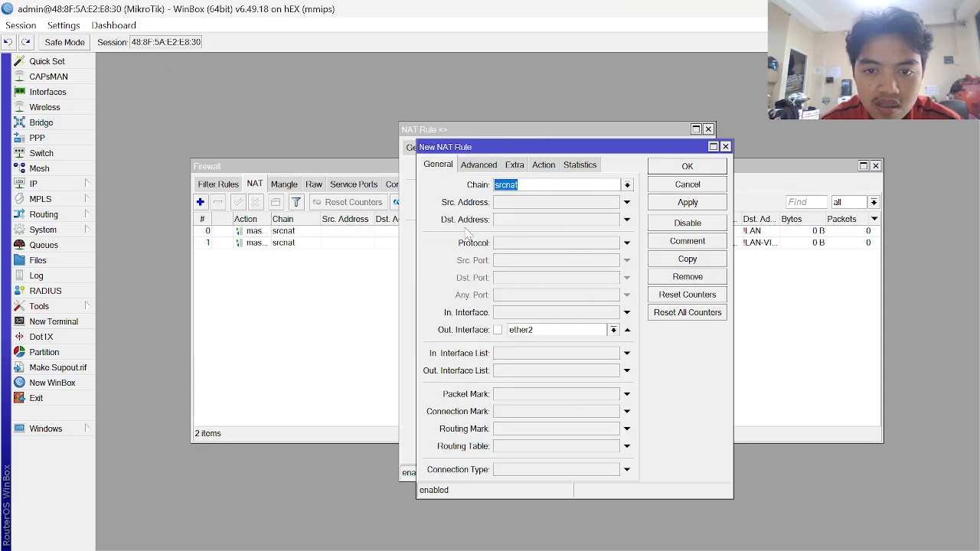
key("alt+Tab")
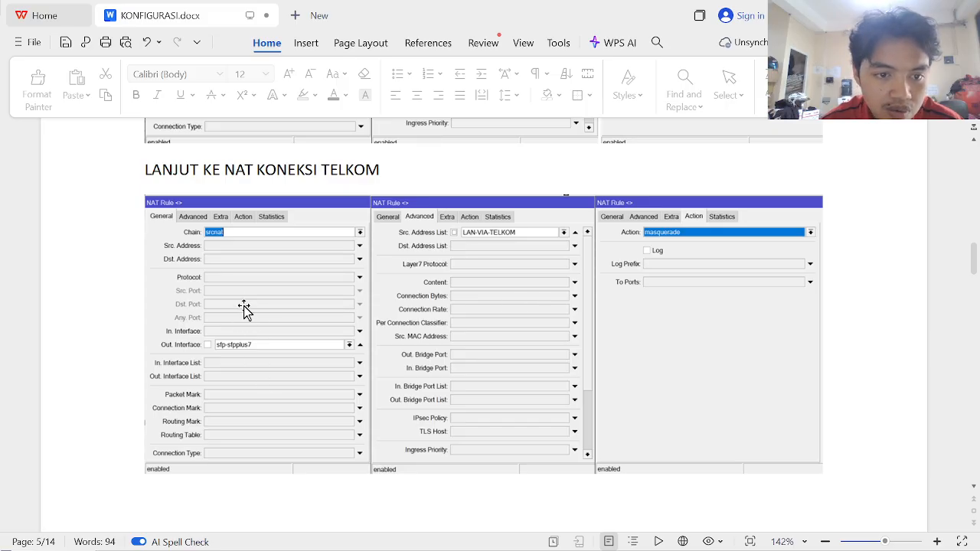
scroll(422, 283, "down", 1)
key("alt+Tab")
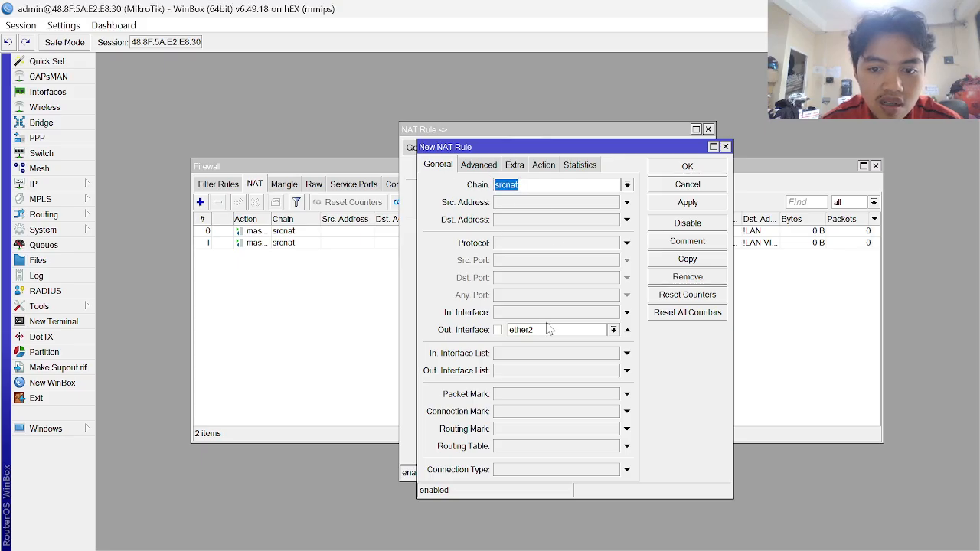
left_click(613, 330)
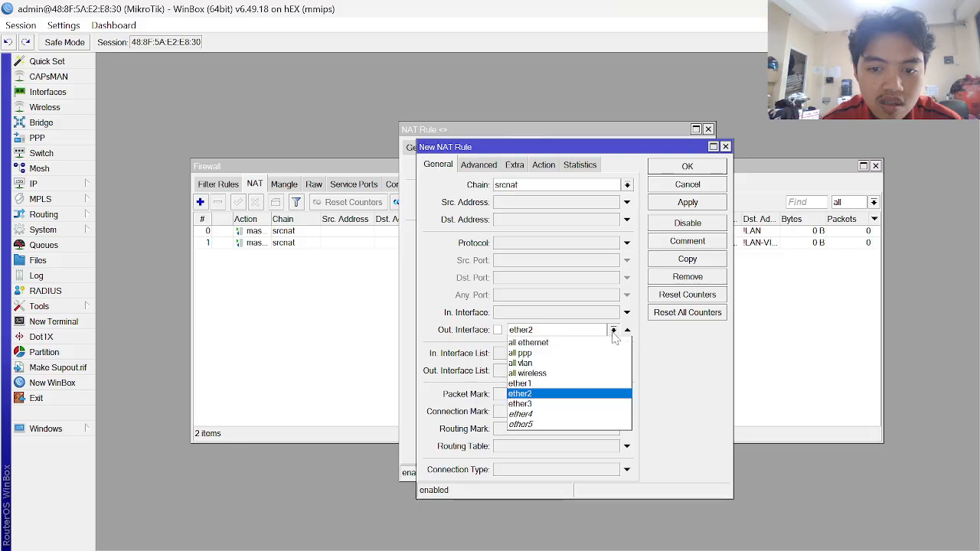
left_click(554, 385)
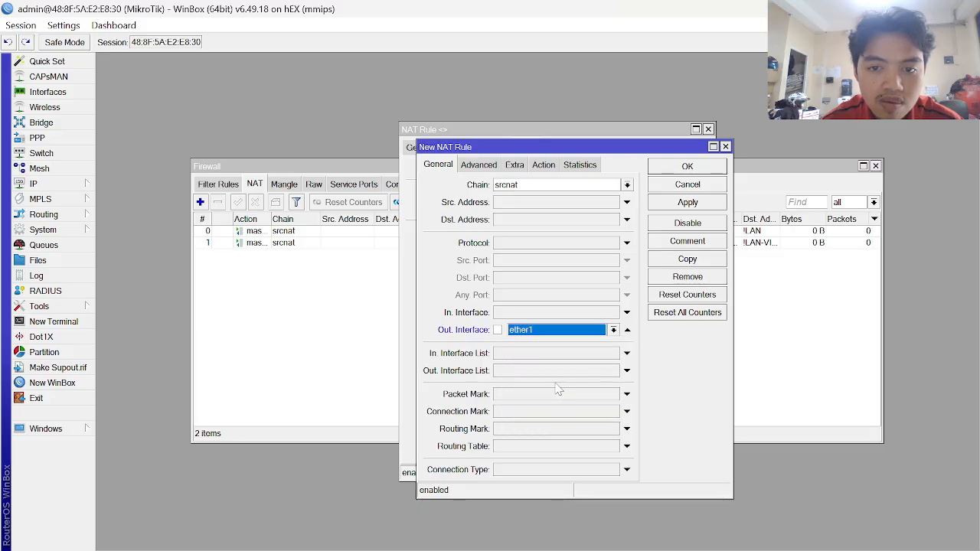
left_click(699, 203)
left_click(688, 167)
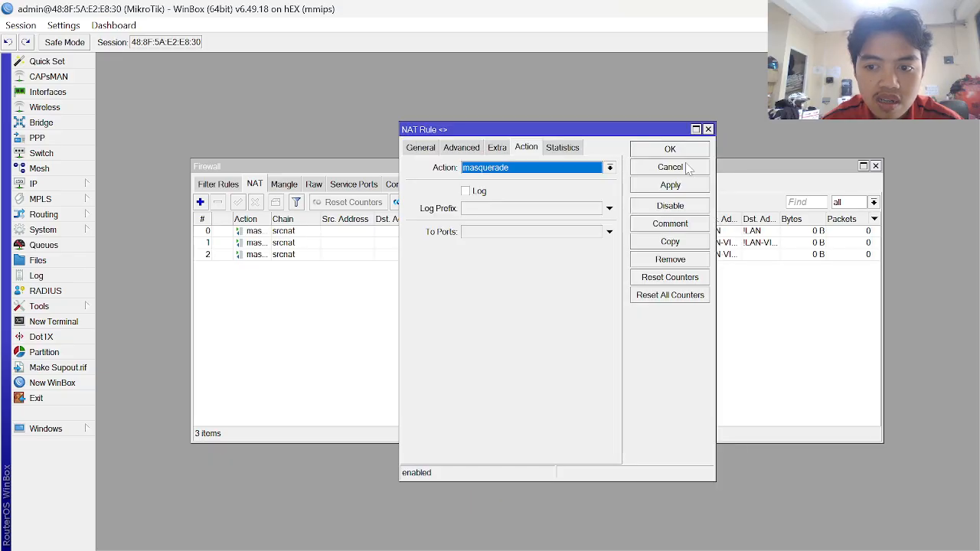
left_click(672, 151)
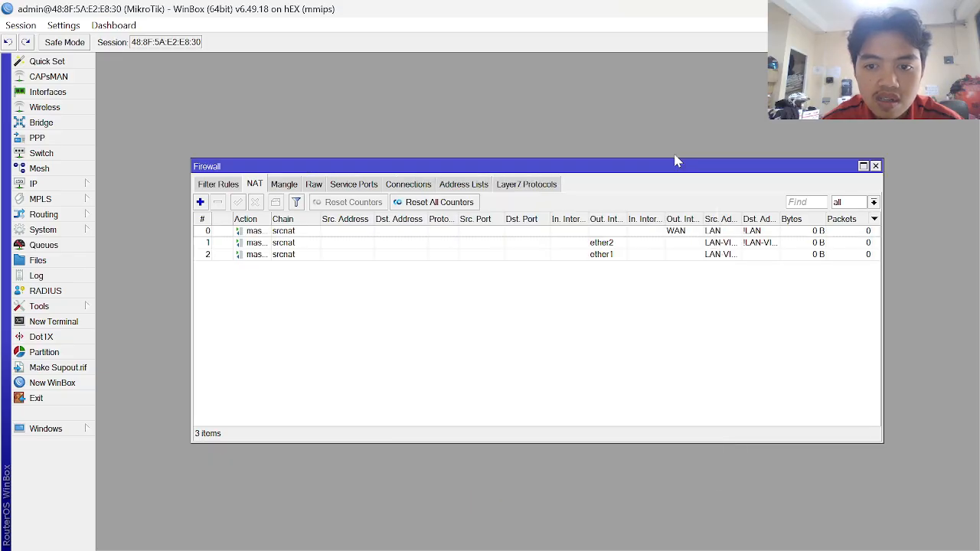
- Comment NAT rule 0 as NAT INTERNET
left_click(242, 243)
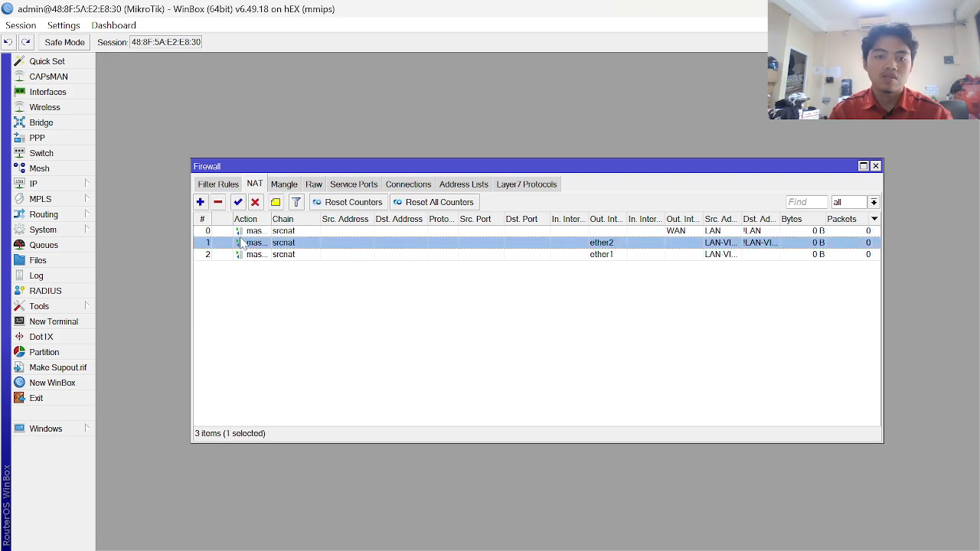
left_click(262, 231)
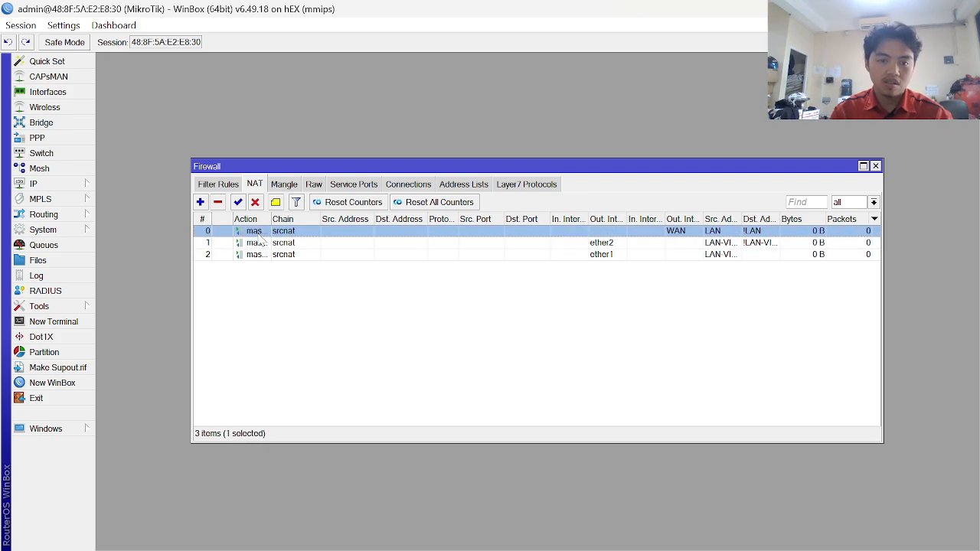
left_click(275, 202)
key("Caps_Lock")
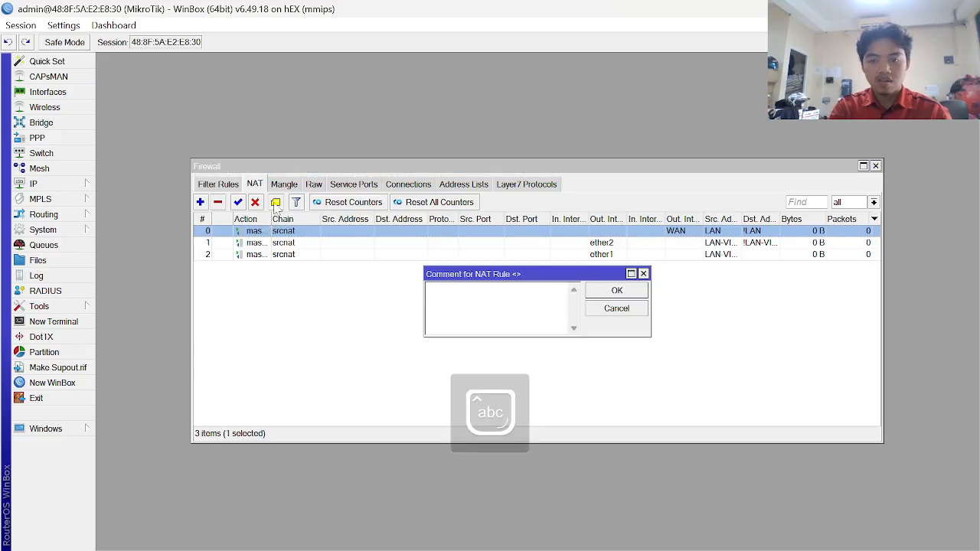
type("n")
key("BackSpace")
key("Caps_Lock")
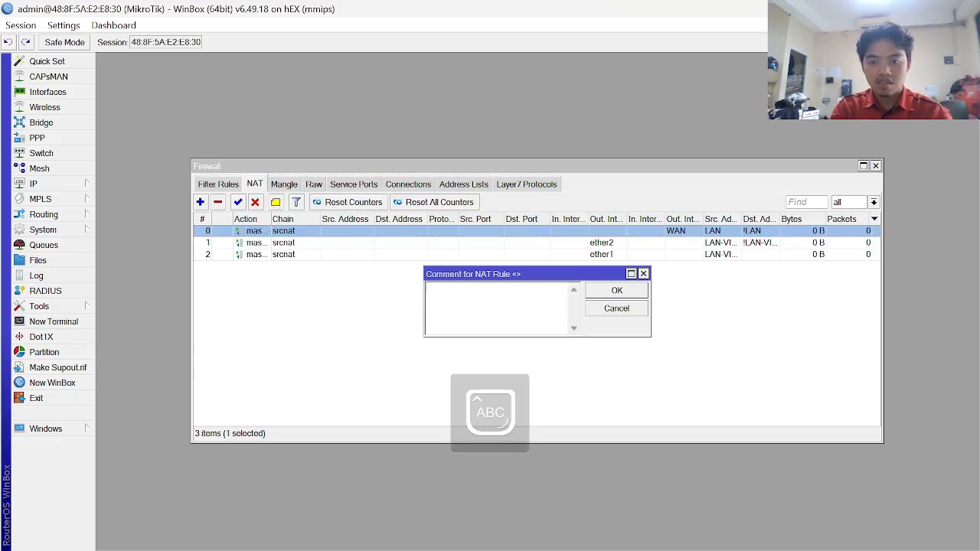
type("NAT ALL")
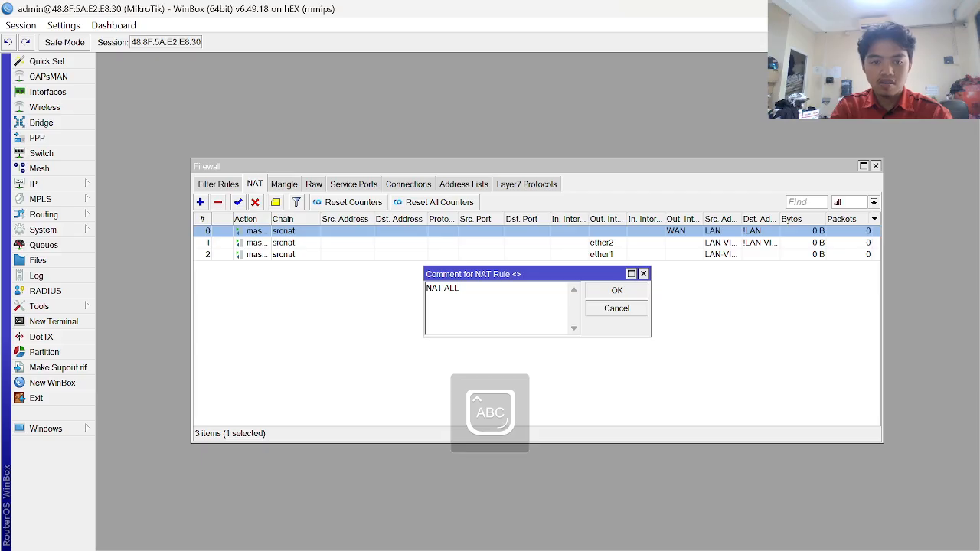
key("BackSpace")
key("BackSpace")
key("BackSpace")
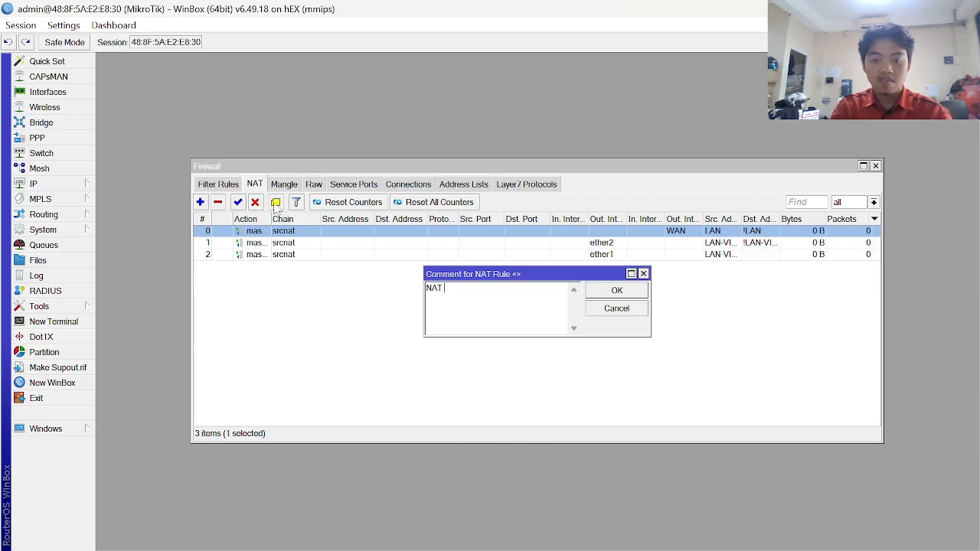
key("Return")
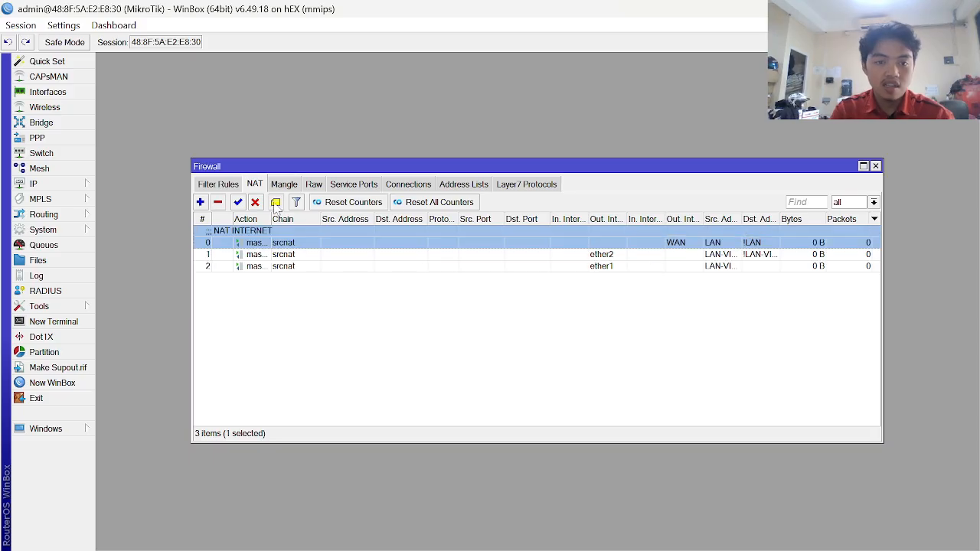
- Reopen the Firewall window from the IP menu and inspect NAT rule 2's settings
left_click(259, 255)
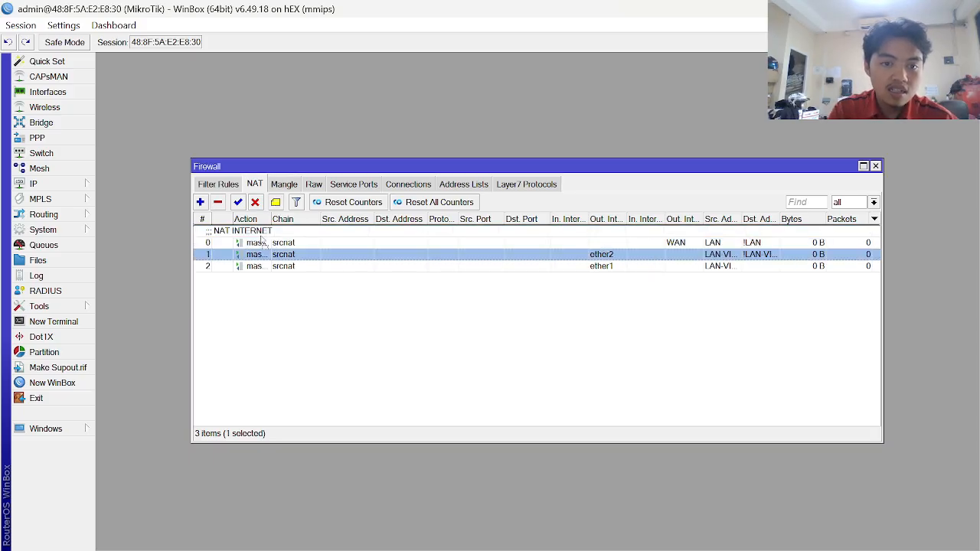
left_click_drag(260, 236, 256, 261)
key("Escape")
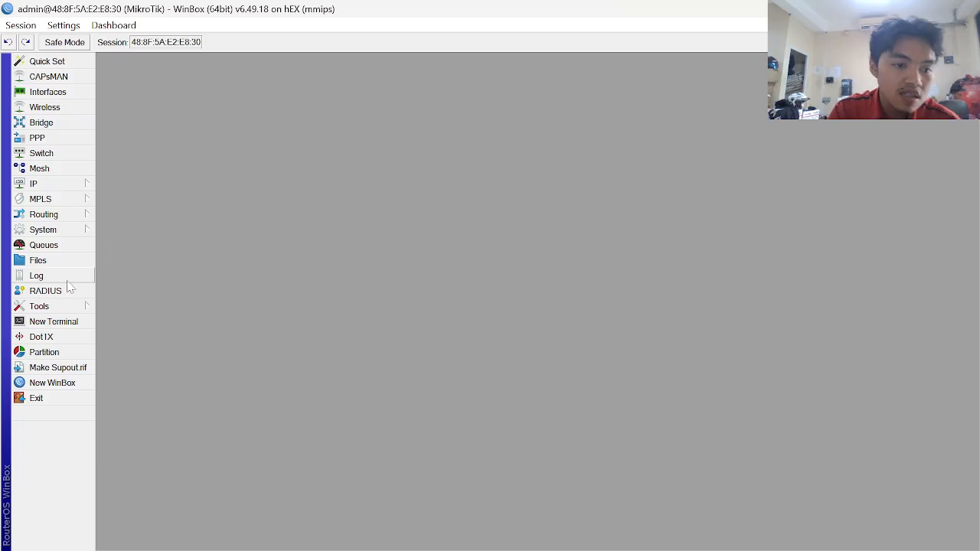
left_click(63, 189)
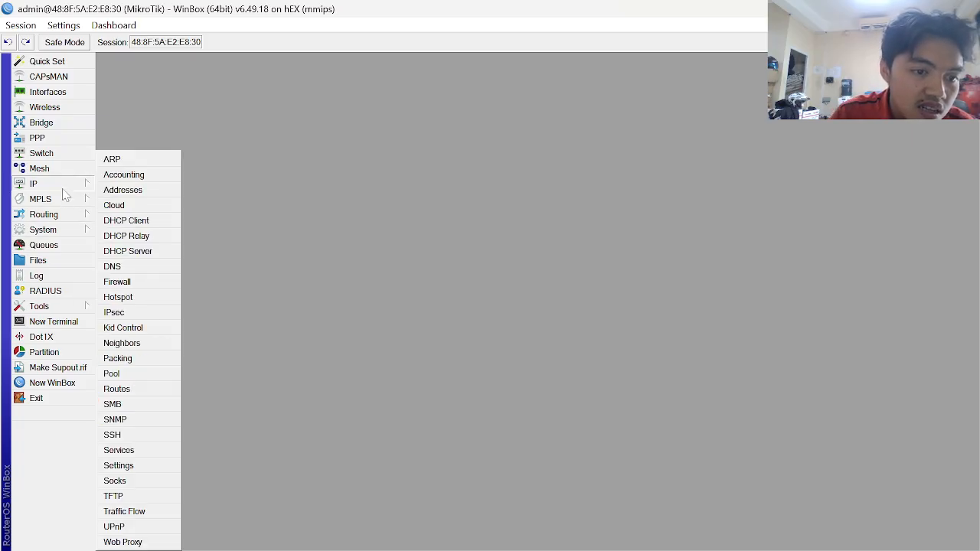
left_click(124, 282)
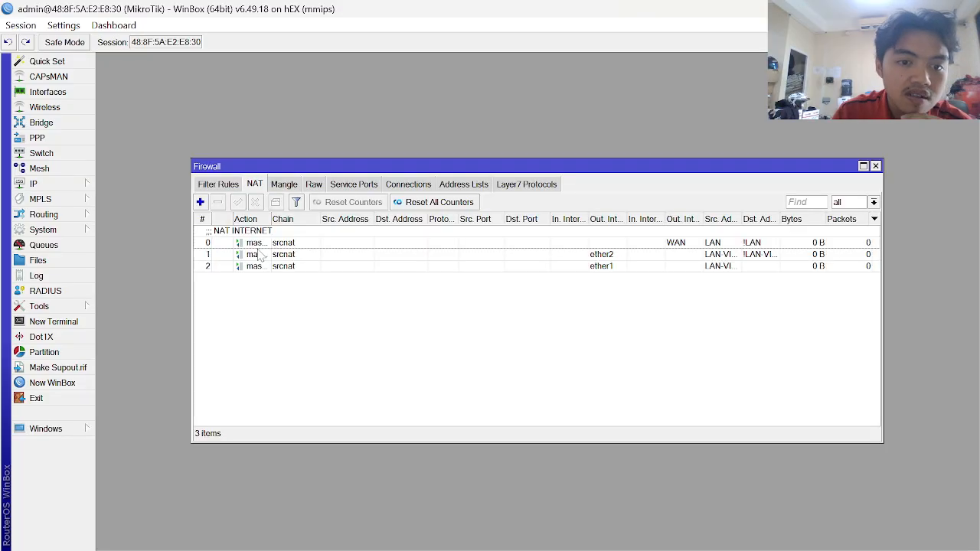
left_click(270, 267)
double_click(270, 268)
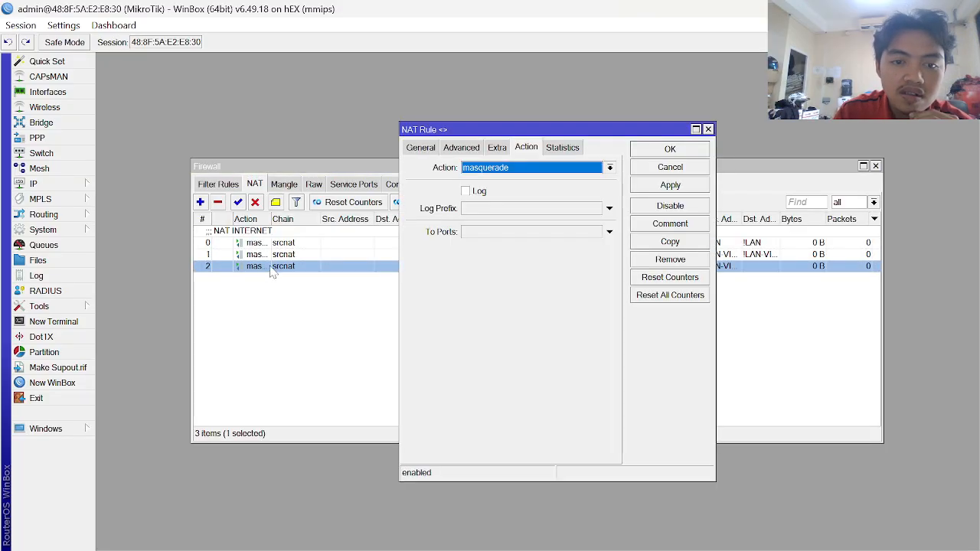
key("Escape")
- Comment NAT rule 1 as NAT ISP 1 and rule 2 as NAT ISP2
left_click(264, 255)
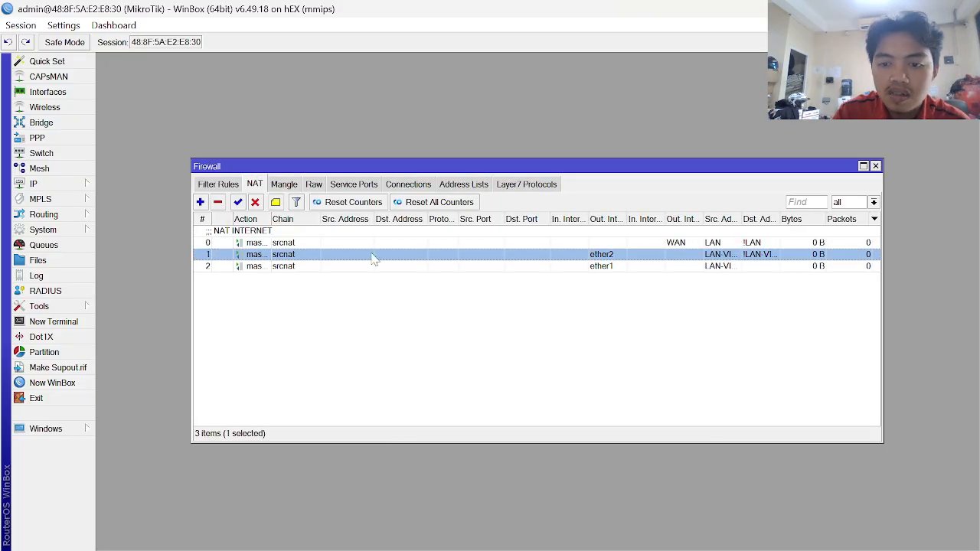
left_click(278, 204)
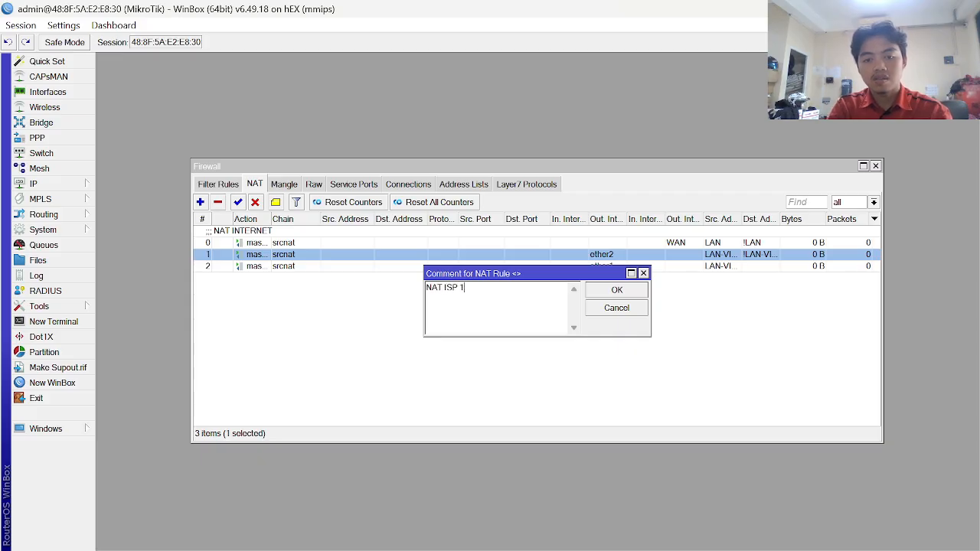
key("Return")
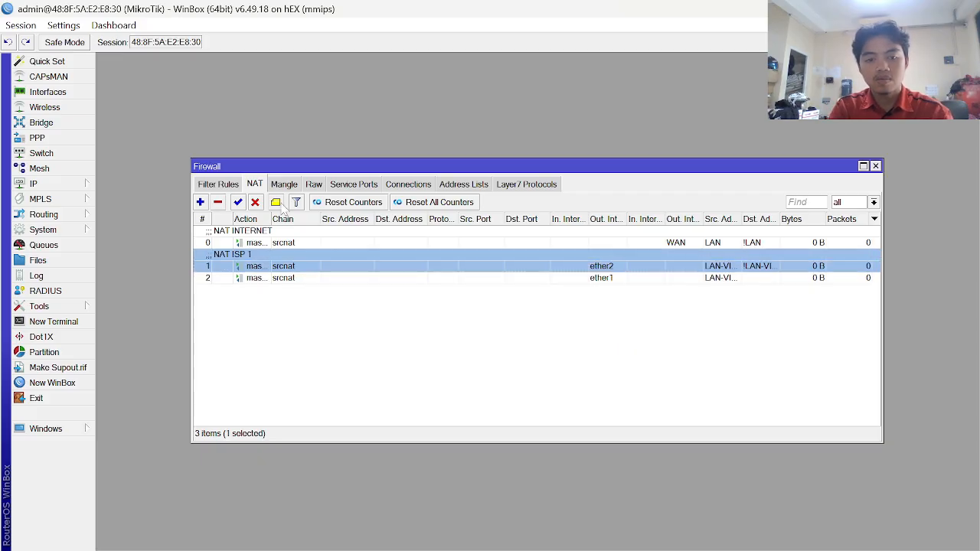
left_click(274, 282)
left_click(277, 203)
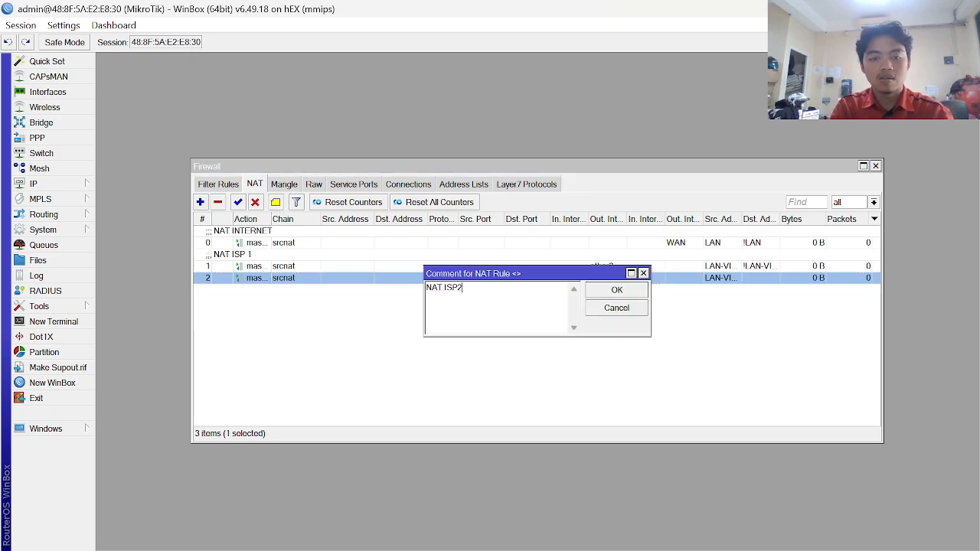
key("Return")
key("alt+Tab")
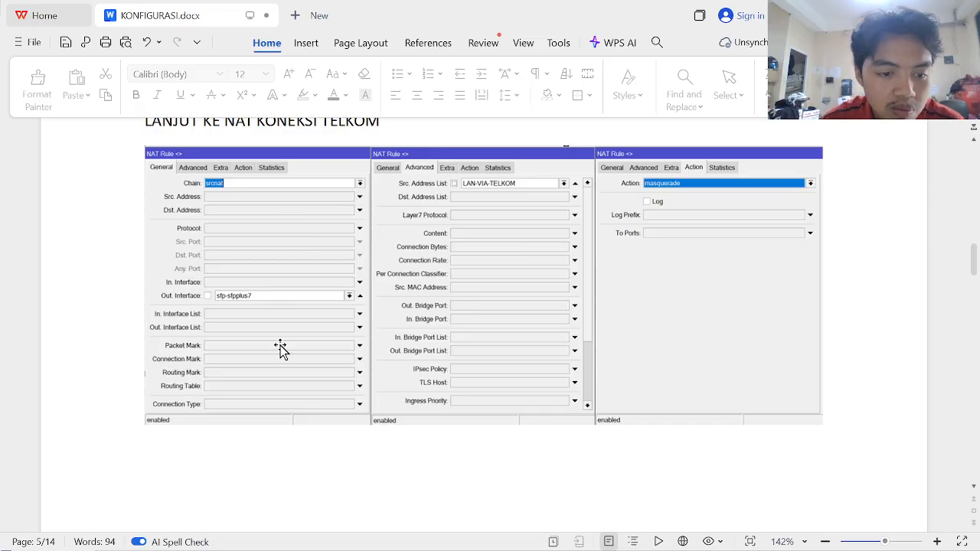
- Scroll KONFIGURASI.docx to the mangle rule screenshots, then cycle windows back to WinBox's Firewall
scroll(280, 348, "down", 8)
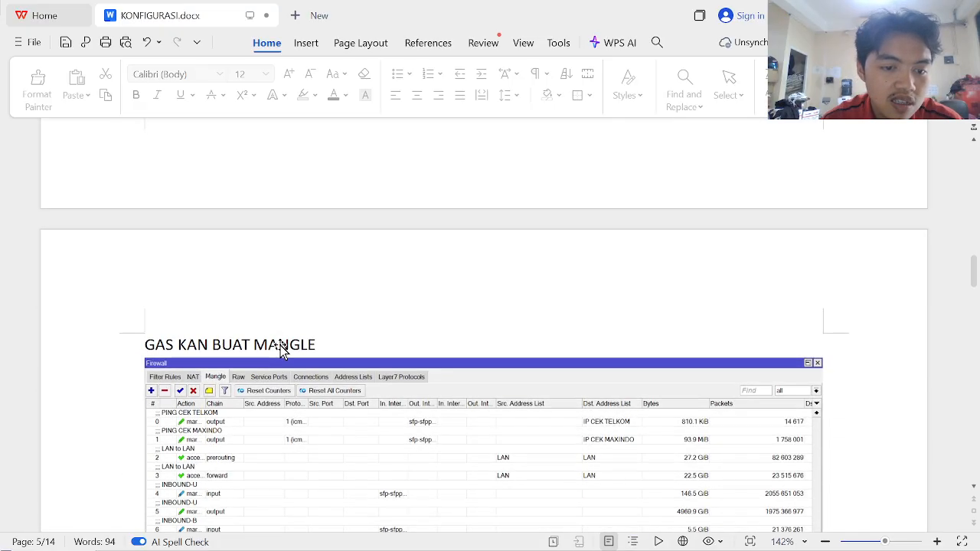
scroll(281, 349, "down", 4)
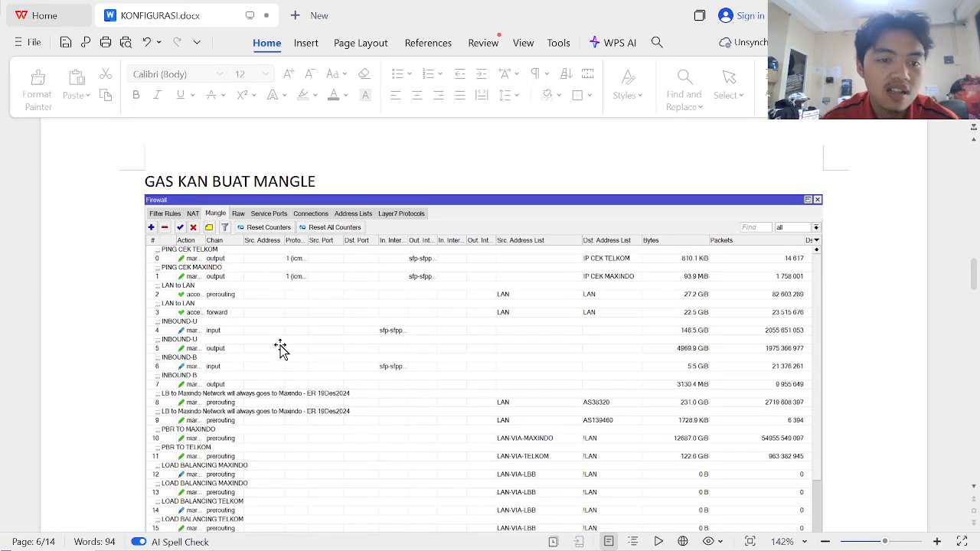
scroll(280, 348, "down", 5)
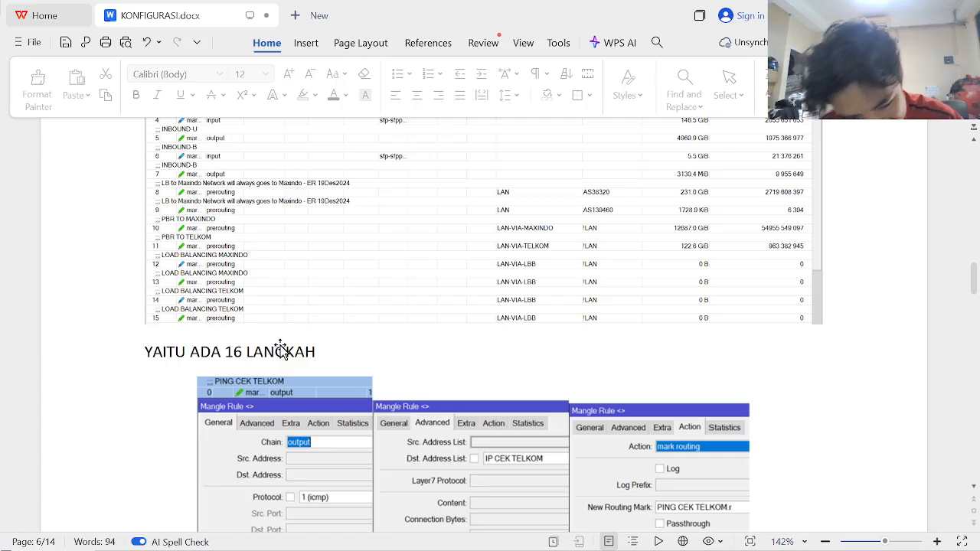
scroll(282, 350, "down", 3)
scroll(280, 348, "down", 5)
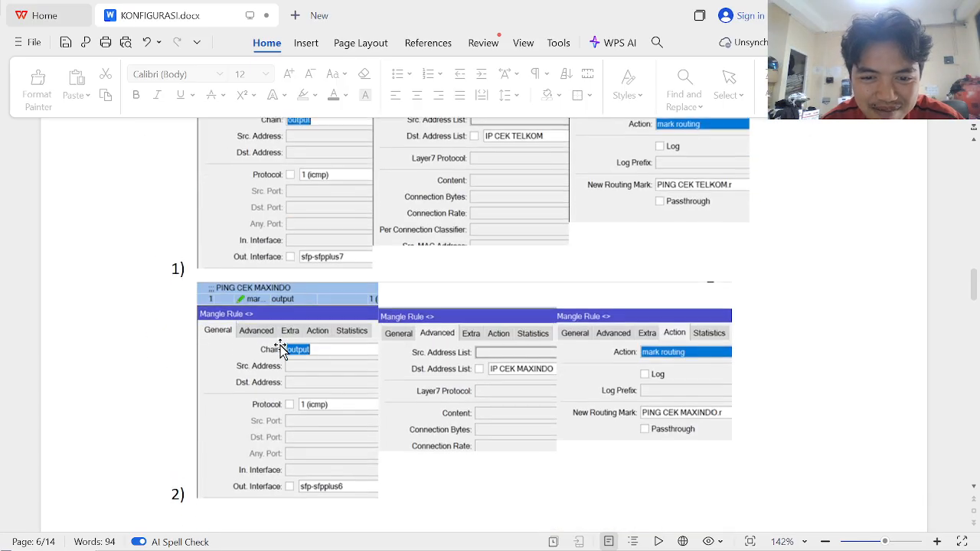
scroll(280, 348, "up", 7)
scroll(280, 349, "down", 2)
mouse_move(550, 550)
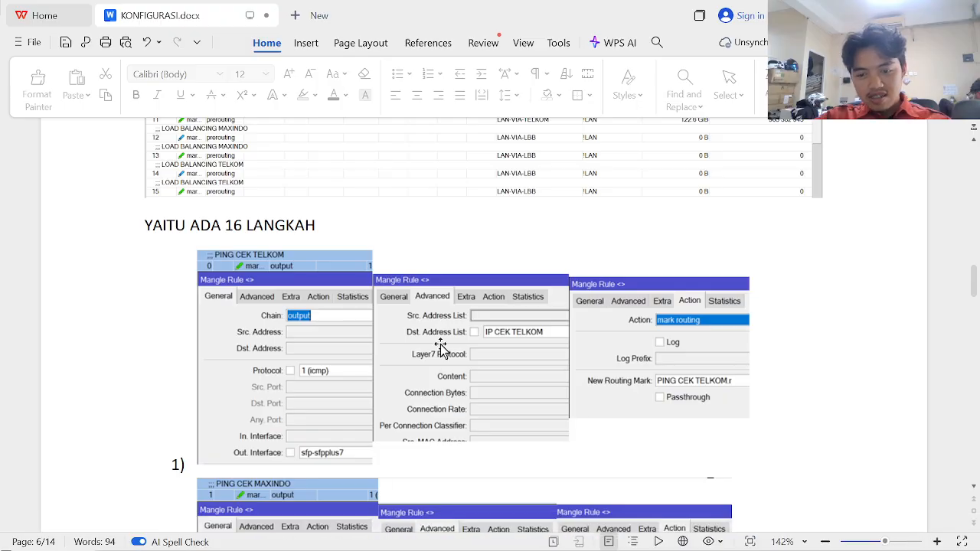
key("alt+Tab")
key("alt+Tab")
key("alt+Tab")
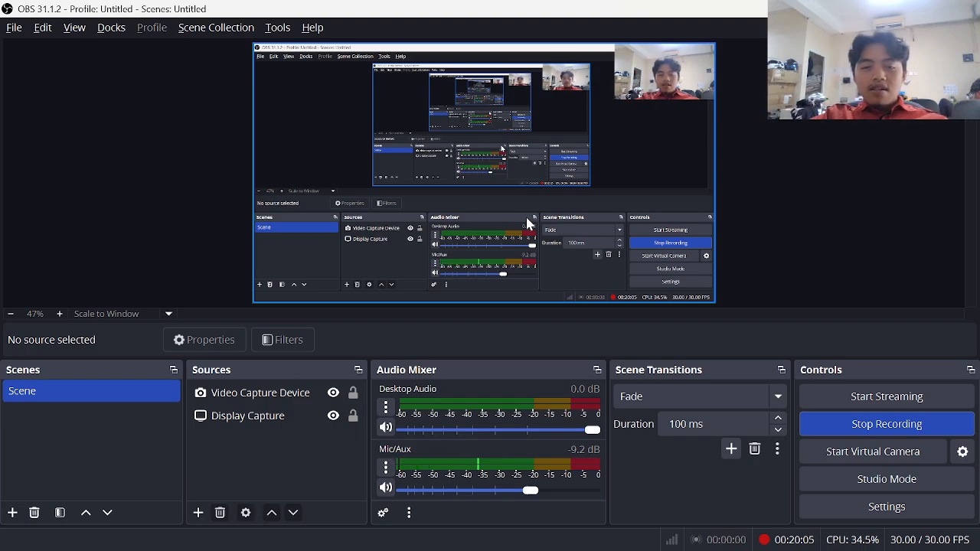
key("alt+Tab")
scroll(350, 255, "down", 1)
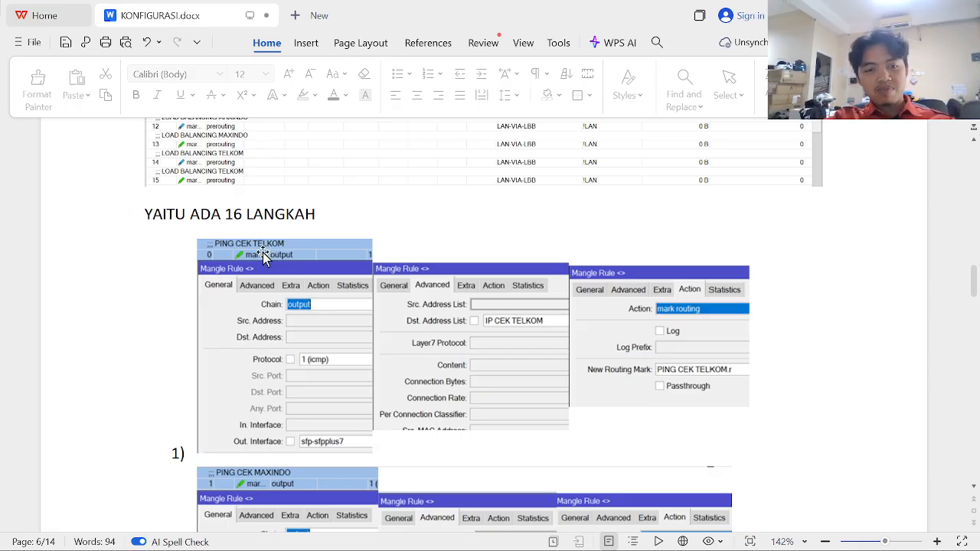
key("alt+Tab")
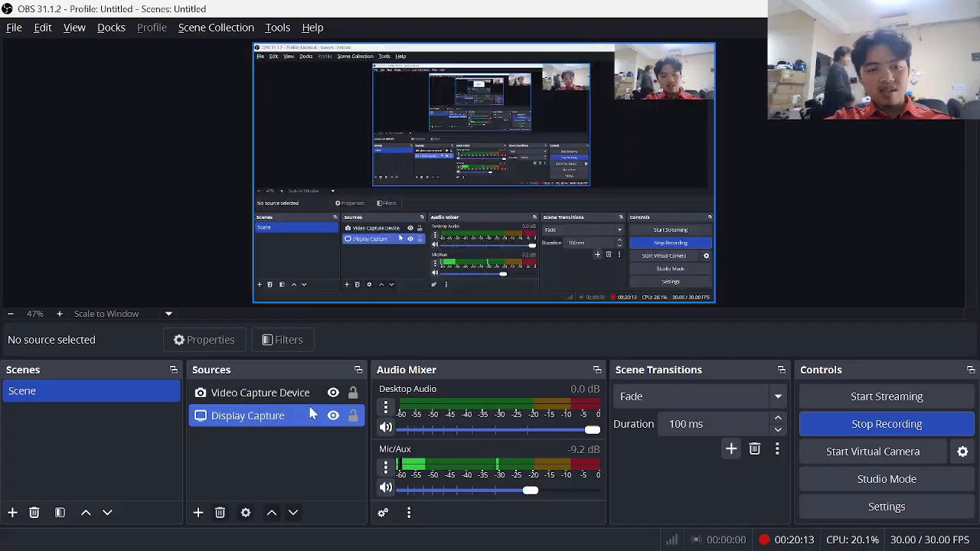
key("alt+Tab")
key("alt+Tab")
key("Tab")
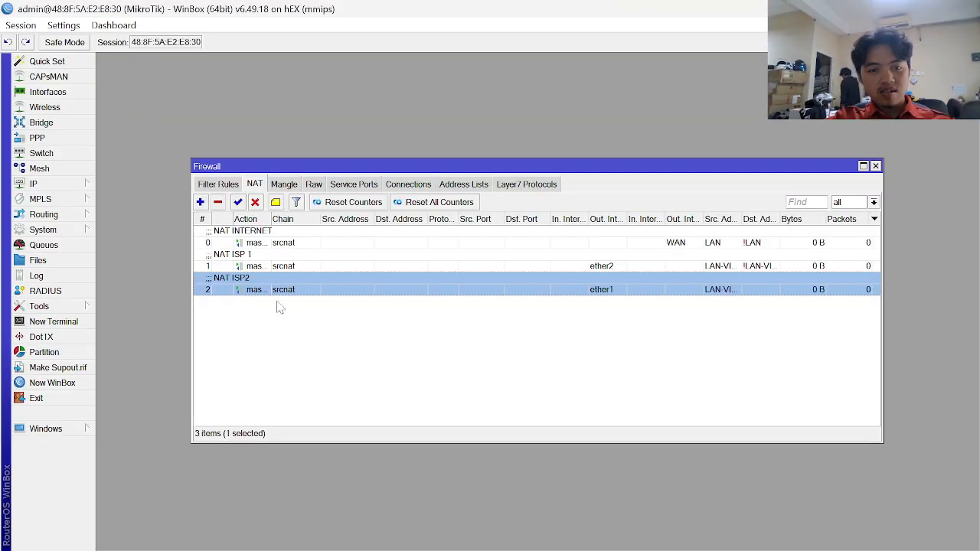
key("alt+Tab")
key("alt+Tab")
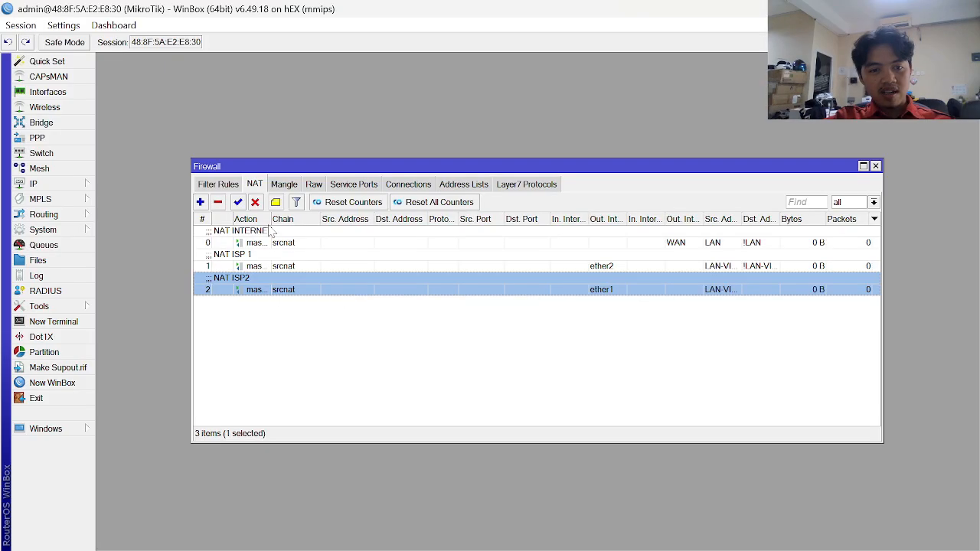
- Add a new mangle rule with chain output
left_click(283, 184)
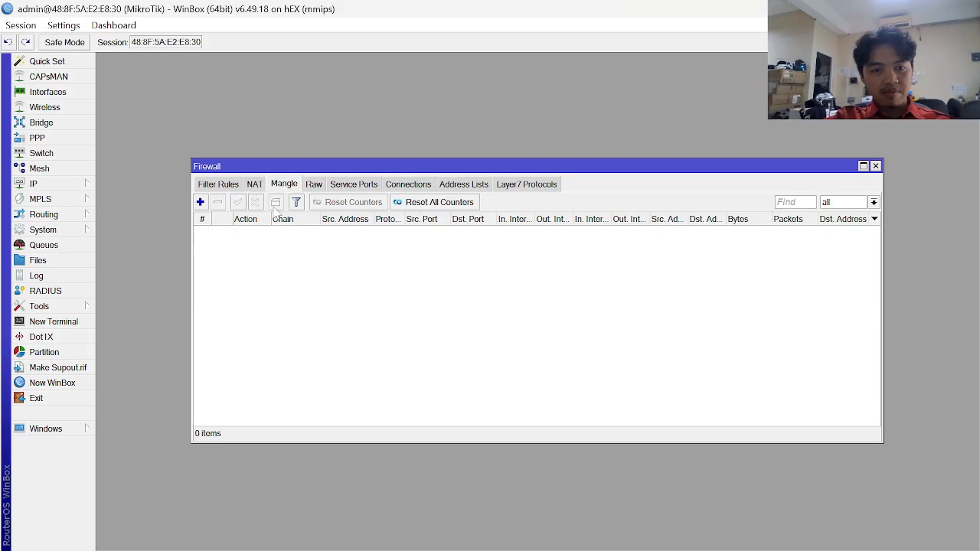
left_click(200, 202)
key("alt+Tab")
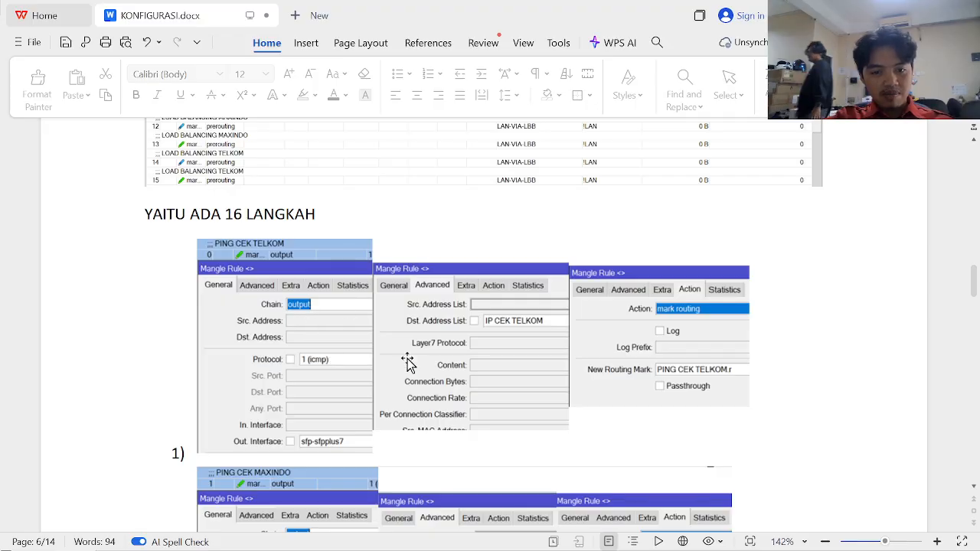
key("alt+Tab")
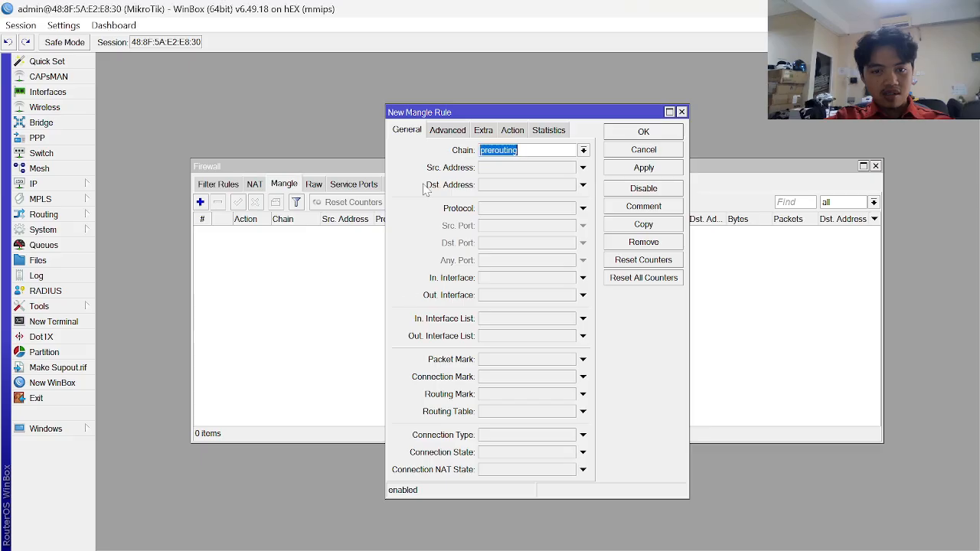
left_click(584, 150)
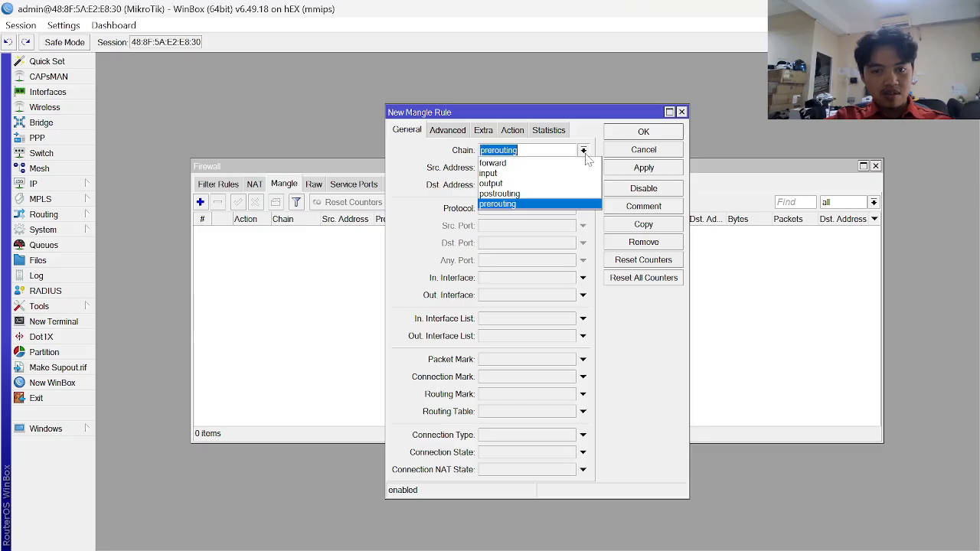
left_click(514, 184)
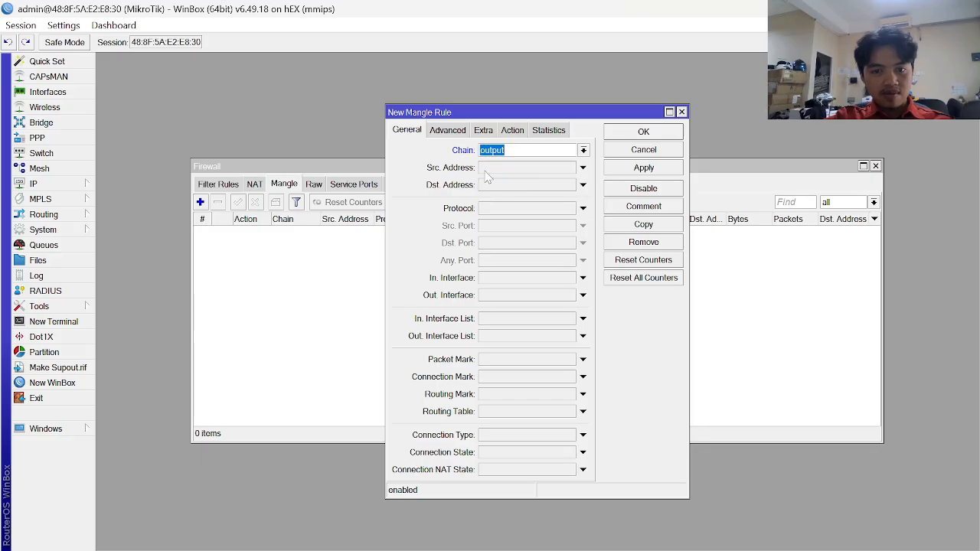
key("alt+Tab")
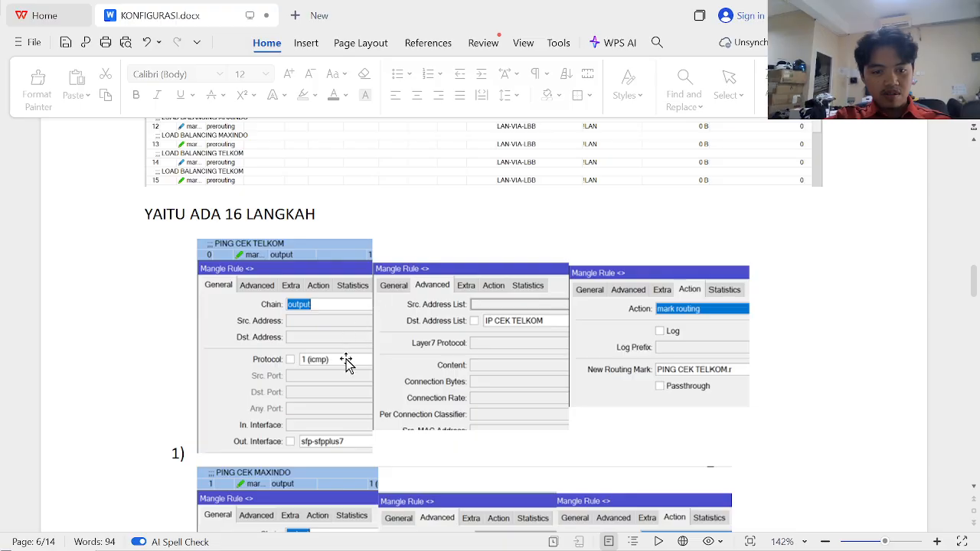
key("alt+Tab")
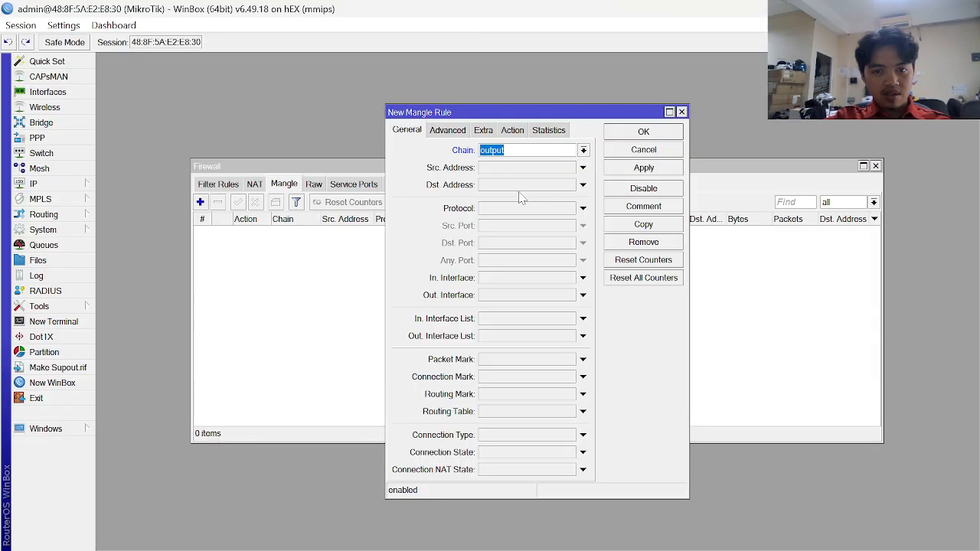
- Replace the rule's default tcp protocol, checking the reference for the correct value
left_click(509, 209)
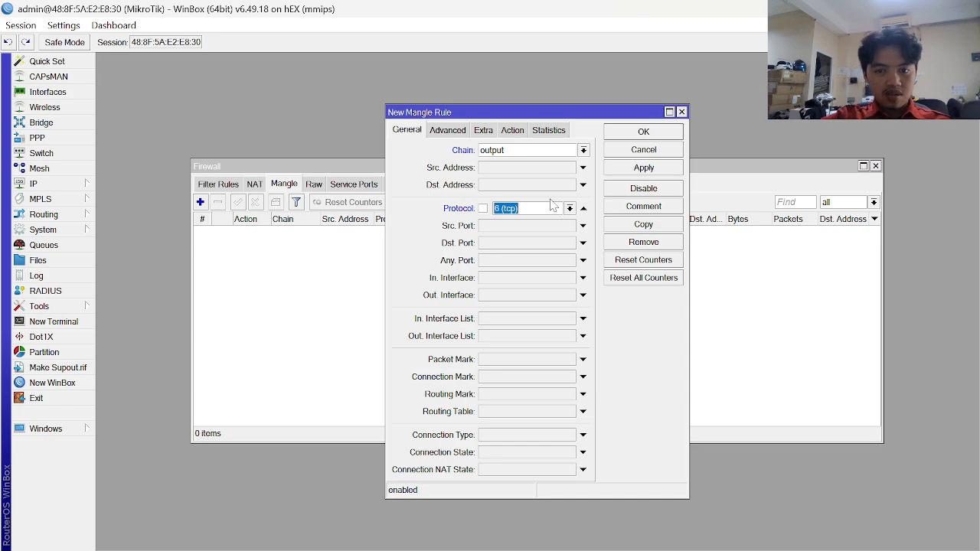
key("BackSpace")
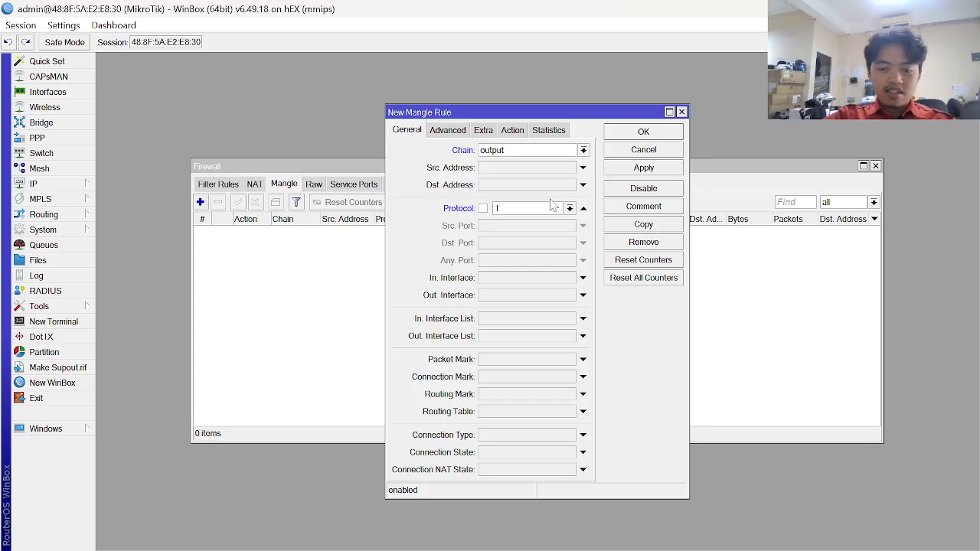
type("ic")
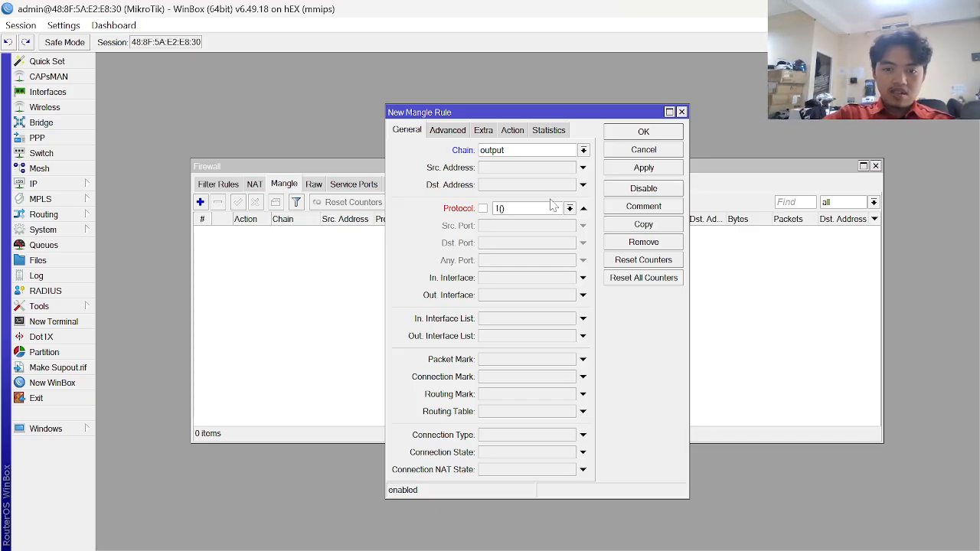
key("BackSpace")
key("BackSpace")
key("BackSpace")
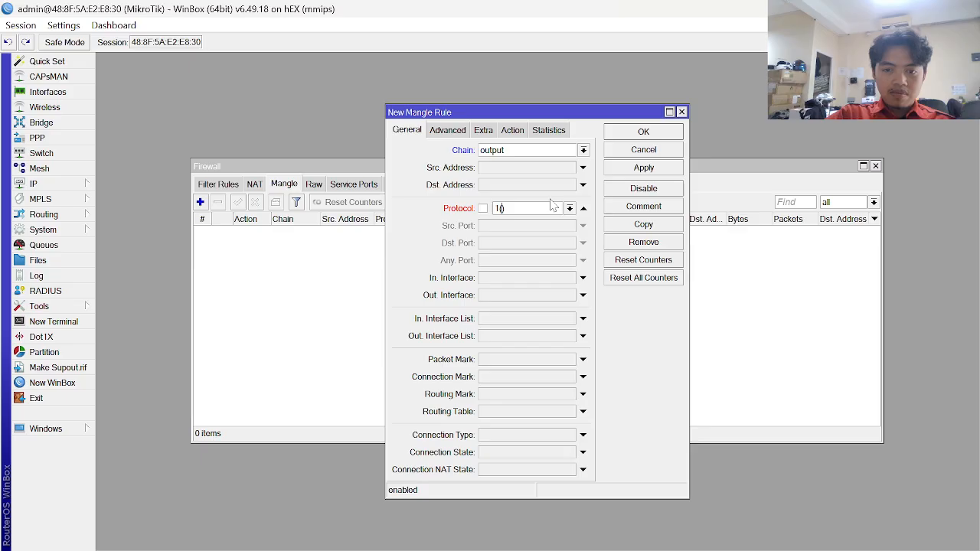
key("Caps_Lock")
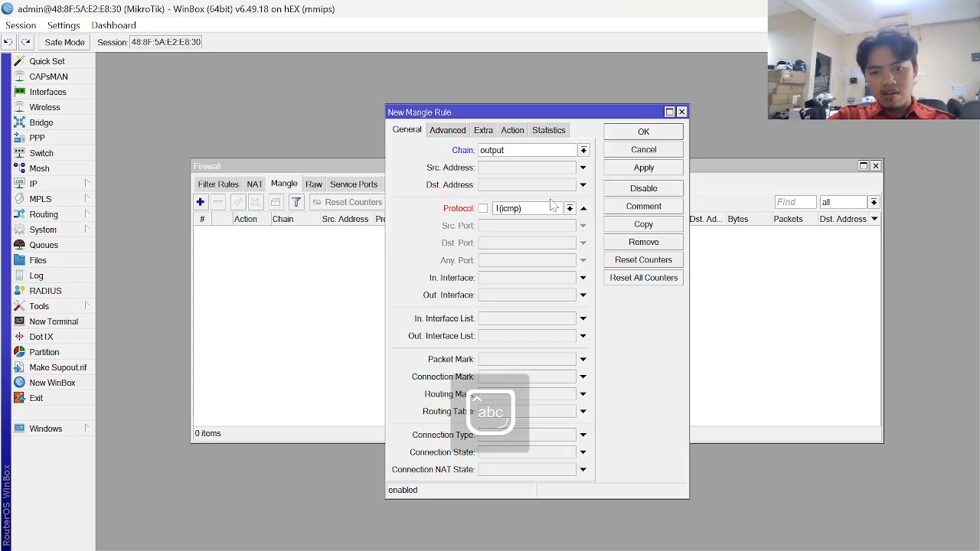
key("alt+Tab")
key("alt+Tab")
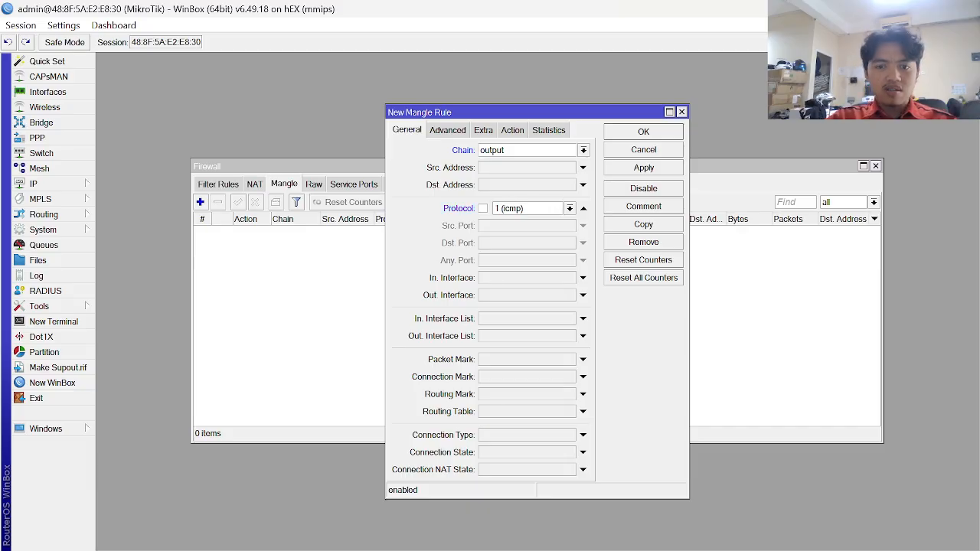
key("alt+Tab")
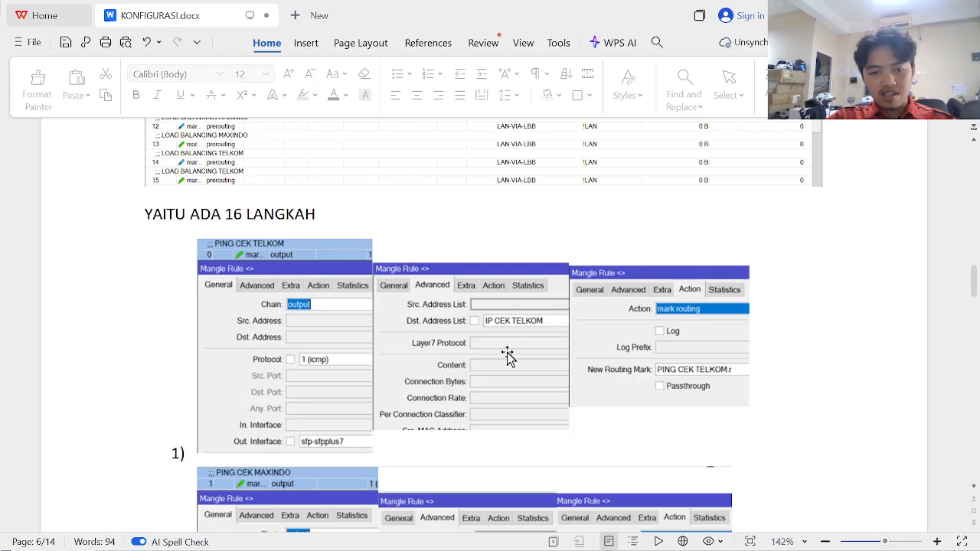
key("alt+Tab")
key("alt+Tab")
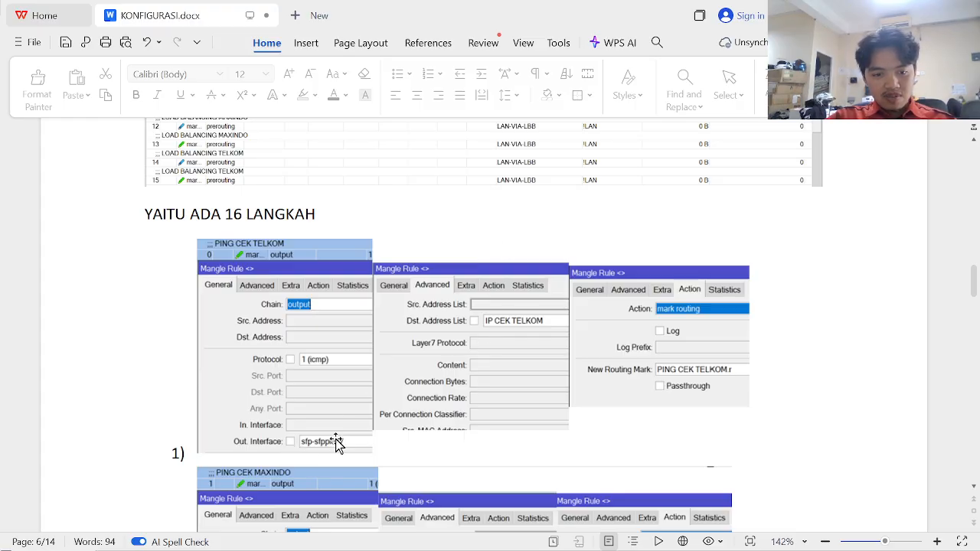
key("alt+Tab")
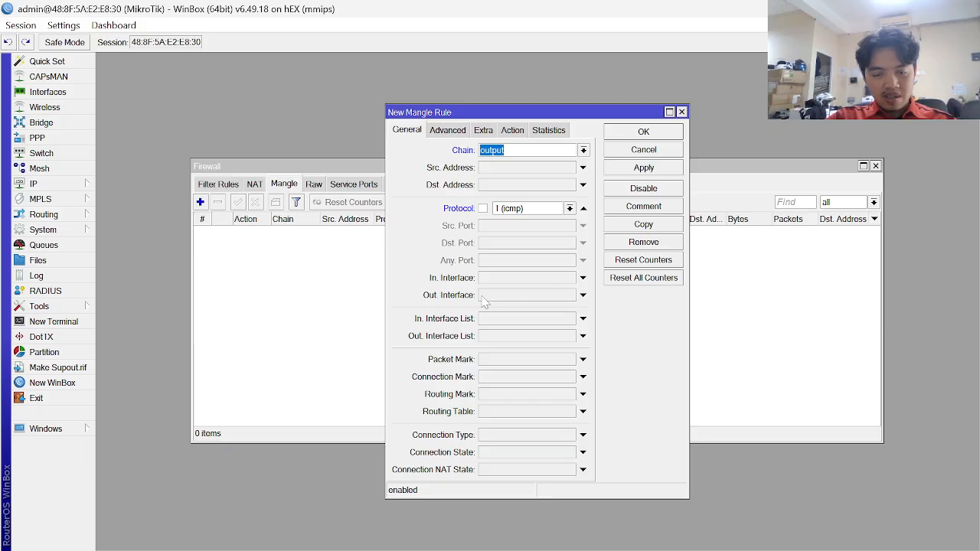
- Set the mangle rule's Out. Interface to ether1
left_click(513, 297)
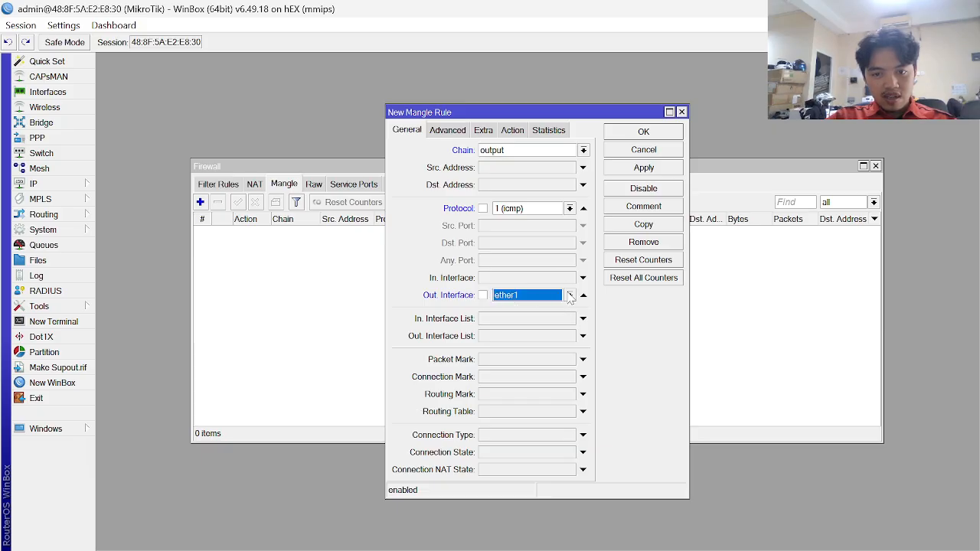
key("alt+Tab")
key("alt+Tab")
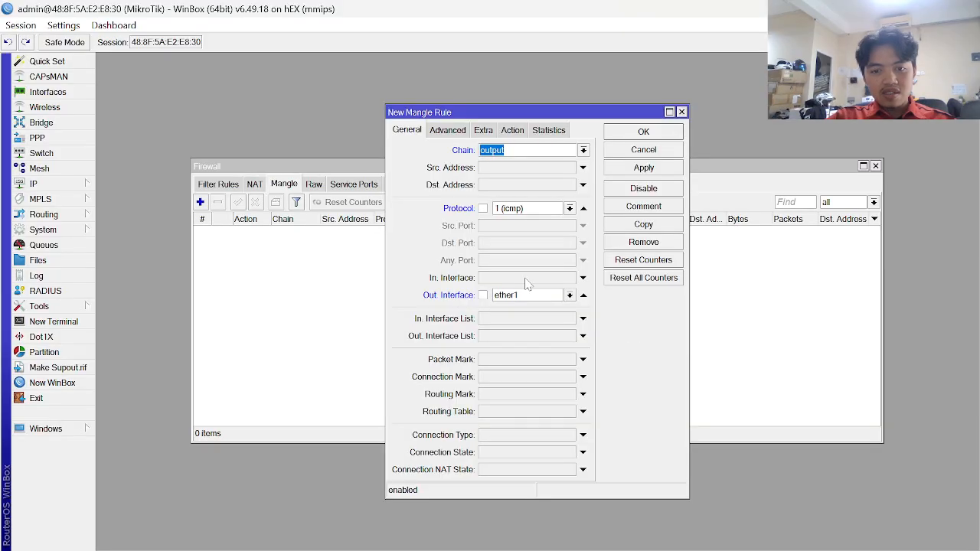
key("alt+Tab")
key("alt+Tab")
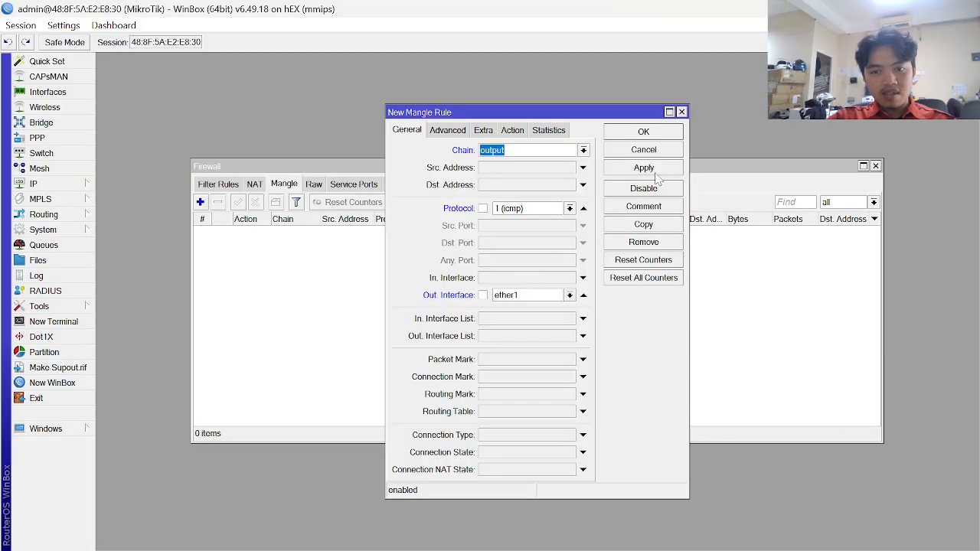
key("alt+Tab")
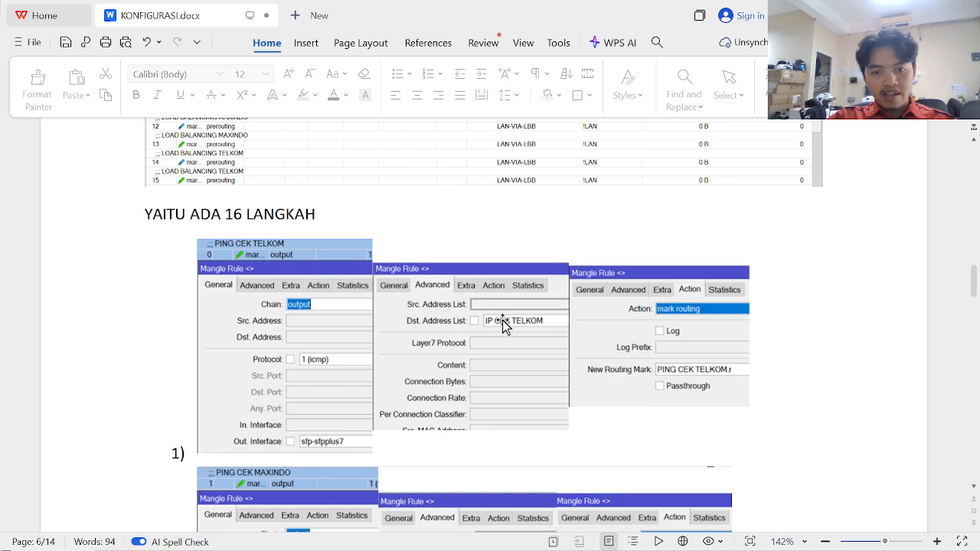
key("alt+Tab")
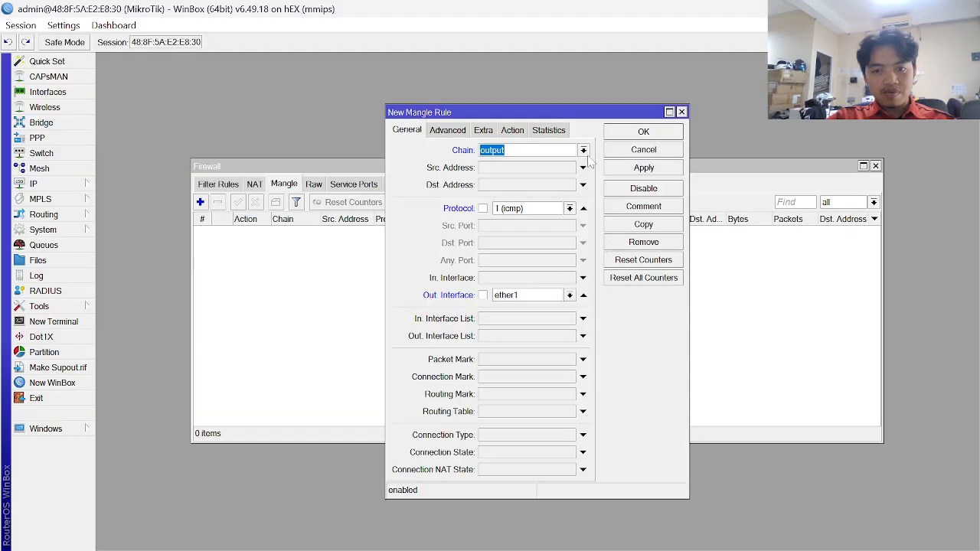
- On the Advanced tab, choose LAN-VIA-ISP2 as the Dst. Address List
left_click(453, 132)
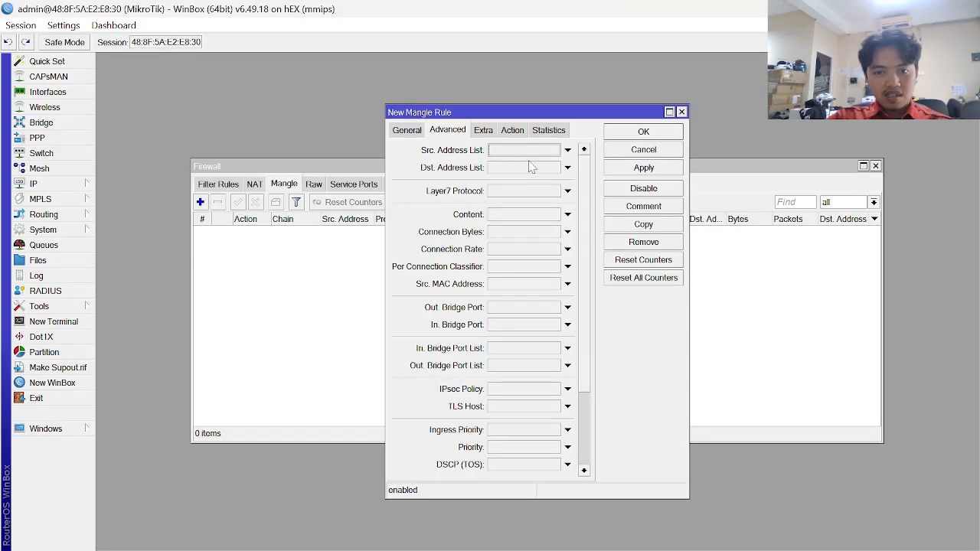
key("alt+Tab")
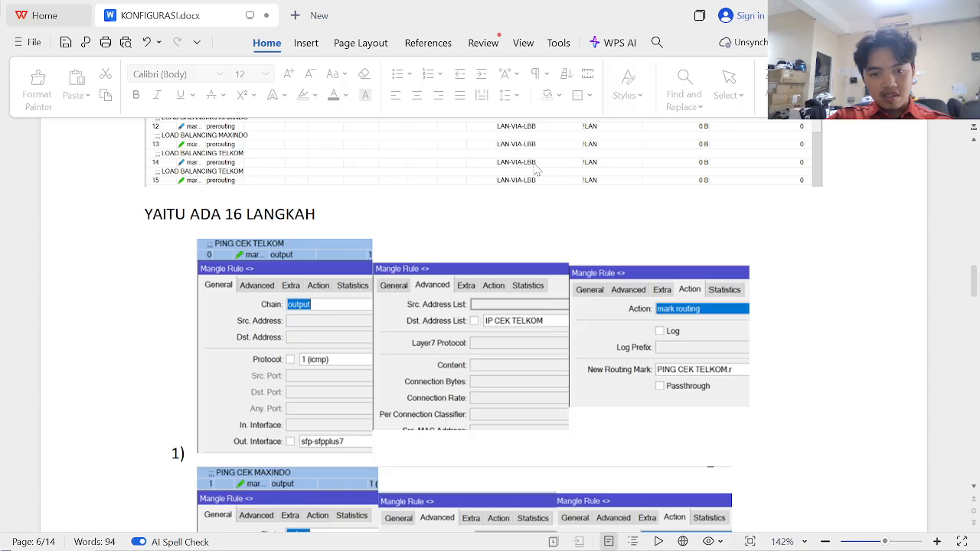
key("alt+Tab")
left_click(537, 168)
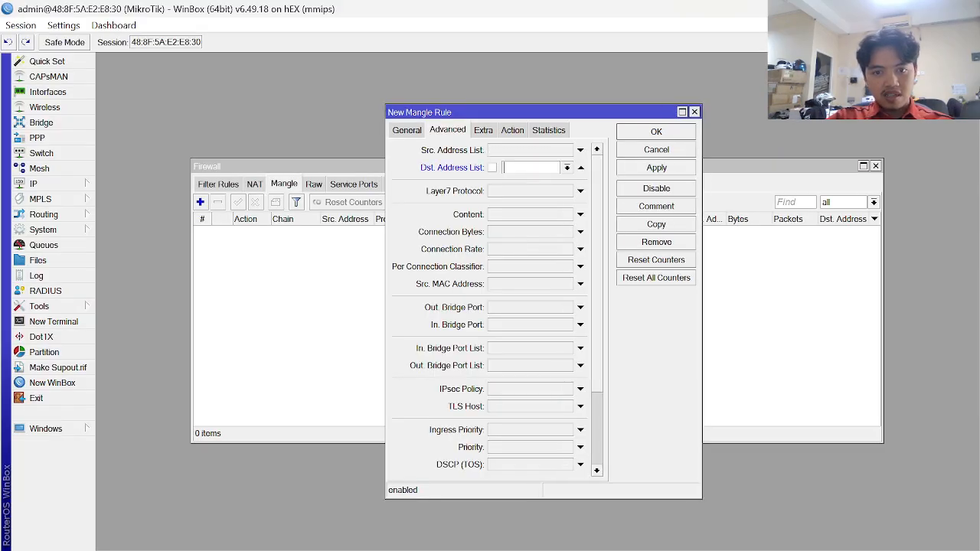
left_click(566, 168)
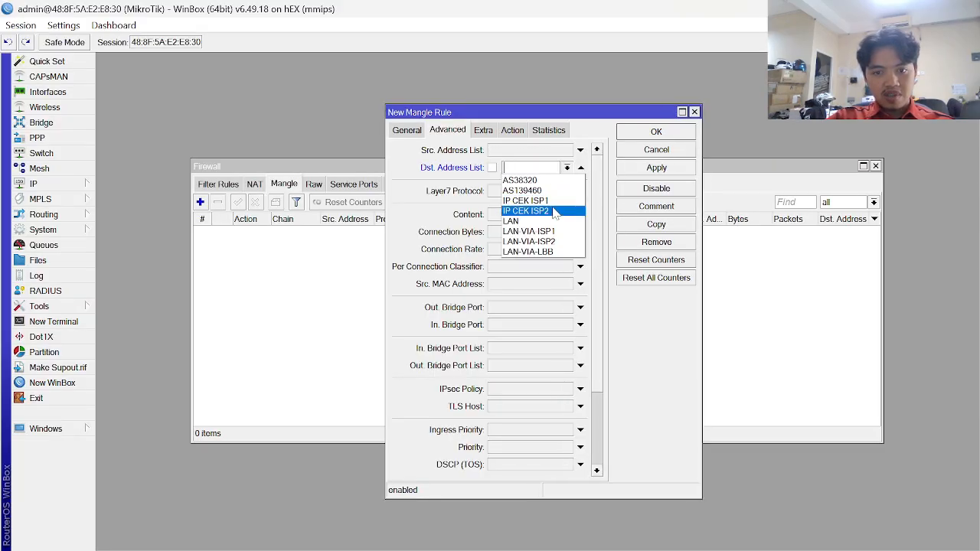
left_click(553, 240)
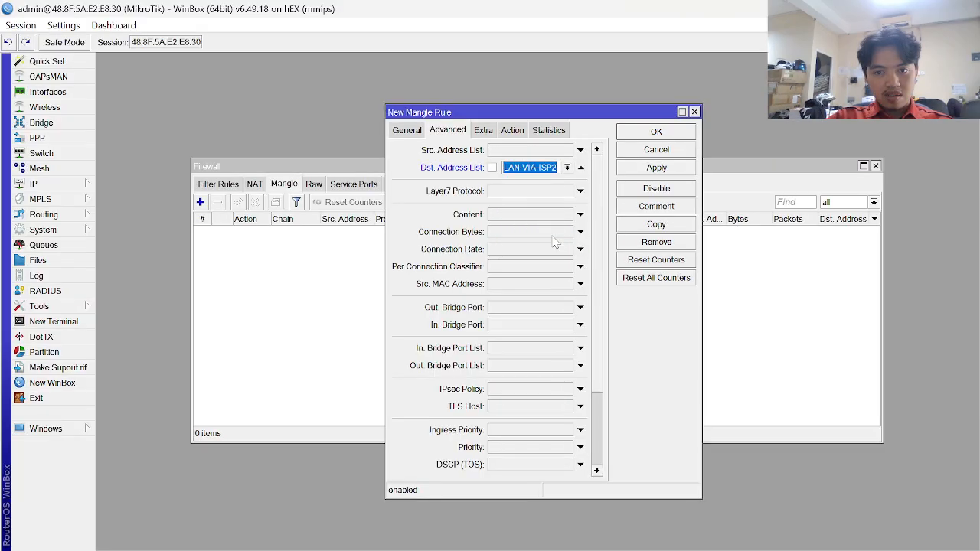
key("alt+Tab")
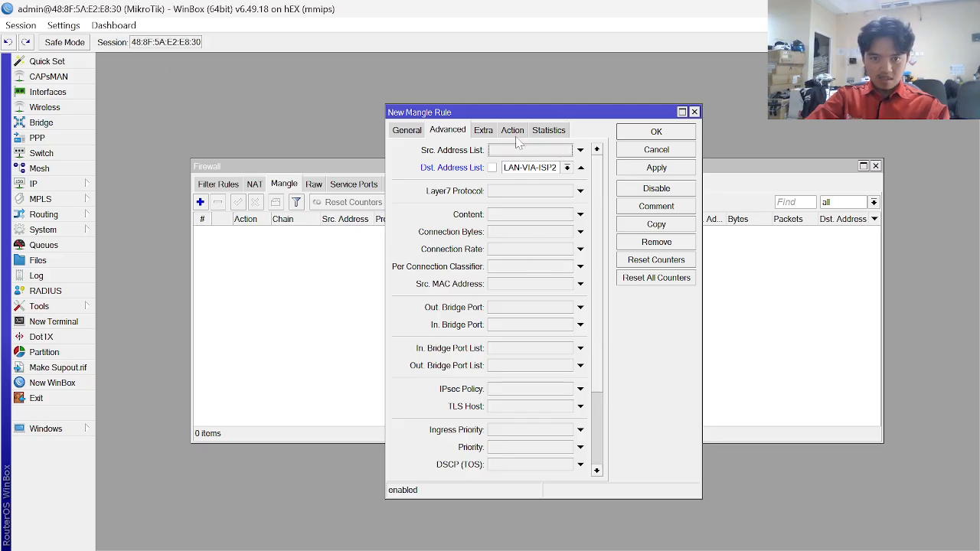
- Set the rule action to mark routing with New Routing Mark PING CEK ISP2.r
left_click(514, 132)
left_click(539, 151)
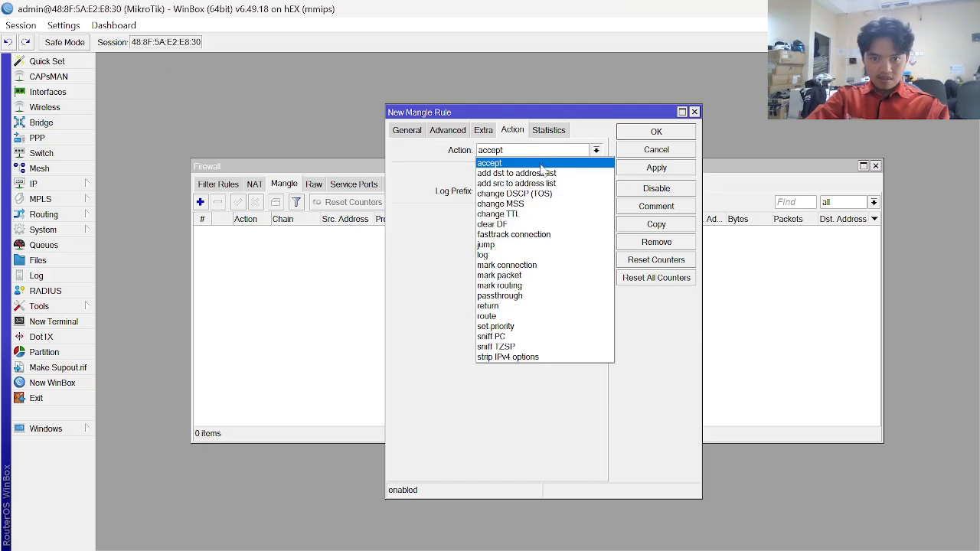
left_click(536, 285)
left_click(528, 215)
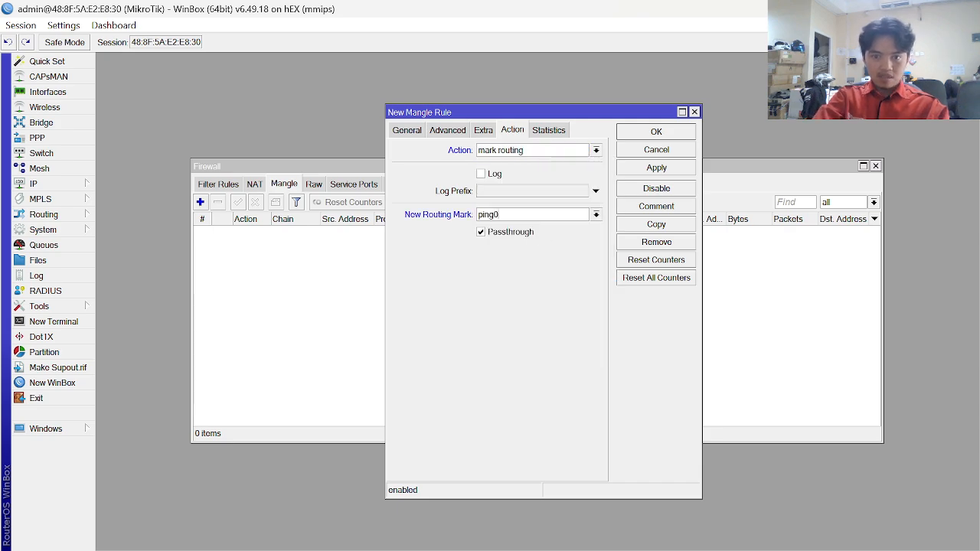
key("alt+Tab")
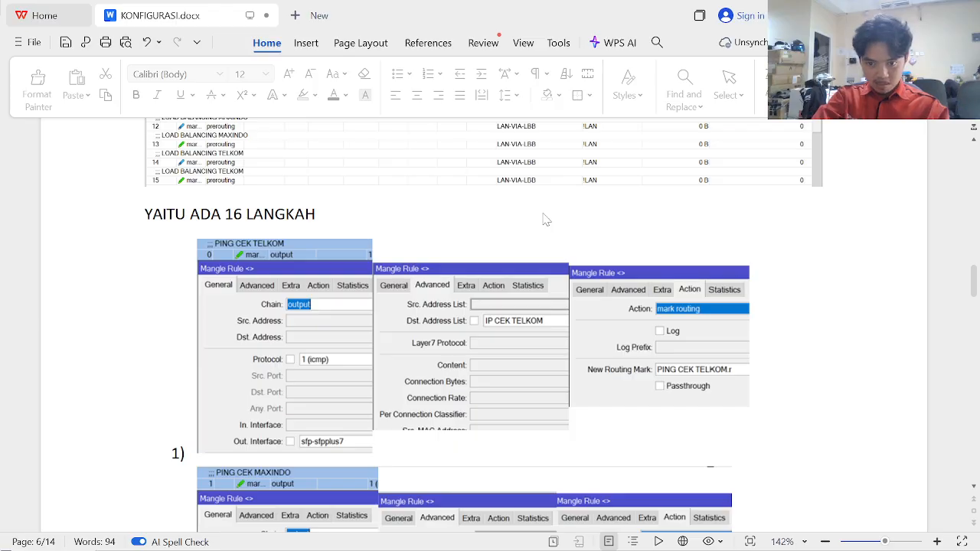
key("alt+Tab")
left_click(507, 215)
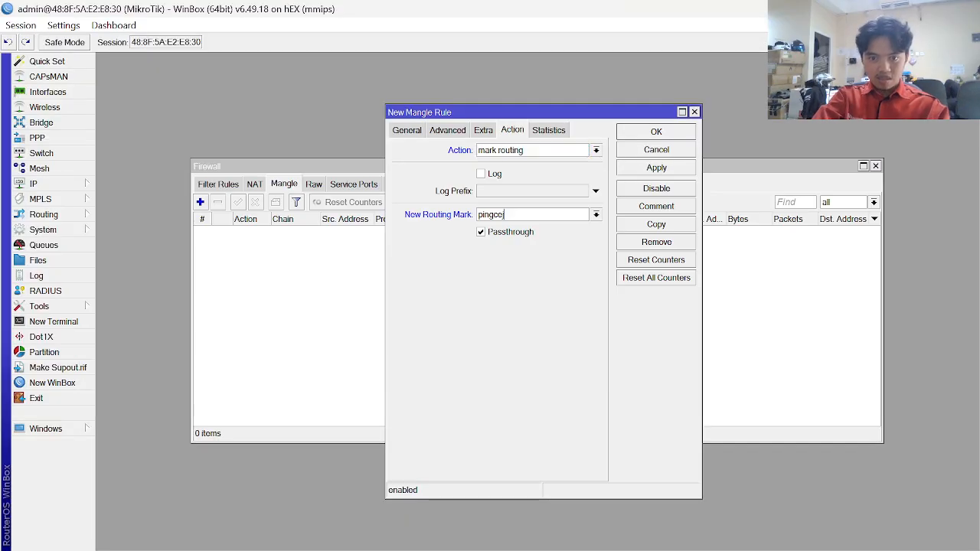
key("BackSpace")
key("BackSpace")
key("Caps_Lock")
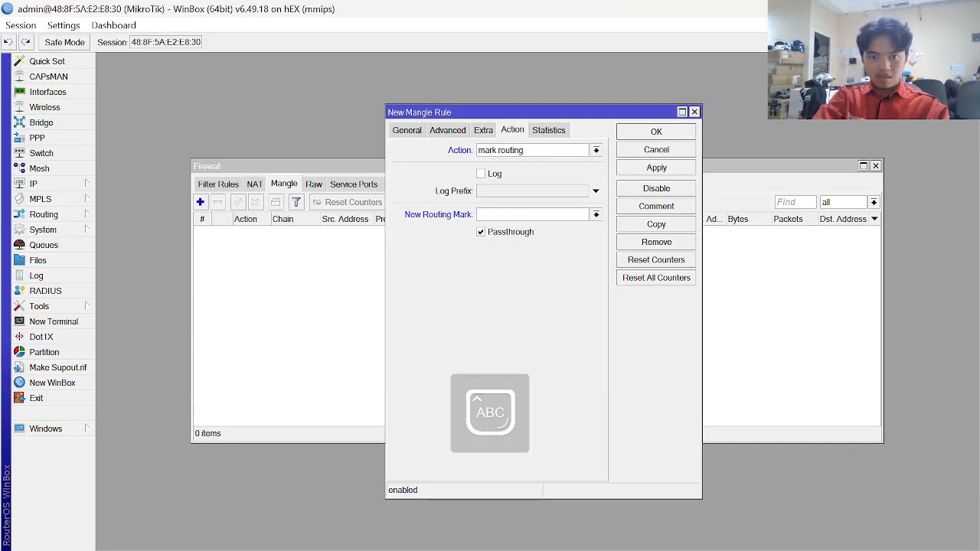
type("PIN GCE")
key("BackSpace")
key("BackSpace")
key("BackSpace")
type("NG CEJ")
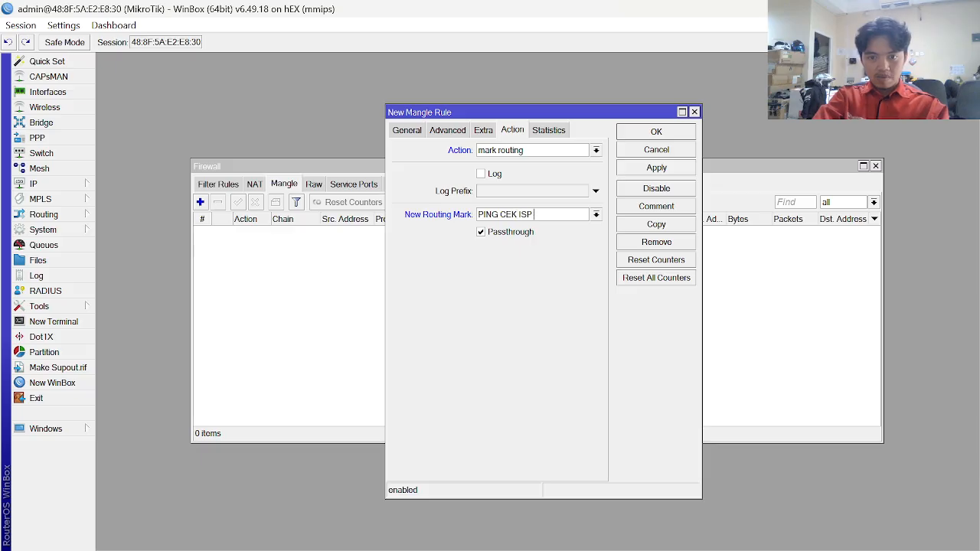
key("BackSpace")
key("Caps_Lock")
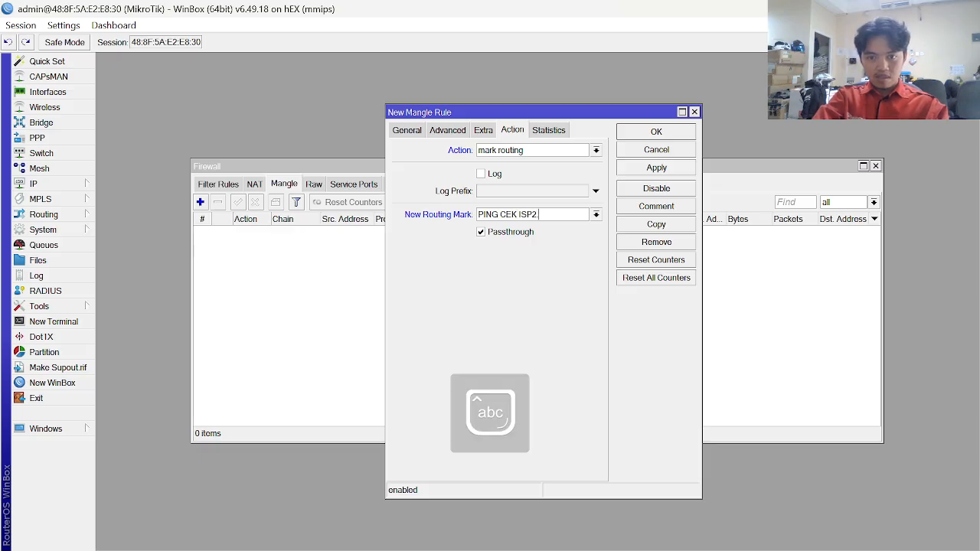
- After checking the KONFIGURASI.docx guide, turn off Passthrough and save the rule
key("alt+Tab")
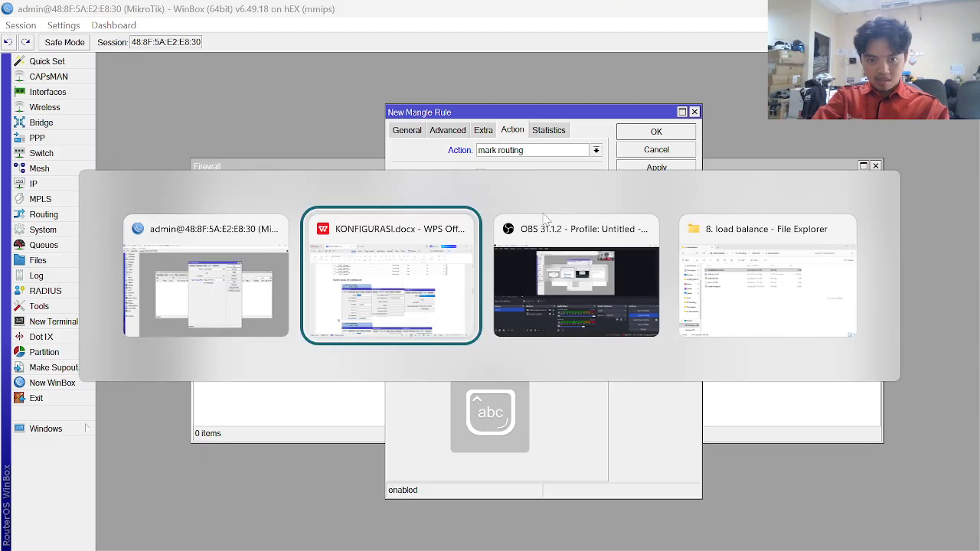
key("alt+Tab")
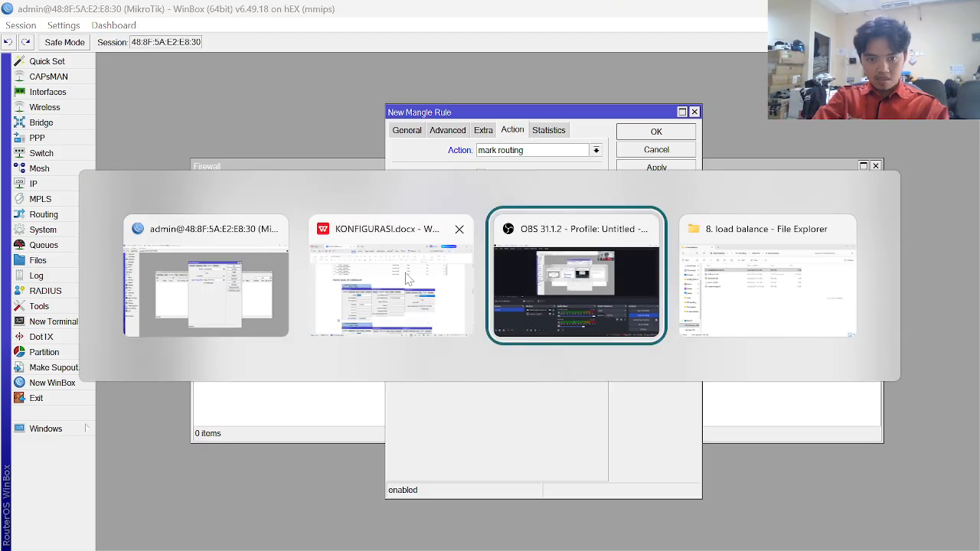
left_click(408, 280)
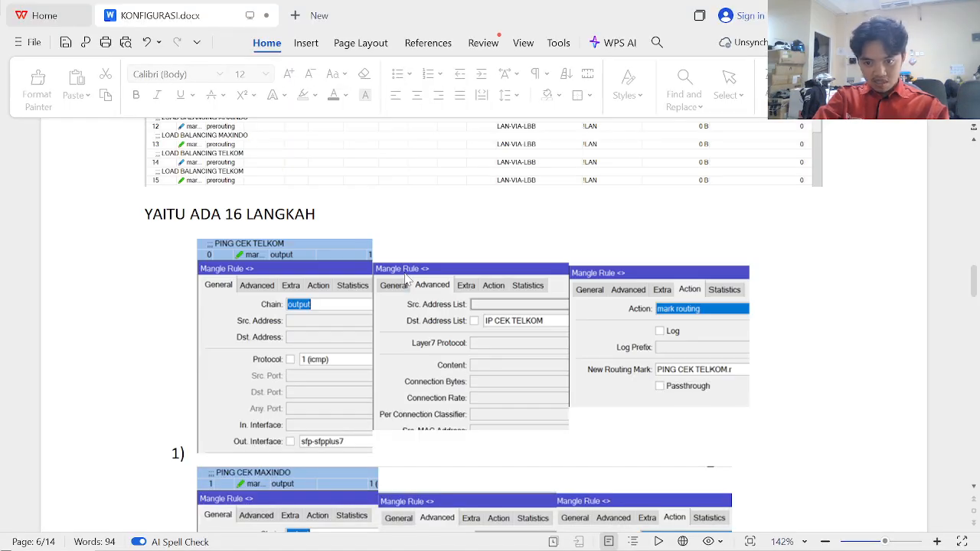
key("alt+Tab")
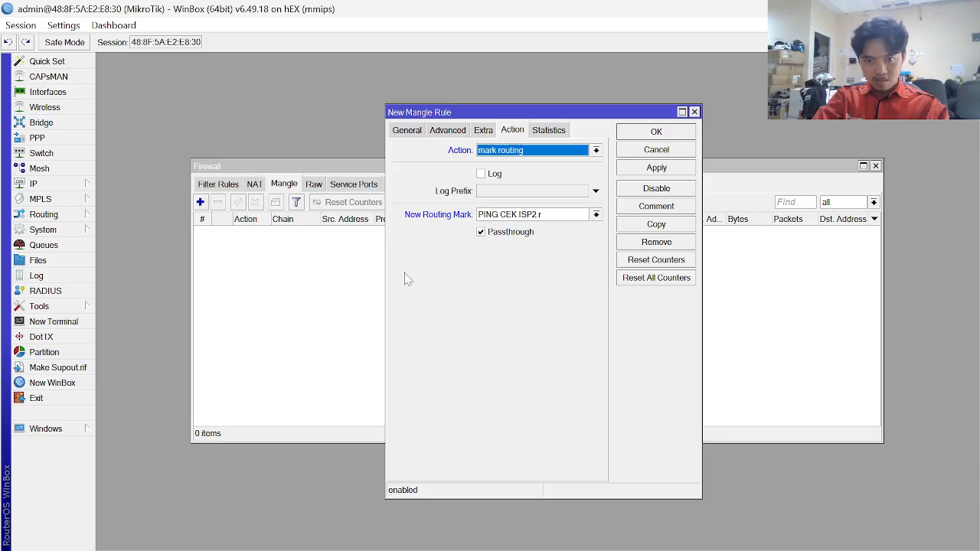
left_click(481, 234)
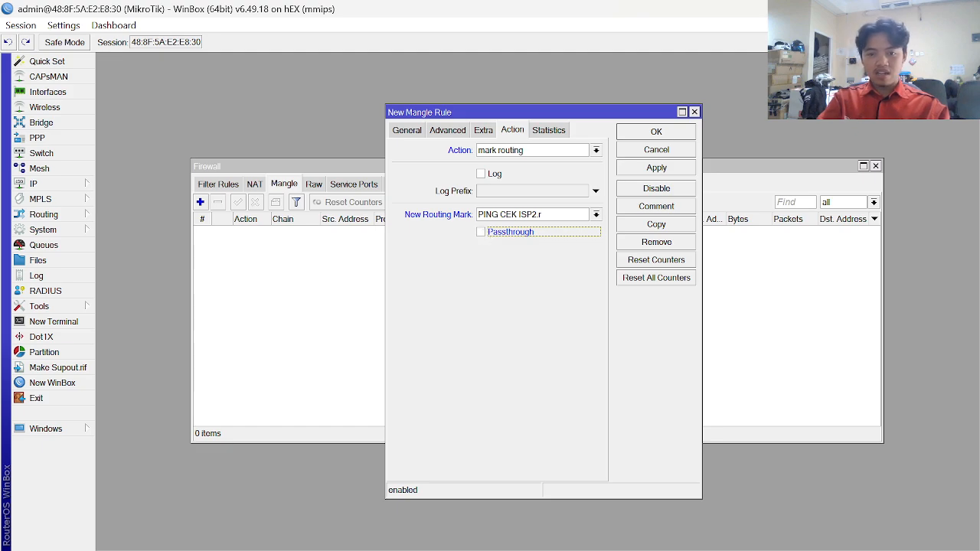
left_click(663, 173)
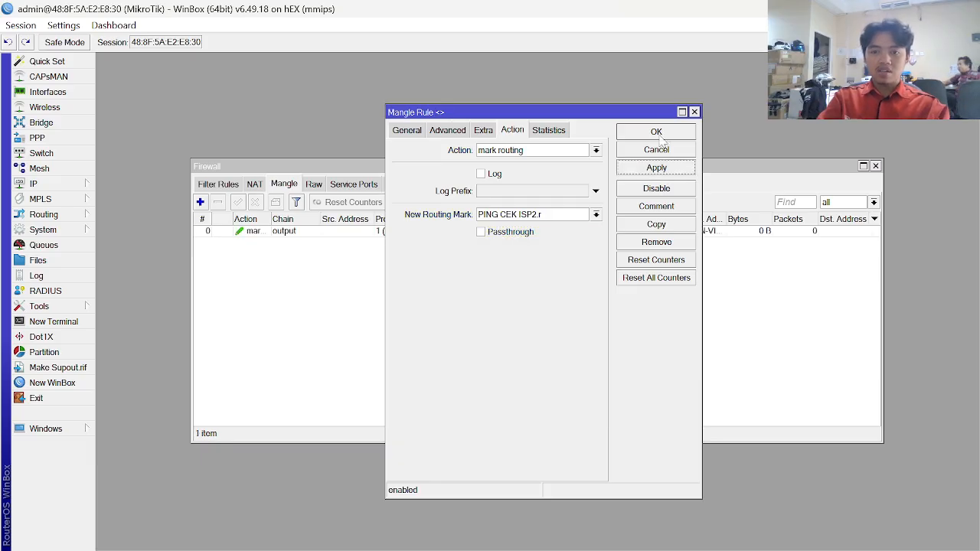
left_click(663, 135)
- Give the first output mangle rule the comment PING CEK ISP 2
left_click(283, 233)
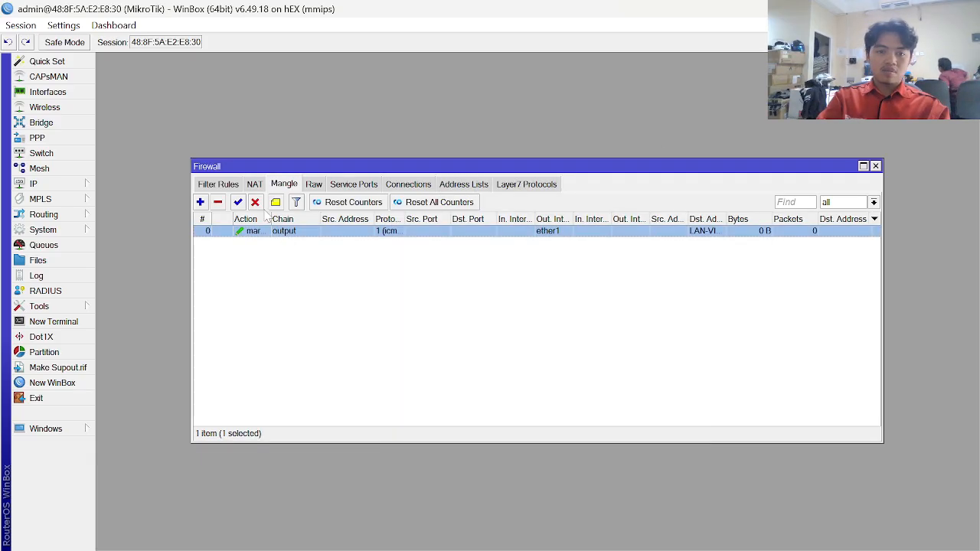
left_click(276, 203)
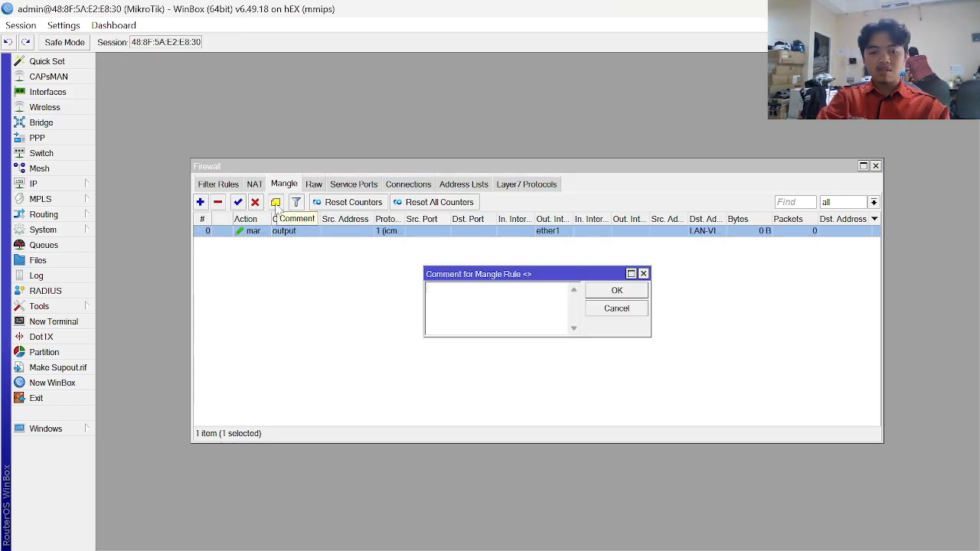
key("alt+Tab")
key("alt+Tab")
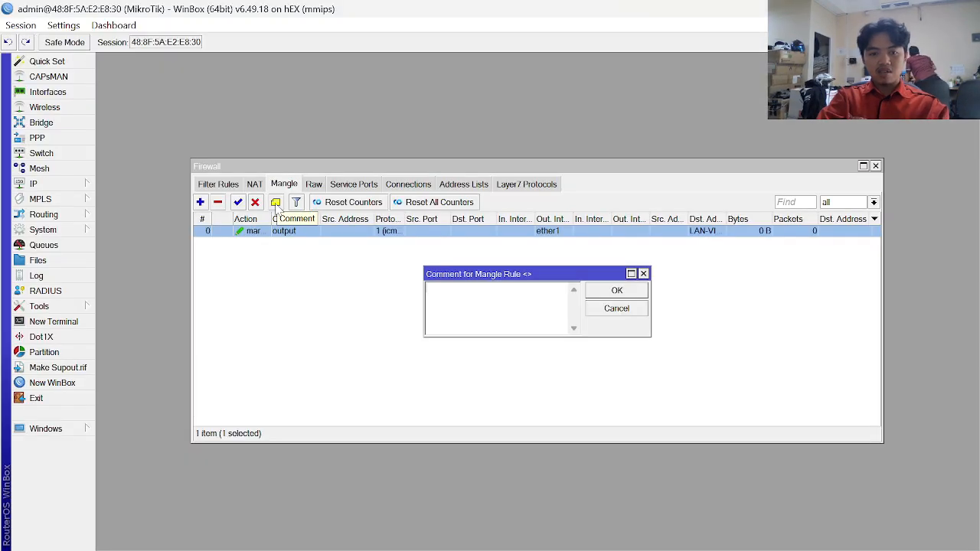
type("pig")
key("BackSpace")
key("Caps_Lock")
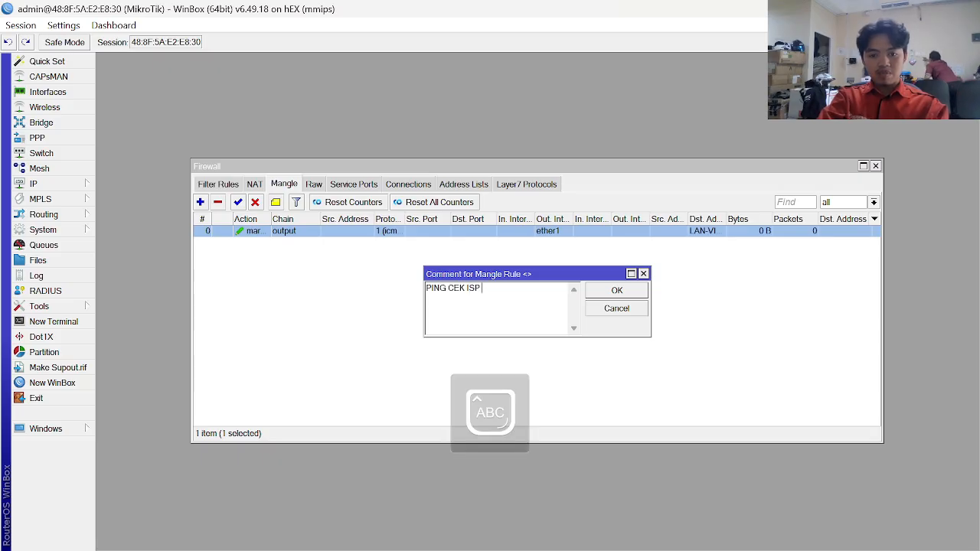
type("PING CEK ISP 2")
key("Return")
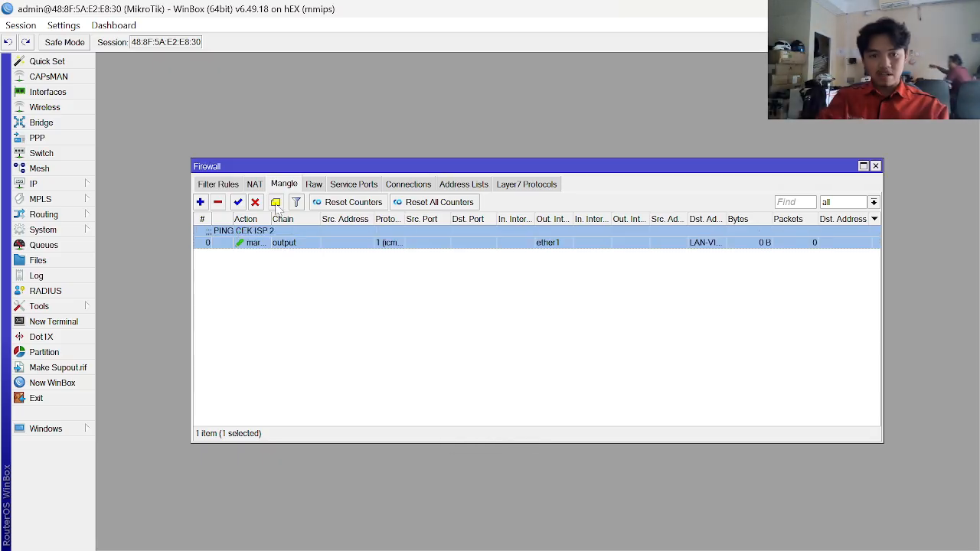
- Read further down the KONFIGURASI.docx guide, then return to the Firewall Mangle list
key("alt+Tab")
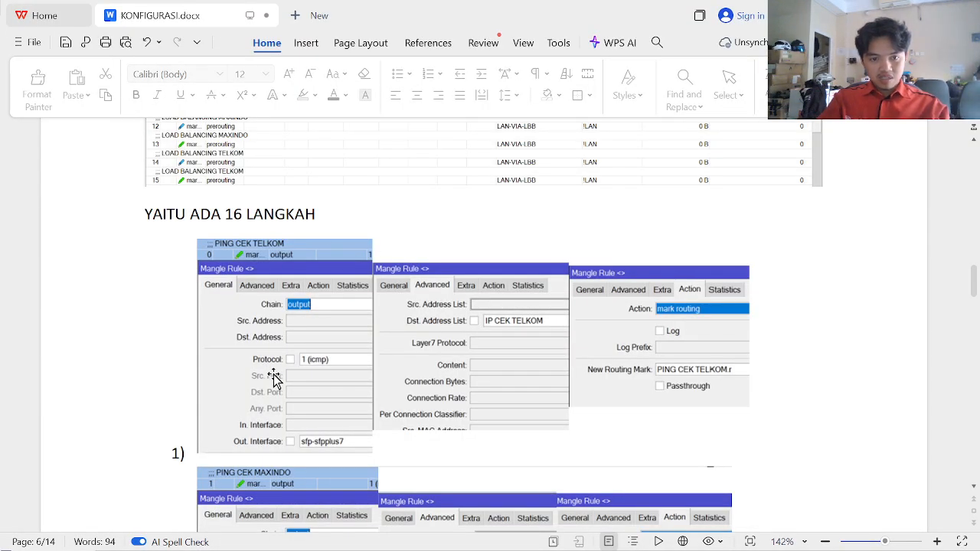
scroll(274, 376, "down", 5)
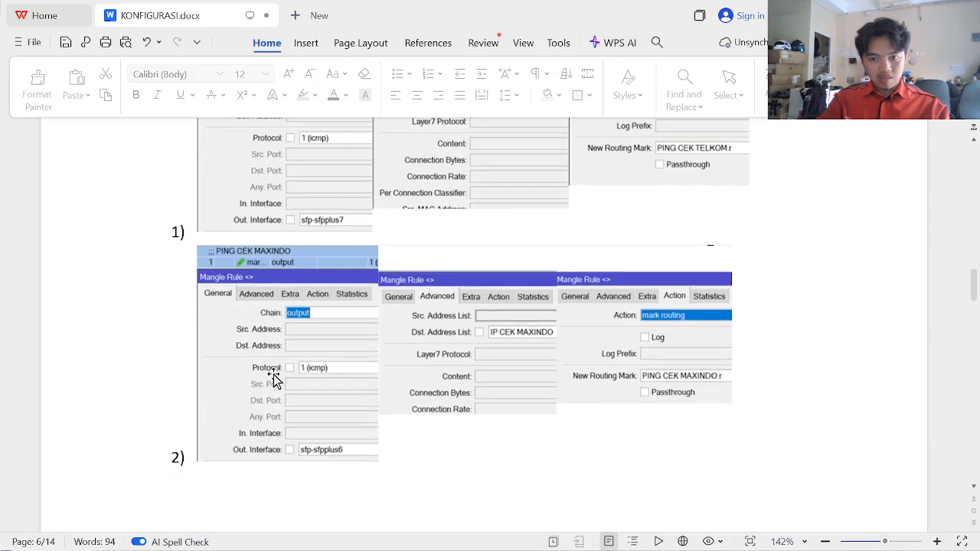
scroll(431, 293, "down", 1)
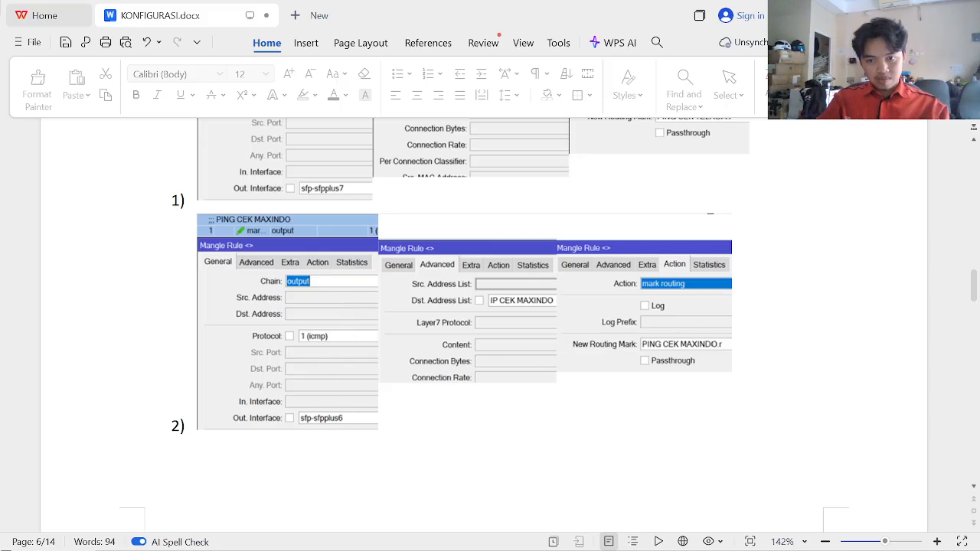
key("alt+Tab")
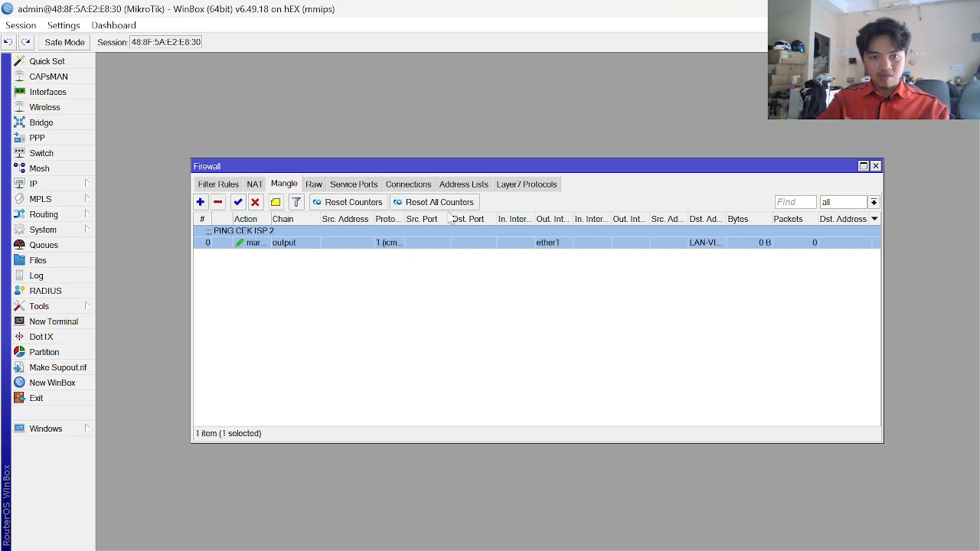
- Duplicate the PING CEK ISP 2 rule and change the copy's routing mark to ISP 1
double_click(388, 242)
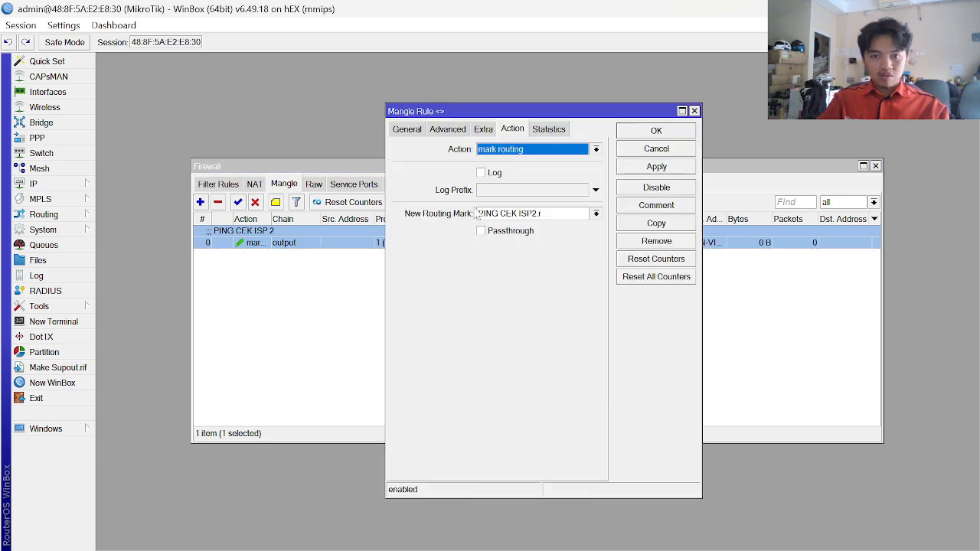
left_click(677, 223)
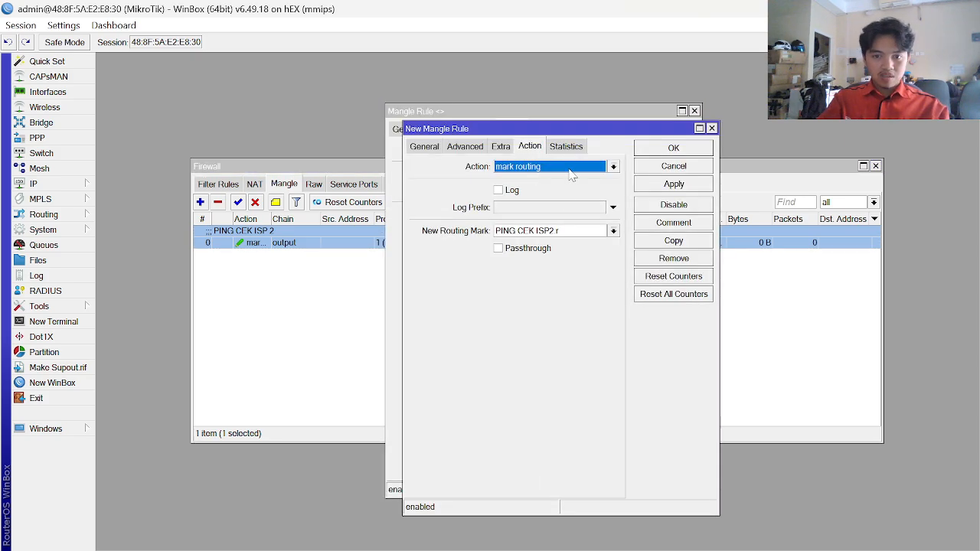
left_click(557, 230)
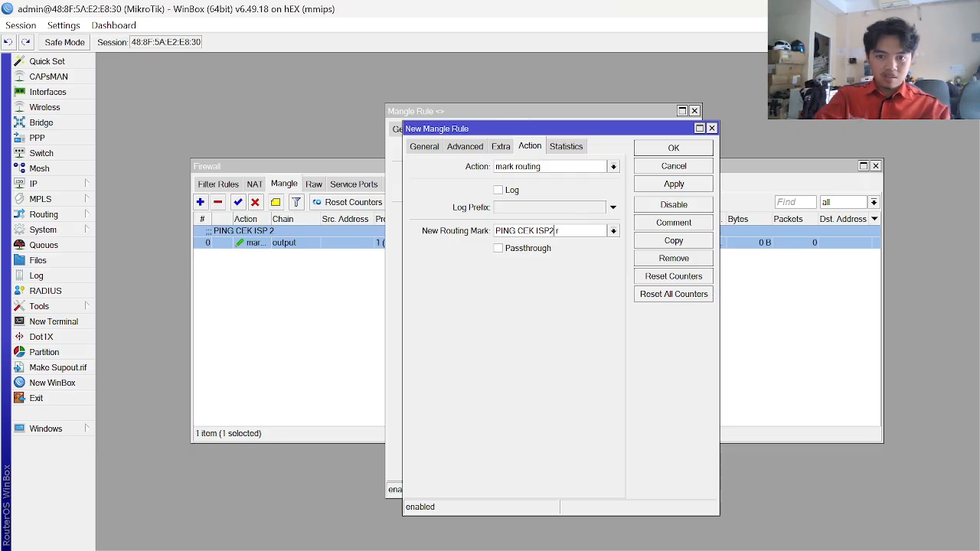
key("BackSpace")
key("BackSpace")
type("1")
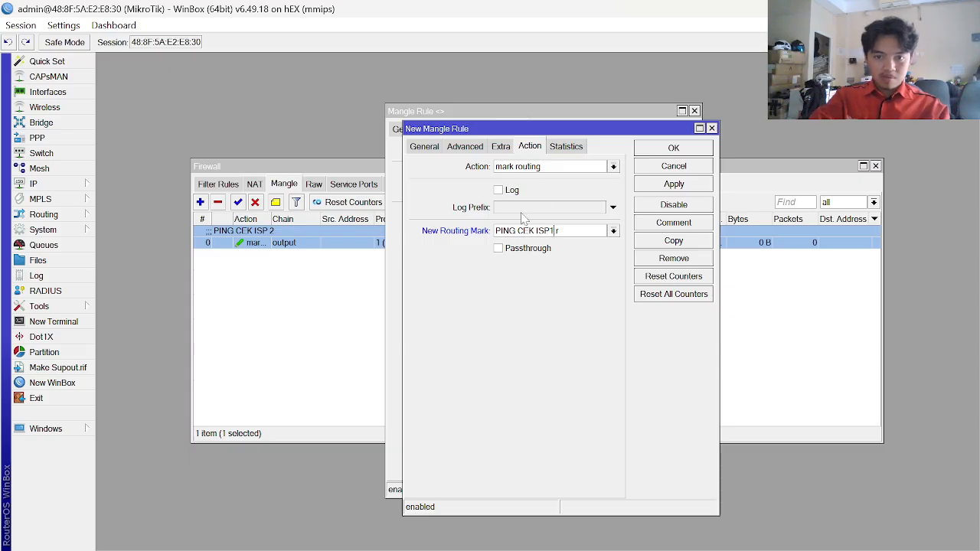
- Set the copy's Dst. Address List to LAN-VIA-ISP1 and Out. Interface to ether2, then save it
left_click(474, 146)
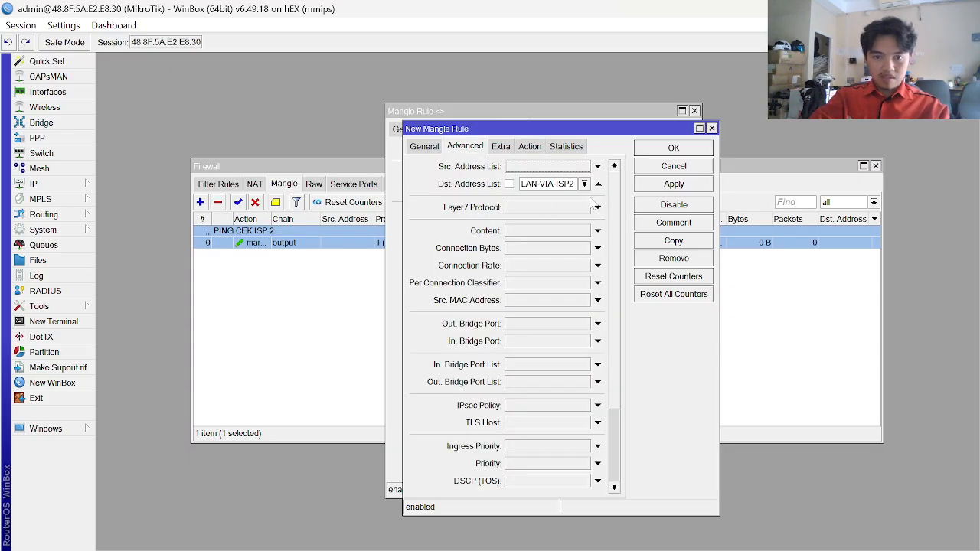
left_click(584, 184)
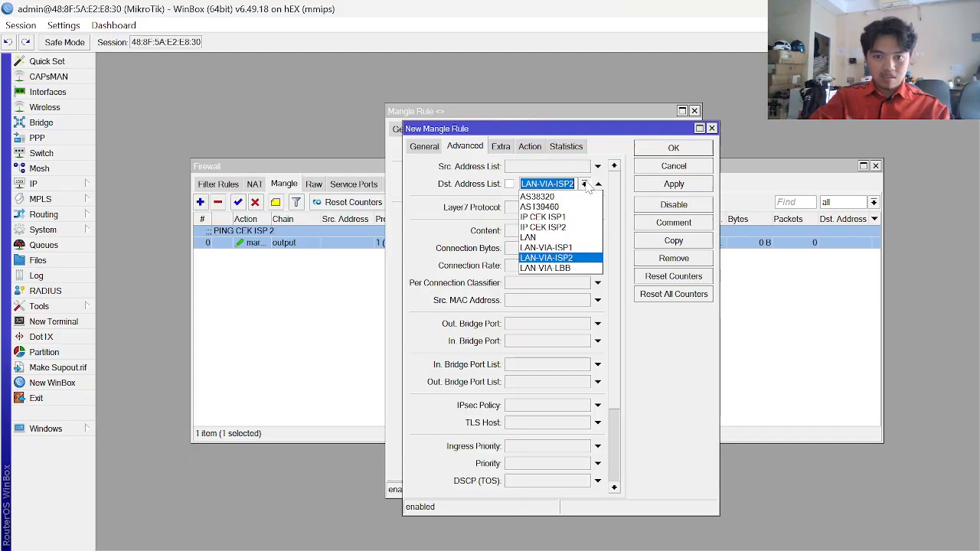
left_click(570, 249)
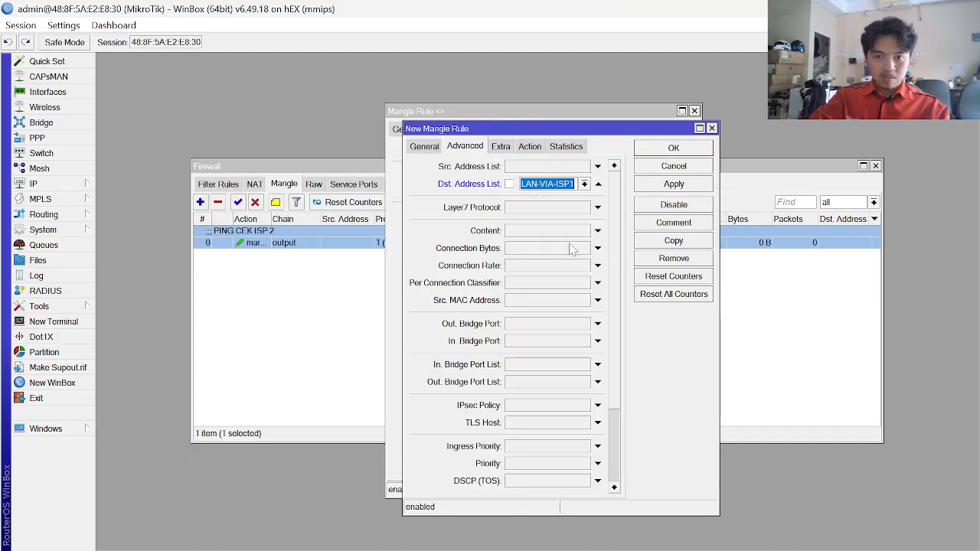
left_click(425, 147)
left_click(600, 312)
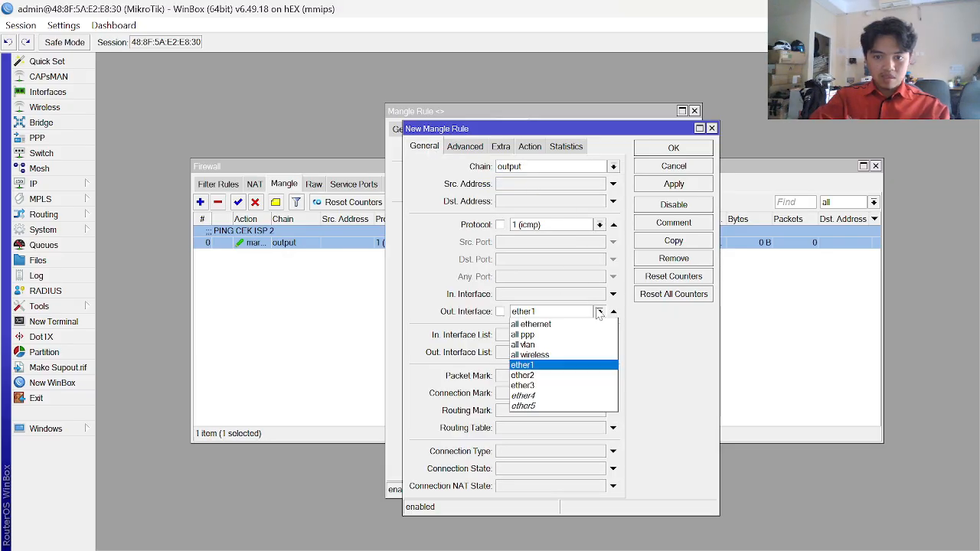
left_click(557, 376)
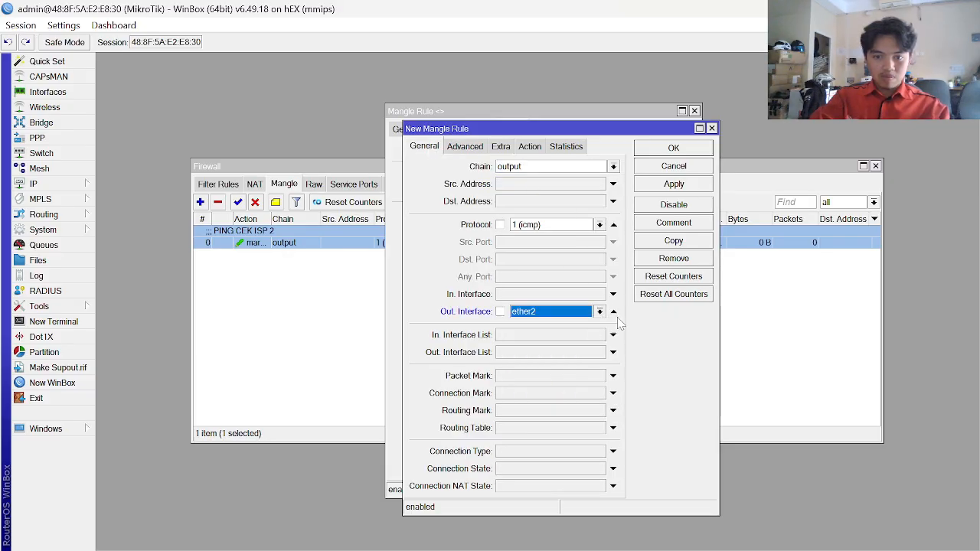
left_click(673, 184)
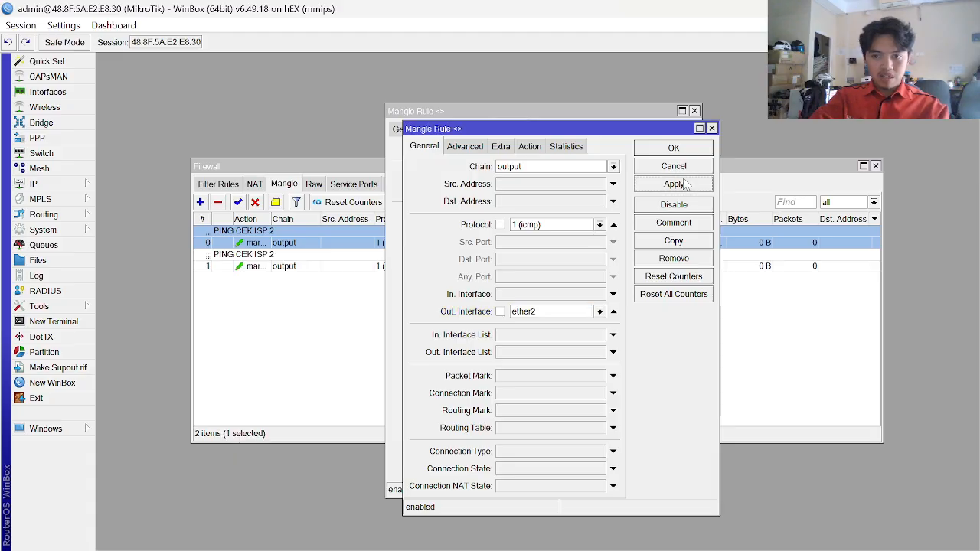
key("Escape")
key("Escape")
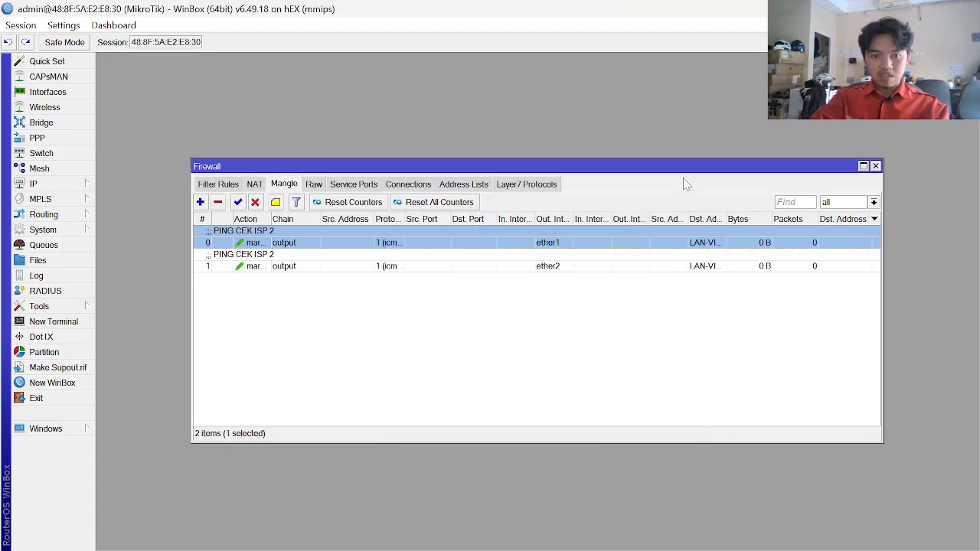
- Change the new rule 1's comment to PING CEK ISP 1
left_click(285, 265)
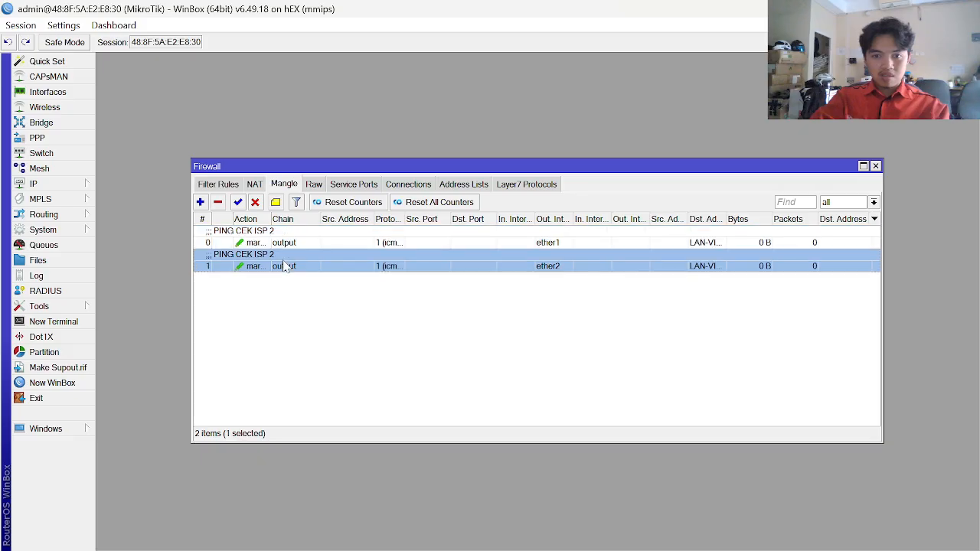
left_click(281, 208)
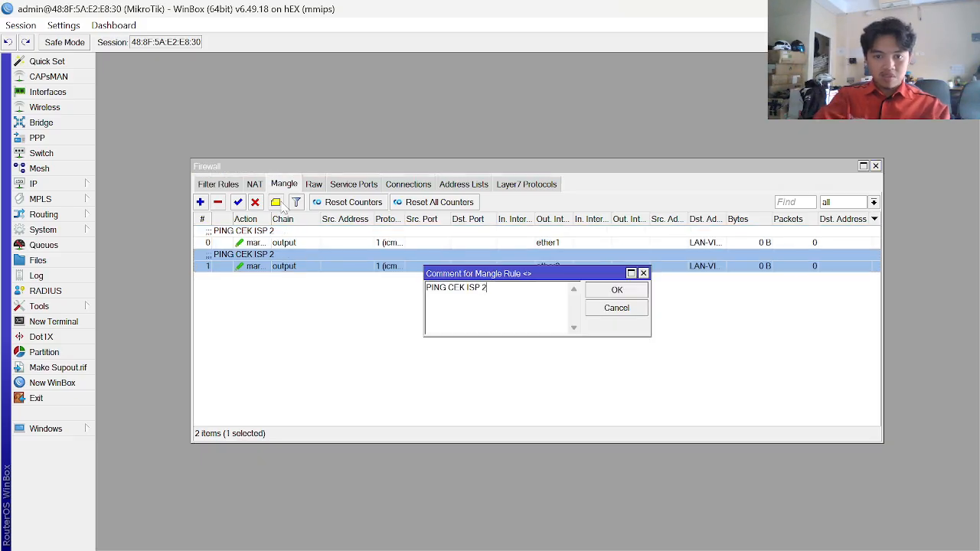
key("BackSpace")
type("1")
key("Return")
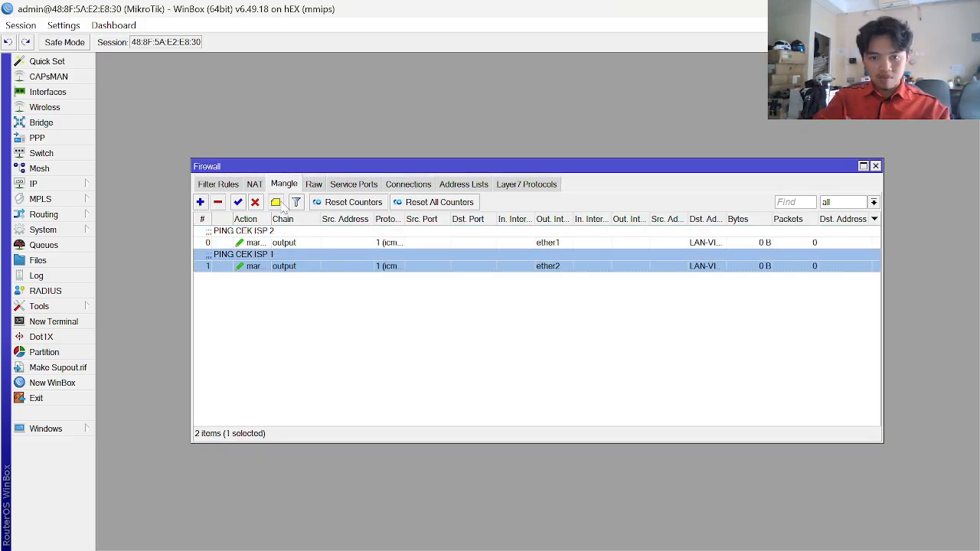
- Scroll the KONFIGURASI.docx guide down to the LAN to LAN rules on page 7
key("alt+Tab")
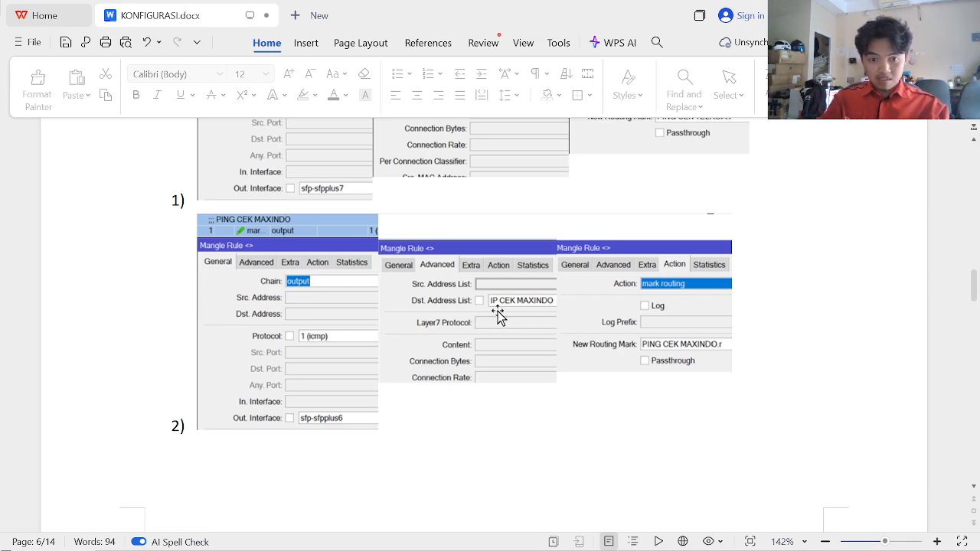
scroll(498, 311, "down", 7)
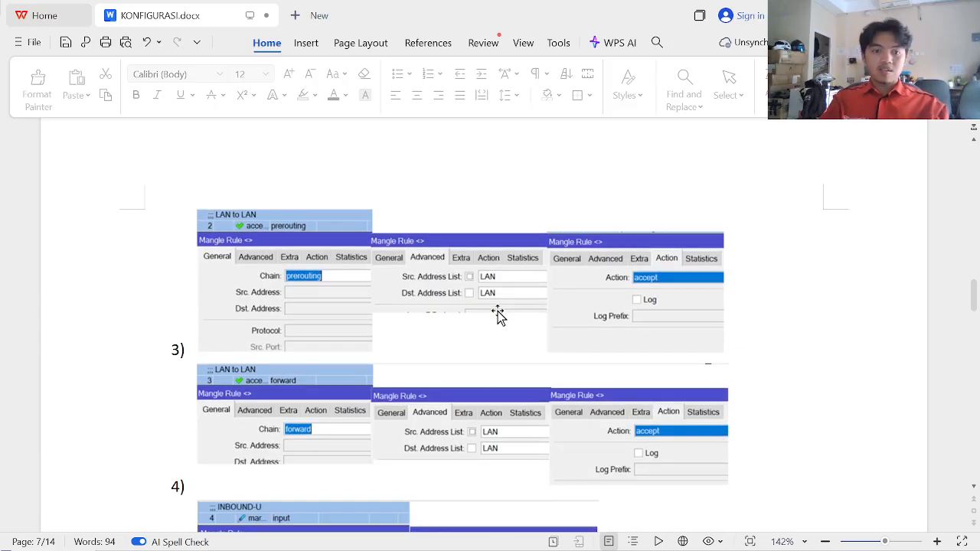
scroll(497, 314, "down", 2)
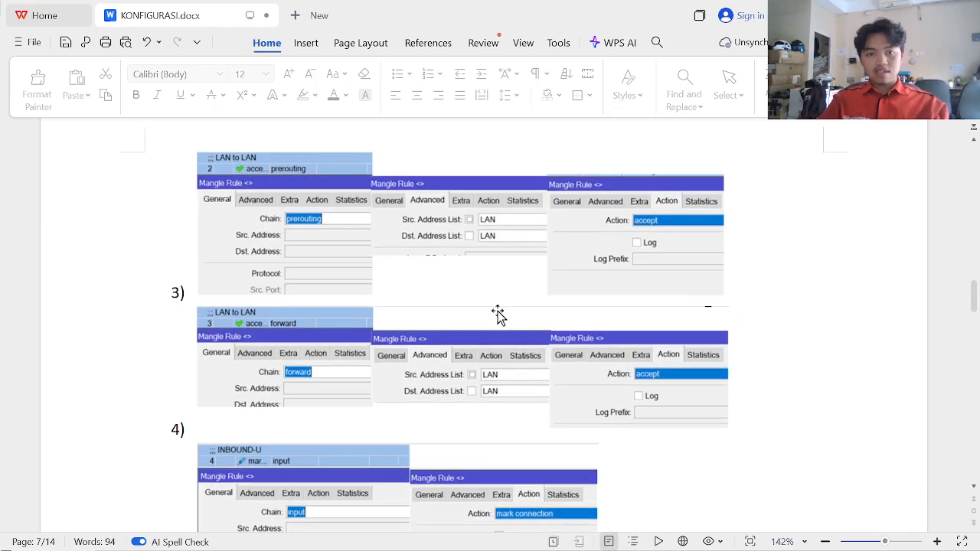
scroll(498, 314, "down", 1)
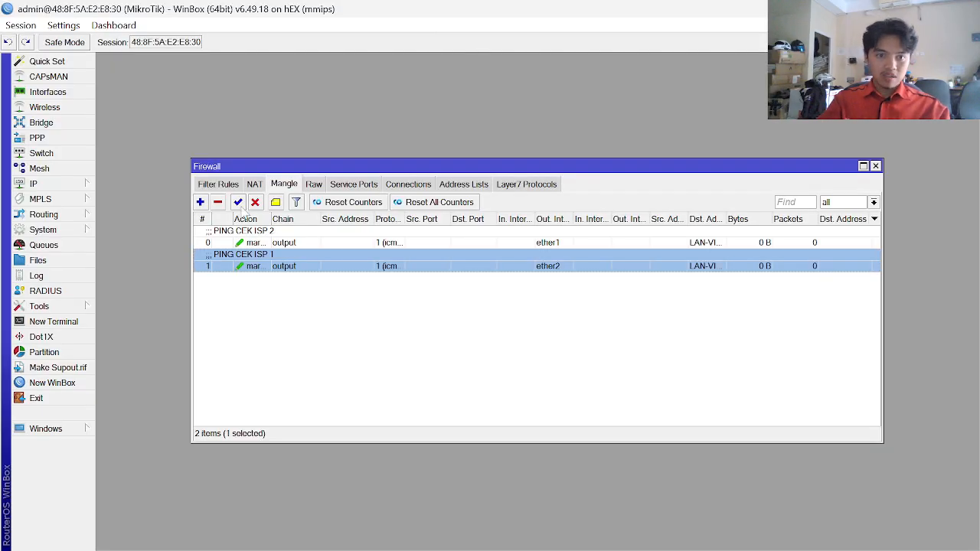
- Create a prerouting accept rule with Src. and Dst. Address List both set to LAN
left_click(200, 203)
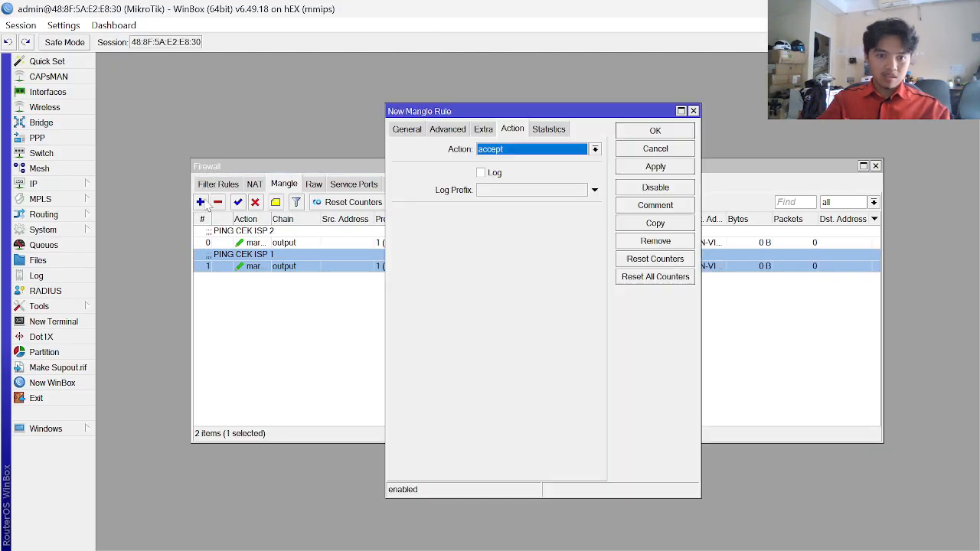
left_click(422, 130)
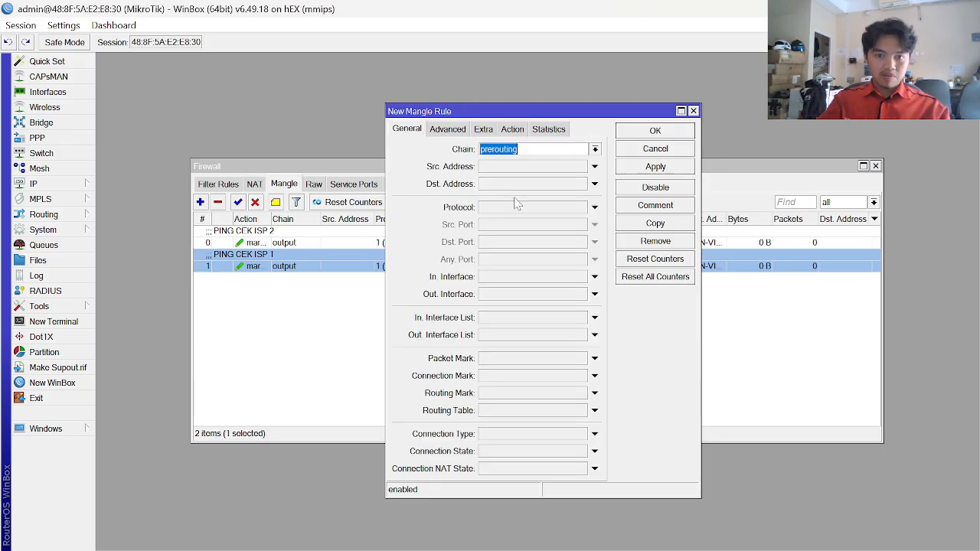
left_click(450, 132)
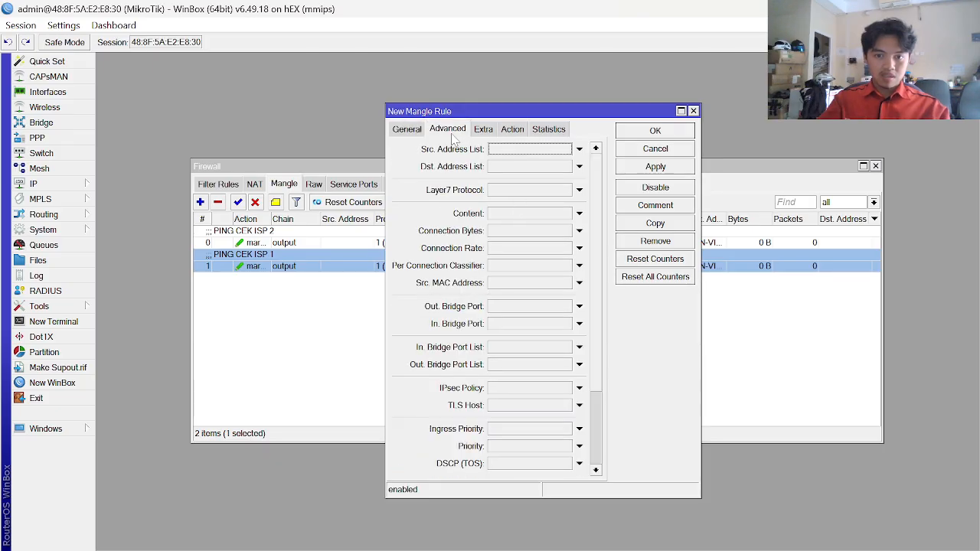
left_click(579, 149)
left_click(567, 150)
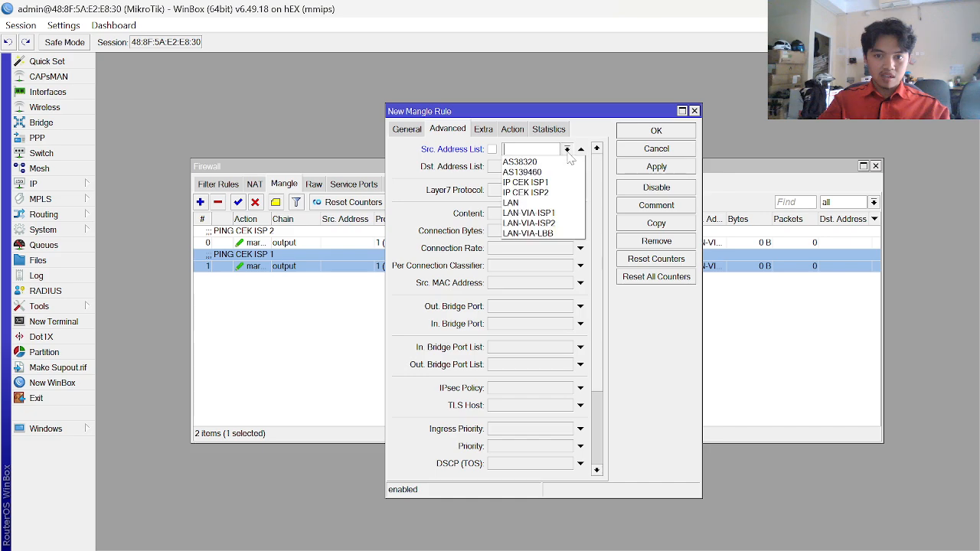
left_click(529, 202)
left_click(579, 167)
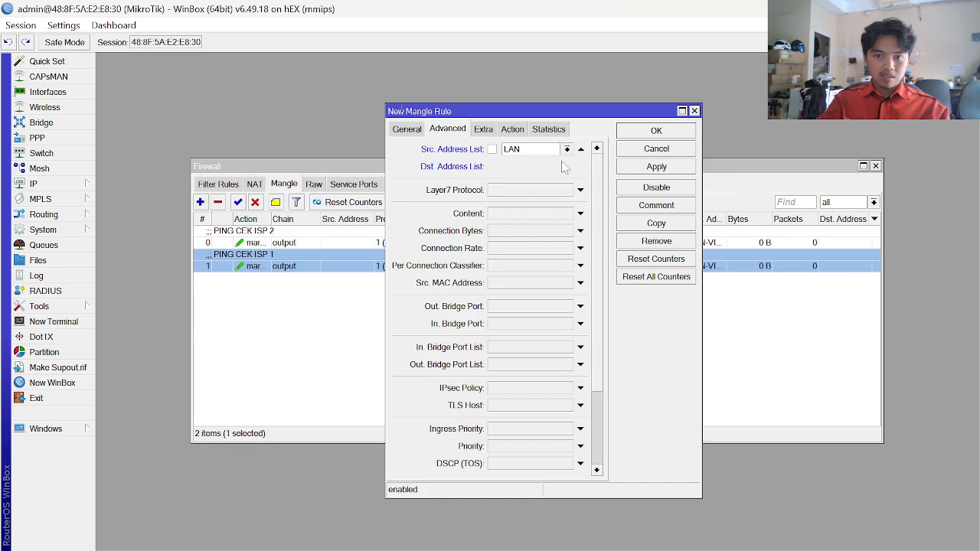
left_click(567, 167)
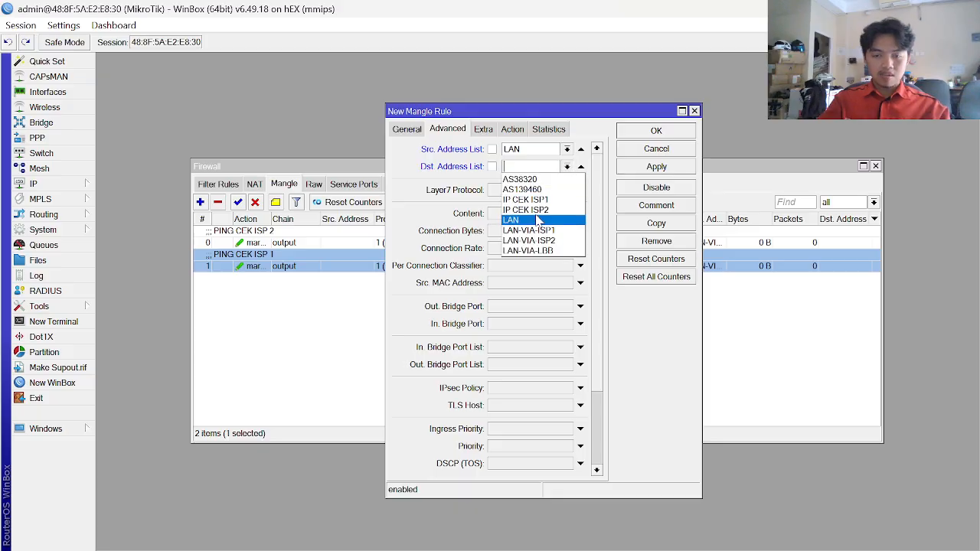
left_click(535, 218)
left_click(512, 130)
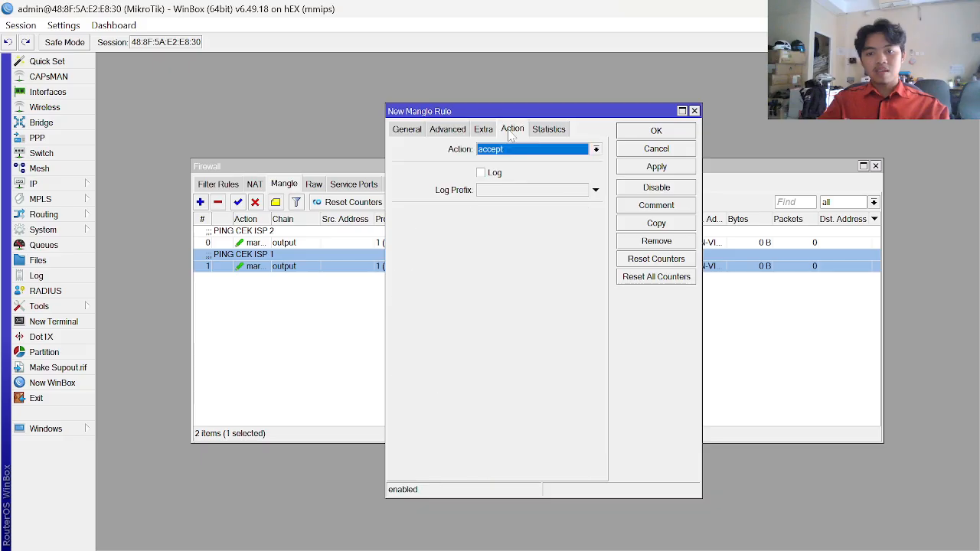
left_click(541, 150)
left_click(542, 156)
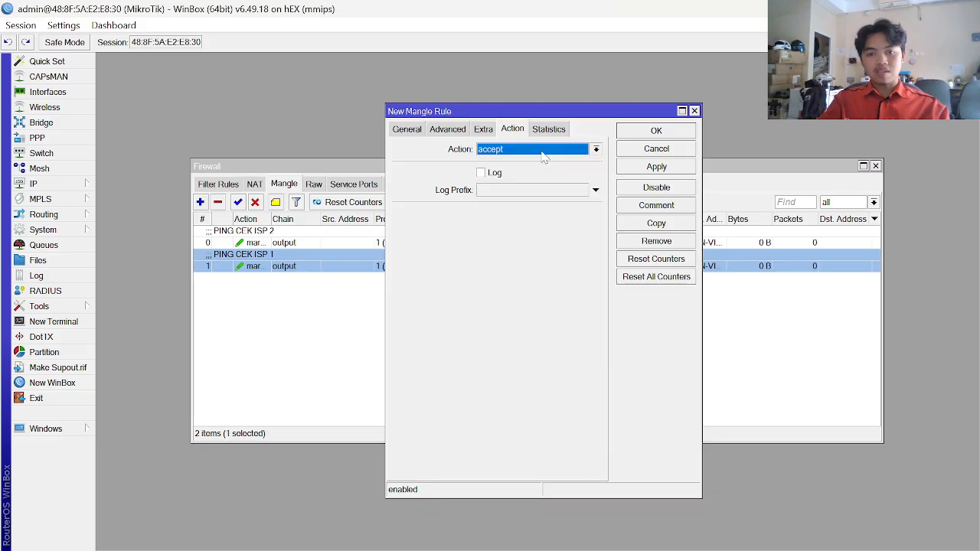
left_click(666, 168)
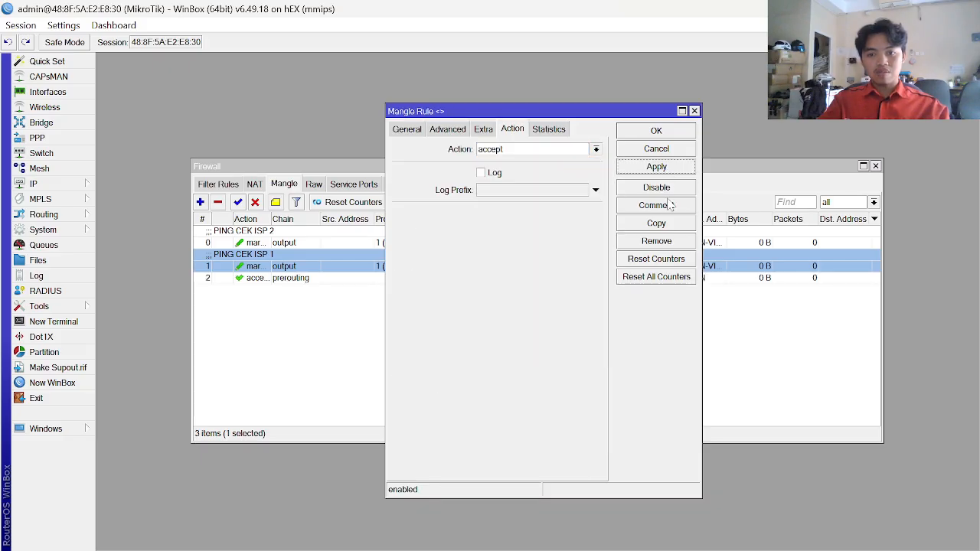
- Copy that rule, change the copy's chain to forward, and save it
left_click(656, 223)
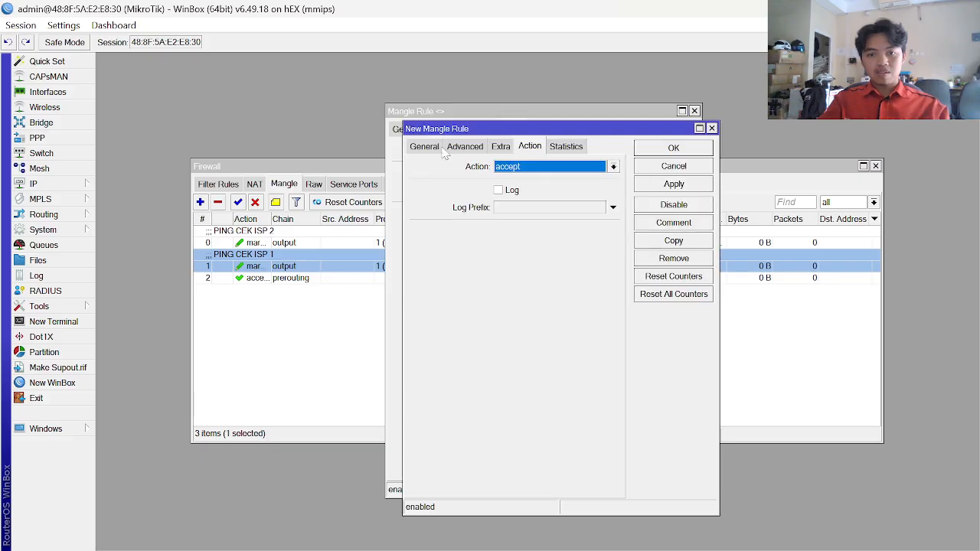
left_click(439, 150)
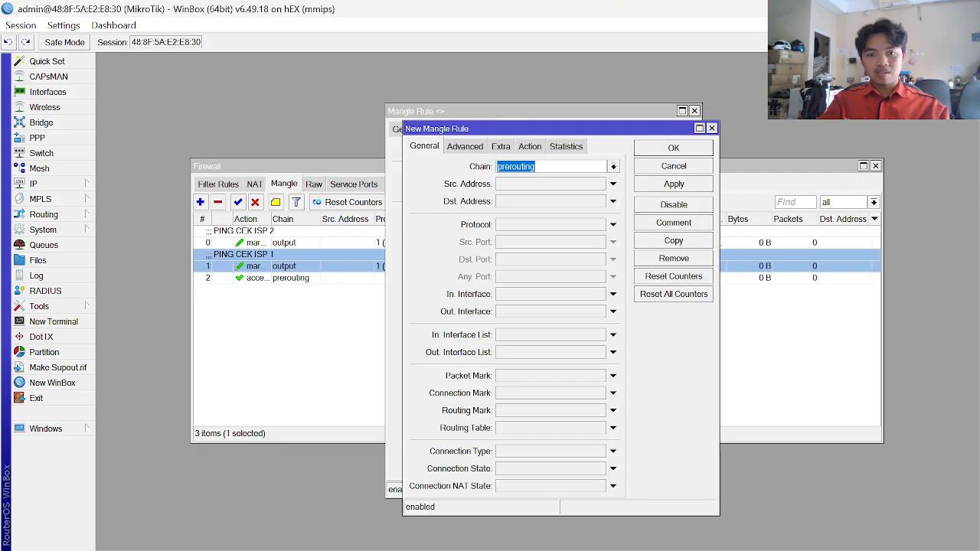
left_click(613, 166)
left_click(534, 182)
left_click(685, 180)
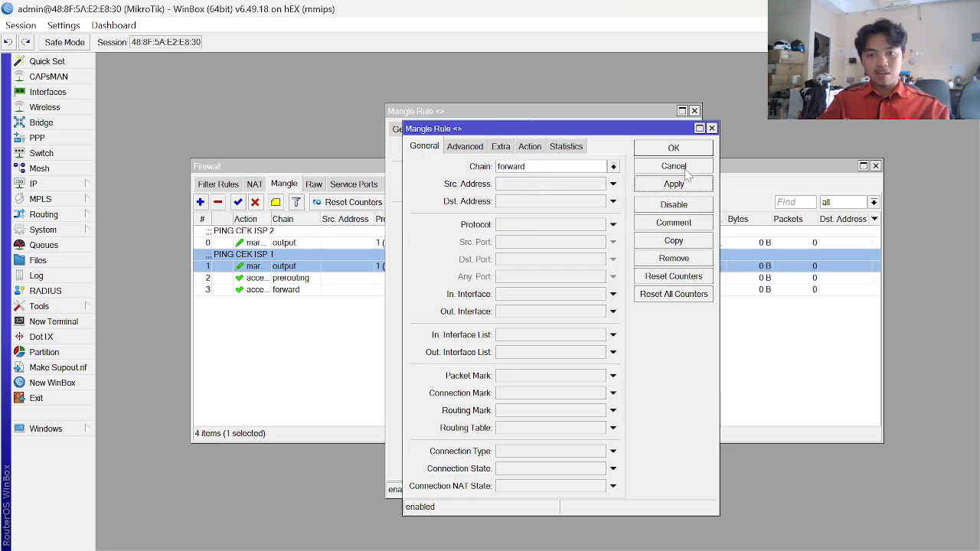
key("Escape")
key("Escape")
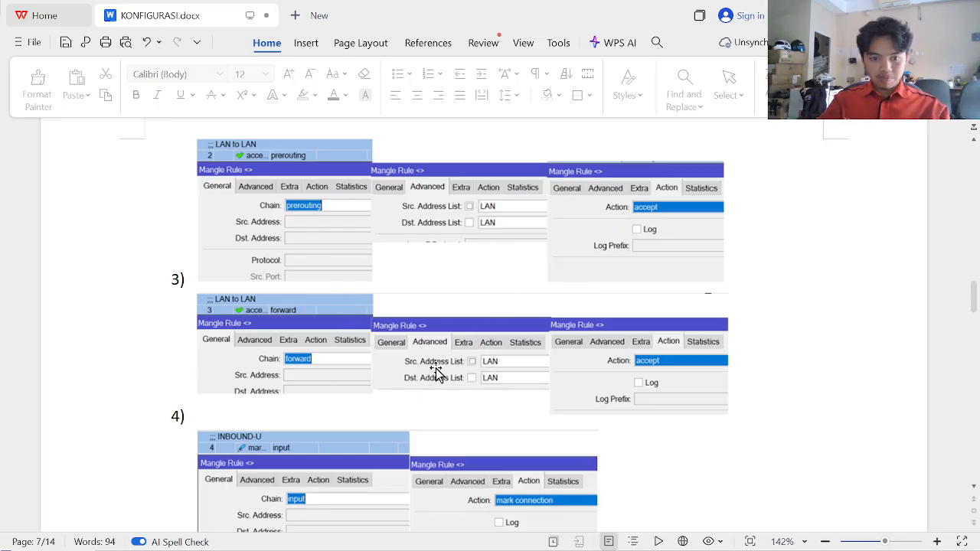
key("alt+Tab")
key("alt+Tab")
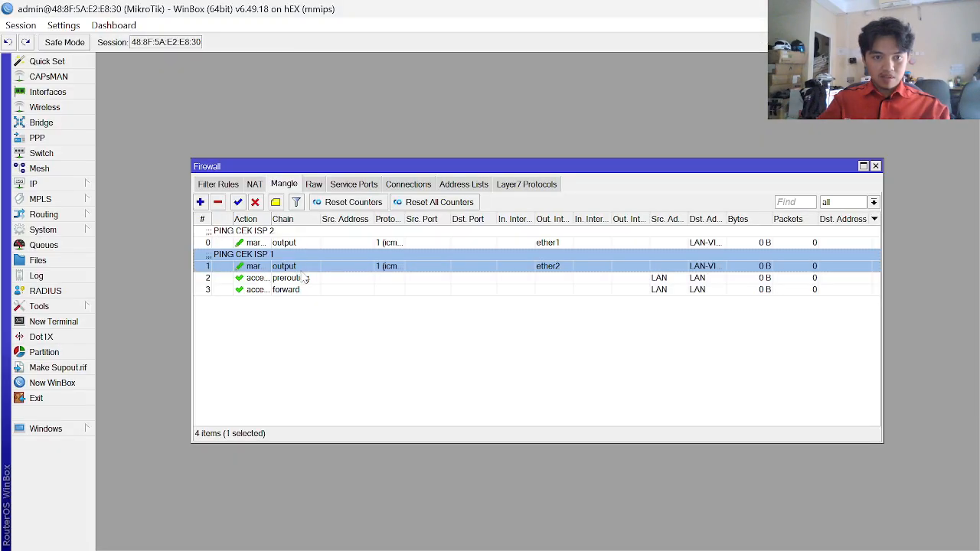
- Comment mangle rules 2 and 3 as 'LAN to LAN', then bring the KONFIGURASI.docx guide forward
left_click(289, 279)
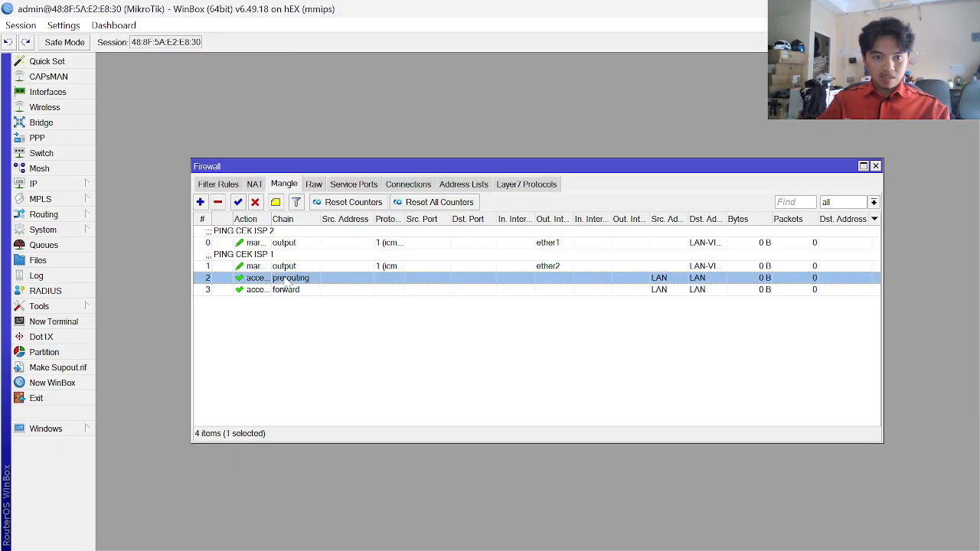
left_click(275, 202)
type("LAN ")
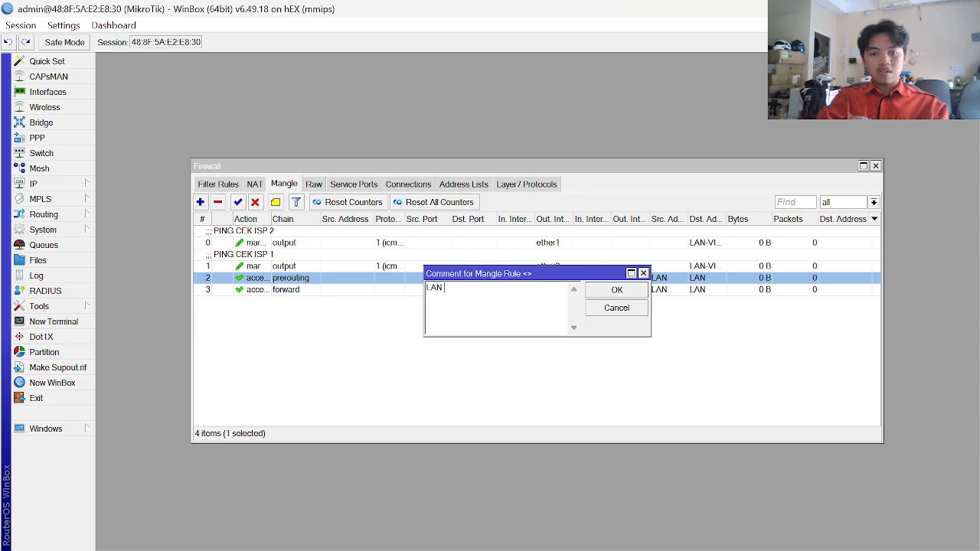
type("to LAN")
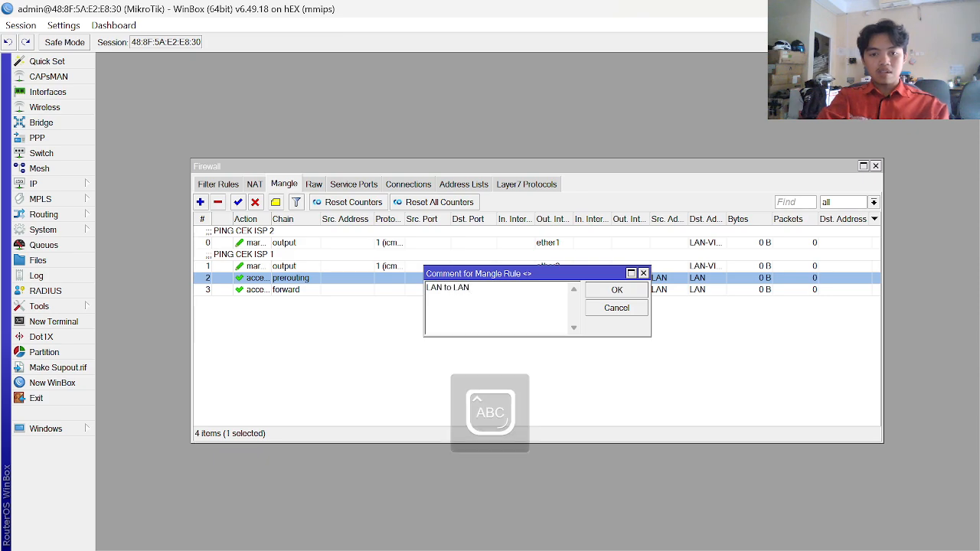
key("Return")
left_click(268, 302)
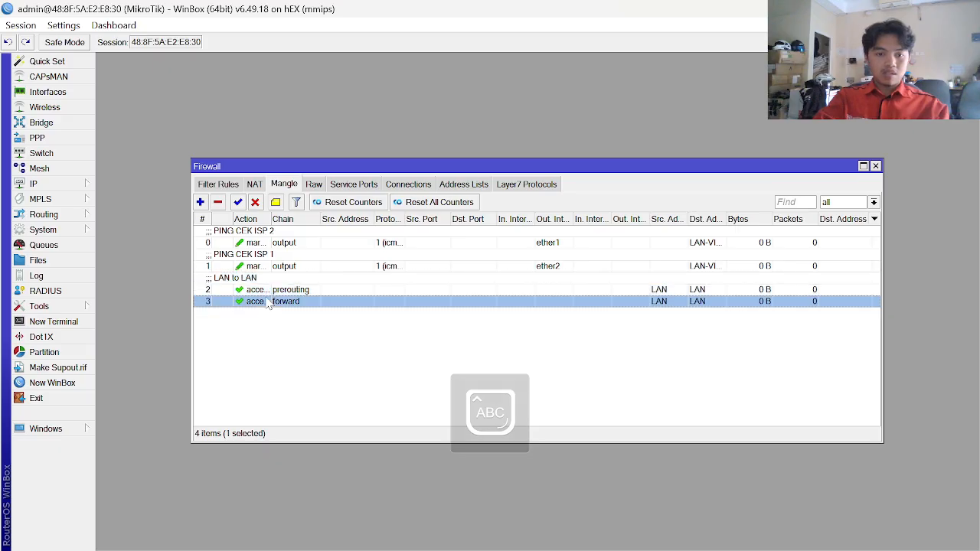
left_click(275, 202)
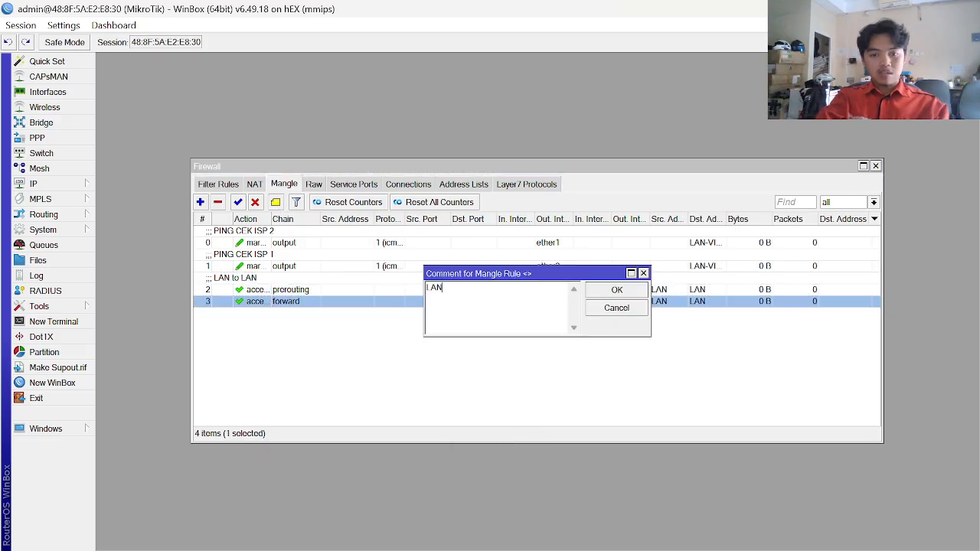
type("LAN to LAN")
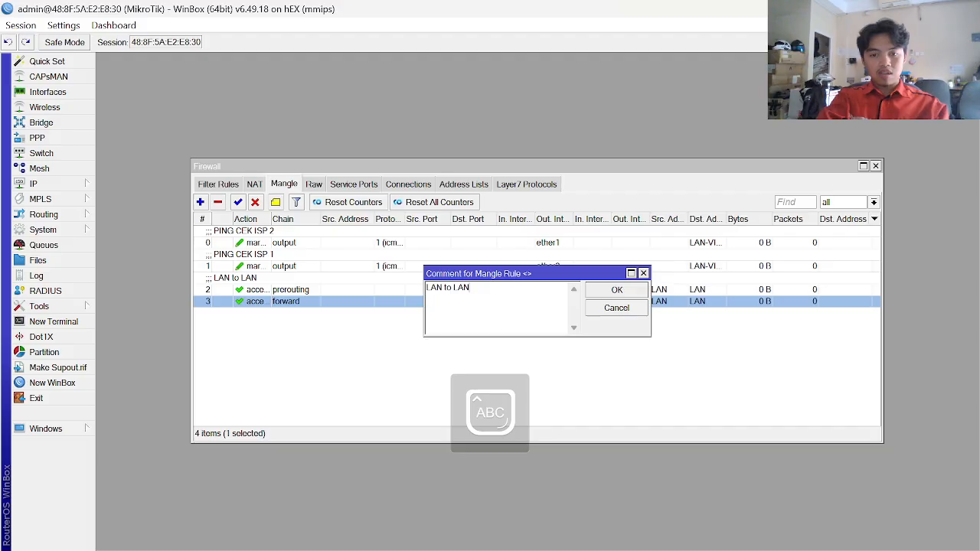
key("Return")
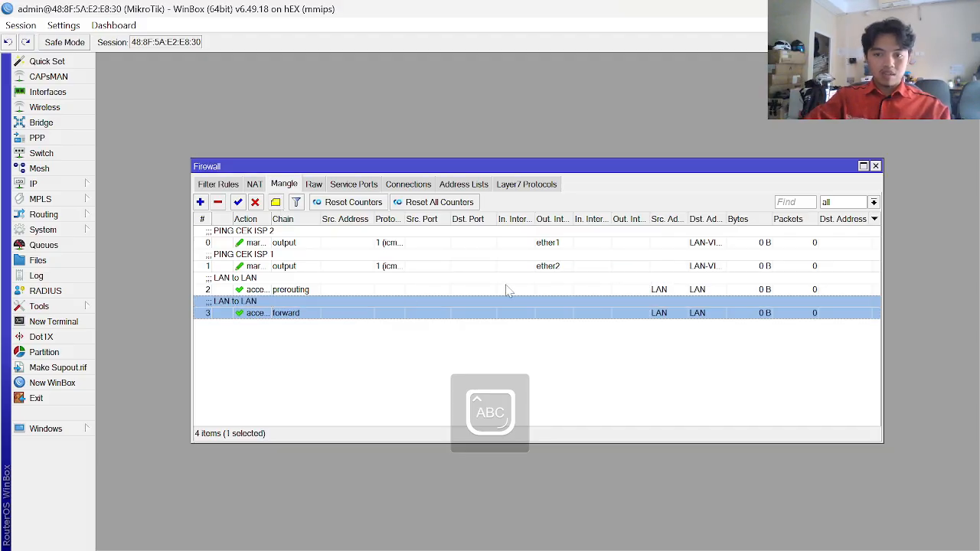
key("alt+Tab")
- Review the INBOUND-U items 4 and 5 in the KONFIGURASI.docx guide
scroll(536, 350, "down", 2)
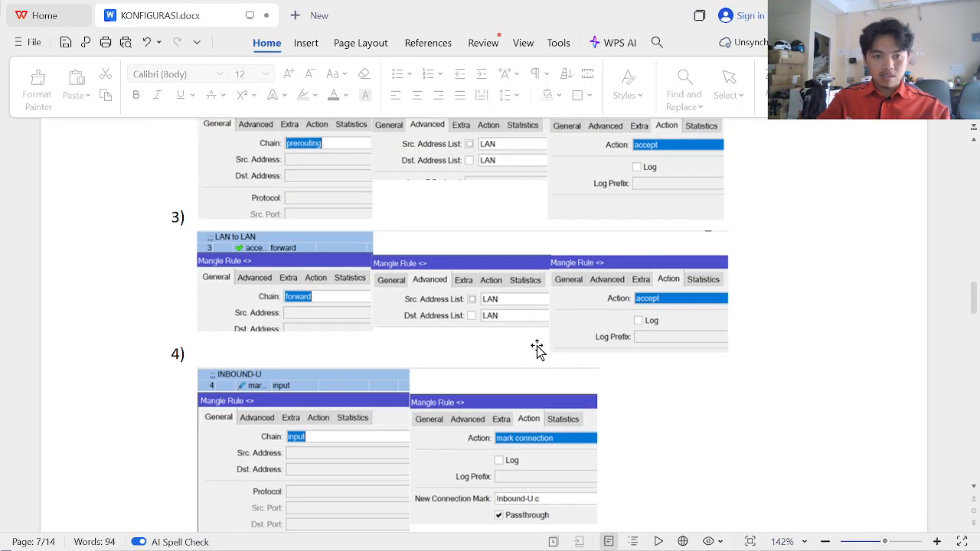
scroll(537, 349, "down", 4)
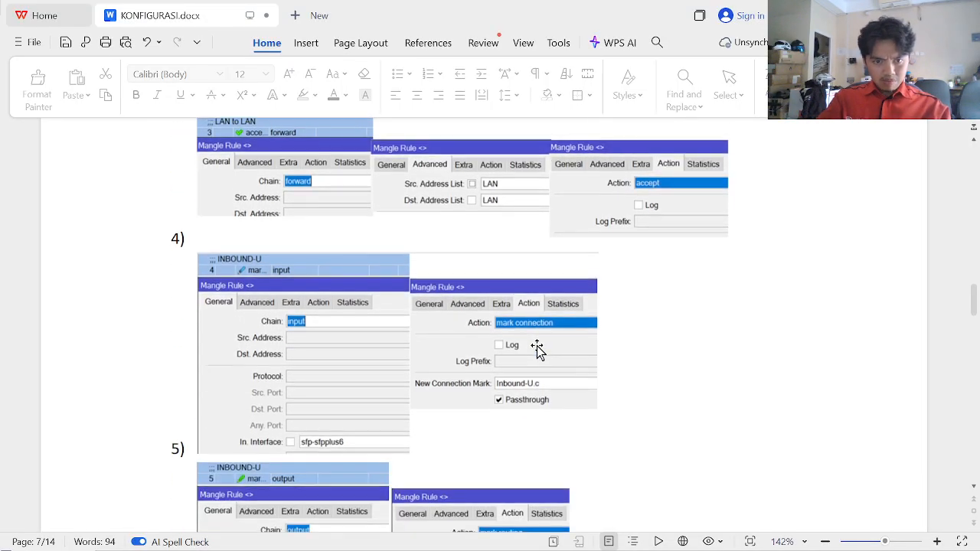
key("alt+Tab")
key("alt+Tab")
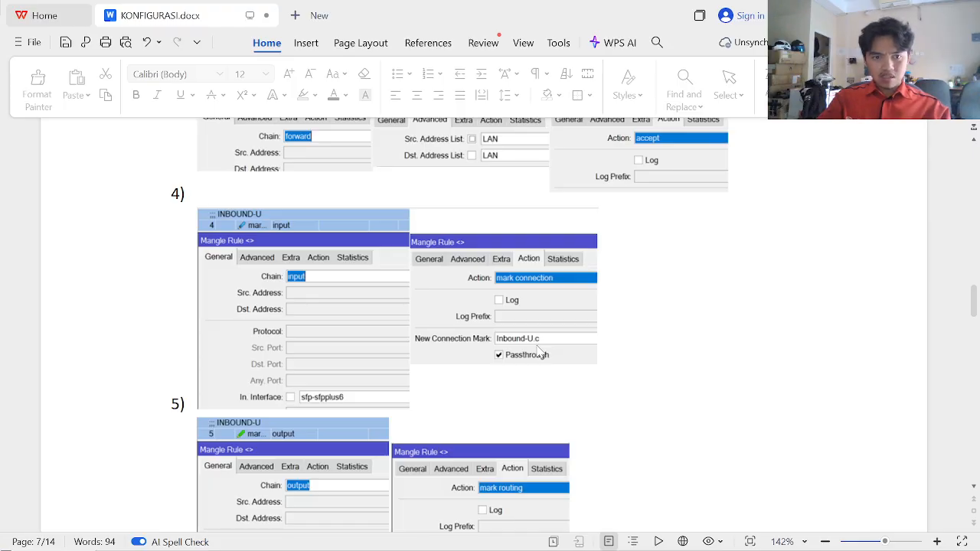
scroll(538, 351, "up", 1)
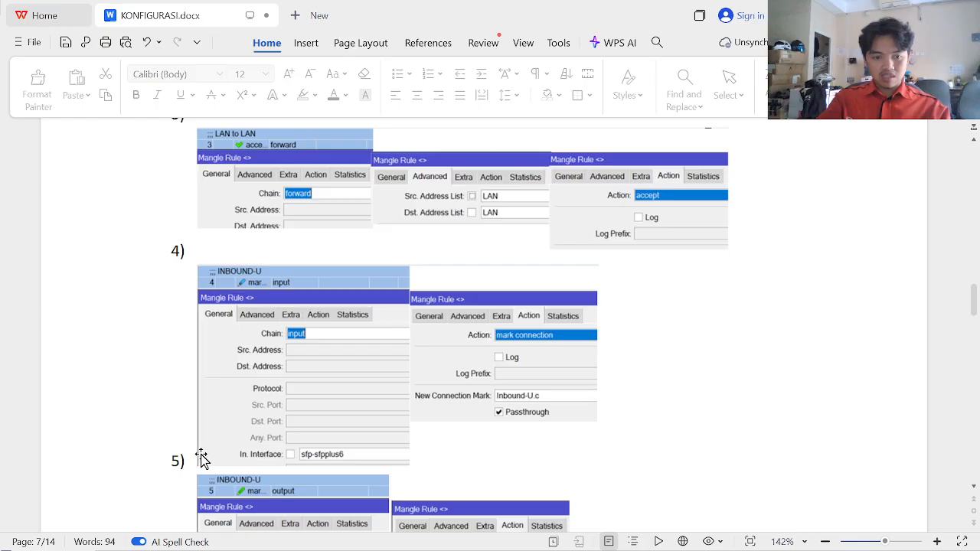
scroll(322, 334, "down", 2)
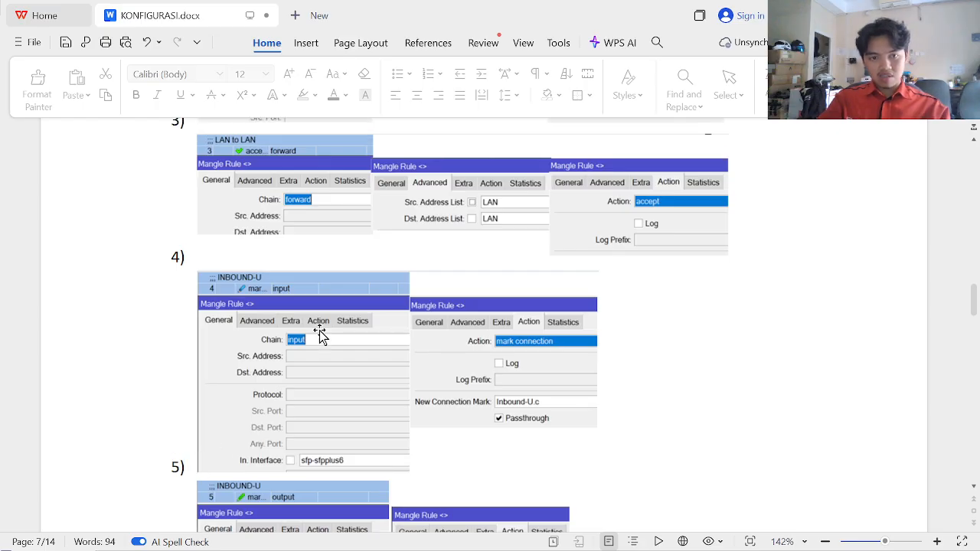
key("alt+Tab")
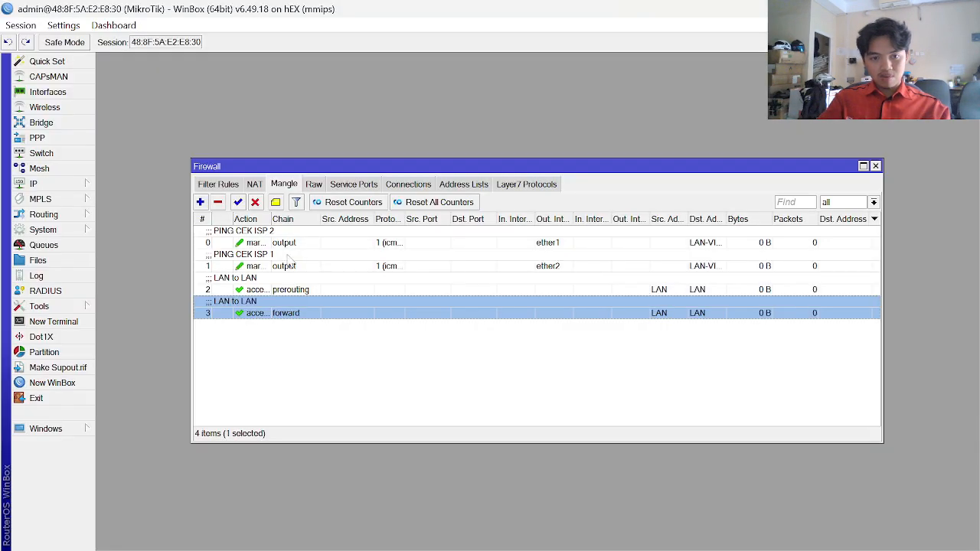
key("alt+Tab")
scroll(267, 376, "down", 1)
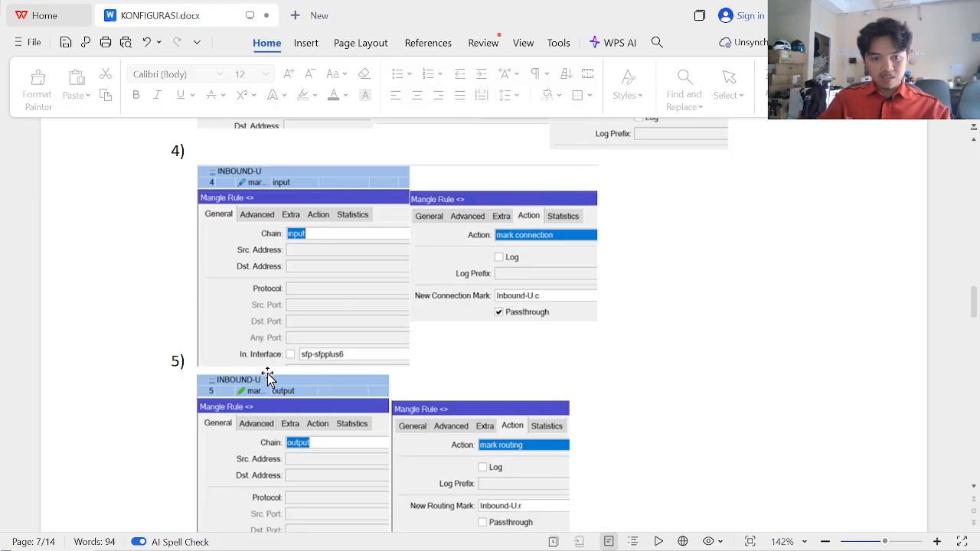
scroll(267, 376, "up", 2)
scroll(267, 377, "up", 1)
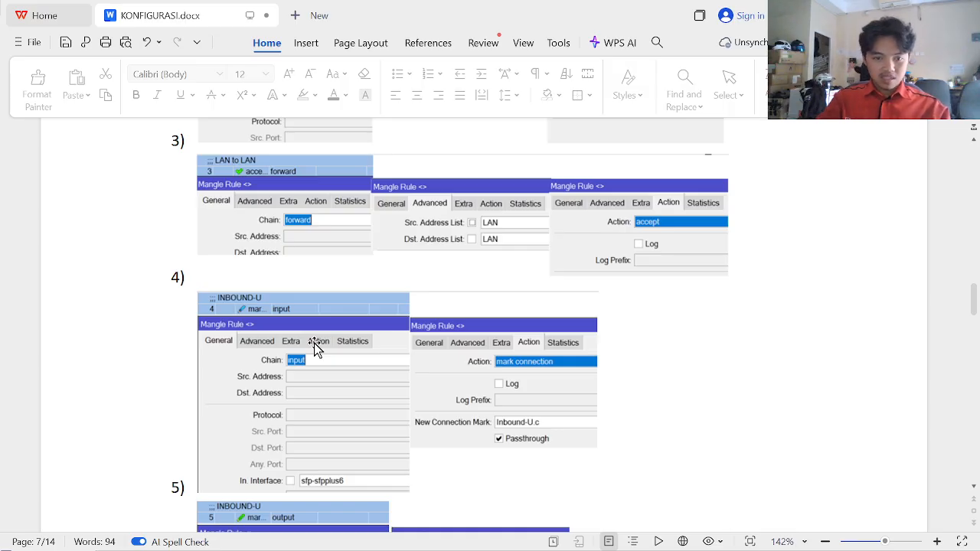
scroll(314, 343, "down", 5)
scroll(314, 346, "up", 4)
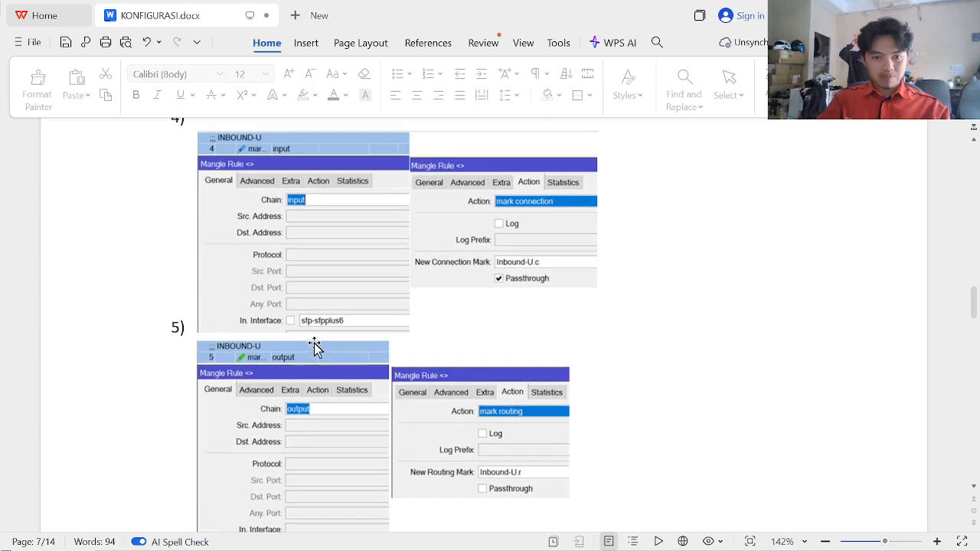
scroll(313, 343, "down", 2)
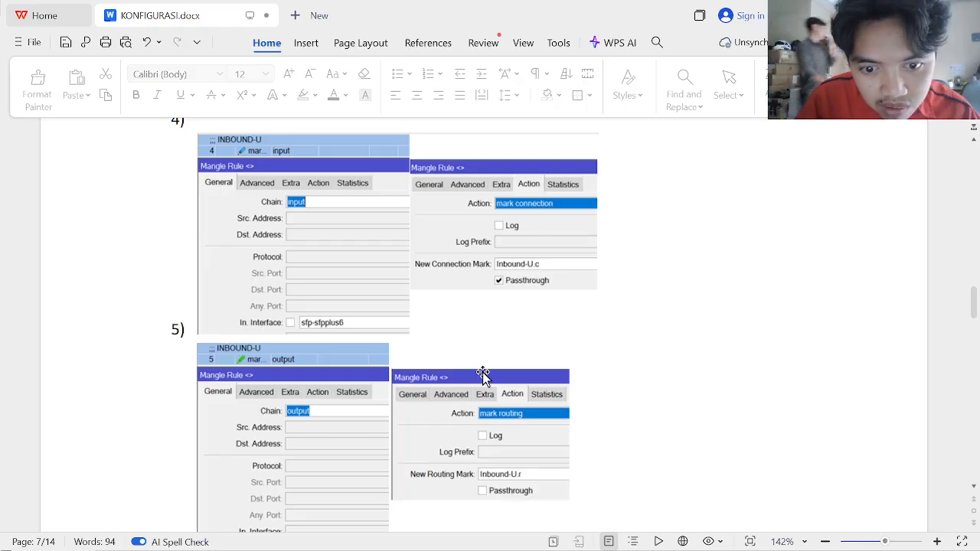
scroll(483, 375, "down", 3)
scroll(483, 375, "up", 4)
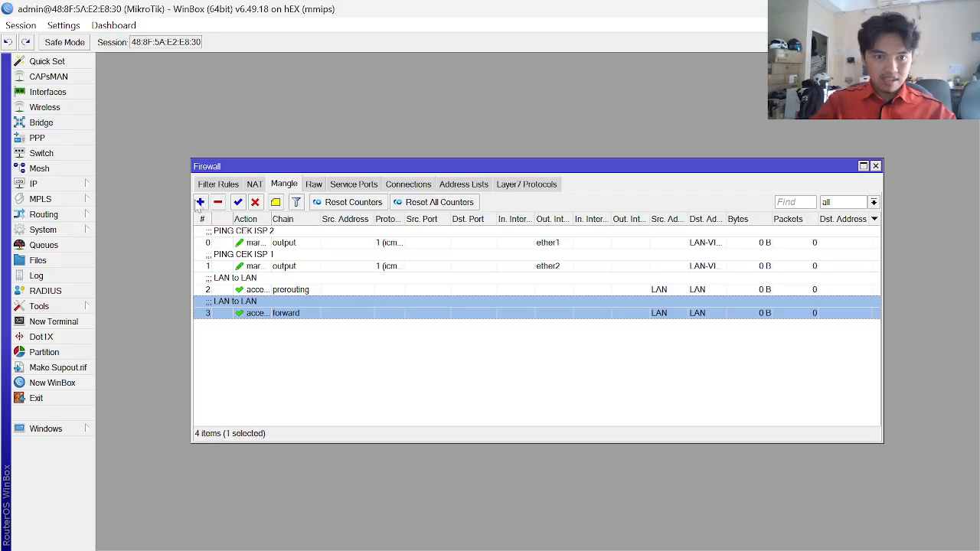
- Start a new mangle rule in WinBox and bring its dialog forward
left_click(200, 202)
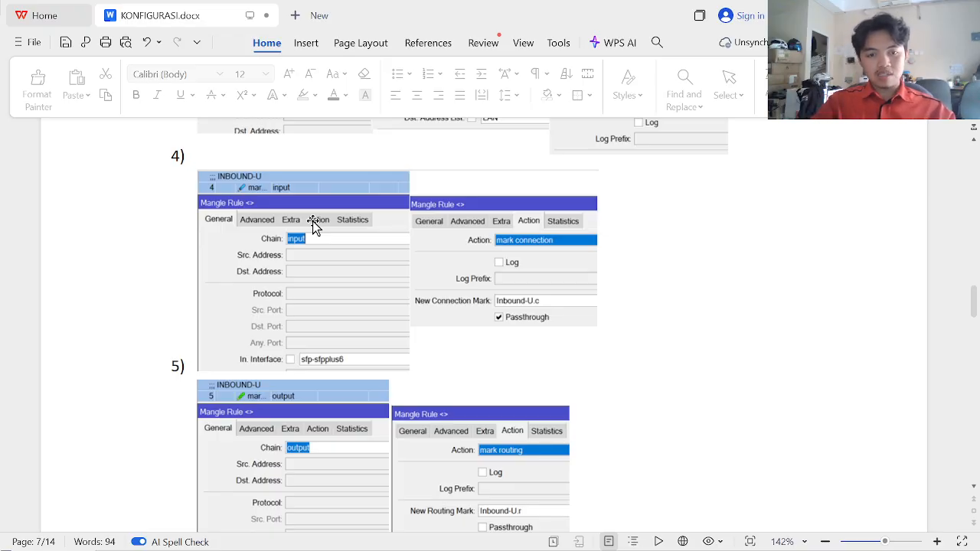
scroll(314, 225, "down", 1)
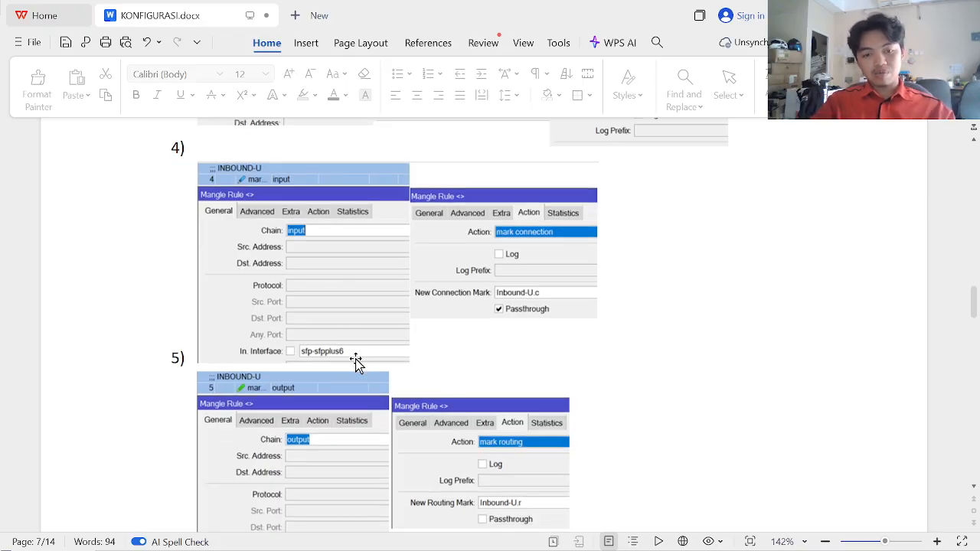
key("alt+Tab")
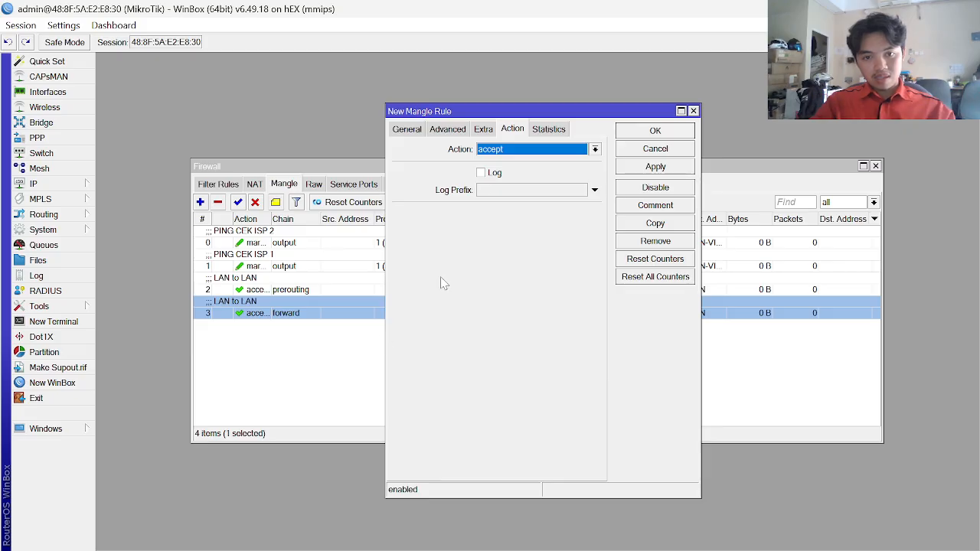
- Set the new rule's chain to input with ether2 as the In. Interface
left_click(409, 129)
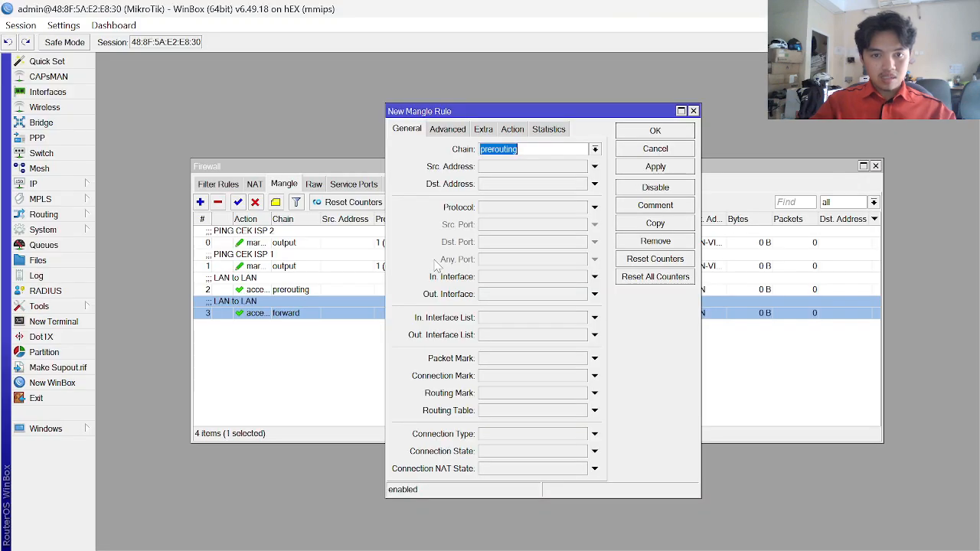
left_click(595, 149)
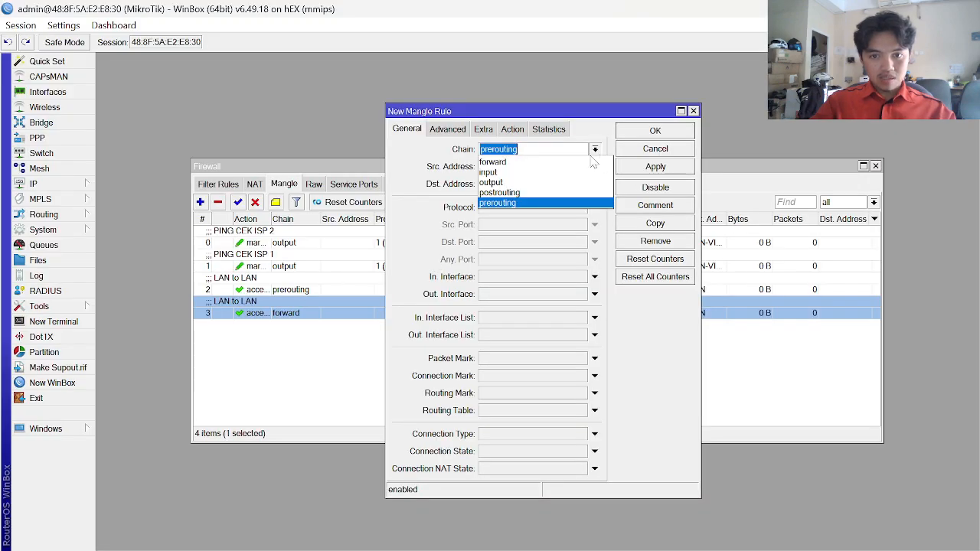
left_click(536, 175)
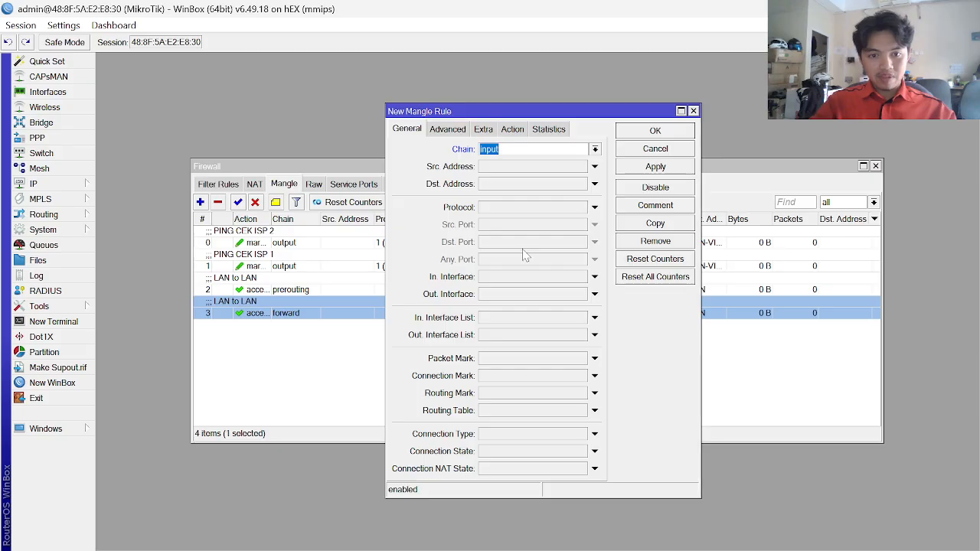
left_click(594, 277)
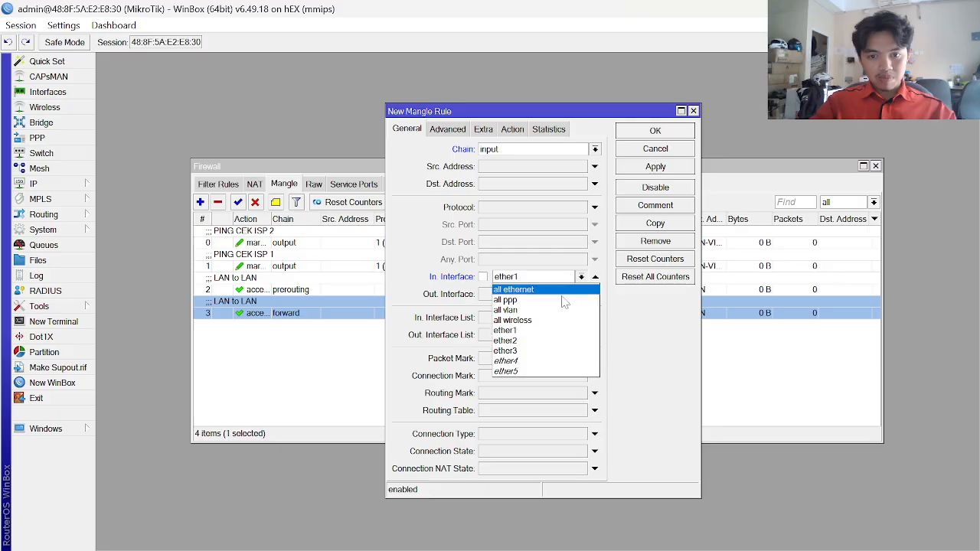
left_click(533, 328)
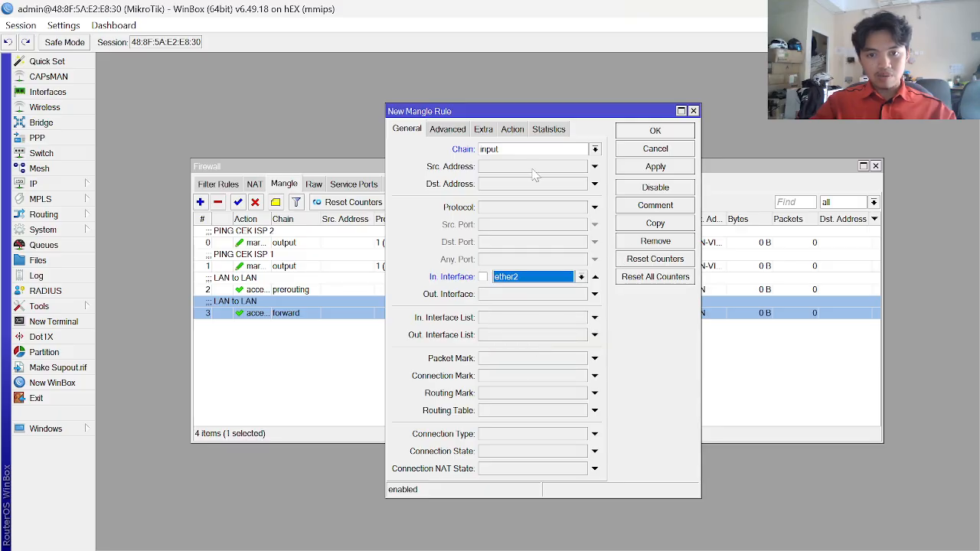
key("alt+Tab")
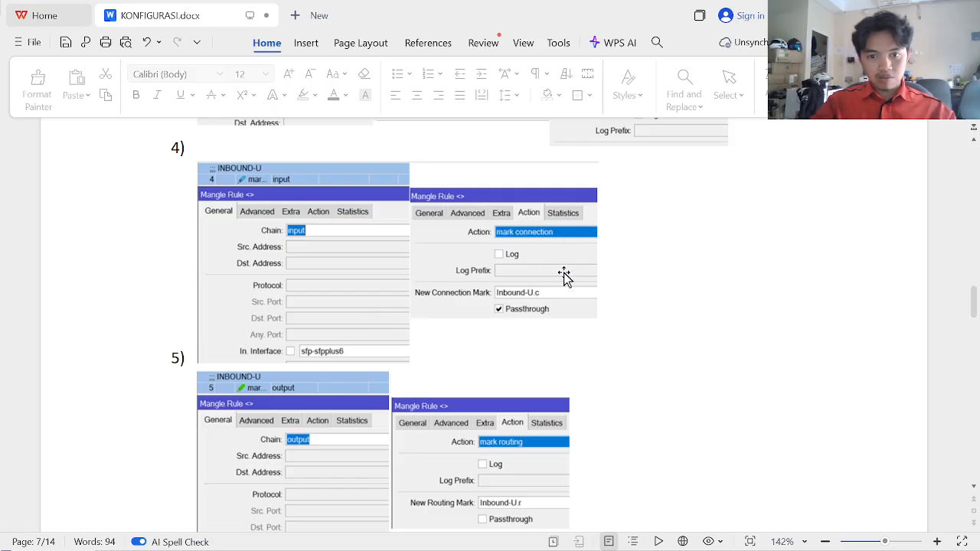
key("alt+Tab")
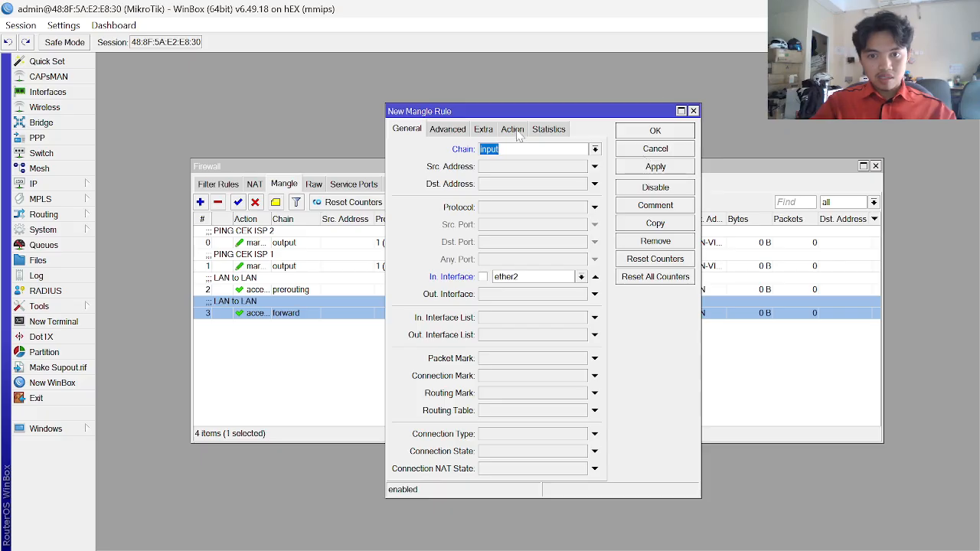
- Make the rule mark connection Inbound-U.c, save it, and duplicate it
left_click(514, 130)
left_click(565, 150)
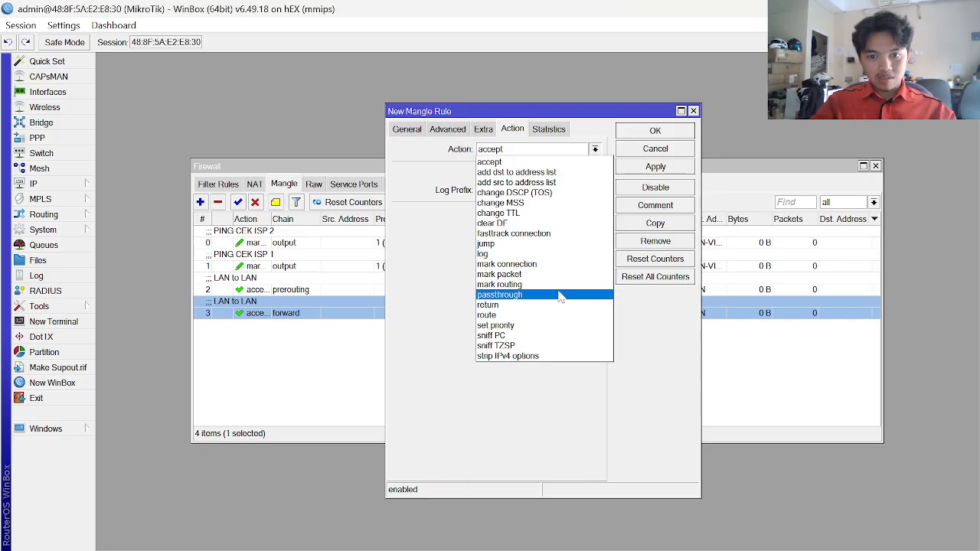
left_click(562, 261)
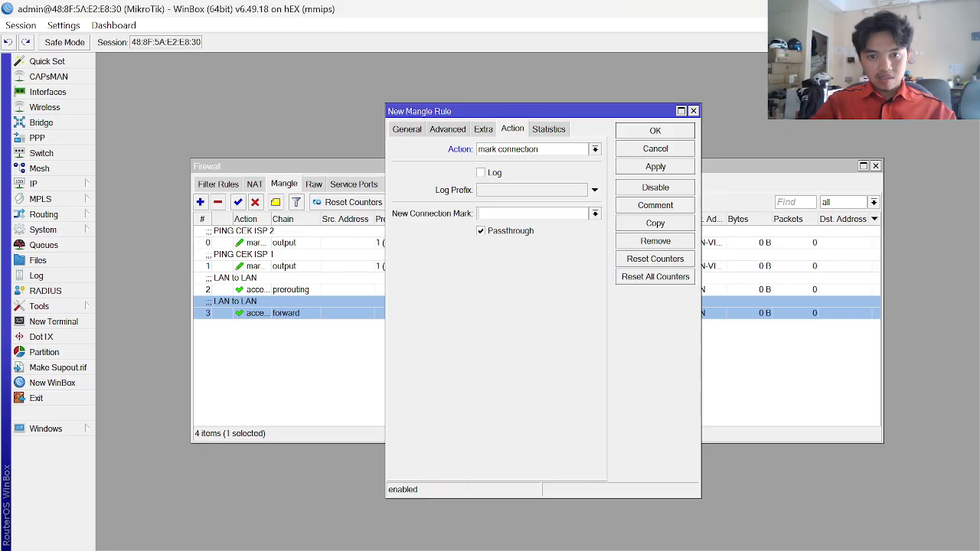
key("alt+Tab")
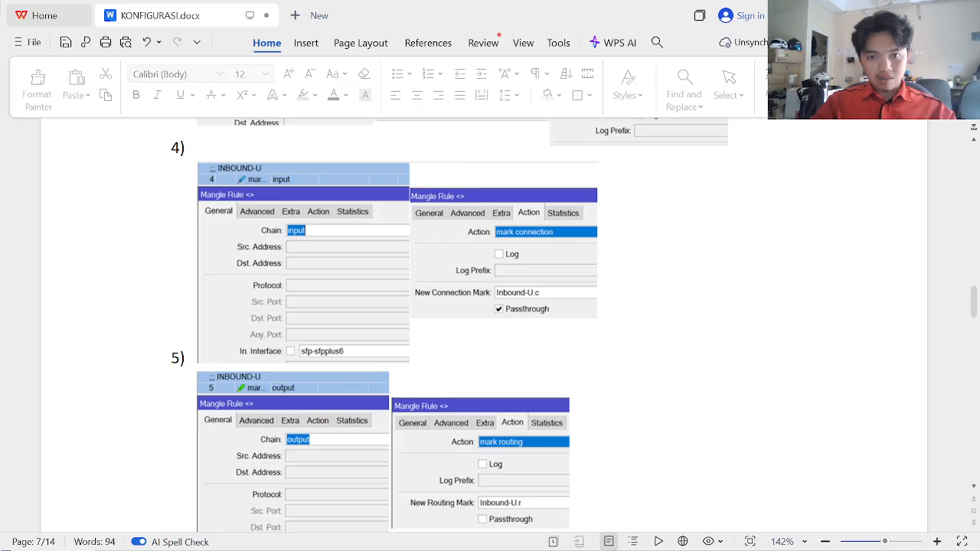
key("alt+Tab")
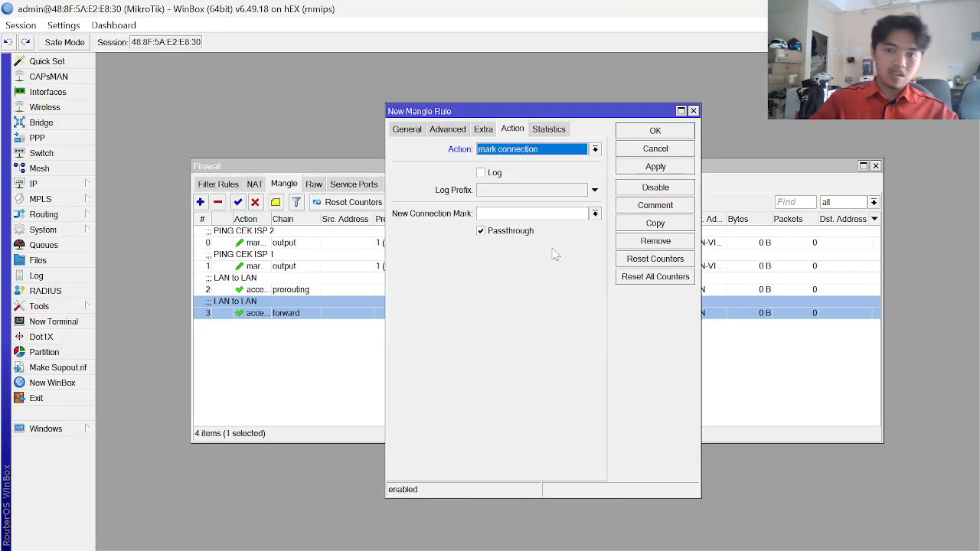
left_click(486, 213)
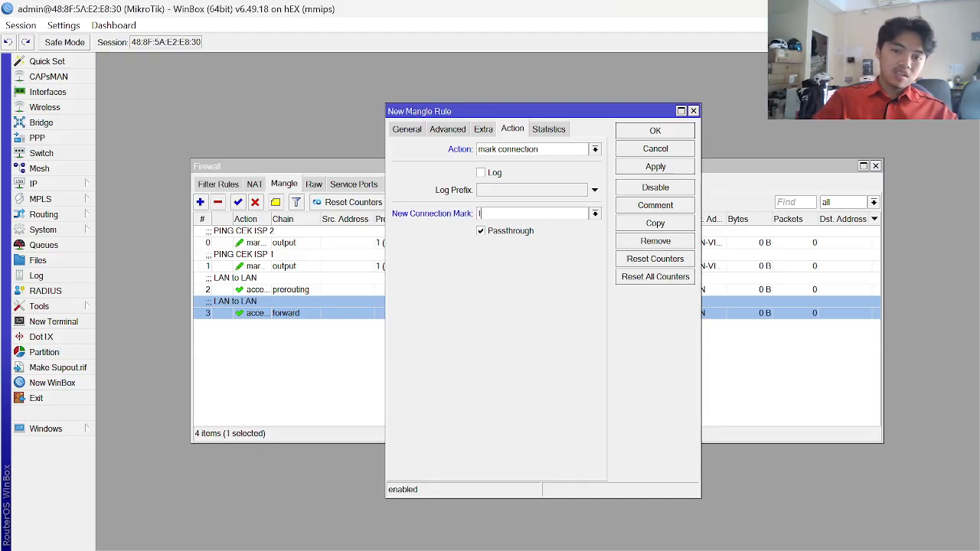
type("I")
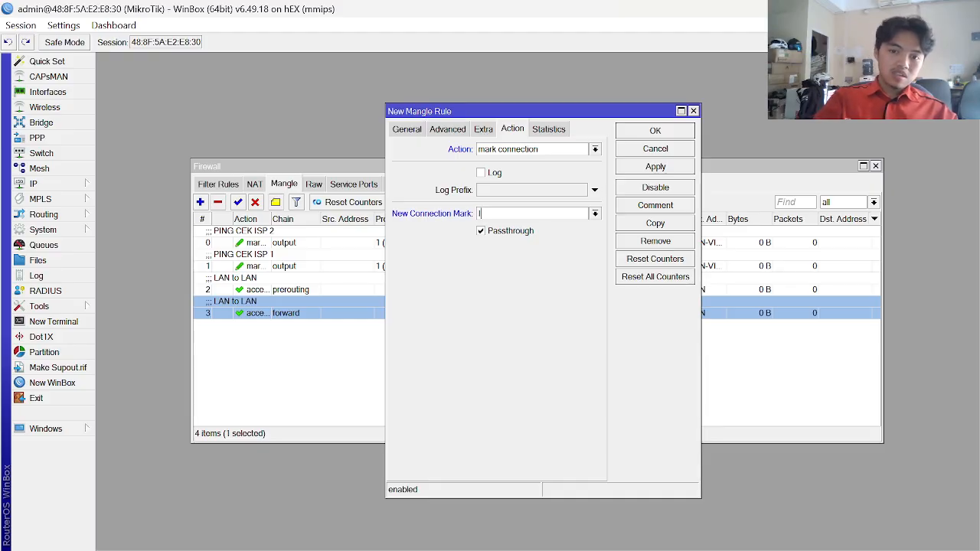
type("nbound")
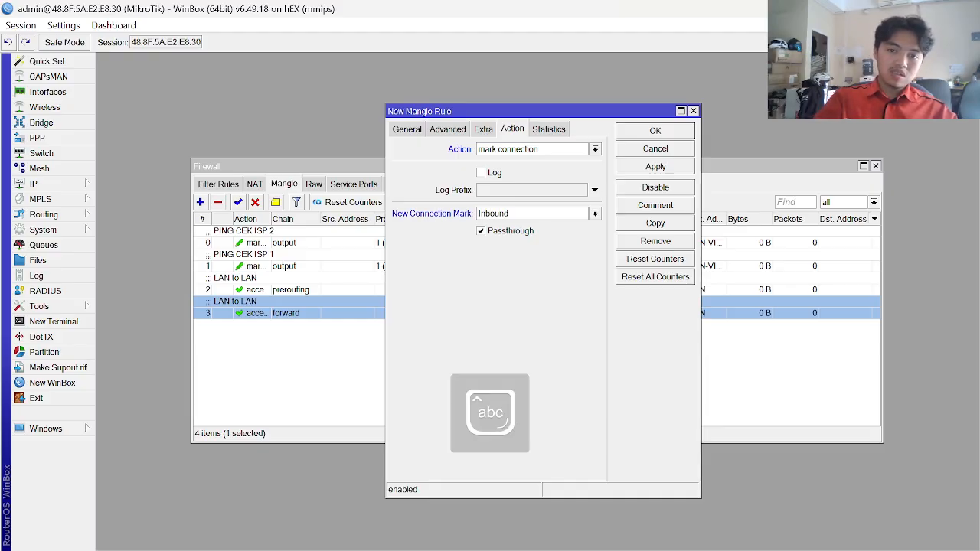
type("-")
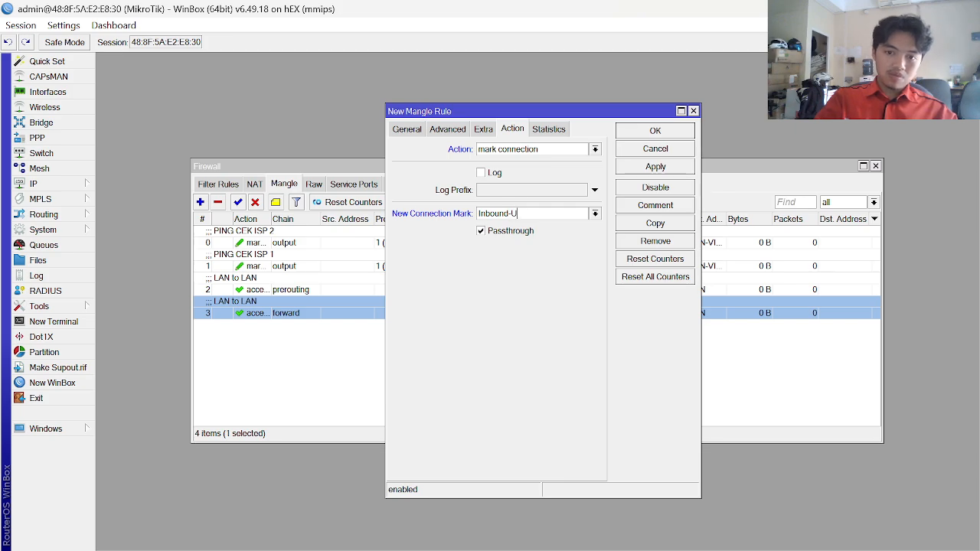
type("U.m")
key("BackSpace")
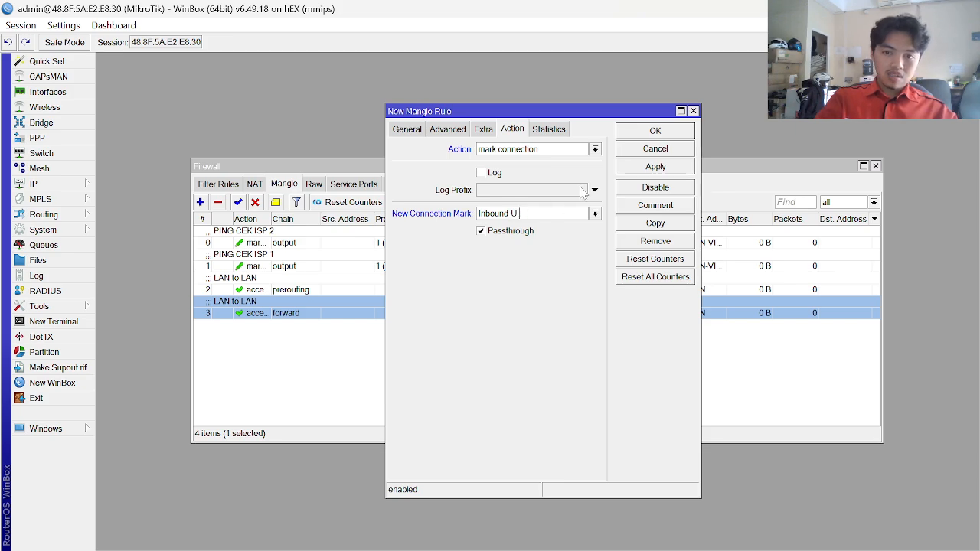
type("c")
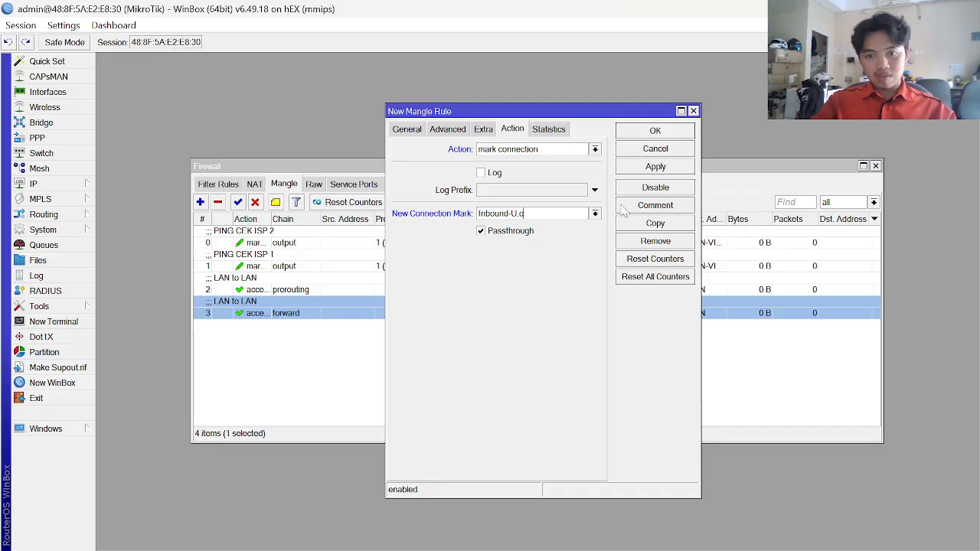
key("alt+Tab")
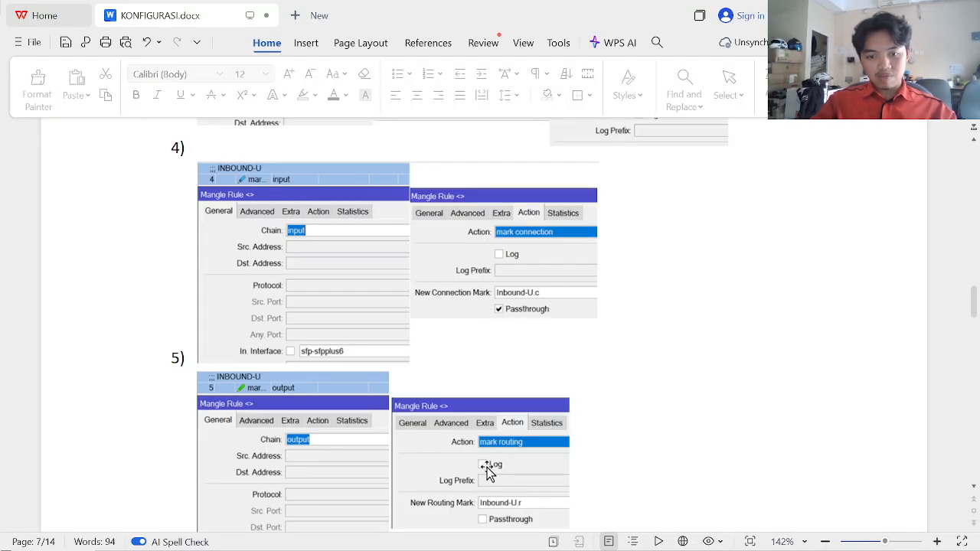
key("alt+Tab")
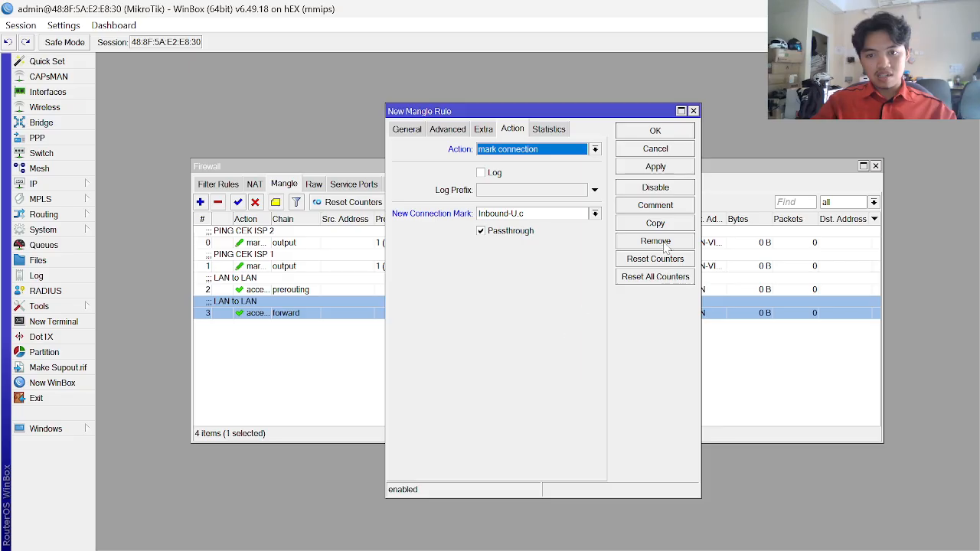
left_click(665, 168)
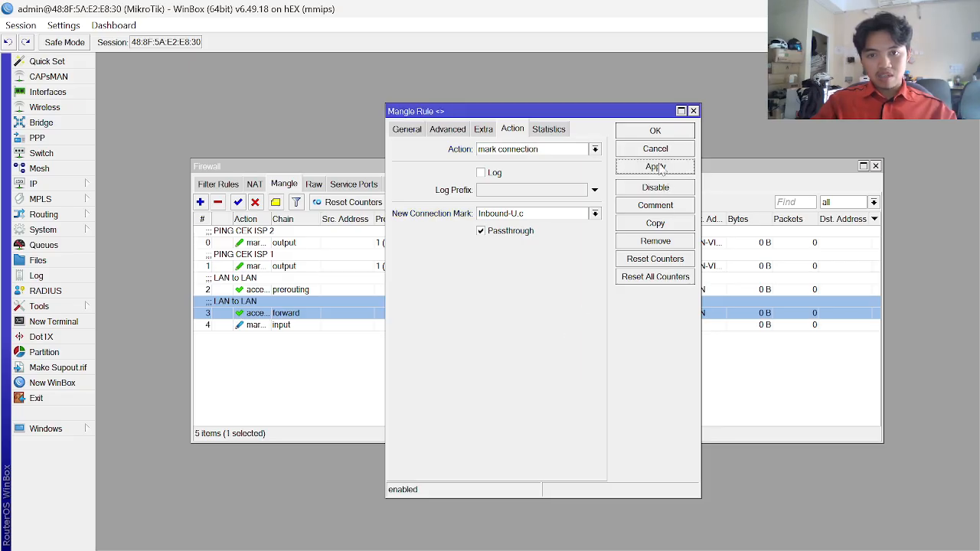
left_click(672, 223)
- After checking the reference guide, set the copied rule's chain to output
key("alt+Tab")
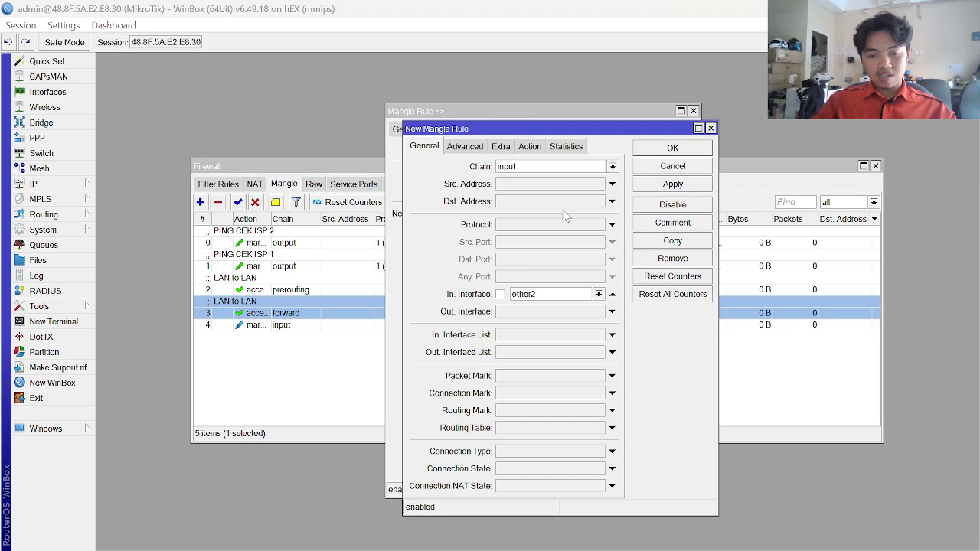
scroll(490, 335, "down", 2)
scroll(490, 333, "down", 1)
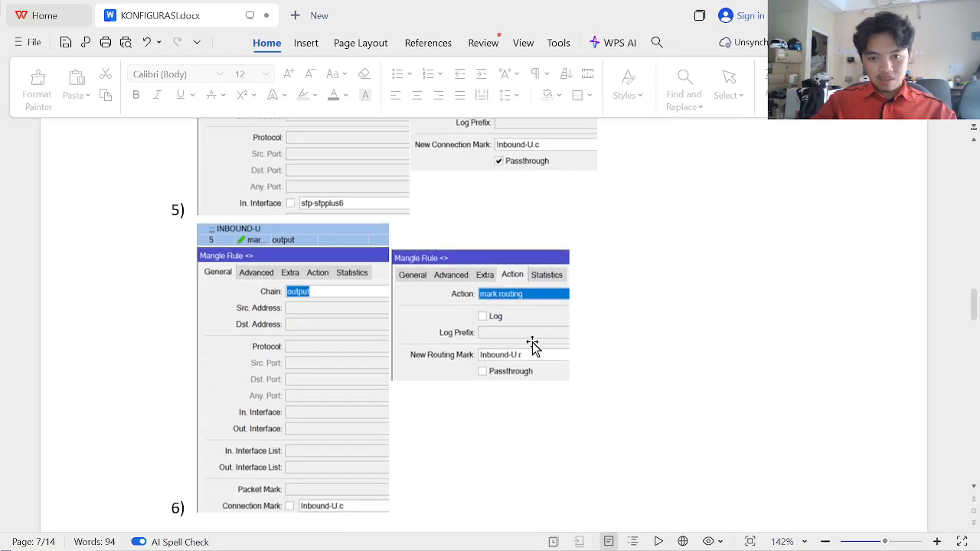
key("alt+Tab")
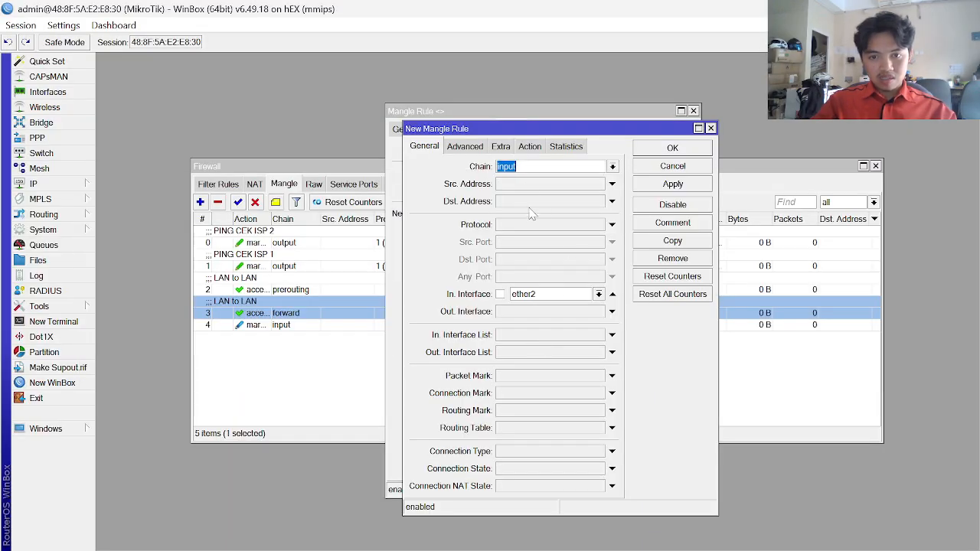
left_click(612, 169)
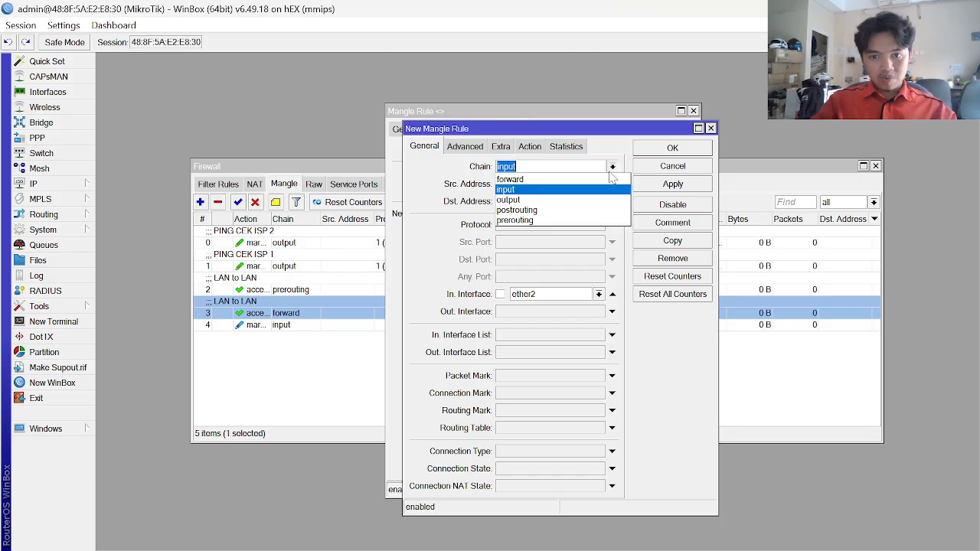
left_click(564, 199)
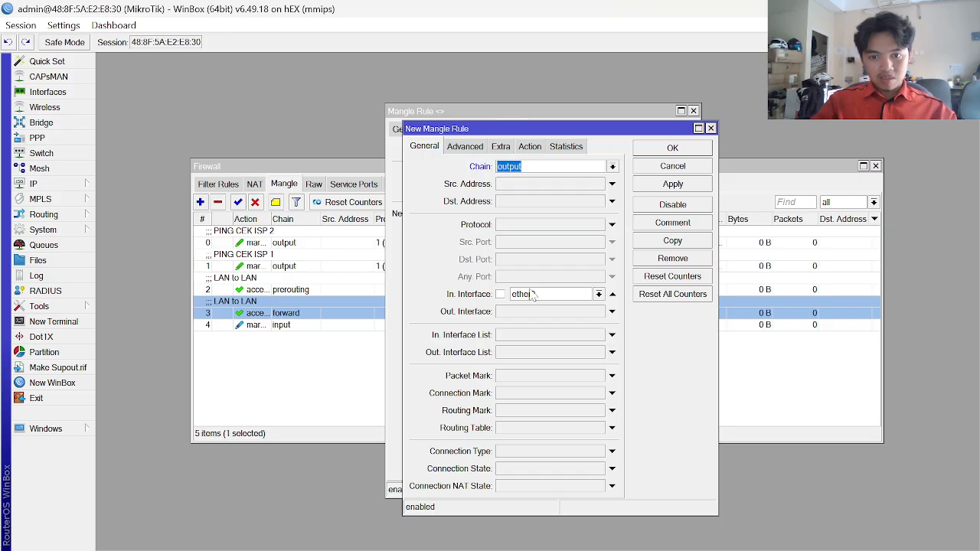
- Drop the ether2 incoming interface condition and match connection mark Inbound-U.c instead
key("alt+Tab")
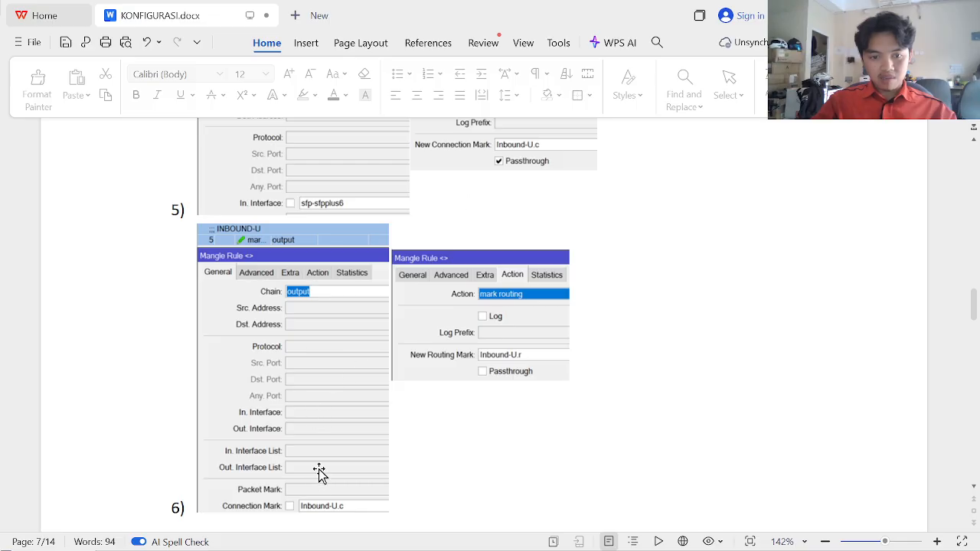
scroll(320, 490, "up", 1)
scroll(320, 490, "down", 3)
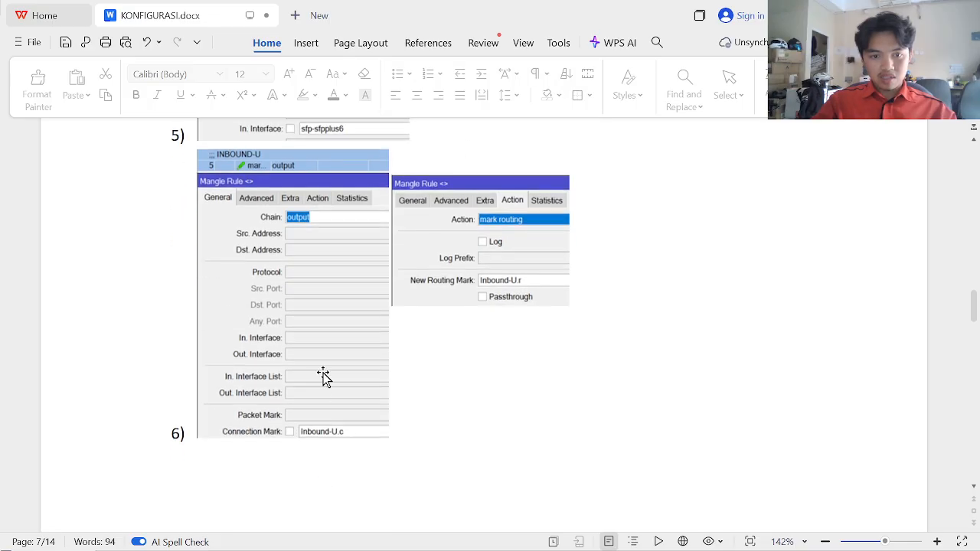
key("alt+Tab")
left_click(612, 294)
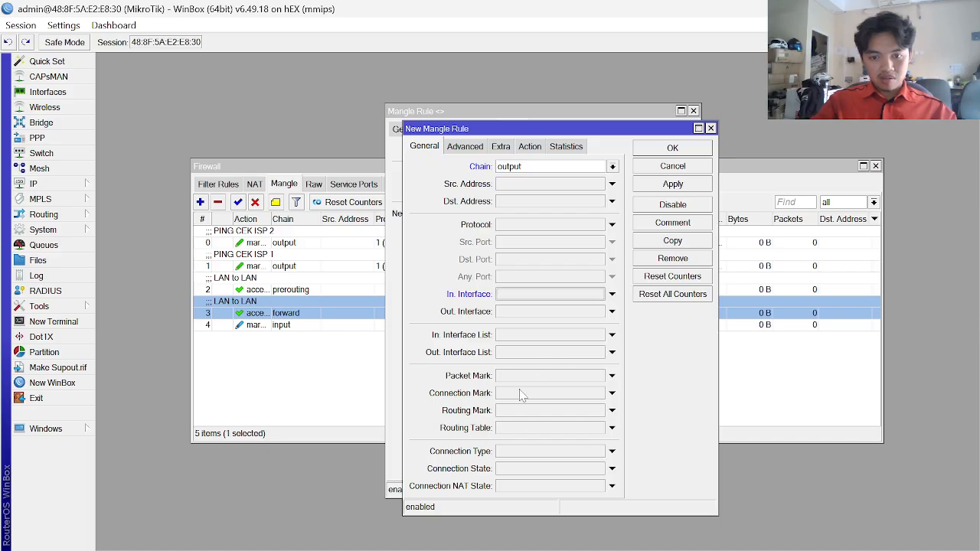
key("alt+Tab")
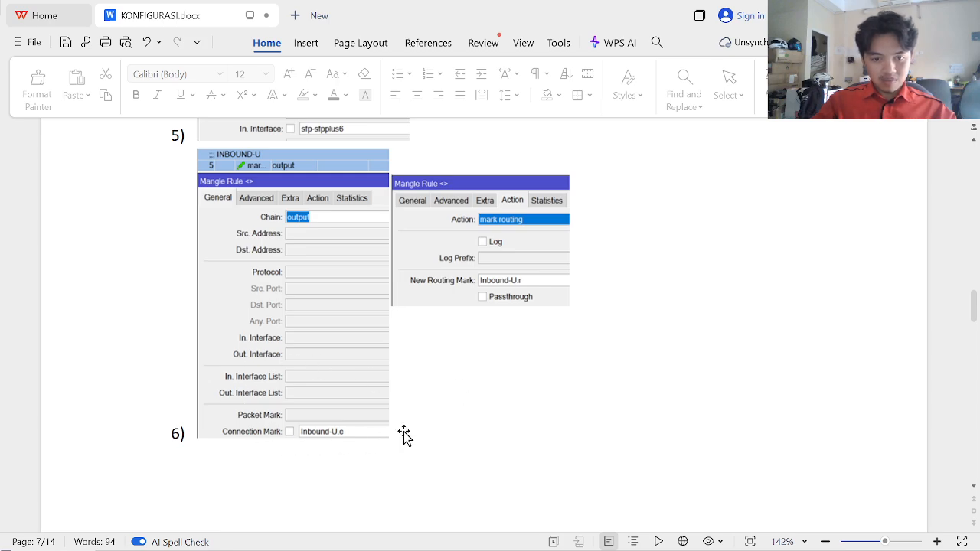
key("alt+Tab")
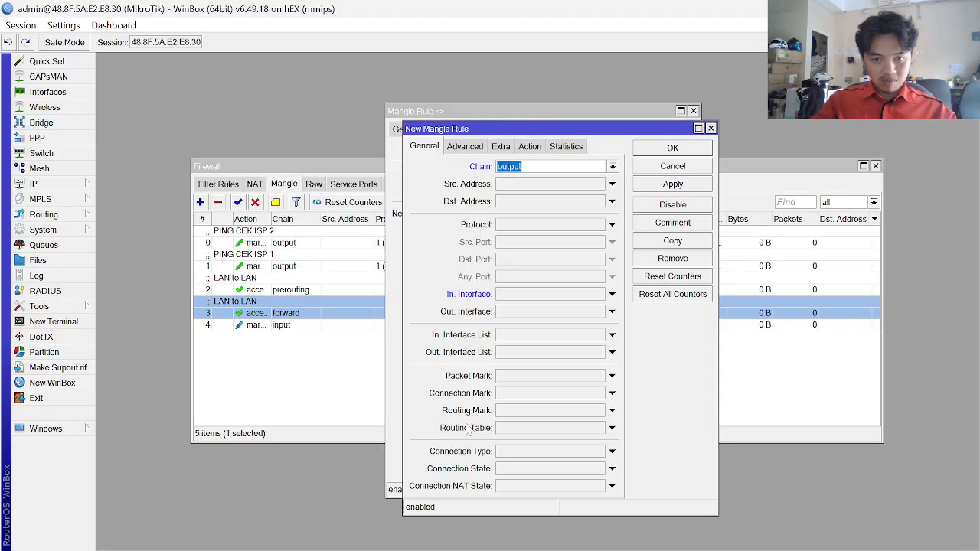
left_click(598, 394)
left_click(598, 393)
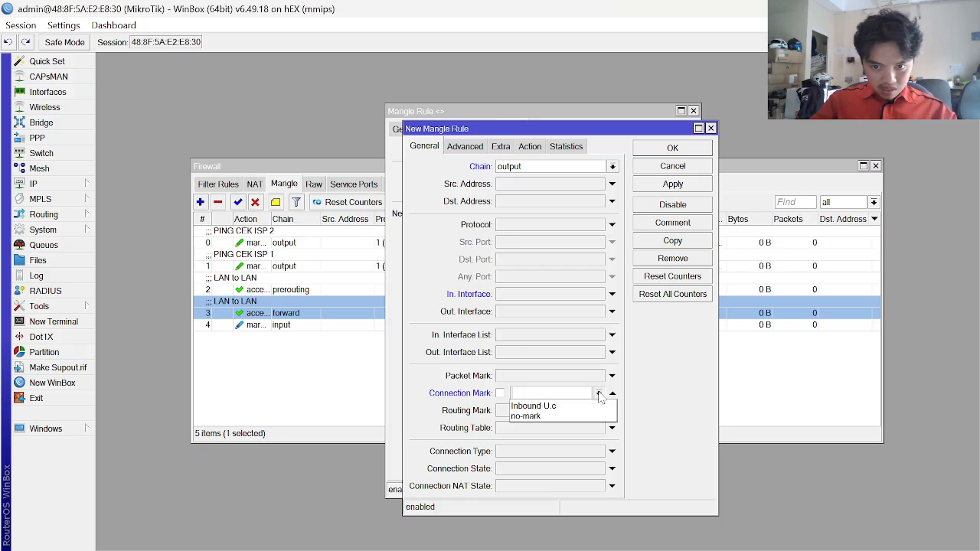
left_click(570, 407)
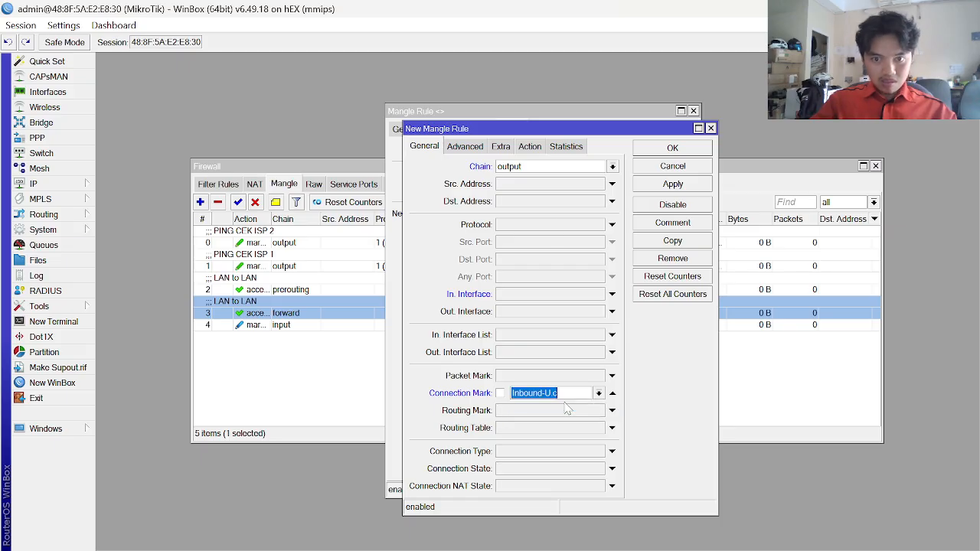
- Set action mark routing to Inbound-U.r without passthrough, save it, and close the leftover rule window
left_click(529, 146)
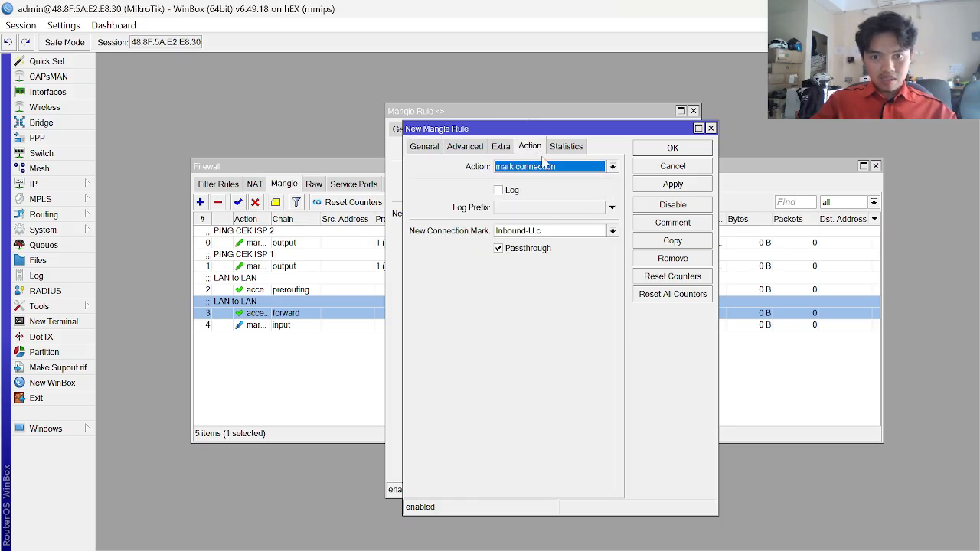
left_click(571, 175)
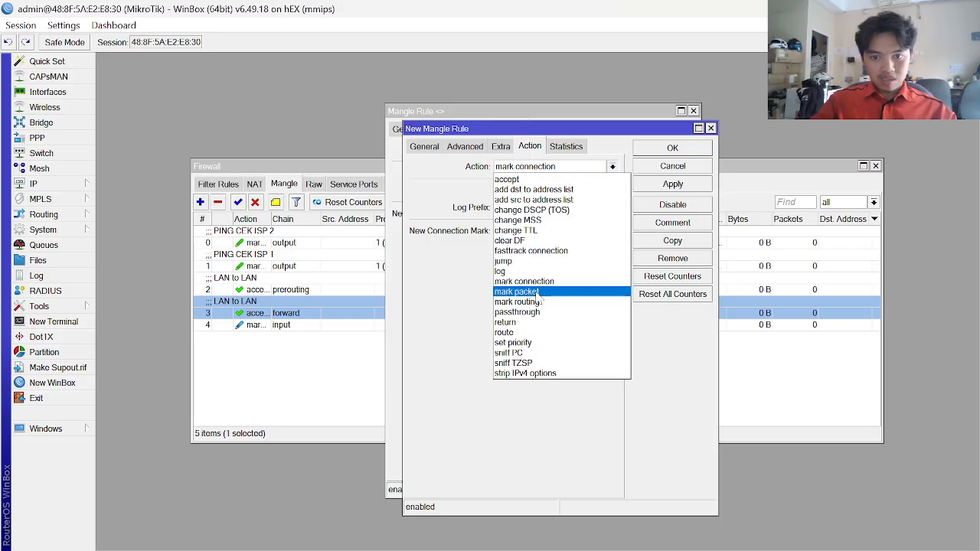
key("alt+Tab")
key("alt+Tab")
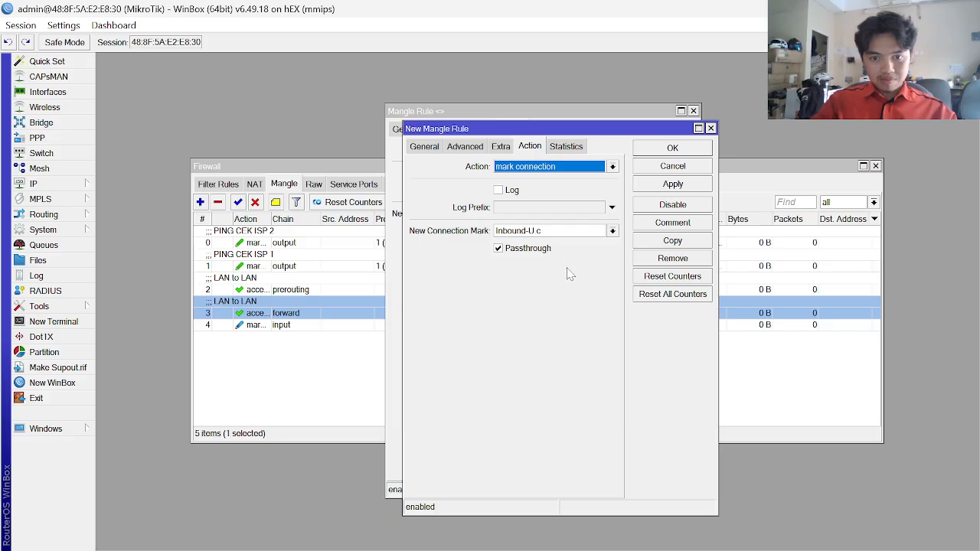
left_click(582, 170)
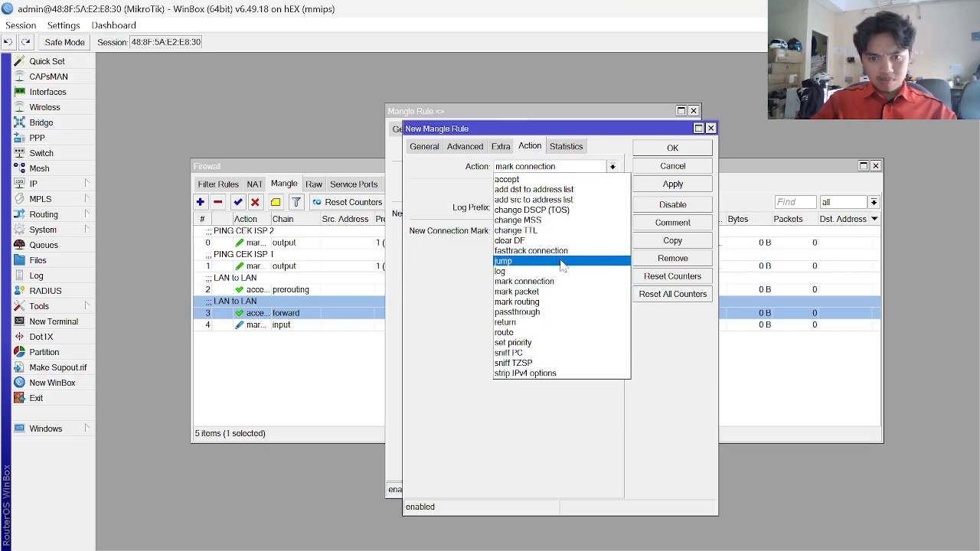
left_click(558, 304)
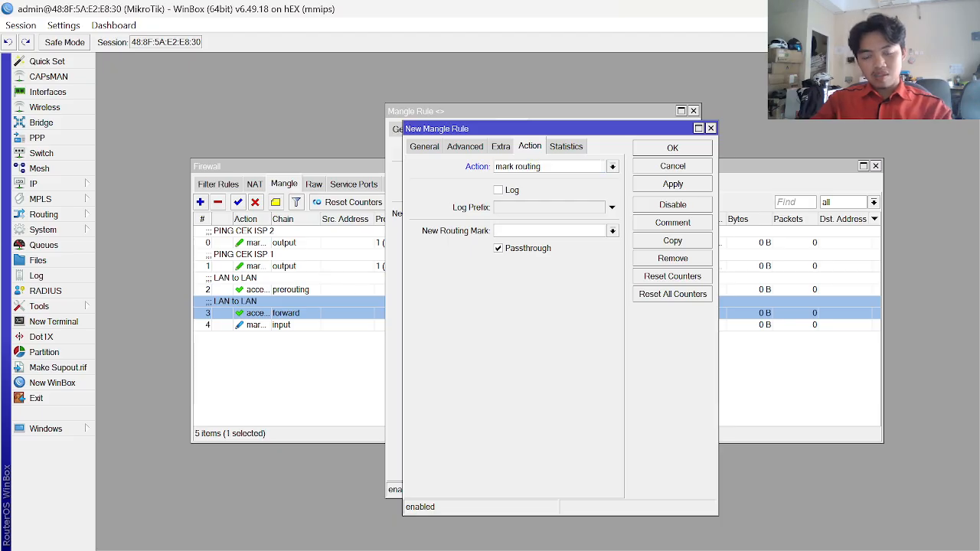
key("alt+Tab")
key("alt+Tab")
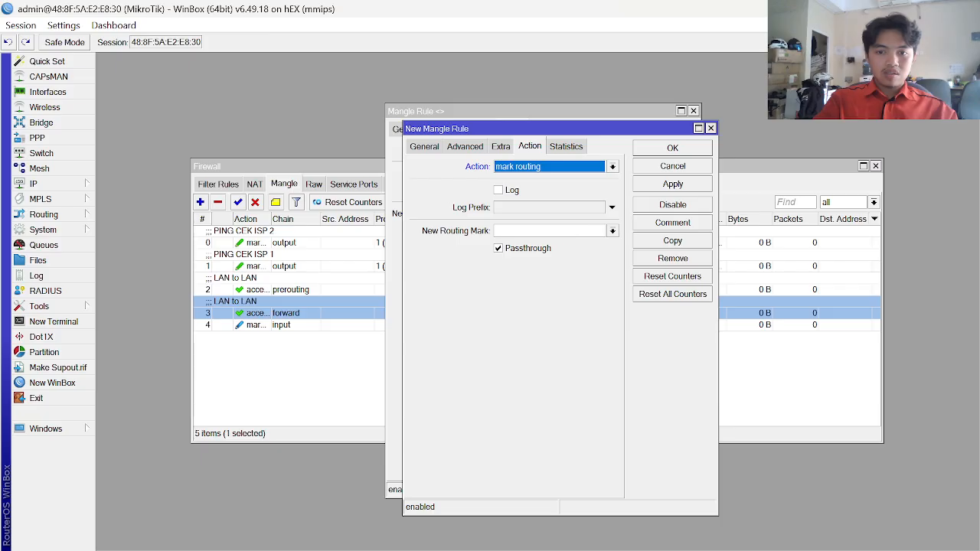
key("Tab")
type("i")
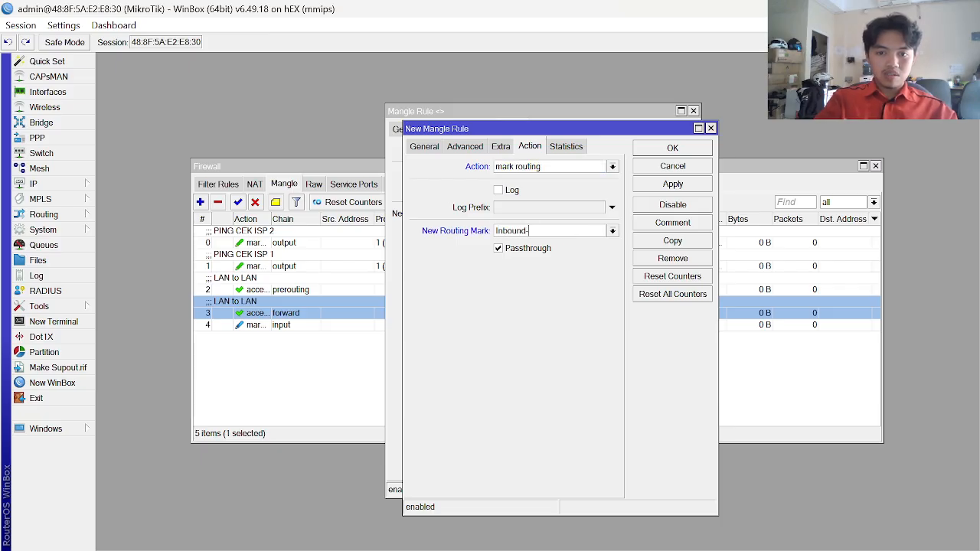
type("nbound-U r")
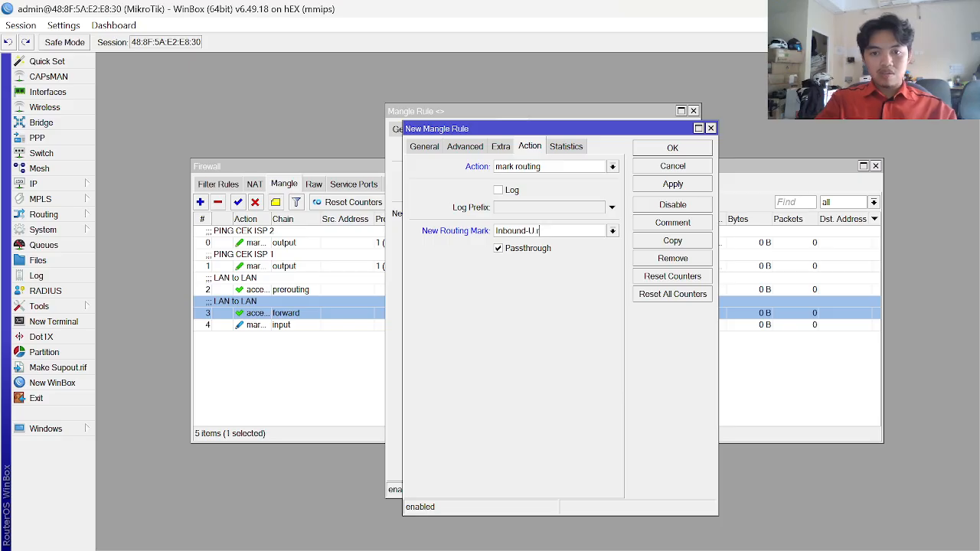
left_click(514, 253)
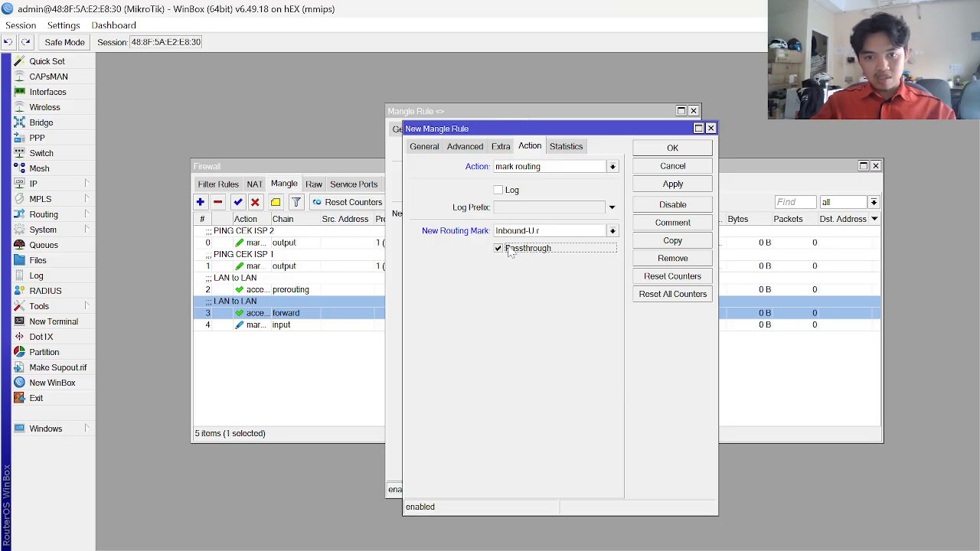
left_click(674, 187)
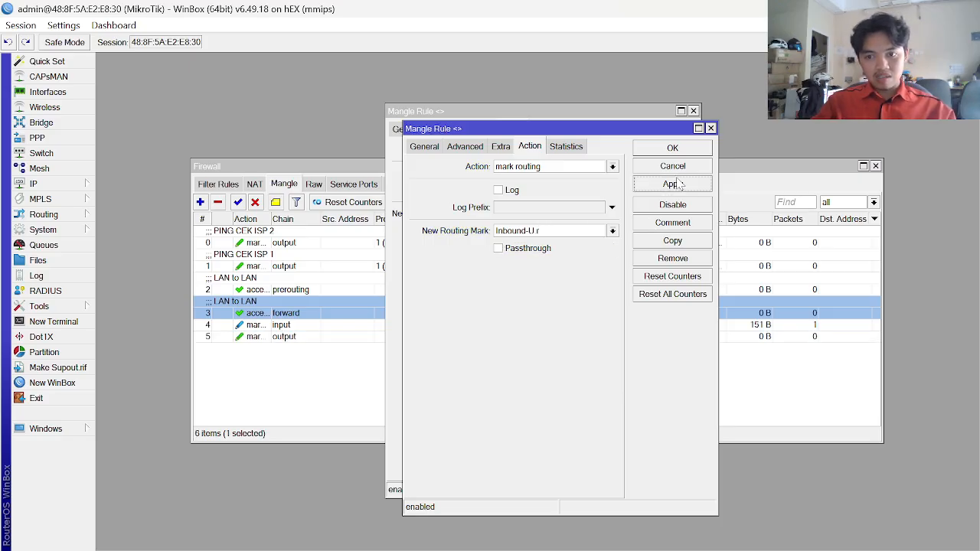
left_click(673, 148)
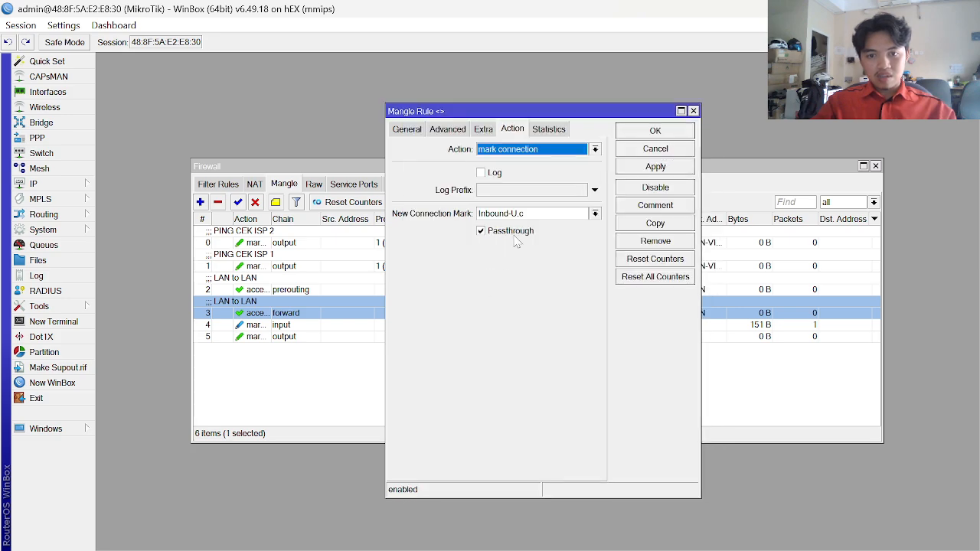
key("Escape")
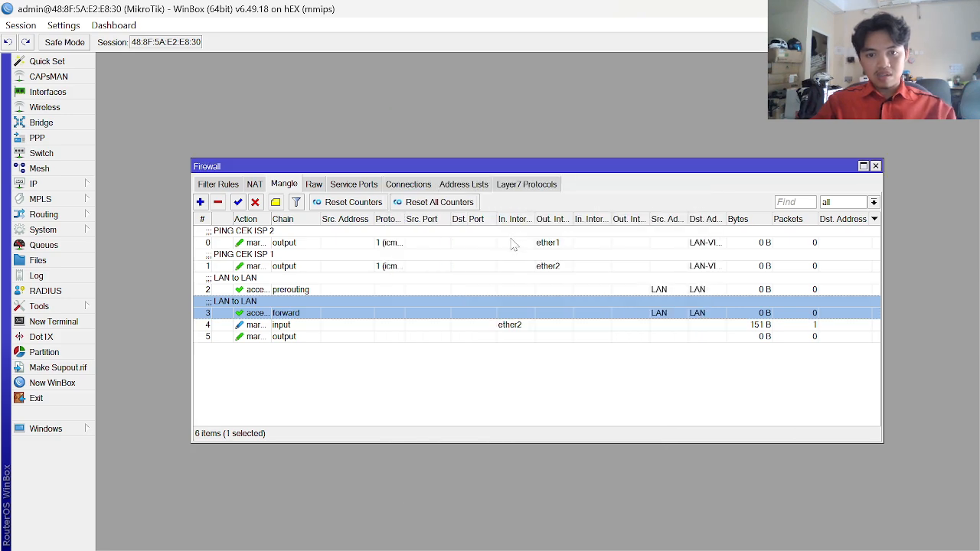
- Comment input rule 4 as INBOUND-U
left_click(297, 326)
left_click(276, 203)
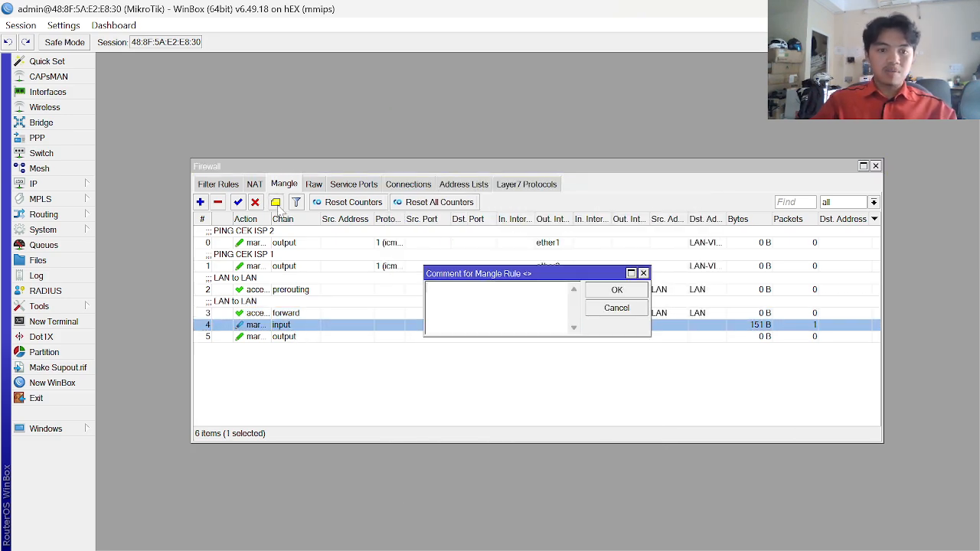
key("alt+Tab")
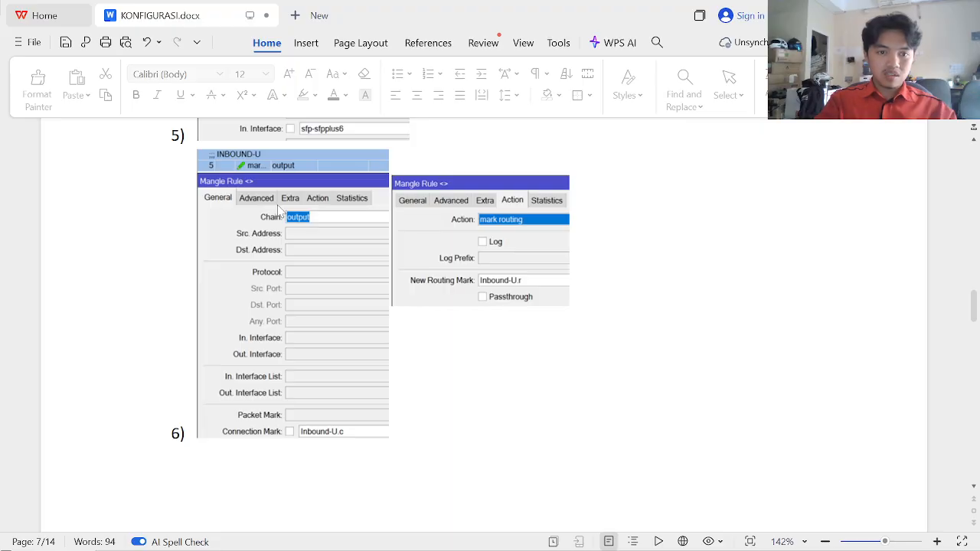
scroll(281, 211, "up", 4)
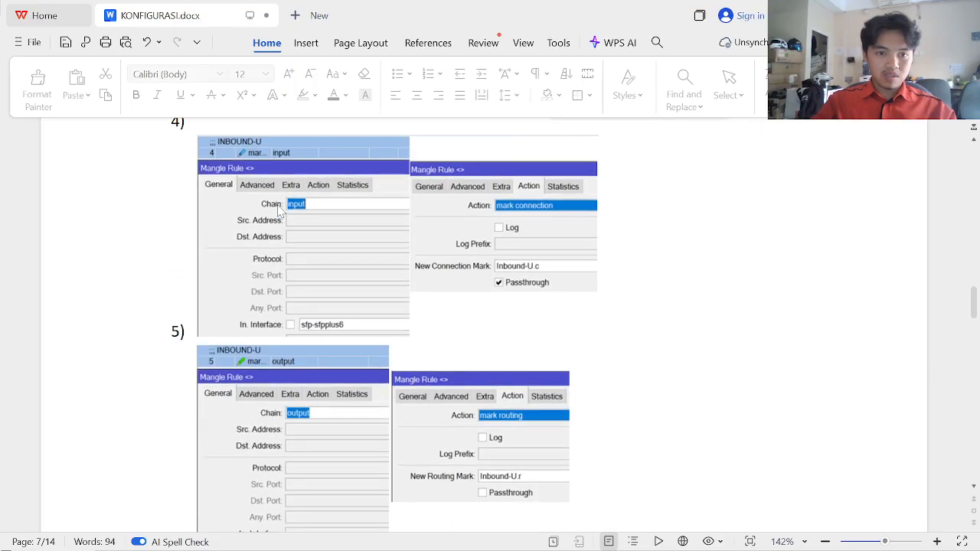
scroll(281, 212, "down", 3)
key("alt+Tab")
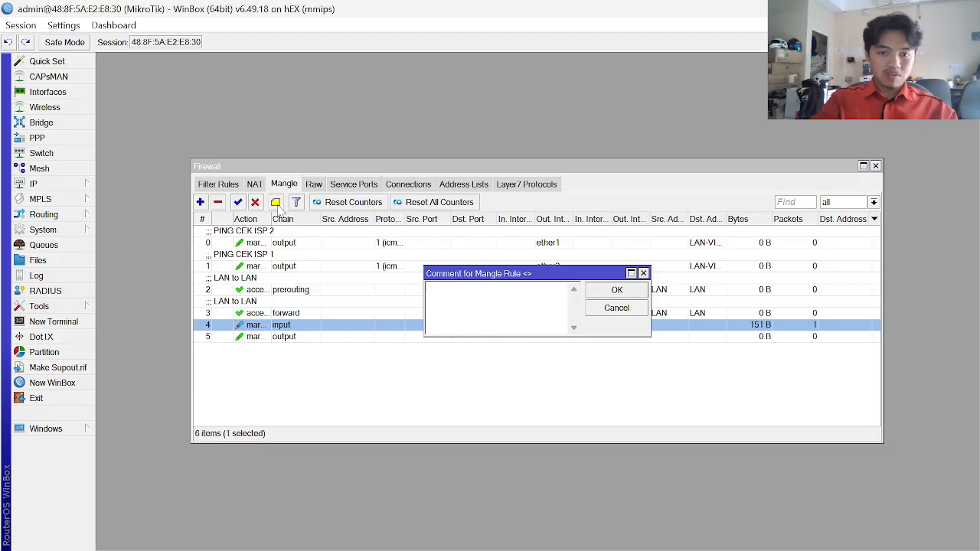
type("i")
key("BackSpace")
key("Caps_Lock")
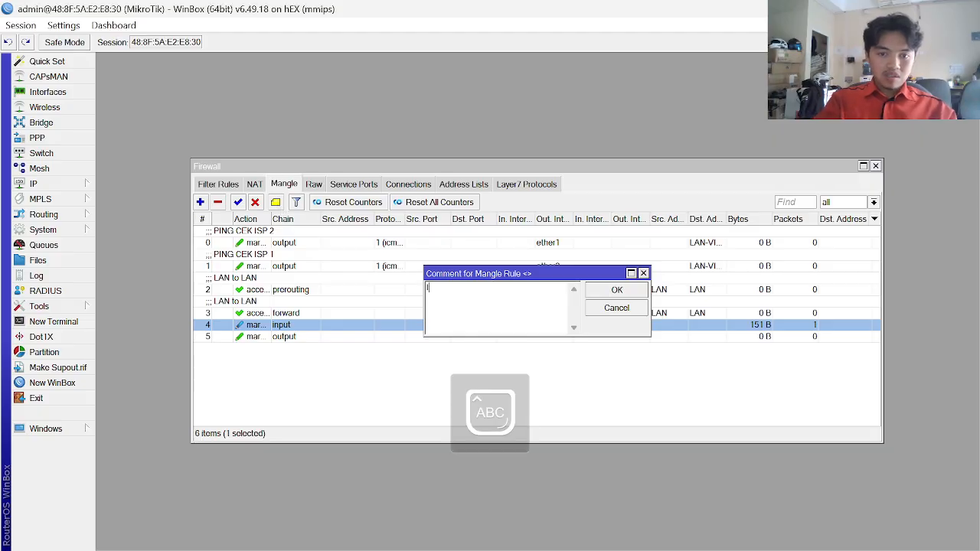
type("NBOUND-U")
key("Return")
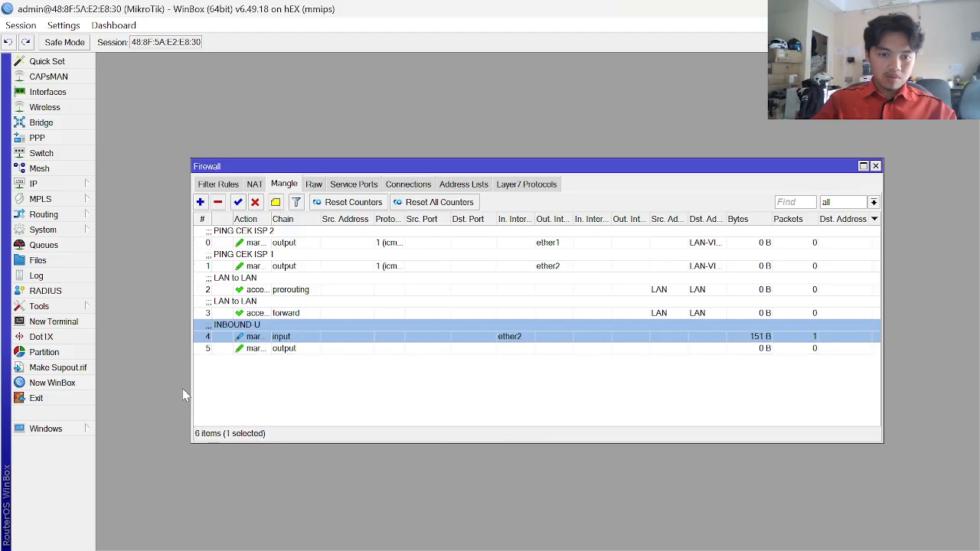
- Give output rule 5 the same INBOUND-U comment and return to the guide
left_click(229, 349)
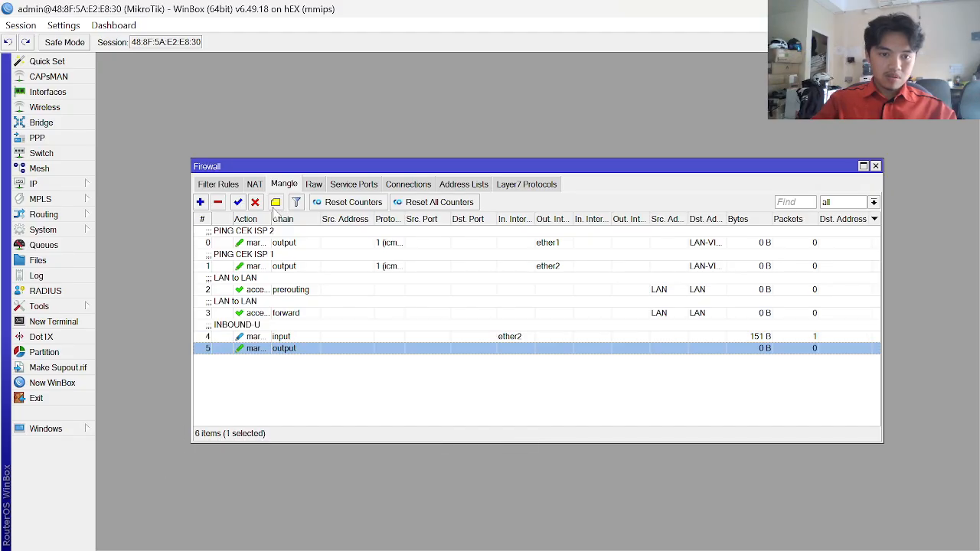
left_click(276, 203)
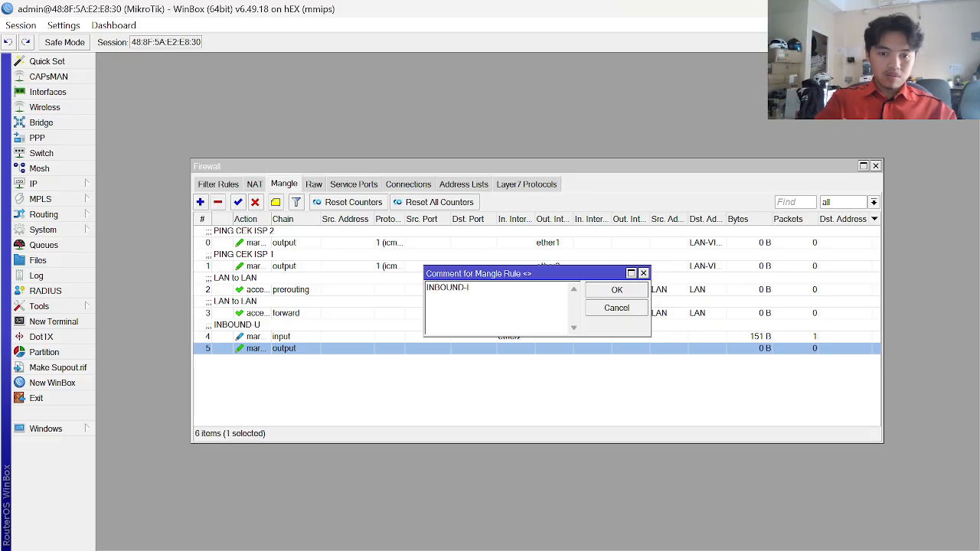
key("Return")
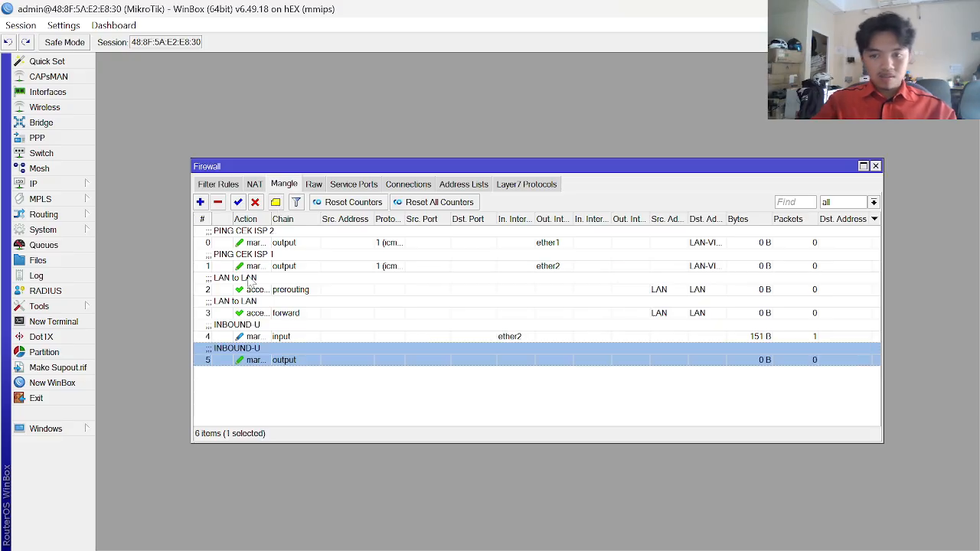
key("alt+Tab")
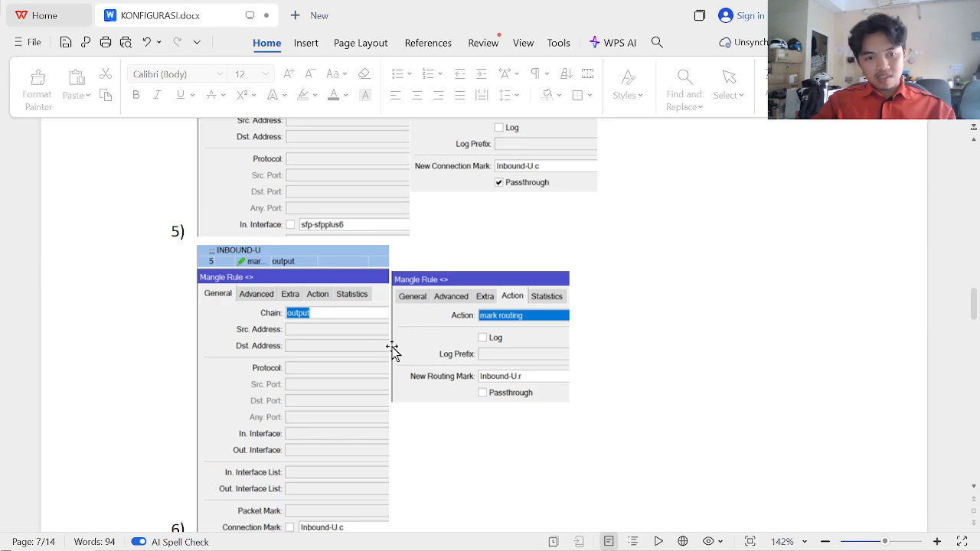
- Scroll the KONFIGURASI.docx guide down to the item 7) INBOUND-B screenshots
scroll(411, 361, "down", 5)
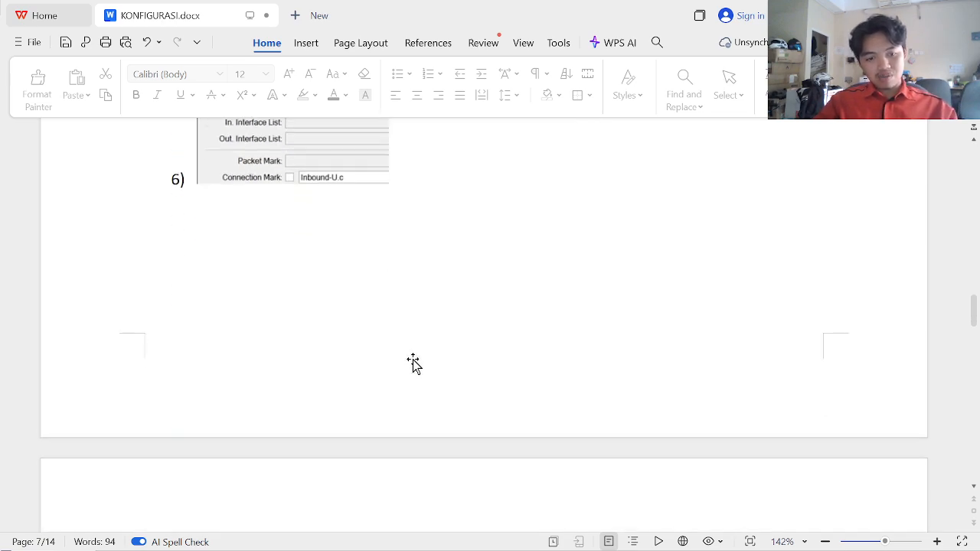
scroll(414, 362, "down", 4)
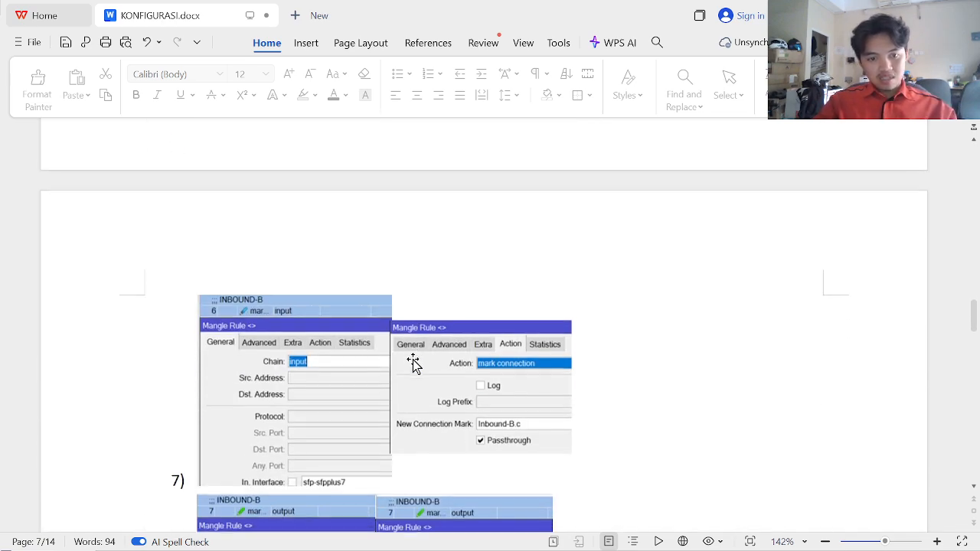
scroll(413, 363, "down", 3)
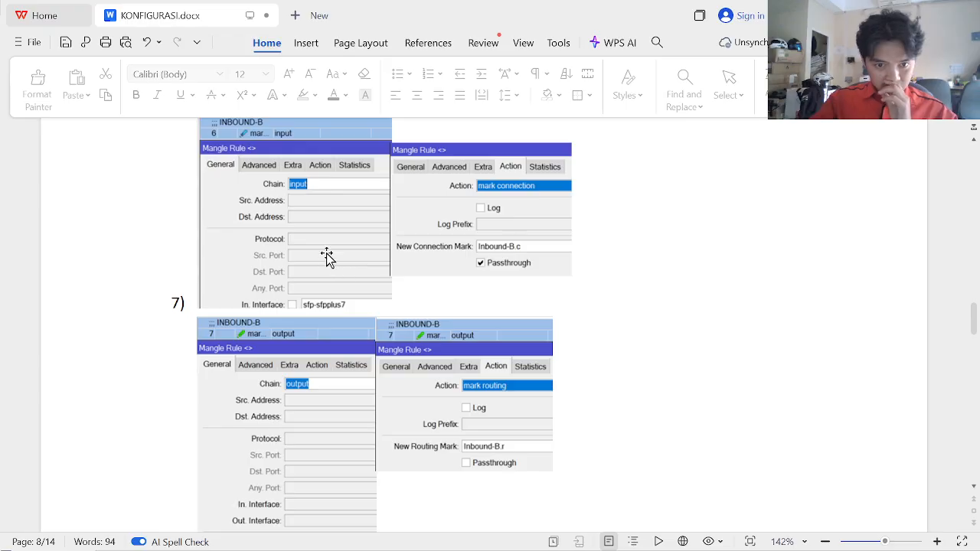
scroll(340, 312, "down", 1)
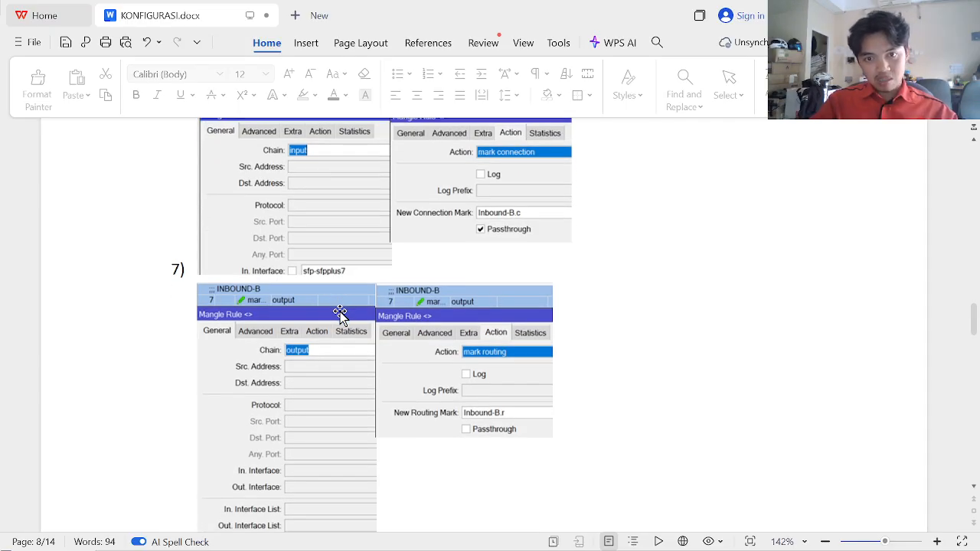
- Compare input rule 4 with the guide, then start a new mangle rule
key("alt+Tab")
left_click(316, 337)
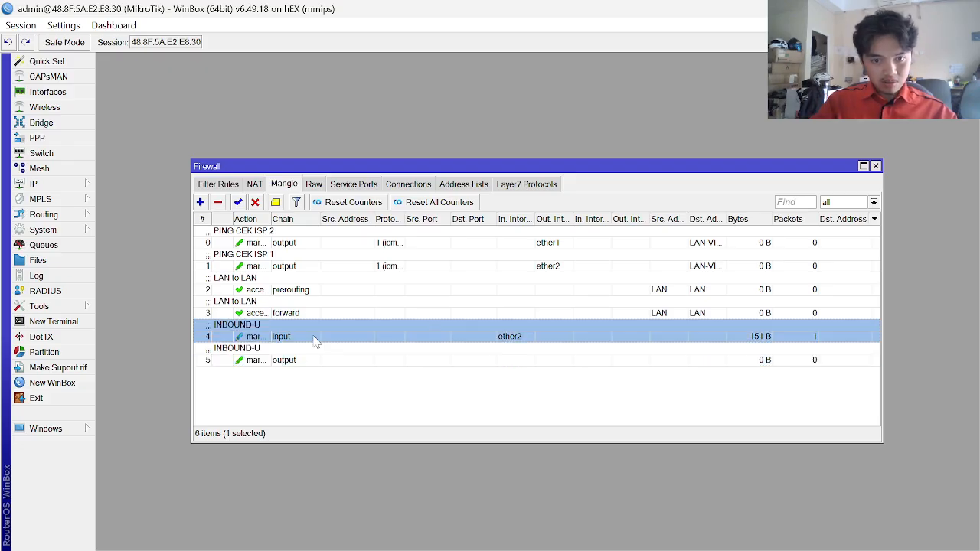
key("alt+Tab")
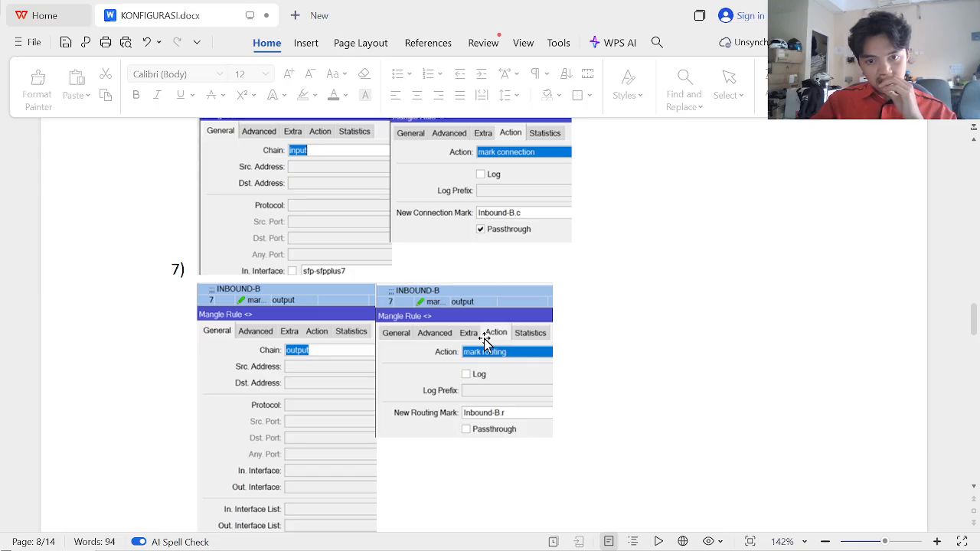
scroll(484, 339, "down", 5)
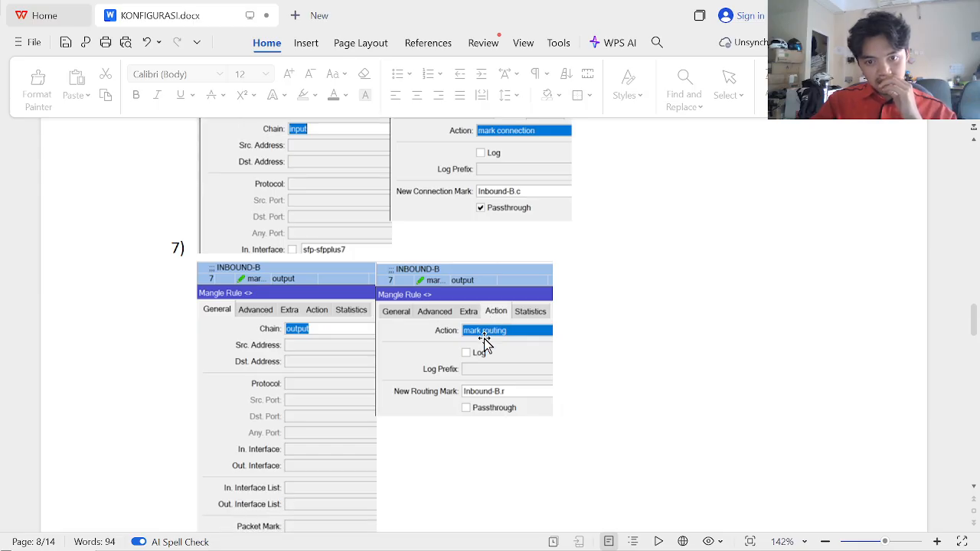
key("alt+Tab")
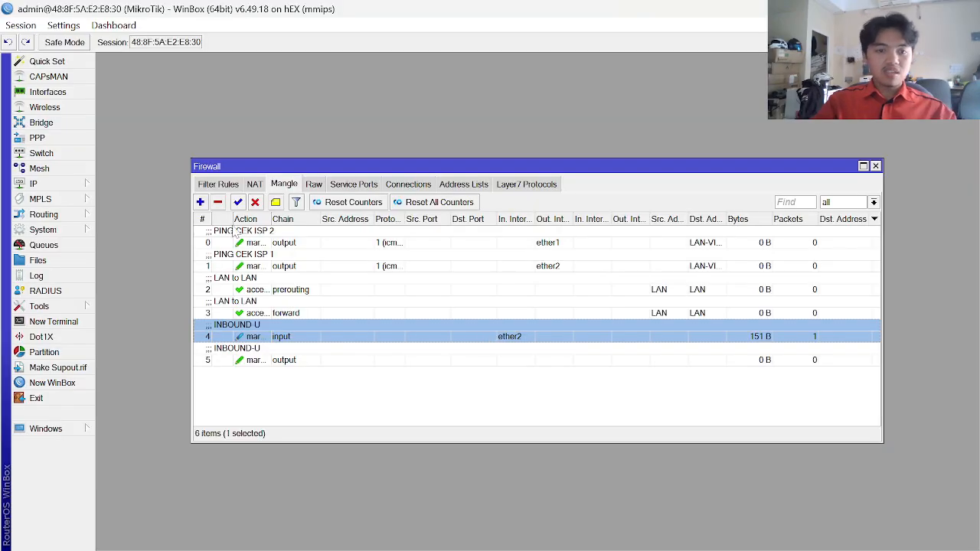
left_click(200, 202)
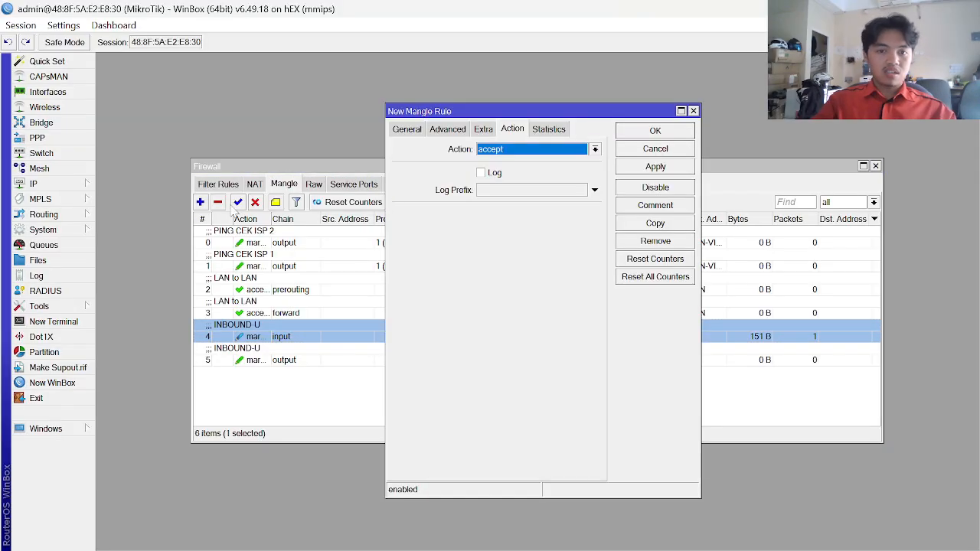
- Set the new rule's chain to input with out interface ether1
left_click(412, 130)
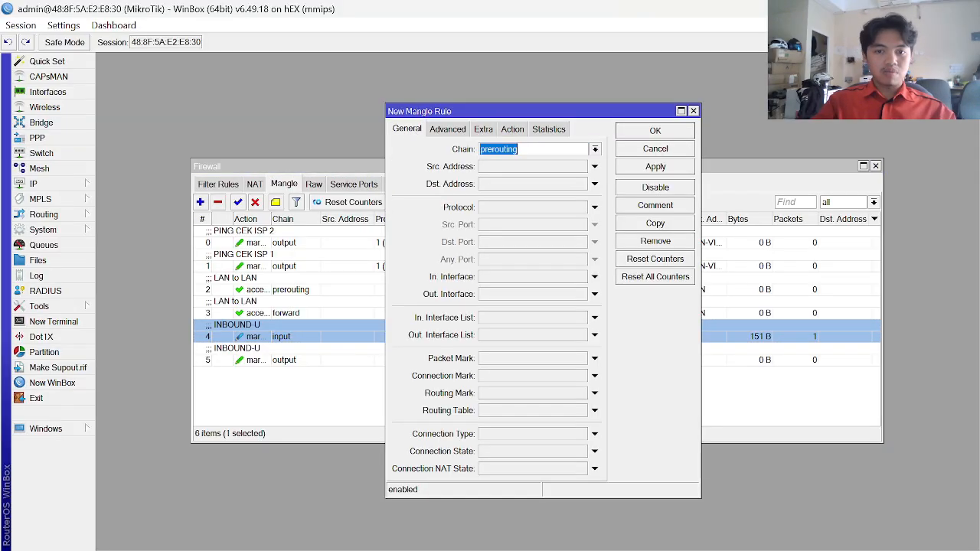
left_click(596, 150)
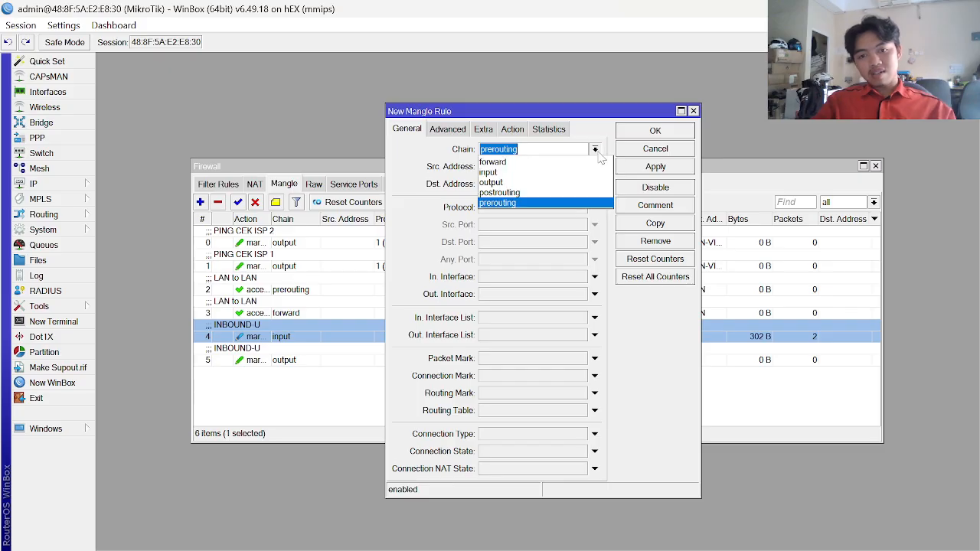
left_click(503, 173)
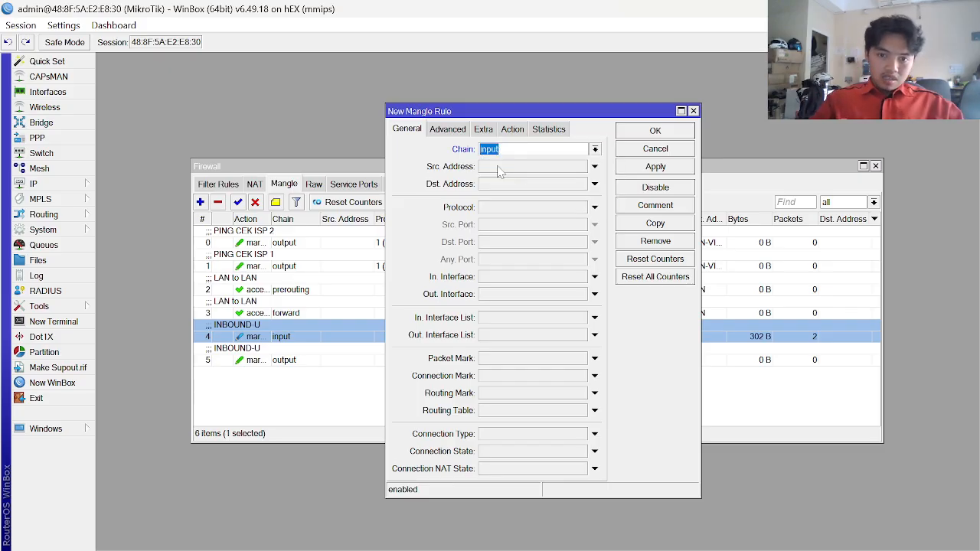
left_click(520, 294)
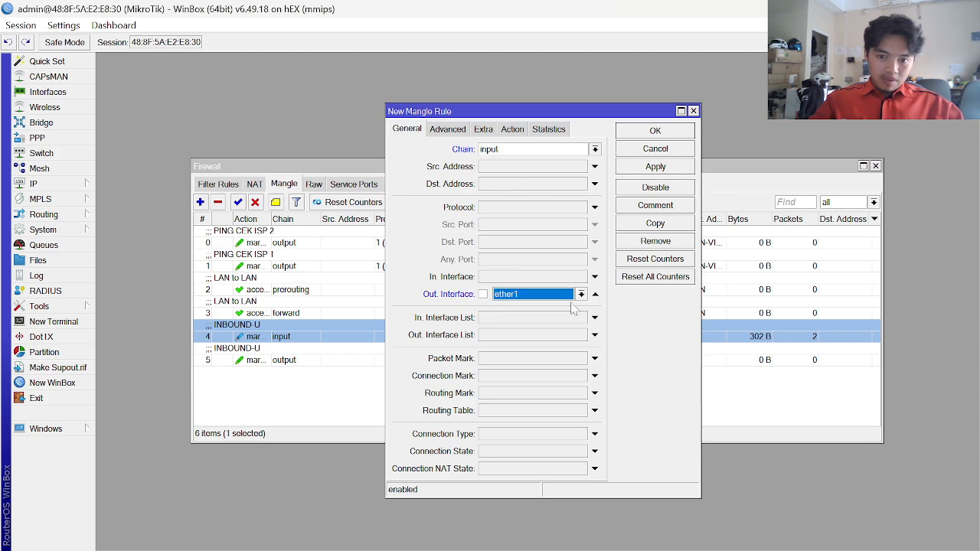
left_click(581, 295)
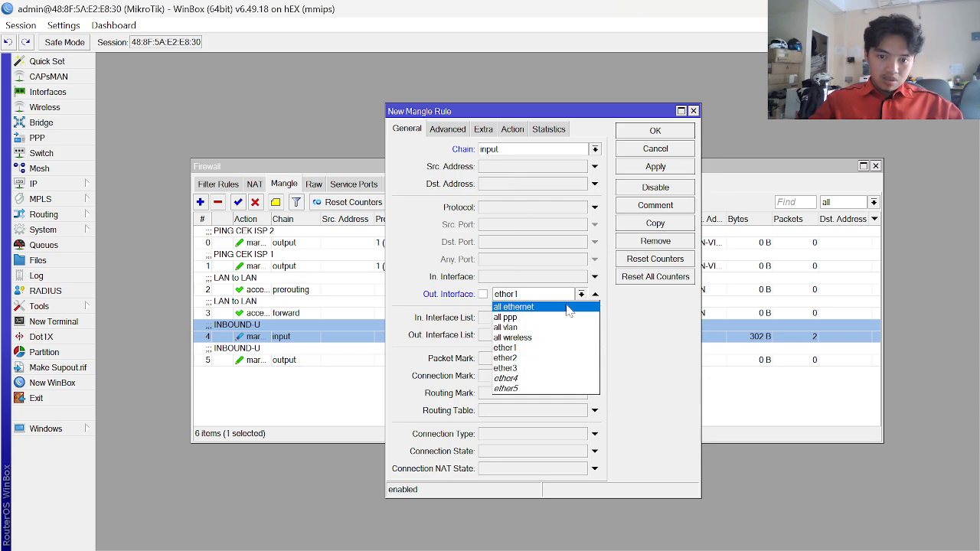
left_click(527, 350)
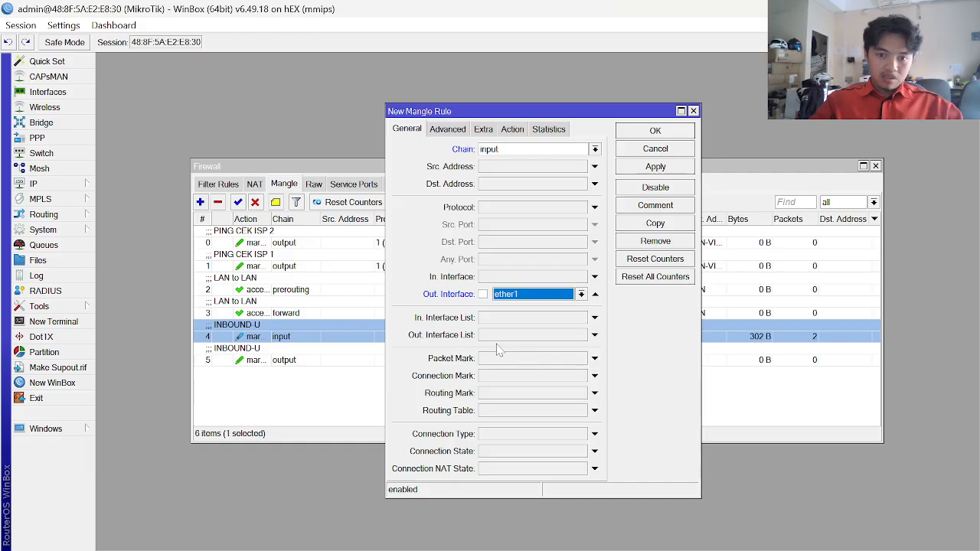
- Set action mark connection Inbound-B.c and try saving; dismiss the out-interface-in-input-chain error
left_click(524, 131)
left_click(548, 152)
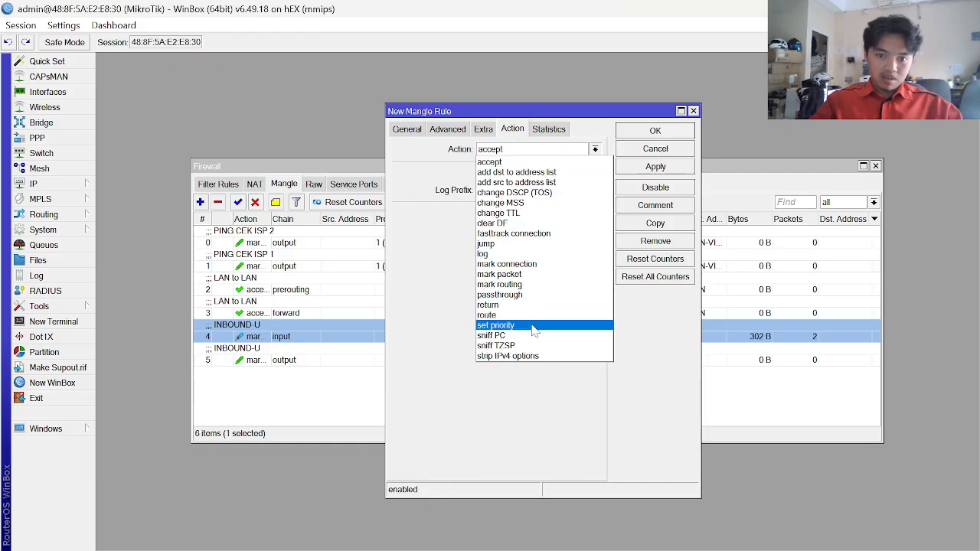
left_click(523, 265)
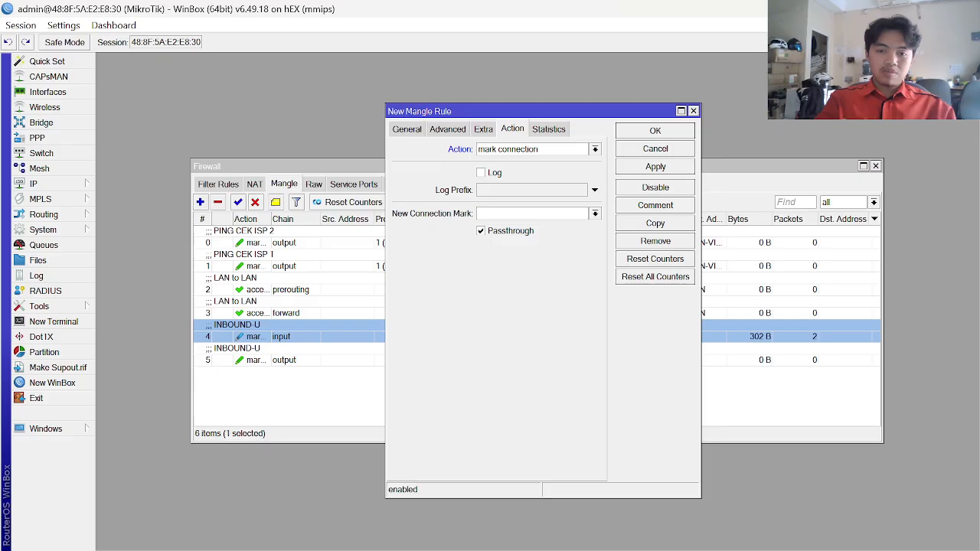
key("BackSpace")
key("Caps_Lock")
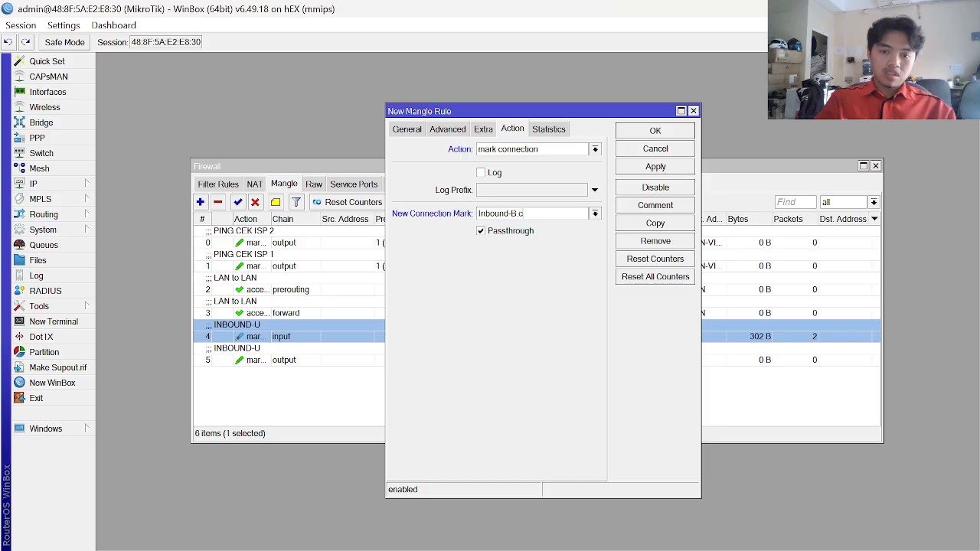
left_click(650, 168)
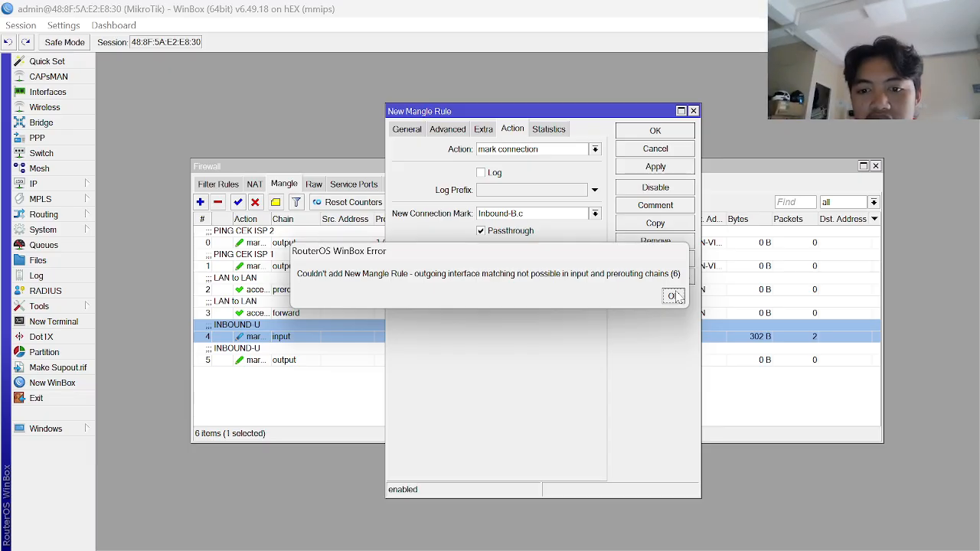
left_click(673, 296)
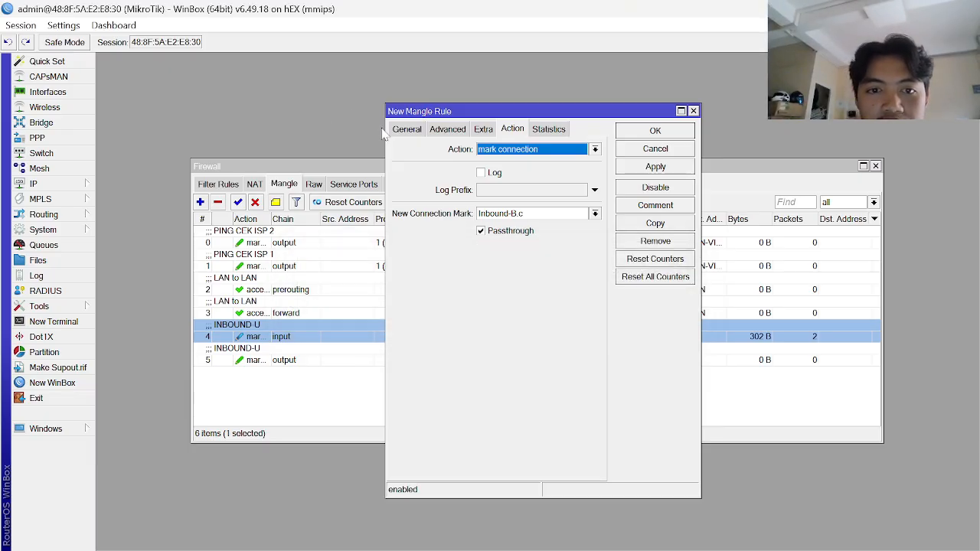
- Recheck the INBOUND-B screenshots in the guide and discard the rejected, unsaved mangle rule
left_click(405, 131)
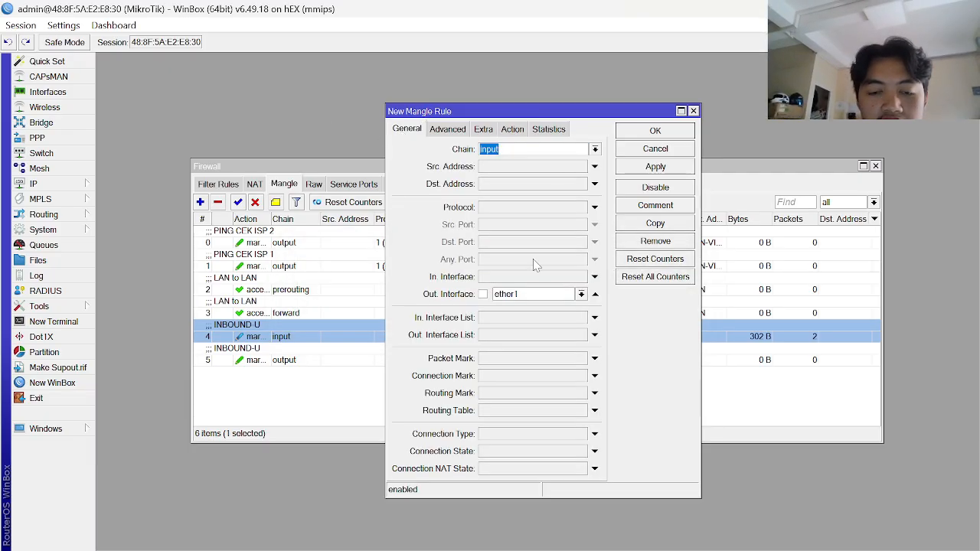
key("alt+Tab")
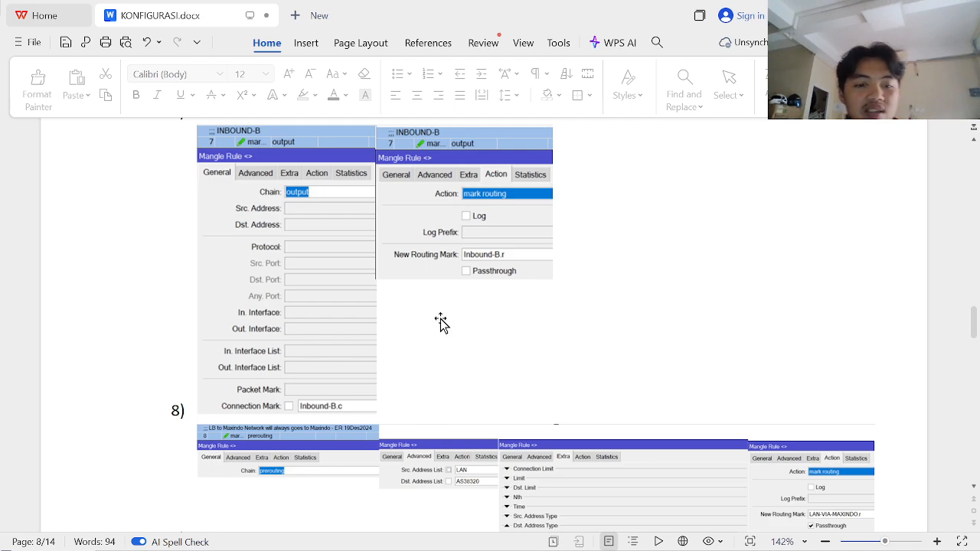
scroll(373, 253, "up", 5)
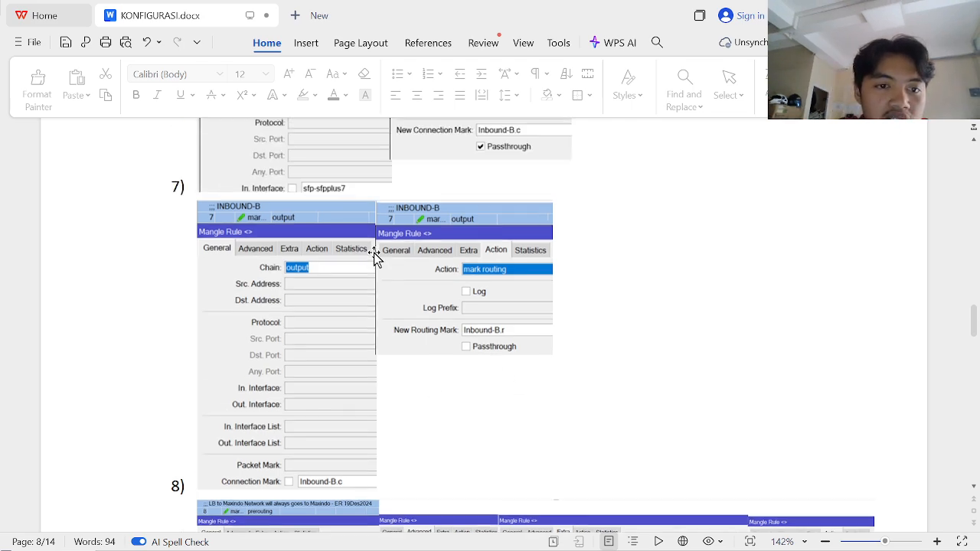
scroll(374, 253, "down", 6)
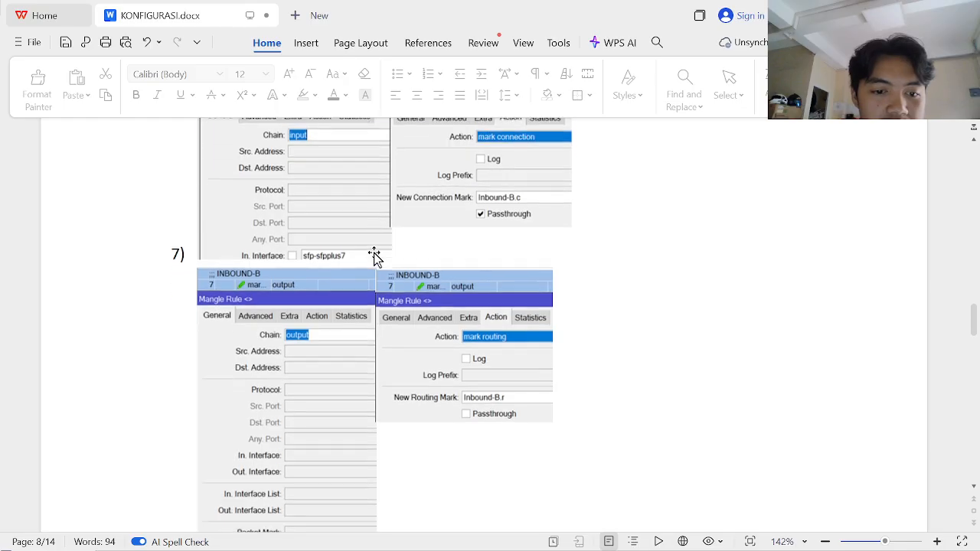
scroll(373, 252, "up", 7)
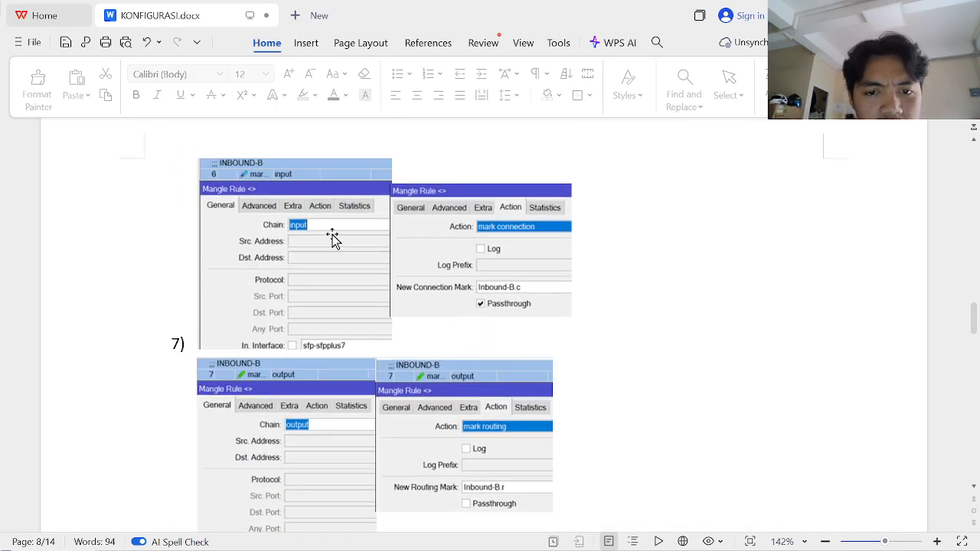
key("alt+Tab")
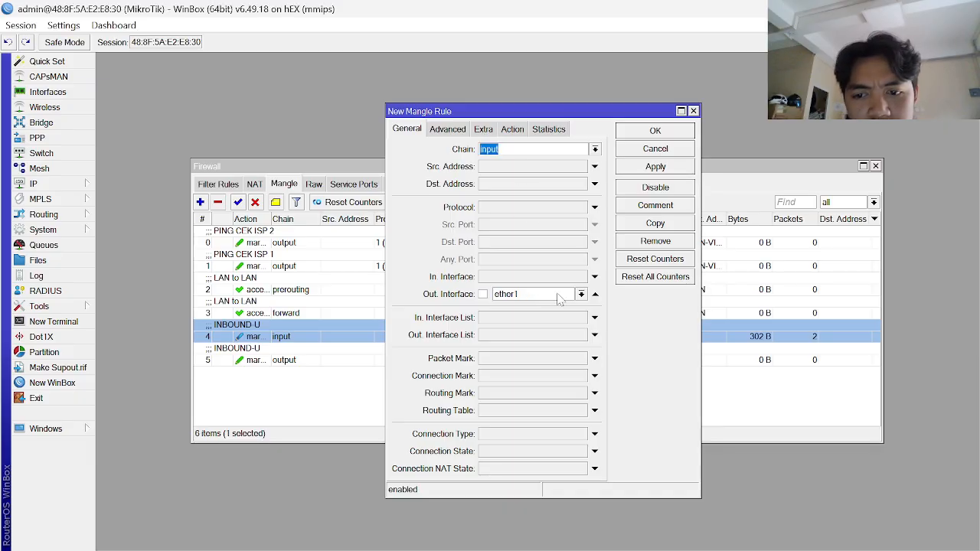
key("Escape")
- Draft an input-chain rule with ether1 as interface, then discard it
left_click(289, 376)
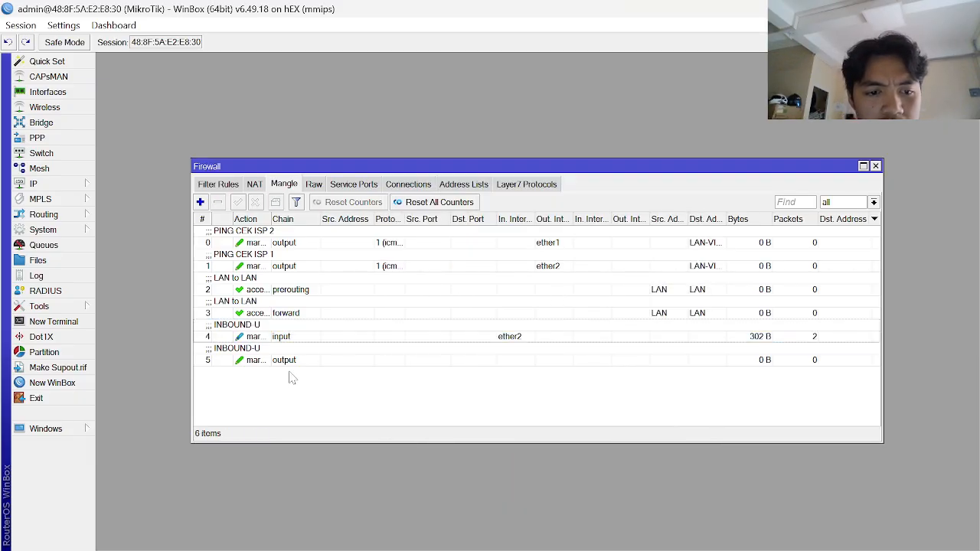
left_click(200, 202)
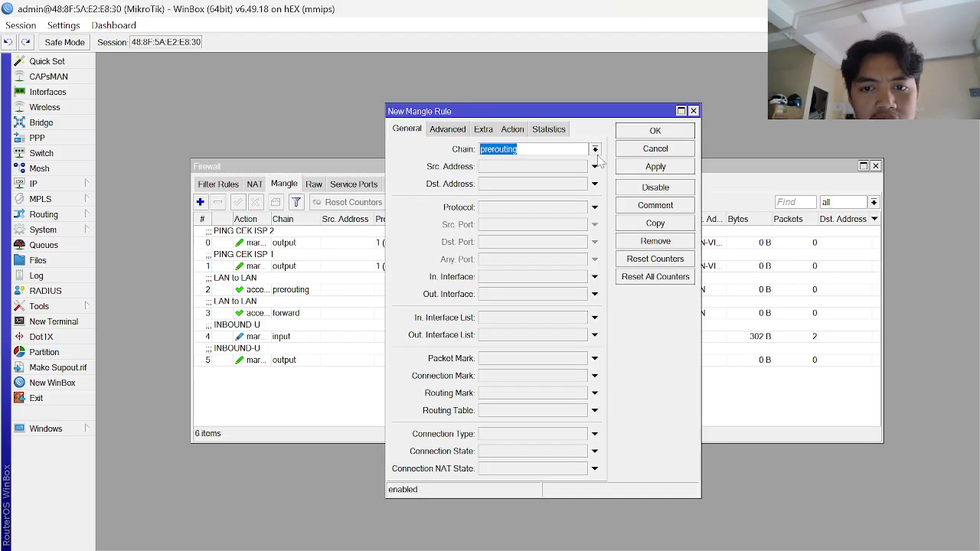
left_click(595, 149)
left_click(536, 174)
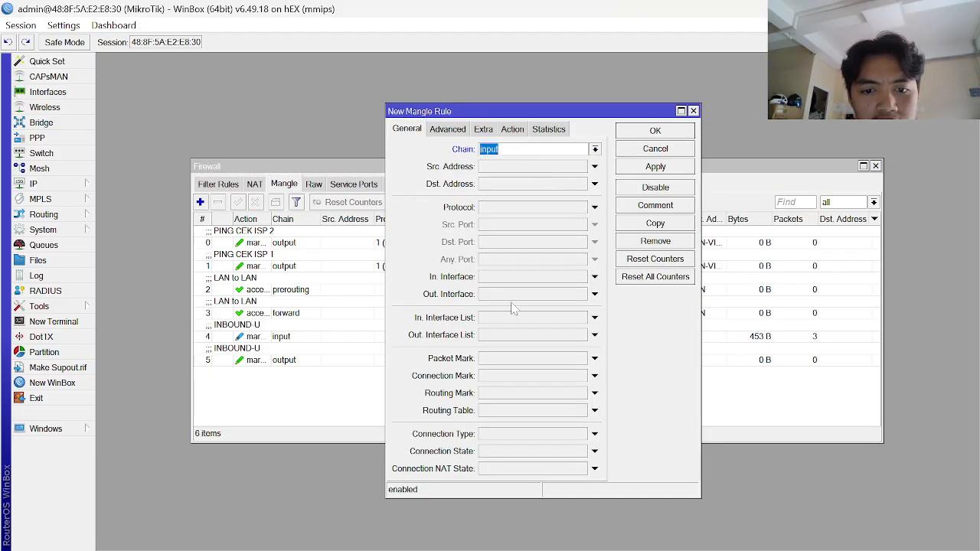
left_click(546, 294)
key("alt+Tab")
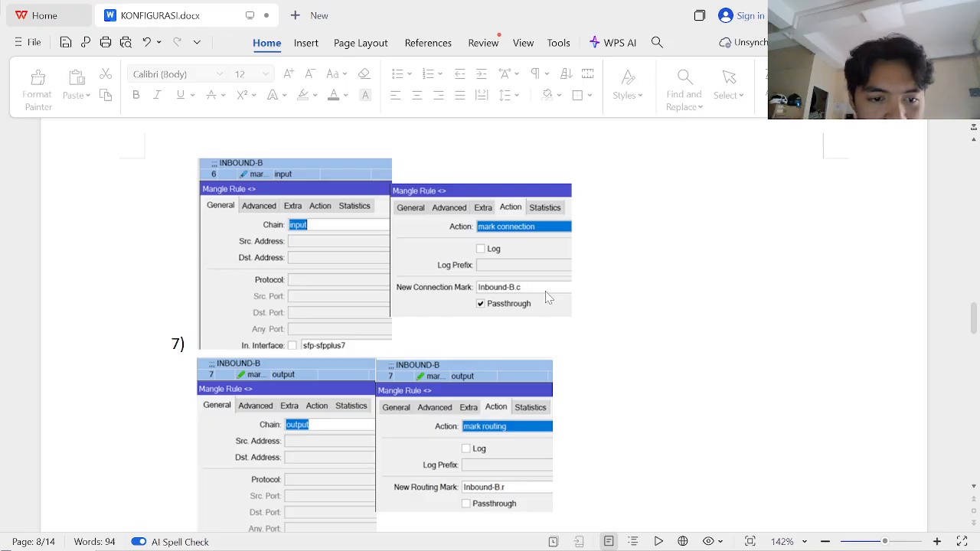
key("alt+Tab")
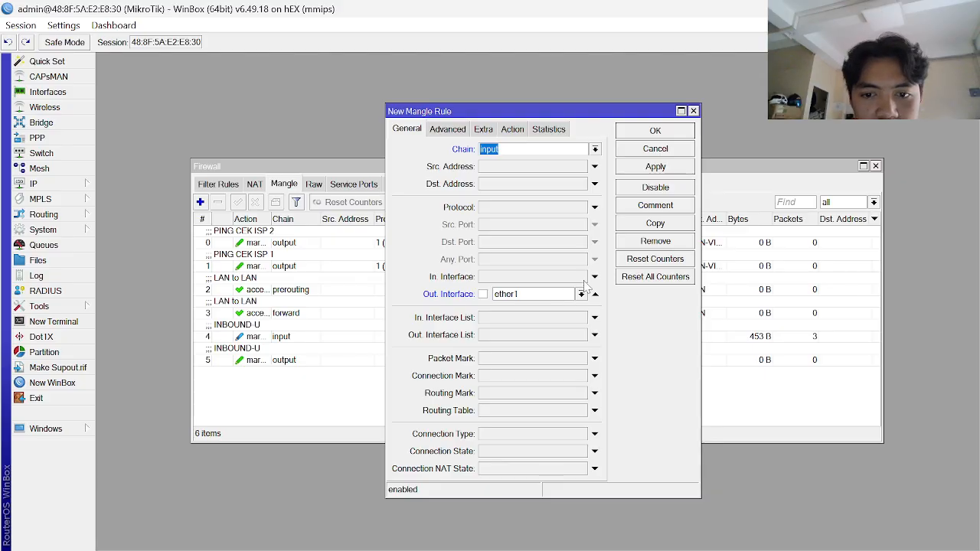
left_click(581, 276)
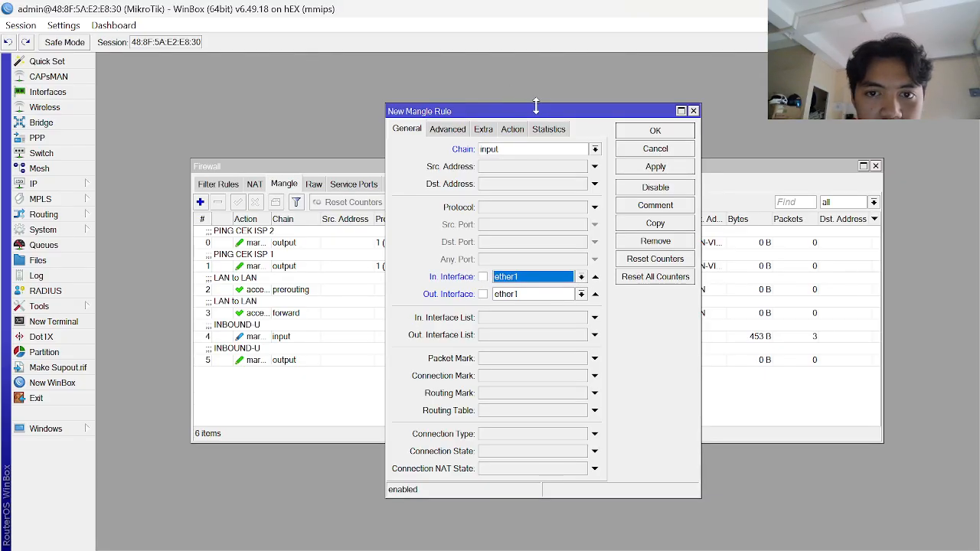
key("Escape")
- Start a new rule on the input chain with incoming interface ether1
left_click(441, 333)
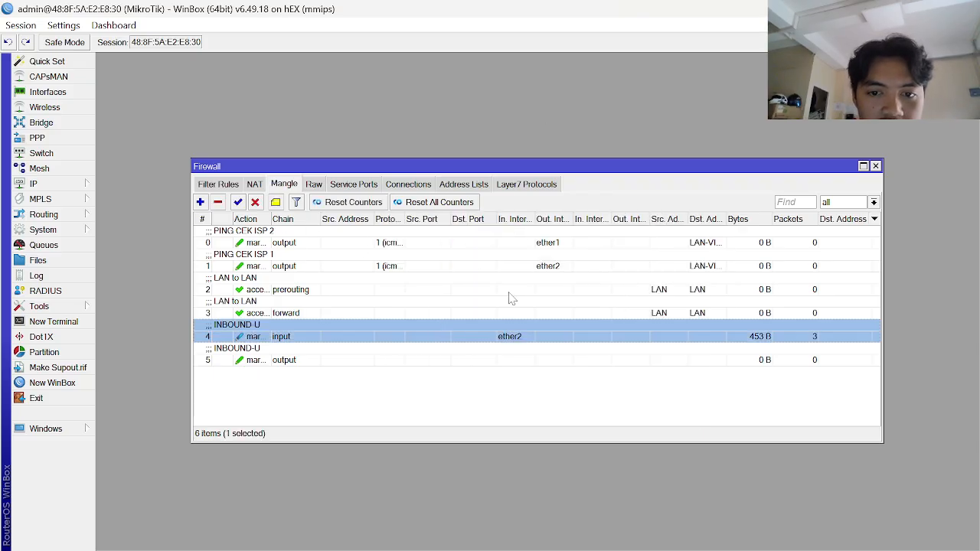
left_click(201, 203)
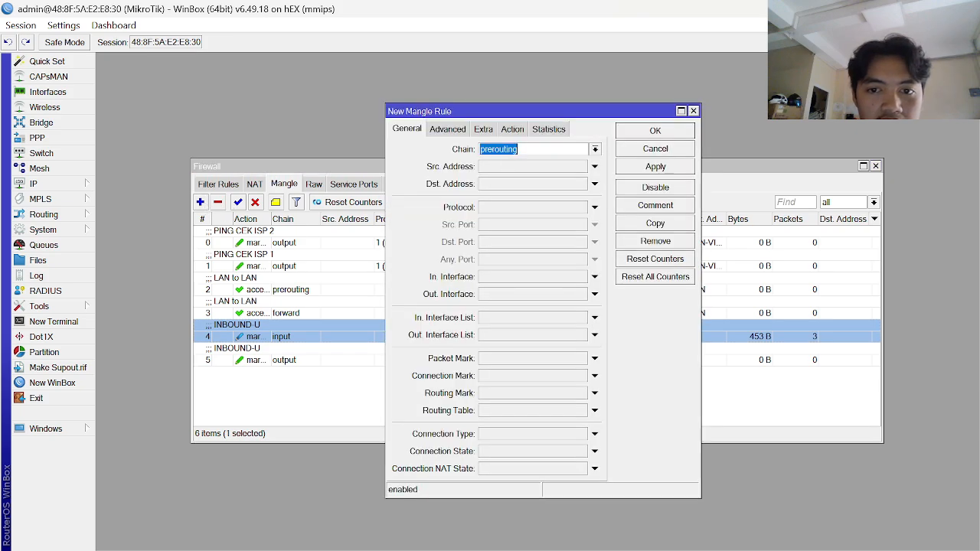
left_click(595, 150)
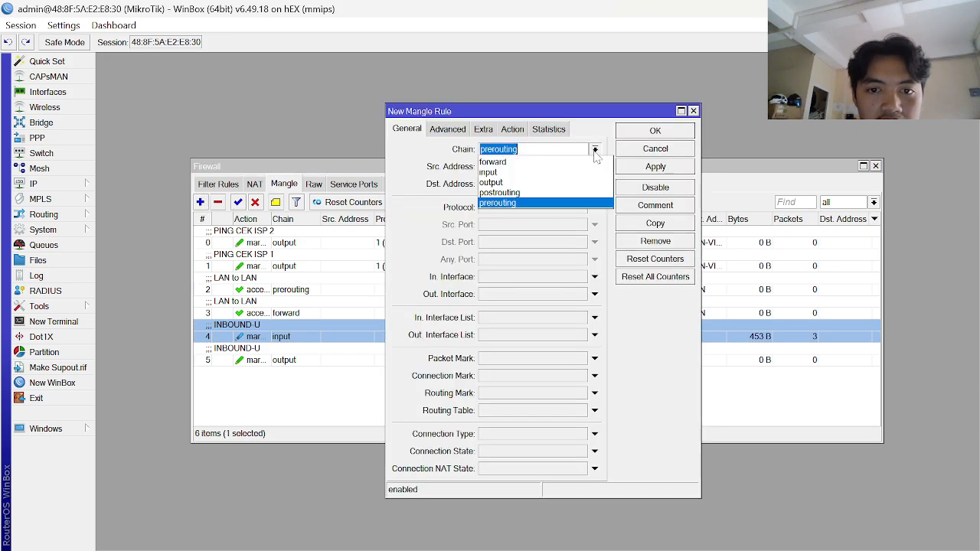
left_click(520, 174)
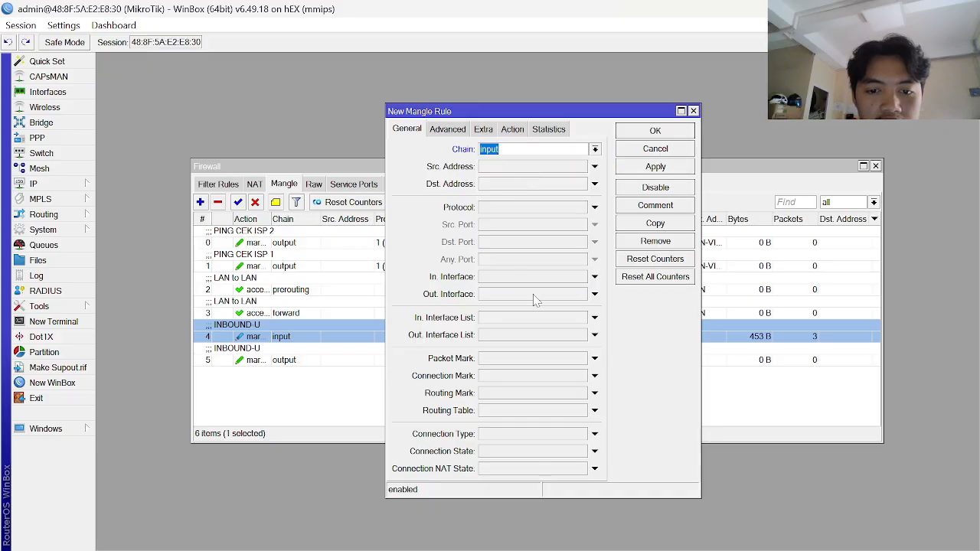
left_click(595, 318)
left_click(581, 318)
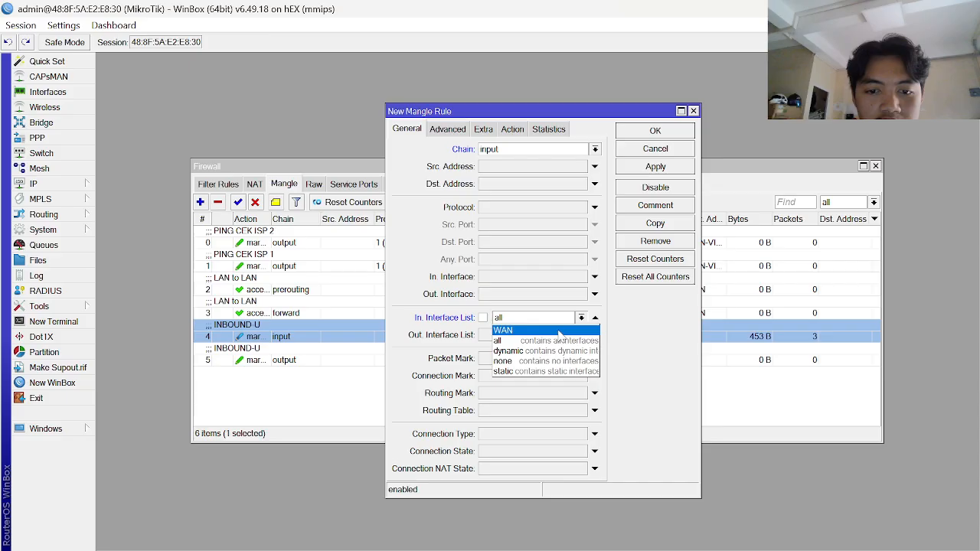
left_click(598, 322)
left_click(595, 317)
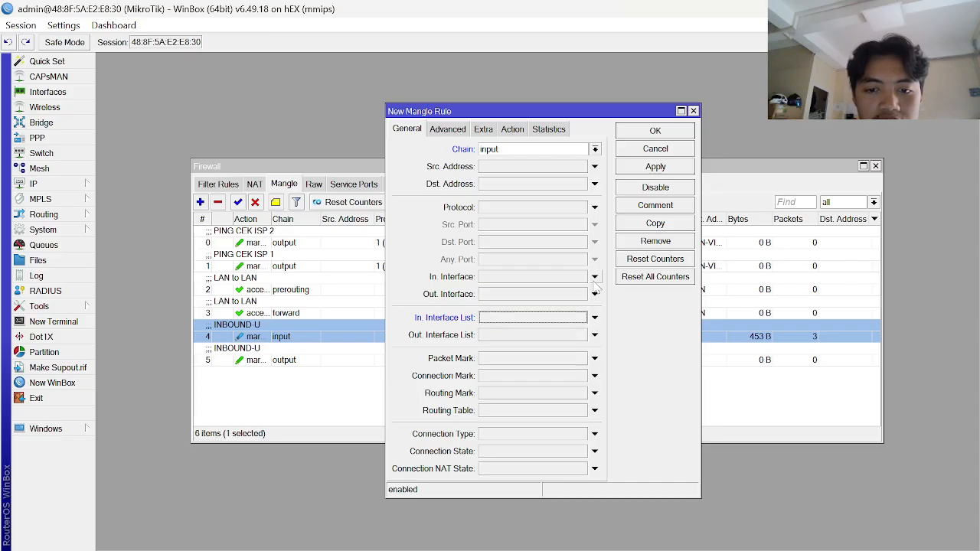
left_click(595, 276)
left_click(581, 277)
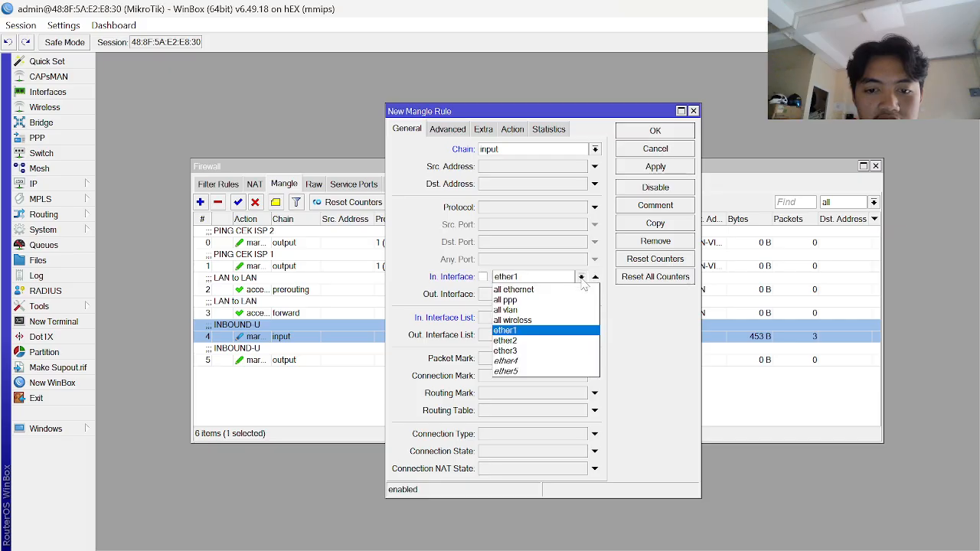
left_click(581, 277)
- Set the action to mark connection Inbound-B.c with passthrough and save the rule
left_click(514, 130)
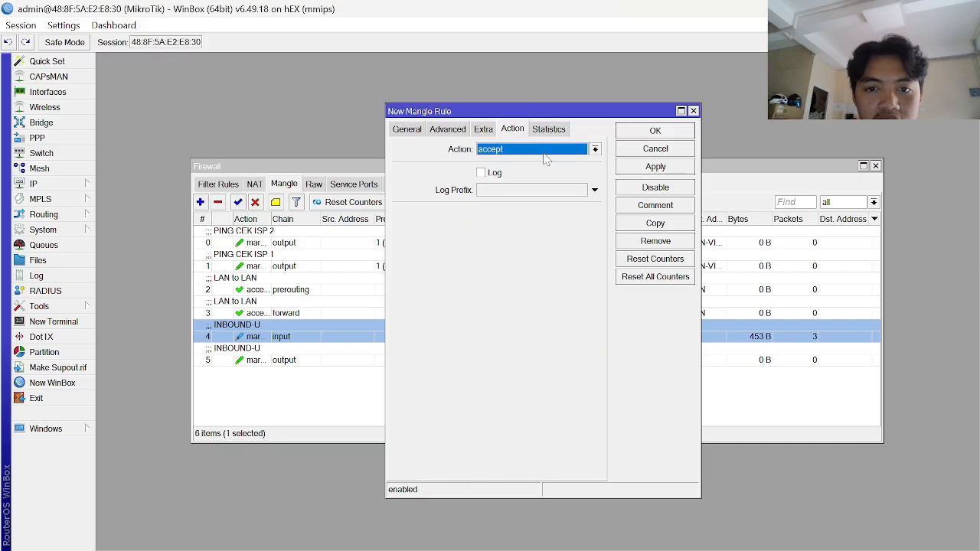
left_click(538, 150)
left_click(536, 264)
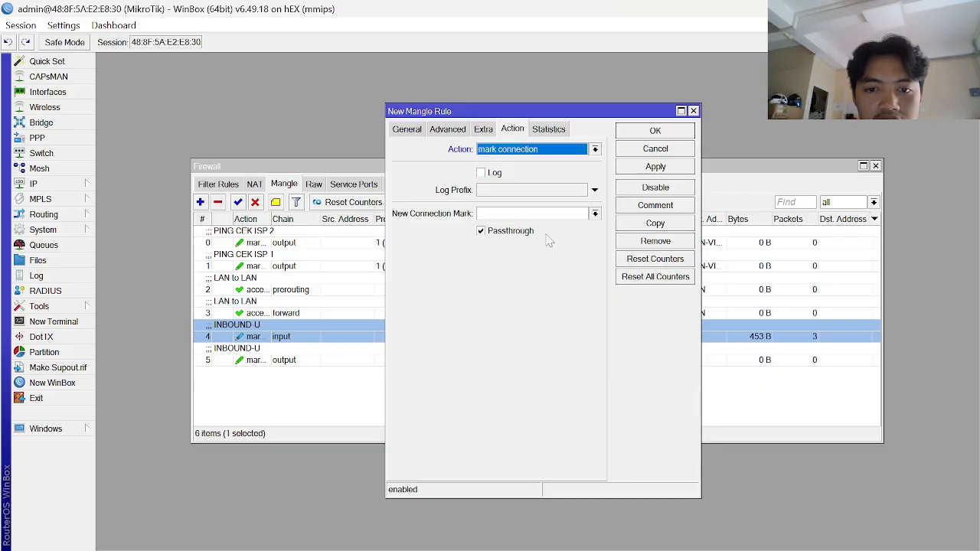
left_click(536, 214)
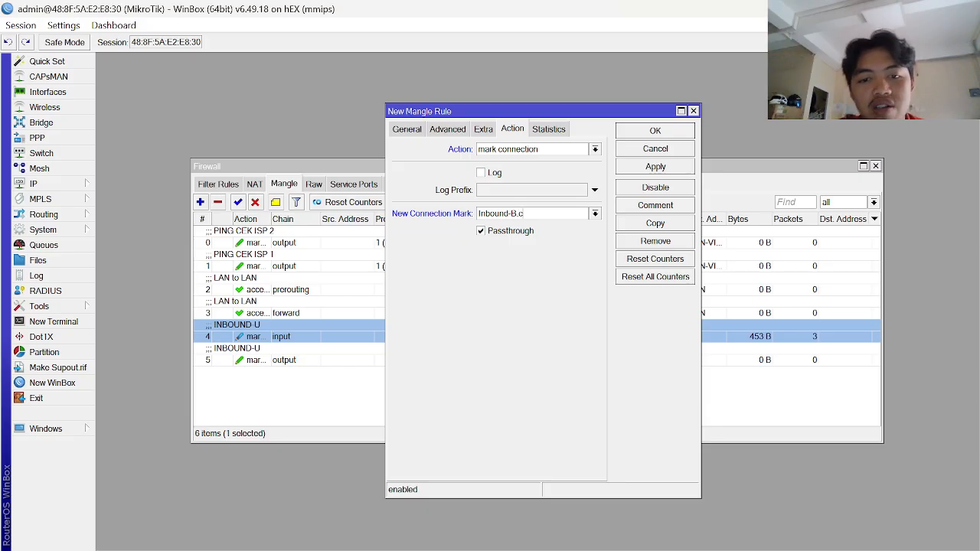
left_click(666, 167)
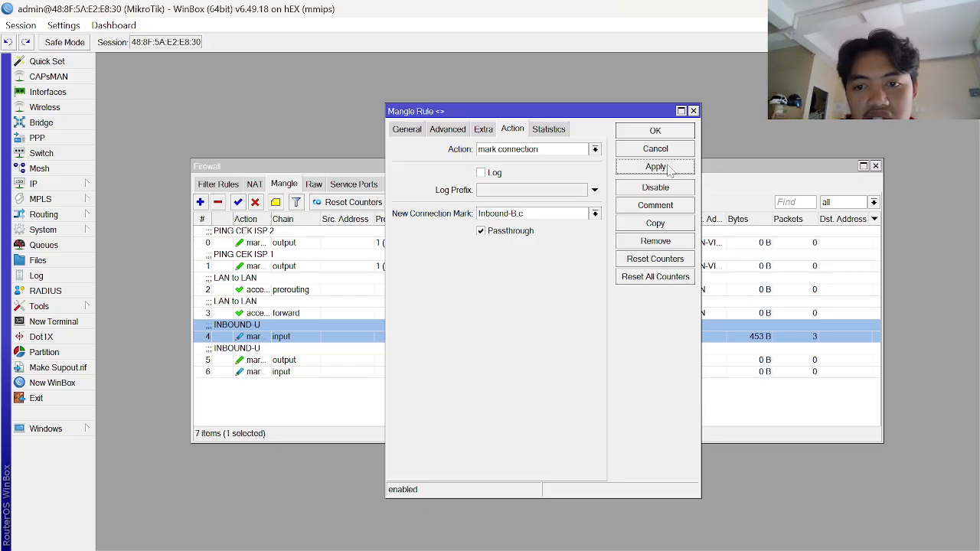
left_click(665, 132)
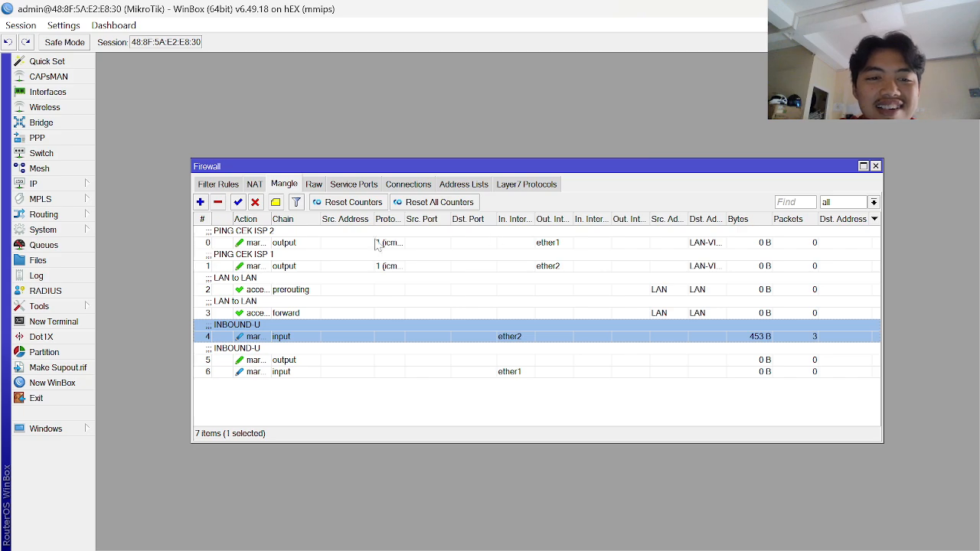
- Create a new rule with action mark routing Inbound-B.r and passthrough off
left_click(200, 202)
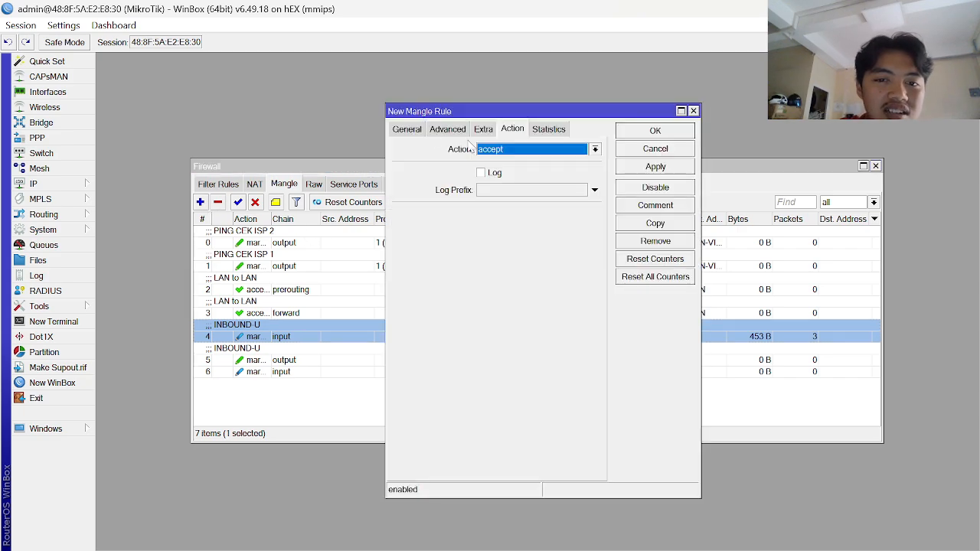
left_click(520, 148)
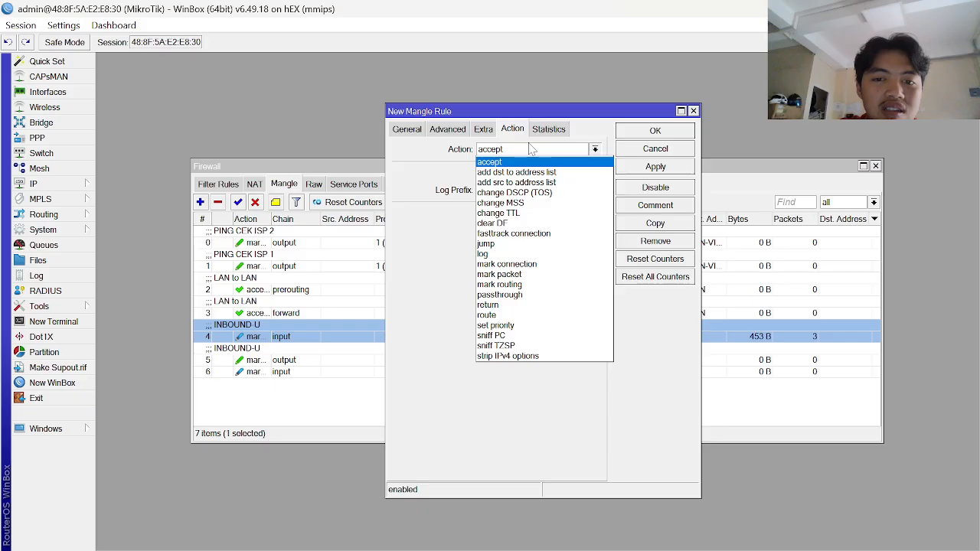
left_click(523, 286)
key("alt+Tab")
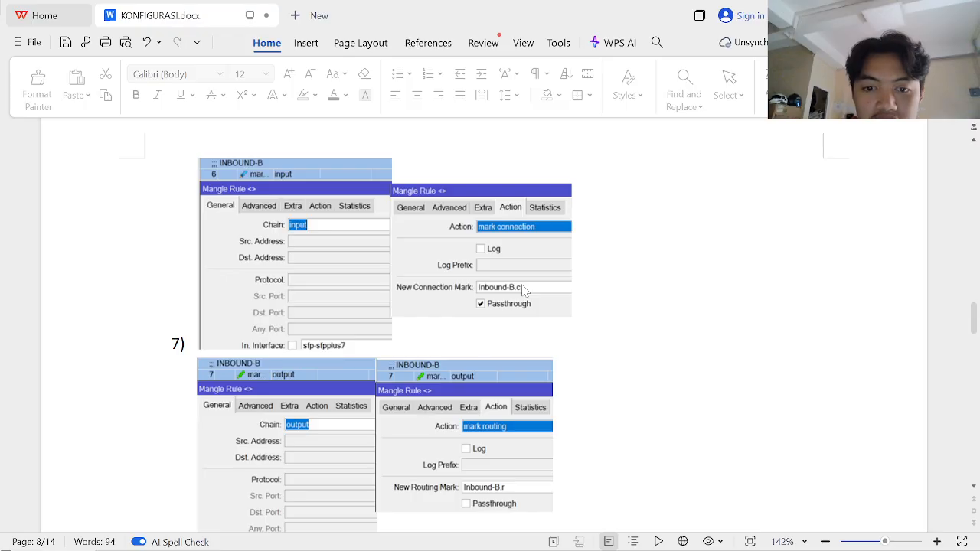
key("alt+Tab")
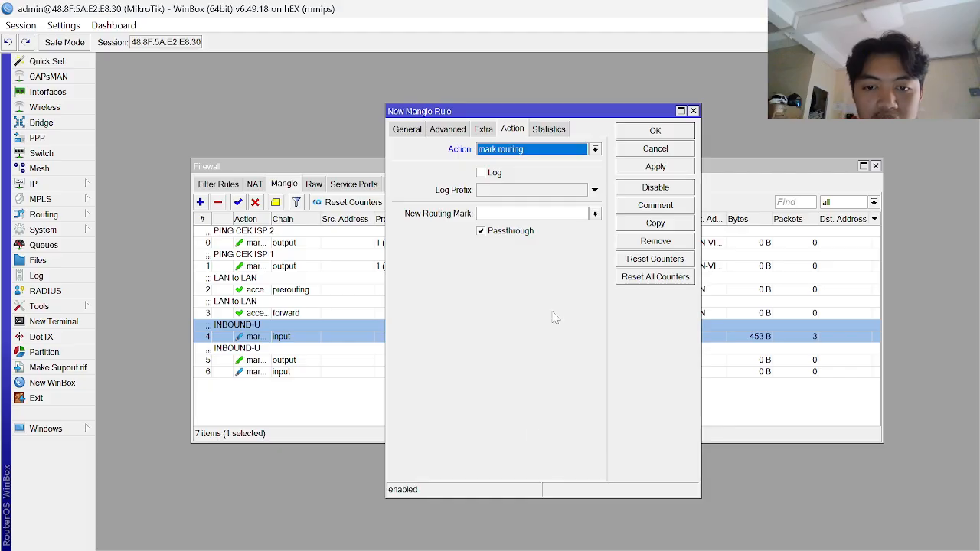
left_click(532, 213)
type("Inbound-B.r")
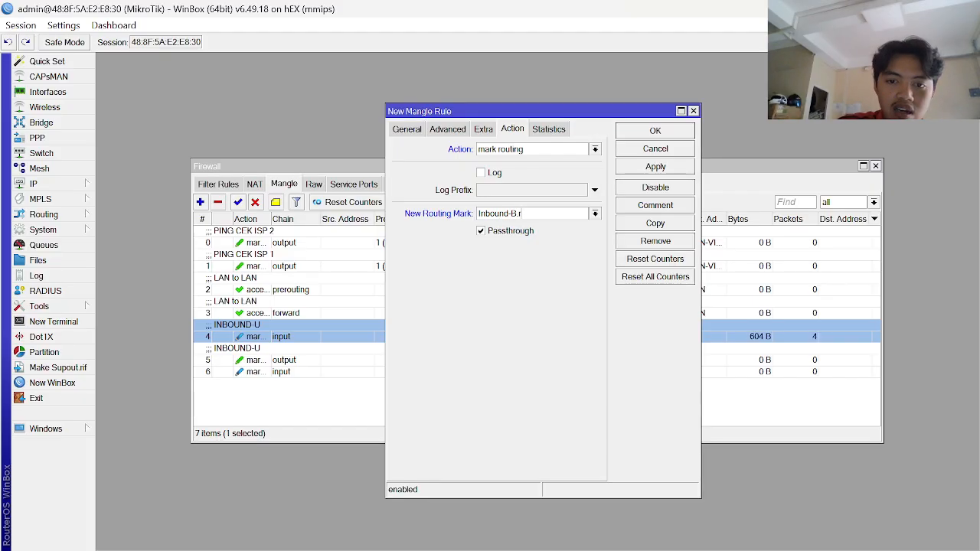
left_click(490, 236)
- Set its chain to output, match connection mark Inbound-B.c, and save the rule
left_click(418, 130)
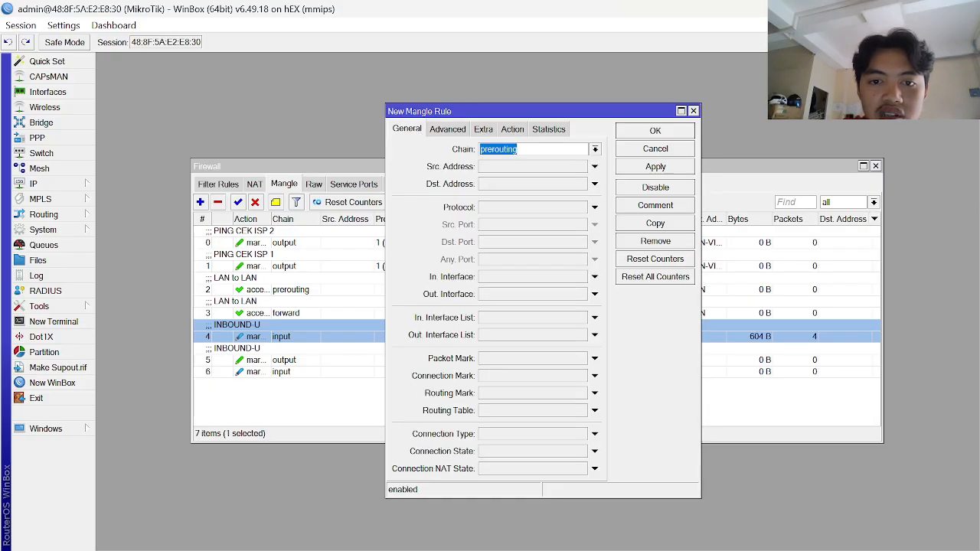
left_click(594, 150)
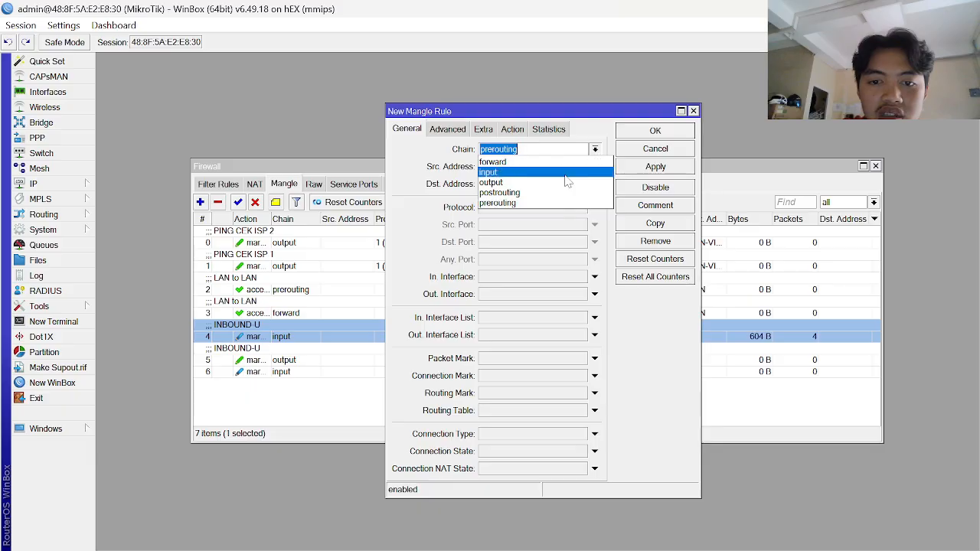
left_click(510, 185)
left_click(515, 376)
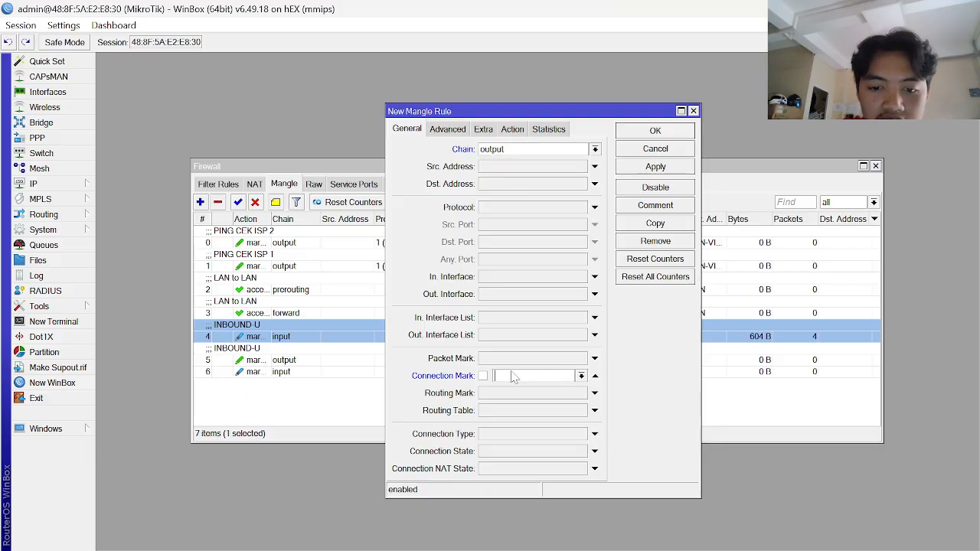
left_click(582, 377)
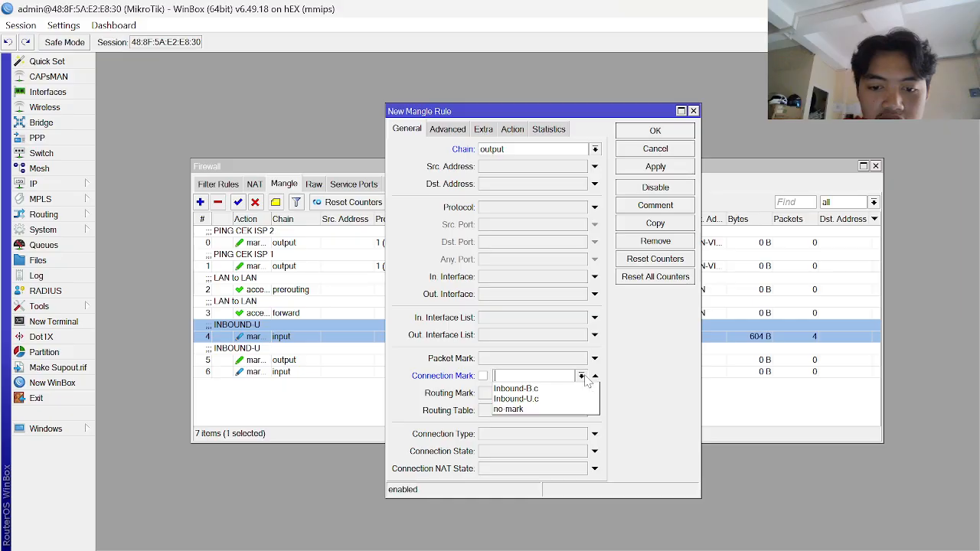
left_click(518, 389)
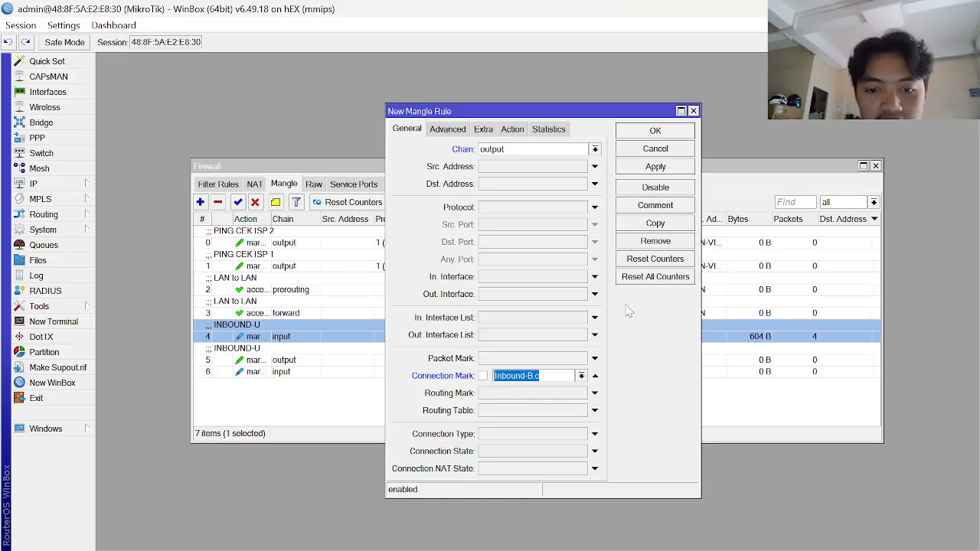
left_click(668, 169)
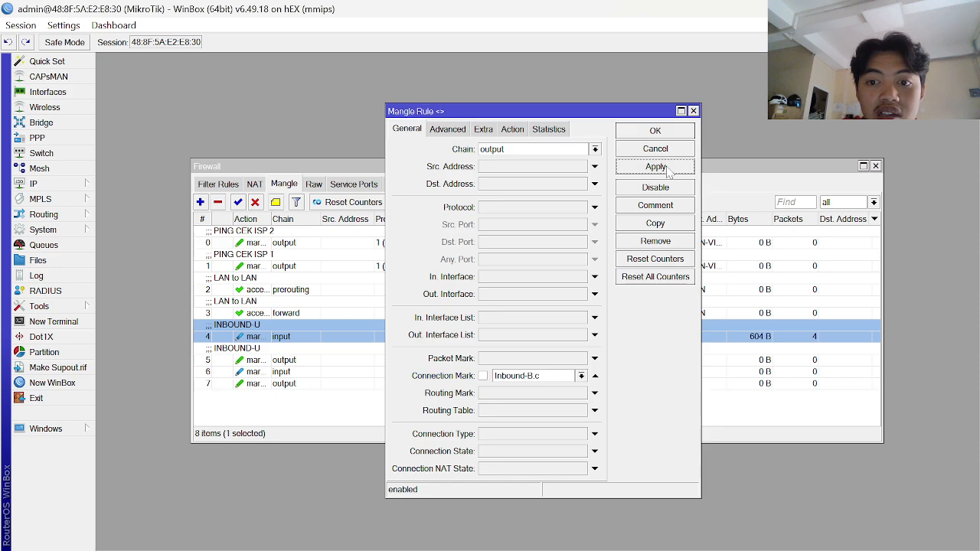
left_click(656, 132)
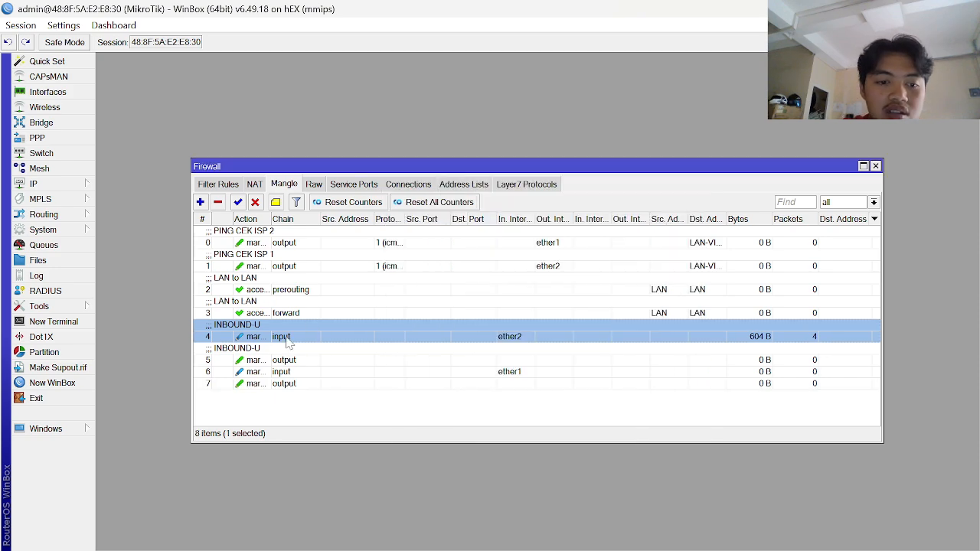
- Comment rule 6, the ether1 input rule, as INBOUND-B
left_click(261, 373)
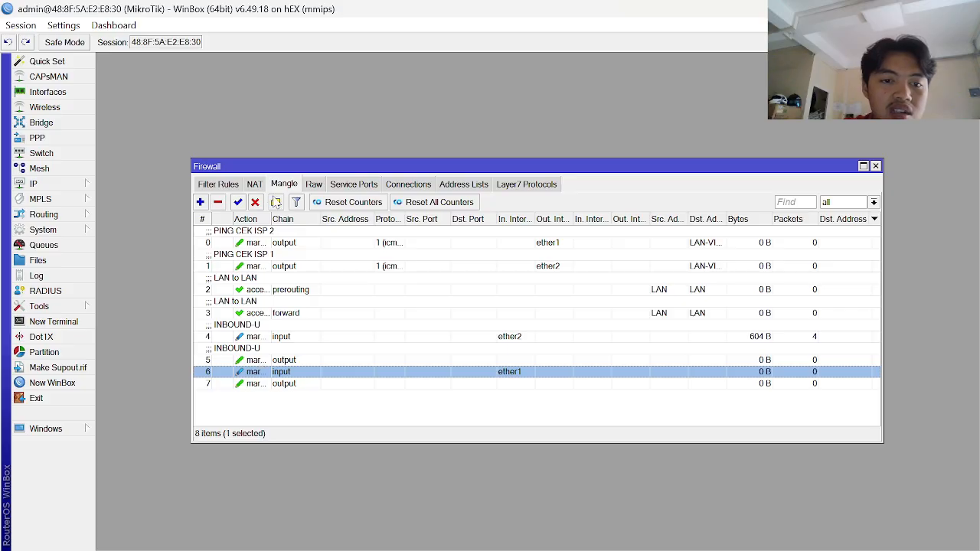
left_click(275, 203)
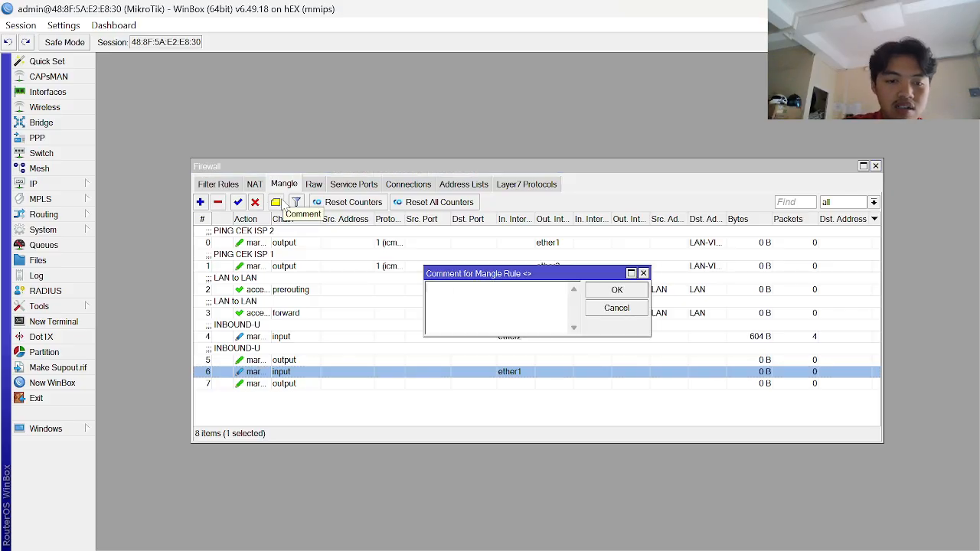
key("Caps_Lock")
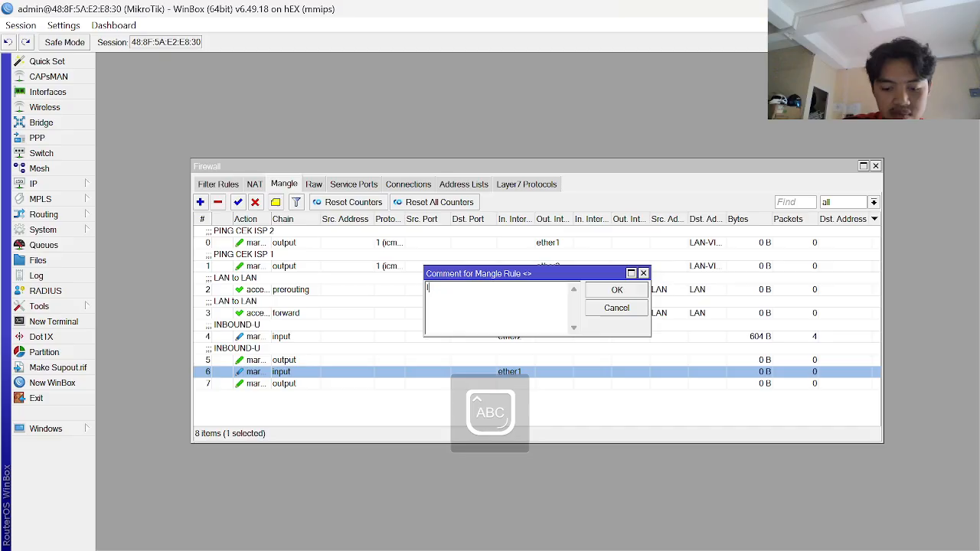
type("INBOUND")
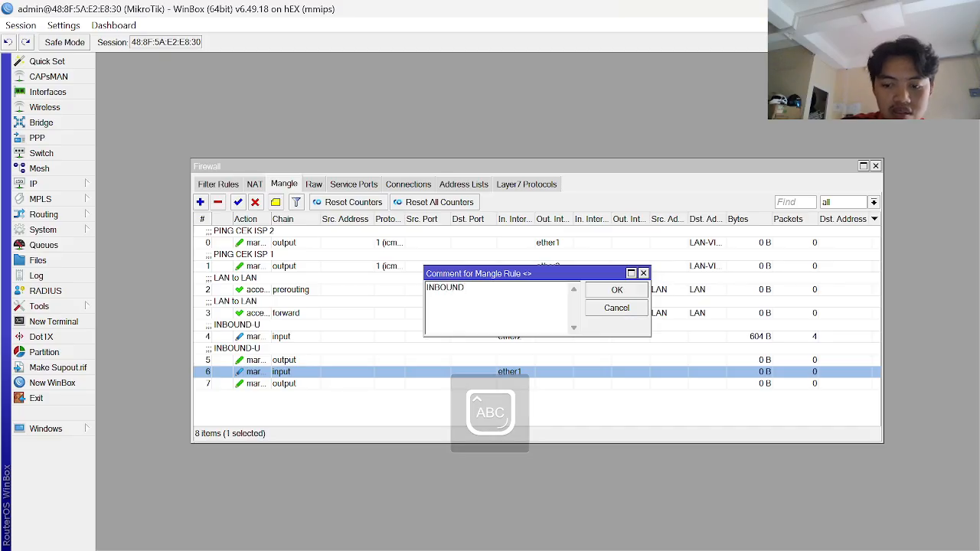
type("-B")
key("Return")
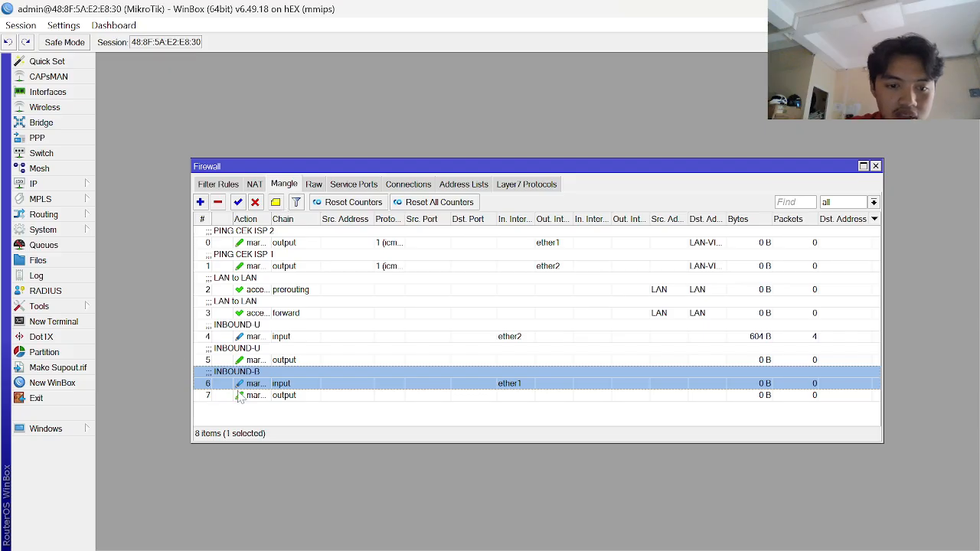
- Comment rule 7, the output rule, as INBOUND-B
left_click(239, 396)
left_click(276, 202)
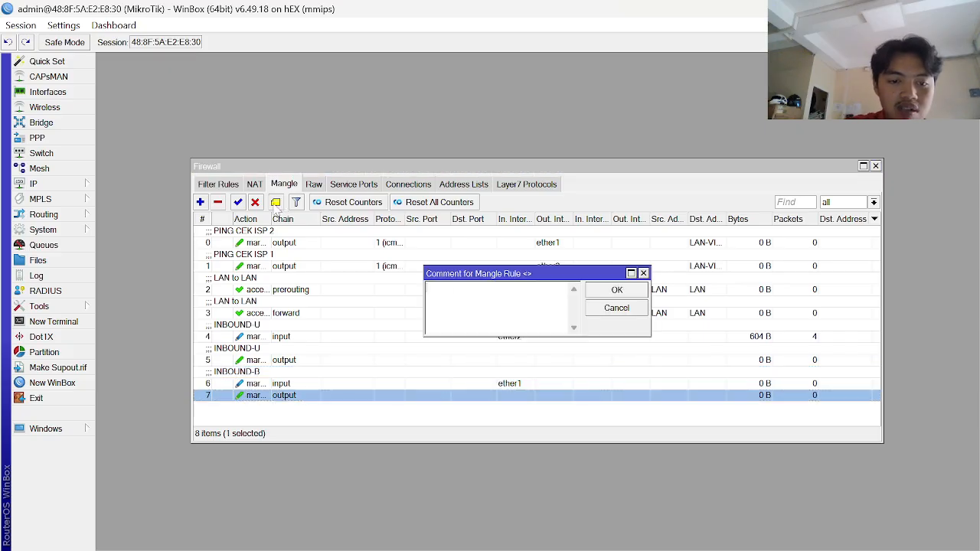
type("INBOUND")
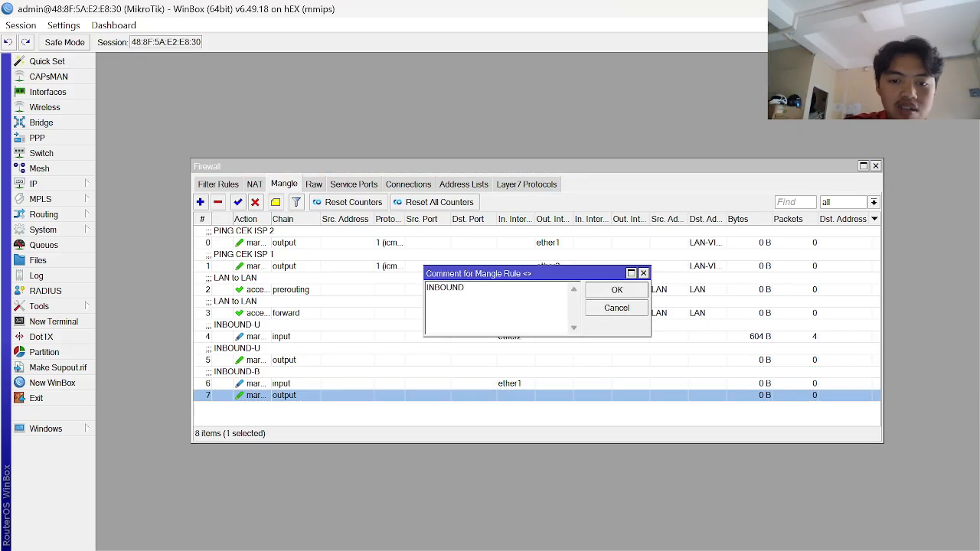
type("-B")
key("Return")
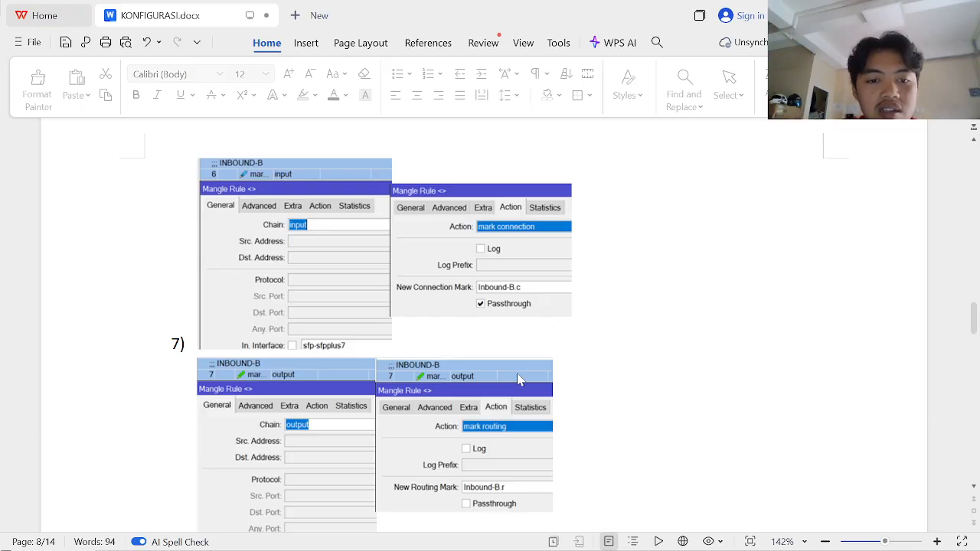
- Review the KONFIGURASI.docx screenshots for rules 7 to 9, then return to WinBox's Mangle list
scroll(373, 376, "up", 3, "ctrl")
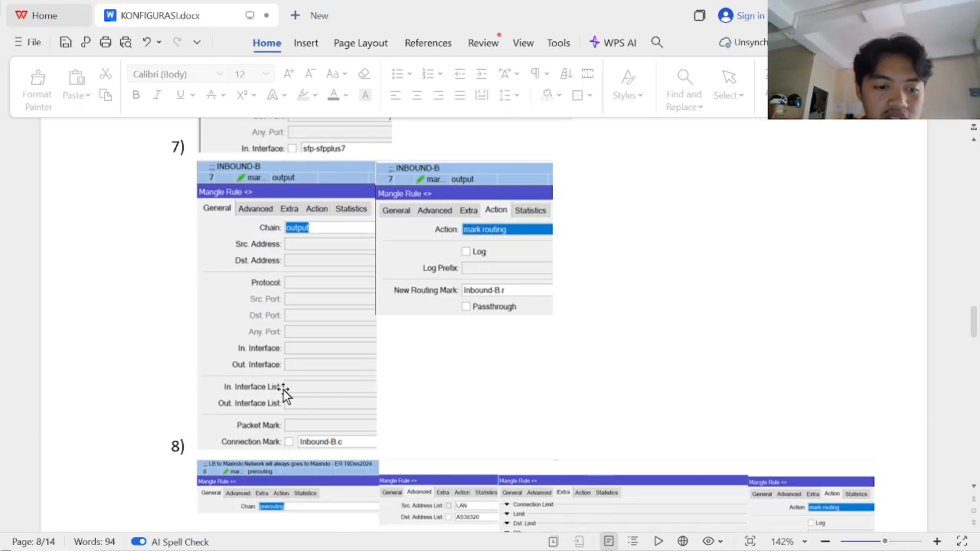
scroll(285, 392, "down", 3)
scroll(284, 392, "up", 1)
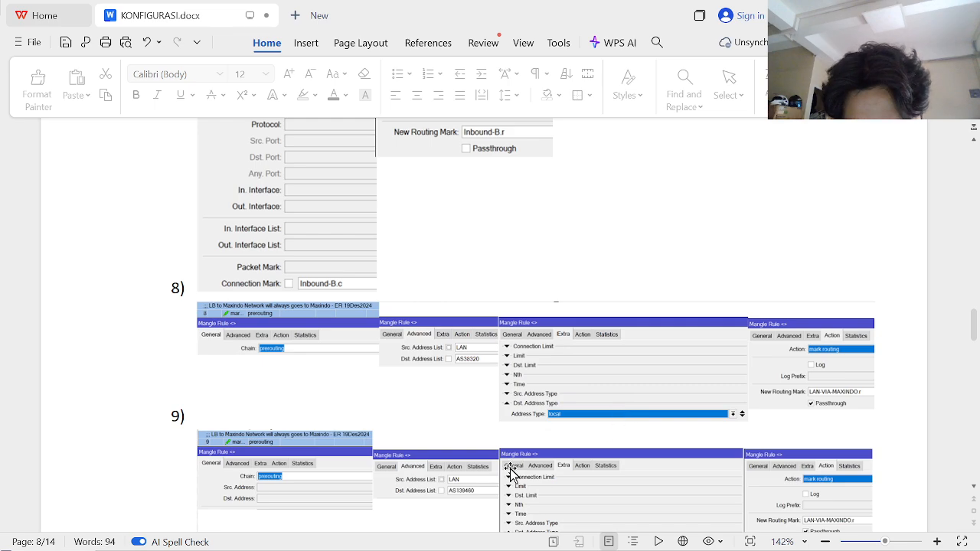
key("alt+Tab")
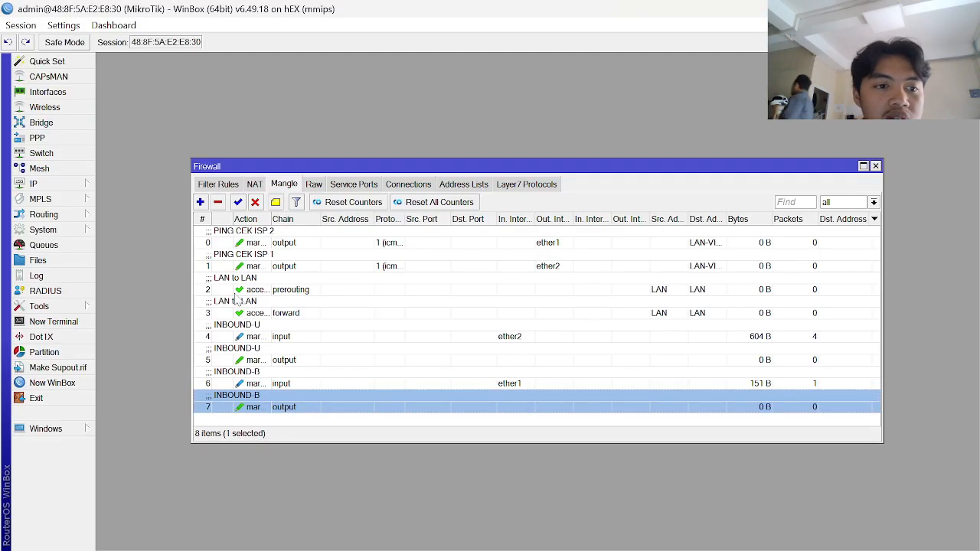
- Inspect the Firewall address lists and their filter, return to Mangle, then switch to KONFIGURASI.docx
left_click(54, 184)
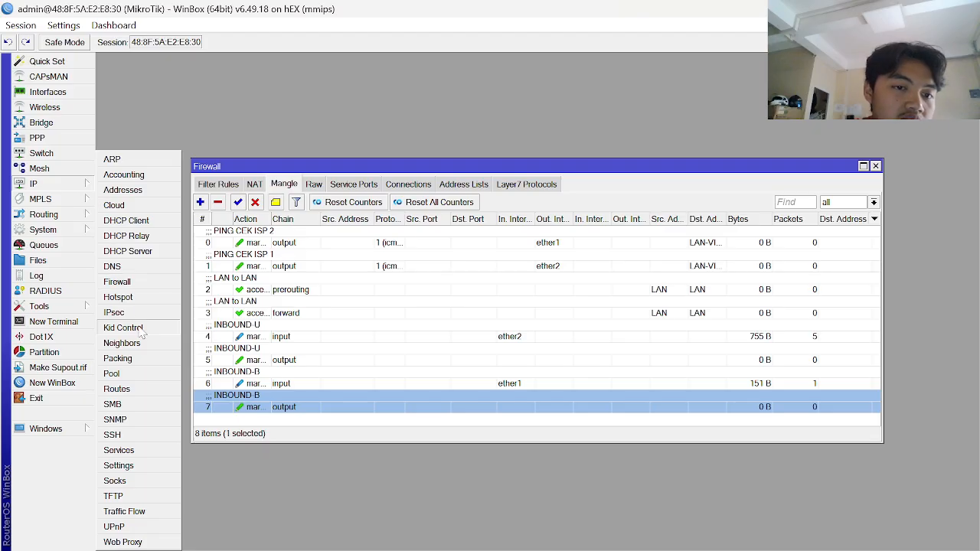
left_click(465, 186)
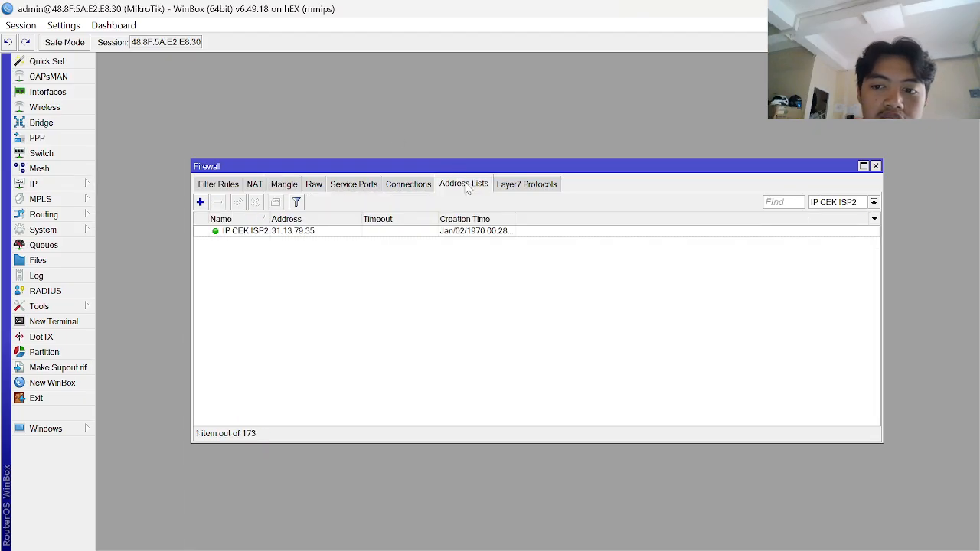
left_click(874, 202)
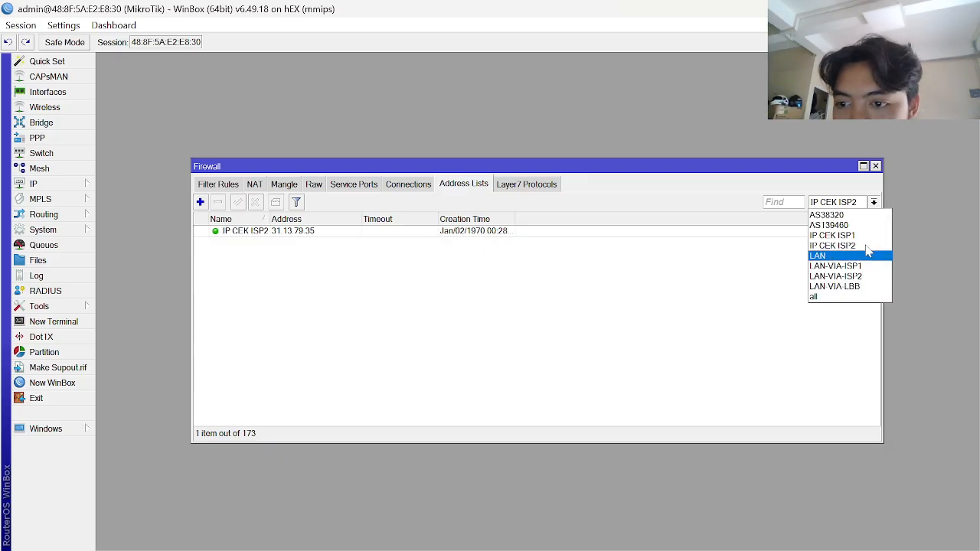
left_click(824, 215)
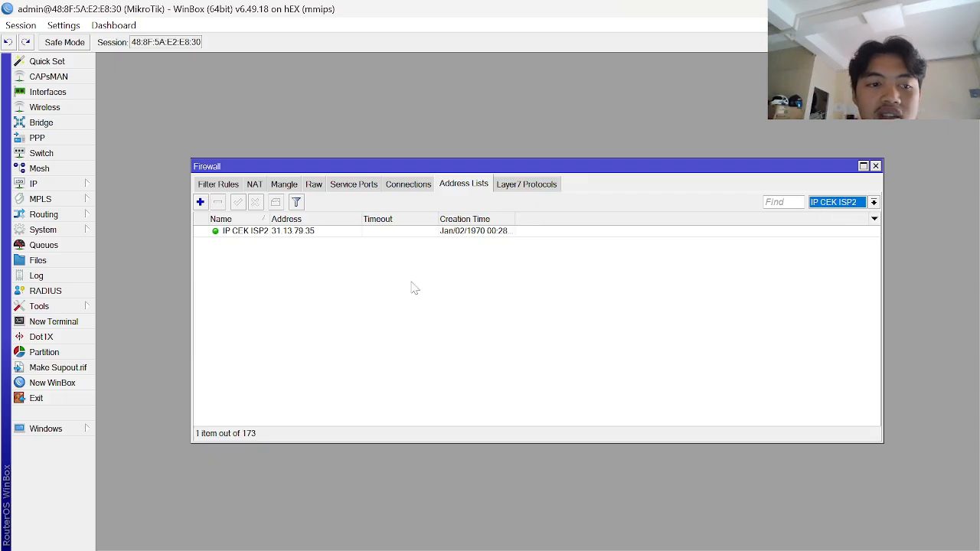
left_click(281, 187)
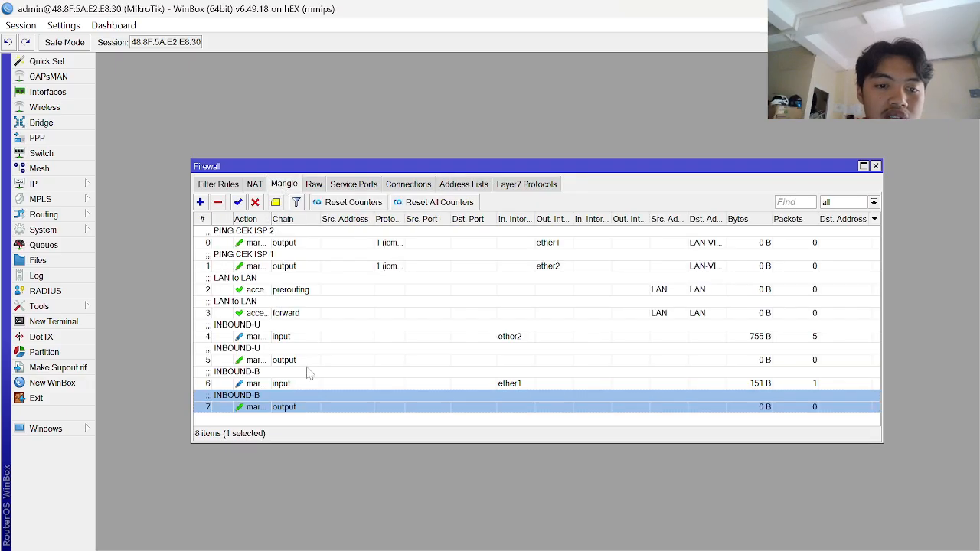
key("alt+Tab")
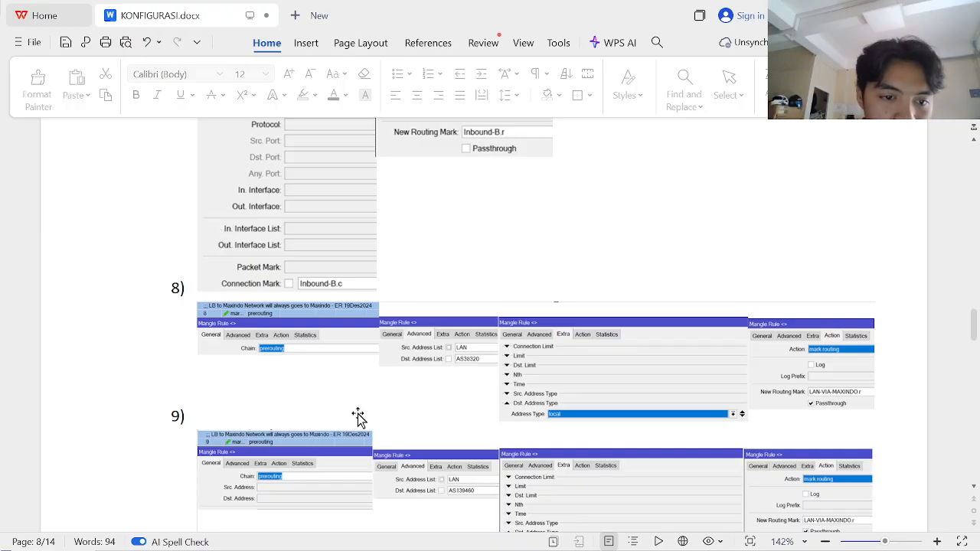
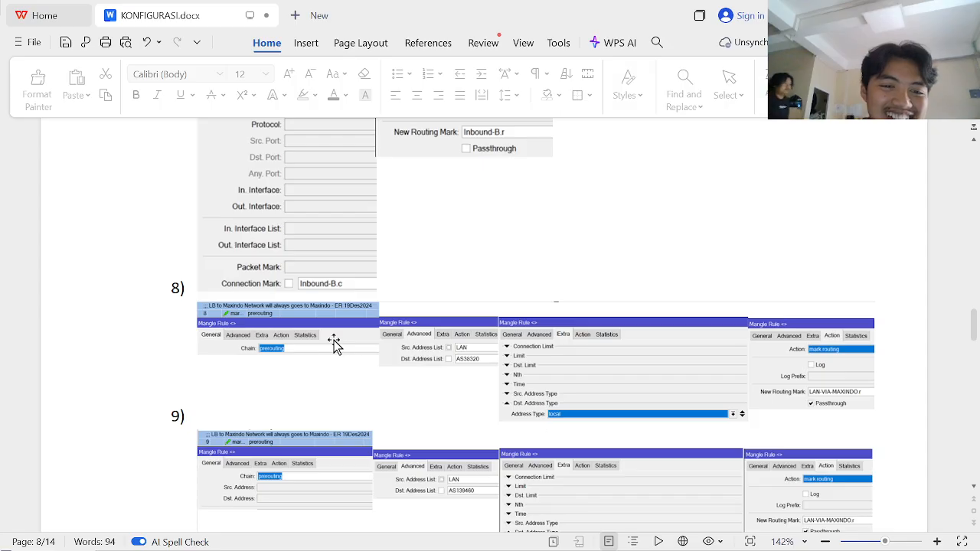
- Scroll further through the KONFIGURASI.docx guide, then return to WinBox's Mangle list
scroll(324, 394, "down", 1)
scroll(324, 394, "down", 3)
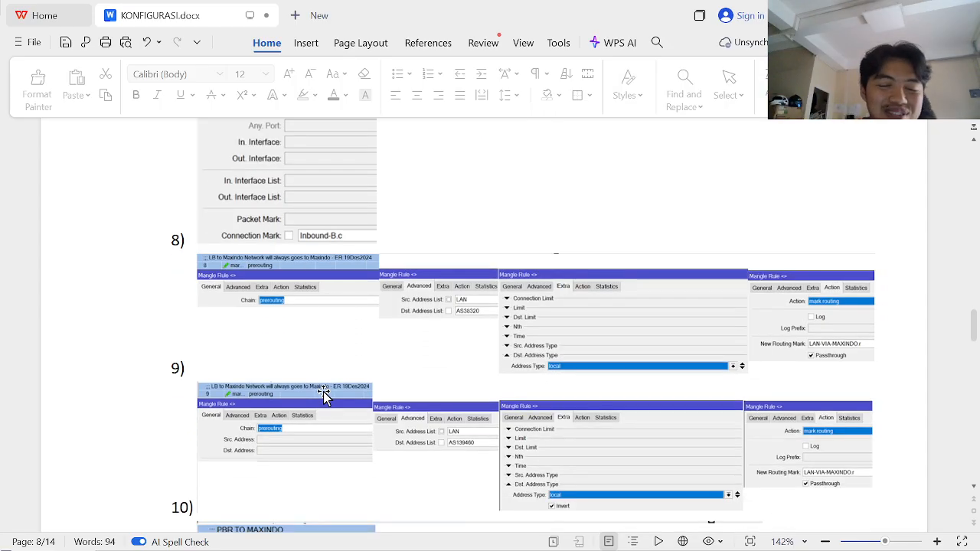
scroll(324, 394, "down", 4)
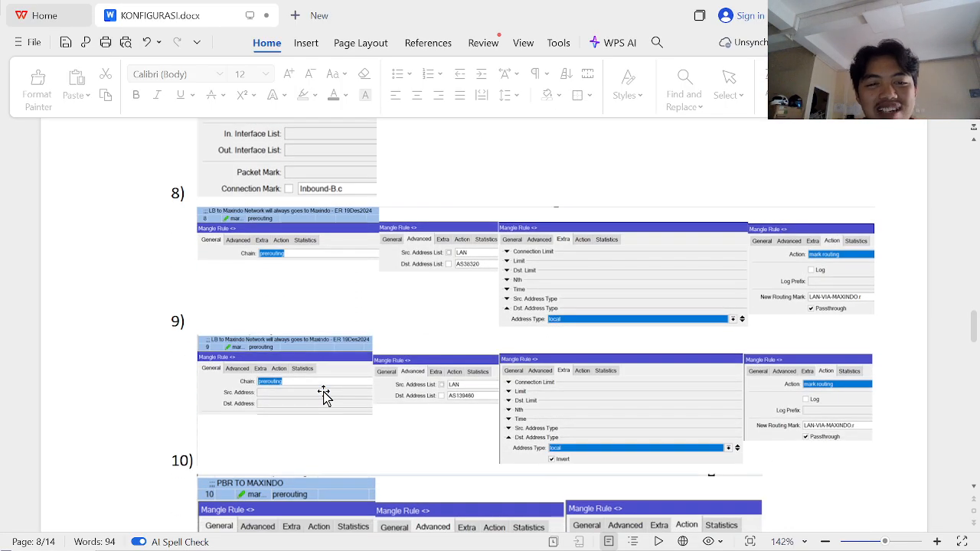
key("alt+Tab")
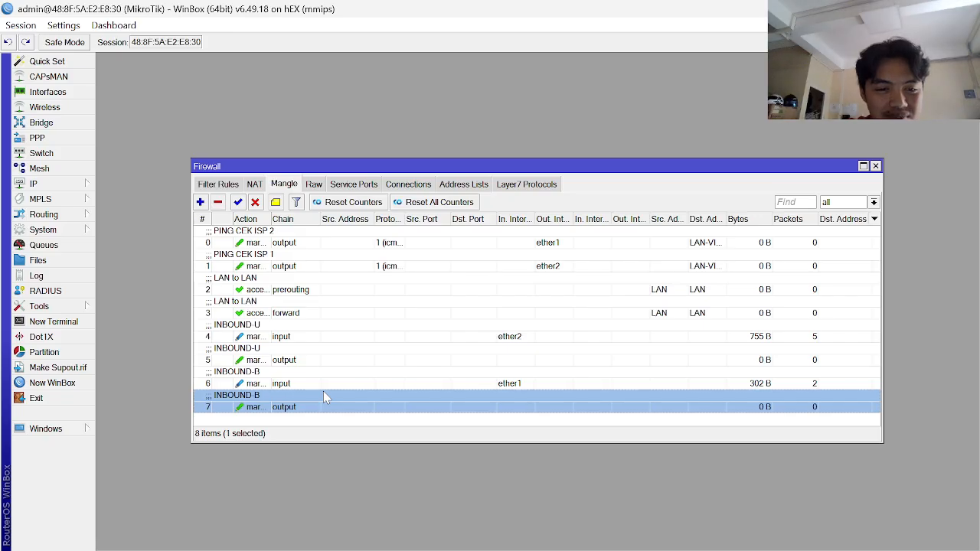
- Add a new mangle rule and set its Src. Address List to LAN
left_click(200, 202)
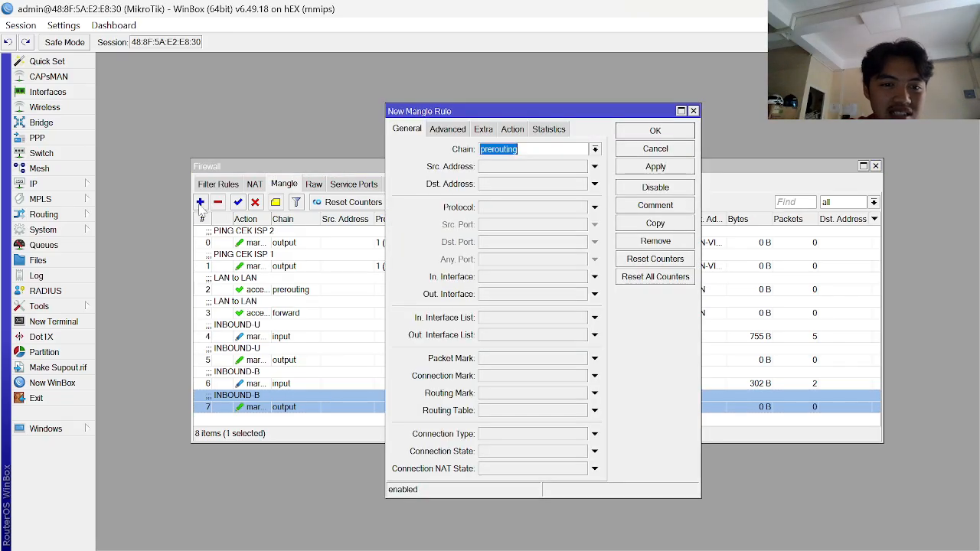
key("alt+Tab")
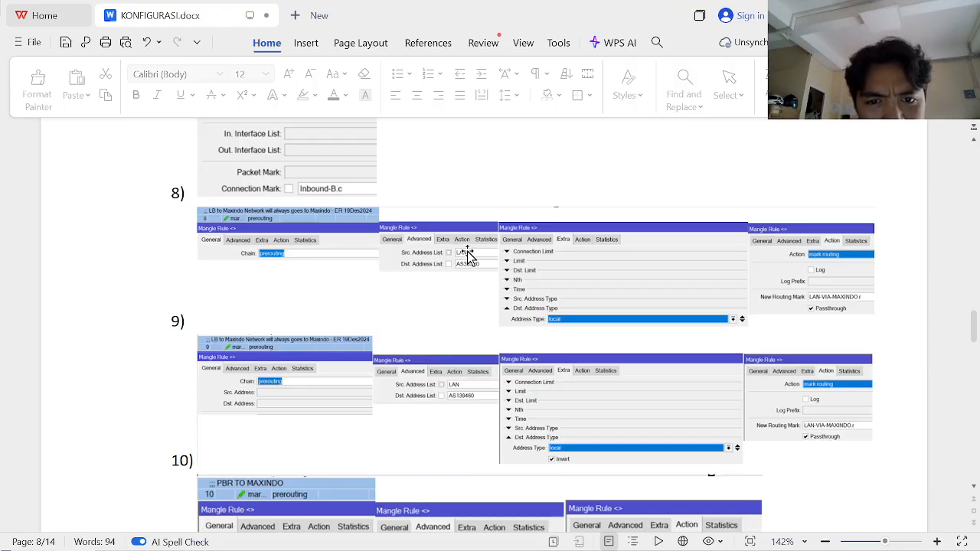
key("alt+Tab")
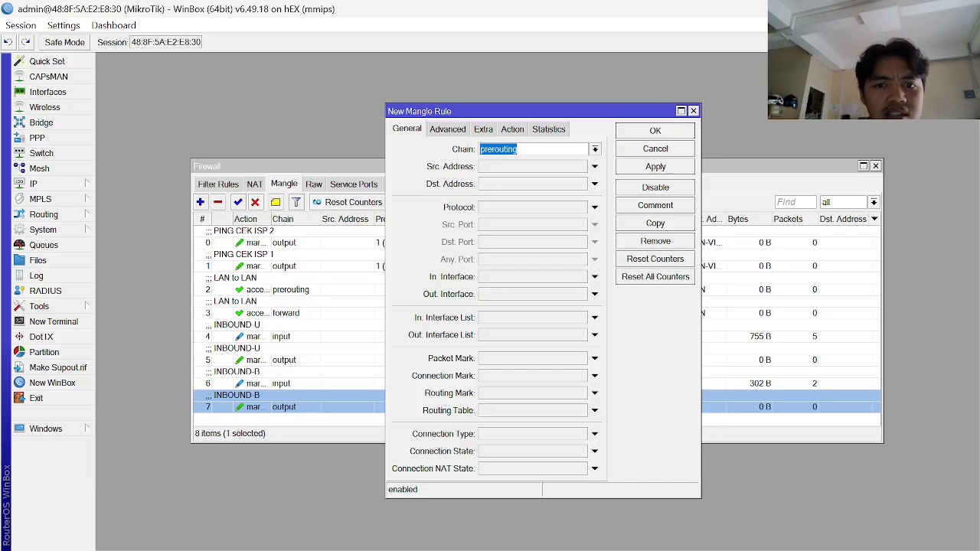
left_click(458, 132)
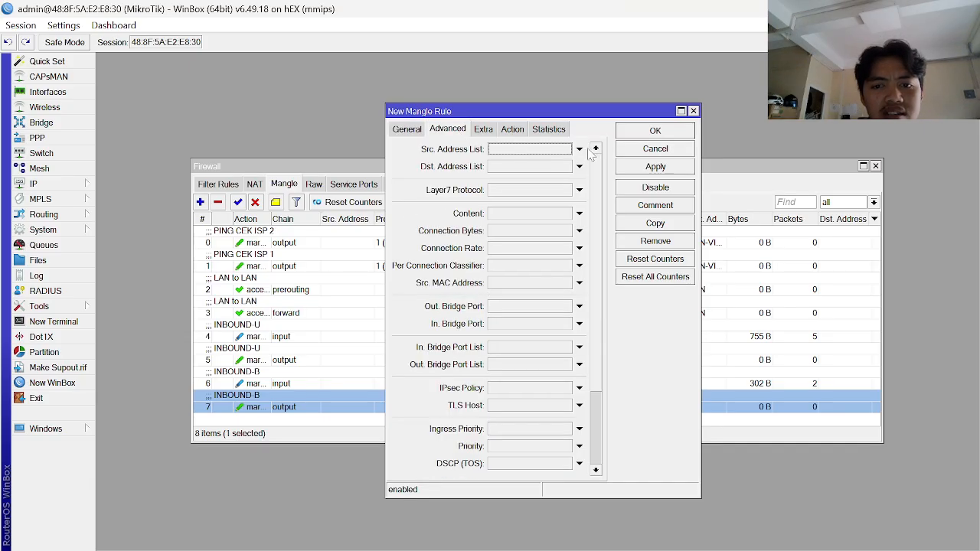
left_click(580, 150)
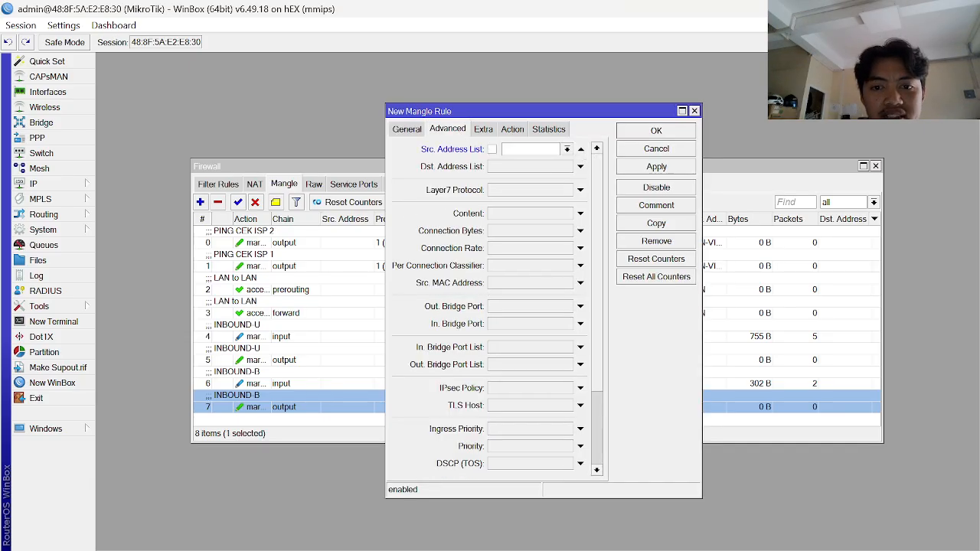
left_click(566, 149)
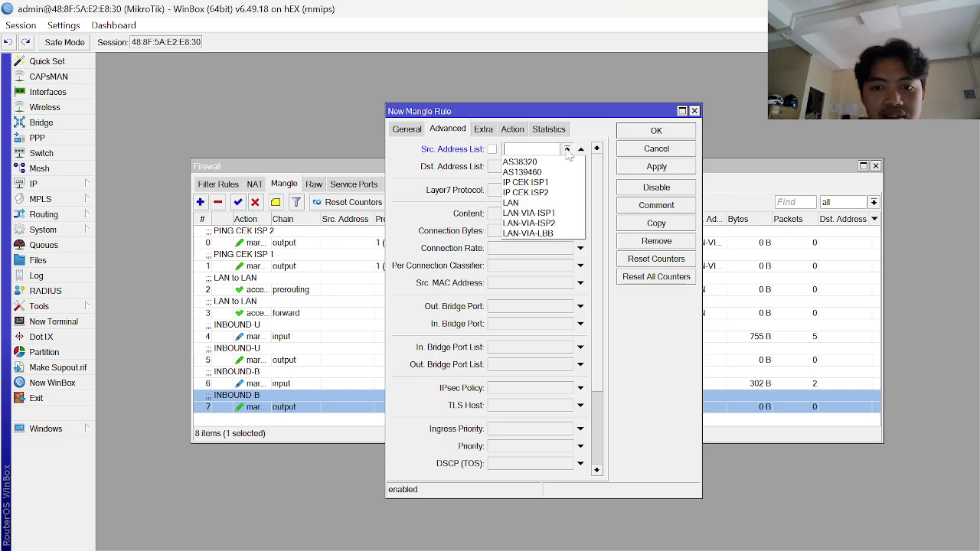
left_click(543, 204)
- Set the rule's Dst. Address List to AS38320, checking it against the guide
left_click(575, 166)
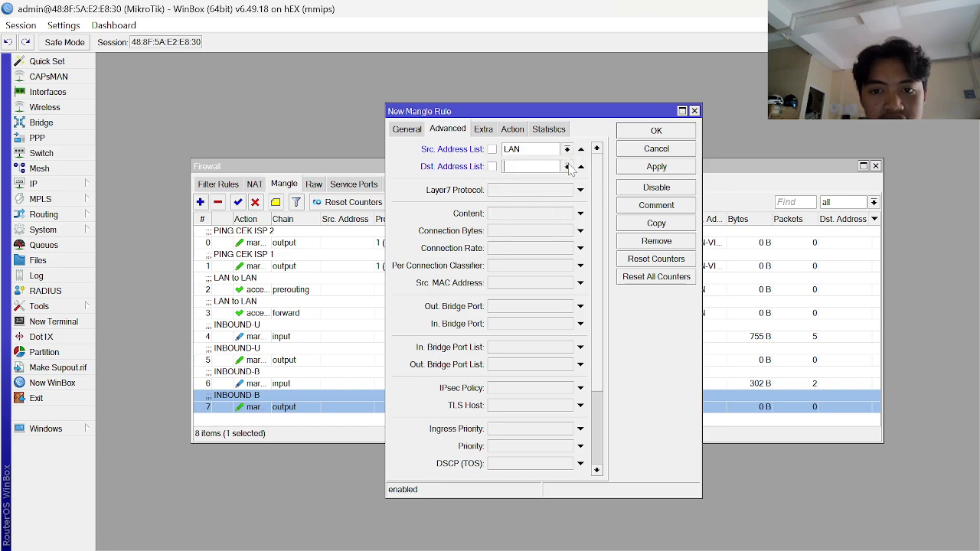
left_click(567, 166)
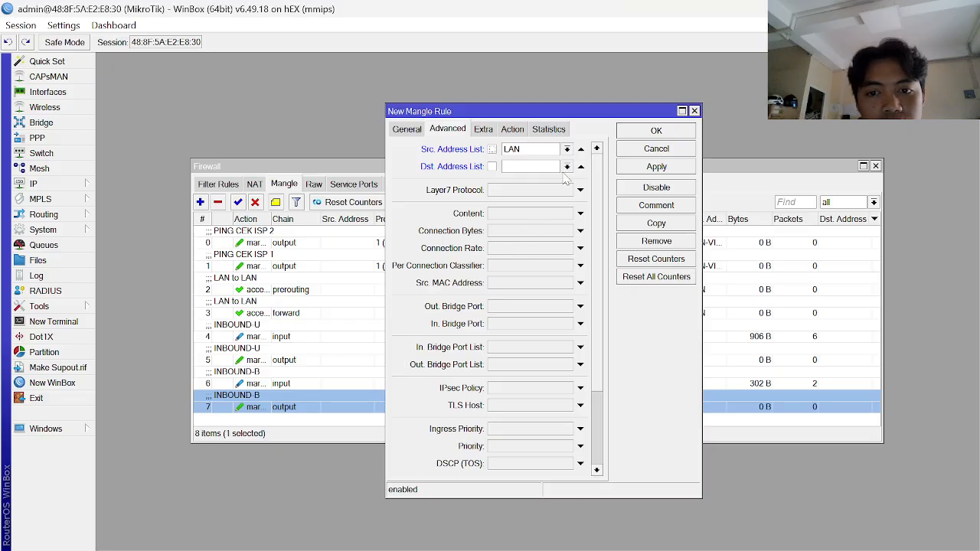
left_click(564, 174)
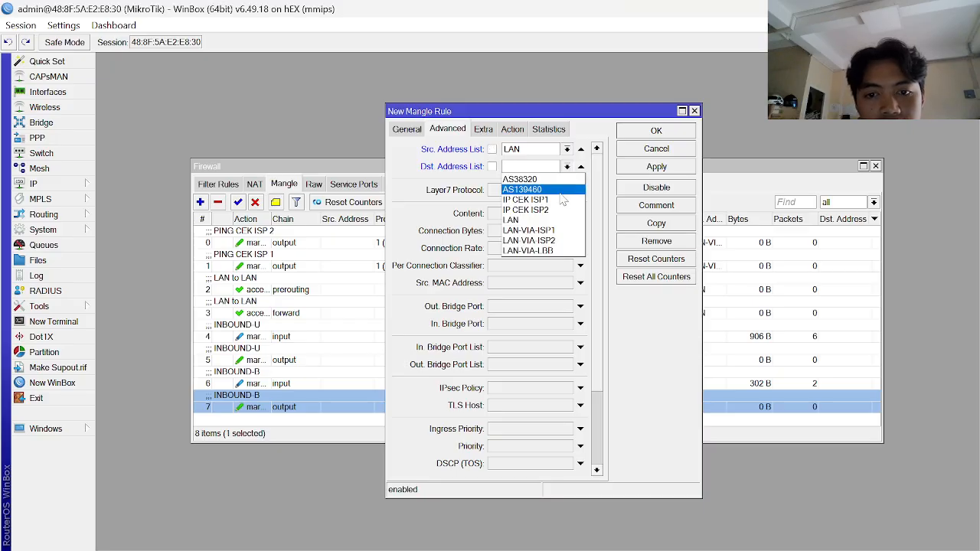
left_click(543, 181)
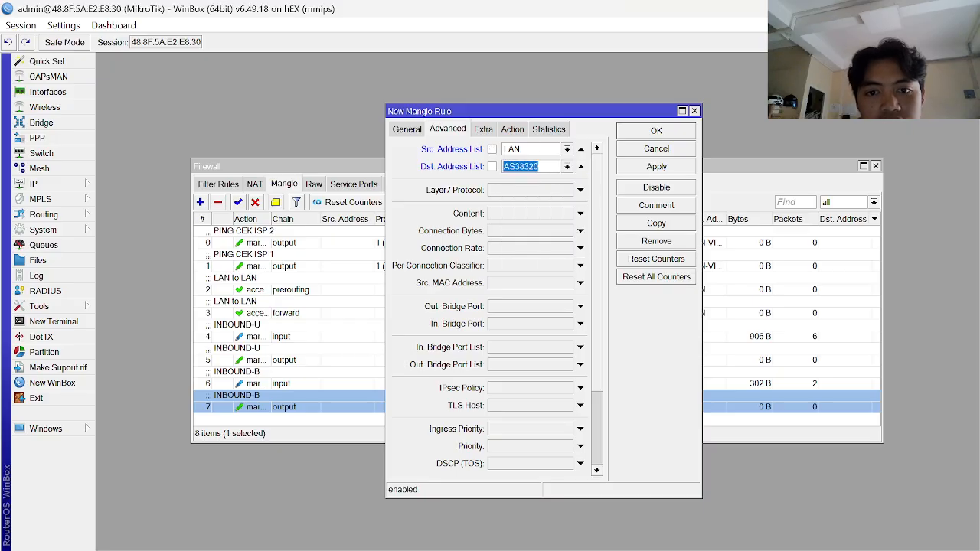
key("alt+Tab")
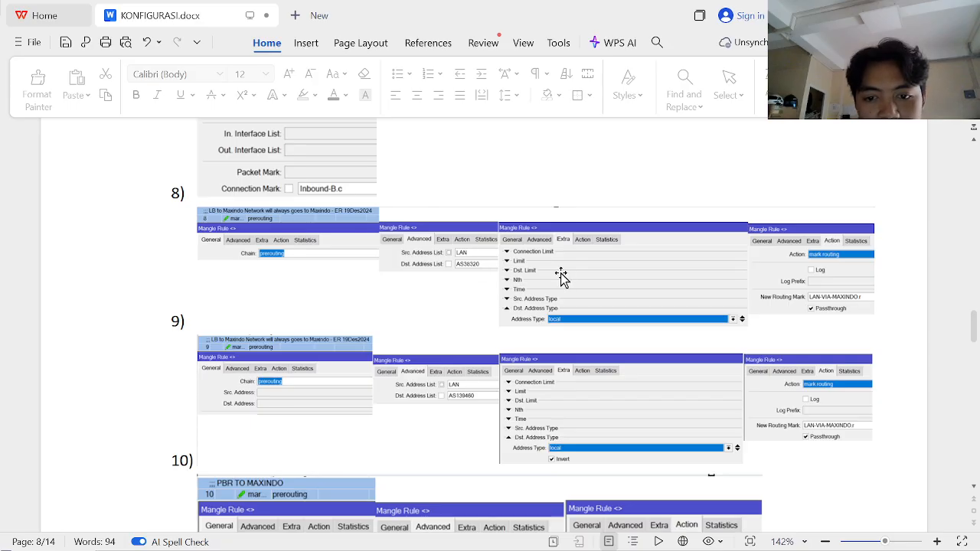
key("alt+Tab")
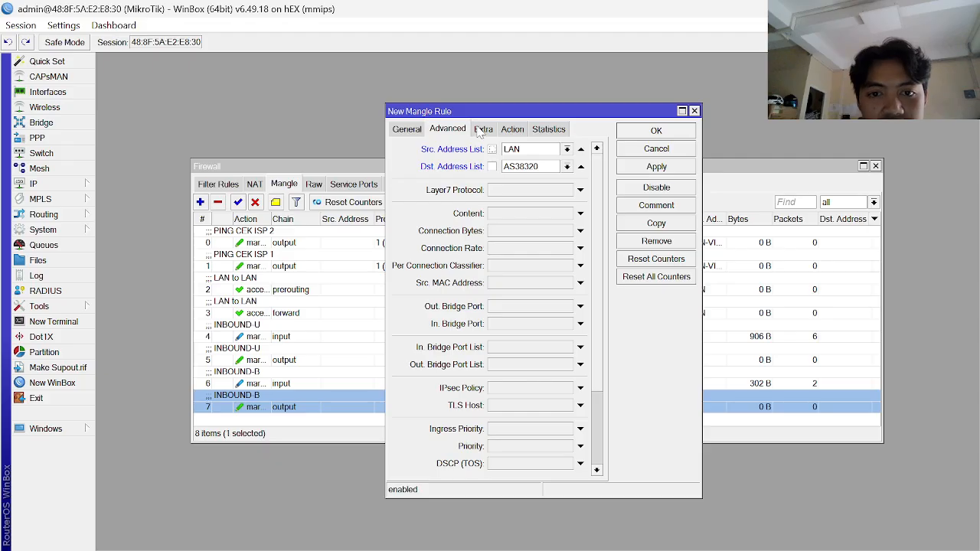
left_click(479, 132)
key("alt+Tab")
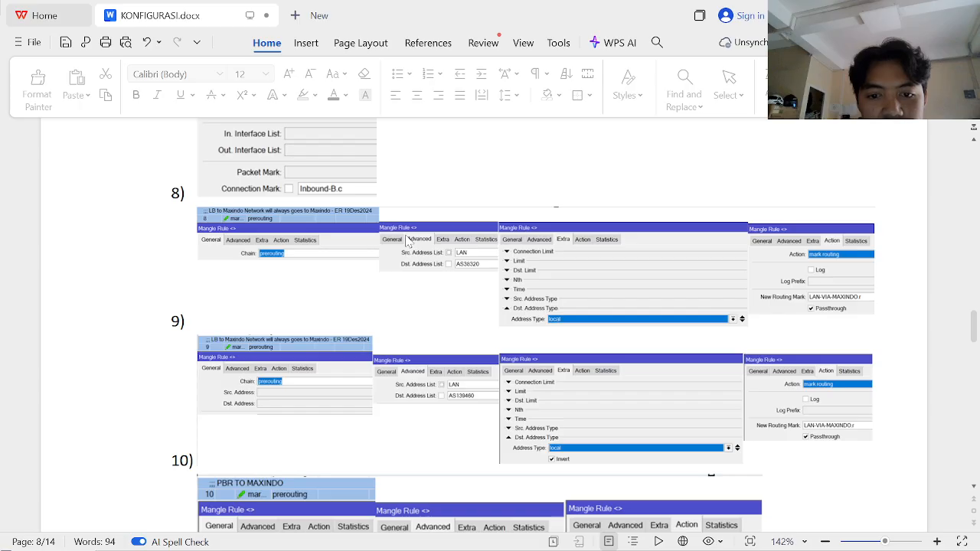
key("alt+Tab")
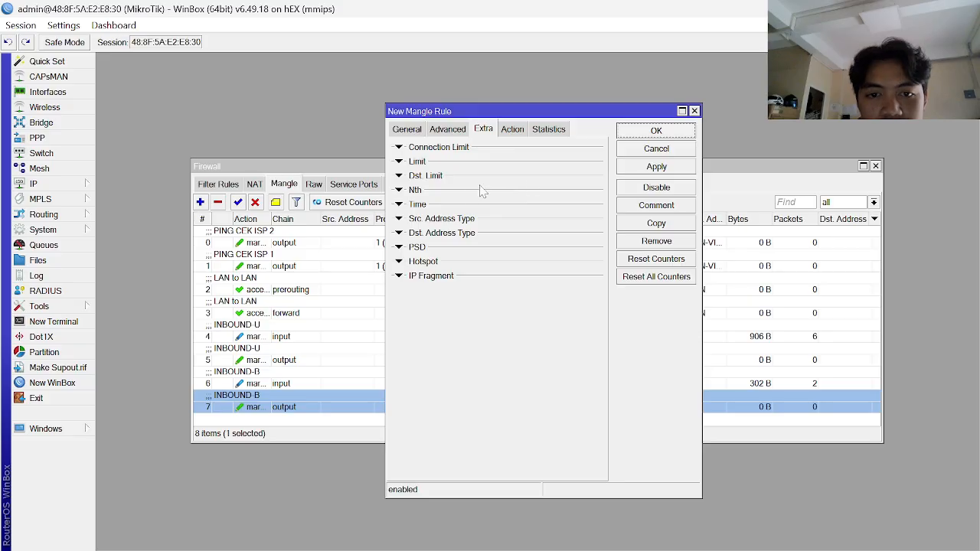
- Match destination address type local with Invert ticked, so only non-local destinations match
left_click(398, 234)
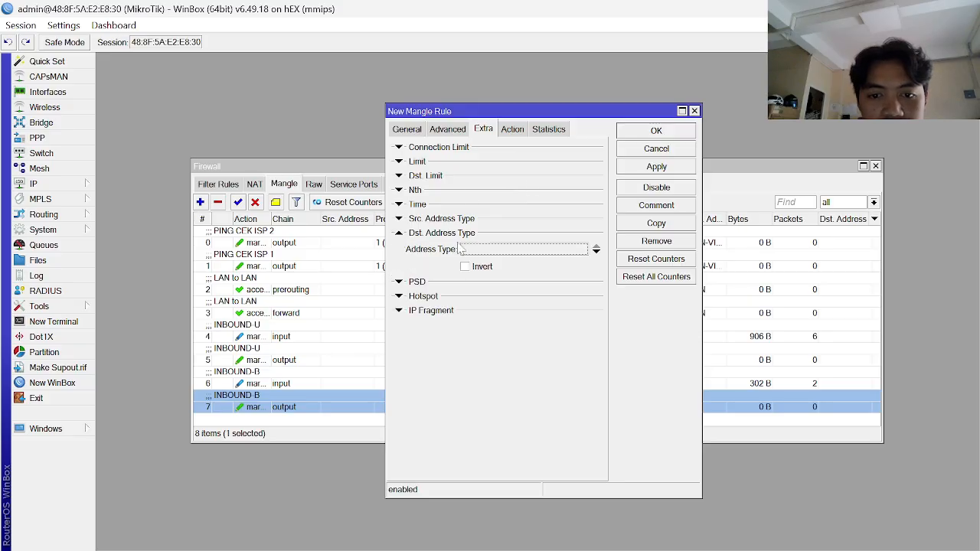
left_click(501, 252)
key("alt+Tab")
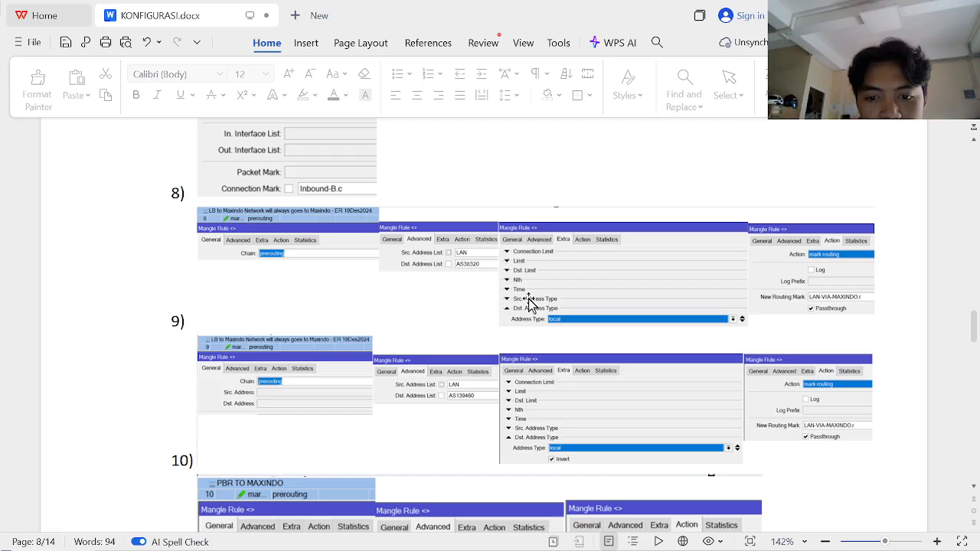
key("alt+Tab")
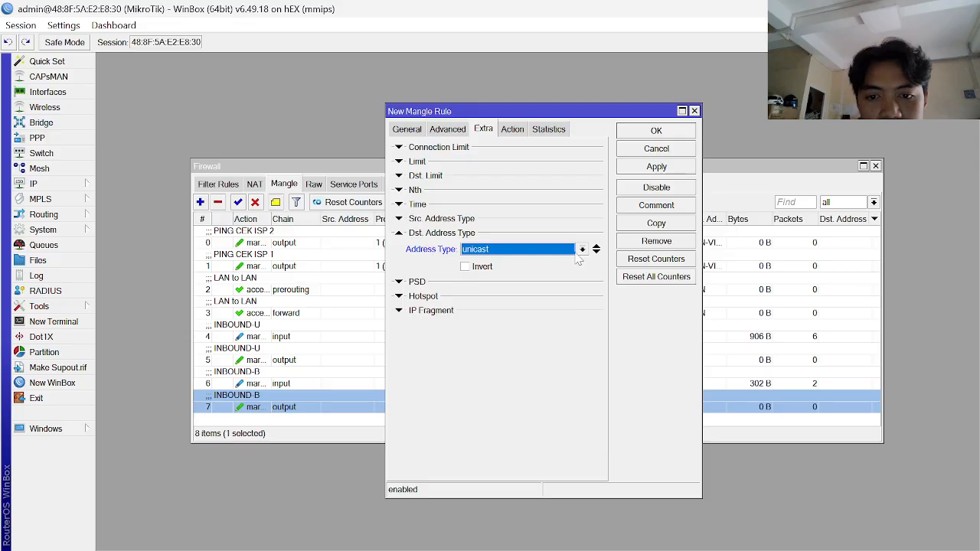
left_click(582, 250)
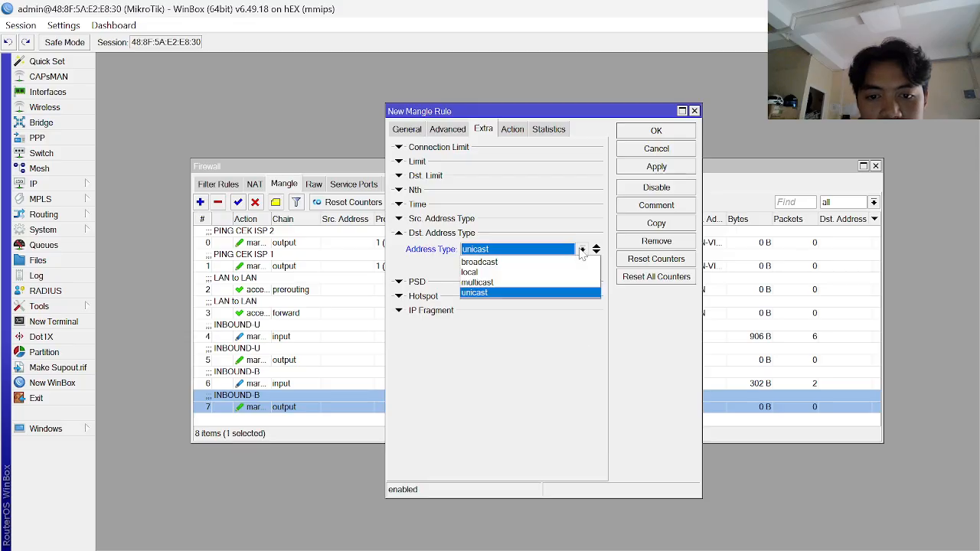
left_click(514, 273)
left_click(469, 269)
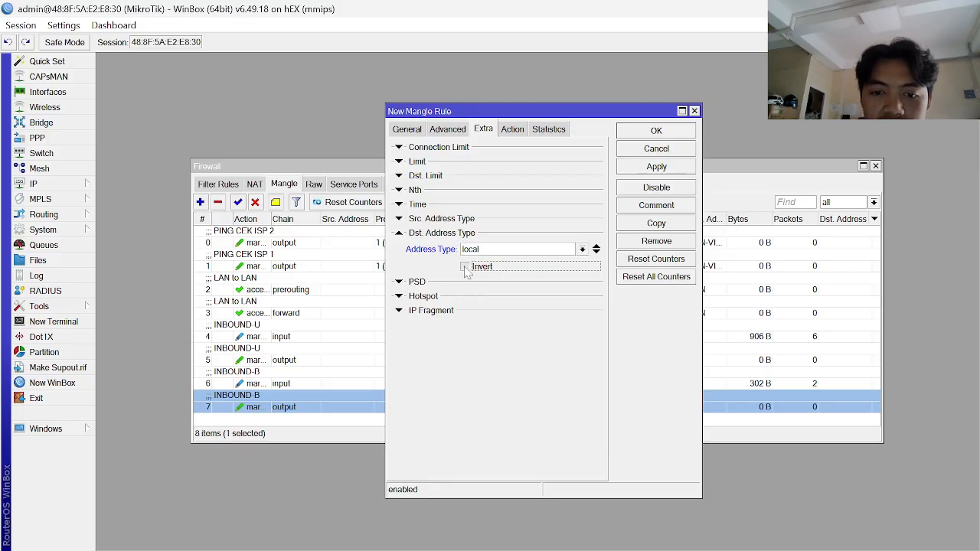
left_click(470, 269)
key("alt+Tab")
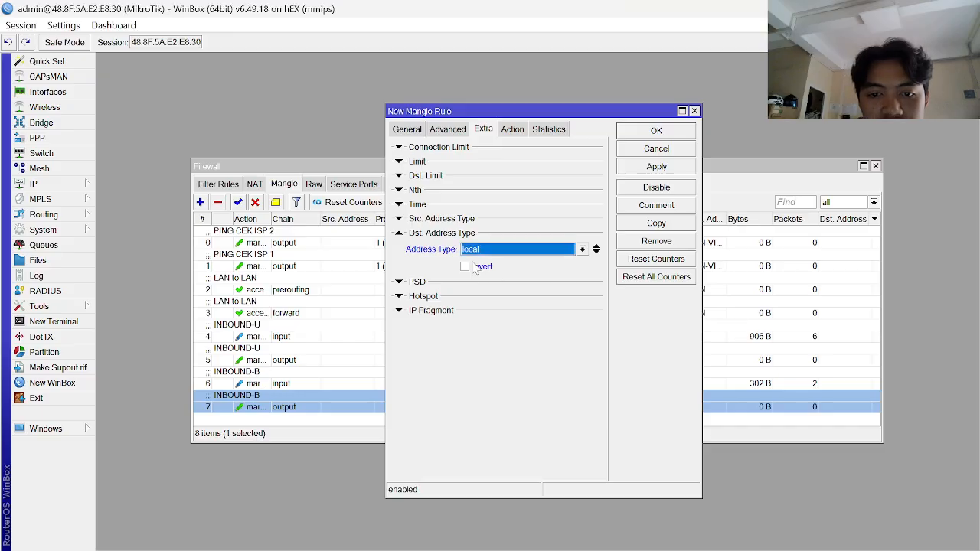
left_click(466, 266)
left_click(466, 267)
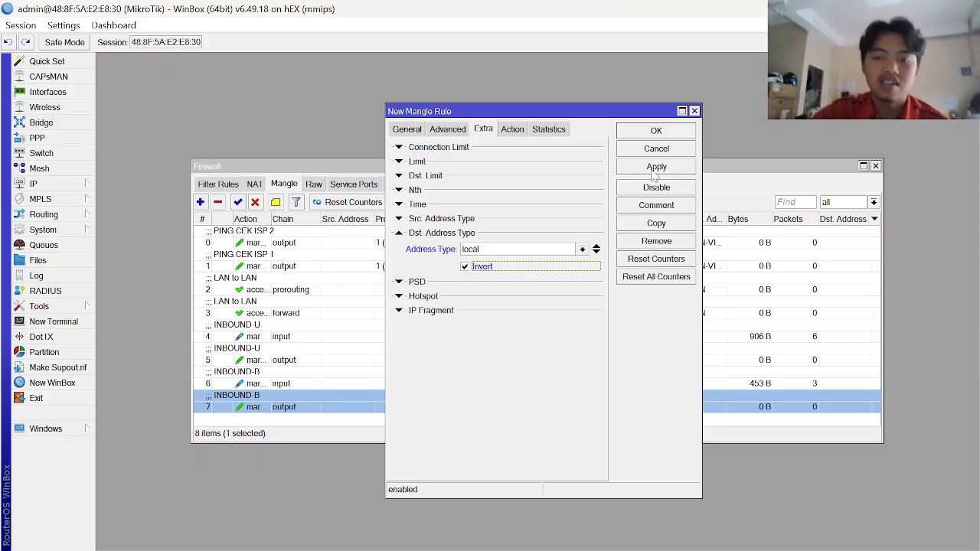
- Set the new rule's action to mark routing, following the guide
left_click(519, 130)
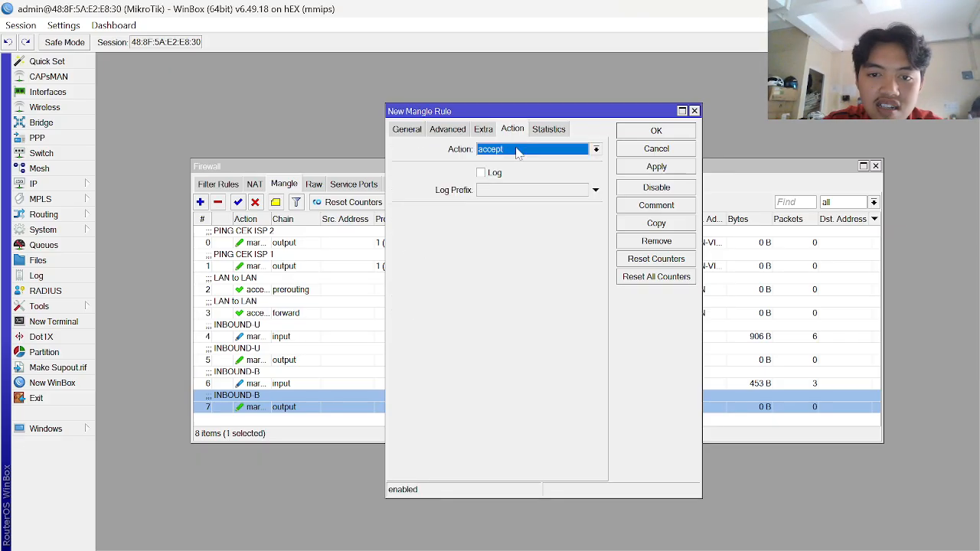
key("alt+Tab")
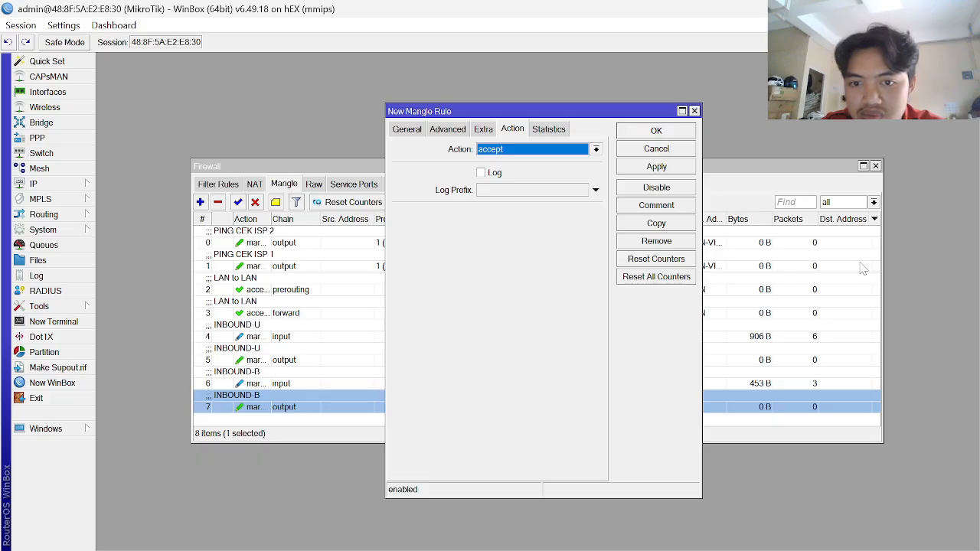
key("alt+Tab")
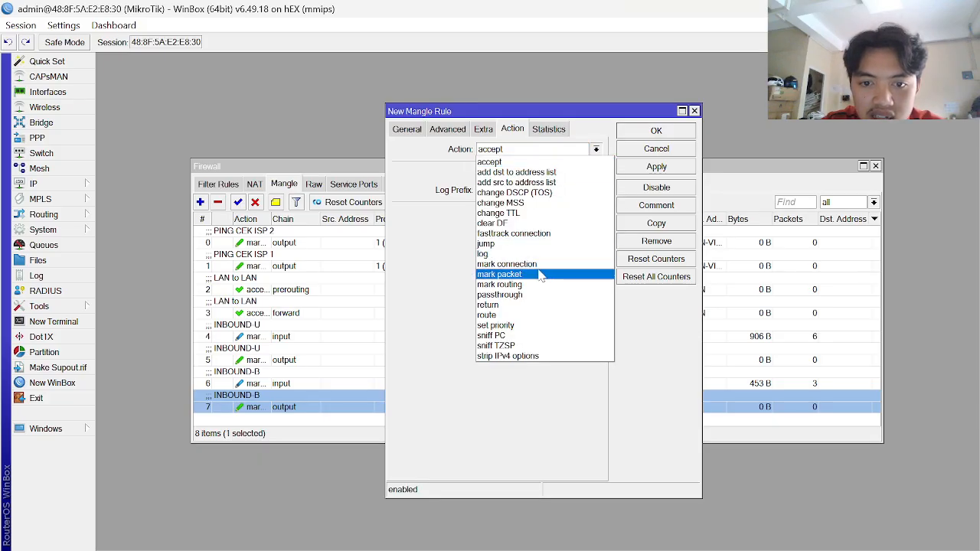
left_click(517, 284)
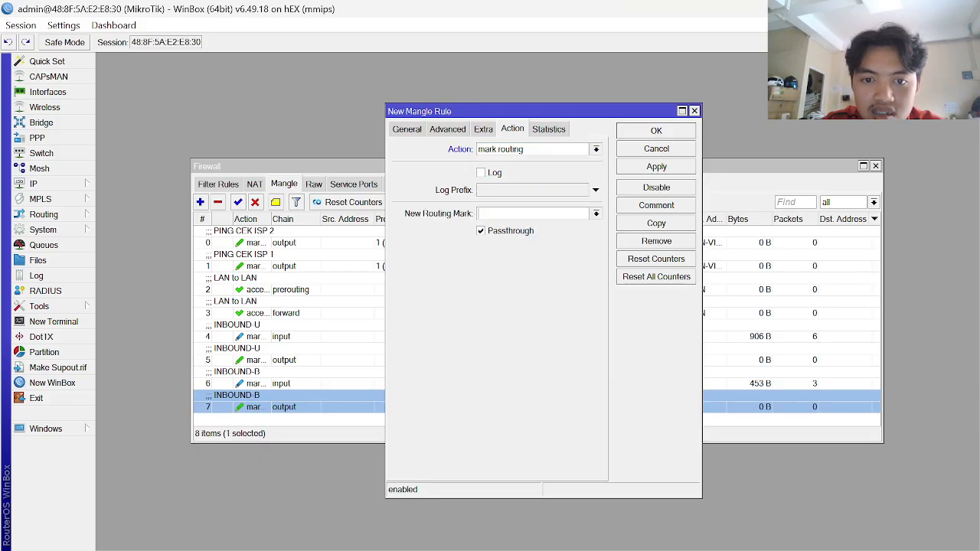
key("alt+Tab")
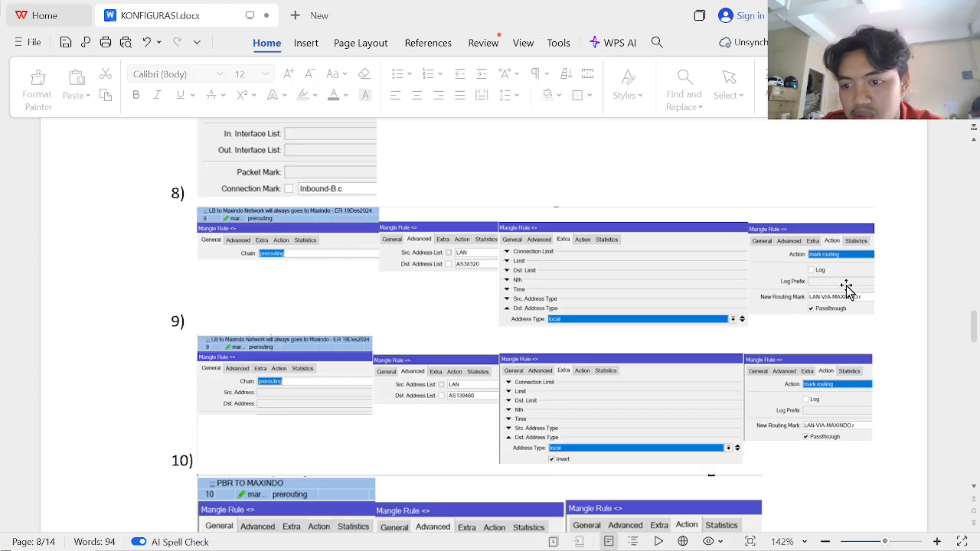
key("alt+Tab")
- Enter routing mark LAN-VIA-ISP1.r, apply, and close the rule, saving it as rule 8
left_click(478, 214)
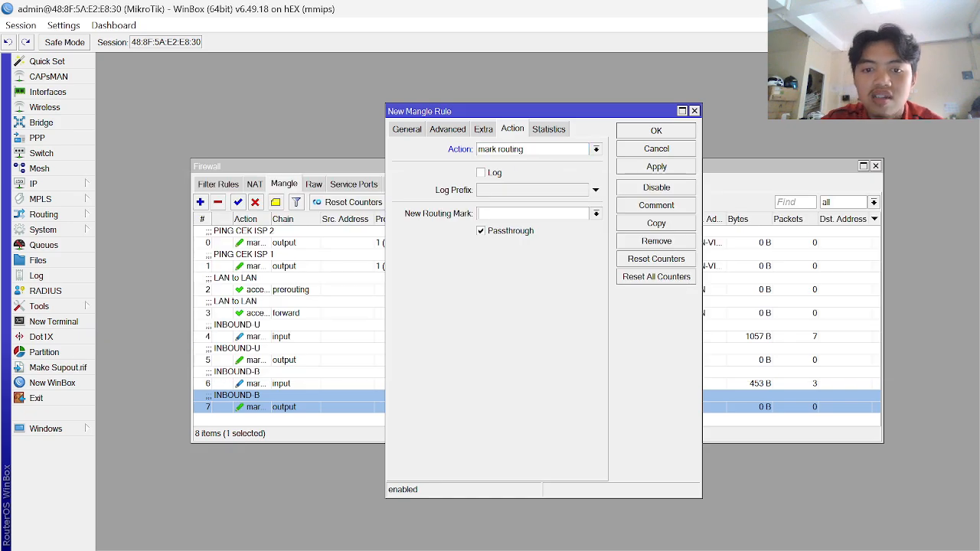
key("Caps_Lock")
type("lan")
key("BackSpace")
key("BackSpace")
key("BackSpace")
key("Caps_Lock")
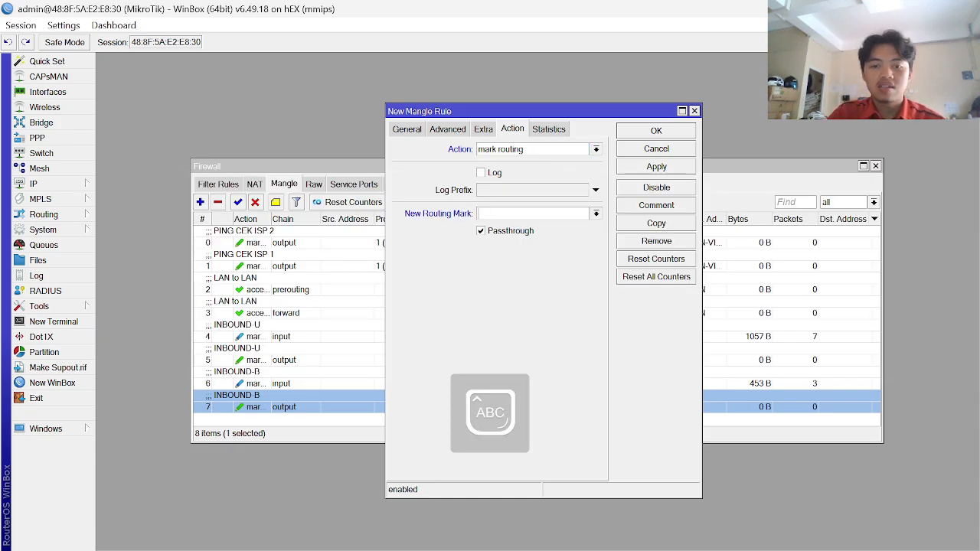
type("LAN ")
type("VIA")
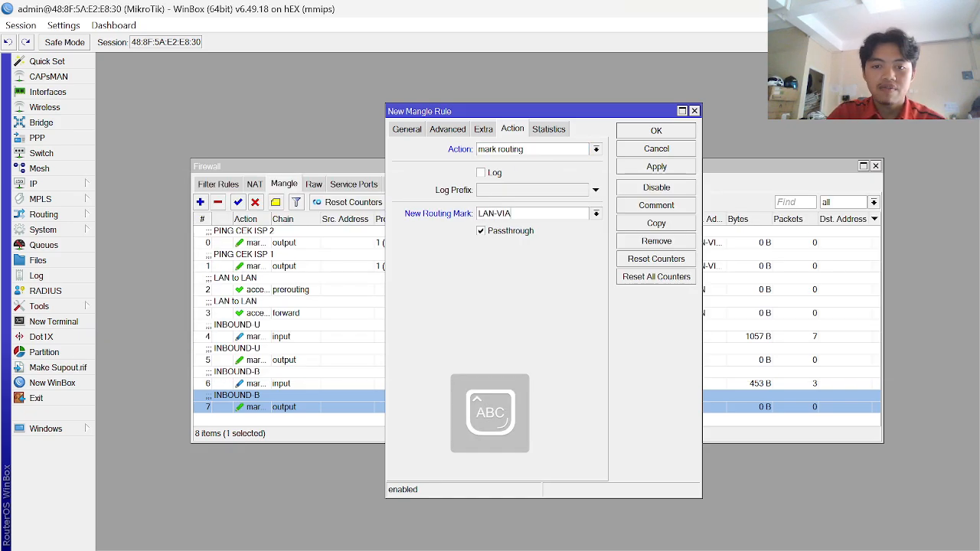
type("-ISP1.")
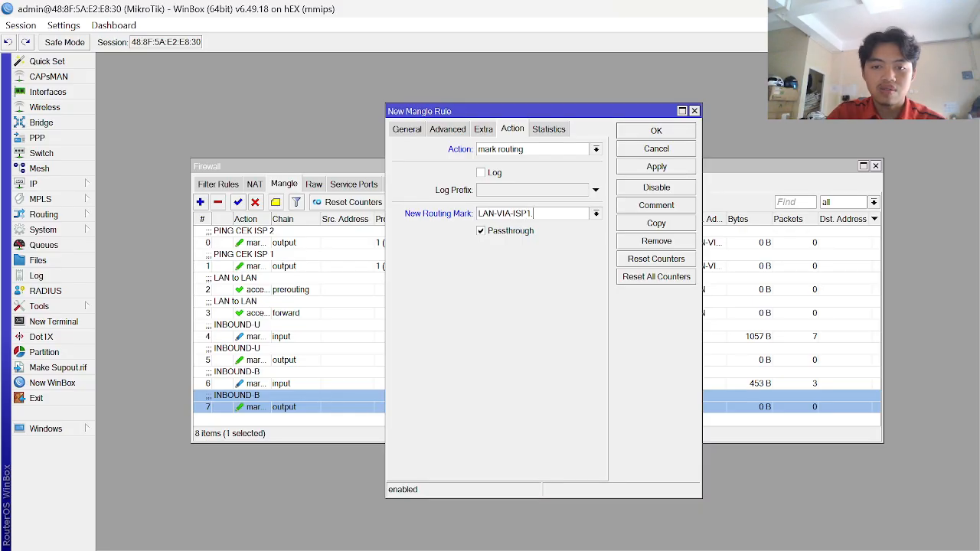
key("Caps_Lock")
type(".r")
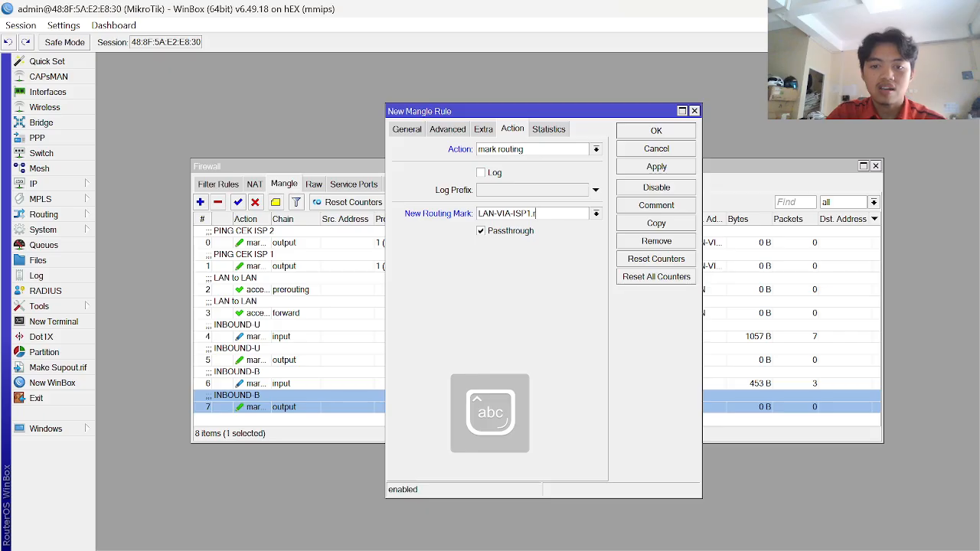
left_click(669, 168)
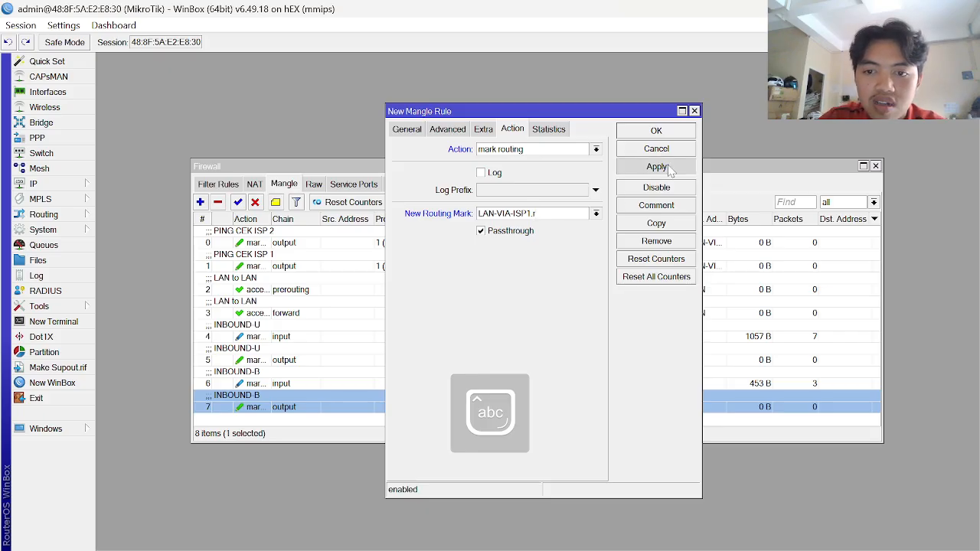
left_click(669, 132)
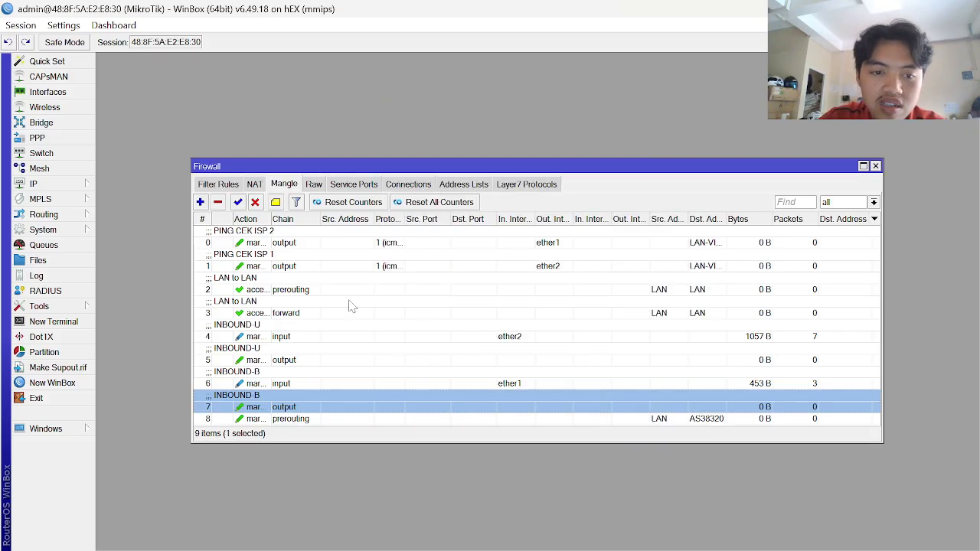
- Review the guide, discard the extra new rule, and reopen rule 8's settings
left_click(202, 202)
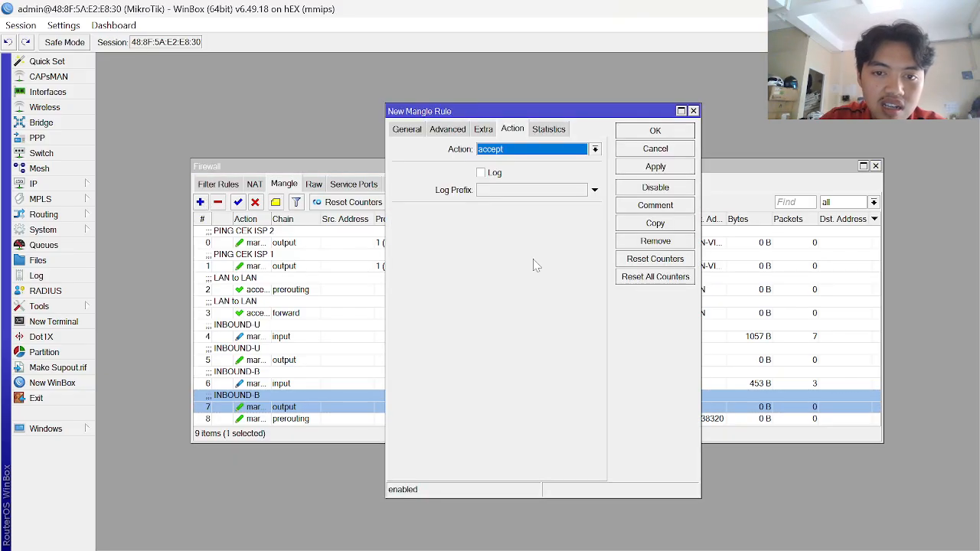
key("alt+Tab")
scroll(436, 397, "down", 1)
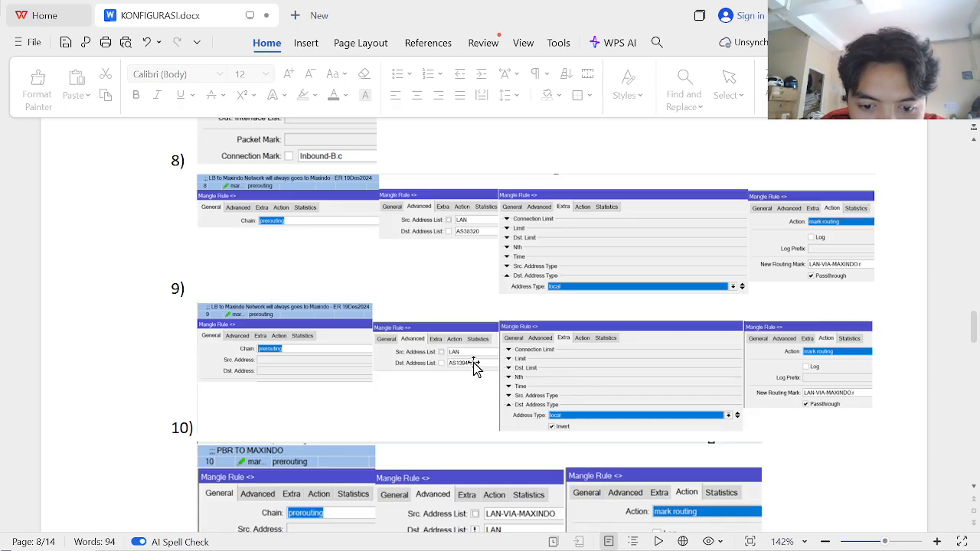
scroll(473, 363, "down", 1)
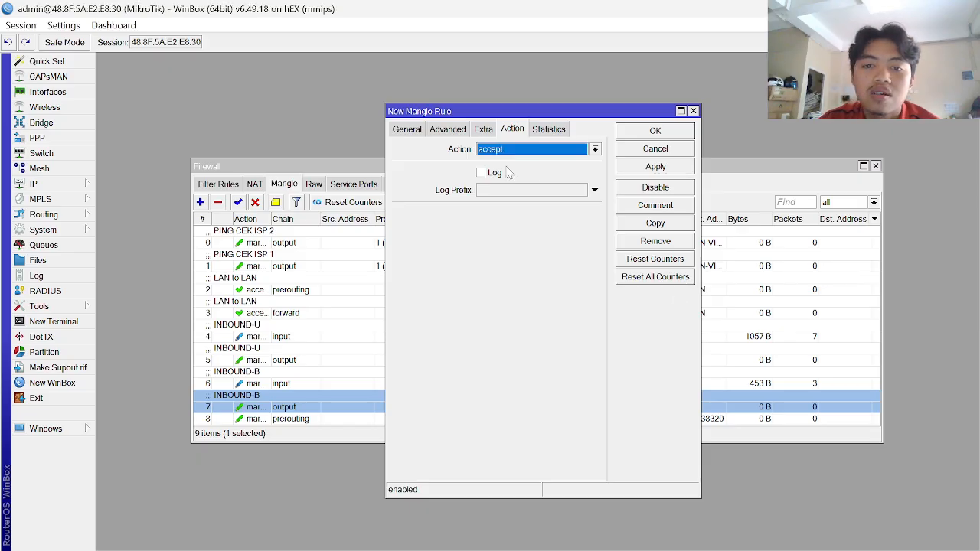
key("Escape")
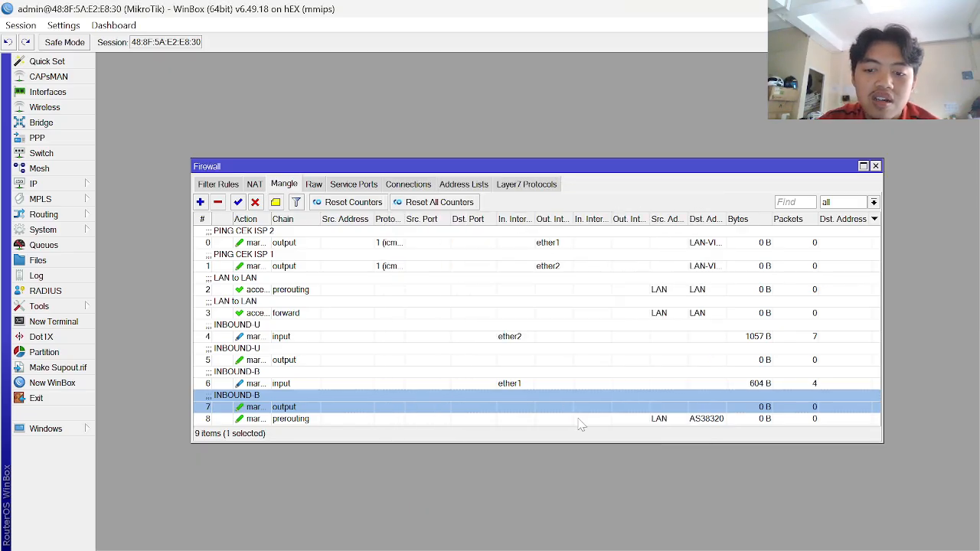
double_click(582, 421)
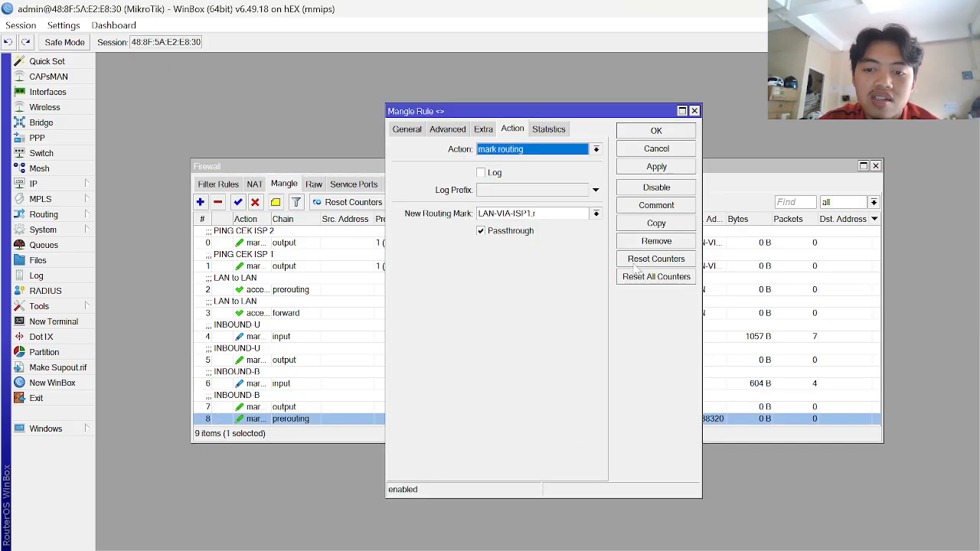
- Copy rule 8 into rule 9 with passthrough off and destination address list AS139460
left_click(666, 224)
left_click(502, 250)
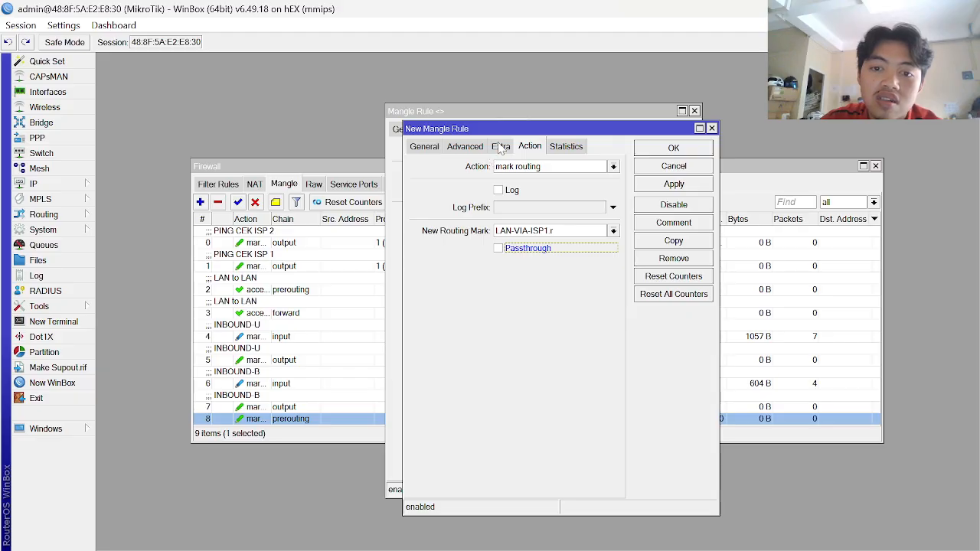
left_click(500, 147)
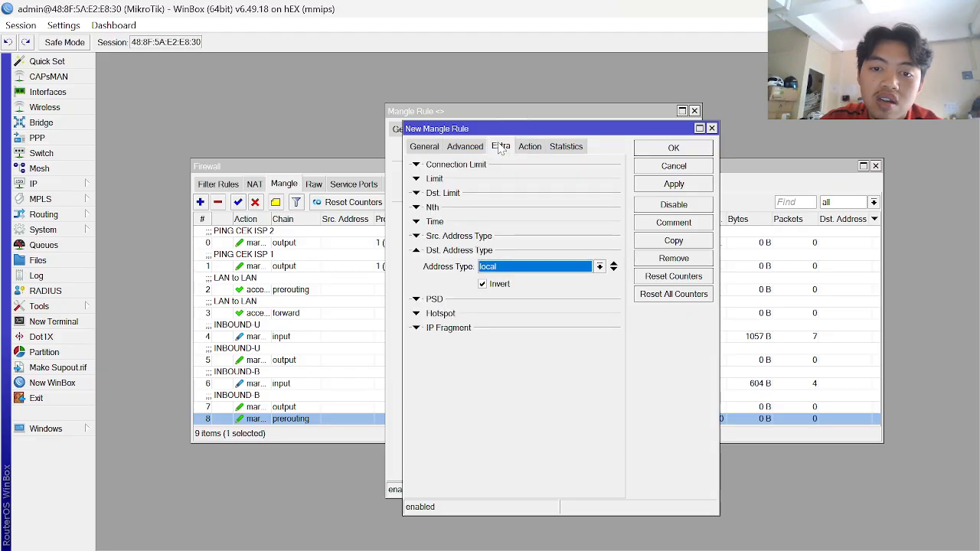
left_click(528, 147)
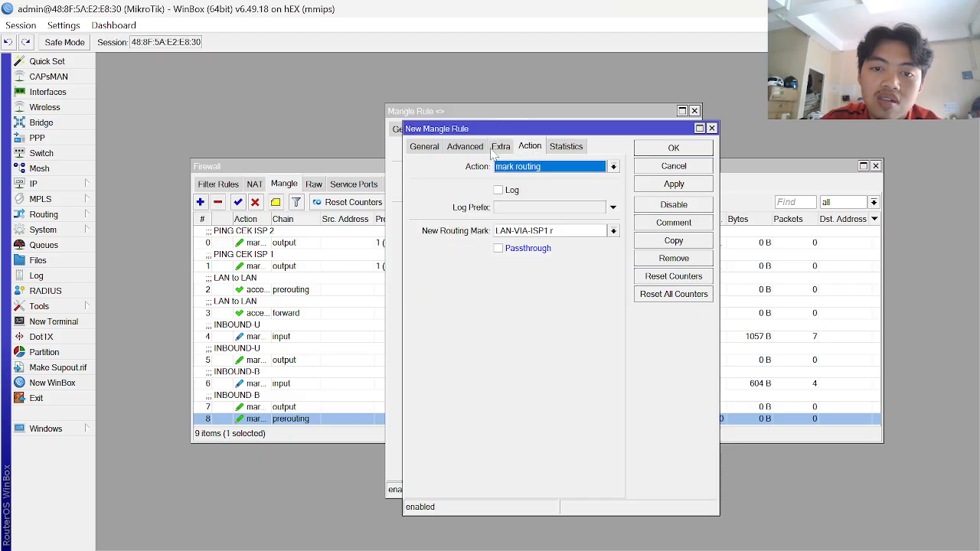
left_click(469, 147)
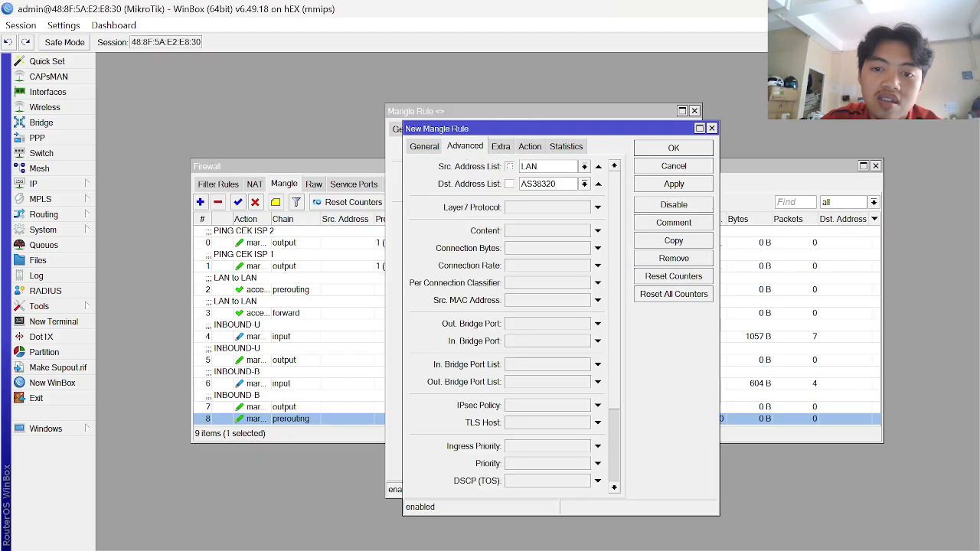
left_click(585, 183)
left_click(574, 204)
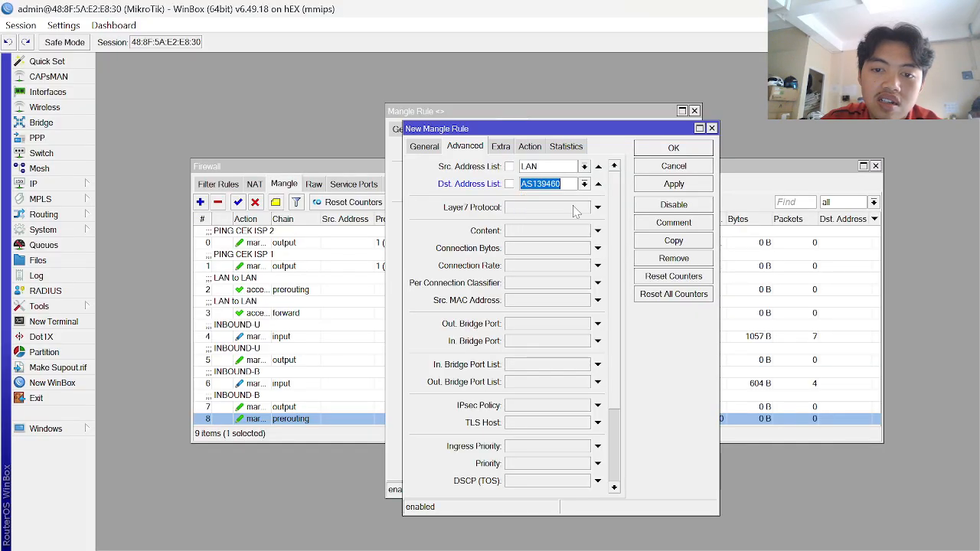
left_click(672, 185)
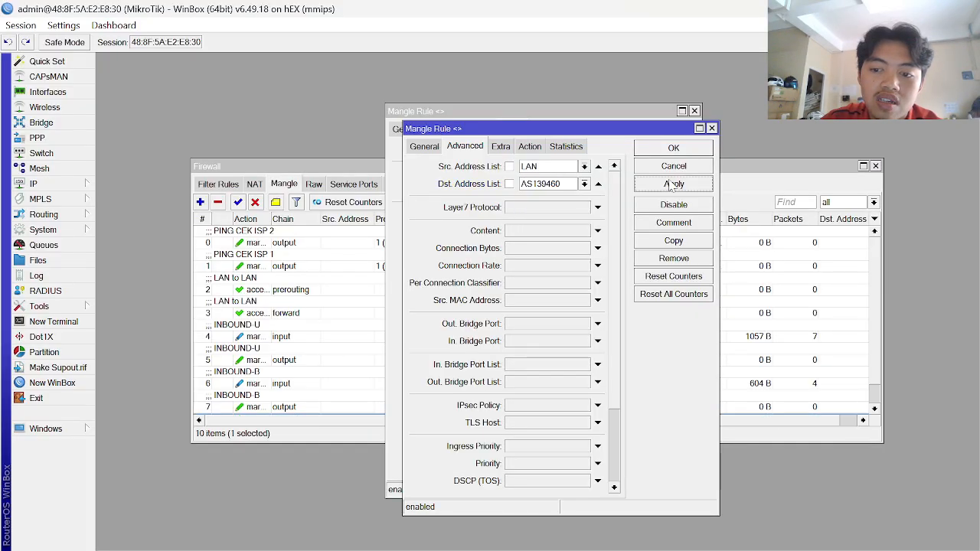
key("Escape")
key("Escape")
scroll(498, 356, "down", 2)
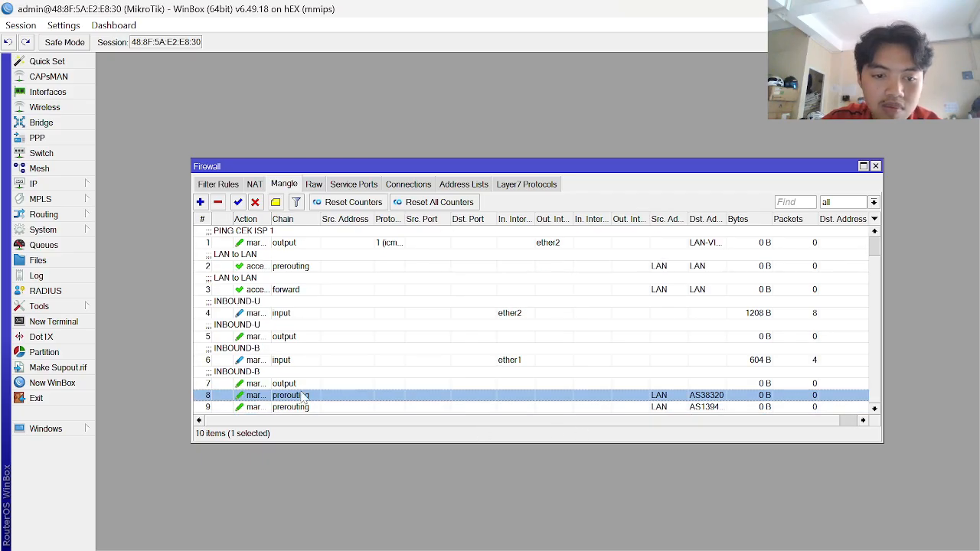
left_click(276, 203)
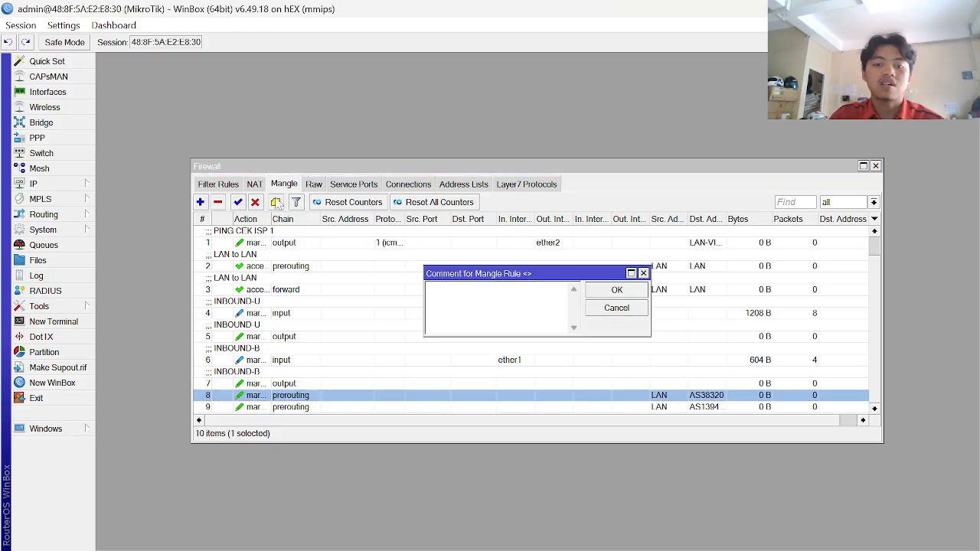
- Begin rule 8's comment with 'LB to ISP1', checking the guide's wording
key("Caps_Lock")
type("LB")
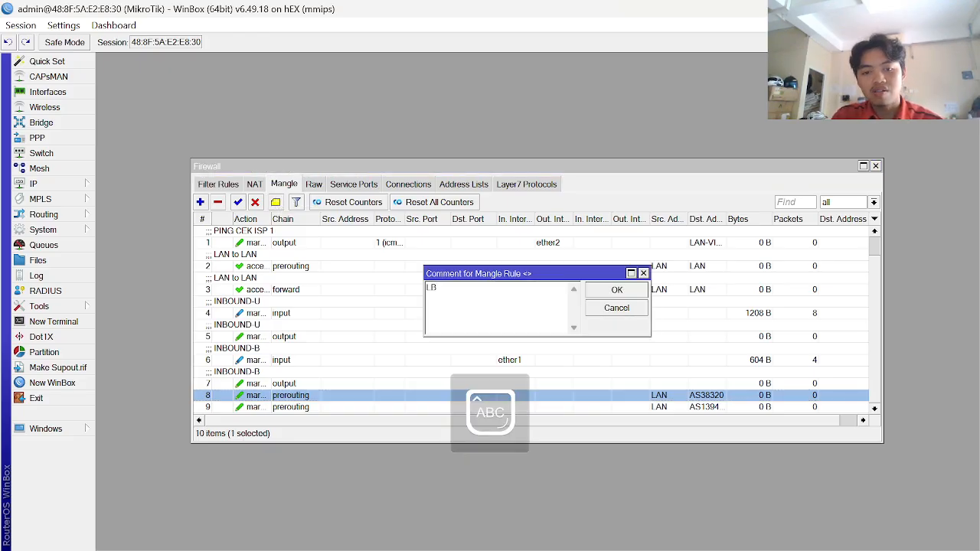
key("alt+Tab")
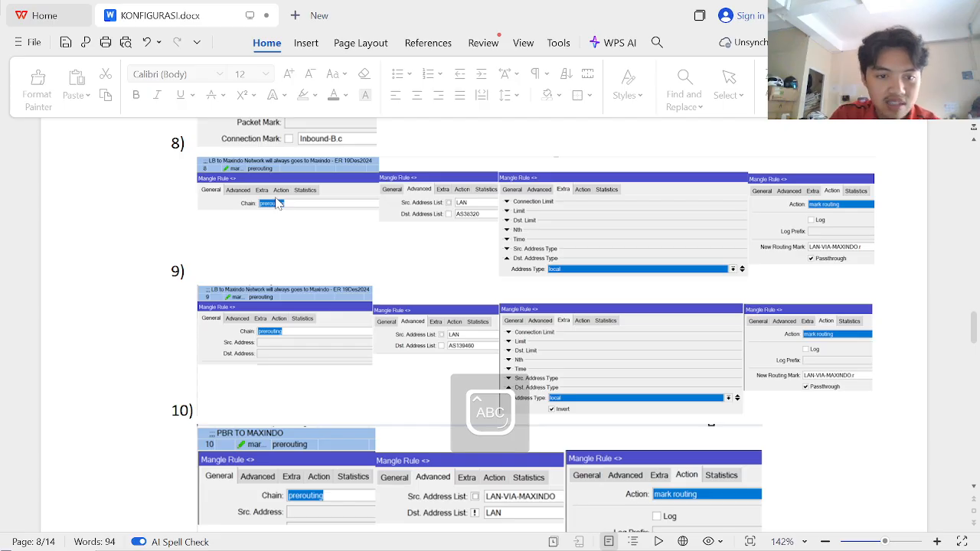
key("alt+Tab")
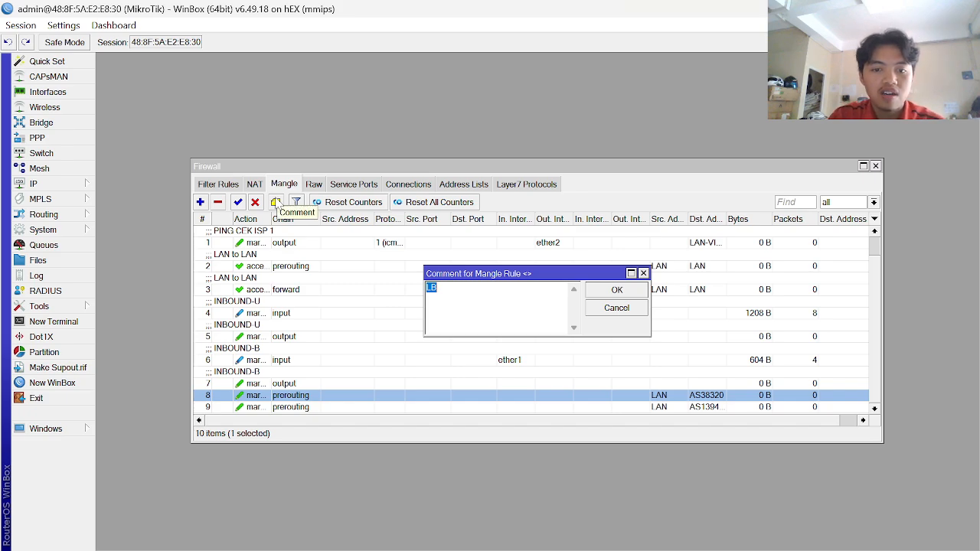
key("End")
type("T")
key("BackSpace")
key("Caps_Lock")
type("to")
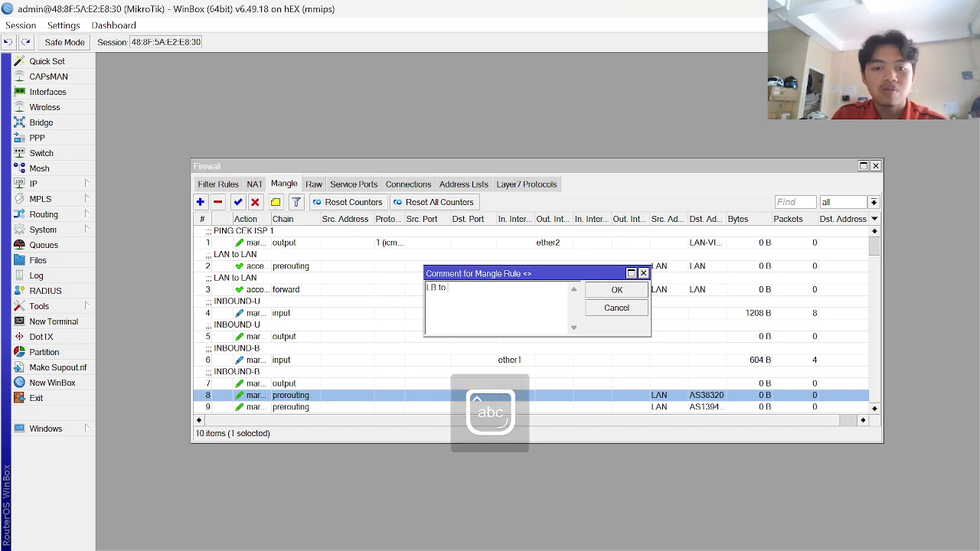
type(" ISP")
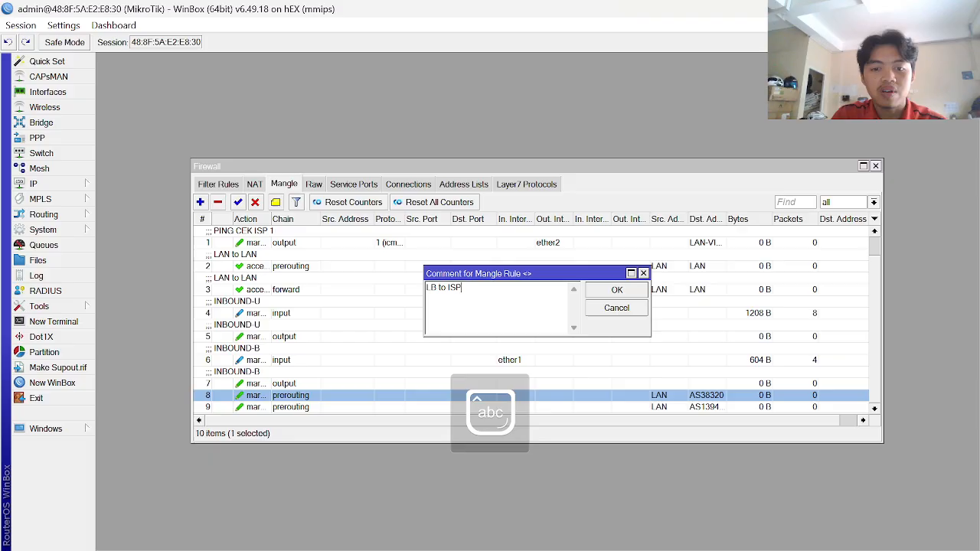
type("1 w")
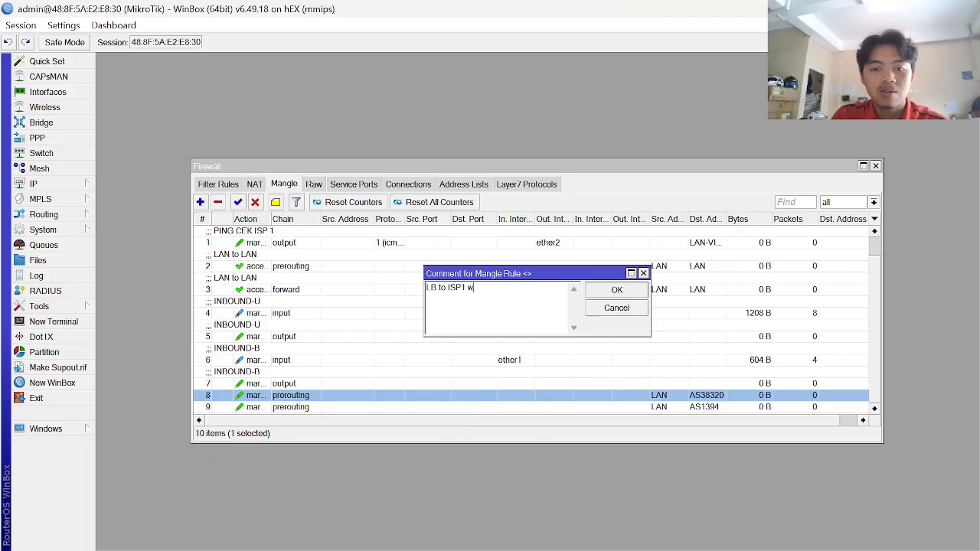
type("ill goes")
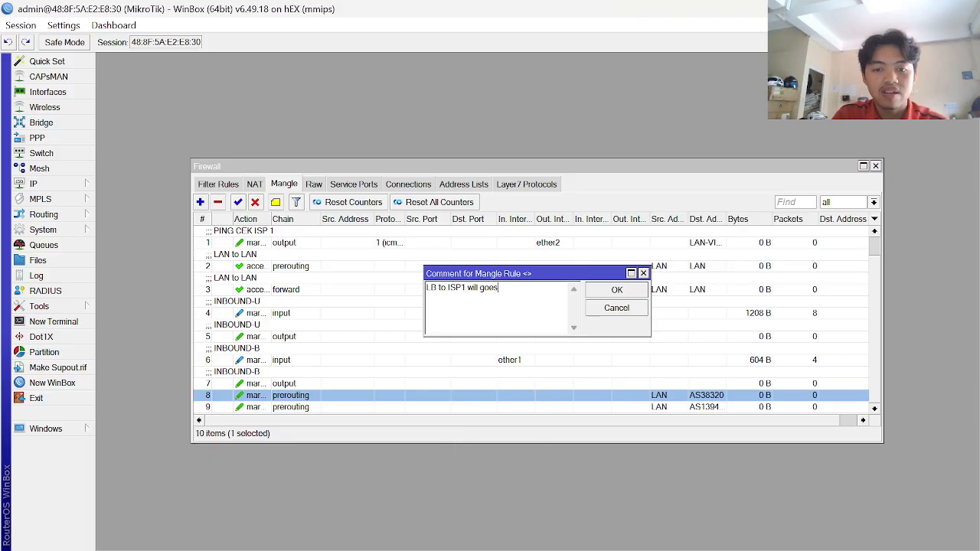
key("alt+Tab")
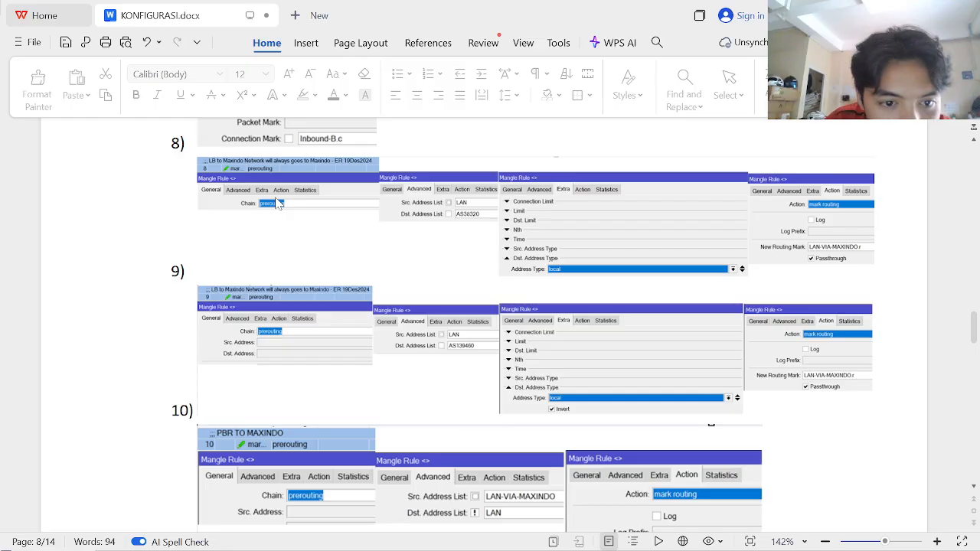
key("alt+Tab")
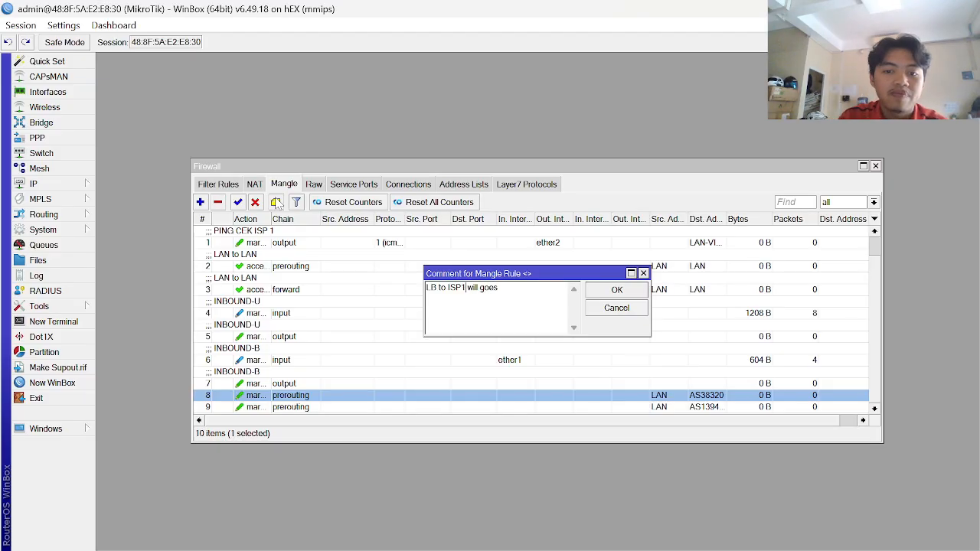
- Finish rule 8's comment as 'LB to ISP1 network will always goes to ISP1' and confirm it
type("network will ")
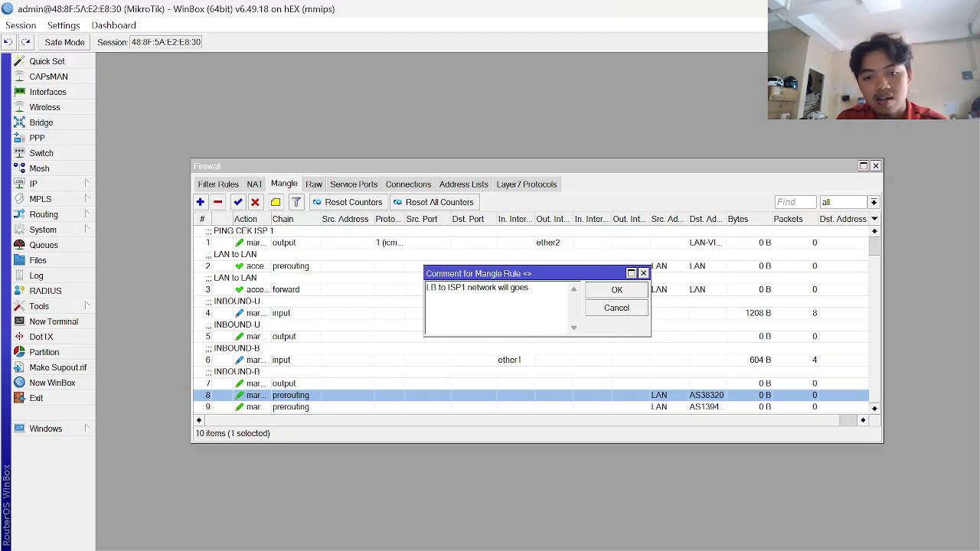
type("always")
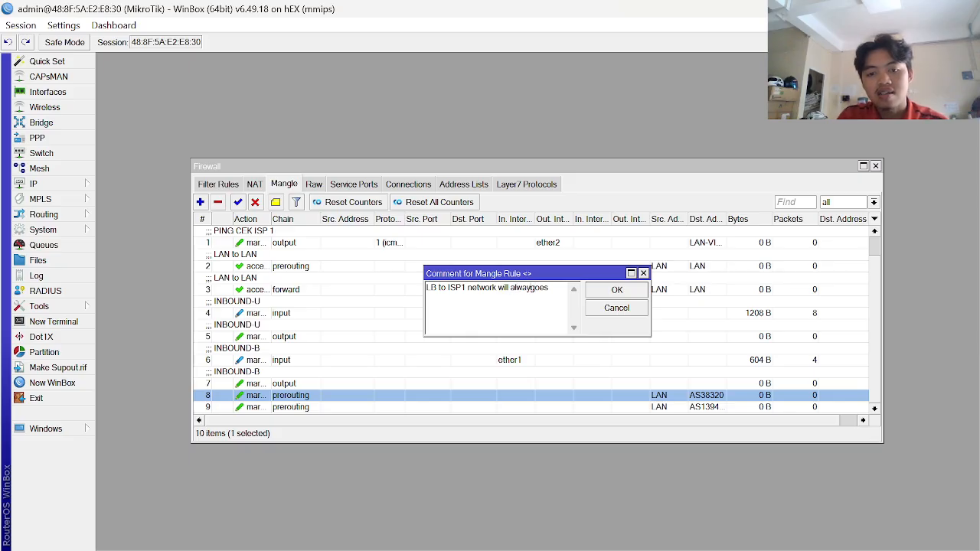
key("BackSpace")
key("BackSpace")
key("BackSpace")
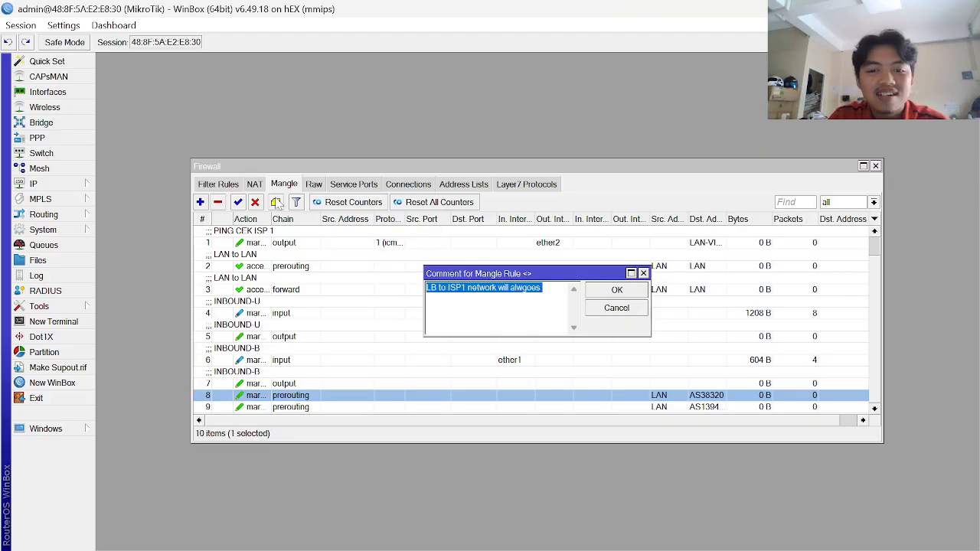
key("Right")
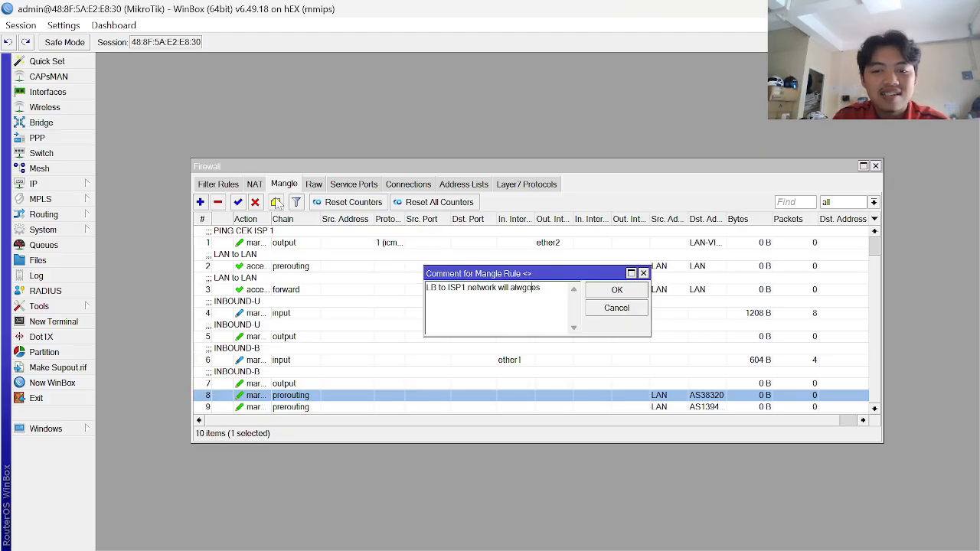
type("l")
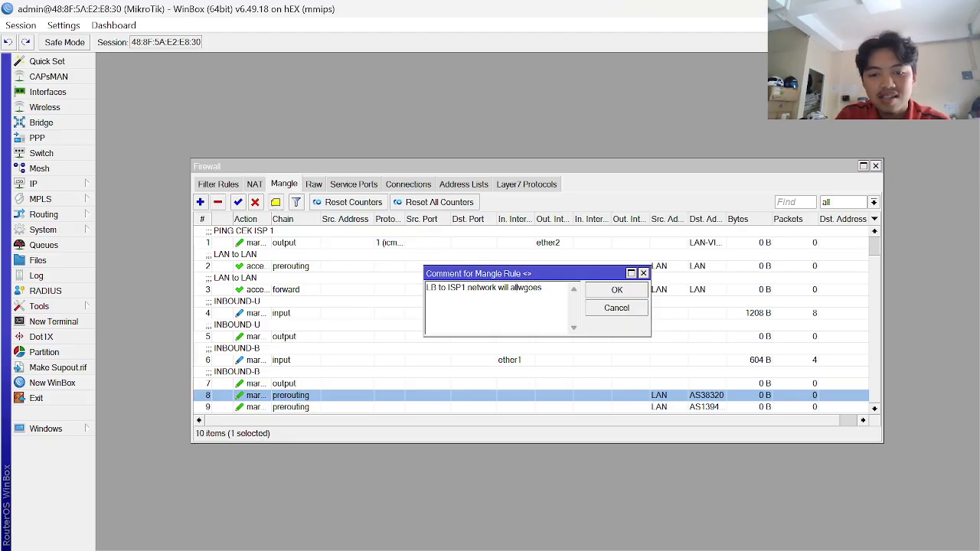
key("BackSpace")
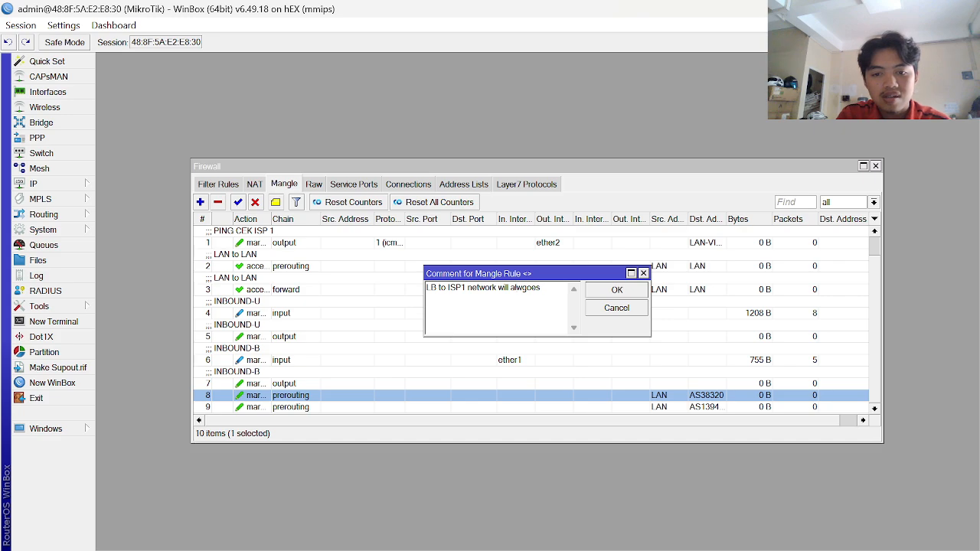
type("wa")
type("ysw")
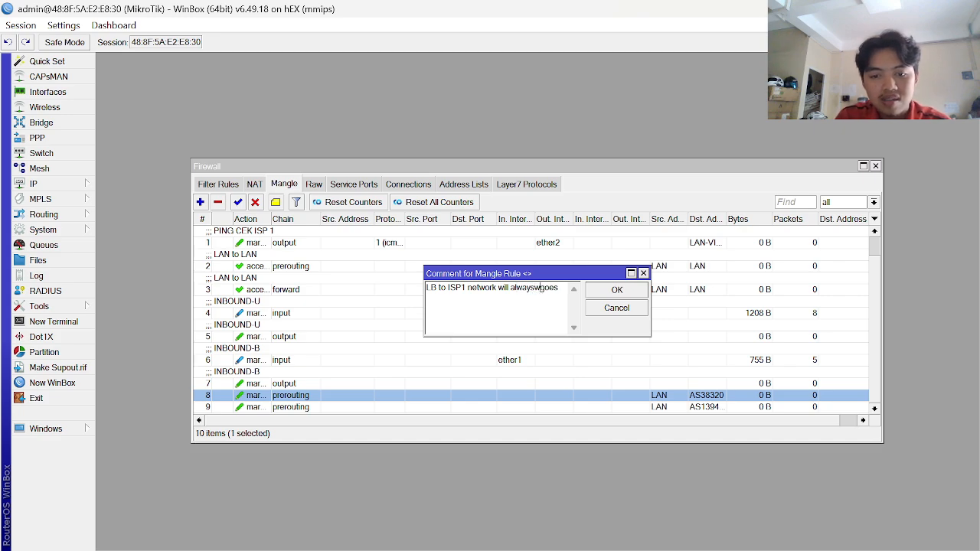
key("BackSpace")
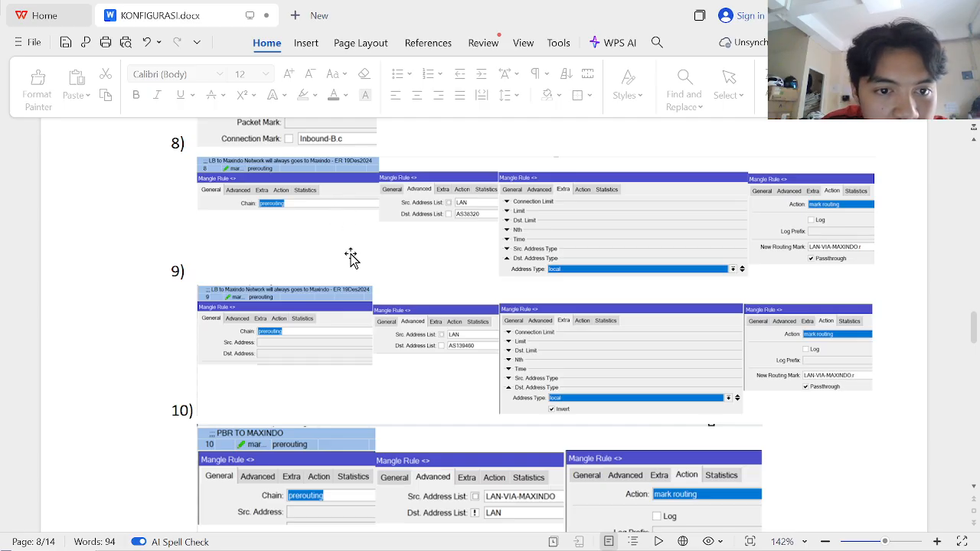
key("alt+Tab")
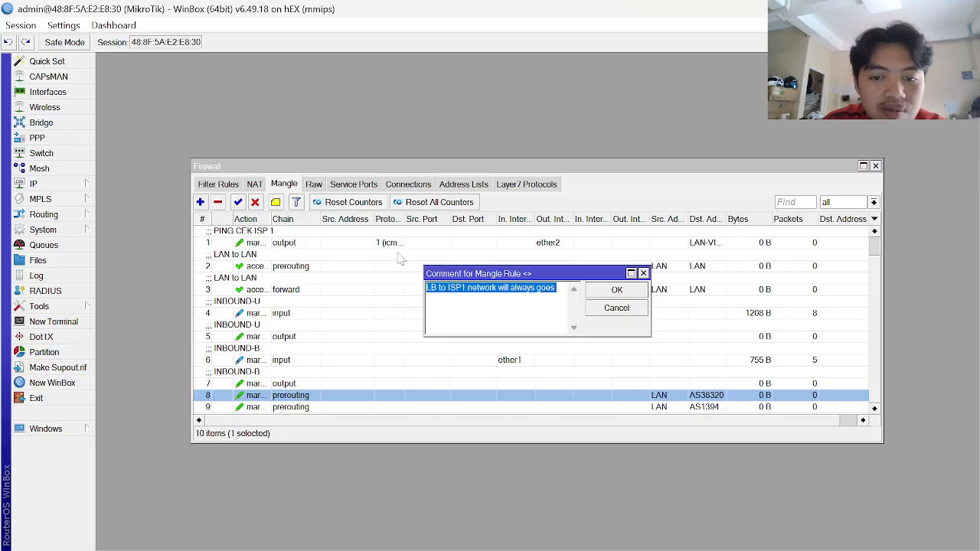
left_click(462, 287)
type("to")
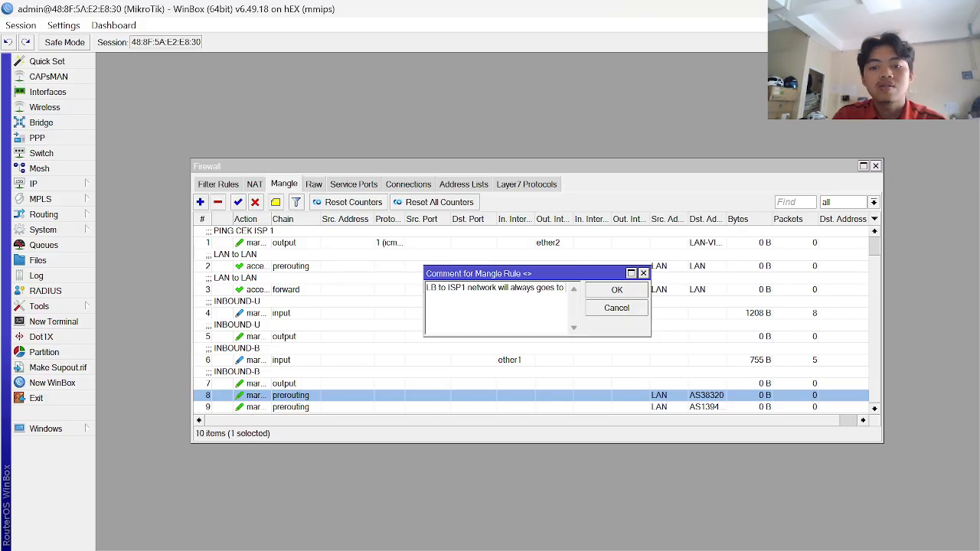
type(" ISP1")
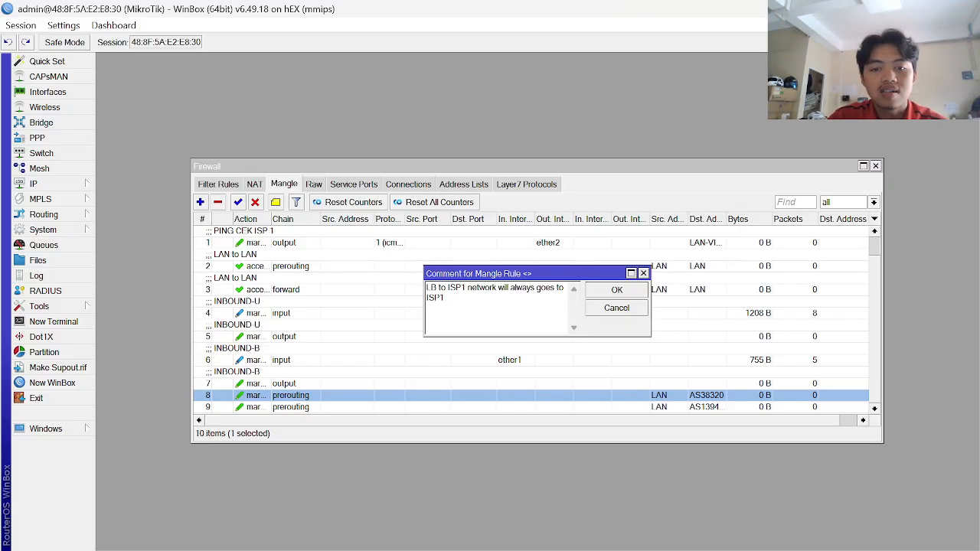
key("alt+Tab")
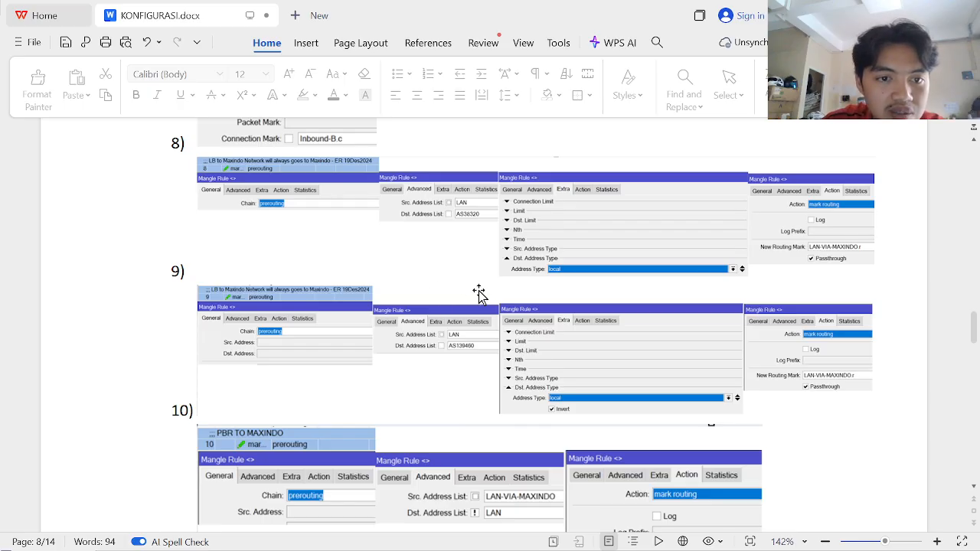
key("alt+Tab")
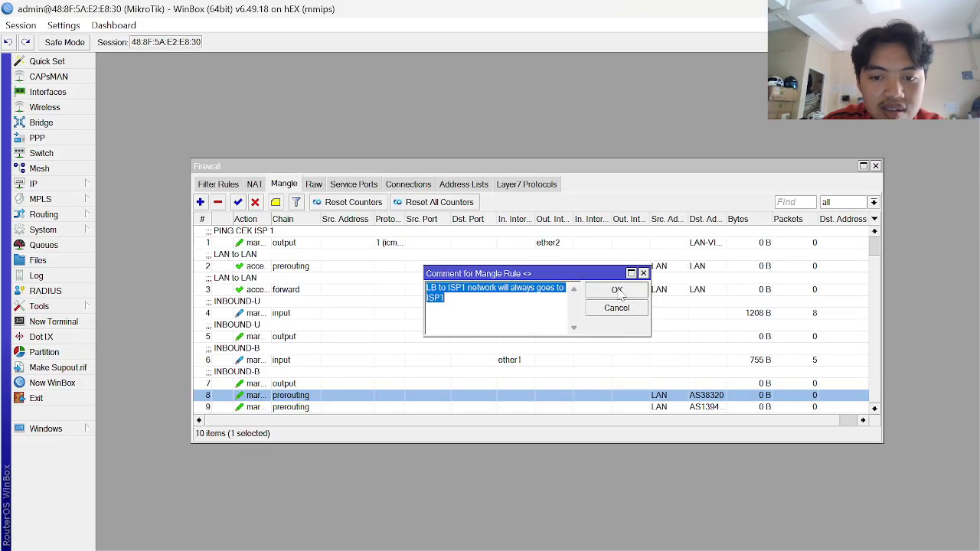
left_click(617, 294)
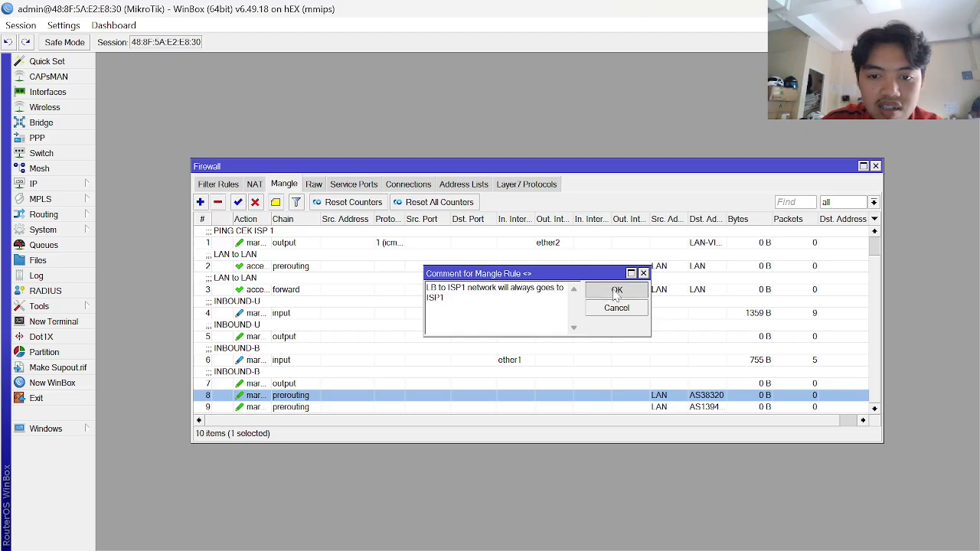
- Give rule 9 the same comment, then return to the guide
left_click(318, 408)
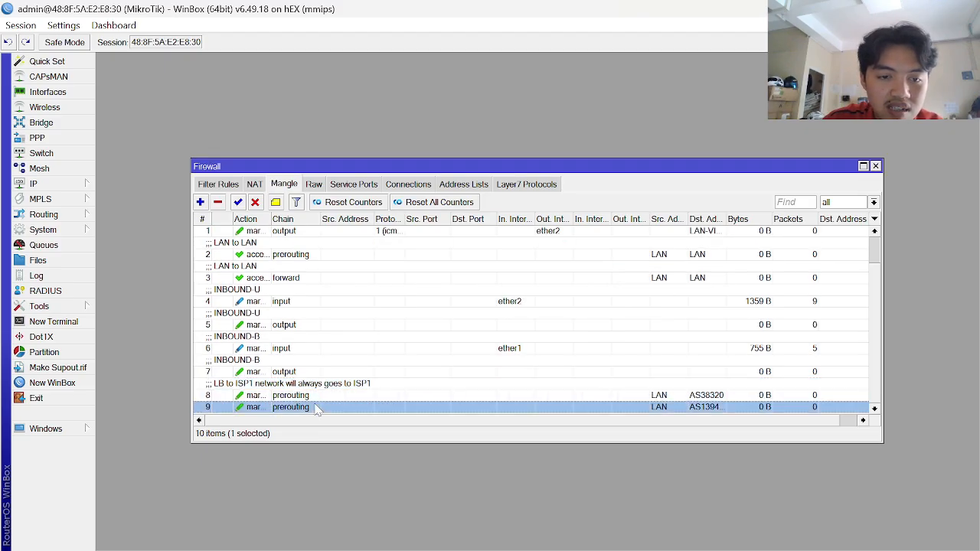
left_click(276, 201)
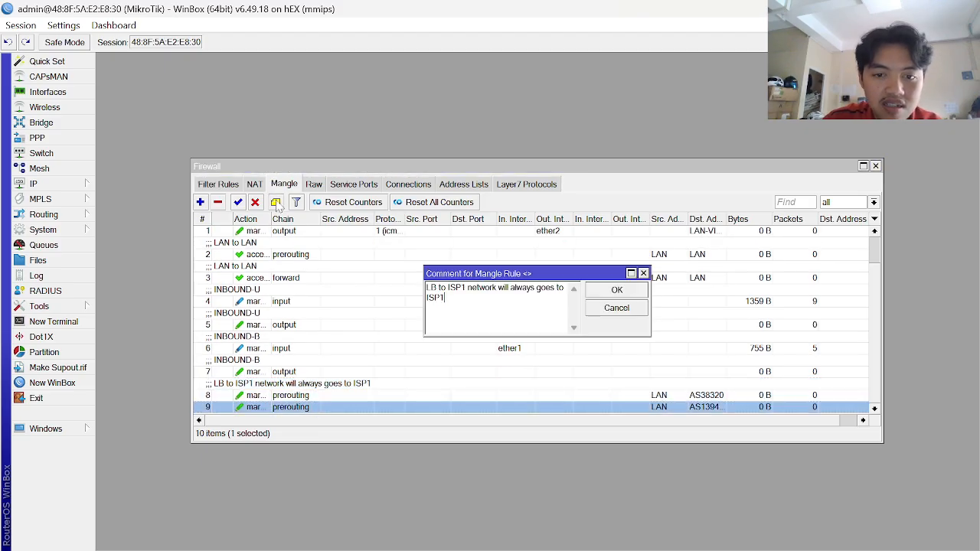
key("alt+Tab")
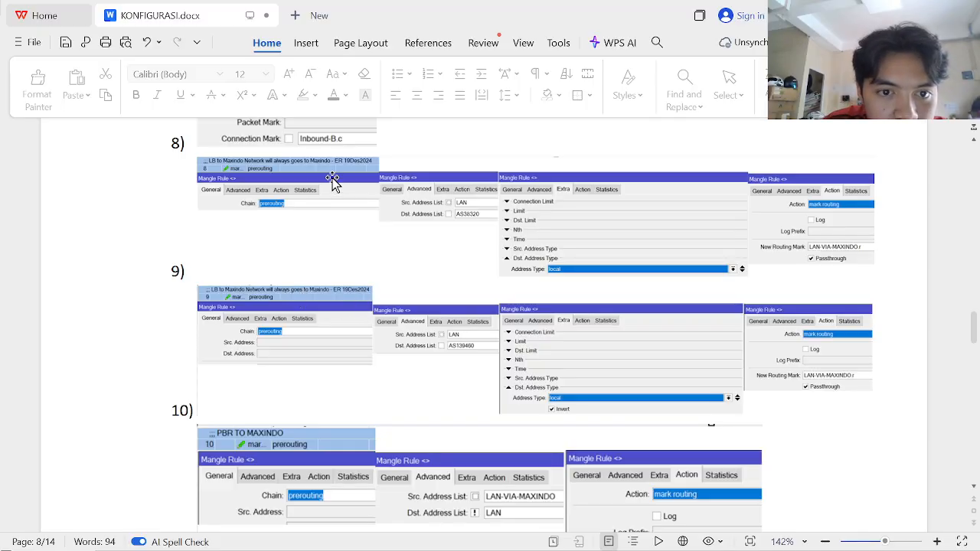
key("alt+Tab")
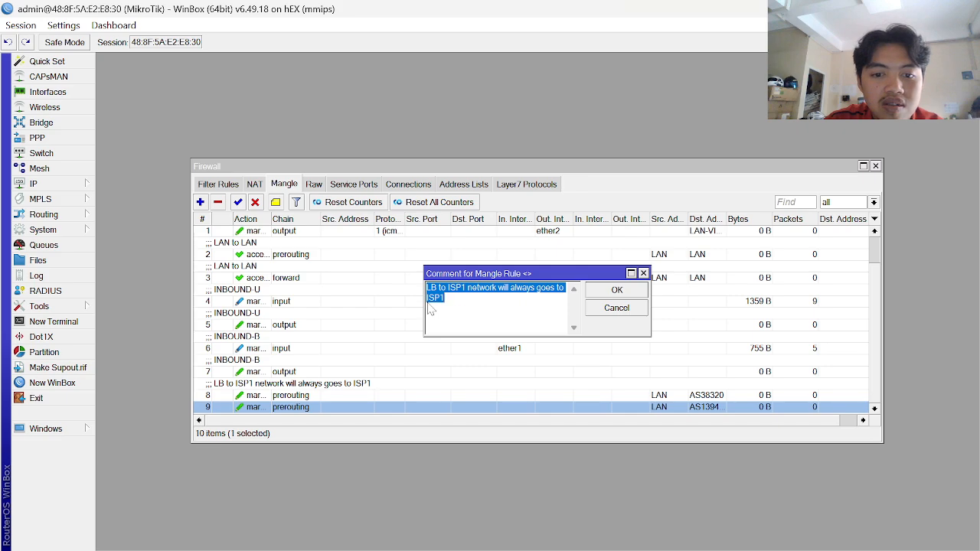
left_click(473, 310)
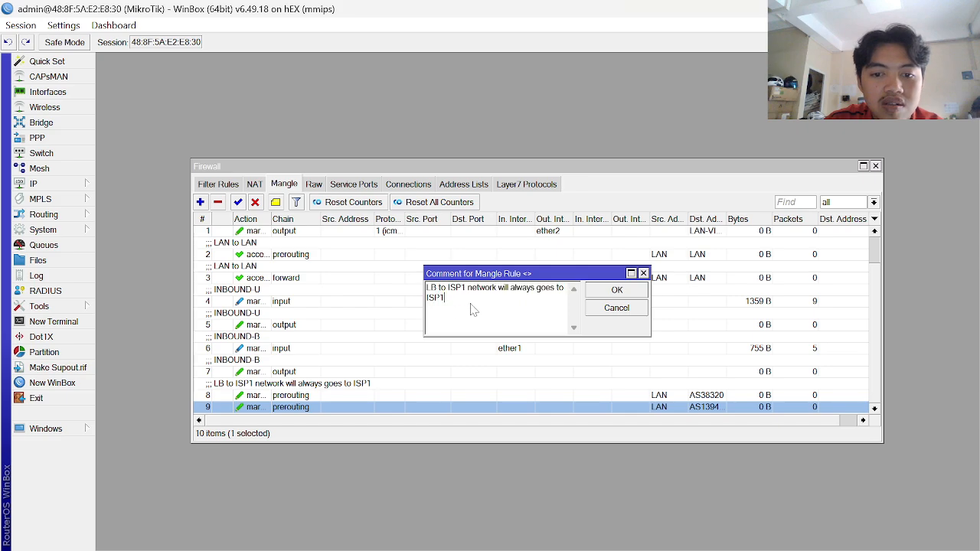
left_click(616, 290)
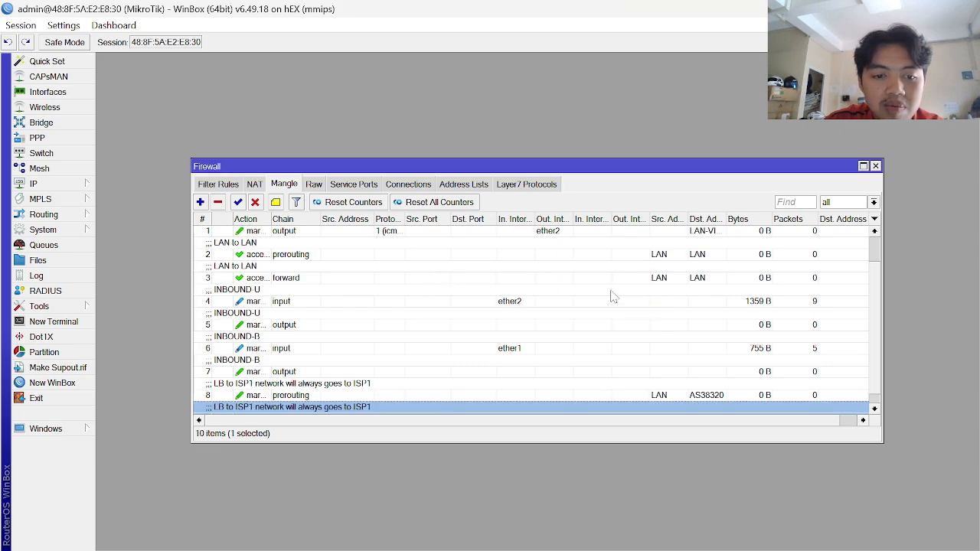
key("alt+Tab")
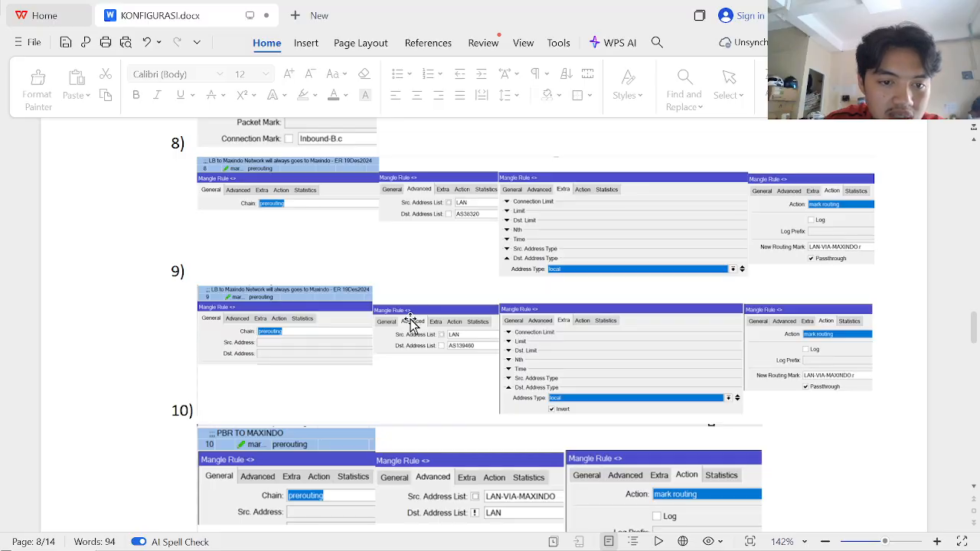
- Scroll the guide to step 10's PBR TO MAXINDO settings
scroll(419, 331, "down", 5)
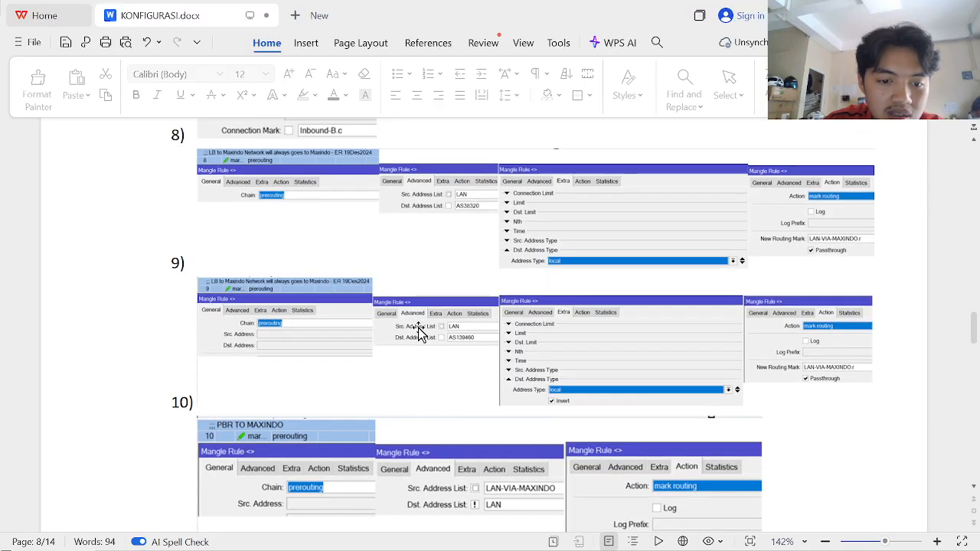
scroll(418, 331, "down", 1)
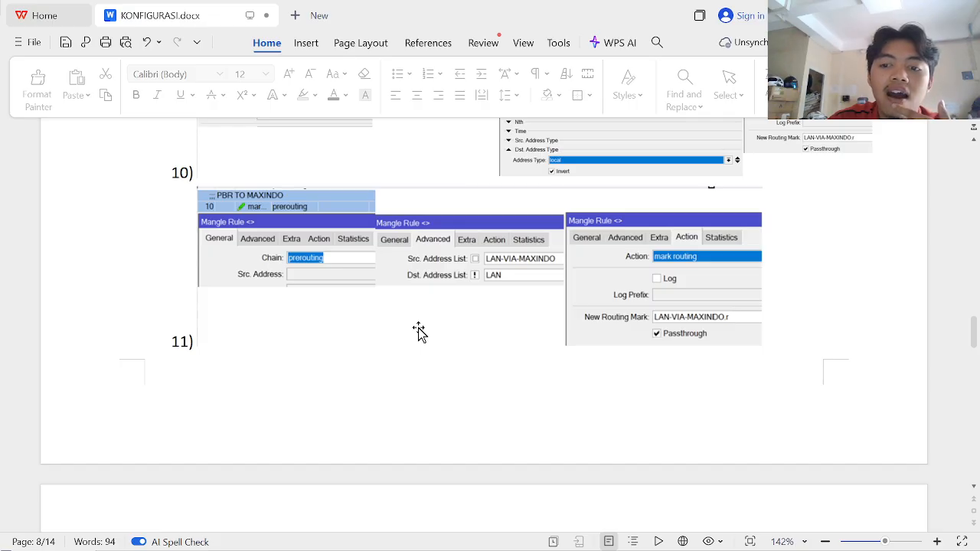
scroll(418, 331, "up", 5)
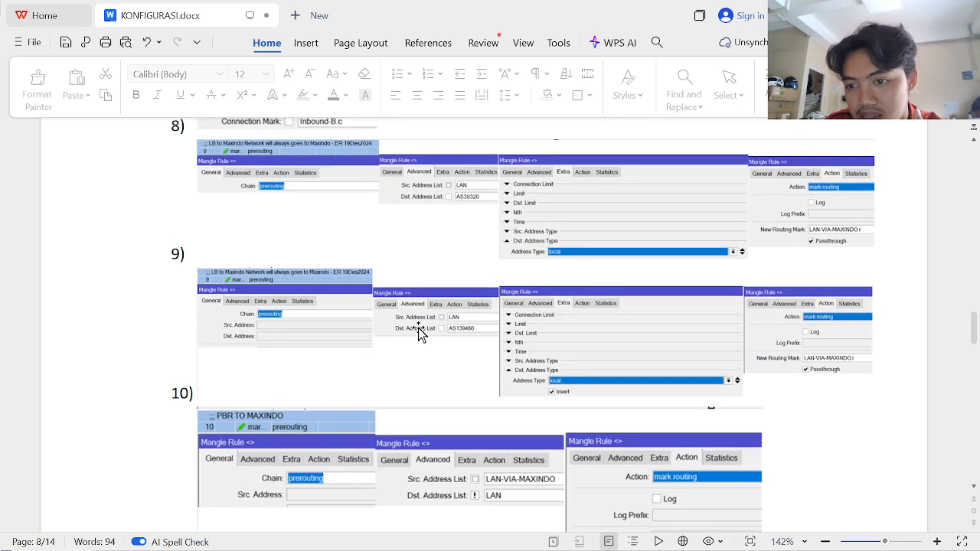
scroll(418, 330, "up", 1)
scroll(418, 331, "down", 3)
scroll(418, 331, "down", 1)
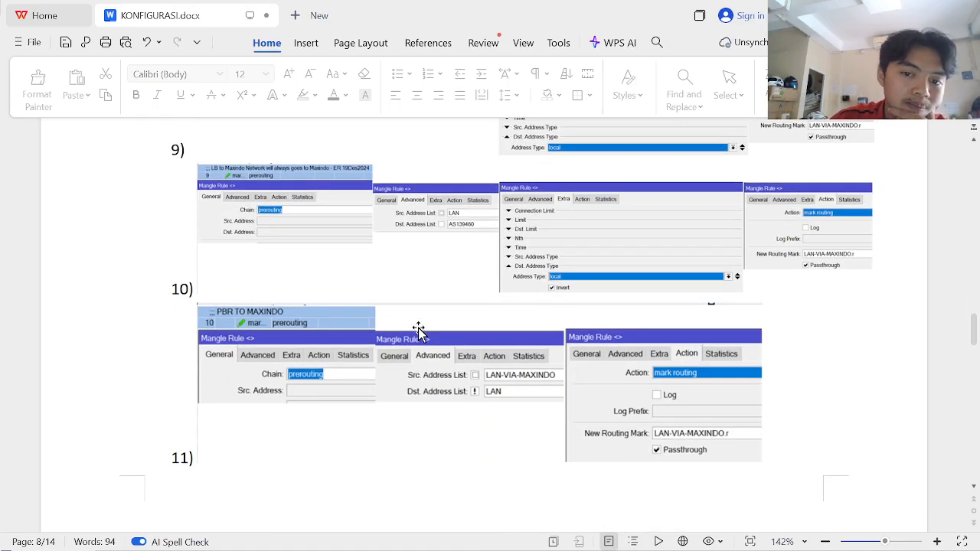
scroll(418, 331, "down", 4)
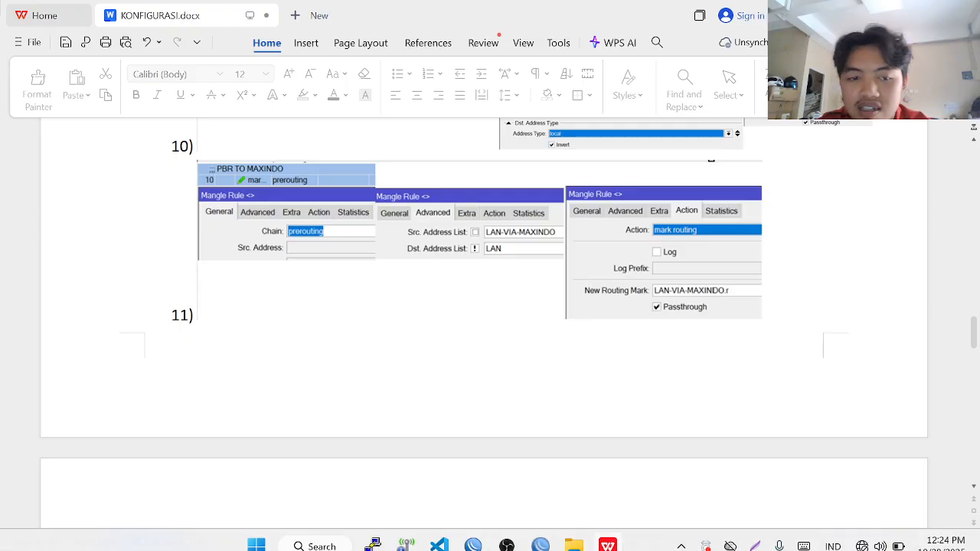
scroll(418, 331, "down", 1)
scroll(418, 331, "up", 2)
scroll(418, 330, "up", 1)
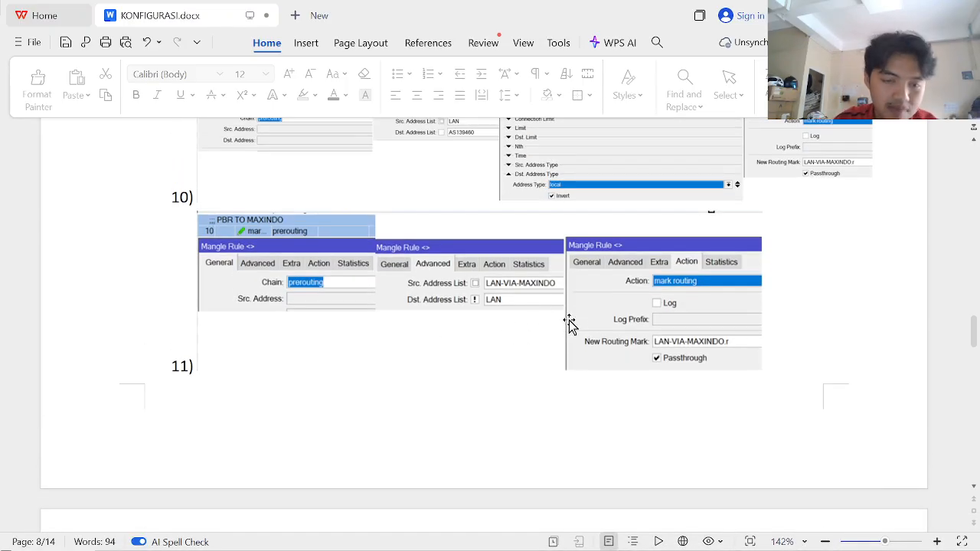
key("alt+Tab")
key("alt+Tab")
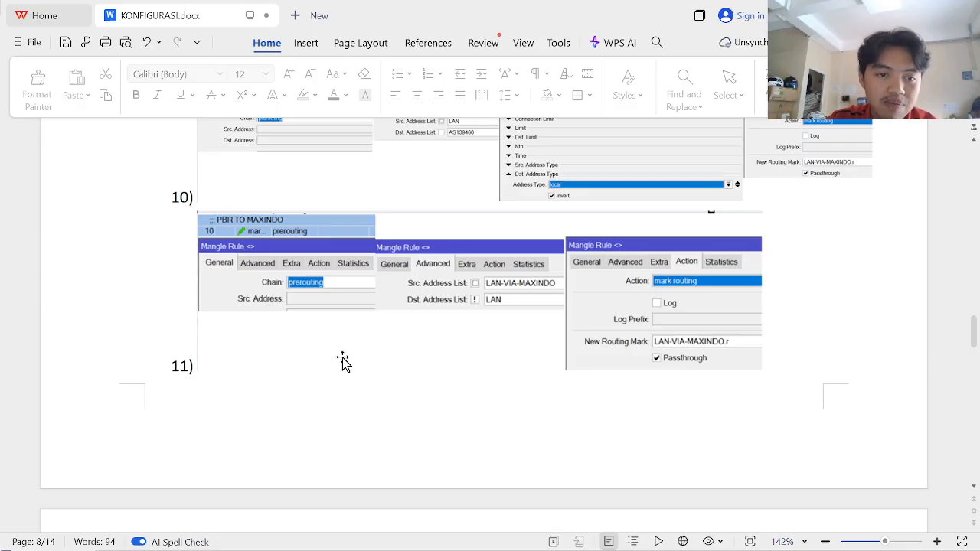
key("alt+Tab")
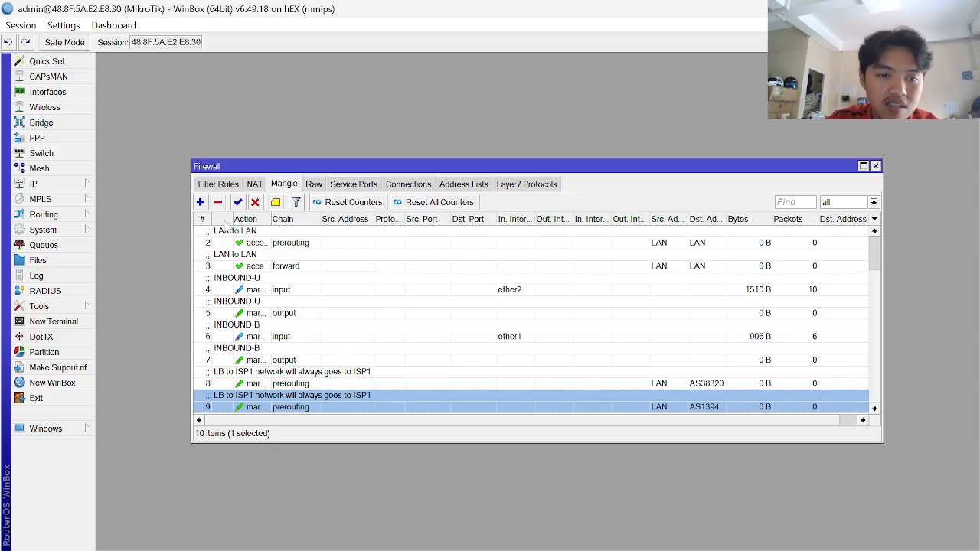
- Start a new mangle rule in WinBox and re-check step 10 in the guide
left_click(200, 202)
key("alt+Tab")
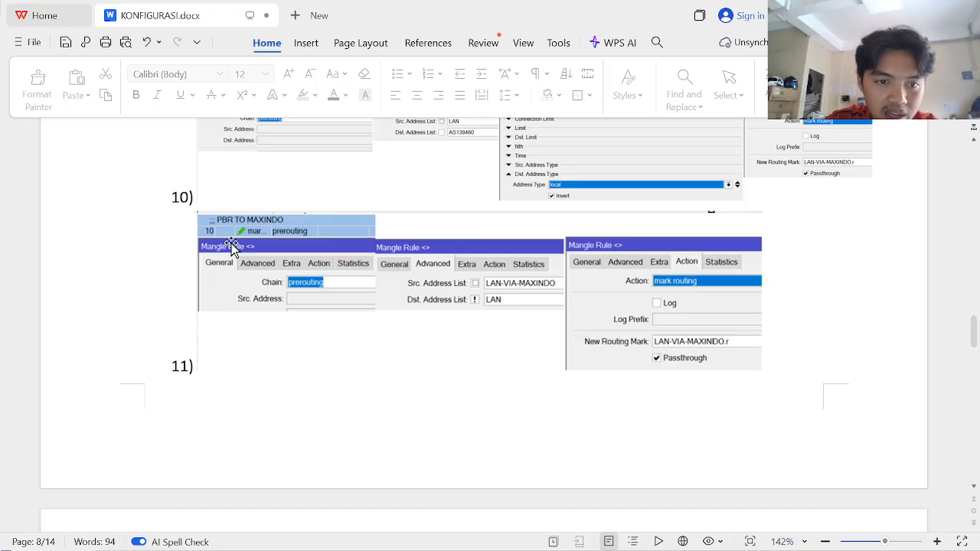
scroll(291, 255, "up", 3)
scroll(291, 253, "down", 4)
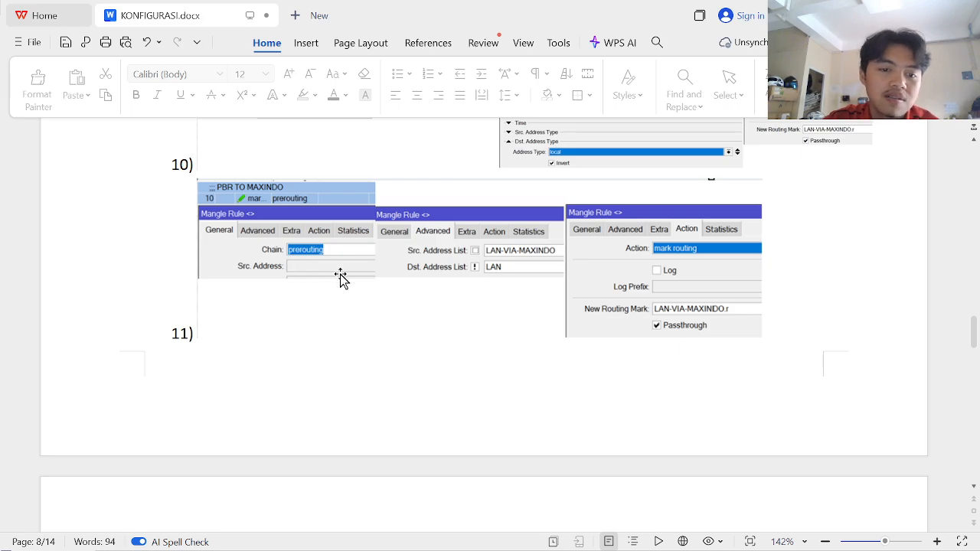
key("alt+Tab")
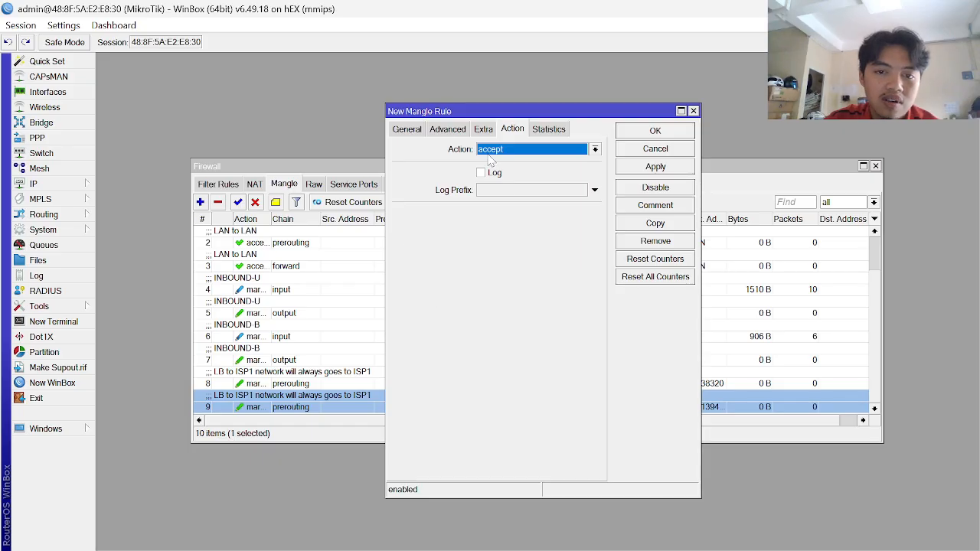
- Match source address list LAN-VIA-ISP1 and destination address list not LAN
left_click(400, 129)
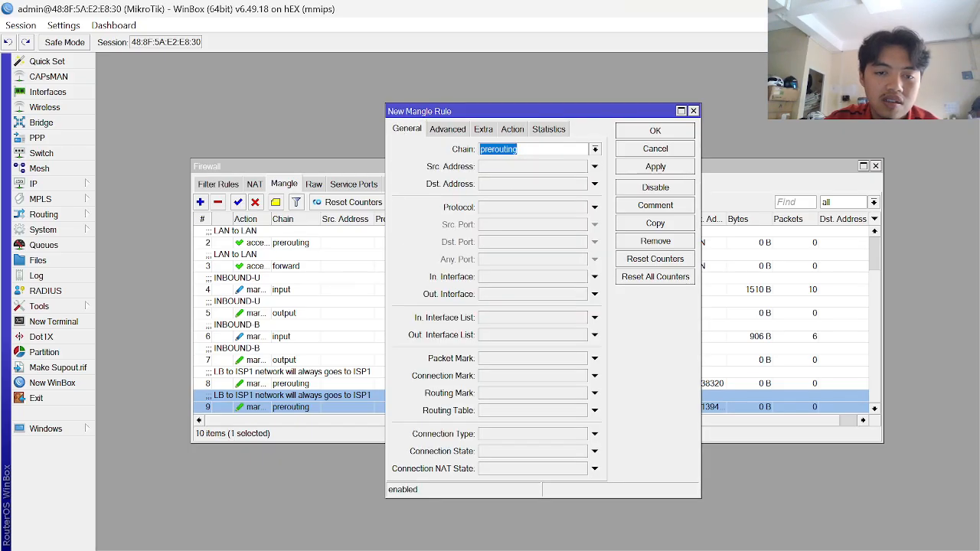
key("alt+Tab")
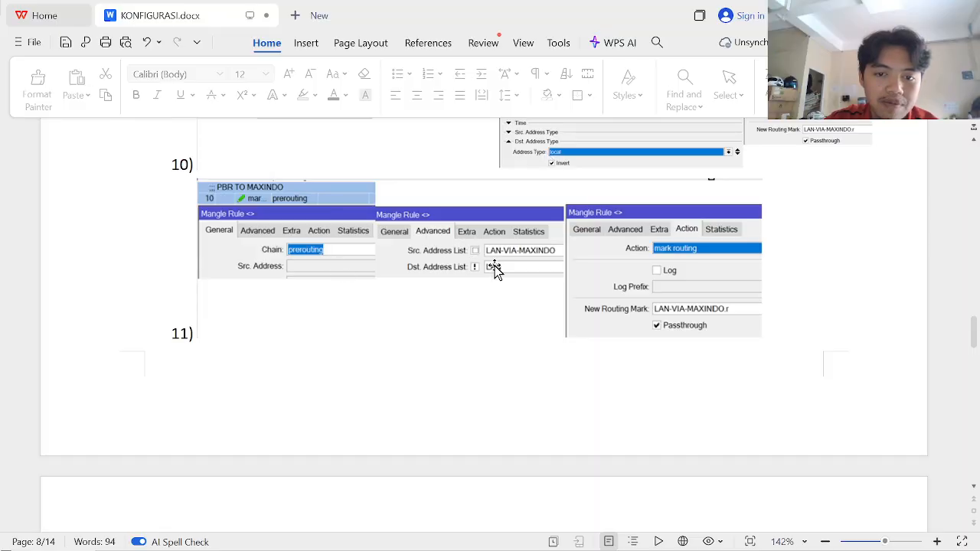
key("alt+Tab")
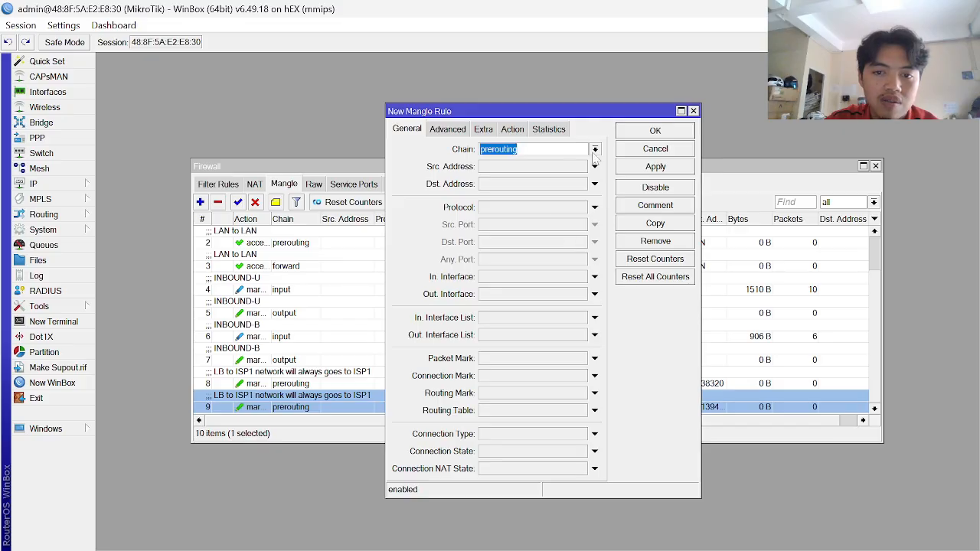
left_click(451, 130)
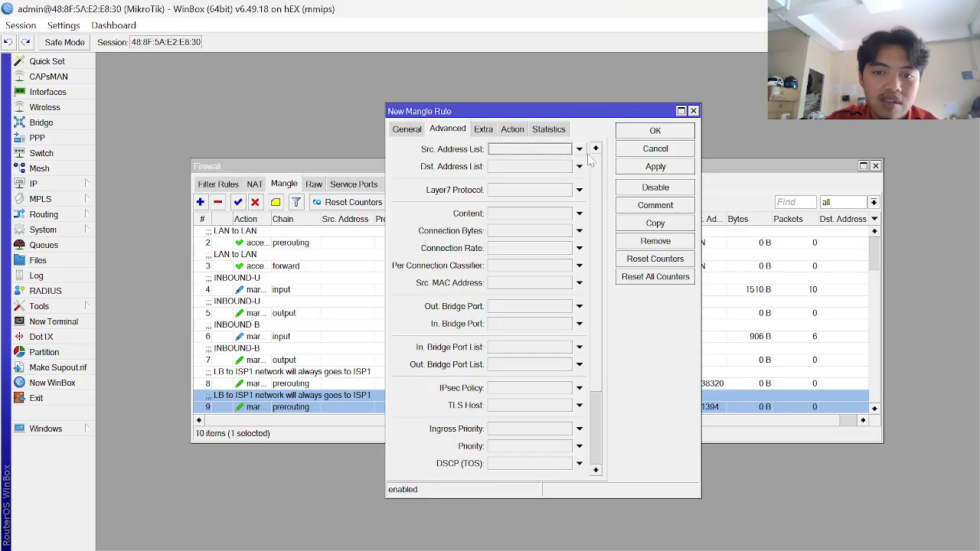
left_click(580, 150)
left_click(567, 150)
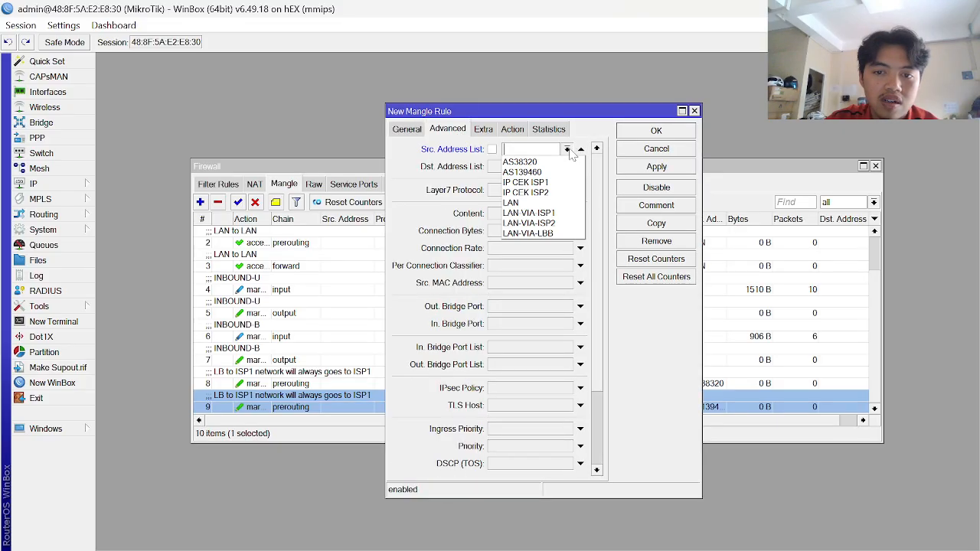
left_click(557, 218)
left_click(525, 170)
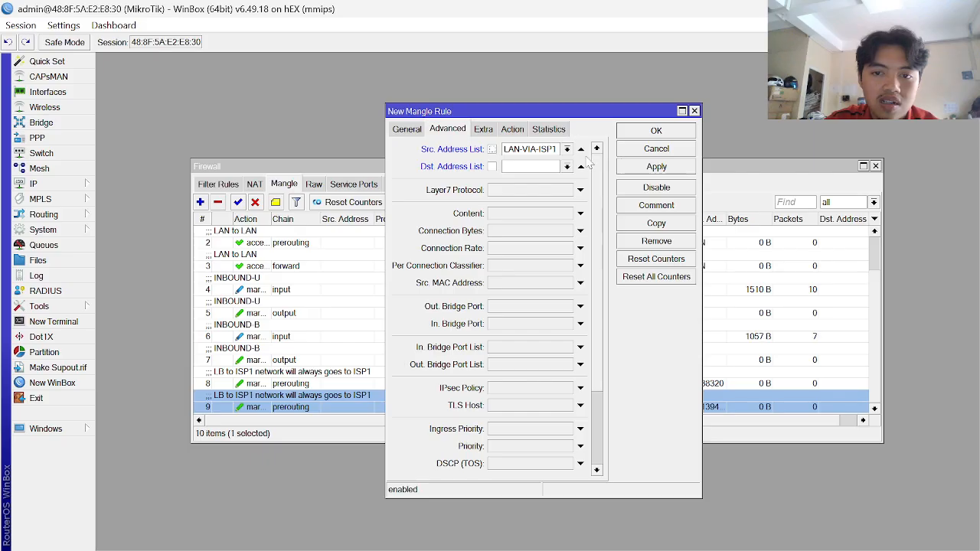
left_click(568, 166)
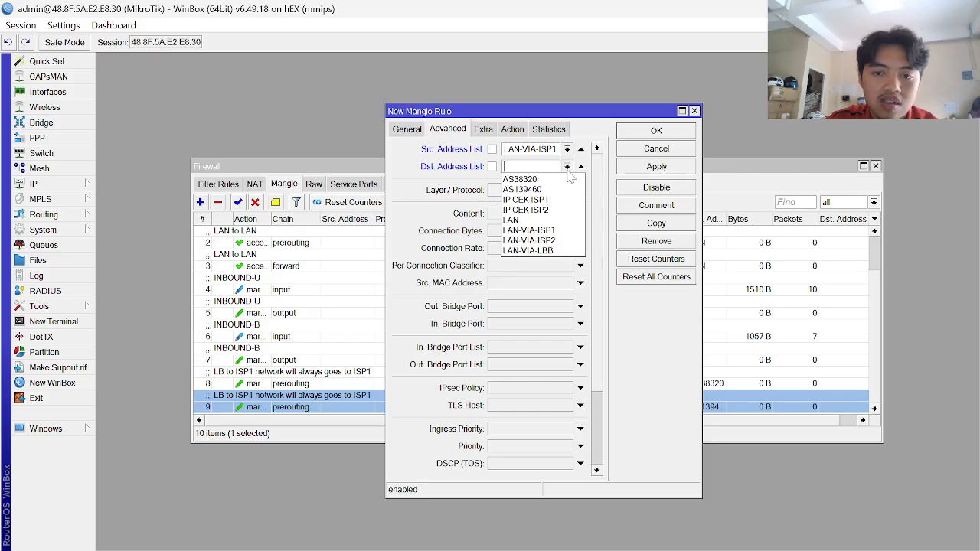
left_click(549, 223)
left_click(492, 166)
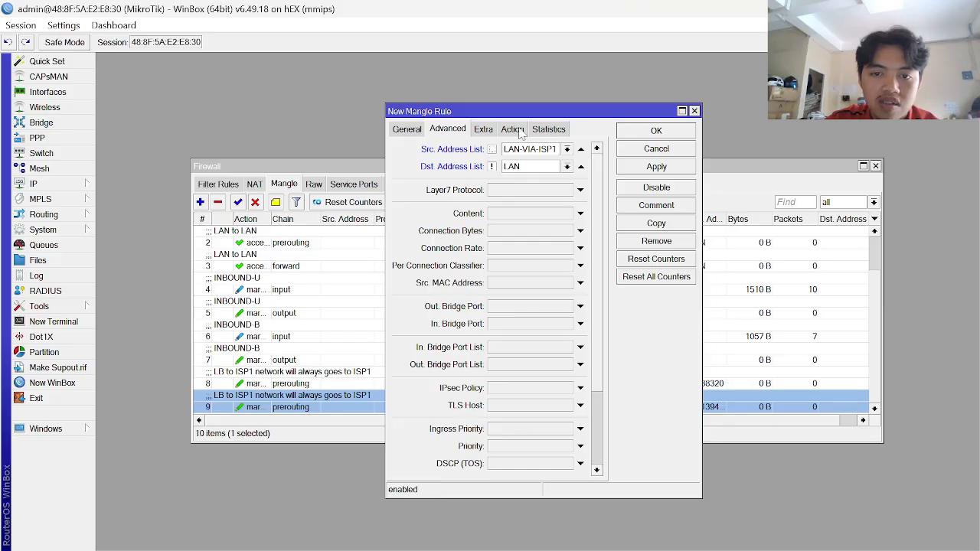
- Set the action to mark routing LAN-VIA-ISP1.r and apply the new rule
left_click(521, 132)
left_click(565, 150)
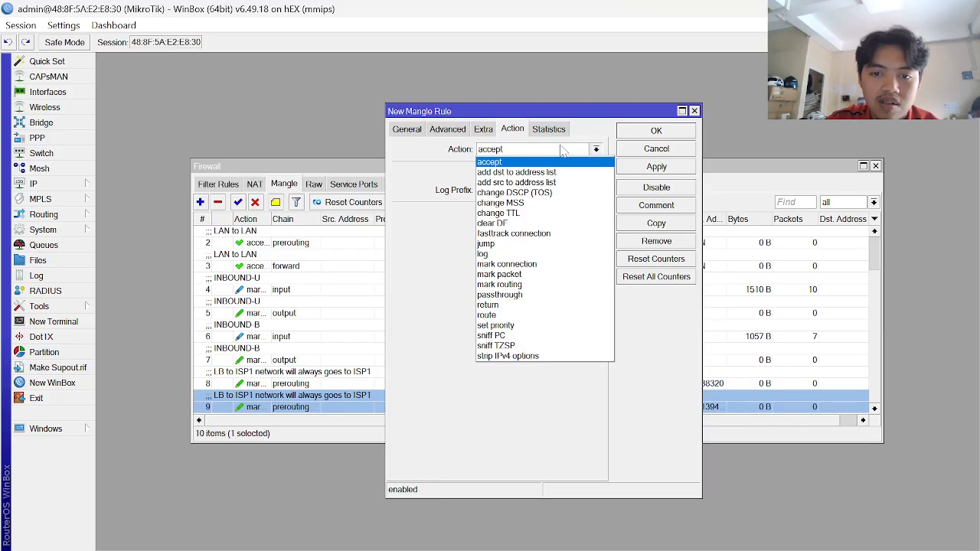
left_click(535, 284)
left_click(595, 216)
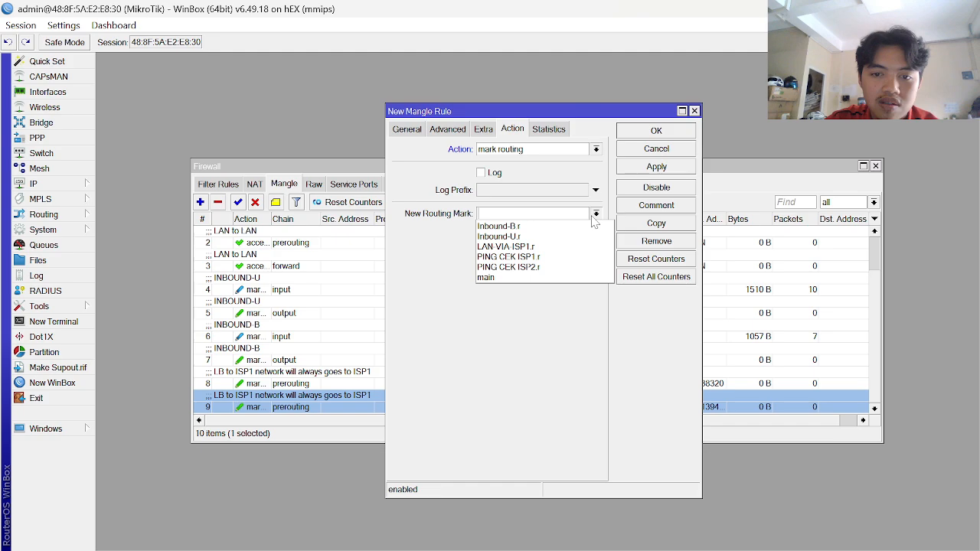
left_click(534, 247)
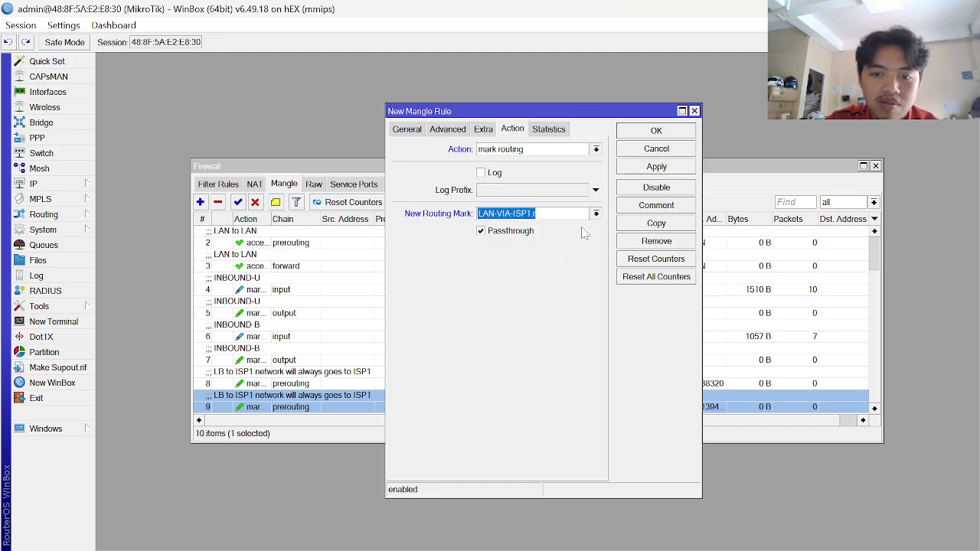
key("alt+Tab")
key("alt+Tab")
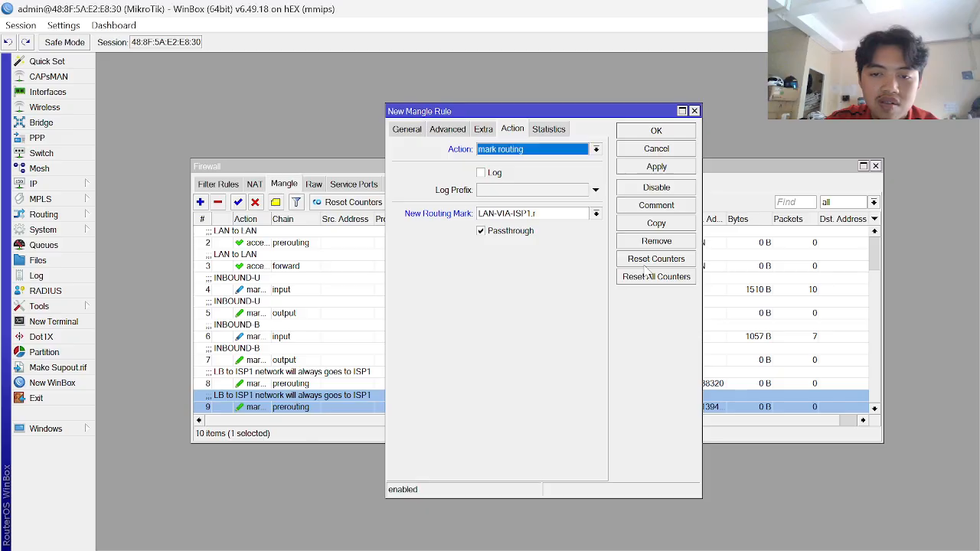
left_click(660, 171)
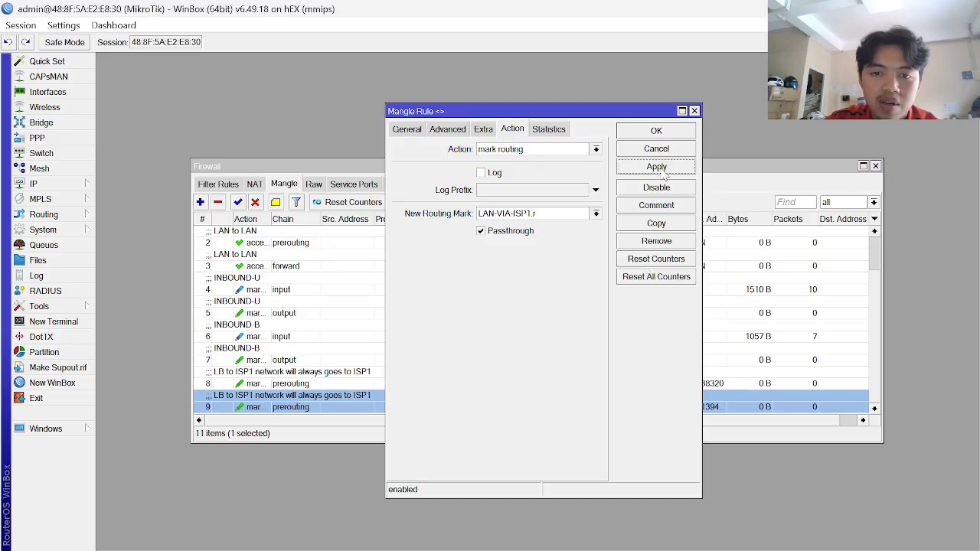
key("alt+Tab")
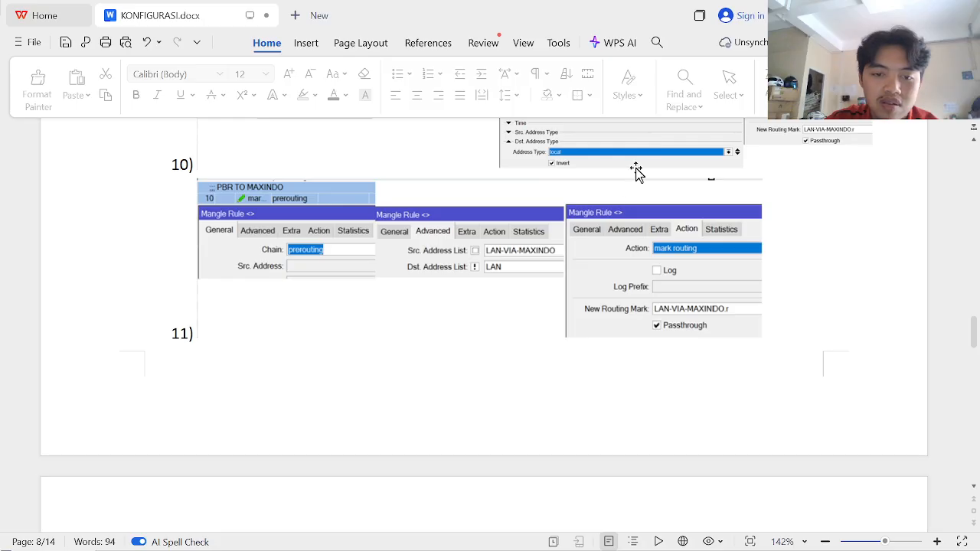
scroll(590, 289, "down", 8)
scroll(590, 290, "up", 4)
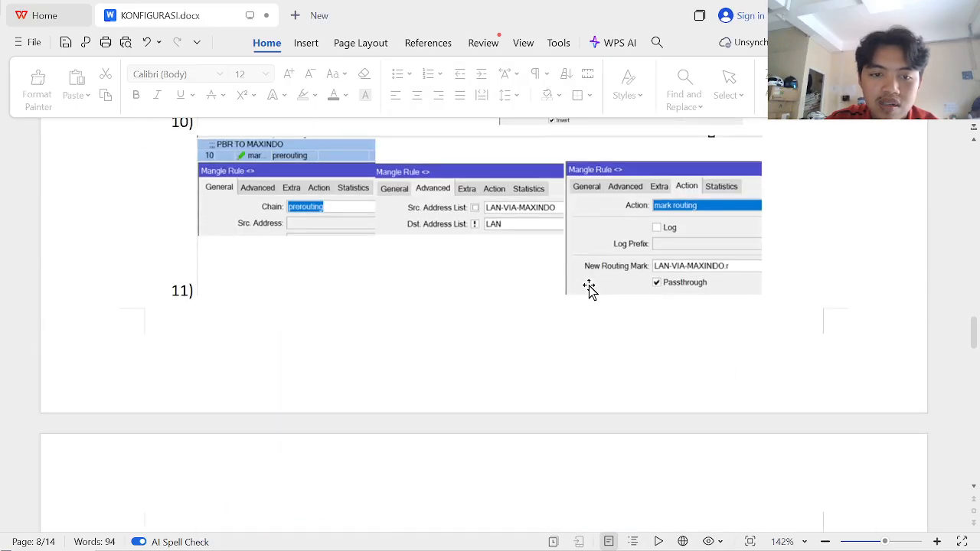
scroll(590, 289, "down", 3)
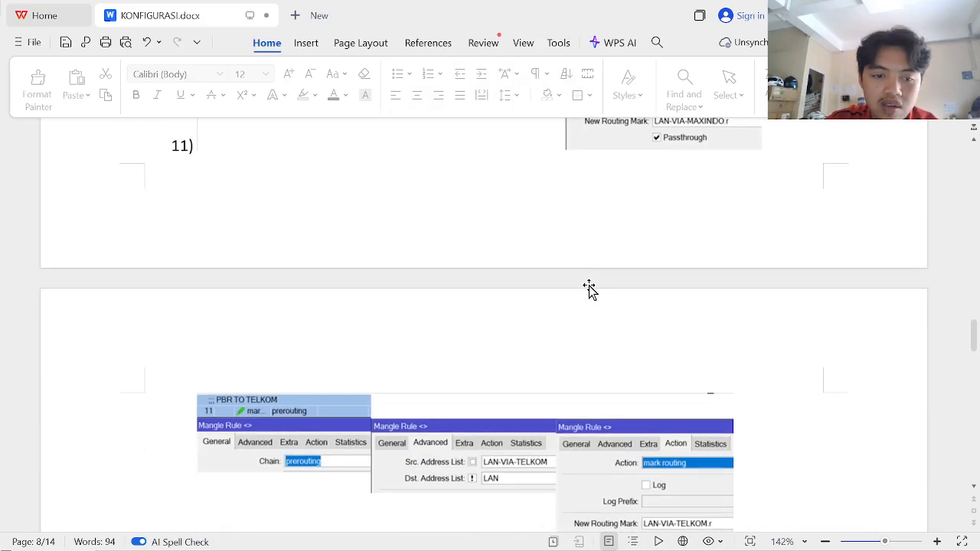
scroll(589, 289, "up", 3)
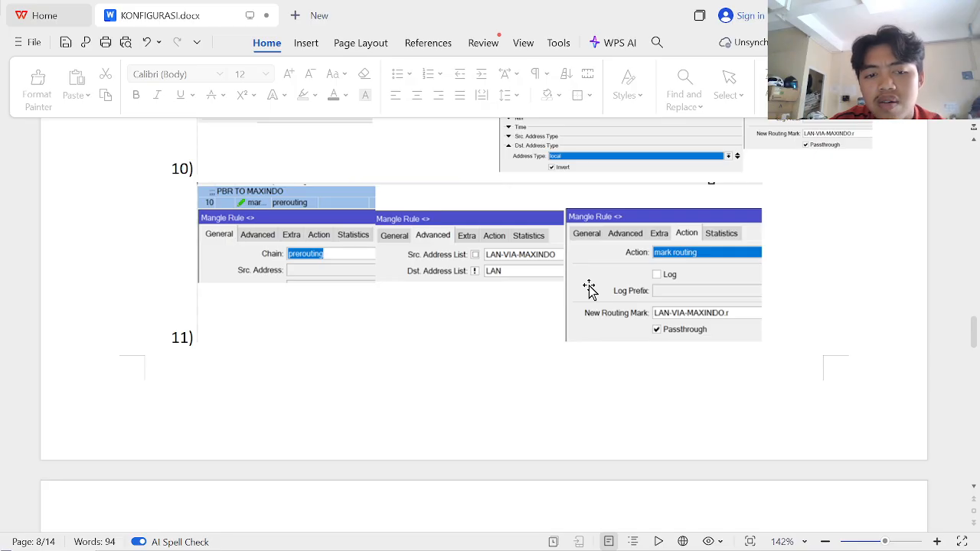
scroll(589, 289, "up", 3)
scroll(590, 289, "down", 4)
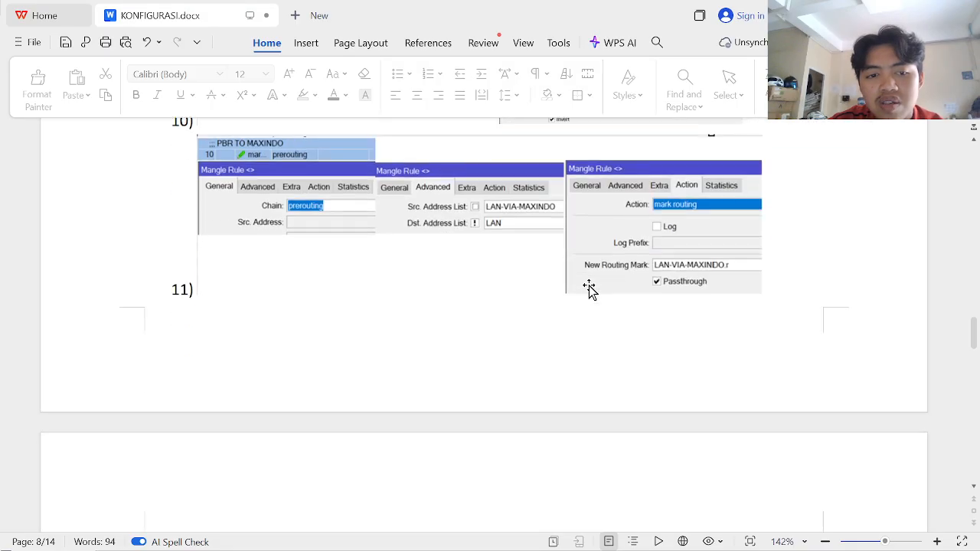
scroll(588, 289, "down", 3)
scroll(589, 289, "down", 2)
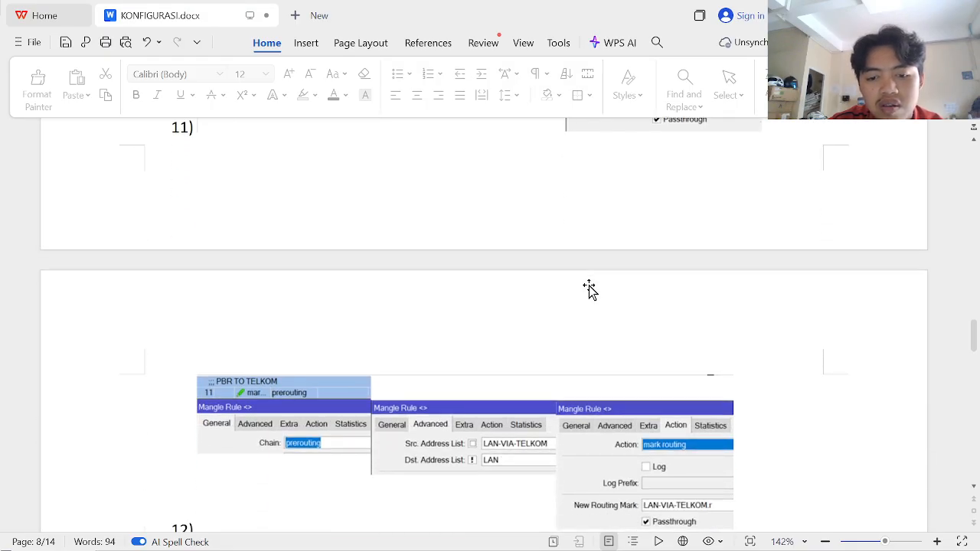
scroll(589, 289, "down", 2)
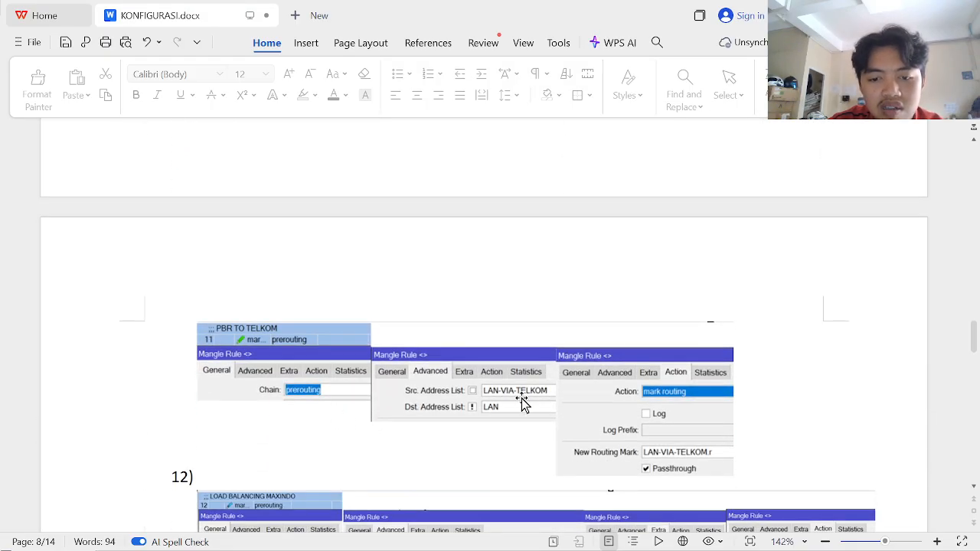
key("alt+Tab")
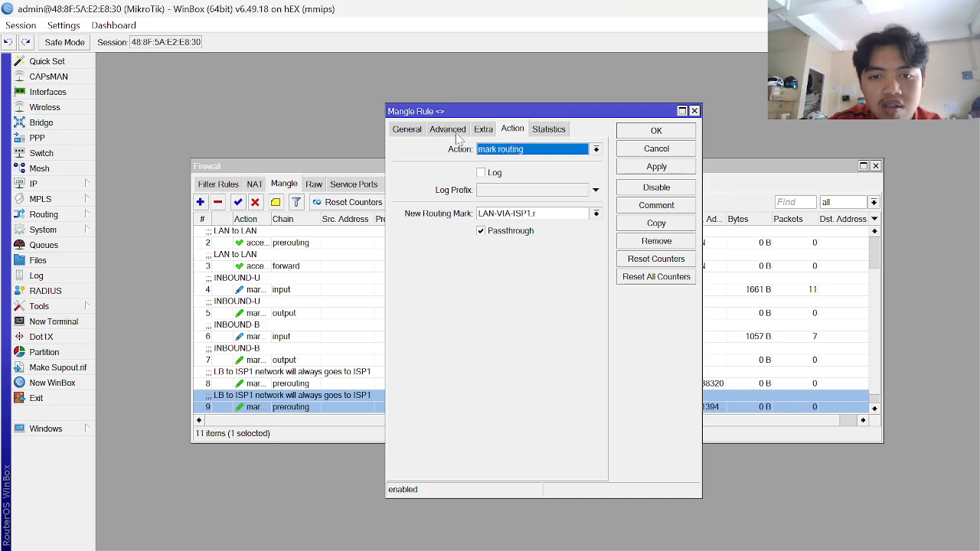
- Review the settings of existing mangle rules 9 and 10
left_click(456, 132)
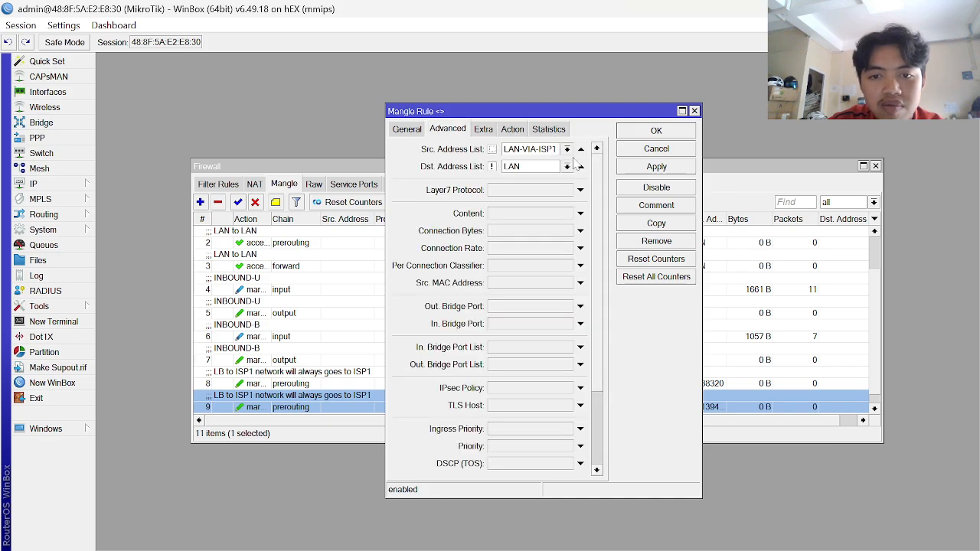
left_click(656, 131)
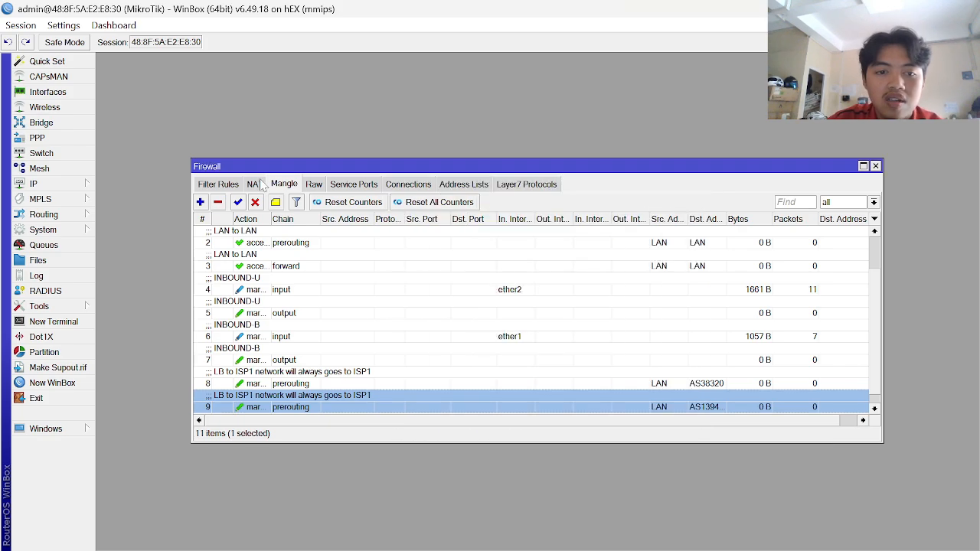
double_click(342, 410)
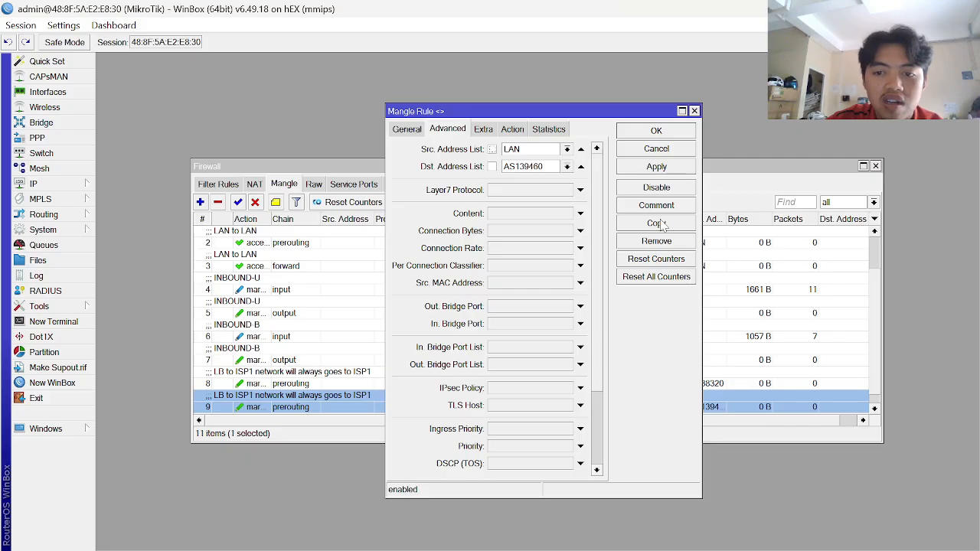
key("Escape")
scroll(368, 346, "down", 1)
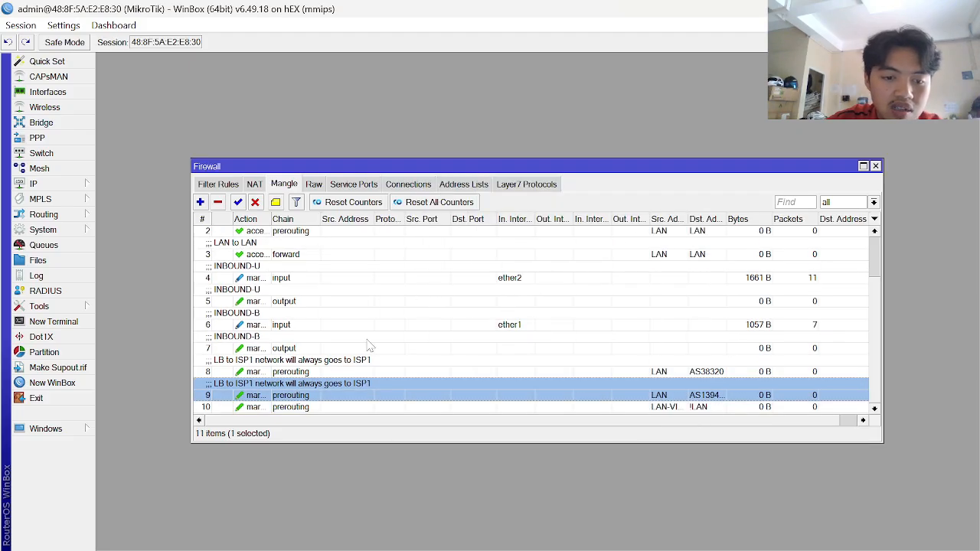
double_click(354, 406)
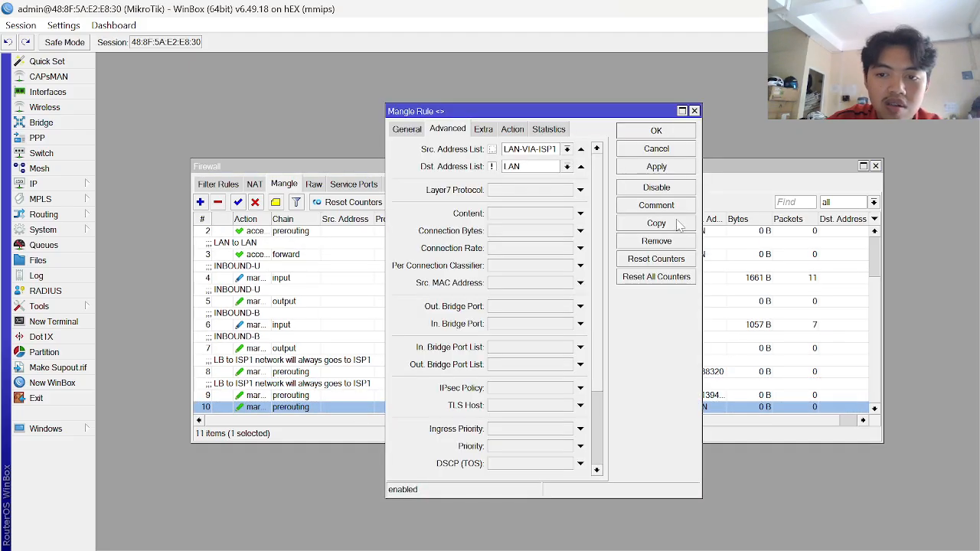
- Duplicate rule 10 and set the copy's source address list to LAN-VIA-ISP2
left_click(656, 223)
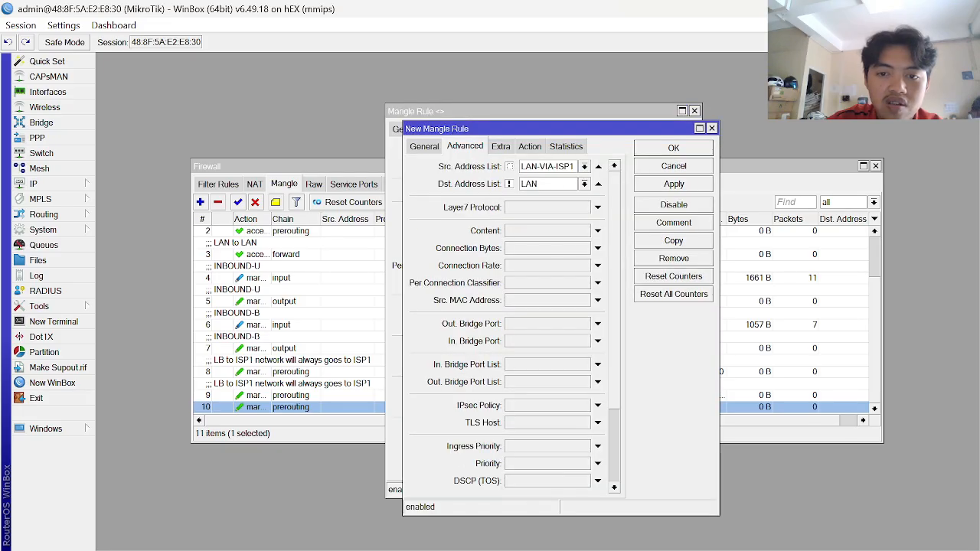
left_click(584, 166)
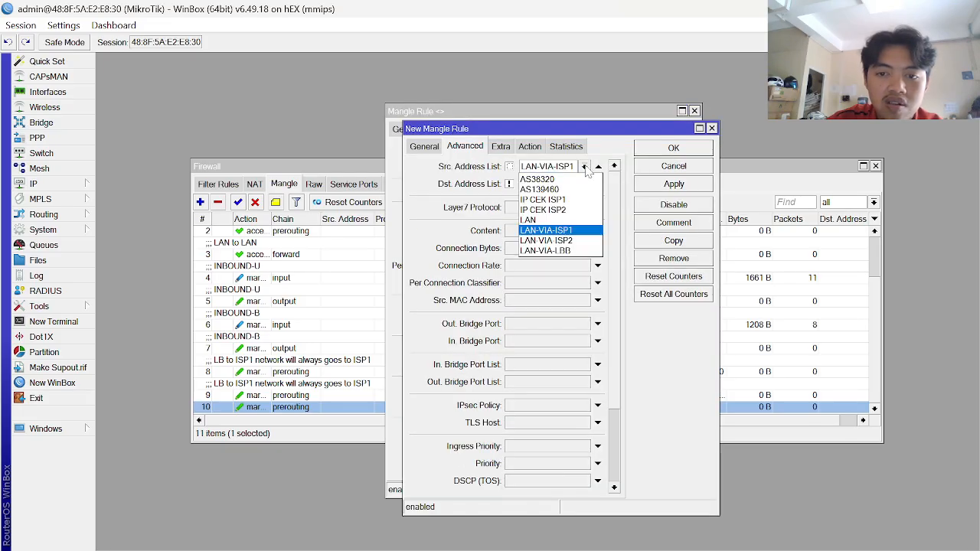
left_click(576, 242)
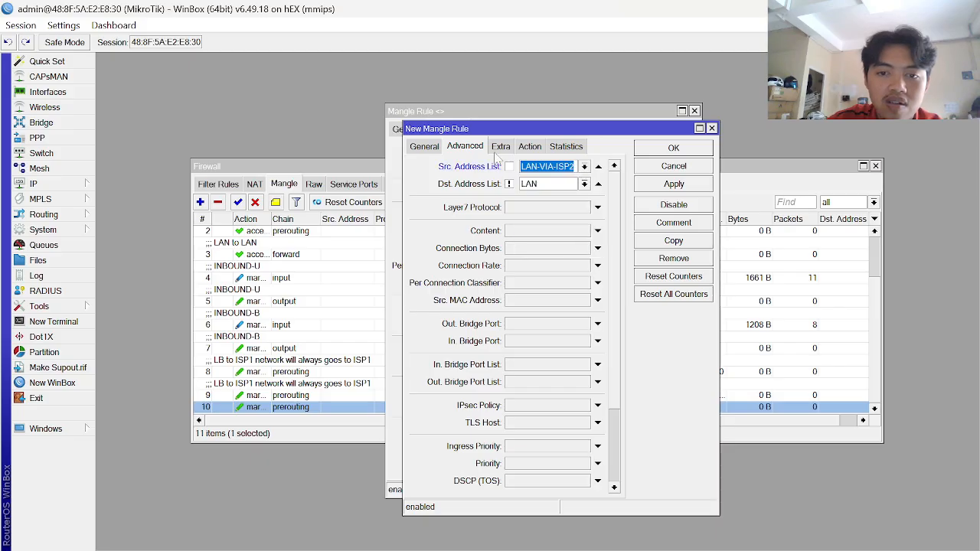
left_click(425, 147)
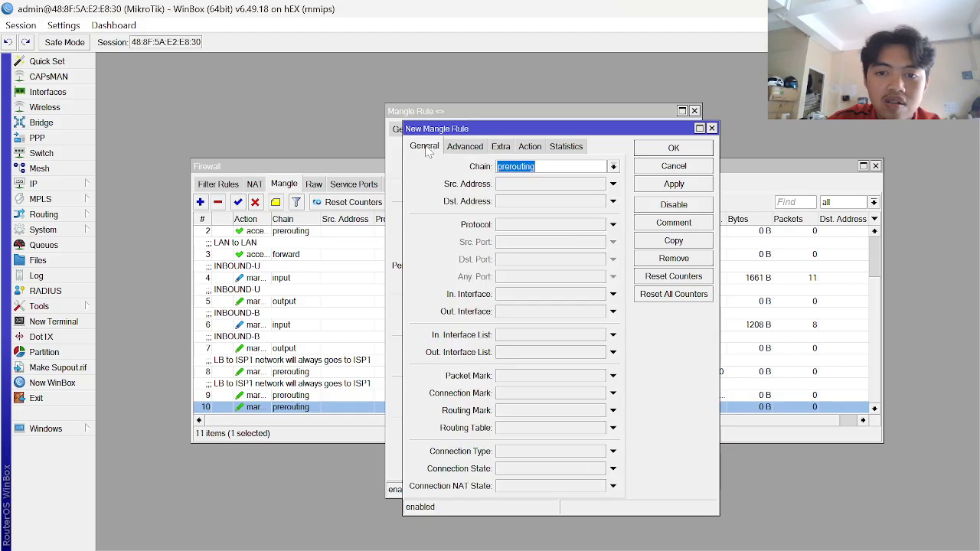
left_click(530, 146)
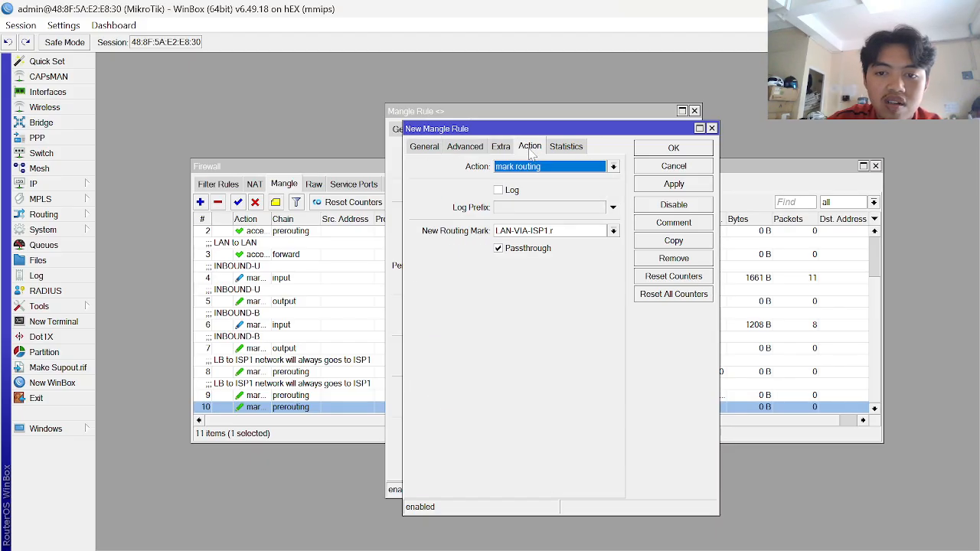
- Change the copy's routing mark to LAN-VIA-ISP2.r, then apply and close the rule dialogs
left_click(562, 231)
key("alt+Tab")
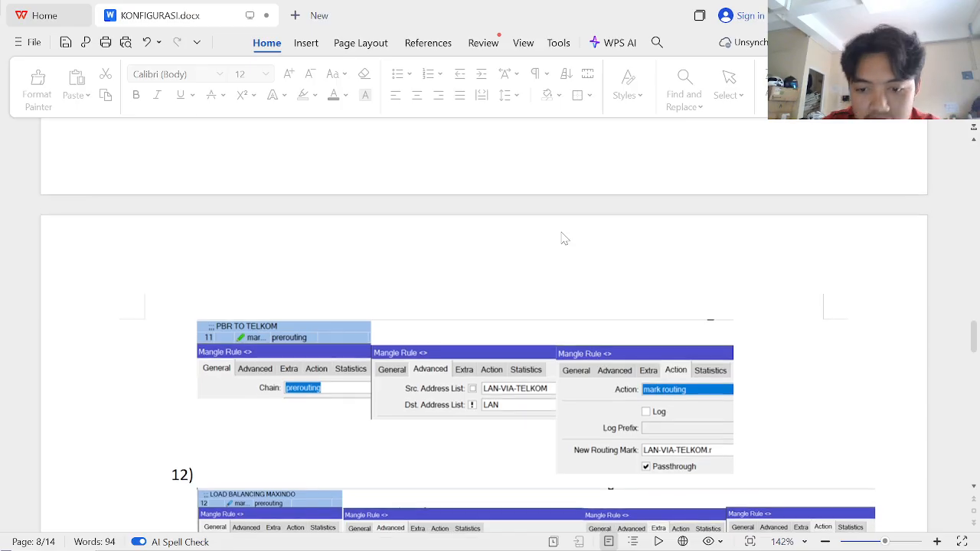
scroll(562, 238, "down", 2)
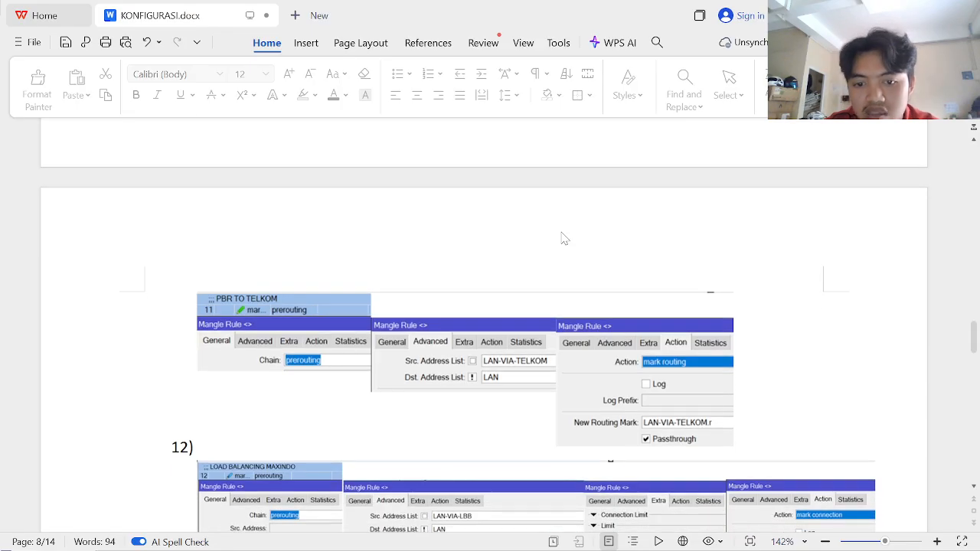
key("alt+Tab")
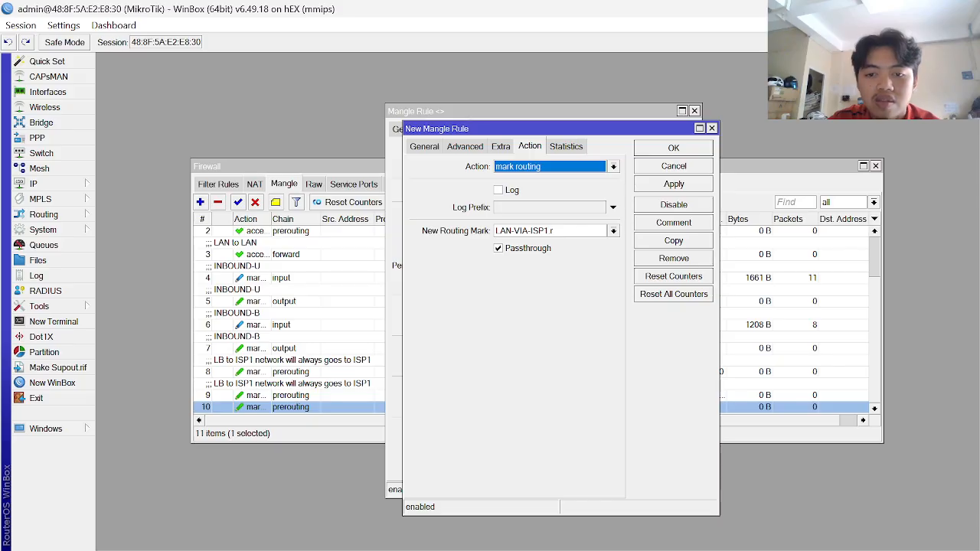
left_click(552, 231)
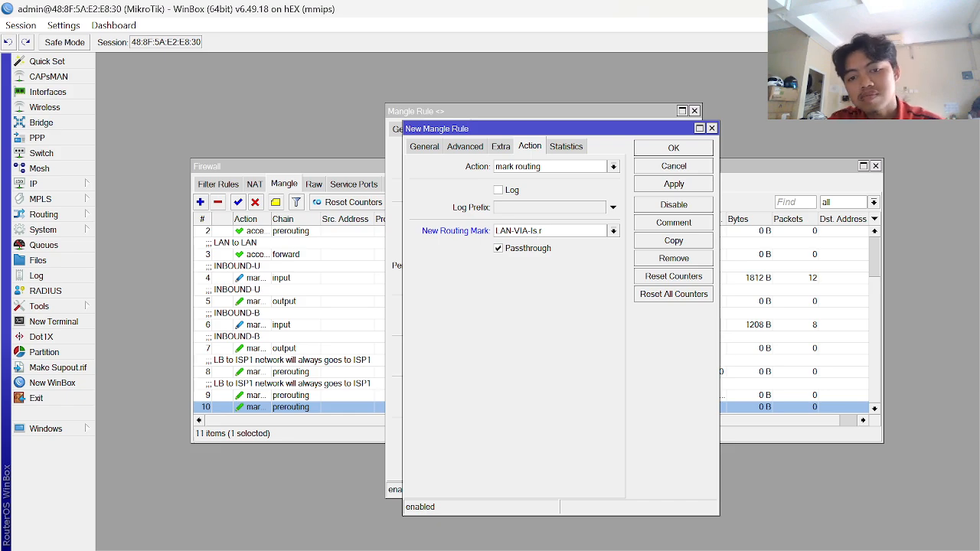
key("BackSpace")
type("SP2")
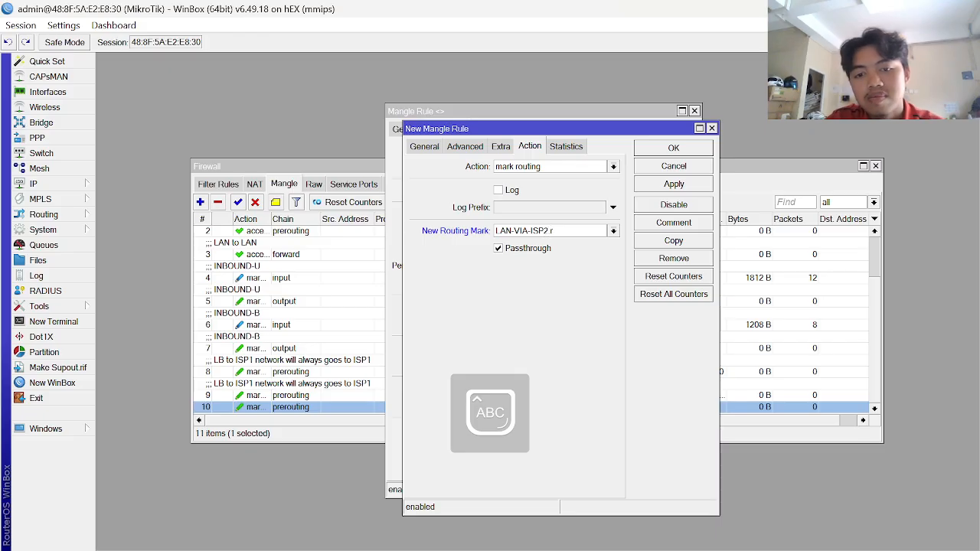
left_click(676, 186)
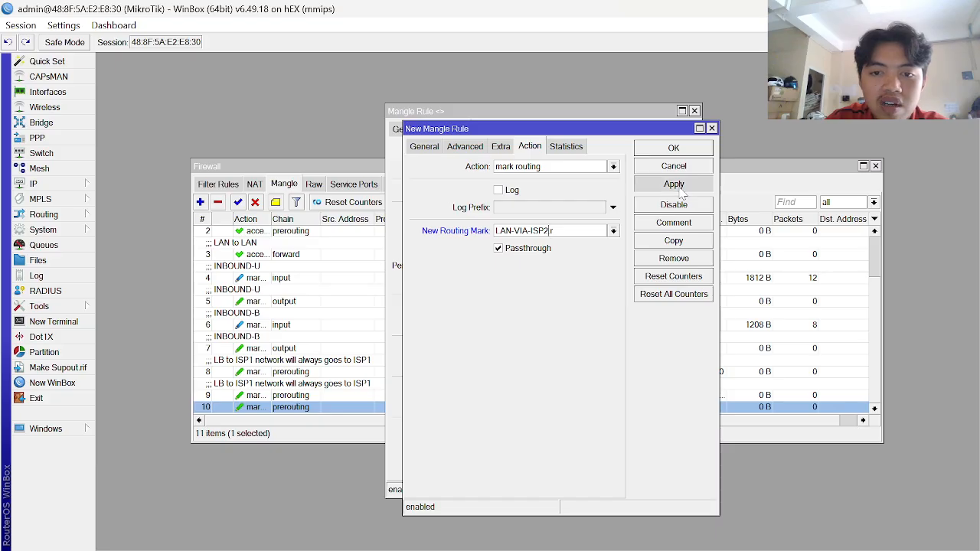
left_click(681, 189)
key("Escape")
key("Escape")
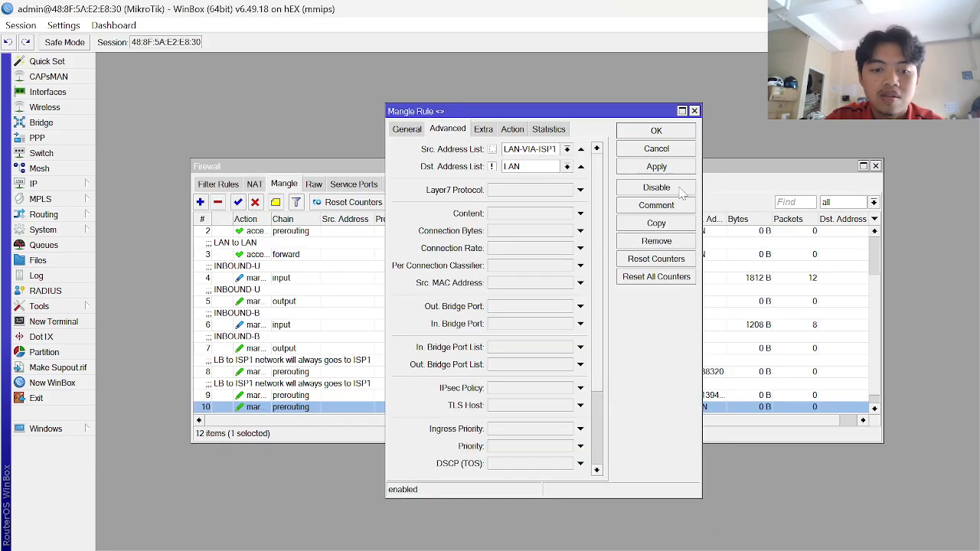
scroll(561, 409, "down", 1)
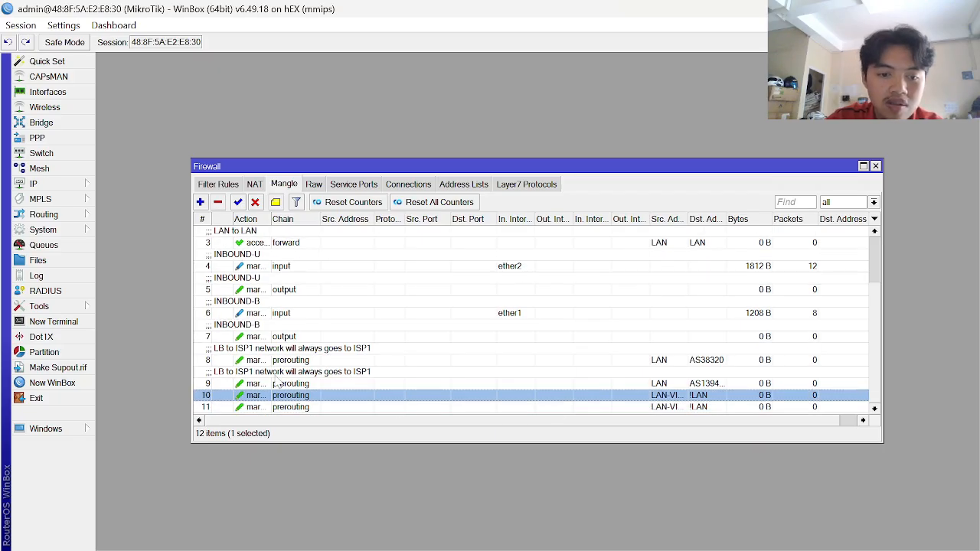
- Comment mangle rule 10 as 'PBR TO ISP1'
left_click(280, 200)
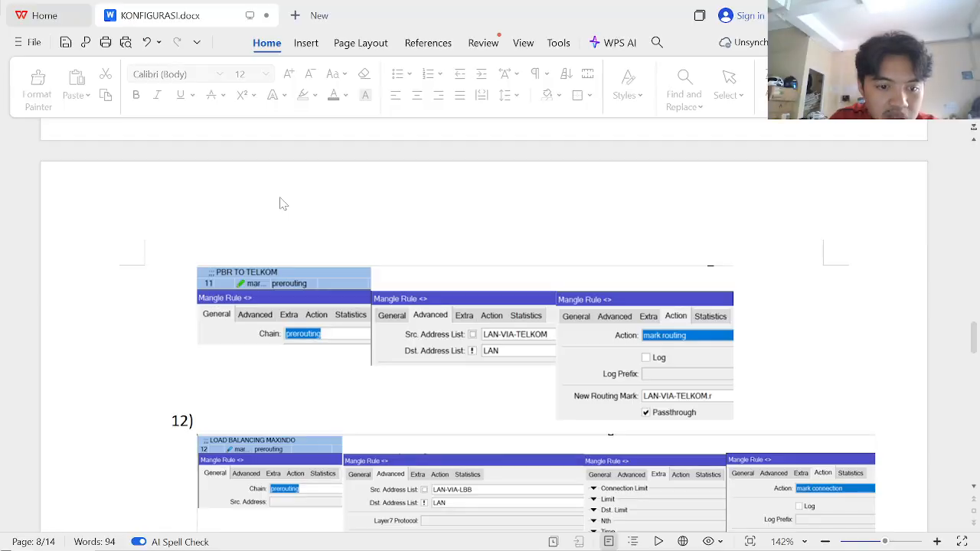
scroll(280, 203, "up", 3)
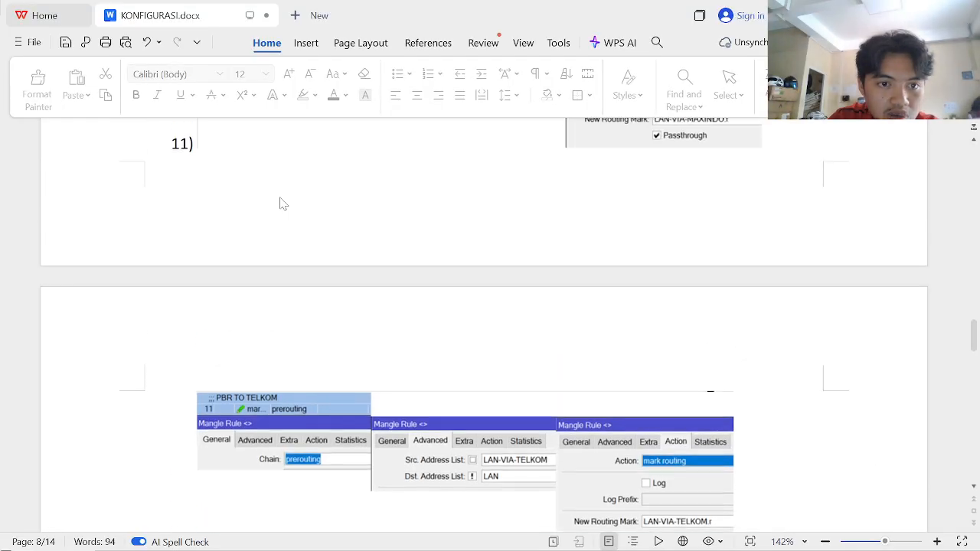
scroll(280, 203, "up", 3)
scroll(279, 201, "down", 3)
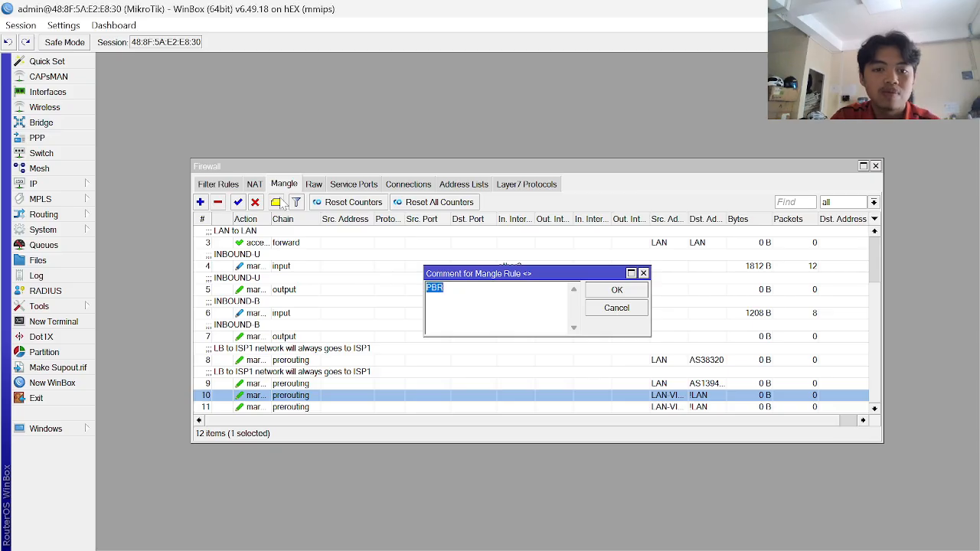
key("End")
type("TO I")
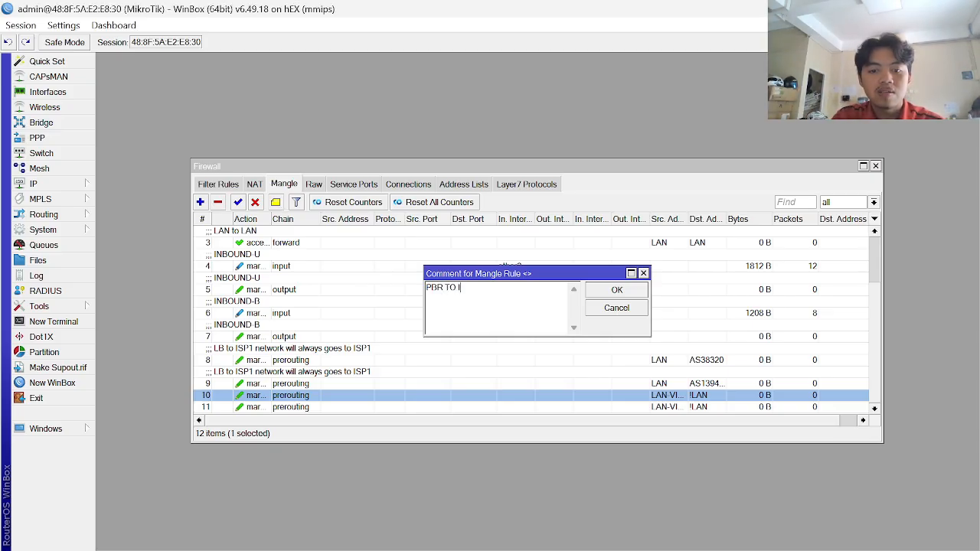
key("Return")
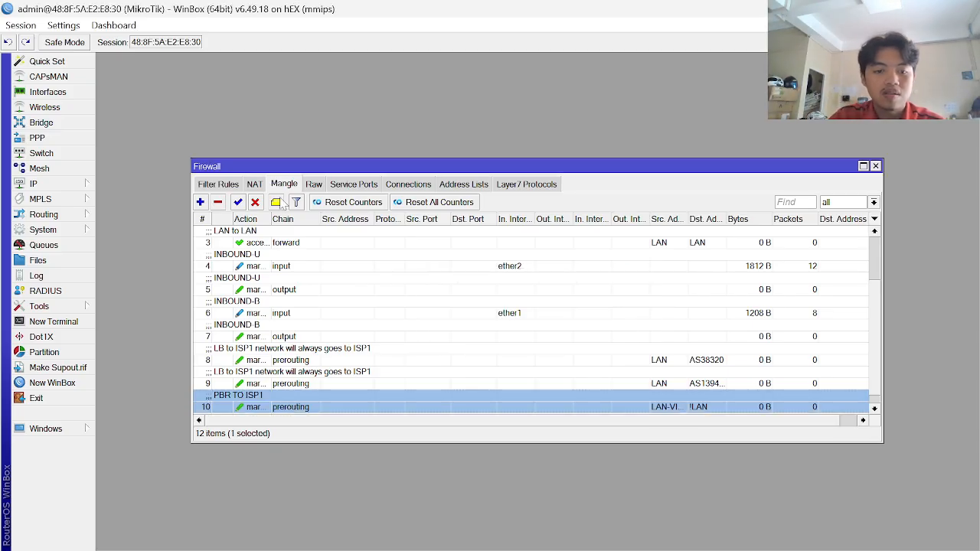
- Comment mangle rule 11 as 'PBR TO ISP2', correcting the text after a first attempt
left_click(284, 410)
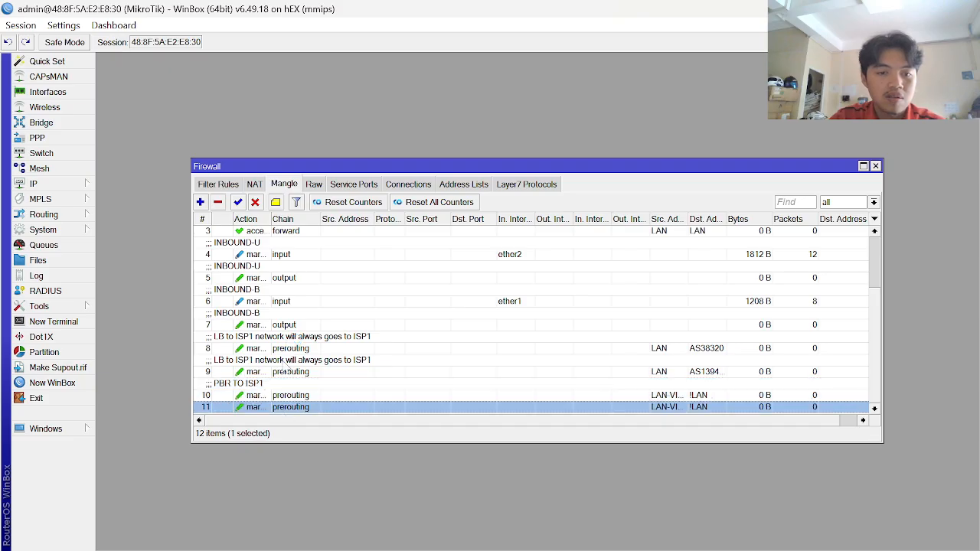
left_click(276, 202)
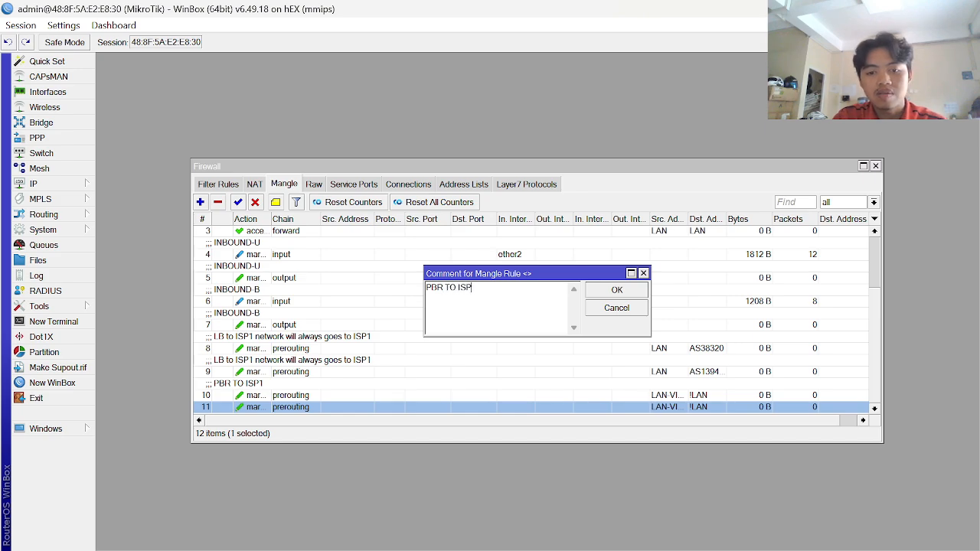
key("Return")
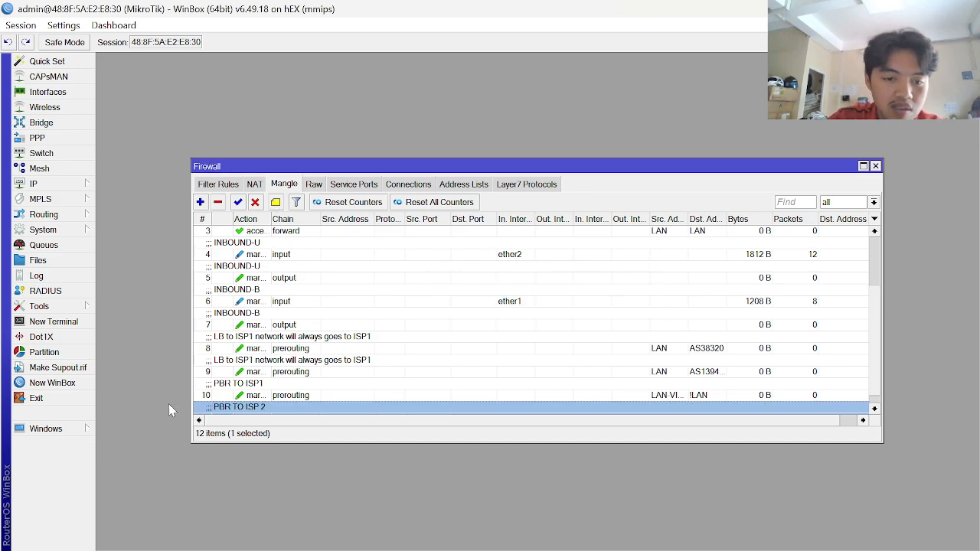
left_click(276, 203)
key("End")
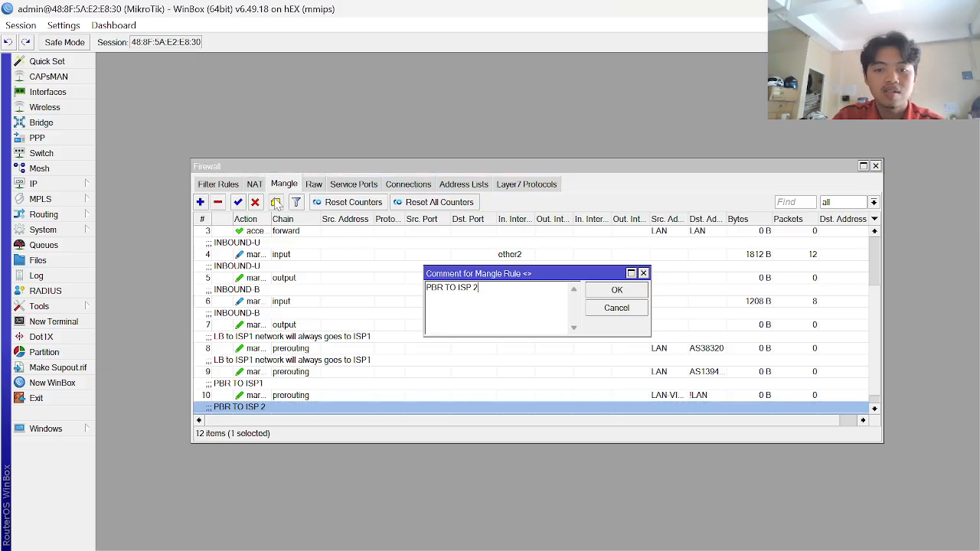
type("2")
key("Return")
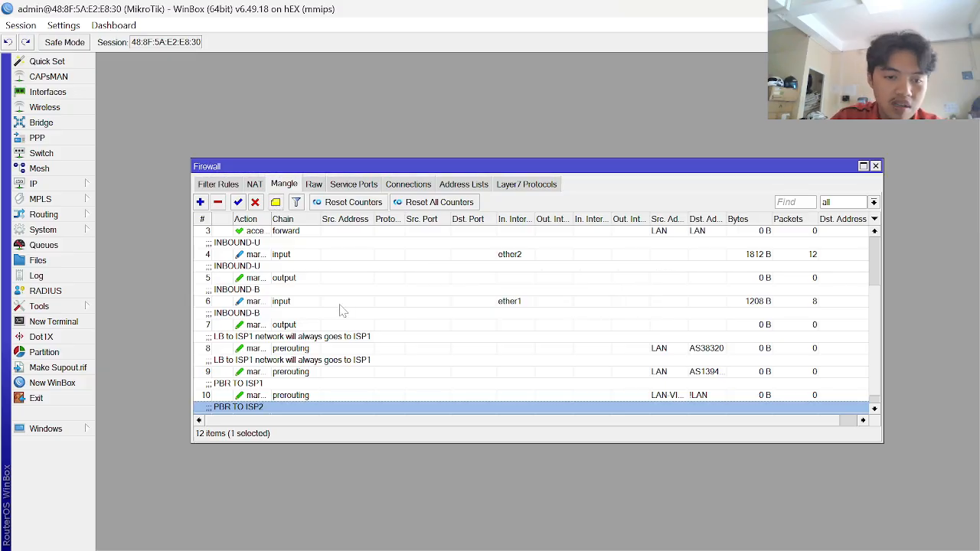
scroll(340, 311, "down", 1)
key("alt+Tab")
key("alt+Tab")
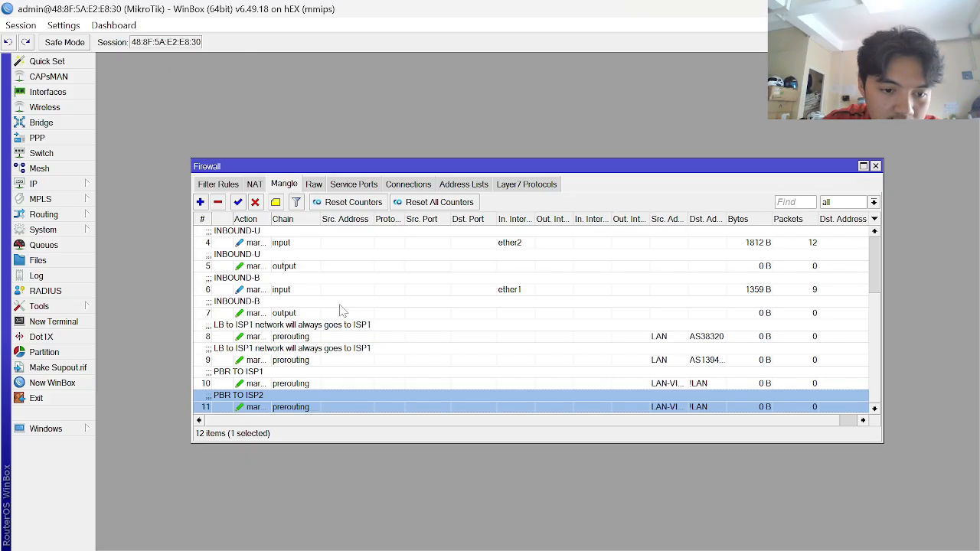
key("alt+Tab")
scroll(355, 390, "down", 2)
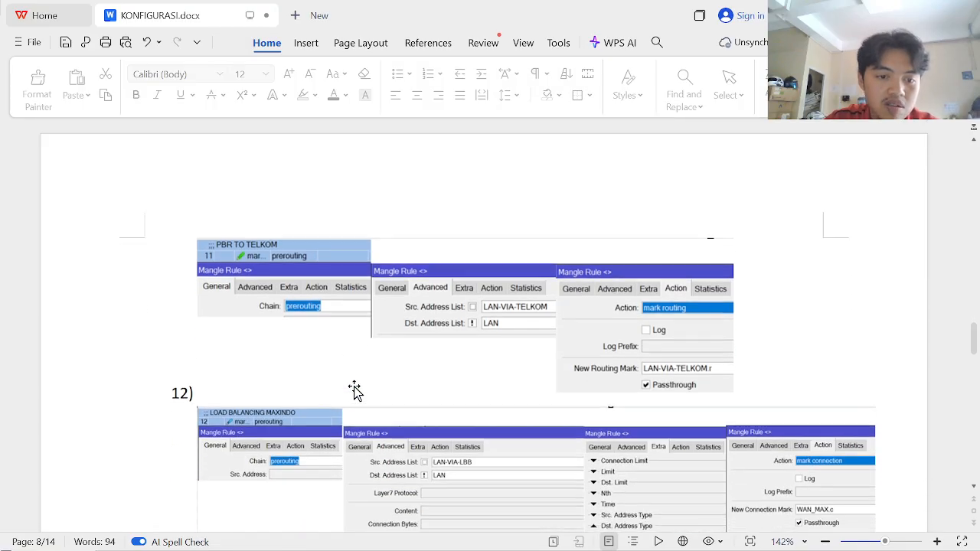
- Scroll through steps 12–13 of the KONFIGURASI.docx guide, then return to WinBox
scroll(354, 391, "down", 7)
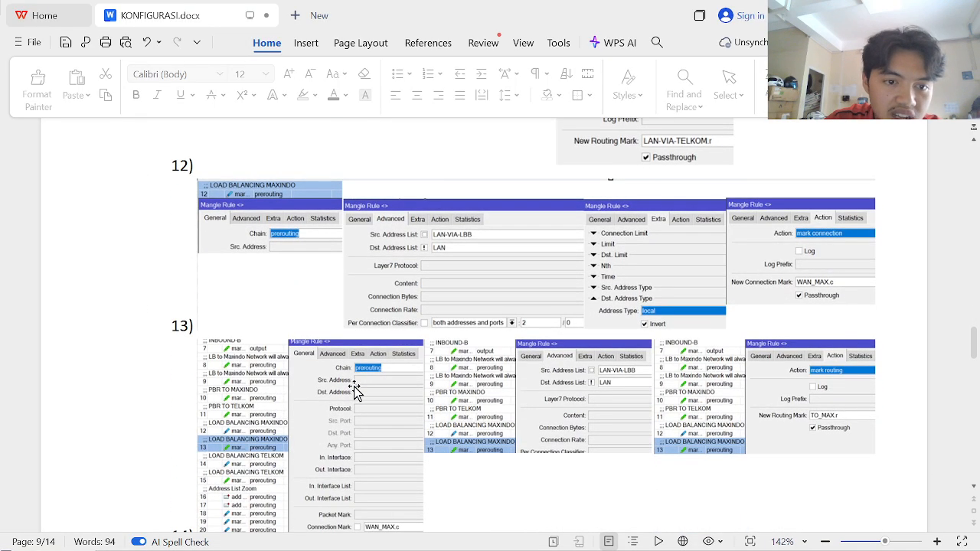
scroll(354, 391, "up", 1)
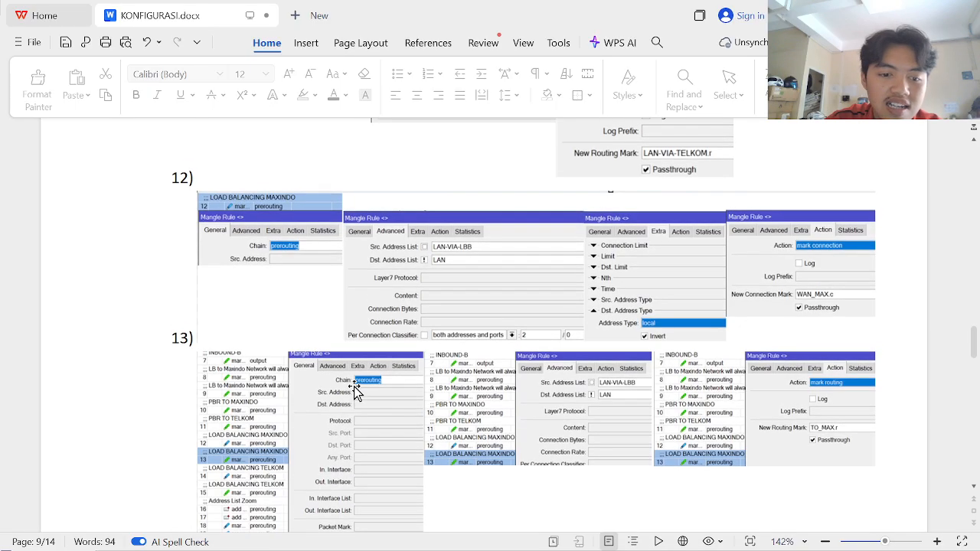
scroll(354, 387, "up", 2)
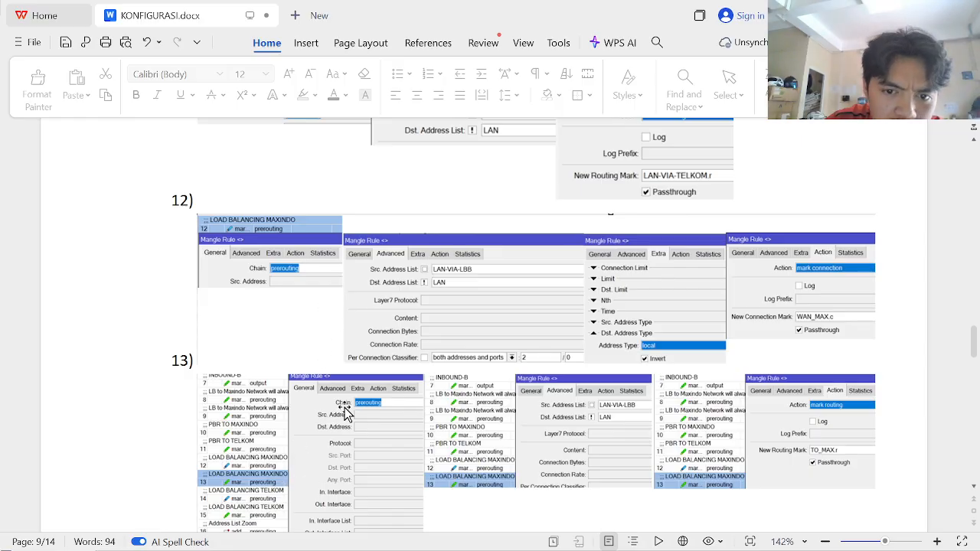
scroll(345, 413, "down", 1)
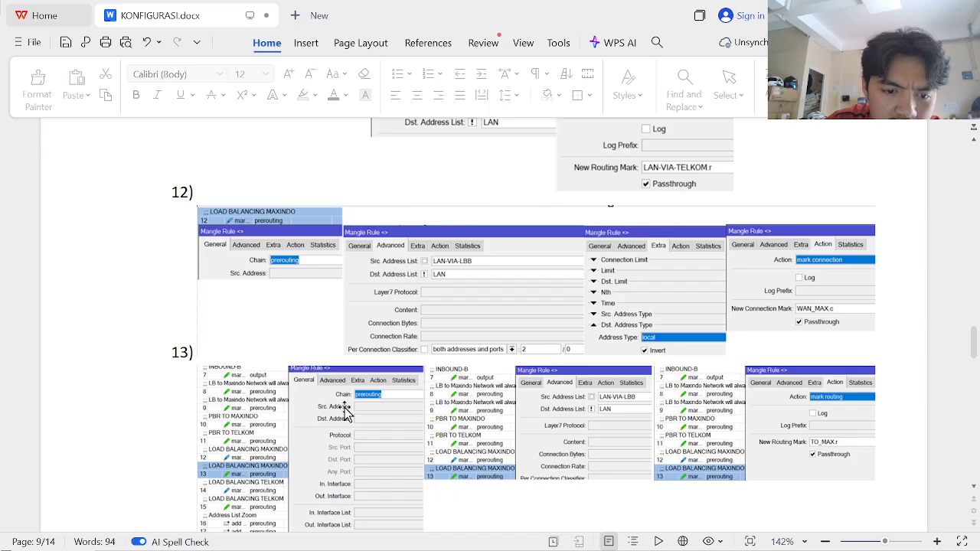
scroll(345, 413, "up", 2)
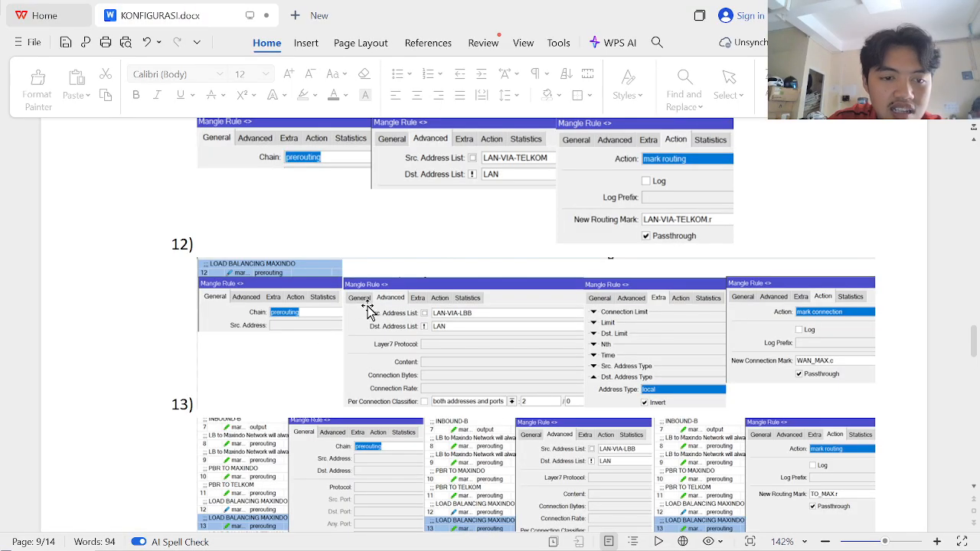
scroll(365, 307, "up", 5)
scroll(367, 309, "down", 1)
scroll(367, 310, "down", 1)
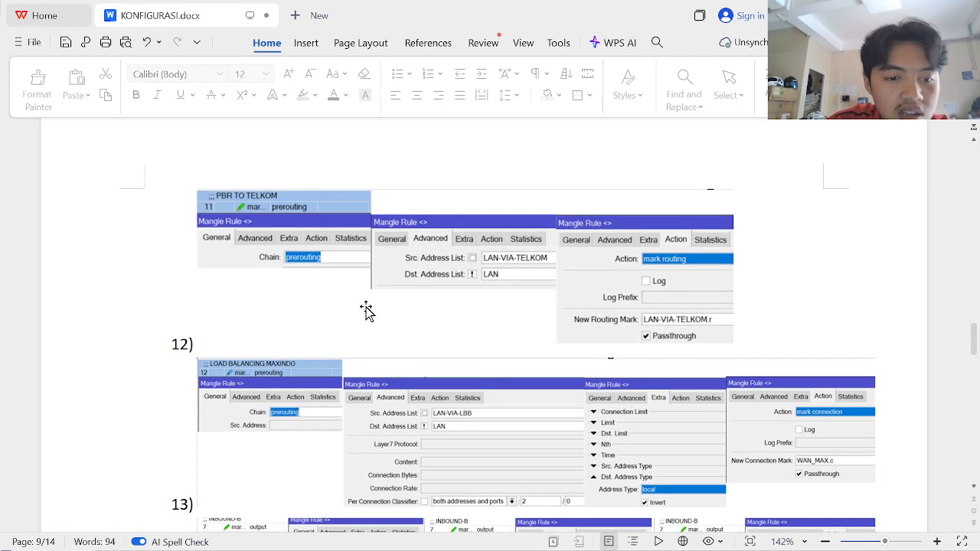
scroll(367, 310, "down", 6)
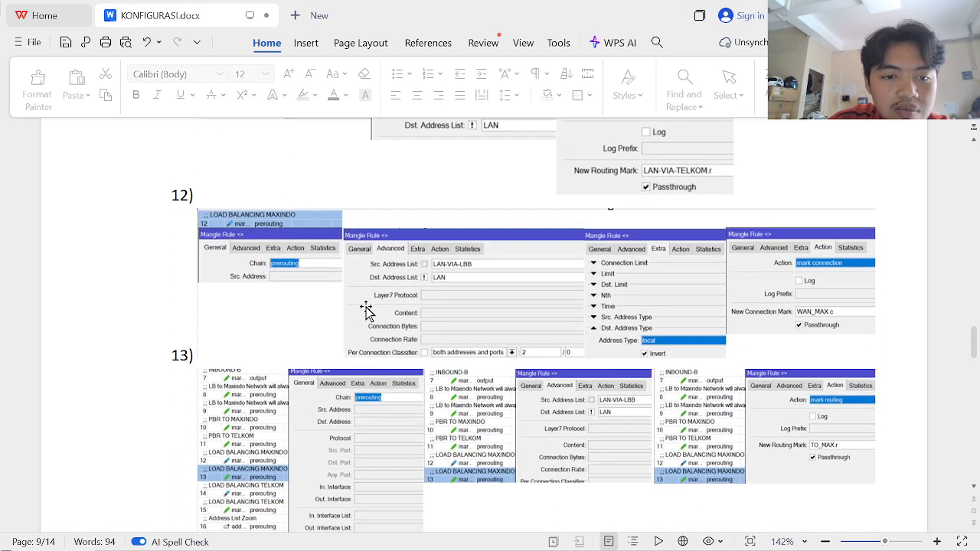
scroll(317, 281, "up", 15)
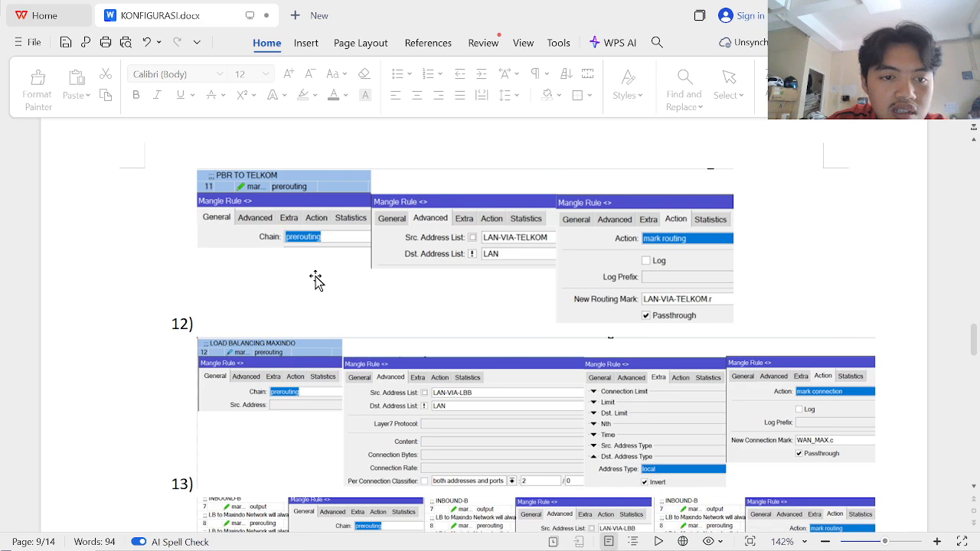
scroll(316, 280, "up", 2)
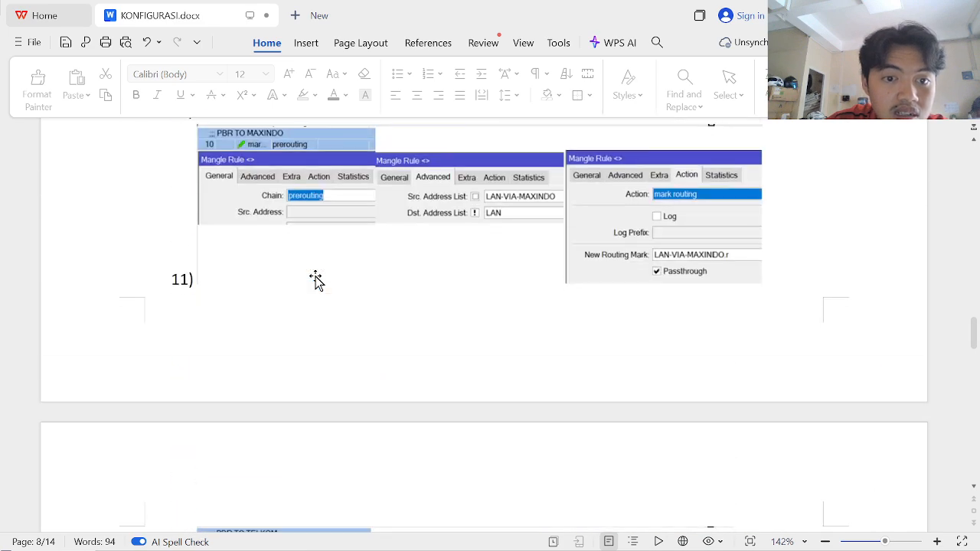
scroll(316, 281, "down", 6)
key("alt+Tab")
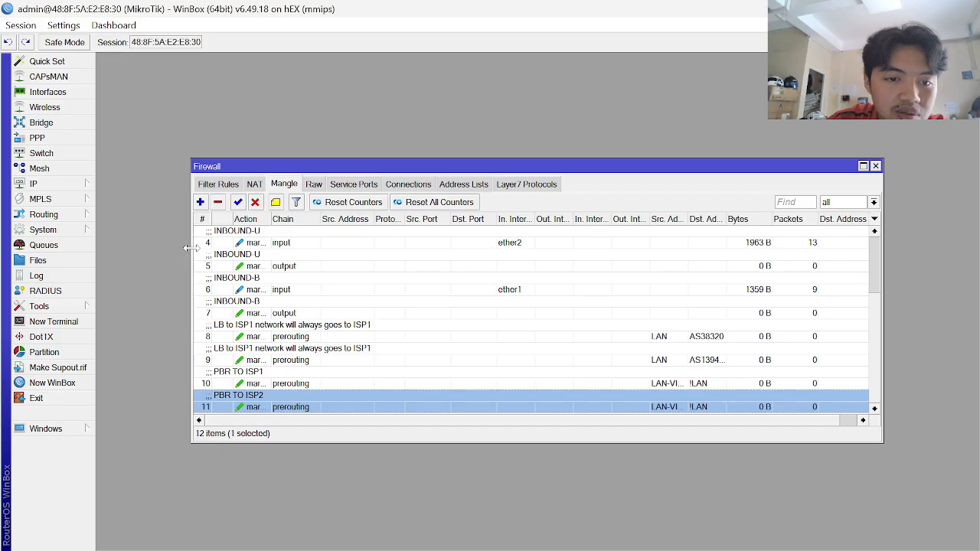
- Start a new mangle rule, check the guide, then discard the unfinished rule
left_click(200, 202)
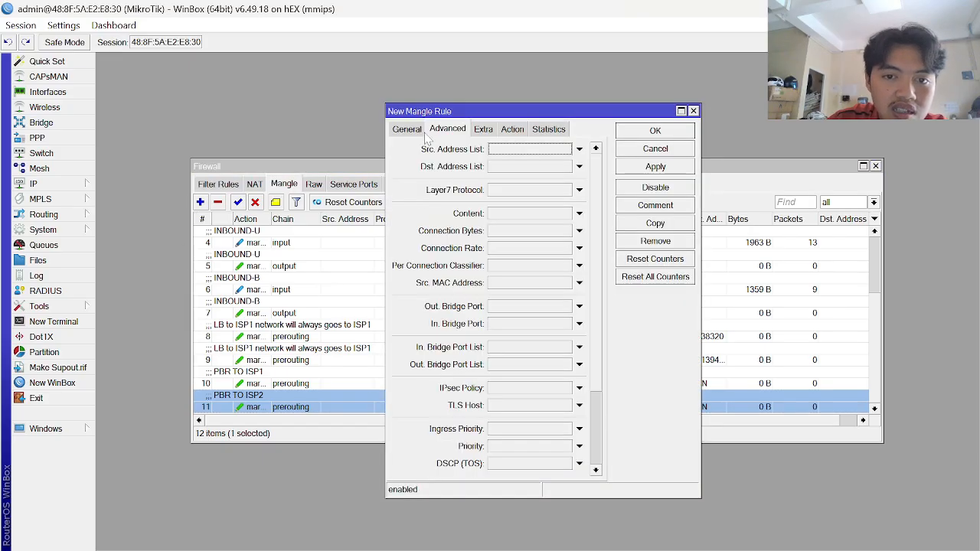
left_click(419, 134)
key("alt+Tab")
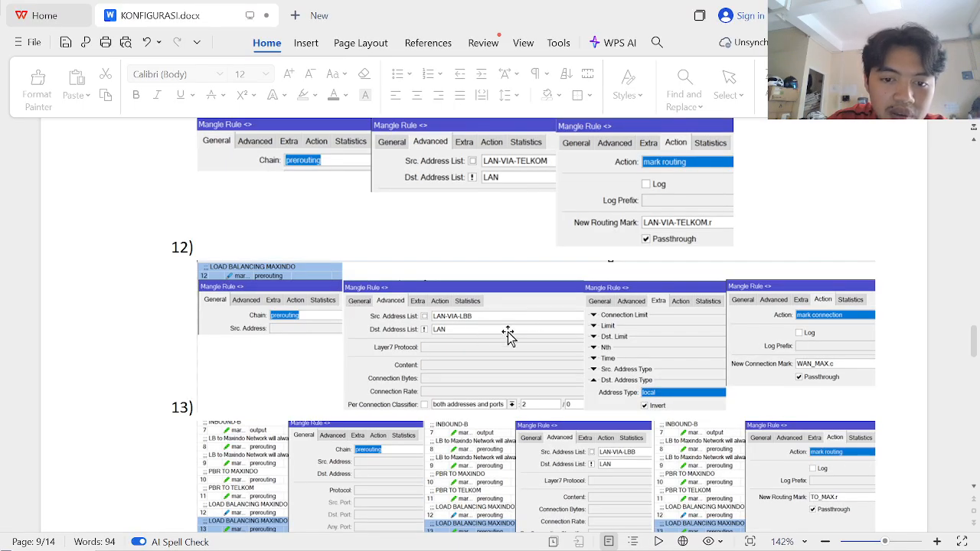
key("alt+Tab")
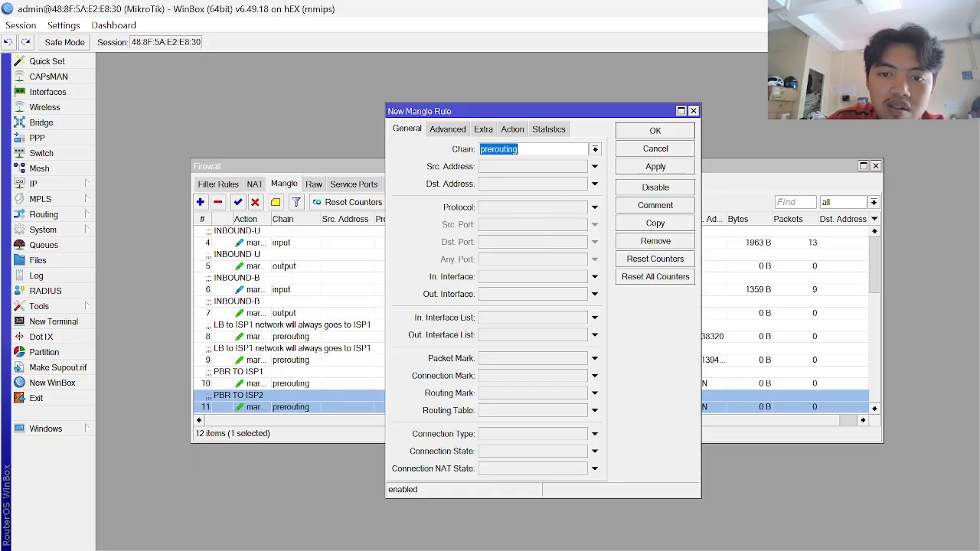
key("Escape")
- Disable the LAN-VIA-LBB address list entry 20.20.20.0/24
left_click(463, 184)
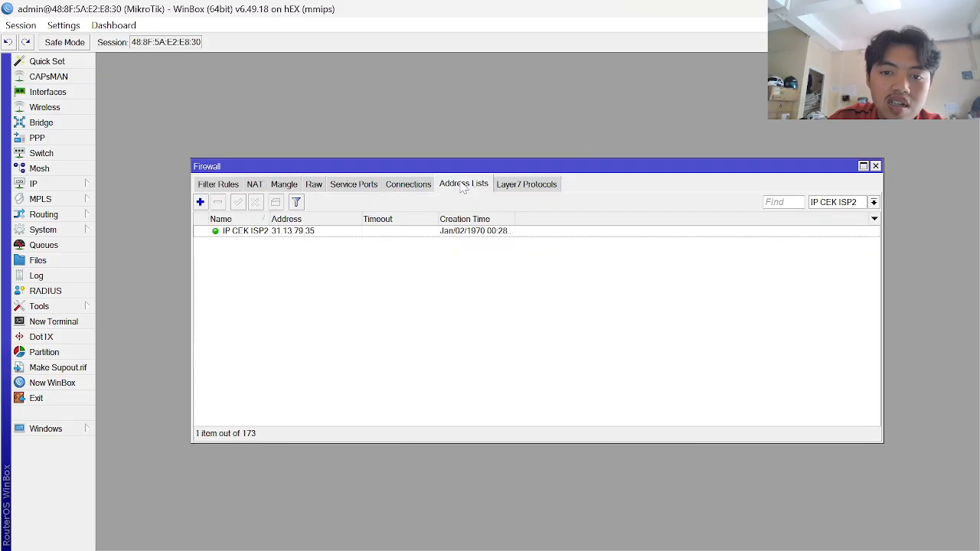
left_click(872, 202)
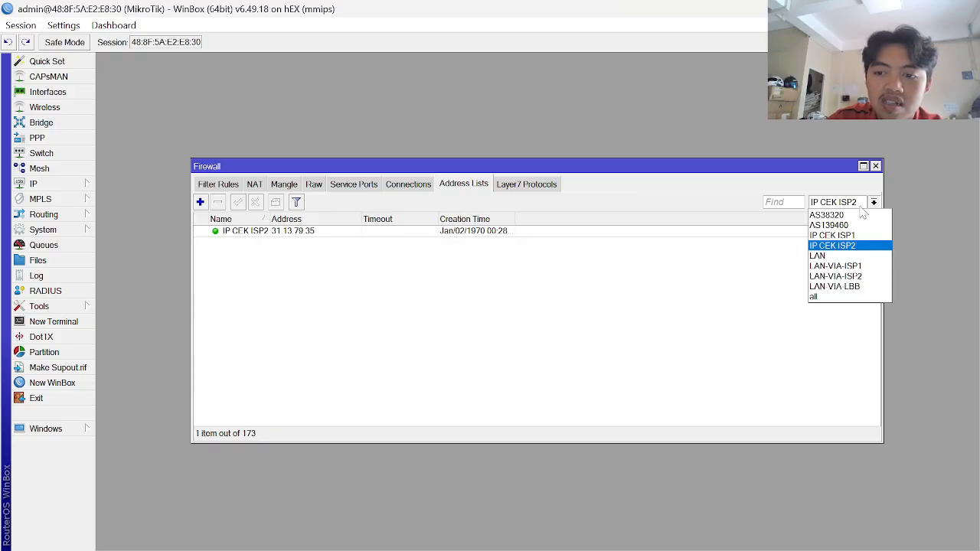
left_click(867, 287)
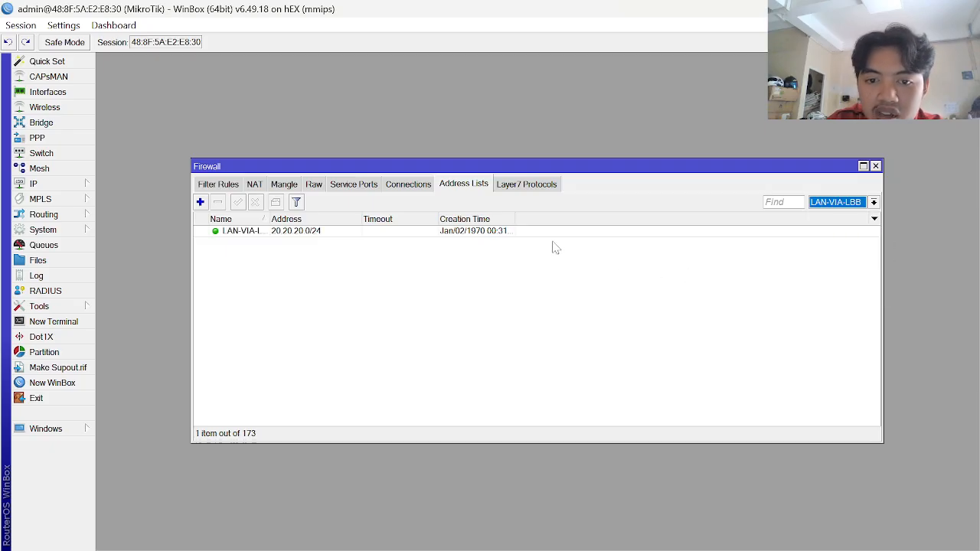
left_click(501, 232)
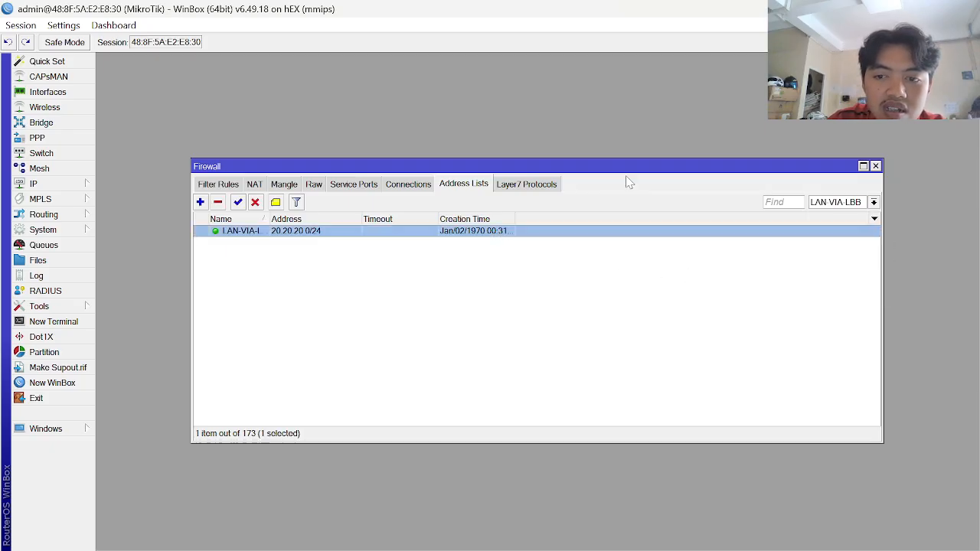
left_click(254, 206)
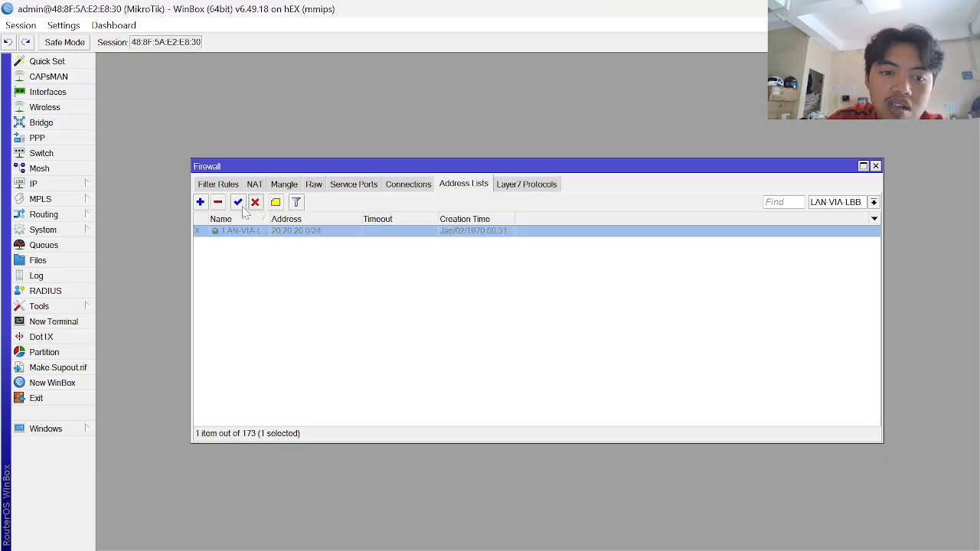
key("alt+Tab")
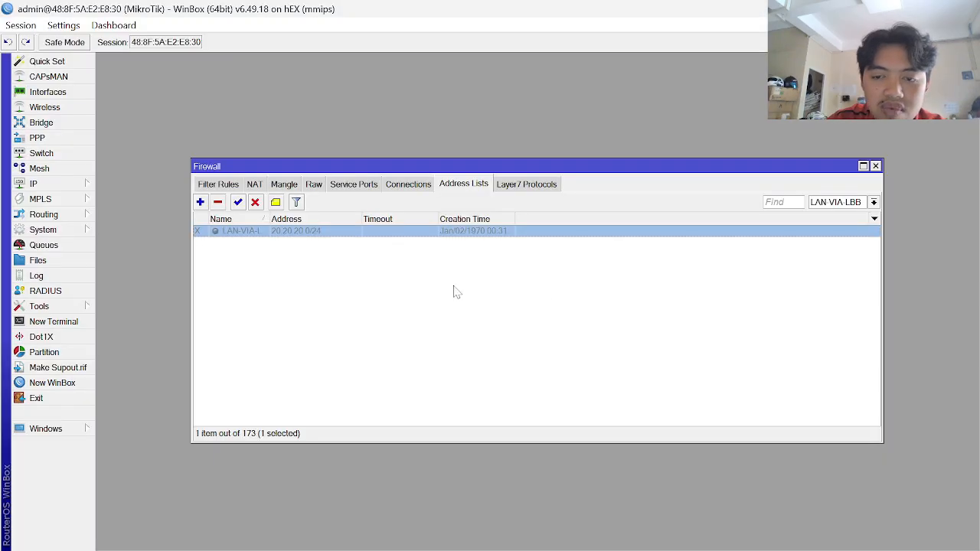
- Start a new mangle rule matching source address list LAN-VIA-LBB
left_click(284, 184)
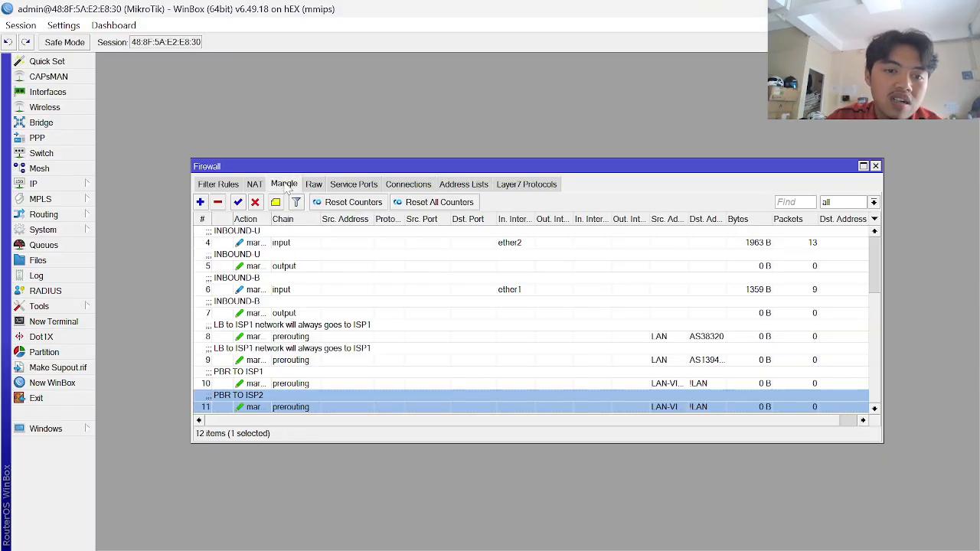
left_click(200, 202)
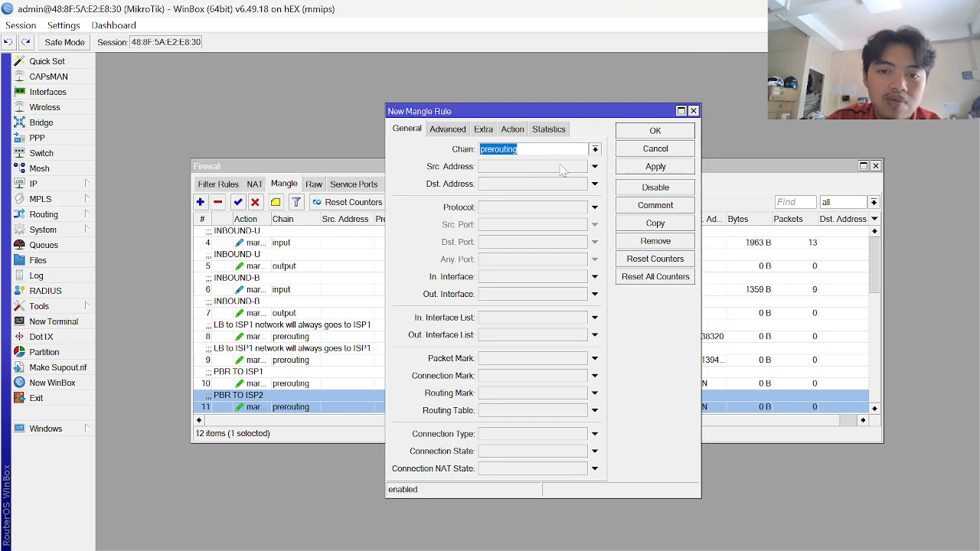
left_click(447, 128)
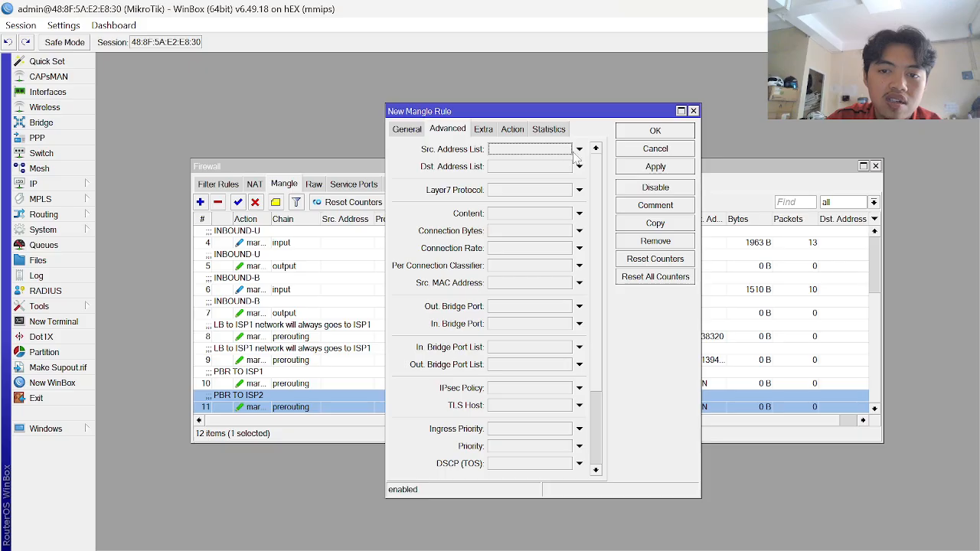
left_click(566, 149)
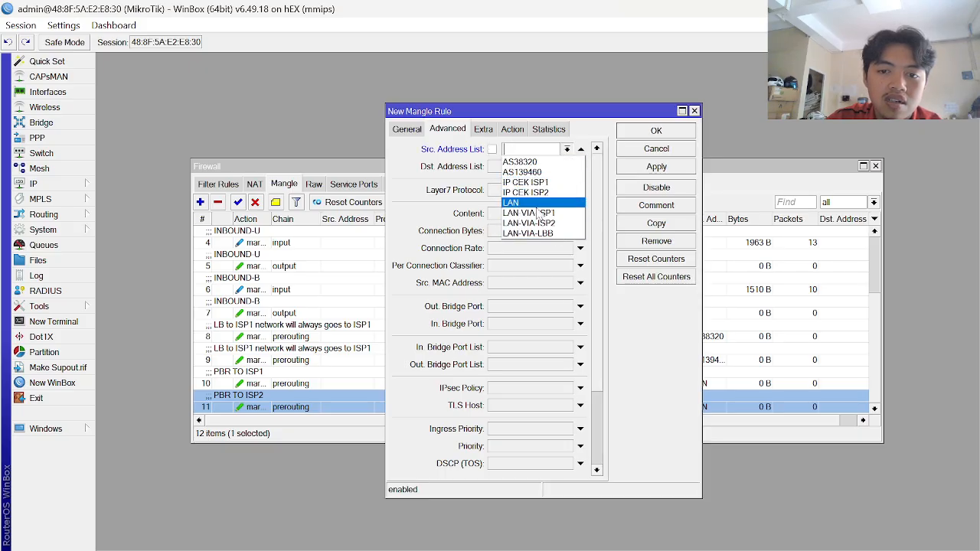
left_click(542, 233)
- Set the rule's destination address list to LAN, inverted, following the guide's screenshots
key("alt+Tab")
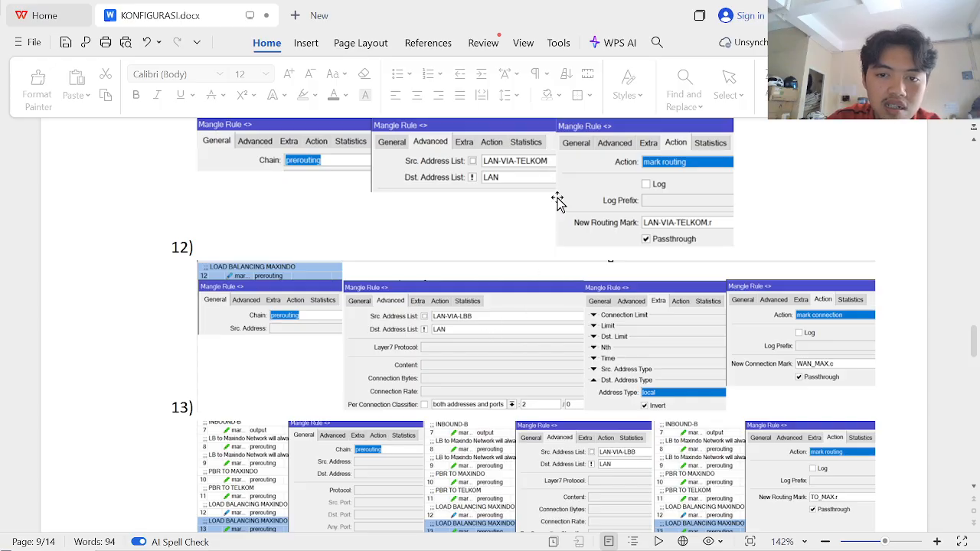
scroll(546, 230, "up", 1)
scroll(548, 228, "down", 2)
key("alt+Tab")
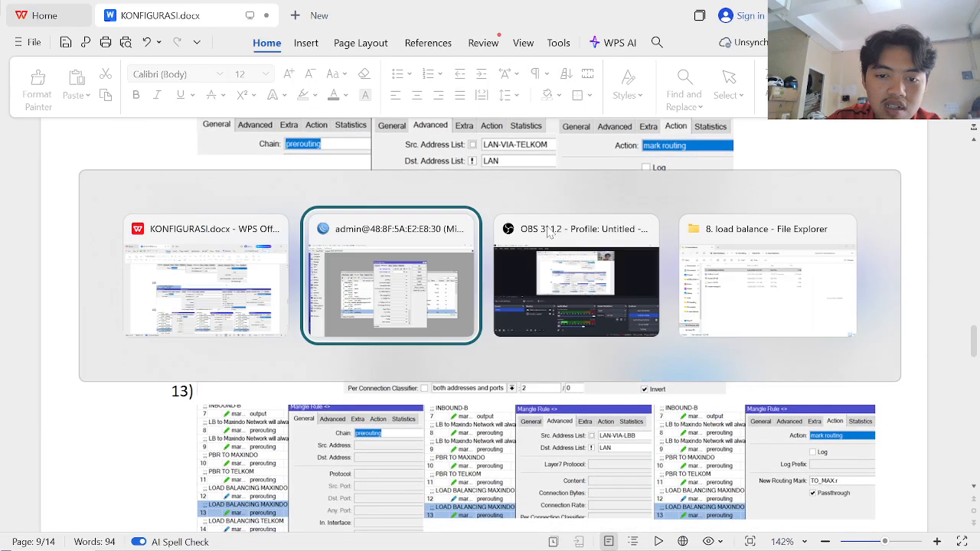
left_click(568, 167)
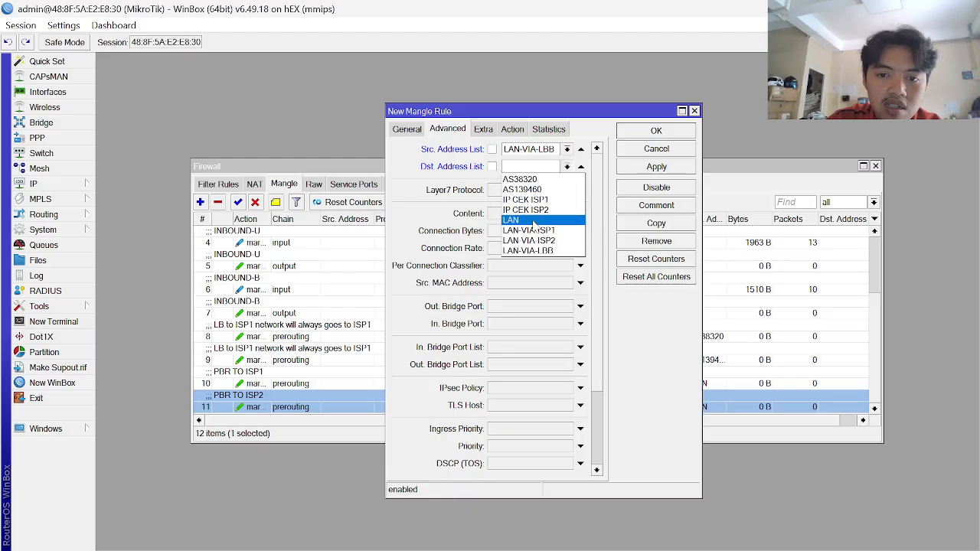
left_click(528, 219)
key("alt+Tab")
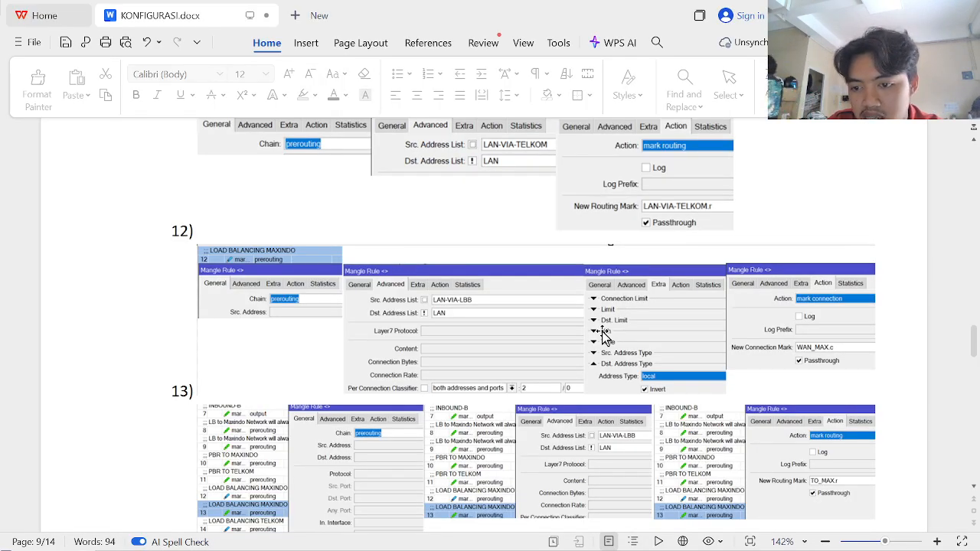
key("alt+Tab")
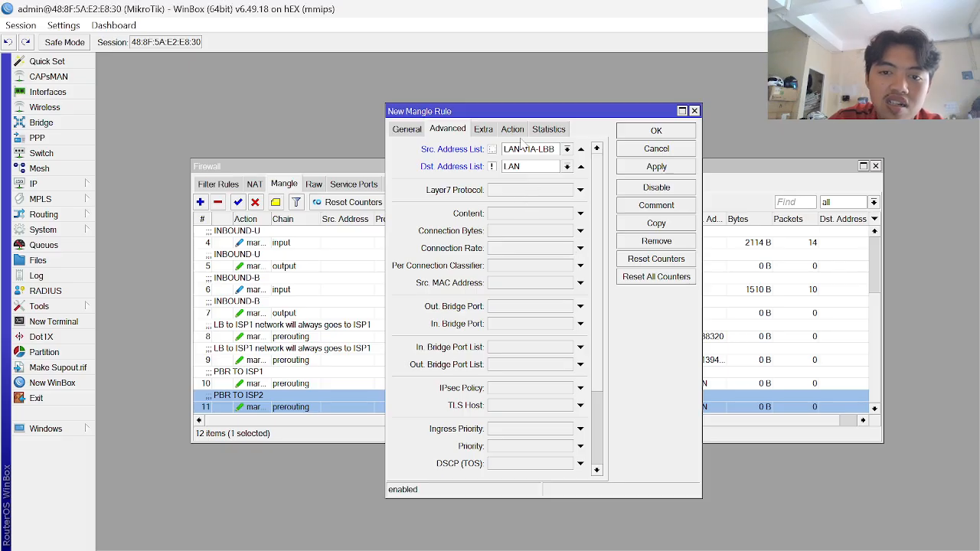
- Match destination address type not local (inverted local) on the new rule
left_click(484, 132)
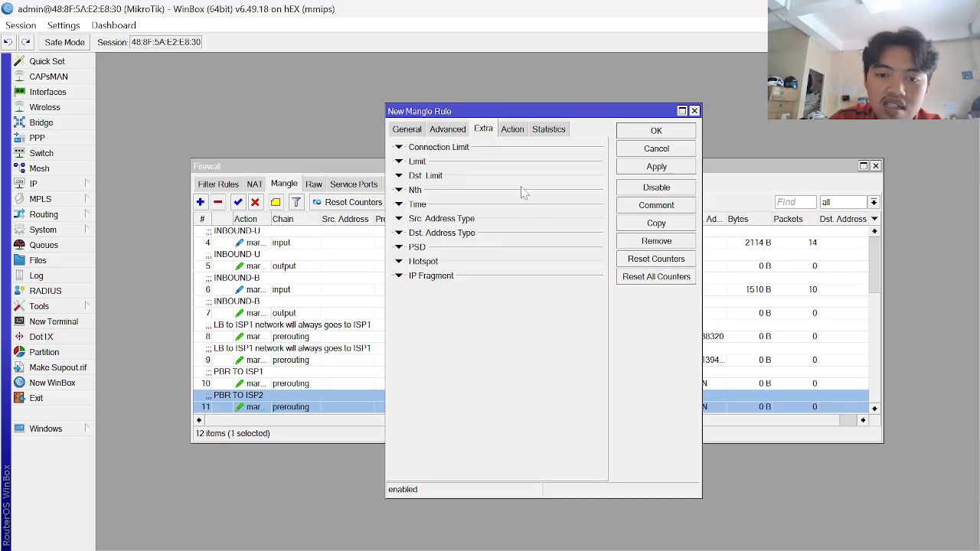
left_click(401, 232)
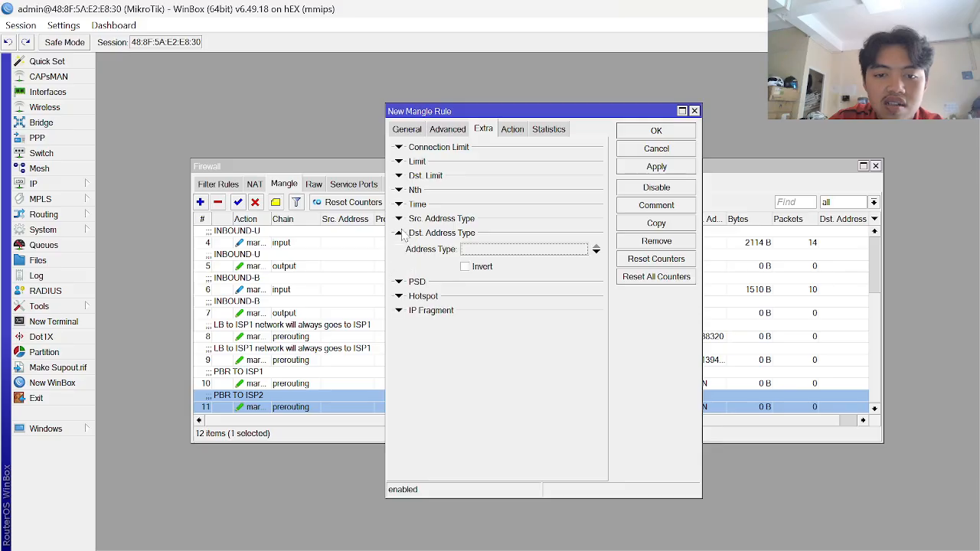
left_click(468, 253)
left_click(582, 250)
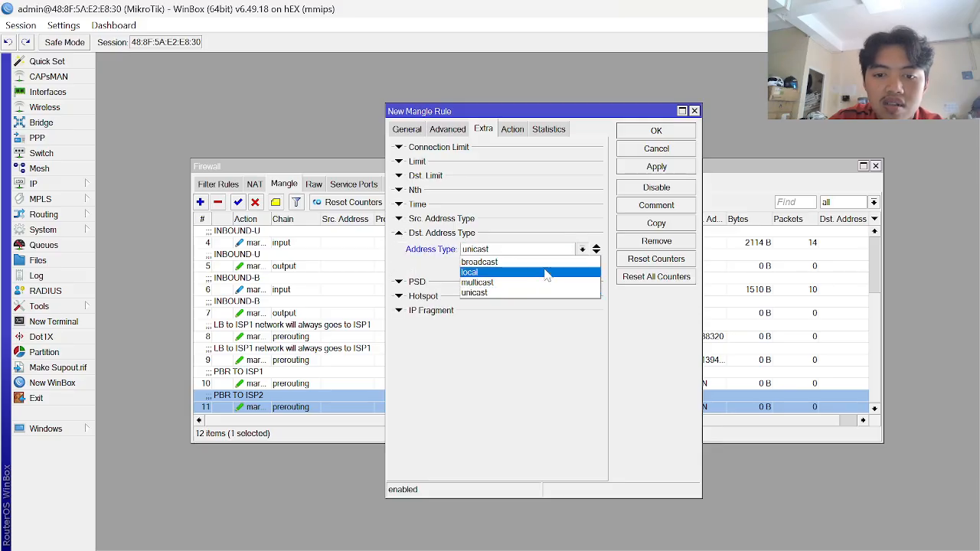
left_click(533, 277)
left_click(472, 268)
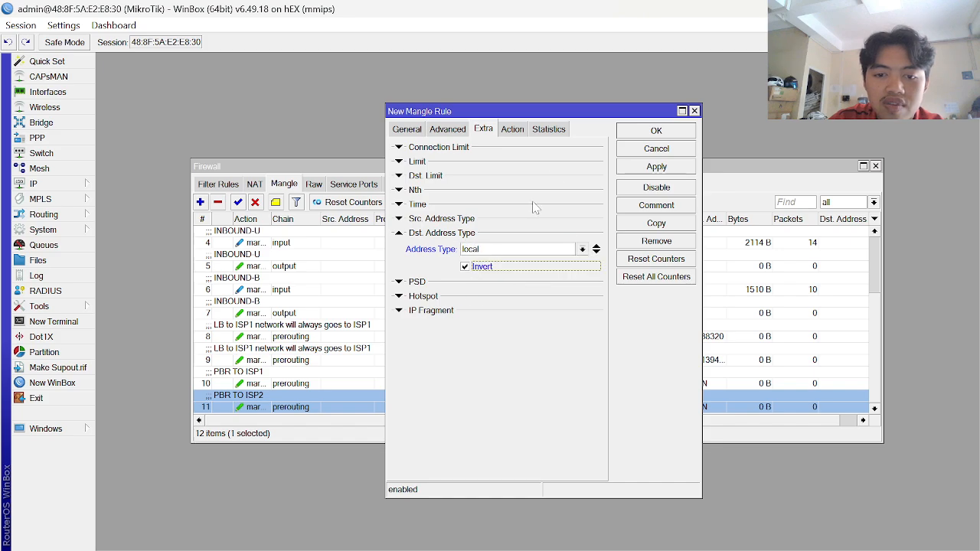
- Set the rule's action to mark connection
left_click(512, 129)
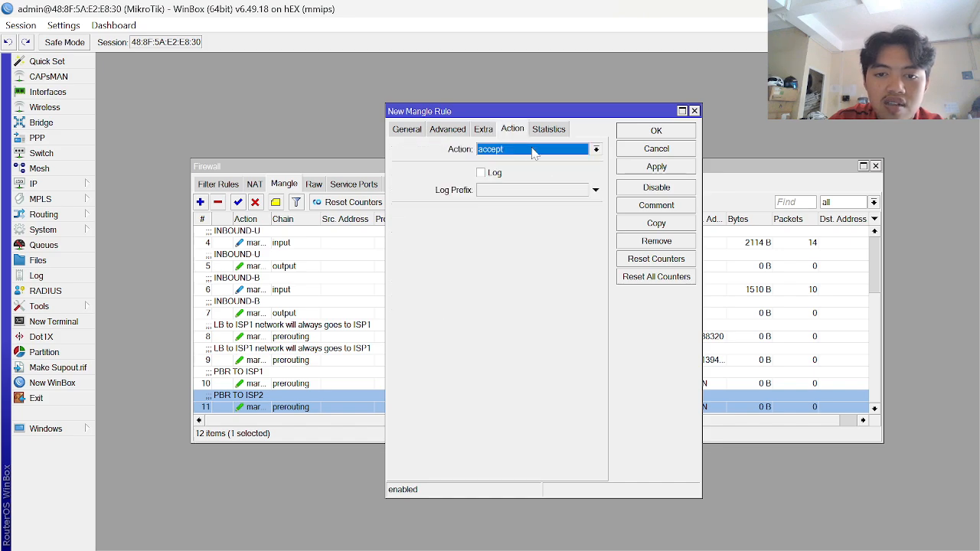
left_click(534, 151)
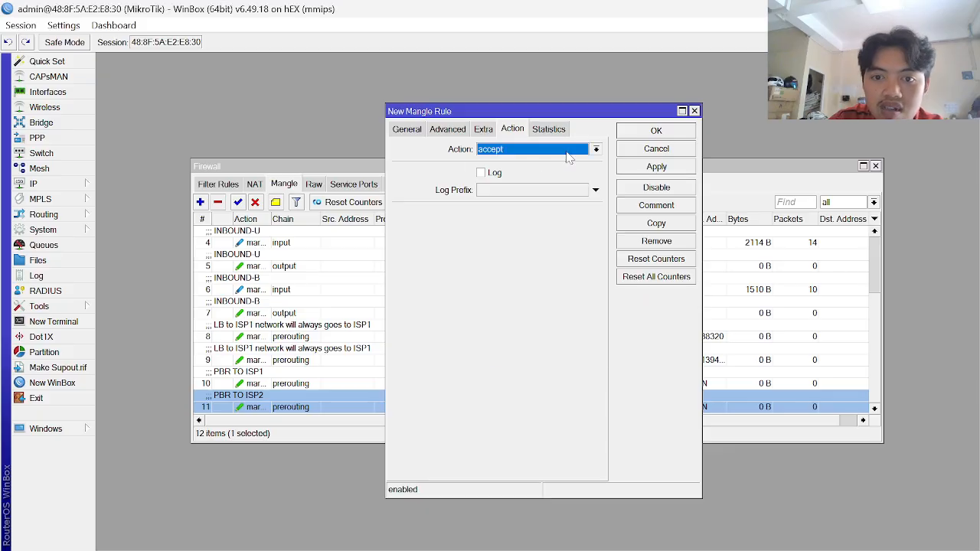
left_click(568, 152)
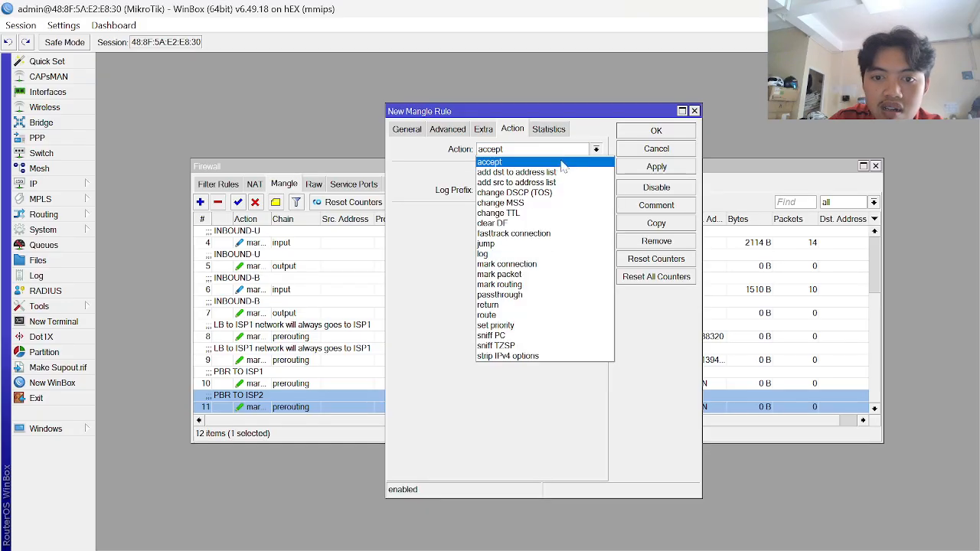
left_click(542, 264)
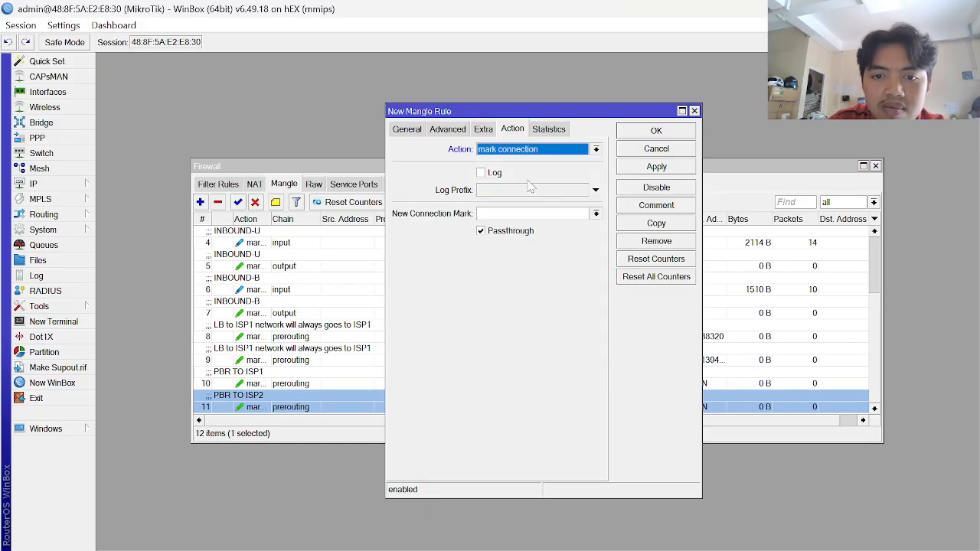
key("alt+Tab")
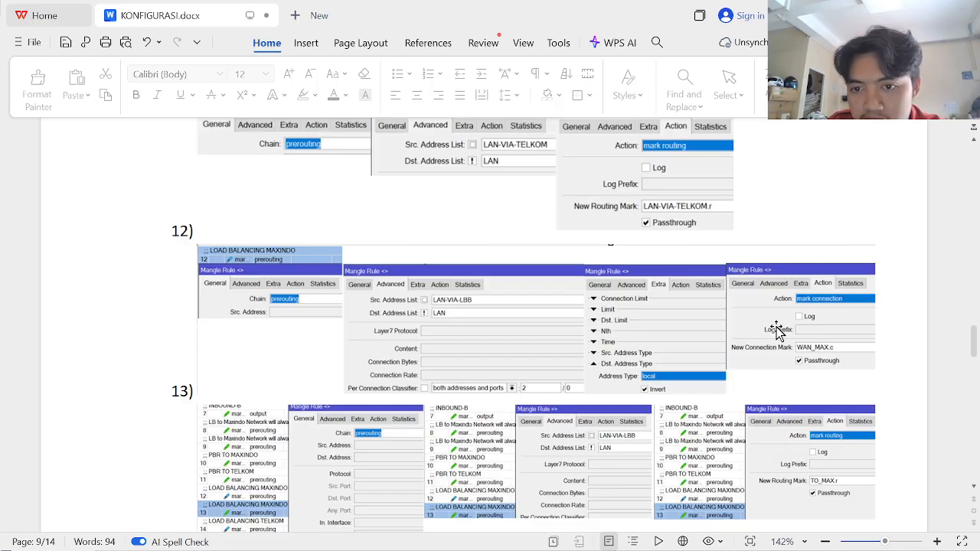
scroll(777, 329, "down", 1)
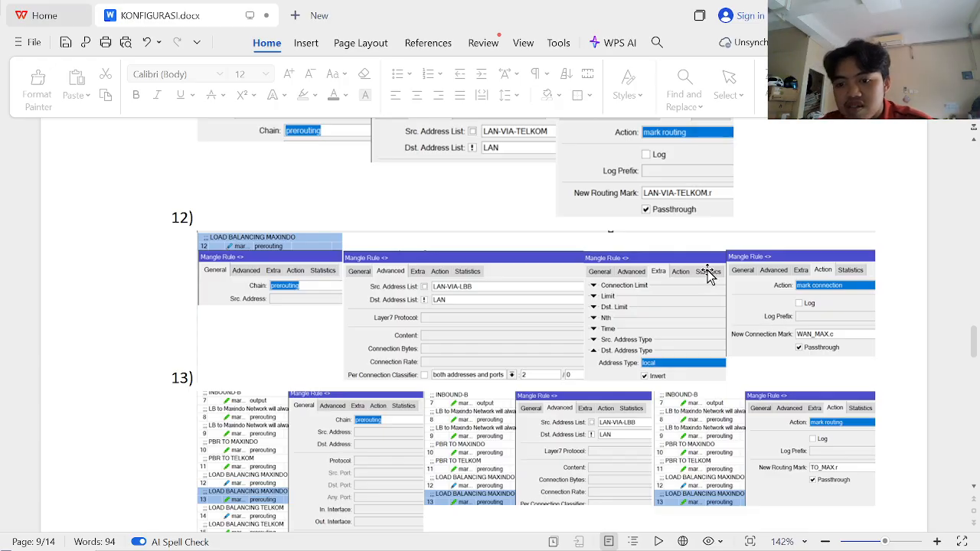
key("alt+Tab")
- Set the new connection mark to WAN_ISP1.c, apply the rule, and copy it
left_click(532, 215)
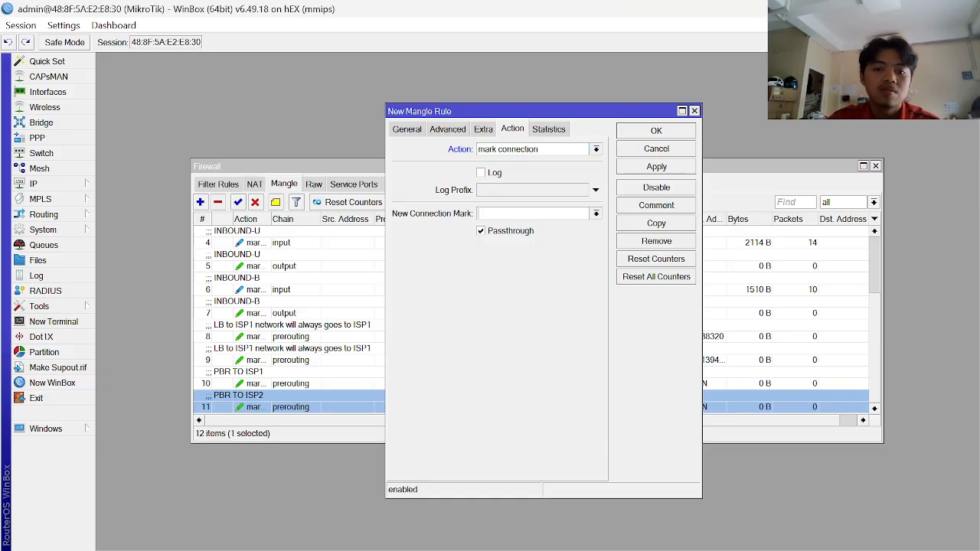
type("WAN_IS")
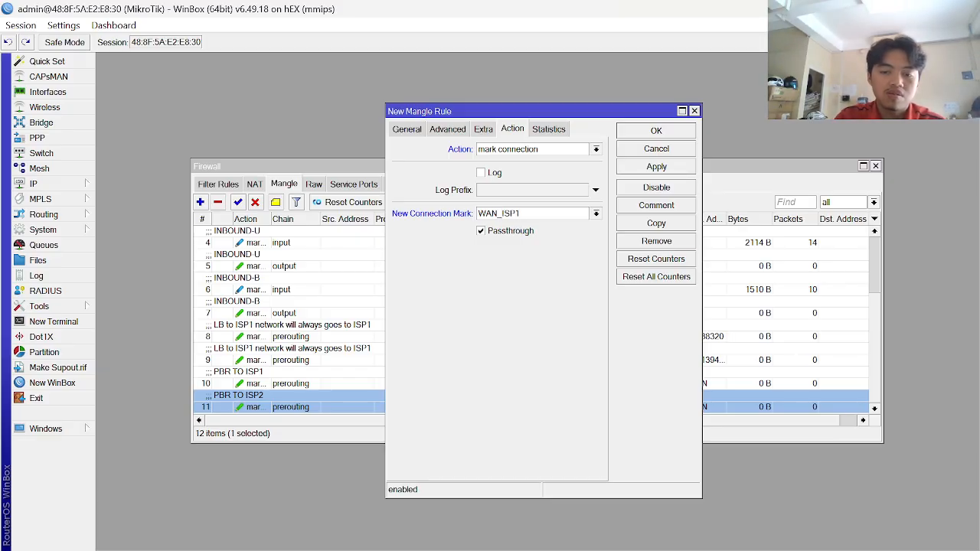
type("P1")
key("Caps_Lock")
type(".c")
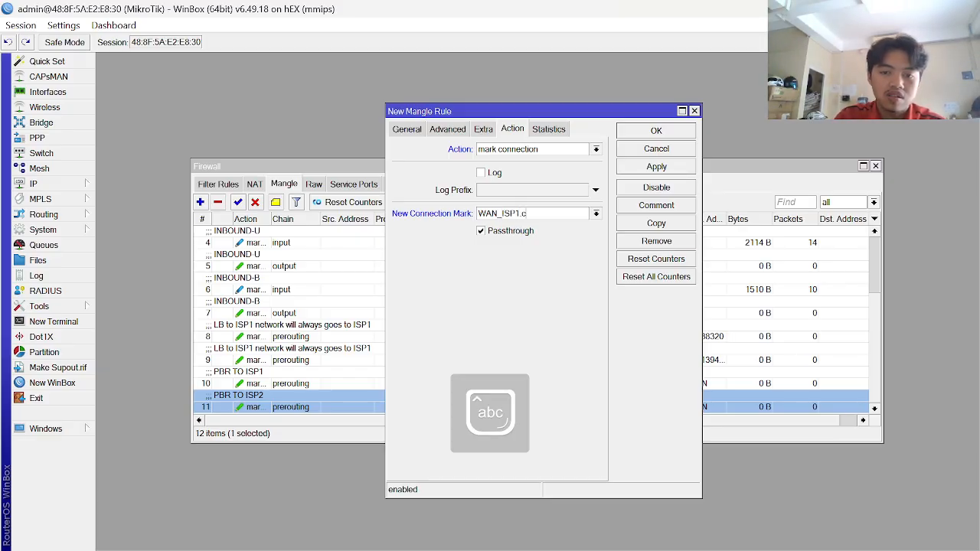
left_click(666, 167)
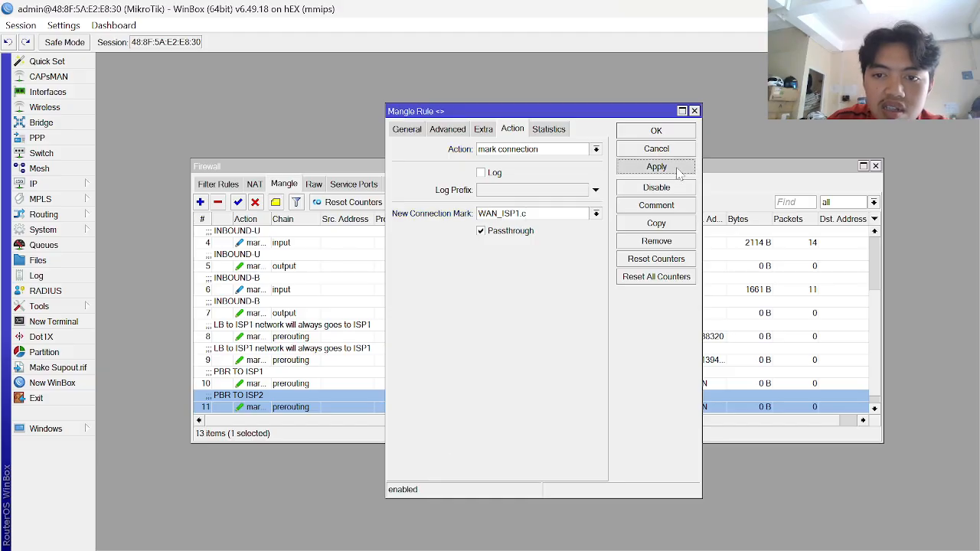
left_click(657, 226)
key("alt+Tab")
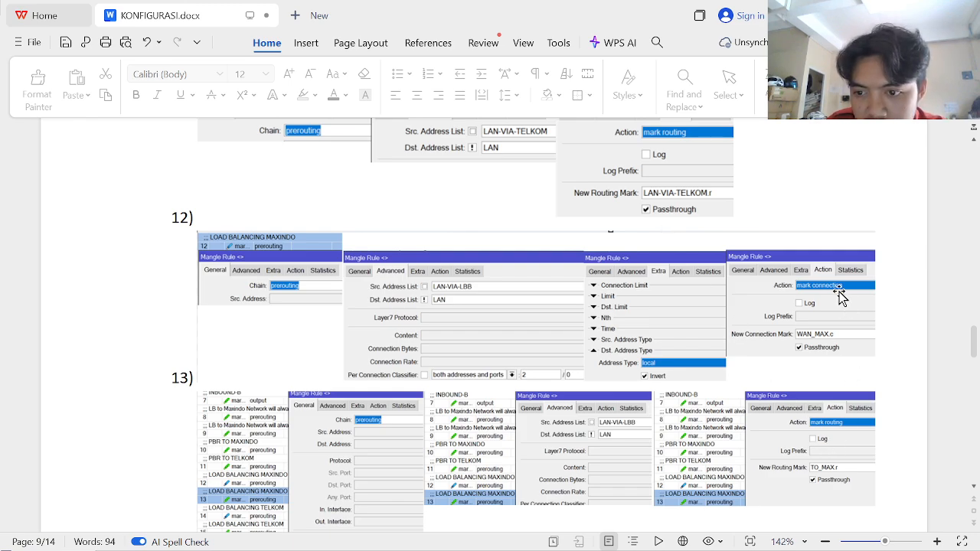
- Change the copied rule's action to mark routing
scroll(746, 429, "down", 1)
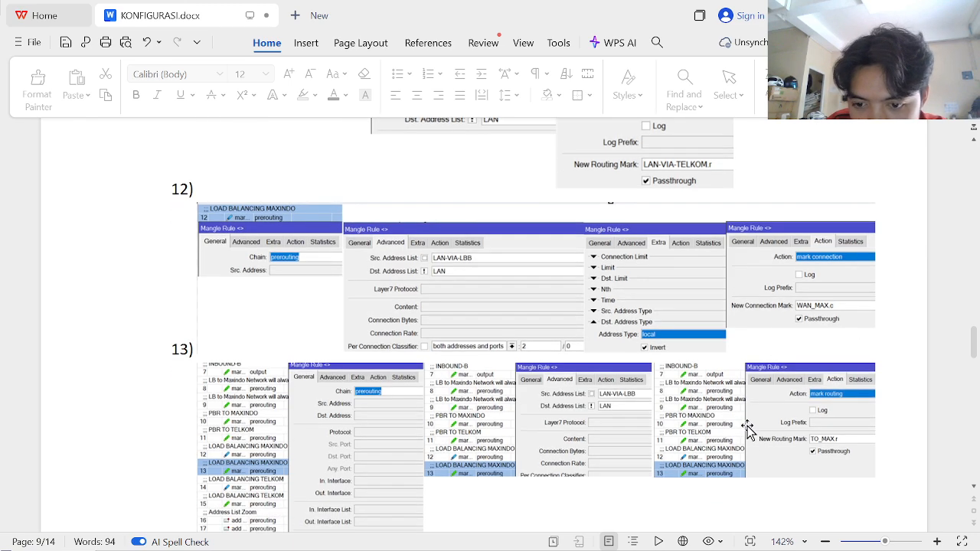
scroll(746, 428, "down", 1)
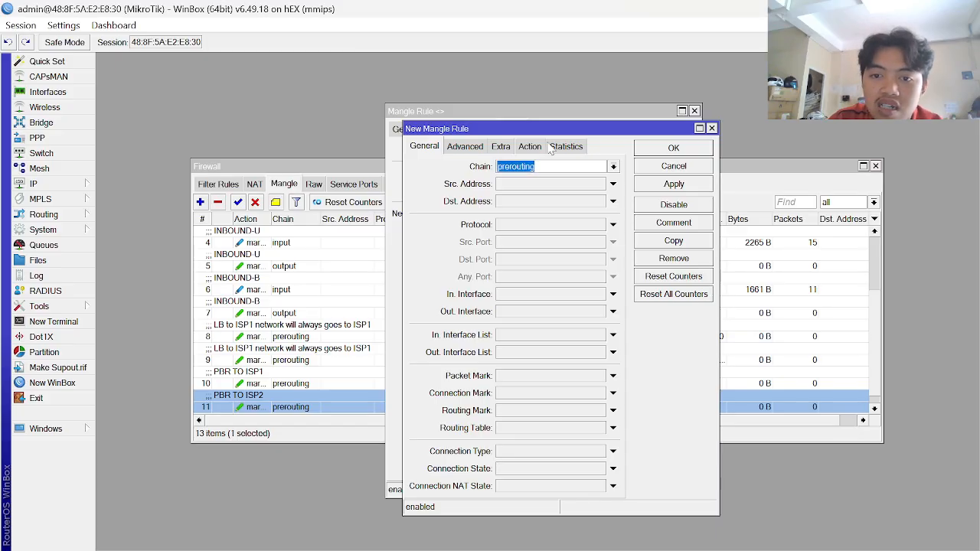
left_click(529, 146)
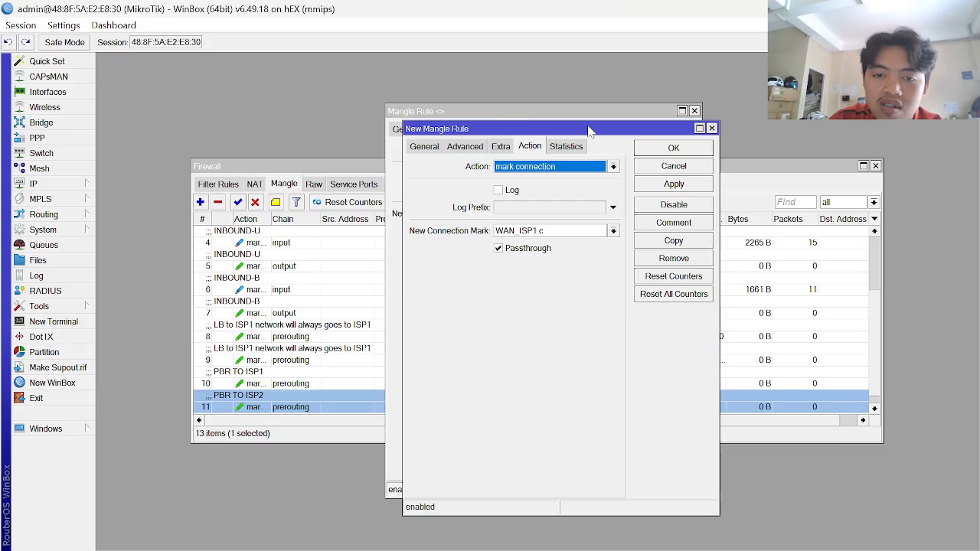
left_click_drag(587, 127, 566, 187)
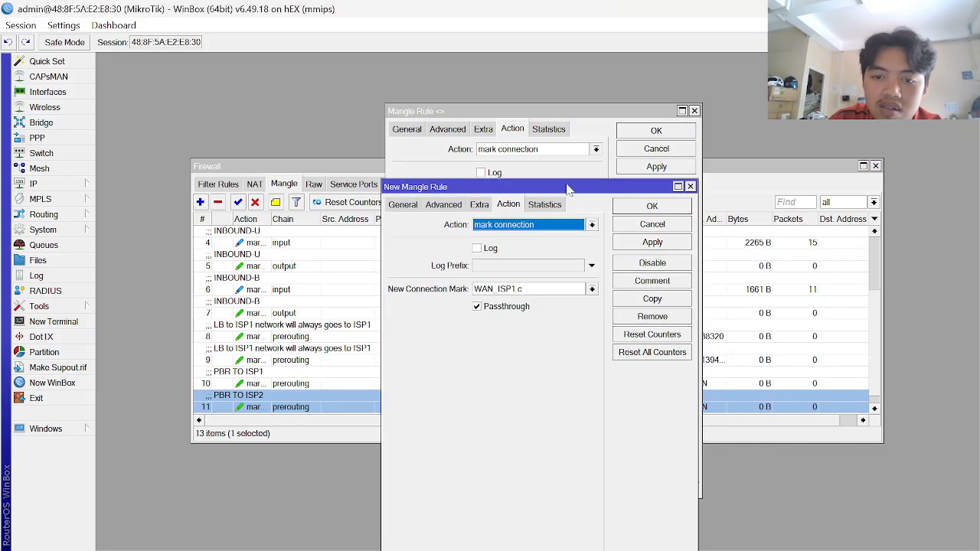
left_click(592, 224)
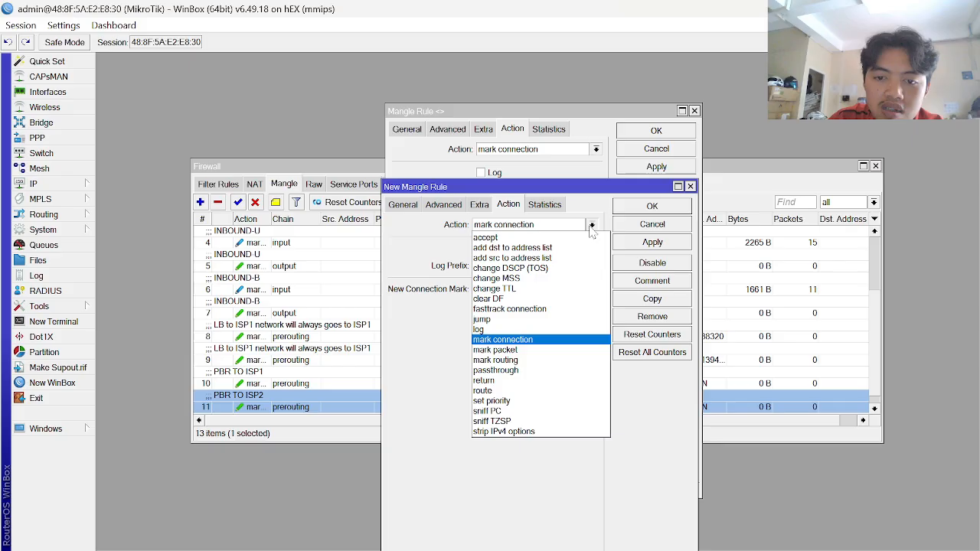
left_click(534, 360)
- Set the new routing mark to WAN_ISP1.r, save the rule, and close the dialogs
left_click(528, 265)
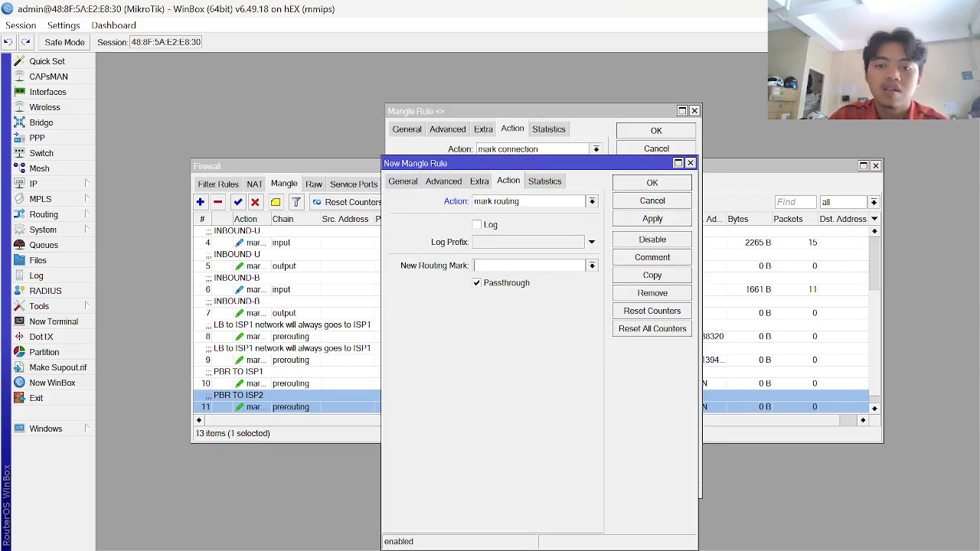
key("alt+Tab")
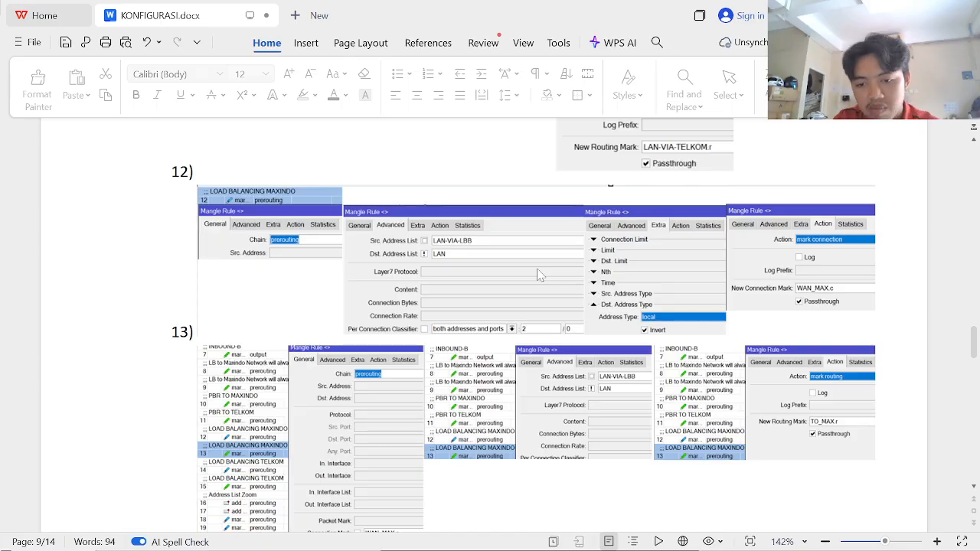
key("alt+Tab")
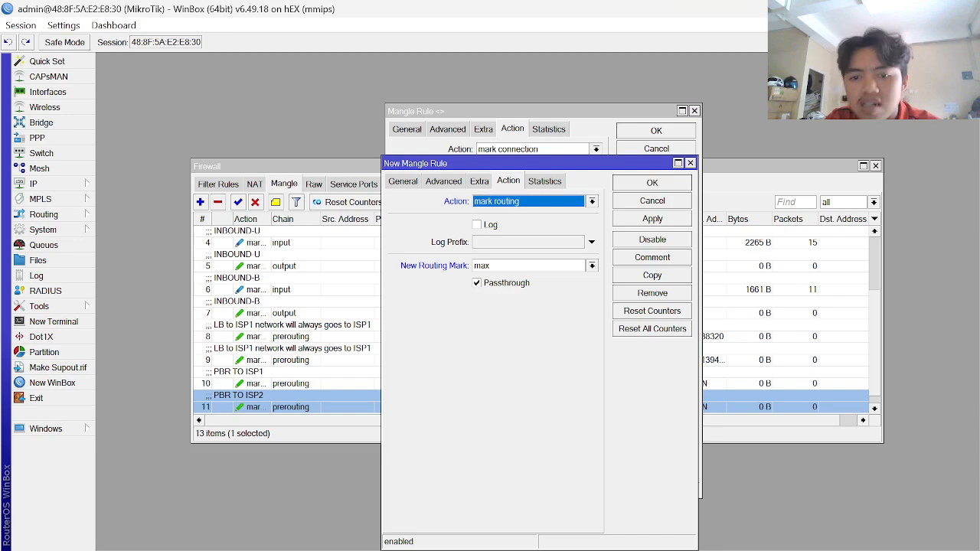
left_click(506, 265)
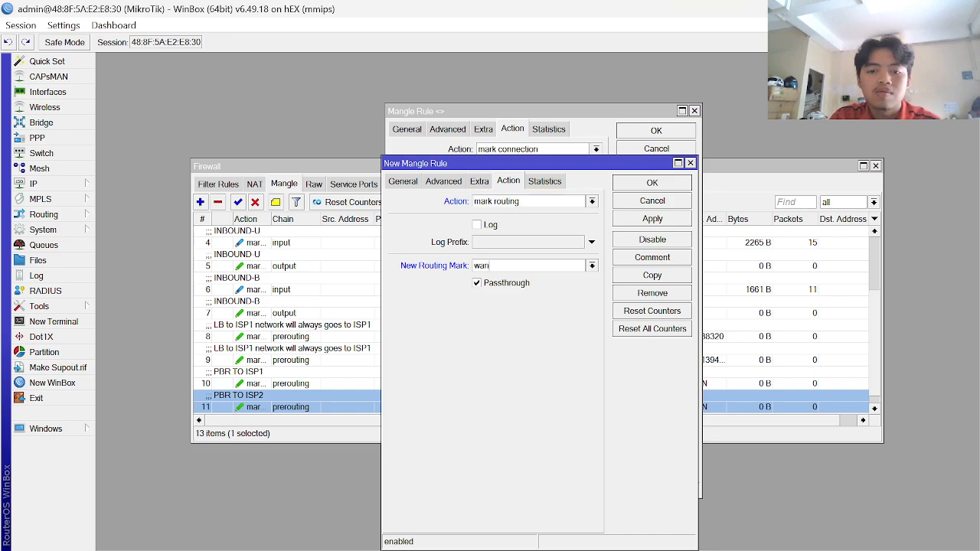
key("Caps_Lock")
type("WAN")
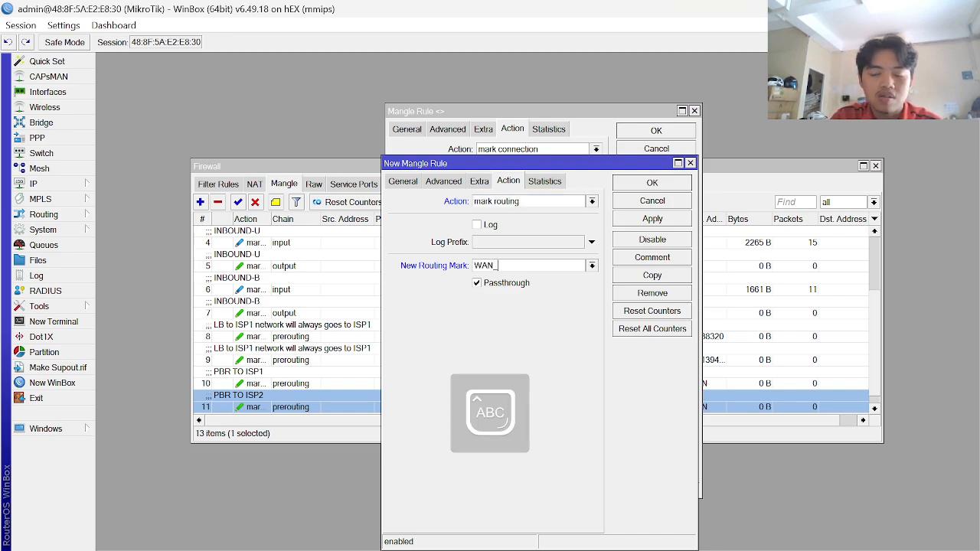
type("_ISP1")
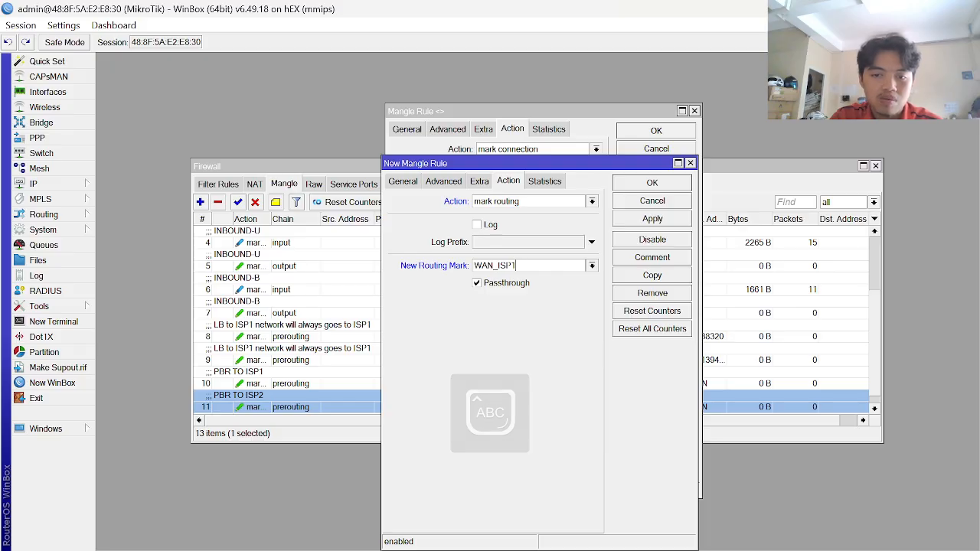
key("Caps_Lock")
key("alt+Tab")
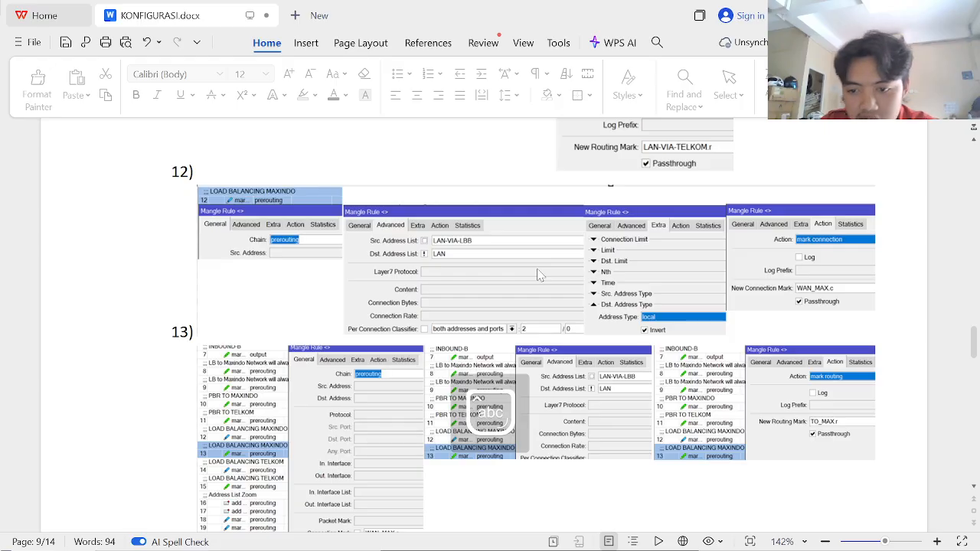
key("alt+Tab")
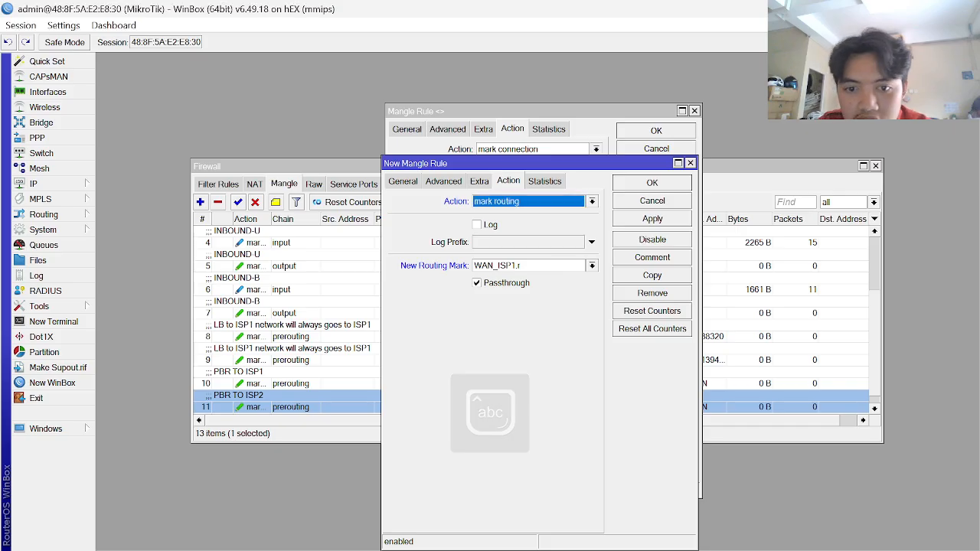
left_click(647, 223)
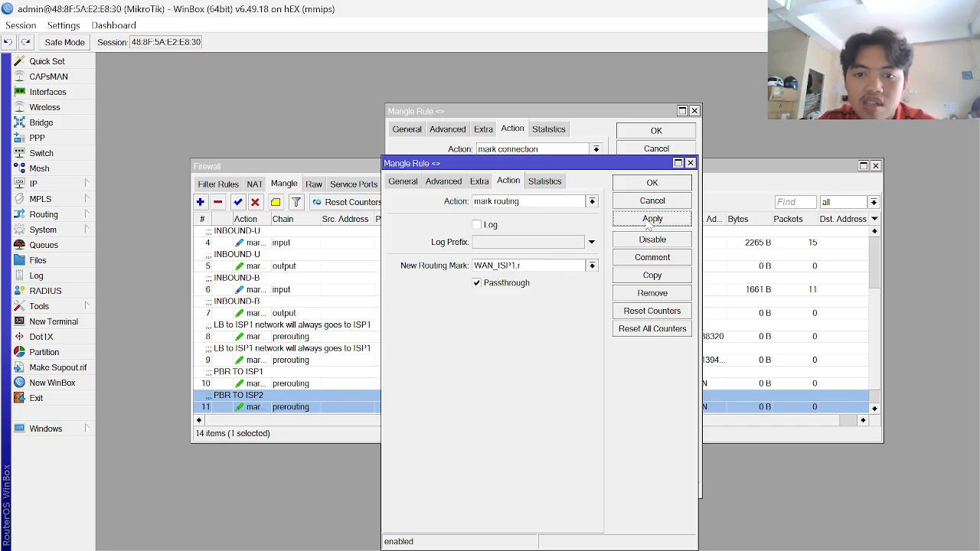
key("Escape")
key("Escape")
scroll(453, 309, "down", 1)
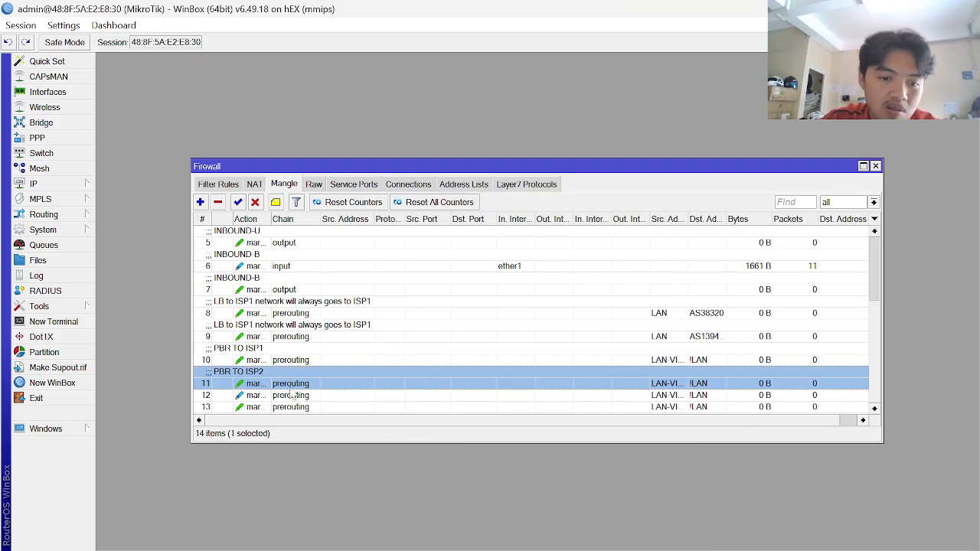
- Comment mangle rule 12 as 'LOAD BALACING ISP1'
left_click(293, 395)
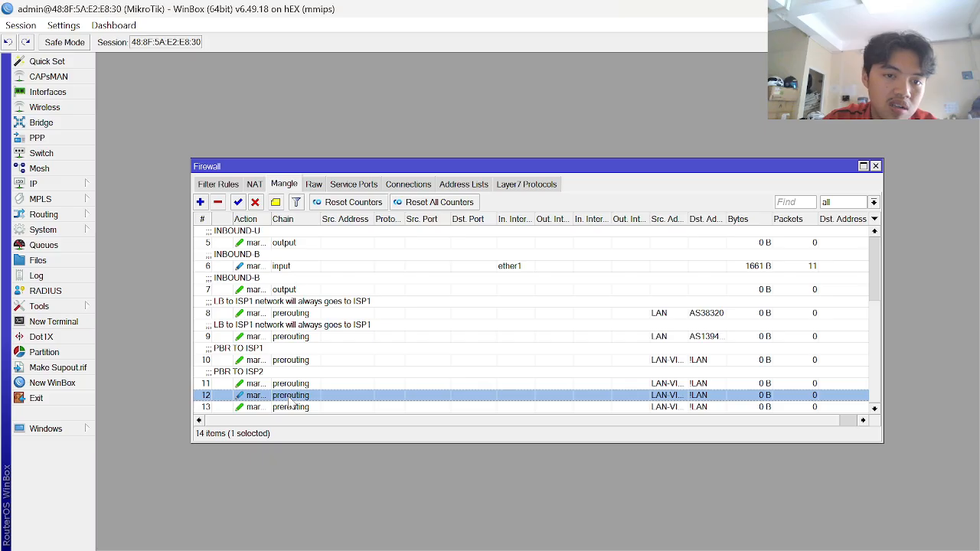
left_click(276, 202)
key("alt+Tab")
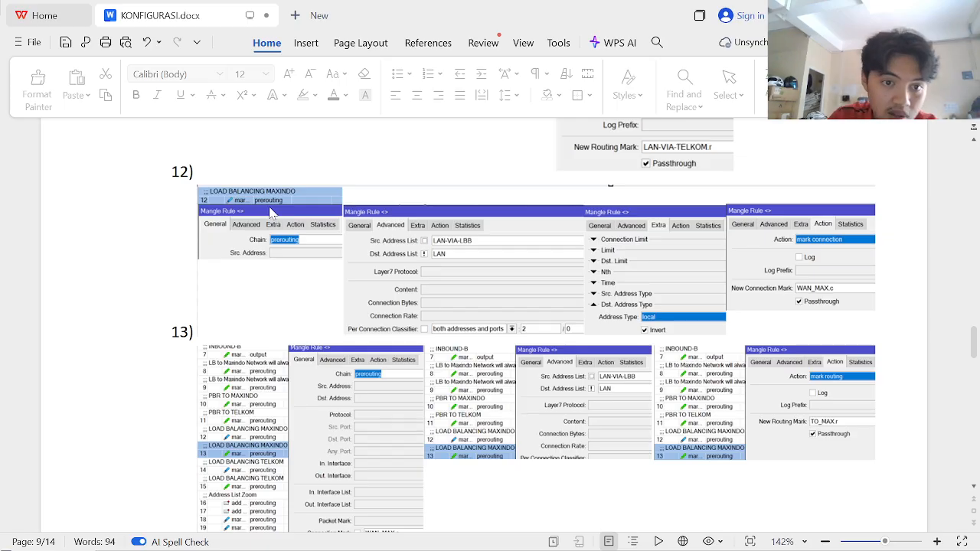
key("alt+Tab")
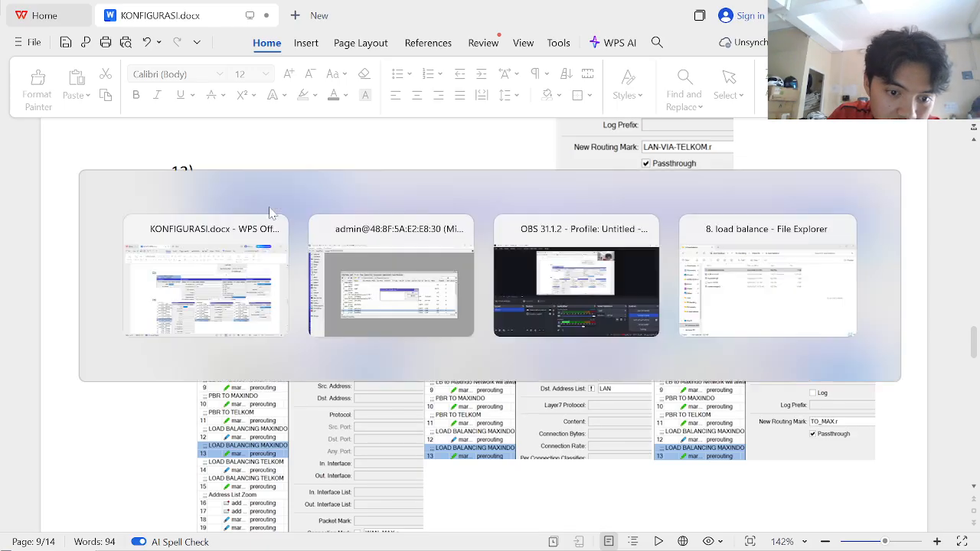
key("BackSpace")
key("BackSpace")
key("BackSpace")
key("BackSpace")
key("Caps_Lock")
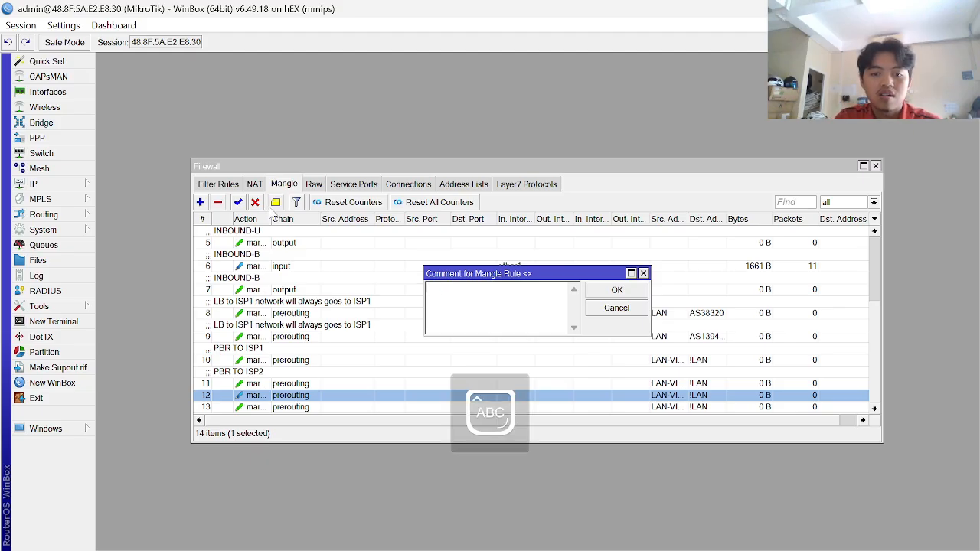
type("LOADBAL")
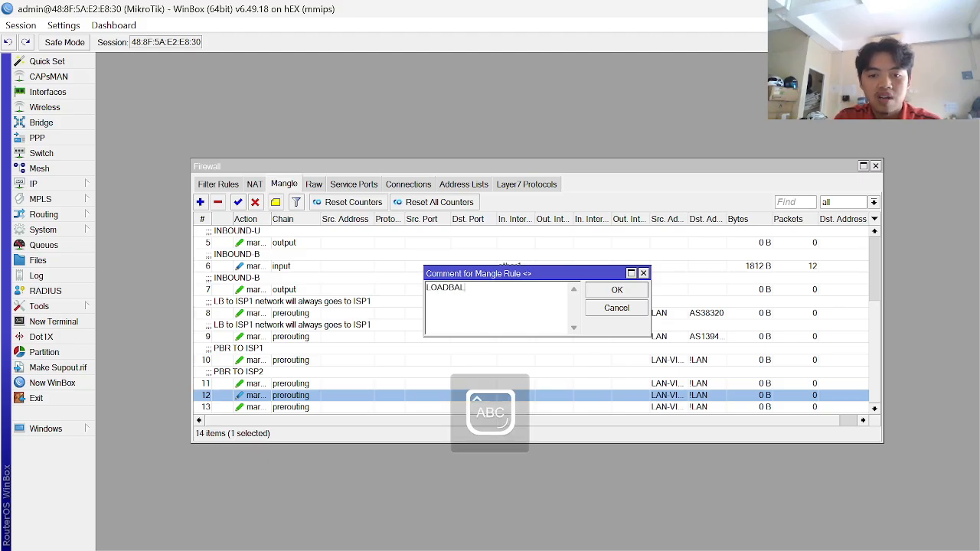
type("ACING ISP1")
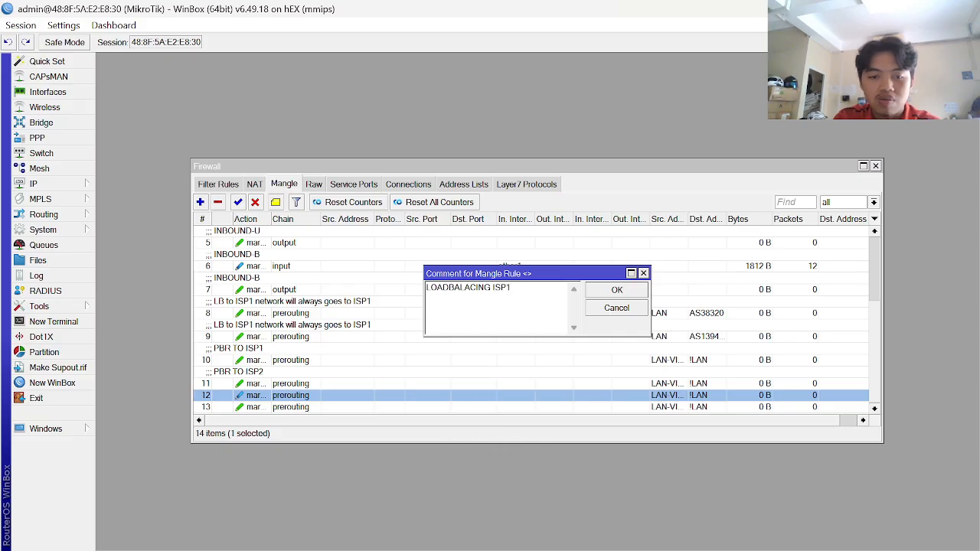
key("alt+Tab")
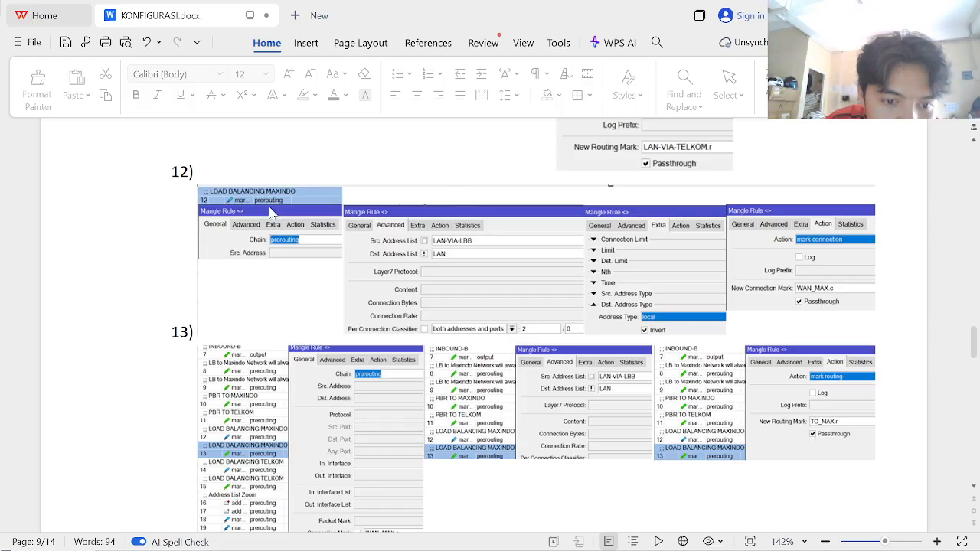
key("alt+Tab")
key("Left")
key("Left")
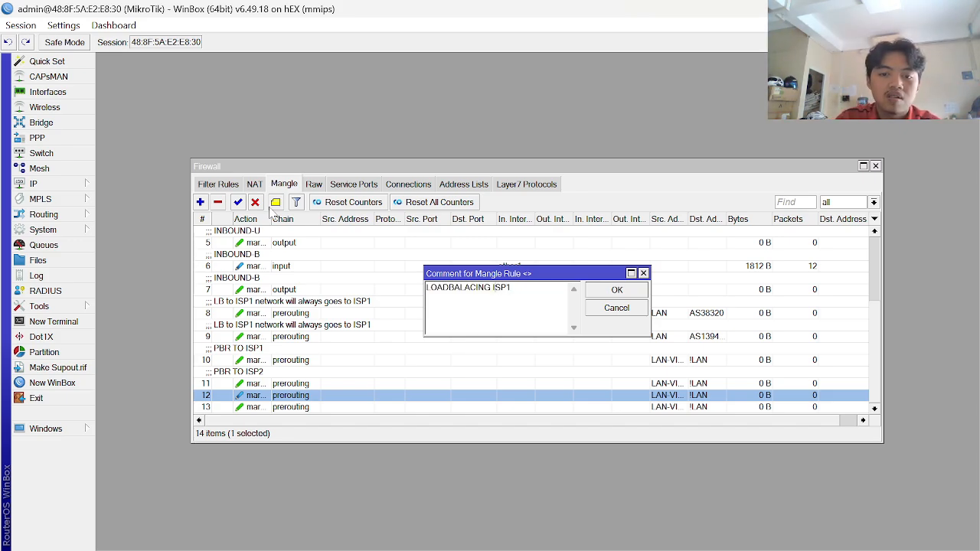
key("Return")
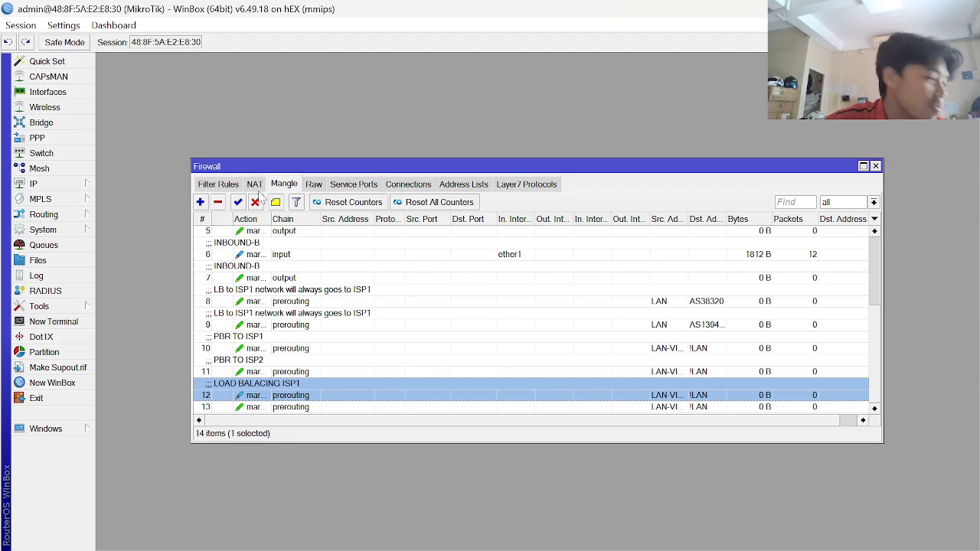
- Check rule 12's comment, then comment rule 13 as 'LOAD BALANCING ISP1'
left_click(276, 202)
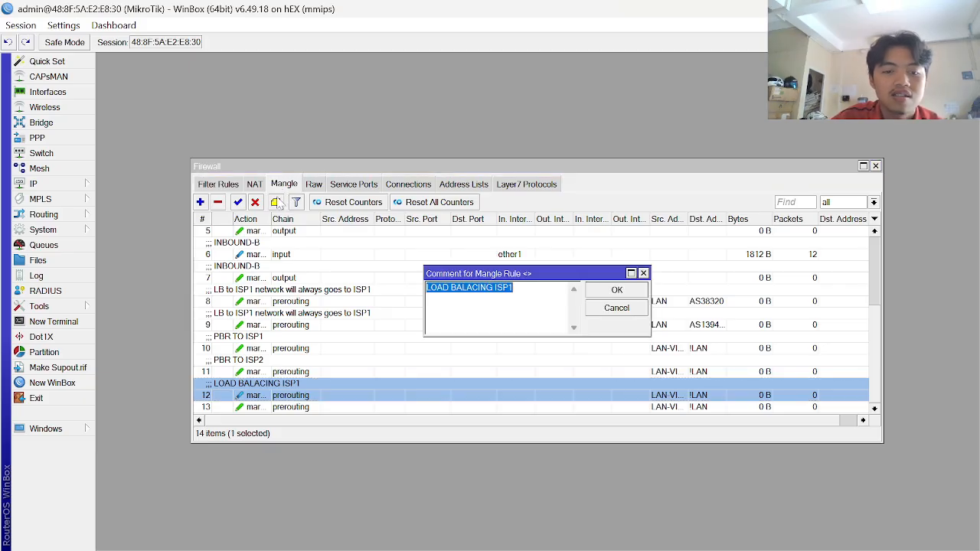
key("Escape")
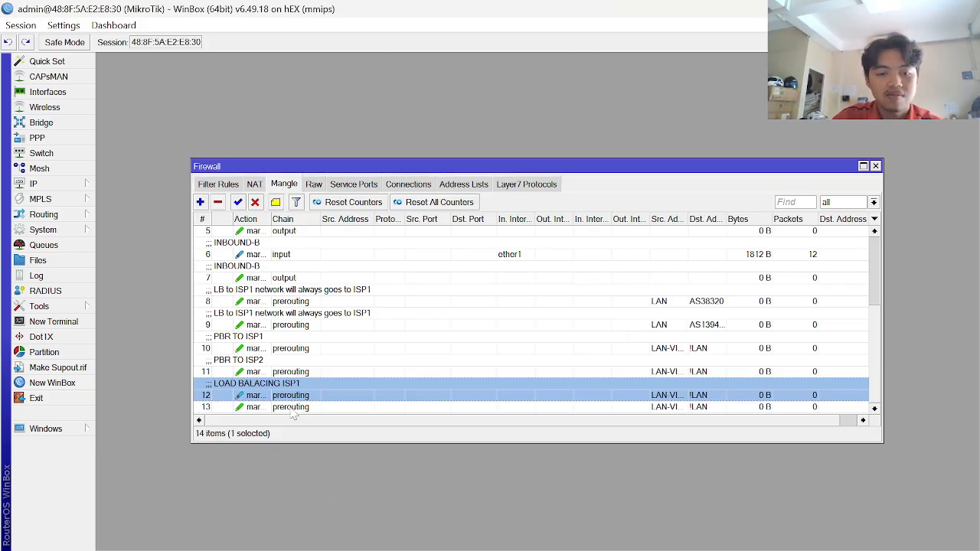
left_click(292, 408)
left_click(277, 204)
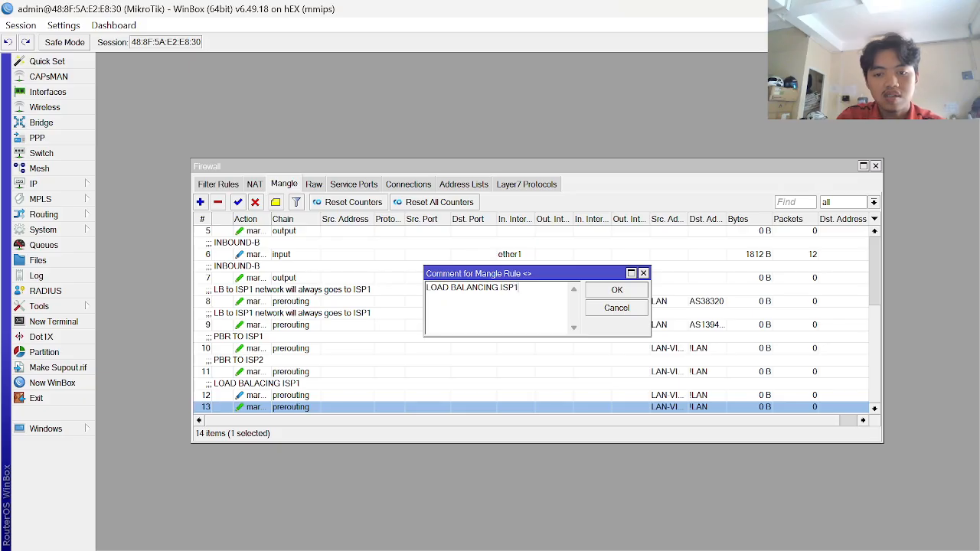
key("Return")
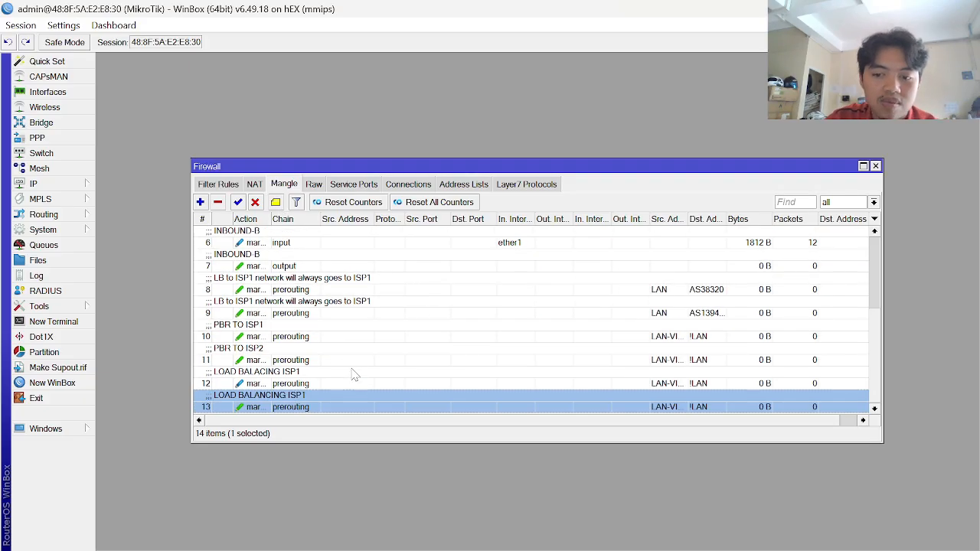
key("alt+Tab")
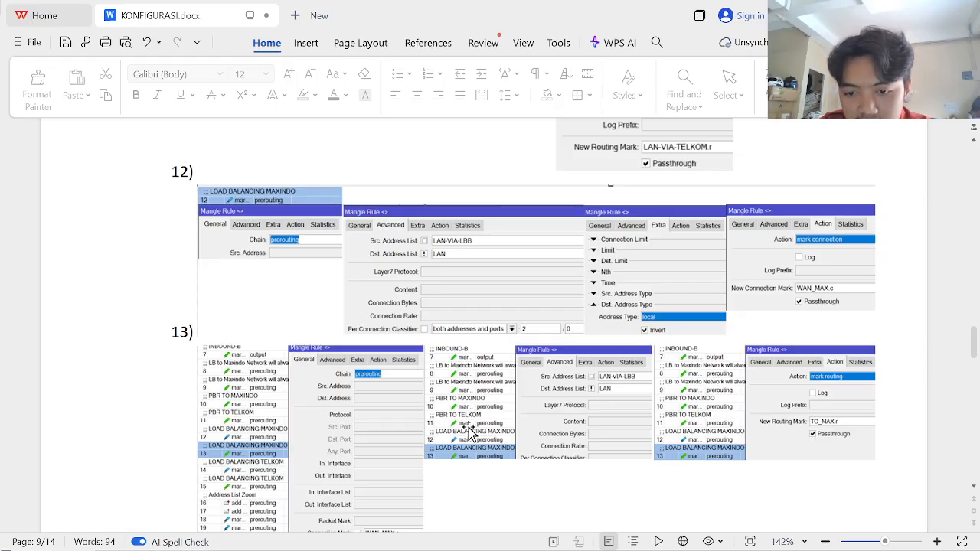
scroll(530, 382, "down", 1)
scroll(530, 383, "down", 1)
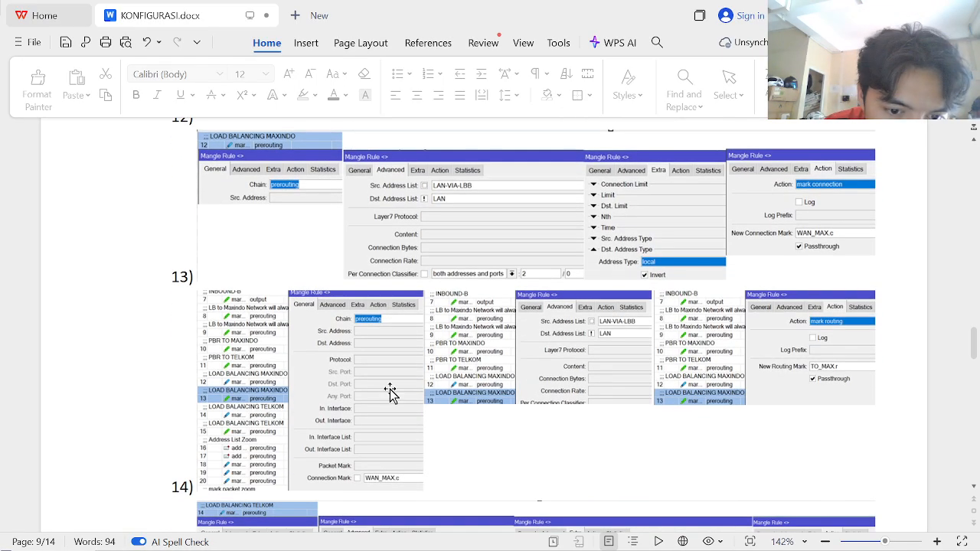
scroll(390, 389, "down", 2)
scroll(389, 389, "down", 1)
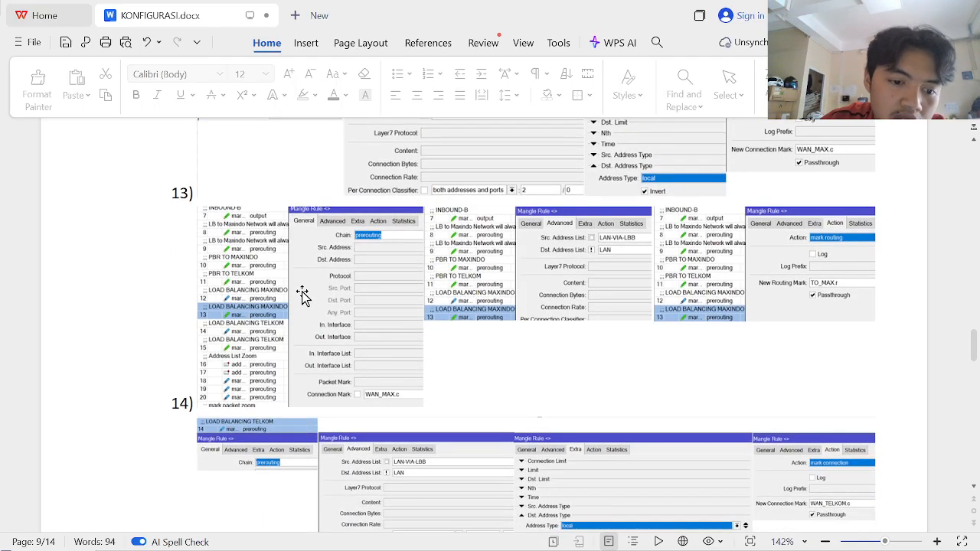
scroll(344, 344, "down", 3)
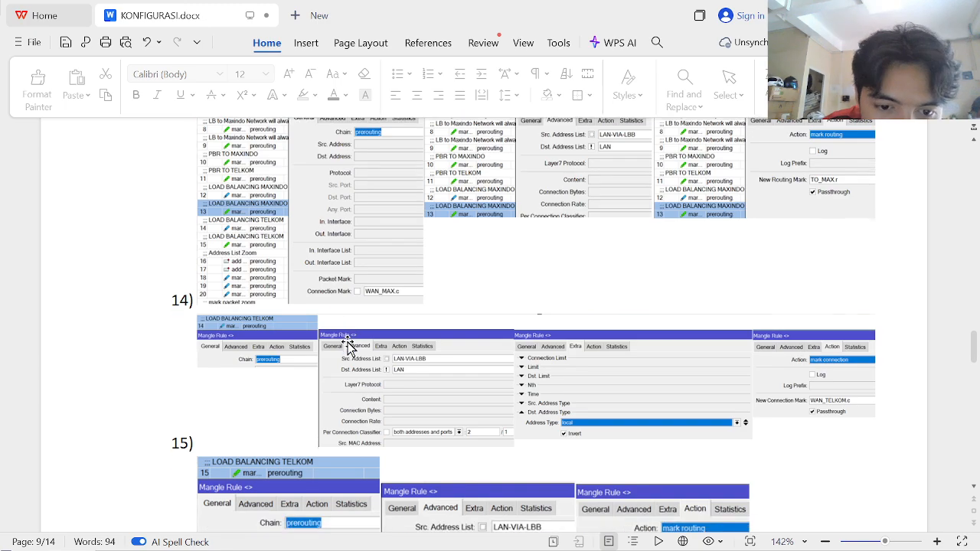
scroll(348, 346, "down", 1)
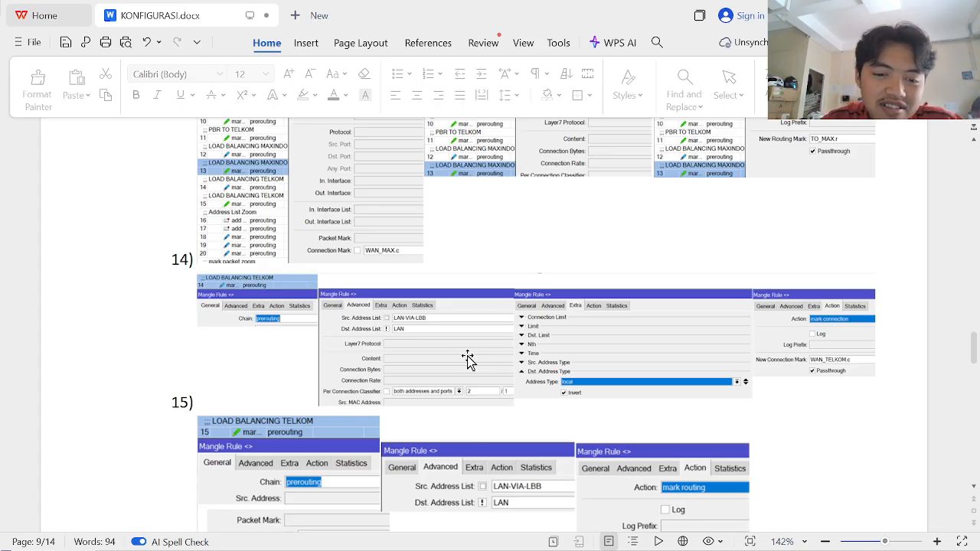
scroll(468, 360, "down", 4)
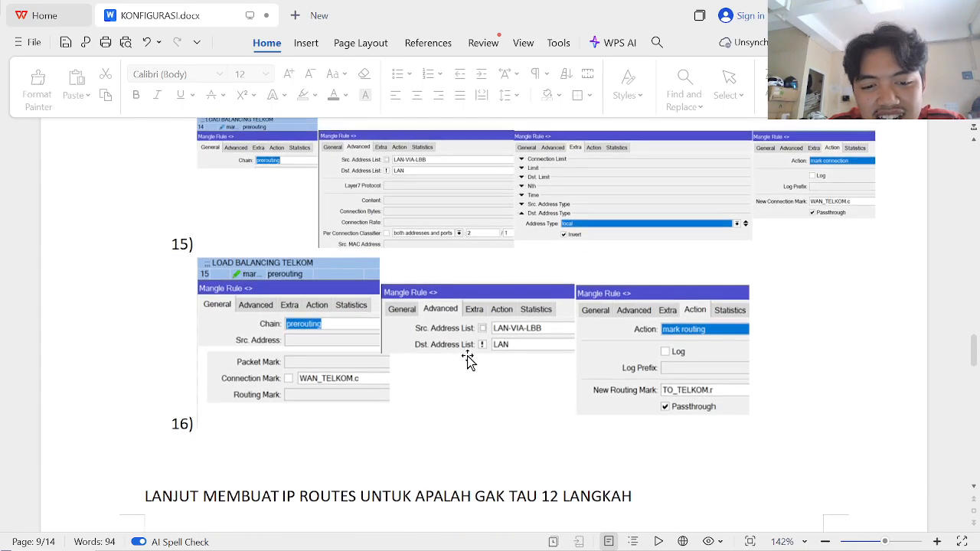
scroll(468, 360, "down", 2)
scroll(468, 359, "up", 4)
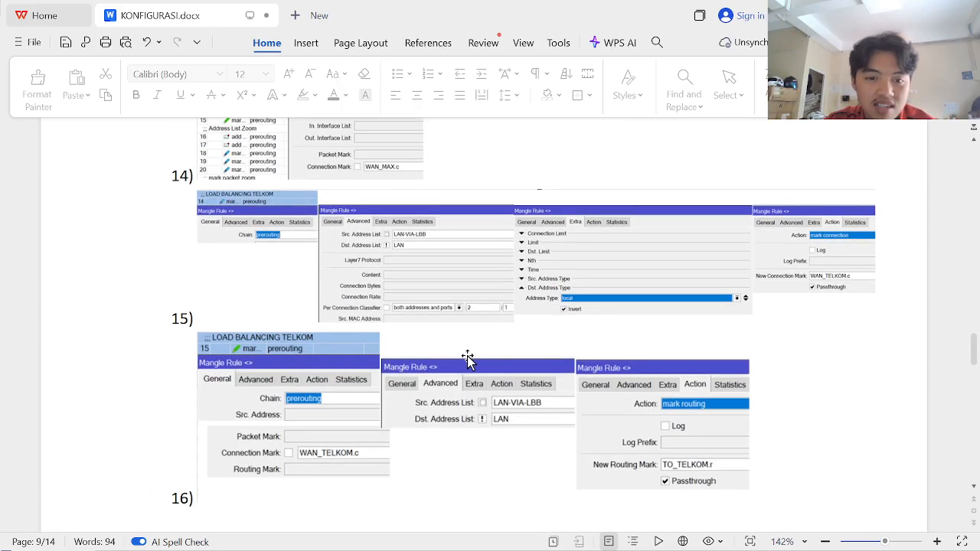
key("alt+Tab")
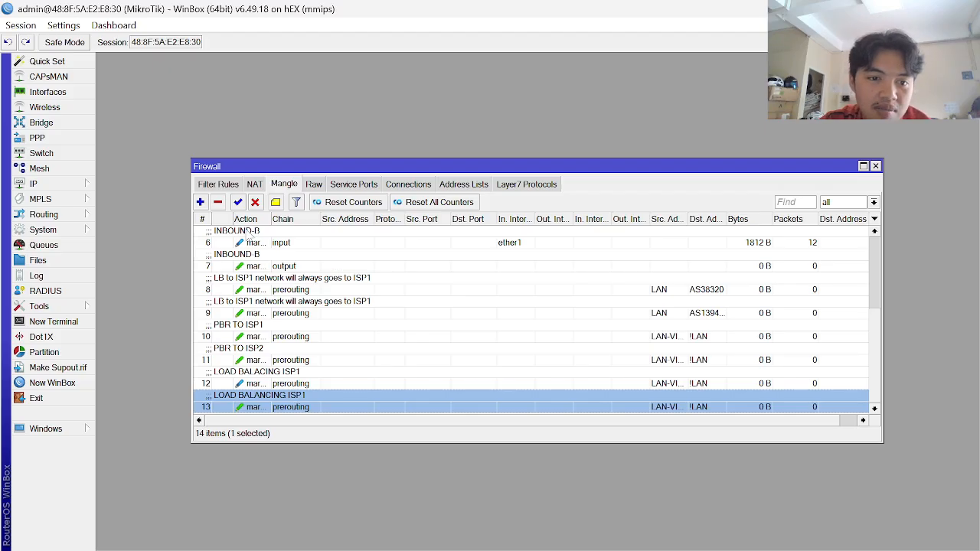
- Add a new mangle rule matching source address list LAN-VIA-LBB and destination address list ! LAN
left_click(200, 202)
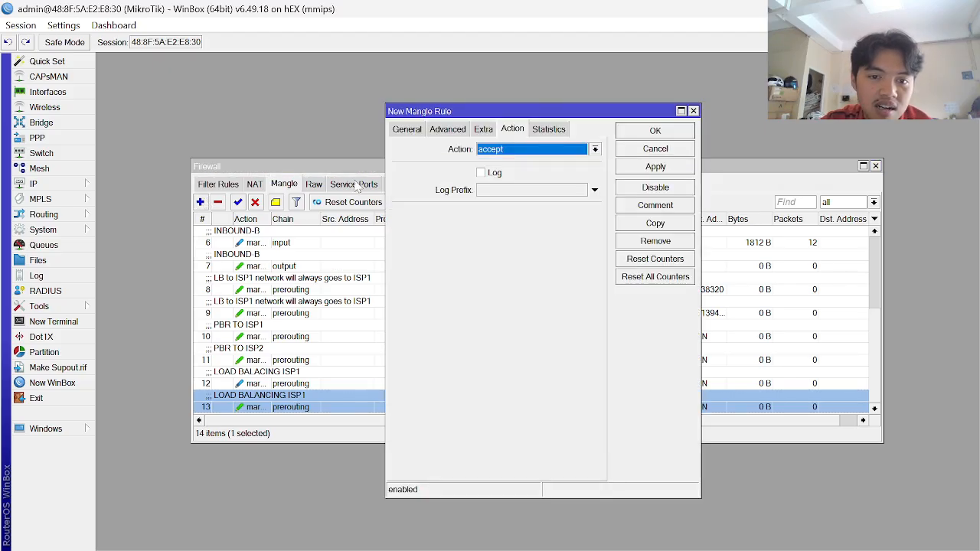
left_click(408, 132)
left_click(436, 134)
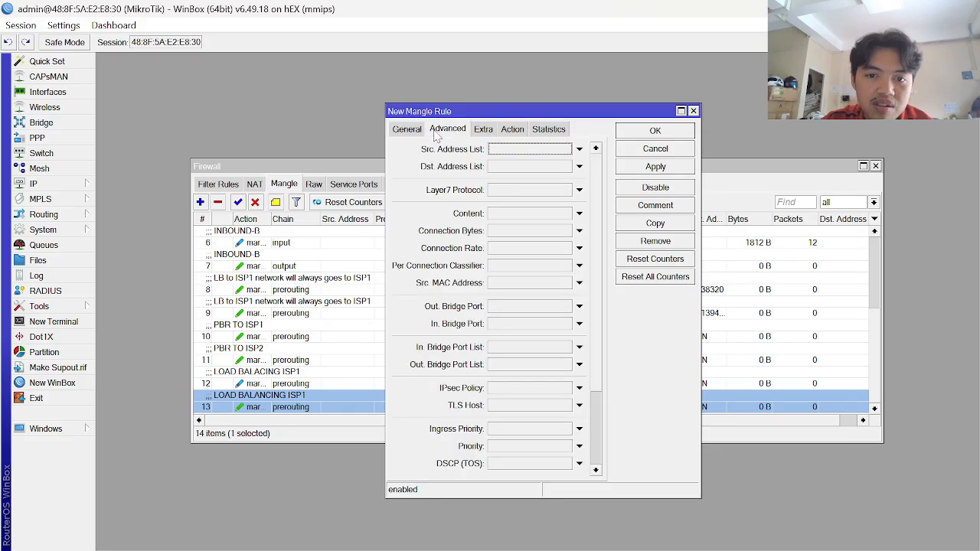
left_click(579, 150)
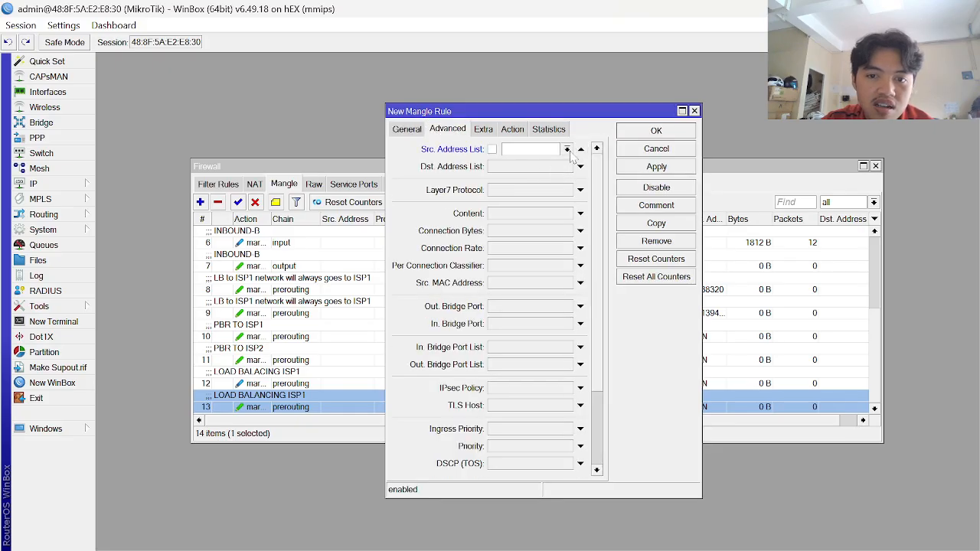
left_click(568, 150)
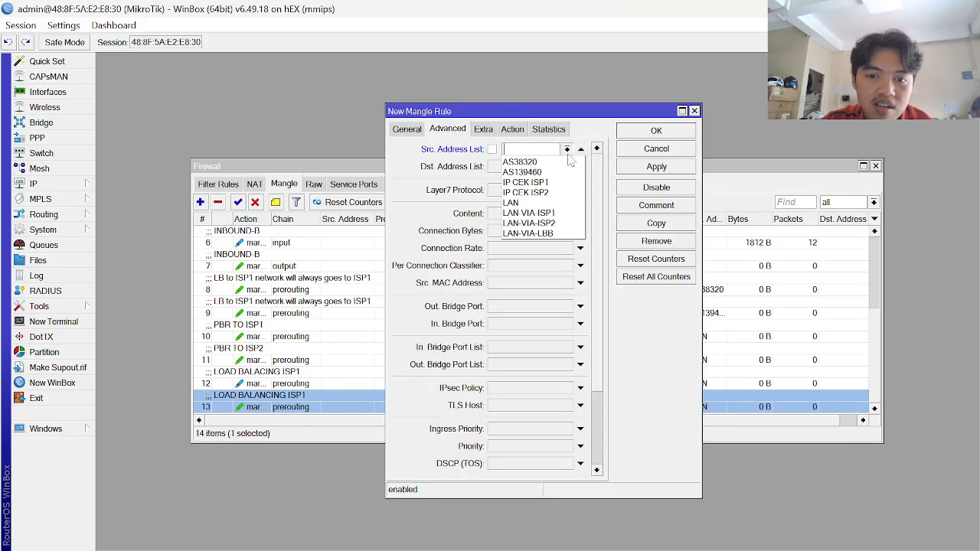
left_click(554, 234)
left_click(552, 169)
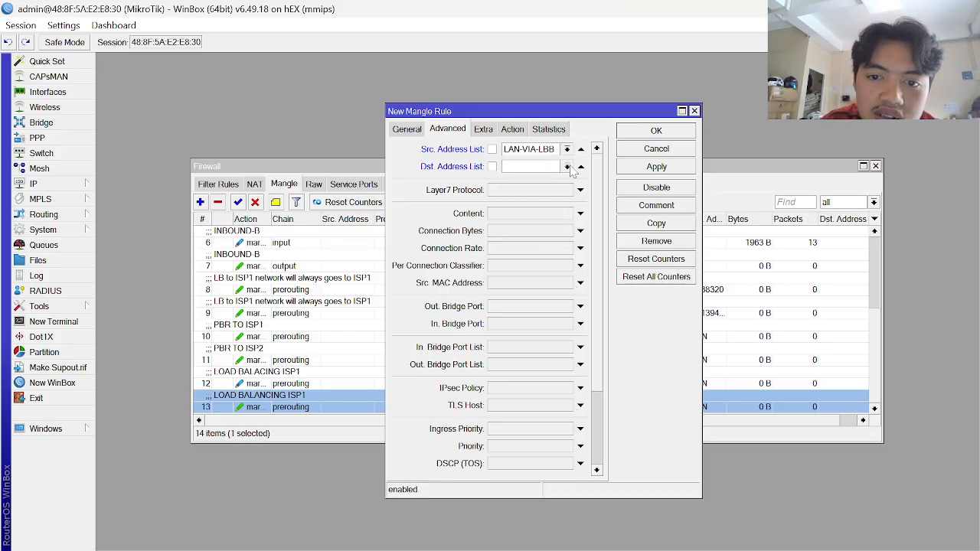
left_click(568, 167)
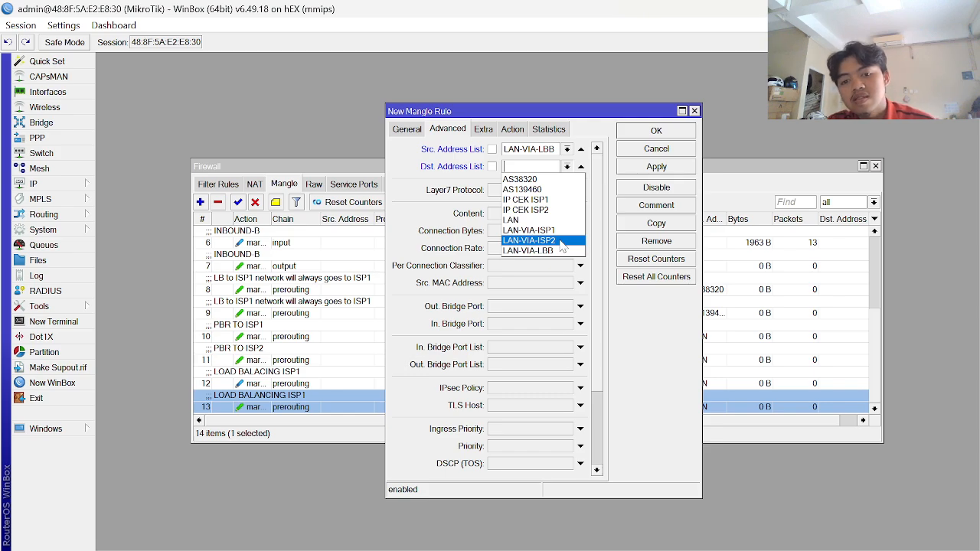
left_click(567, 167)
left_click(542, 220)
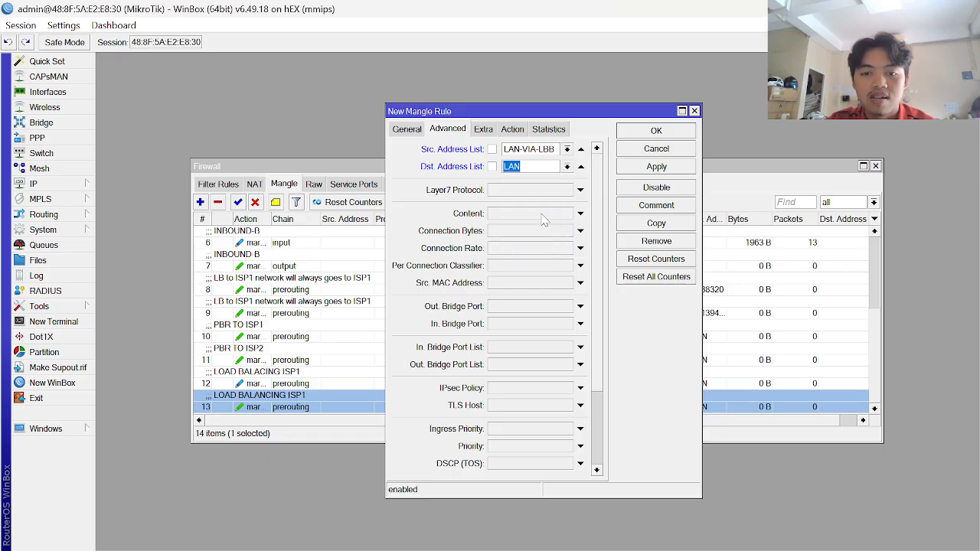
left_click(491, 167)
- Enable per-connection classifier using both addresses and ports, checking the KONFIGURASI guide for reference
key("alt+Tab")
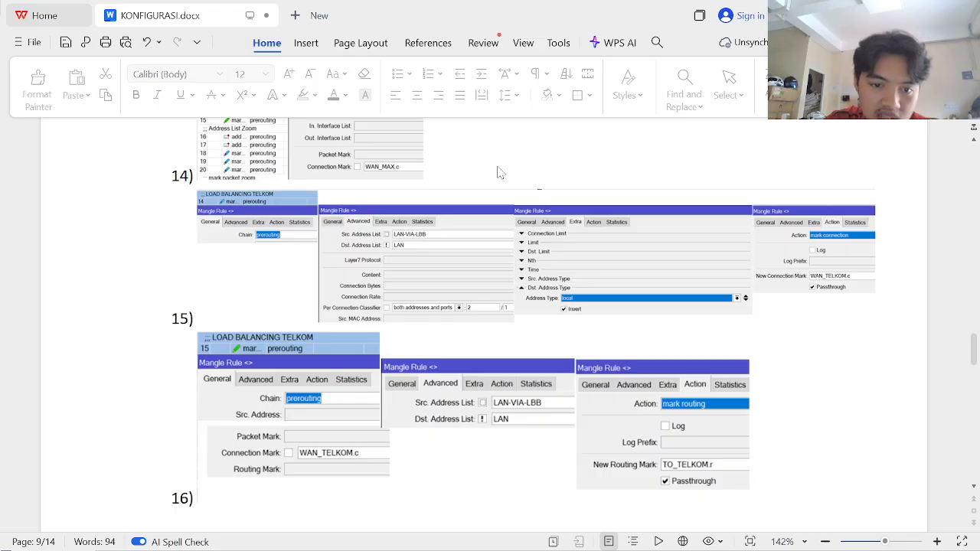
key("alt+Tab")
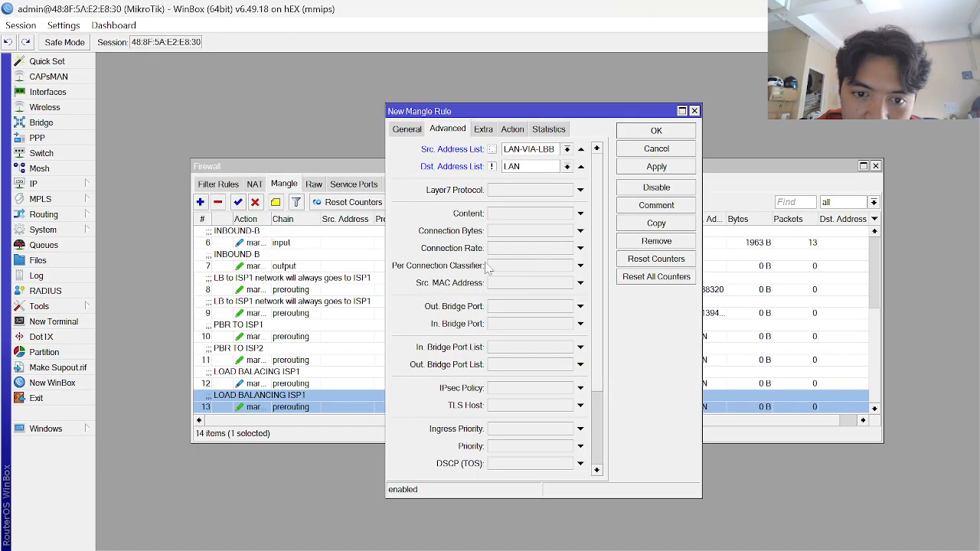
left_click(525, 267)
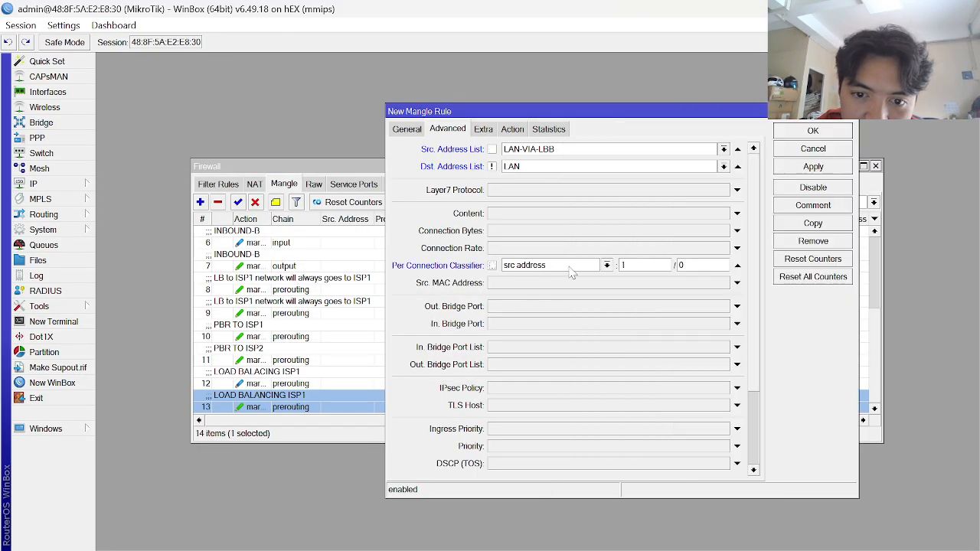
key("alt+Tab")
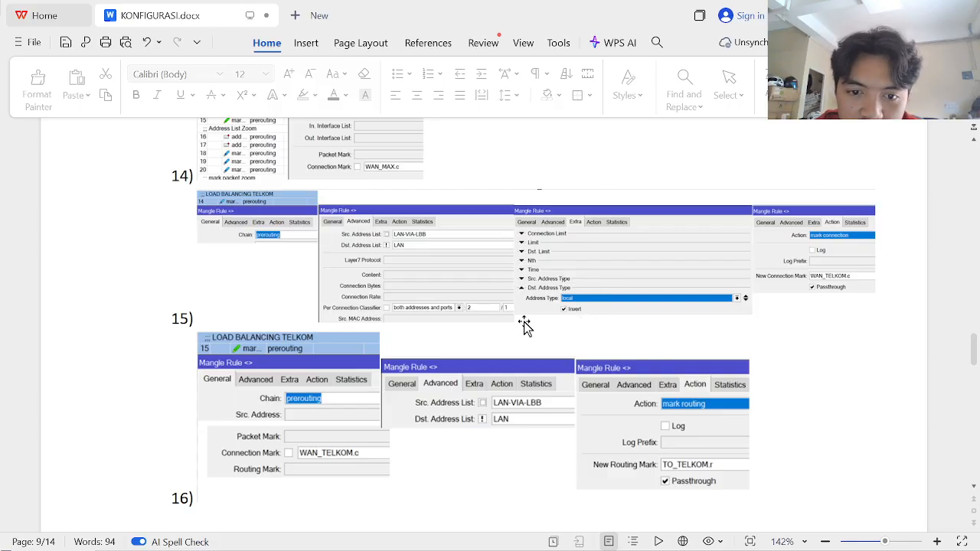
key("alt+Tab")
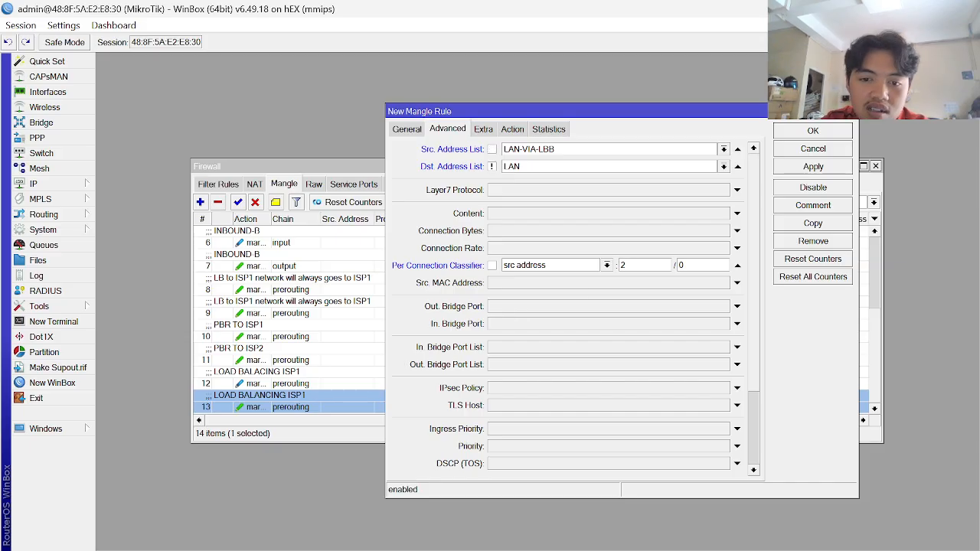
key("alt+Tab")
key("alt+Tab")
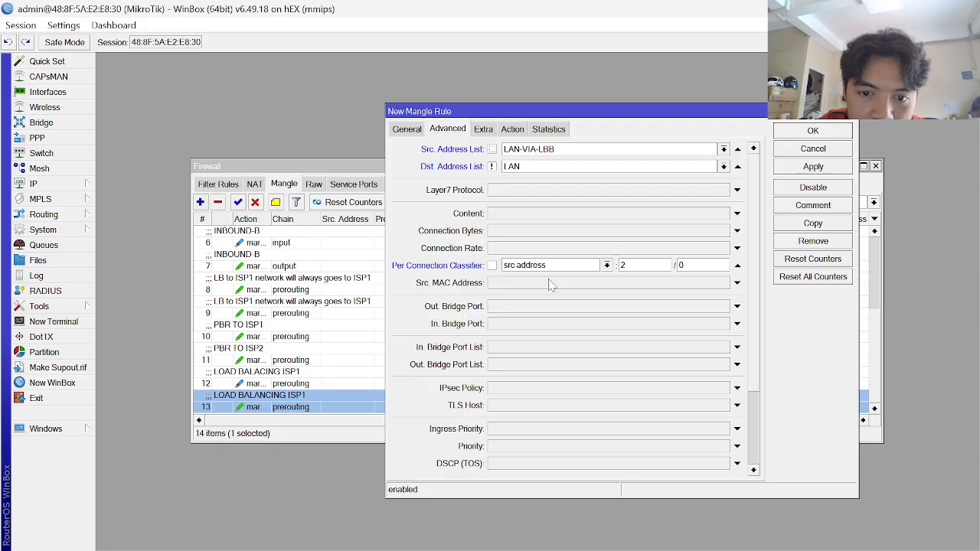
left_click(570, 265)
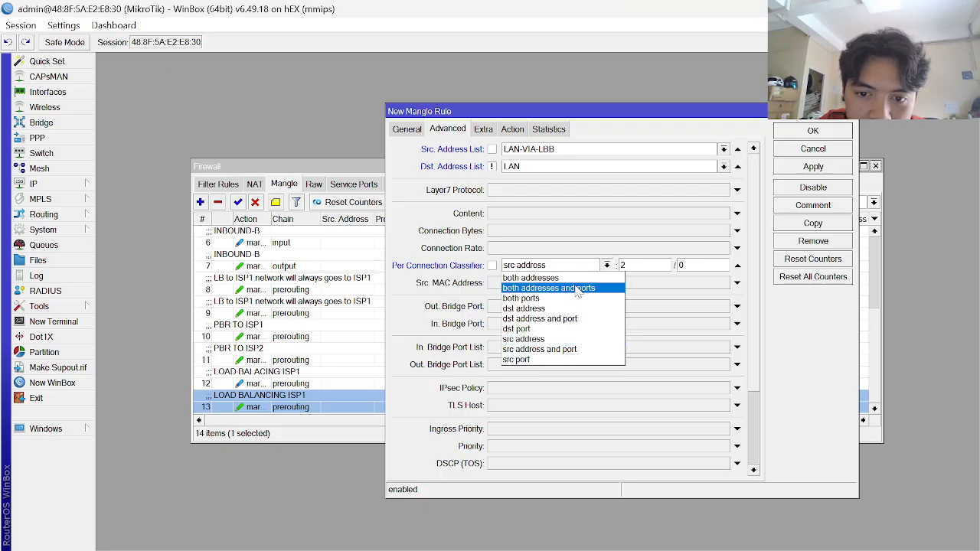
left_click(575, 288)
key("alt+Tab")
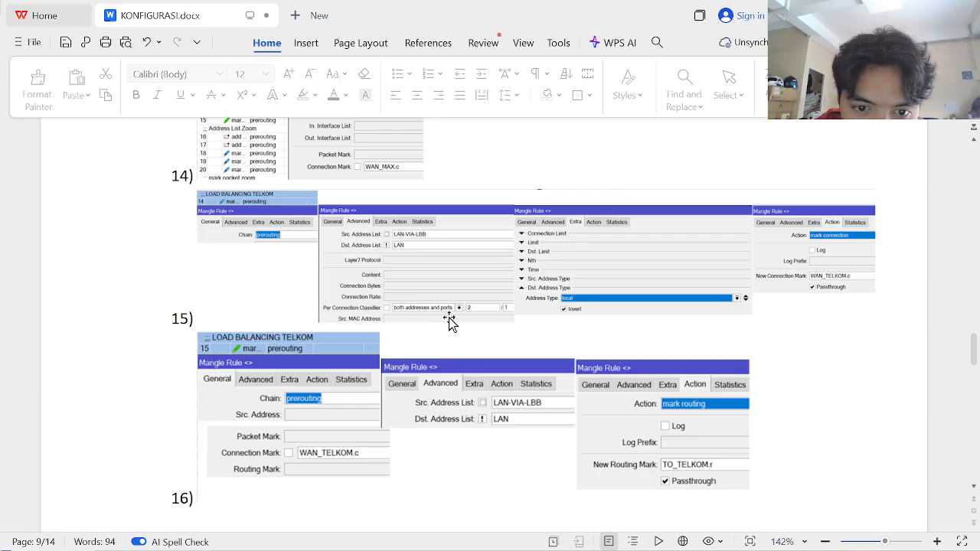
key("alt+Tab")
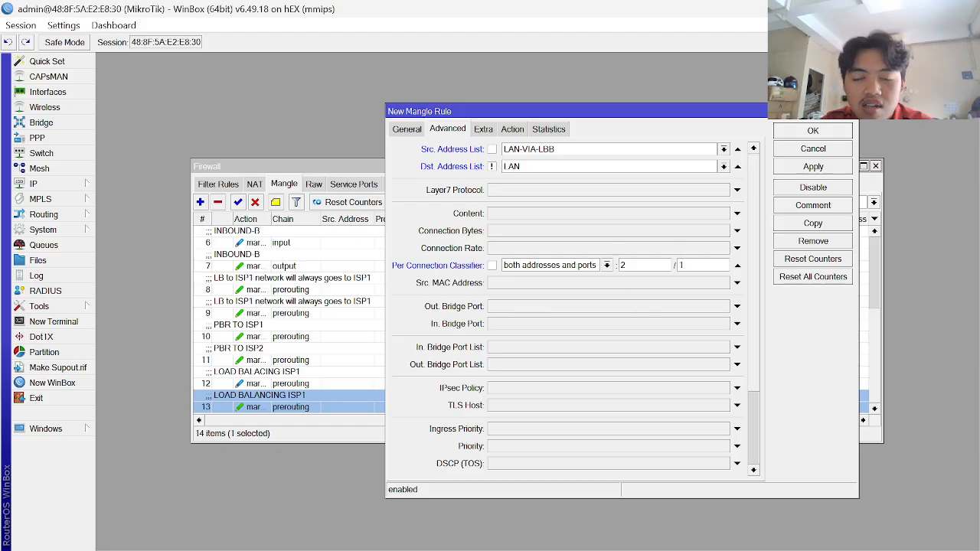
key("alt+Tab")
- Scroll the KONFIGURASI guide to review the section 14–15 reference screenshots
scroll(460, 277, "up", 5)
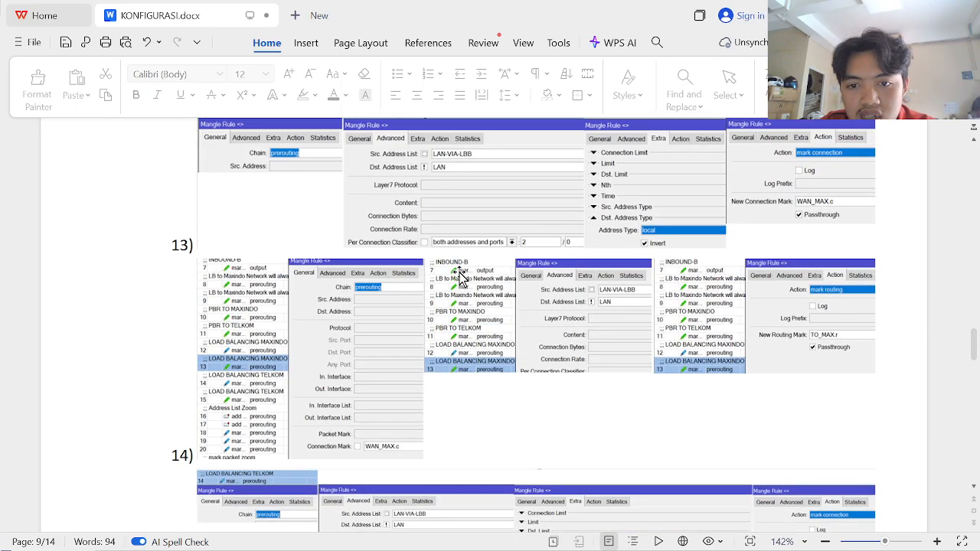
scroll(460, 275, "up", 1)
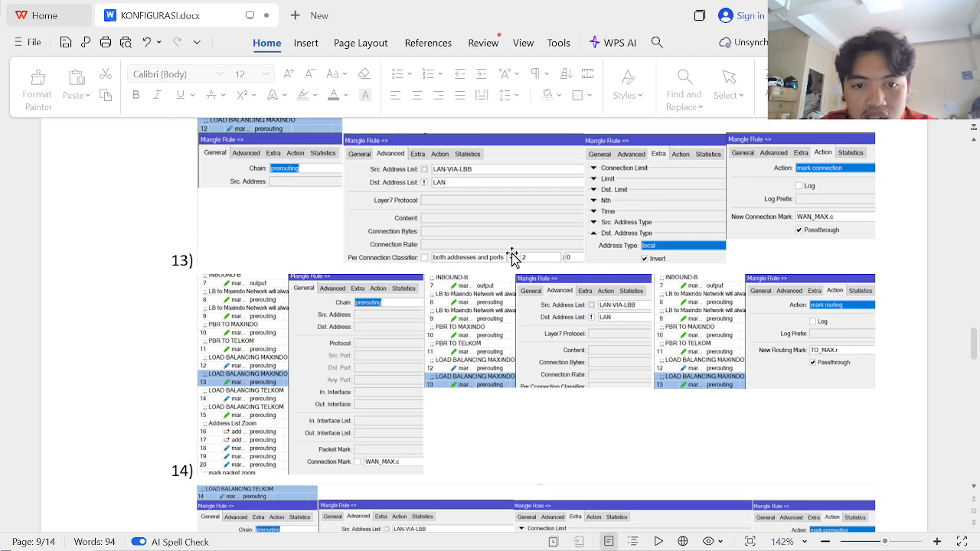
scroll(528, 255, "up", 2)
scroll(528, 255, "up", 1)
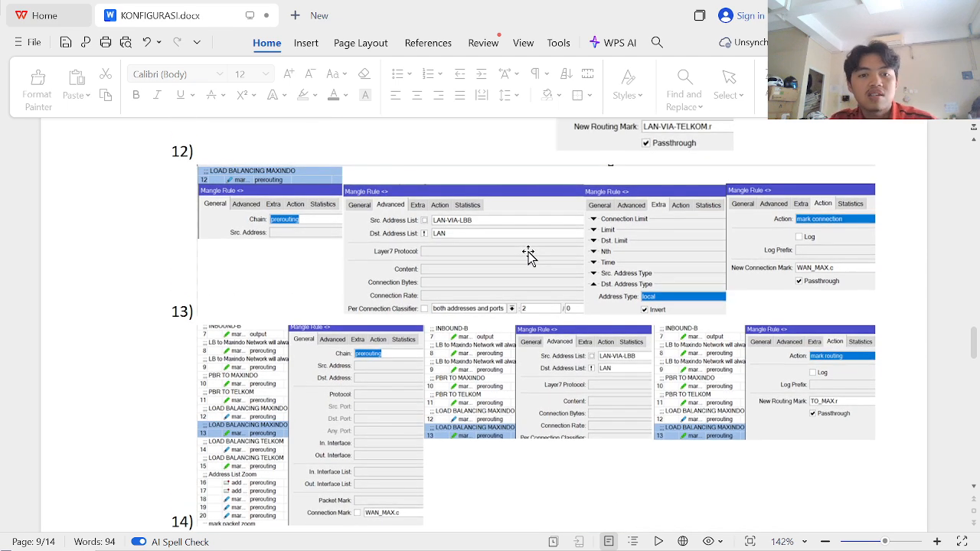
scroll(528, 252, "down", 5)
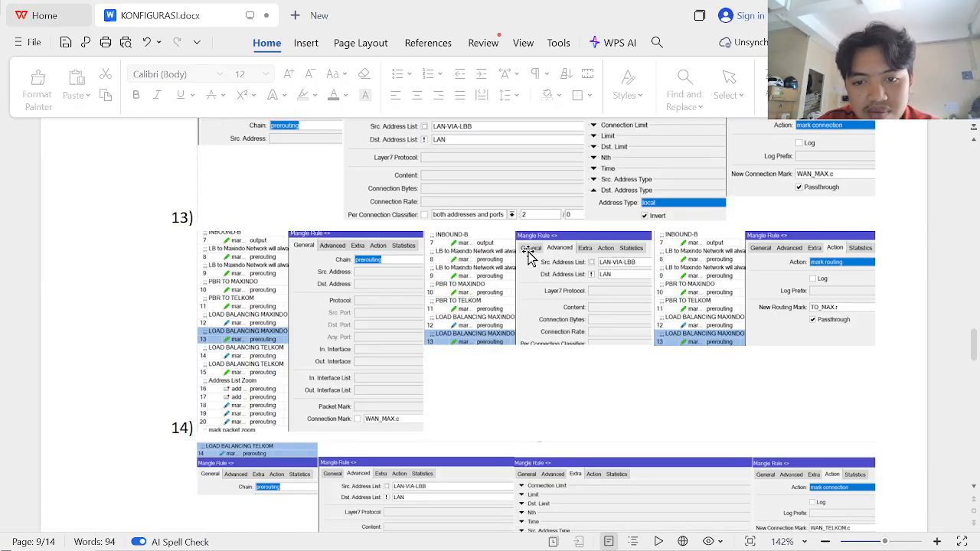
scroll(528, 255, "down", 3)
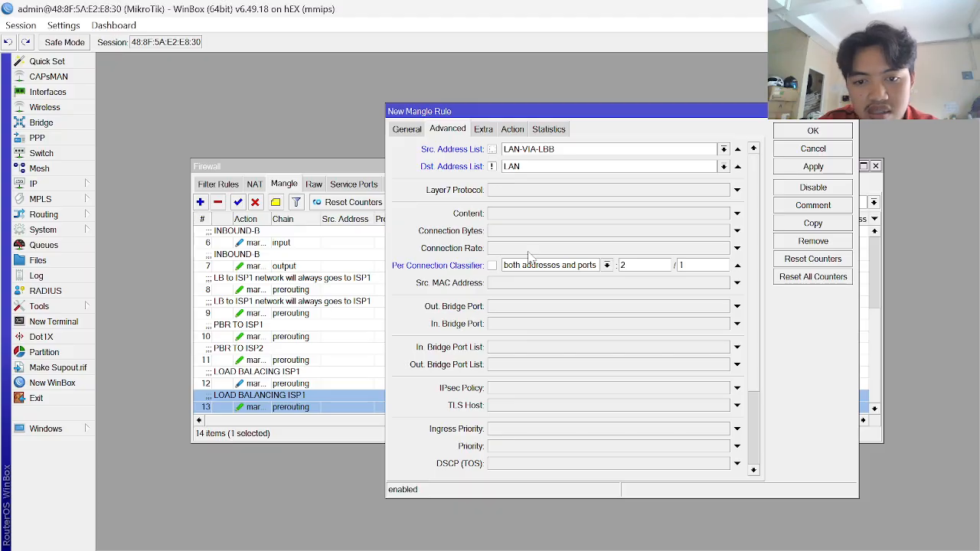
- Bring up the Extra matching options of the new mangle rule via its Action tab
left_click(511, 130)
left_click(491, 128)
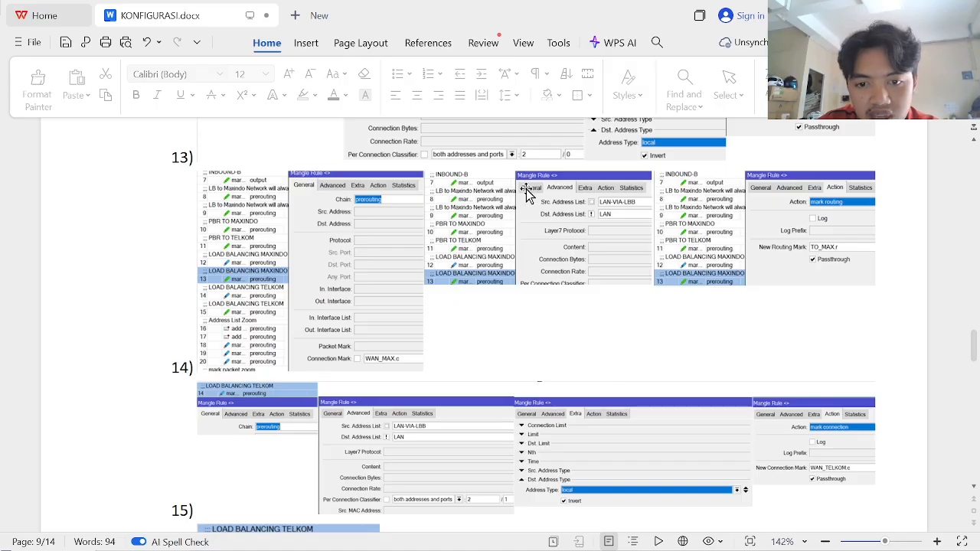
scroll(564, 255, "down", 5)
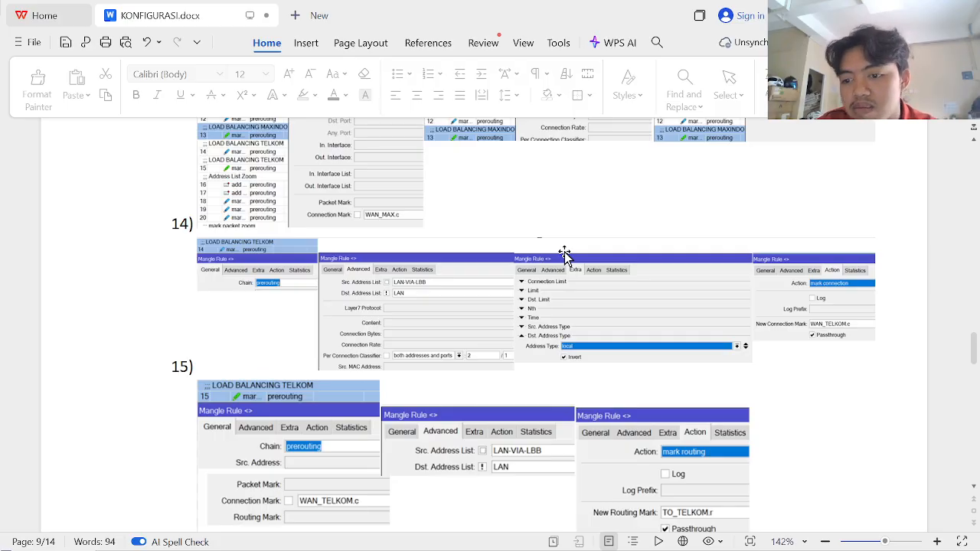
scroll(564, 254, "down", 2)
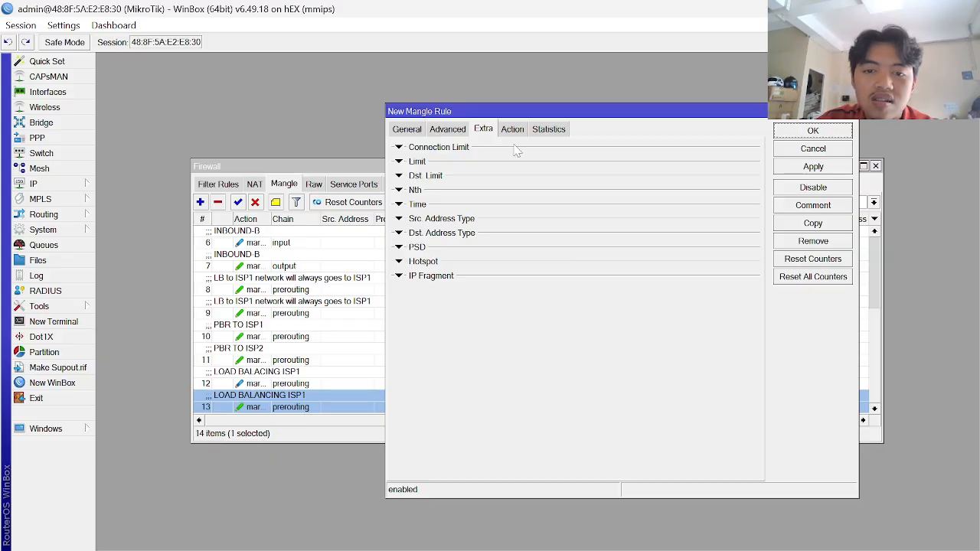
- Set the rule's Dst. Address Type to local with Invert ticked
left_click(399, 233)
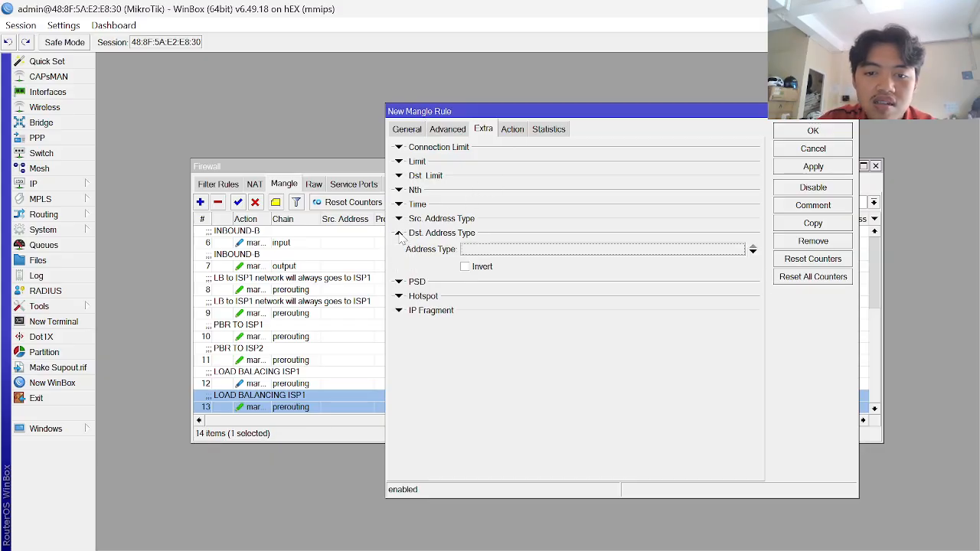
left_click(504, 249)
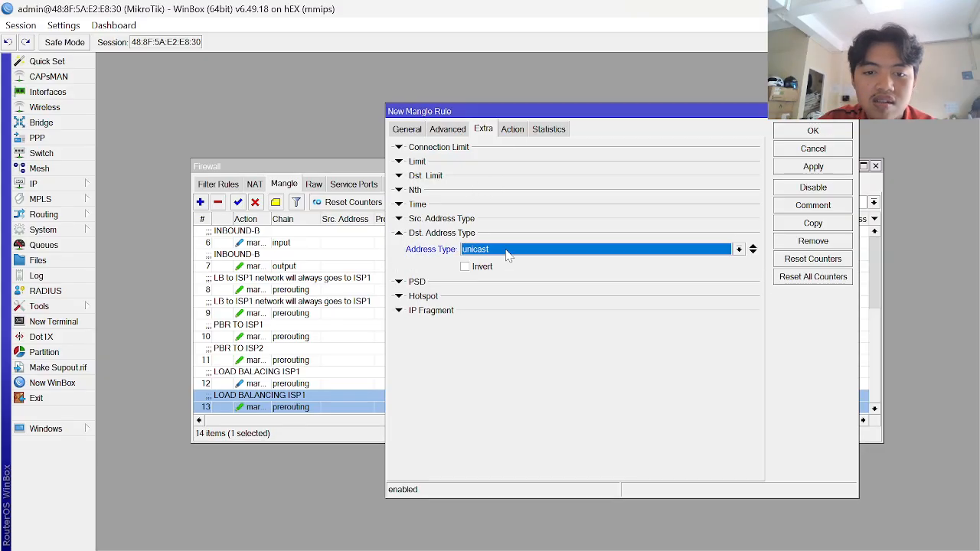
left_click(738, 250)
left_click(551, 278)
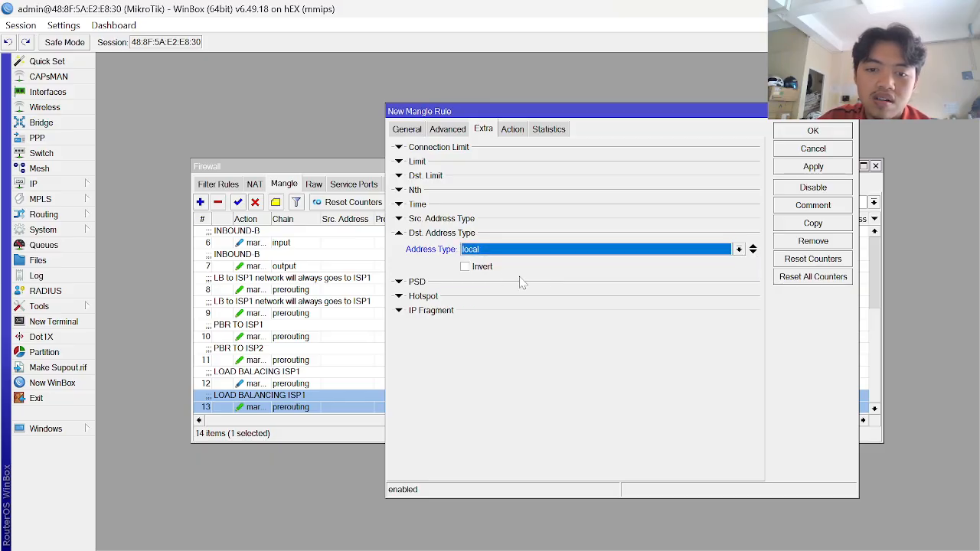
left_click(465, 267)
- Make the rule mark connection with new connection mark WAN_ISP2.c, then apply and close it
left_click(512, 130)
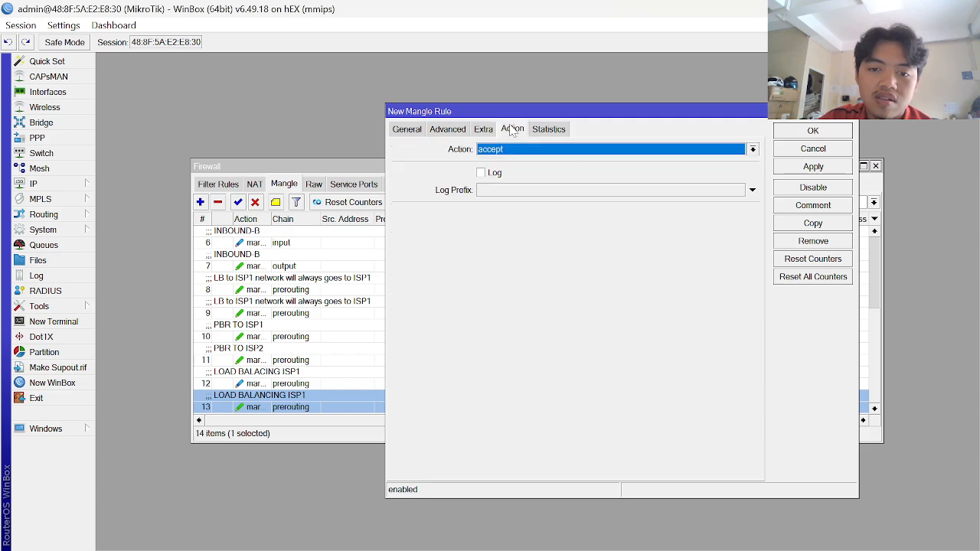
left_click(606, 150)
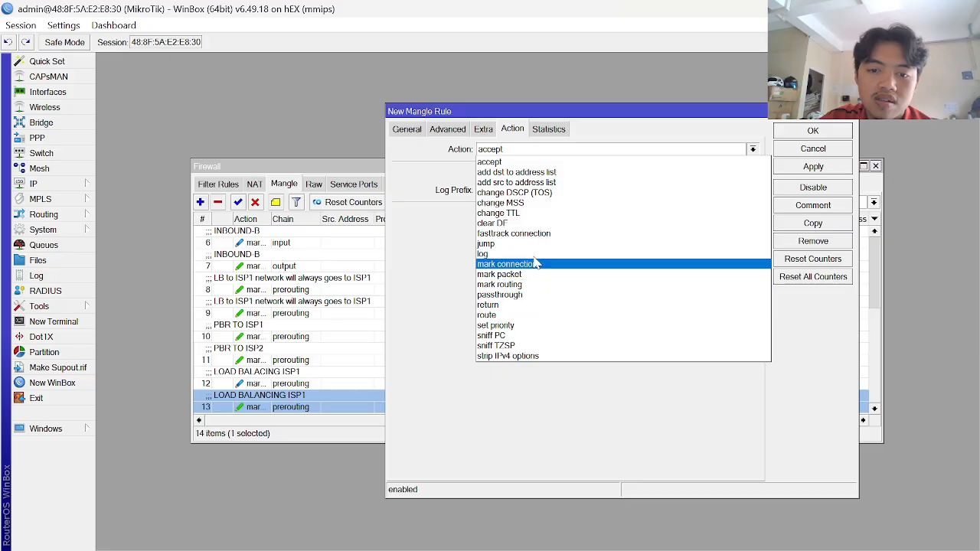
left_click(567, 263)
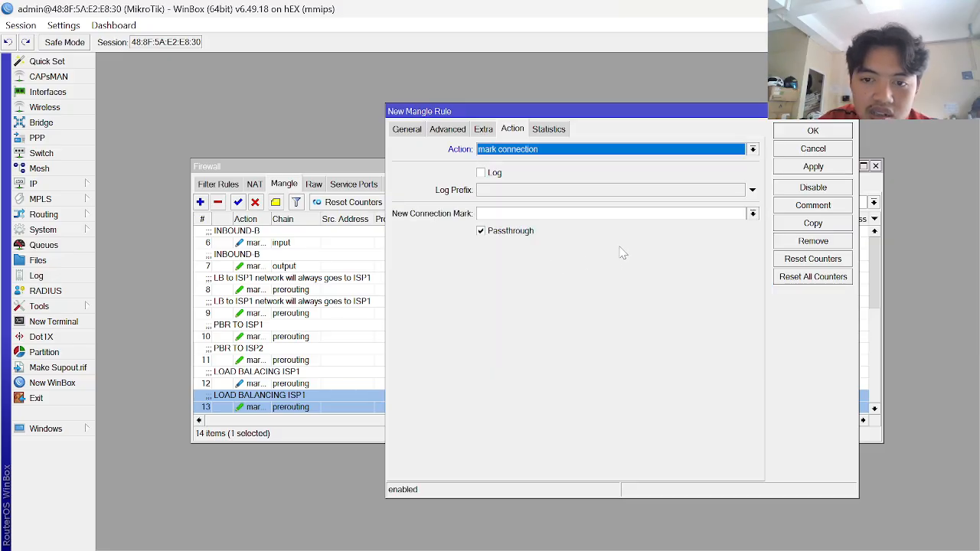
left_click(619, 215)
key("Caps_Lock")
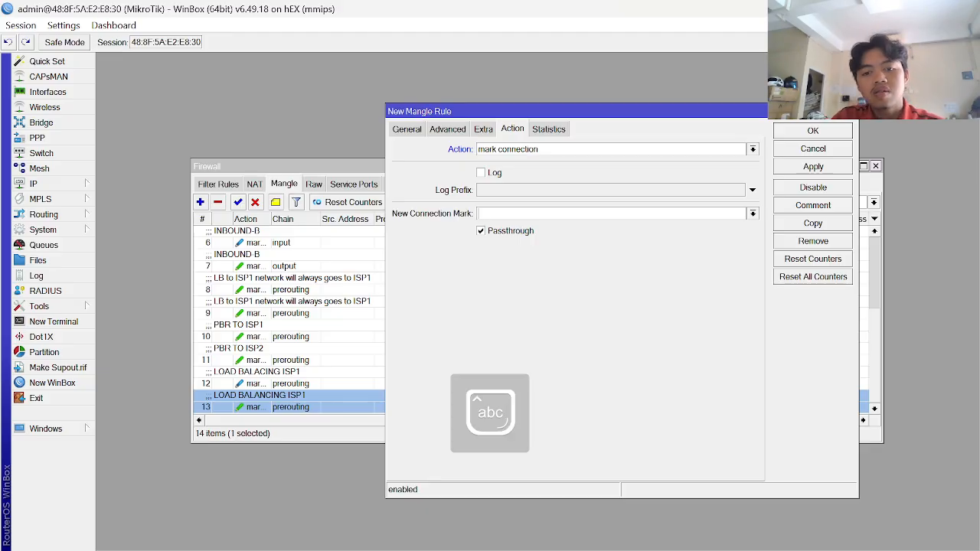
type("wan")
key("BackSpace")
key("BackSpace")
key("BackSpace")
key("Caps_Lock")
type("WAN")
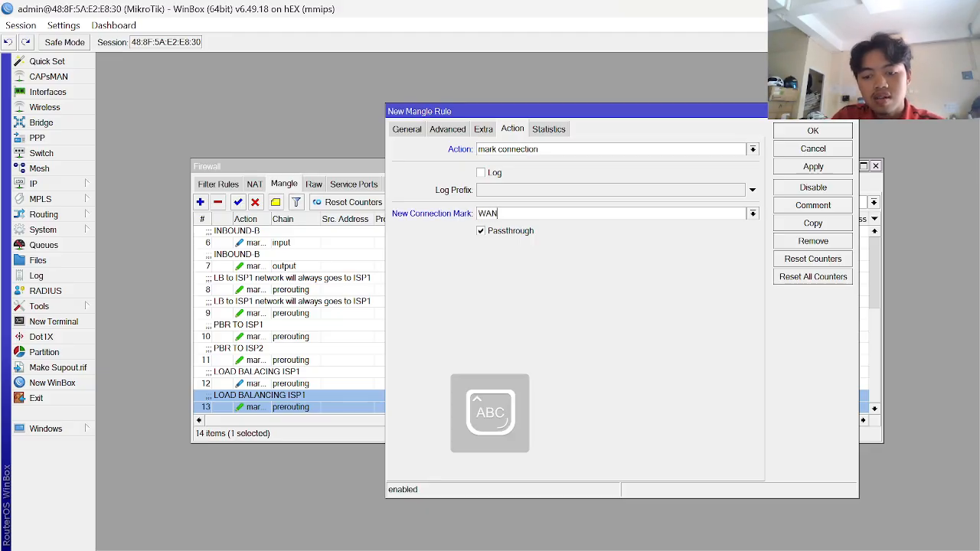
type("_IS")
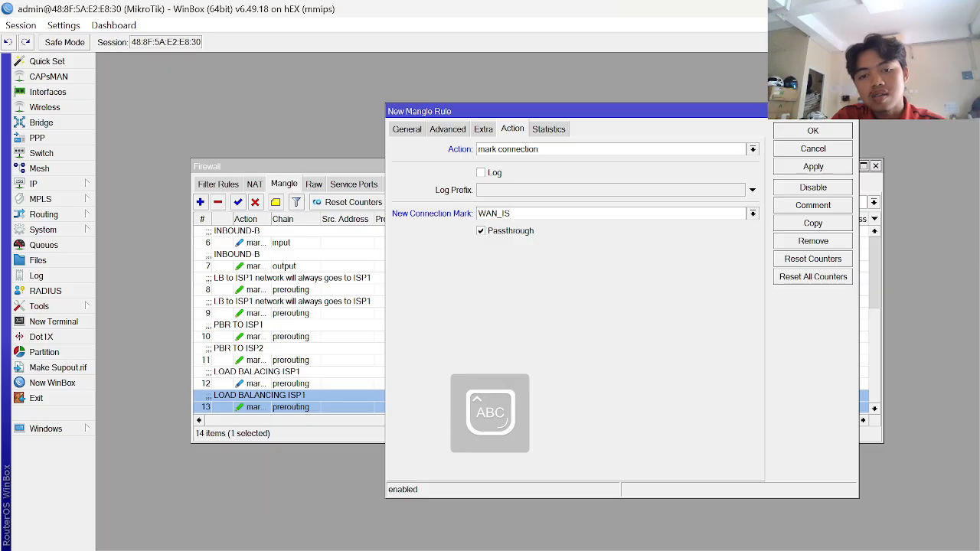
type("P2")
key("Caps_Lock")
type(".c")
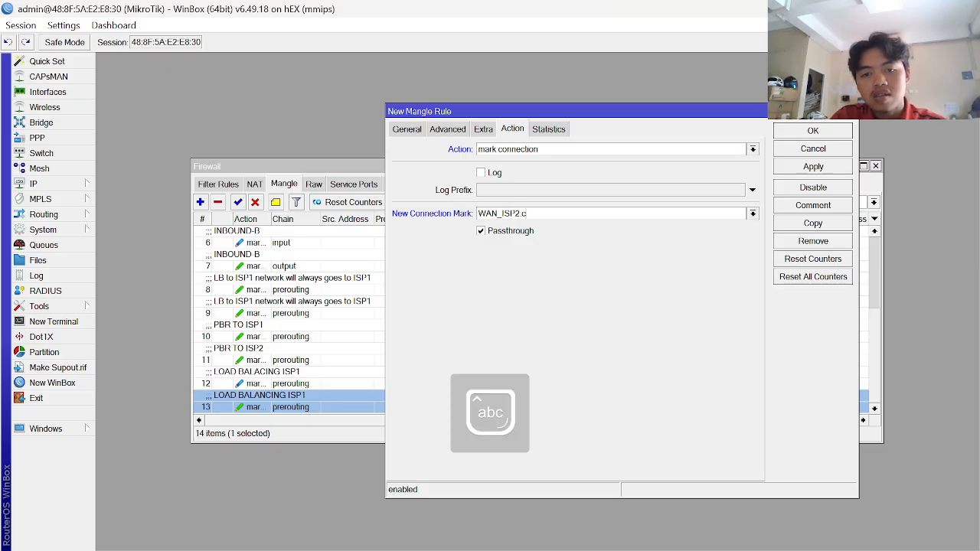
left_click(817, 167)
left_click(814, 131)
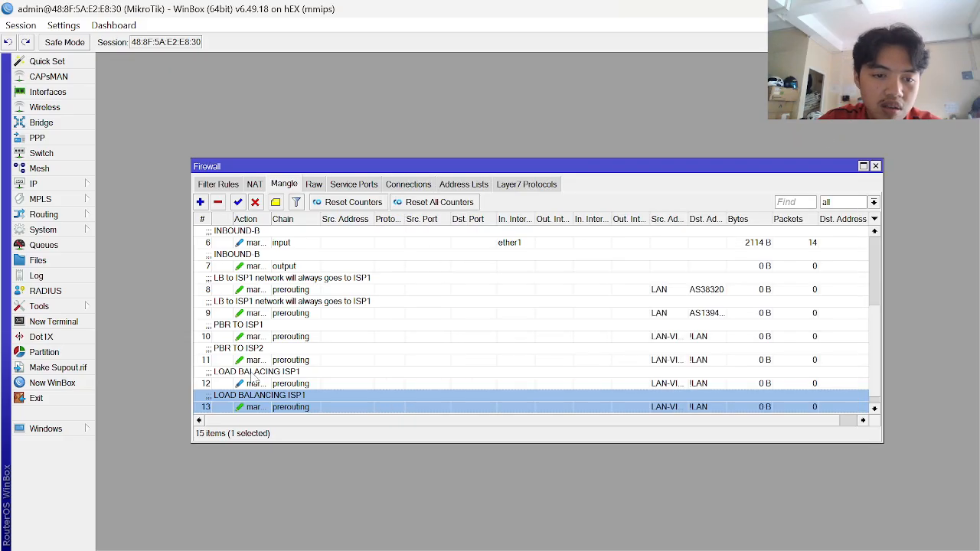
- Give mangle rule 12 a per-connection classifier of both addresses and ports, 2/0, and apply it
scroll(316, 380, "down", 1)
left_click(303, 372)
double_click(302, 372)
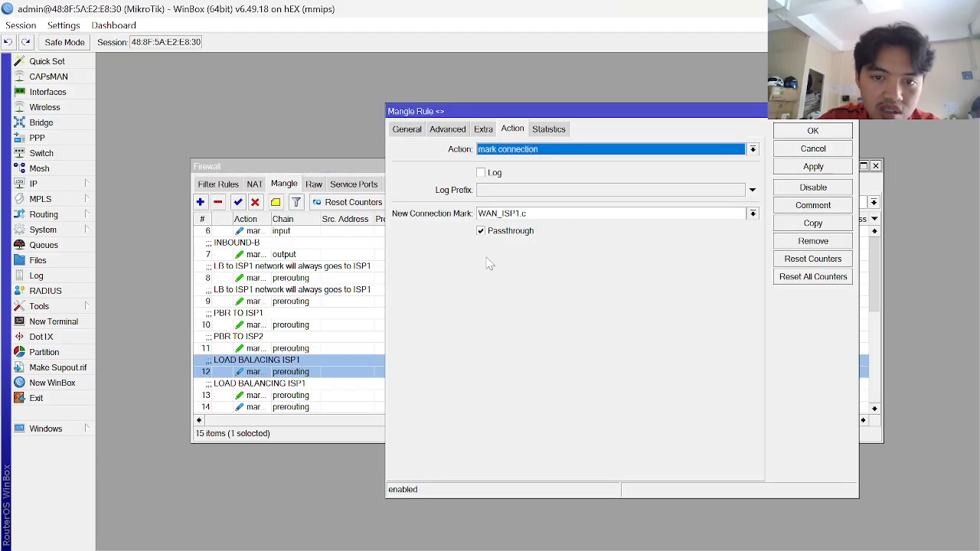
left_click(450, 130)
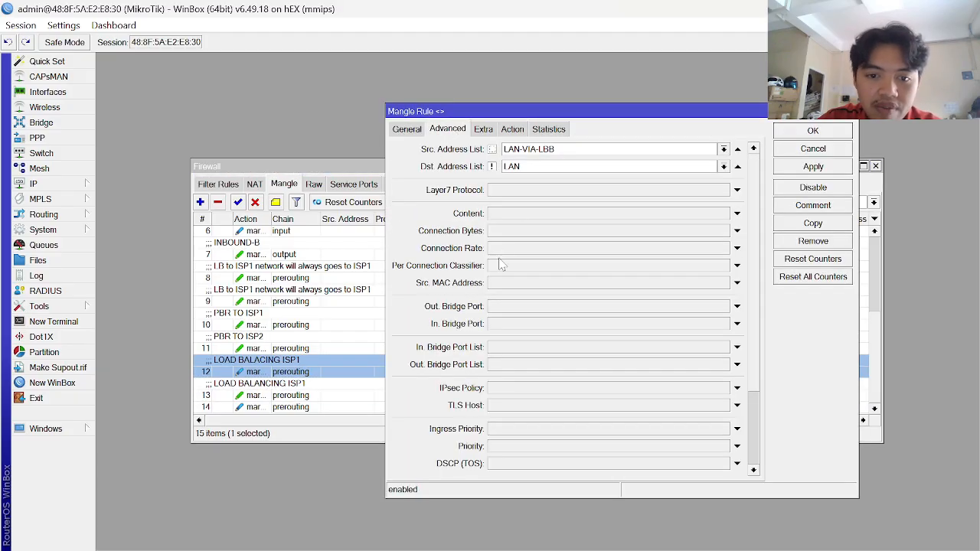
left_click(469, 267)
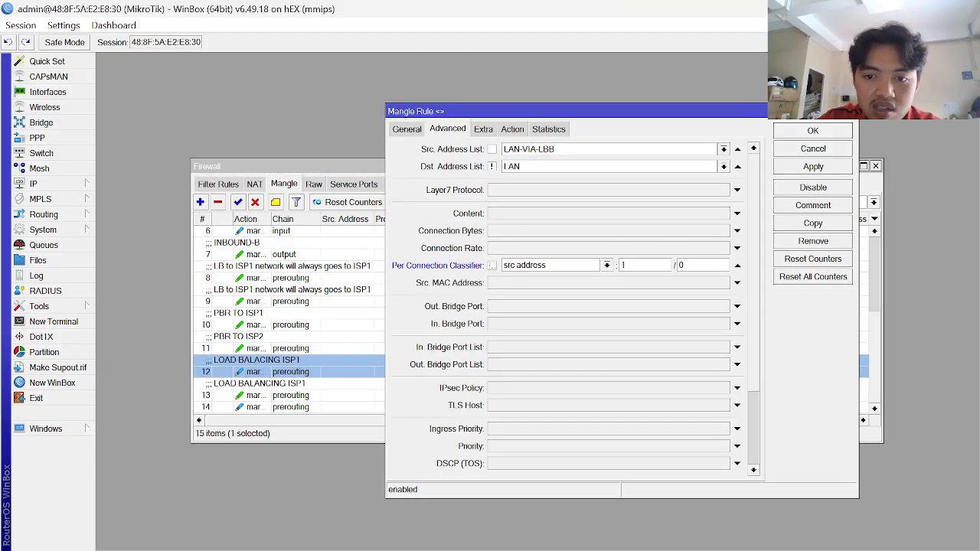
left_click(637, 266)
key("BackSpace")
type("2")
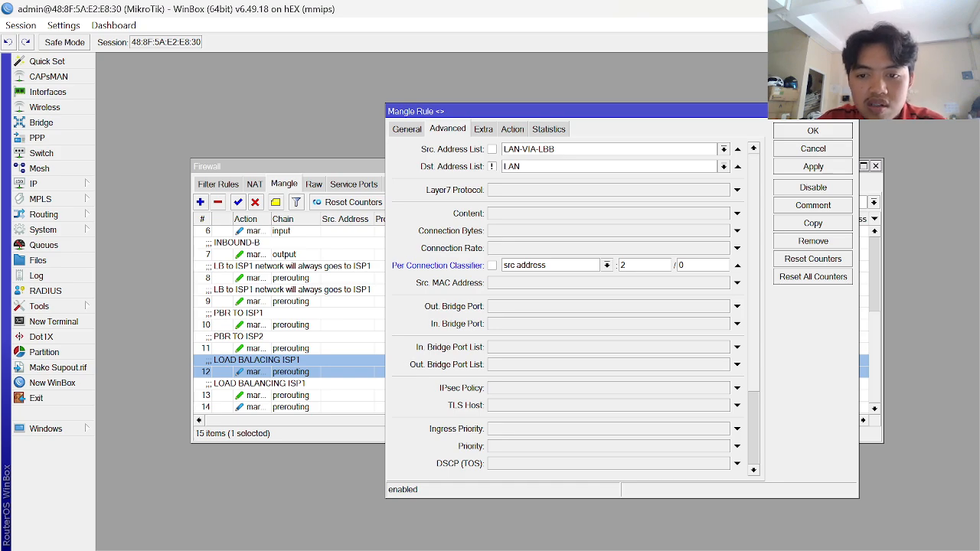
left_click(578, 268)
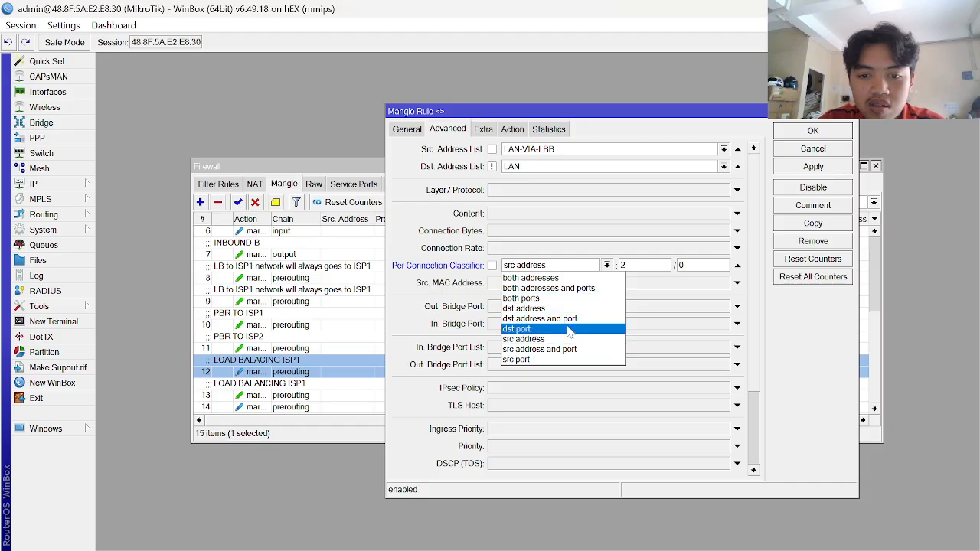
left_click(562, 288)
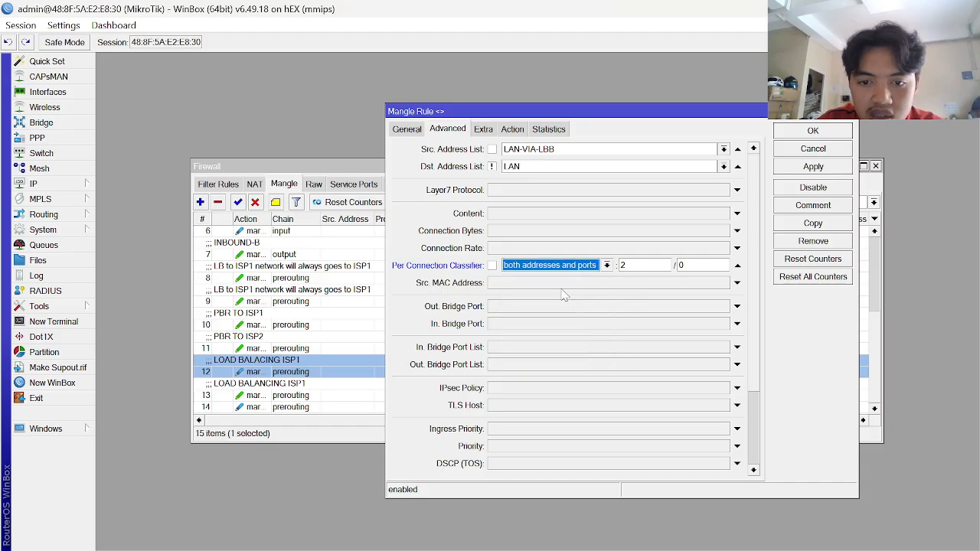
left_click(830, 169)
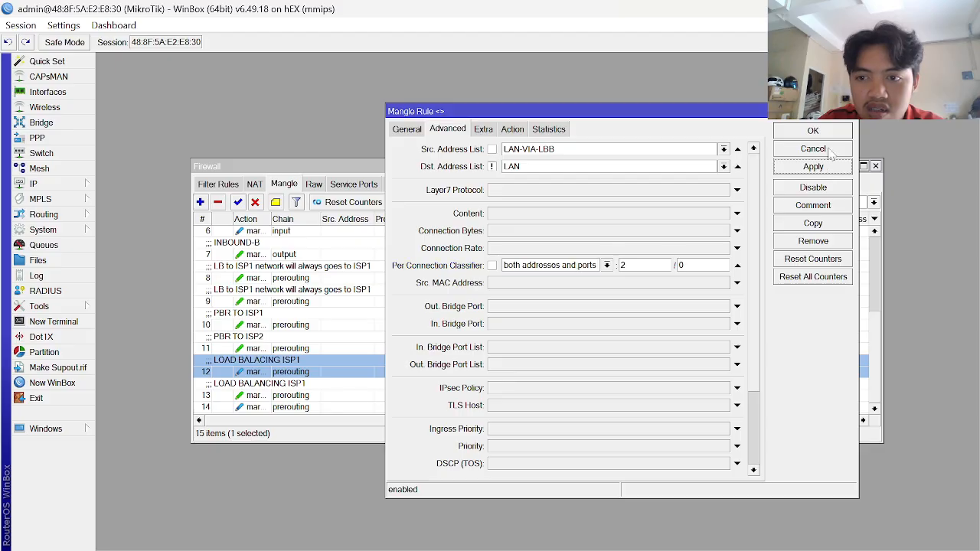
left_click(831, 133)
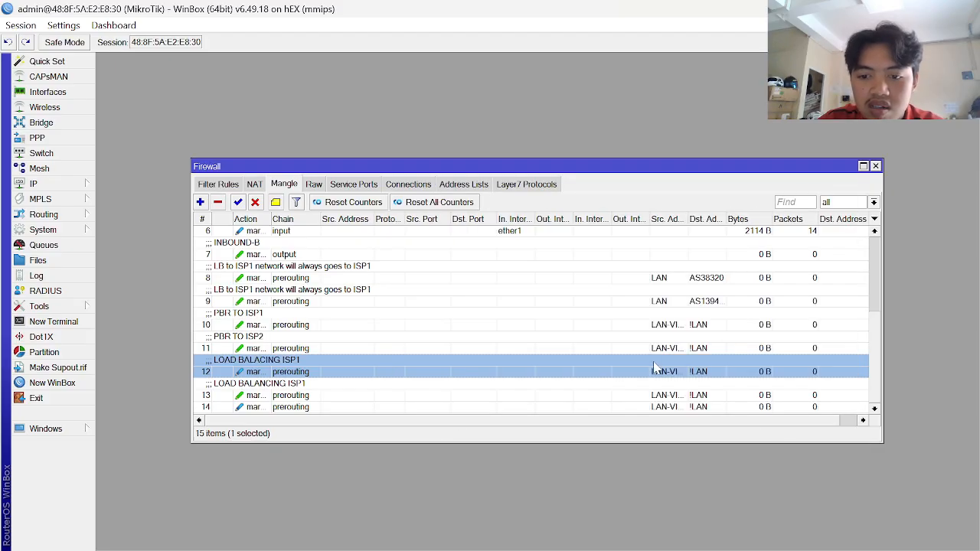
double_click(655, 370)
- Close rule 12's dialog and scroll the KONFIGURASI guide up to sections 12–13
key("Escape")
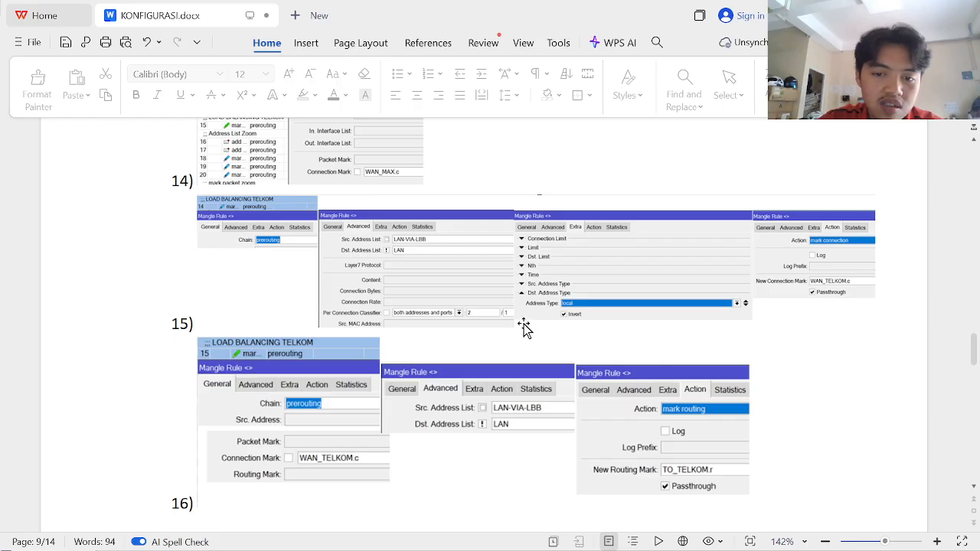
scroll(623, 317, "up", 5)
scroll(623, 317, "up", 3)
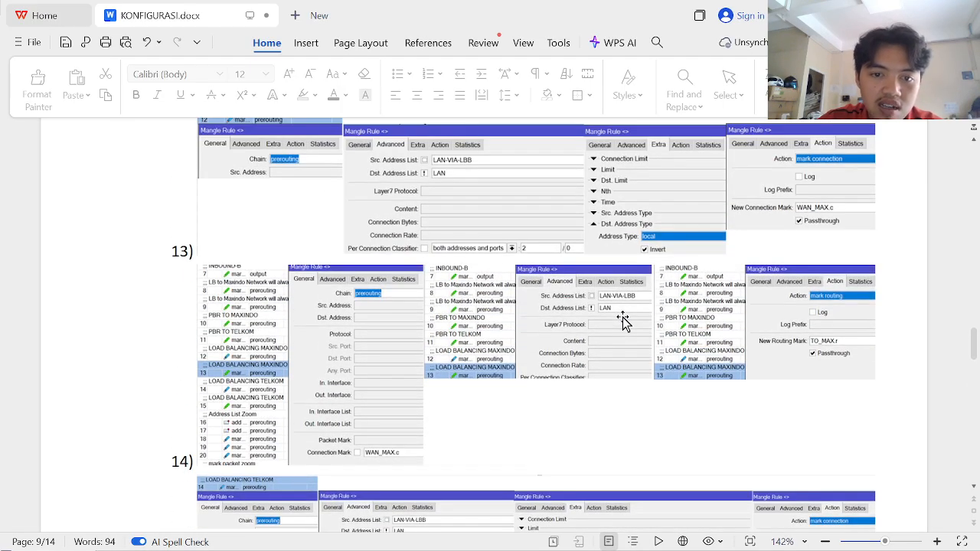
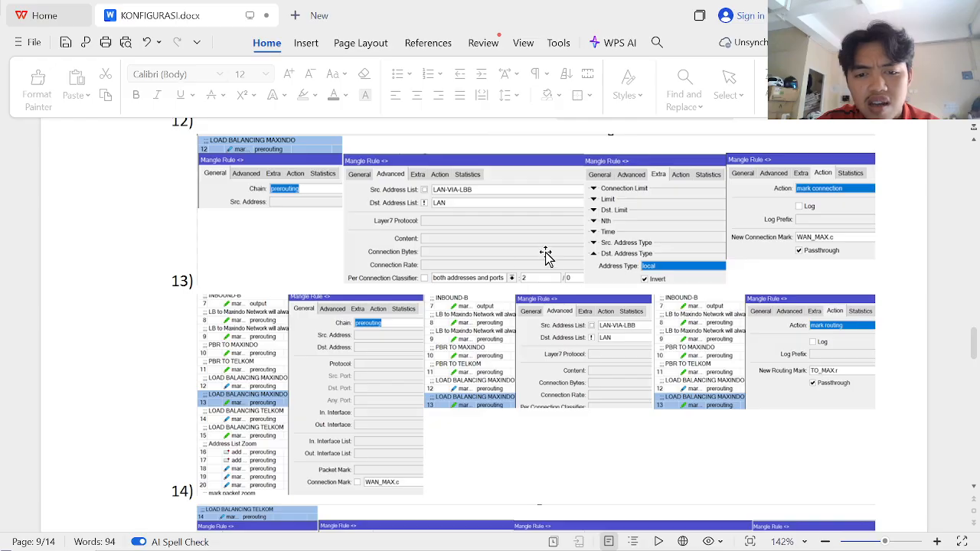
- Review the guide's mangle rule screenshots for steps 13–15, then return to WinBox's Mangle list
scroll(492, 359, "down", 4)
scroll(492, 359, "down", 6)
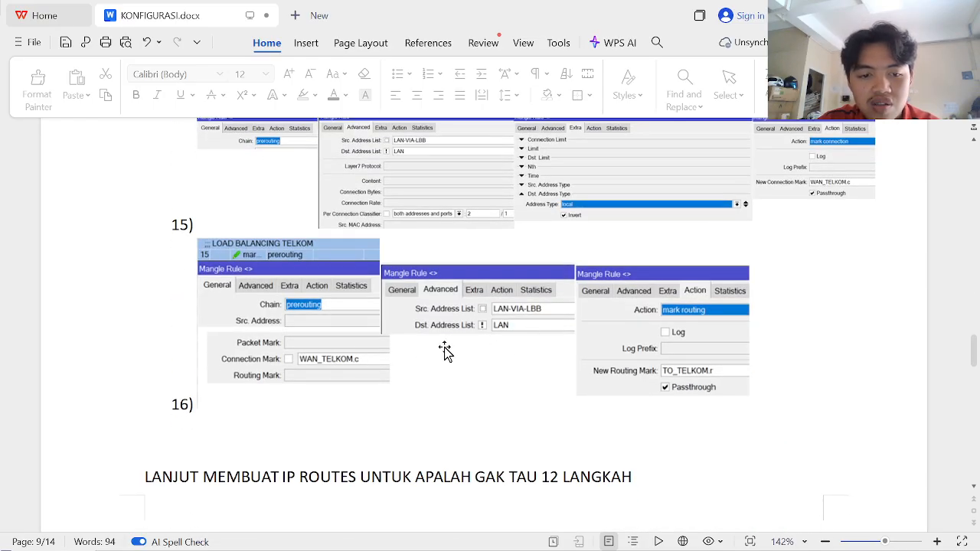
scroll(306, 360, "up", 6)
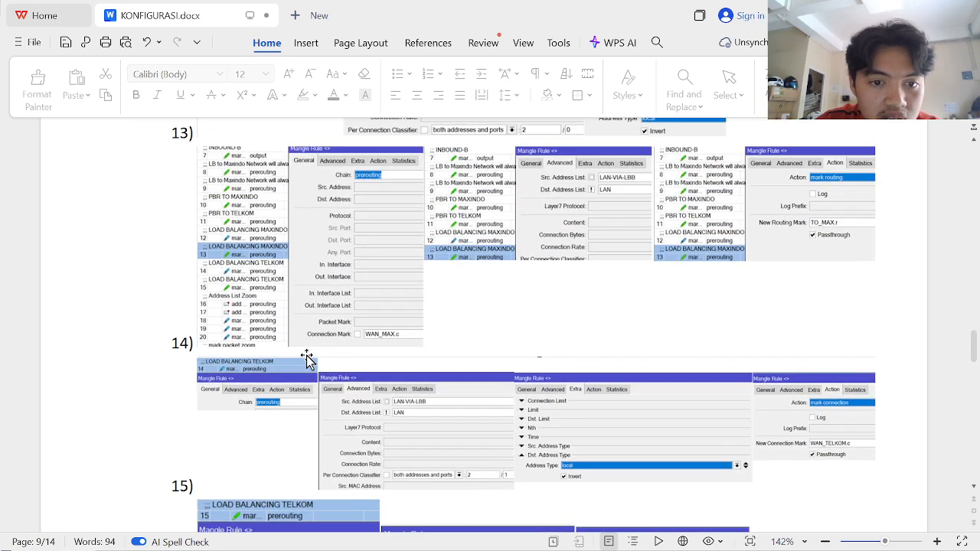
scroll(306, 359, "up", 3)
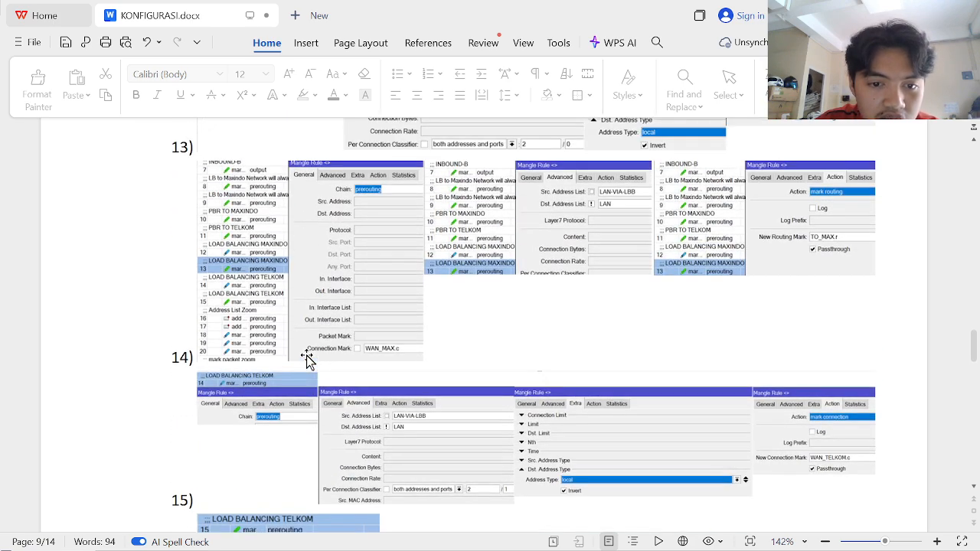
scroll(306, 360, "down", 2)
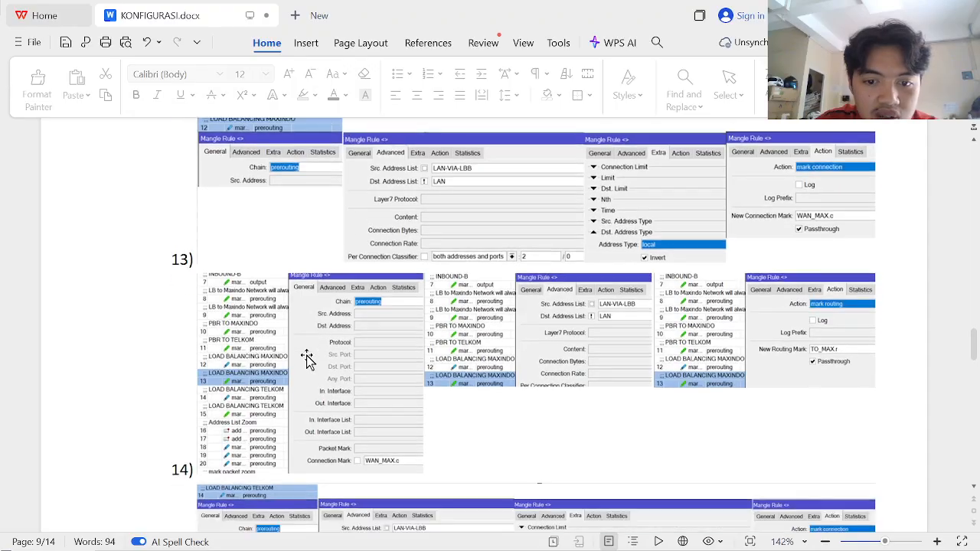
scroll(306, 360, "up", 2)
scroll(306, 360, "down", 5)
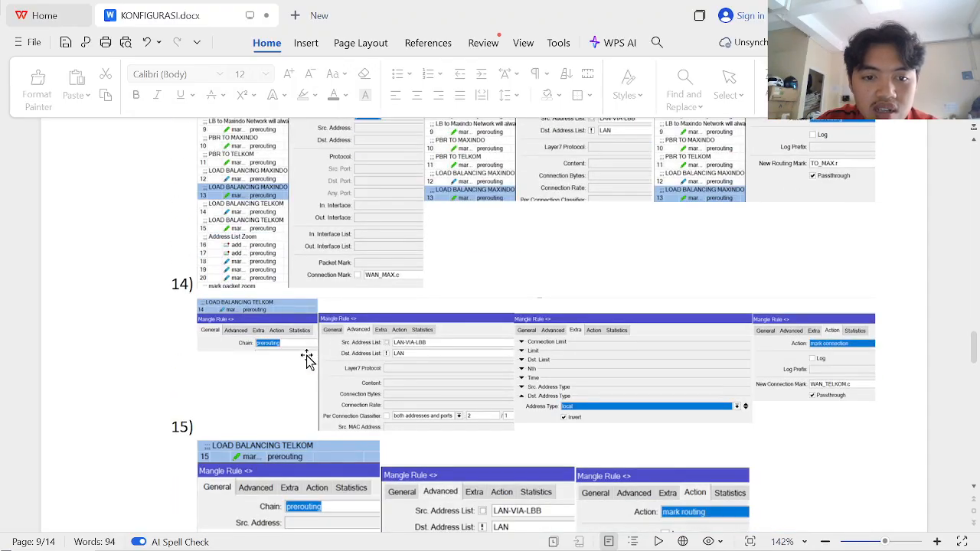
key("alt+Tab")
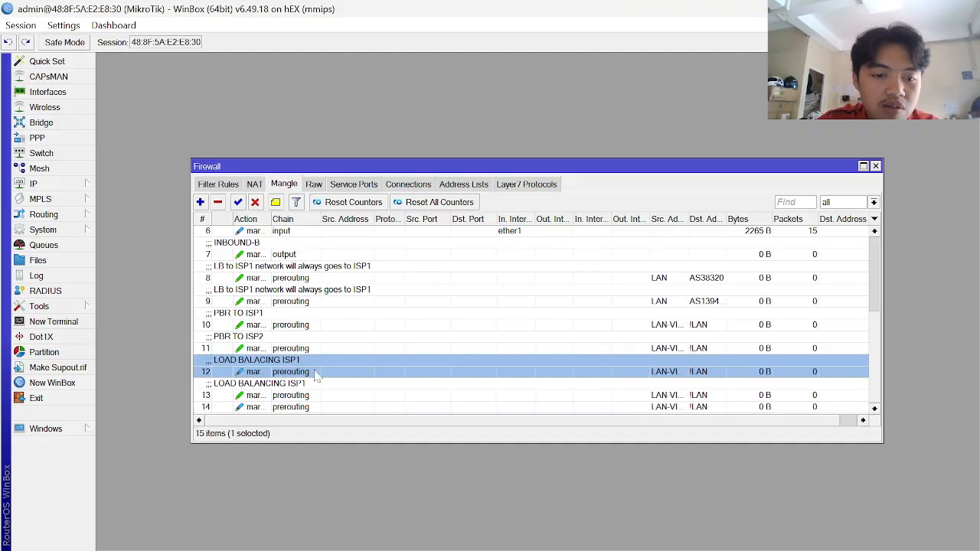
- Make mangle rule 12 match connection mark WAN_ISP1.c
double_click(313, 372)
scroll(521, 356, "down", 1)
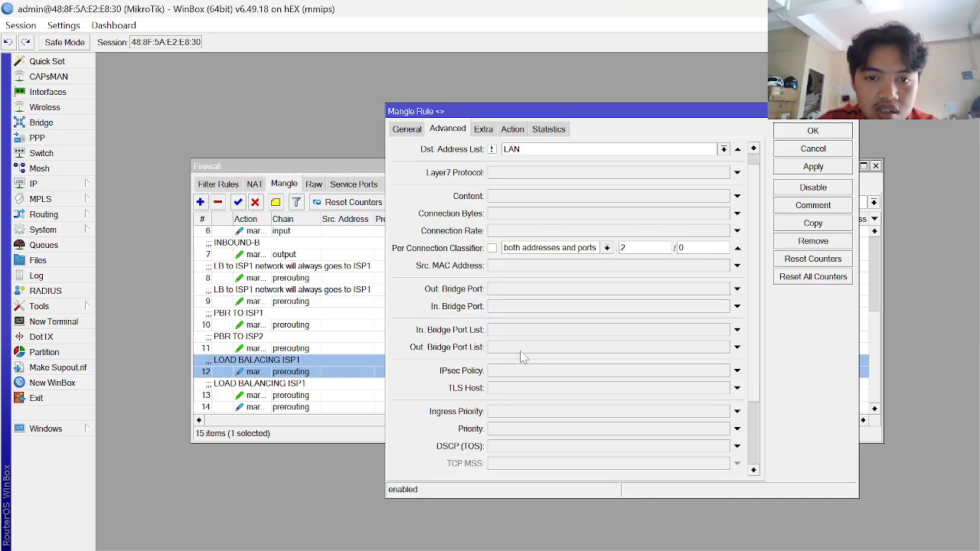
left_click(412, 132)
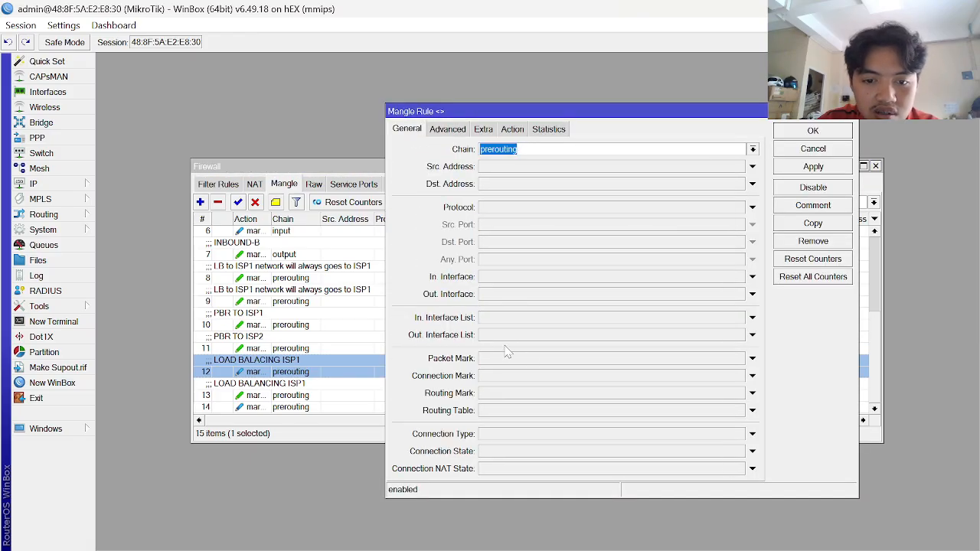
left_click(549, 378)
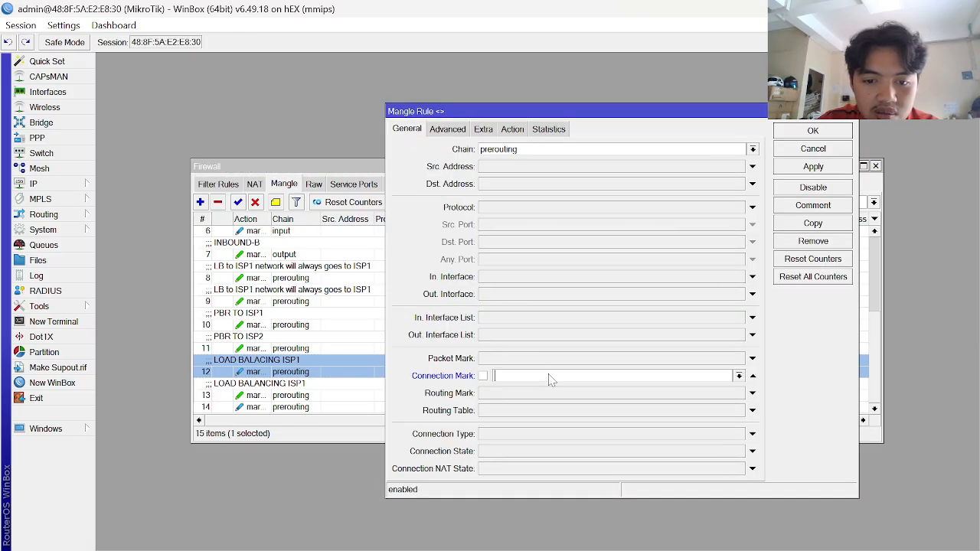
left_click(739, 376)
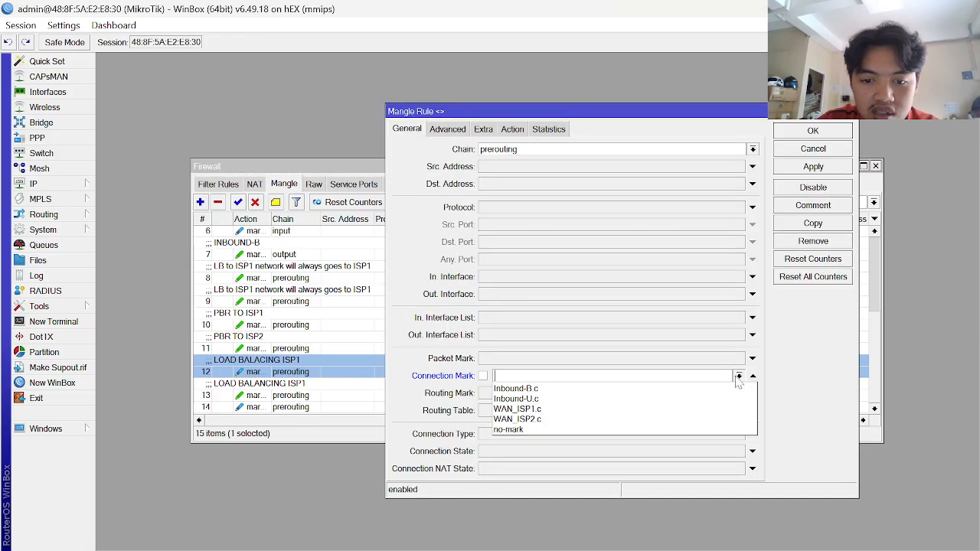
left_click(544, 412)
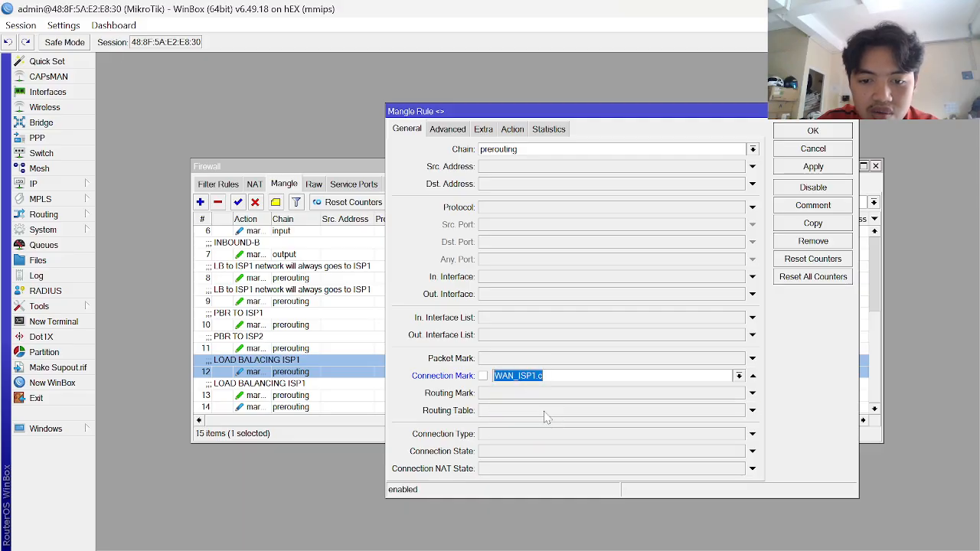
left_click(823, 172)
left_click(813, 131)
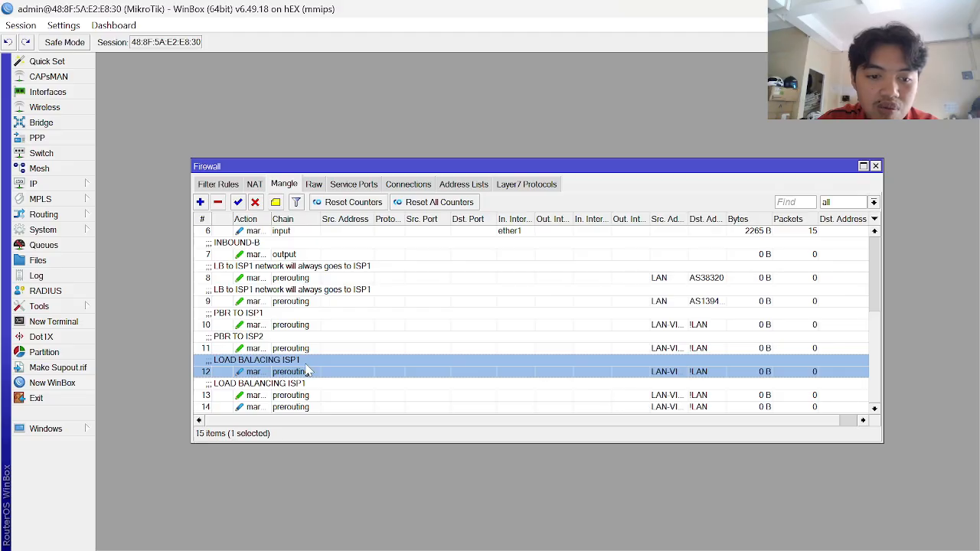
- Make mangle rule 14 match connection mark WAN_ISP2.c, then start a new rule
double_click(289, 407)
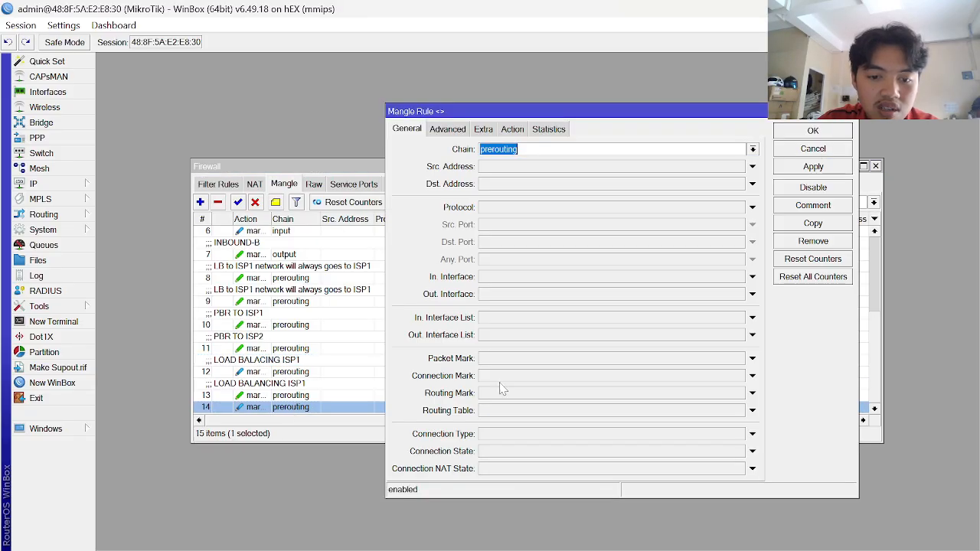
left_click(576, 375)
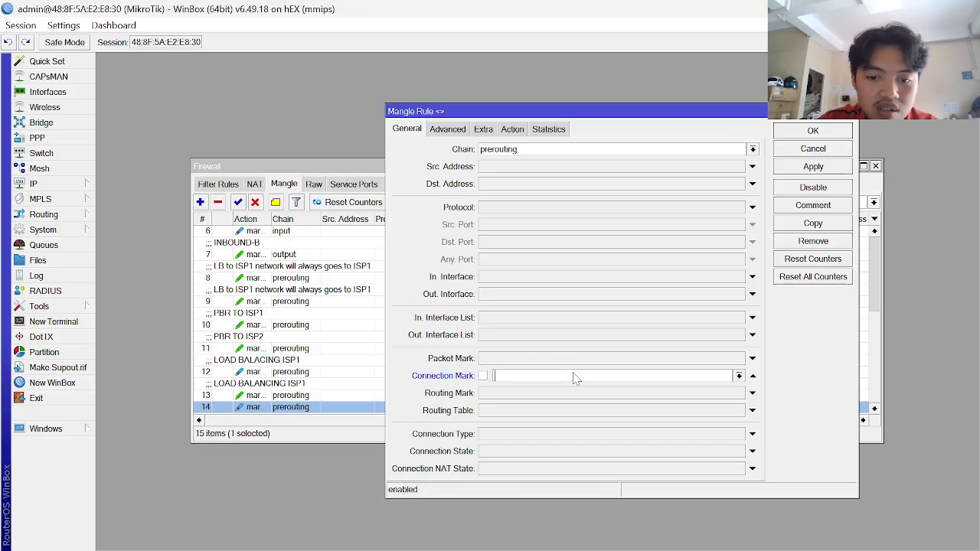
left_click(739, 376)
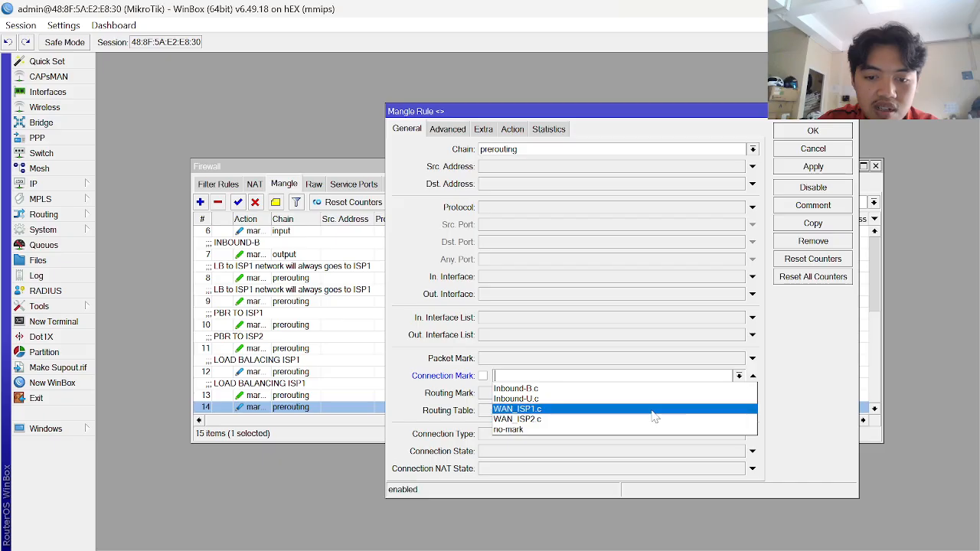
left_click(572, 420)
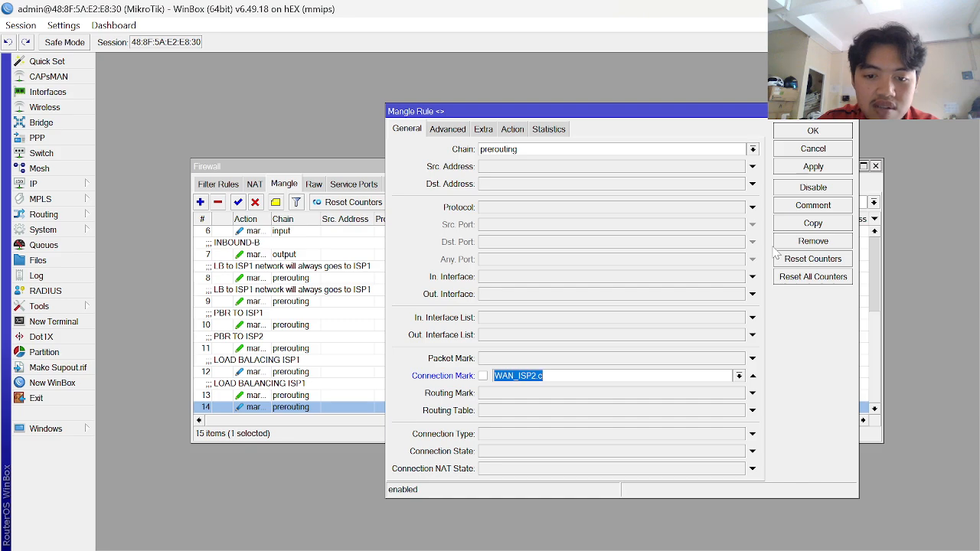
left_click(816, 168)
left_click(814, 132)
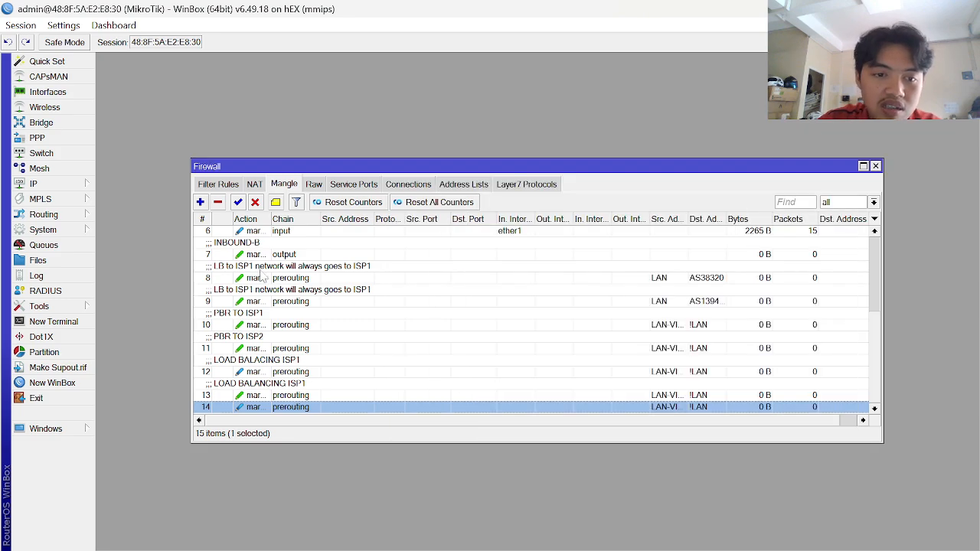
left_click(200, 202)
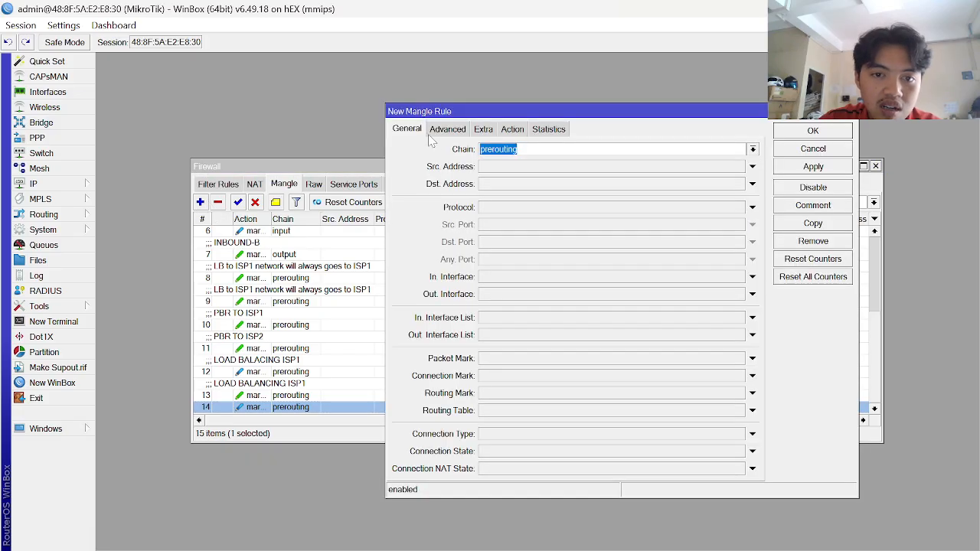
key("alt+Tab")
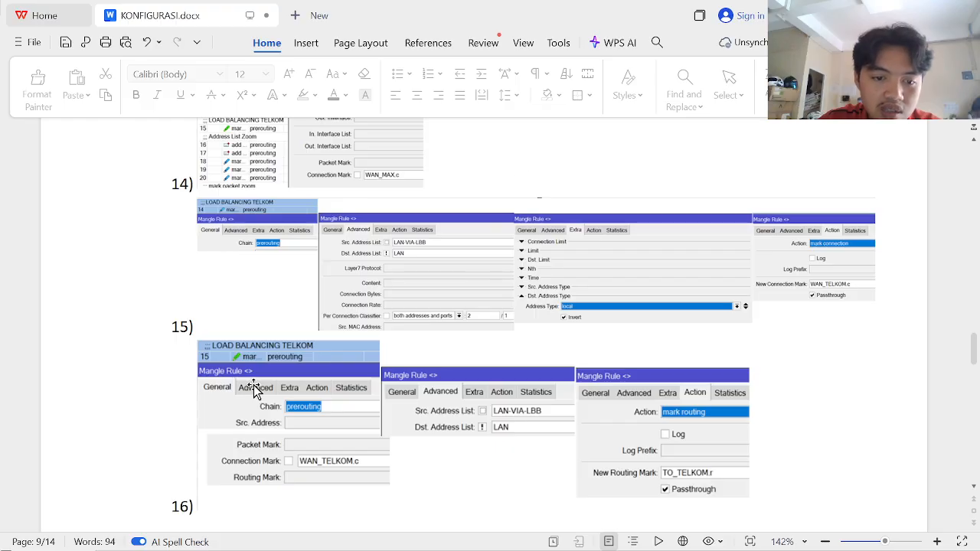
- Re-read guide steps 12–15, then return to the new prerouting mangle rule in WinBox
scroll(254, 389, "down", 1)
scroll(254, 389, "down", 1)
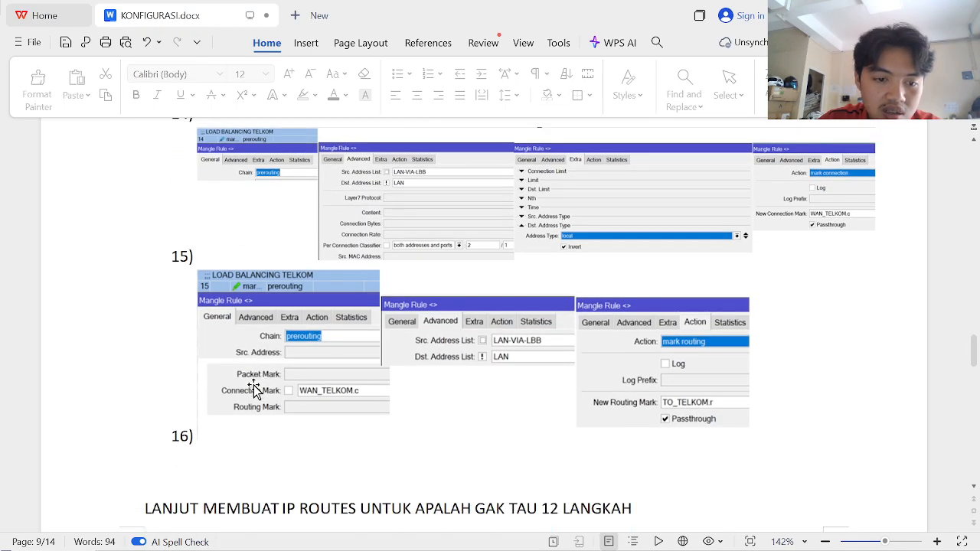
scroll(255, 389, "up", 2)
scroll(254, 389, "up", 5)
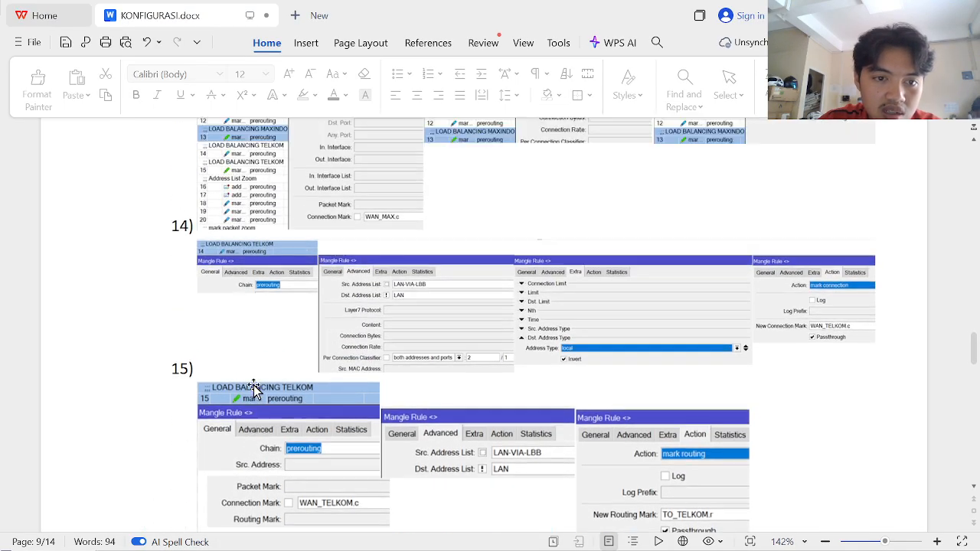
scroll(254, 389, "up", 6)
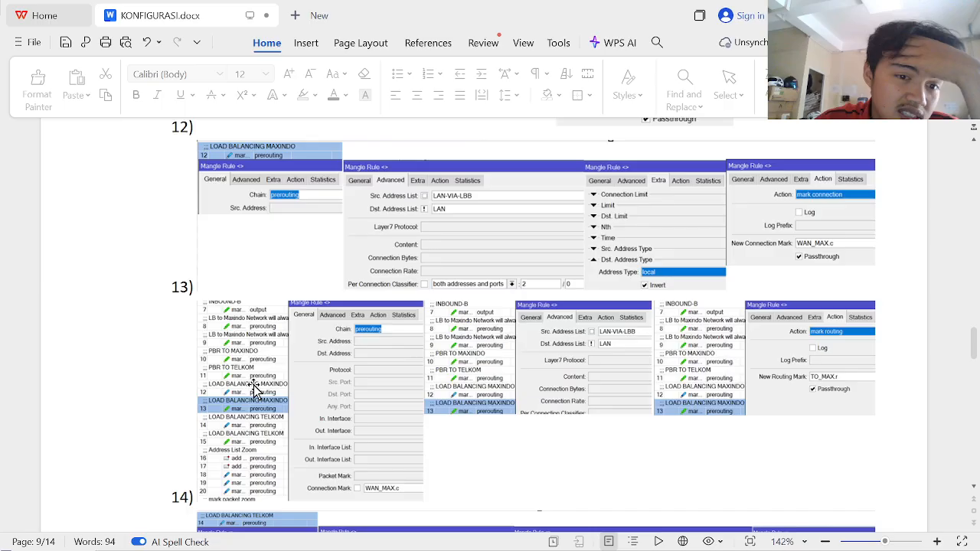
scroll(255, 389, "down", 3)
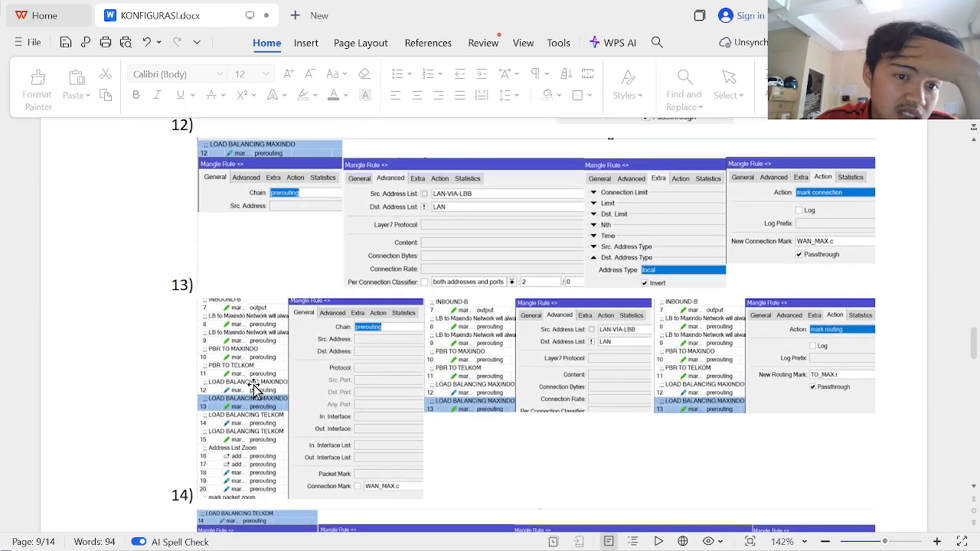
scroll(256, 391, "down", 3)
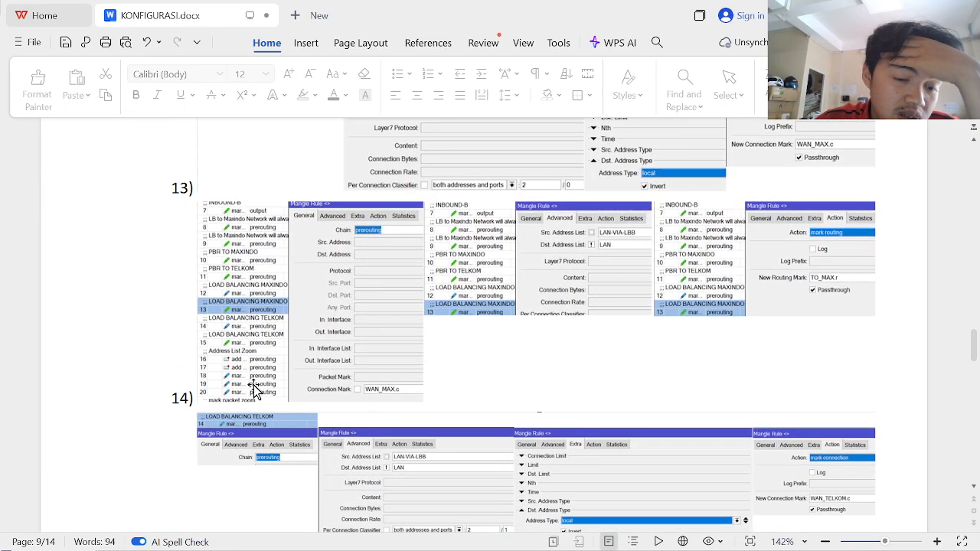
key("alt+Tab")
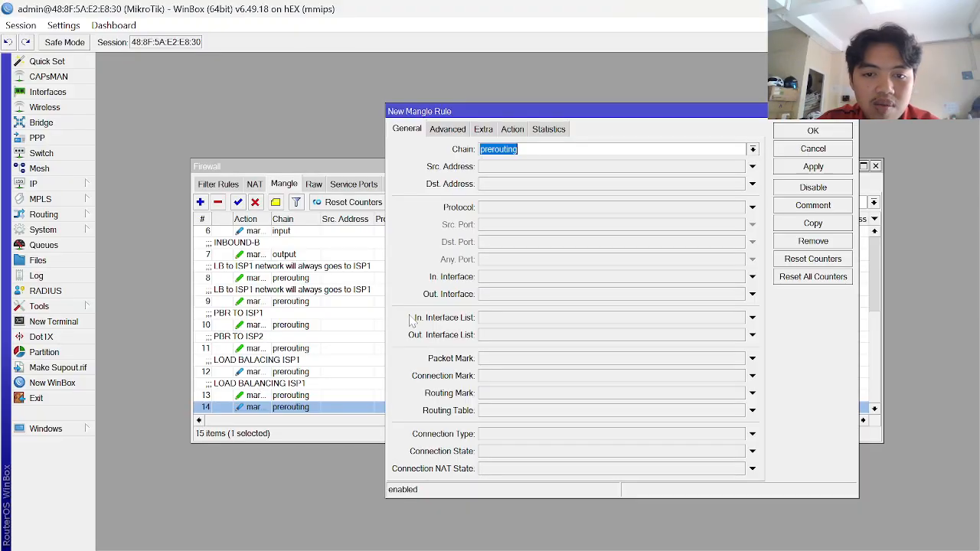
- Discard the new rule, inspect the PBR rules, and remove rule 12's connection-mark condition
key("Escape")
left_click(285, 367)
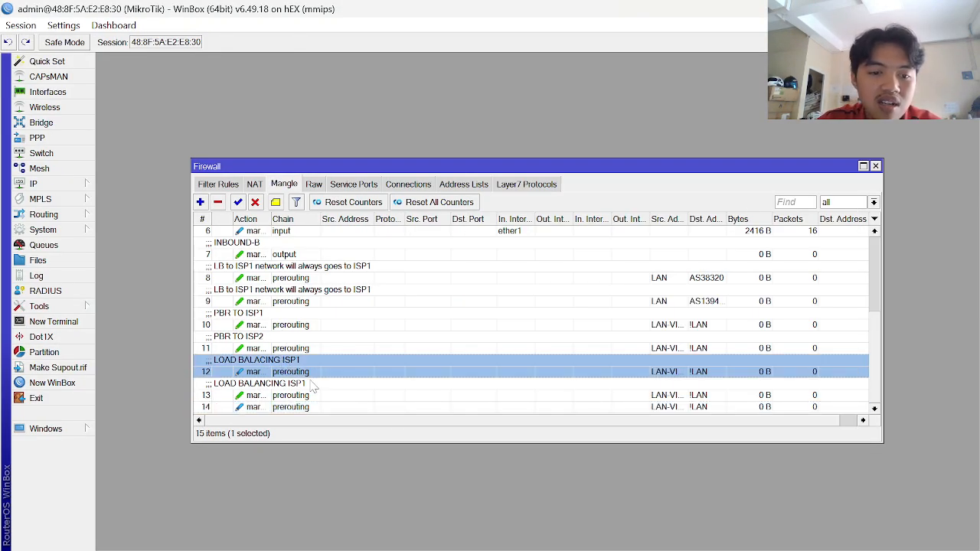
left_click(278, 346)
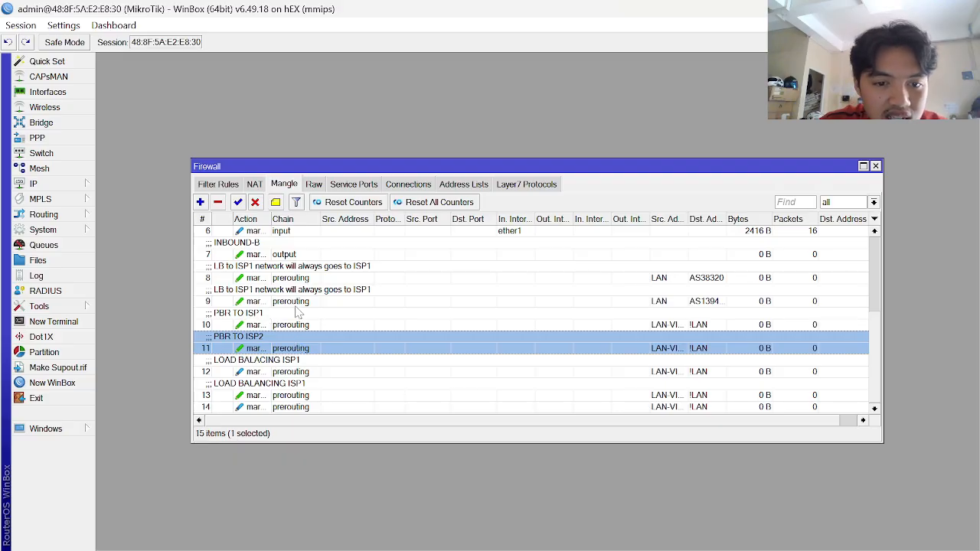
double_click(293, 326)
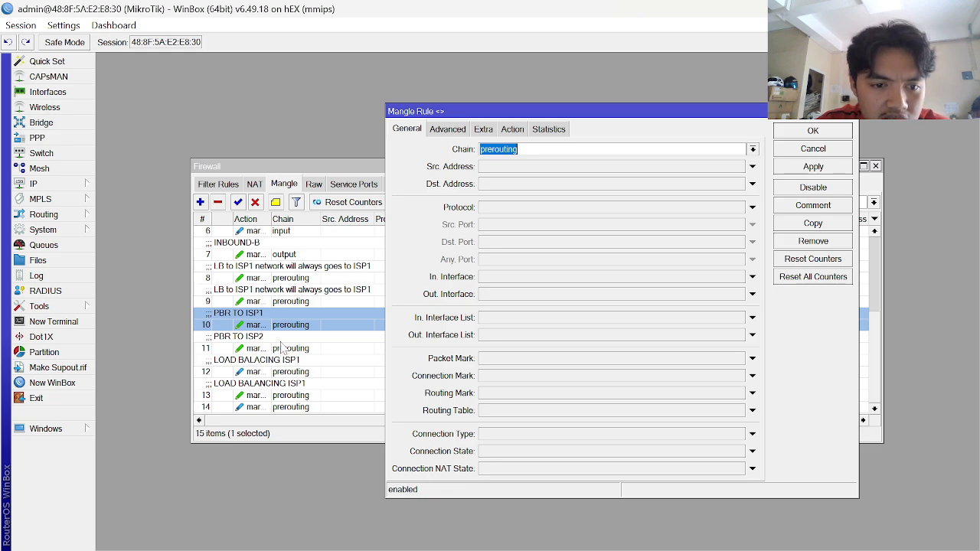
key("Escape")
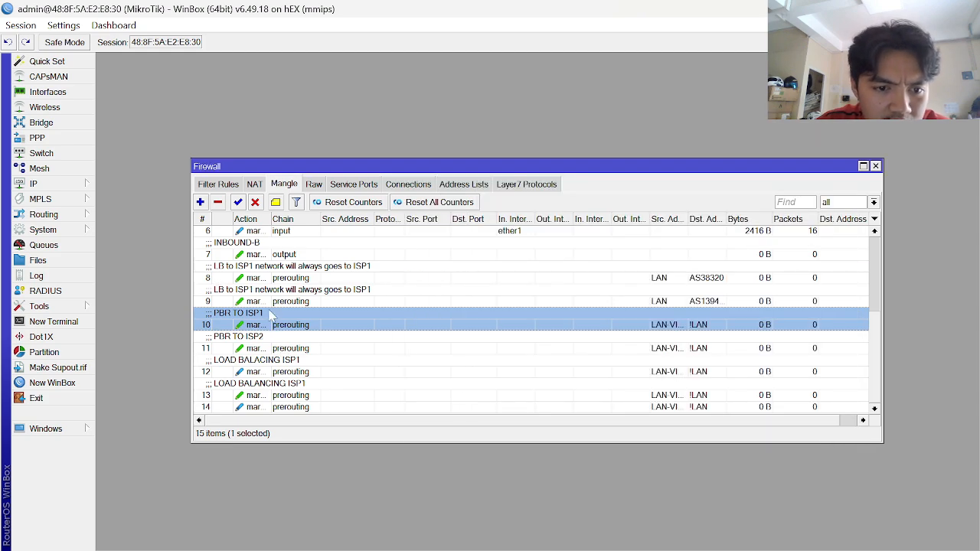
double_click(294, 373)
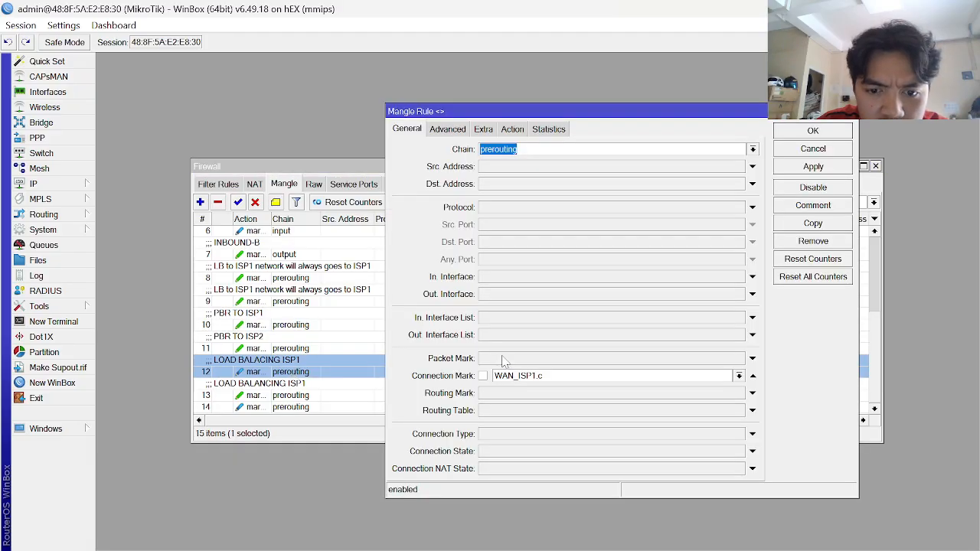
left_click(753, 376)
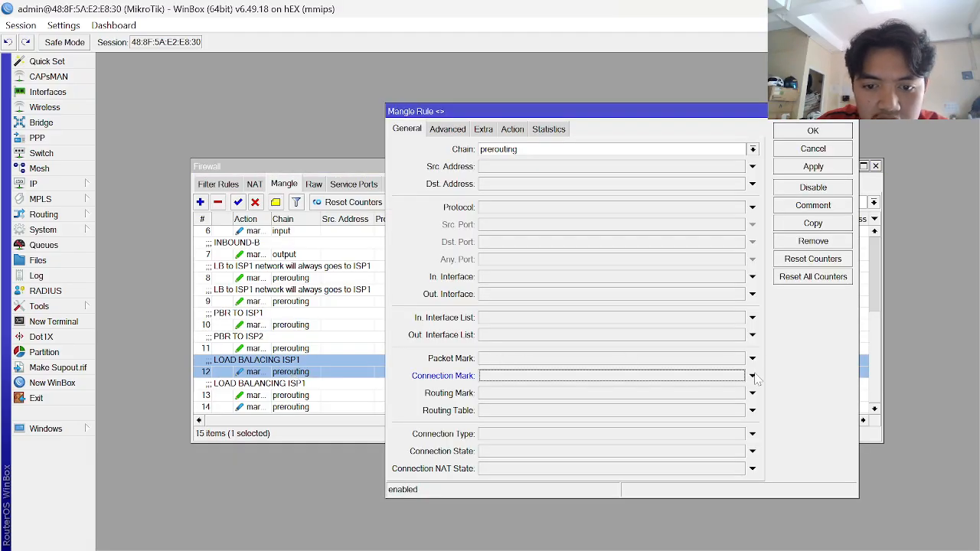
left_click(813, 167)
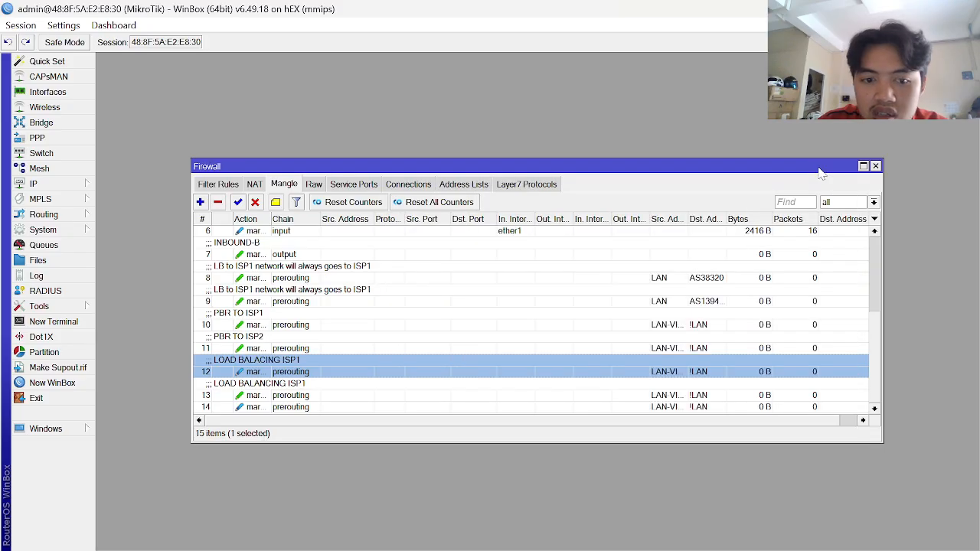
- Make rule 13 match connection mark WAN_ISP1.c and start a fresh mangle rule
double_click(278, 388)
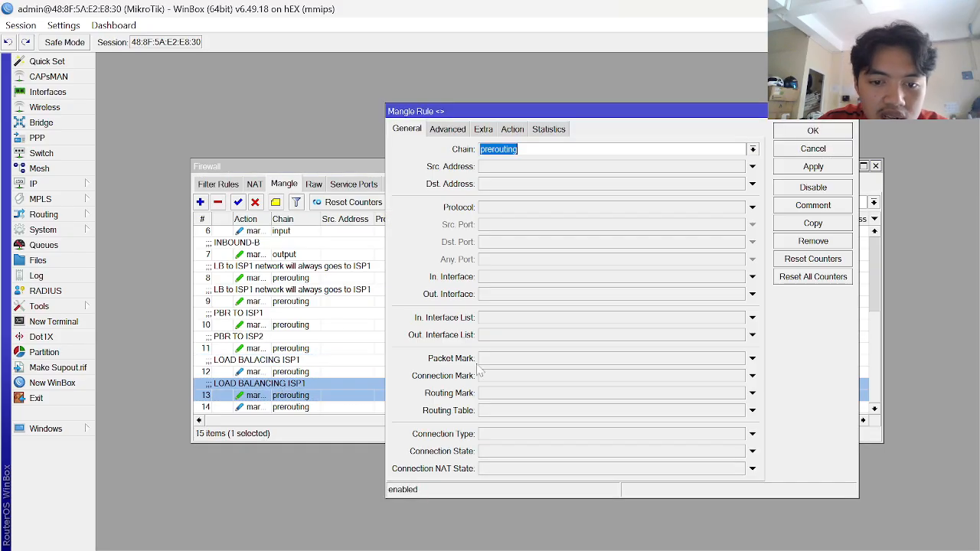
left_click(558, 376)
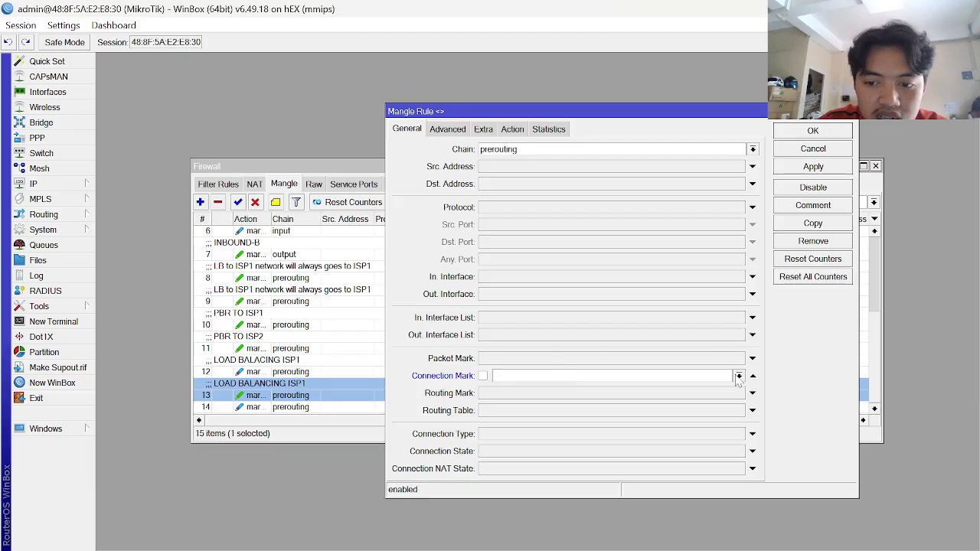
left_click(737, 377)
left_click(602, 410)
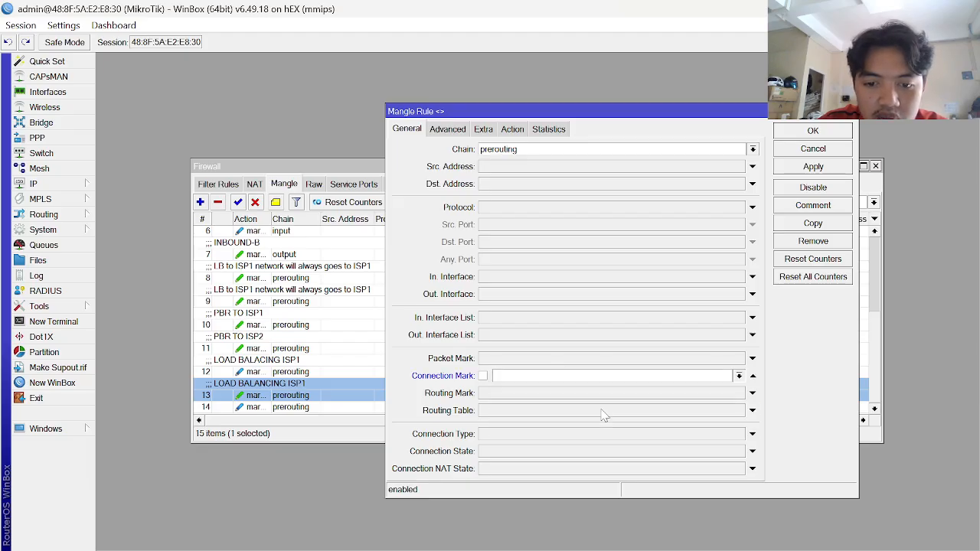
left_click(817, 168)
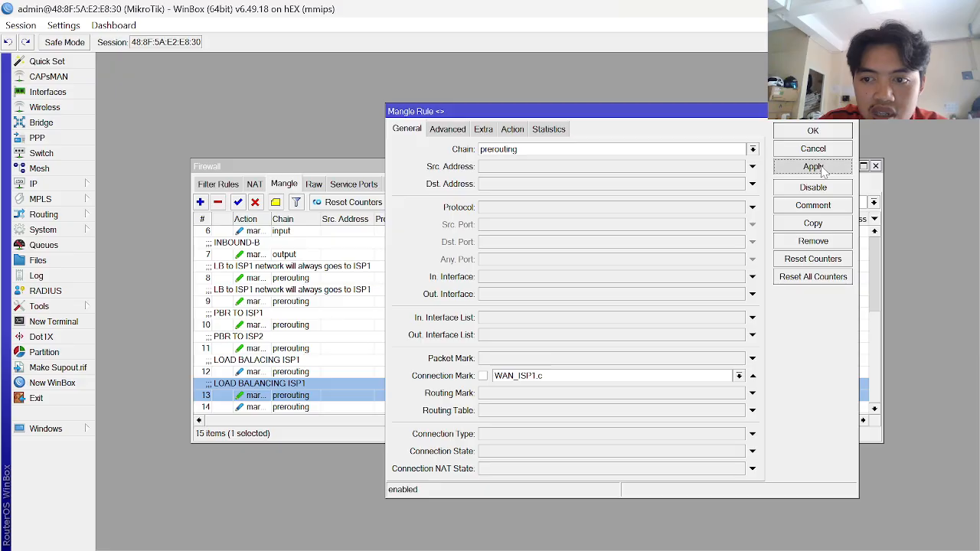
left_click(812, 131)
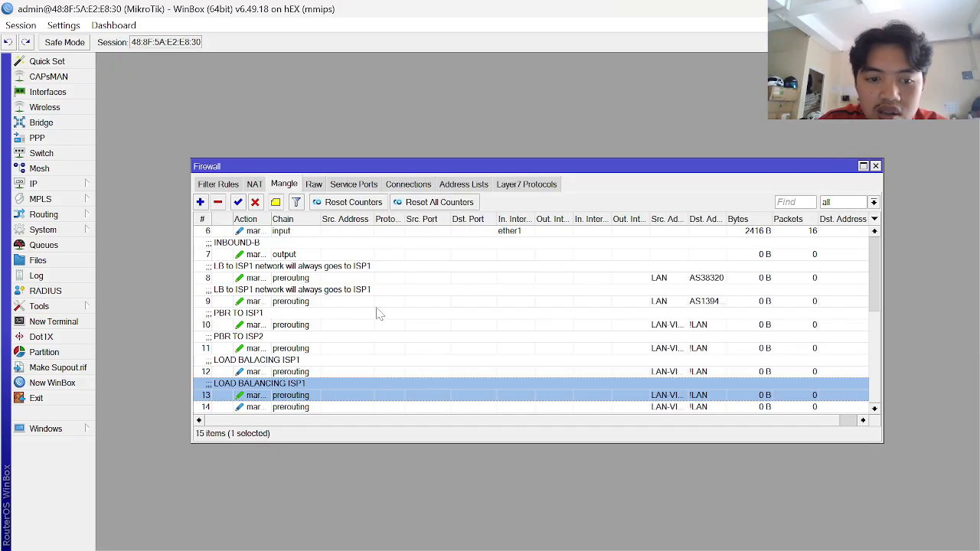
left_click(199, 202)
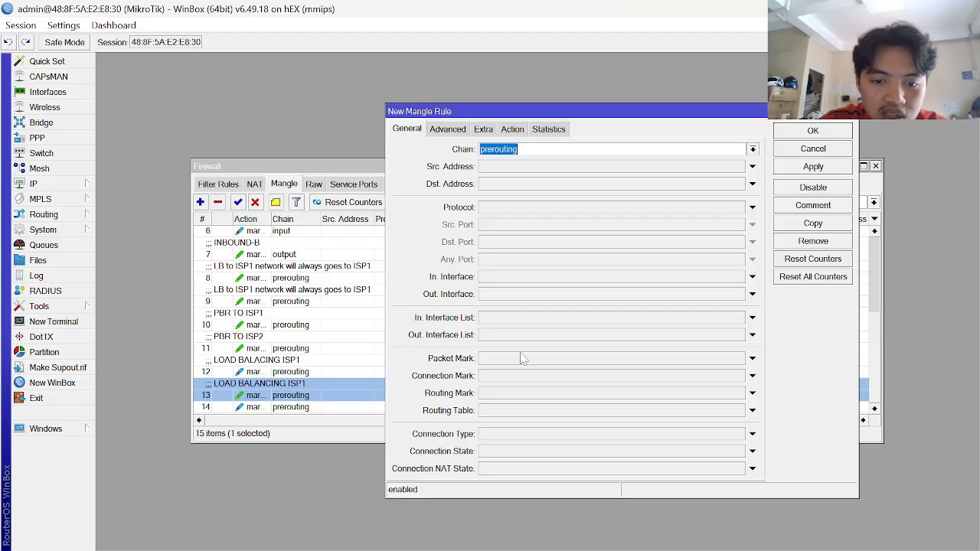
- Require connection mark WAN_ISP2.c and add a source address-list condition under Advanced
left_click(528, 376)
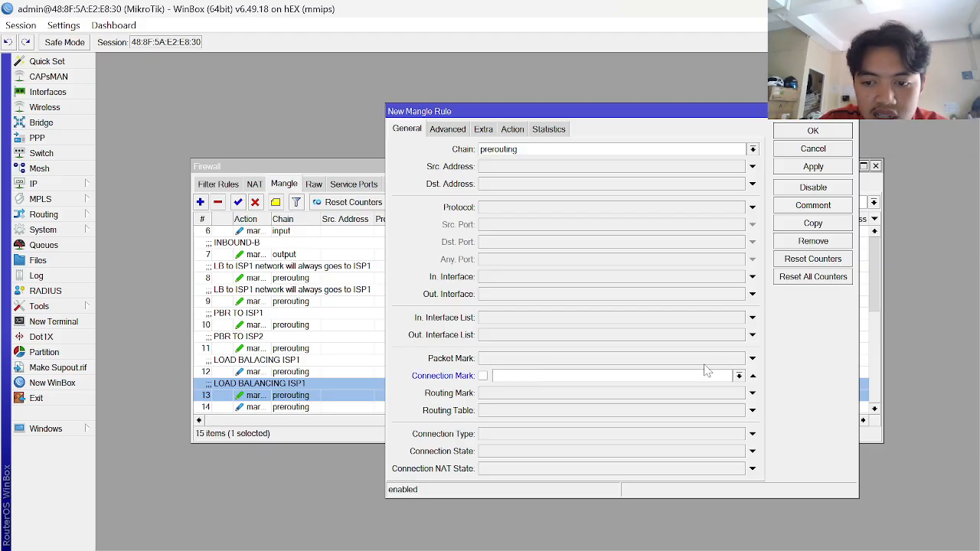
left_click(739, 376)
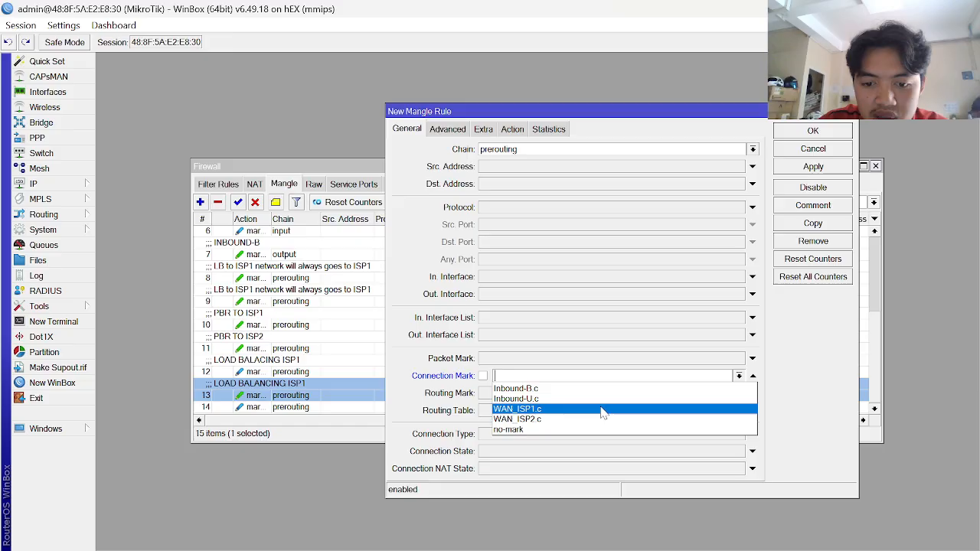
left_click(579, 420)
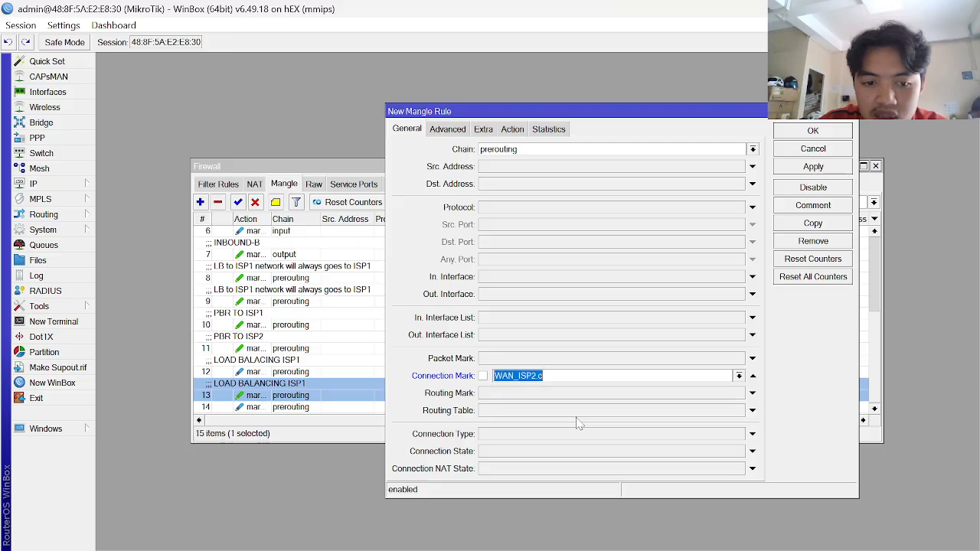
left_click(452, 130)
left_click(570, 148)
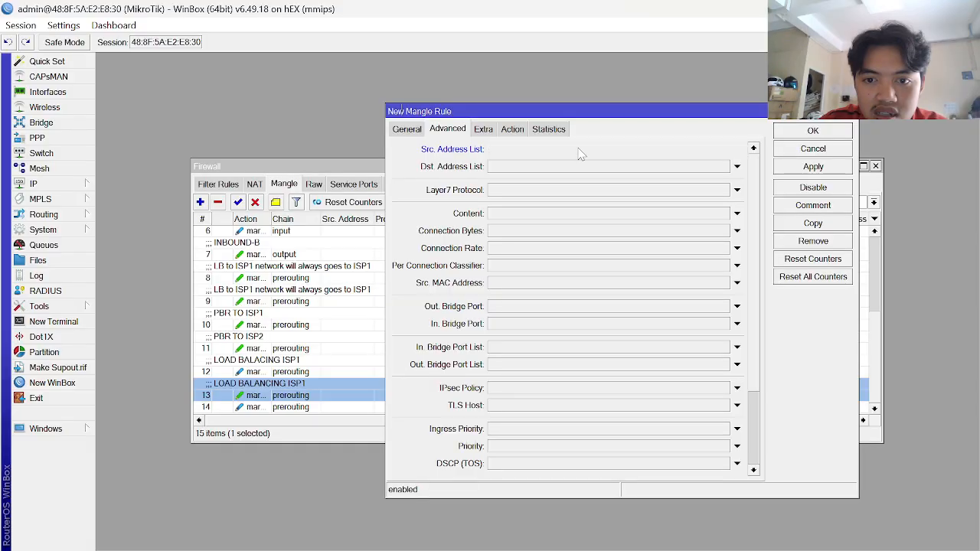
left_click(724, 150)
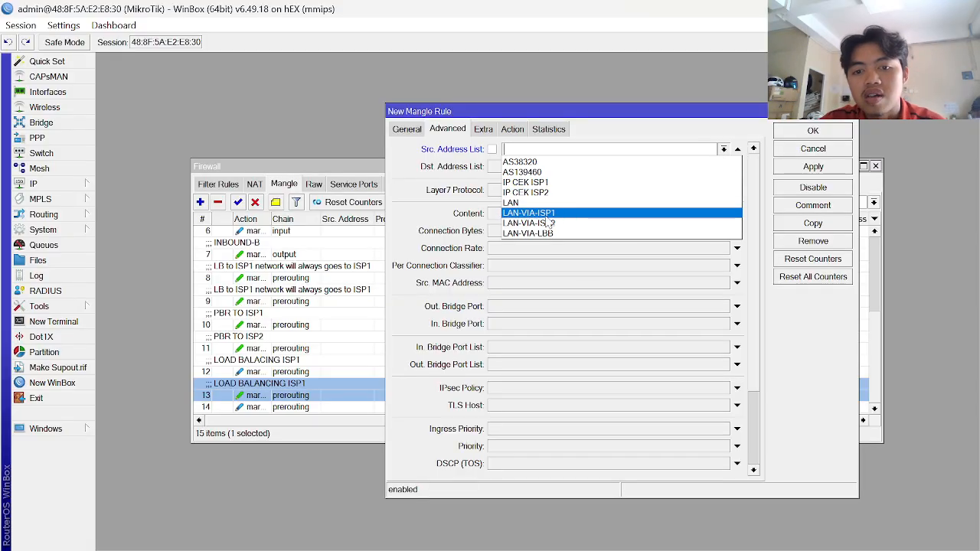
- Check the KONFIGURASI guide for the rule's address-list values
key("alt+Tab")
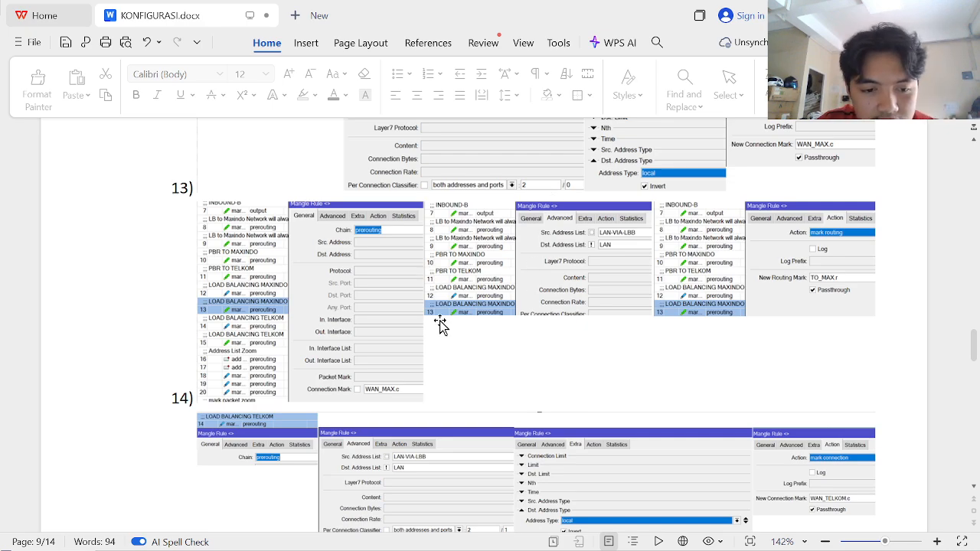
scroll(459, 375, "down", 2)
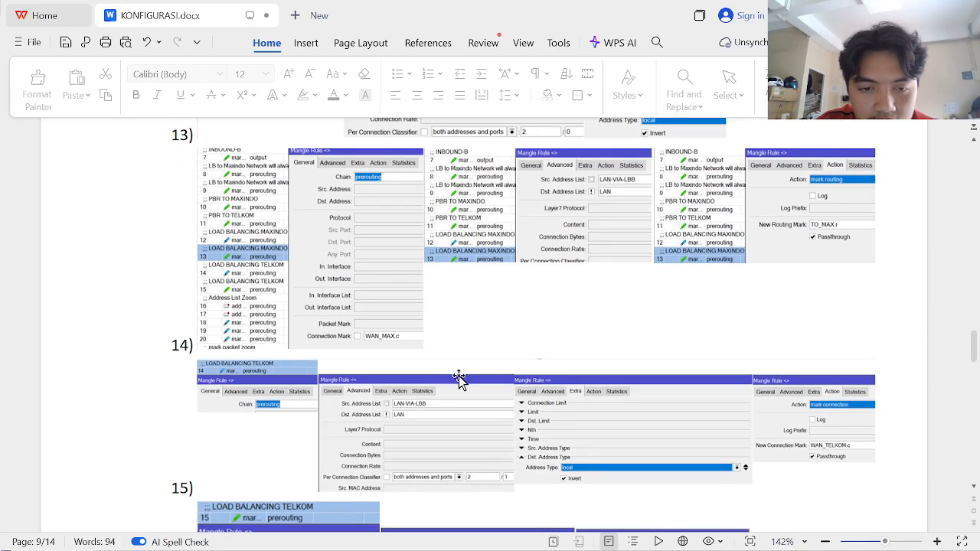
scroll(459, 376, "up", 1)
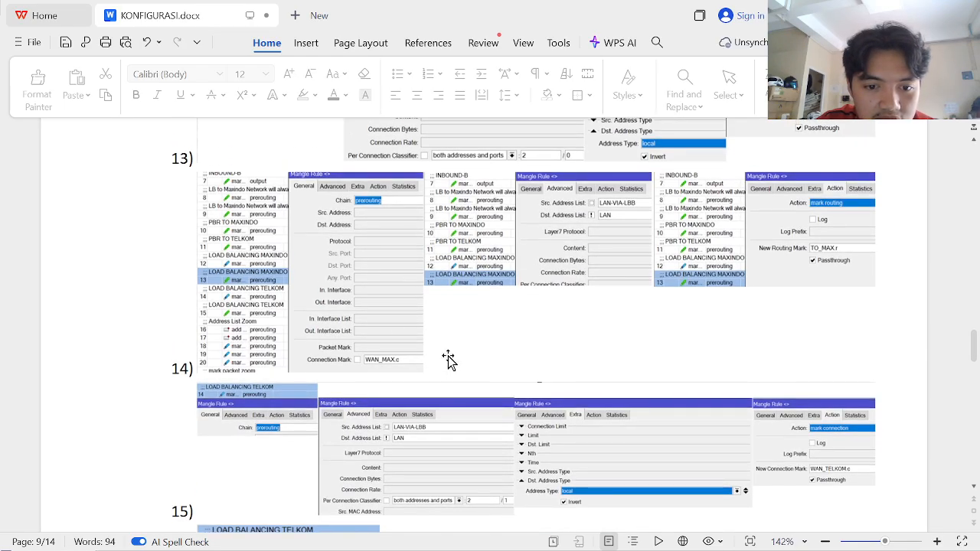
scroll(448, 360, "down", 5)
scroll(449, 359, "down", 3)
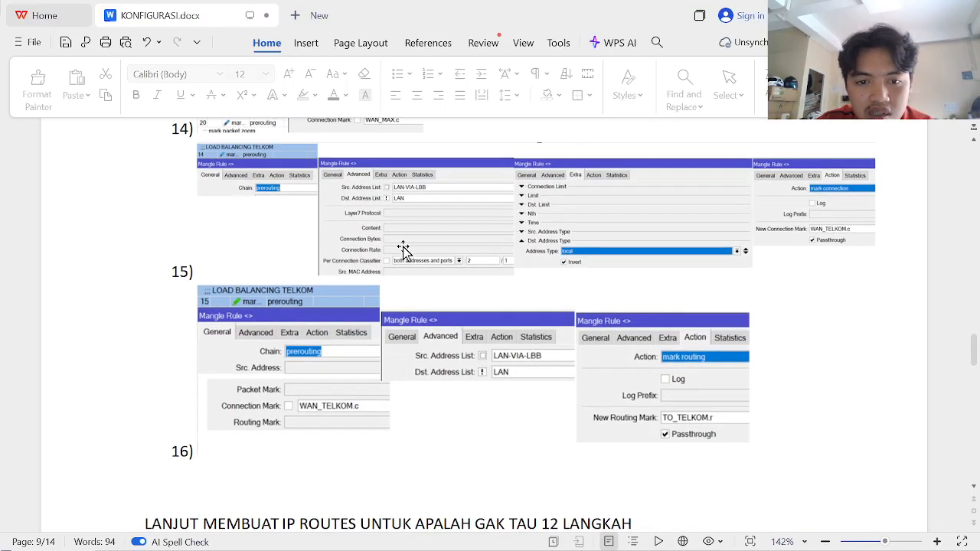
key("alt+Tab")
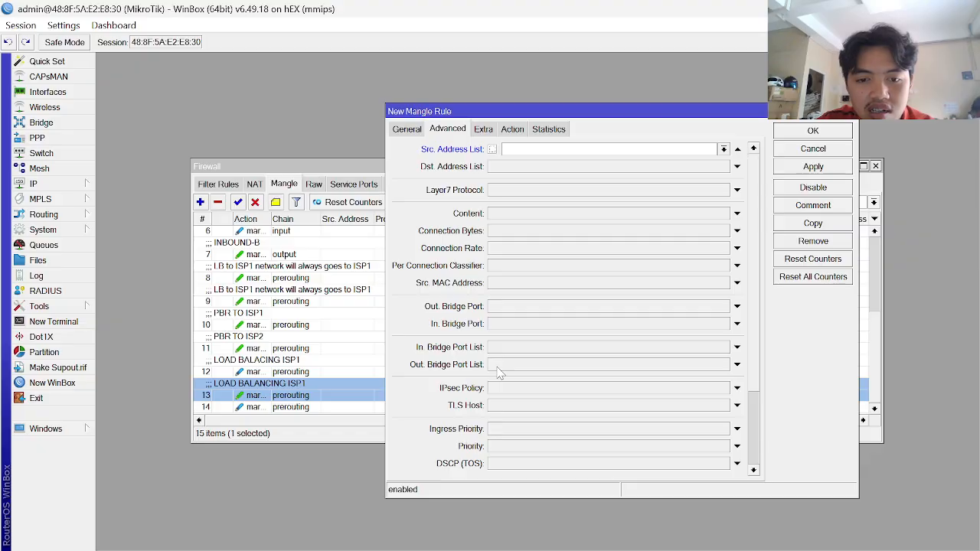
key("alt+Tab")
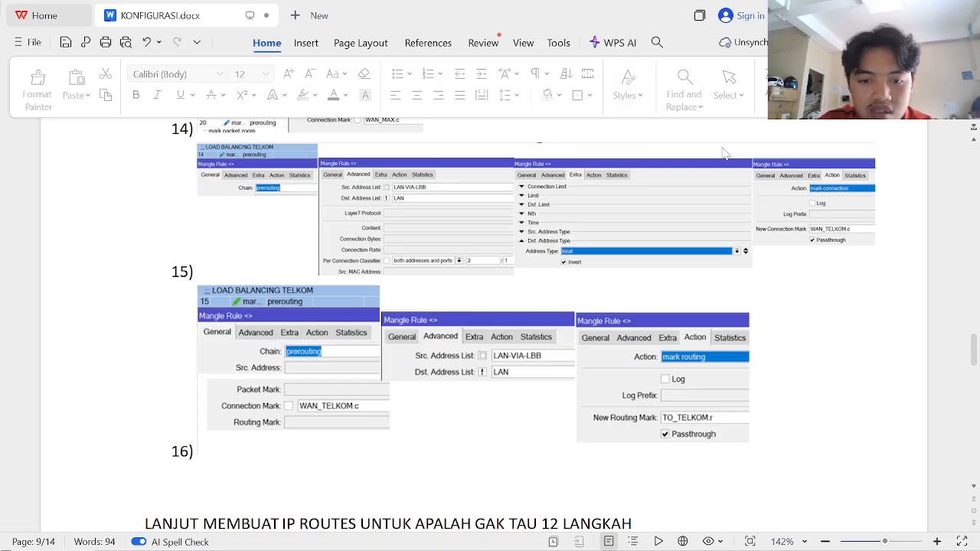
key("alt+Tab")
- Set source address list LAN-VIA-LBB and negated destination address list ! LAN
left_click(723, 150)
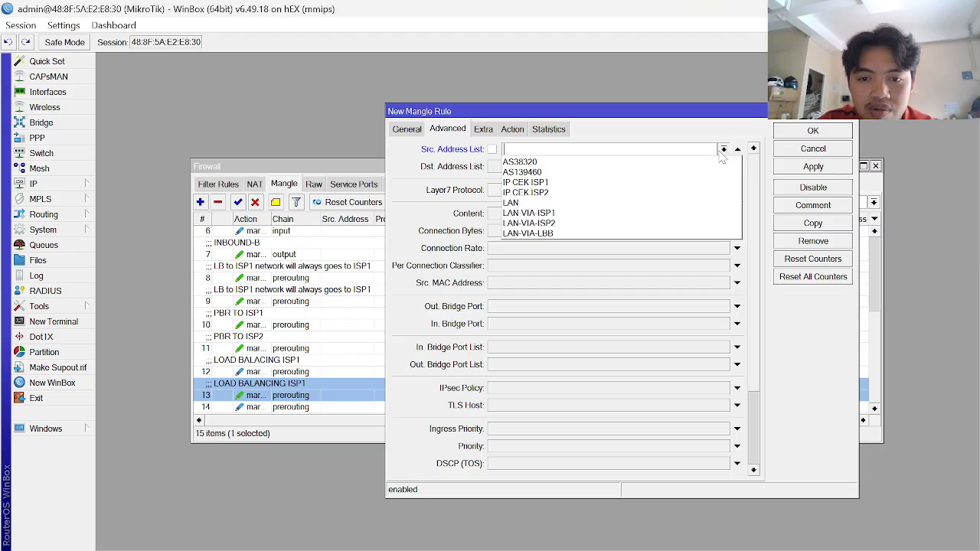
left_click(647, 234)
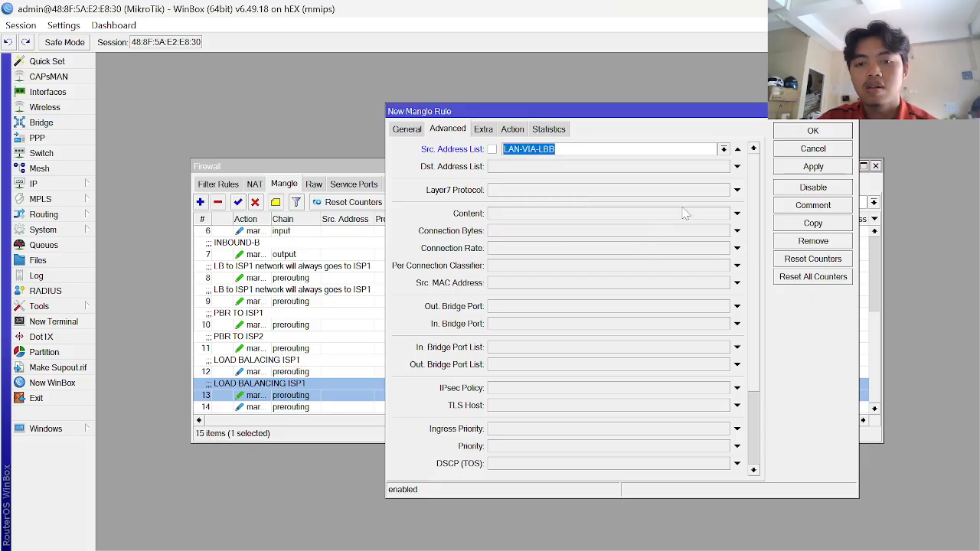
left_click(692, 167)
left_click(723, 166)
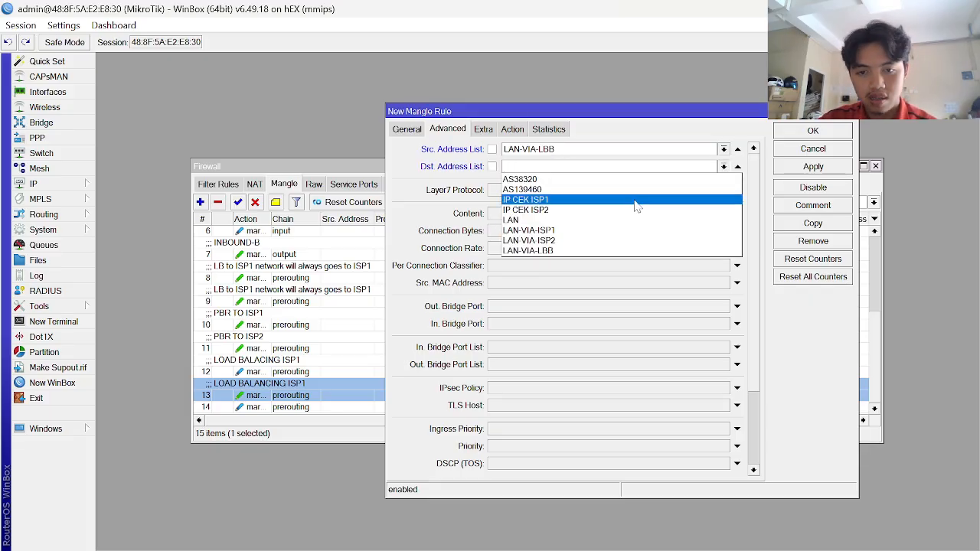
left_click(619, 219)
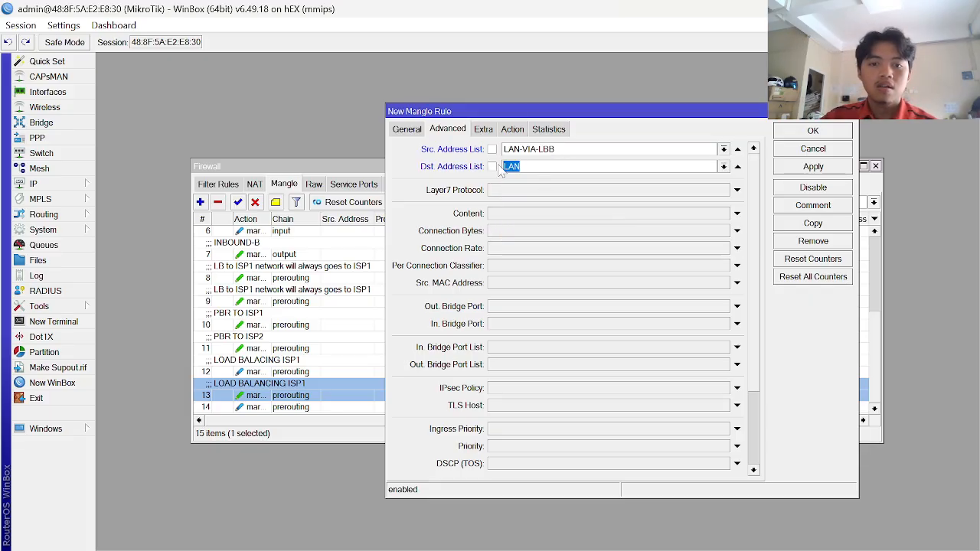
left_click(493, 167)
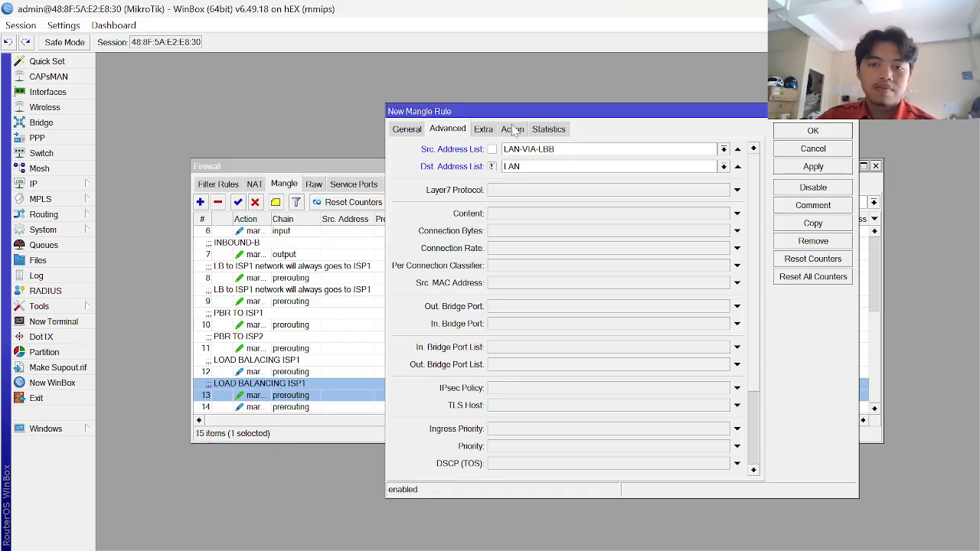
- Set the action to mark routing with routing mark WAN_ISP2.r and save the rule
left_click(512, 131)
left_click(542, 151)
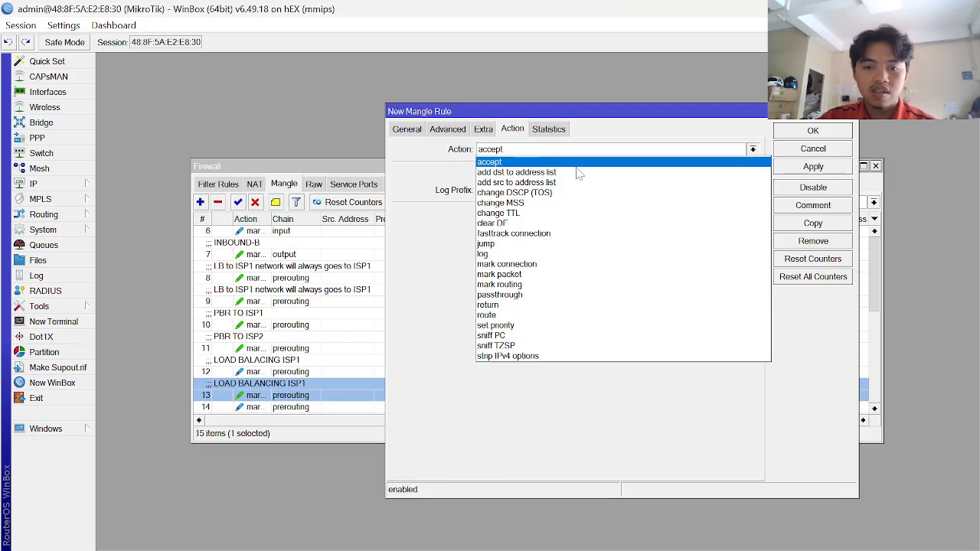
left_click(505, 284)
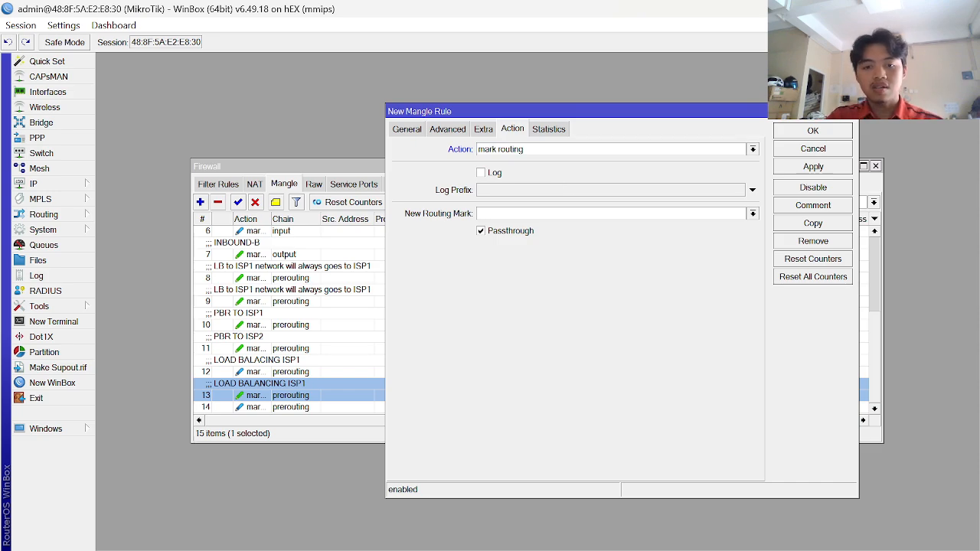
key("Caps_Lock")
type("WAN_")
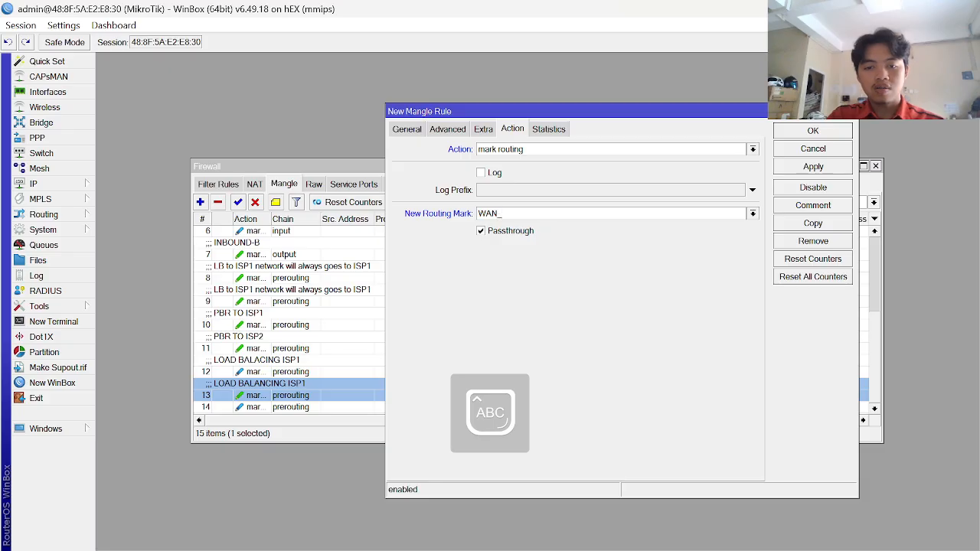
type("ISP")
key("Caps_Lock")
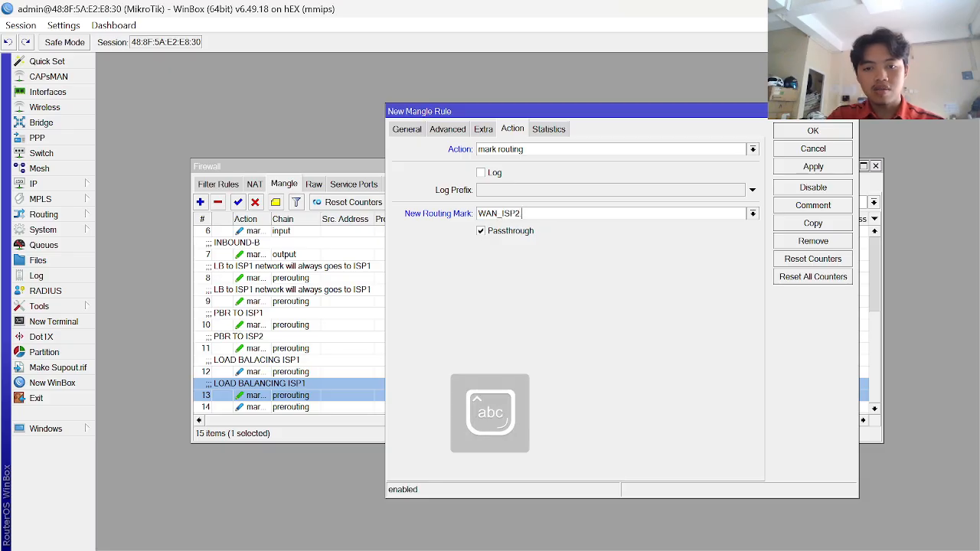
type("2.r")
left_click(813, 166)
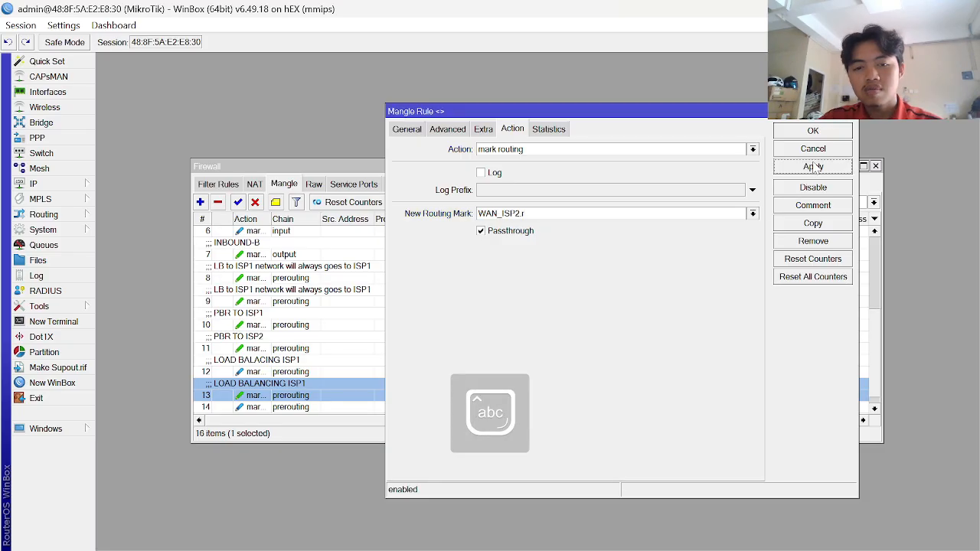
left_click(813, 131)
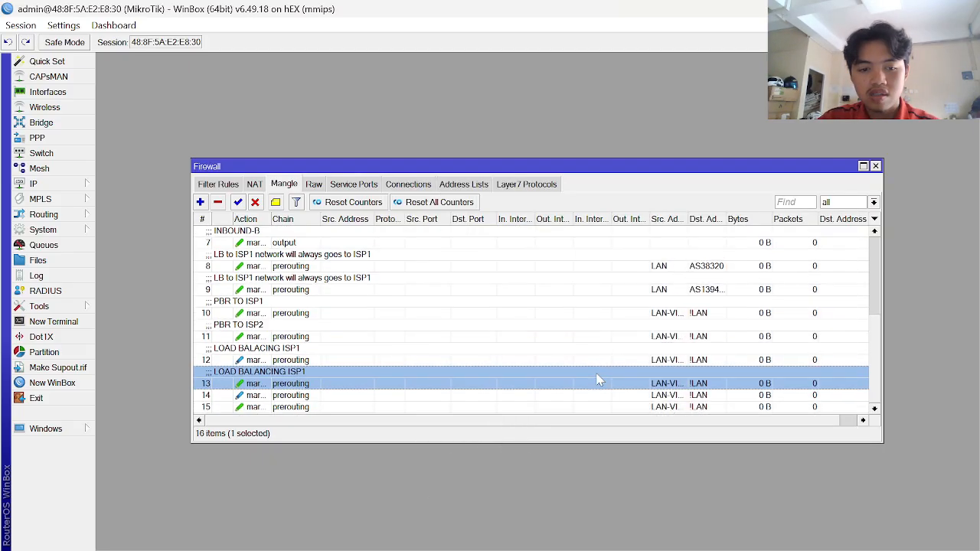
- Give mangle rule 14 the comment 'LOAD BALANCING ISP2'
left_click(363, 407)
left_click(345, 395)
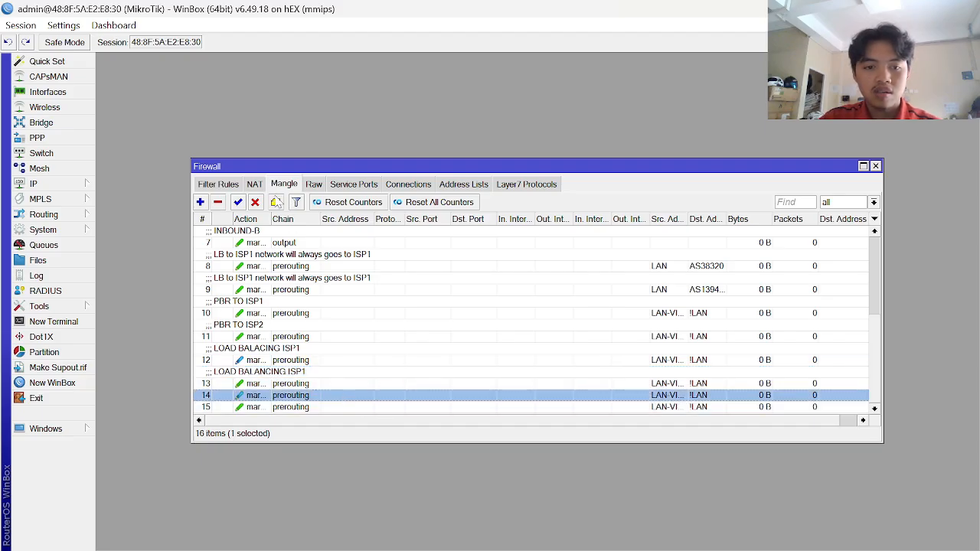
left_click(275, 202)
key("Caps_Lock")
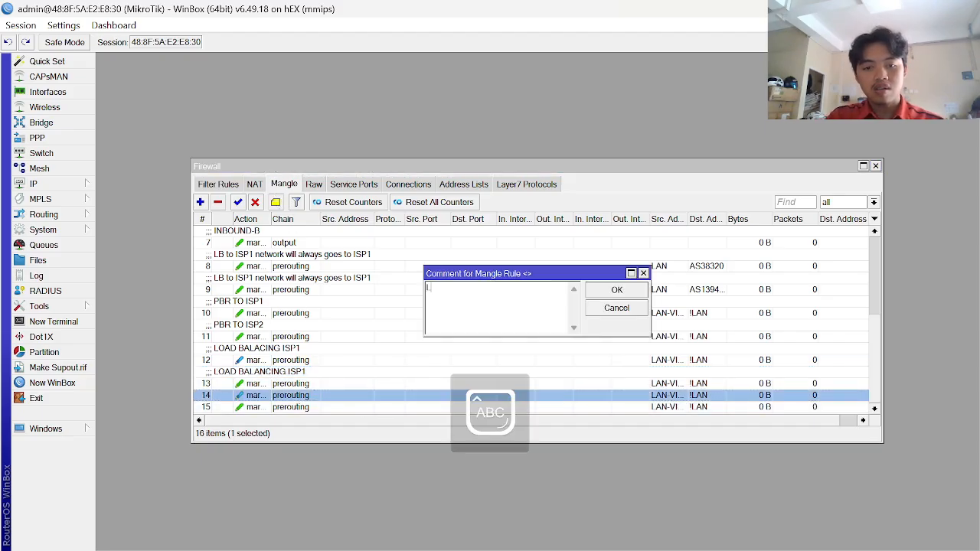
type("LOAD BA")
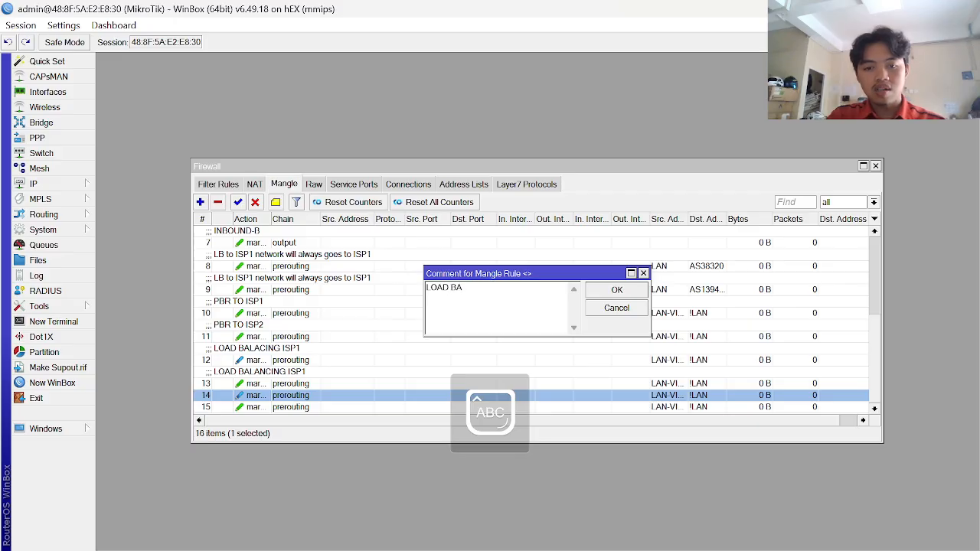
type("LANCING")
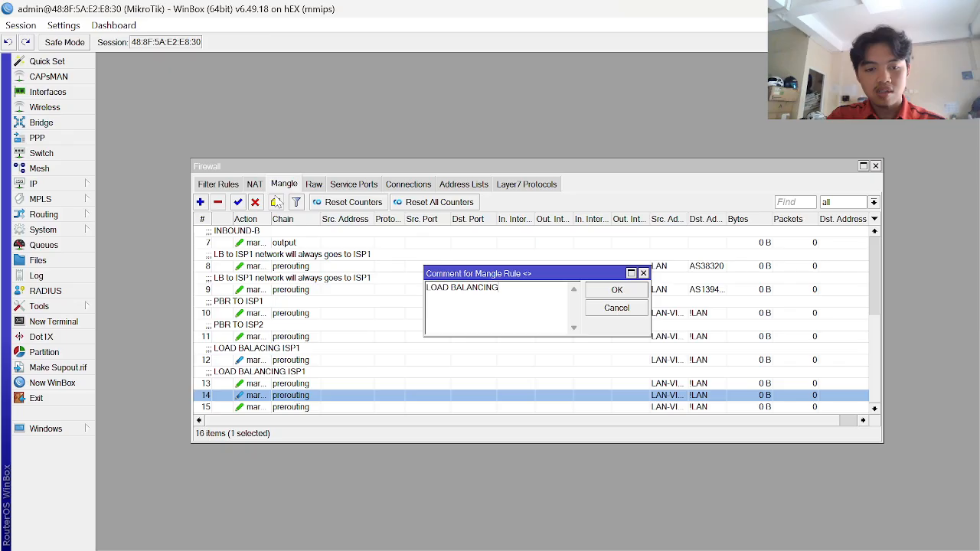
type(" ISP2")
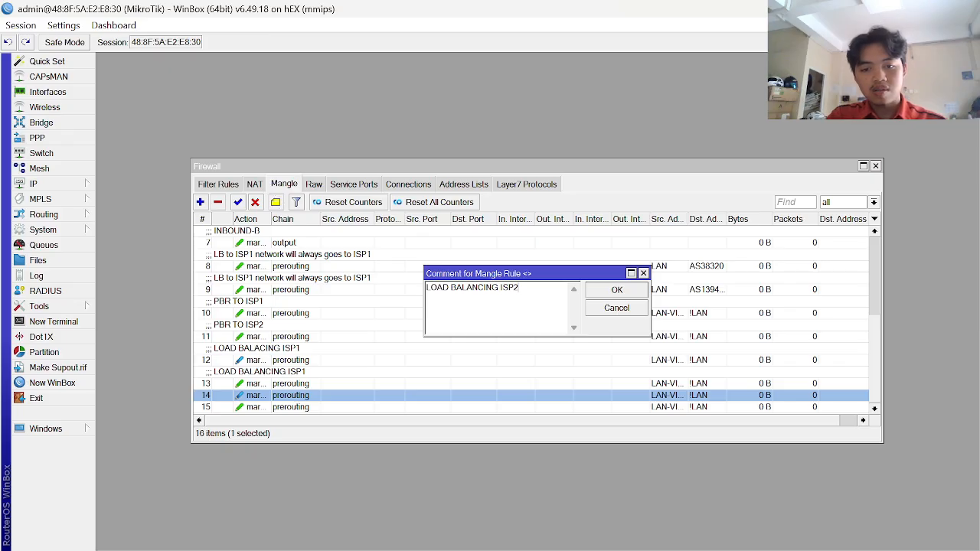
key("ctrl+a")
key("ctrl+c")
key("Return")
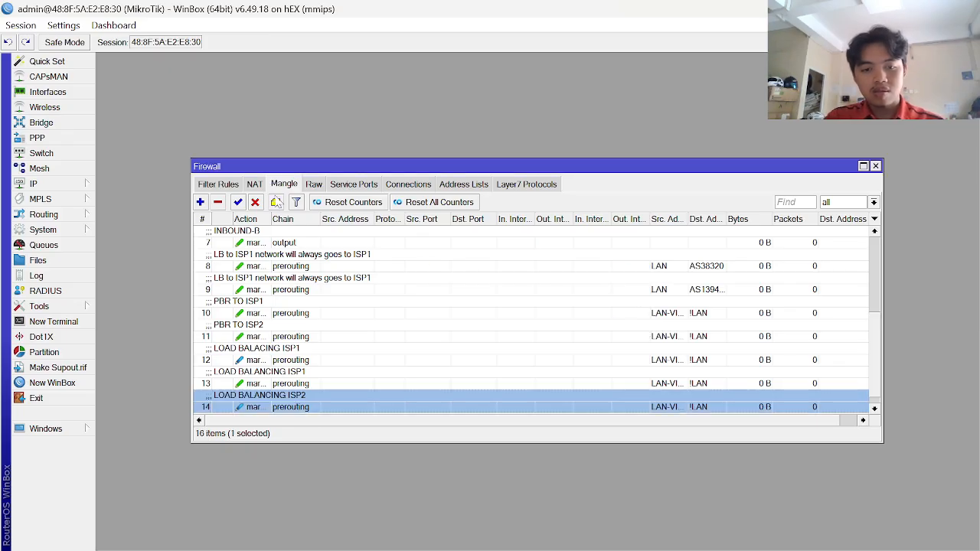
scroll(348, 314, "down", 1)
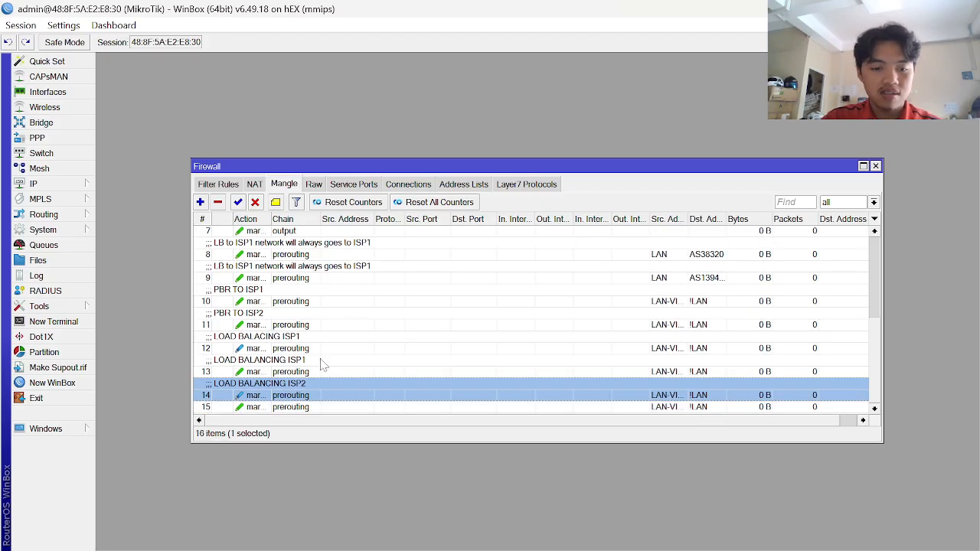
- Paste the same LOAD BALANCING ISP2 comment onto mangle rule 15
left_click(315, 408)
left_click(275, 202)
key("ctrl+v")
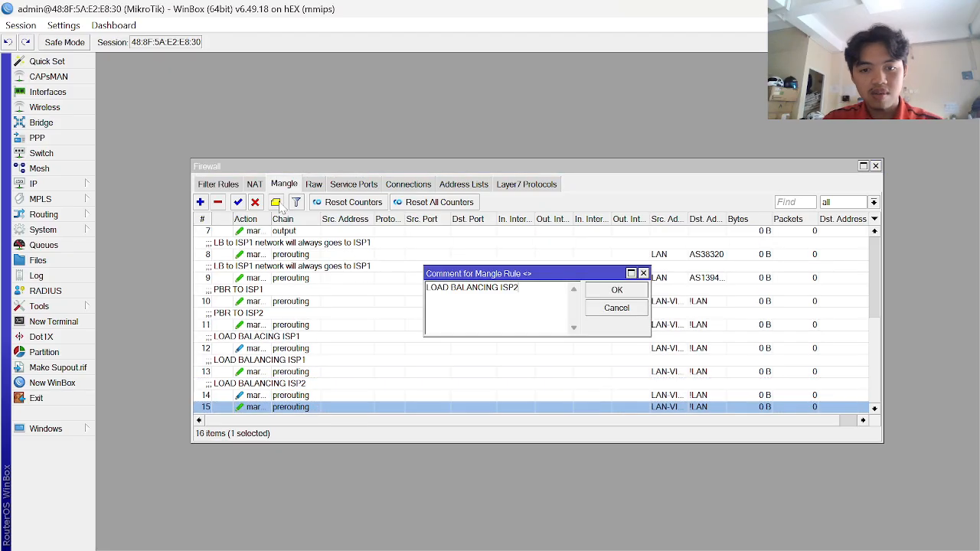
key("Return")
scroll(454, 398, "down", 1)
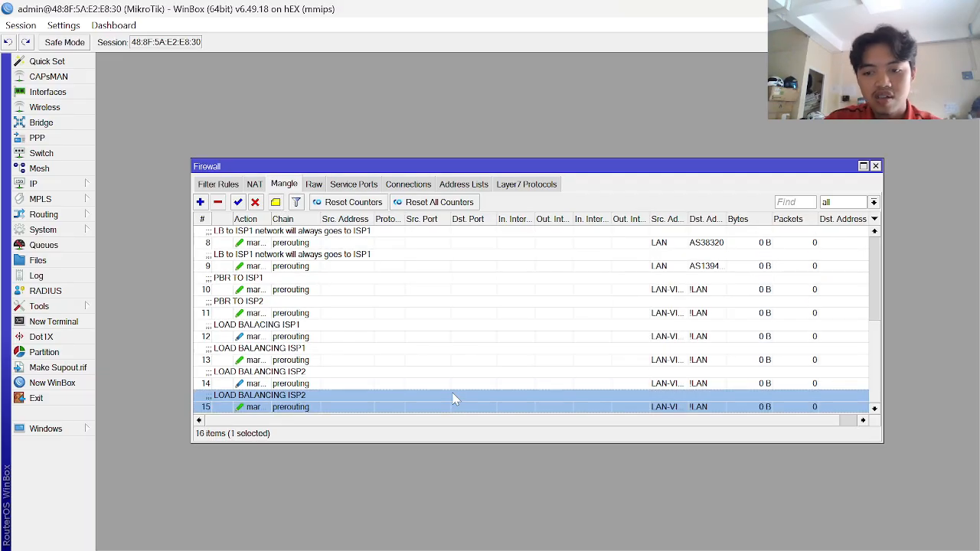
scroll(454, 398, "up", 6)
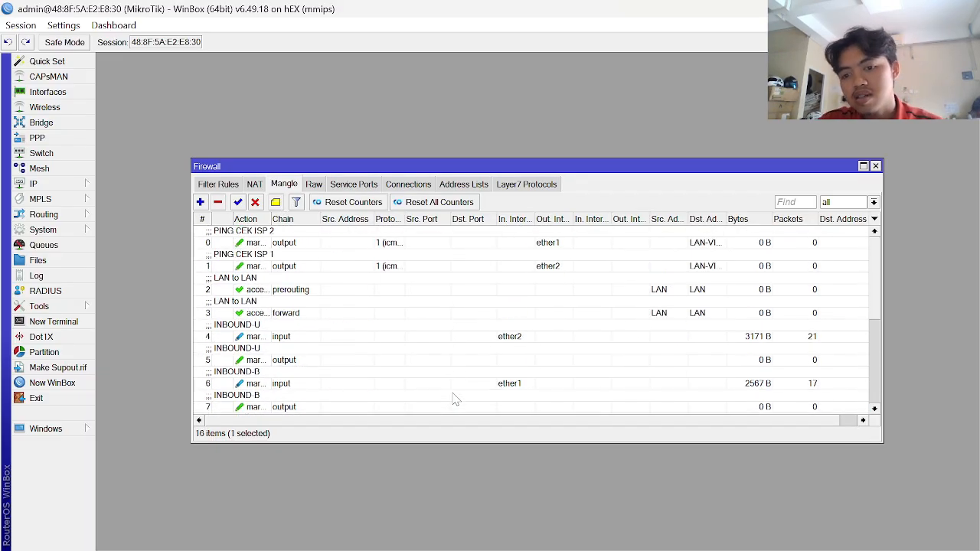
scroll(454, 398, "down", 5)
scroll(454, 398, "up", 5)
scroll(454, 398, "down", 5)
- Scroll the KONFIGURASI guide to its IP Routes reference list of 12 routes
key("alt+Tab")
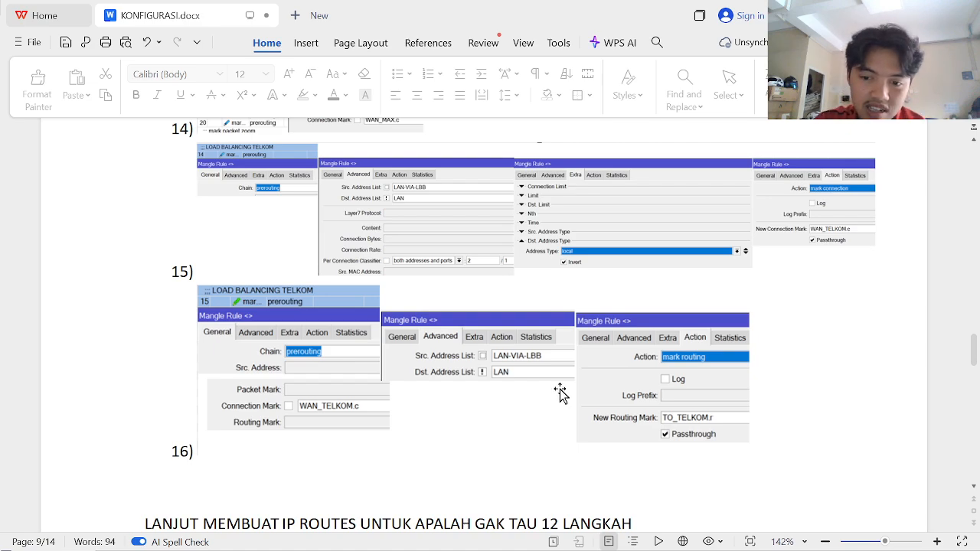
scroll(559, 393, "down", 5)
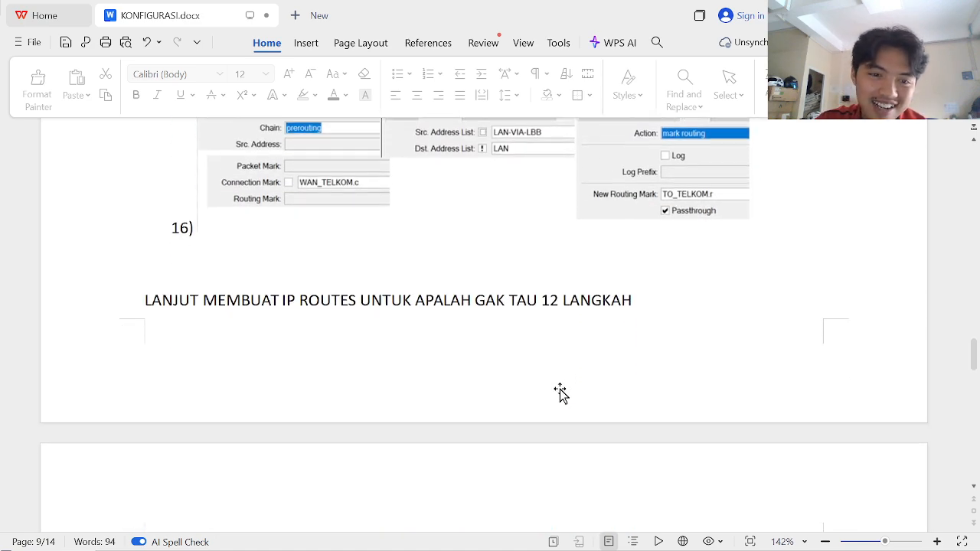
scroll(559, 393, "down", 3)
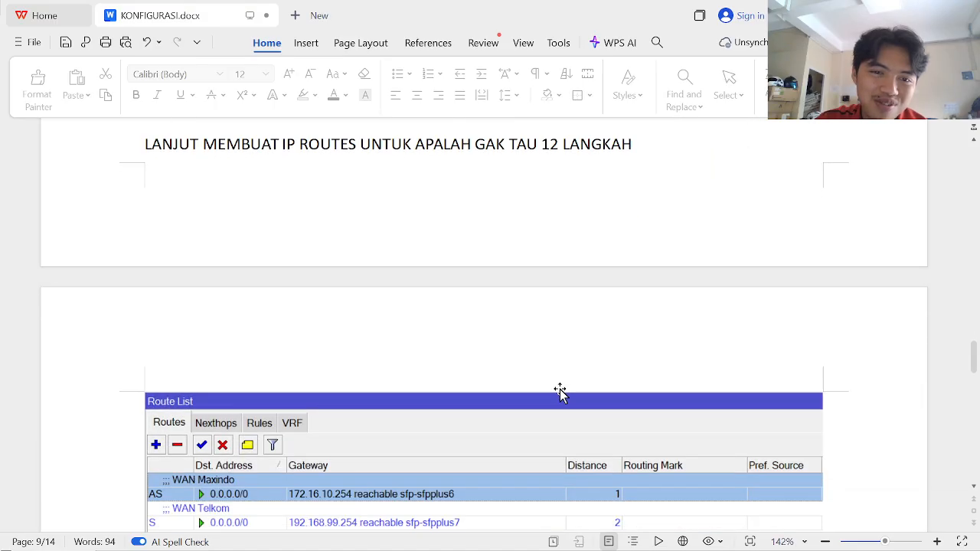
scroll(559, 393, "down", 8)
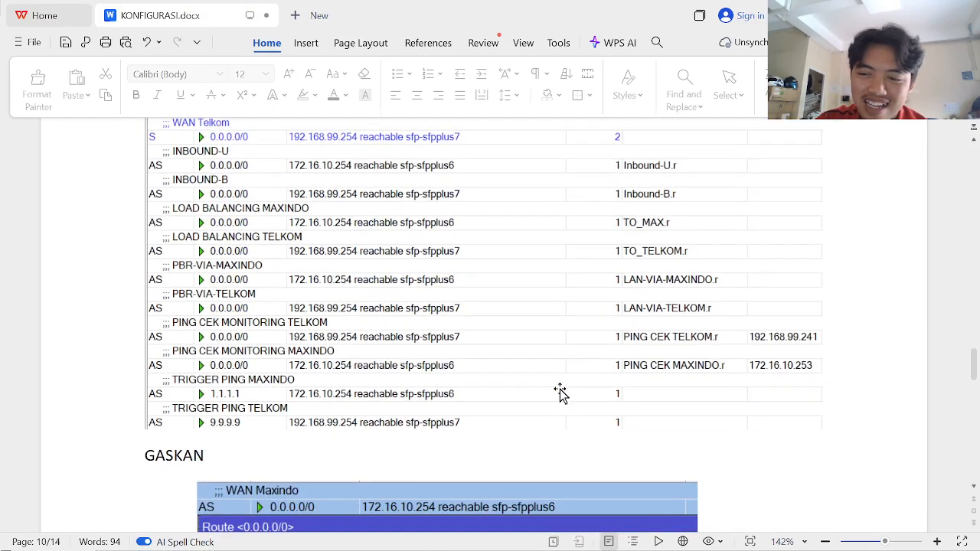
scroll(560, 393, "up", 2)
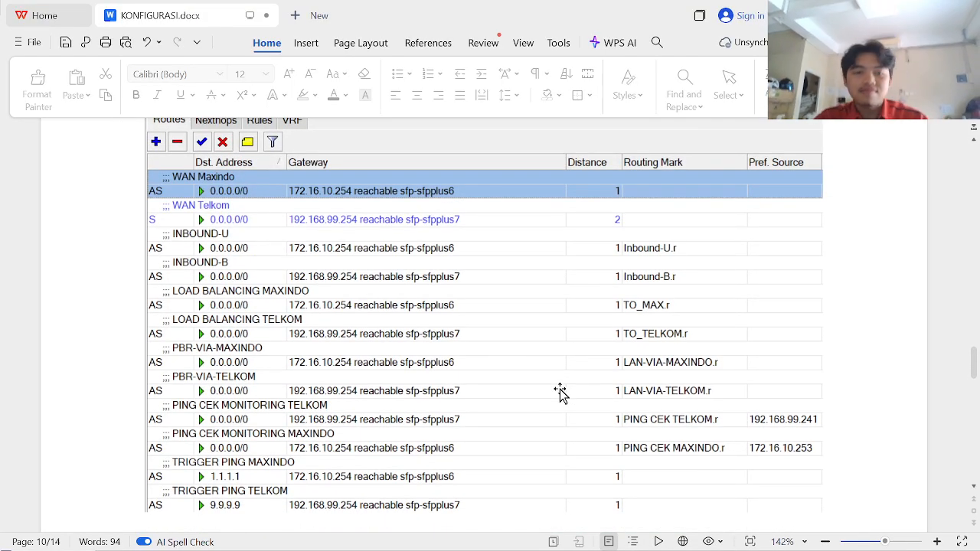
- Close the Firewall window and begin a new route from IP > Routes
key("alt+Tab")
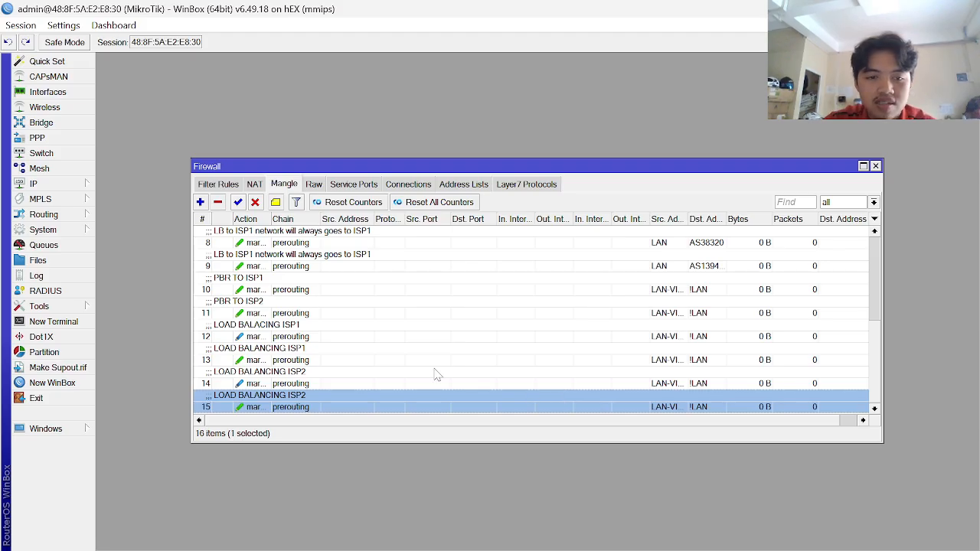
key("Escape")
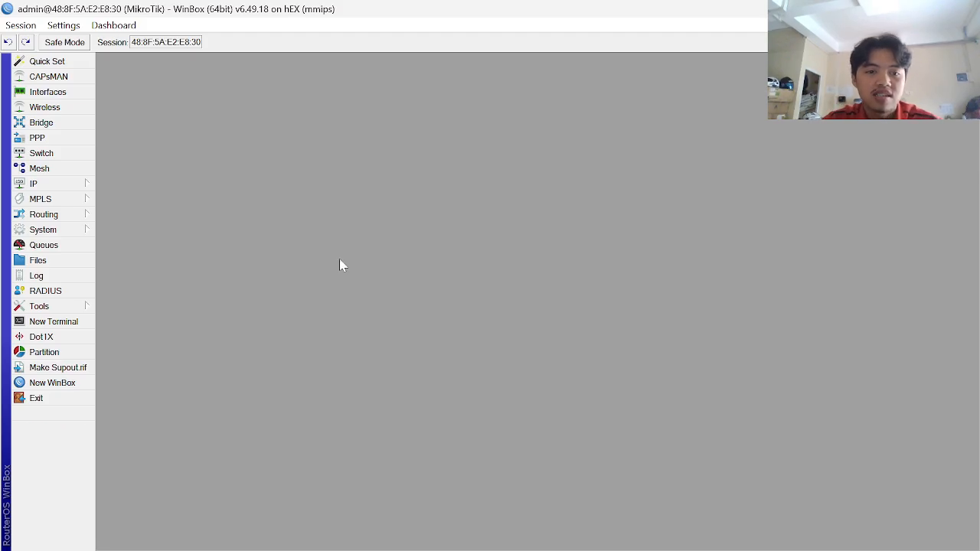
left_click(80, 184)
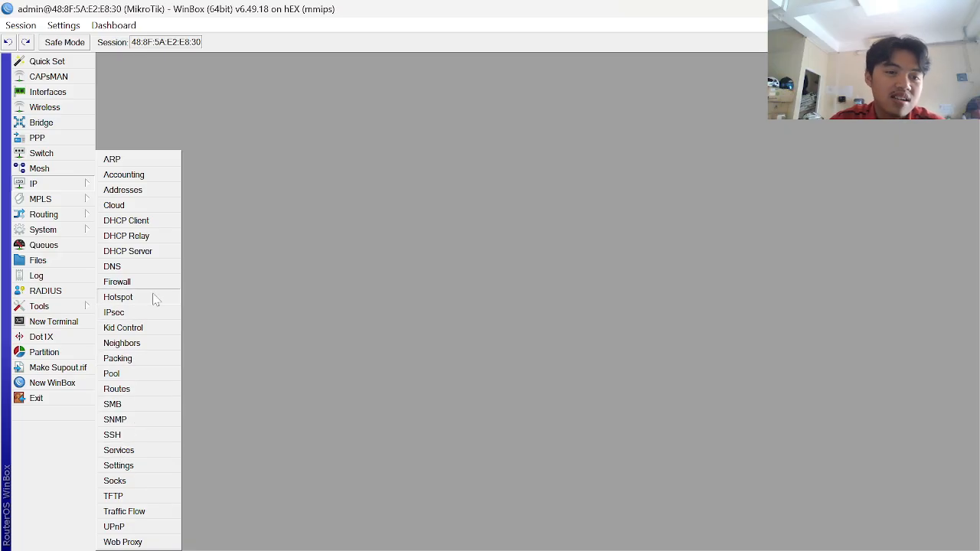
left_click(124, 388)
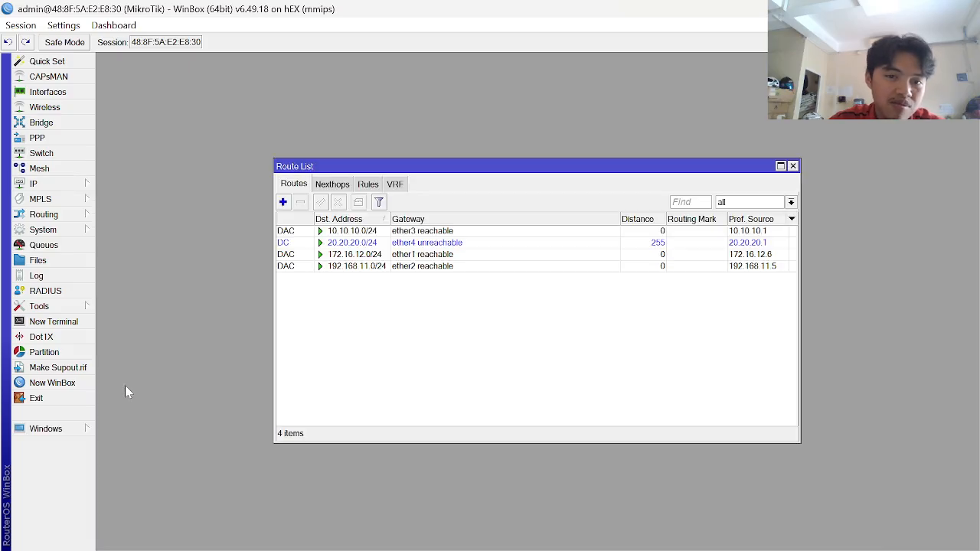
left_click(282, 202)
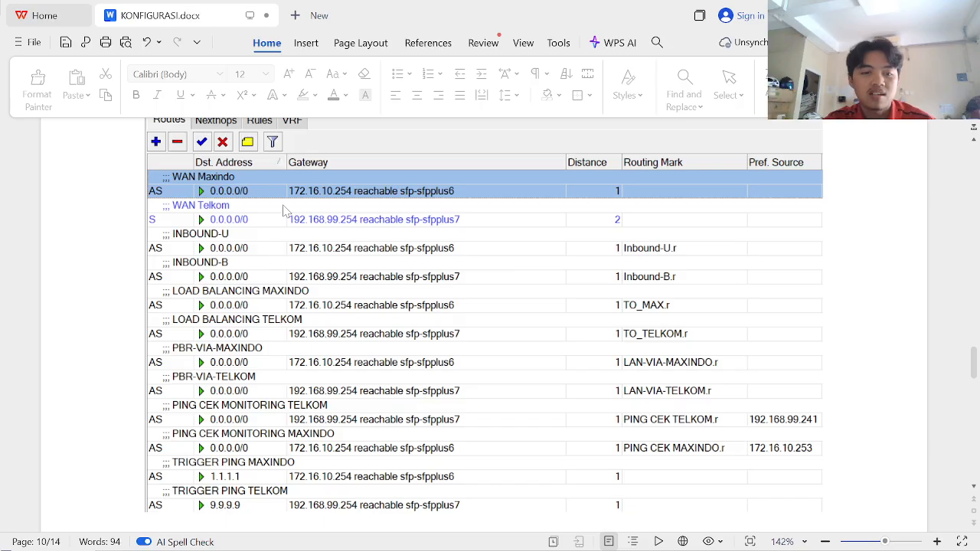
scroll(335, 306, "down", 5)
scroll(337, 305, "down", 3)
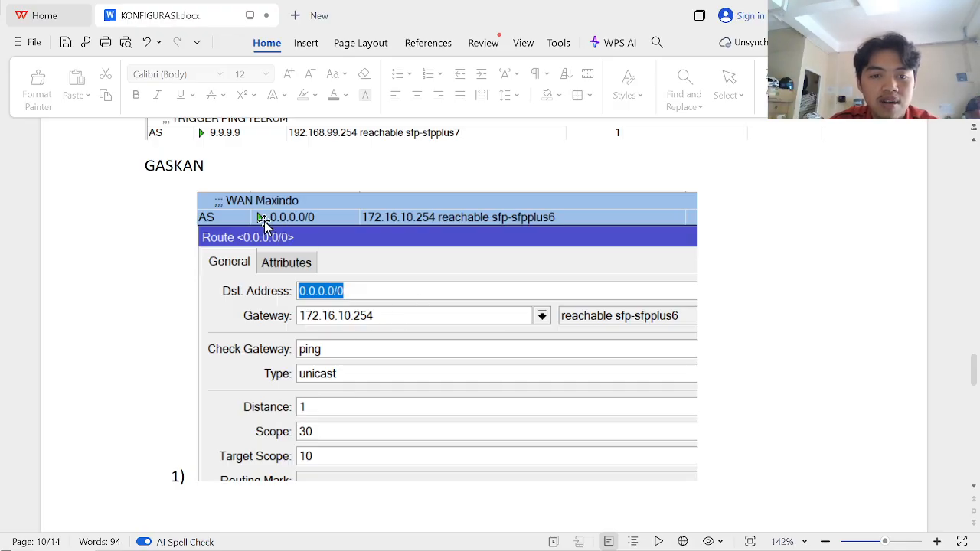
- Enter the default route's gateway, 192.168.11.0, comparing with the guide's reference route
key("alt+Tab")
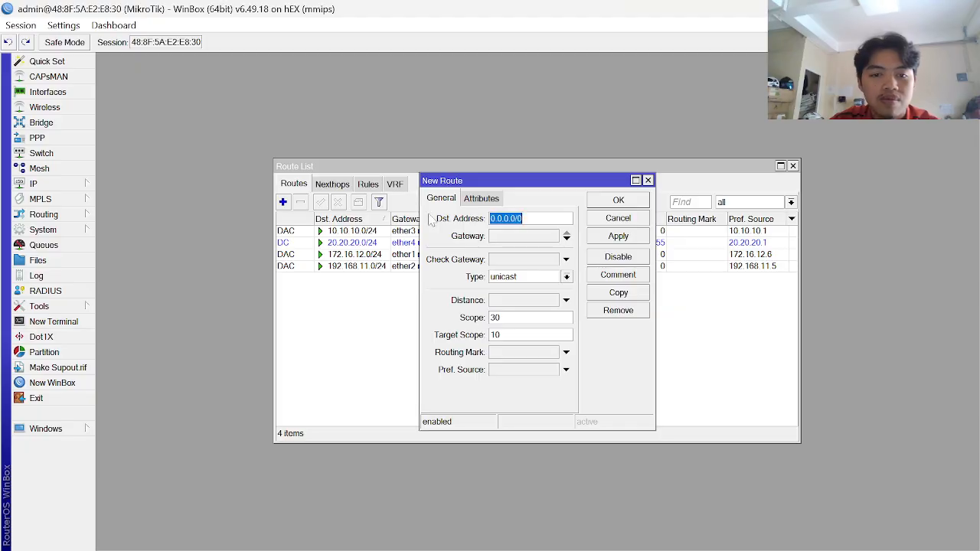
key("alt+Tab")
key("alt+Tab")
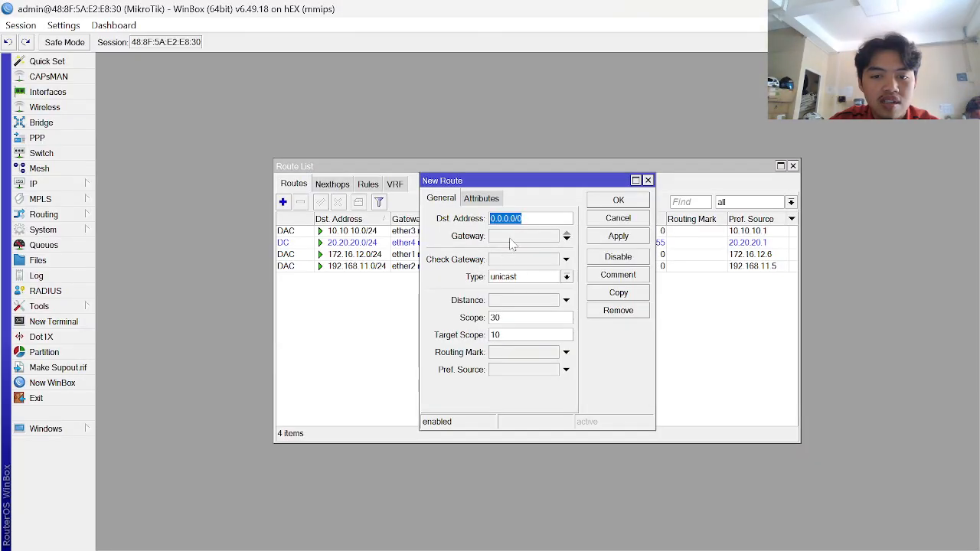
left_click(509, 238)
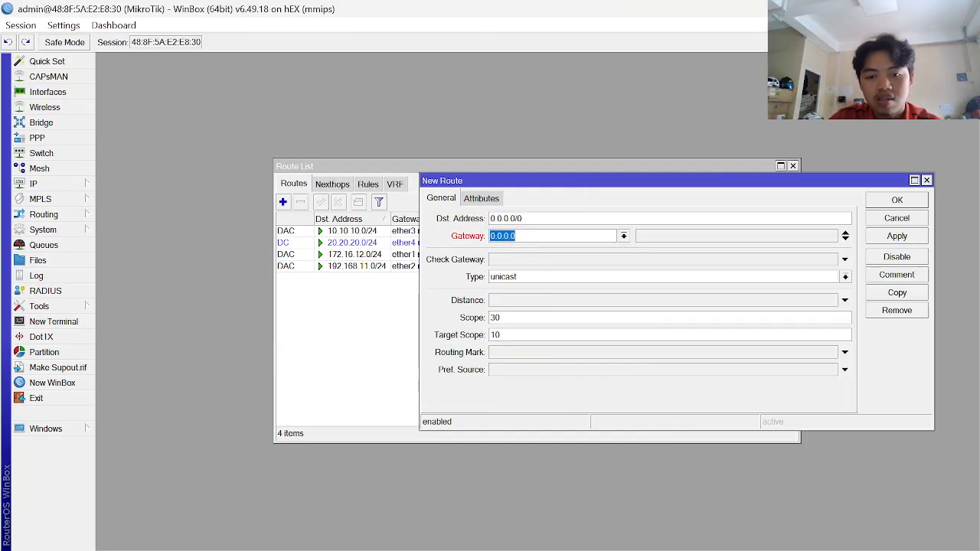
type("192")
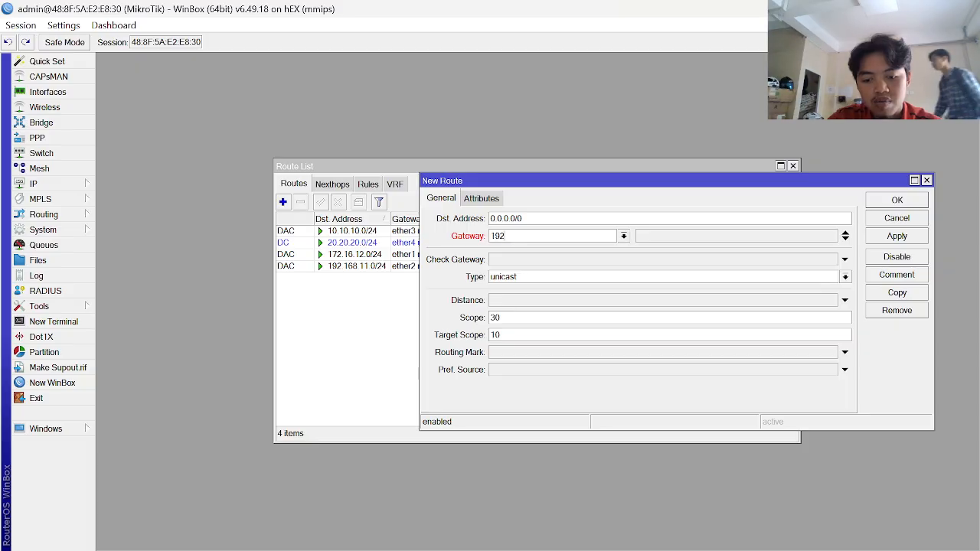
type(".16.11.0")
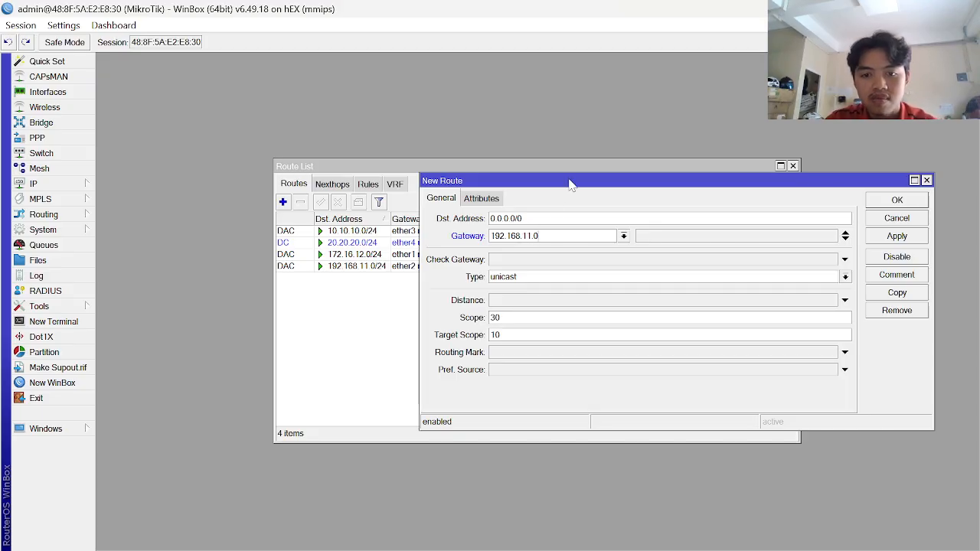
key("alt+Tab")
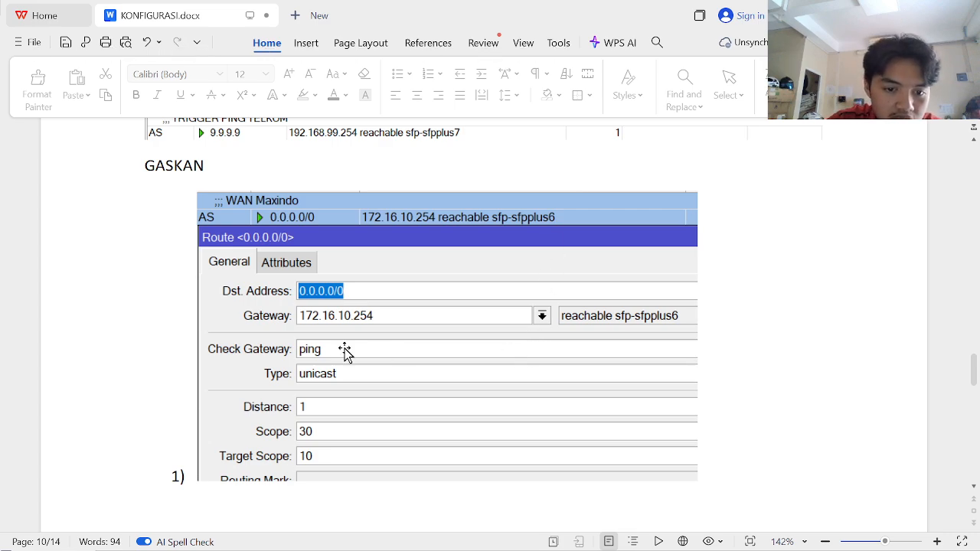
scroll(344, 353, "down", 1)
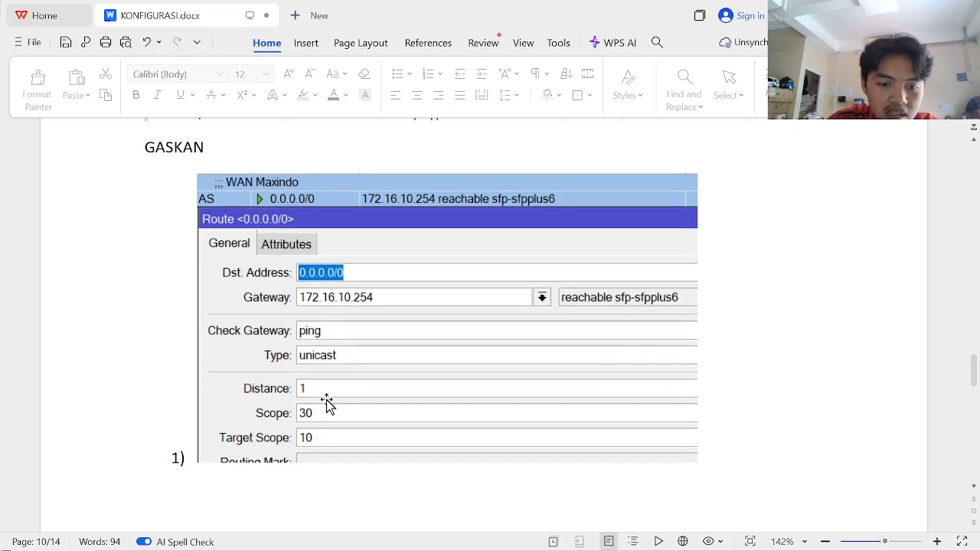
key("alt+Tab")
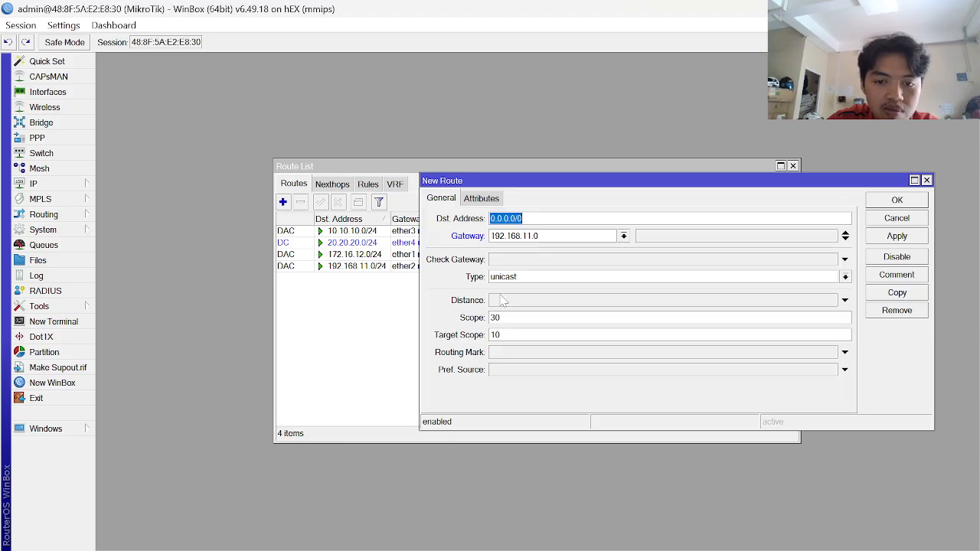
- Set distance 1 and ping gateway check, apply the route, and move its editor aside
left_click(501, 300)
left_click(524, 261)
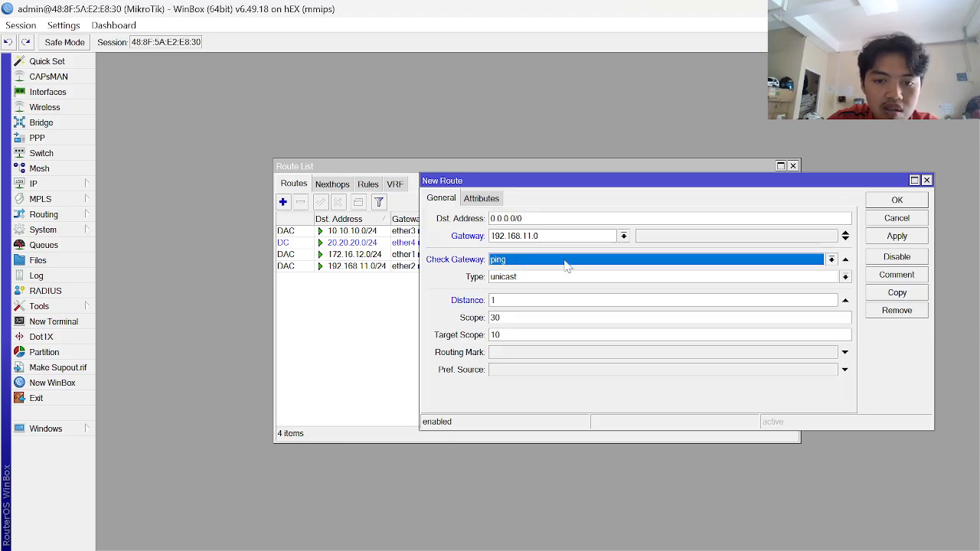
left_click(895, 239)
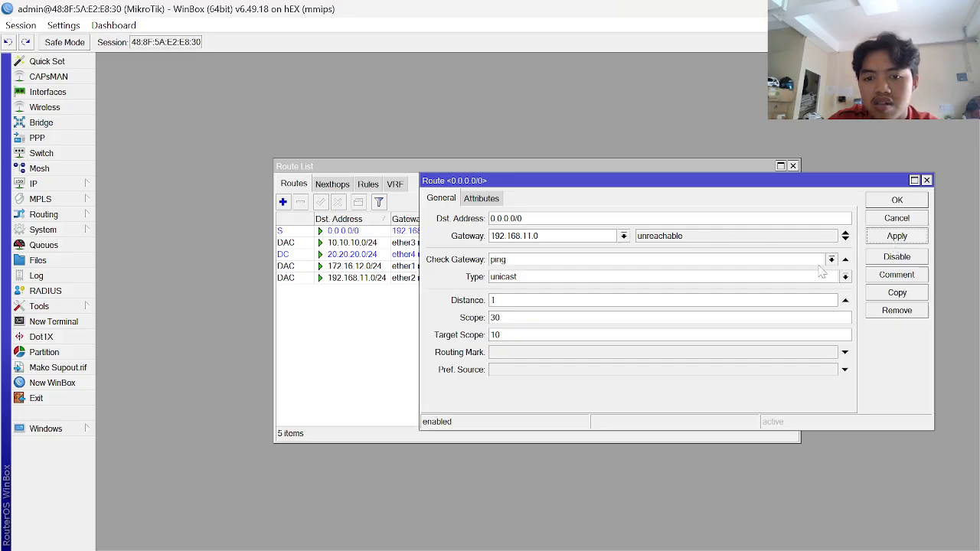
key("alt+Tab")
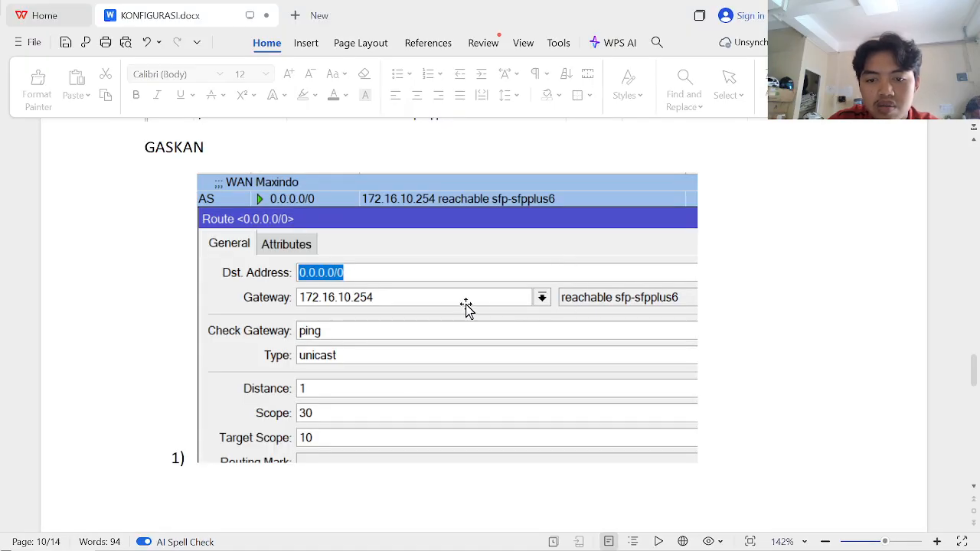
key("alt+Tab")
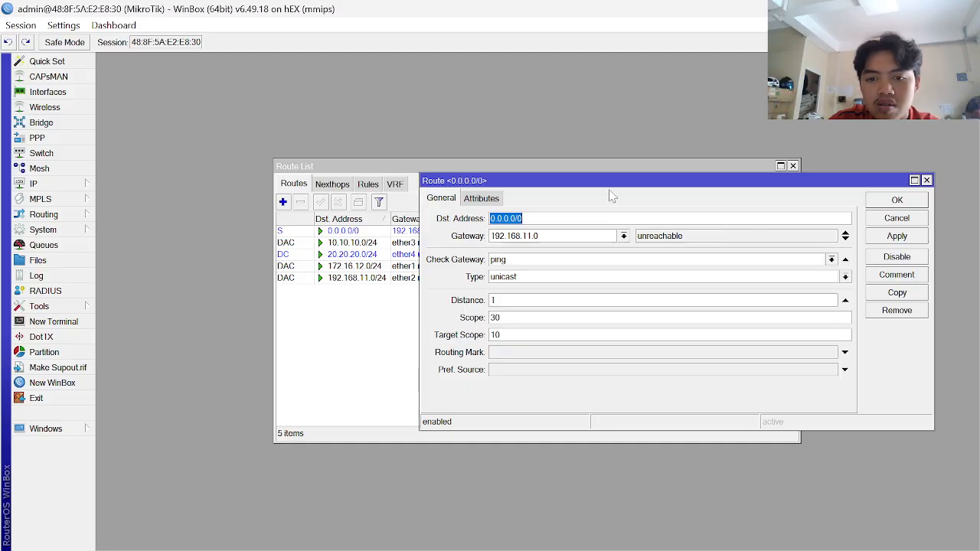
left_click_drag(617, 184, 544, 326)
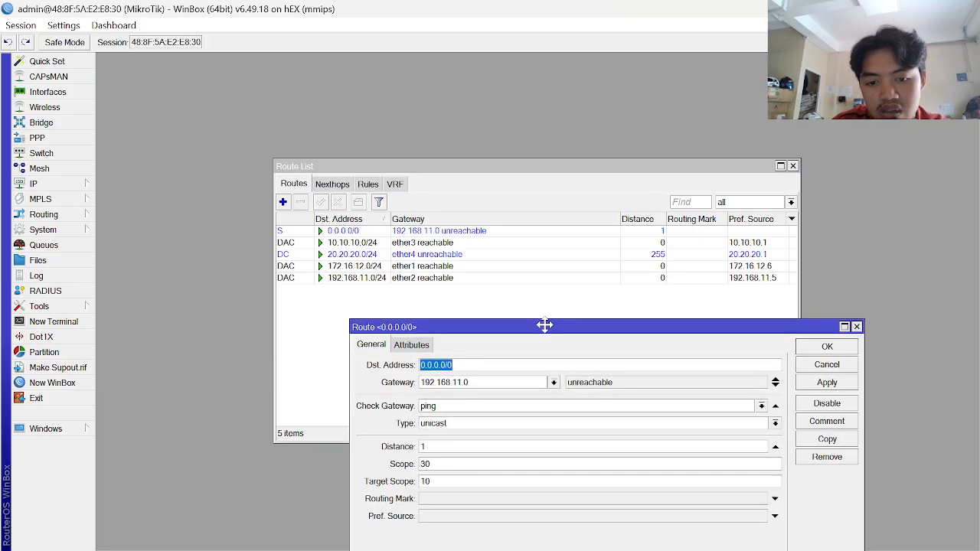
- Correct the default route's gateway to 192.168.11.254 and save it
left_click(469, 383)
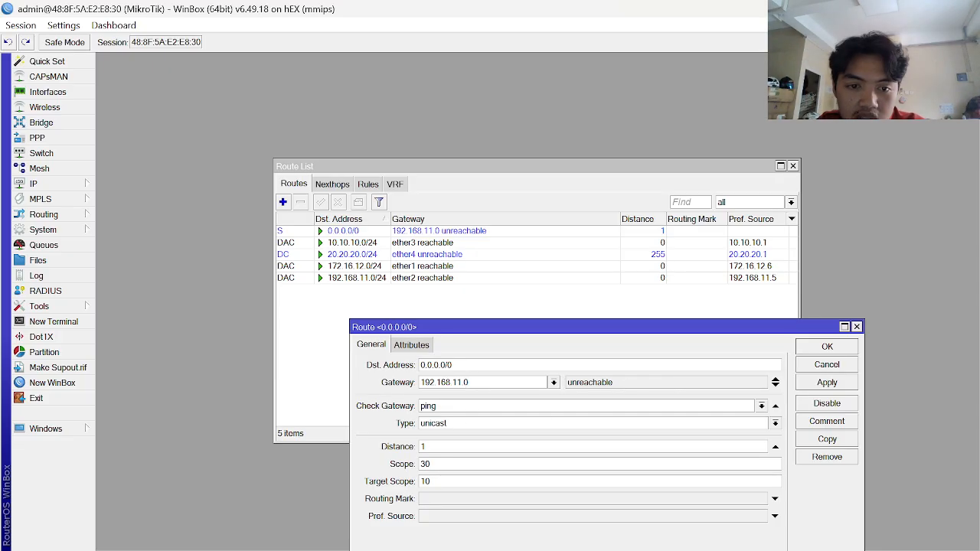
key("alt+Tab")
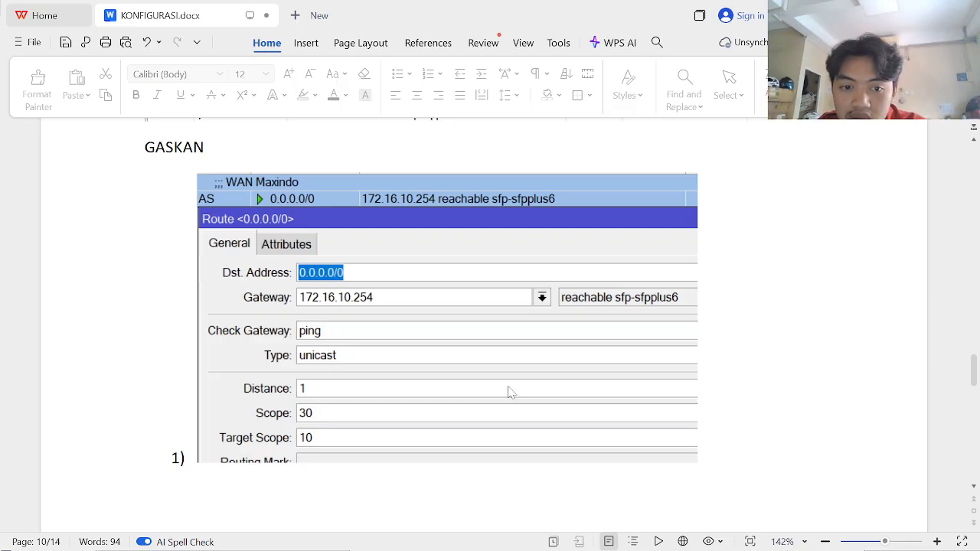
key("alt+Tab")
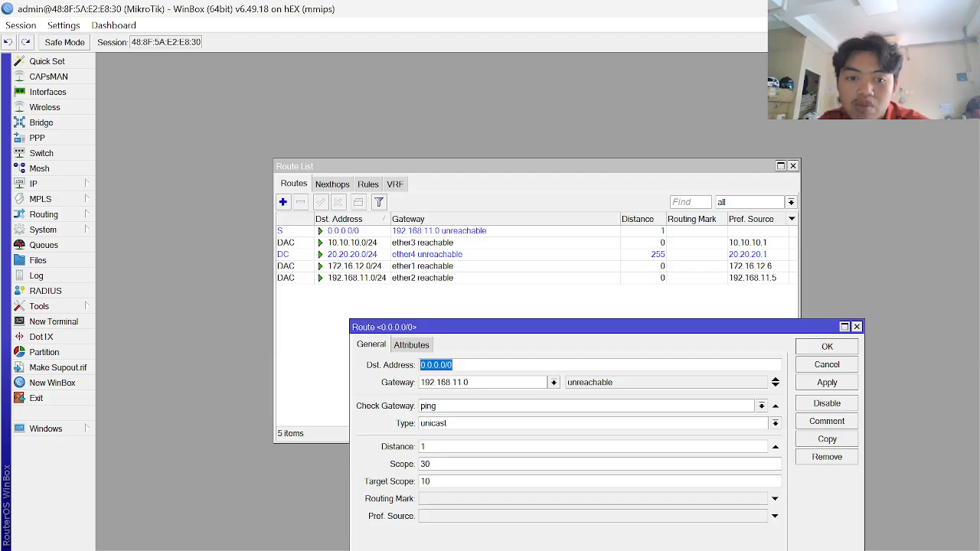
left_click(470, 382)
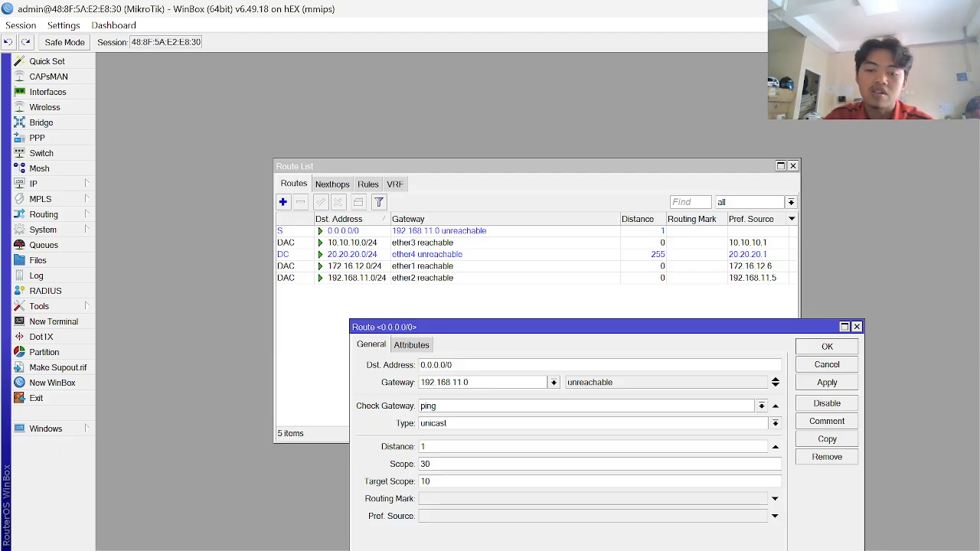
key("BackSpace")
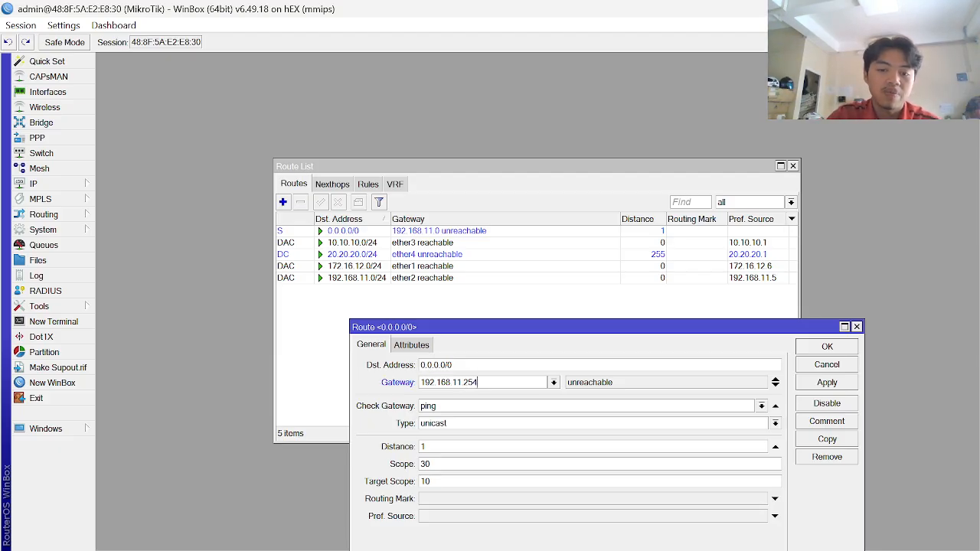
left_click(828, 385)
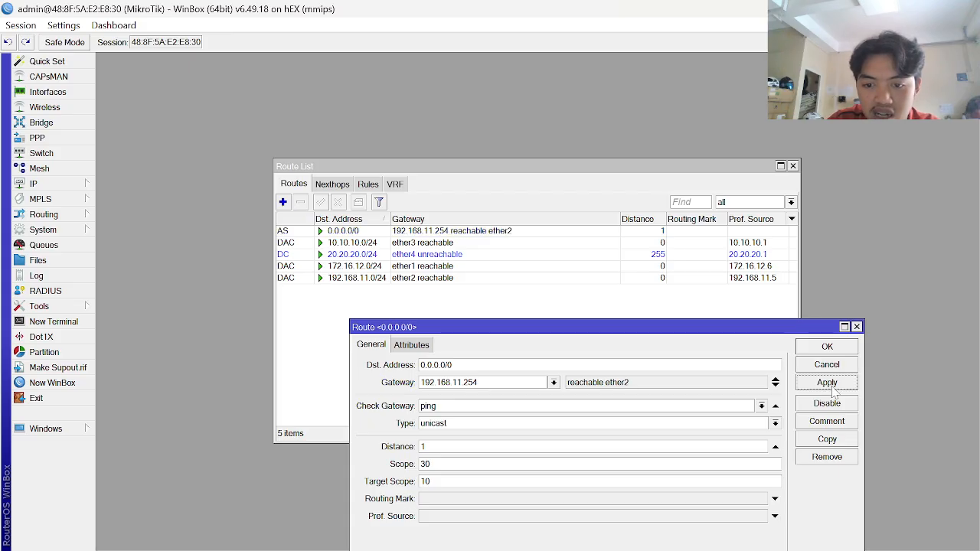
left_click(847, 349)
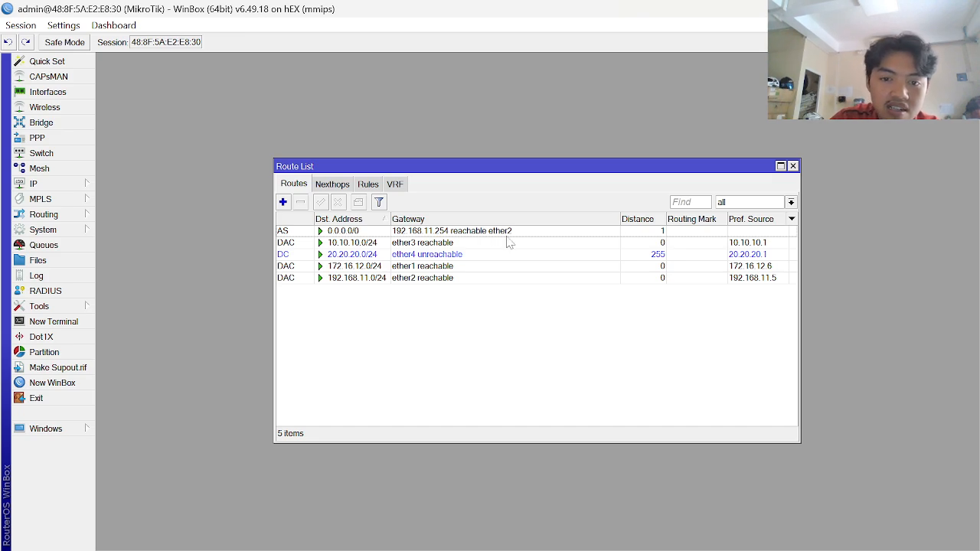
- Open a blank new route form in the Route List
left_click(282, 202)
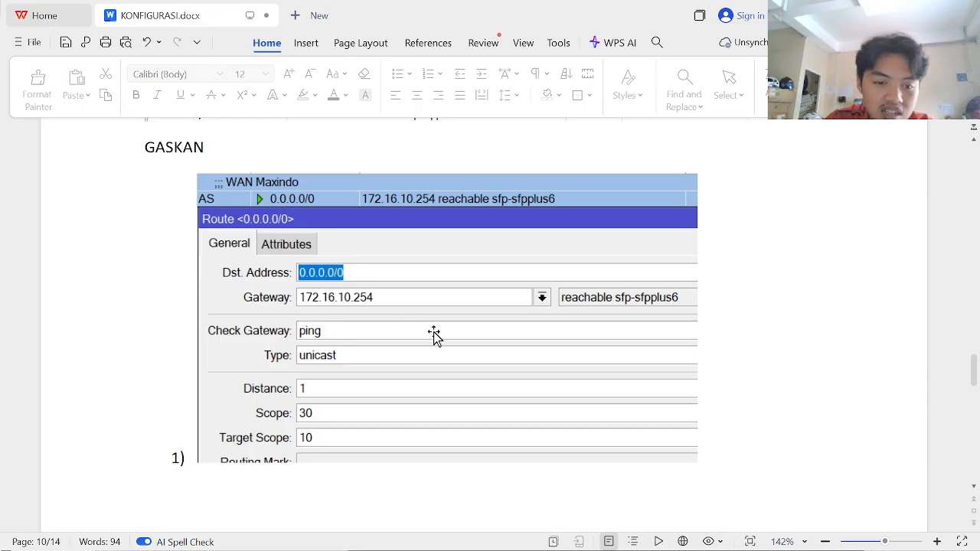
scroll(434, 337, "down", 4)
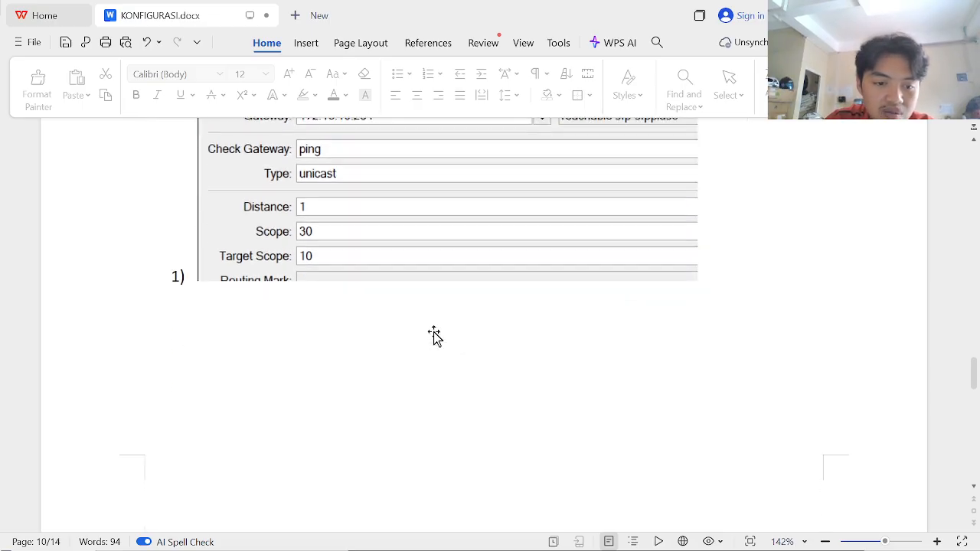
scroll(434, 337, "down", 6)
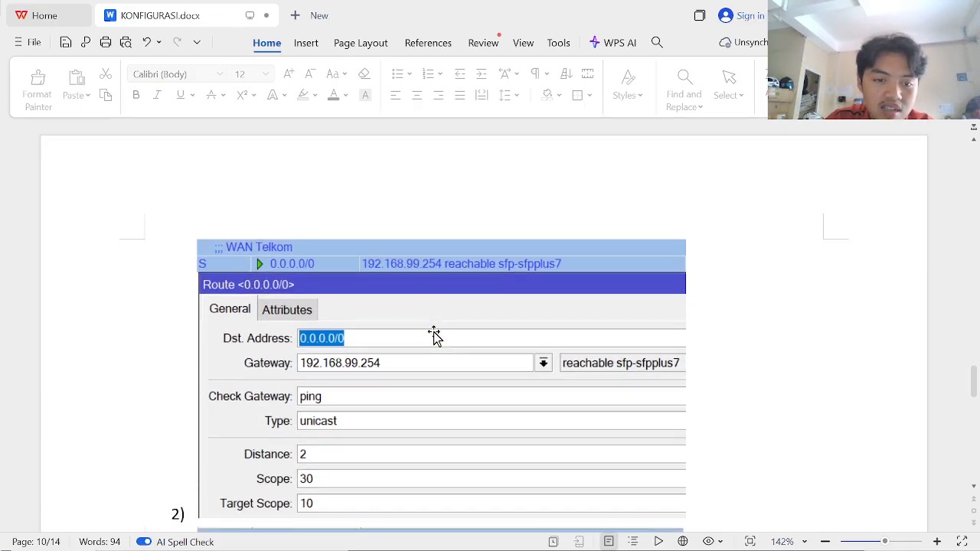
scroll(434, 337, "down", 3)
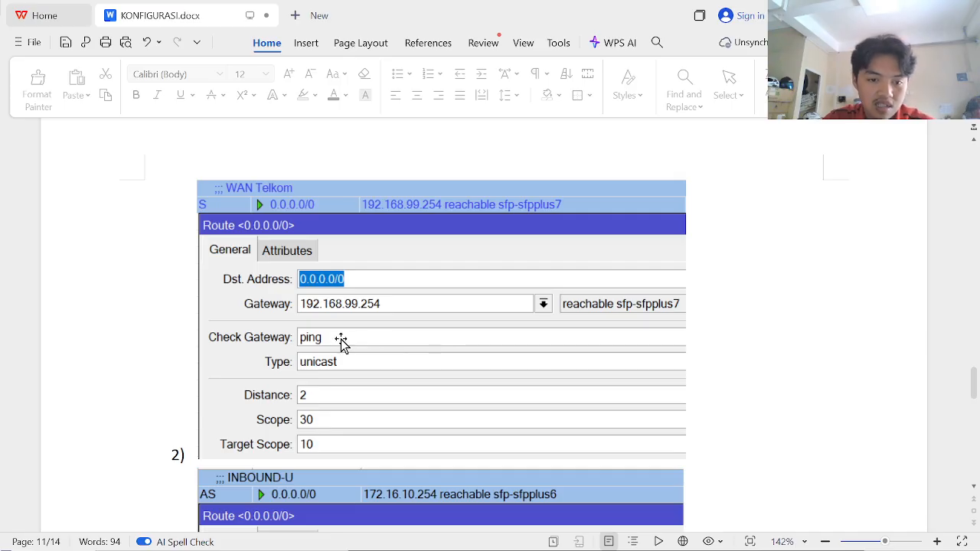
- Enter gateway 172.16.12.254 for the new route and enable ping gateway checking
scroll(339, 343, "down", 1)
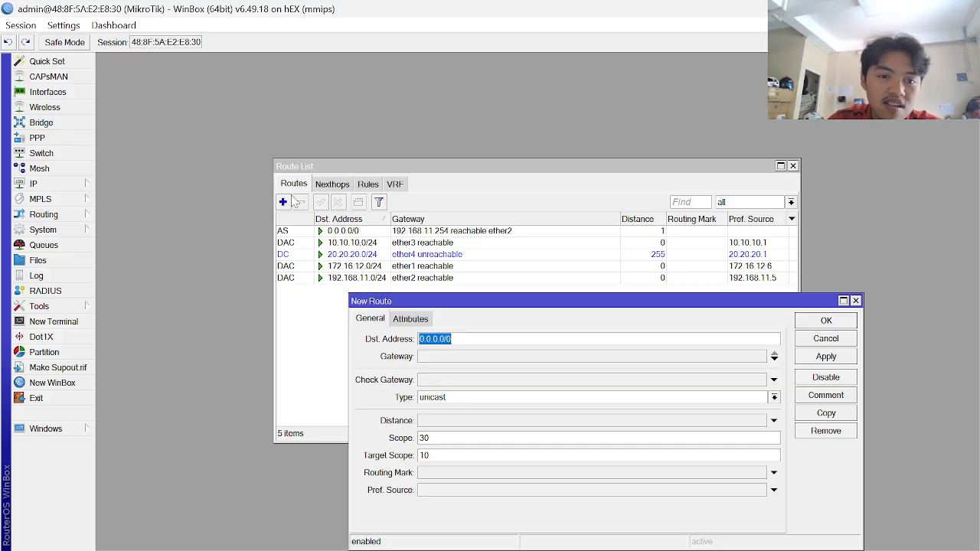
left_click(462, 360)
type("1")
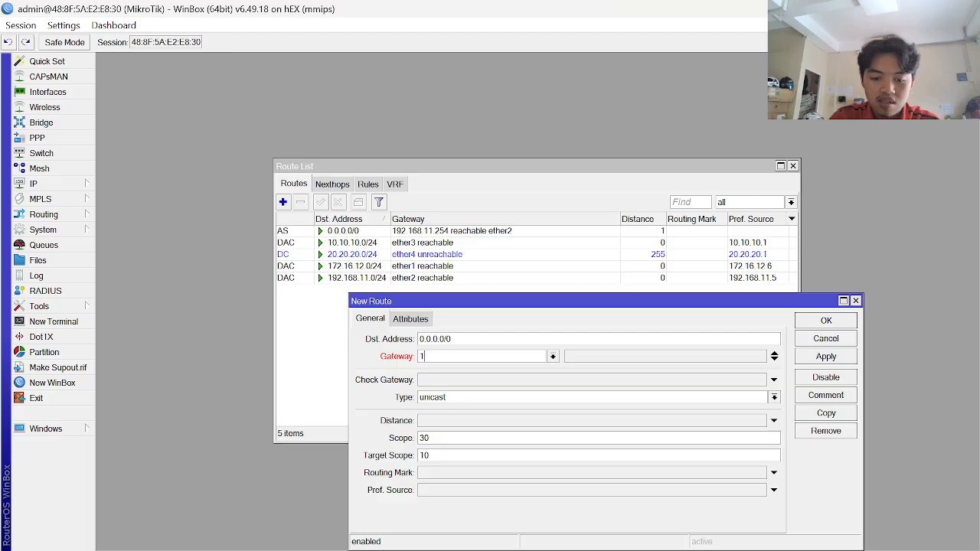
type("272.16")
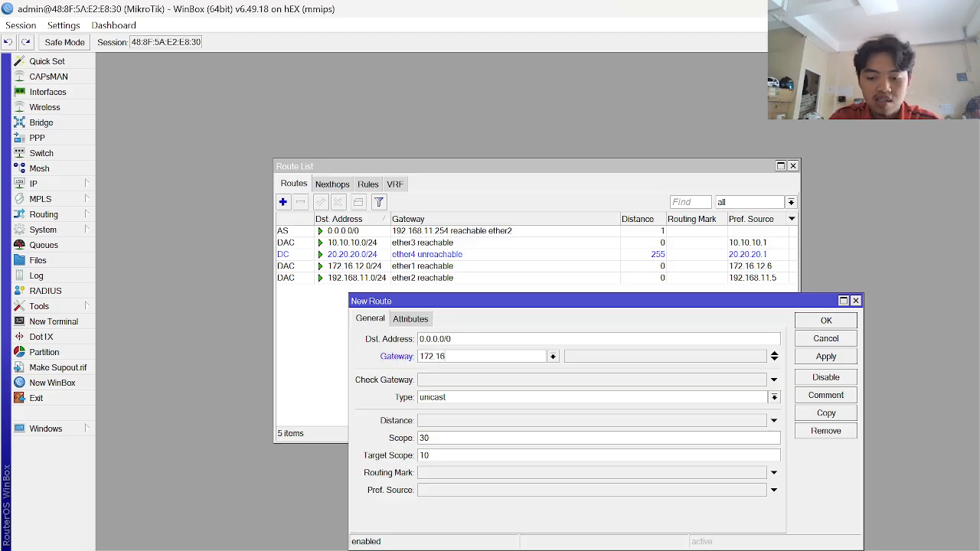
type(".12.2")
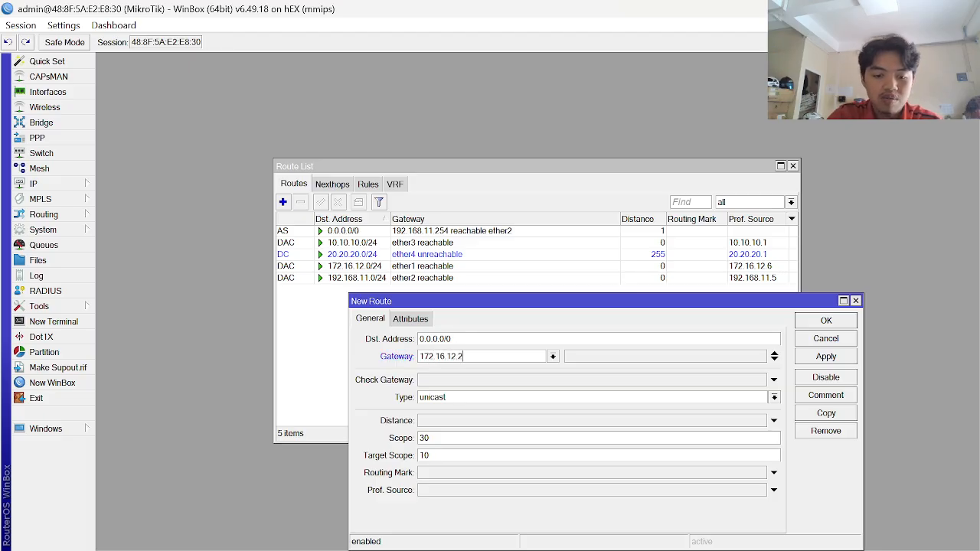
type("54")
left_click(478, 422)
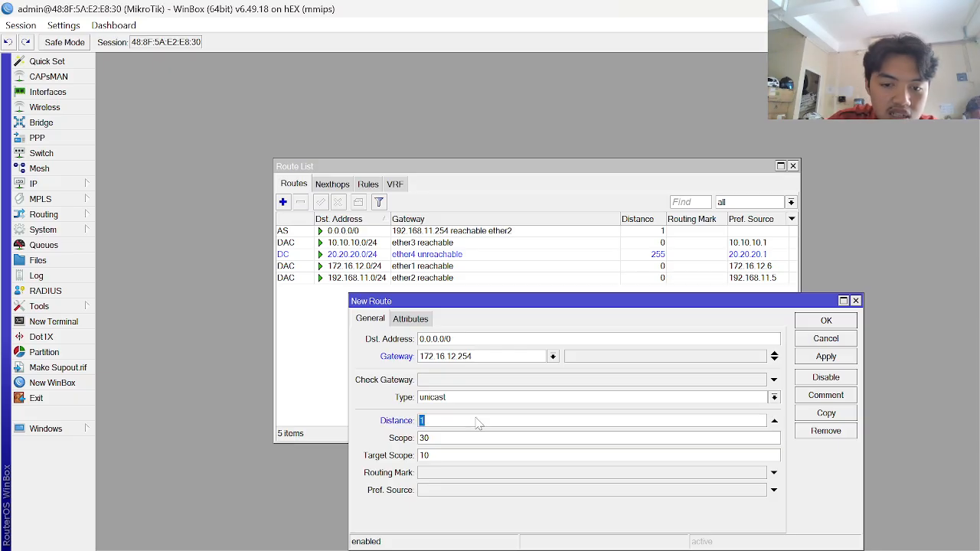
left_click(450, 380)
left_click(469, 384)
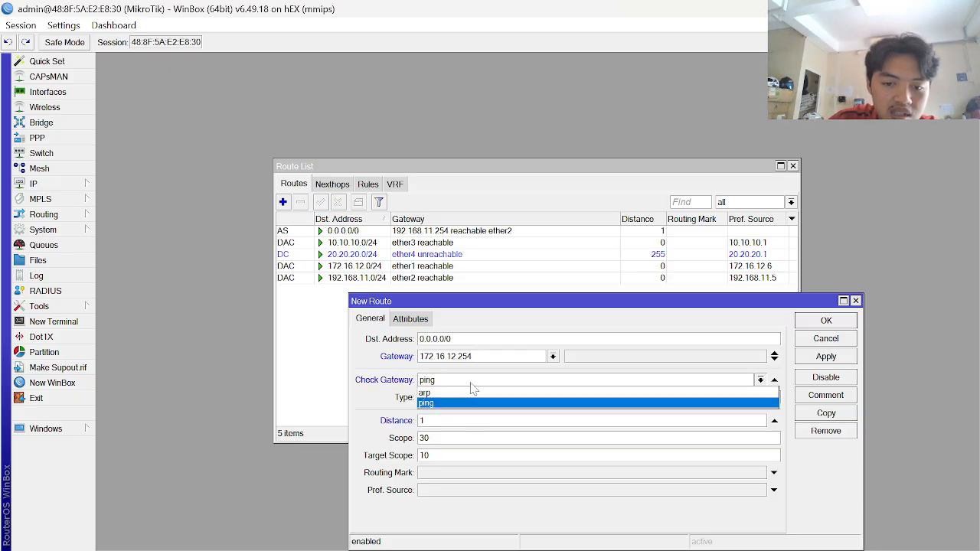
left_click(468, 384)
- Set the route's distance to 2, verify it against the reference, and save it
left_click(451, 420)
key("BackSpace")
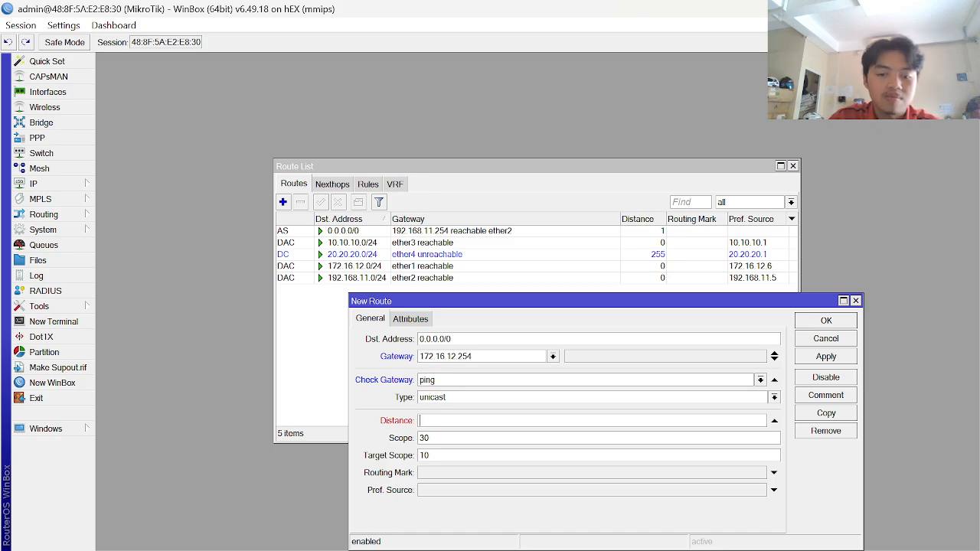
type("2")
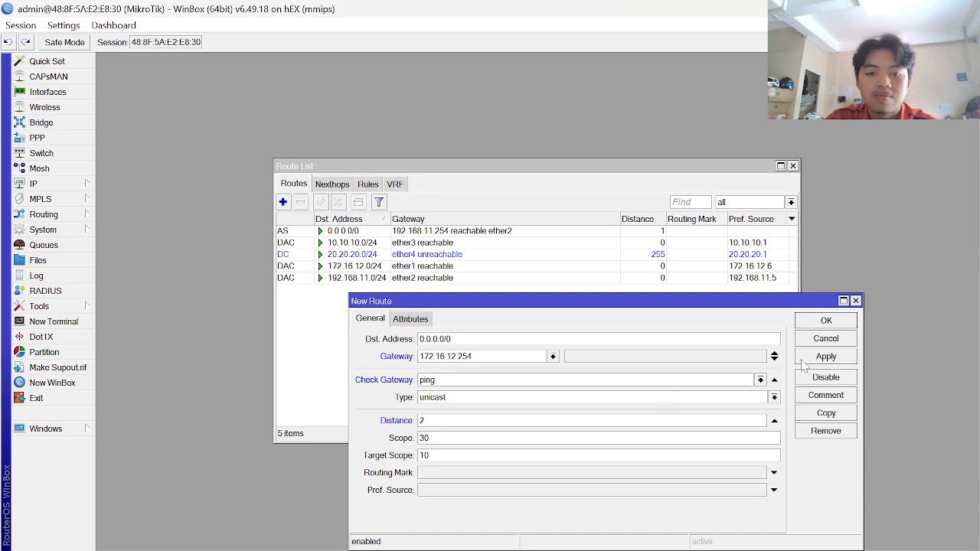
key("alt+Tab")
scroll(536, 433, "down", 2)
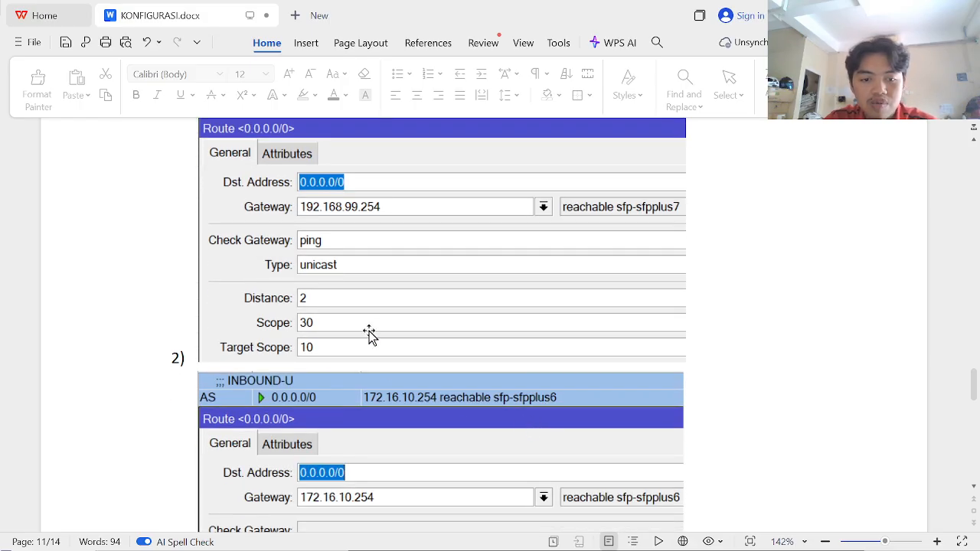
scroll(463, 236, "up", 3)
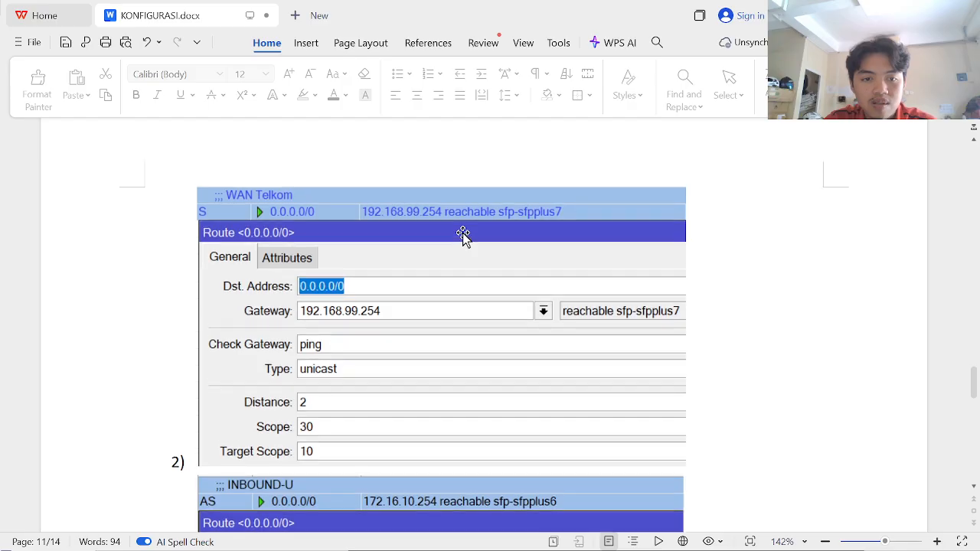
scroll(463, 233, "down", 1)
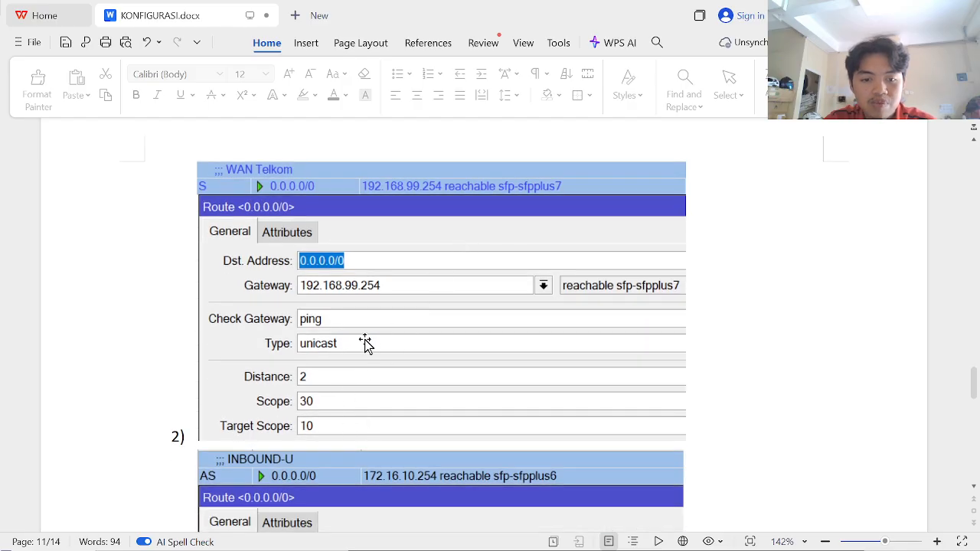
key("alt+Tab")
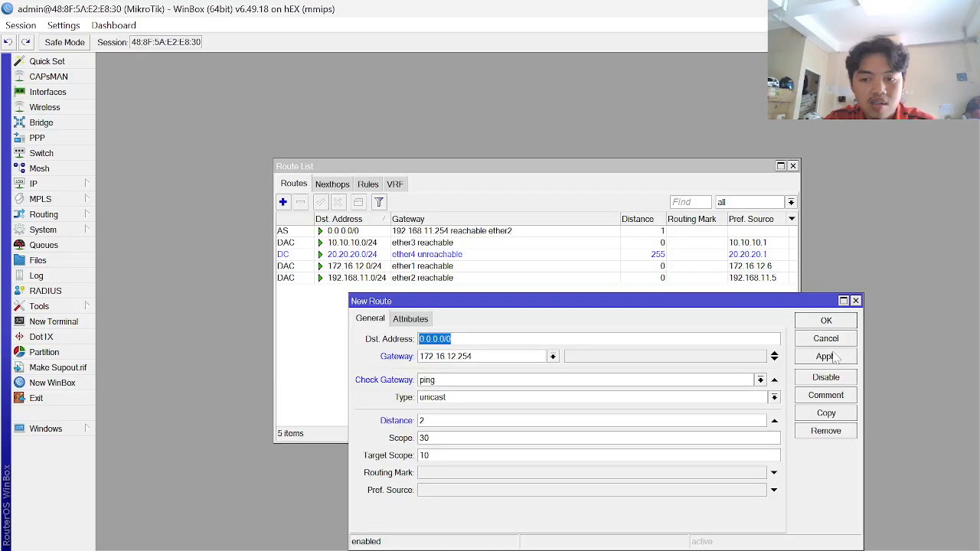
left_click(825, 357)
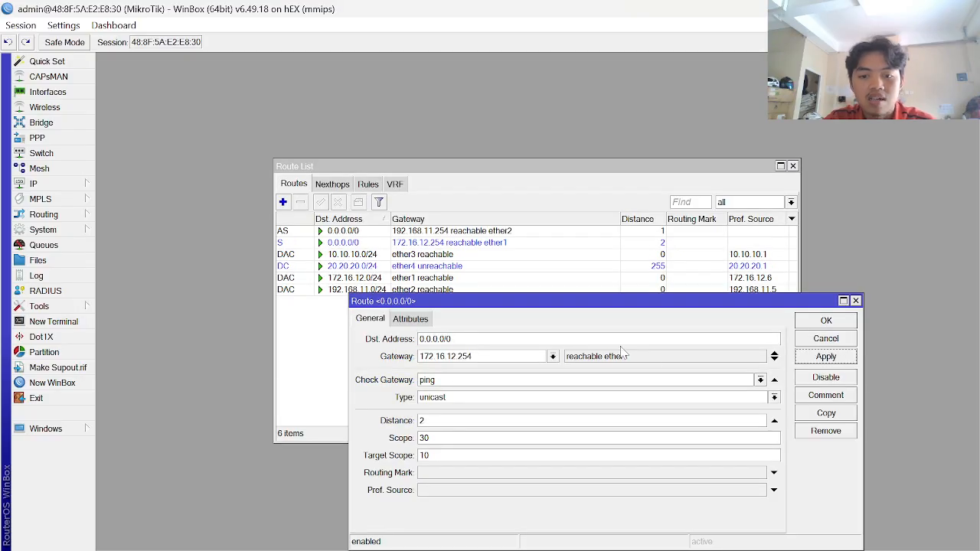
left_click(830, 321)
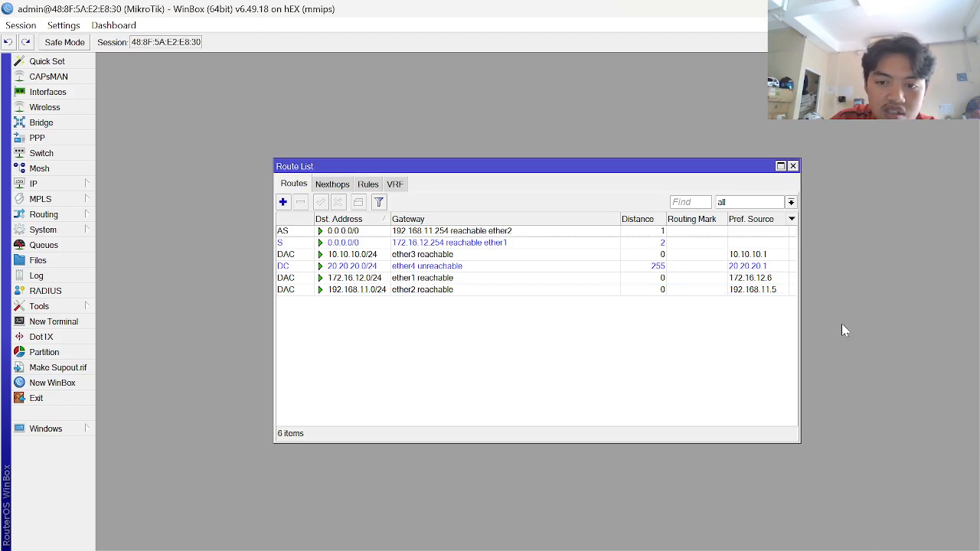
- Review the 172.16.12.254 route's details, then select the default route via 192.168.11.254
left_click(423, 243)
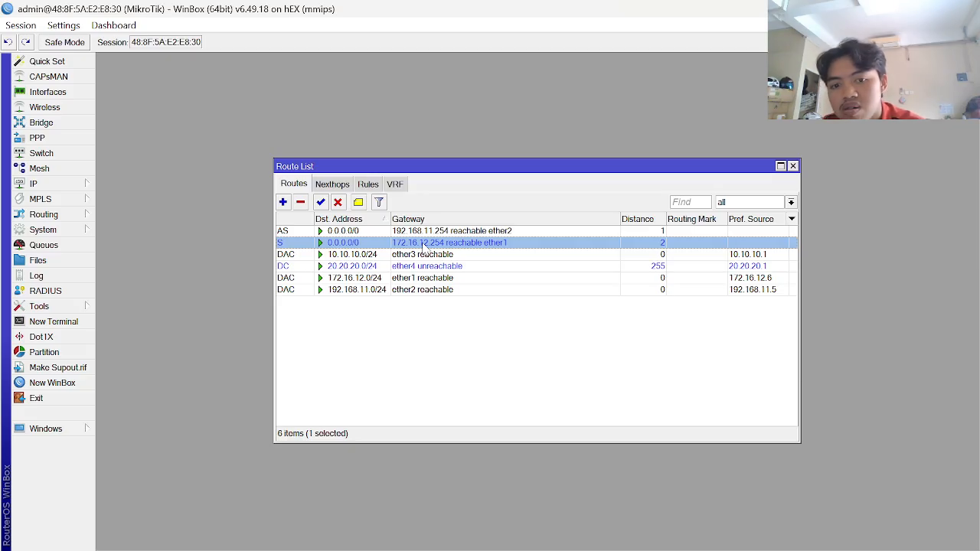
double_click(499, 243)
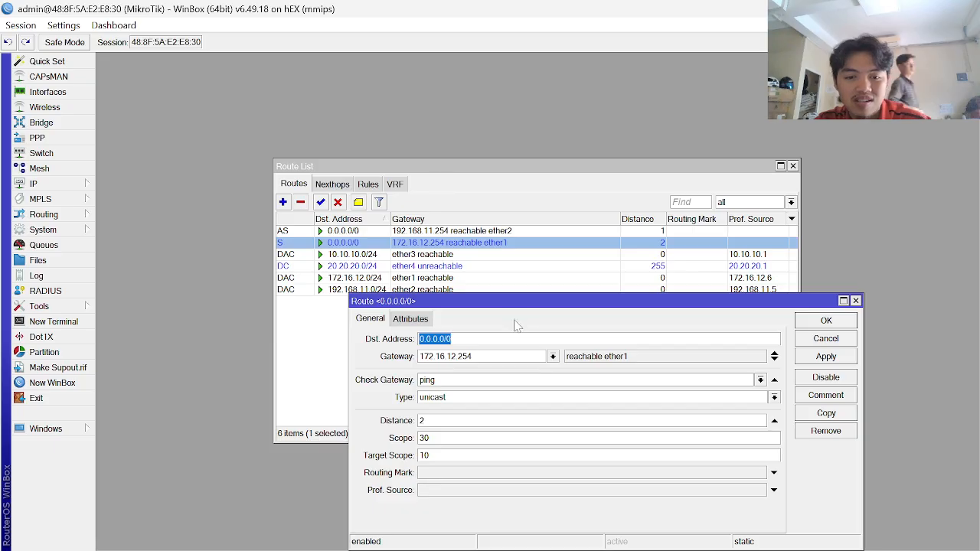
key("Escape")
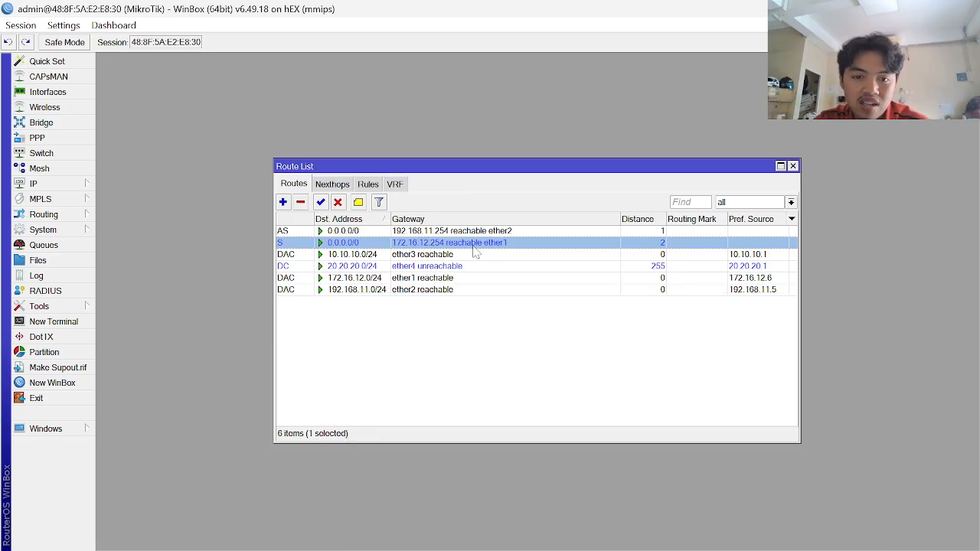
key("Up")
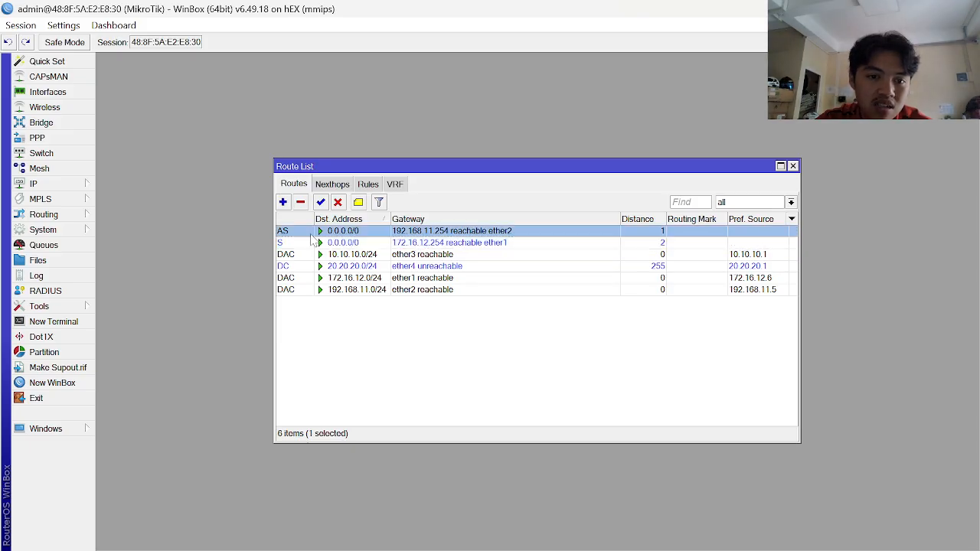
- Comment the default route via 192.168.11.254 as 'WAN ISP1'
left_click(358, 202)
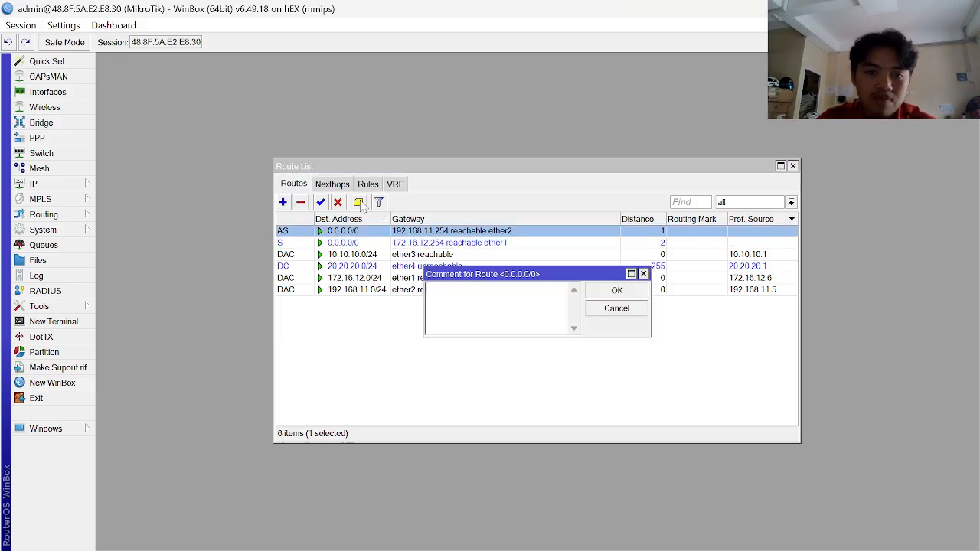
key("alt+Tab")
scroll(362, 207, "up", 3)
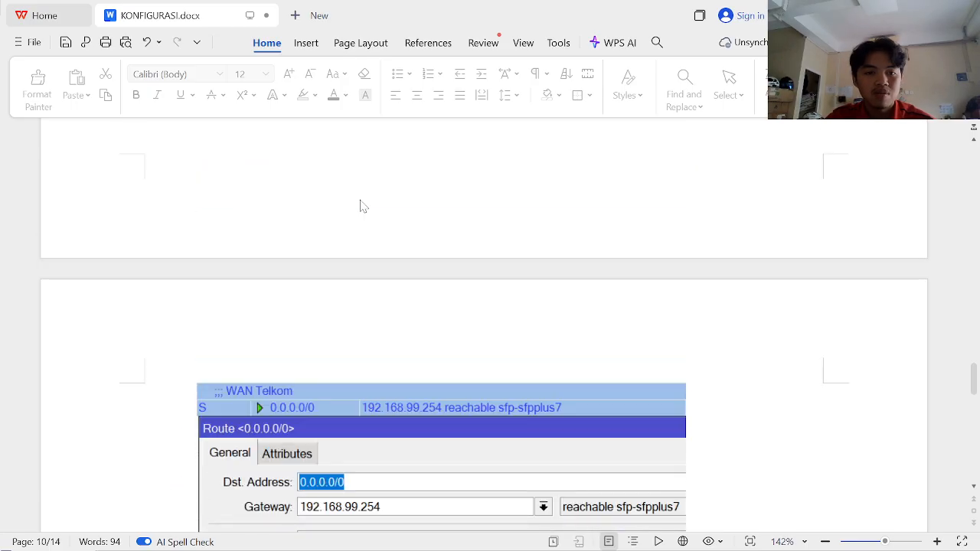
key("alt+Tab")
type("WAIN")
key("BackSpace")
key("BackSpace")
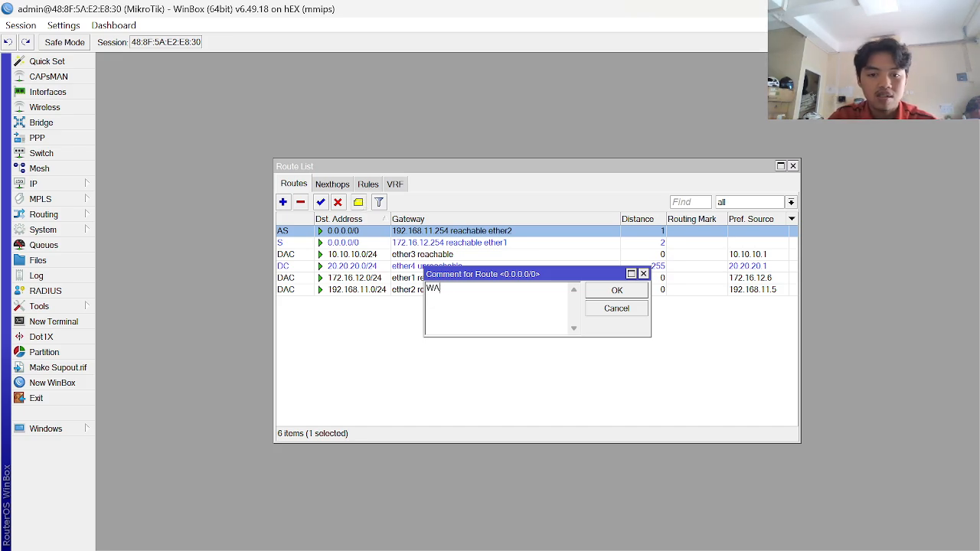
type("N ISP1")
key("Return")
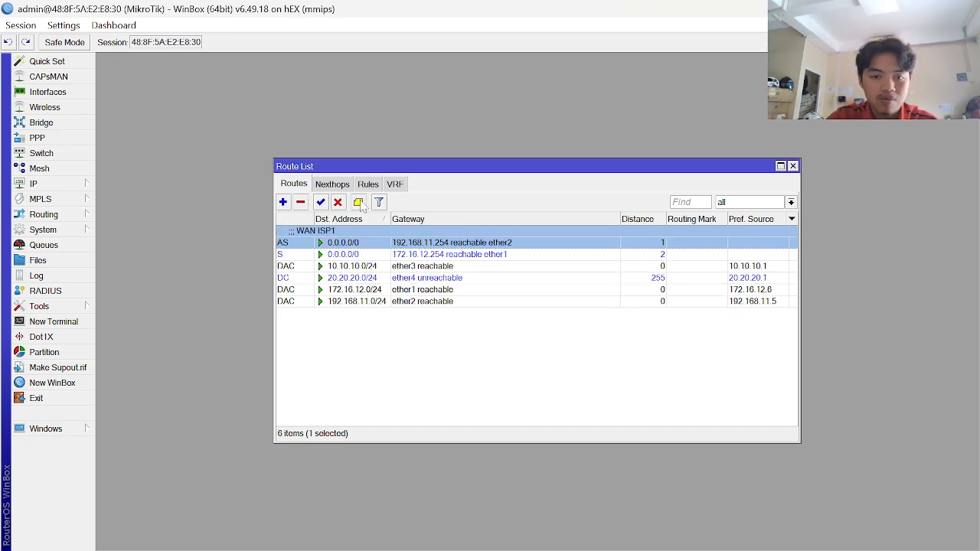
- Comment the default route via 172.16.12.254 as 'WAN ISP 2', then review the reference
left_click(373, 254)
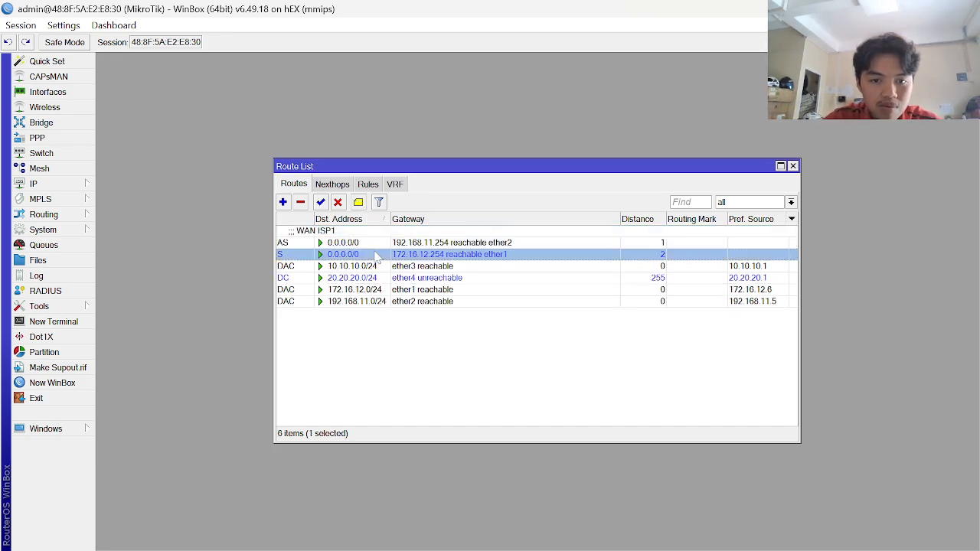
left_click(359, 202)
type("WAN I")
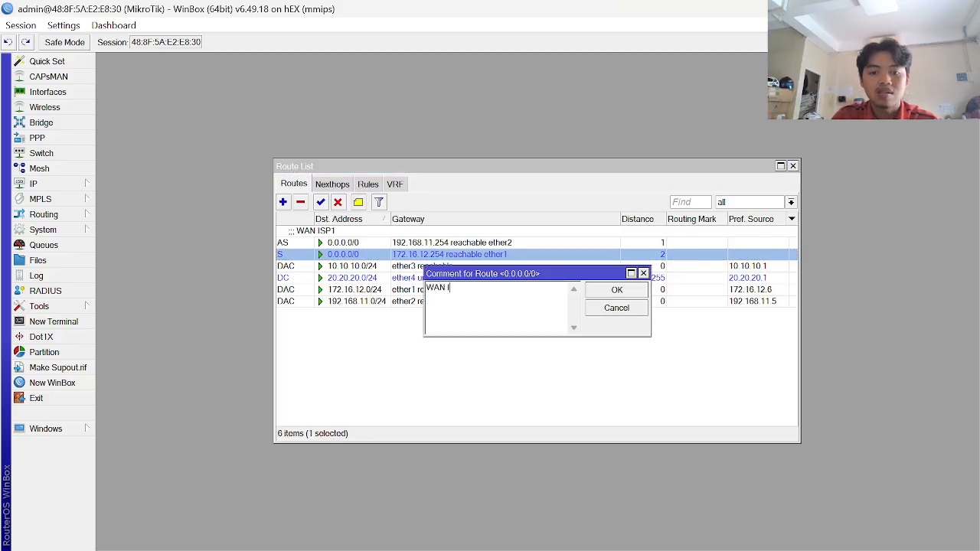
type("SP 2")
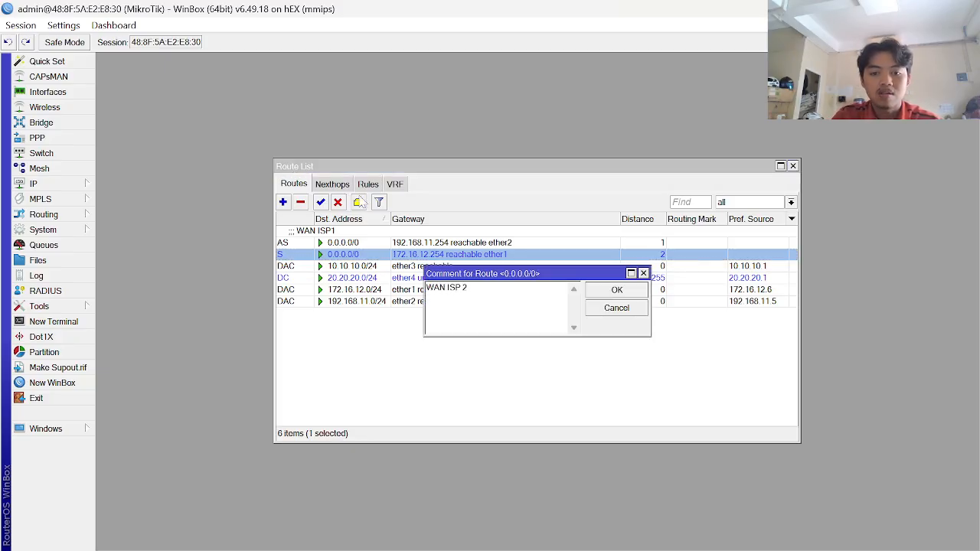
key("Return")
key("alt+Tab")
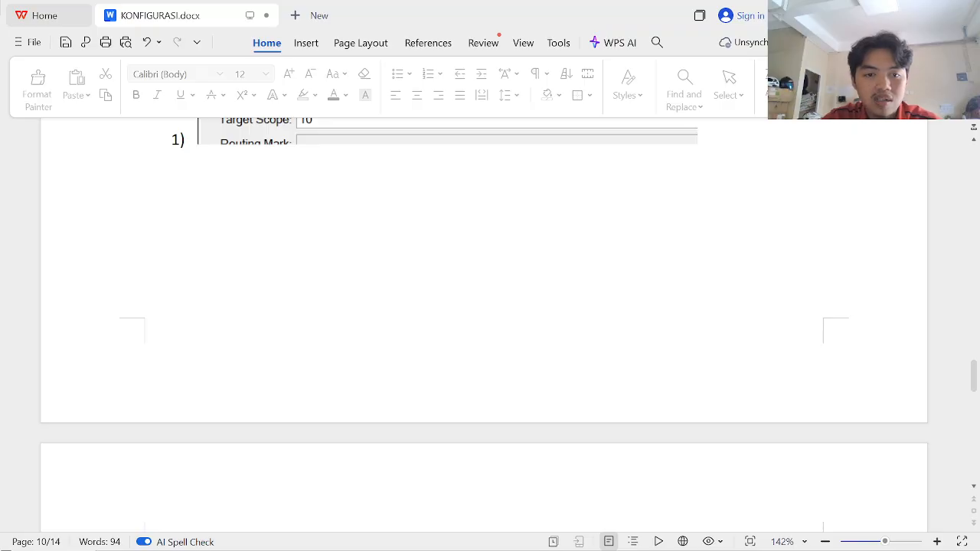
scroll(484, 322, "up", 3)
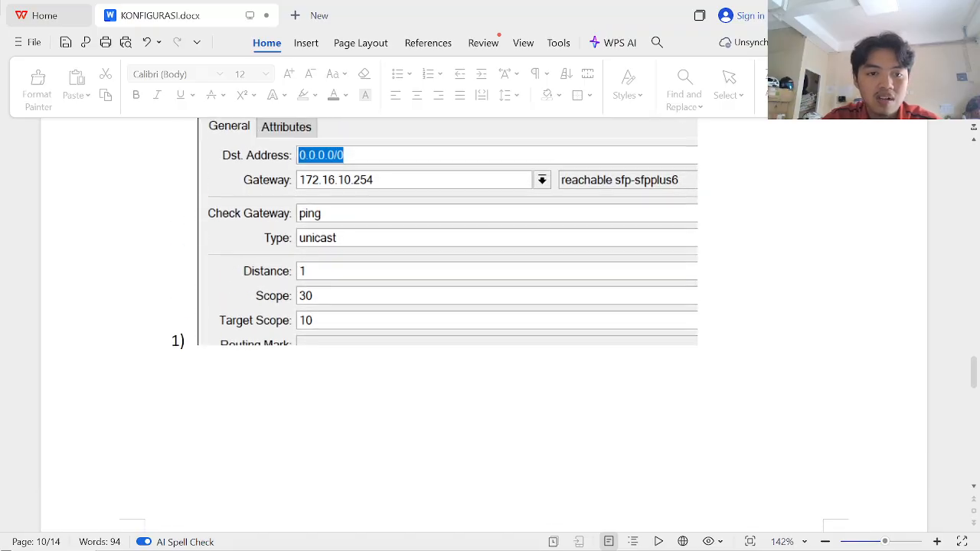
scroll(484, 322, "down", 7)
- Scroll the reference document to the INBOUND-U route settings and return to the new route window
scroll(442, 326, "down", 6)
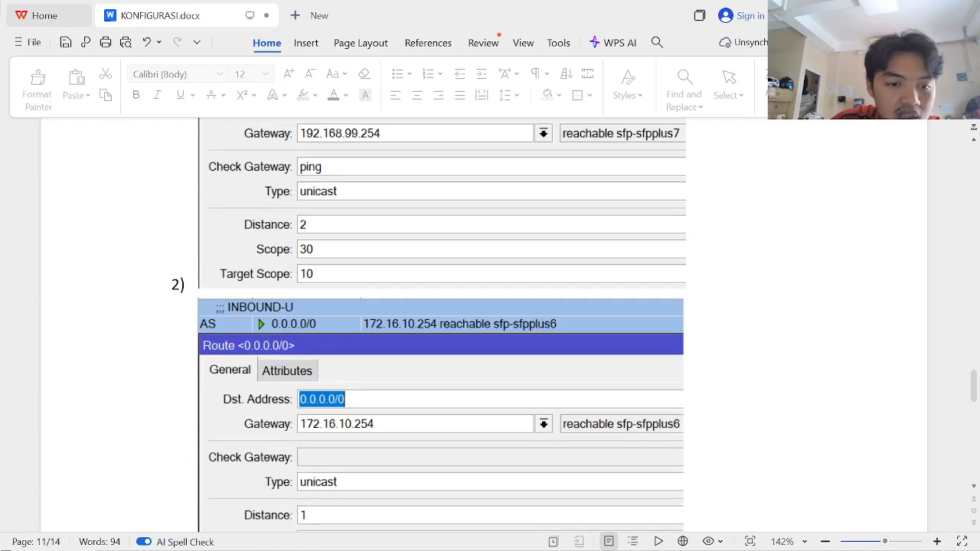
scroll(444, 325, "down", 1)
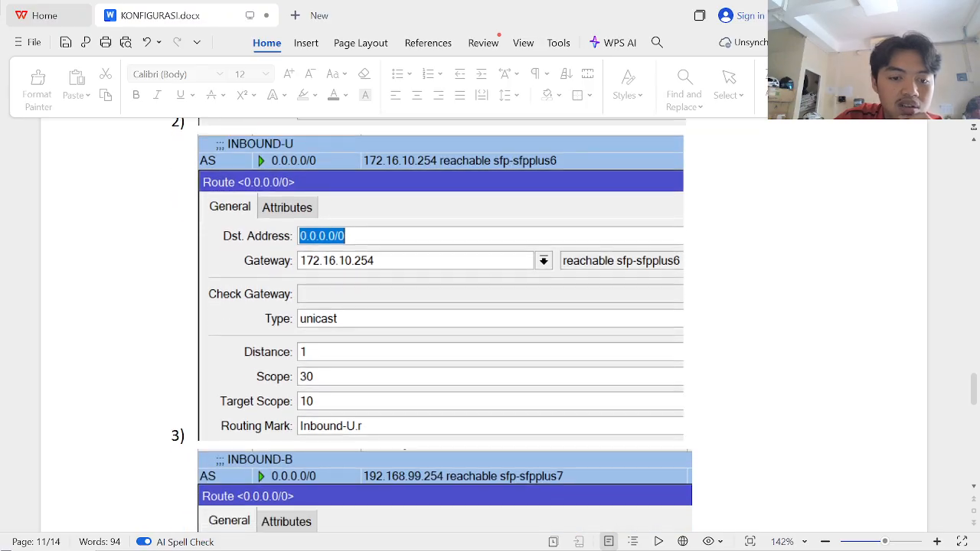
key("alt+Tab")
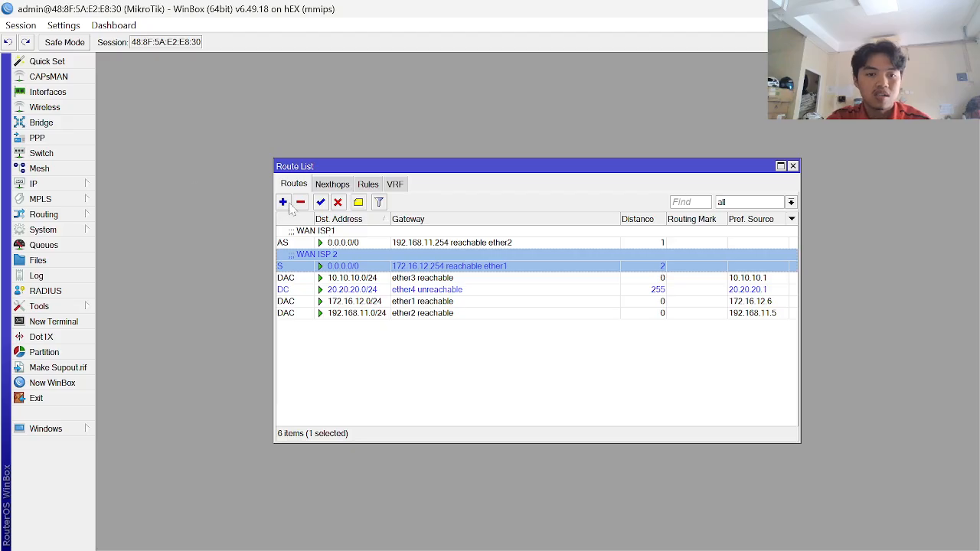
key("alt+Tab")
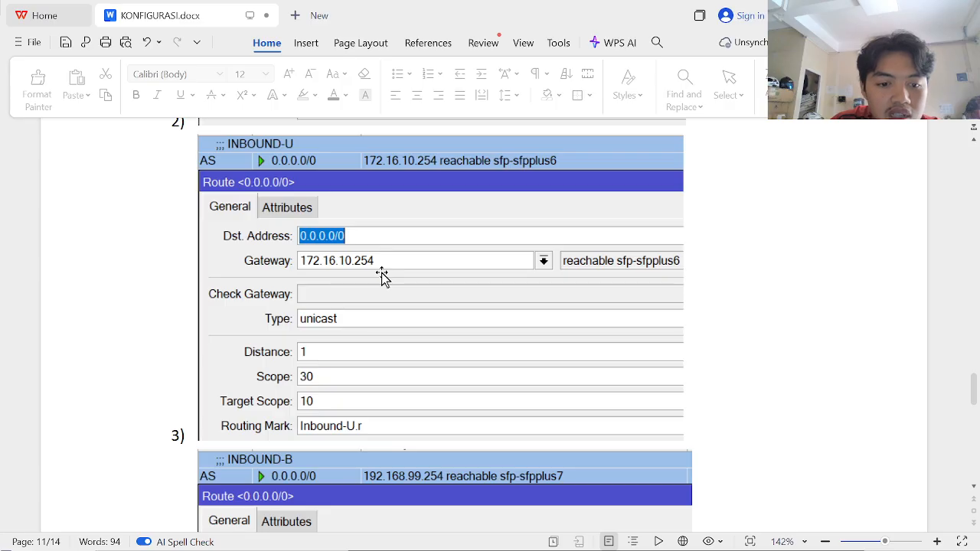
key("alt+Tab")
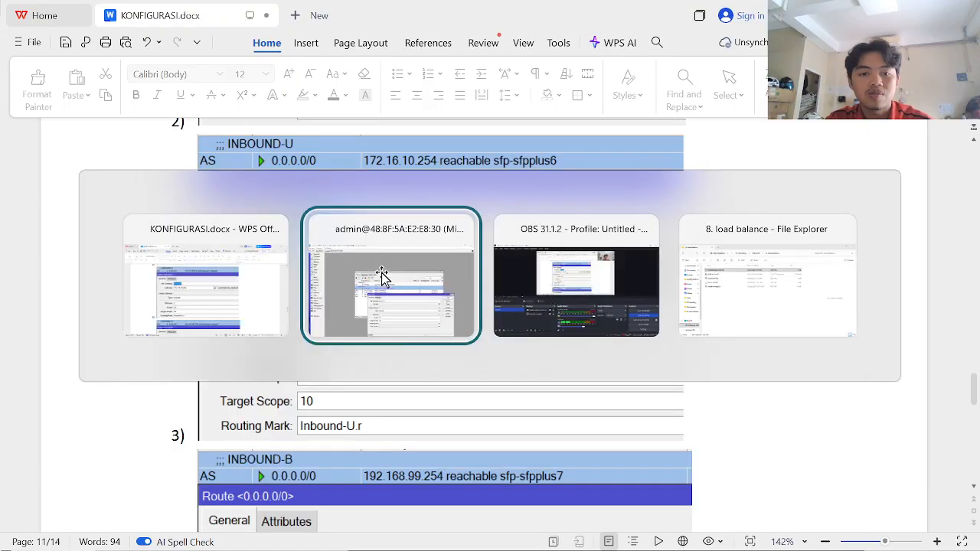
- Enter gateway 192.168.12.254 and destination 0.0.0.0/0, checking against the reference
left_click(473, 360)
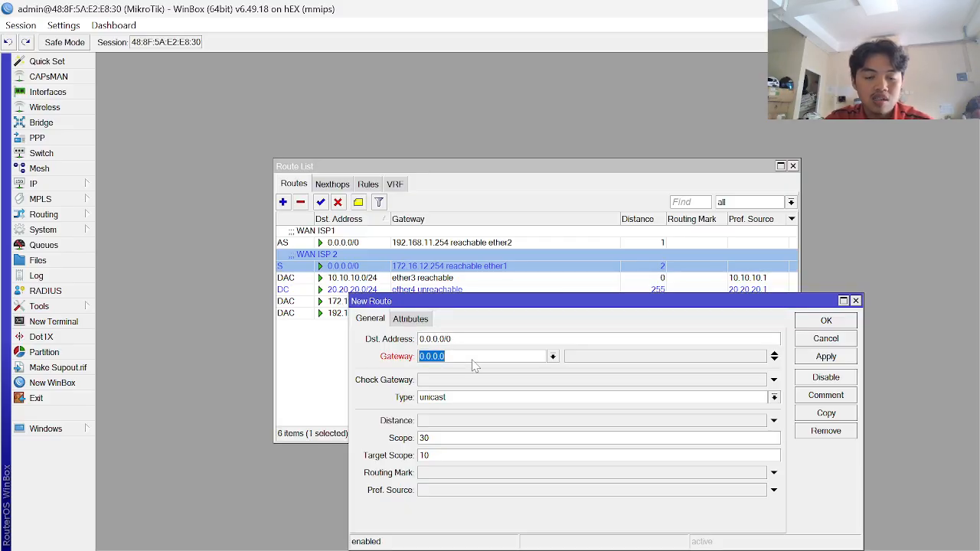
type("192.16")
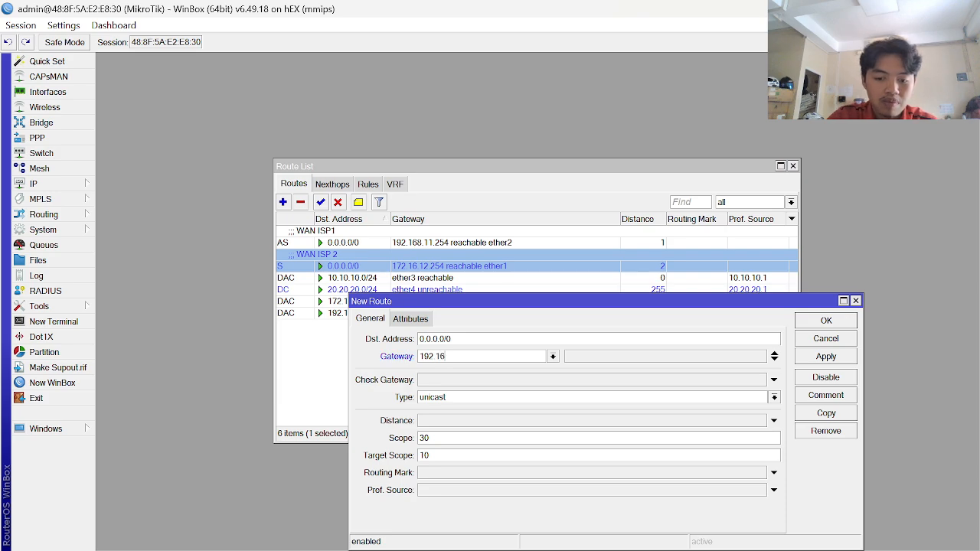
type("8.12")
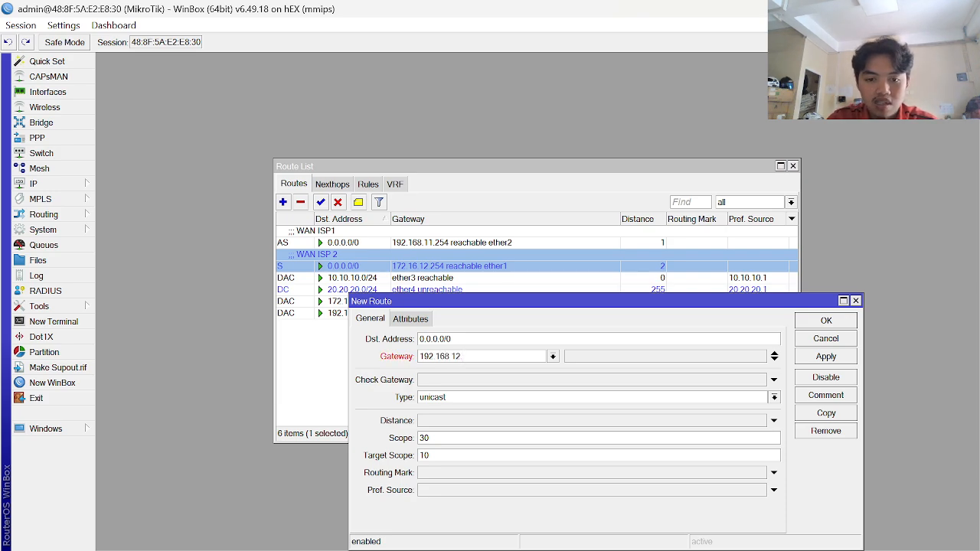
type(".254")
key("alt+Tab")
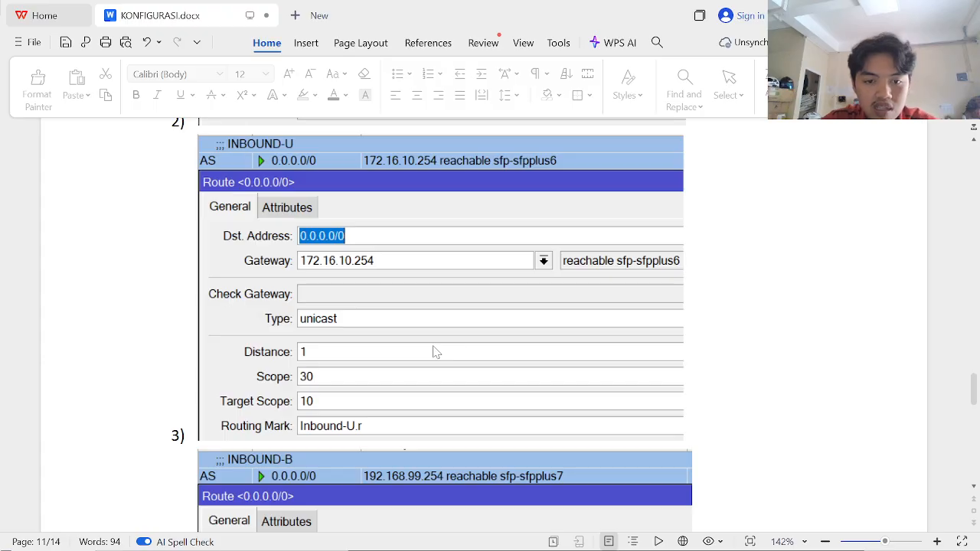
key("alt+Tab")
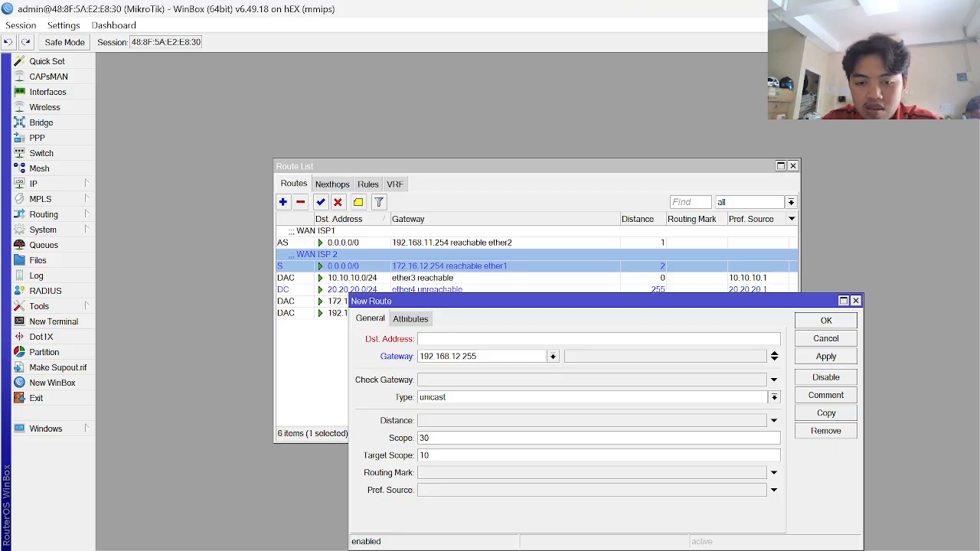
type("8.8")
key("BackSpace")
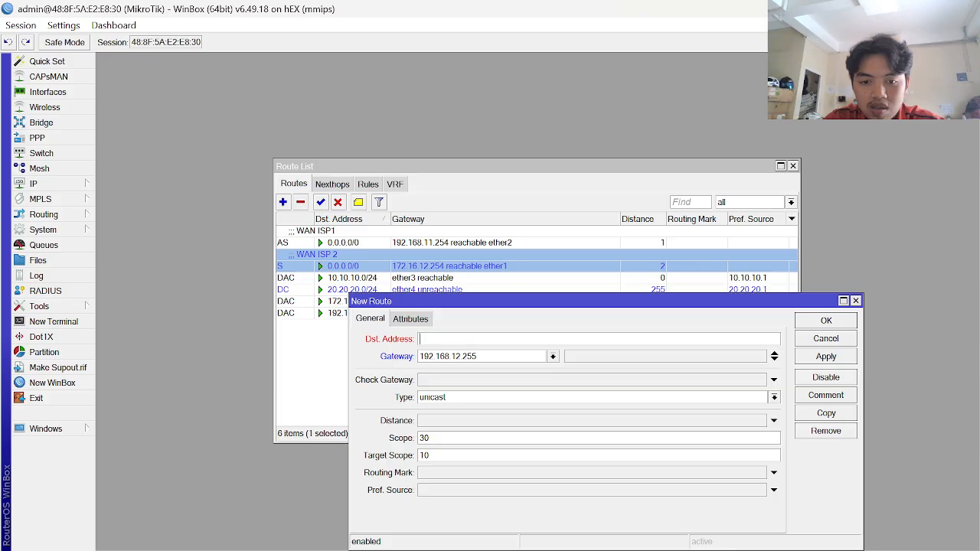
type("0.0.0.0/0")
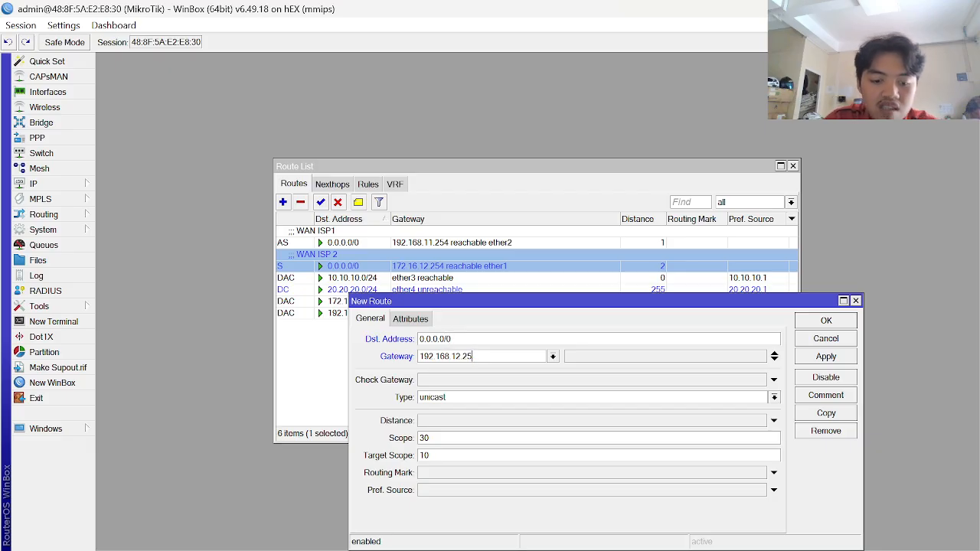
type("4")
key("alt+Tab")
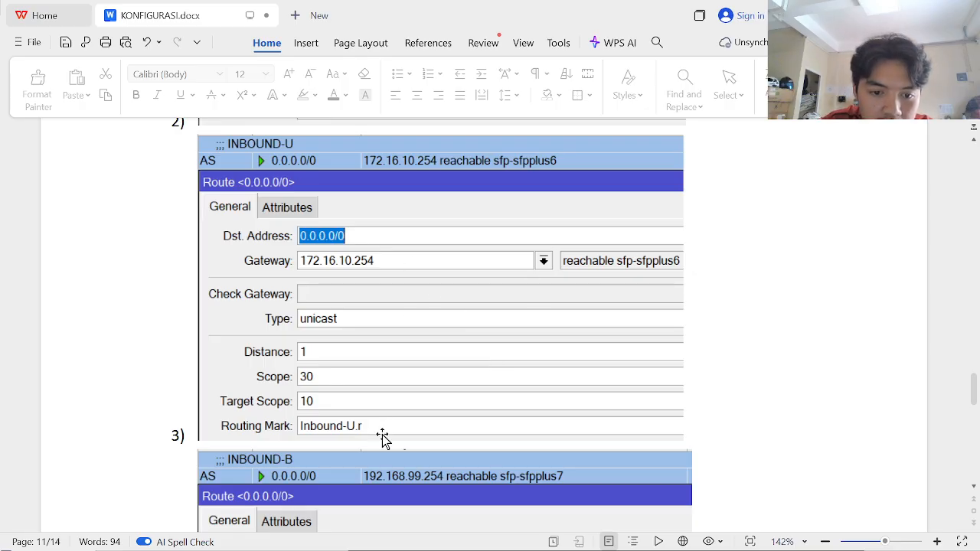
key("alt+Tab")
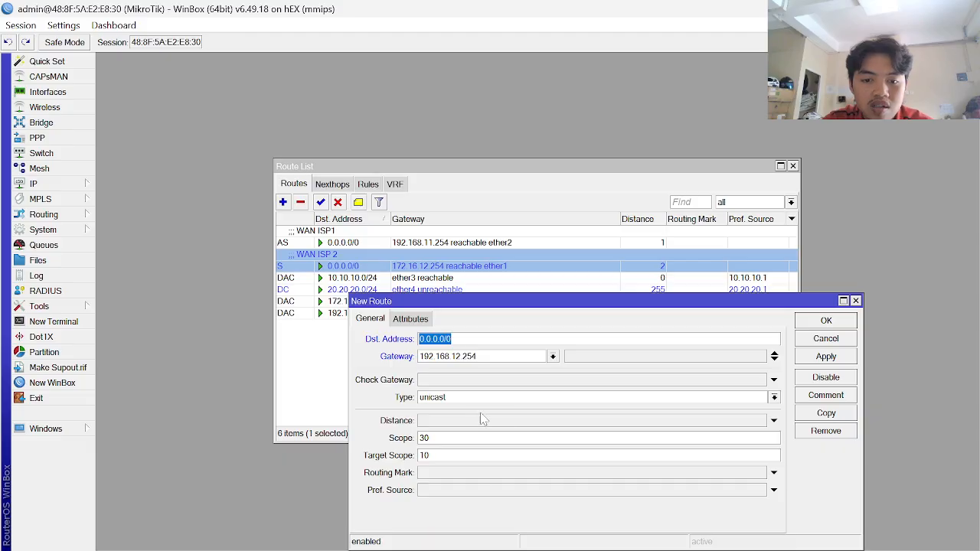
- Choose routing mark Inbound-U.r, set distance 1, and apply the route
left_click(497, 475)
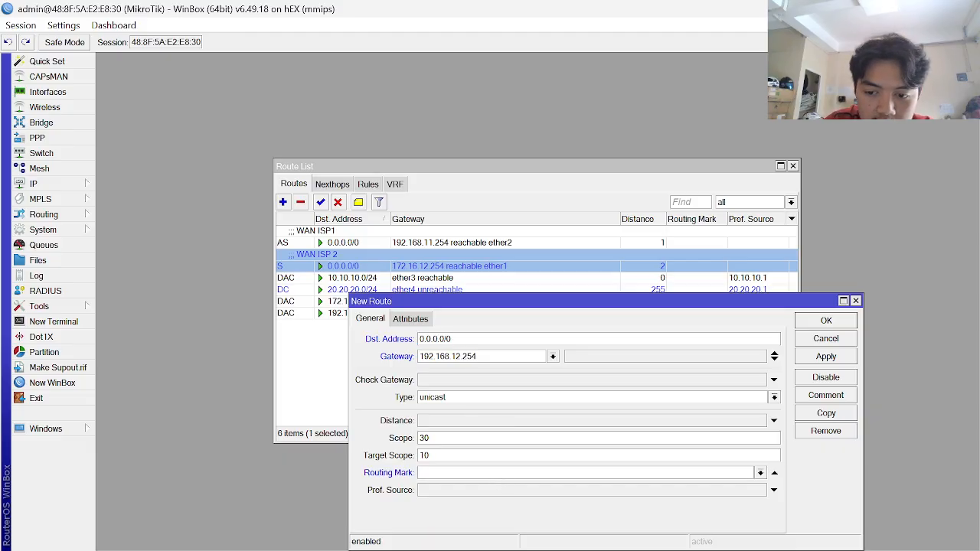
left_click(761, 473)
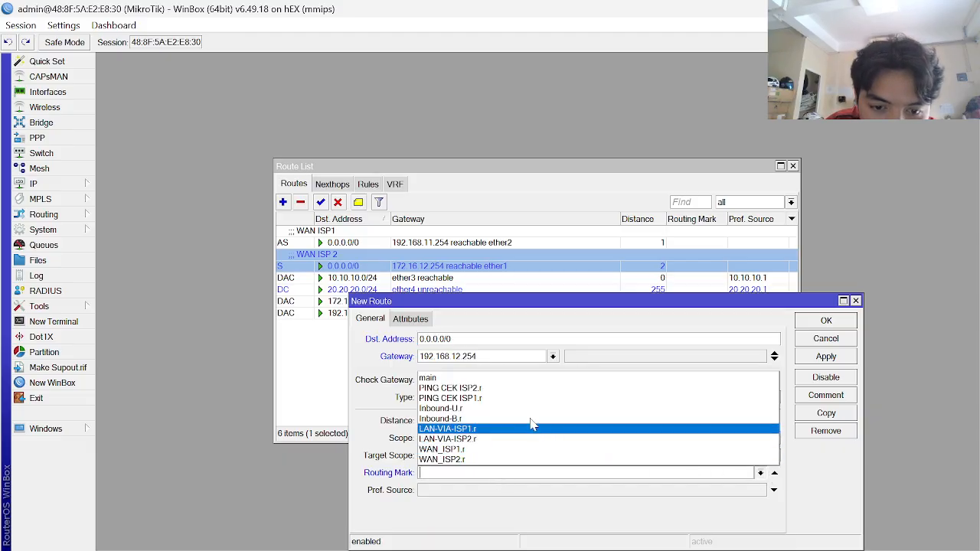
left_click(459, 411)
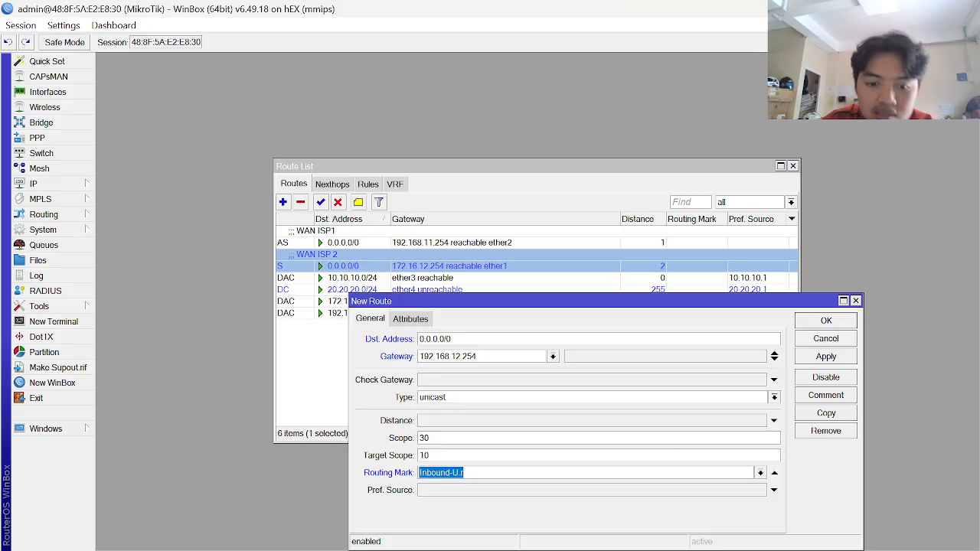
key("alt+Tab")
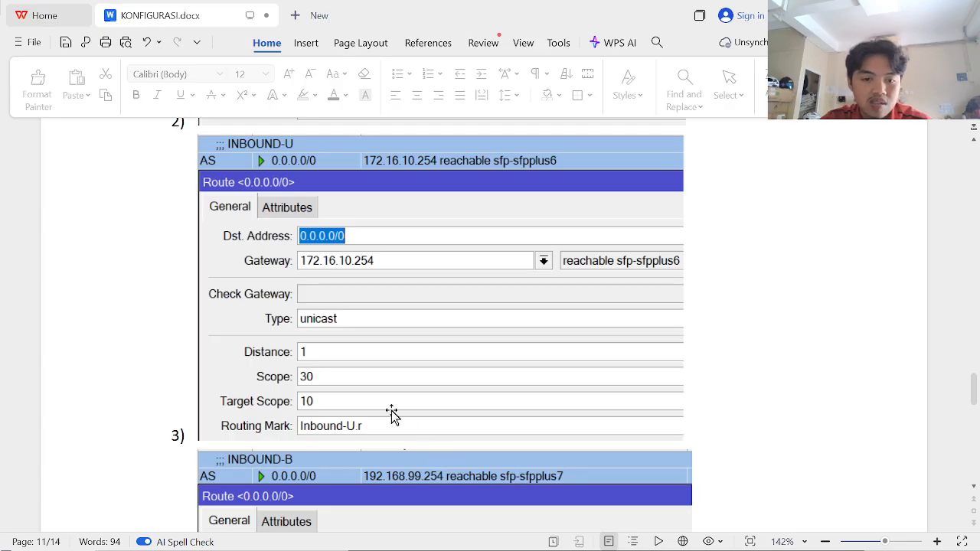
key("alt+Tab")
left_click(463, 422)
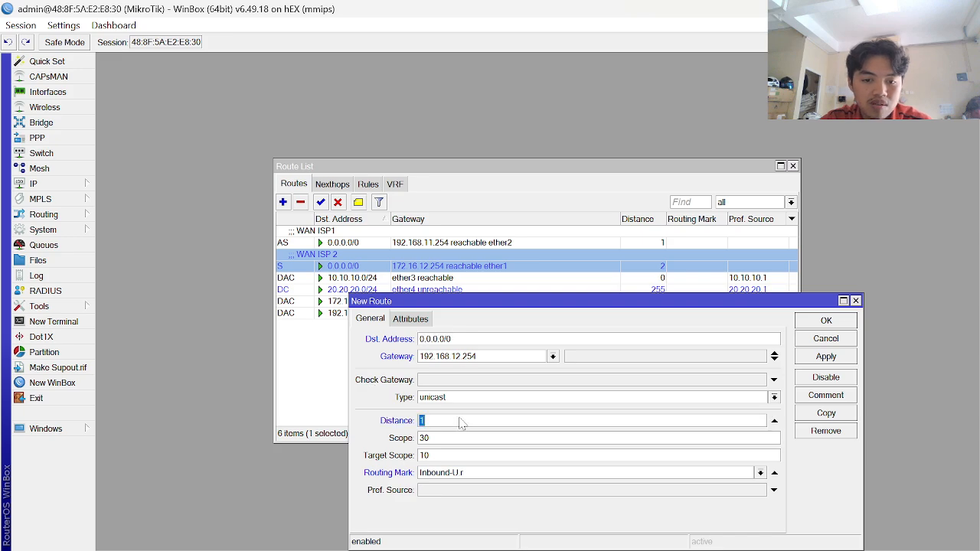
key("alt+Tab")
key("alt+Tab")
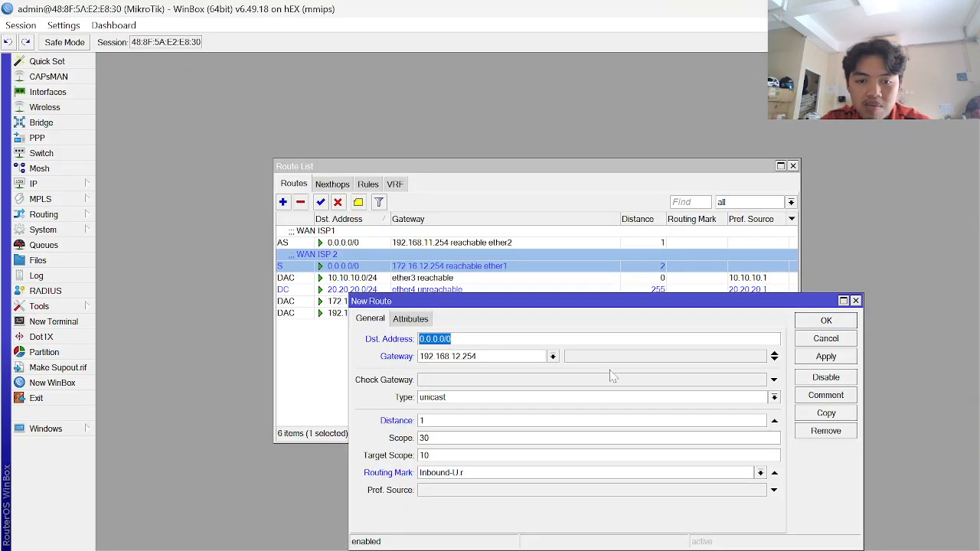
left_click(824, 357)
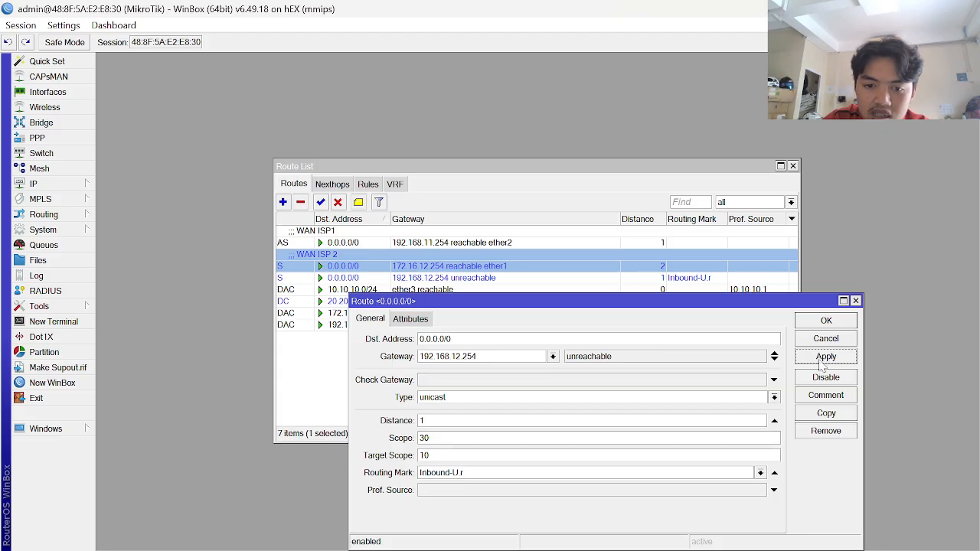
- Correct the Inbound-U.r route's gateway to 192.168.11.254, apply, and close its settings
left_click(836, 361)
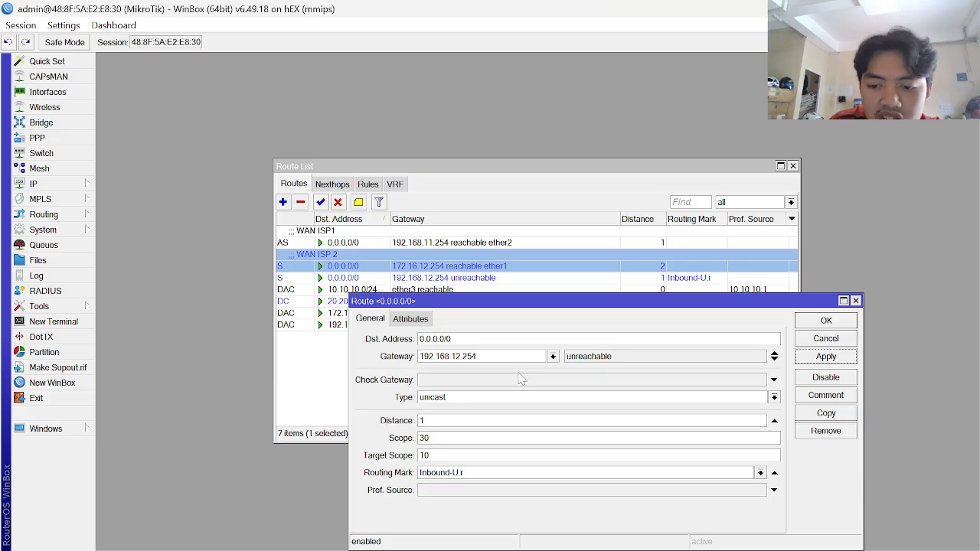
key("alt+Tab")
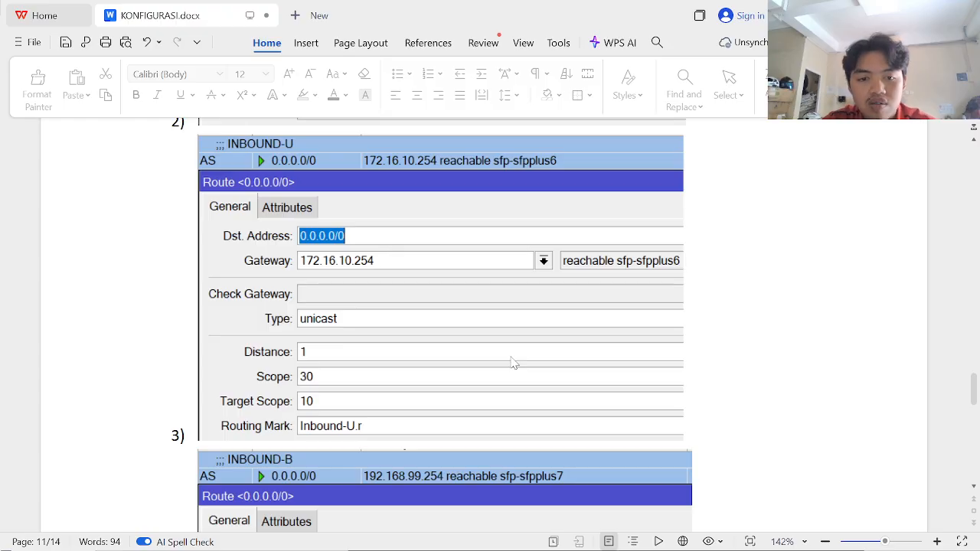
key("alt+Tab")
key("alt+Tab")
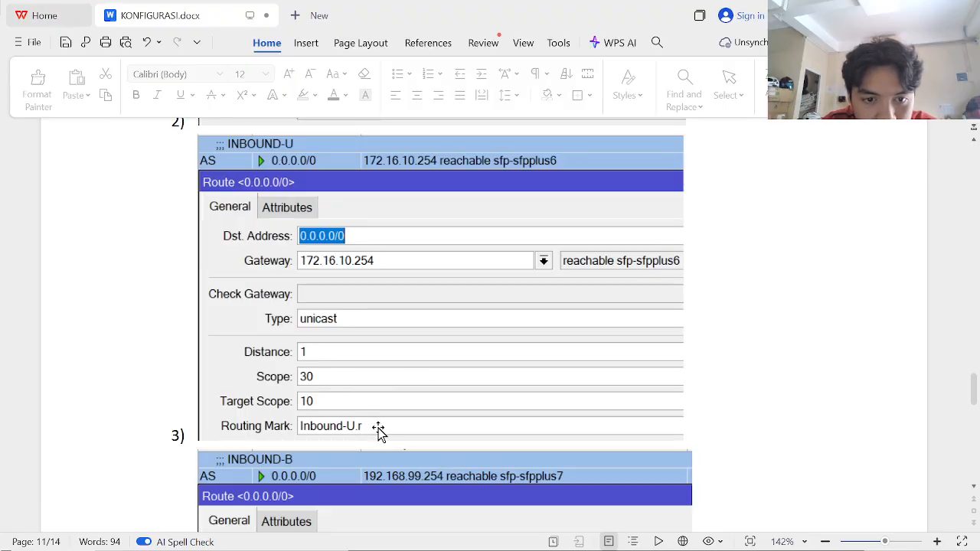
key("alt+Tab")
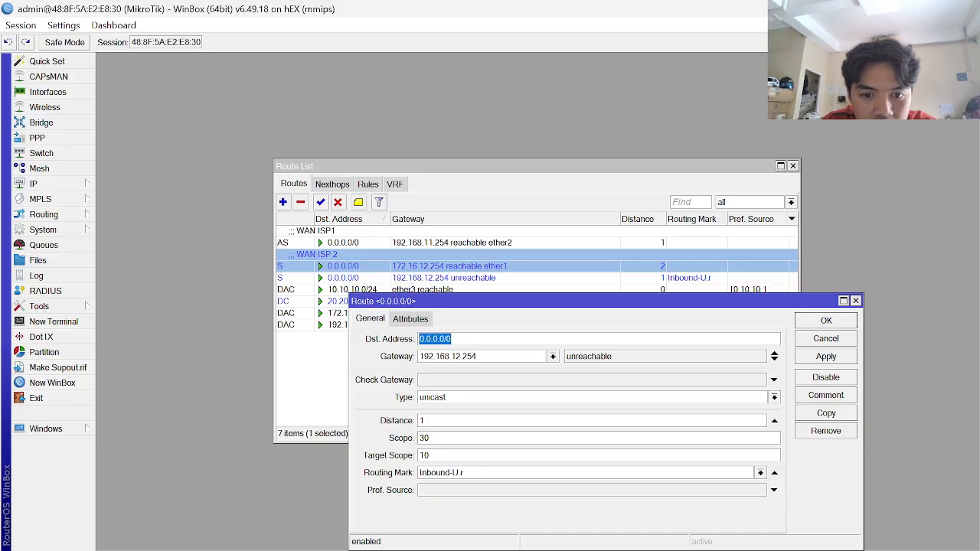
left_click(482, 356)
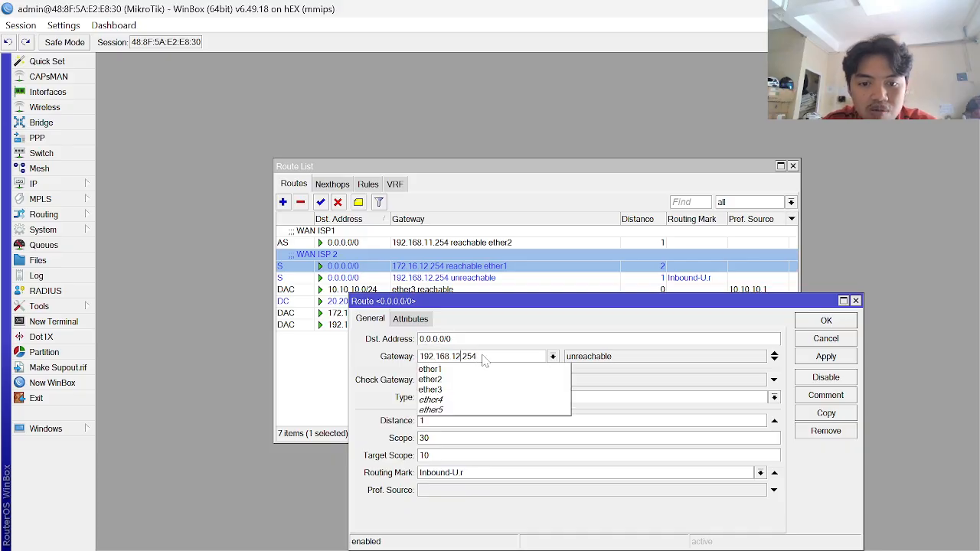
key("Left")
key("Left")
key("Left")
key("Left")
key("BackSpace")
type("2")
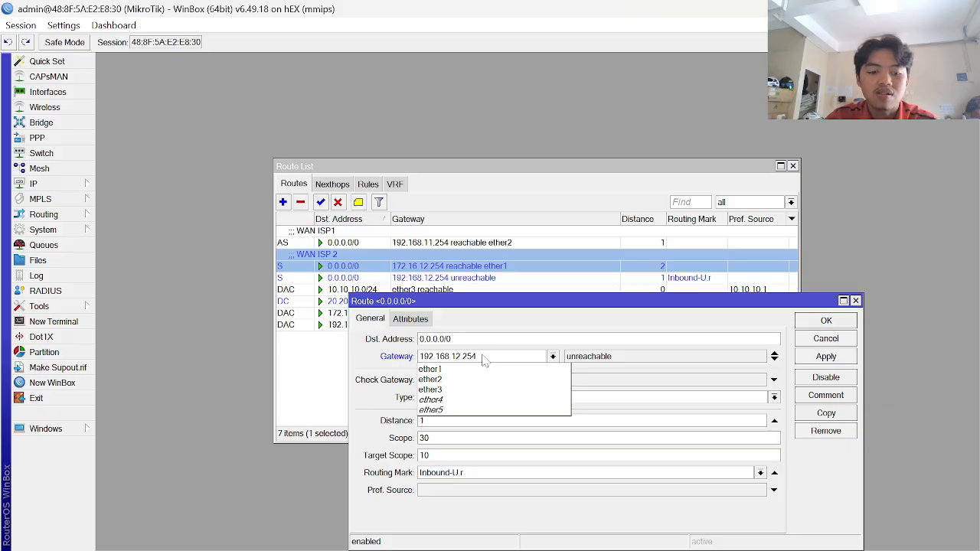
left_click(817, 359)
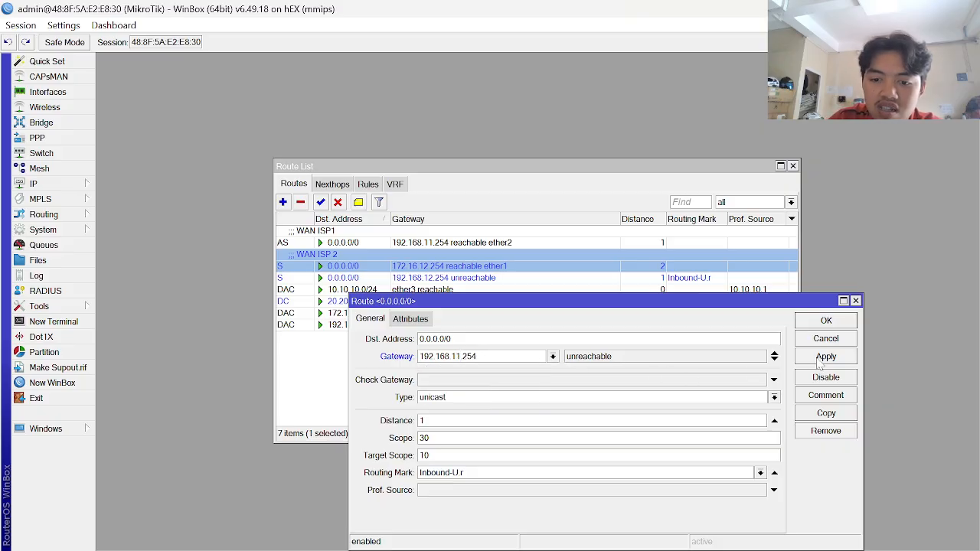
left_click(821, 358)
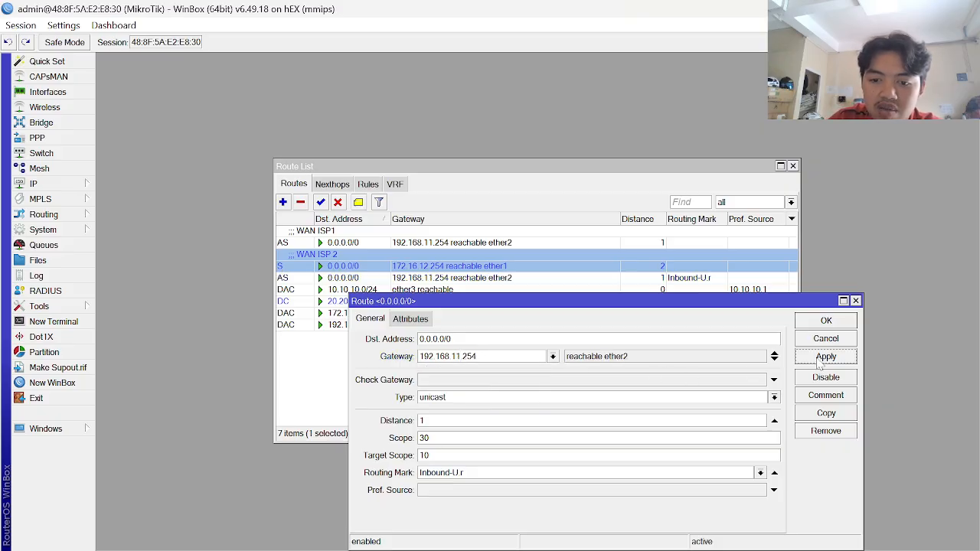
left_click(842, 323)
key("alt+Tab")
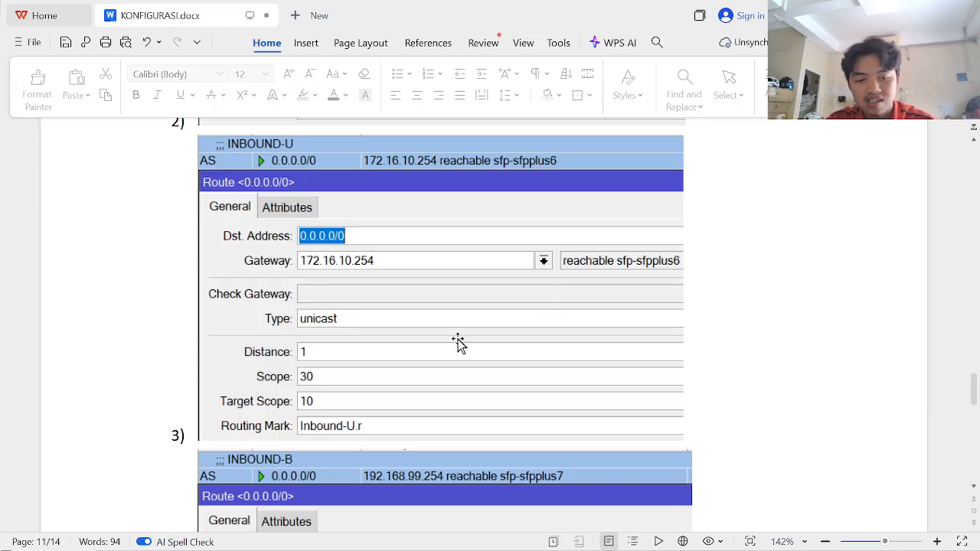
- Add a new route with gateway 172.16.12.254 and distance 1, per the INBOUND-B reference
scroll(448, 366, "down", 5)
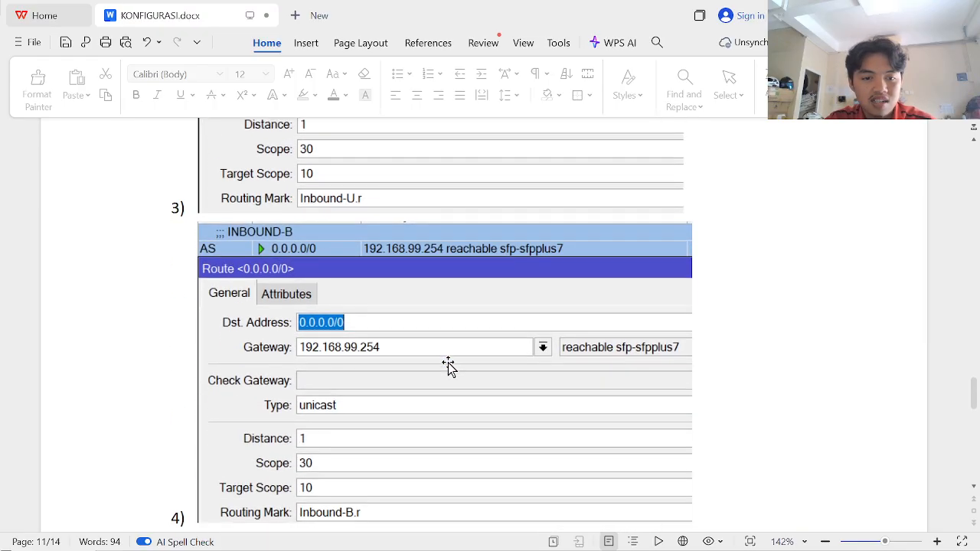
scroll(448, 366, "down", 1)
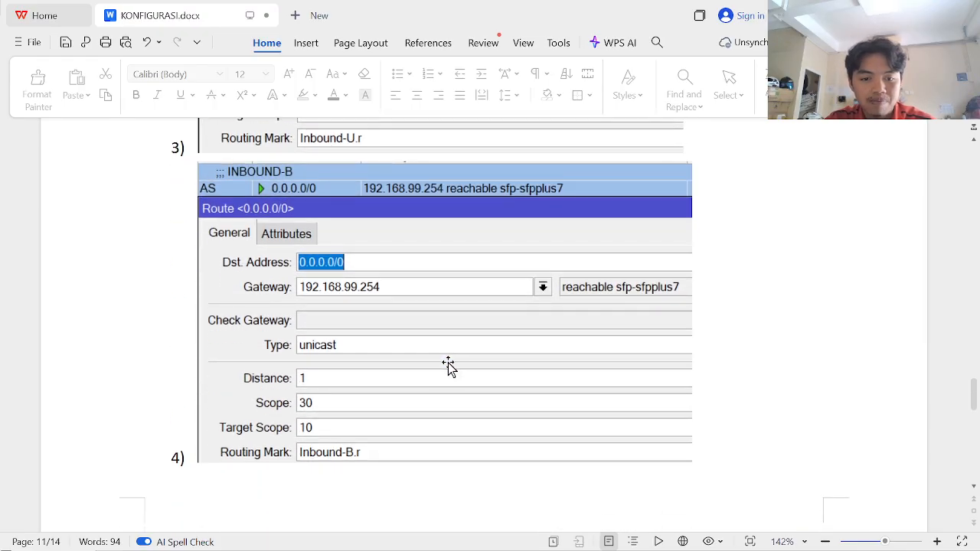
key("alt+Tab")
left_click(282, 202)
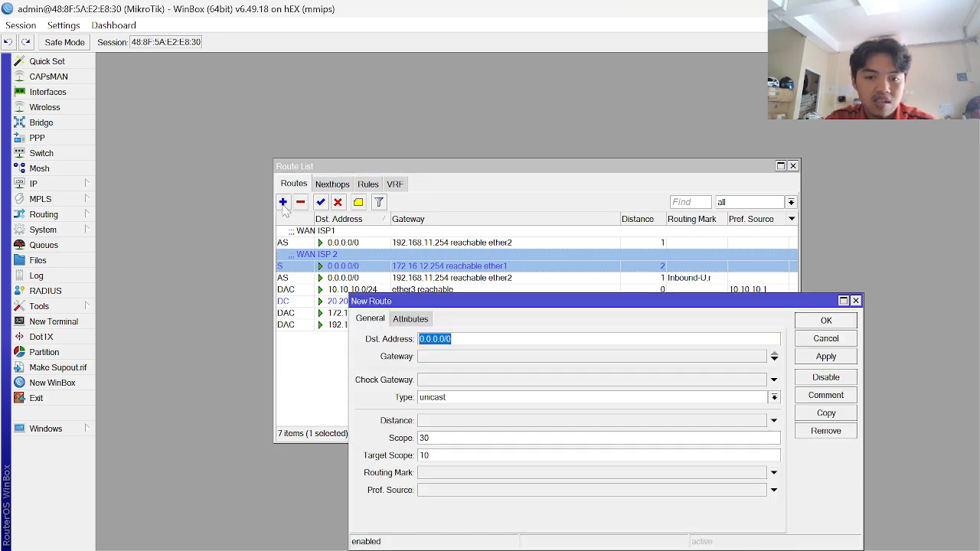
left_click(451, 358)
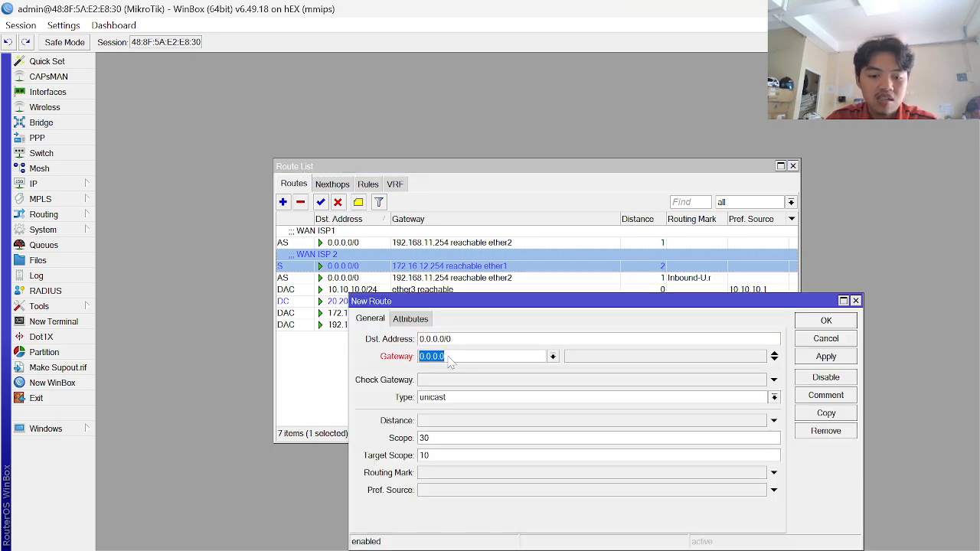
type("172.1")
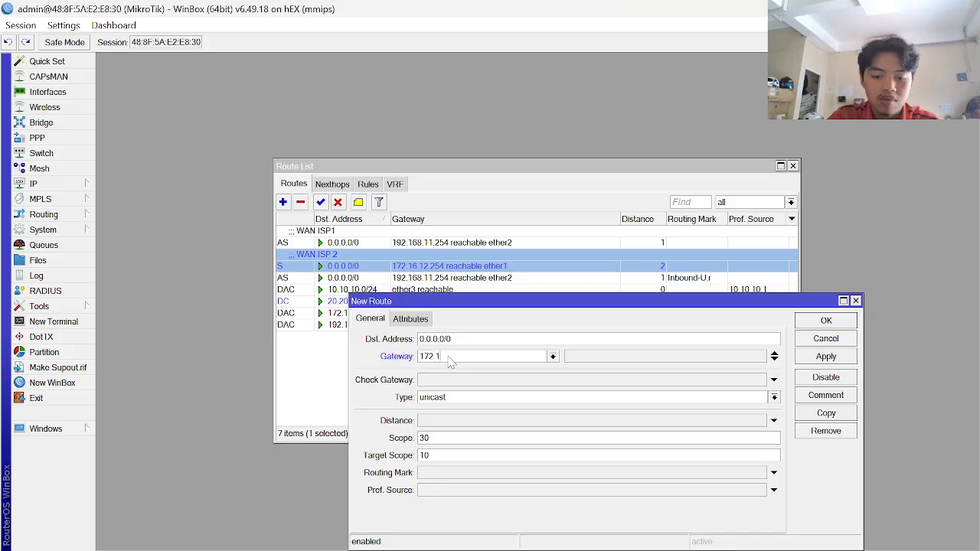
type("6.12")
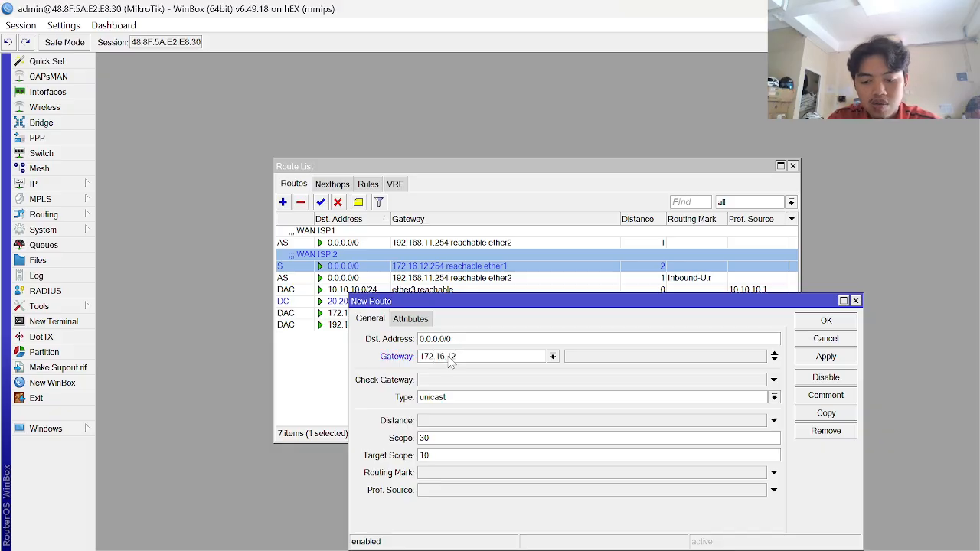
type(".254")
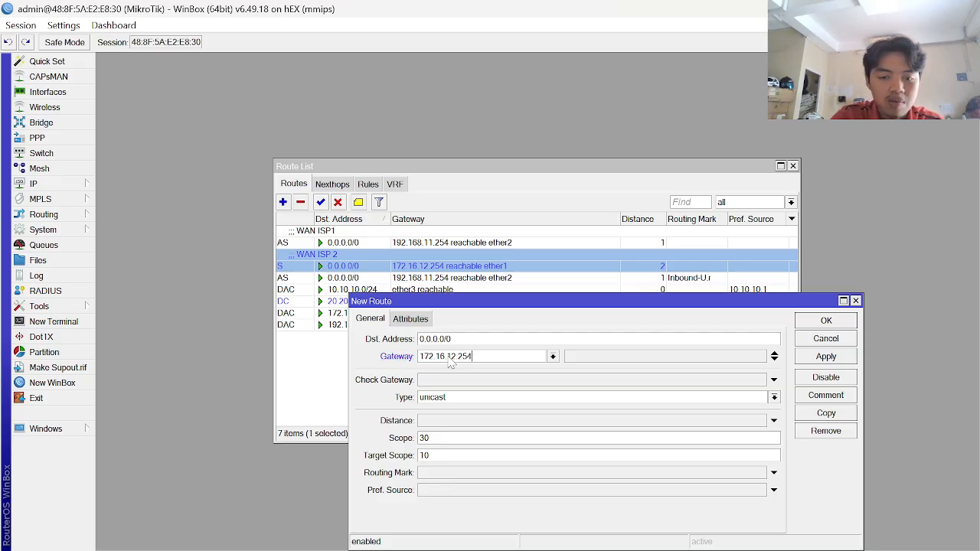
left_click(462, 422)
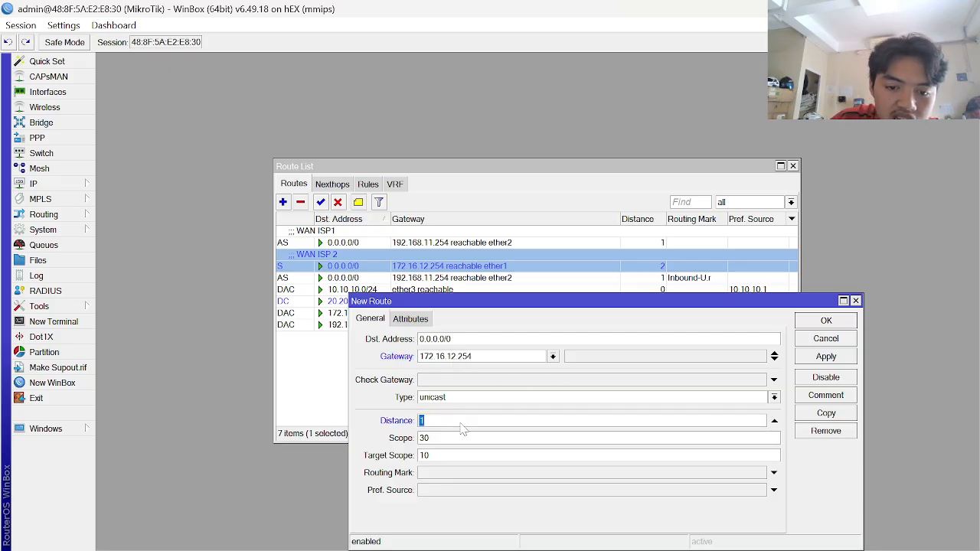
key("alt+Tab")
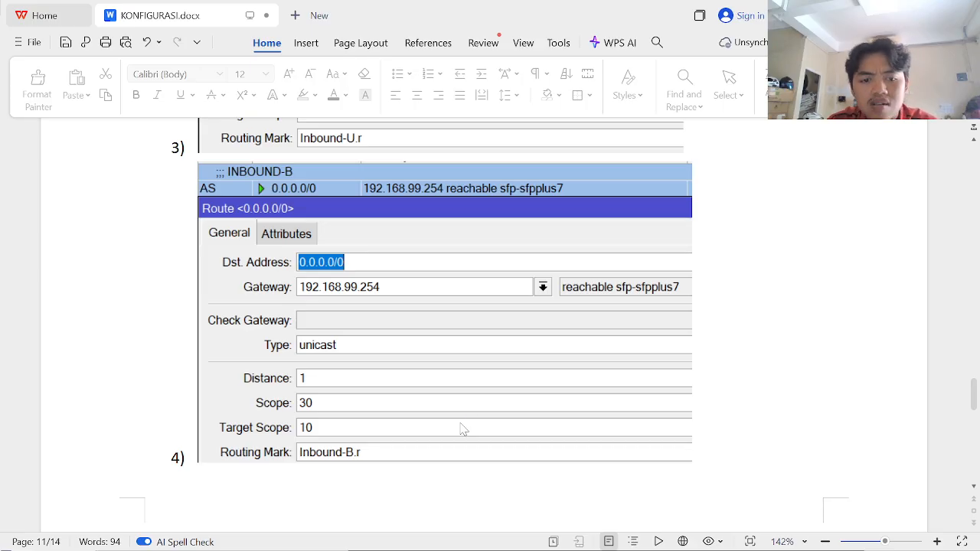
key("alt+Tab")
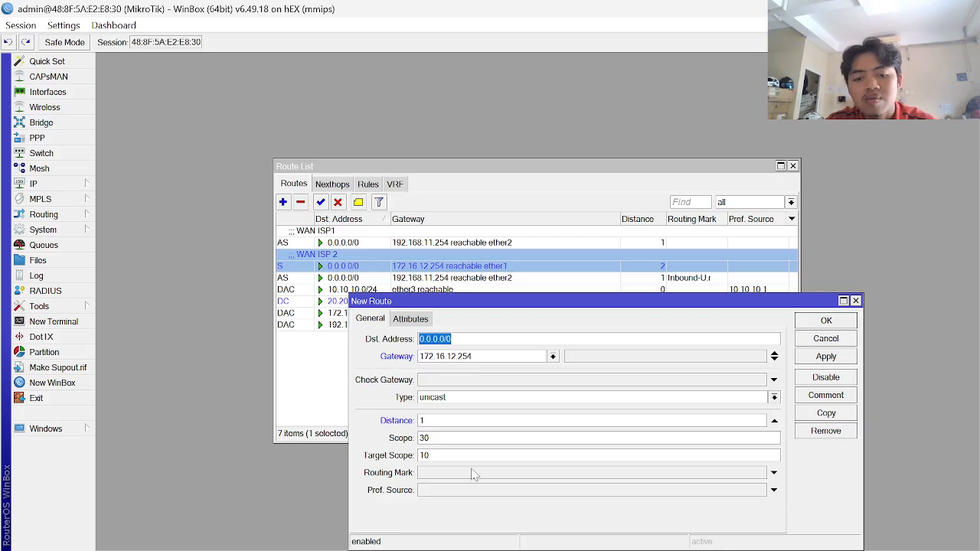
- Give the route routing mark Inbound-B.r, save it, and start a comment on the Inbound-U.r route
left_click(501, 475)
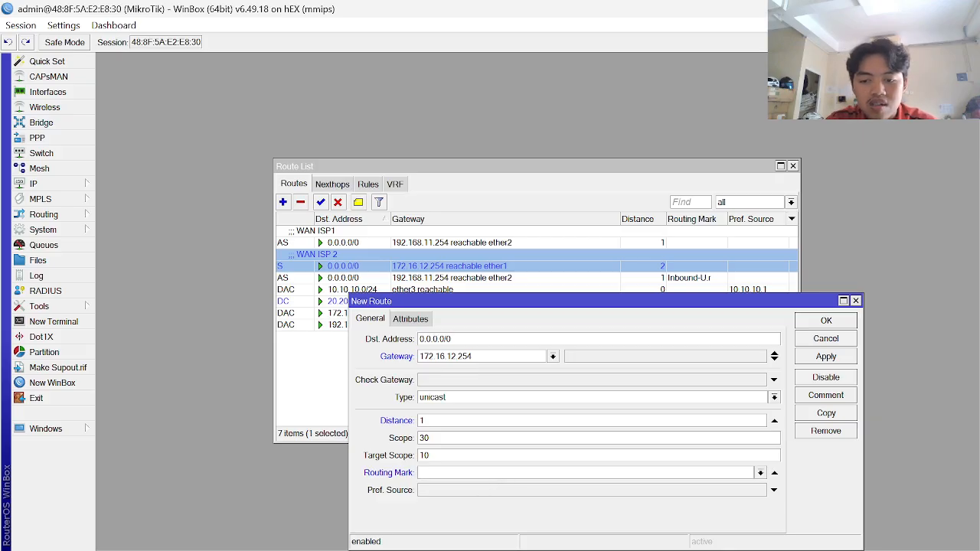
left_click(760, 472)
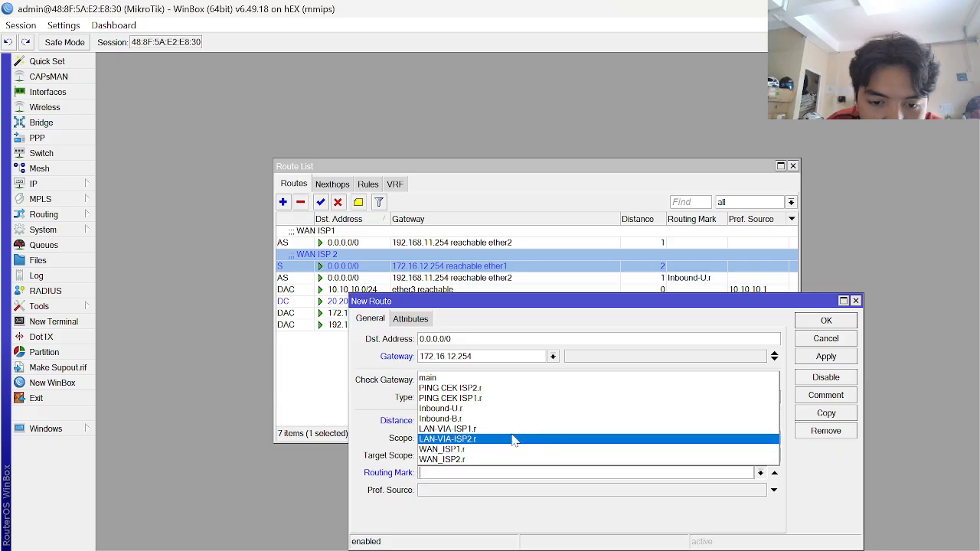
left_click(475, 419)
key("alt+Tab")
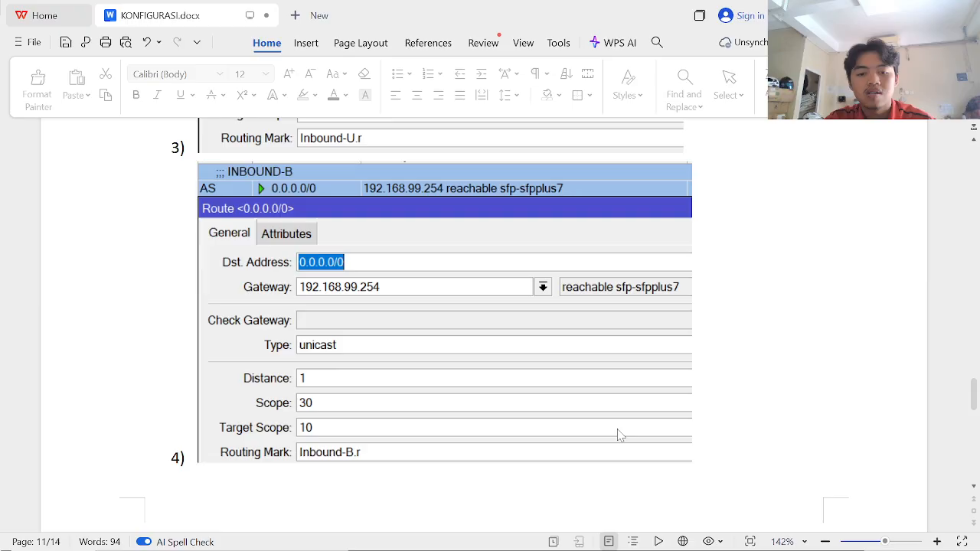
key("alt+Tab")
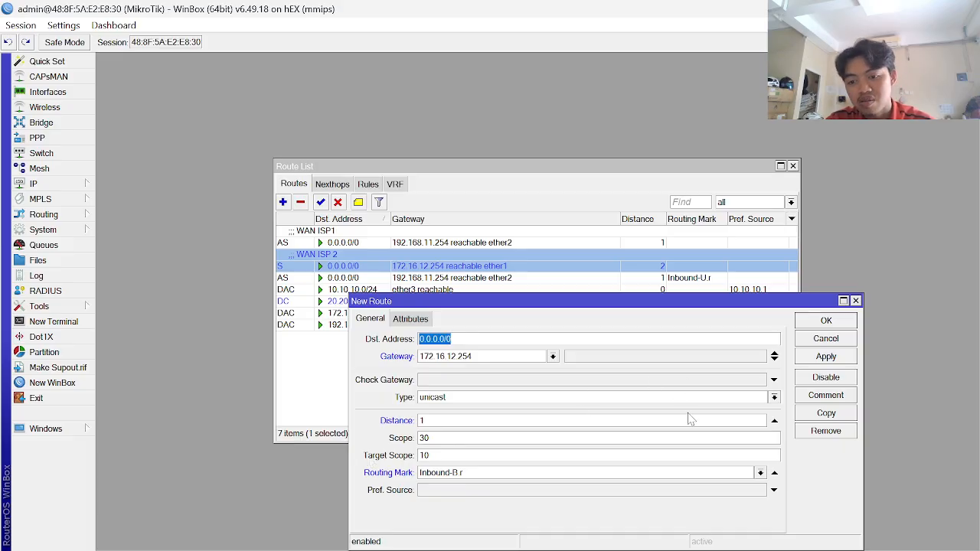
left_click(839, 362)
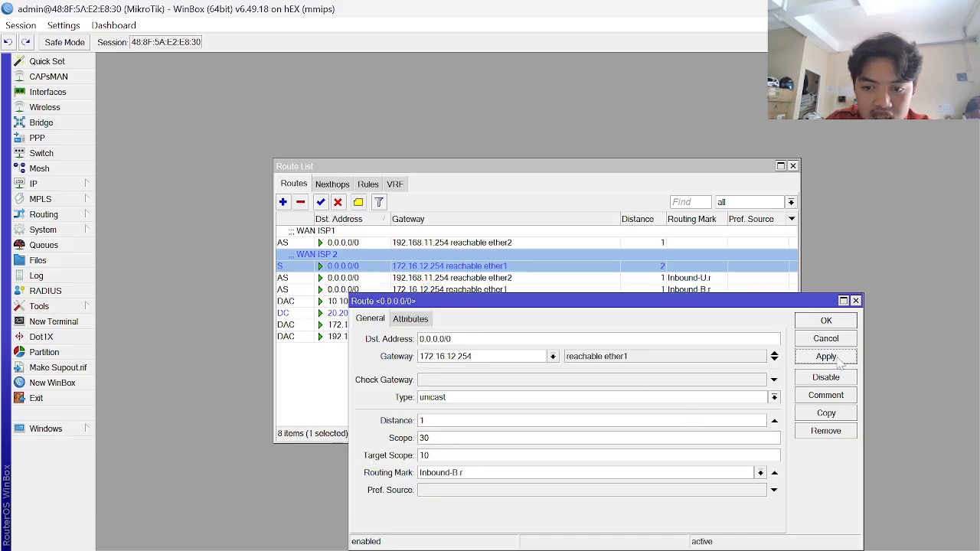
left_click(838, 322)
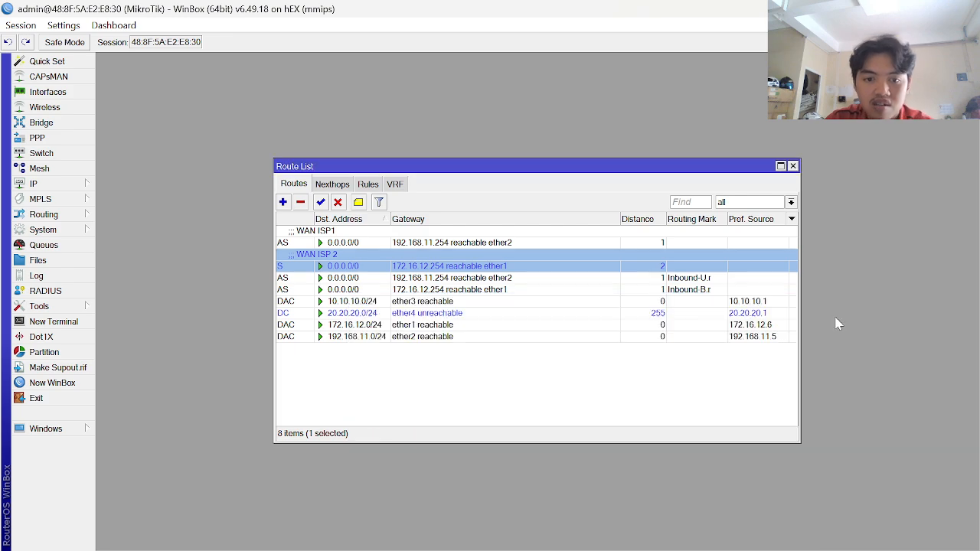
left_click(366, 278)
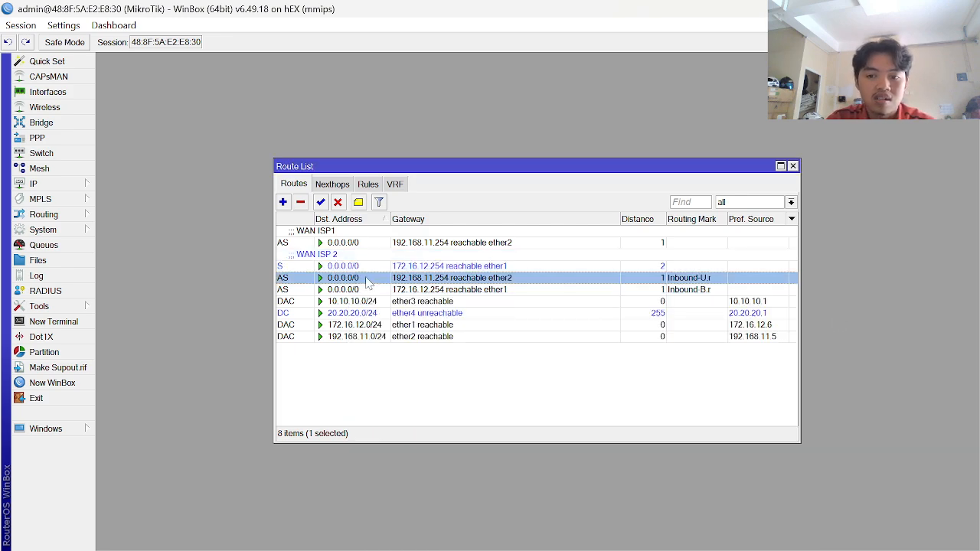
left_click(357, 208)
- Comment the Inbound-U.r route as 'INBOUND-U'
key("alt+Tab")
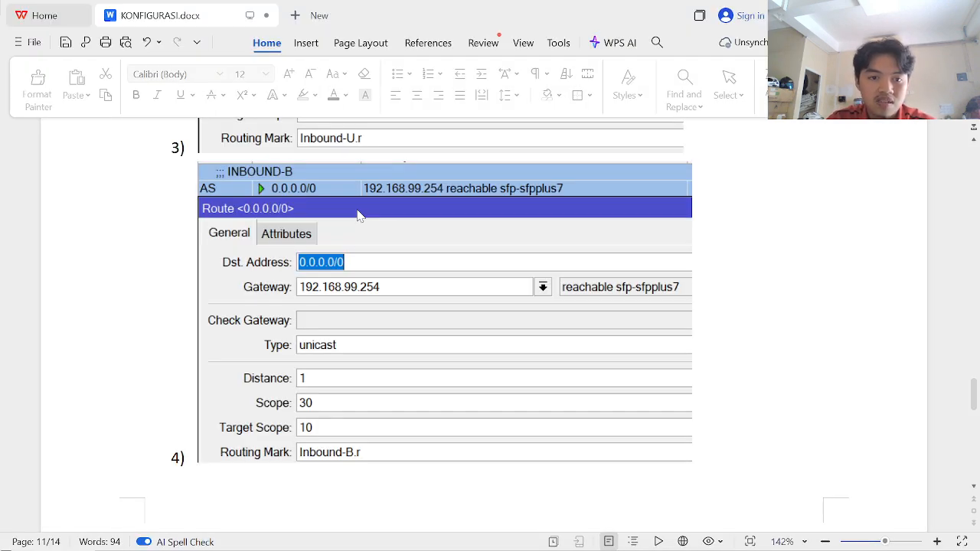
key("alt+Tab")
key("Caps_Lock")
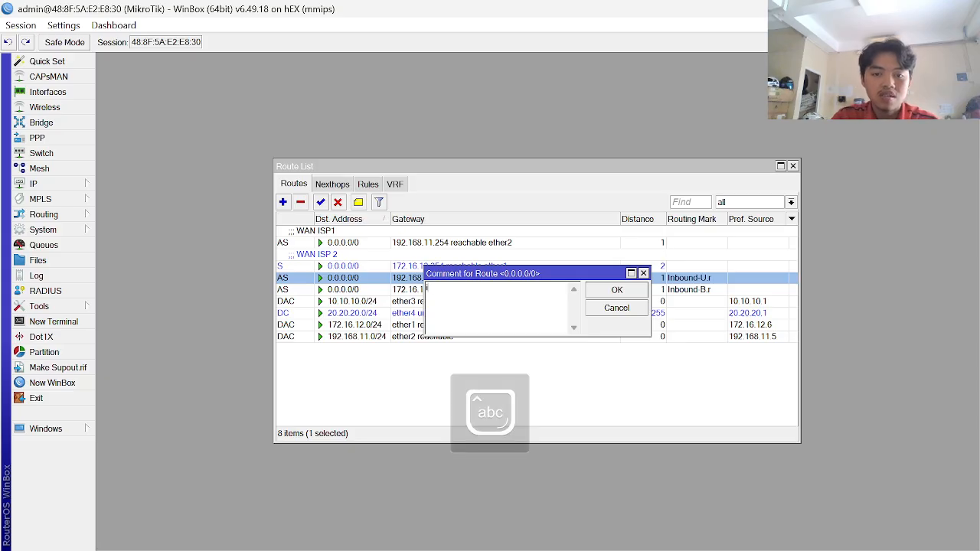
type("INBOOD")
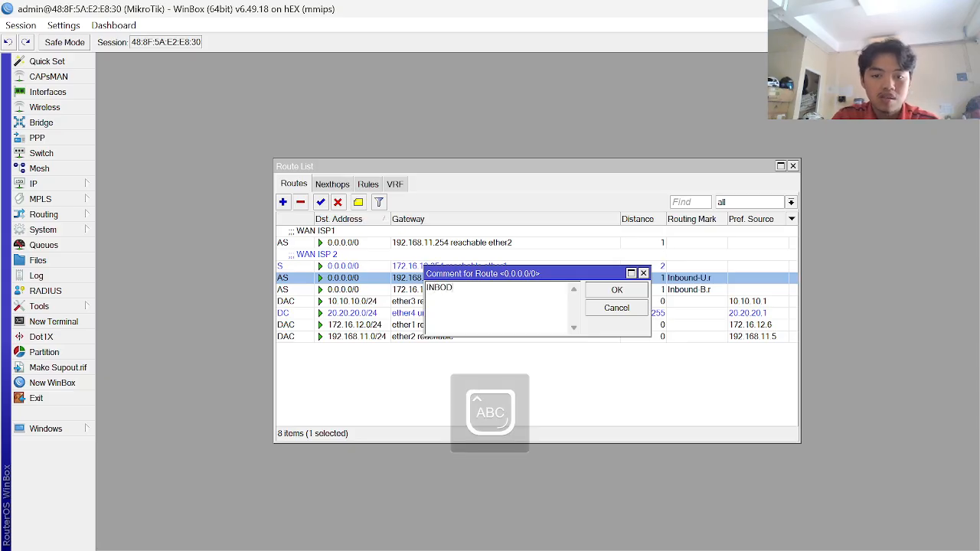
key("BackSpace")
key("BackSpace")
type("UN")
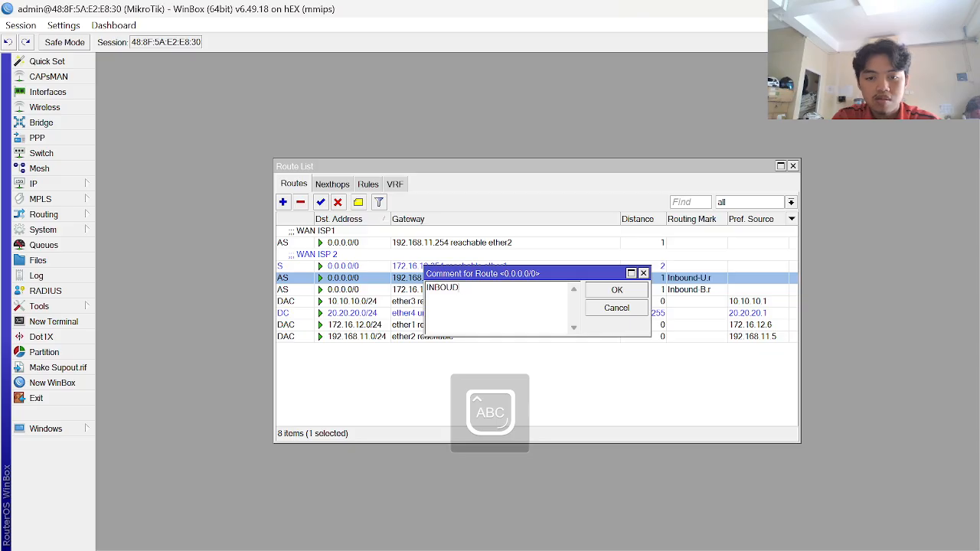
type("D-R")
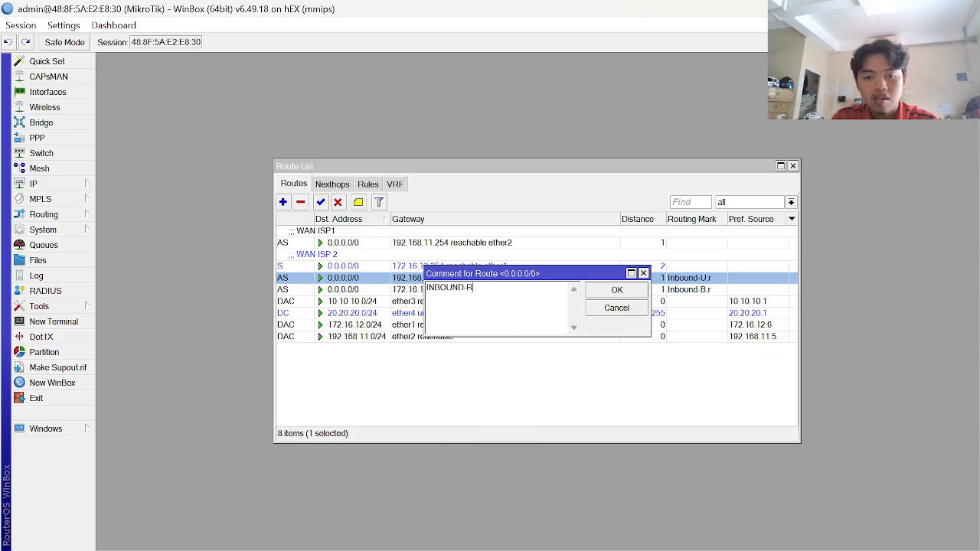
key("BackSpace")
type("U")
key("Return")
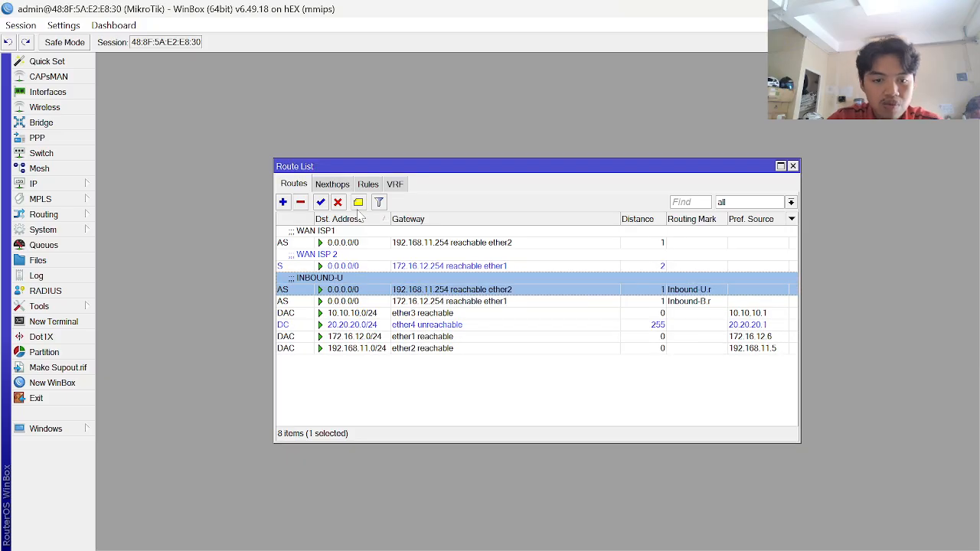
- Comment the Inbound-B.r route as 'INBOUND-B' and return to the reference document
left_click(363, 302)
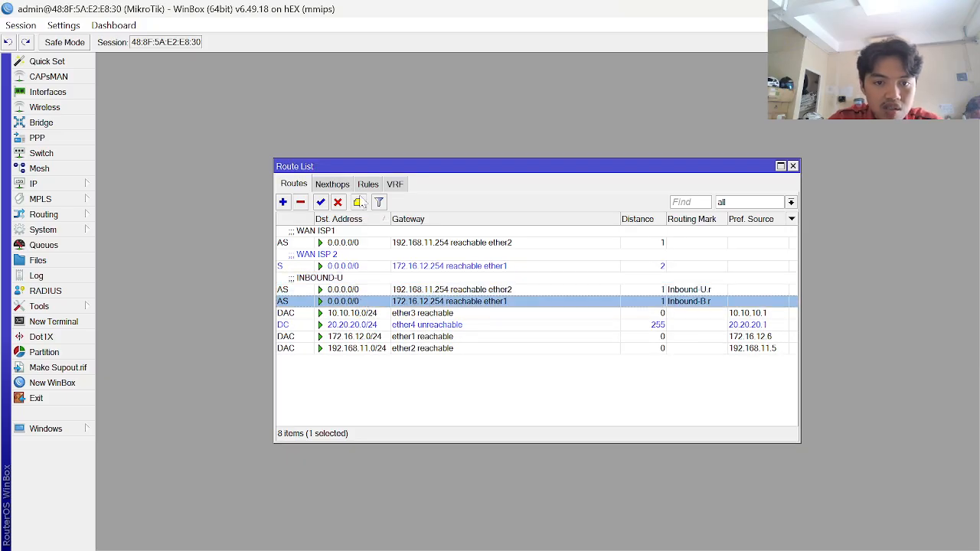
left_click(358, 202)
type("INBO")
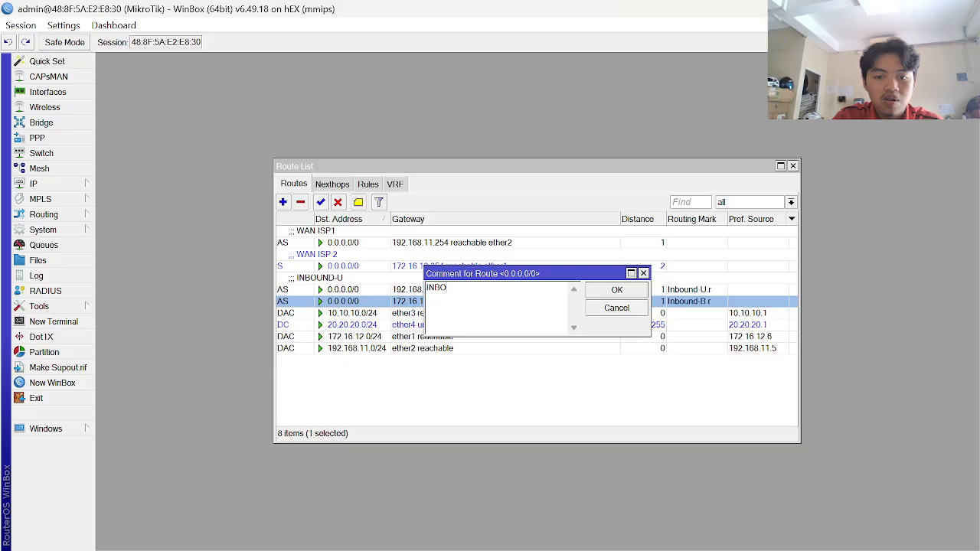
type("UND-B")
key("Return")
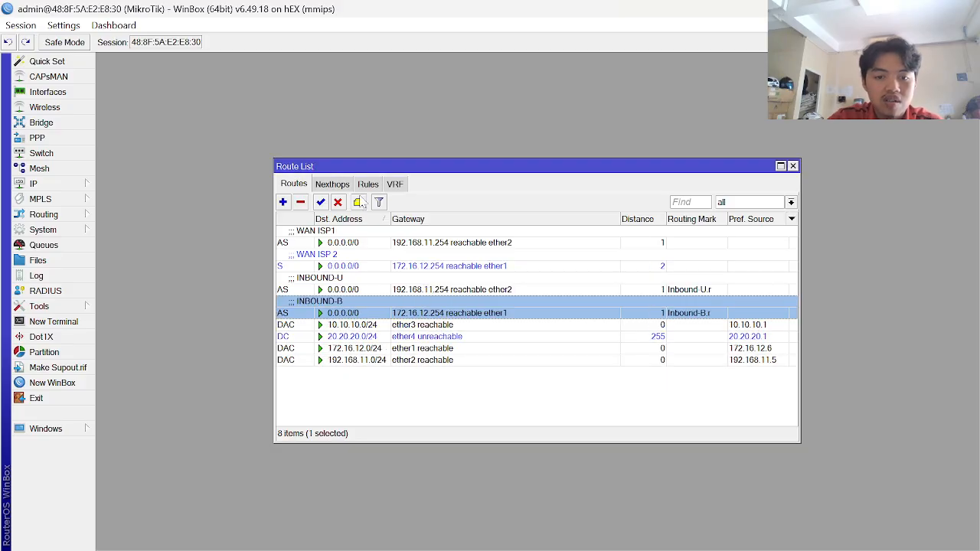
key("alt+Tab")
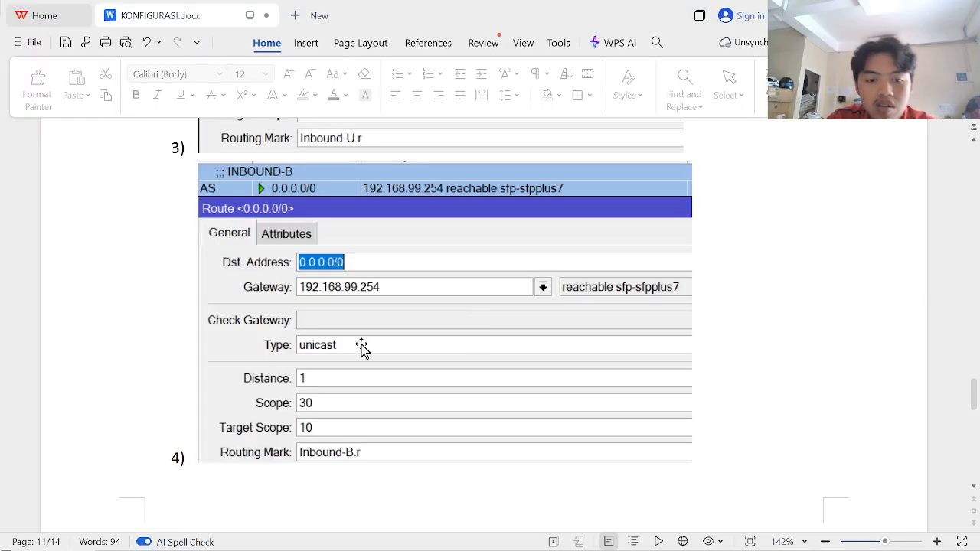
- Scroll through the reference's LOAD BALANCING MAXINDO and TELKOM route screenshots
scroll(329, 334, "down", 3)
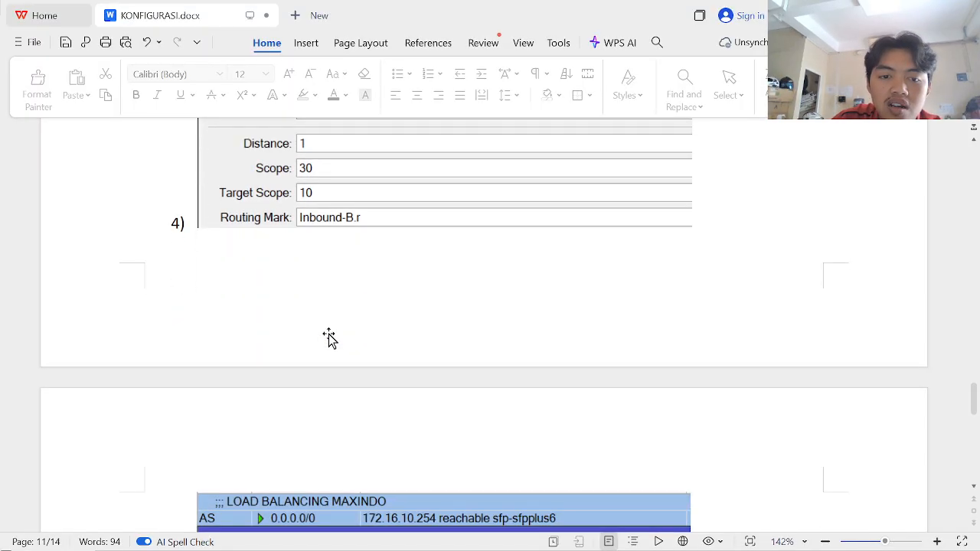
scroll(328, 334, "down", 3)
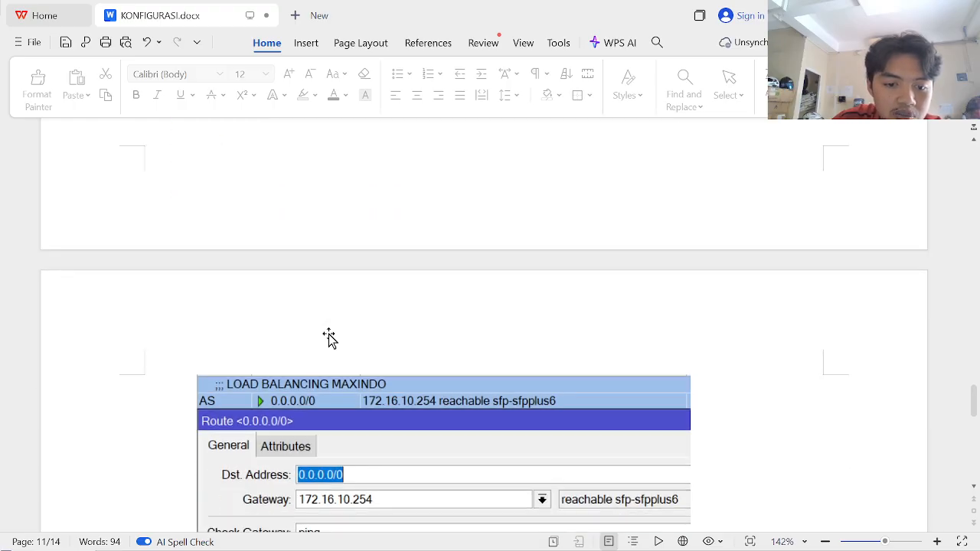
scroll(328, 334, "down", 2)
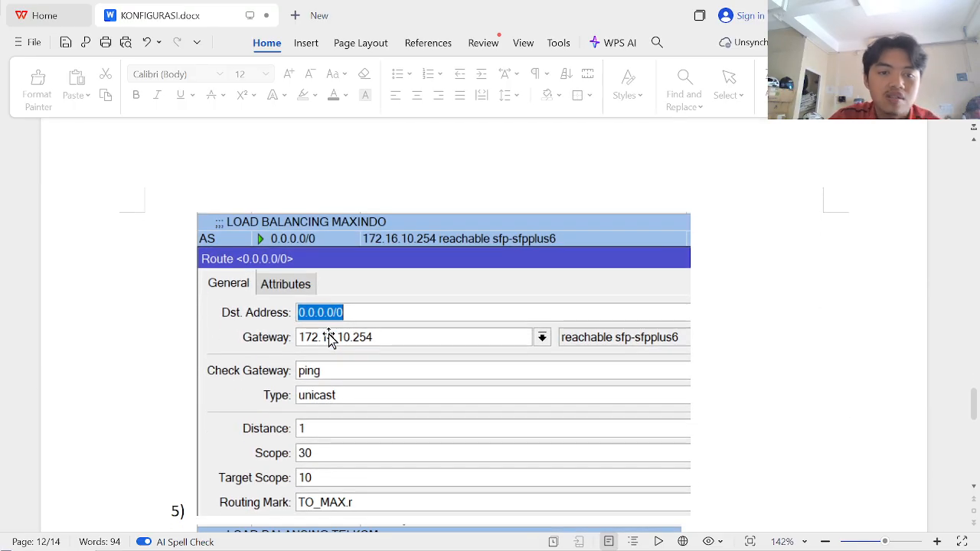
key("alt+Tab")
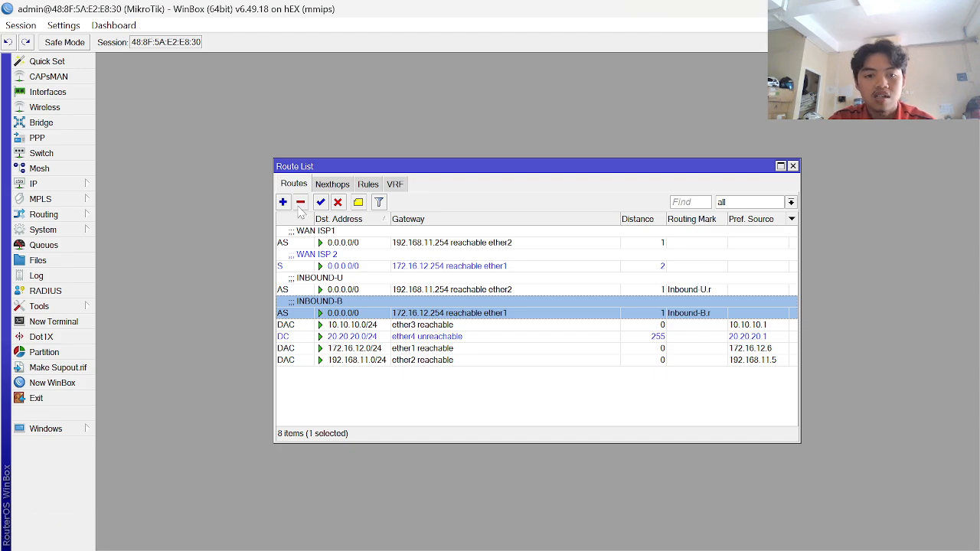
key("alt+Tab")
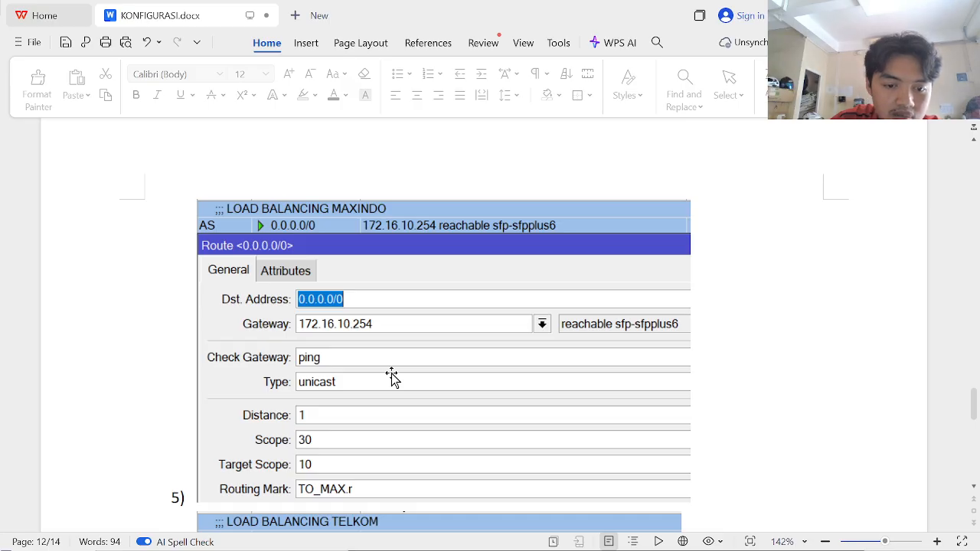
scroll(391, 375, "down", 3)
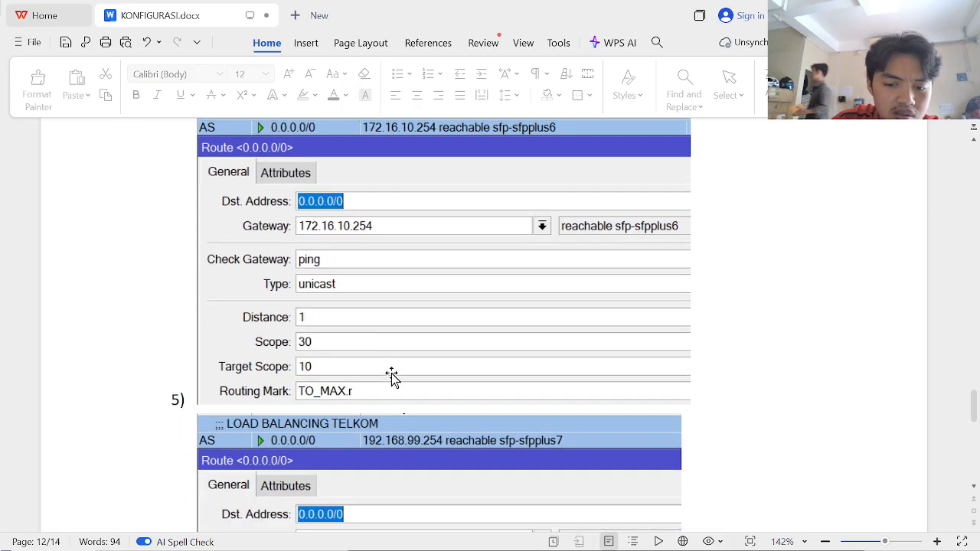
scroll(391, 375, "down", 2)
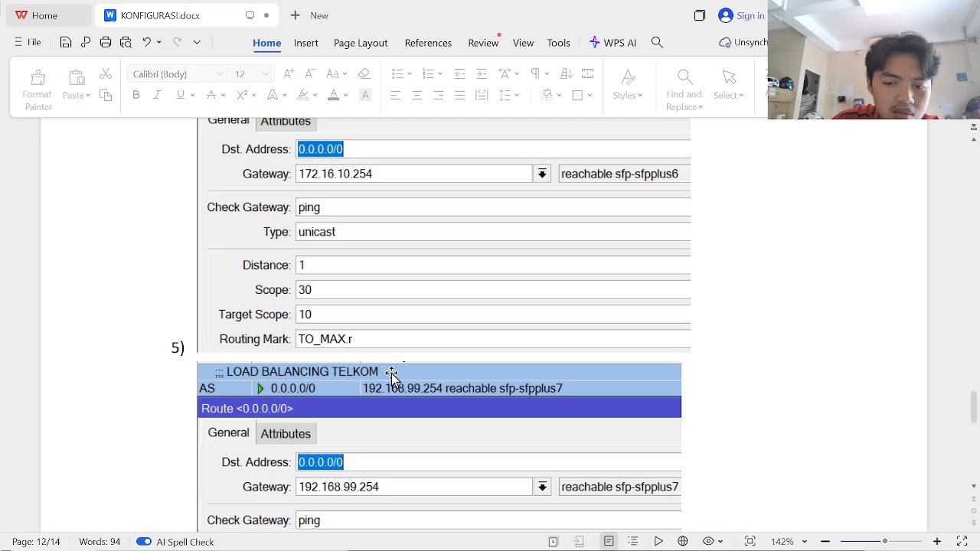
scroll(391, 376, "up", 3)
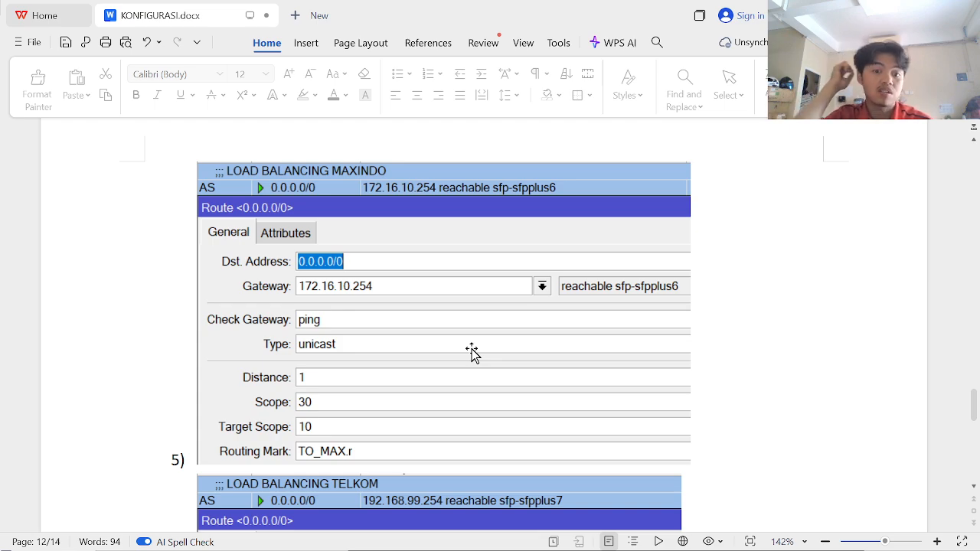
scroll(472, 352, "up", 3)
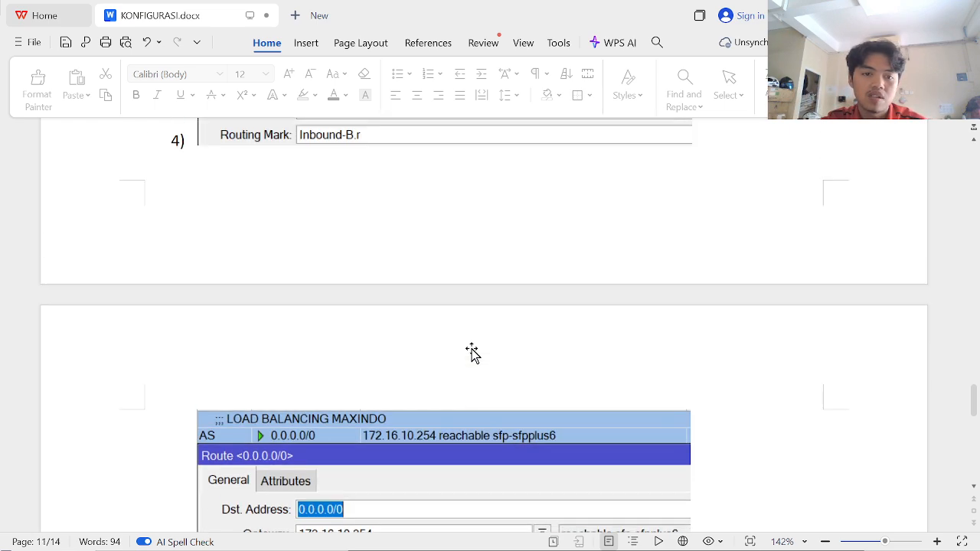
key("alt+Tab")
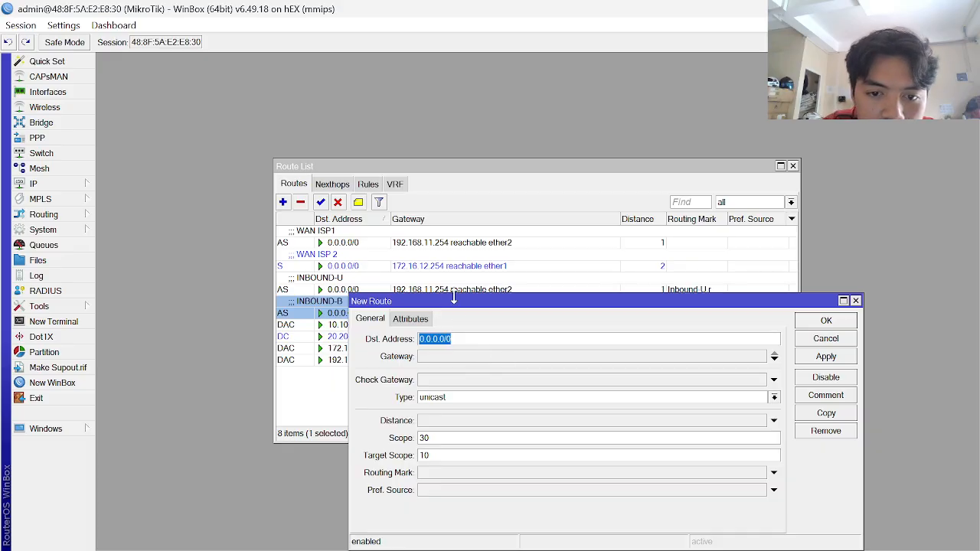
- Enter gateway 192.168.11.254 in the new route form
left_click_drag(464, 307, 447, 348)
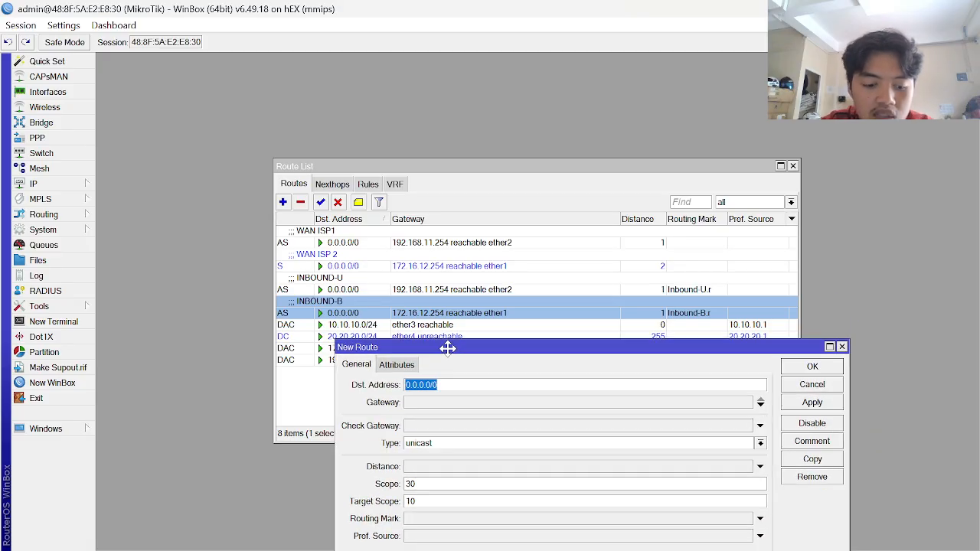
key("alt+Tab")
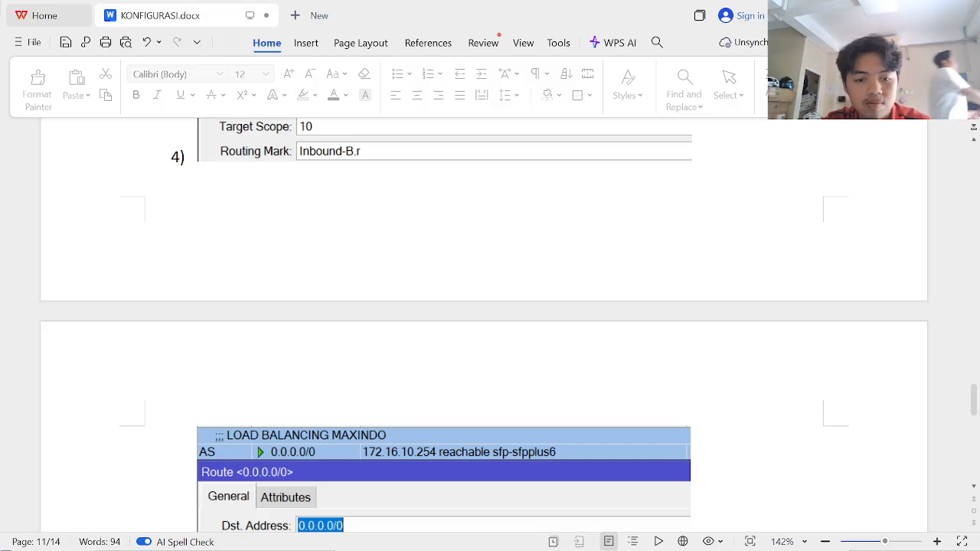
key("alt+Tab")
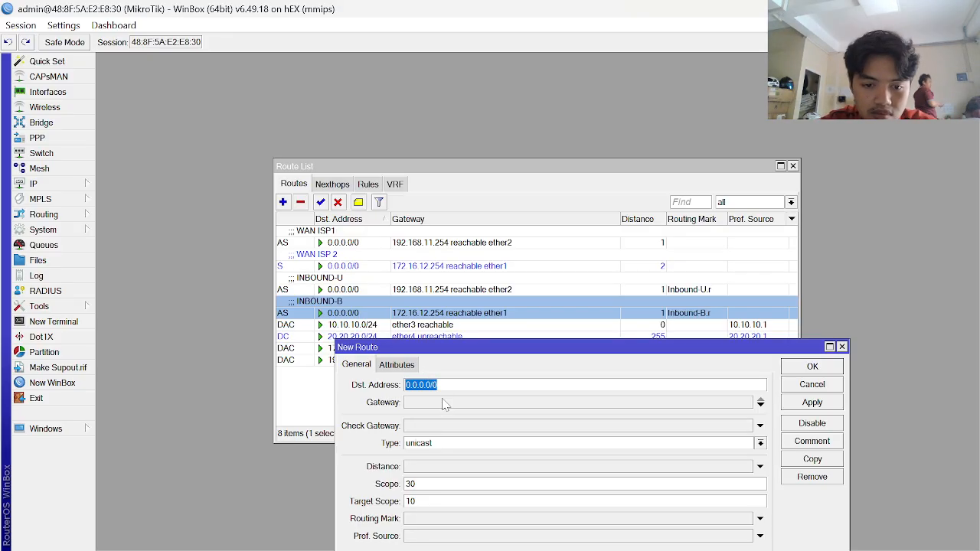
key("Return")
type("192.1")
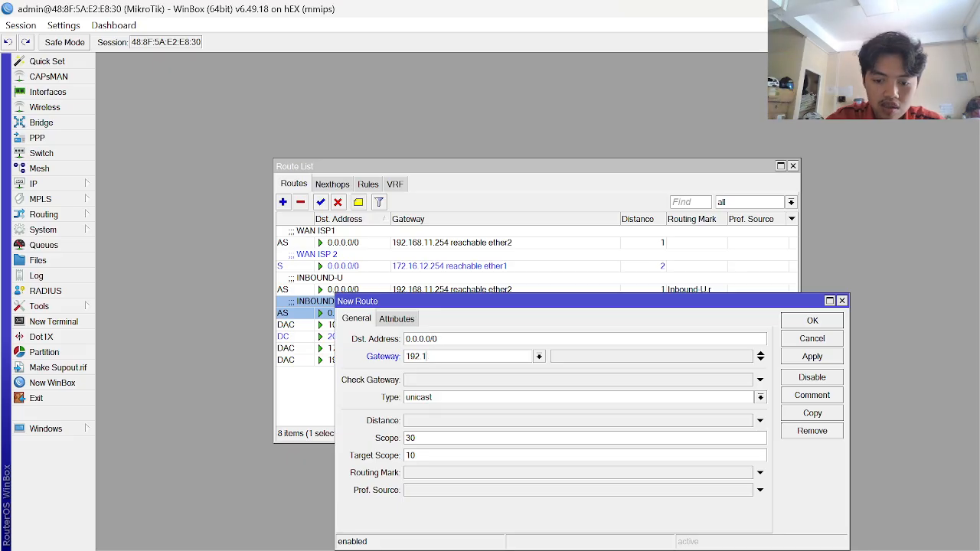
type("68")
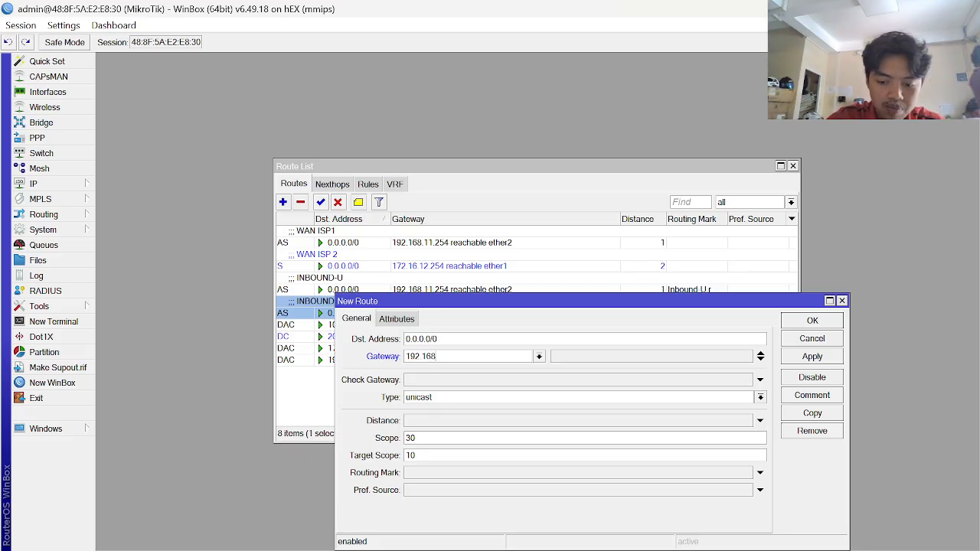
type(".11.")
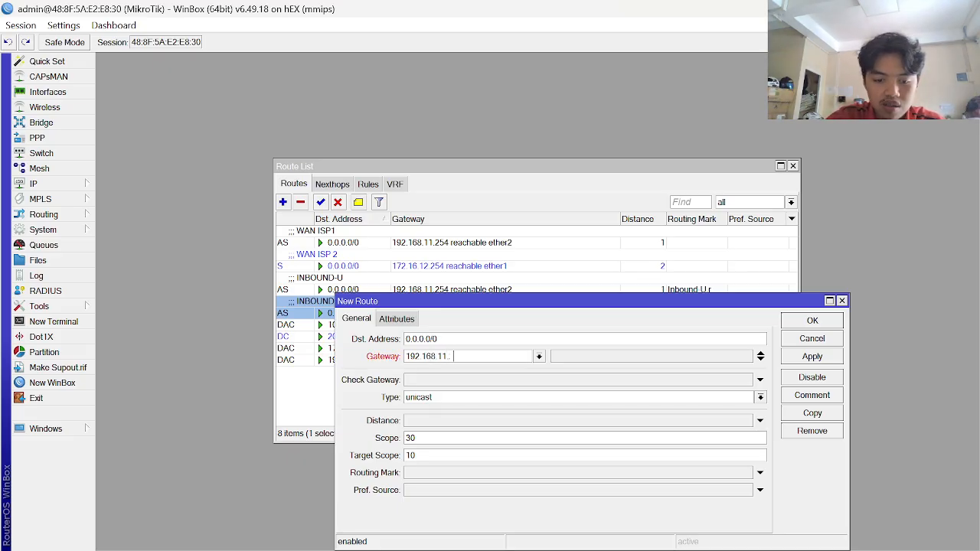
type("254")
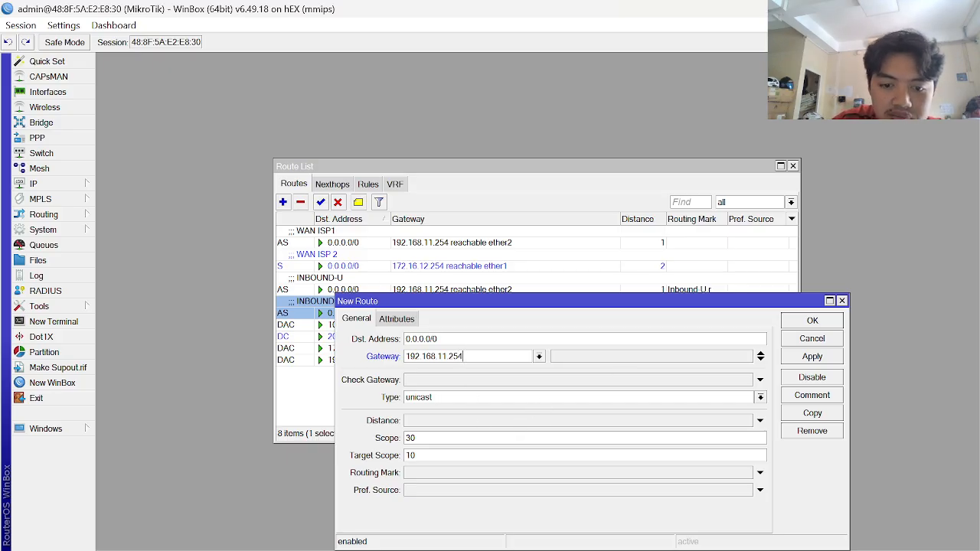
- Look up the load-balancing route values in the reference, then go to the Routing Mark field
key("alt+Tab")
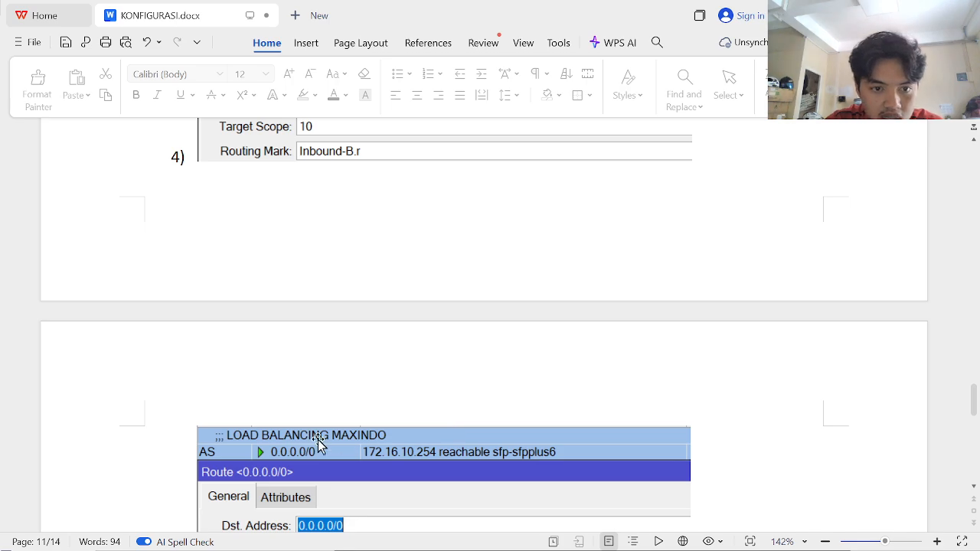
scroll(319, 444, "up", 3)
scroll(318, 444, "down", 4)
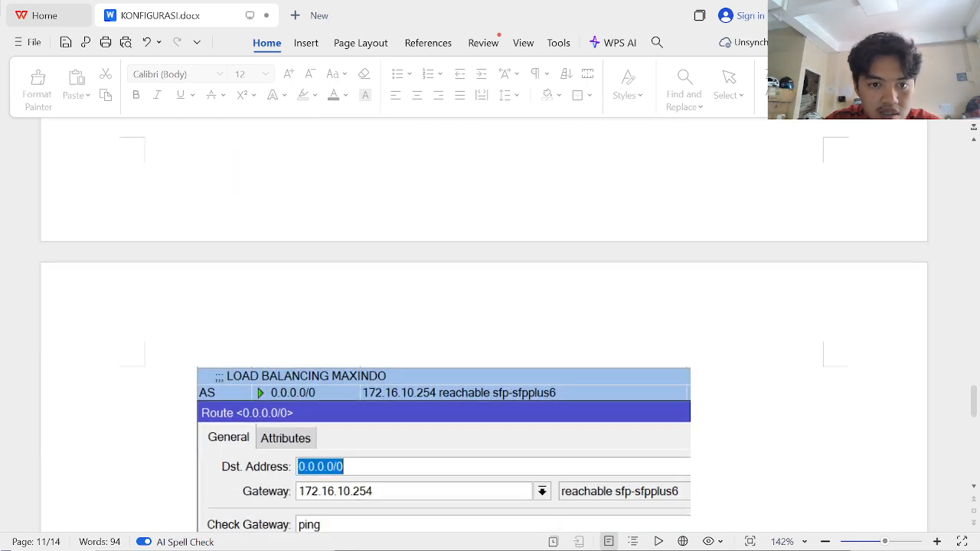
scroll(444, 329, "down", 4)
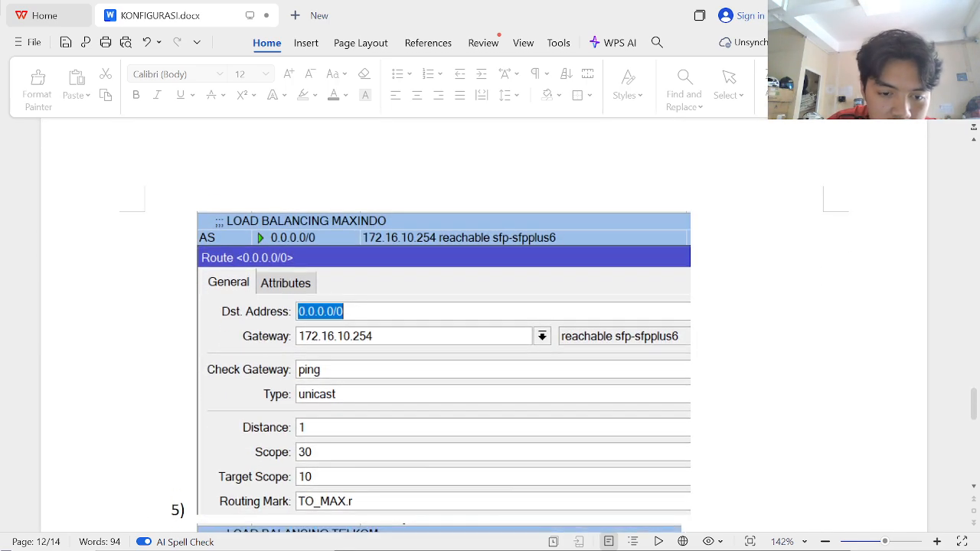
scroll(350, 365, "down", 2)
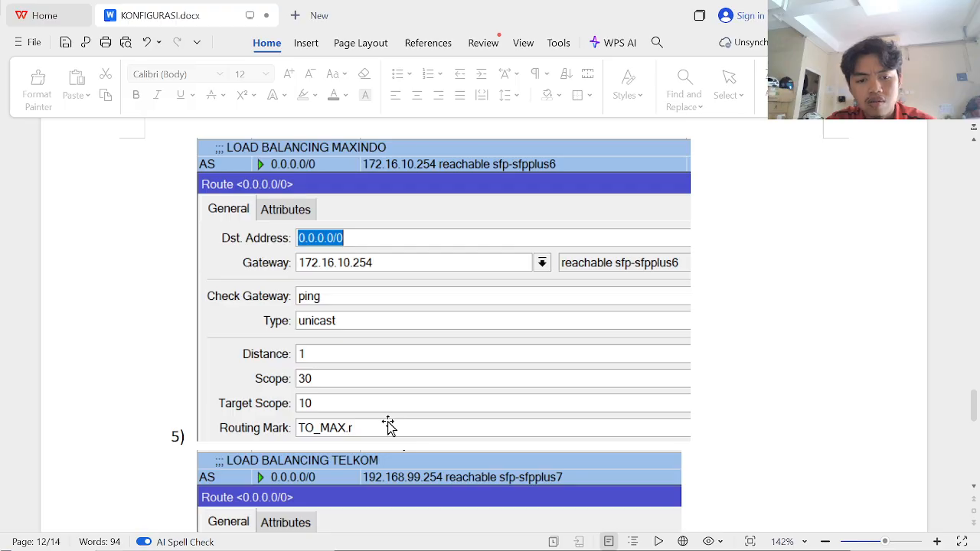
scroll(388, 426, "down", 4)
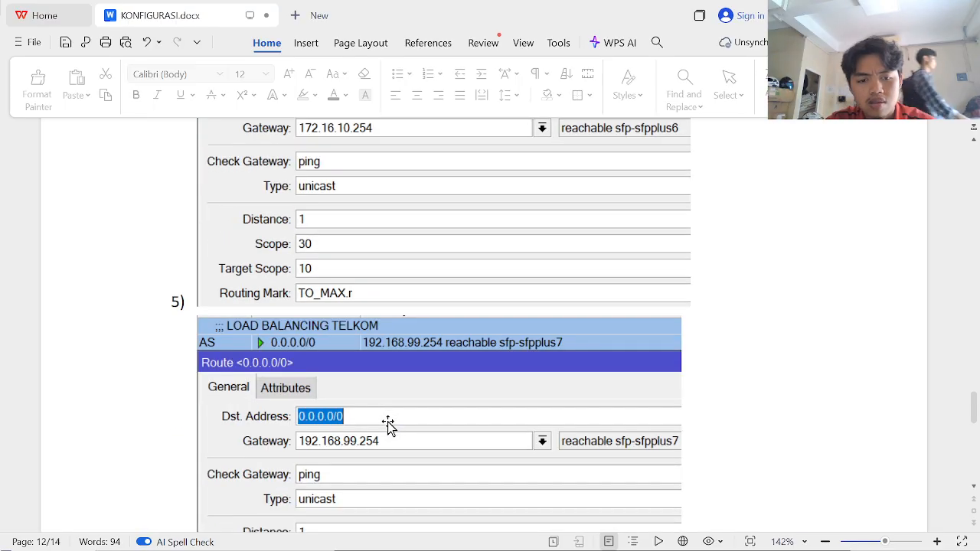
scroll(388, 426, "down", 4)
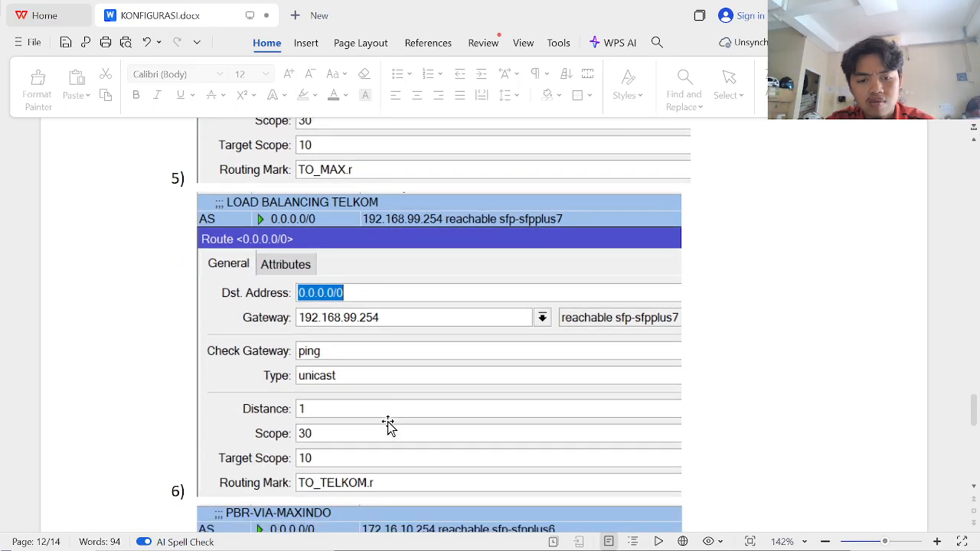
scroll(389, 426, "up", 7)
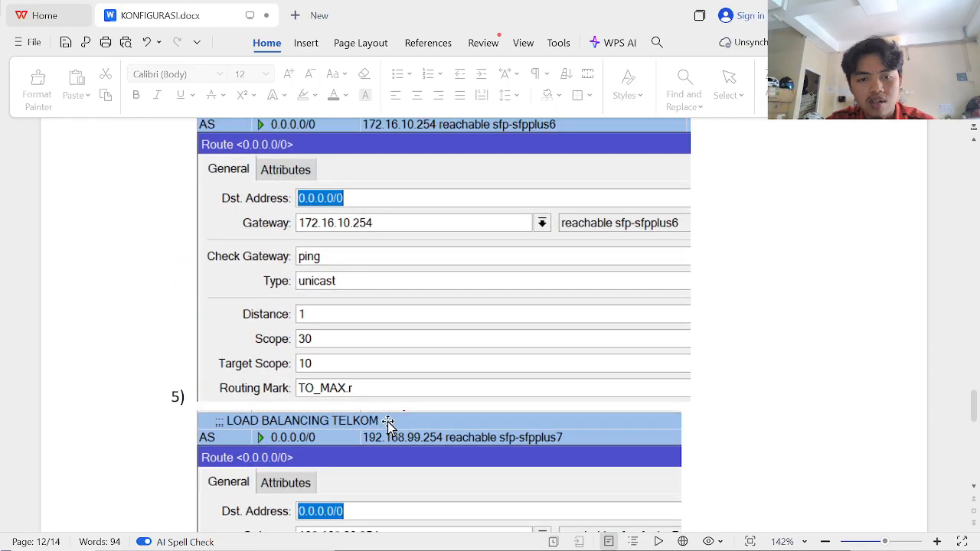
scroll(388, 427, "up", 4)
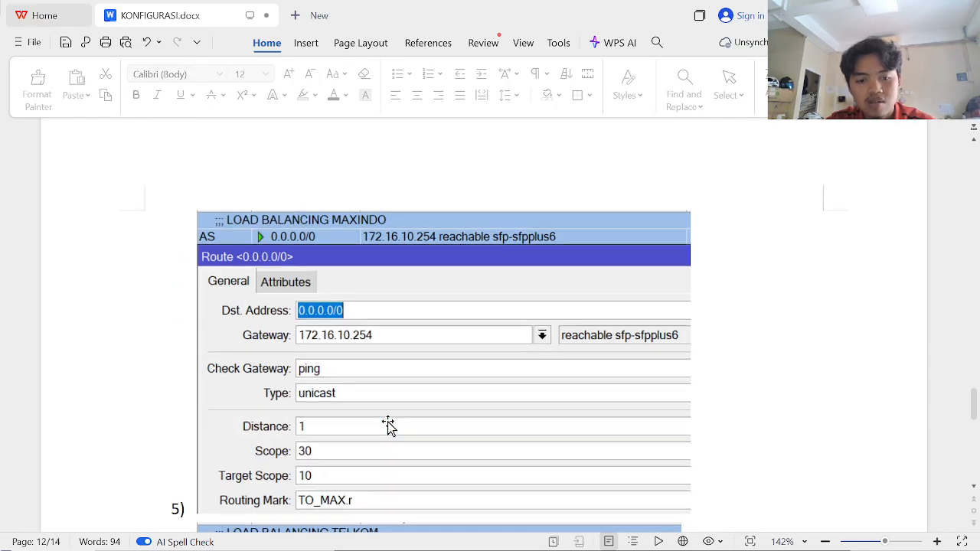
scroll(388, 427, "down", 2)
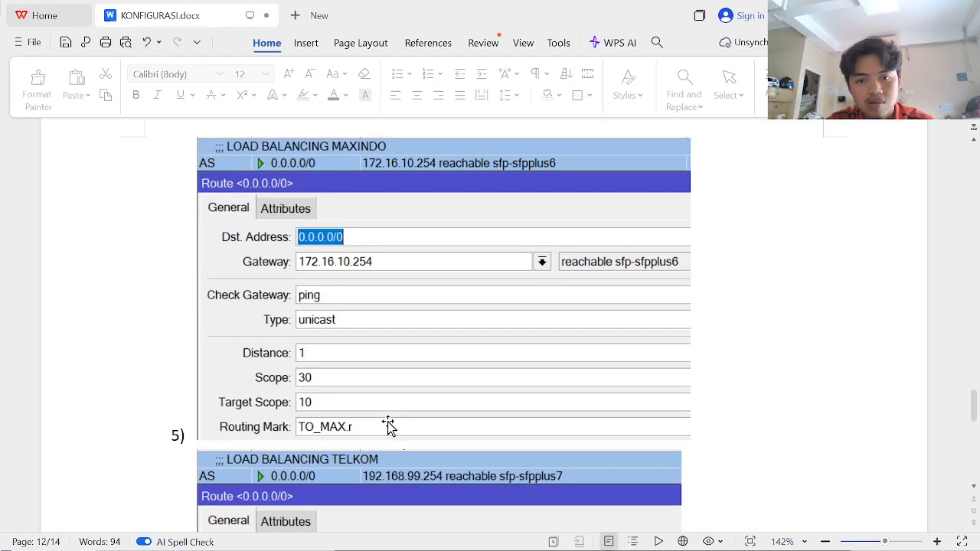
key("alt+Tab")
left_click(458, 474)
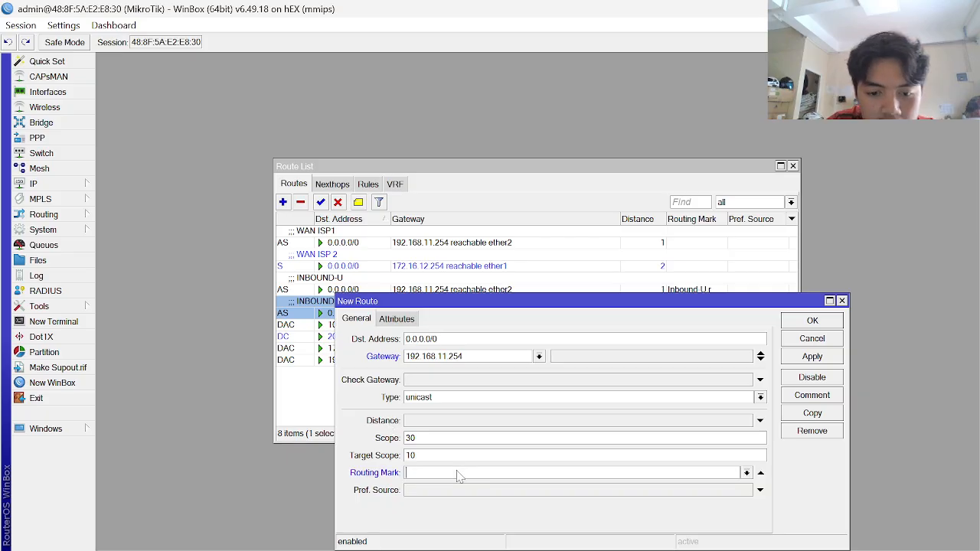
- Browse the existing routing marks and start typing 'TO', comparing with the reference document
left_click(747, 472)
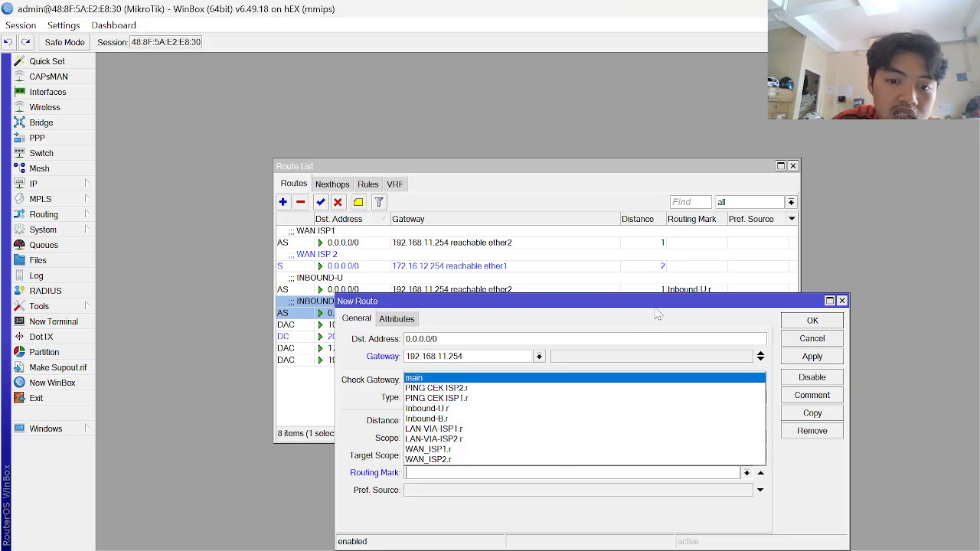
left_click(616, 300)
type("TO")
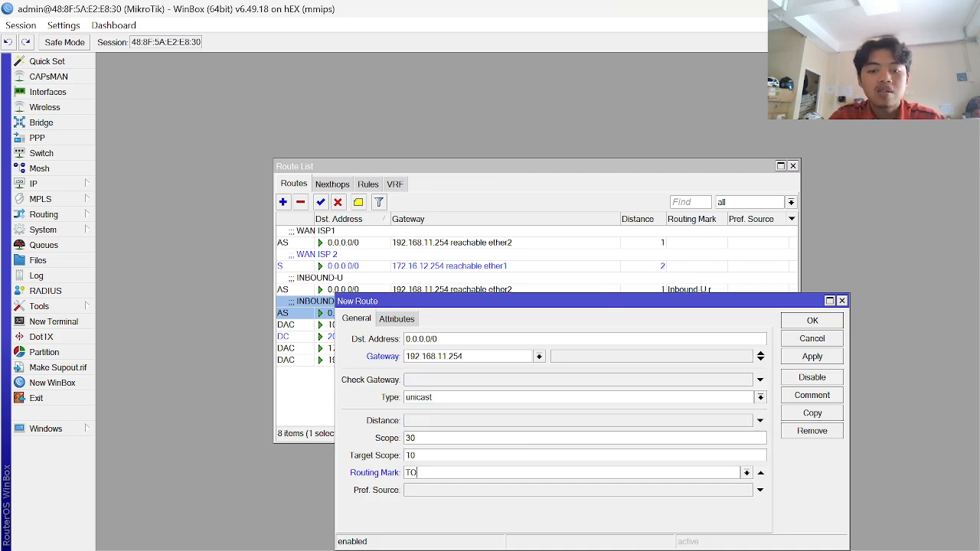
key("alt+Tab")
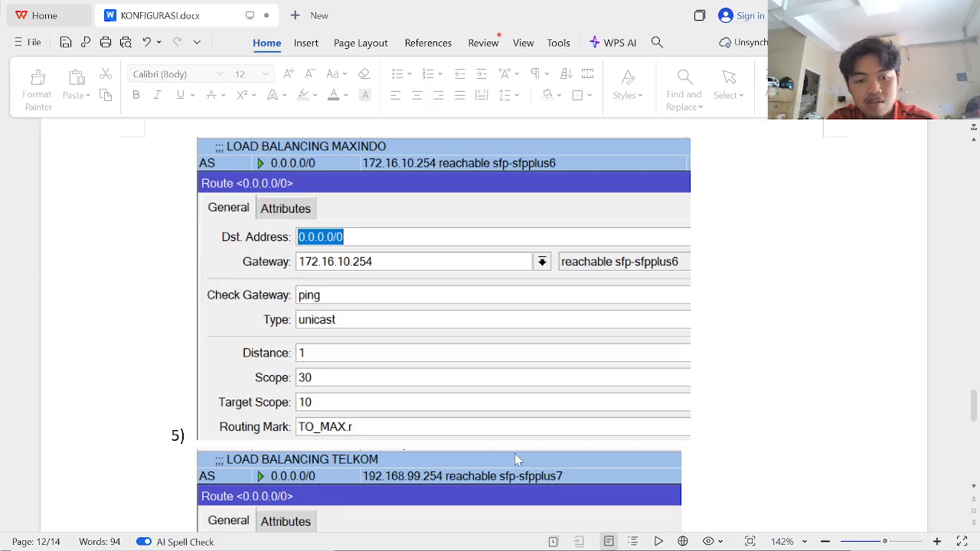
key("alt+Tab")
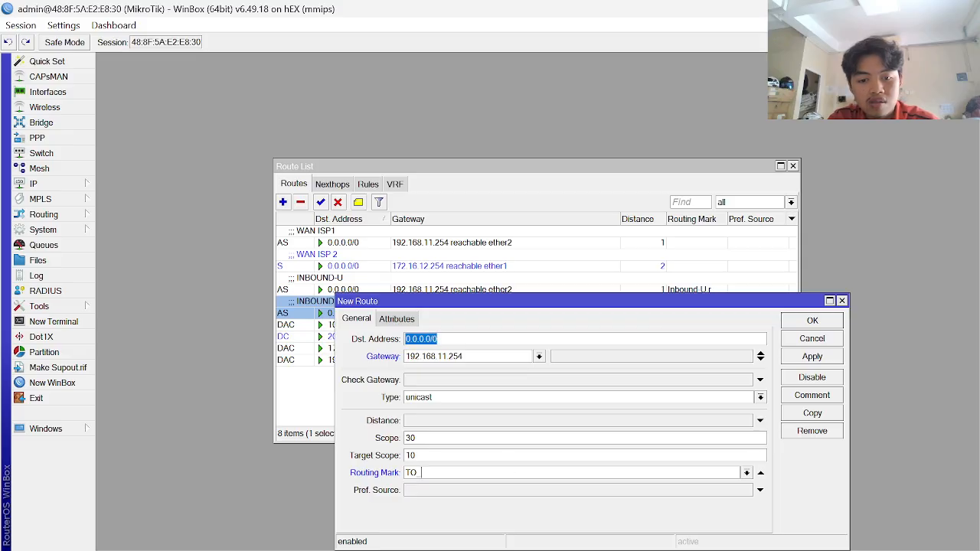
- Erase the partial routing mark, leaving it empty, and go back to the reference document
left_click(515, 473)
key("BackSpace")
key("BackSpace")
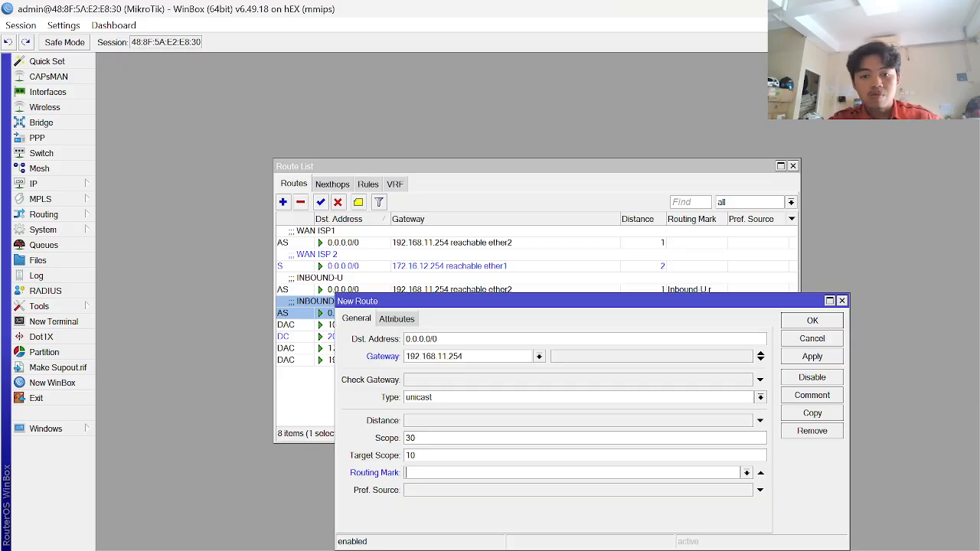
key("alt+Tab")
- Scroll KONFIGURASI.docx to the Route List showing WAN Maxindo via 172.16.10.254 and WAN Telkom via 192.168.99.254
scroll(473, 382, "down", 7)
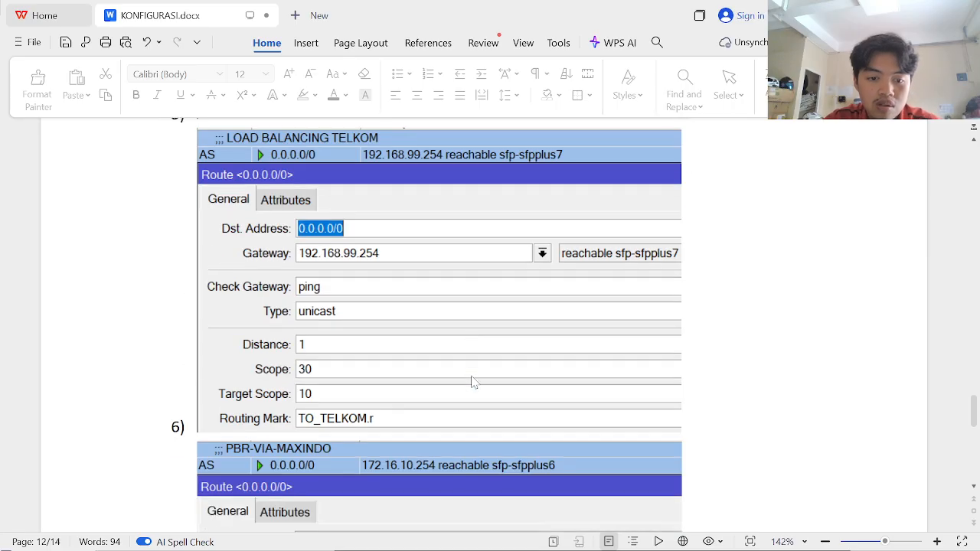
scroll(472, 383, "down", 8)
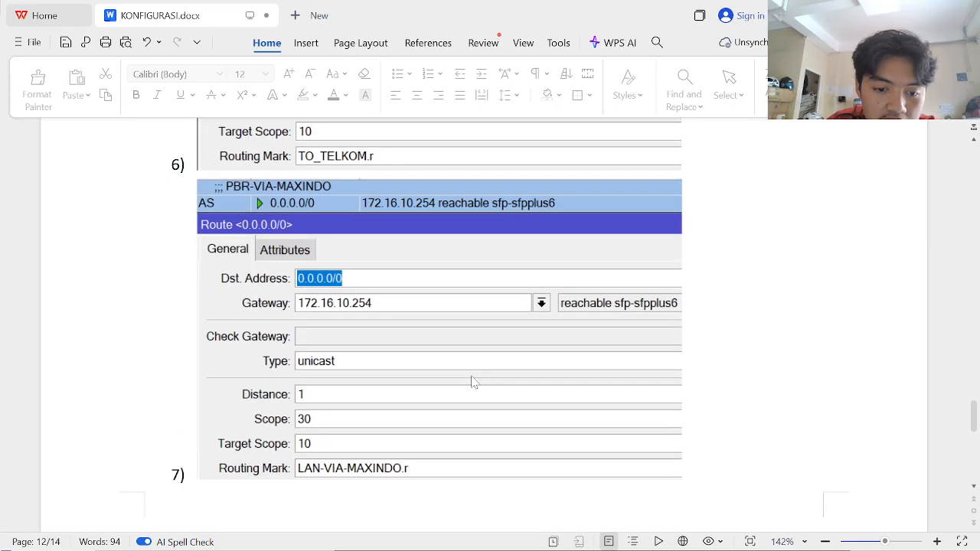
scroll(472, 382, "down", 12)
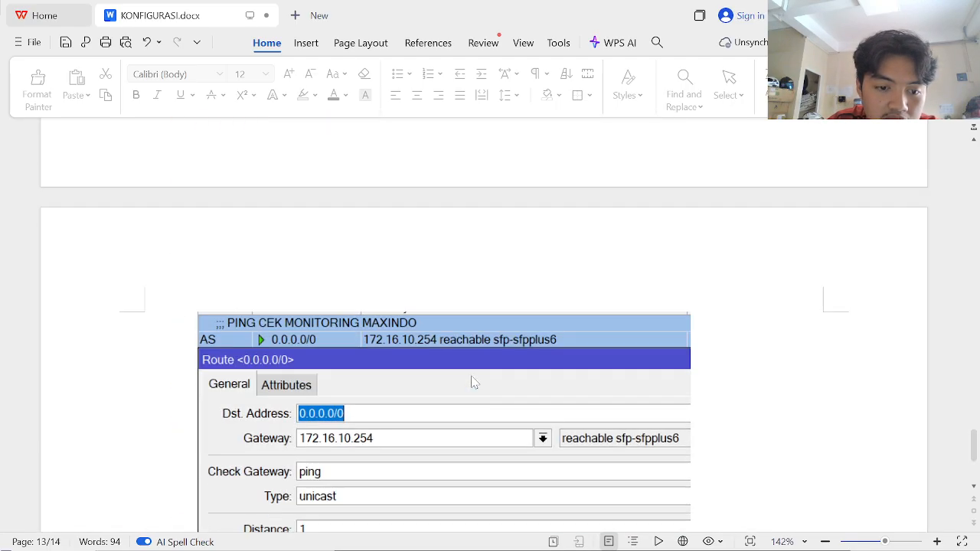
scroll(472, 382, "down", 10)
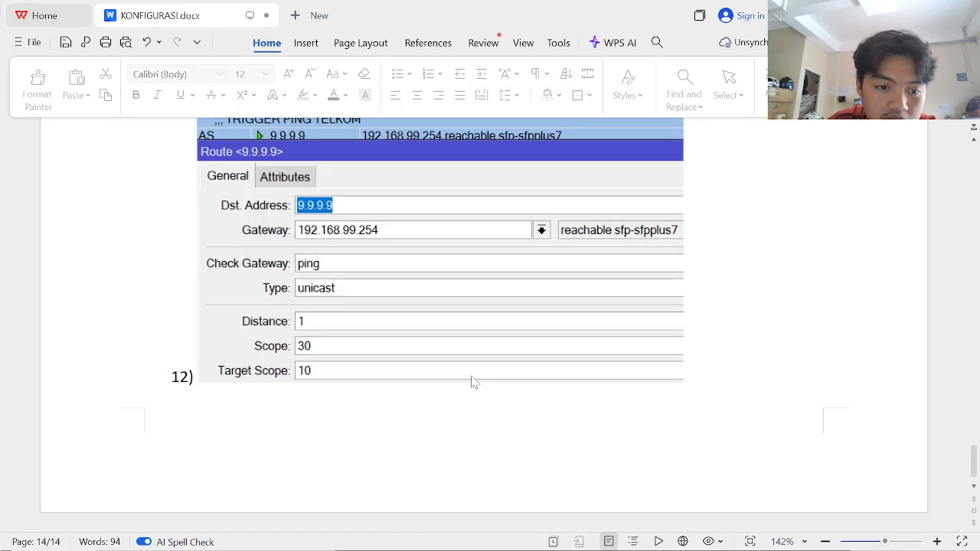
scroll(473, 382, "up", 20)
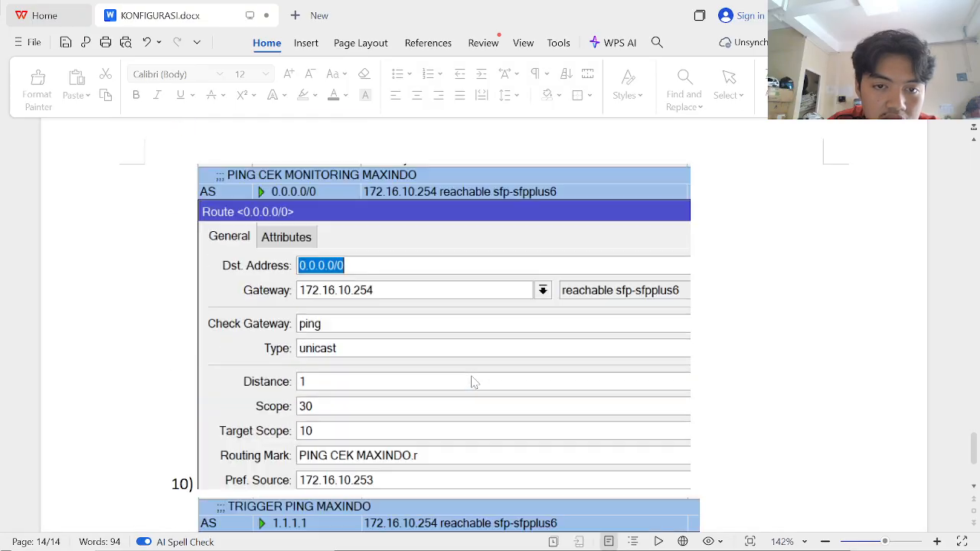
scroll(473, 382, "up", 20)
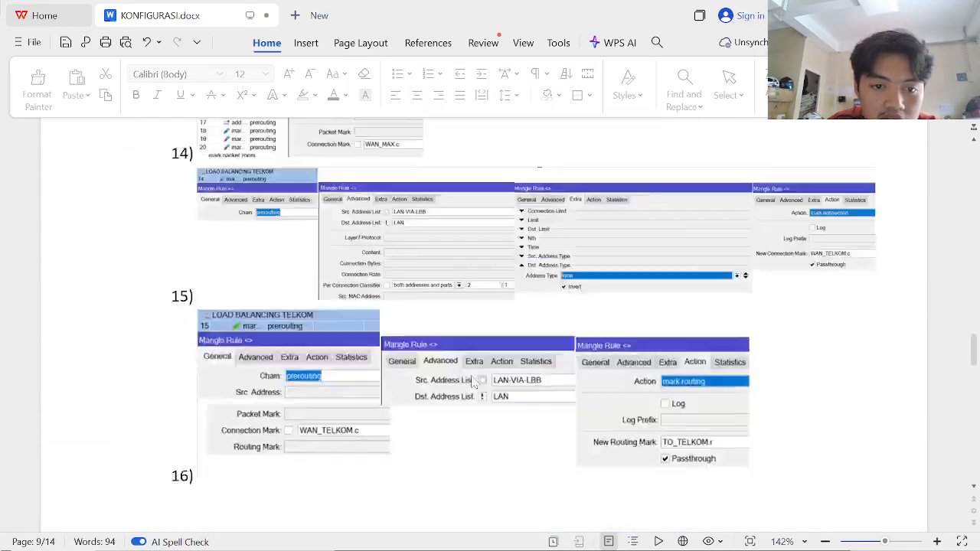
scroll(472, 382, "down", 6)
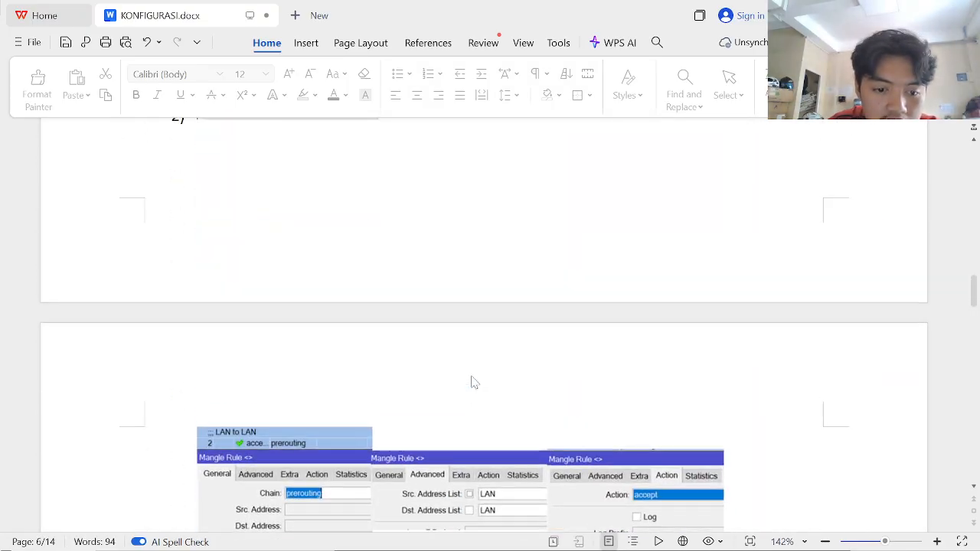
scroll(472, 382, "down", 10)
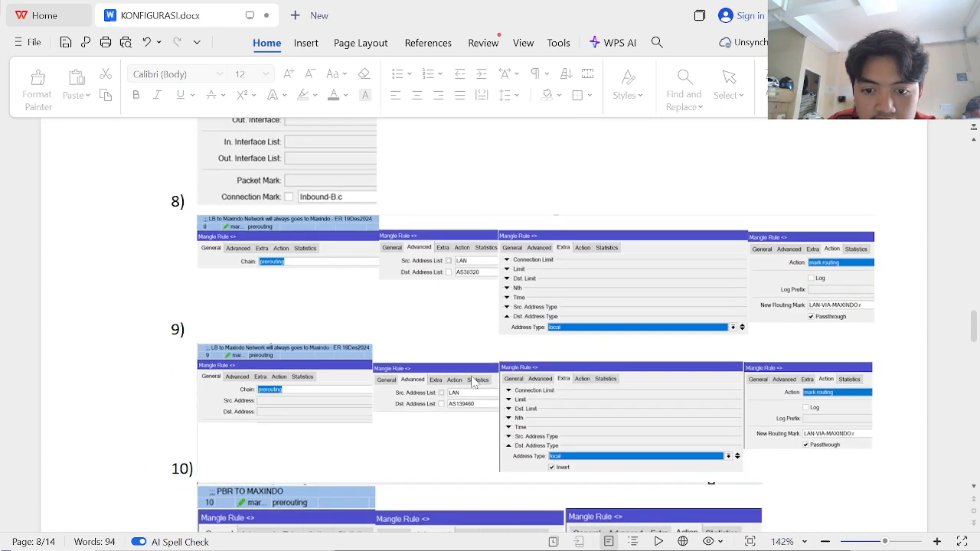
scroll(473, 382, "up", 5)
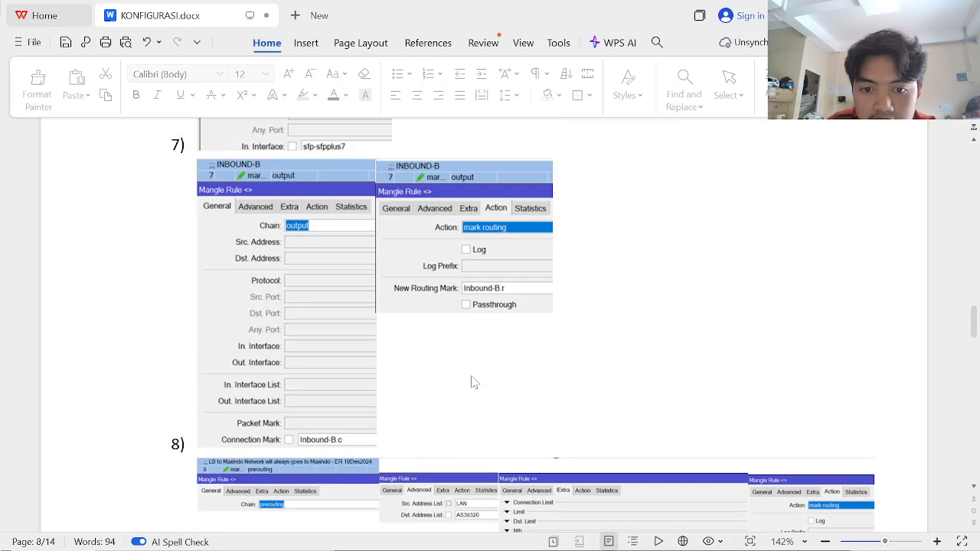
scroll(473, 382, "up", 6)
scroll(472, 382, "up", 12)
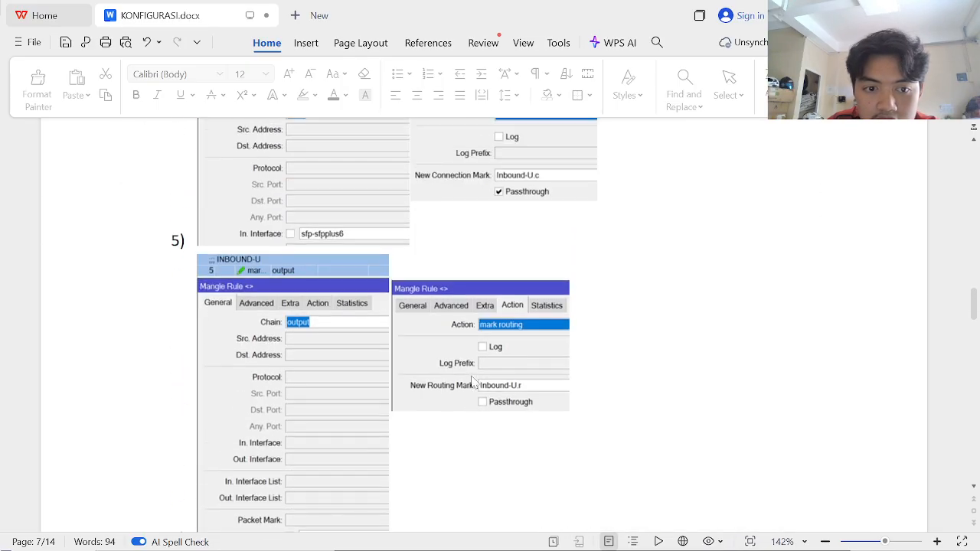
scroll(473, 382, "down", 5)
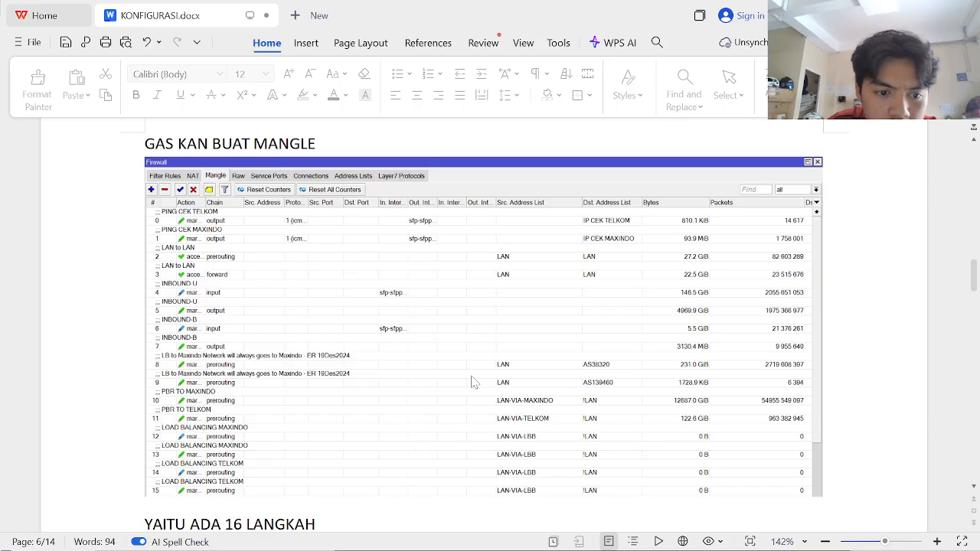
scroll(472, 382, "down", 1)
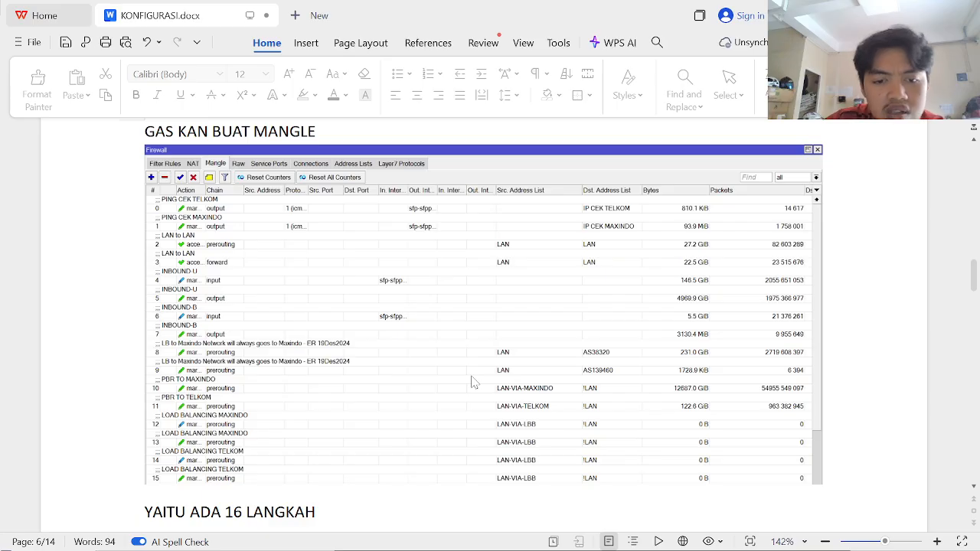
scroll(472, 383, "up", 5)
scroll(472, 382, "down", 3)
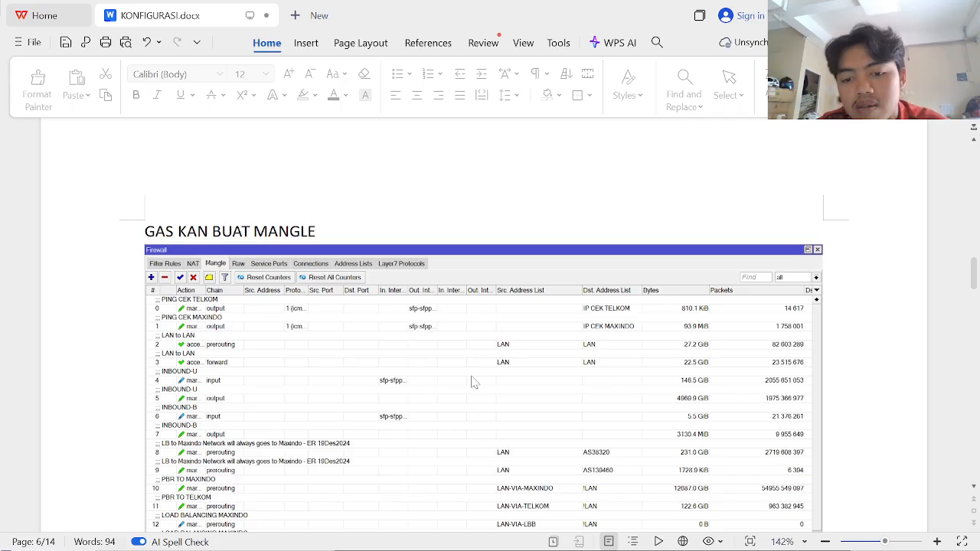
scroll(473, 382, "down", 1)
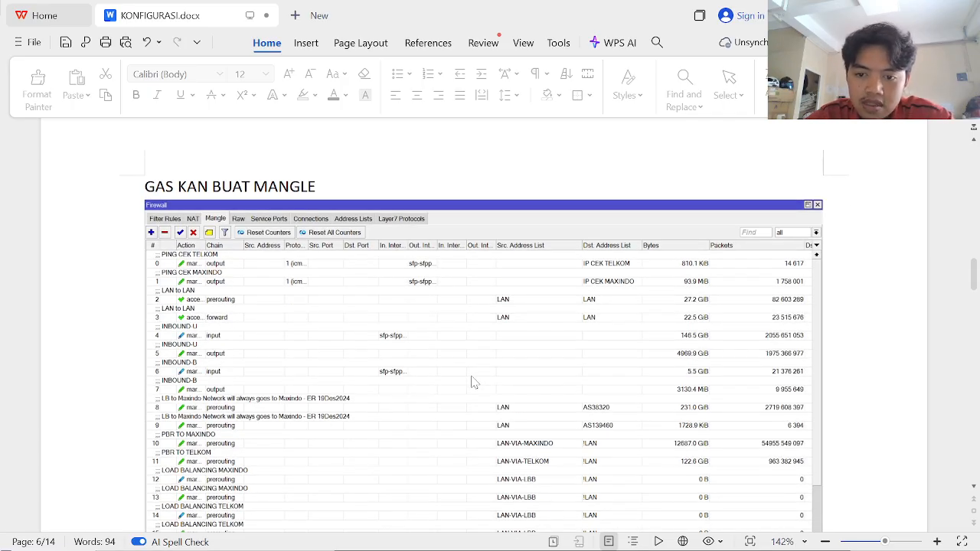
scroll(472, 383, "down", 1)
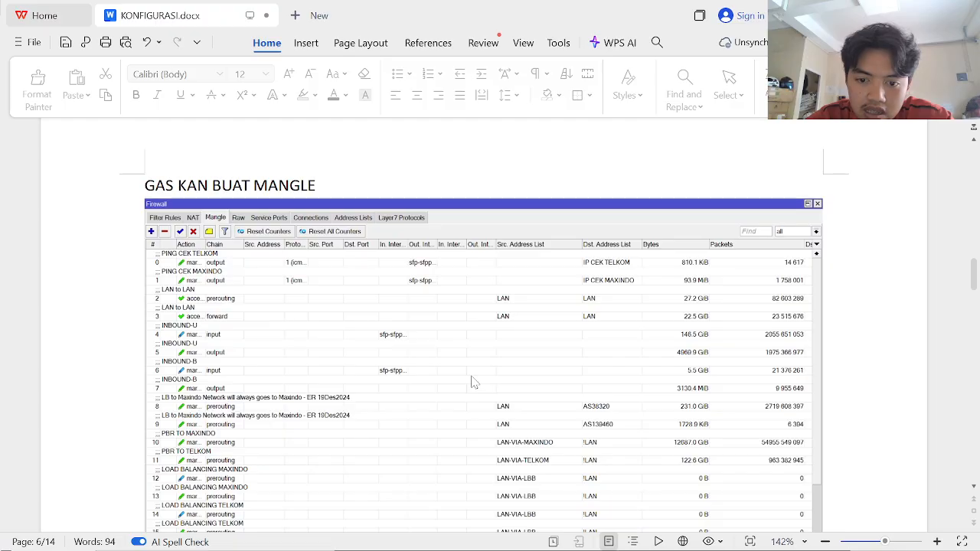
scroll(472, 382, "down", 12)
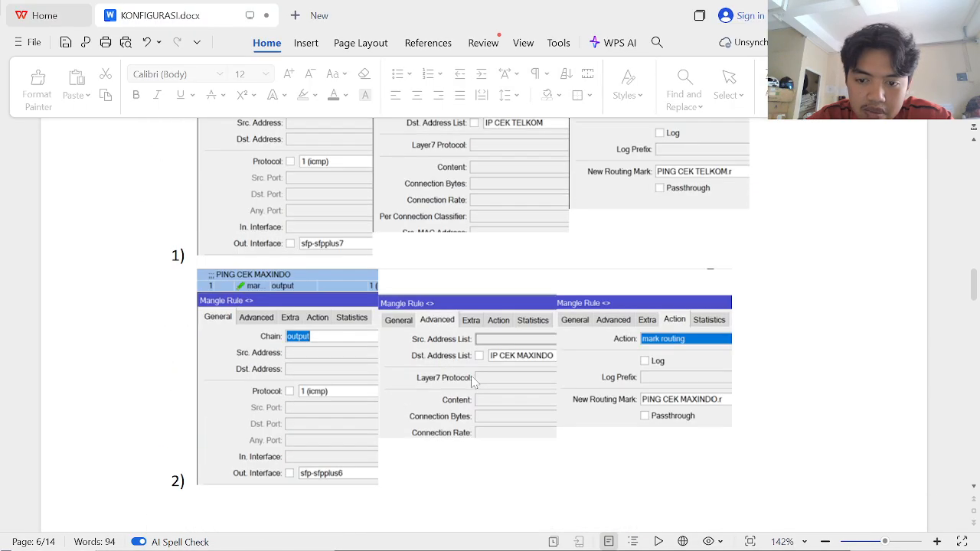
scroll(472, 382, "down", 14)
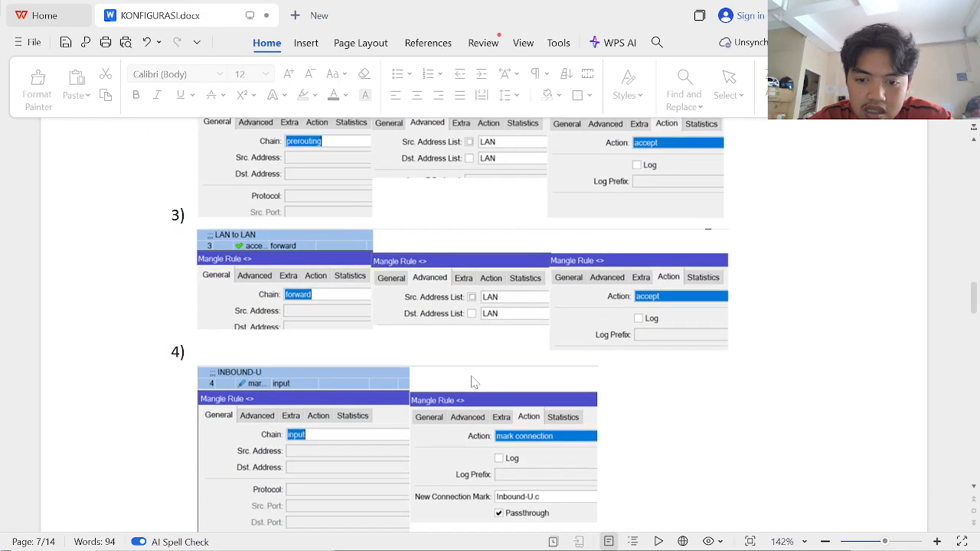
scroll(472, 382, "down", 15)
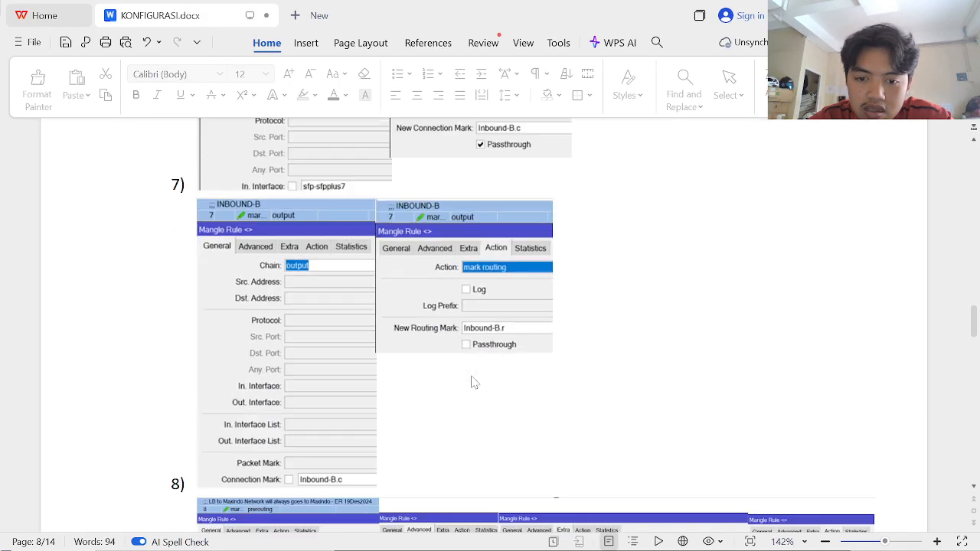
scroll(473, 382, "down", 6)
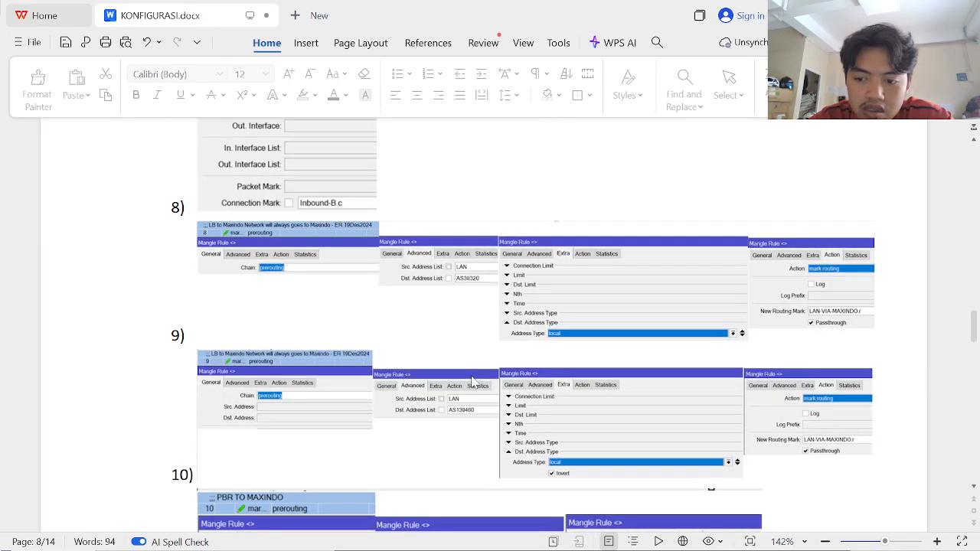
scroll(473, 382, "down", 12)
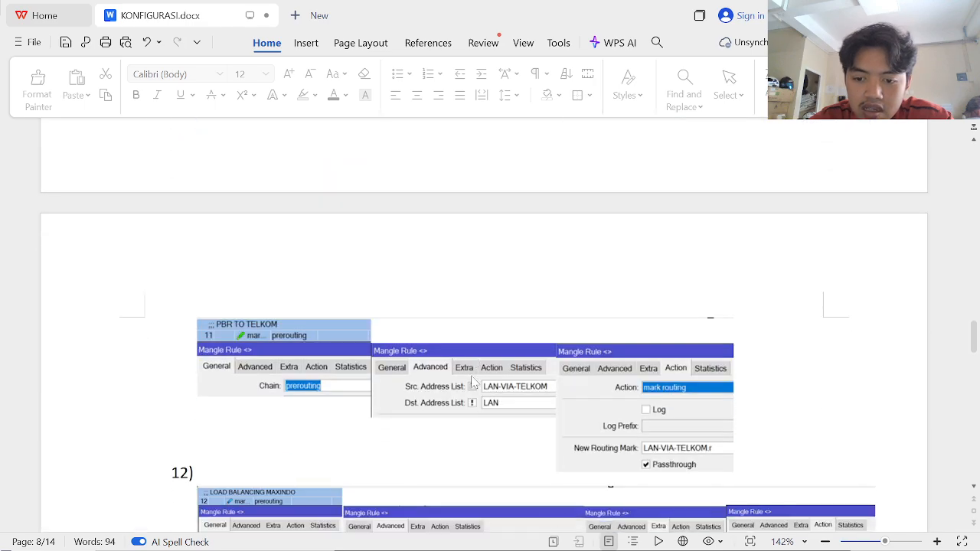
scroll(473, 382, "down", 8)
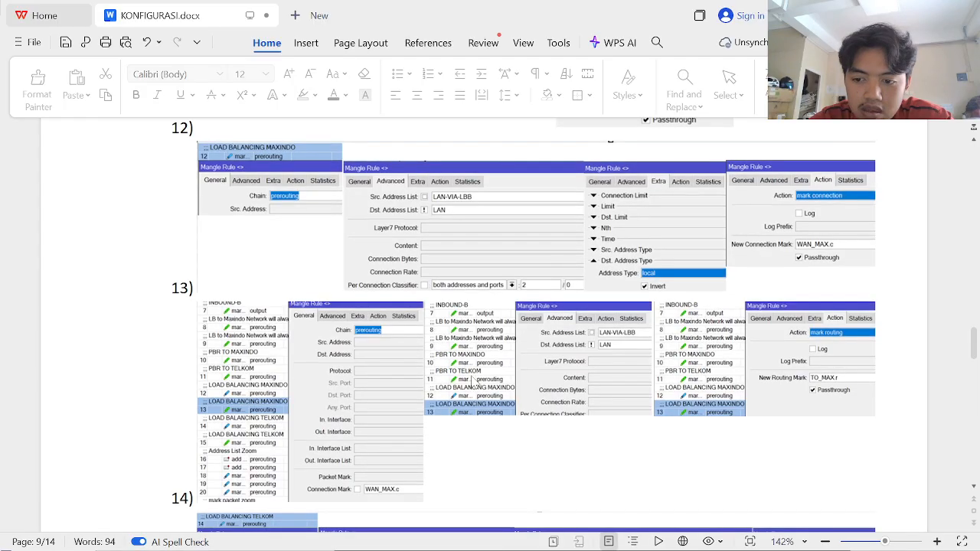
scroll(474, 383, "down", 5)
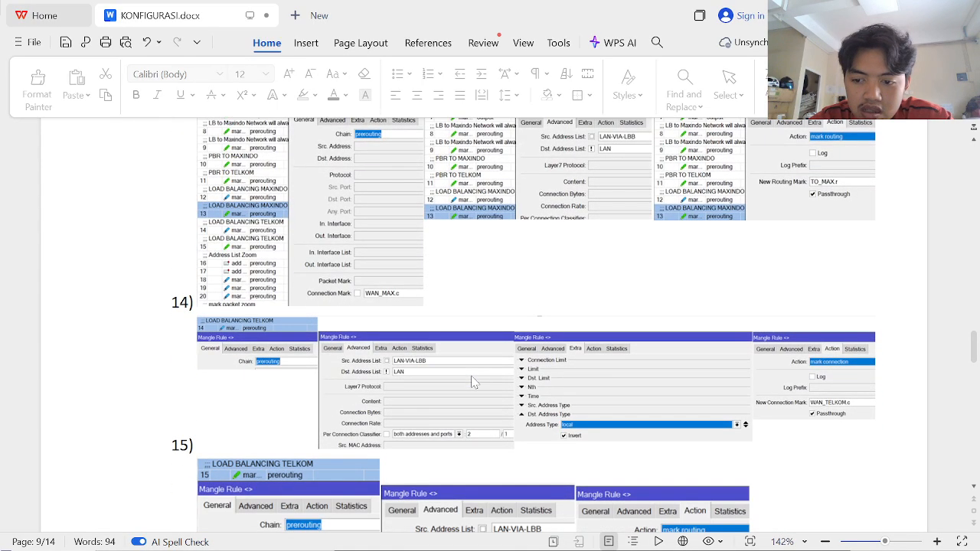
scroll(473, 382, "down", 6)
scroll(473, 382, "down", 10)
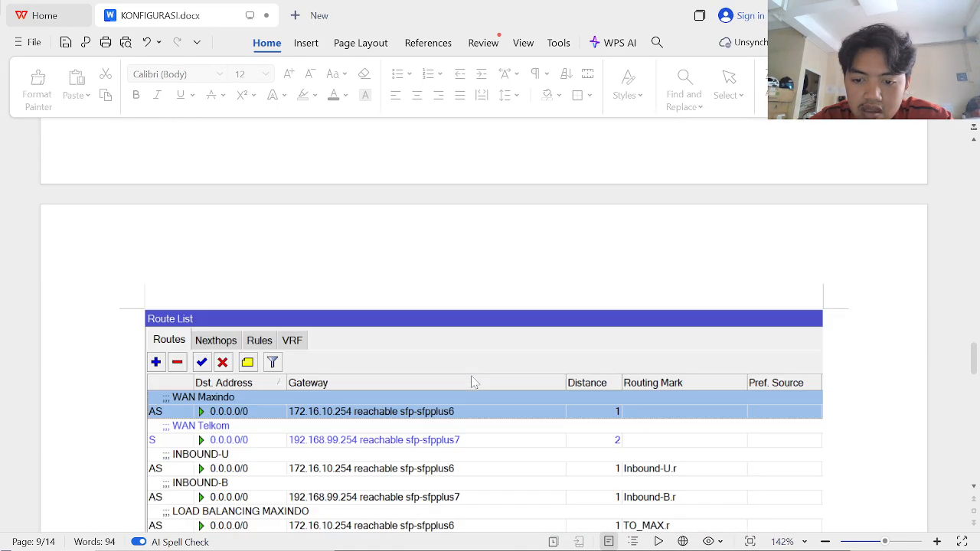
- Review the step 14–15 Telkom load-balancing mangle screenshots in the reference document
scroll(473, 383, "down", 2)
scroll(472, 383, "down", 2)
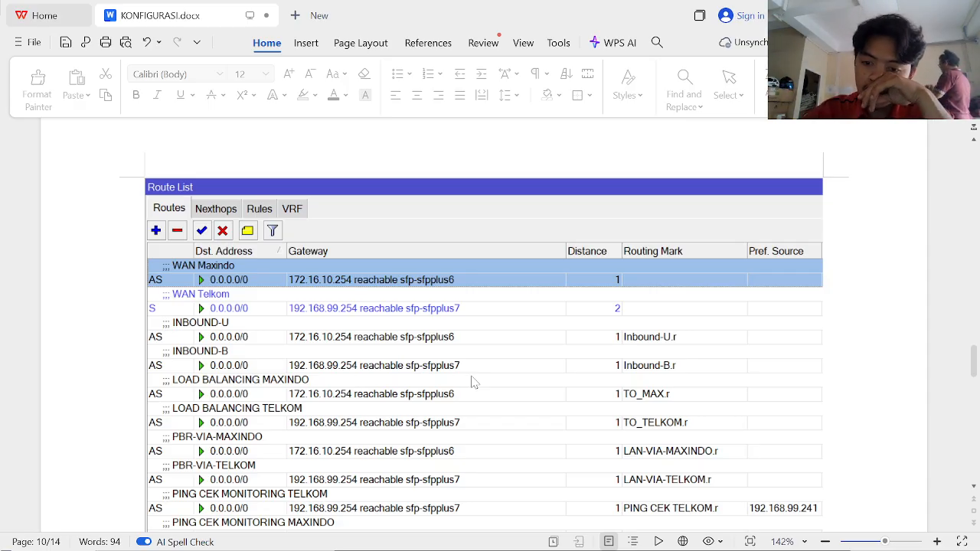
scroll(472, 382, "up", 12)
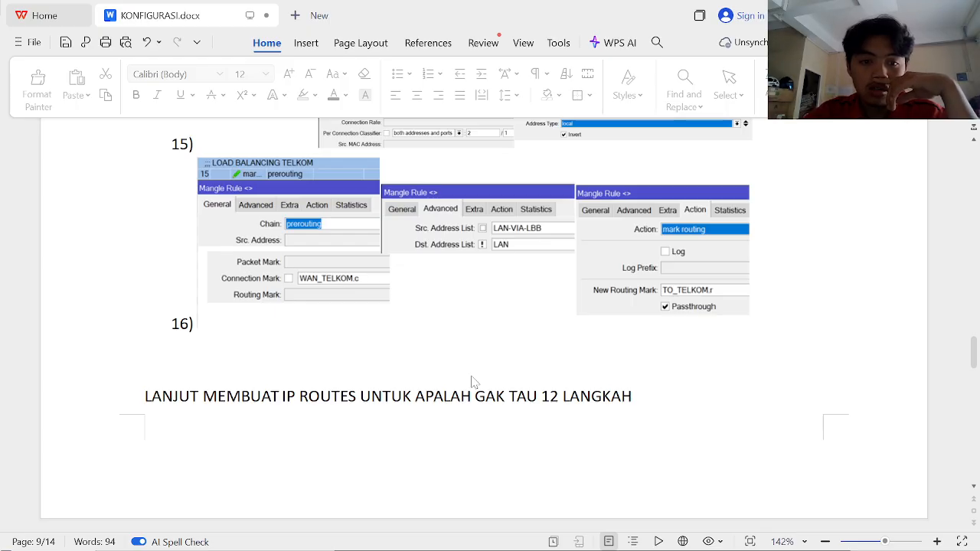
scroll(472, 382, "up", 3)
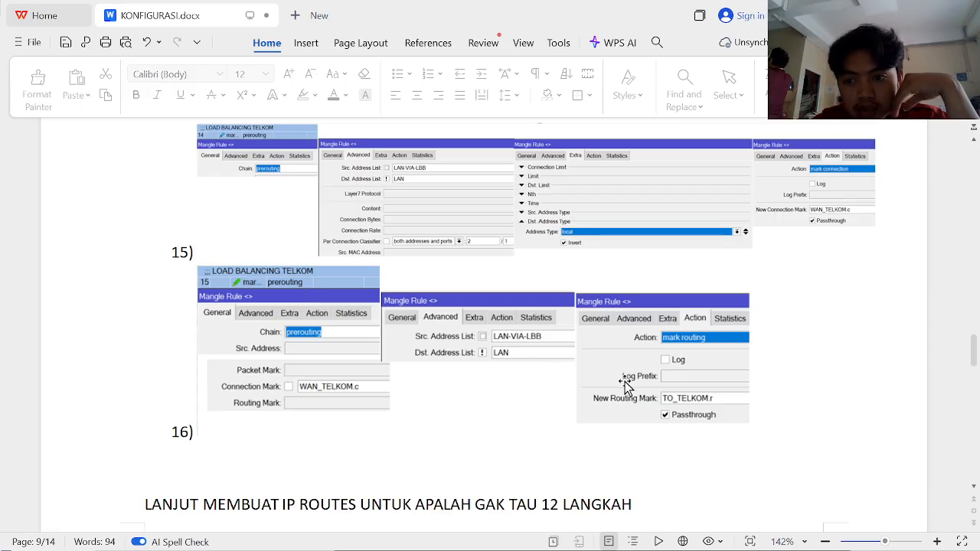
scroll(625, 387, "up", 6)
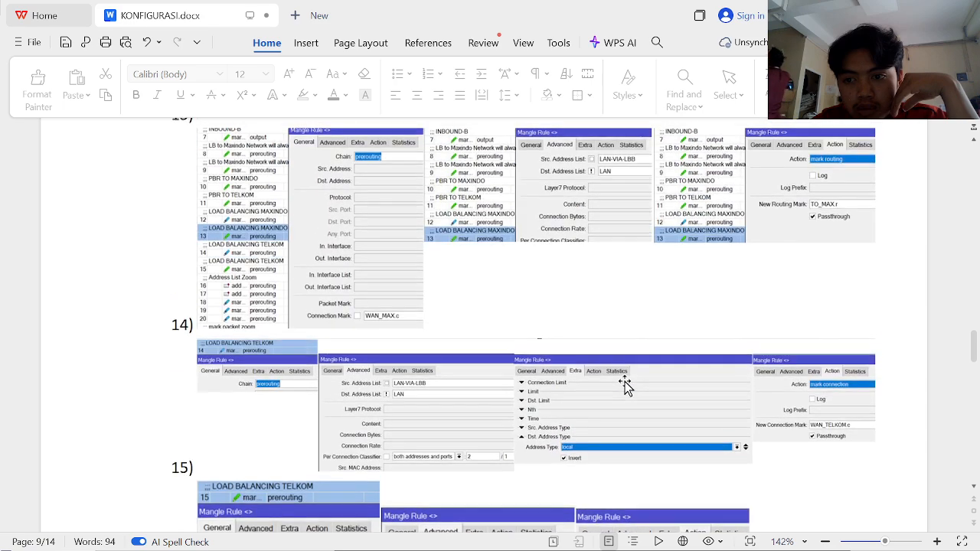
scroll(625, 387, "down", 4)
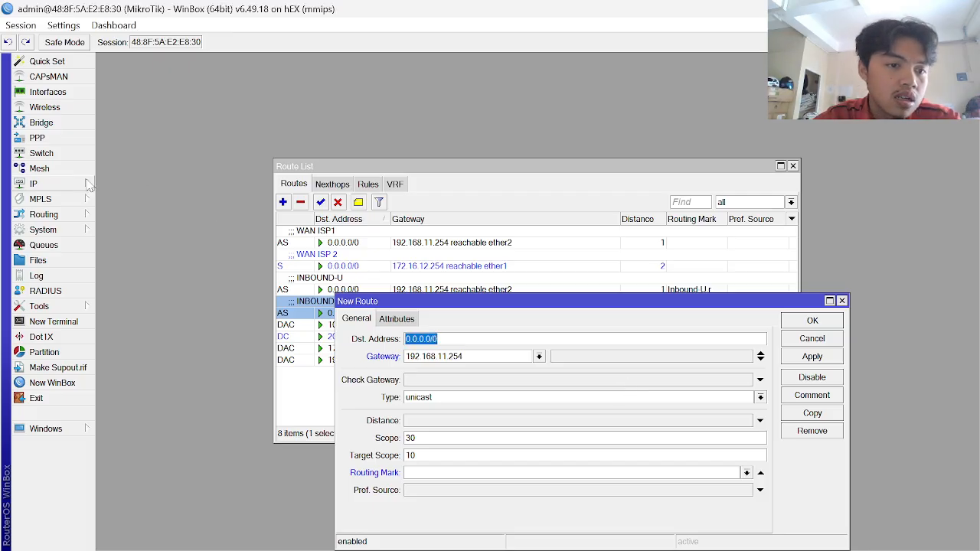
- Open mangle rule 15, LOAD BALANCING ISP2, and check its WAN_ISP2.r routing mark against the document
left_click(53, 184)
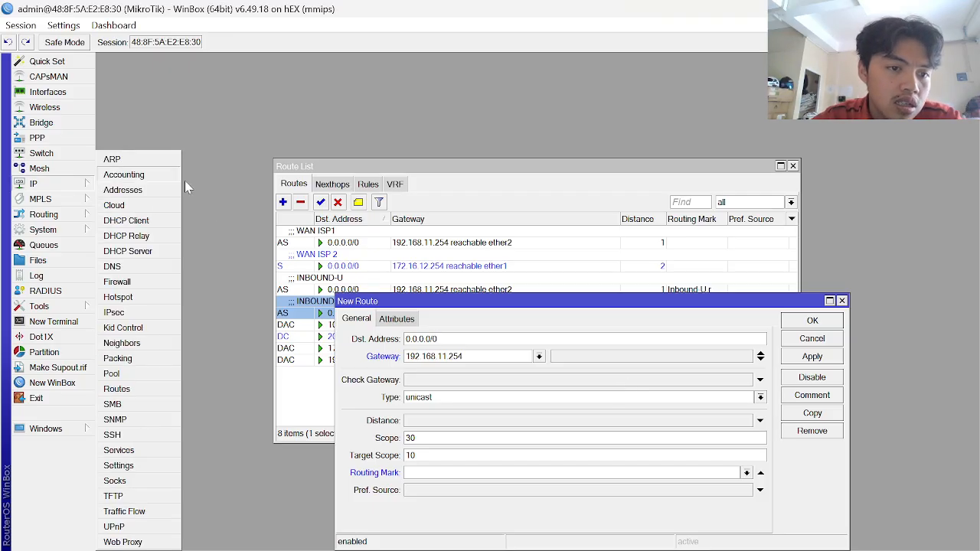
left_click(117, 282)
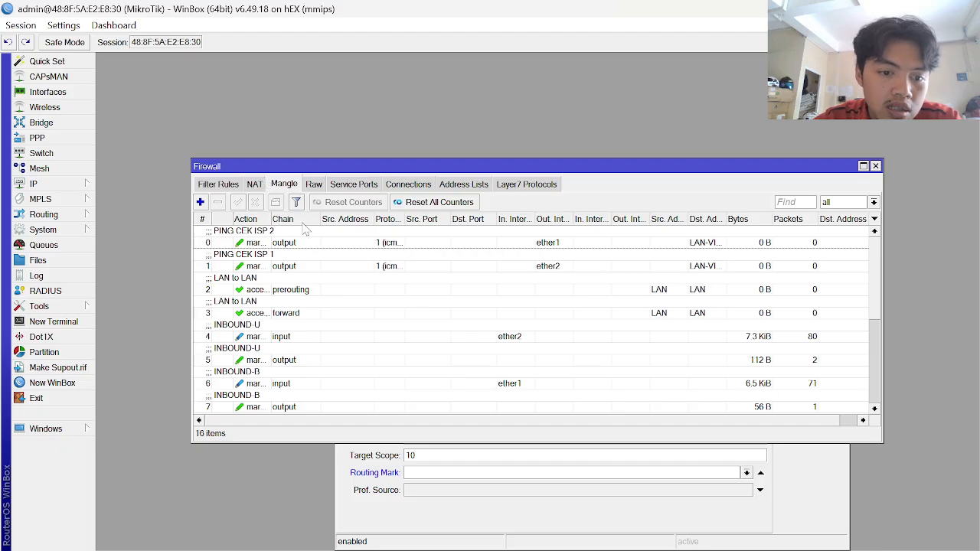
scroll(270, 392, "down", 5)
left_click(326, 410)
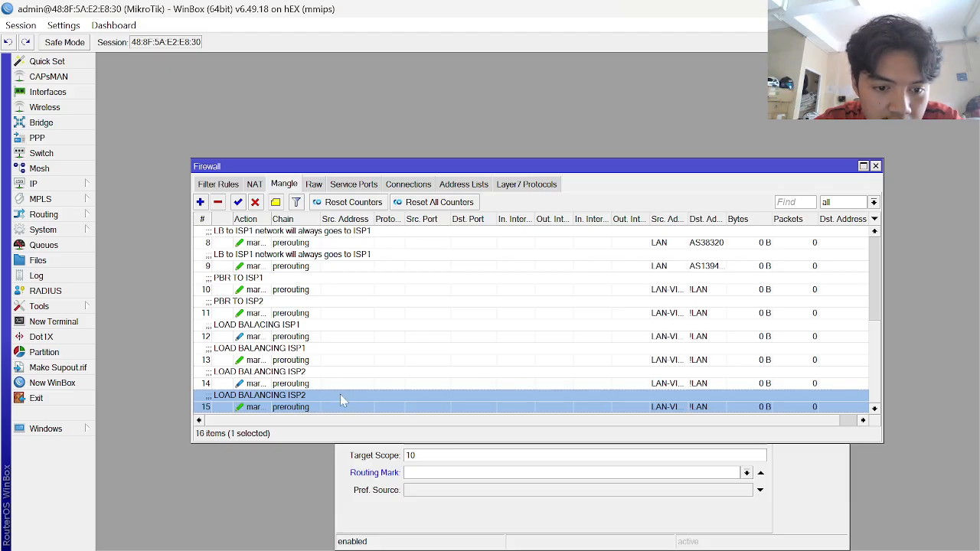
double_click(340, 398)
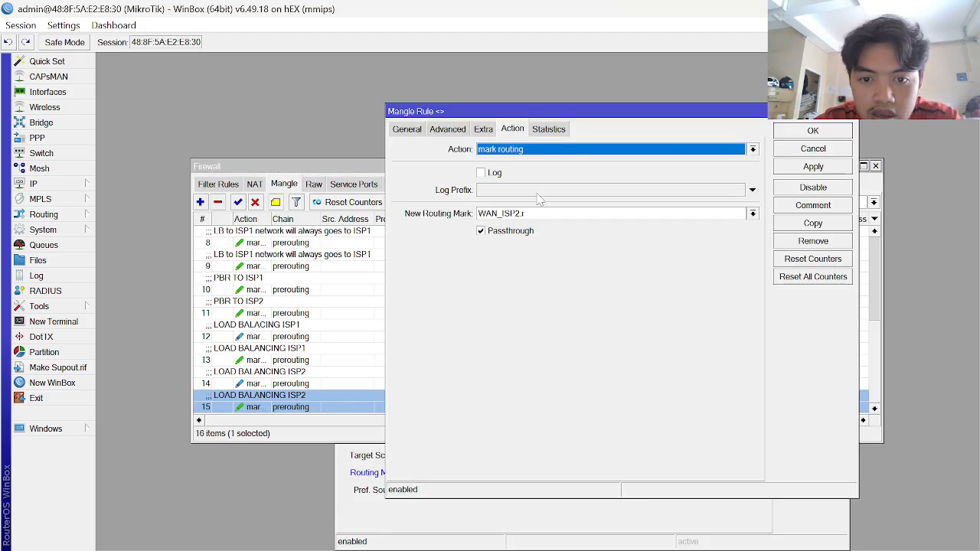
left_click(526, 213)
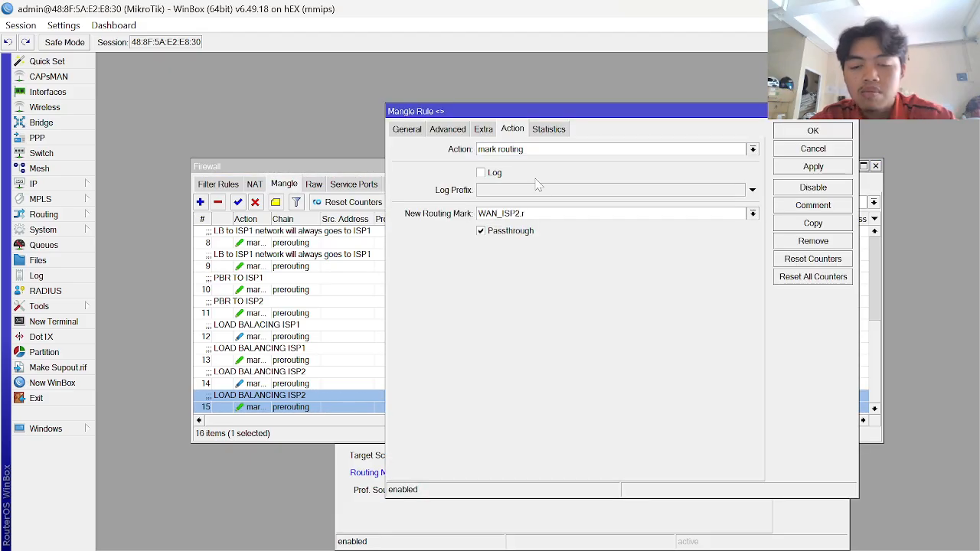
key("alt+Tab")
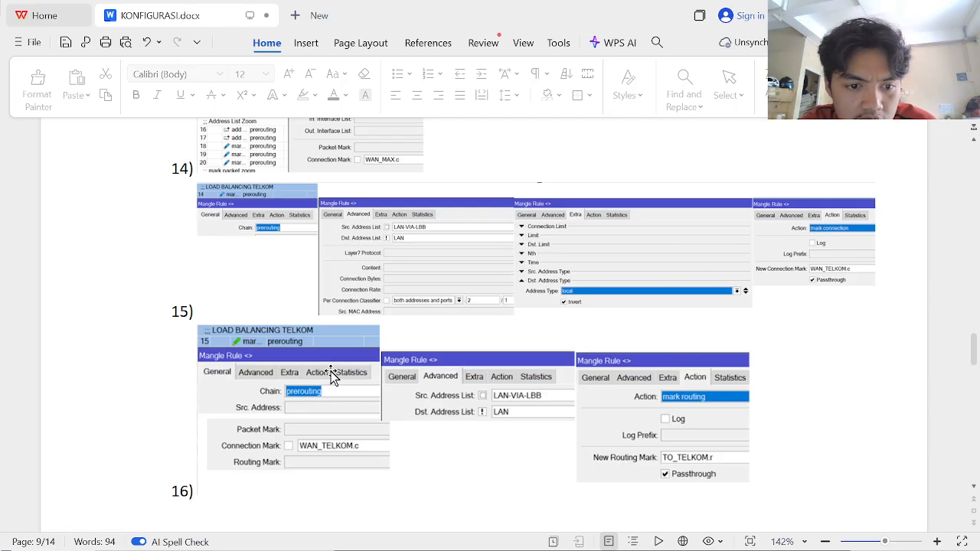
- Scroll the document up to step 13's Maxindo load-balancing screenshots, then return to rule 15
key("alt+Tab")
key("alt+Tab")
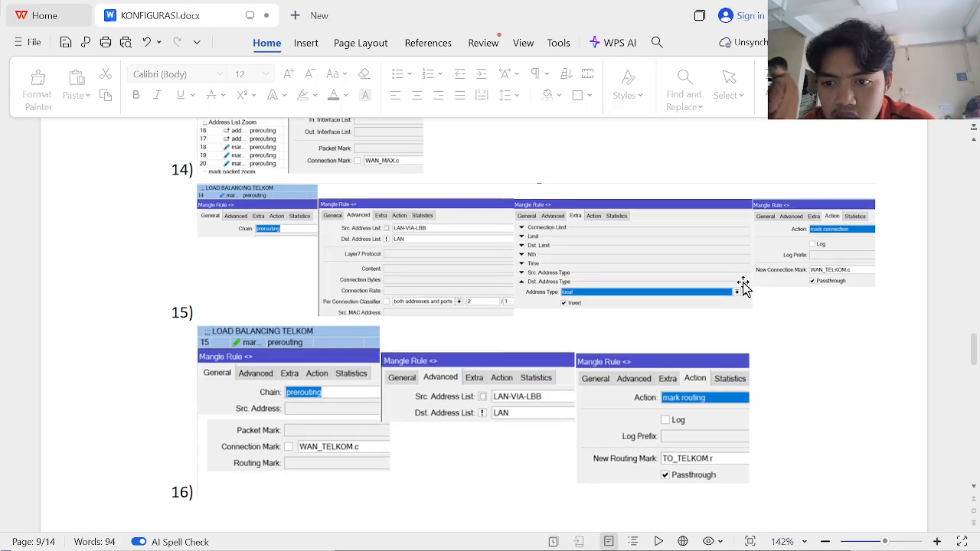
scroll(743, 286, "up", 2)
scroll(743, 286, "up", 4)
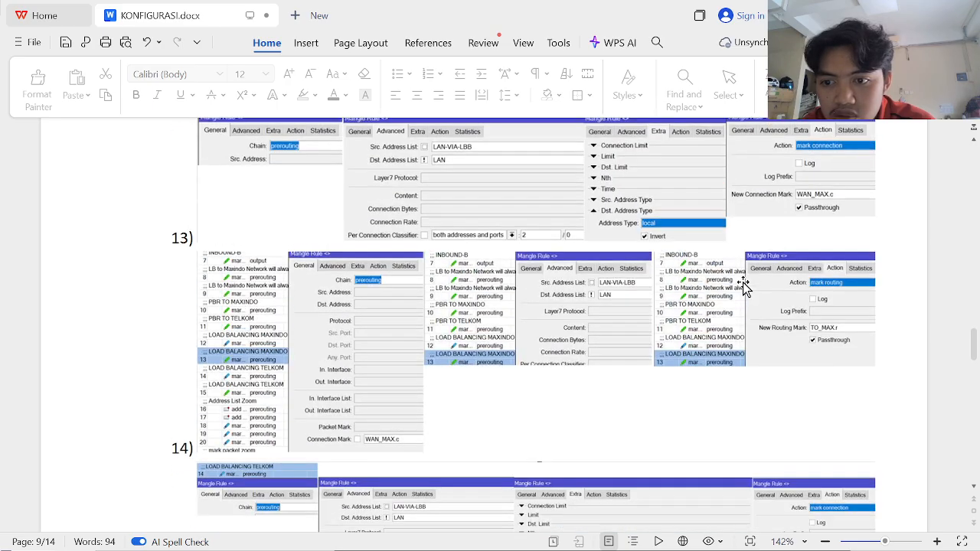
key("alt+Tab")
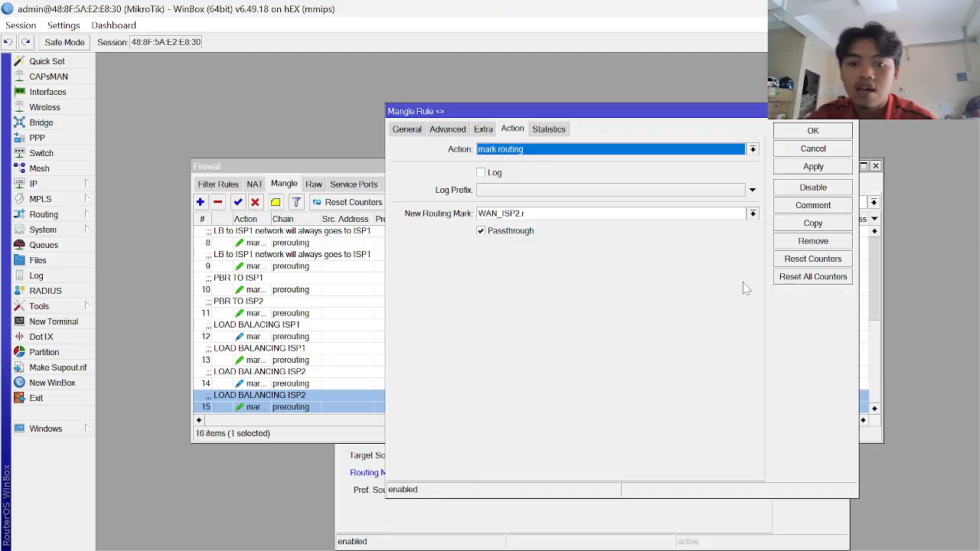
- Close rule 15 and open mangle rule 13, LOAD BALANCING ISP1, viewing its action options
key("Escape")
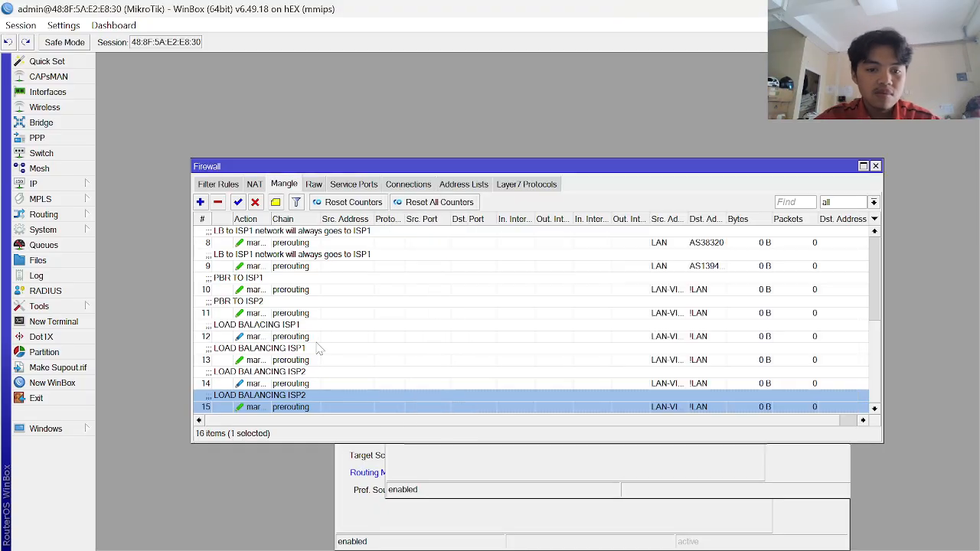
left_click(247, 351)
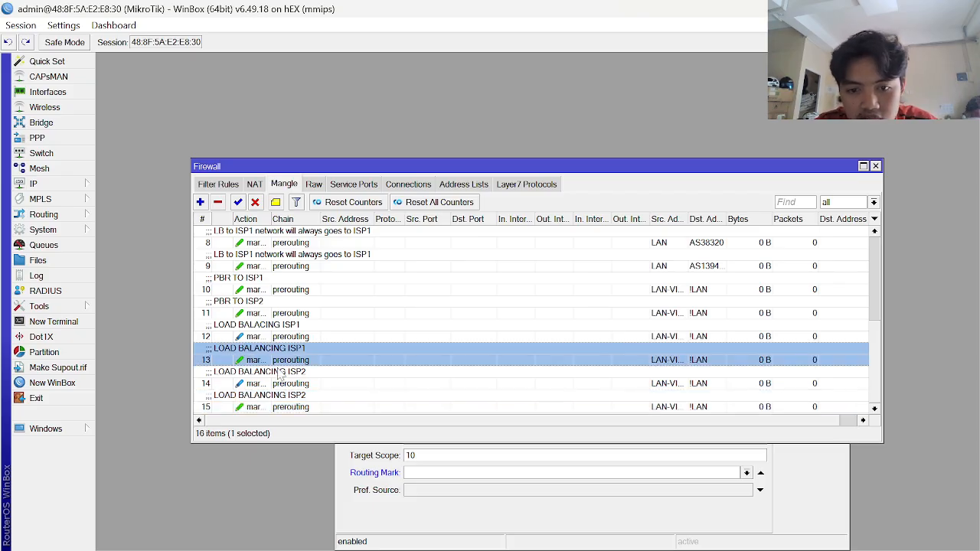
double_click(260, 353)
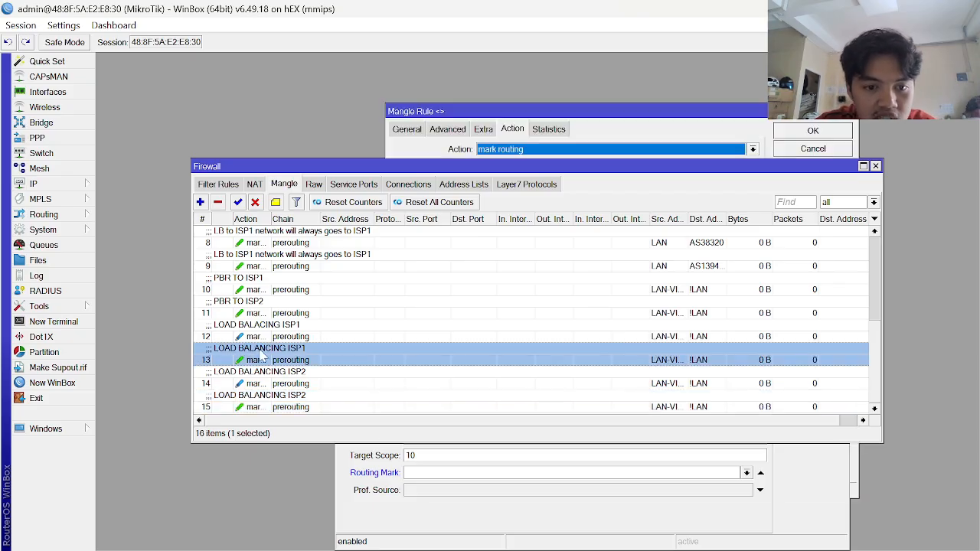
left_click(567, 148)
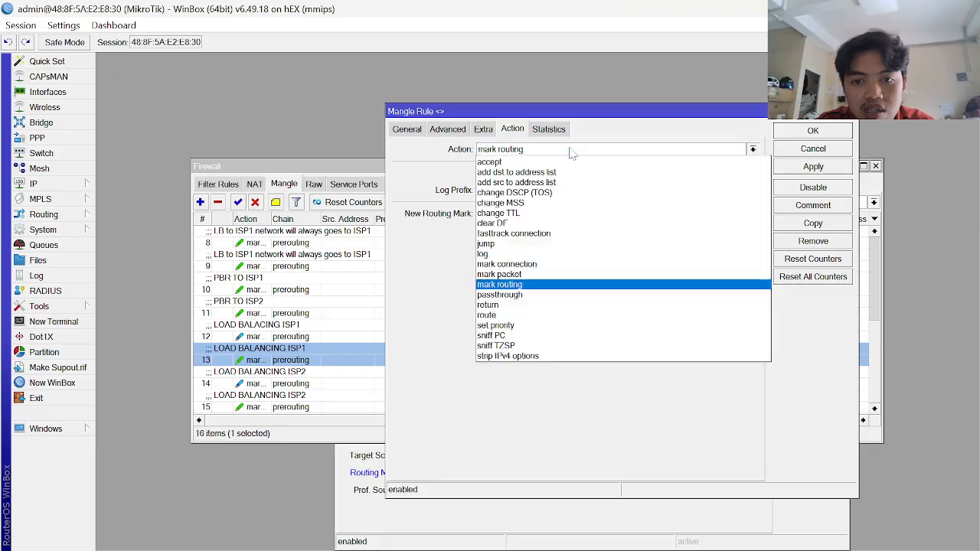
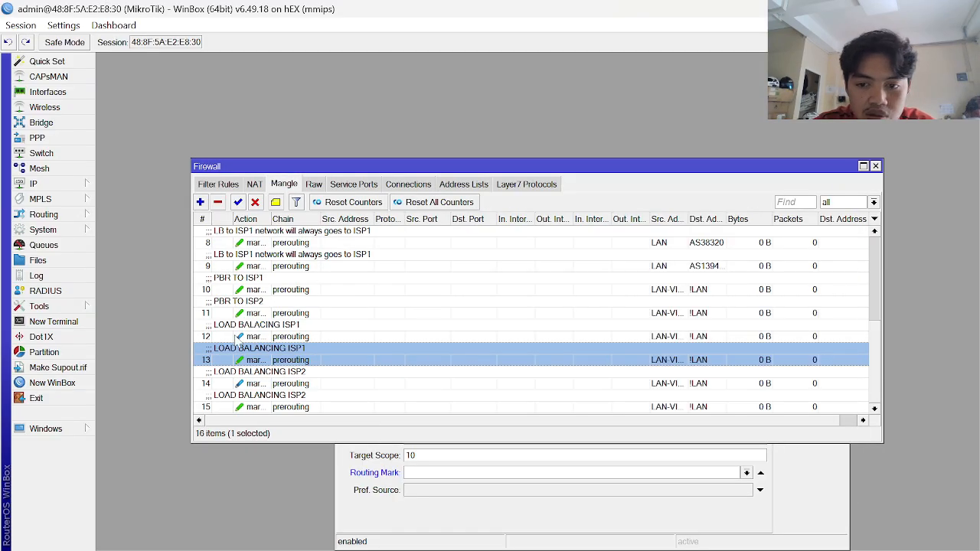
- Change mangle rule 12's connection mark to WAN_ISP1.c
left_click(238, 337)
double_click(286, 336)
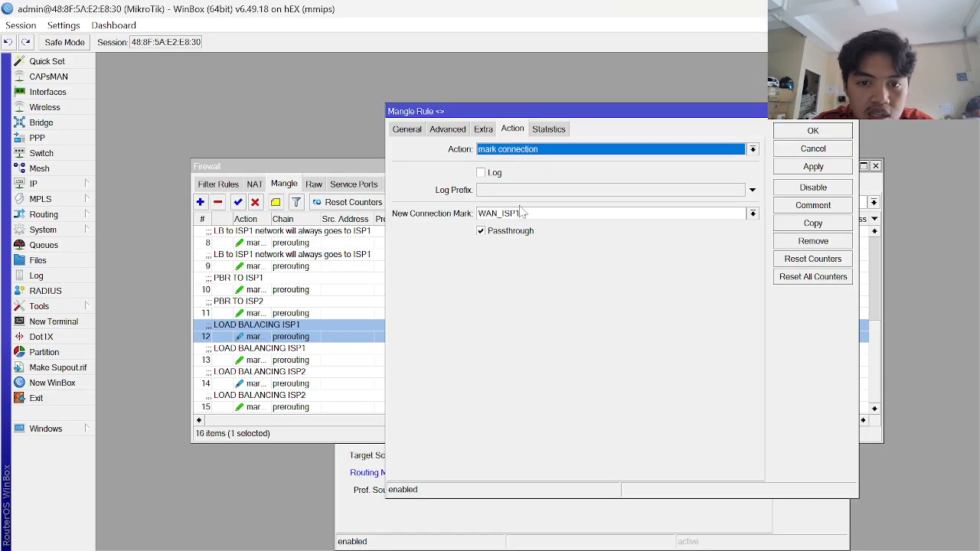
type(".c")
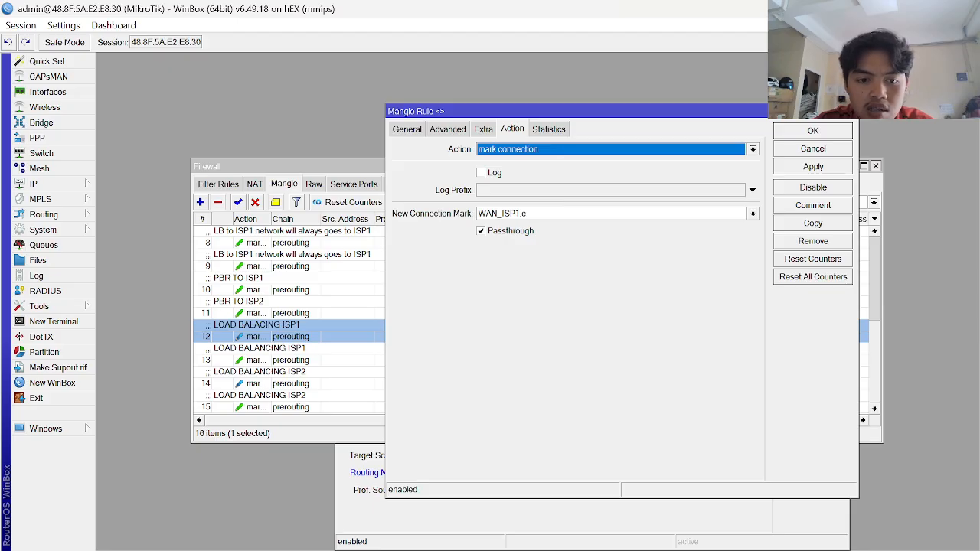
- Rename mangle rule 13's routing mark to TO_ISP1.r and apply it
double_click(322, 362)
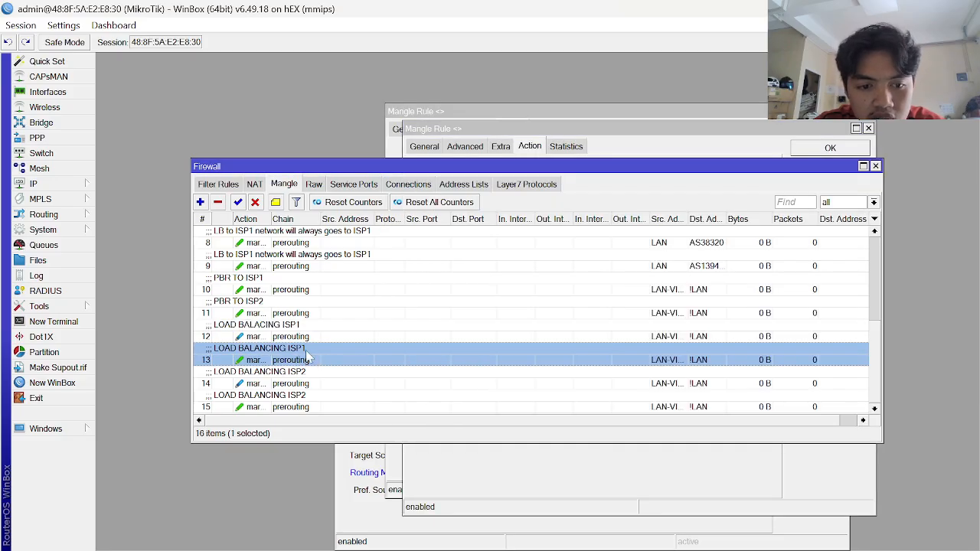
left_click(542, 230)
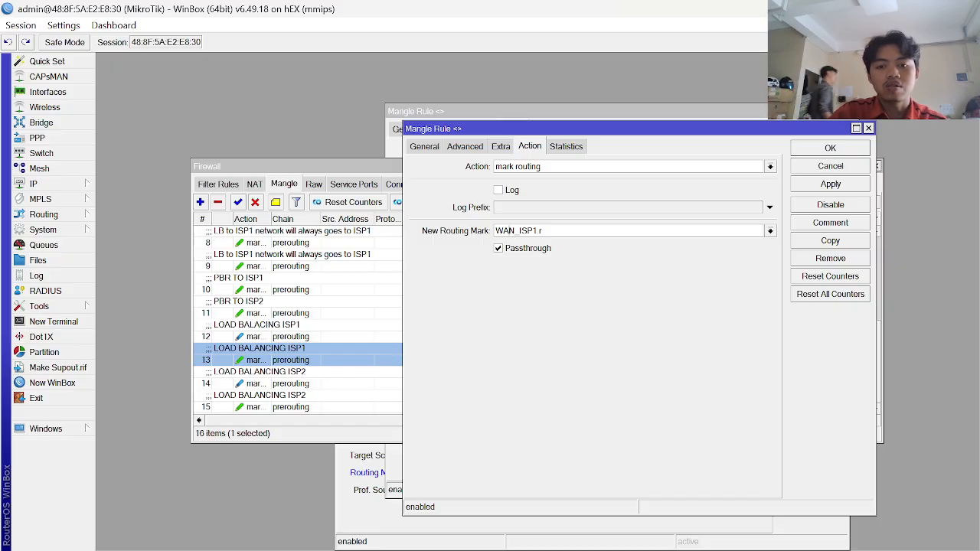
key("BackSpace")
key("BackSpace")
key("BackSpace")
key("BackSpace")
type("to")
key("BackSpace")
key("BackSpace")
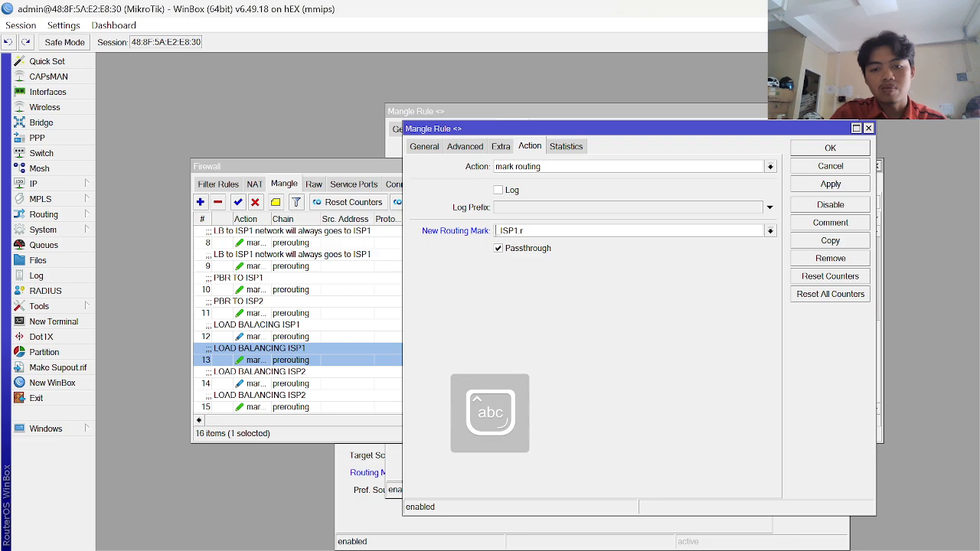
key("Caps_Lock")
type("TO_")
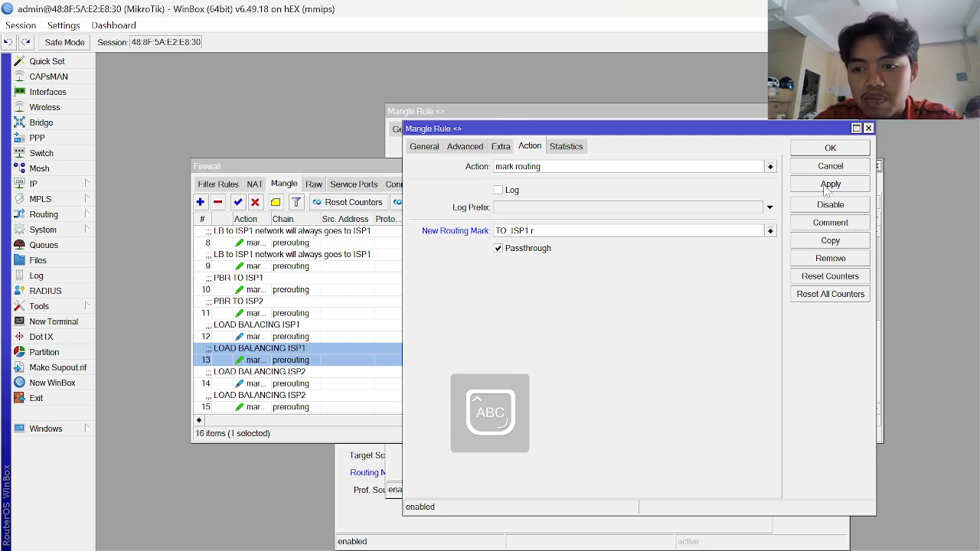
left_click(826, 187)
left_click(830, 147)
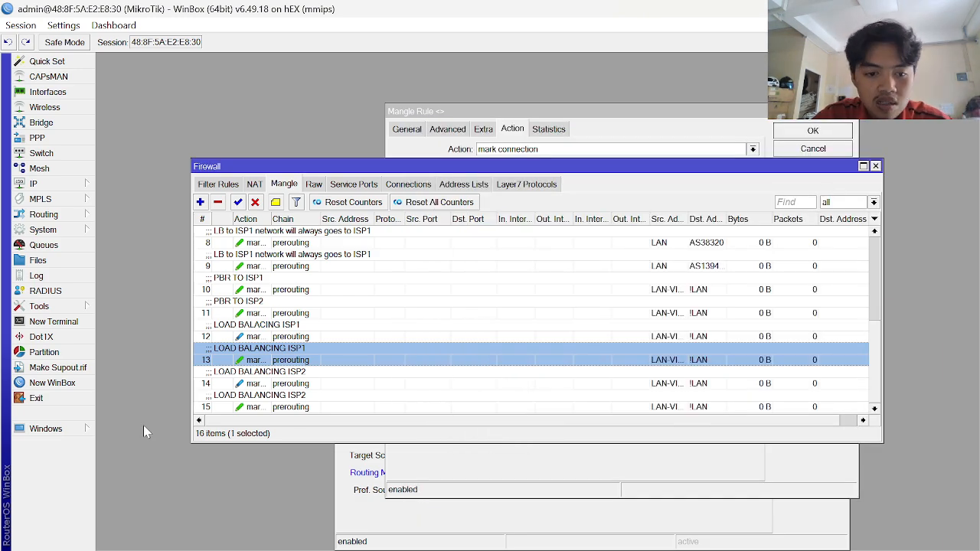
- Rename mangle rule 15's routing mark to TO_ISP2.r and confirm it
left_click(277, 409)
double_click(279, 409)
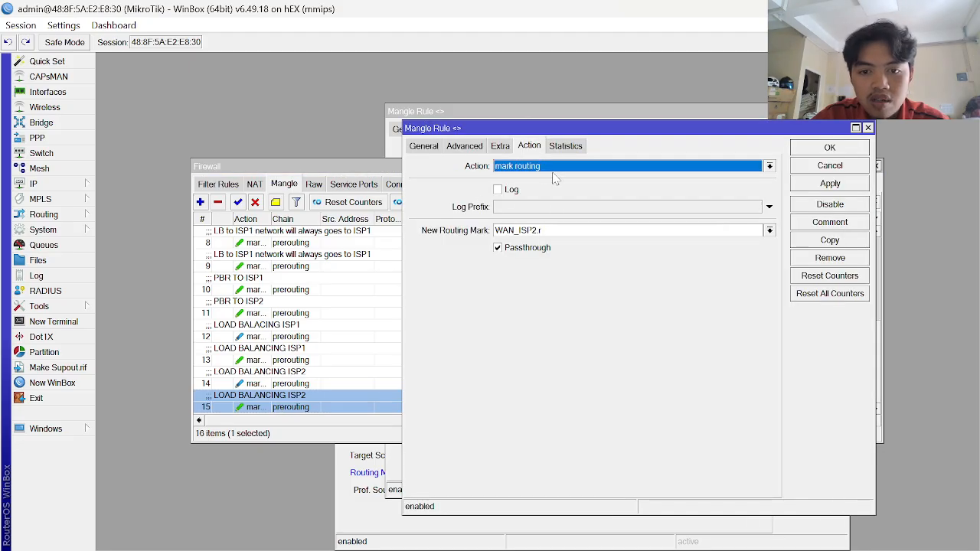
left_click_drag(514, 230, 383, 127)
key("BackSpace")
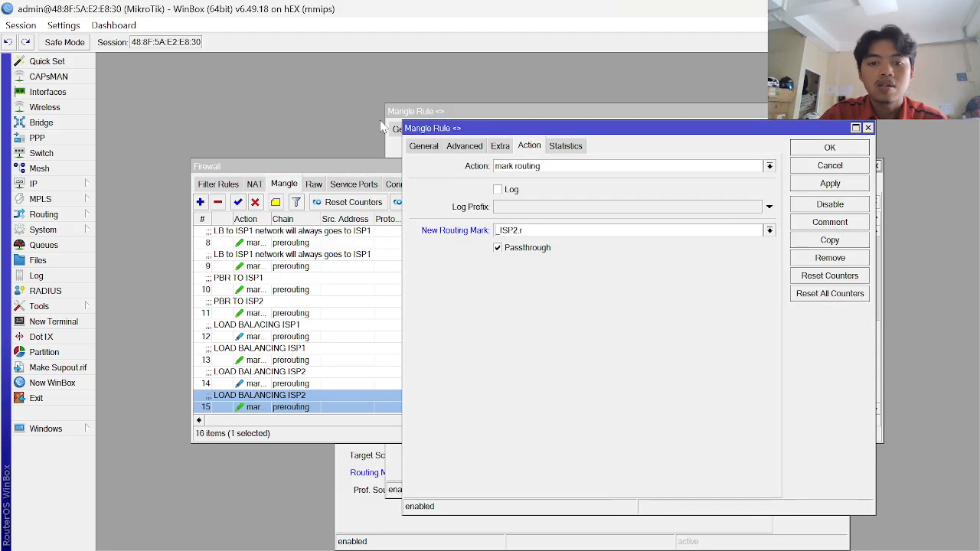
type("TO")
key("BackSpace")
type("O")
key("Return")
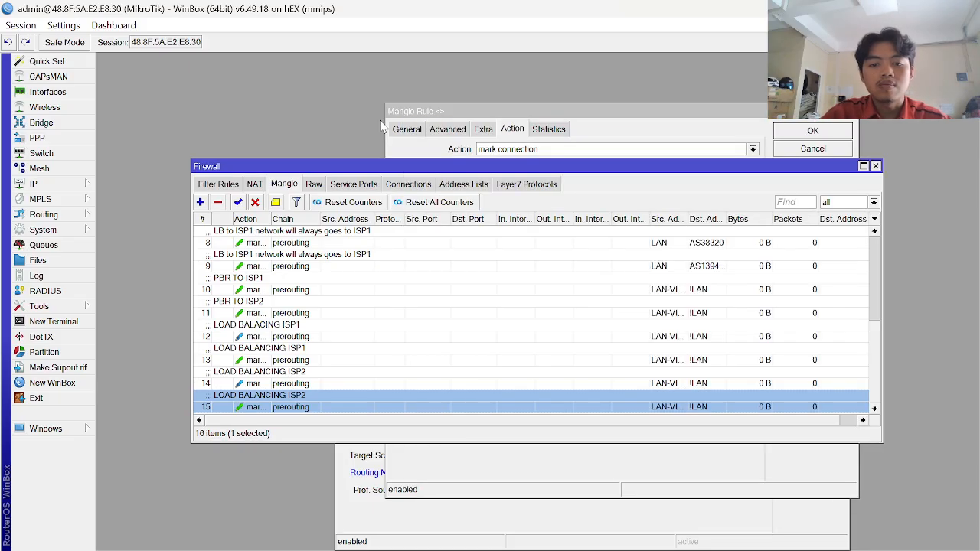
- Recheck rules 13 and 14, then confirm and close rule 12
double_click(289, 360)
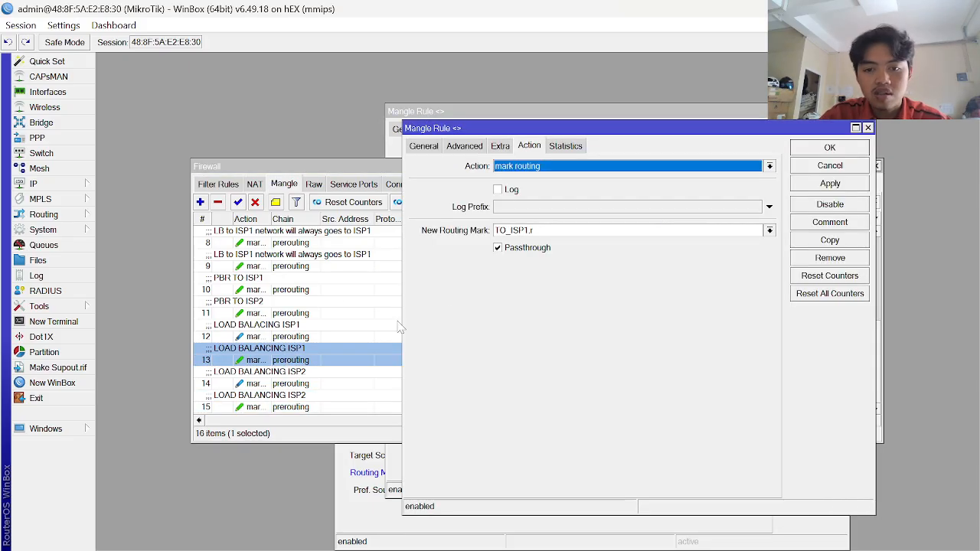
key("Escape")
double_click(313, 383)
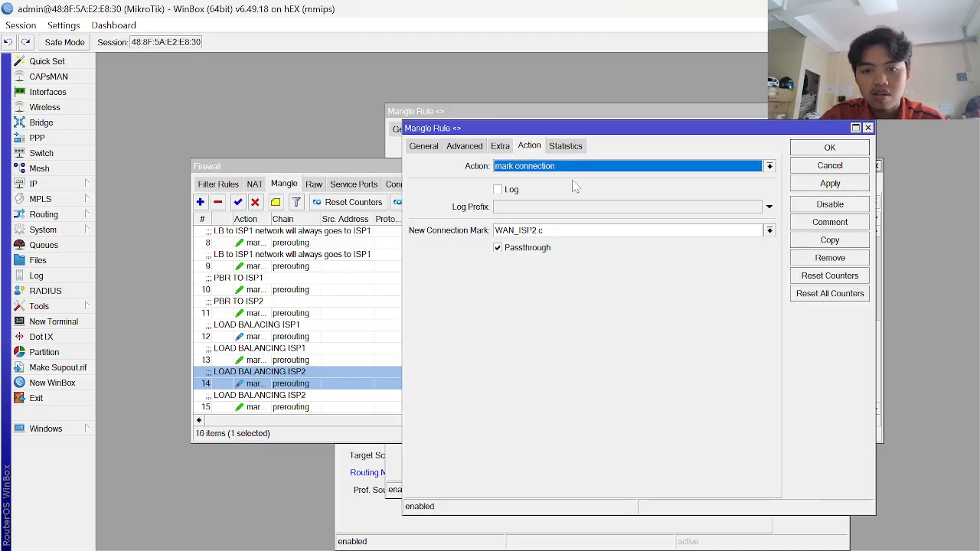
key("Escape")
key("Escape")
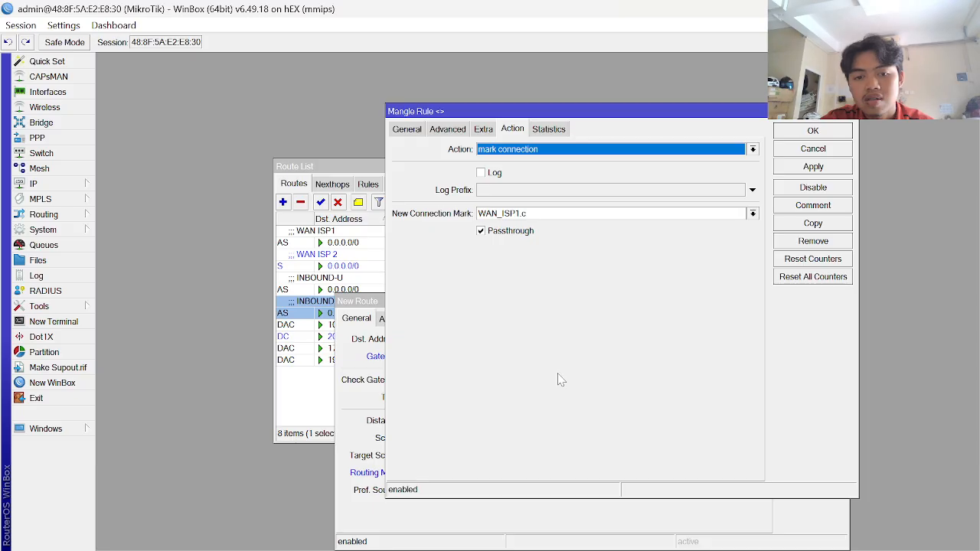
key("Escape")
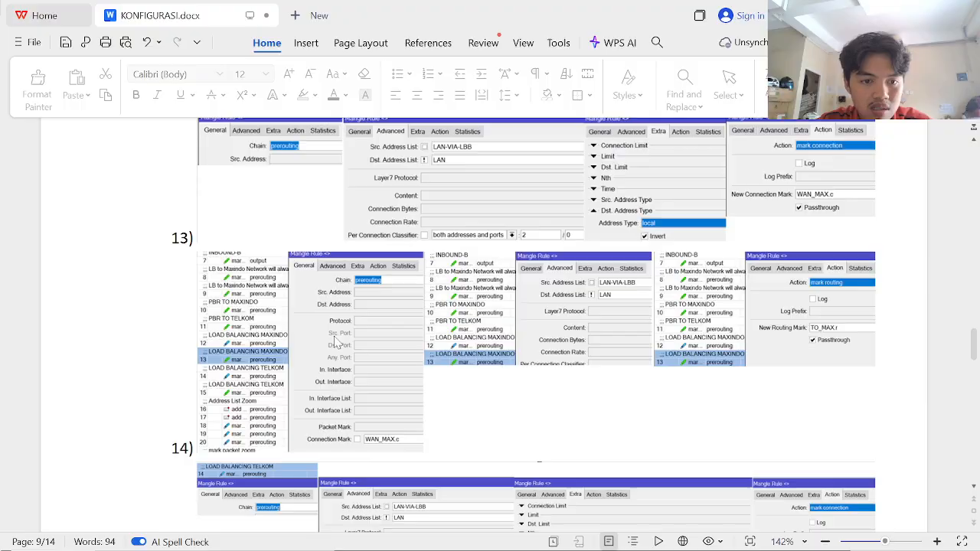
- Find page 12's LOAD BALANCING MAXINDO route example in the guide, then return to WinBox
scroll(334, 344, "down", 10)
scroll(335, 344, "down", 20)
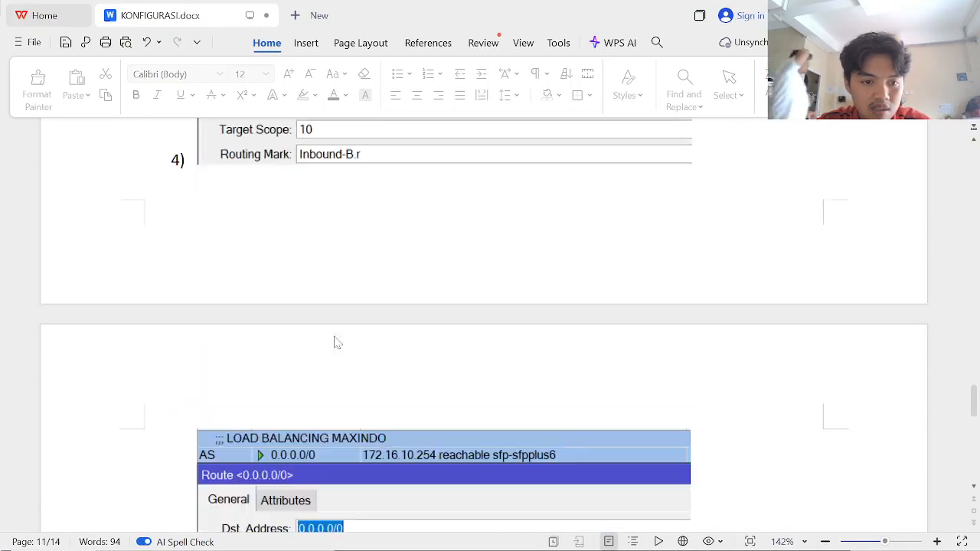
scroll(334, 344, "down", 1)
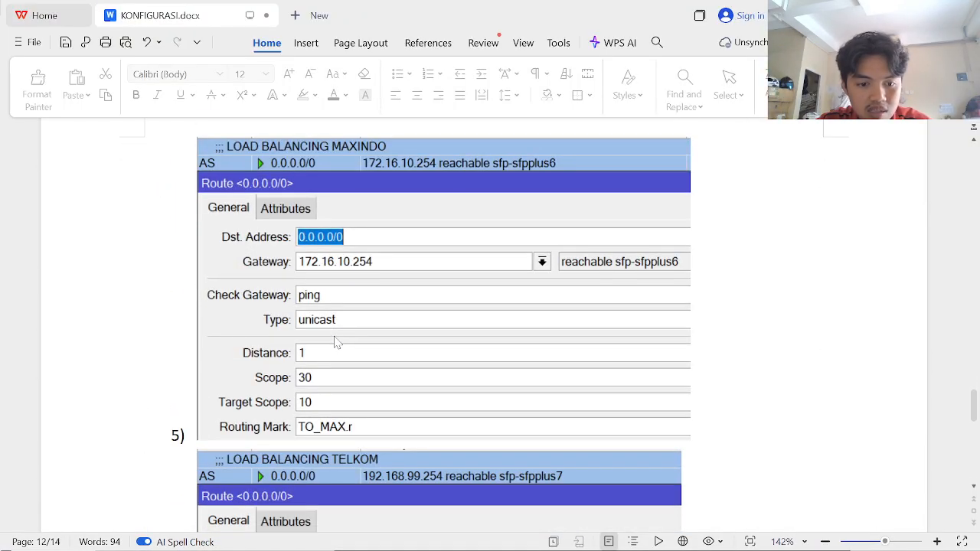
scroll(335, 344, "up", 1)
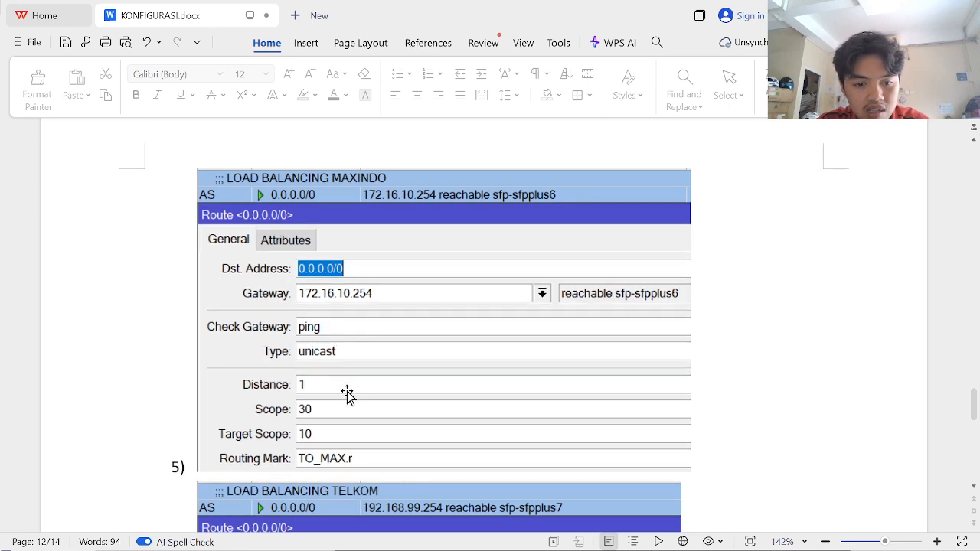
key("alt+Tab")
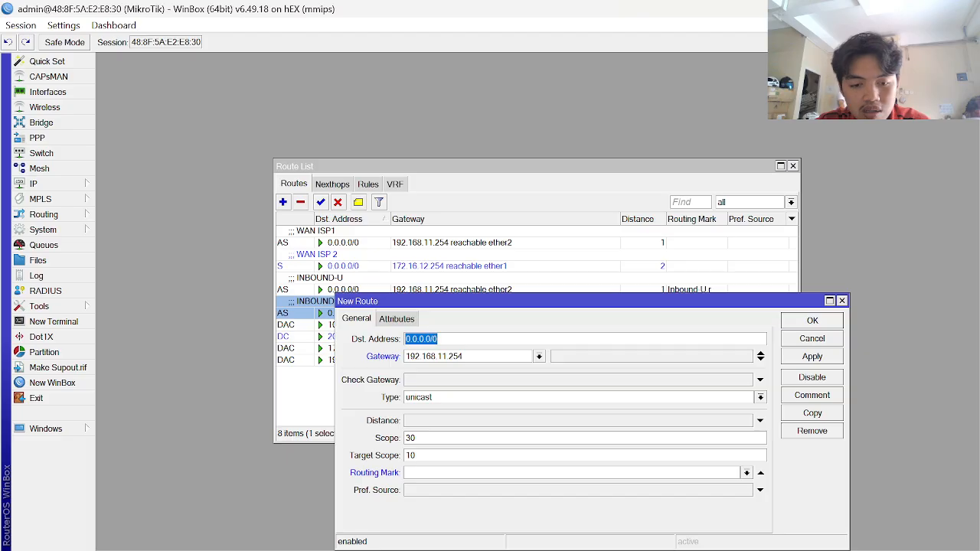
- Give the 192.168.11.254 default route routing mark TO_ISP1.r, distance 1 and ping check, and add it
left_click(571, 473)
left_click(747, 473)
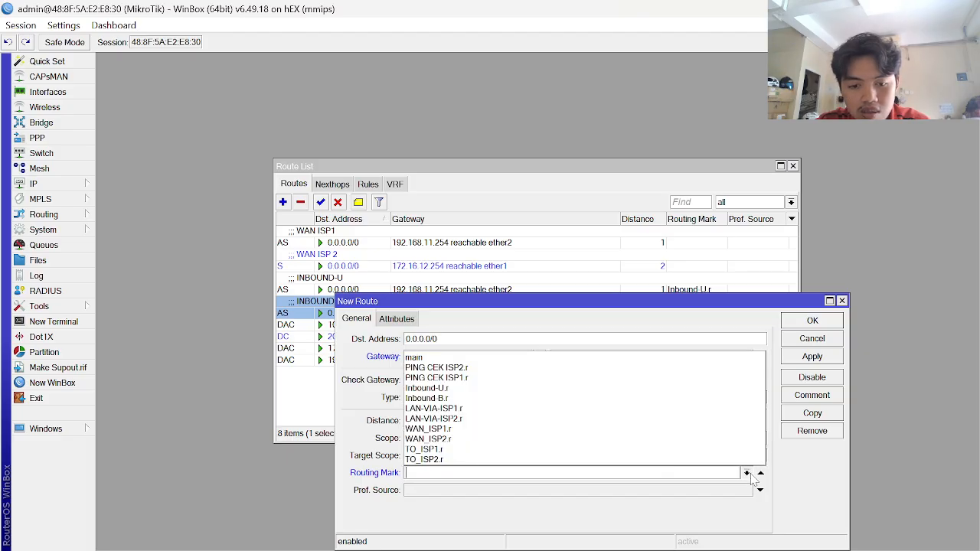
left_click(582, 450)
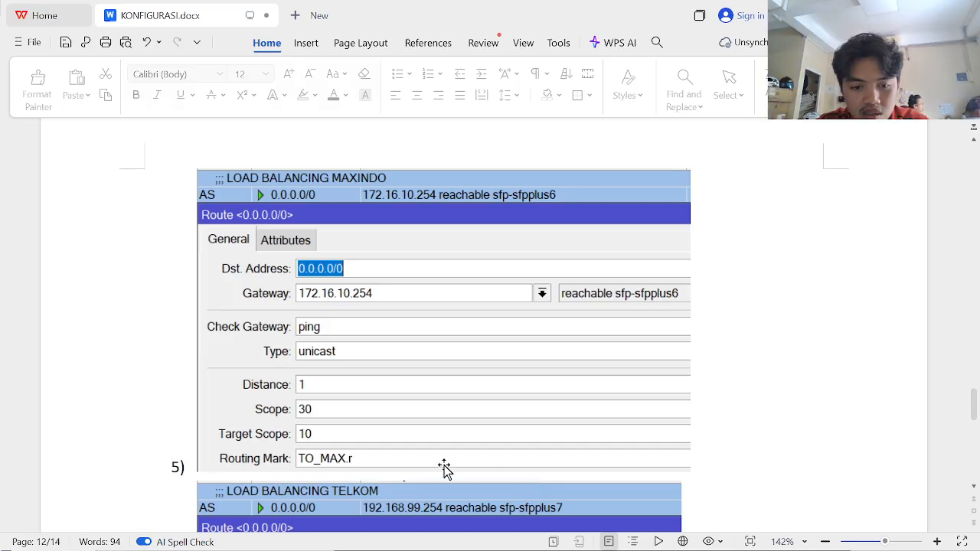
scroll(425, 468, "down", 1)
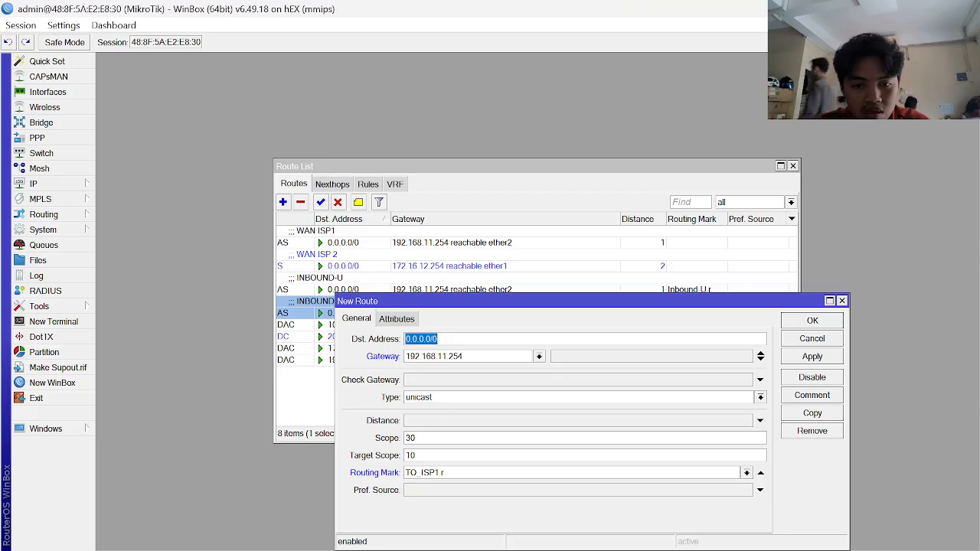
double_click(444, 421)
key("alt+Tab")
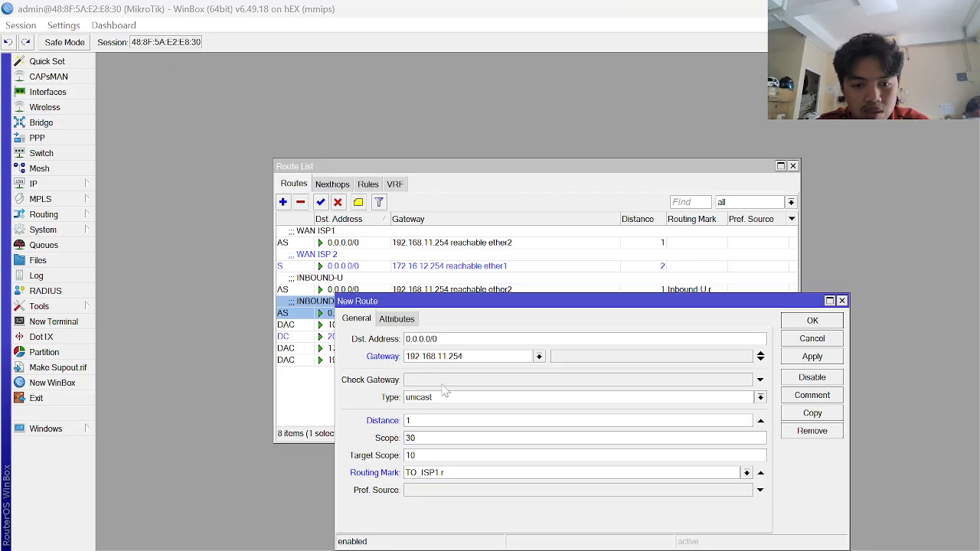
key("alt+Tab")
left_click(441, 381)
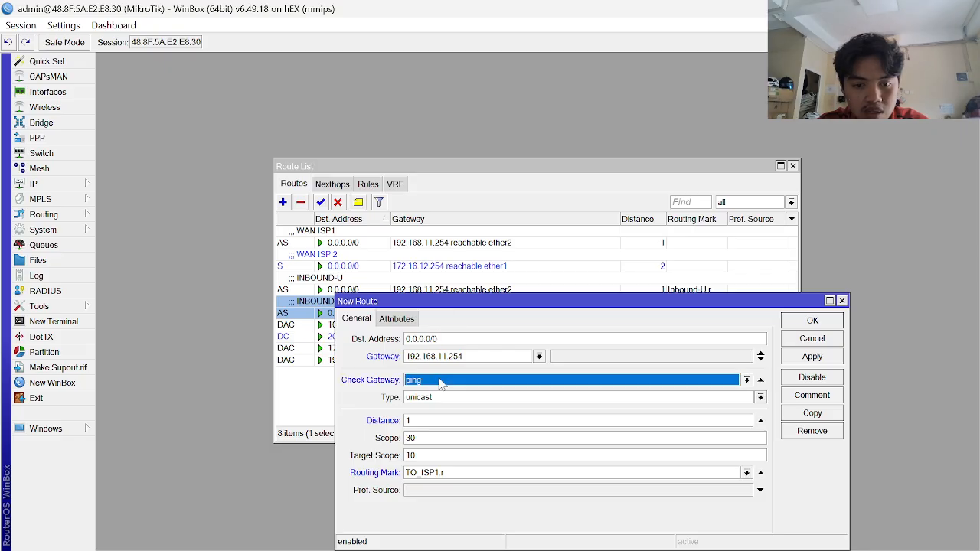
left_click(810, 357)
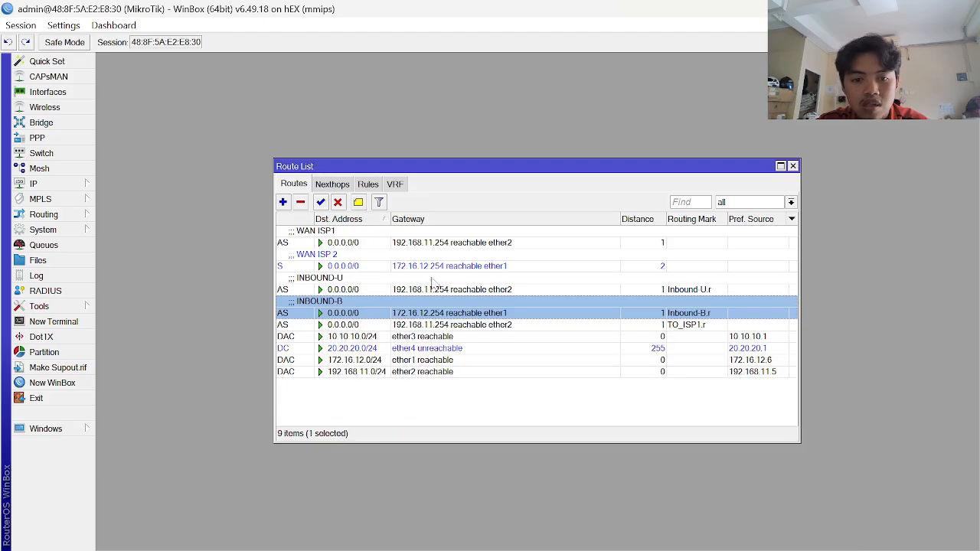
- Start a new default route via 172.16.12.254 with ping gateway check, consulting the guide
left_click(283, 203)
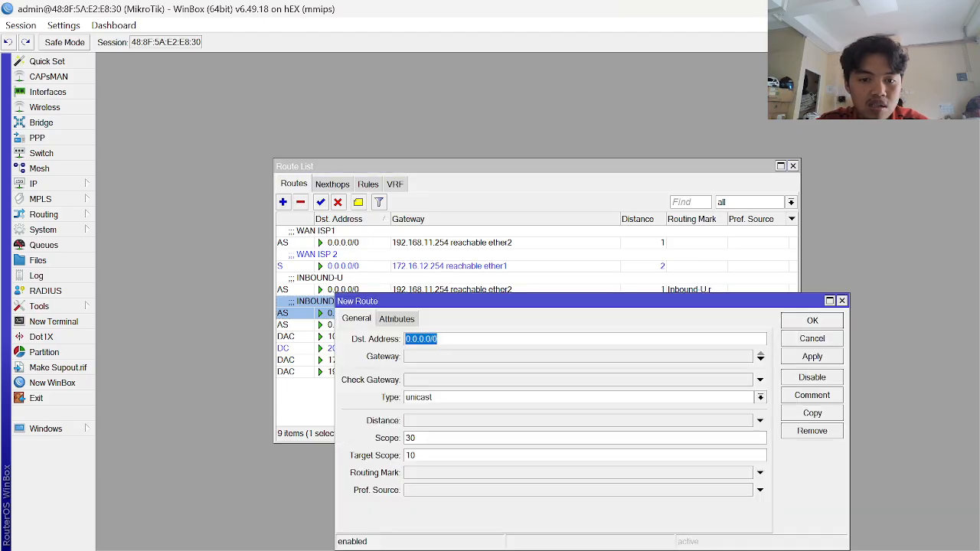
left_click(423, 359)
type("172.16.12.254")
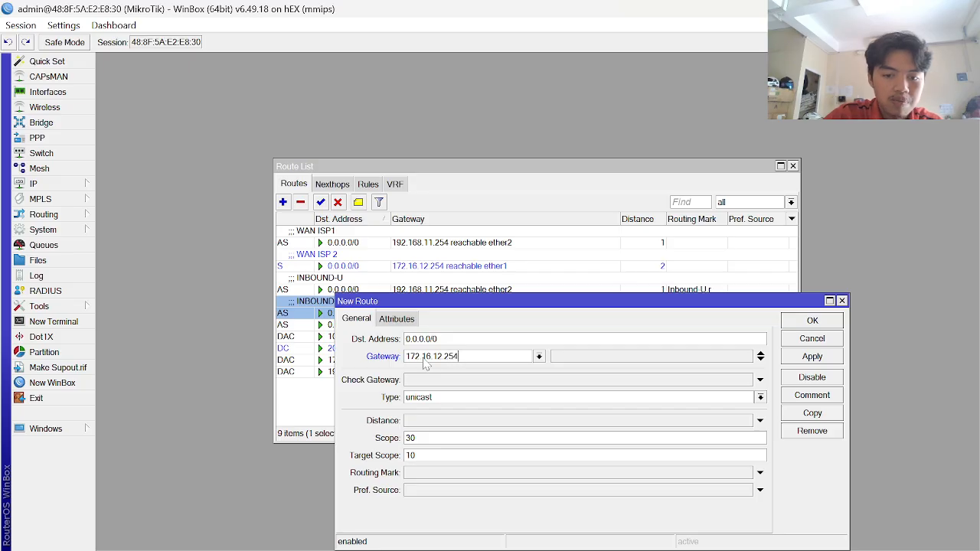
left_click(440, 384)
key("alt+Tab")
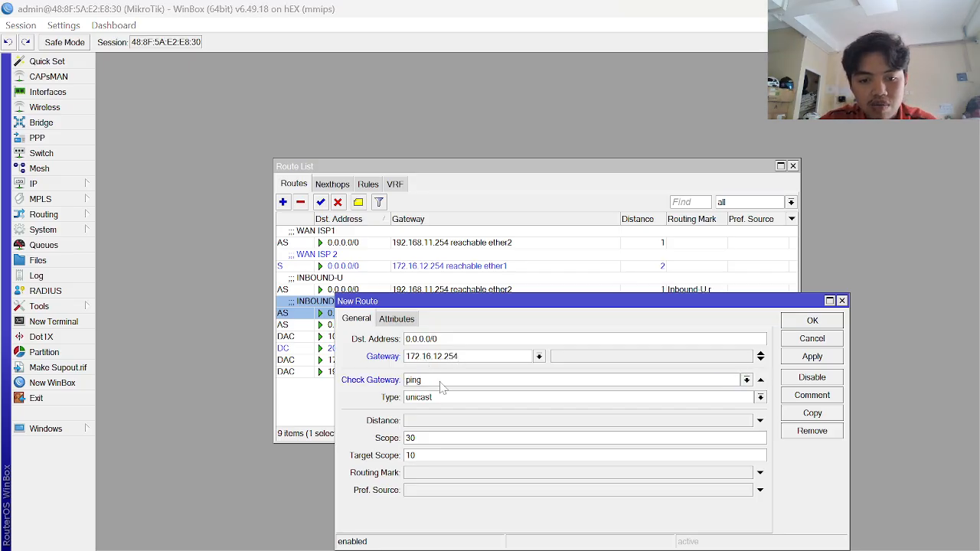
scroll(357, 385, "down", 5)
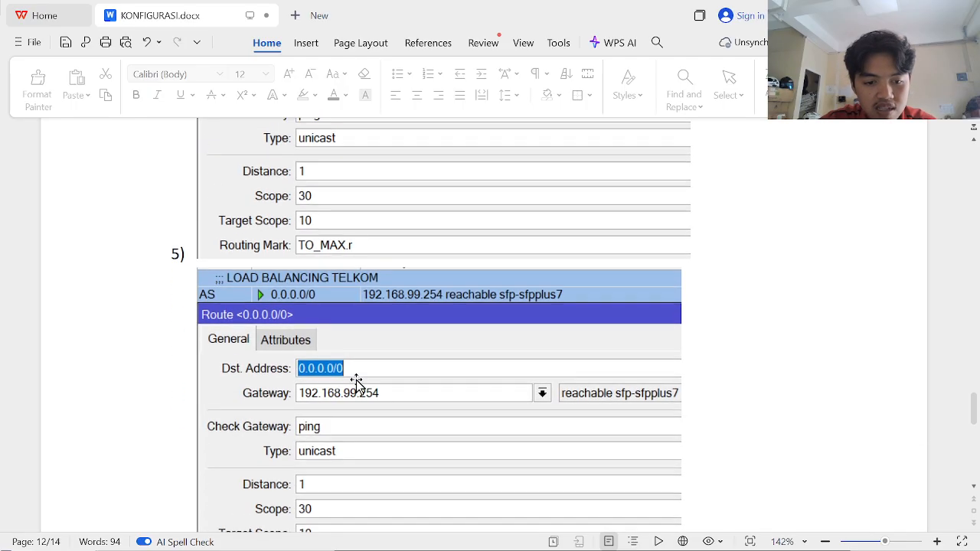
scroll(357, 384, "down", 1)
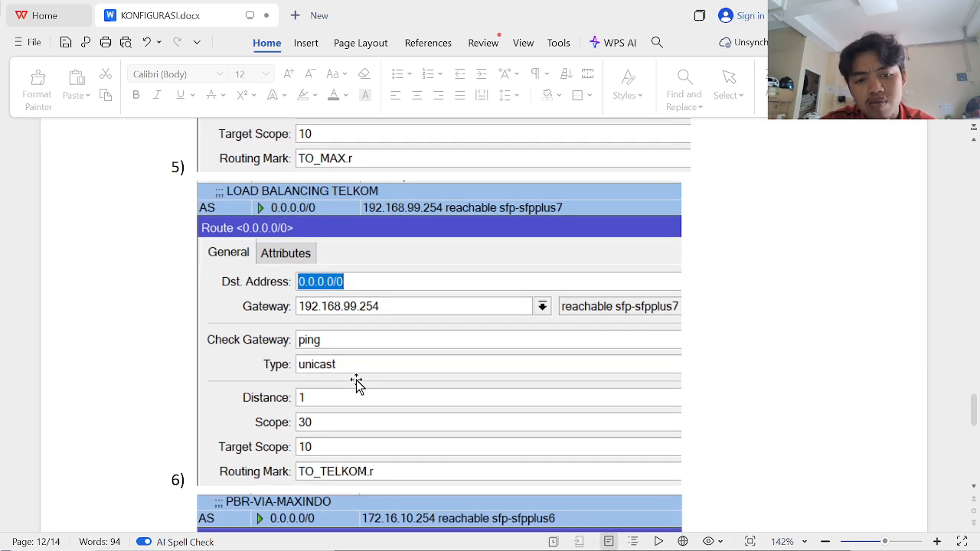
key("alt+Tab")
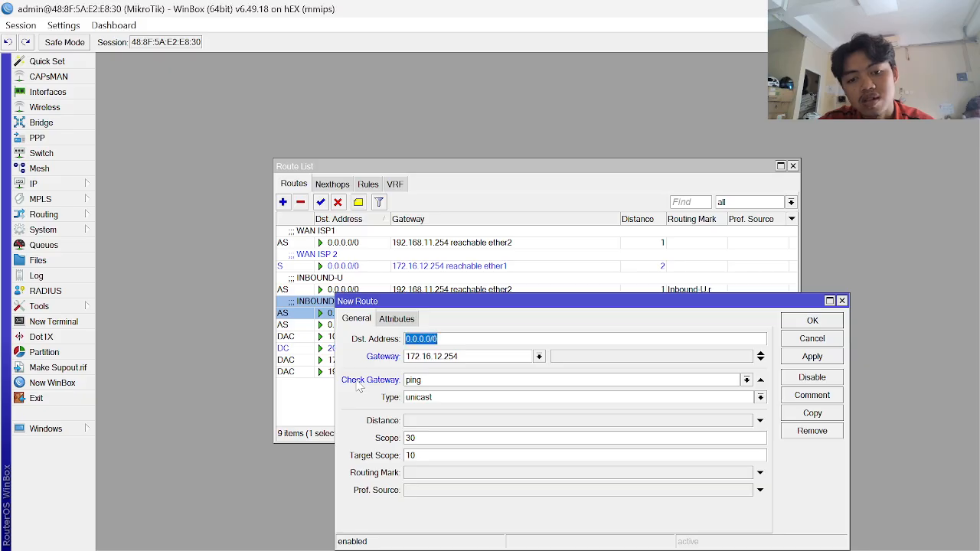
- Set the route's distance to 1 and routing mark to TO_ISP2.r, then apply and close
left_click(441, 421)
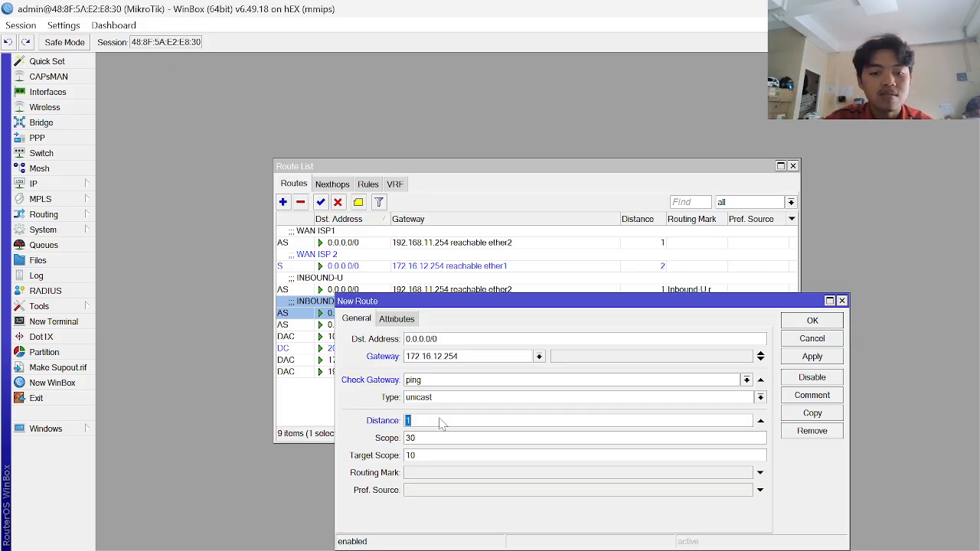
left_click(446, 474)
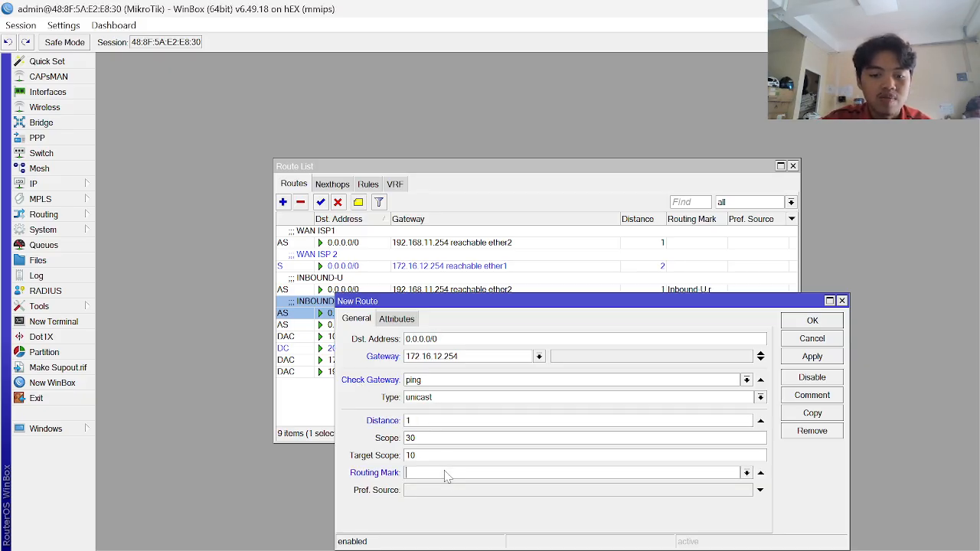
left_click(746, 473)
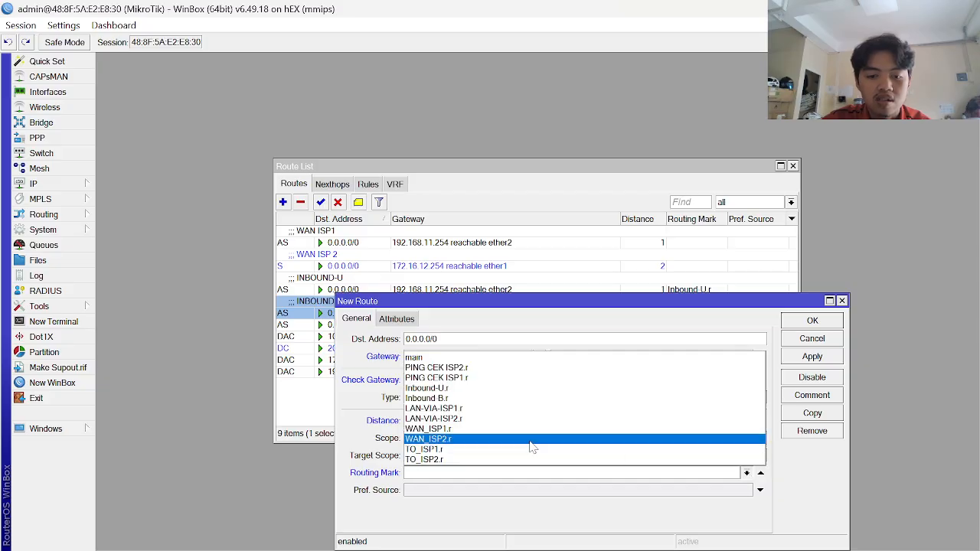
left_click(438, 459)
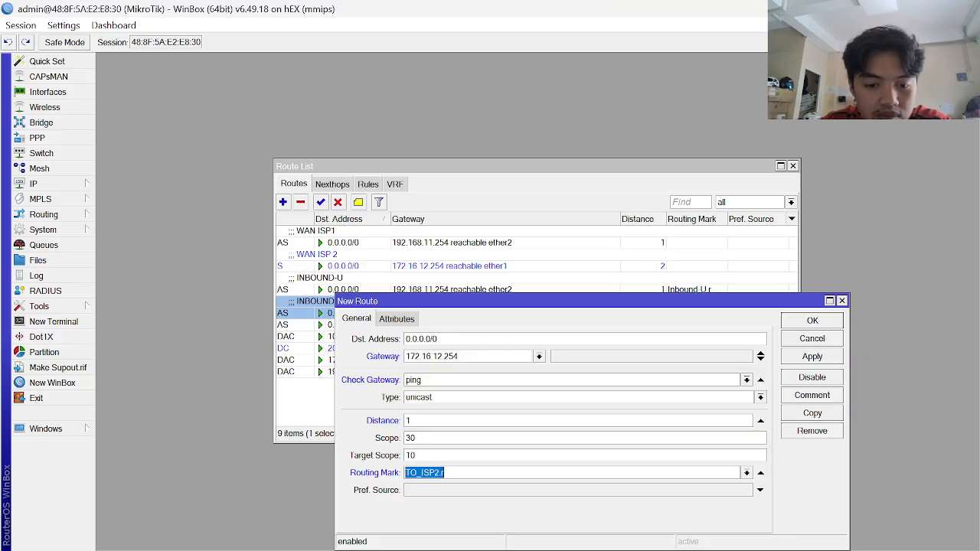
left_click(811, 363)
key("Escape")
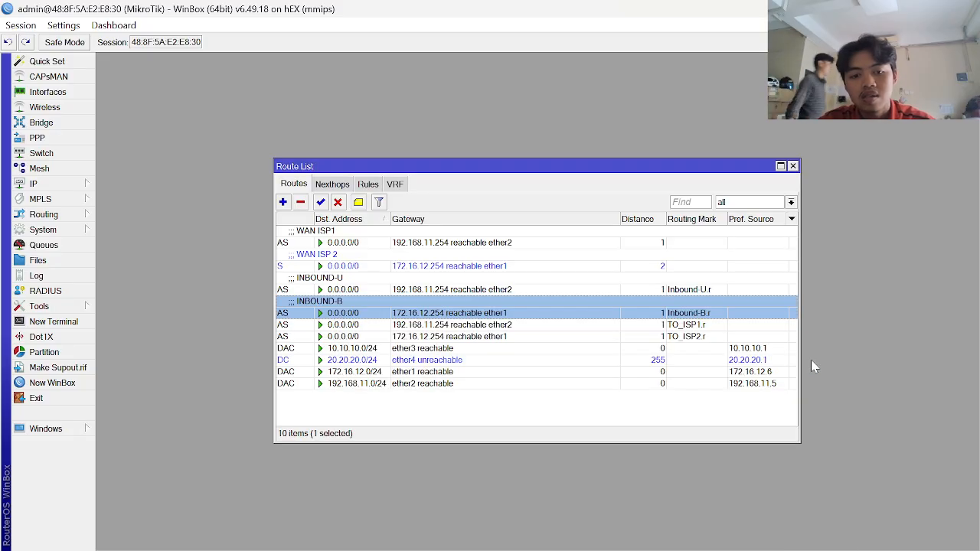
- Comment the TO_ISP1.r route as LOAD BALANCING ISP1, fixing a typo
left_click(366, 327)
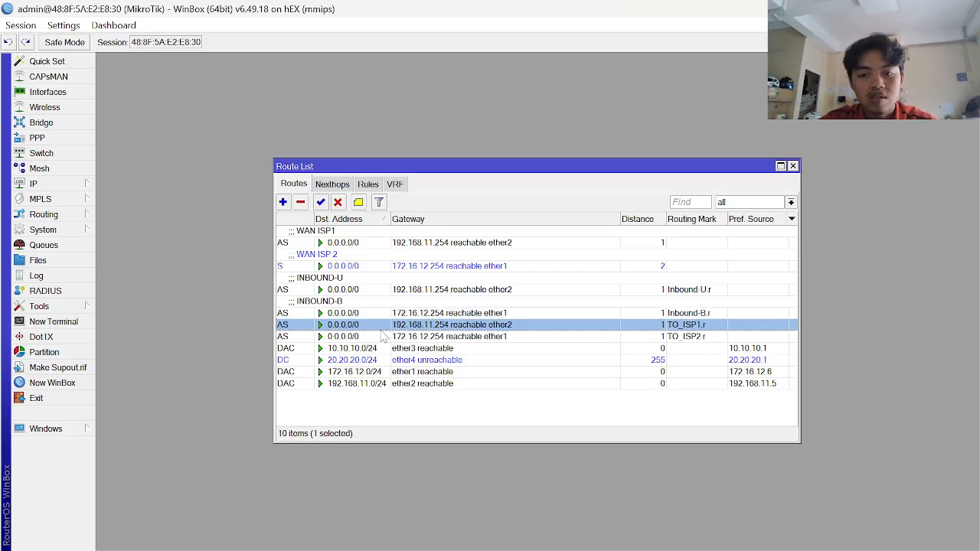
left_click(358, 203)
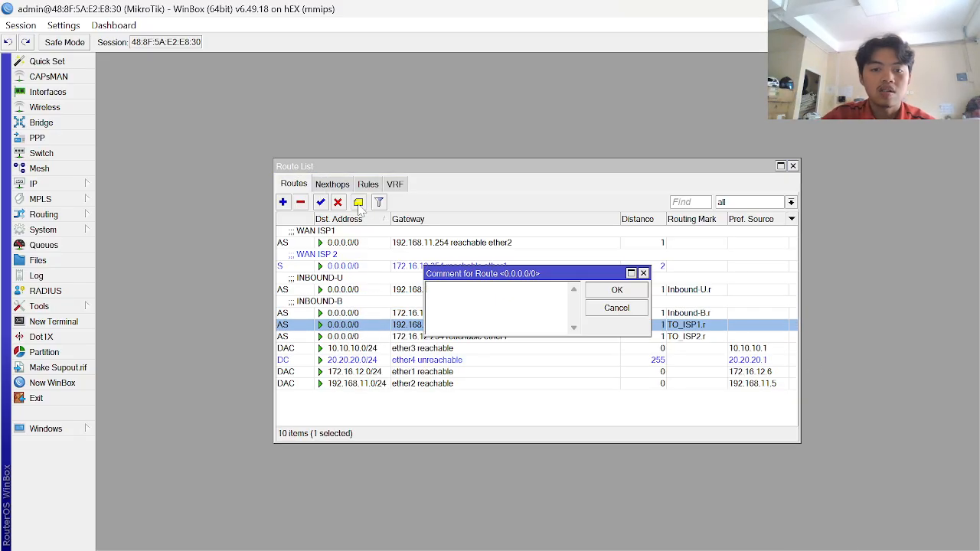
key("alt+Tab")
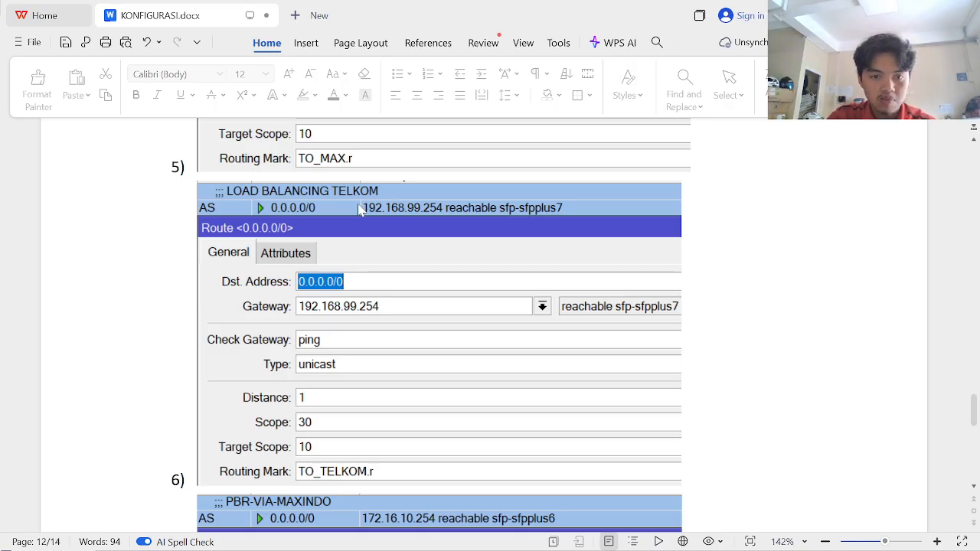
key("alt+Tab")
type("LOAD BA")
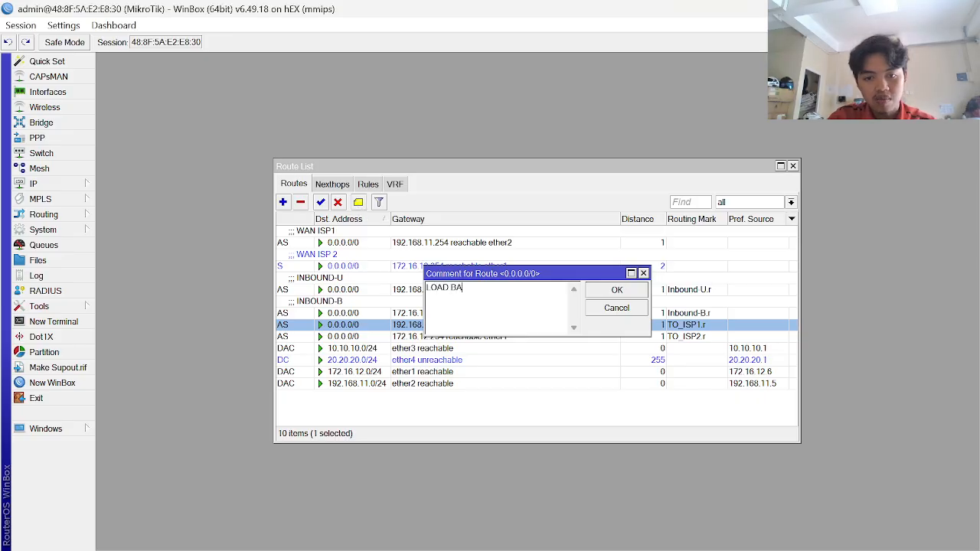
type("LANCING ISP2")
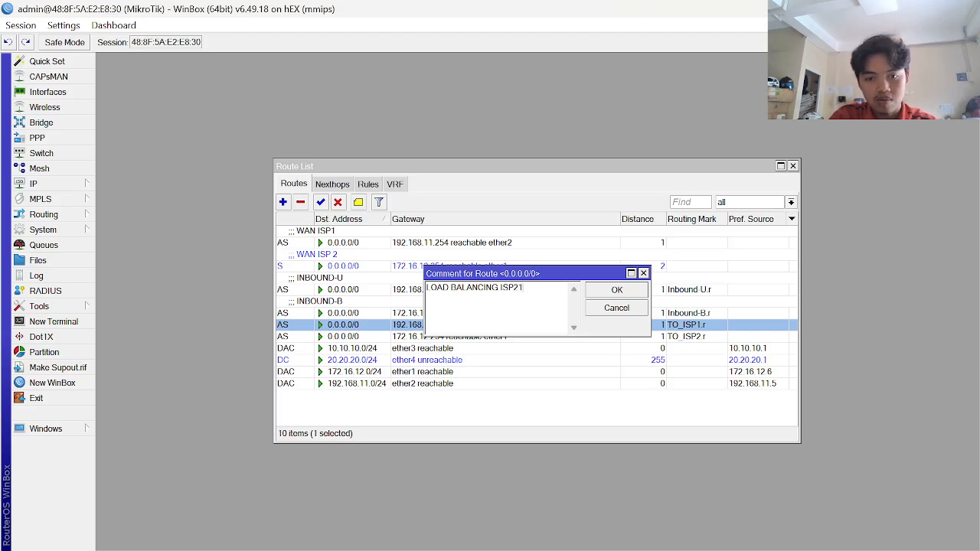
key("Return")
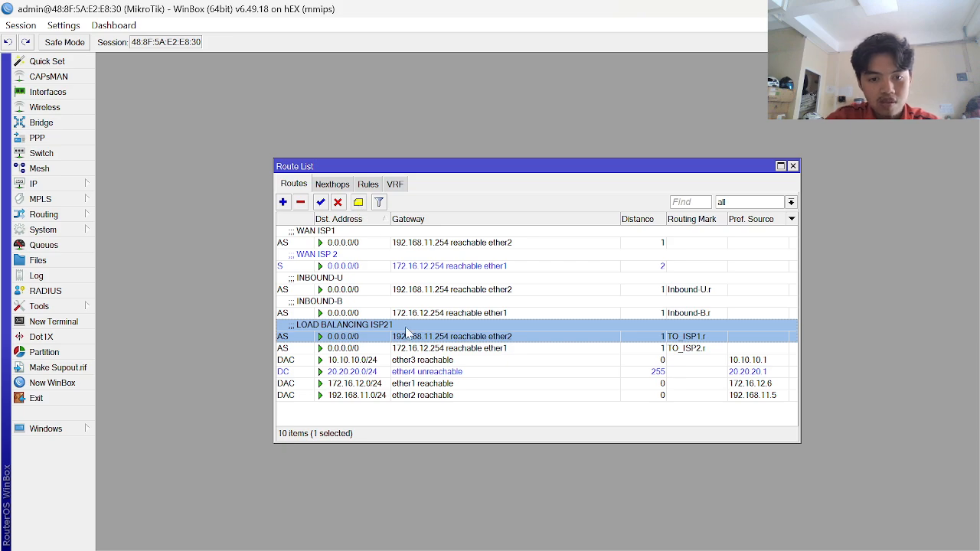
left_click(360, 207)
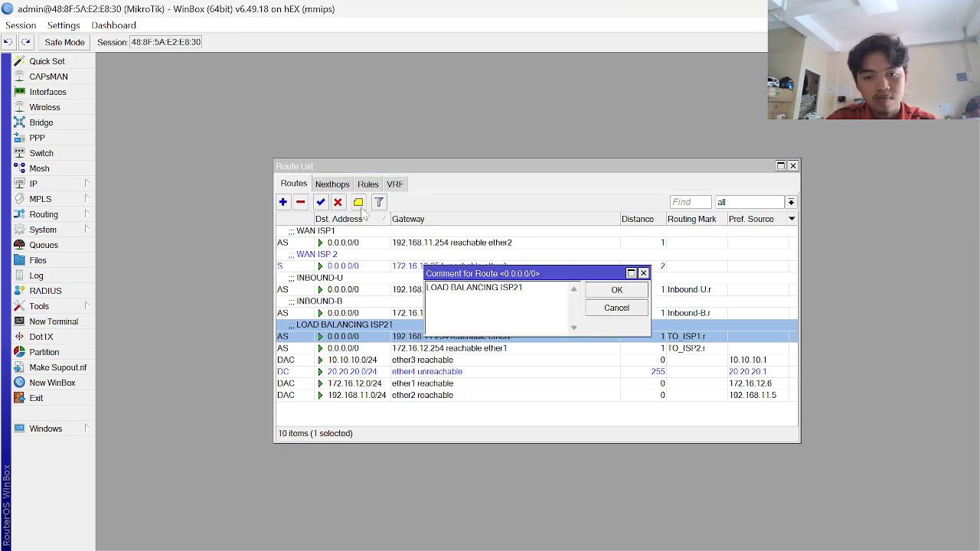
key("Return")
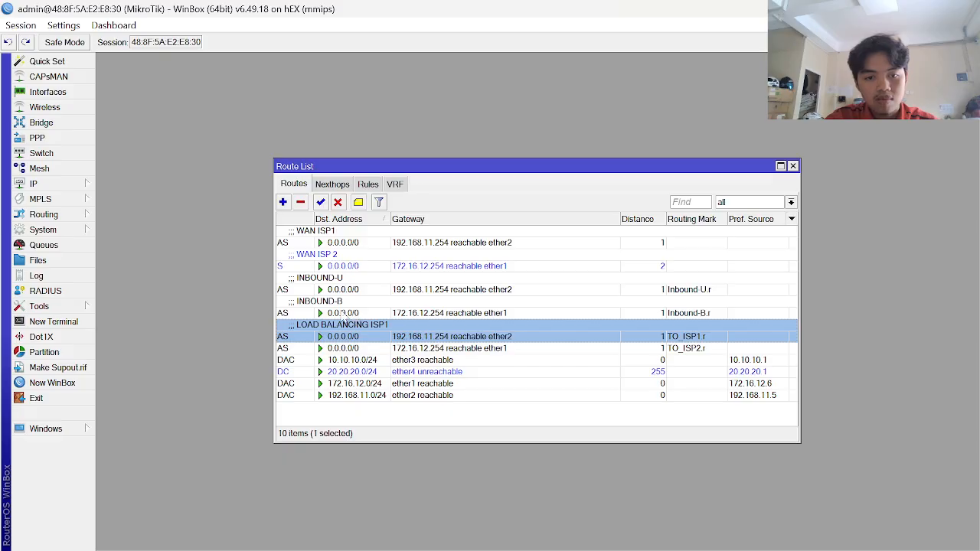
- Comment the TO_ISP2.r route as LOAD BALANCING ISP 2
left_click(304, 348)
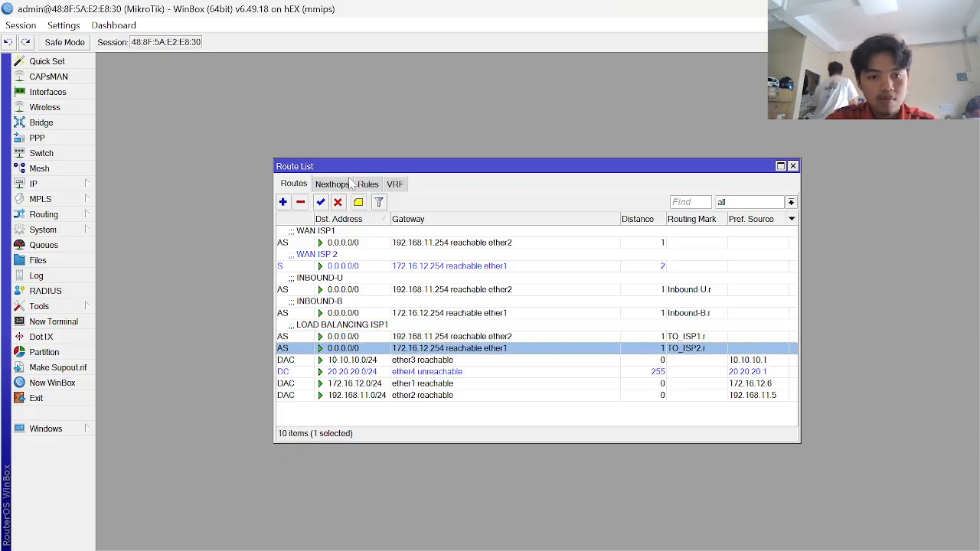
left_click(359, 202)
type("LOAD")
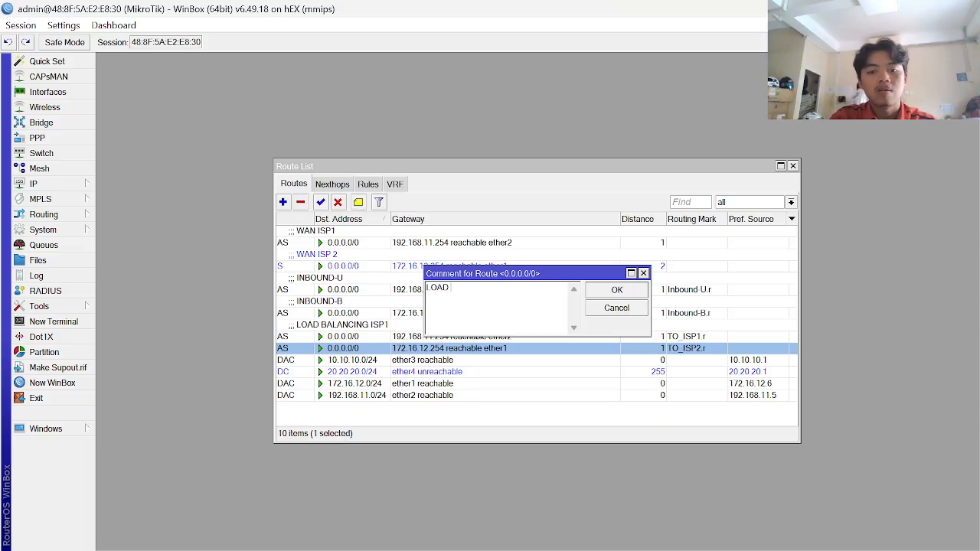
type(" BALANCING ISP 2")
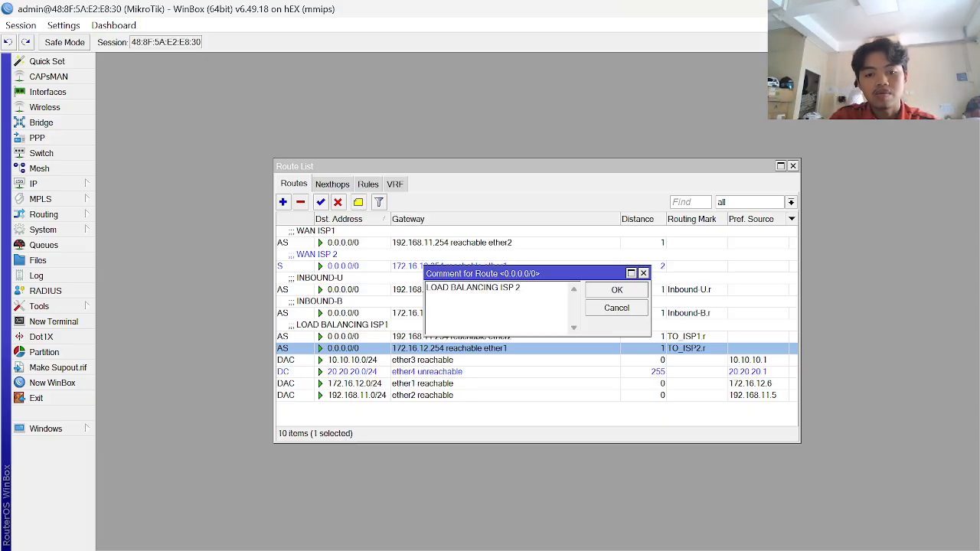
key("Return")
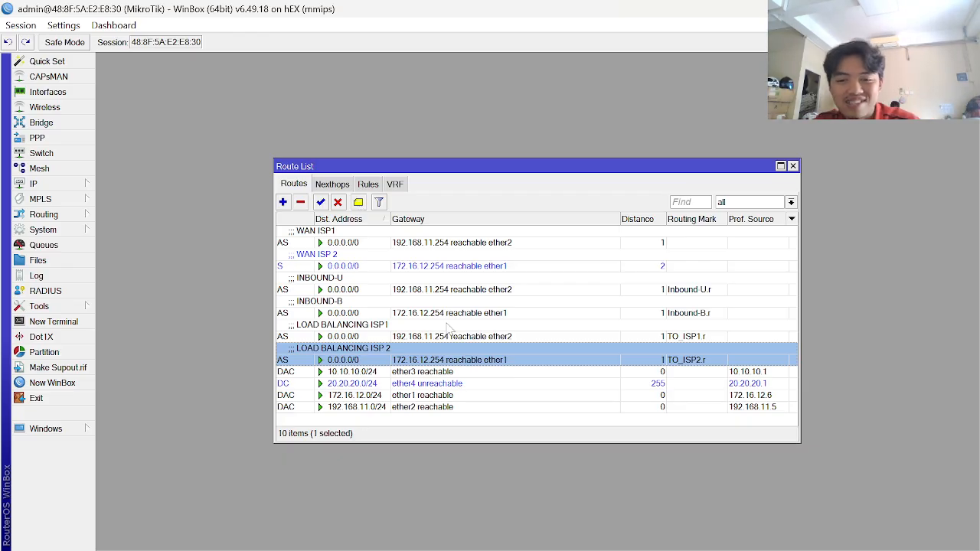
key("alt+Tab")
scroll(396, 344, "down", 3)
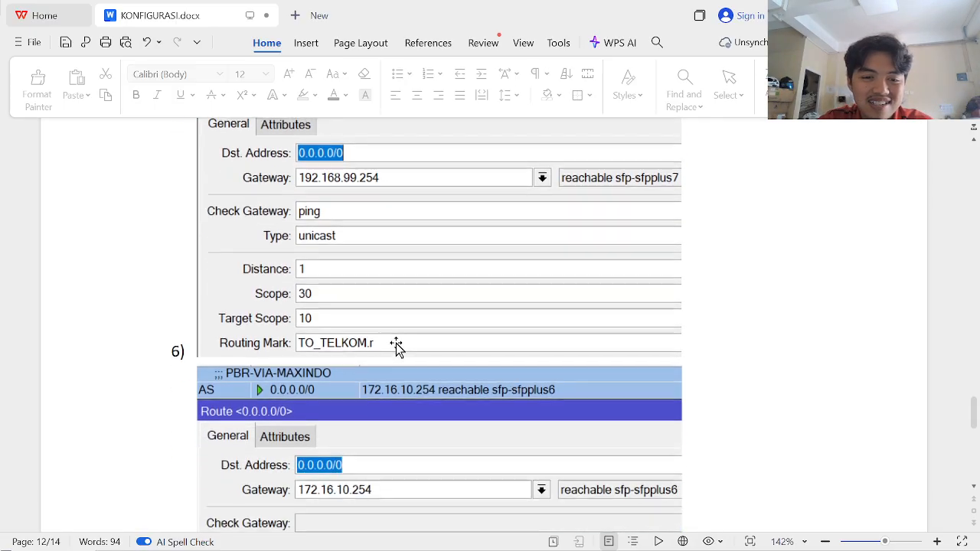
- Scroll the guide to section 6's PBR-VIA-MAXINDO route screenshot and return to WinBox
scroll(396, 346, "down", 2)
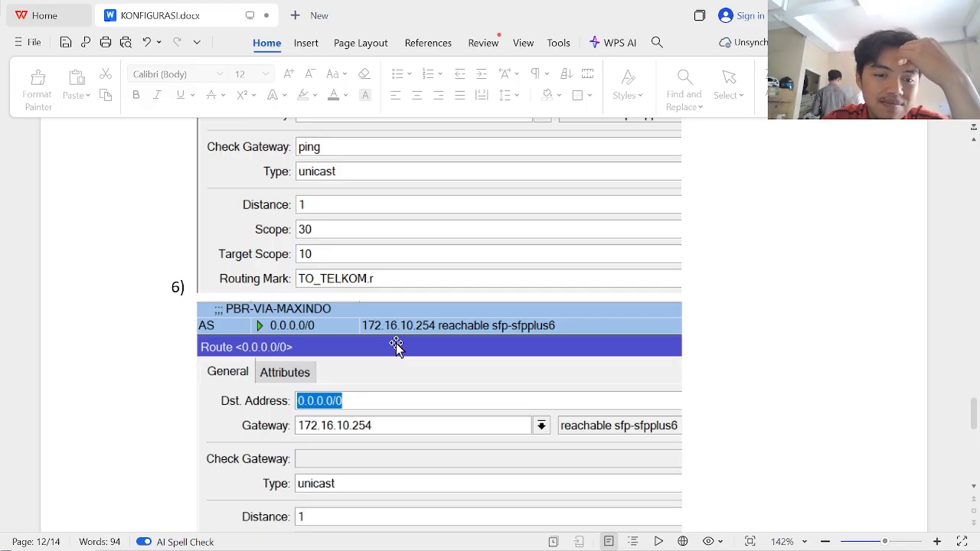
scroll(396, 345, "down", 5)
scroll(396, 346, "up", 9)
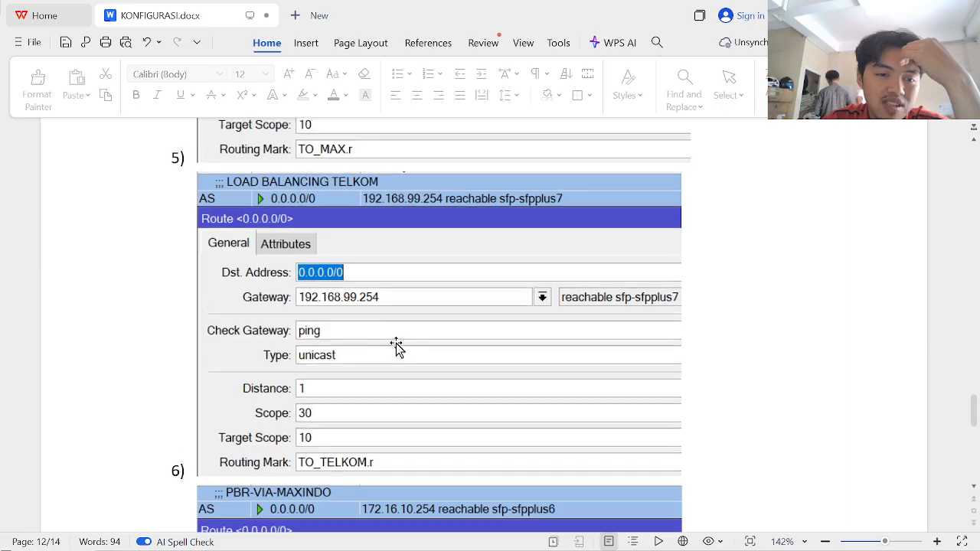
scroll(395, 346, "down", 2)
scroll(396, 346, "down", 6)
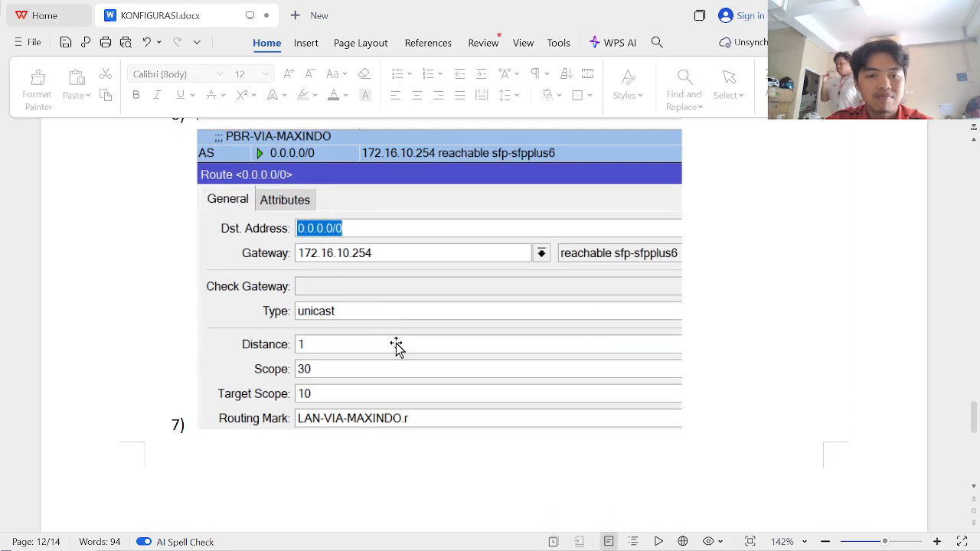
key("alt+Tab")
- Start a new default route with gateway 192.168.11.254, checking the guide
left_click(282, 203)
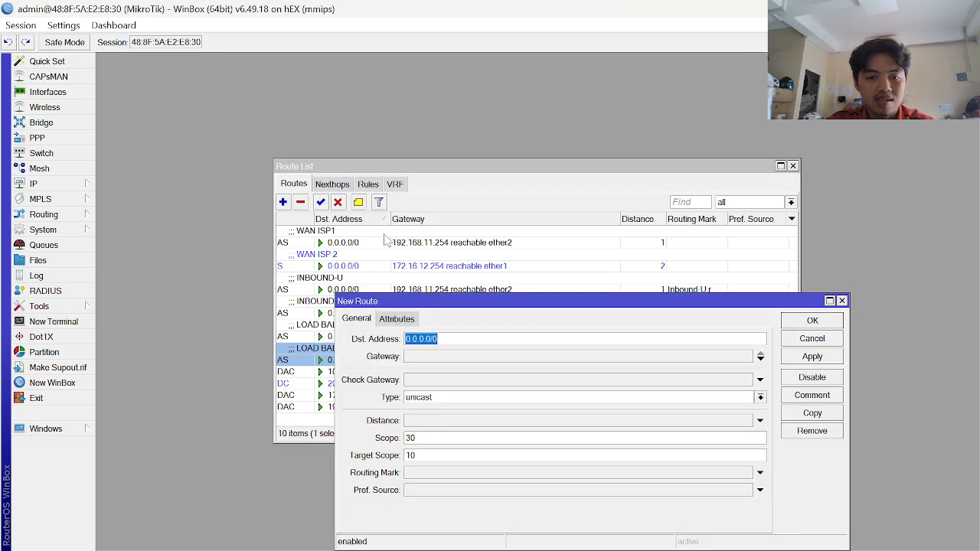
key("alt+Tab")
key("alt+Tab")
key("alt+Tab")
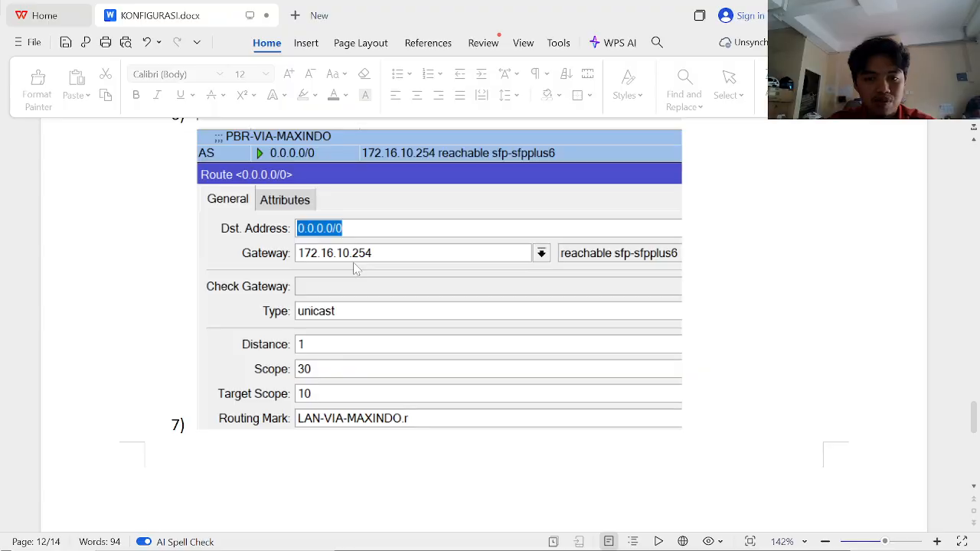
key("alt+Tab")
key("alt+Tab")
key("alt+Tab")
left_click(450, 357)
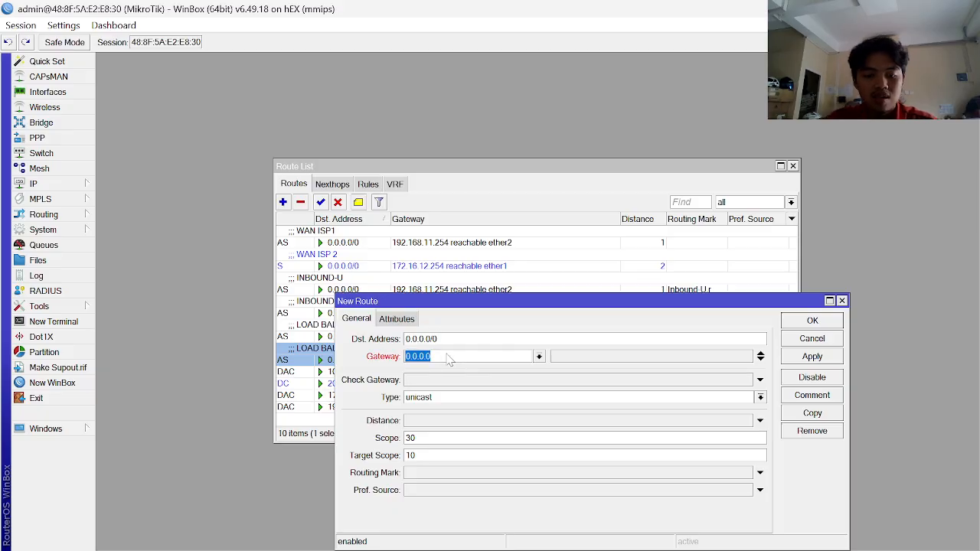
type("192.168.11.254")
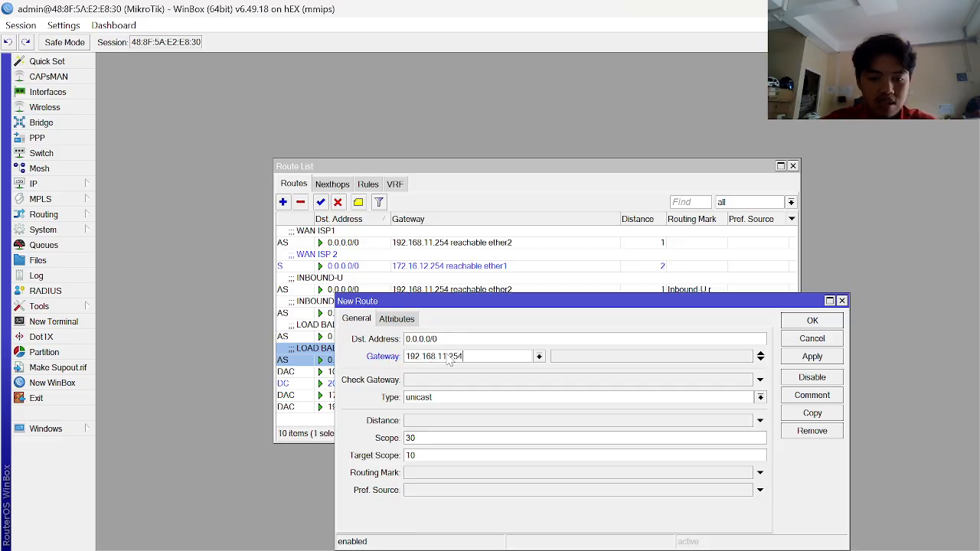
key("alt+Tab")
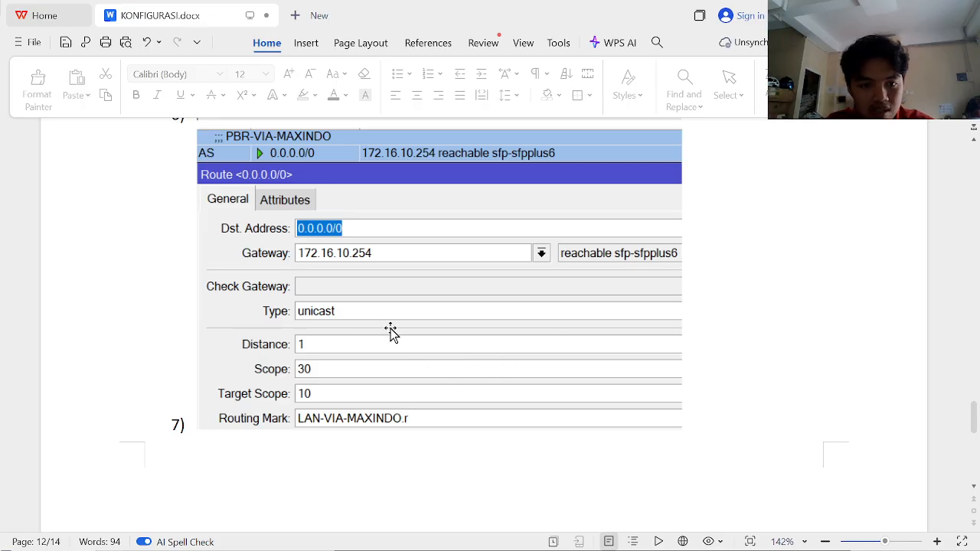
key("alt+Tab")
- Leave the route without a gateway check and set its distance to 1
left_click(435, 382)
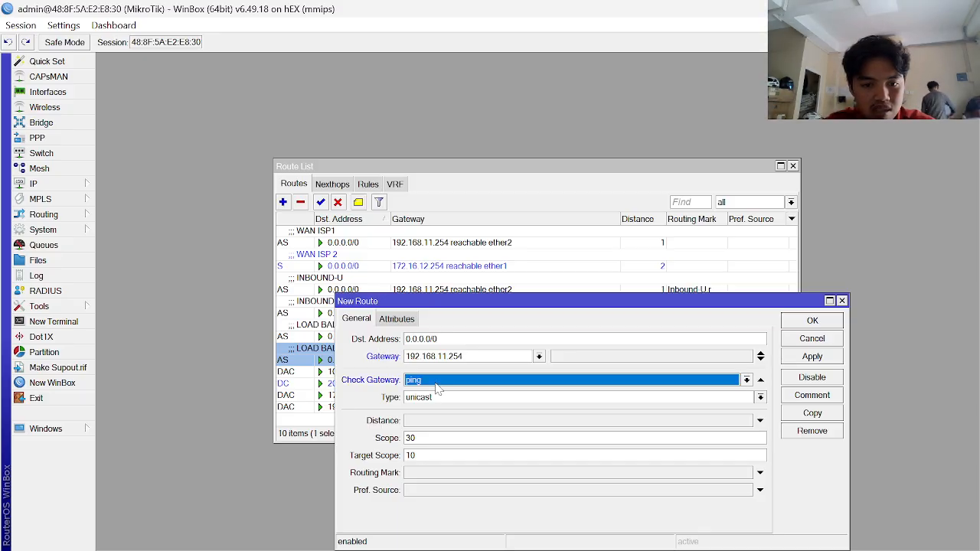
left_click(436, 384)
left_click(758, 378)
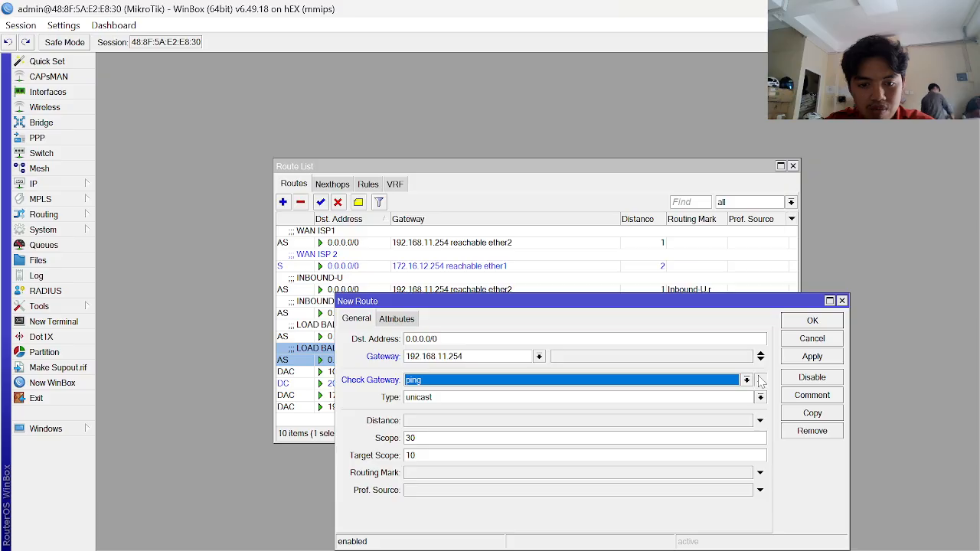
left_click(760, 381)
left_click(465, 421)
key("alt+Tab")
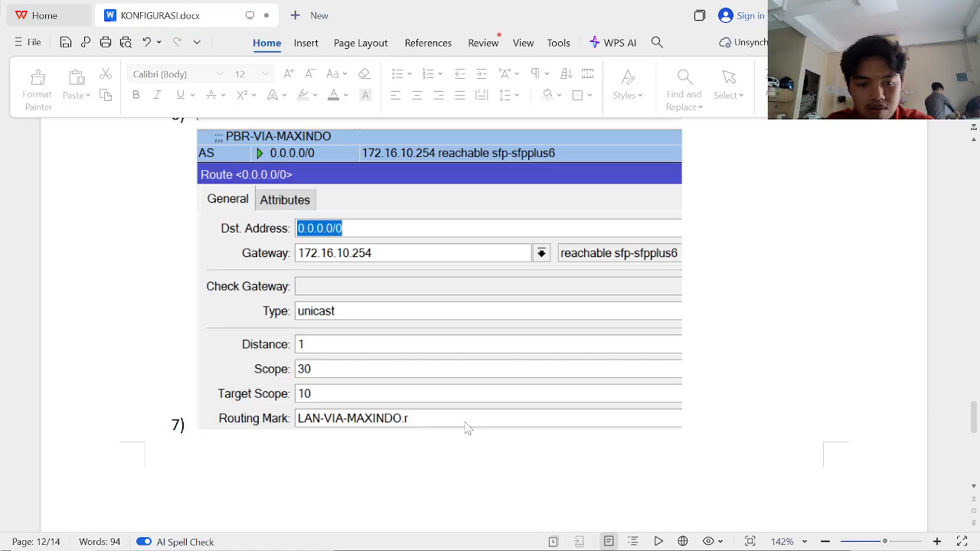
key("alt+Tab")
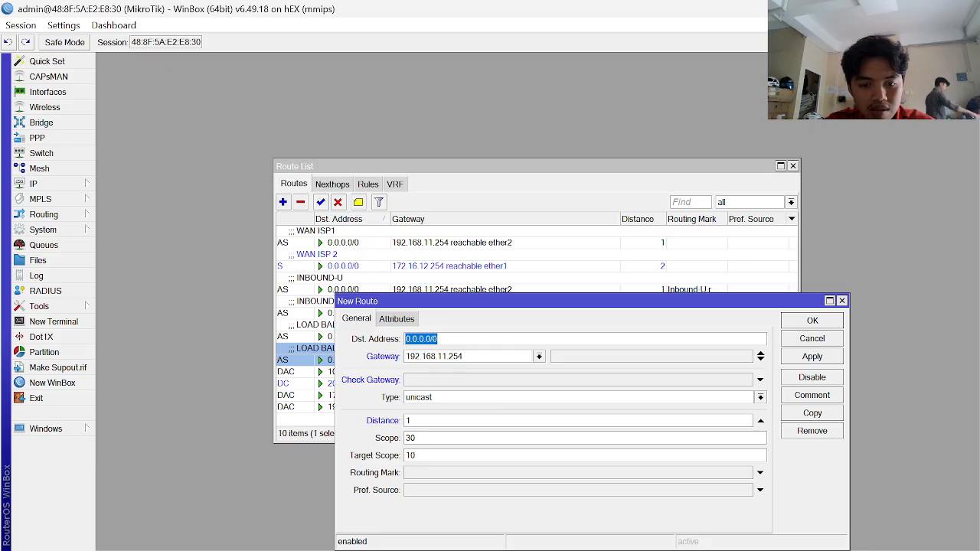
- Set routing mark LAN-VIA-ISP1.r and save the route
left_click(646, 473)
left_click(748, 473)
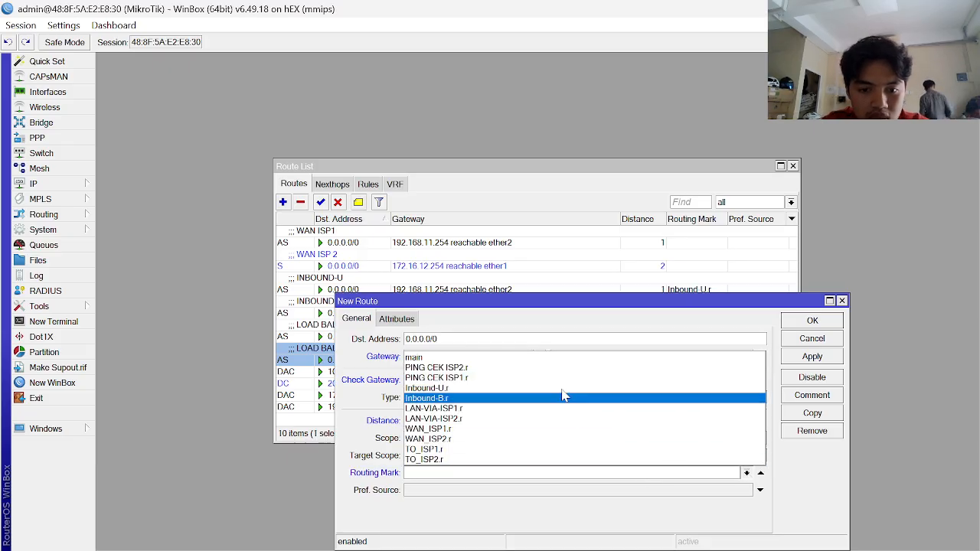
left_click(458, 410)
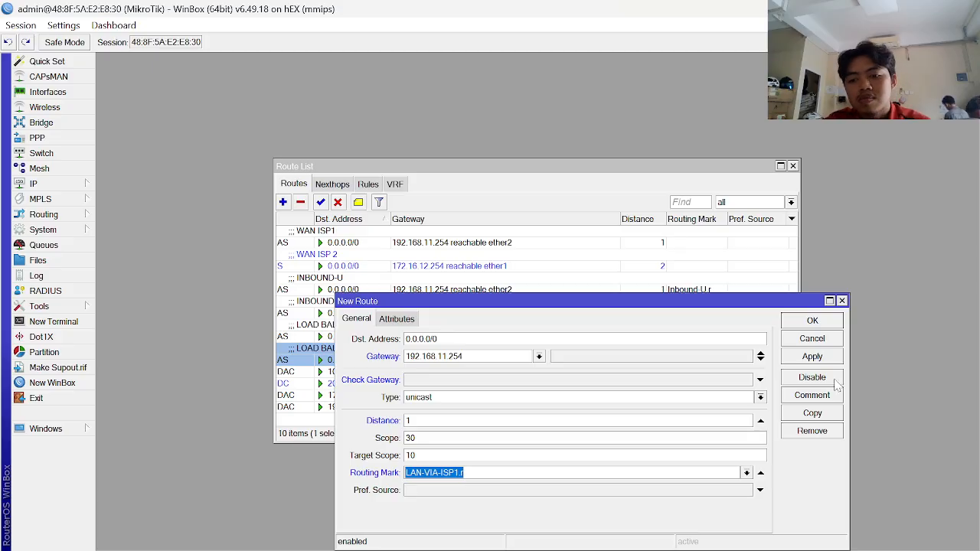
left_click(812, 356)
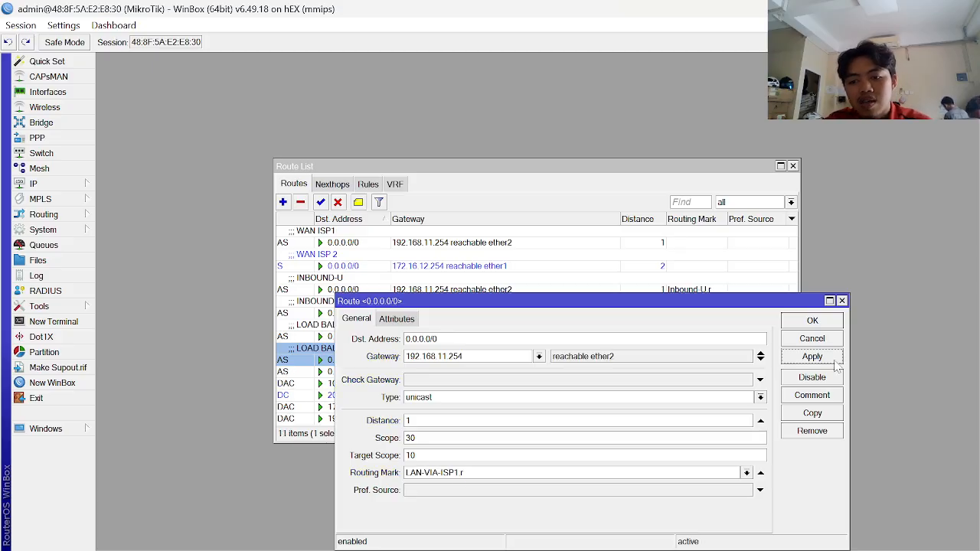
left_click(812, 321)
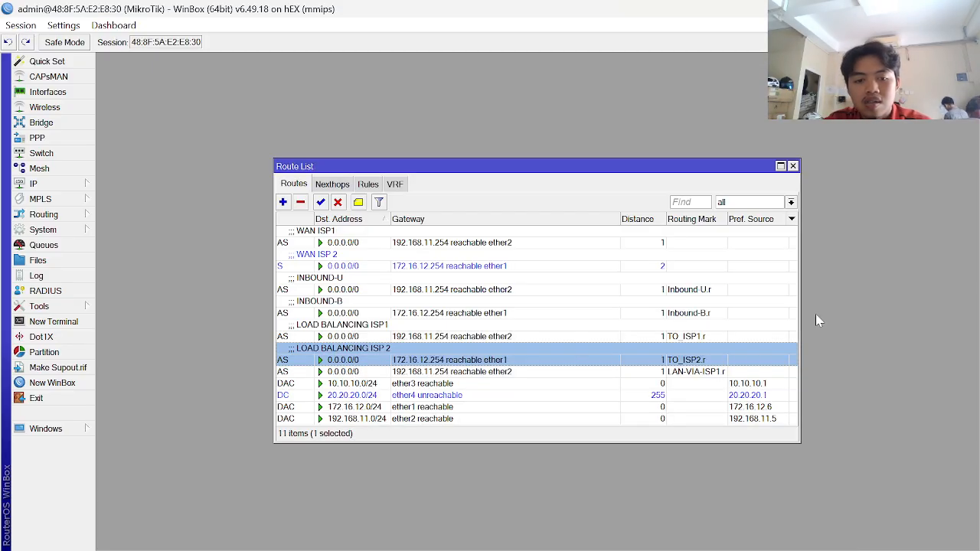
left_click(282, 202)
- Enter gateway 172.16.12.254 and distance 1 for the new route
key("Tab")
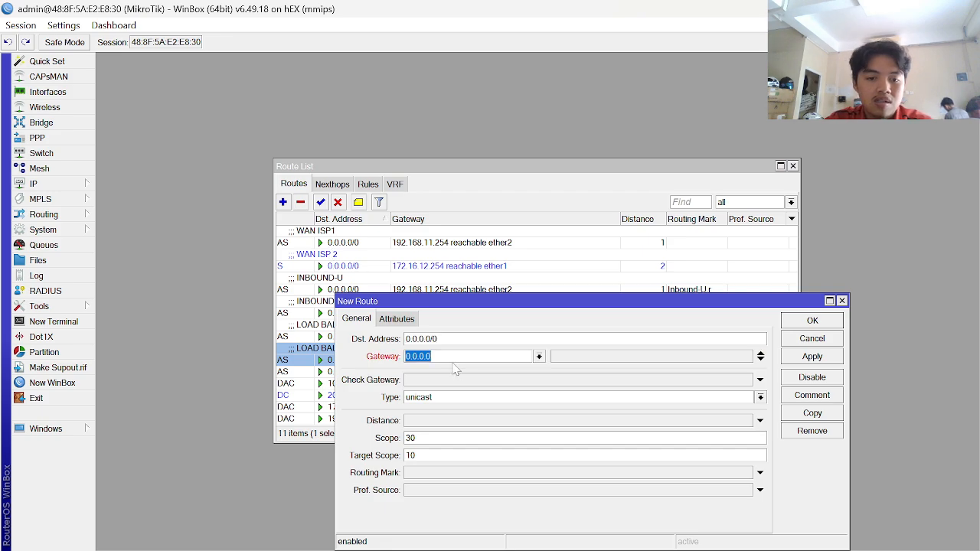
type("172")
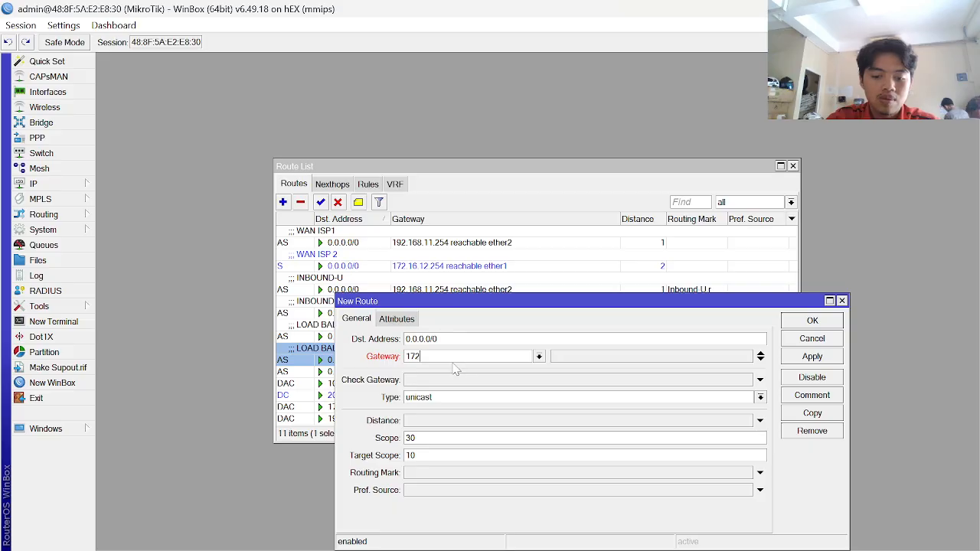
key("BackSpace")
key("BackSpace")
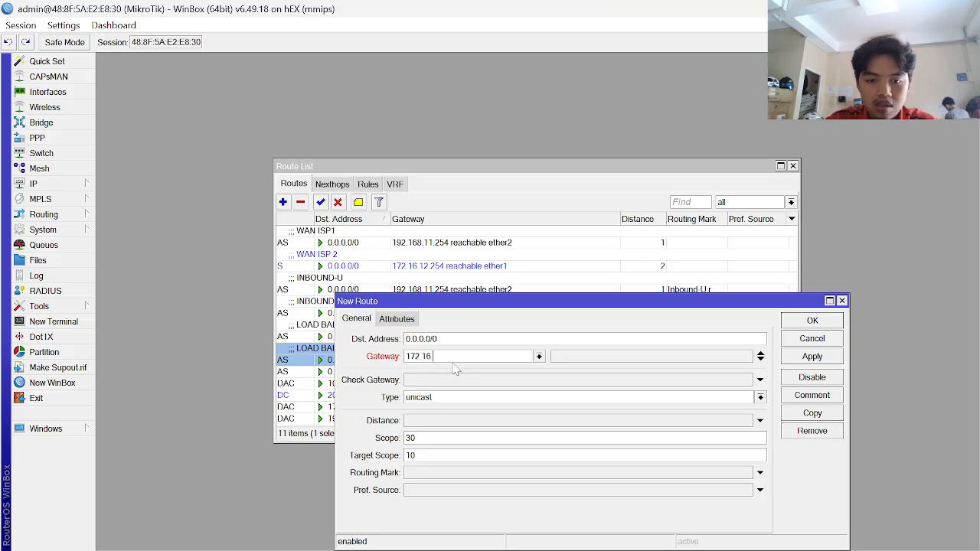
type(".16.12.254")
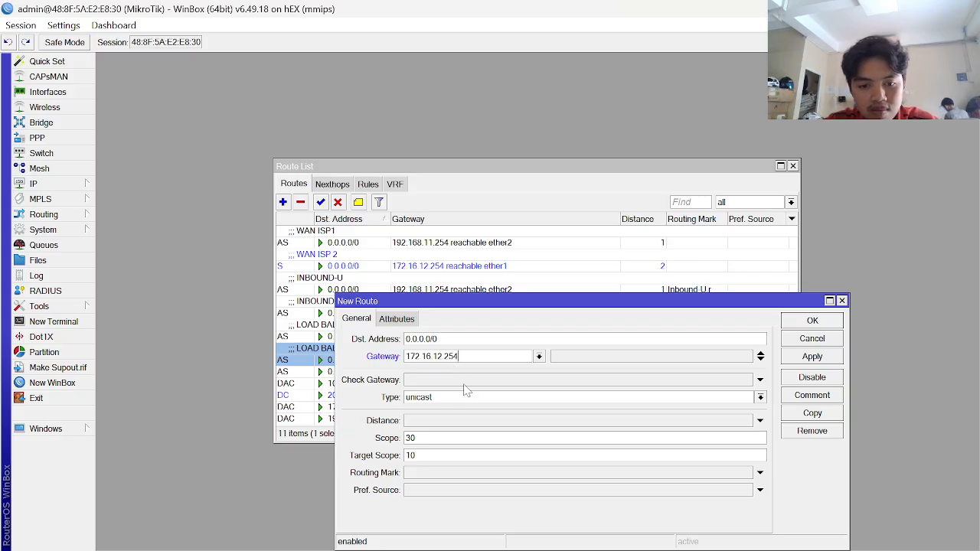
key("alt+Tab")
key("alt+Tab")
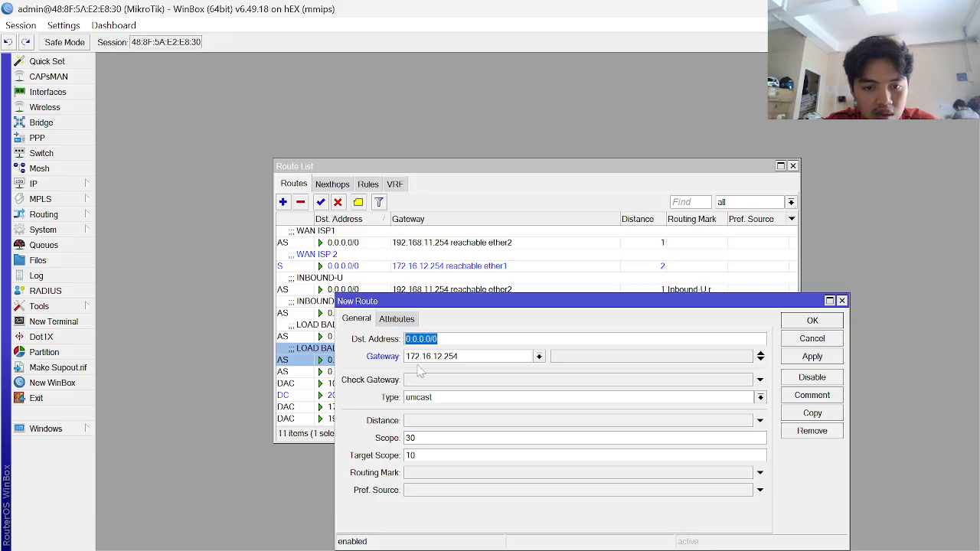
left_click(454, 423)
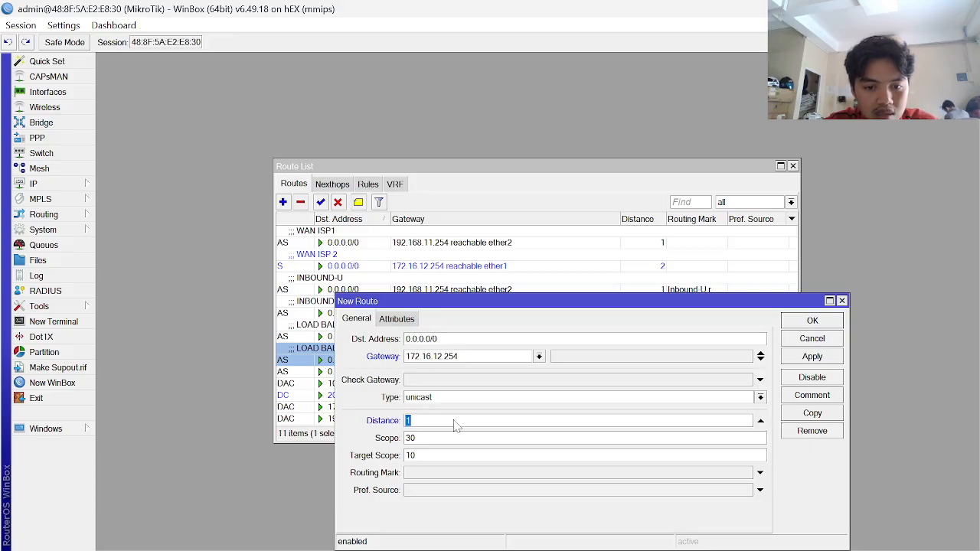
- Set routing mark LAN-VIA-ISP2.r and save the new route
left_click(442, 475)
left_click(746, 473)
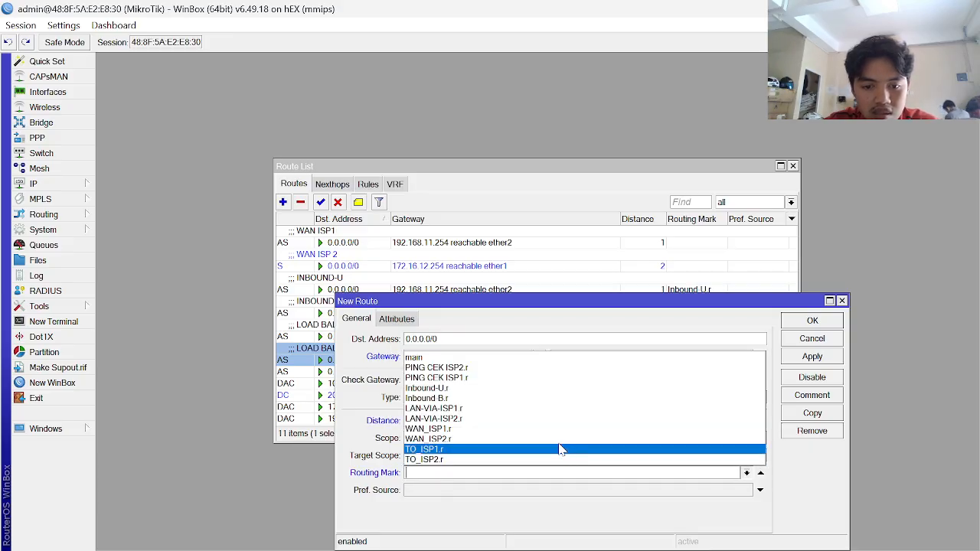
left_click(510, 420)
left_click(828, 360)
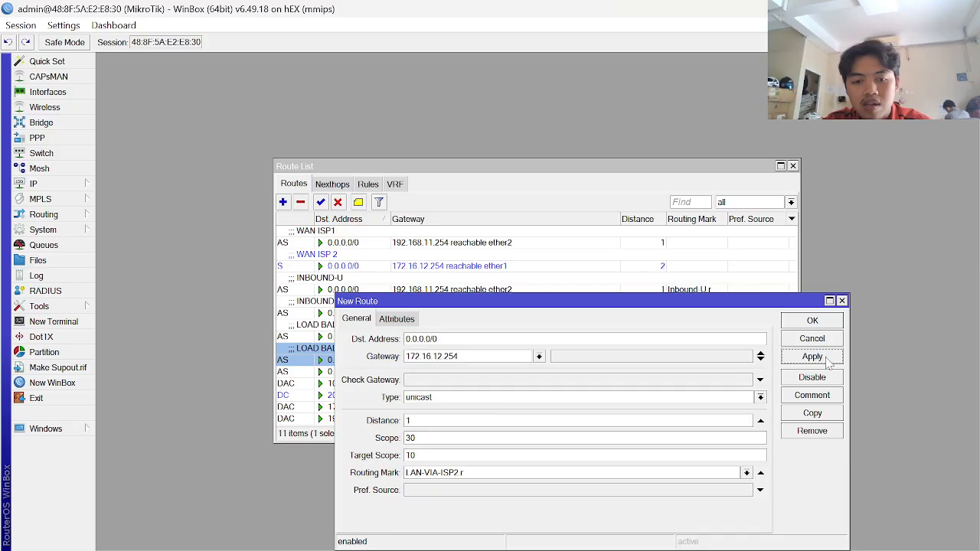
left_click(829, 324)
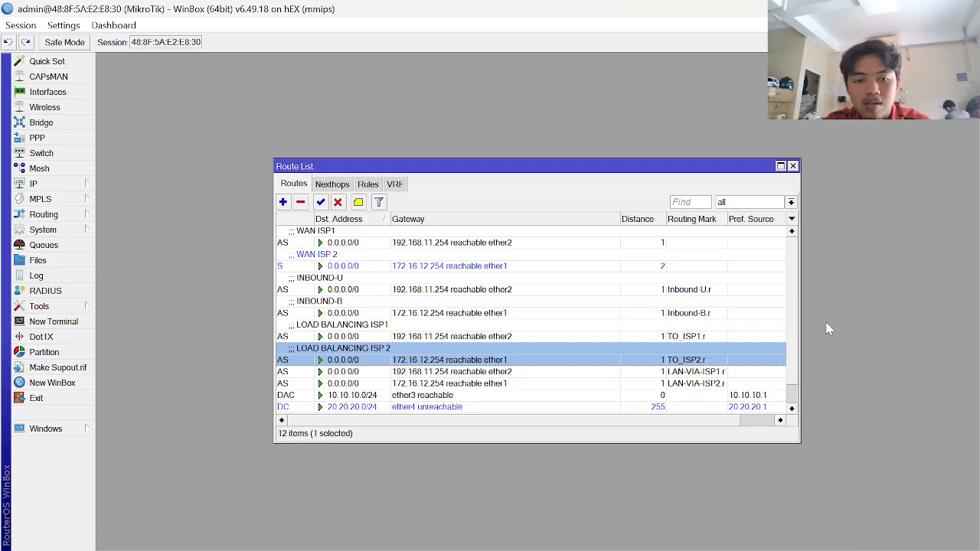
left_click(347, 373)
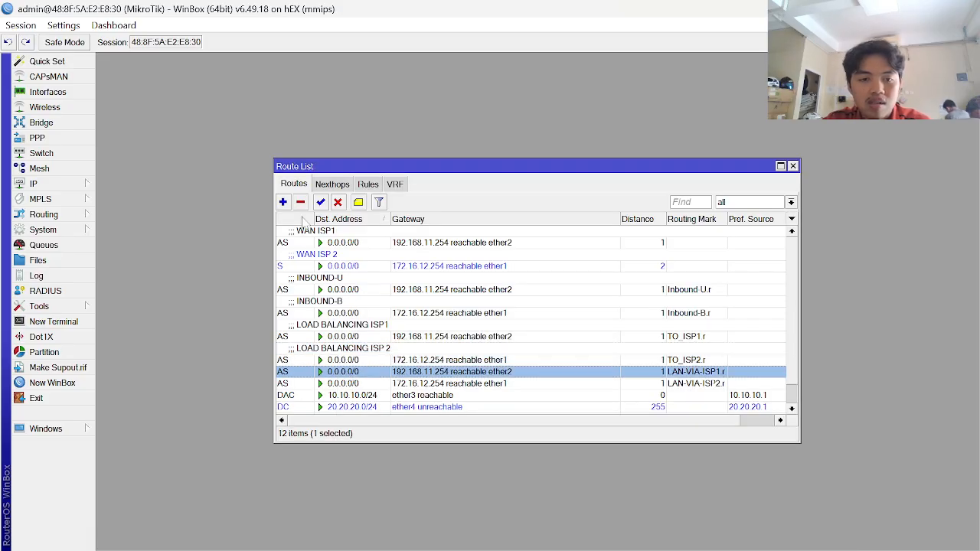
- Open a comment for the LAN-VIA-ISP1.r route and check the guide's PBR-VIA-TELKOM example
left_click(359, 203)
key("alt+Tab")
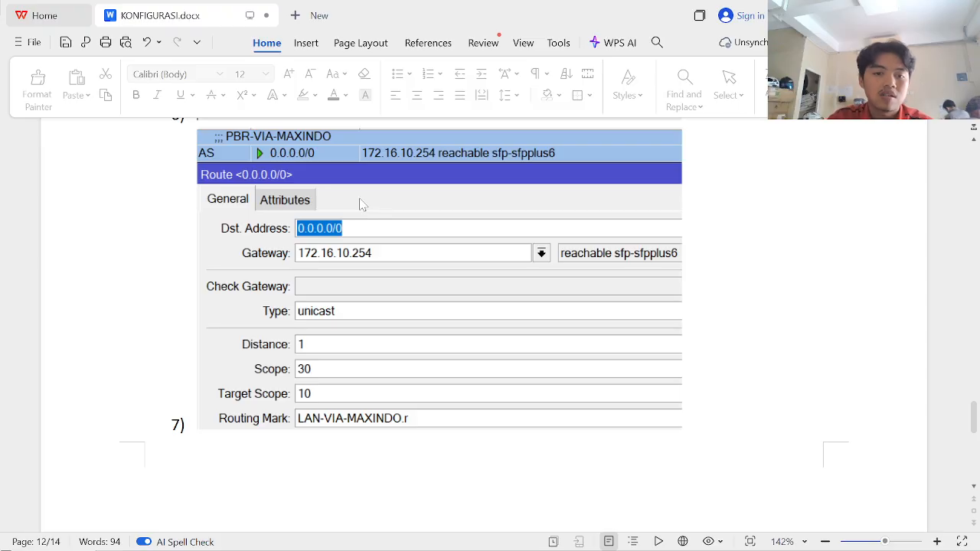
scroll(362, 204, "down", 5)
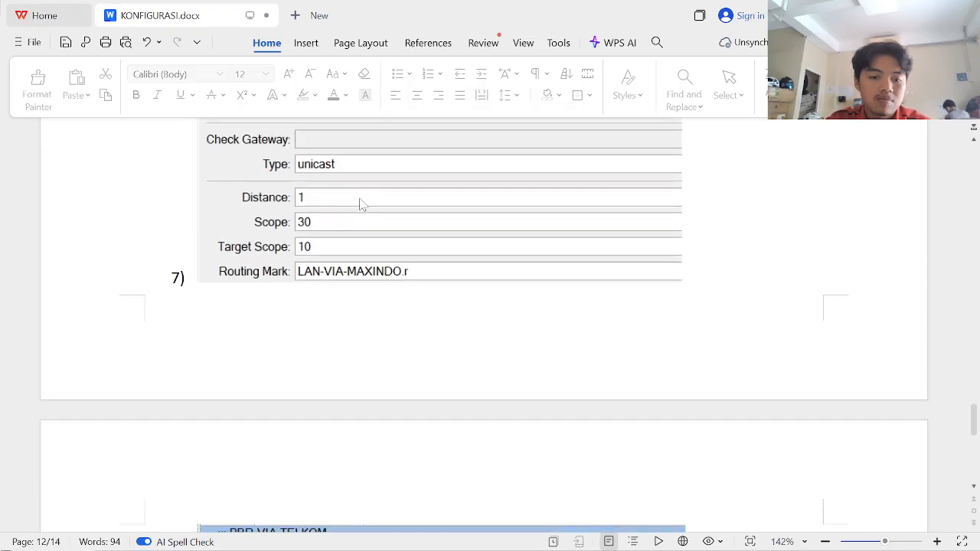
scroll(362, 204, "down", 3)
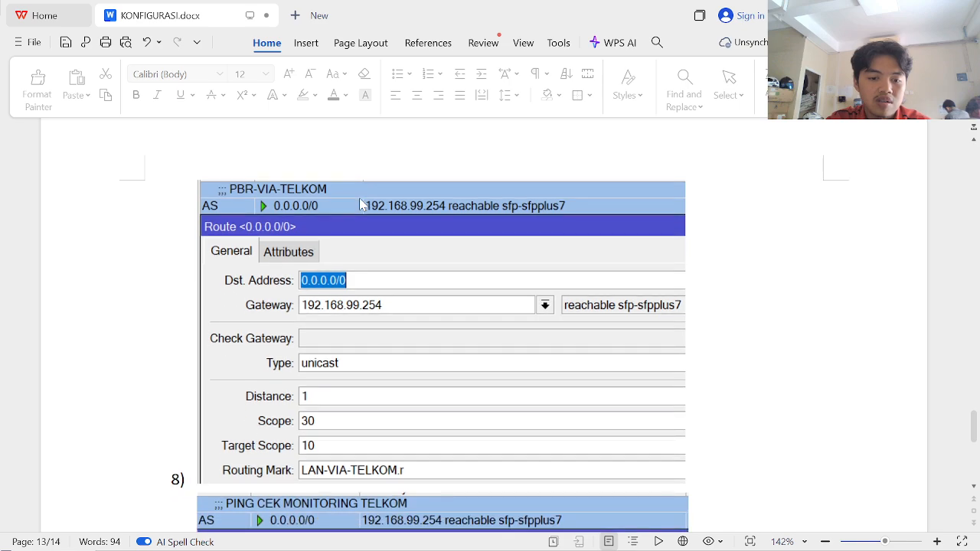
scroll(363, 204, "up", 1)
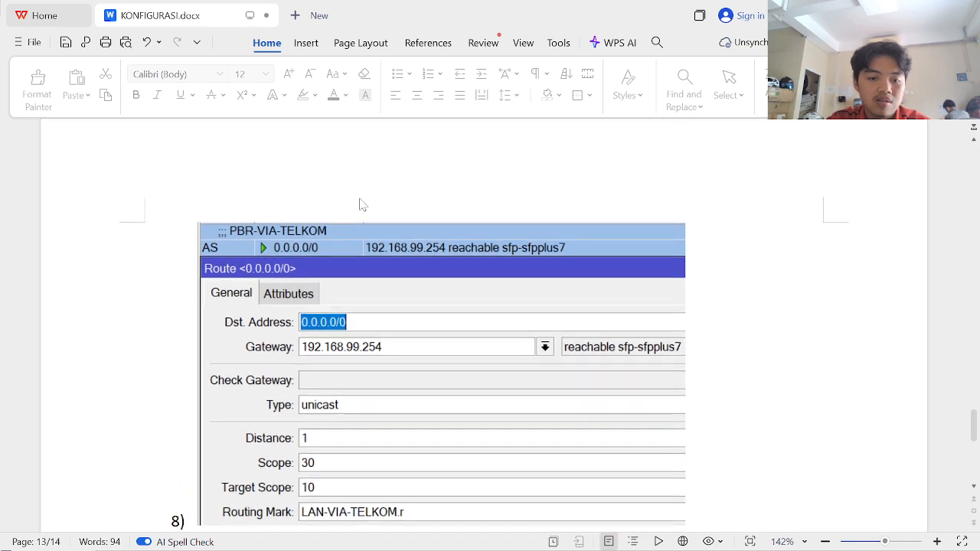
key("alt+Tab")
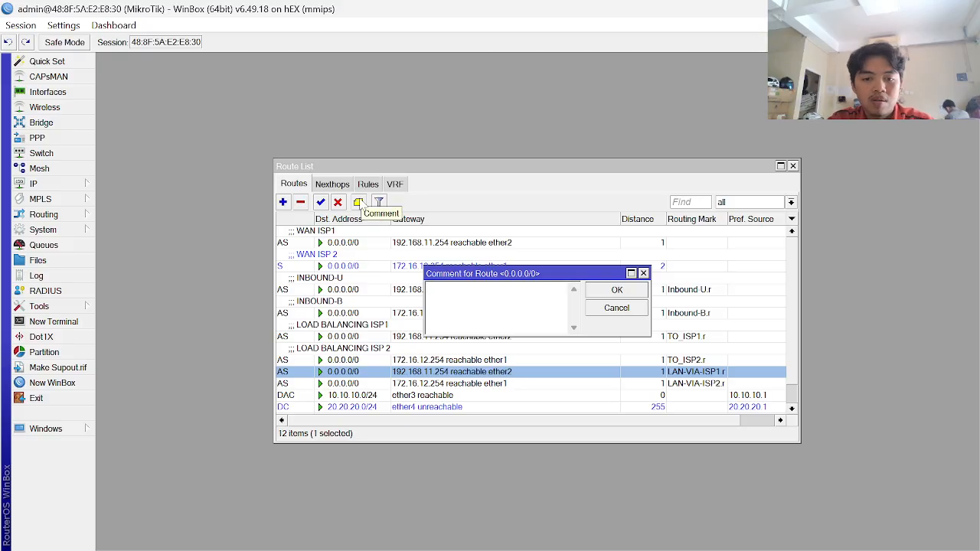
- Comment the LAN-VIA-ISP1.r route as PBR-VIA-ISP1
key("alt+Tab")
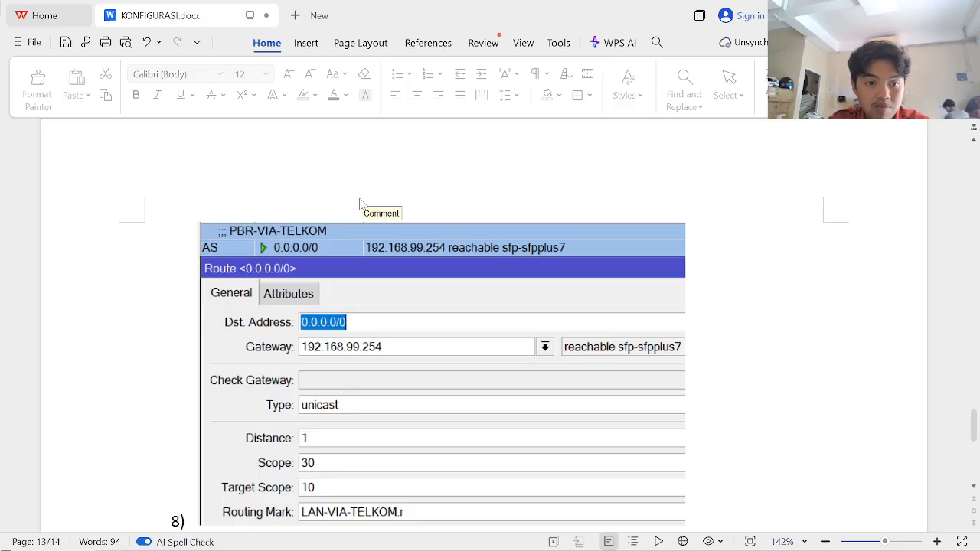
key("alt+Tab")
type("PB")
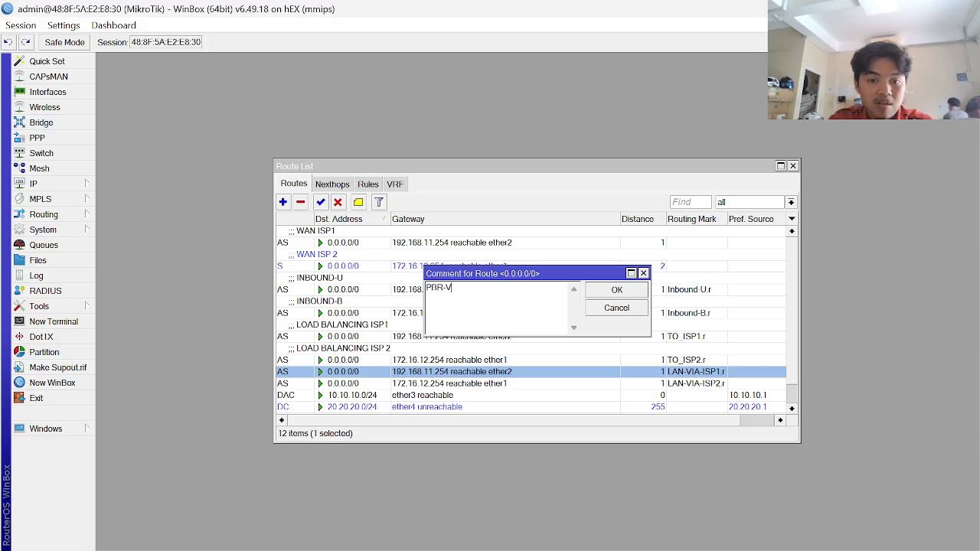
type("R-VIA-ISP1")
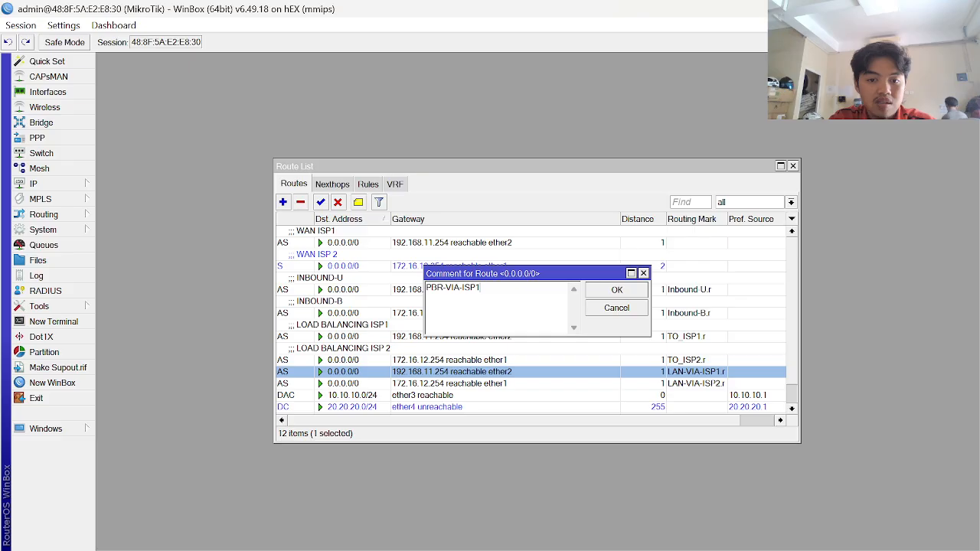
key("Return")
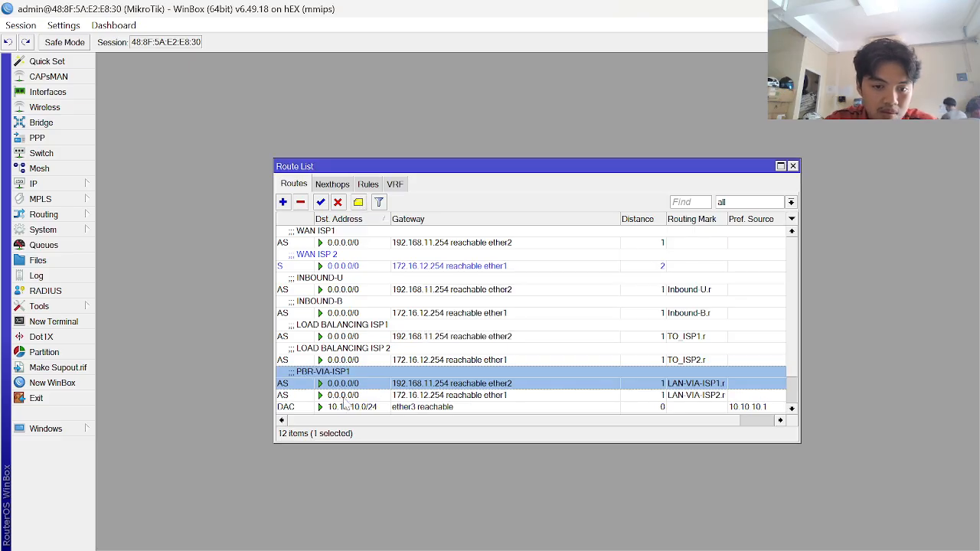
- Comment the LAN-VIA-ISP2.r route as PBR-VIA-ISP2
left_click(344, 395)
left_click(359, 203)
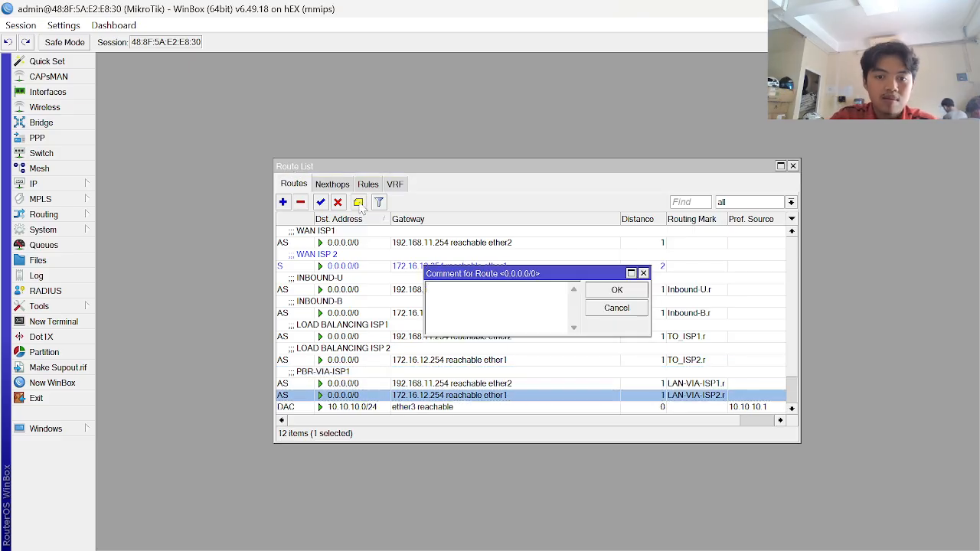
type("PBR-VIA")
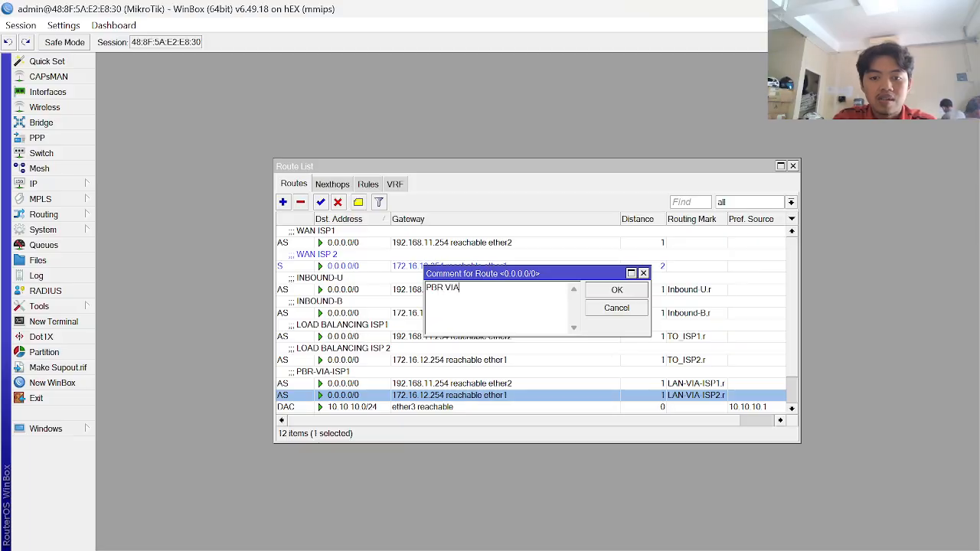
type("-ISP-2")
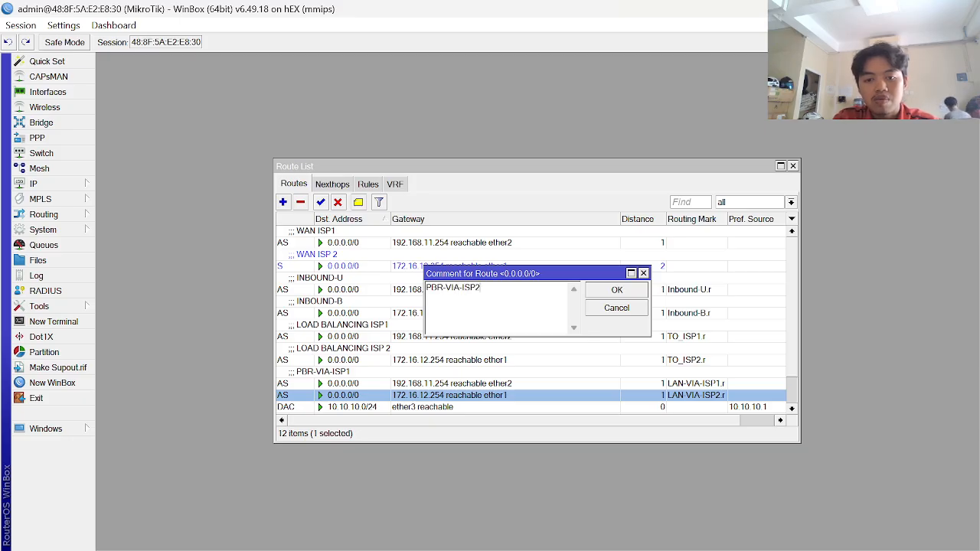
key("Return")
scroll(503, 321, "down", 2)
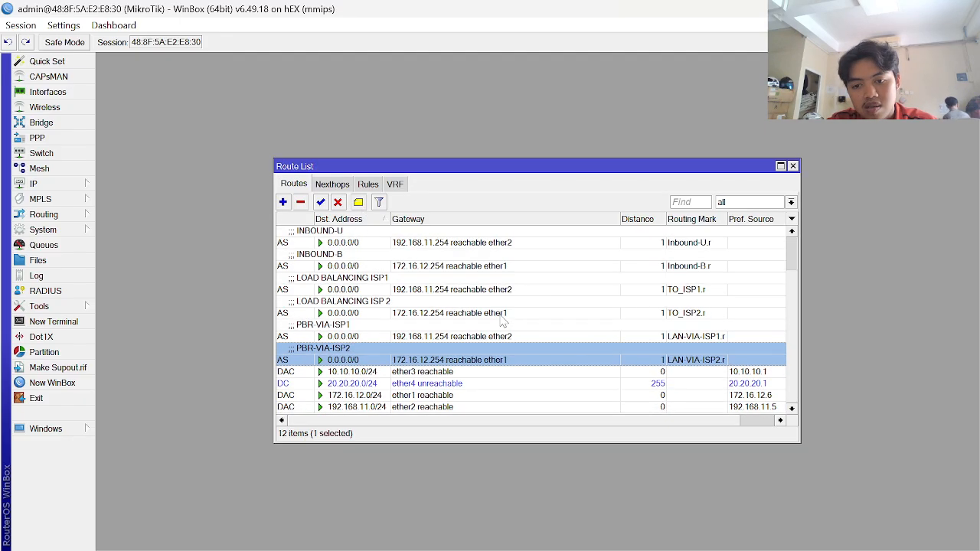
key("alt+Tab")
scroll(447, 349, "down", 5)
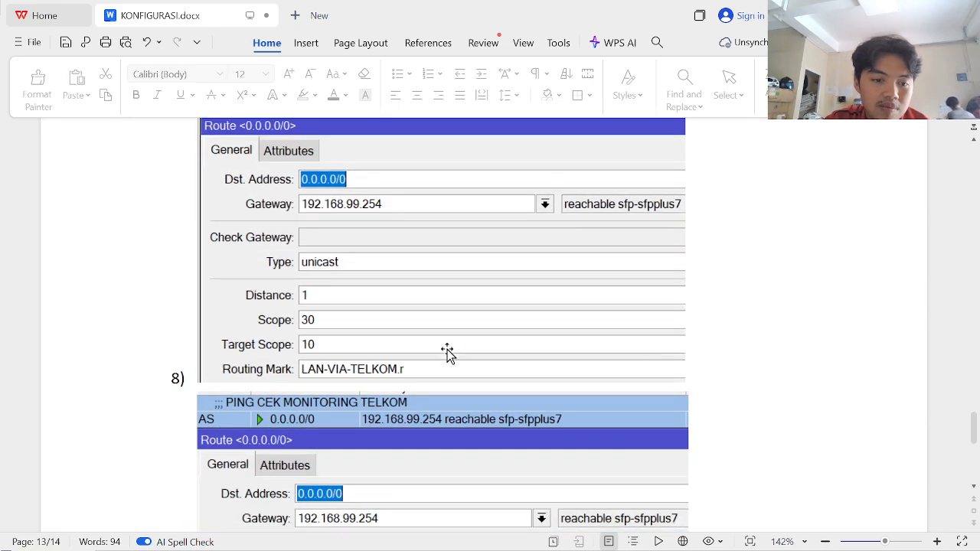
scroll(448, 350, "down", 5)
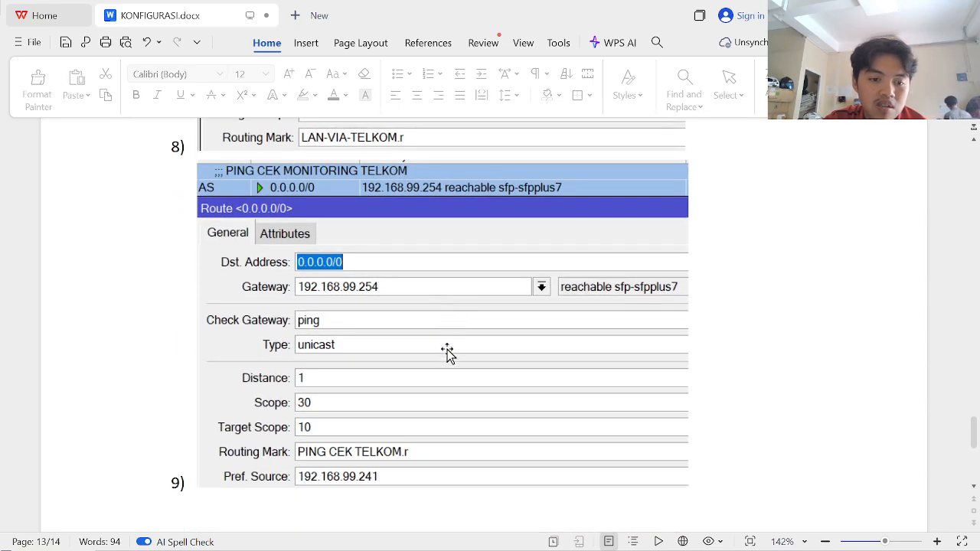
scroll(447, 349, "up", 5)
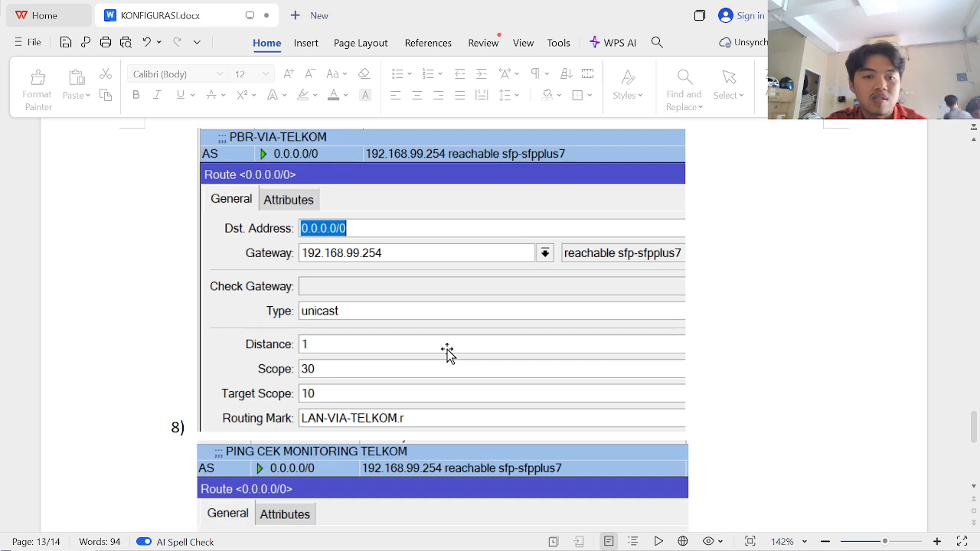
scroll(447, 349, "down", 6)
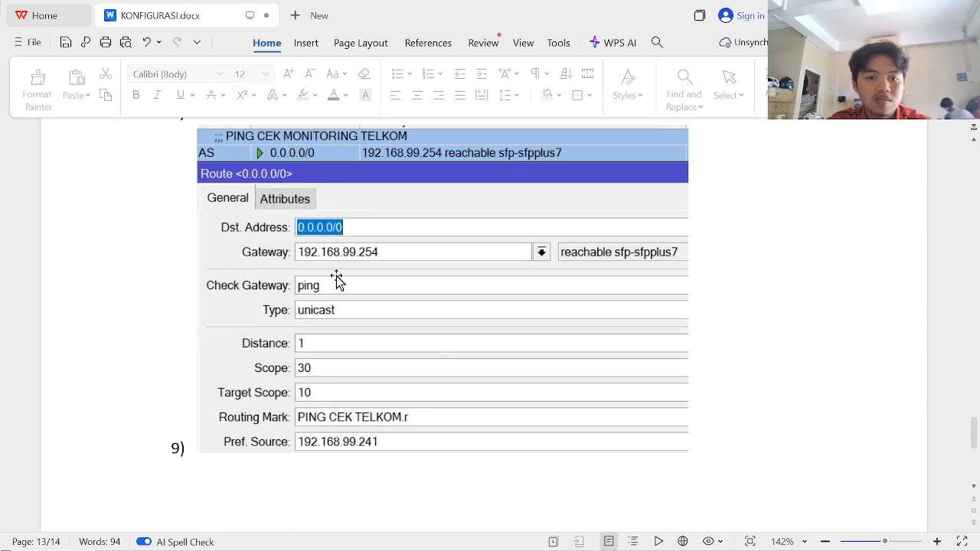
key("alt+Tab")
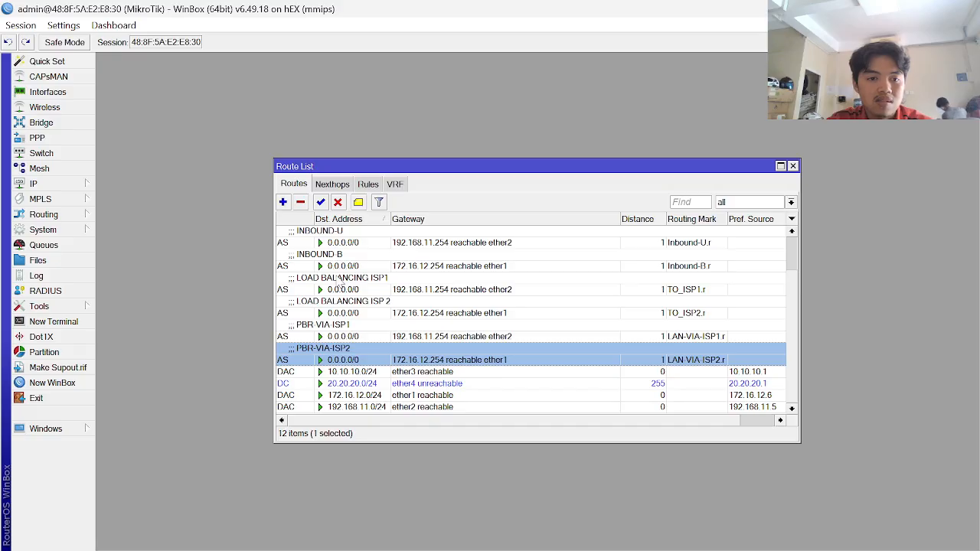
left_click(282, 202)
- Give the new 0.0.0.0/0 route gateway 172.16.12.254, ping gateway checking and distance 1
key("alt+Tab")
key("alt+Tab")
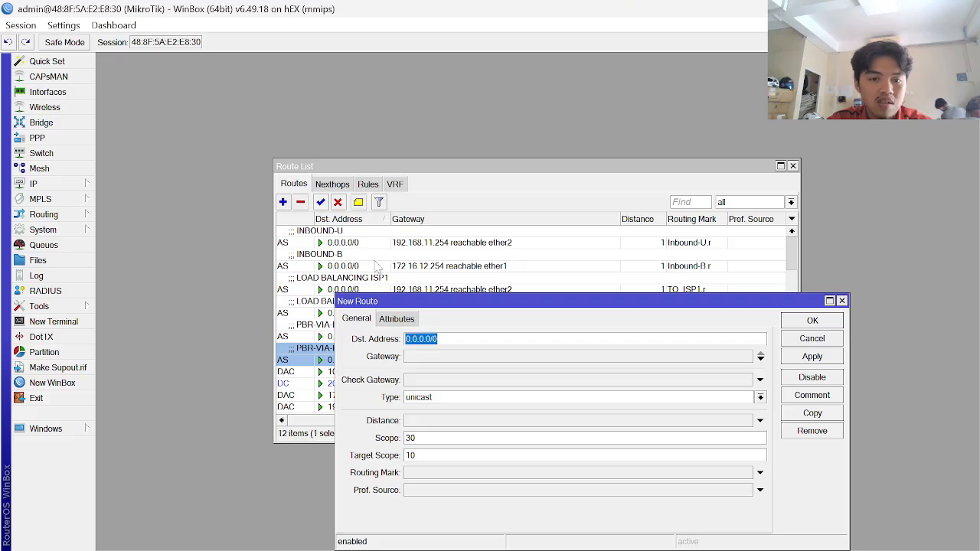
left_click(433, 358)
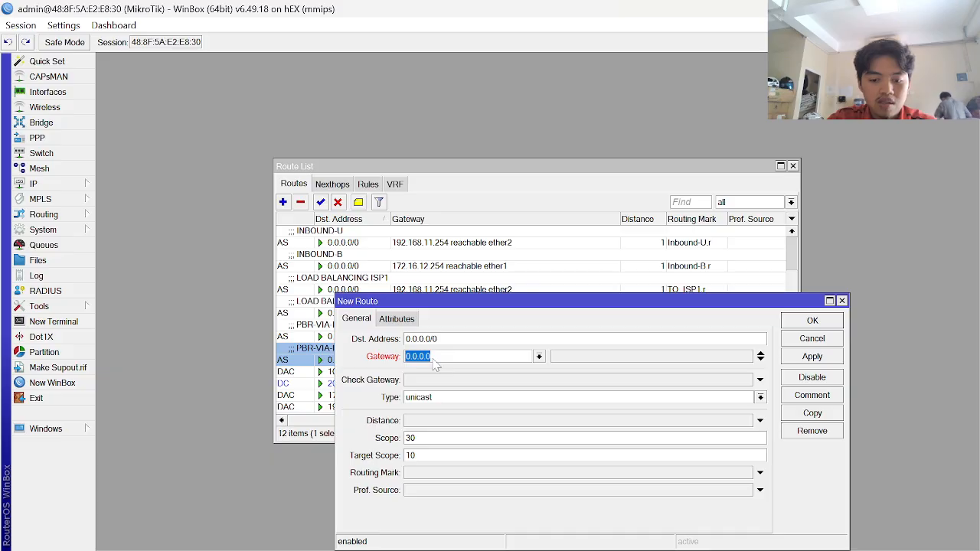
type("172.16")
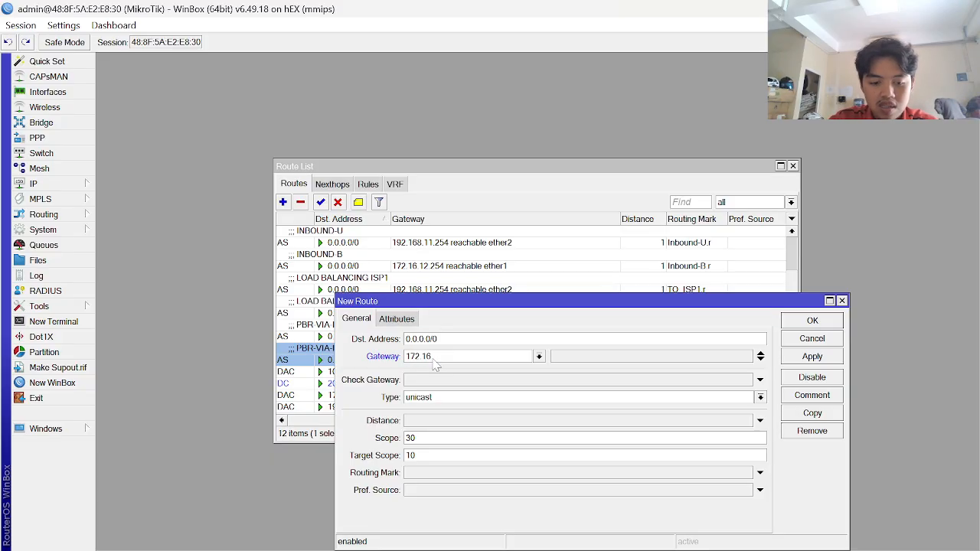
type(".12.254")
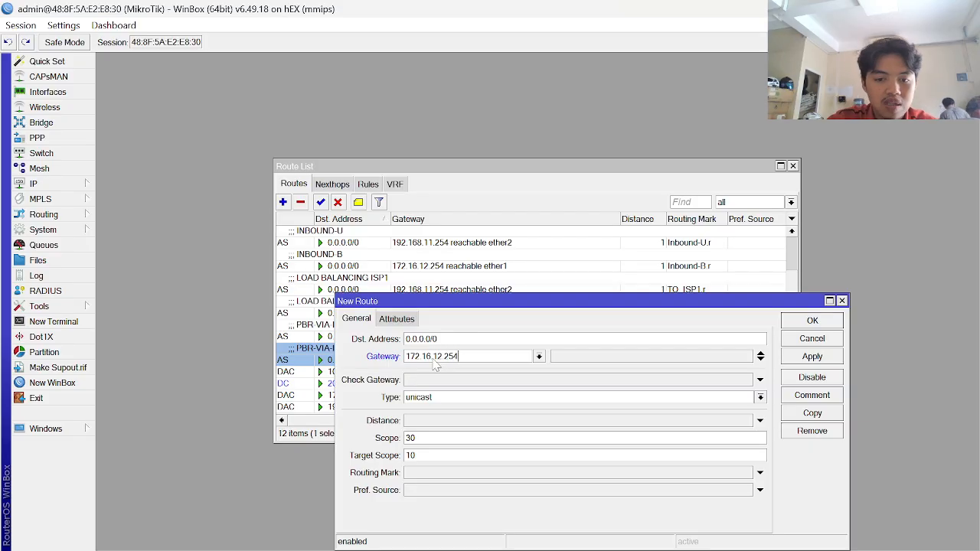
key("alt+Tab")
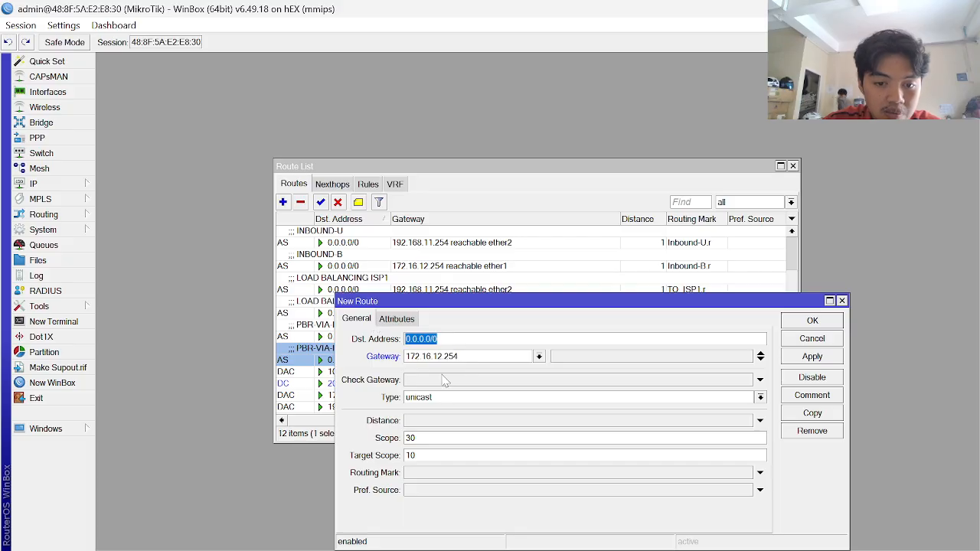
left_click(444, 381)
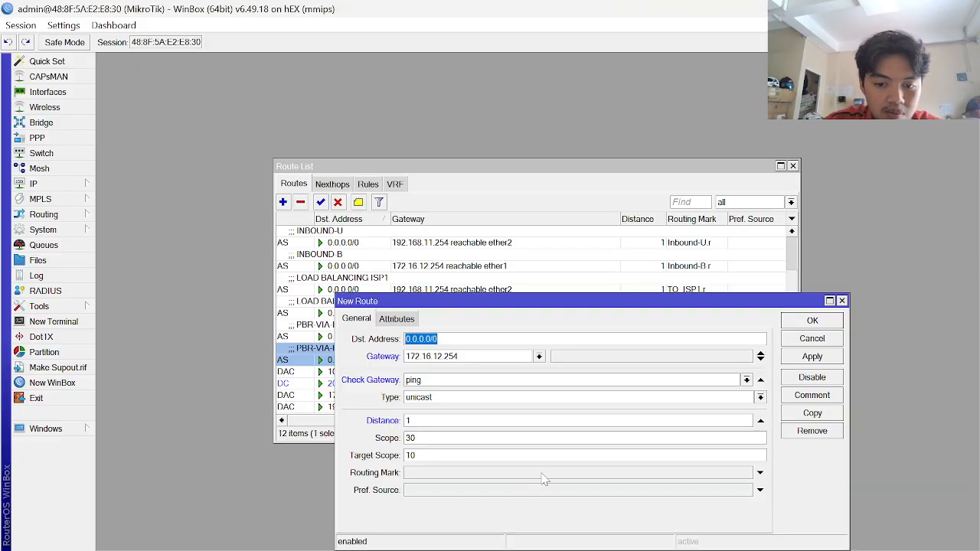
left_click(544, 474)
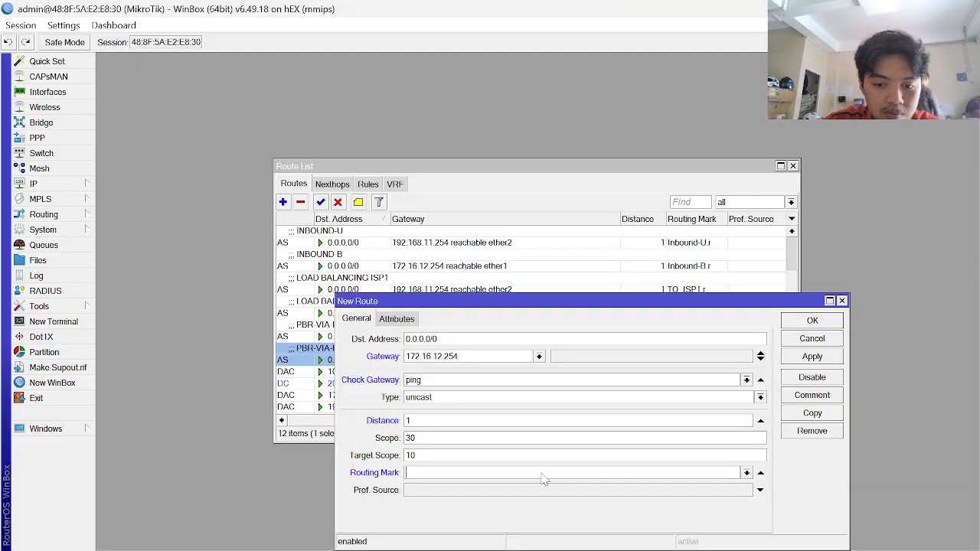
- Choose PING CEK ISP2.r as routing mark and select the Pref. Source value, checking the guide
left_click(747, 472)
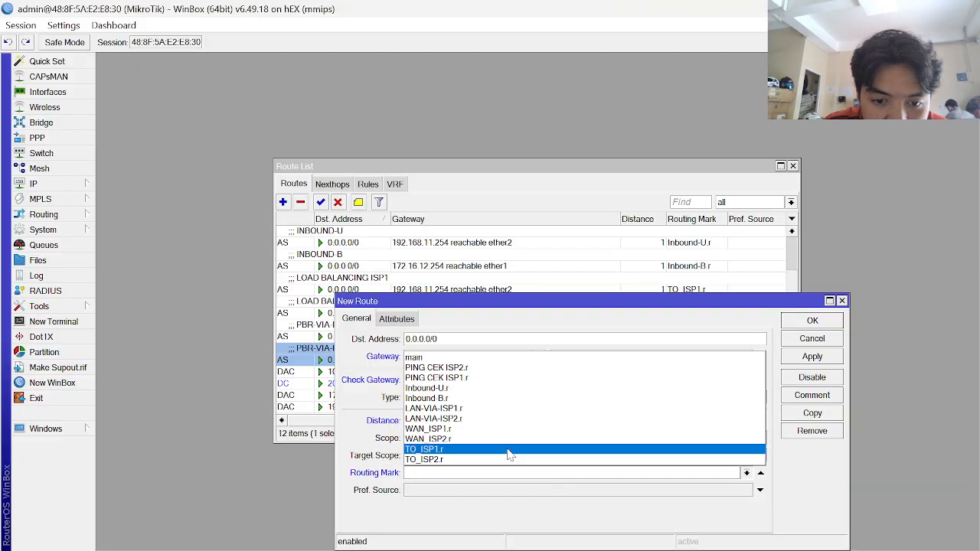
left_click(466, 368)
left_click(474, 495)
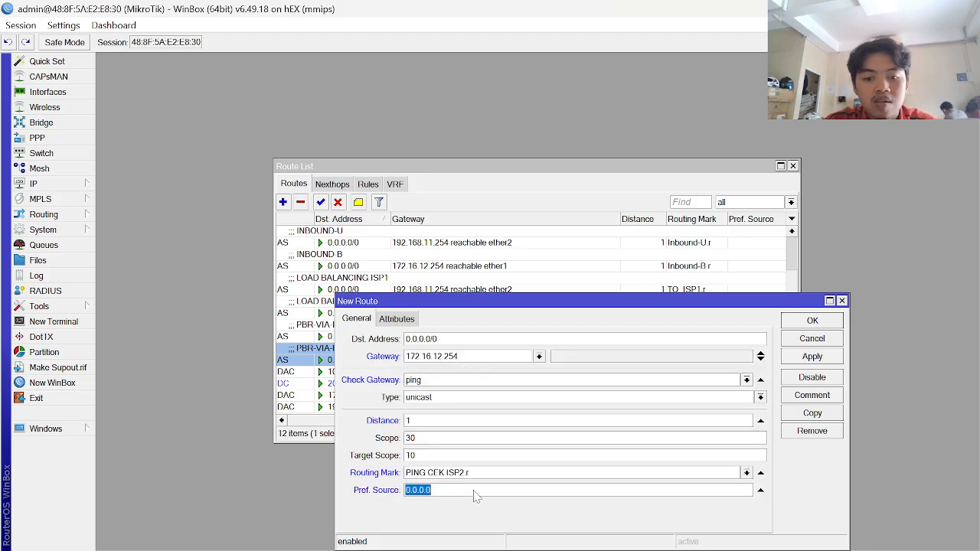
key("alt+Tab")
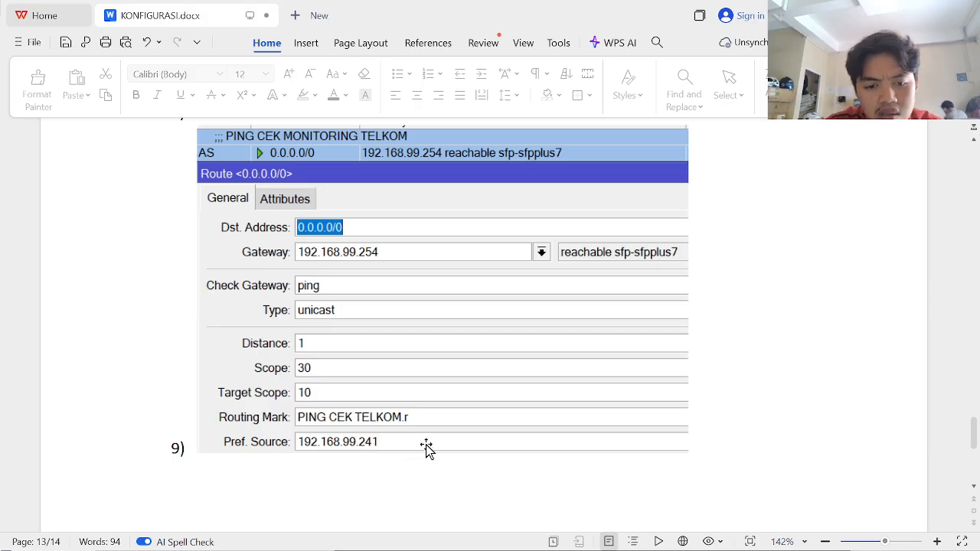
key("alt+Tab")
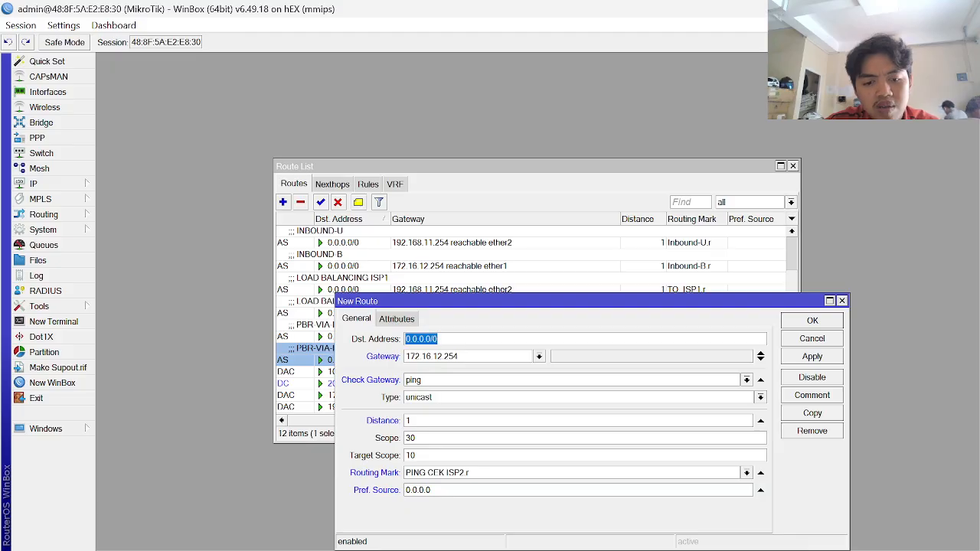
double_click(471, 490)
key("alt+Tab")
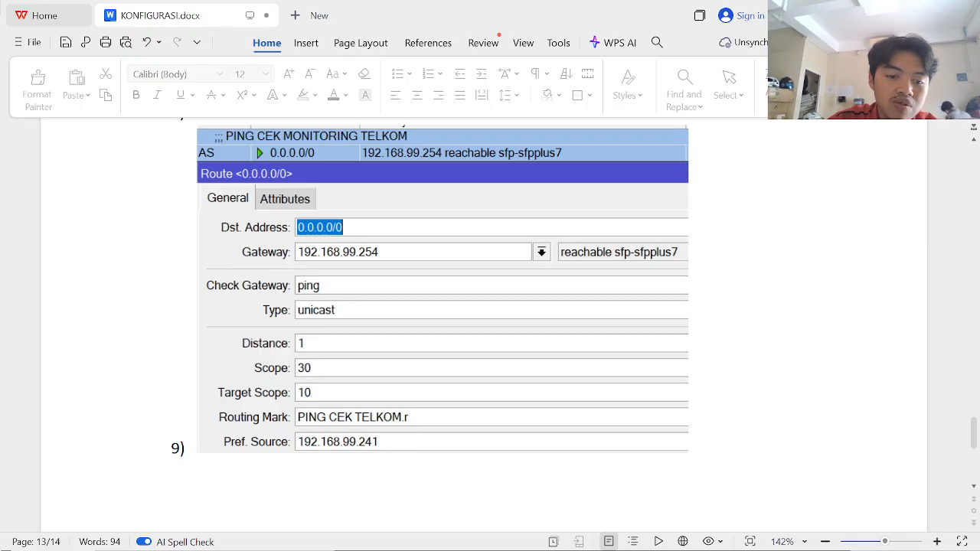
- Scroll through the KONFIGURASI.docx guide to compare its route screenshots
scroll(422, 412, "up", 15)
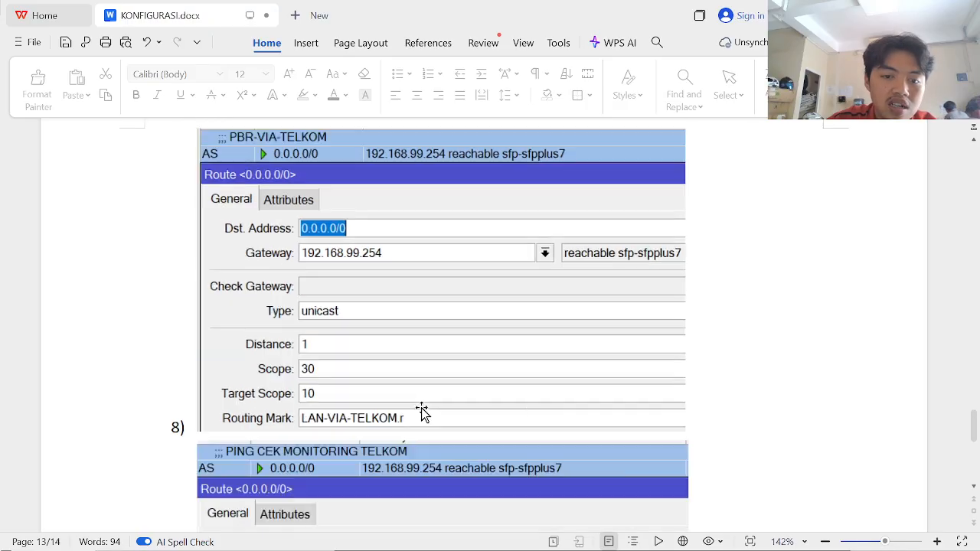
scroll(422, 411, "up", 20)
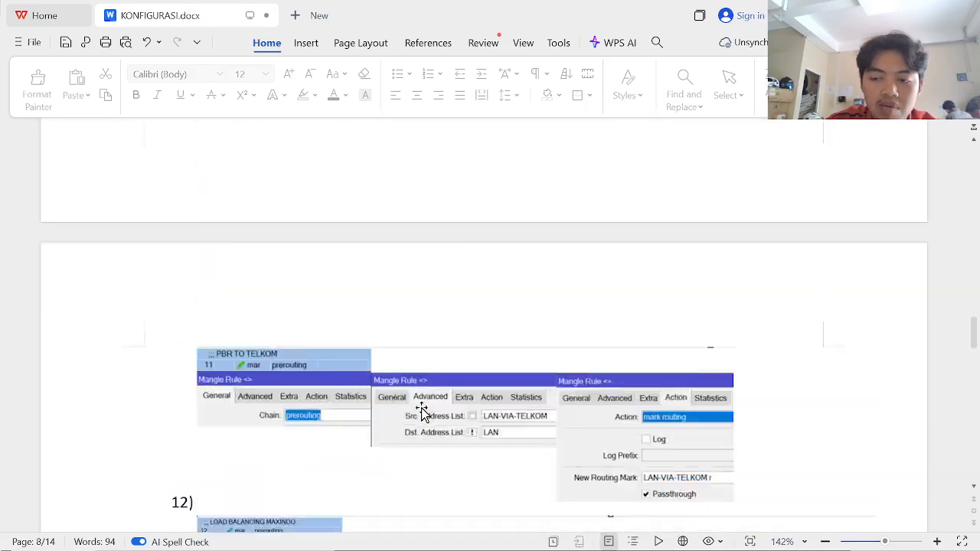
scroll(422, 412, "up", 20)
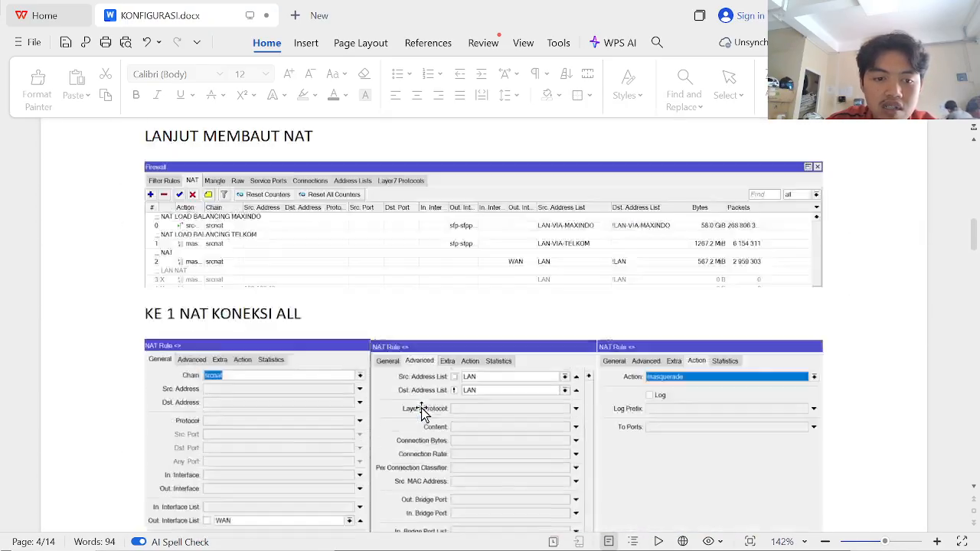
scroll(422, 412, "up", 10)
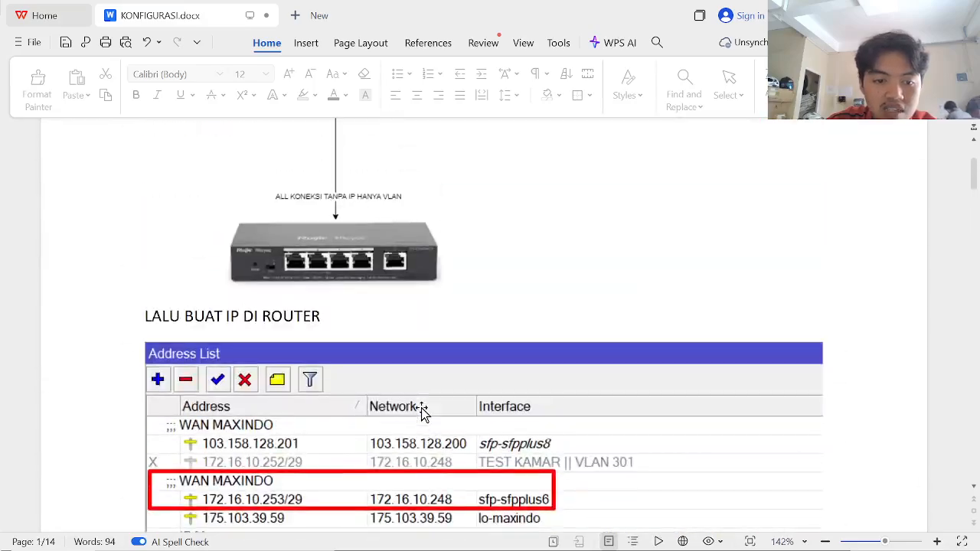
scroll(421, 411, "down", 3)
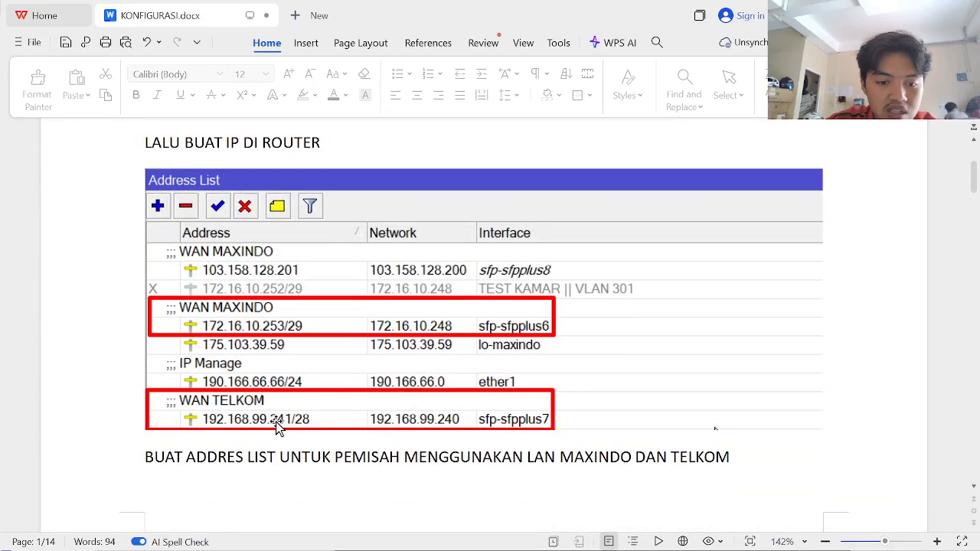
scroll(276, 422, "down", 20)
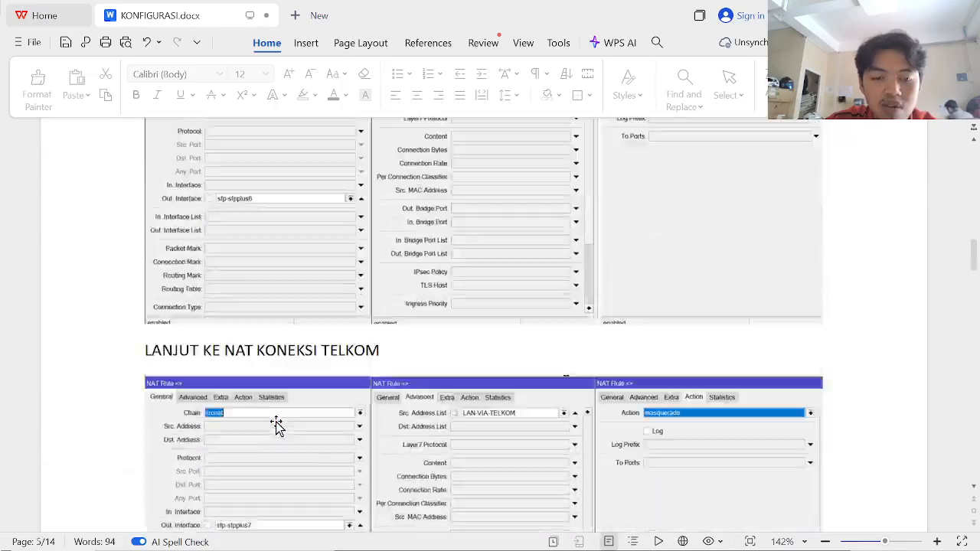
scroll(276, 422, "down", 20)
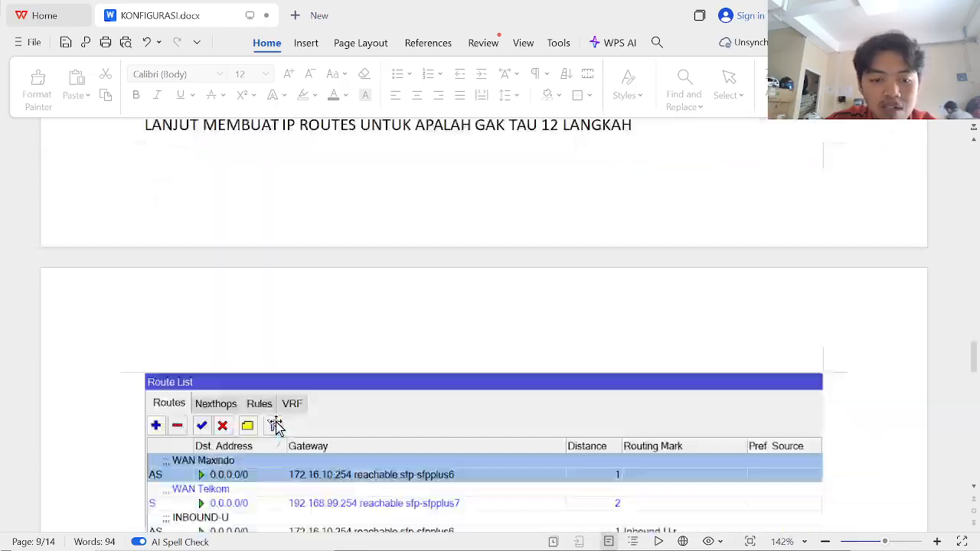
scroll(276, 426, "down", 20)
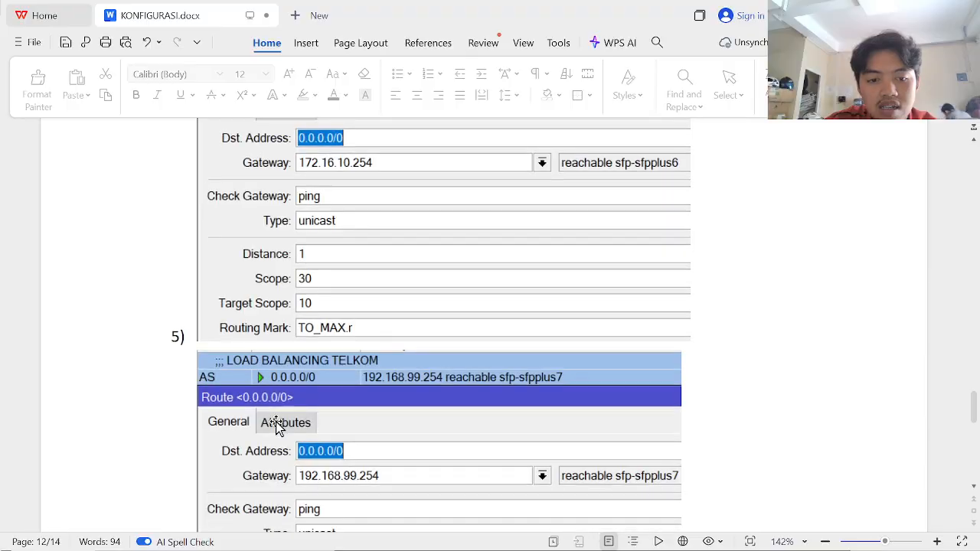
scroll(277, 427, "down", 3)
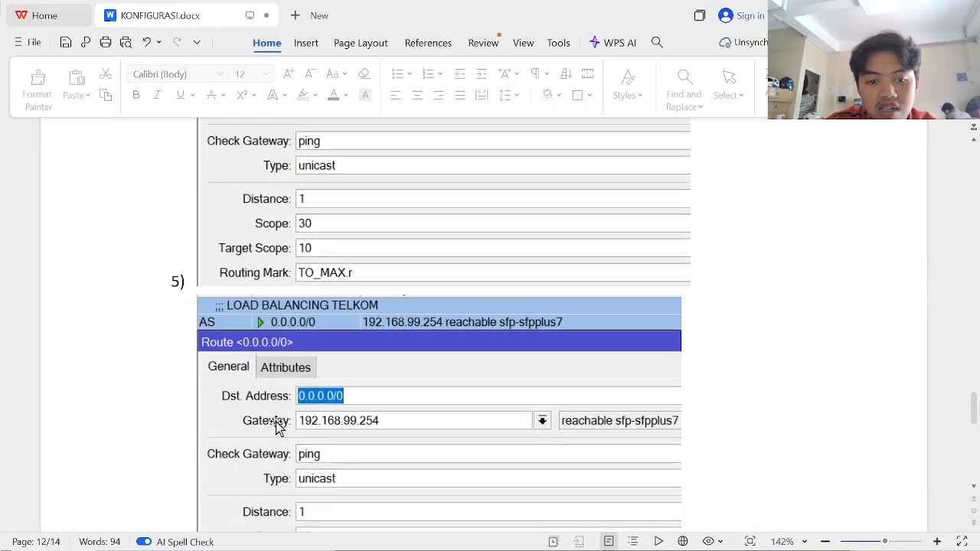
scroll(277, 426, "down", 20)
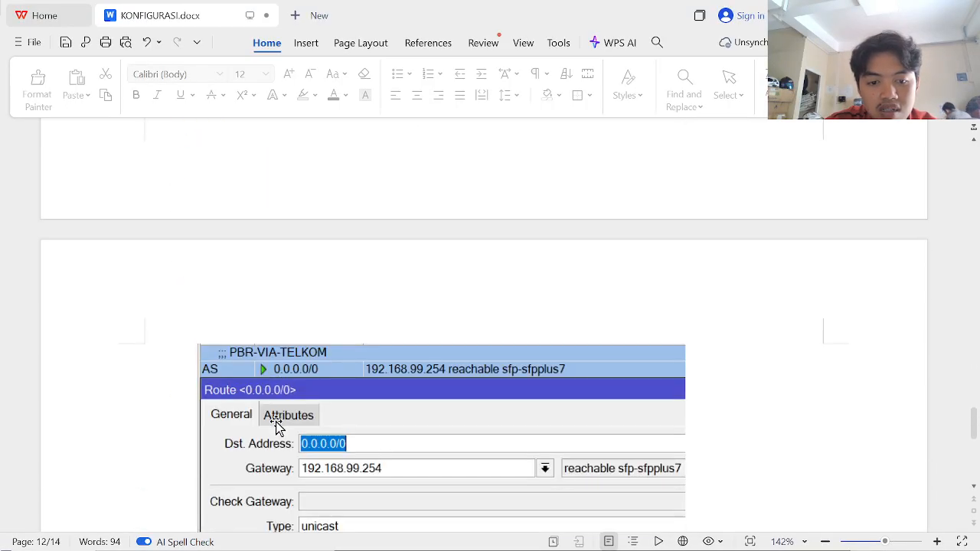
scroll(277, 426, "up", 10)
scroll(276, 426, "up", 3)
scroll(276, 426, "down", 20)
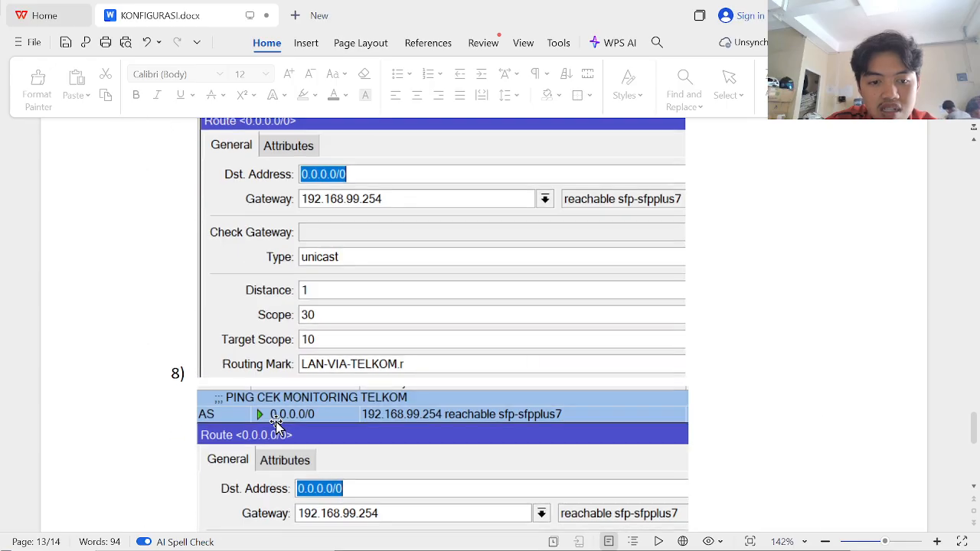
scroll(276, 427, "down", 5)
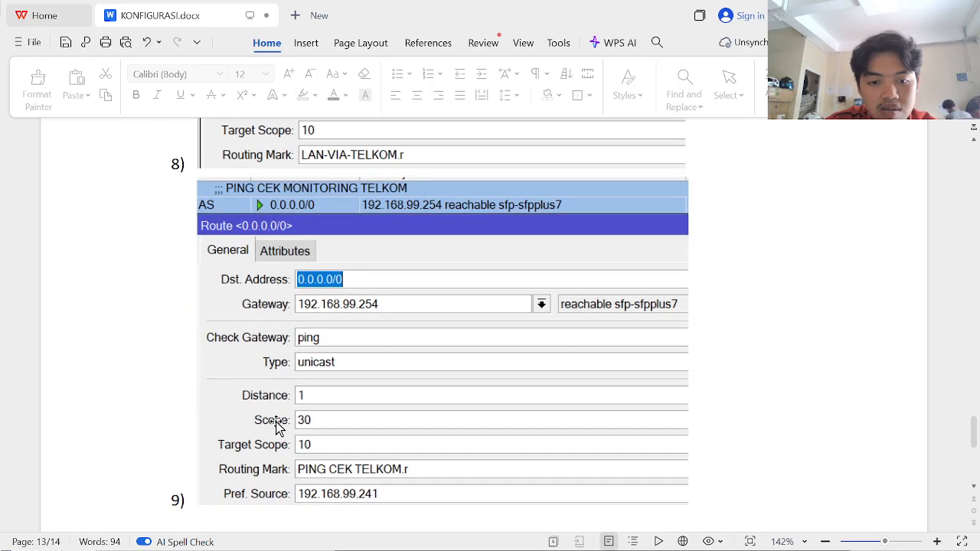
scroll(276, 426, "down", 1)
- Look up the ISP 2 address 172.16.12.6/24 in the IP address list for the preferred source
key("alt+Tab")
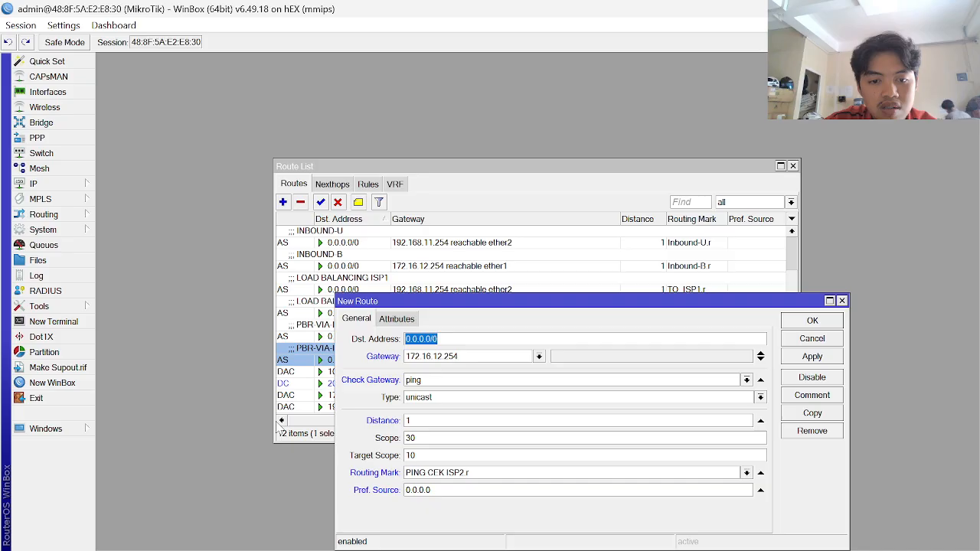
left_click_drag(451, 491, 205, 496)
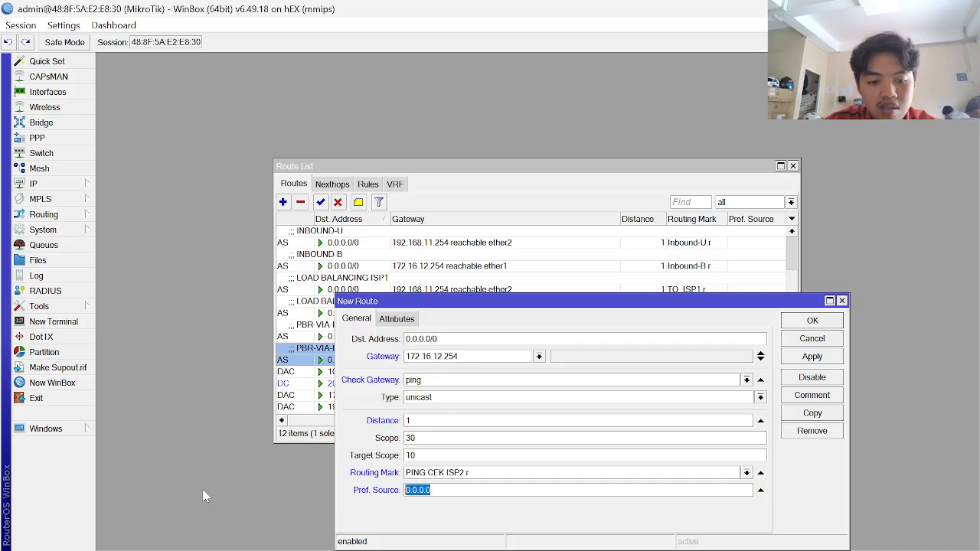
type("172.16.12.5")
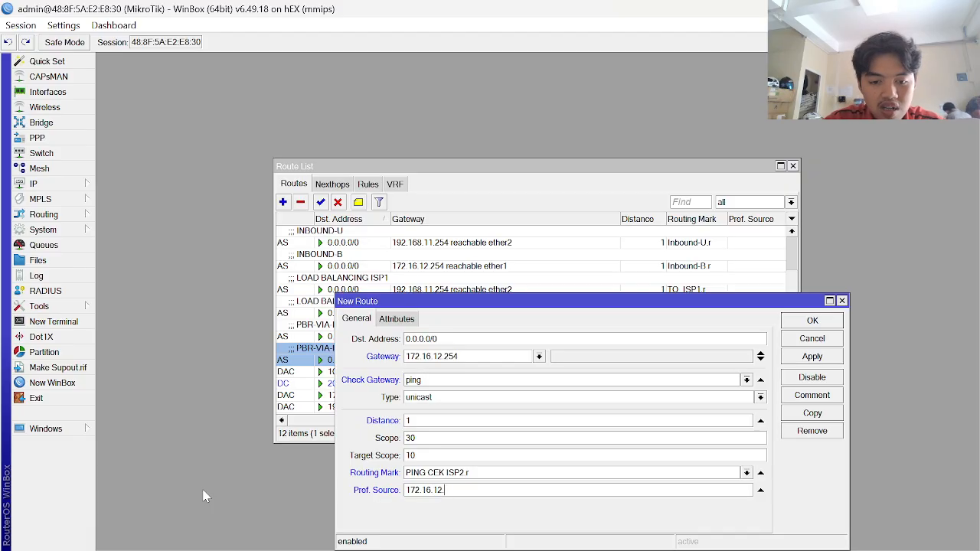
left_click(52, 185)
left_click(123, 190)
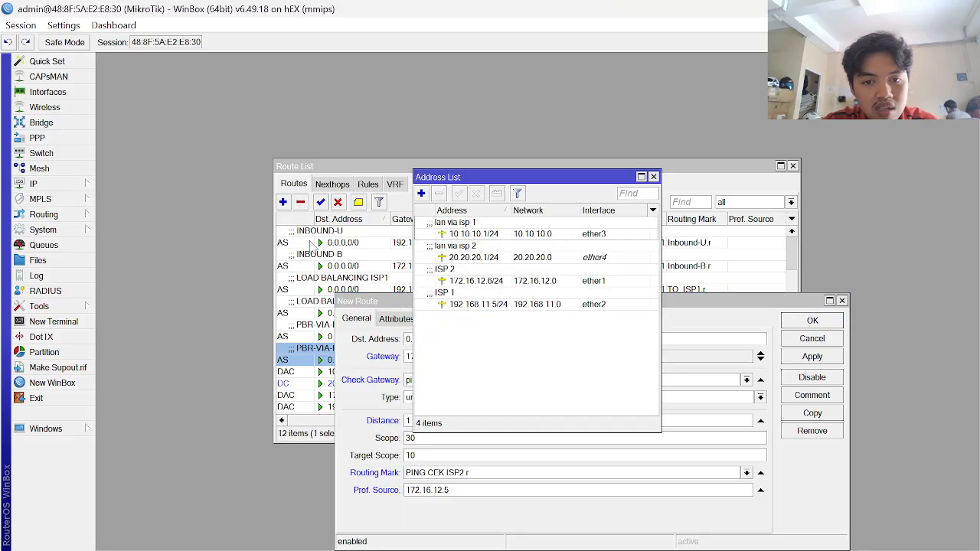
left_click(517, 293)
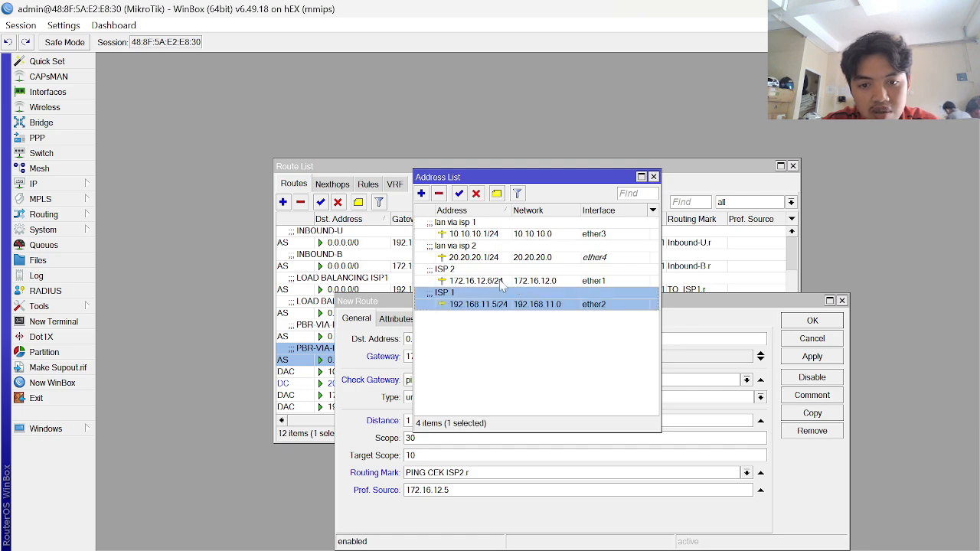
left_click(502, 282)
key("Escape")
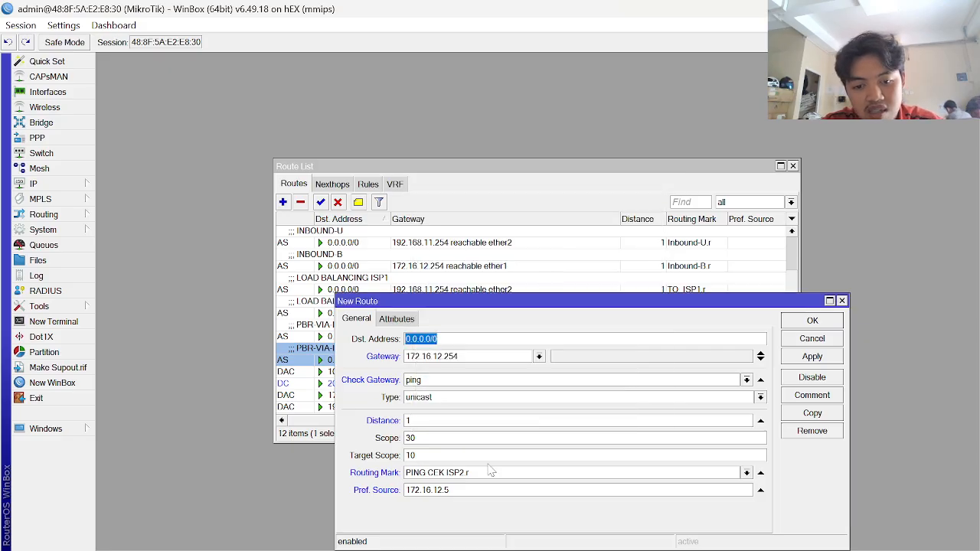
- Save the ping-check route with preferred source 172.16.12.6
left_click(452, 490)
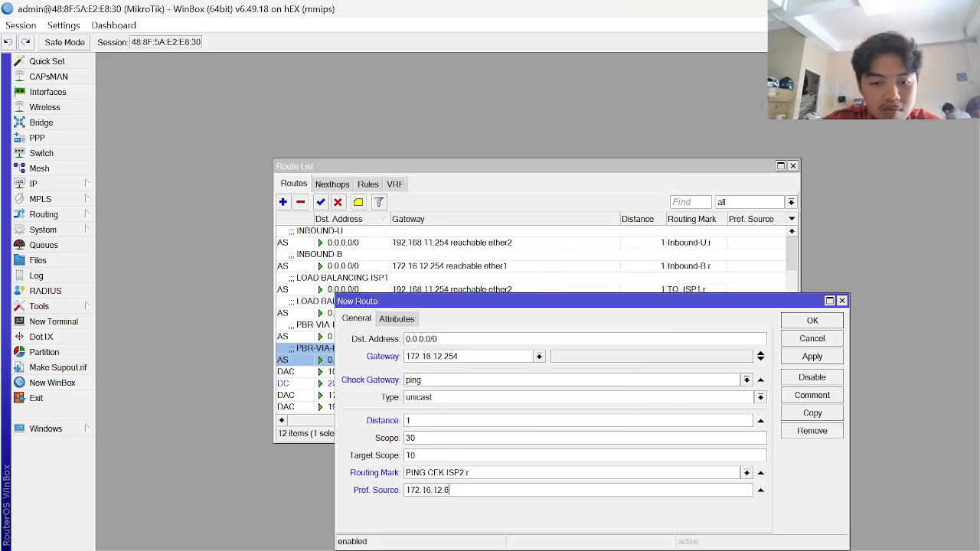
left_click(810, 359)
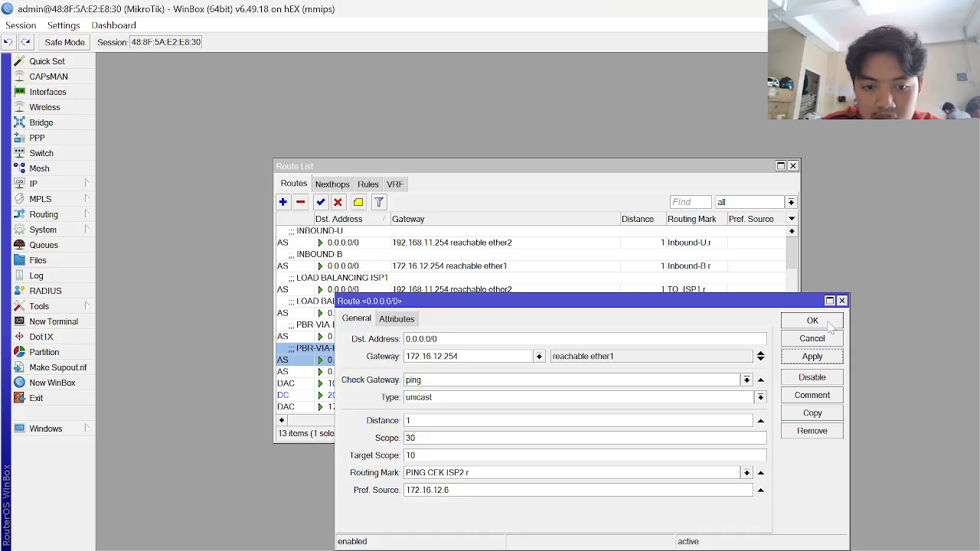
left_click(812, 321)
key("alt+Tab")
- Review the guide's PING CEK MONITORING MAXINDO route example on page 14
scroll(425, 385, "down", 10)
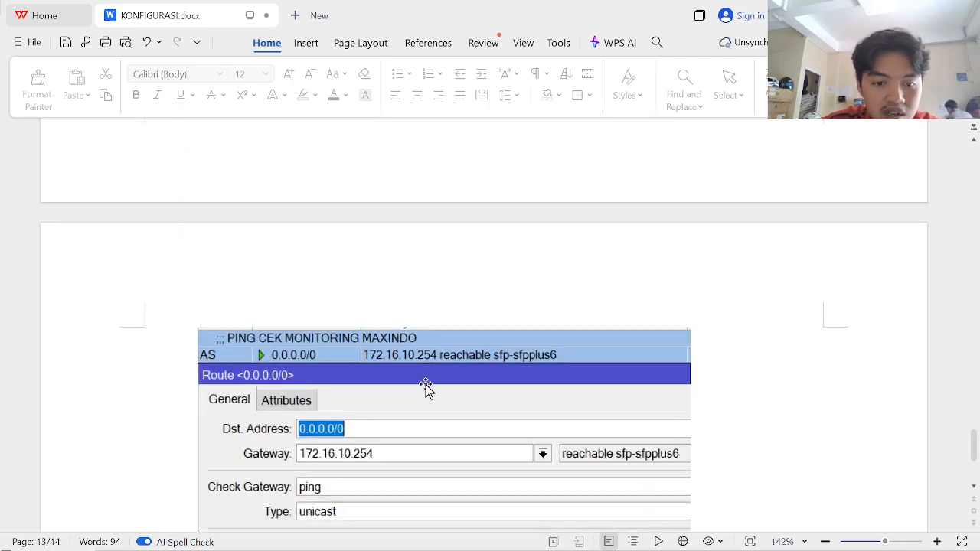
scroll(426, 384, "down", 2)
scroll(425, 388, "down", 2)
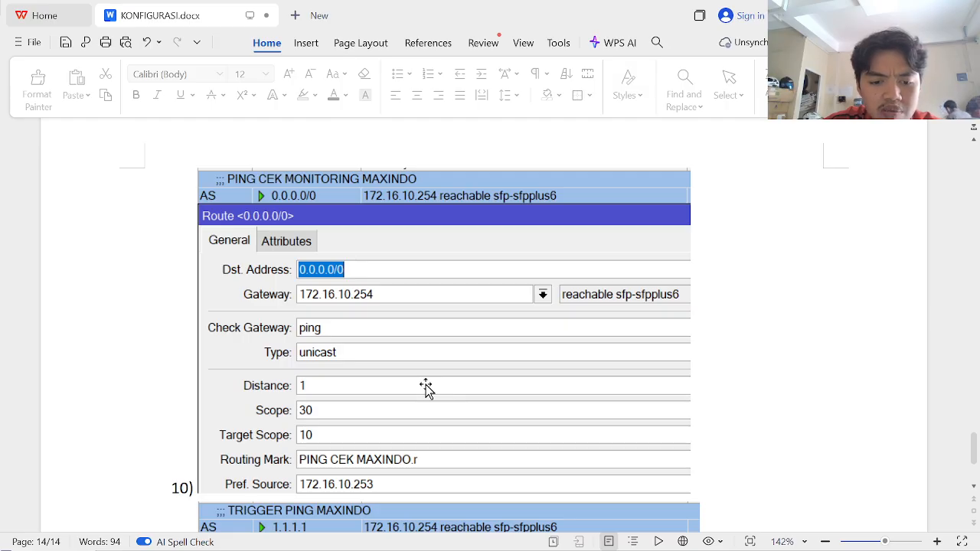
scroll(426, 388, "up", 1)
key("alt+Tab")
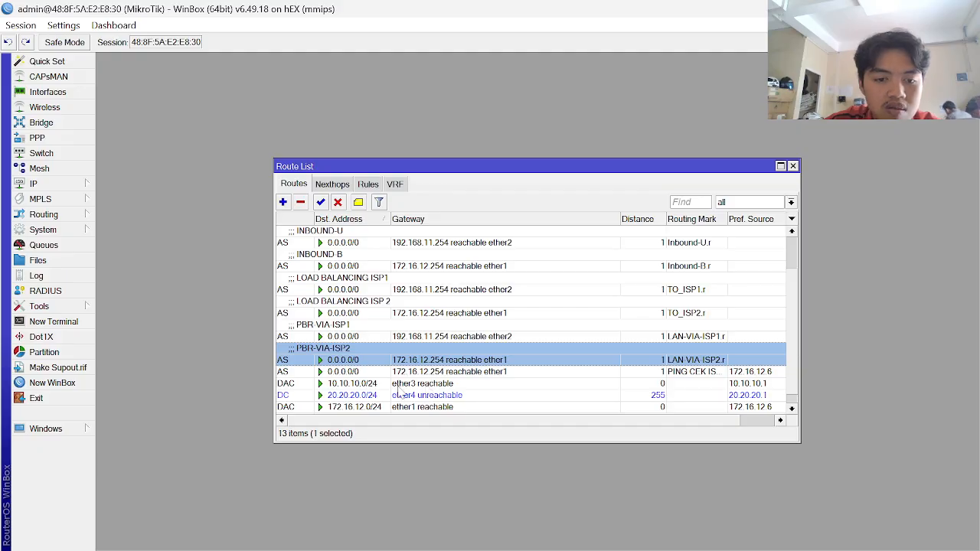
- Reopen the route list and open the PING CEK ISP2 ping-check route's settings
left_click(349, 372)
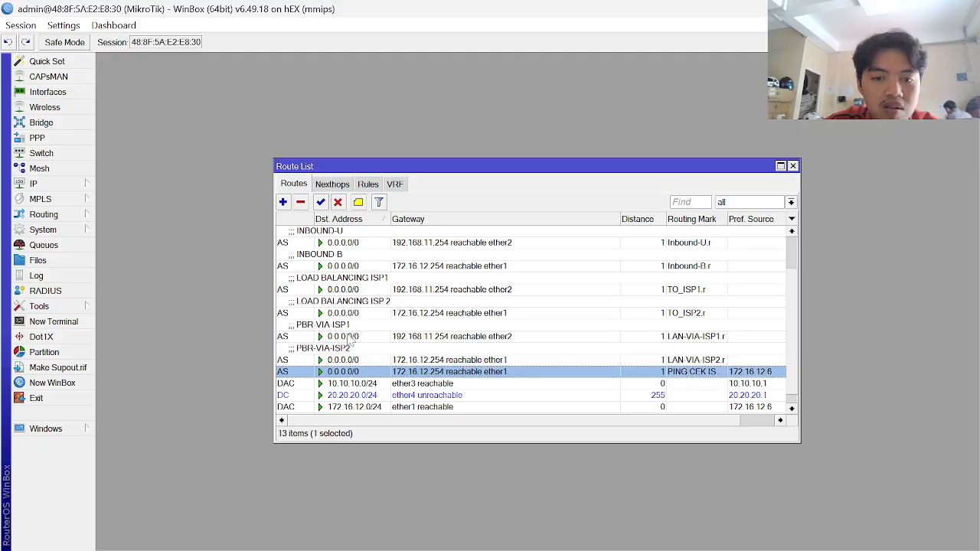
left_click(357, 205)
key("Escape")
key("Escape")
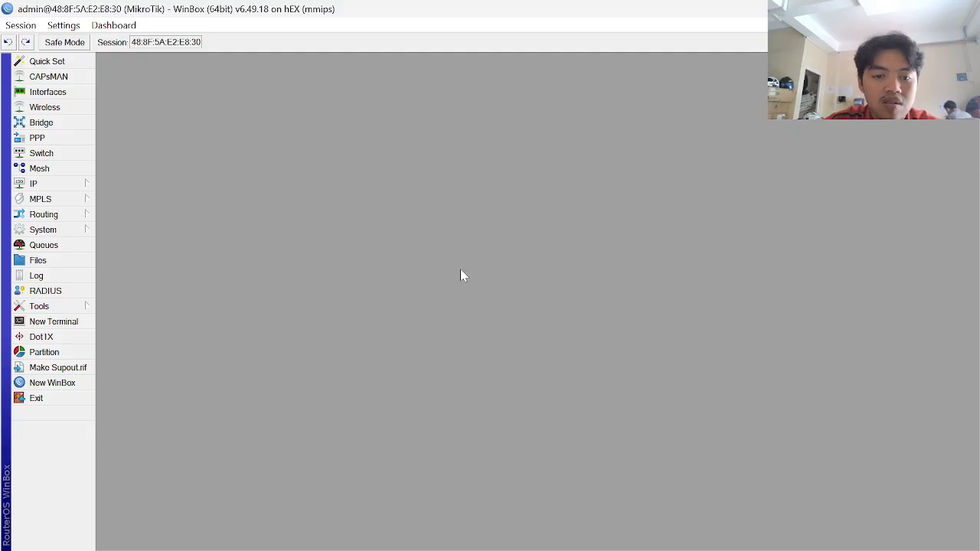
left_click(39, 184)
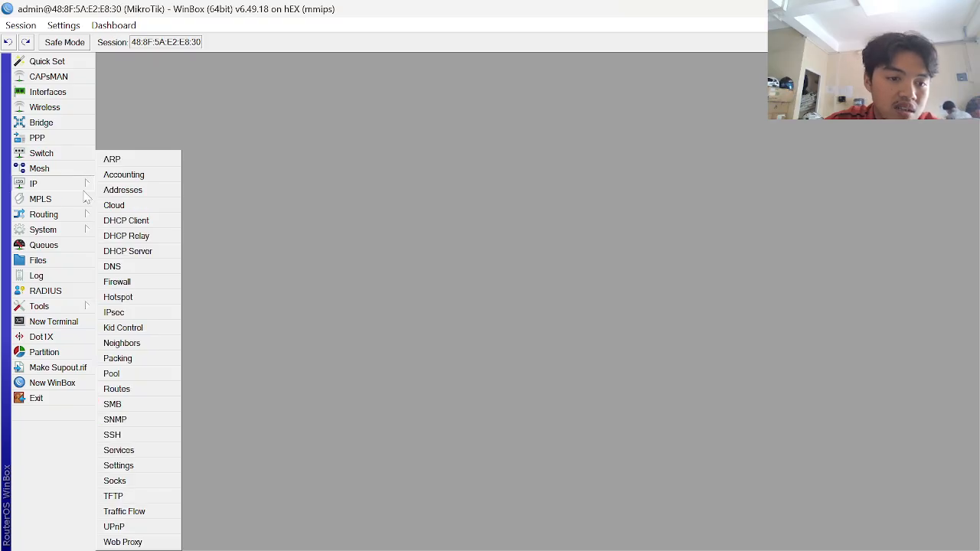
left_click(123, 389)
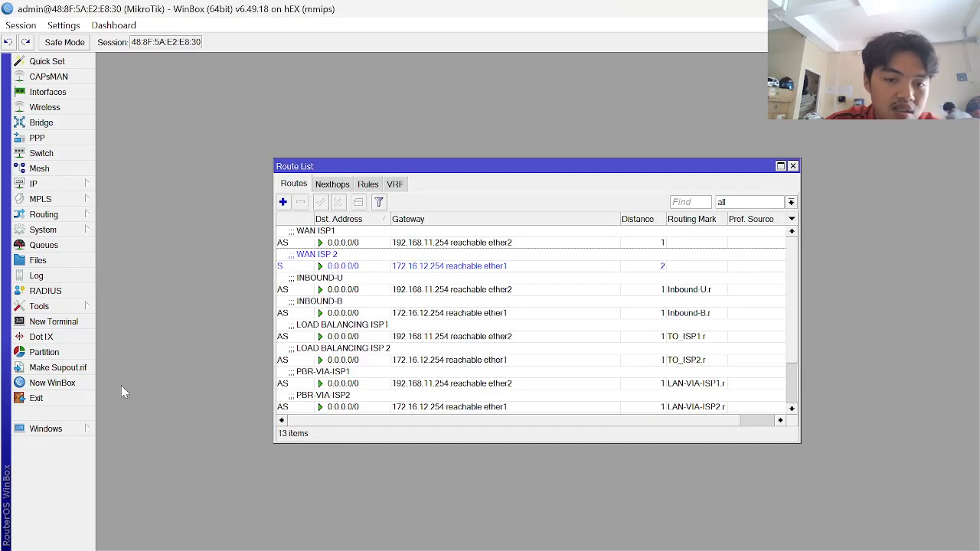
left_click(411, 383)
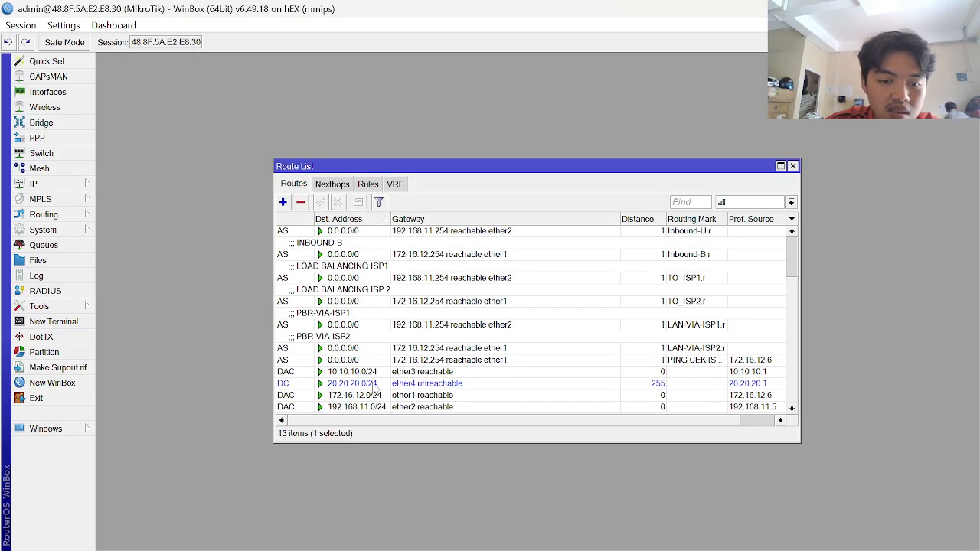
left_click(414, 353)
left_click(415, 361)
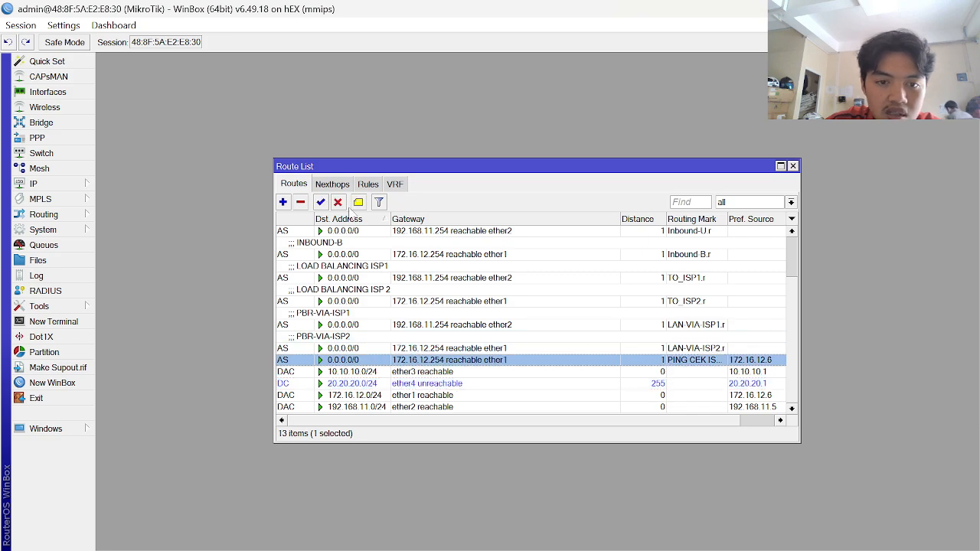
double_click(349, 362)
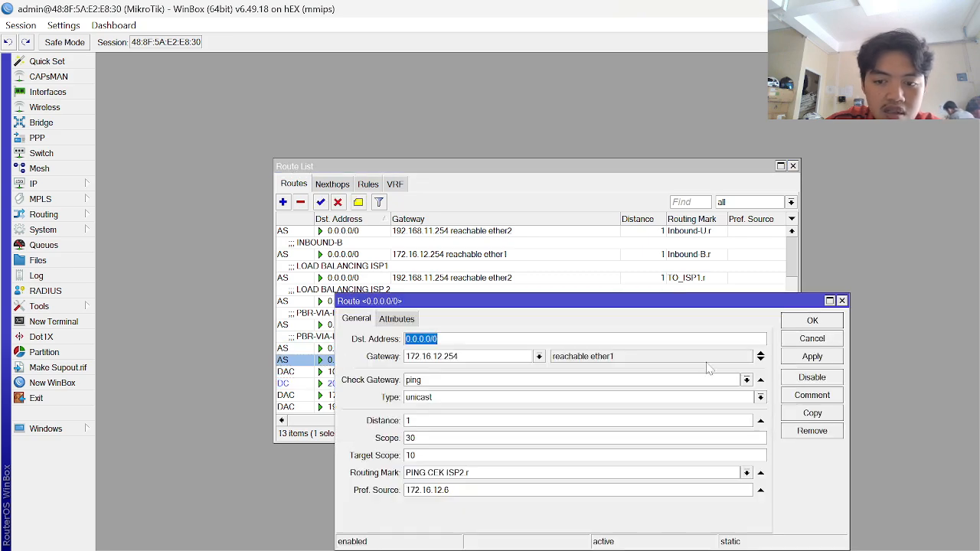
- Copy it to a new route: gateway 192.168.11.24, mark PING CEK ISP1.r, source 192.168.11.5
left_click(811, 412)
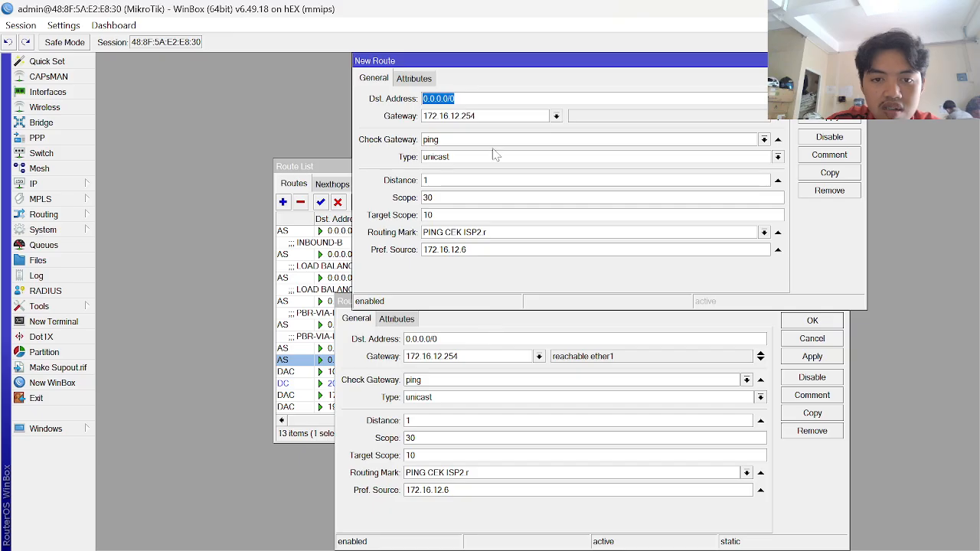
key("Tab")
type("19")
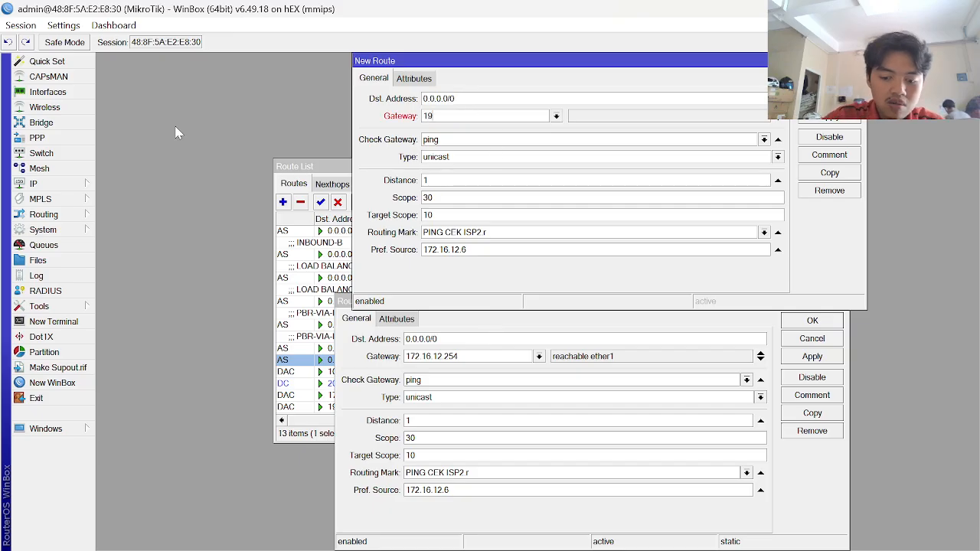
type("2.168")
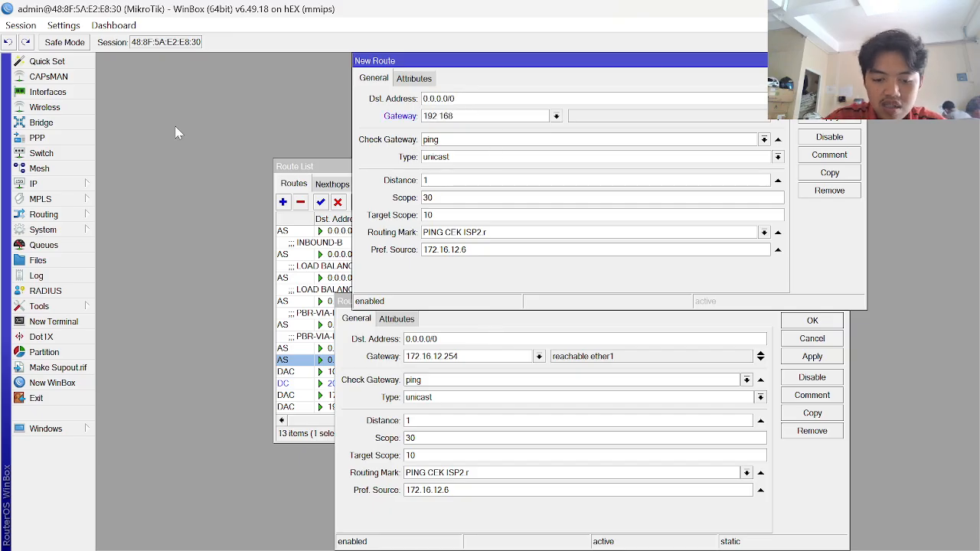
type(".11.24")
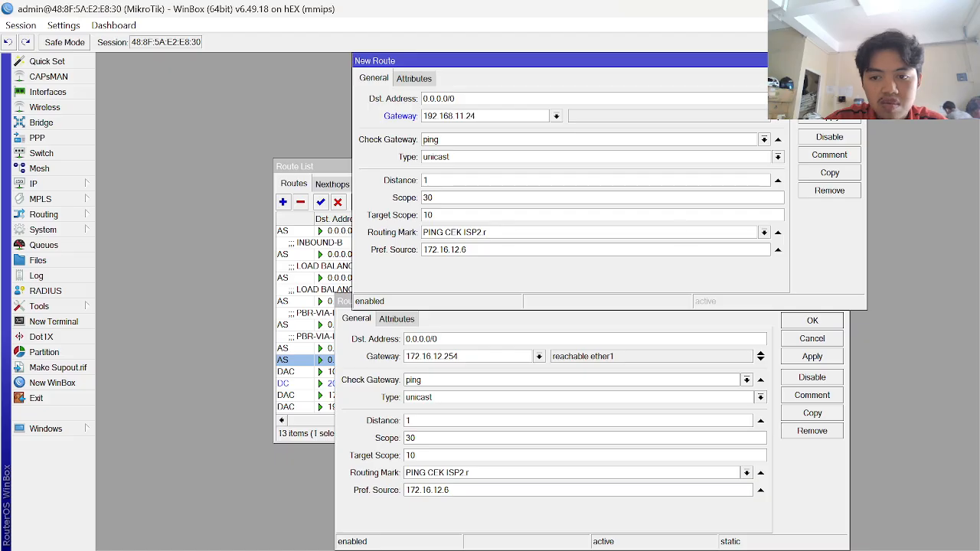
left_click(763, 232)
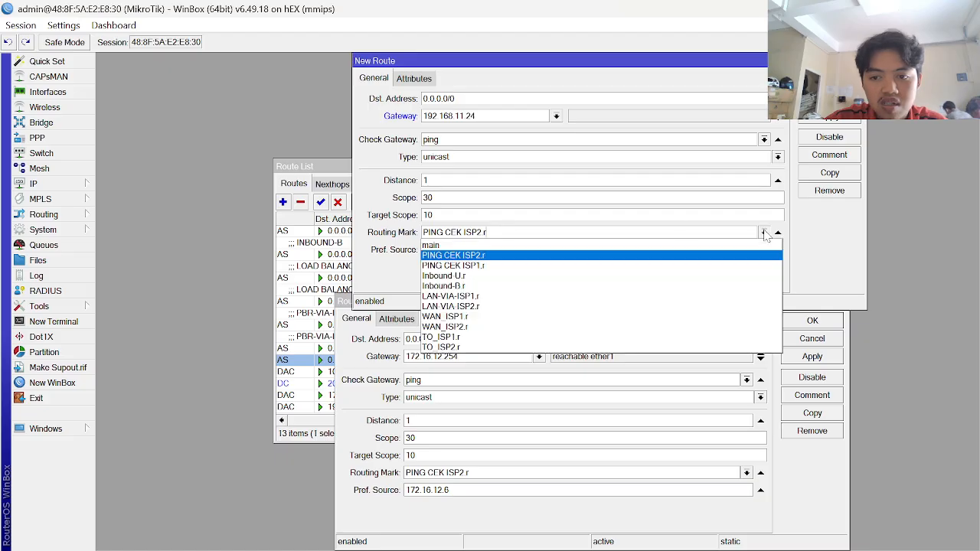
left_click(554, 267)
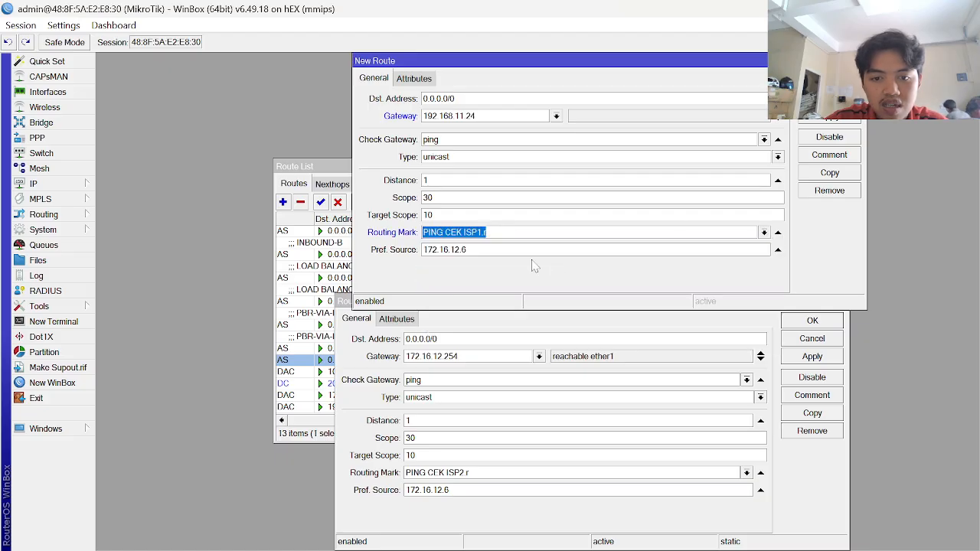
left_click(469, 250)
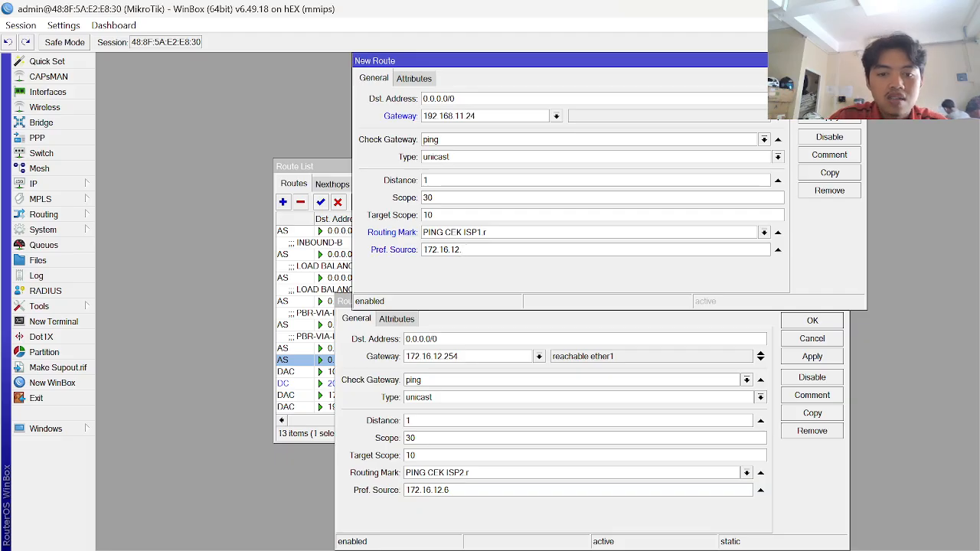
key("BackSpace")
key("BackSpace")
key("BackSpace")
key("BackSpace")
key("BackSpace")
key("BackSpace")
key("BackSpace")
key("BackSpace")
key("BackSpace")
key("BackSpace")
type("19")
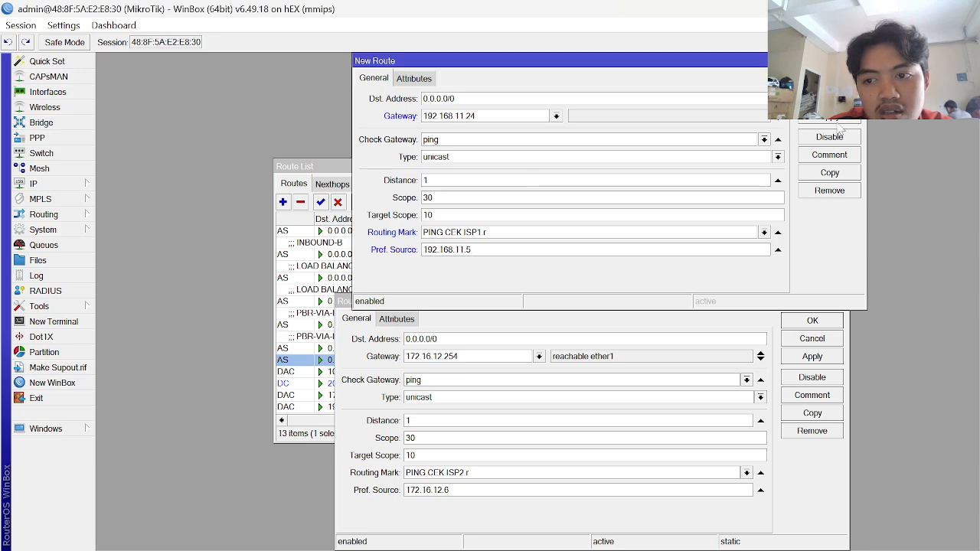
left_click(840, 121)
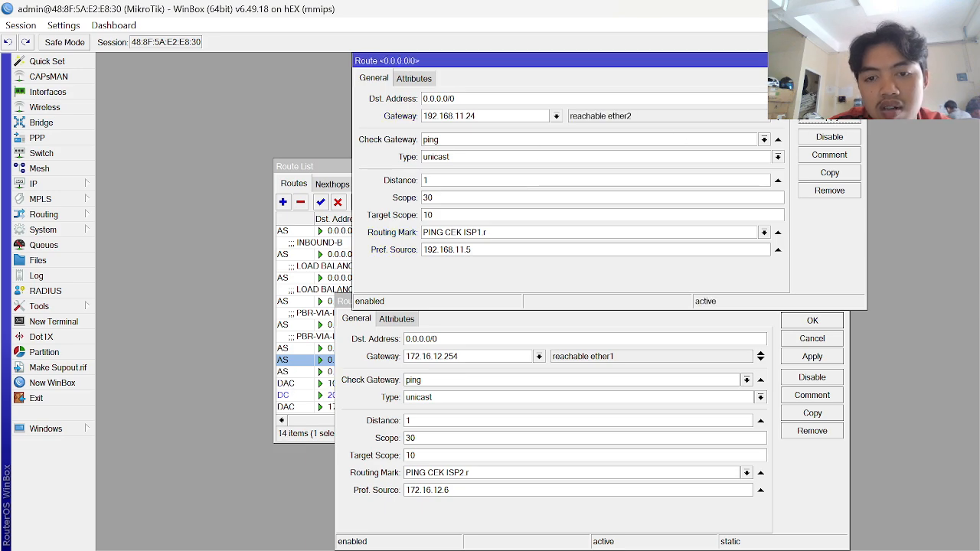
key("Escape")
key("Escape")
- Check the guide, then type the ISP2 route comment 'PING CEK MONITORING ISP 2'
key("alt+Tab")
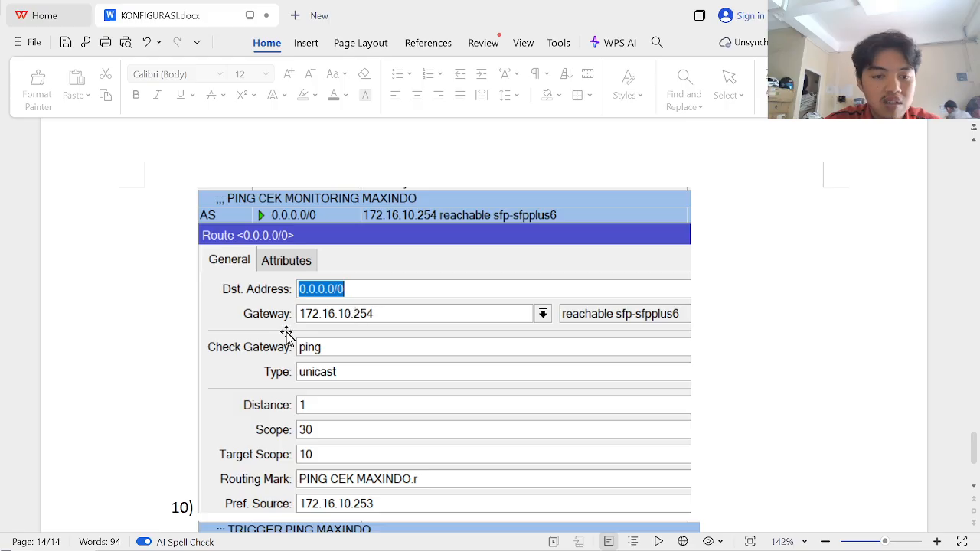
key("alt+Tab")
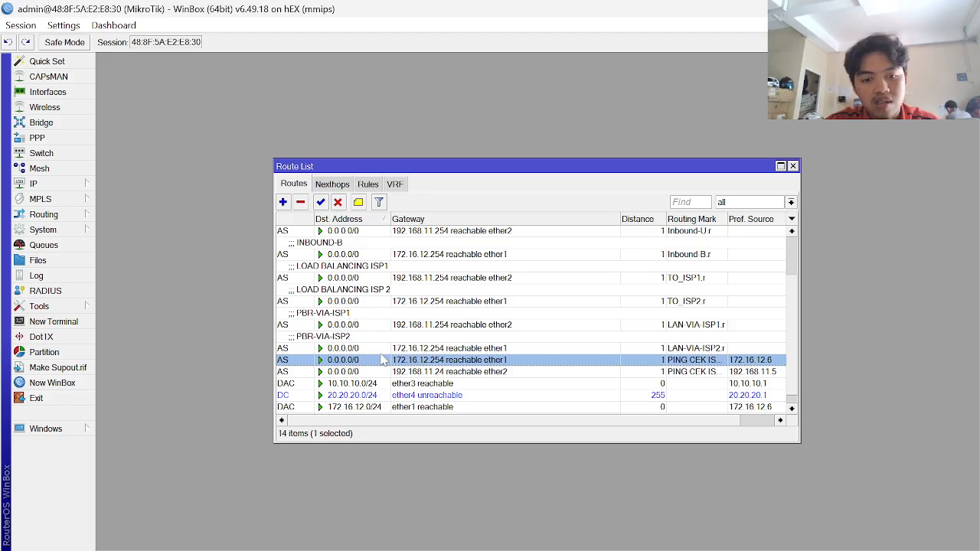
left_click(358, 202)
type("PING CEK MONITORING")
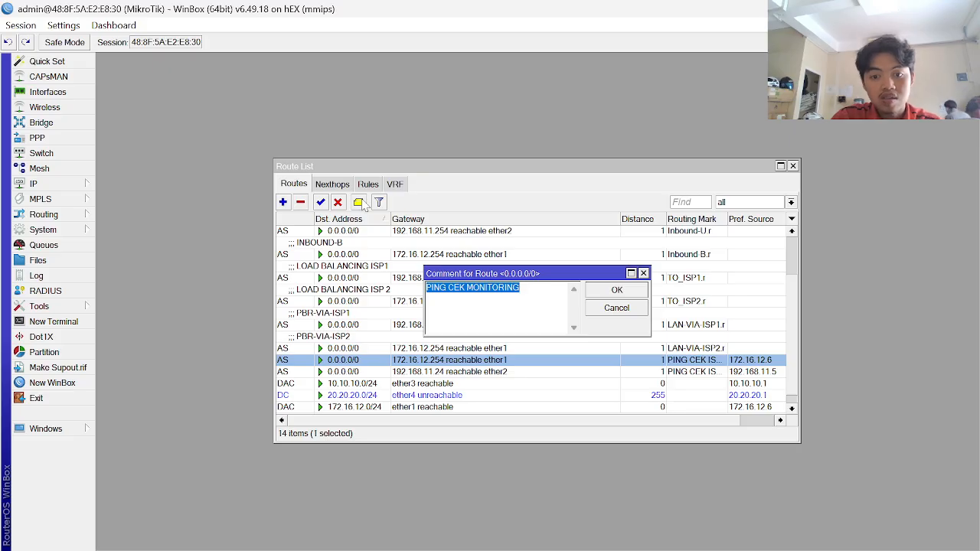
key("Right")
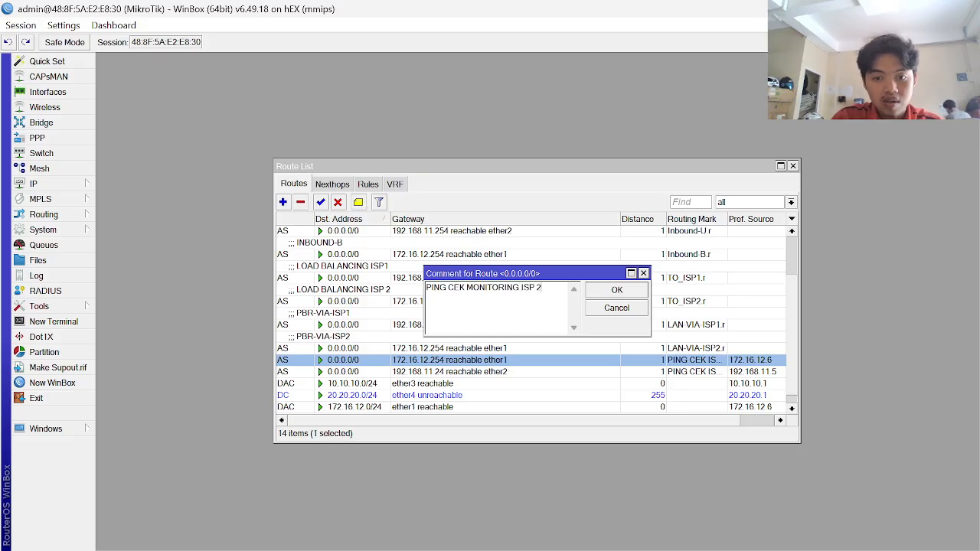
- Save the ISP2 route comment, correcting it to PING CEK MONITORING ISP2
key("Return")
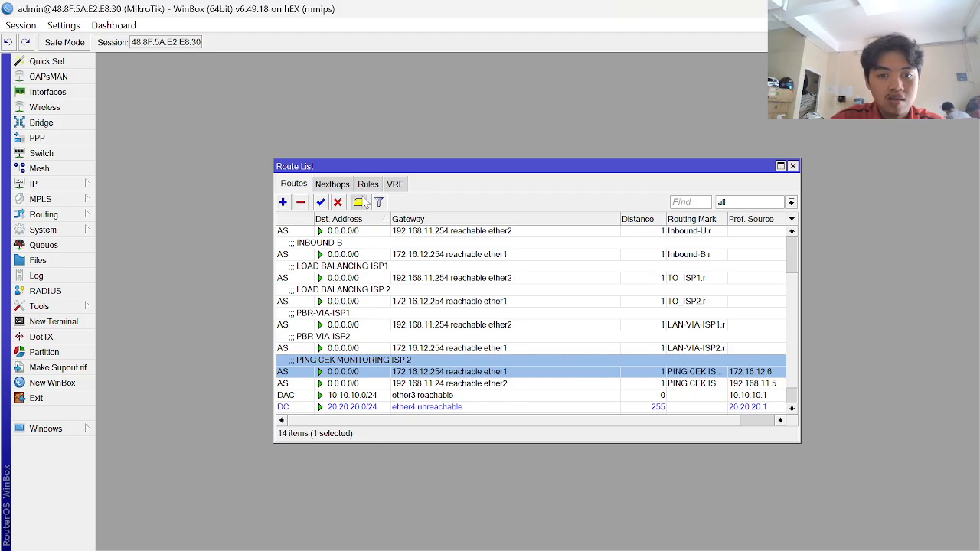
left_click(363, 201)
key("Right")
key("Return")
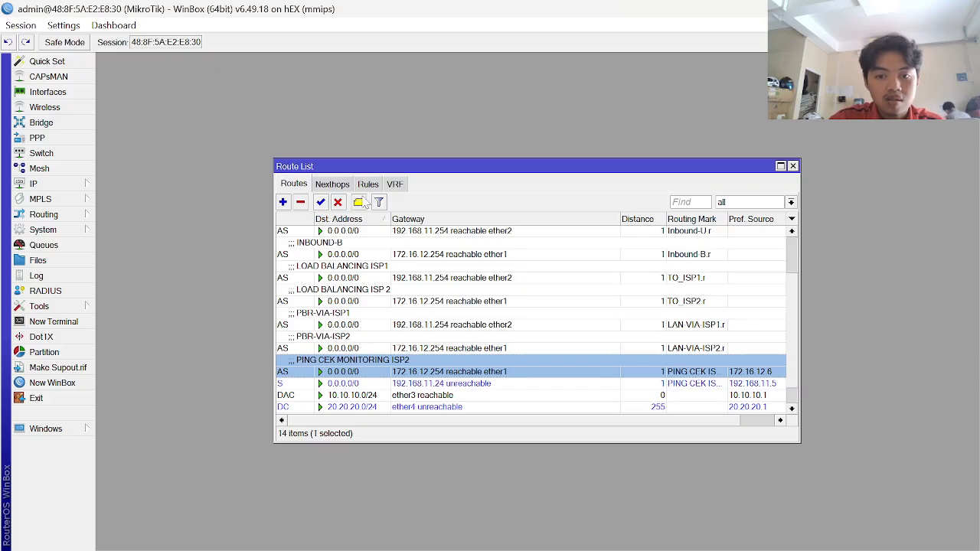
- Comment the 192.168.11.24 route as PING CEK MONITORING ISP1
left_click(375, 385)
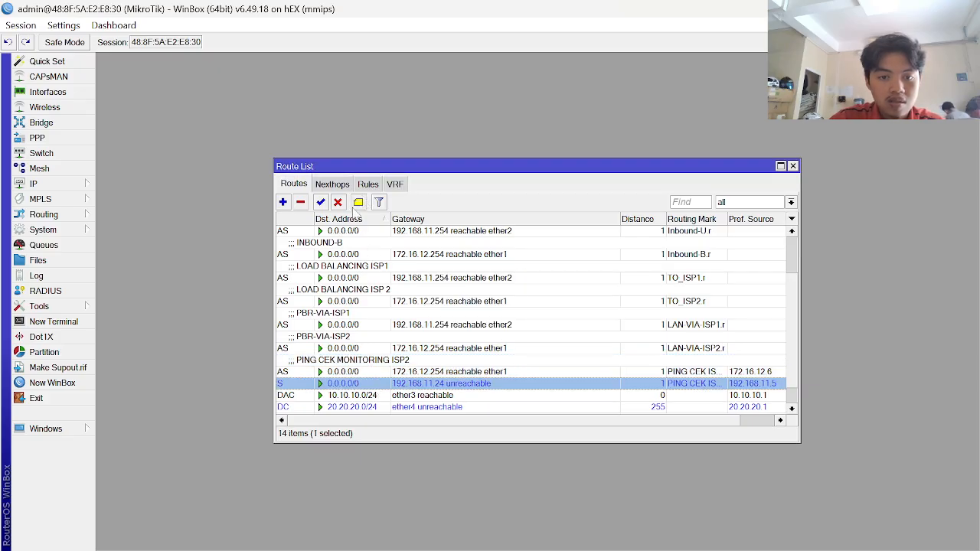
left_click(358, 202)
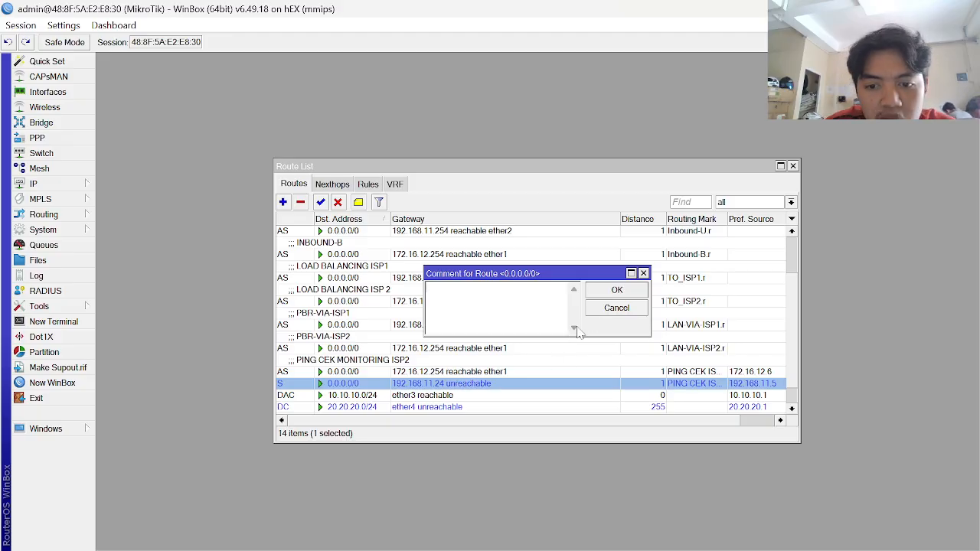
type("PI")
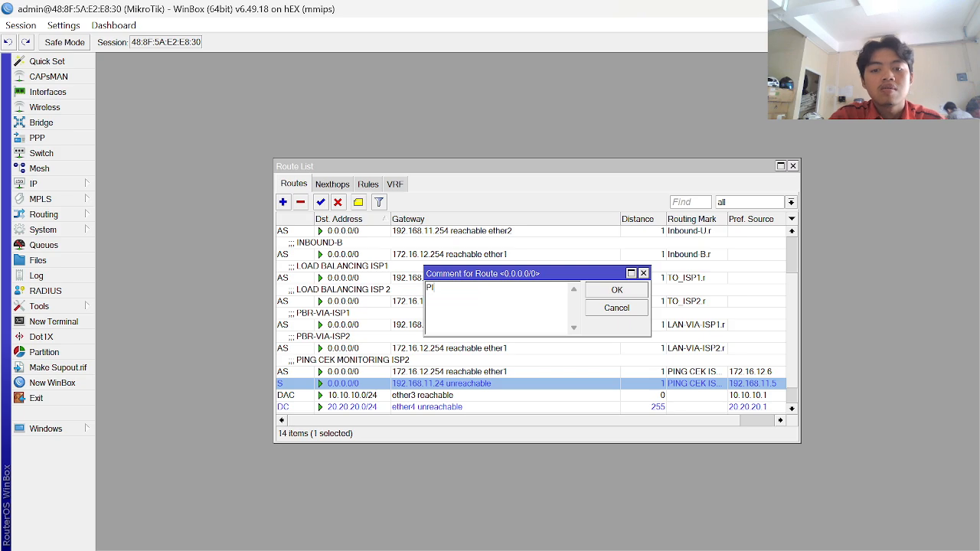
type("NG CEK MONI")
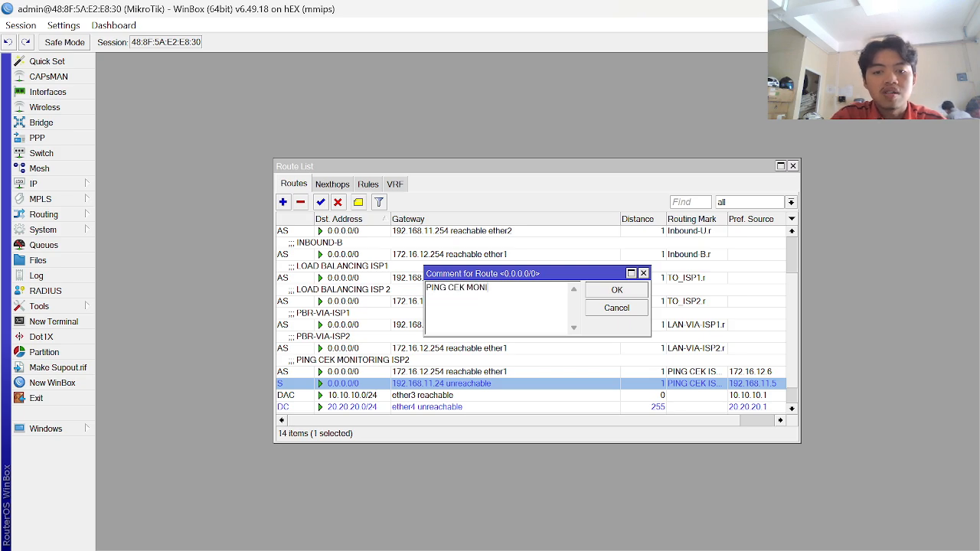
type("TORING ISP1")
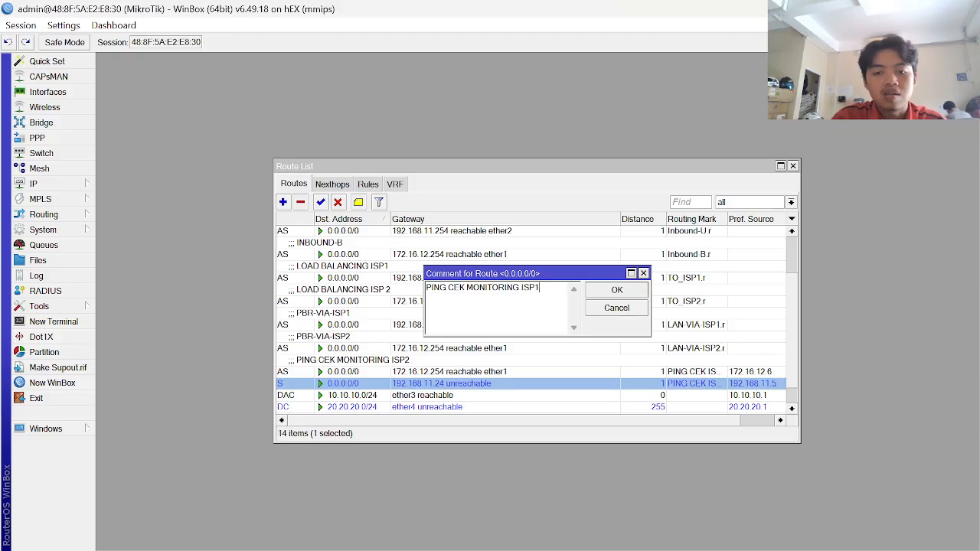
key("Return")
- Change the ISP1 ping route's gateway to 192.168.11.254, then widen the Routing Mark column
double_click(413, 398)
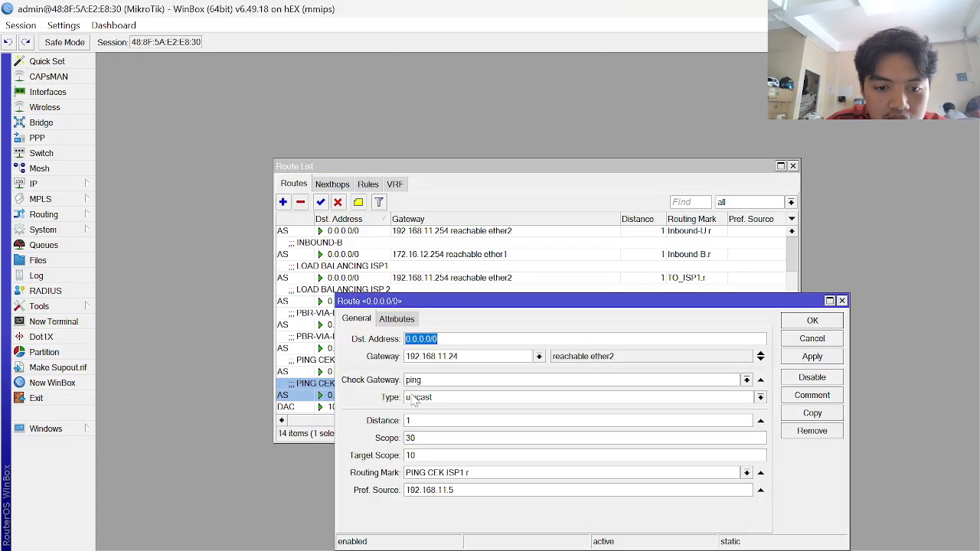
left_click(468, 356)
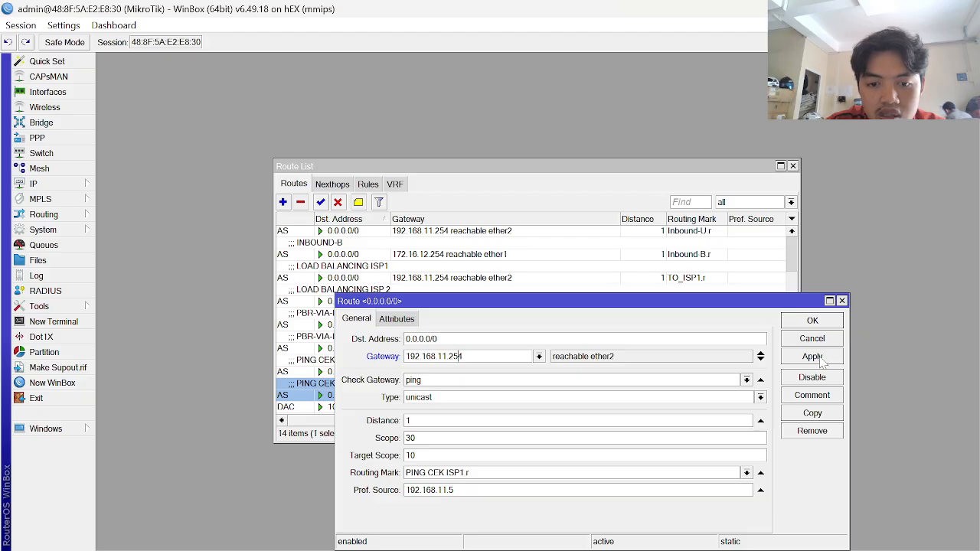
left_click(818, 363)
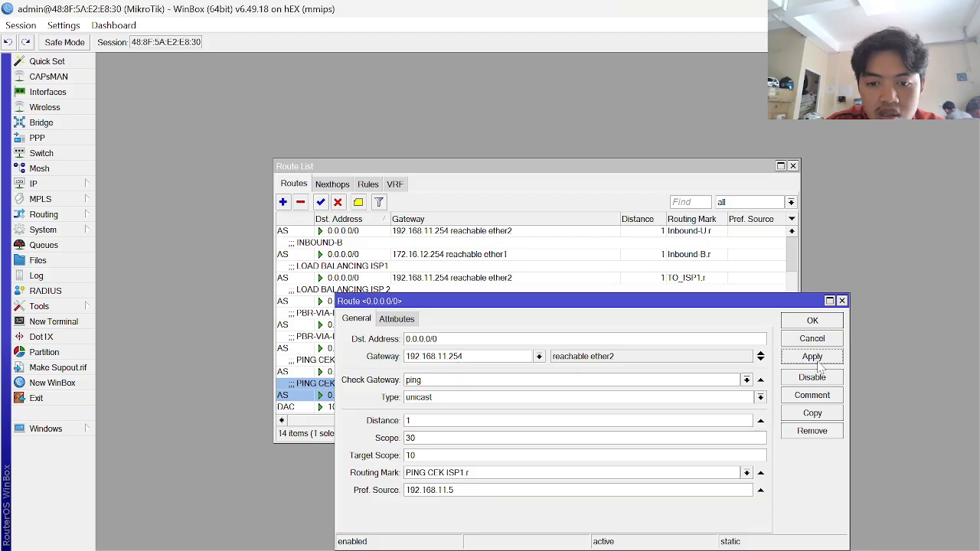
left_click(819, 364)
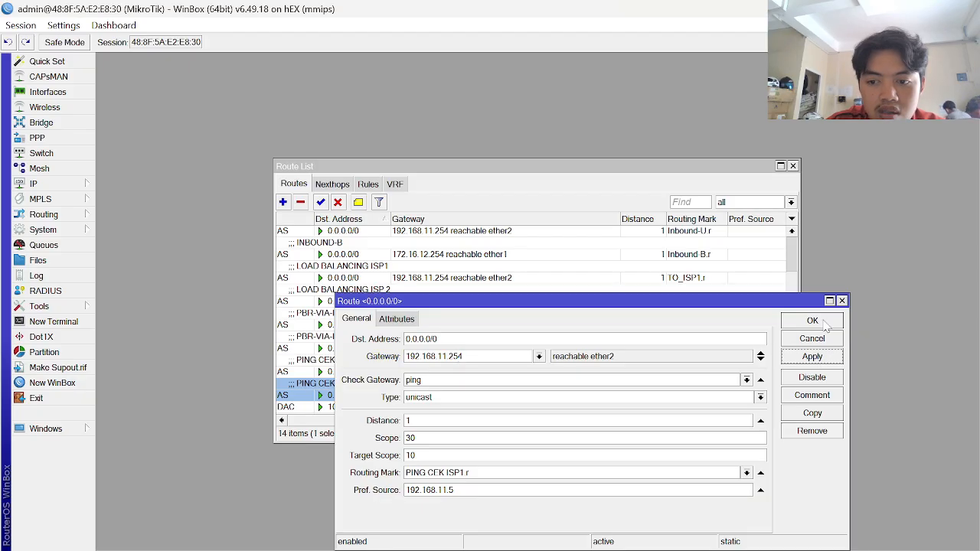
left_click(812, 321)
scroll(525, 340, "down", 1)
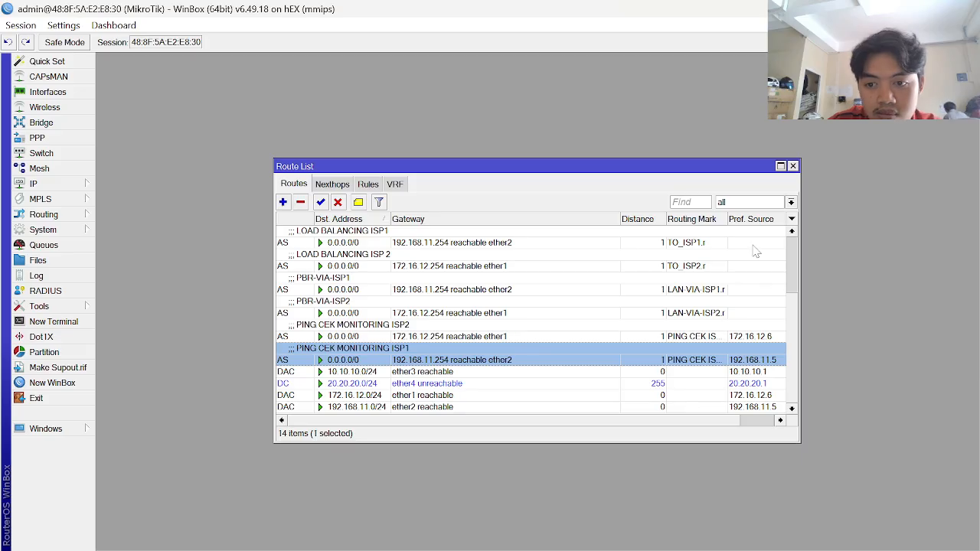
mouse_move(727, 220)
left_mouse_down()
mouse_move(756, 222)
mouse_move(740, 222)
left_mouse_up()
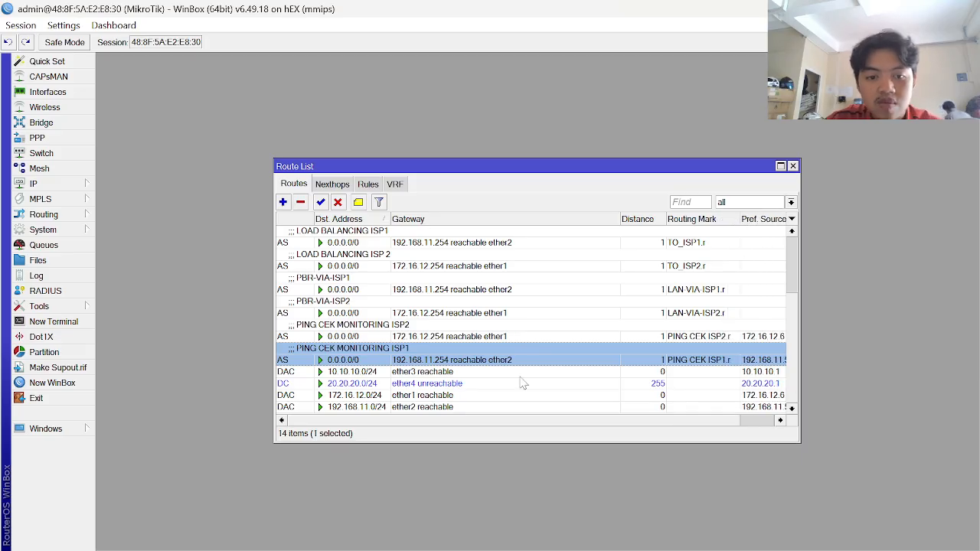
key("alt+Tab")
scroll(523, 382, "down", 1)
scroll(523, 383, "up", 1)
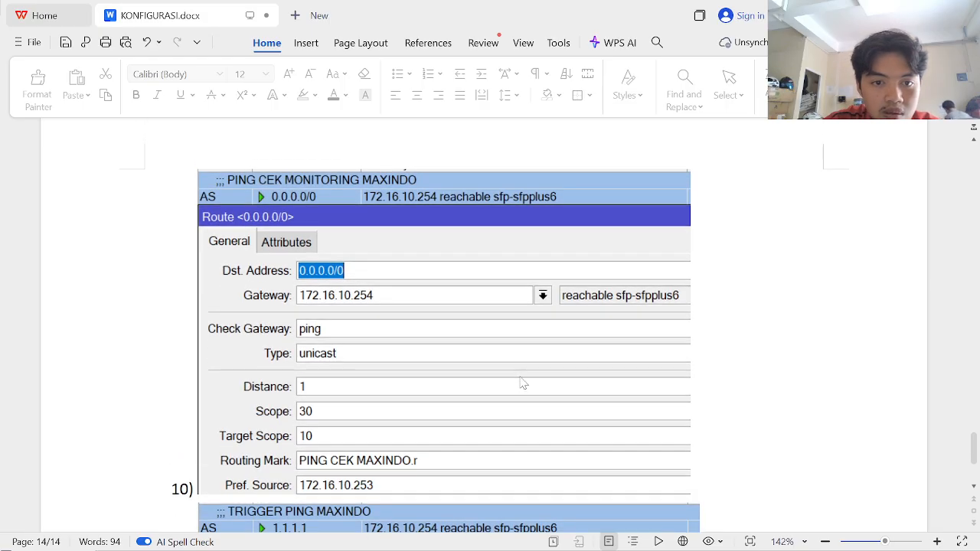
scroll(522, 383, "down", 3)
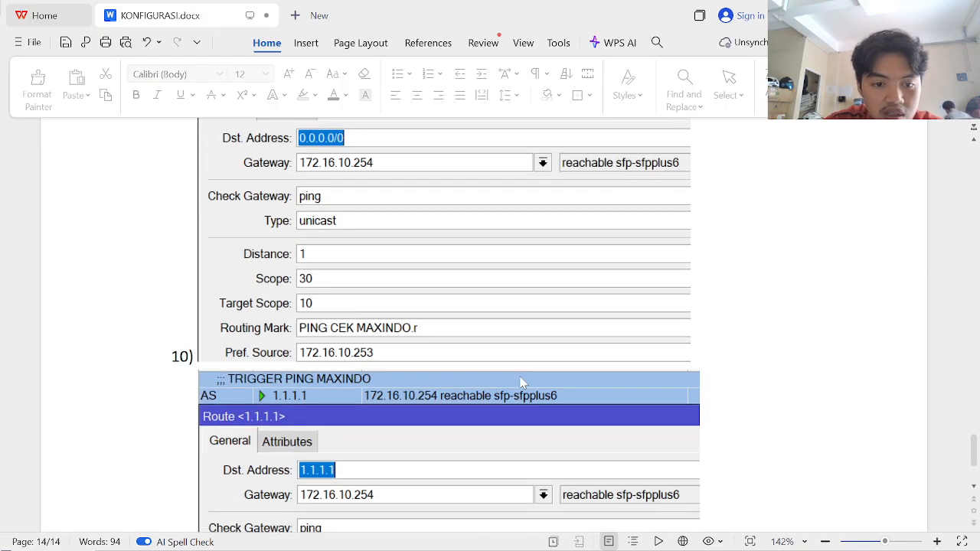
scroll(520, 383, "down", 5)
scroll(521, 383, "up", 3)
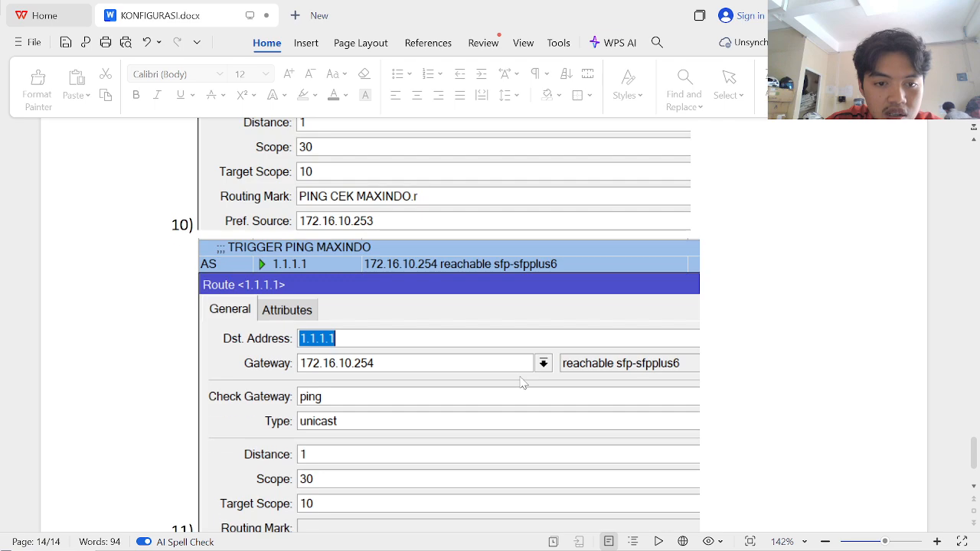
scroll(521, 383, "down", 3)
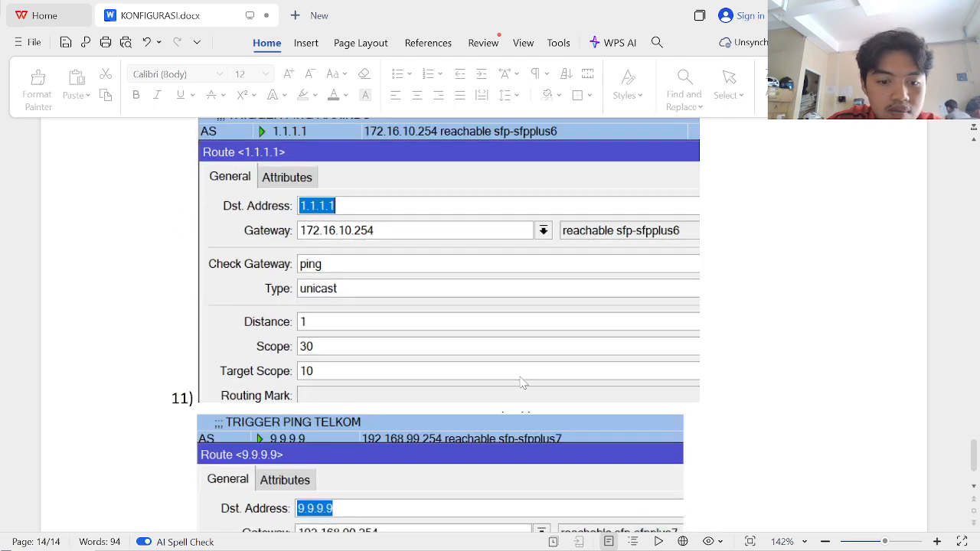
scroll(521, 383, "up", 2)
scroll(521, 383, "down", 1)
key("alt+Tab")
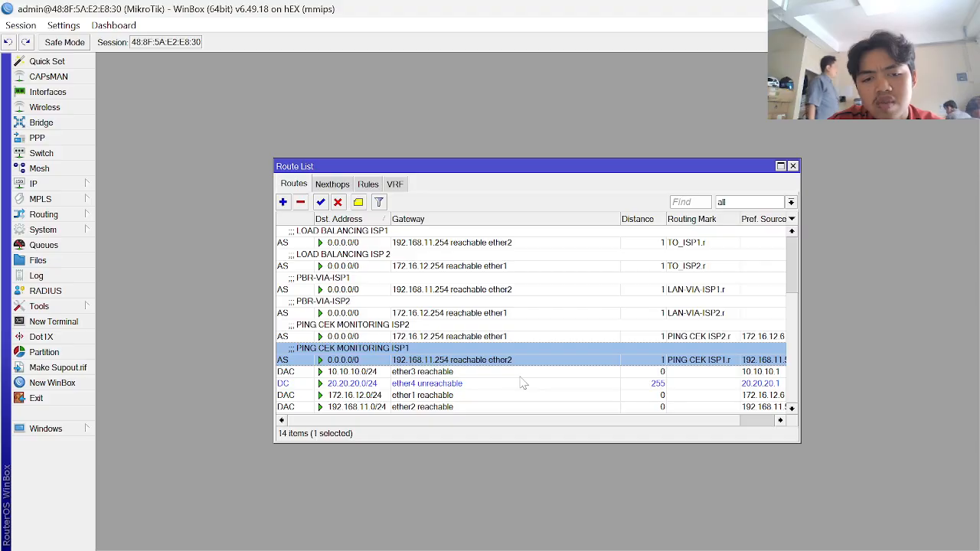
- Add a new route with destination address 1.1.1.1, checking the guide's trigger route
left_click(283, 202)
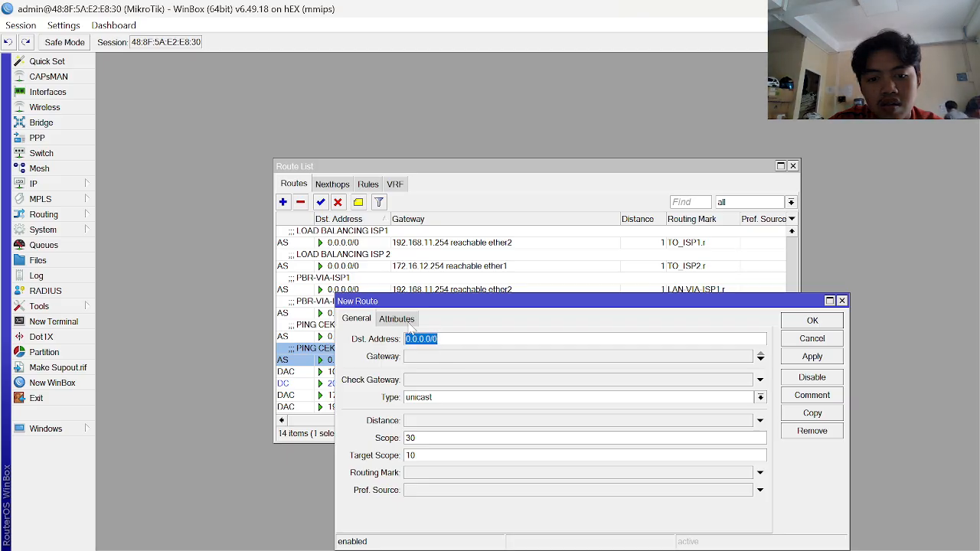
key("alt+Tab")
key("alt+Tab")
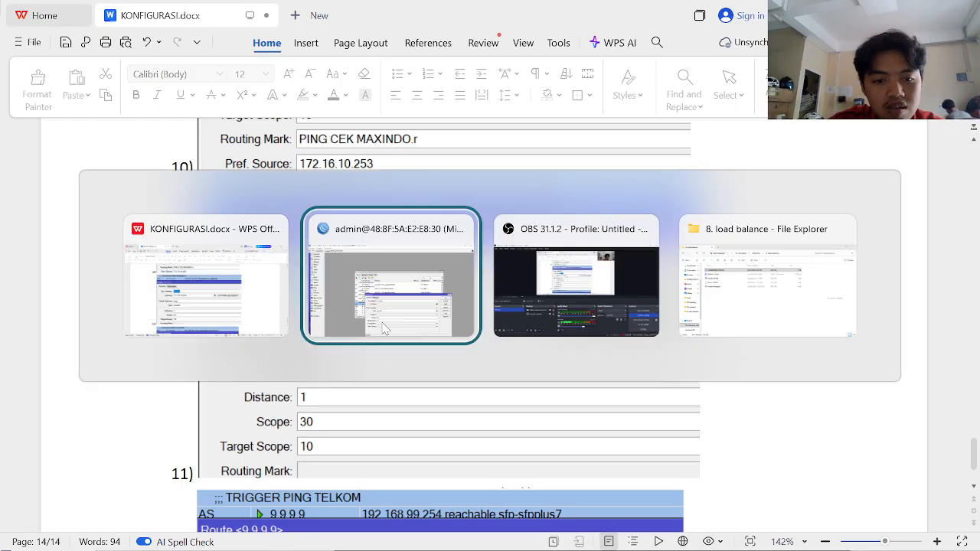
type("1.1.1.1")
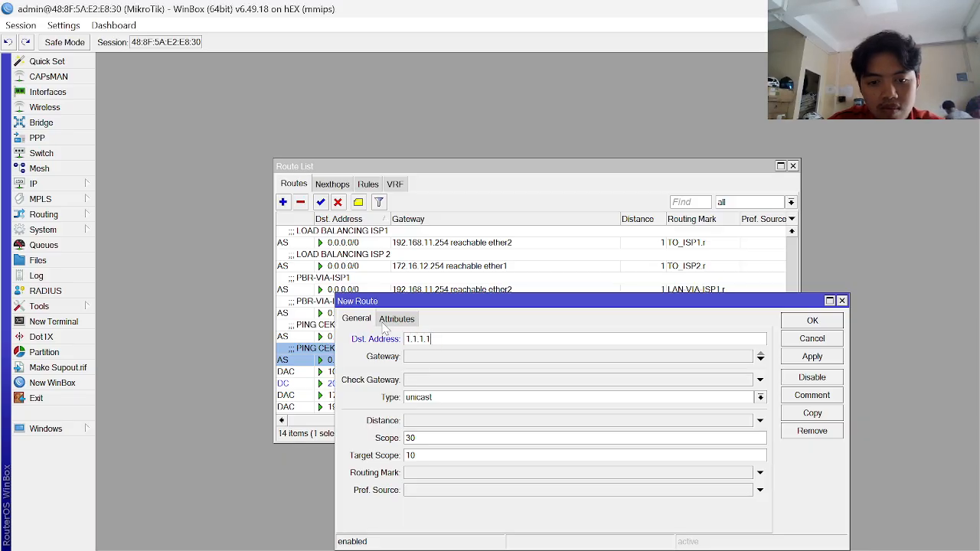
key("alt+Tab")
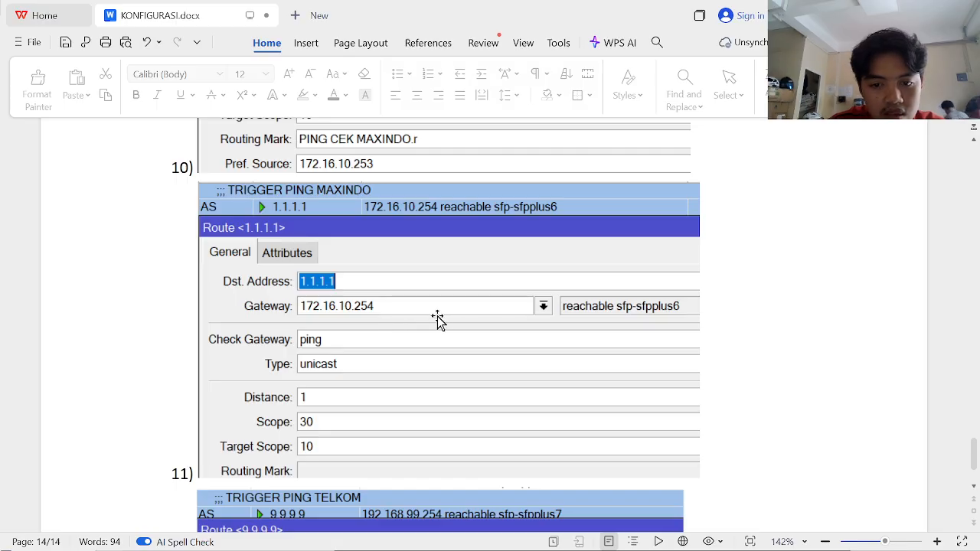
key("alt+Tab")
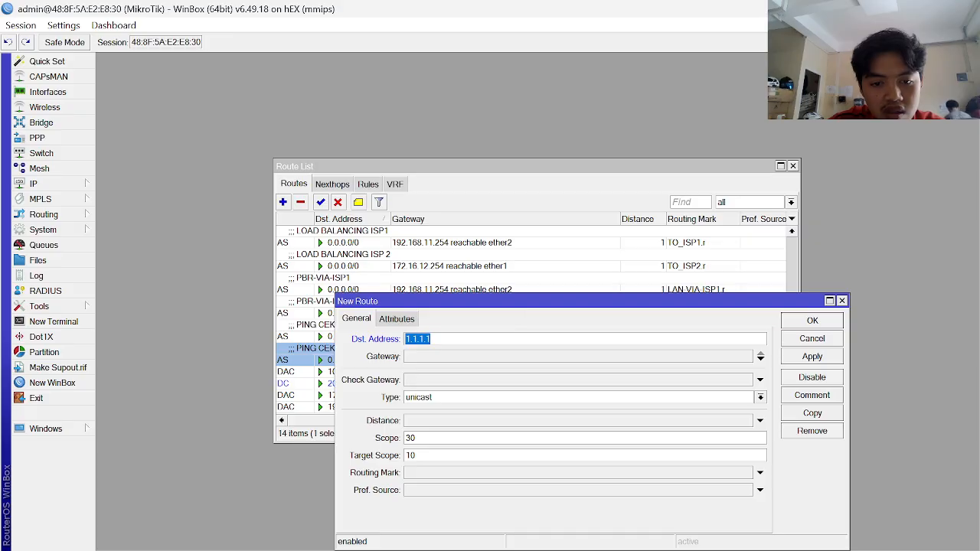
- Give it gateway 192.168.11.254, ping gateway check and distance 1, then save
left_click(459, 358)
type("1.")
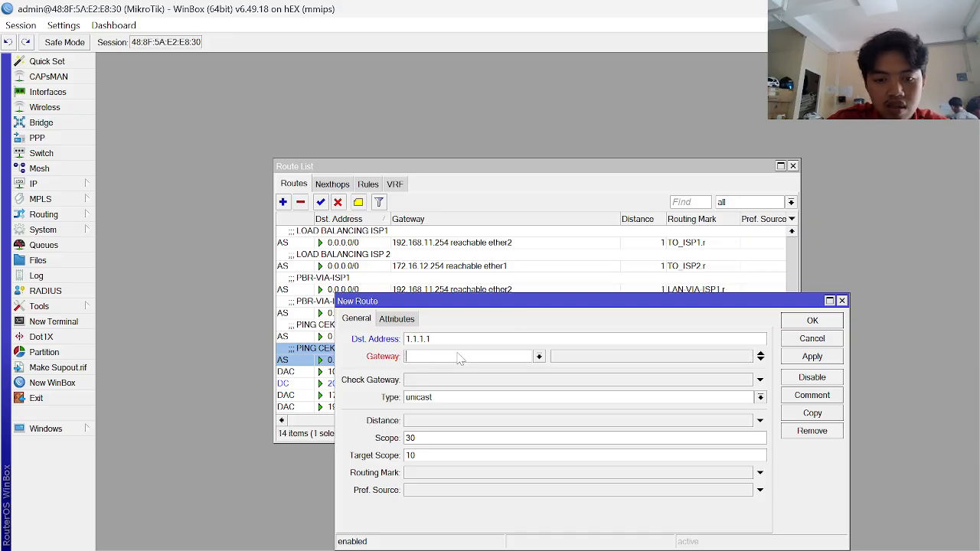
type("192.168.11.25")
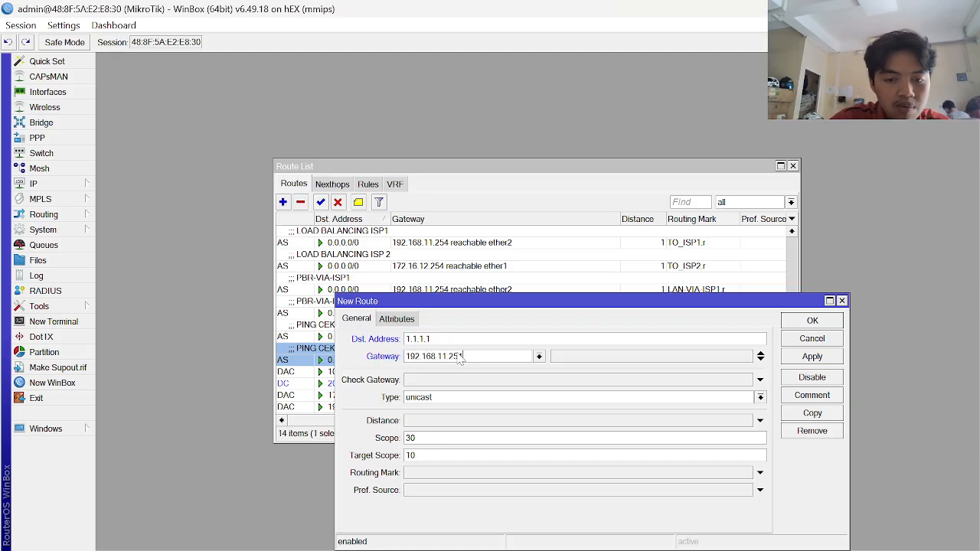
key("alt+Tab")
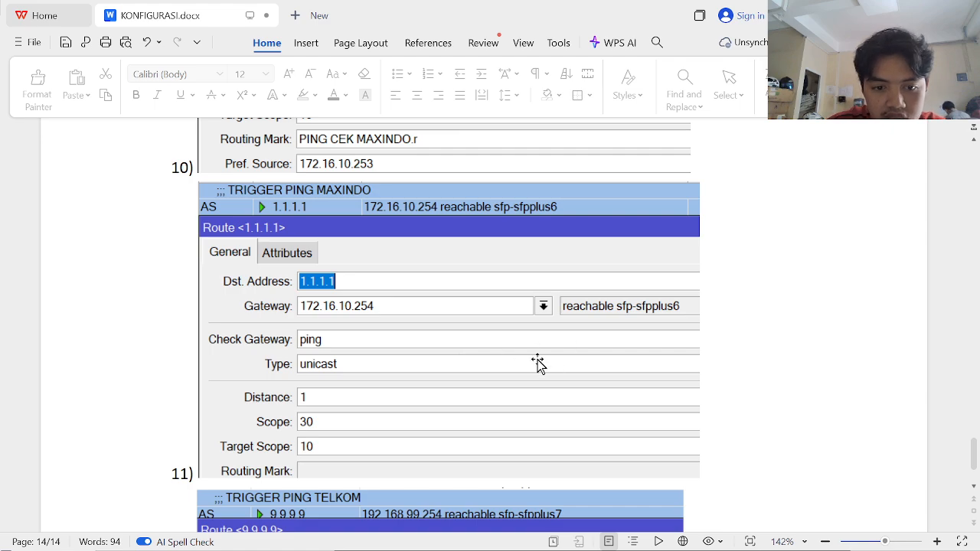
key("alt+Tab")
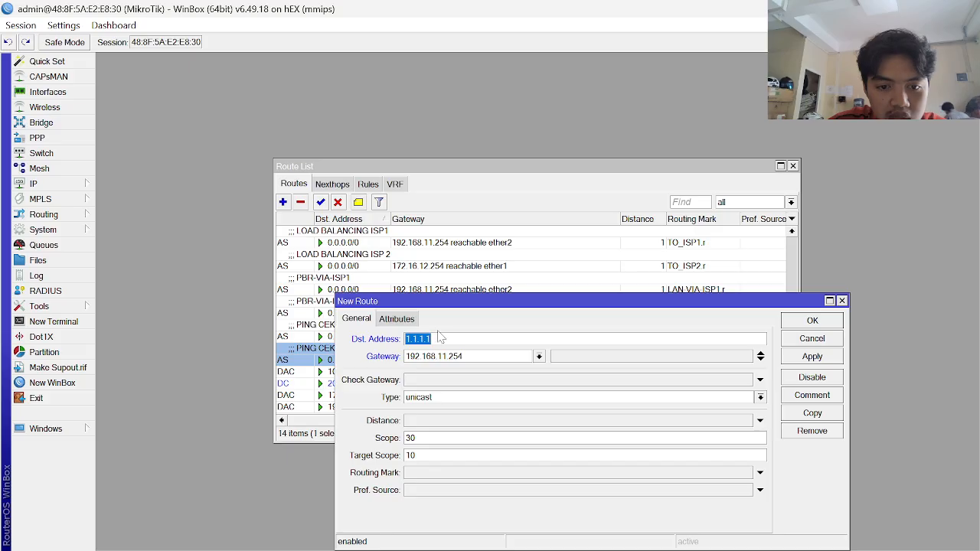
left_click(462, 381)
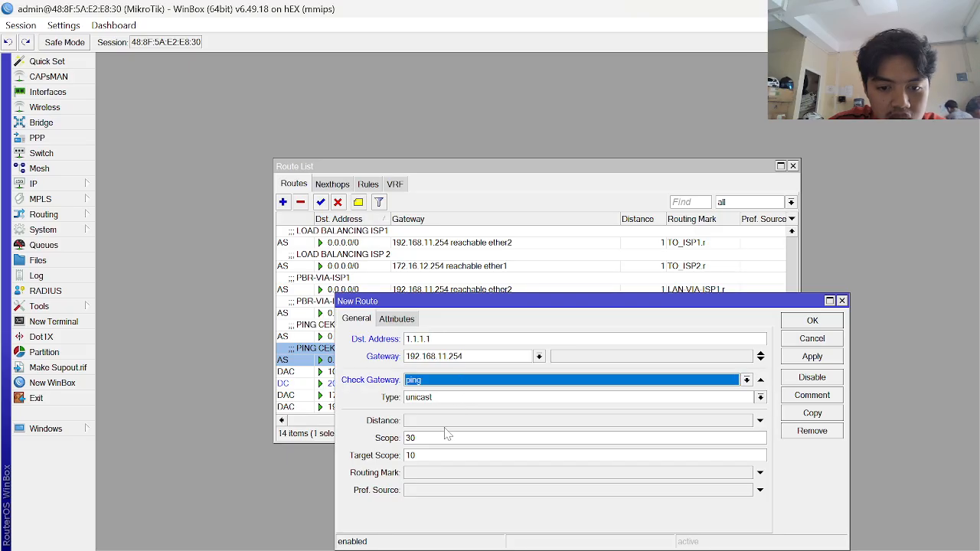
left_click(448, 422)
left_click(834, 359)
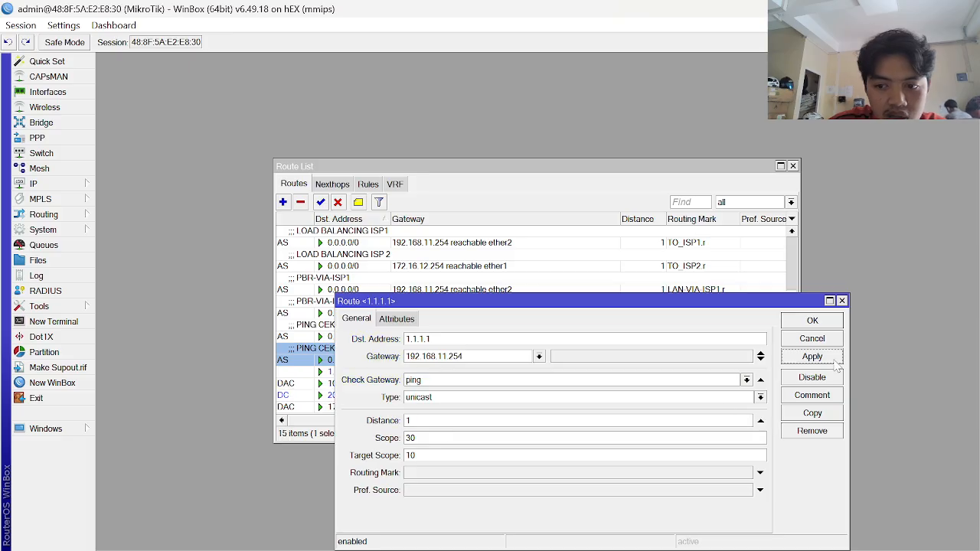
left_click(828, 324)
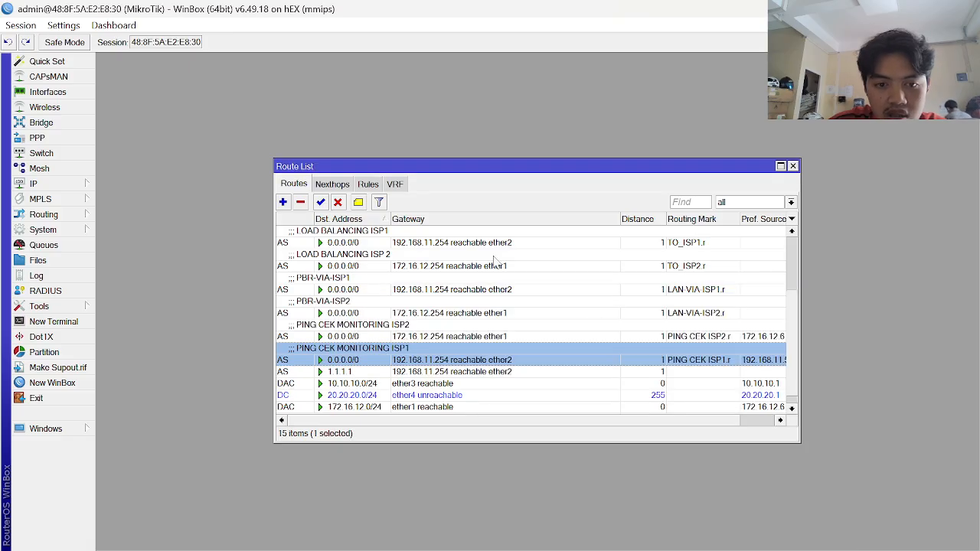
- Enter a new route to 9.9.9.9 via 172.16.12.254 with ping gateway check, distance 1
left_click(282, 201)
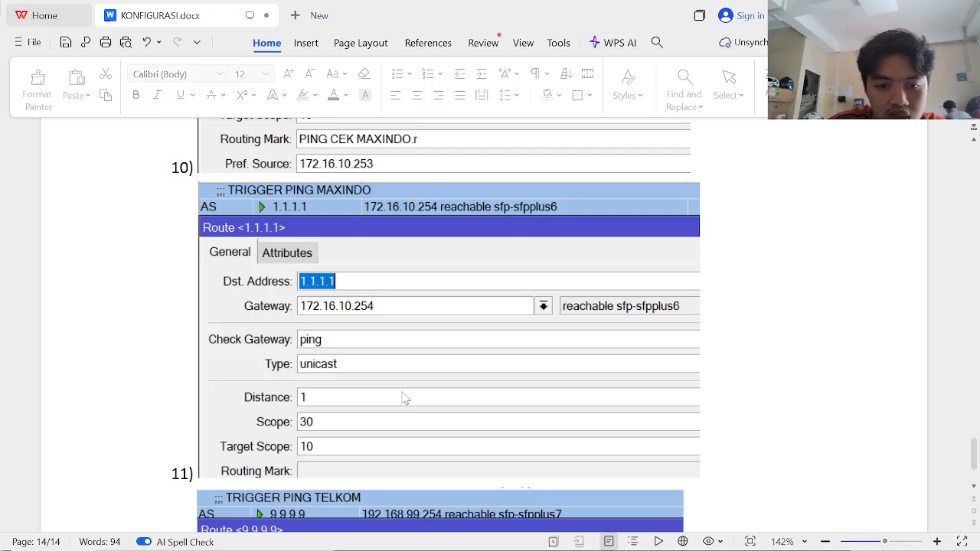
scroll(404, 398, "down", 5)
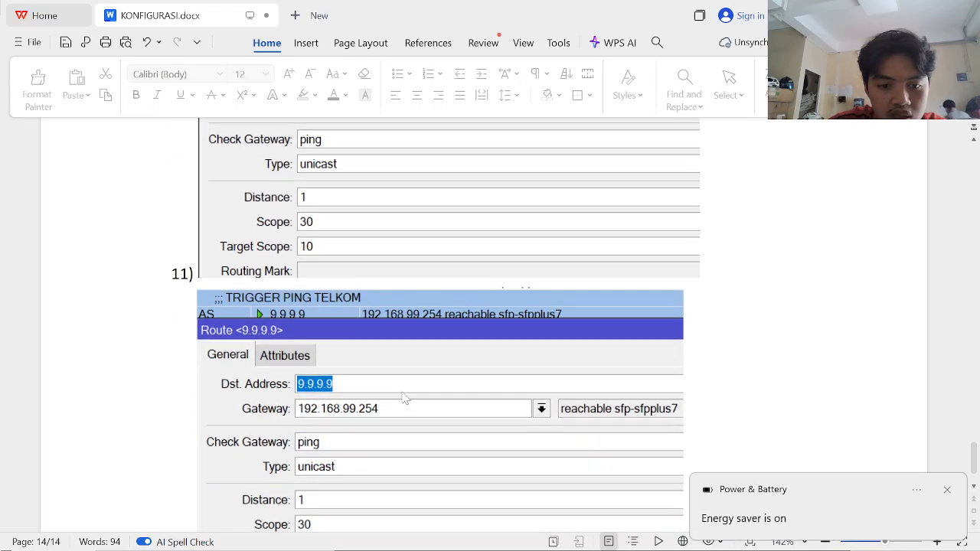
scroll(405, 398, "down", 3)
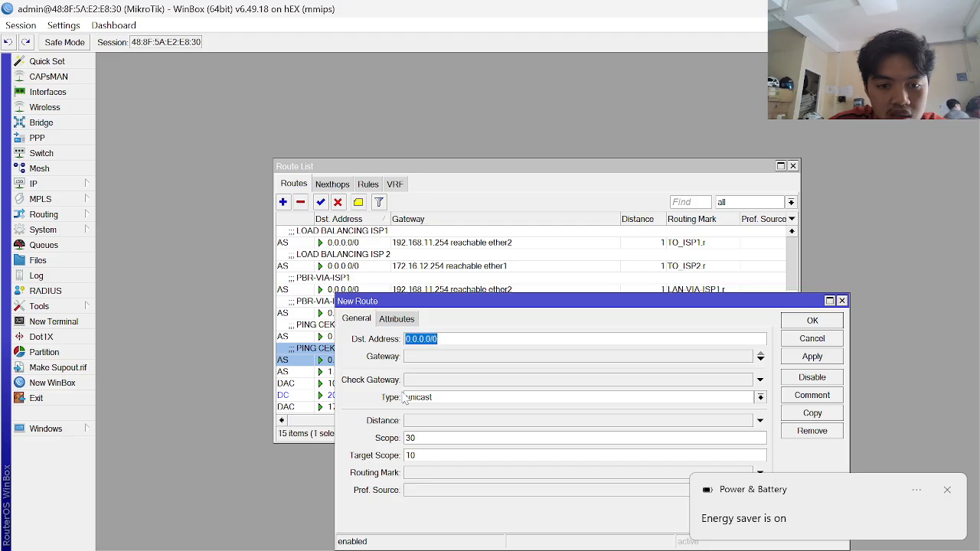
type("9.9.9.9")
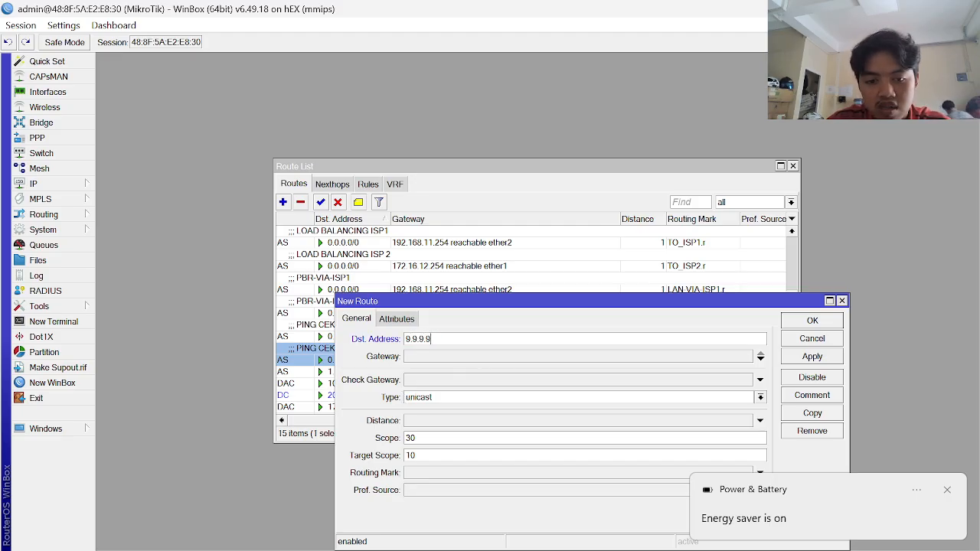
key("Tab")
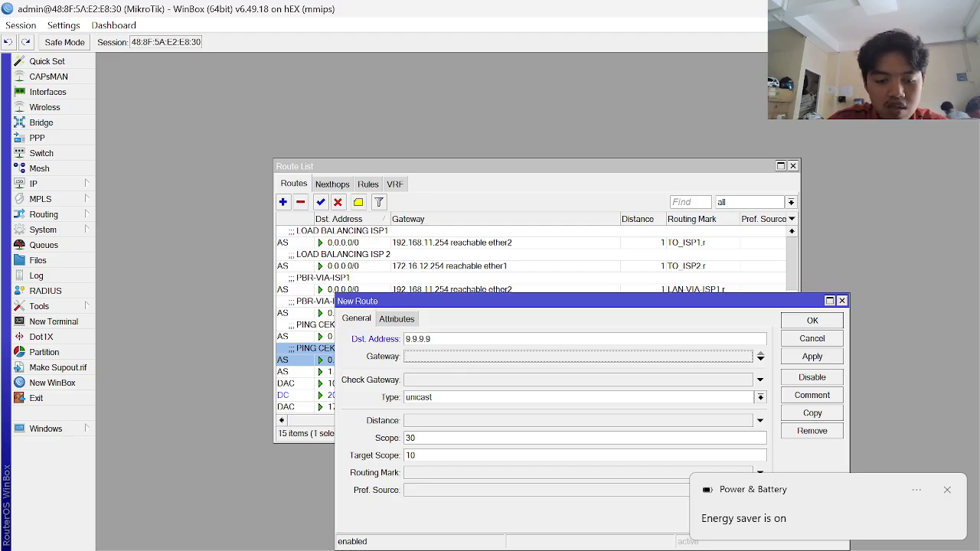
type("172.16.12.254")
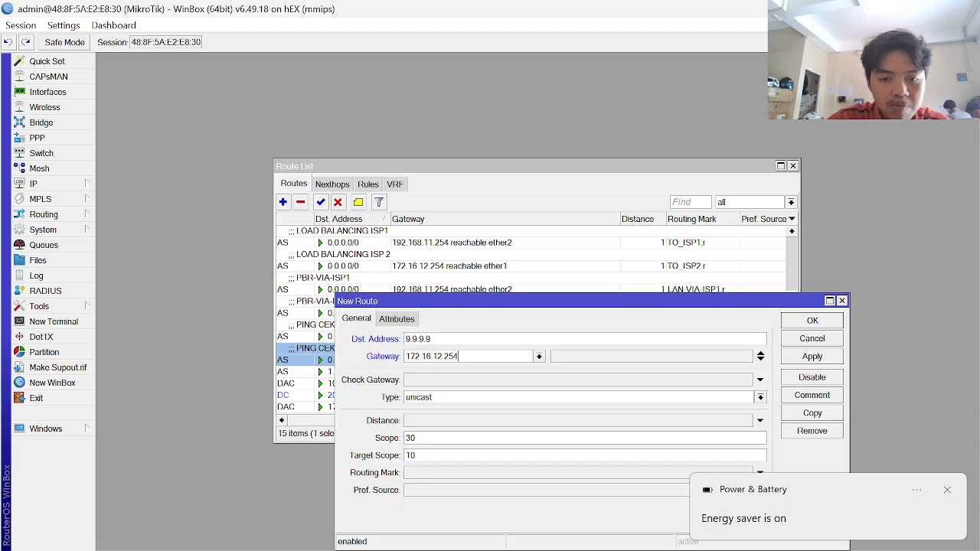
left_click(462, 380)
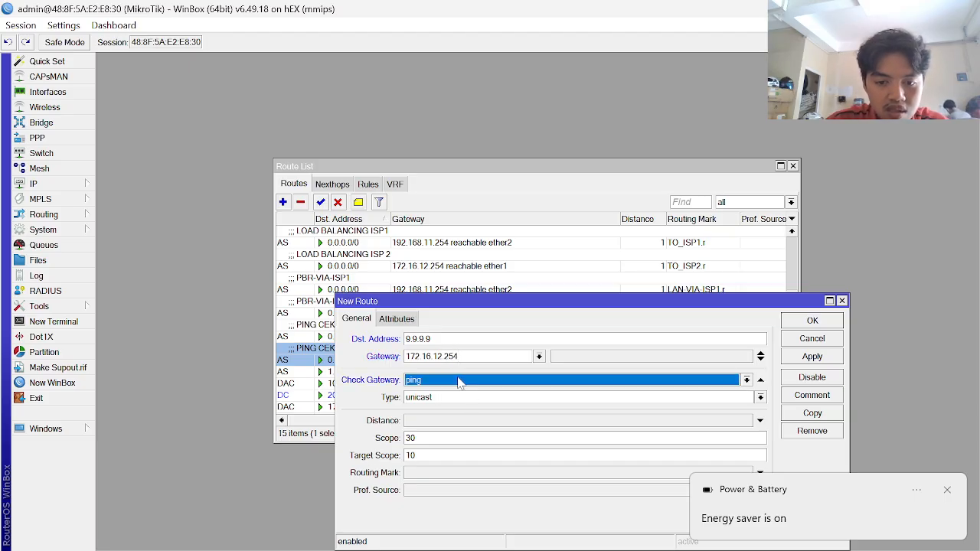
left_click(459, 422)
- Check the 9.9.9.9 route against the guide, save it, and select the 1.1.1.1 route
key("alt+Tab")
scroll(339, 419, "down", 1)
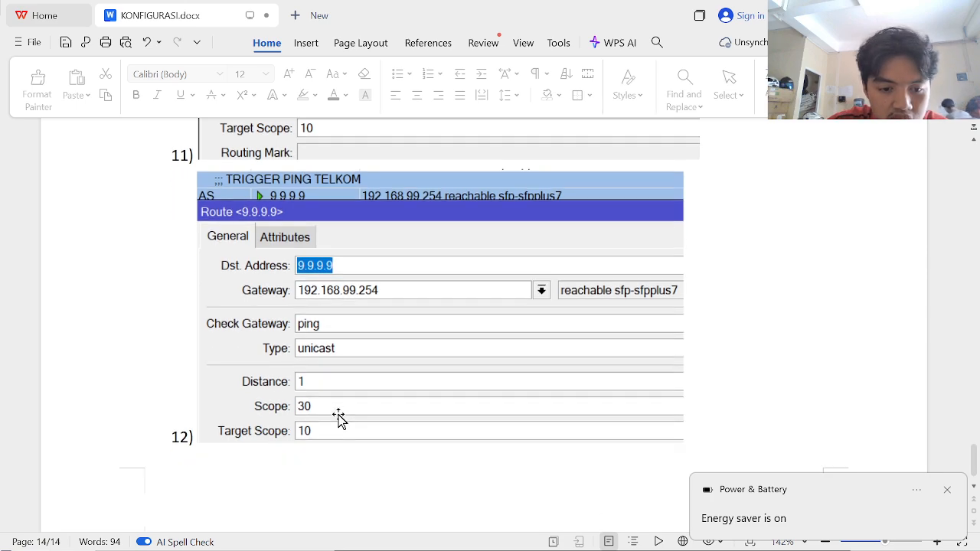
key("alt+Tab")
key("alt+Tab")
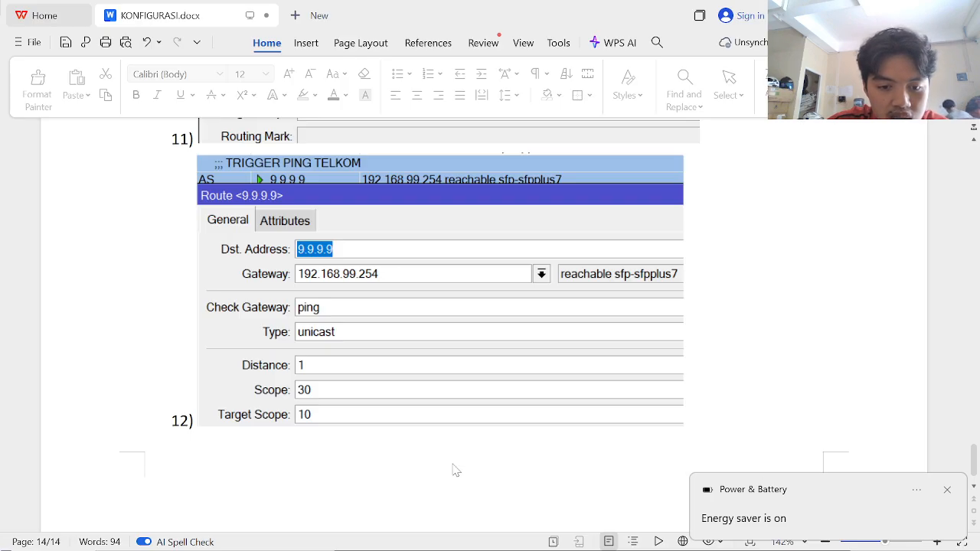
key("alt+Tab")
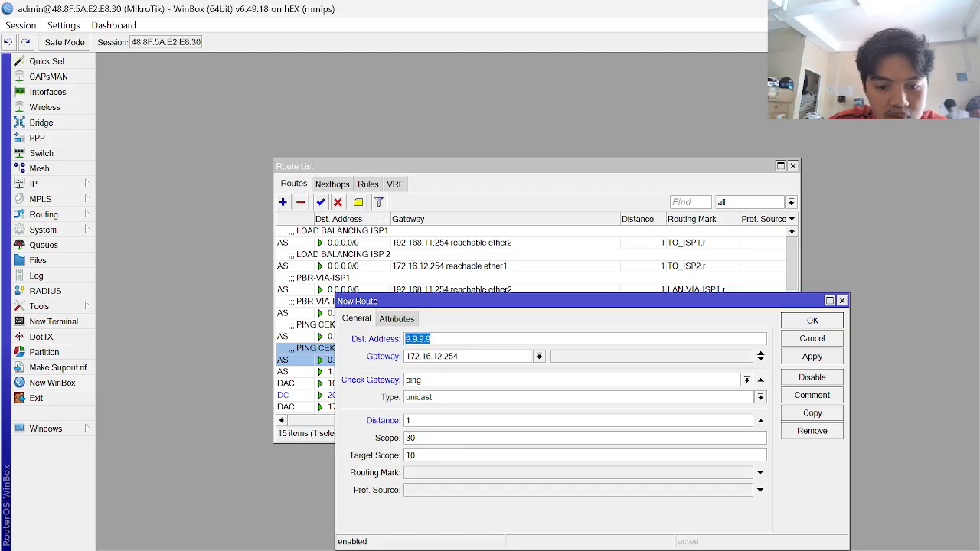
left_click(827, 358)
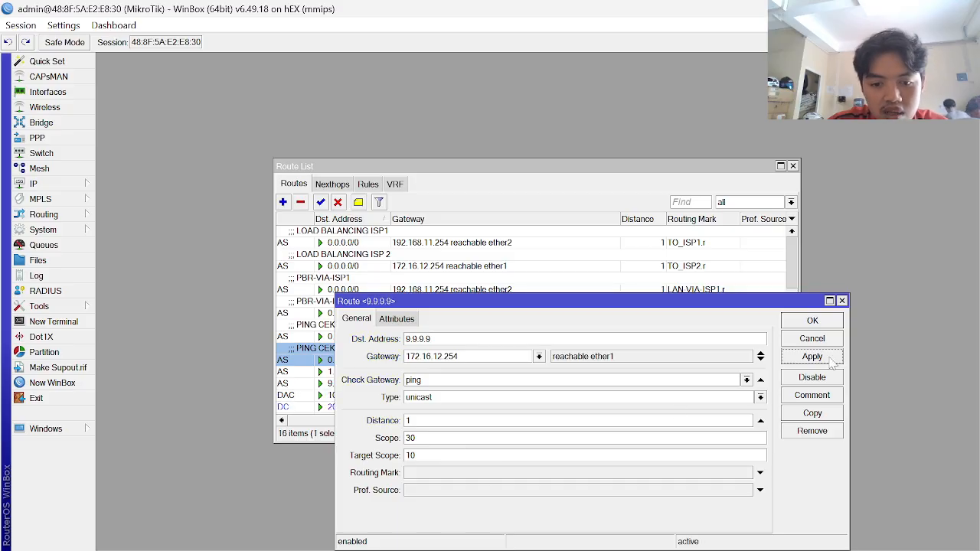
key("Return")
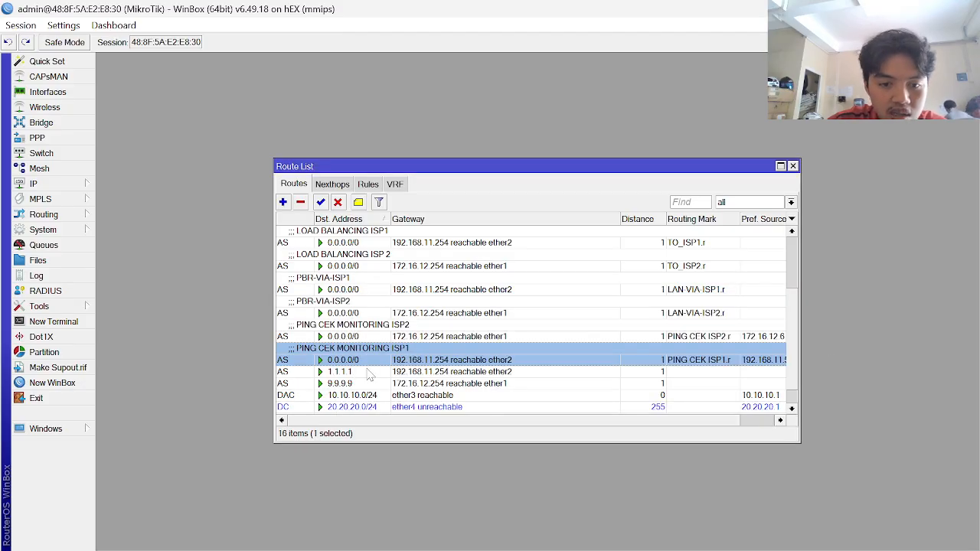
left_click(371, 373)
- Give the 1.1.1.1 route the comment TRIGGER PING ISP1
key("alt+Tab")
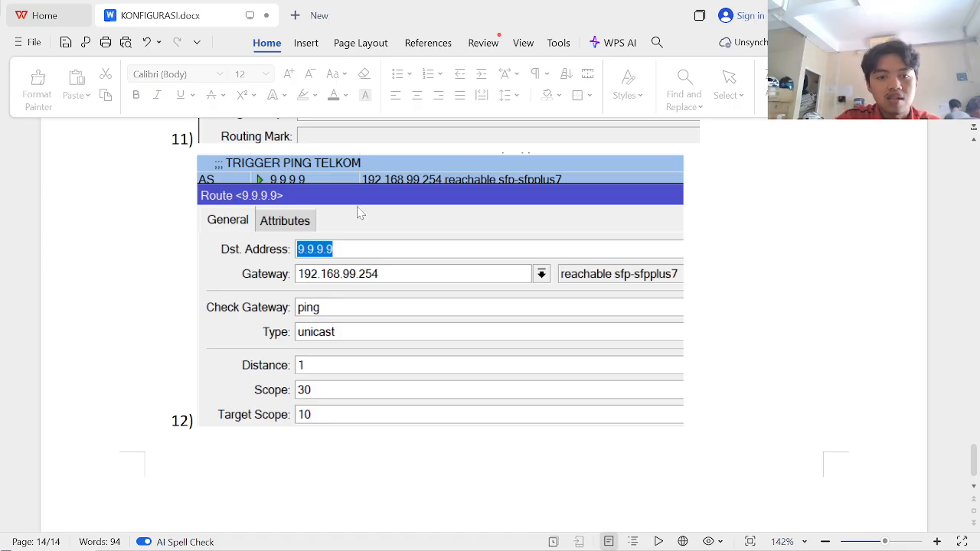
key("alt+Tab")
left_click(358, 202)
type("PING ISP1")
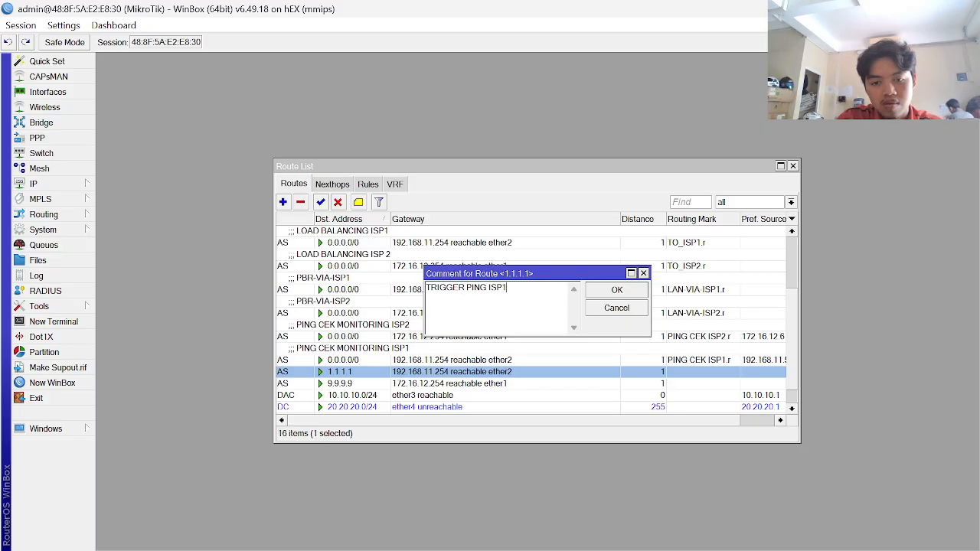
key("Return")
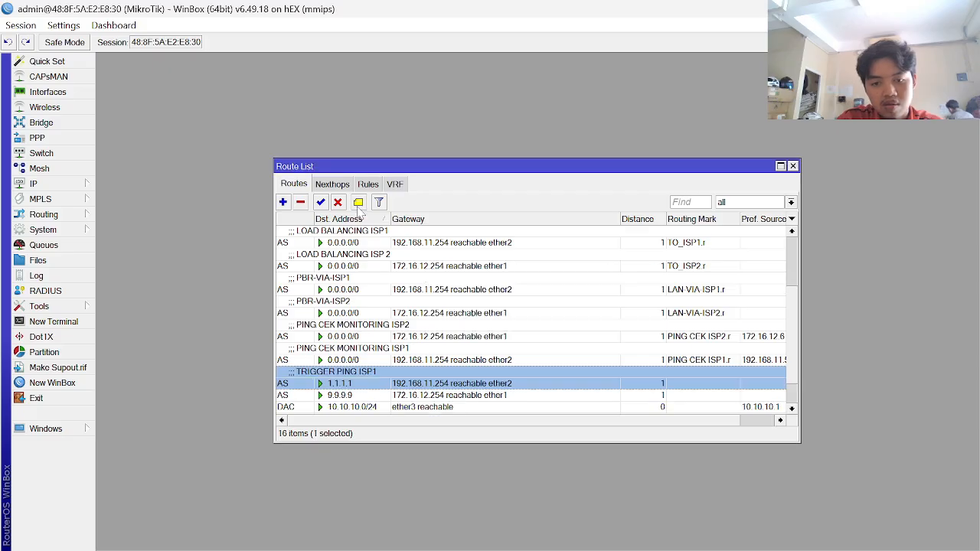
- Give the 9.9.9.9 route the comment TRIGGER PING ISP2
left_click(375, 395)
left_click(365, 205)
type("TRIGGER PING ISP2")
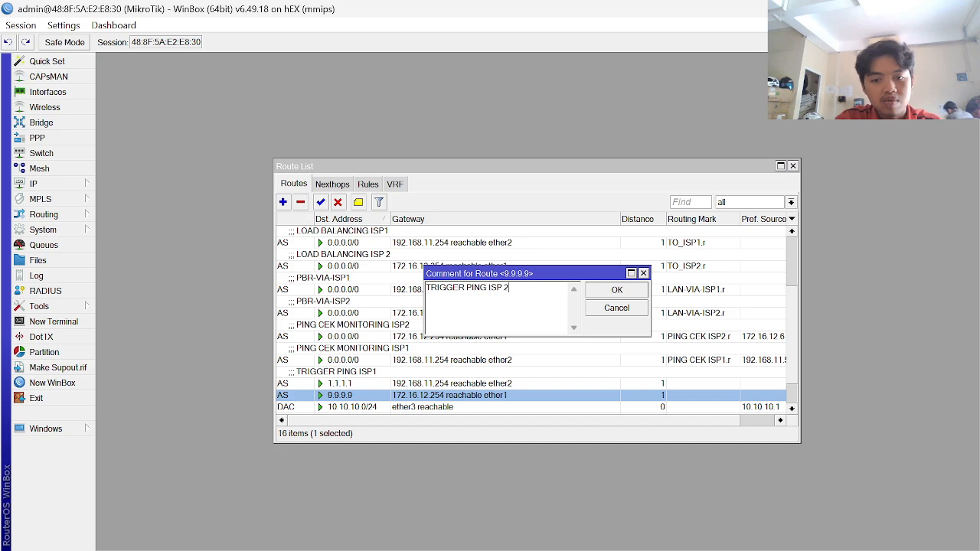
key("Return")
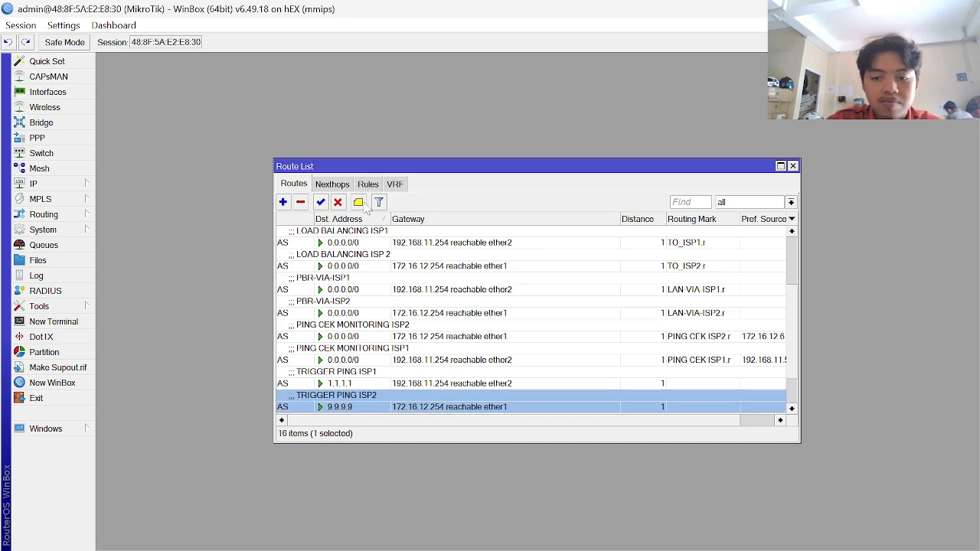
- Compare the commented route list with the reference configuration document
scroll(484, 314, "down", 3)
key("alt+Tab")
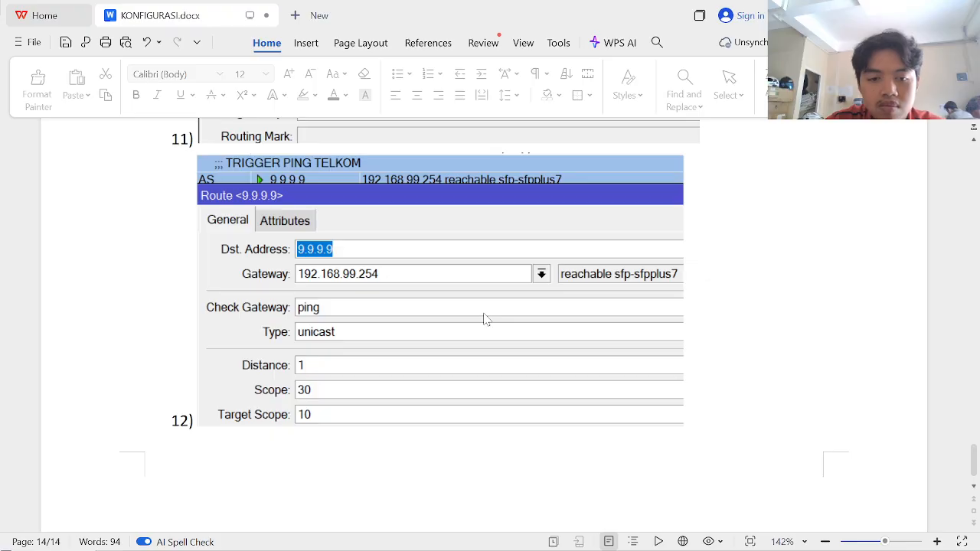
scroll(455, 396, "down", 1)
scroll(455, 396, "up", 3)
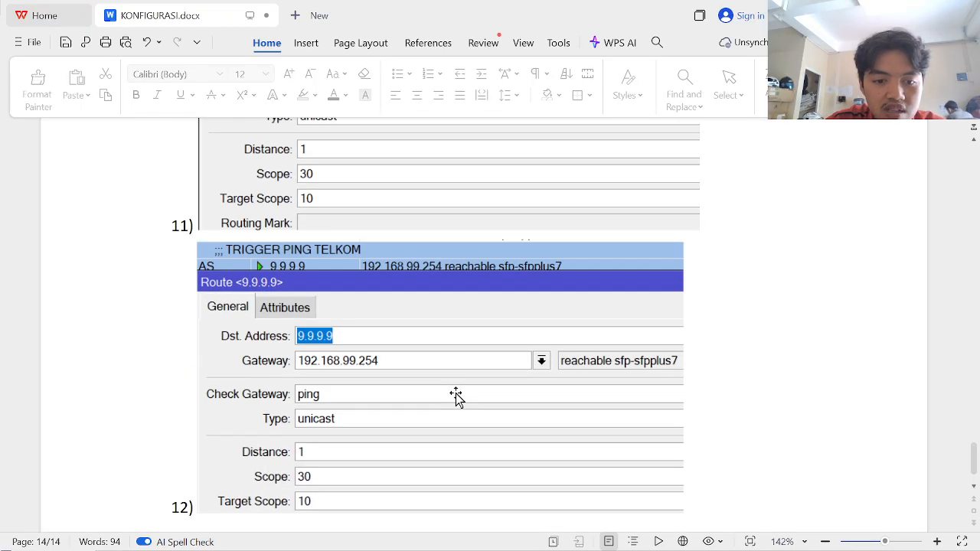
scroll(456, 395, "down", 3)
scroll(455, 396, "up", 2)
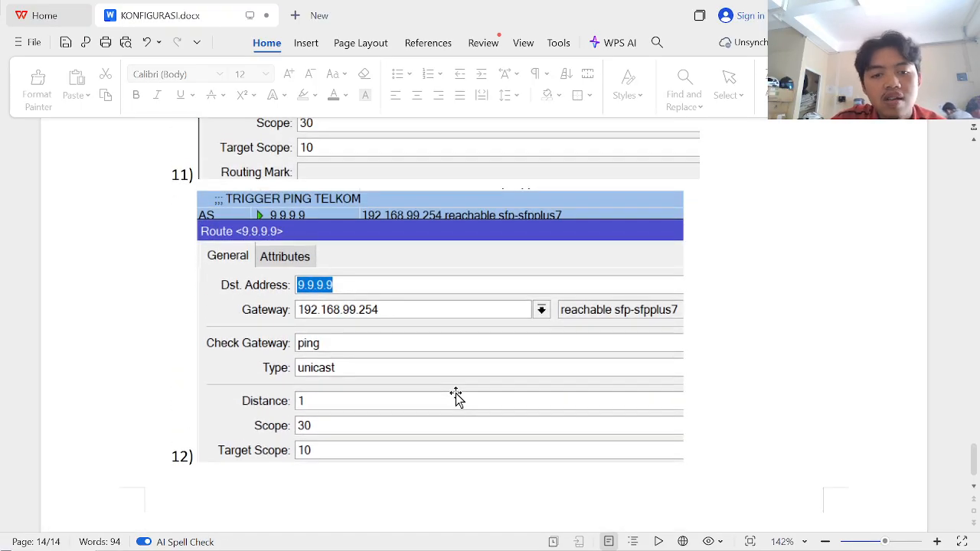
scroll(455, 395, "up", 10)
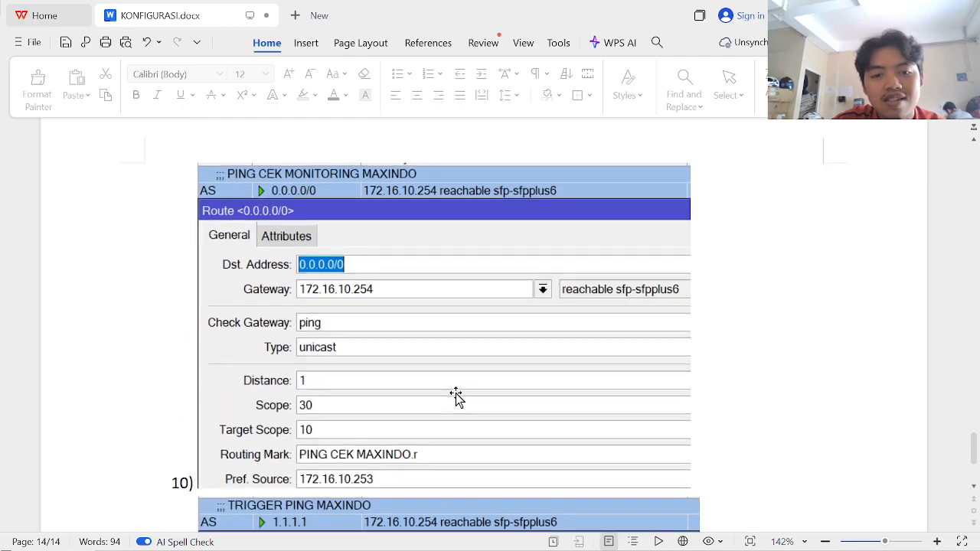
key("alt+Tab")
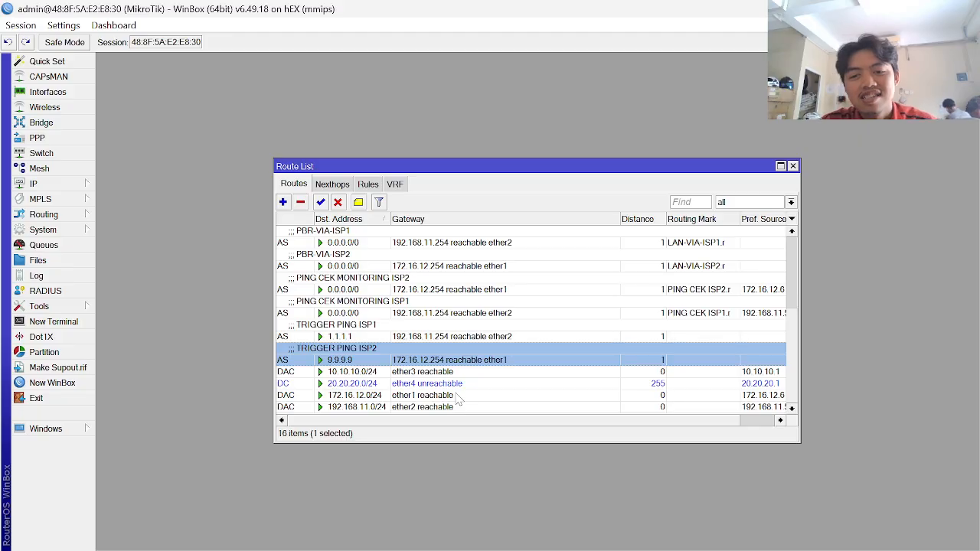
scroll(530, 329, "up", 4)
scroll(530, 329, "down", 4)
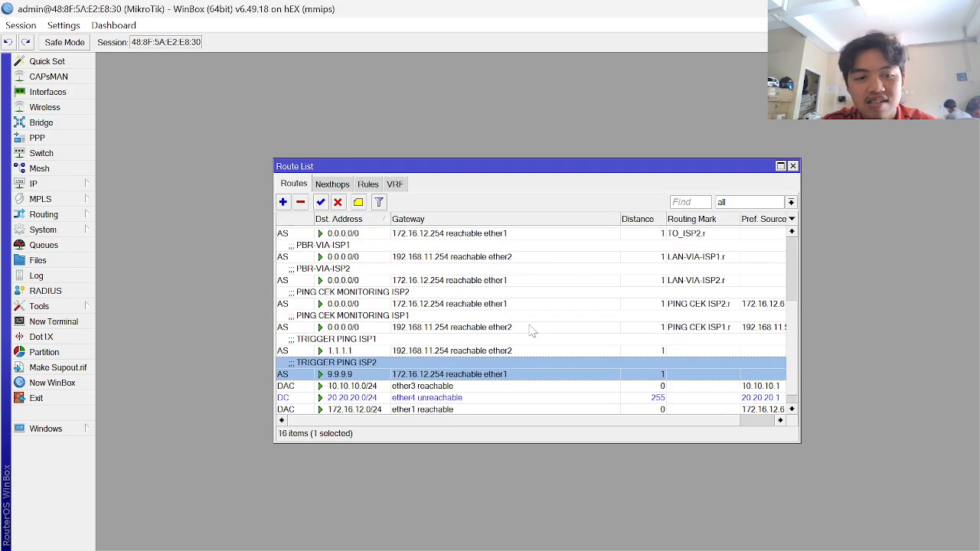
scroll(530, 330, "down", 1)
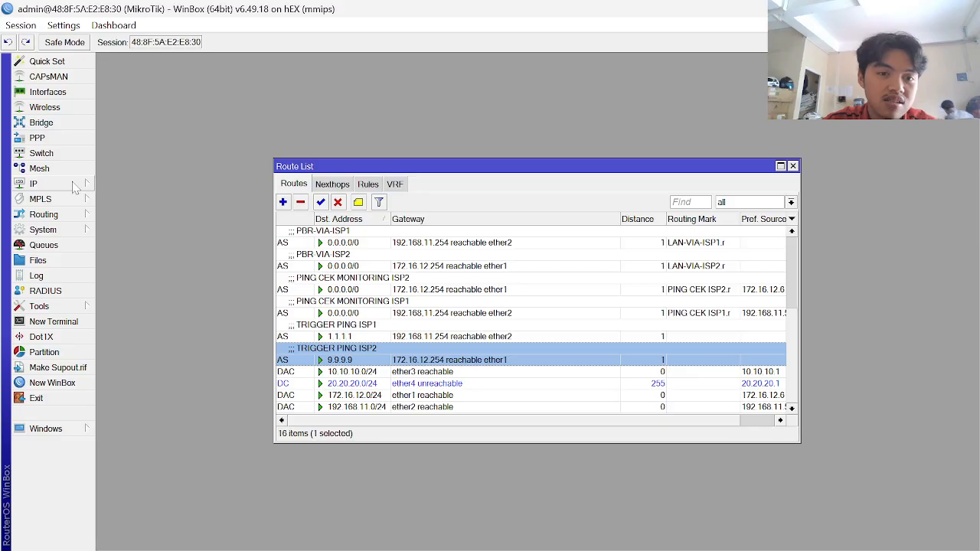
- Check the 10.10.10.1/24 LAN address in IP > Addresses, then open IP > DHCP Server
left_click(74, 187)
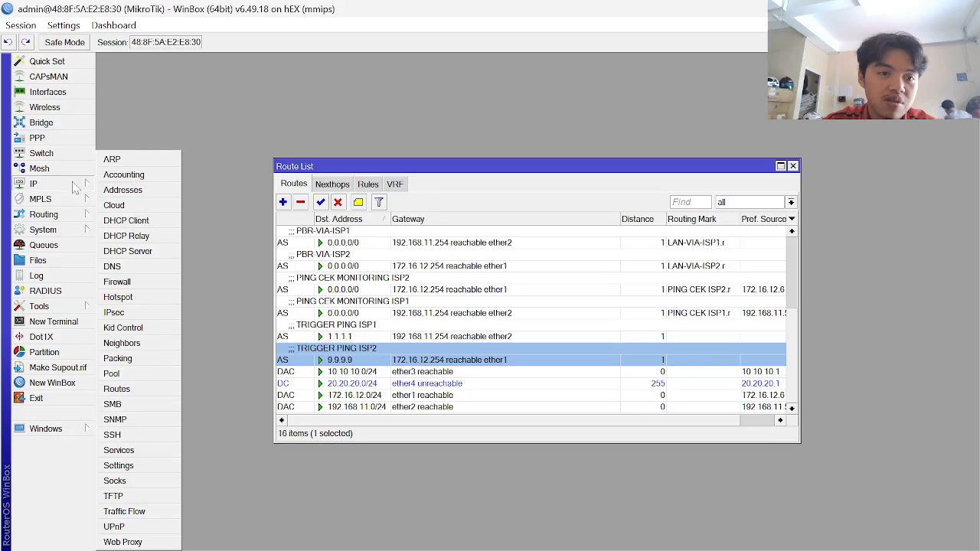
left_click(123, 190)
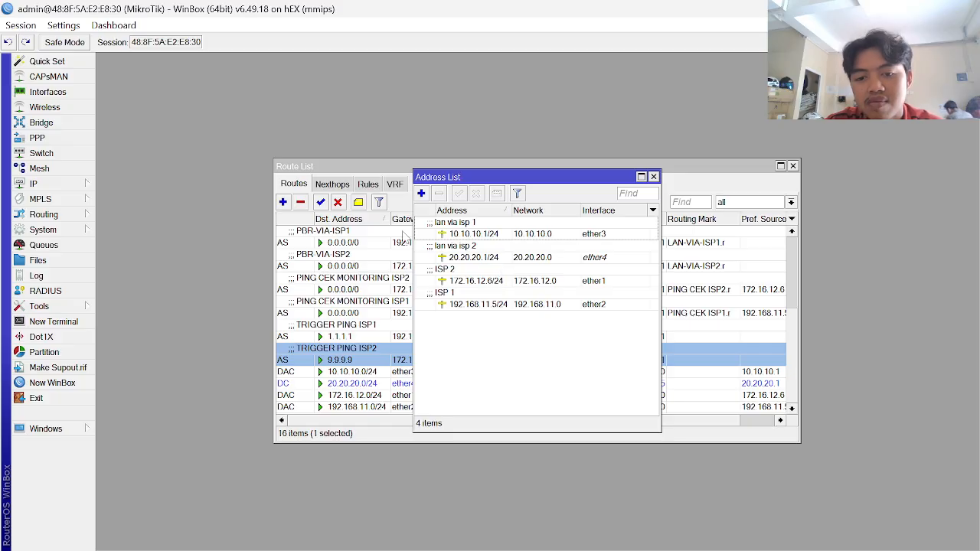
left_click(558, 231)
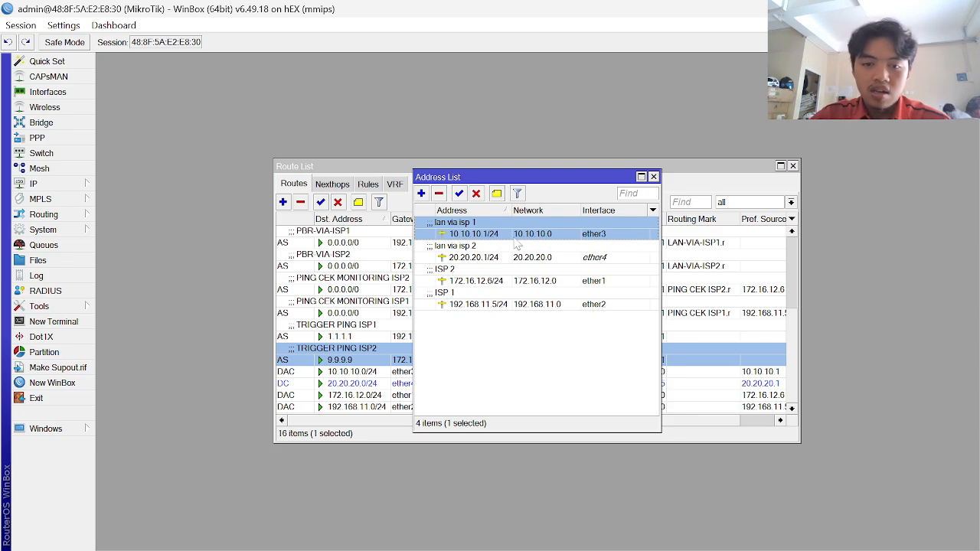
left_click(86, 186)
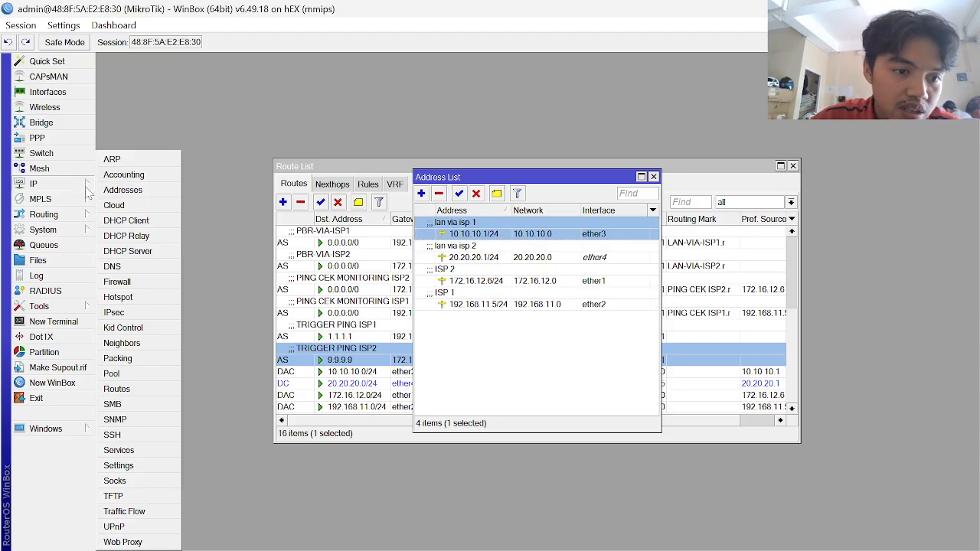
left_click(153, 251)
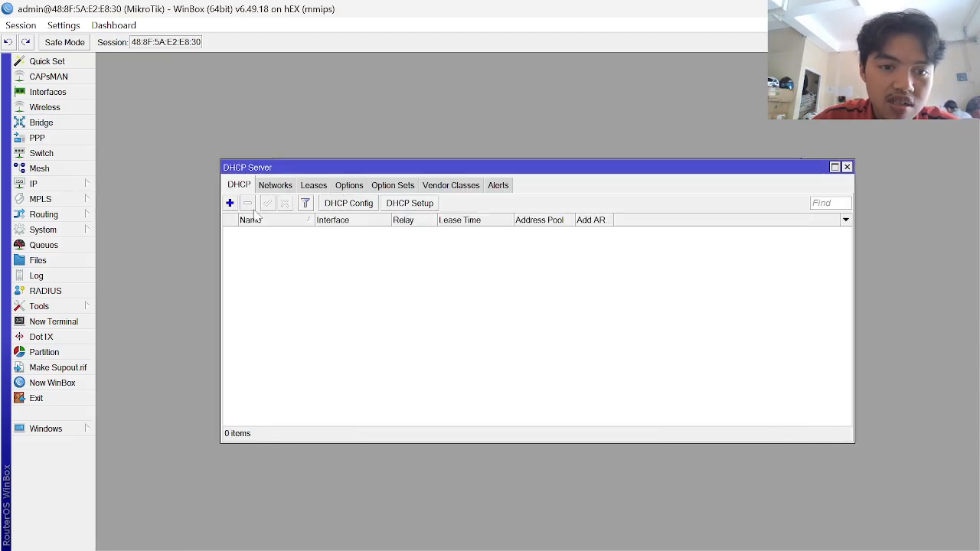
left_click(230, 202)
key("Escape")
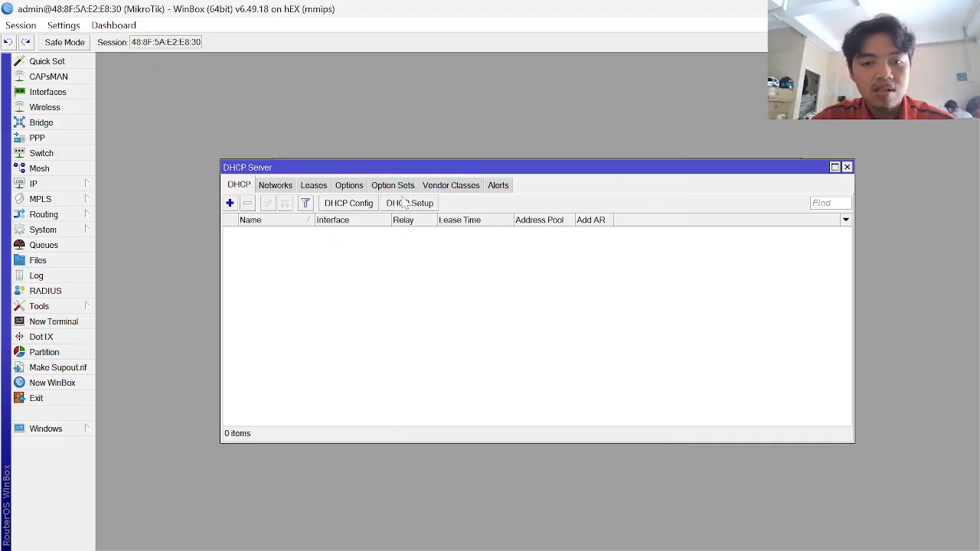
left_click(418, 207)
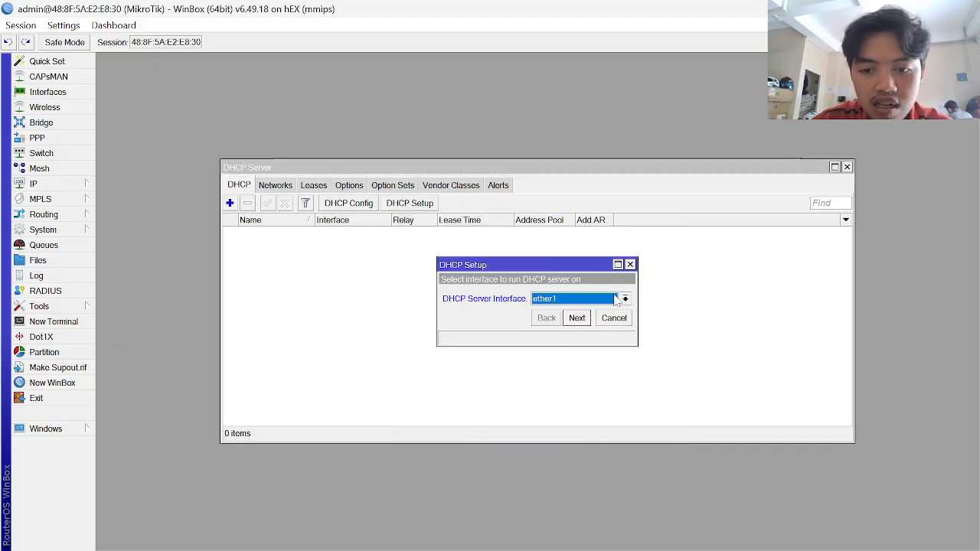
left_click(618, 302)
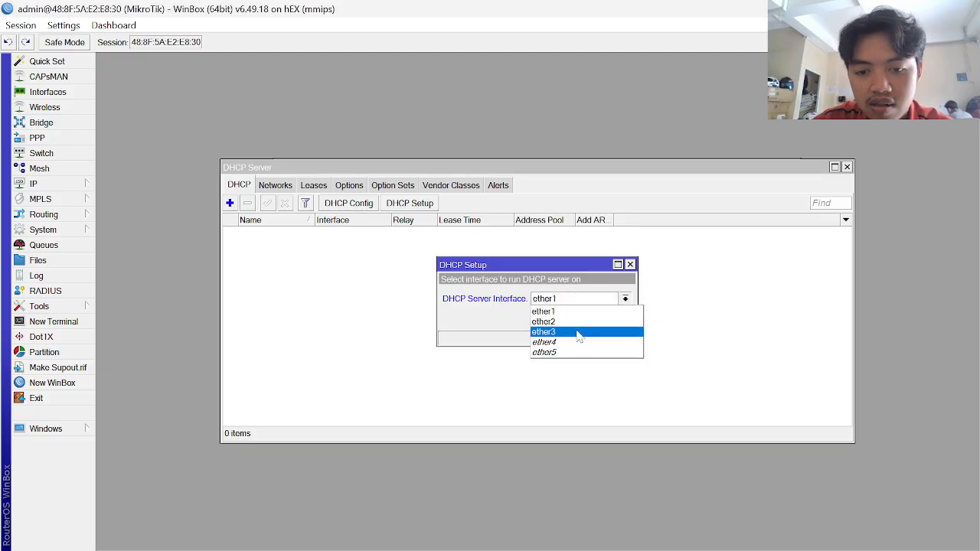
left_click(580, 332)
left_click(577, 318)
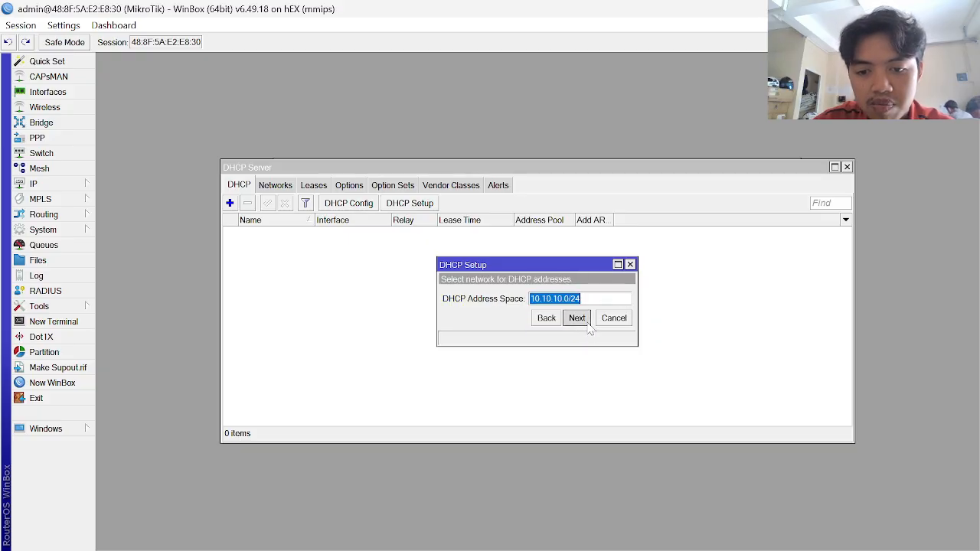
left_click(577, 318)
left_click(576, 318)
left_click(590, 326)
left_click(589, 325)
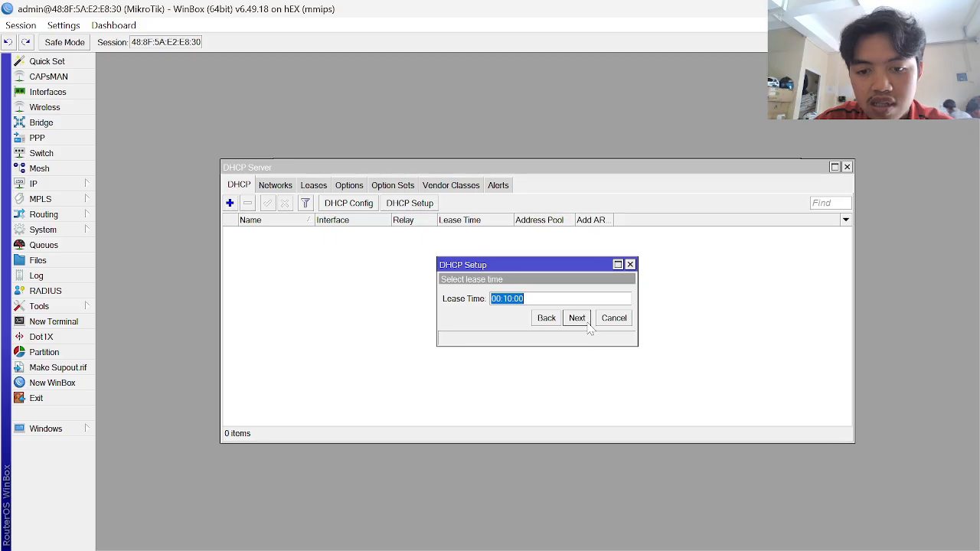
left_click(559, 321)
left_click(577, 318)
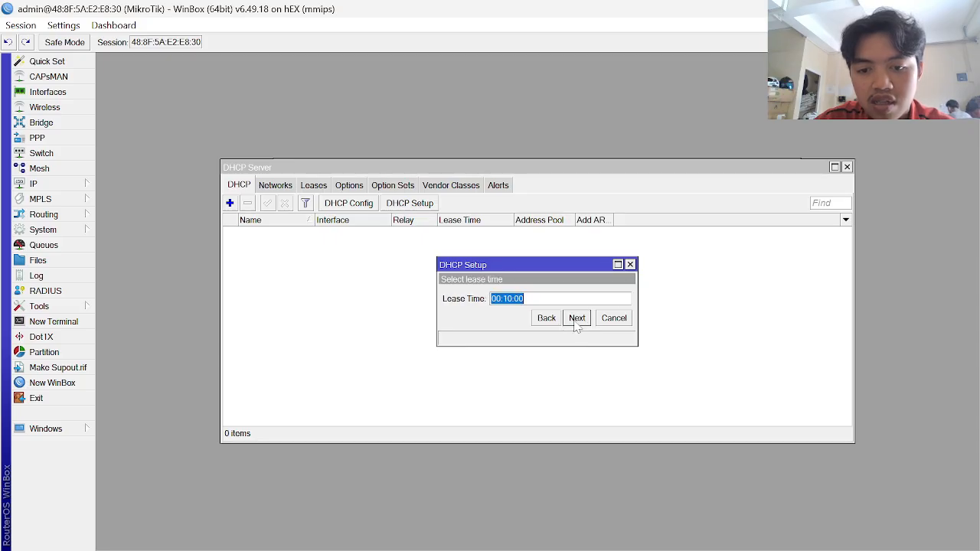
left_click(577, 318)
left_click(543, 295)
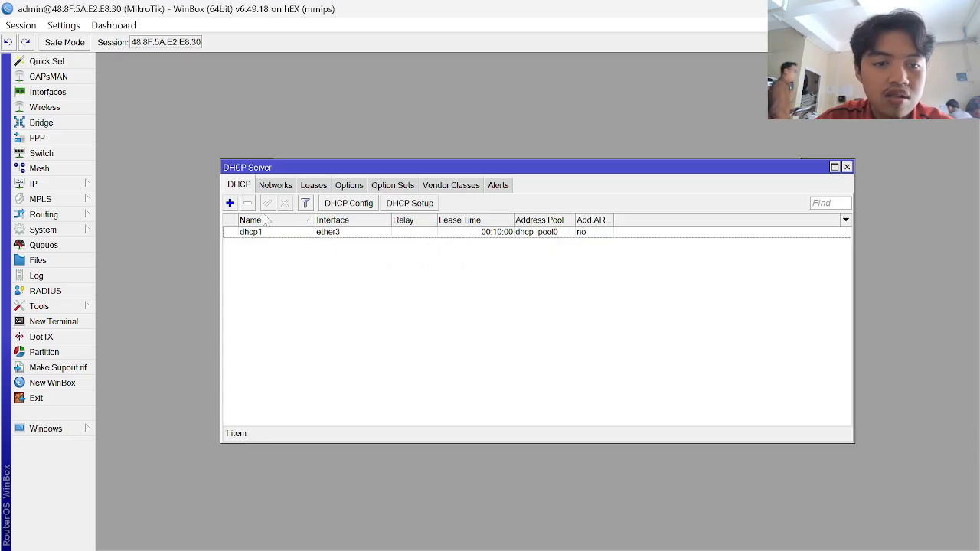
left_click(287, 237)
key("Delete")
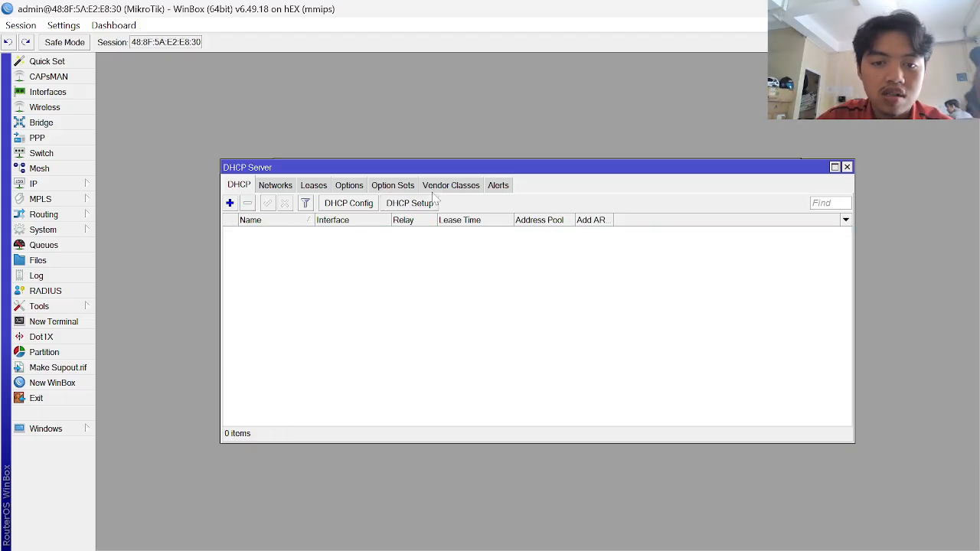
left_click(410, 203)
- Choose ether3 as the DHCP Setup interface and accept the suggested address space
left_click(570, 299)
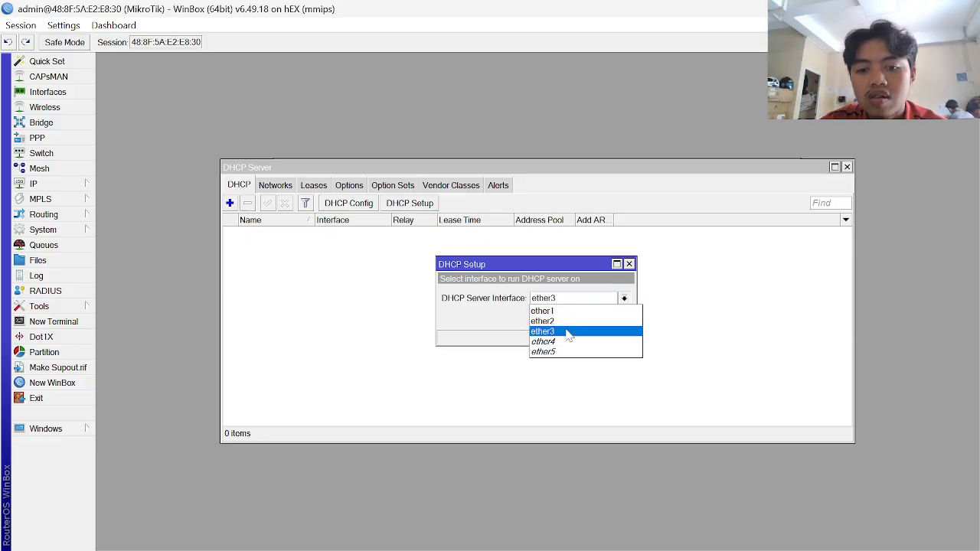
left_click(571, 332)
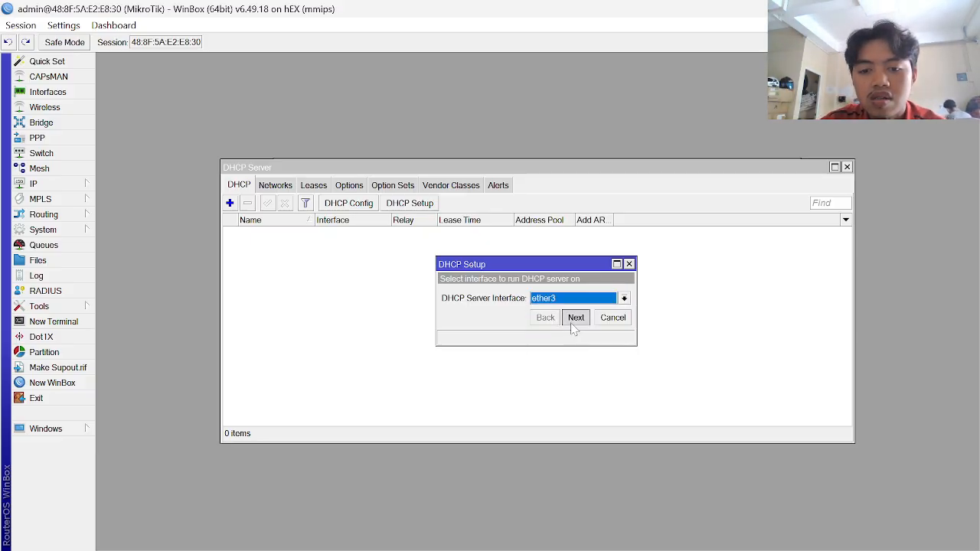
left_click(575, 320)
left_click(575, 320)
left_click(575, 320)
left_click(575, 320)
left_click(575, 320)
left_click(554, 320)
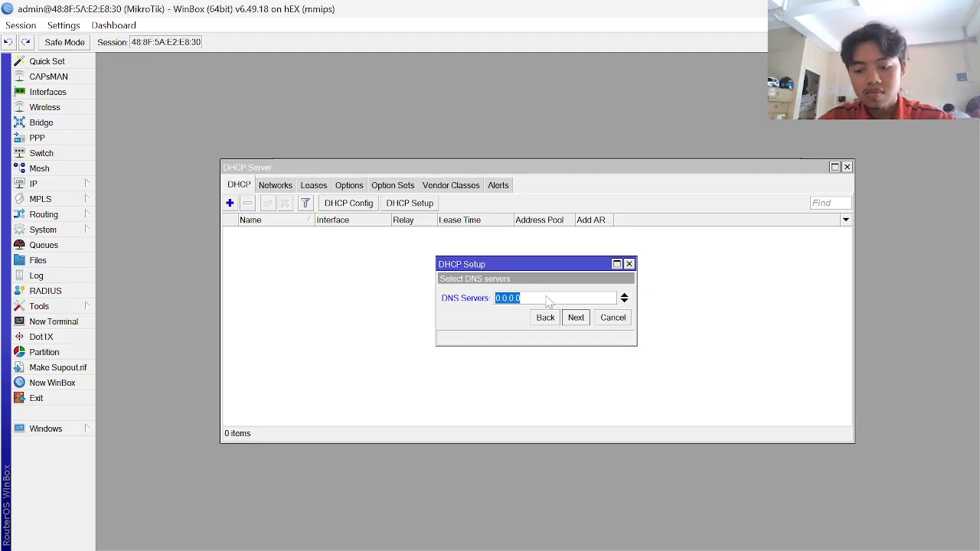
- Set DNS servers 8.8.8.8 and 8.8.4.4, keep the 00:10:00 lease, and finish setup
type("8.8.8.8")
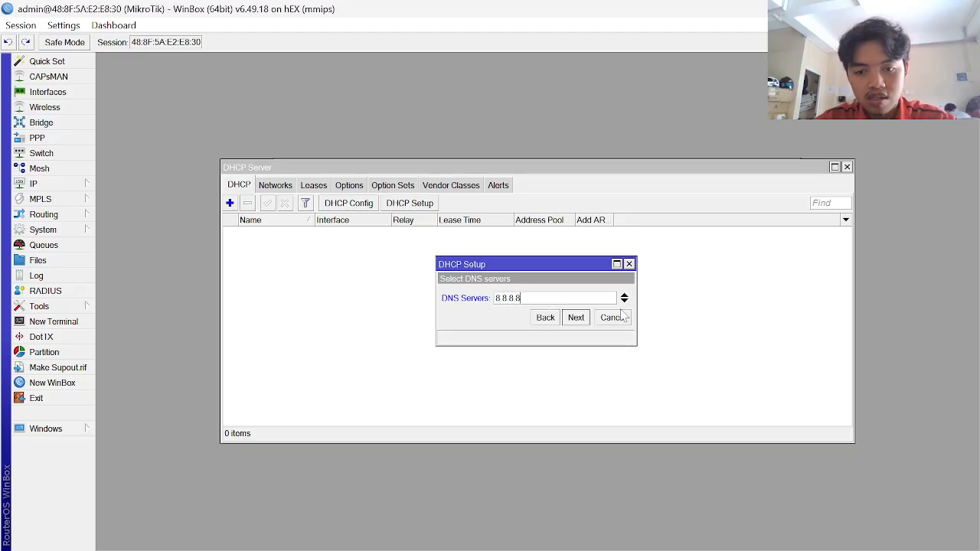
left_click(625, 300)
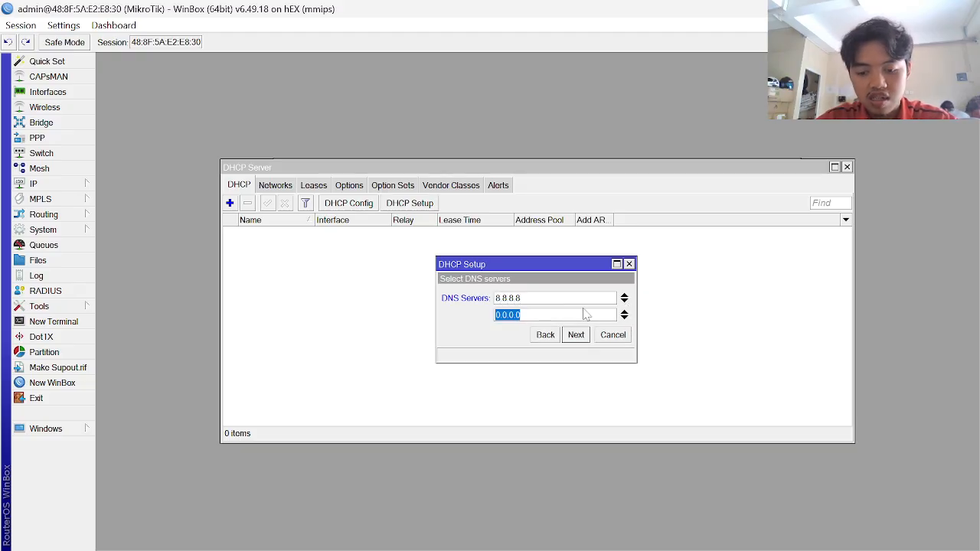
type("8.8.4.4")
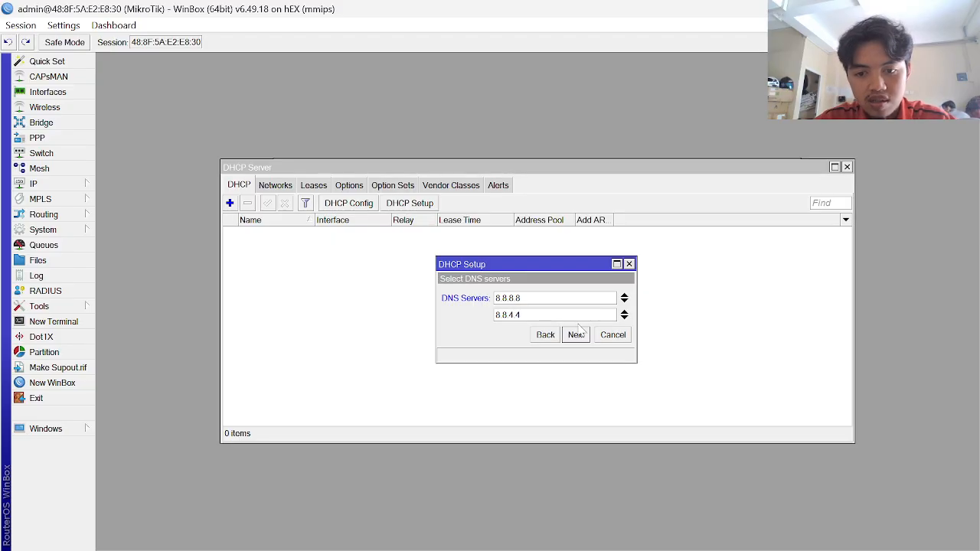
left_click(576, 334)
left_click(576, 335)
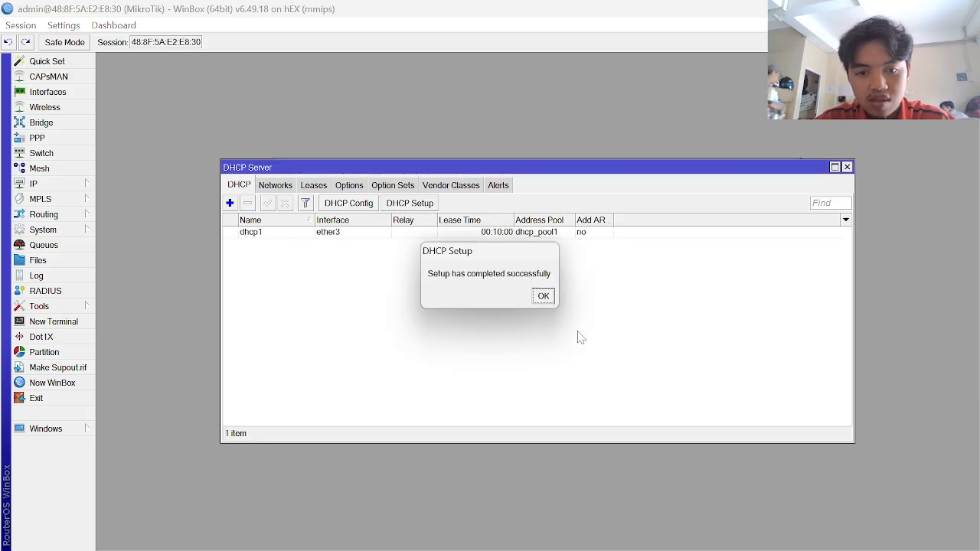
left_click(540, 294)
- Run DHCP Setup on ether4 accepting the proposed network, gateway, pool, DNS and lease, then select dhcp2
left_click(412, 204)
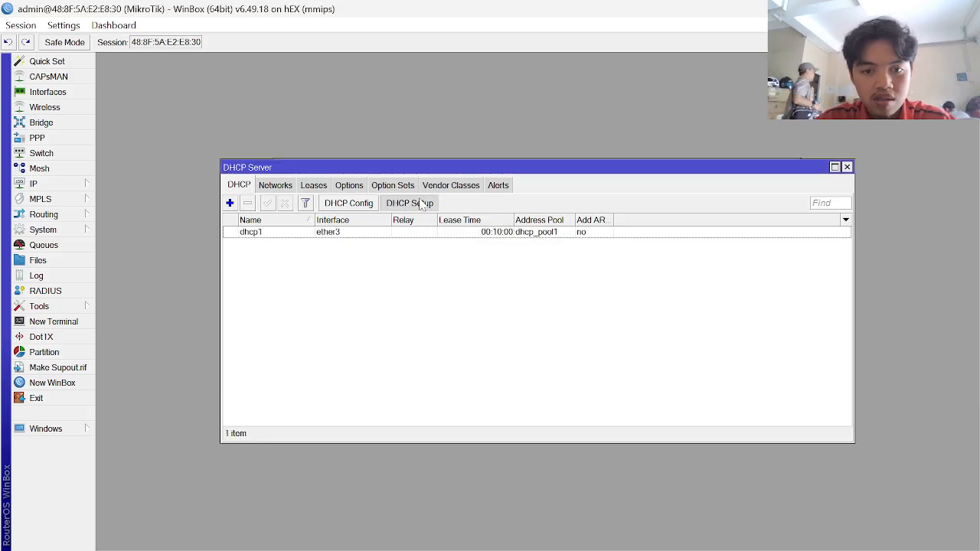
left_click(574, 298)
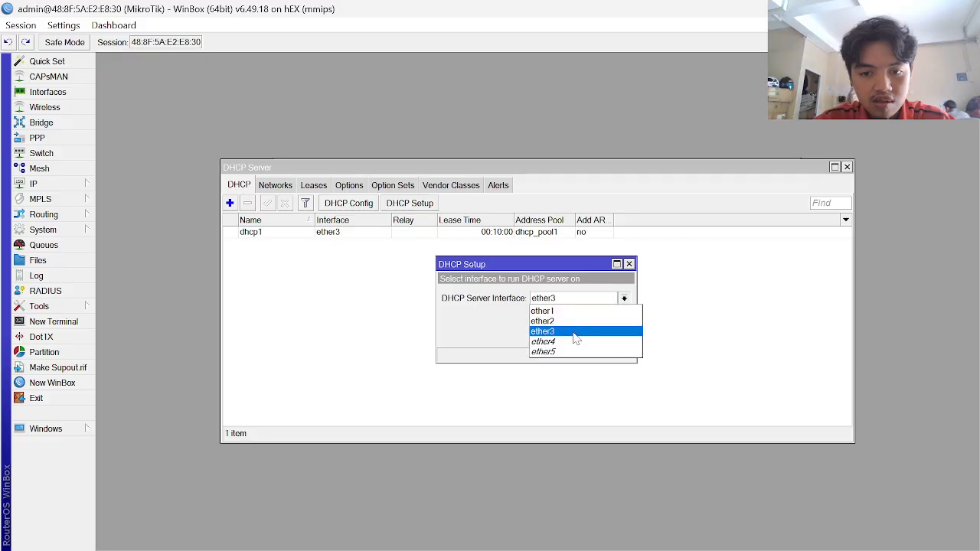
left_click(578, 342)
left_click(576, 334)
left_click(576, 334)
left_click(576, 334)
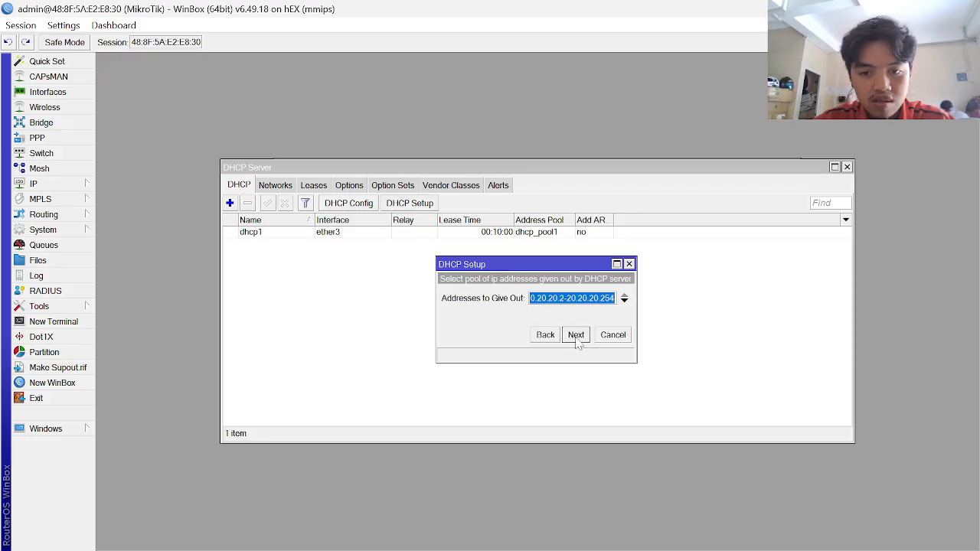
left_click(575, 335)
left_click(575, 335)
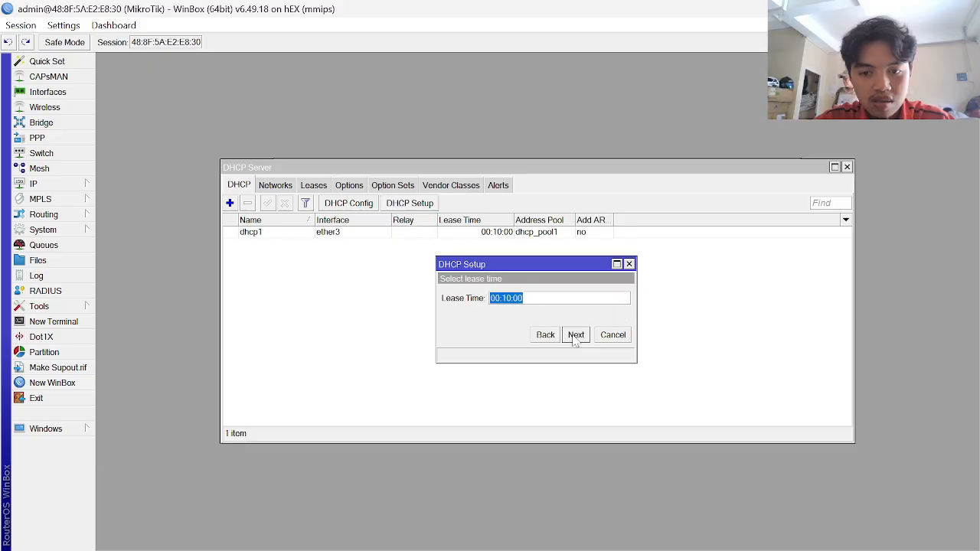
left_click(575, 335)
left_click(543, 297)
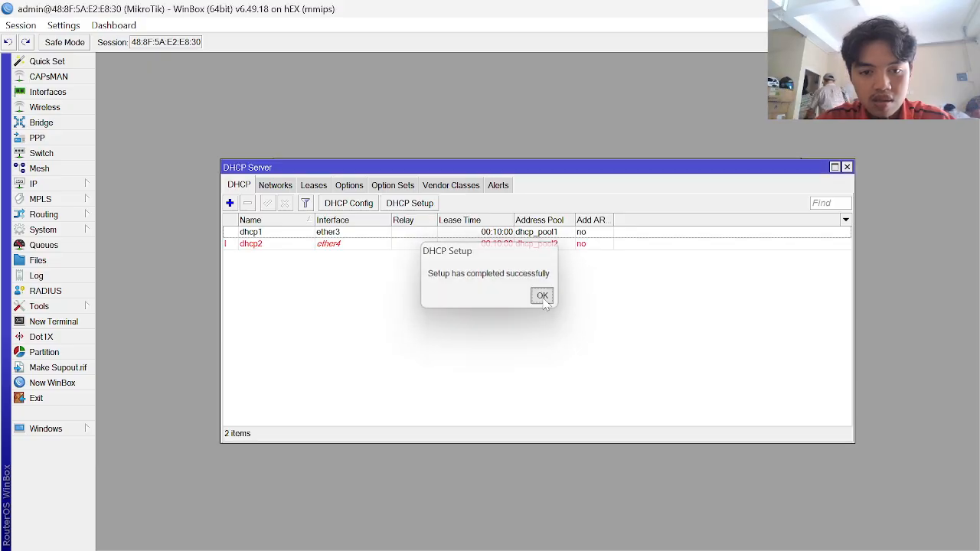
left_click(291, 249)
mouse_move(861, 544)
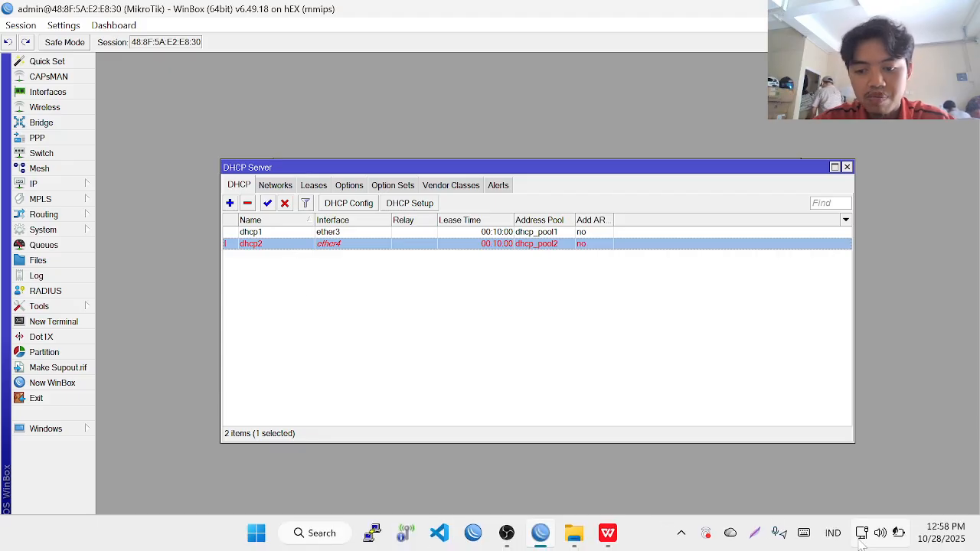
- Open IP > Firewall, look over Mangle, then show the NAT rules and select NAT INTERNET
left_click(69, 182)
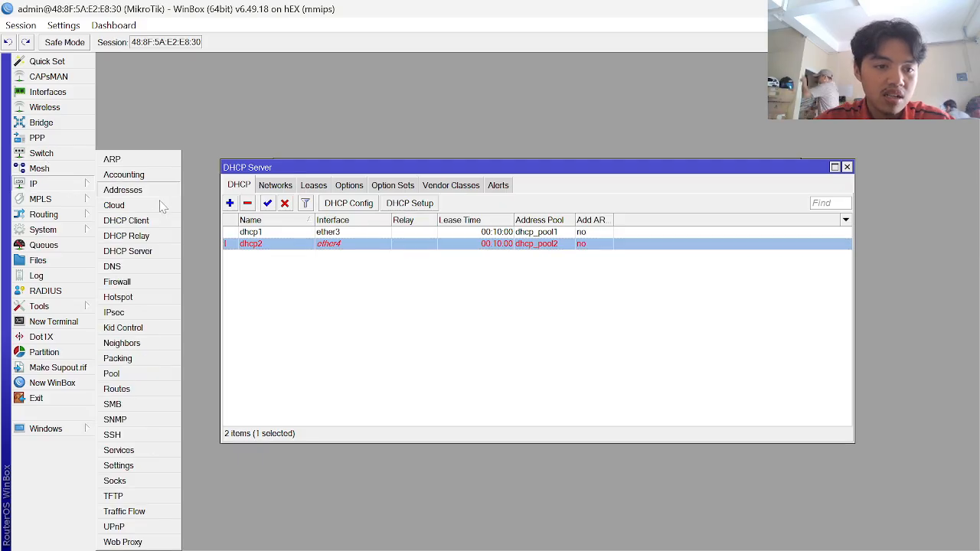
left_click(147, 255)
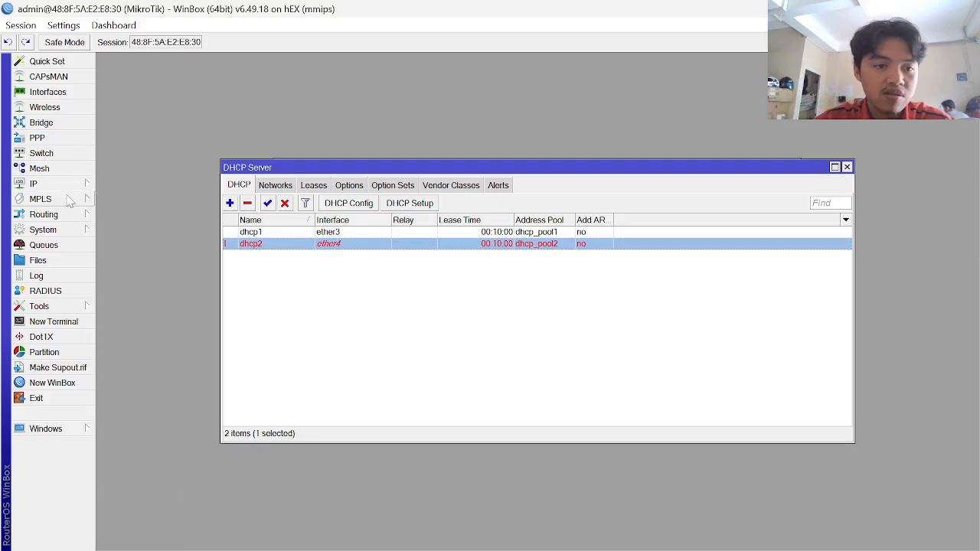
left_click(81, 185)
left_click(125, 281)
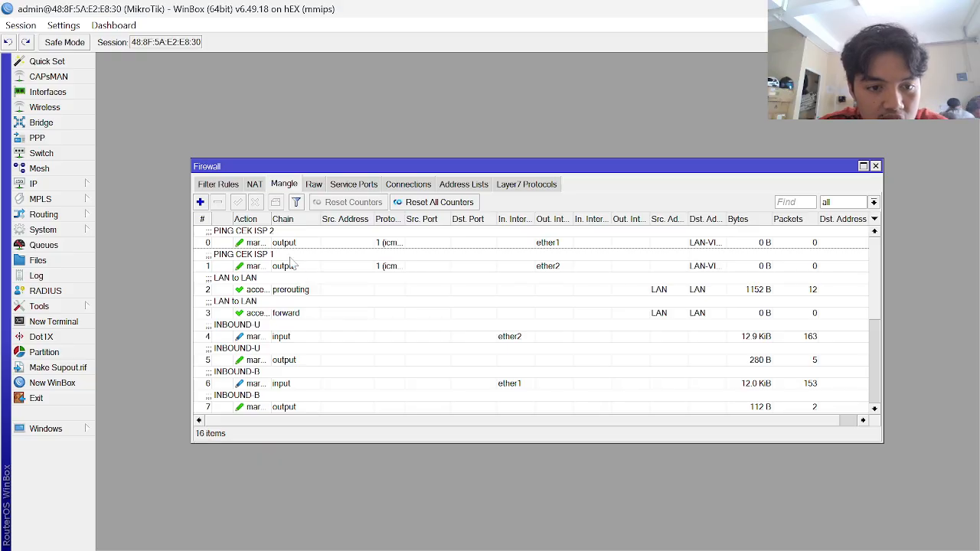
scroll(302, 324, "down", 5)
left_click(250, 186)
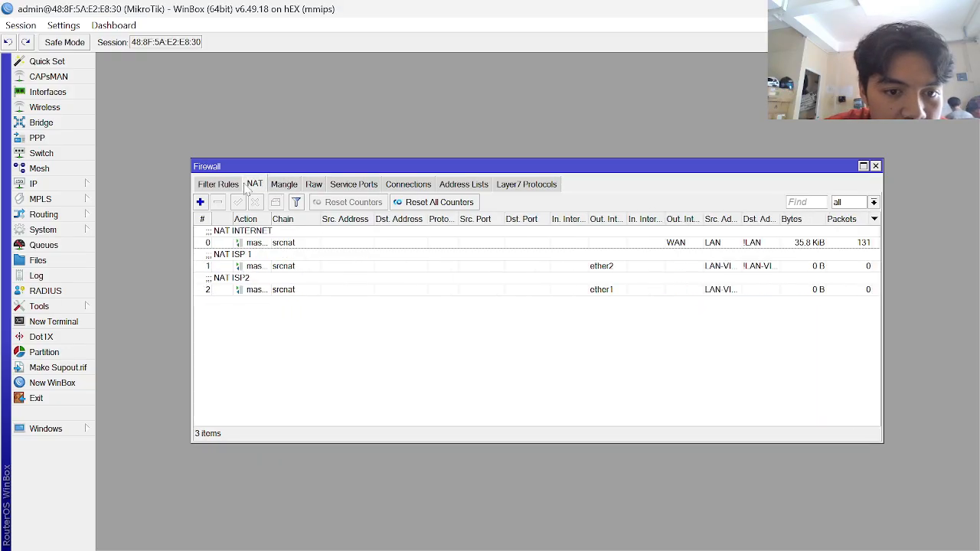
left_click(442, 235)
mouse_move(613, 548)
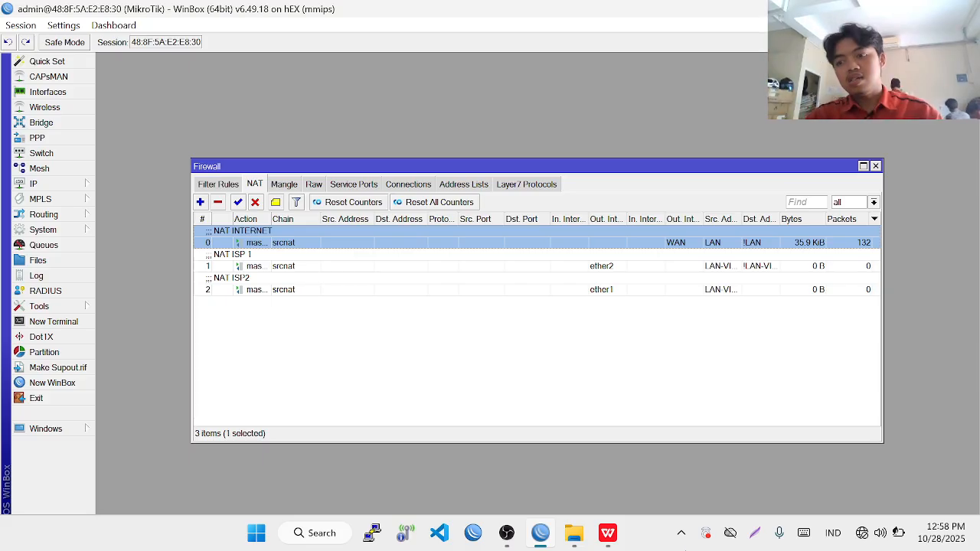
- Check the KONFIGURASI.docx route notes, then return to the WinBox login window
left_click(608, 533)
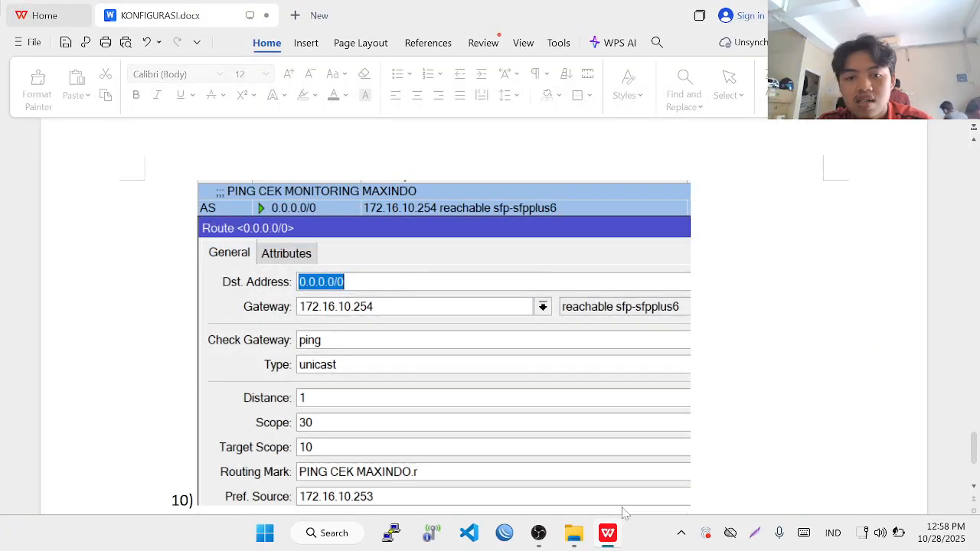
left_click(507, 533)
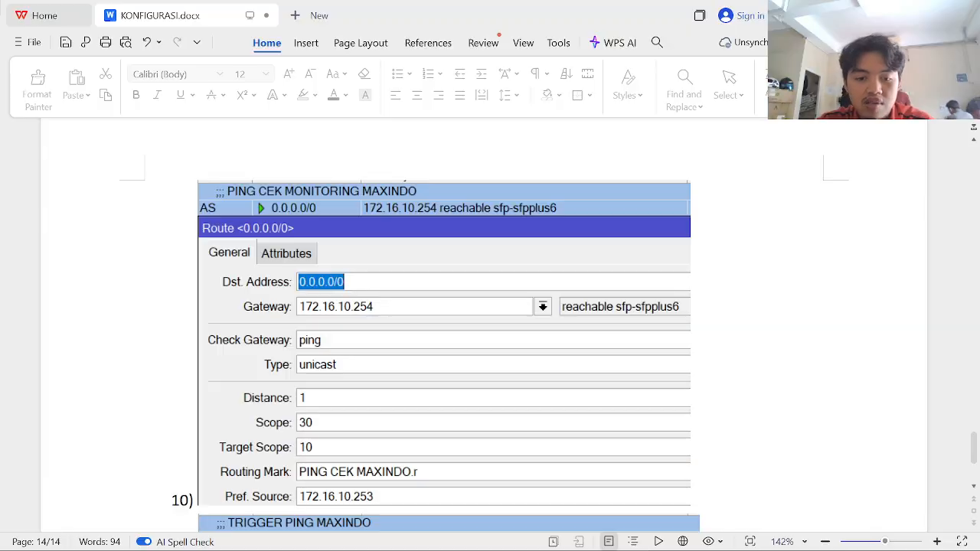
key("super")
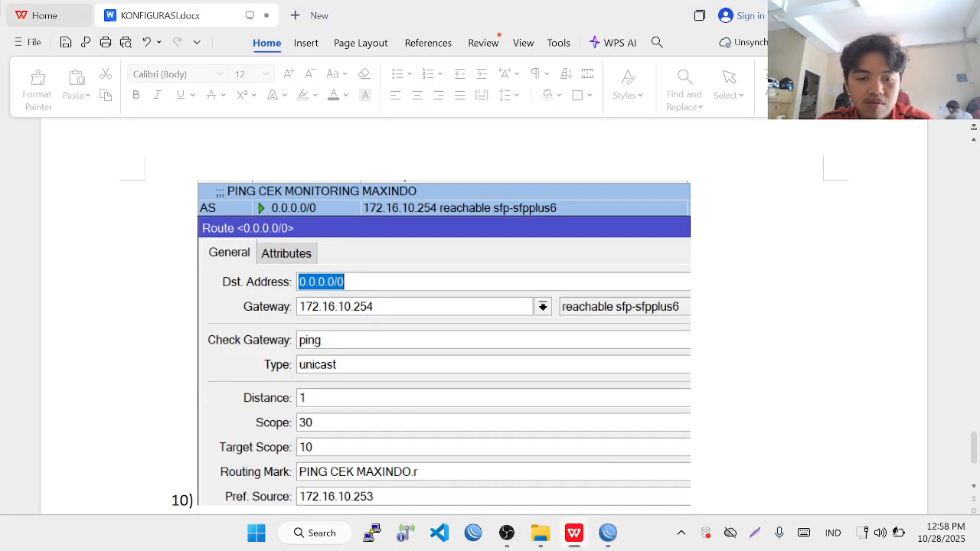
left_click(608, 533)
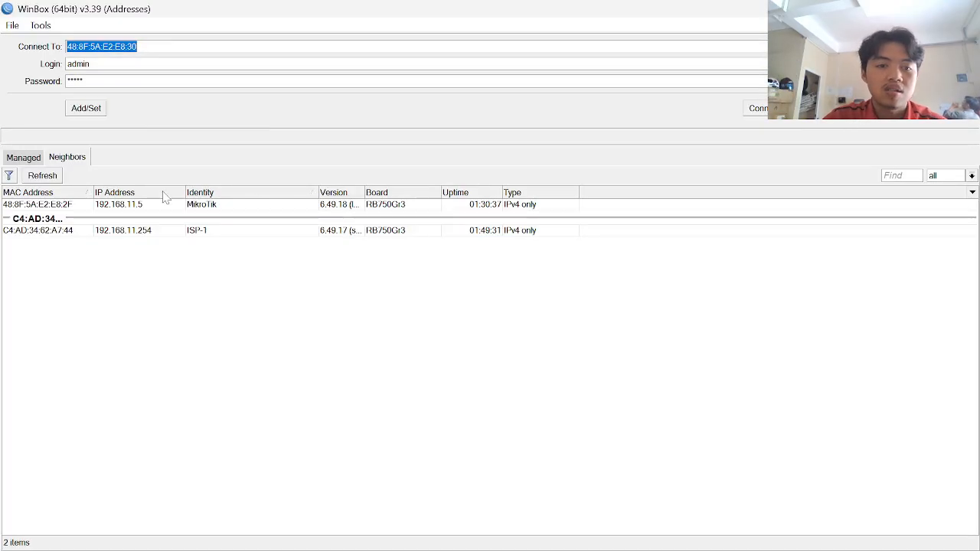
- Log into the ISP-1 router from Neighbors with its password, close leftover windows, and open Queues
left_click(63, 236)
double_click(65, 239)
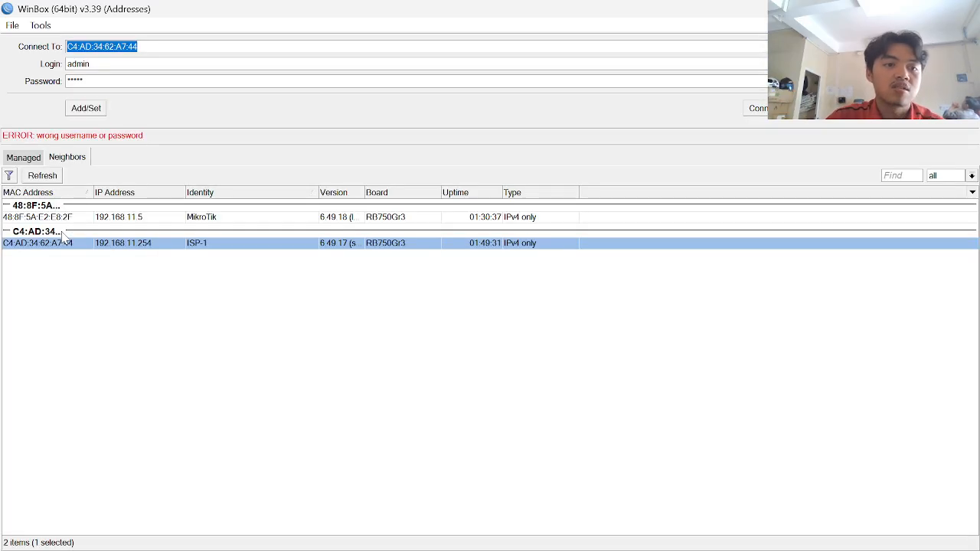
left_click_drag(91, 81, 3, 84)
key("Caps_Lock")
type("admin")
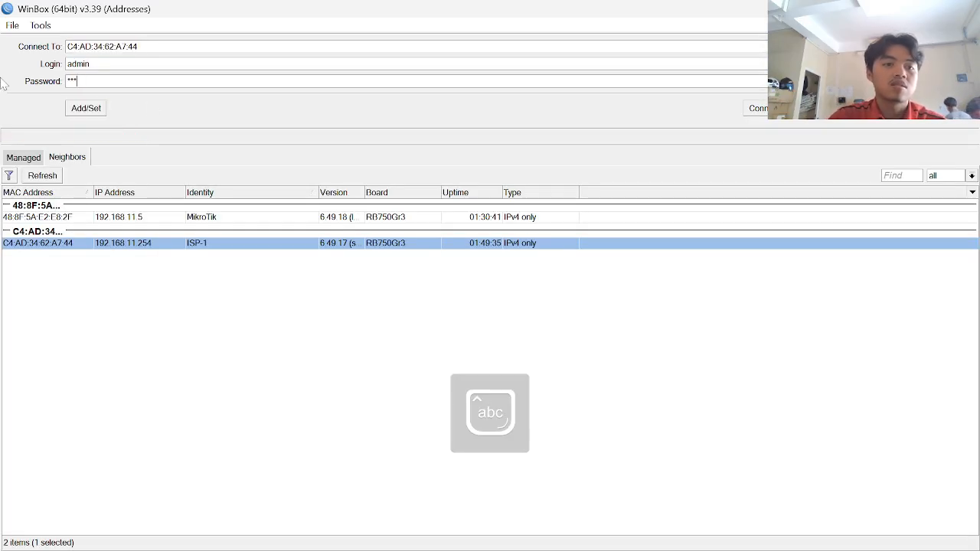
key("Return")
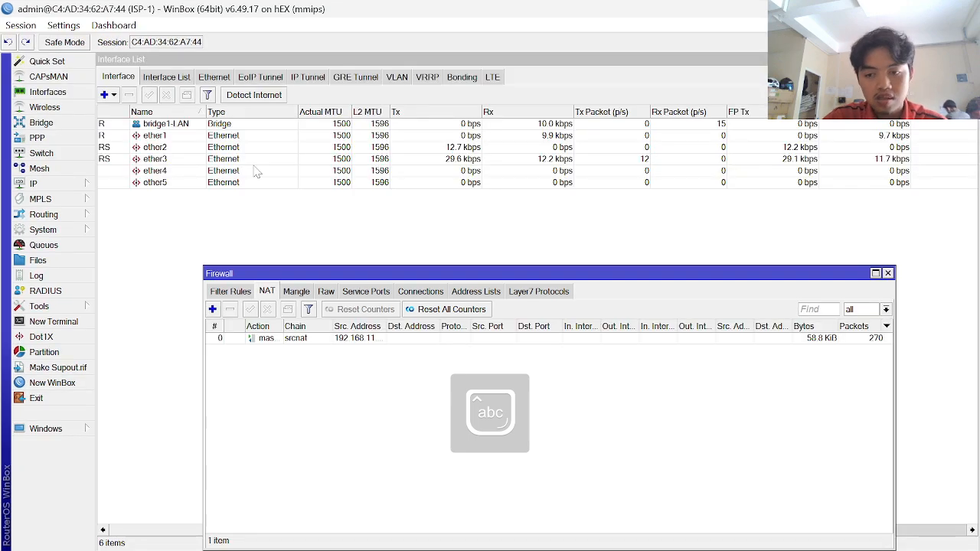
key("Escape")
key("Escape")
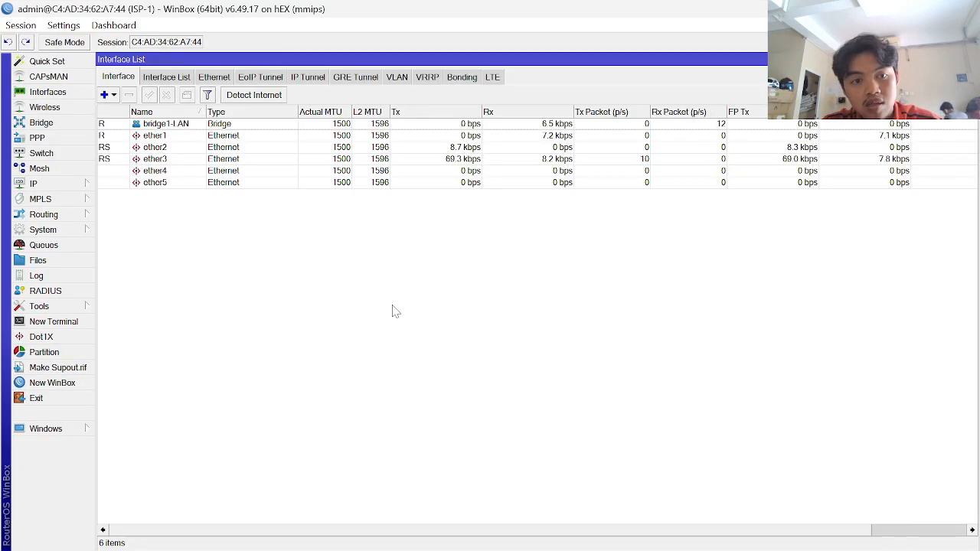
left_click(77, 245)
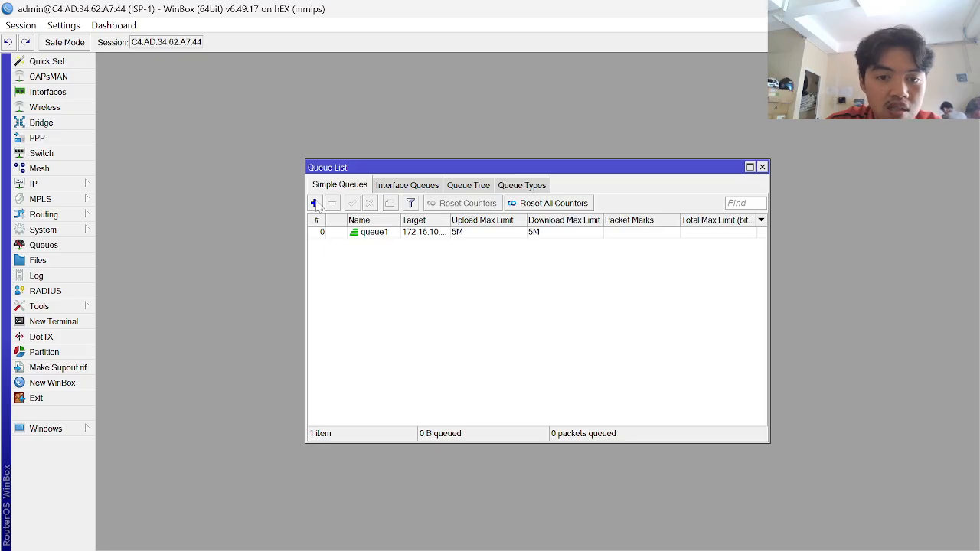
- In queue1, clear the 172.16.10.248/29 target and begin entering the 192.1 address
double_click(392, 233)
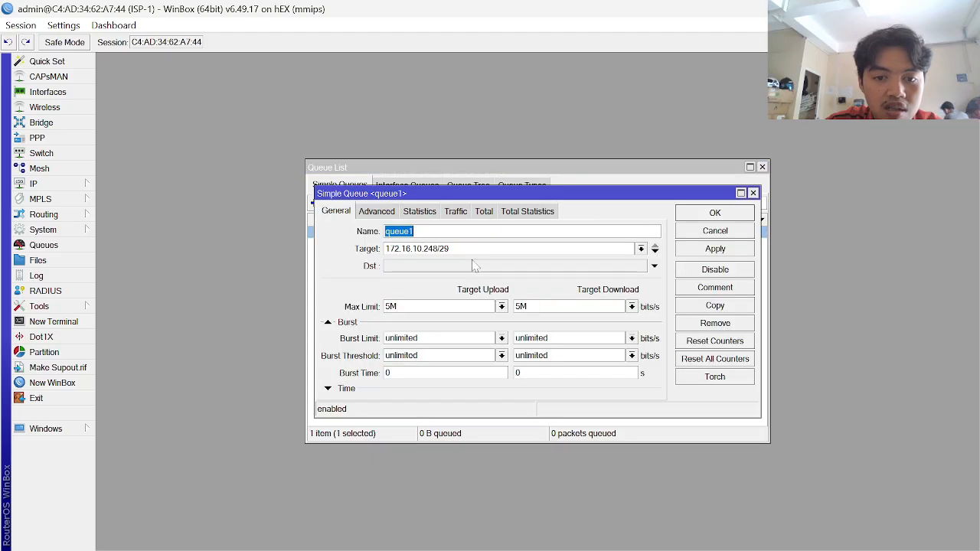
key("Tab")
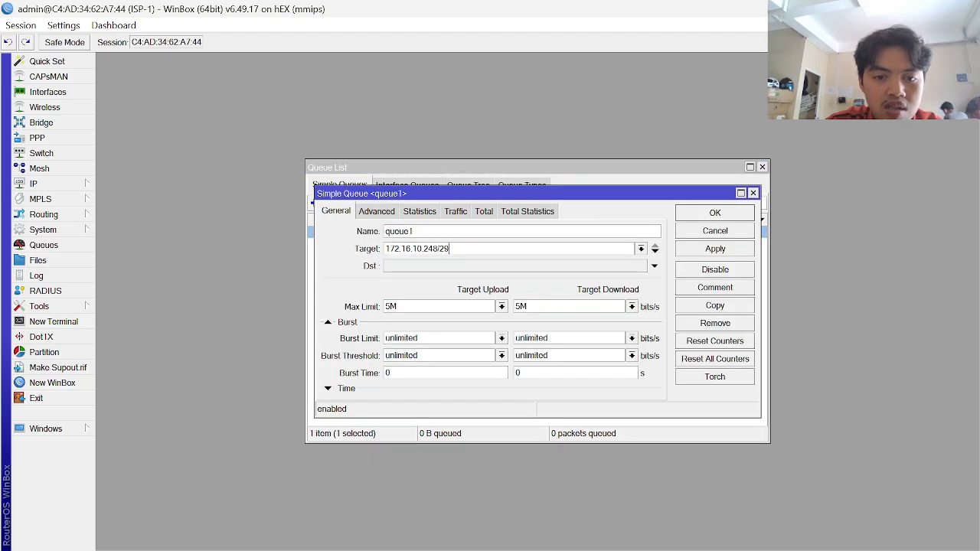
left_click_drag(461, 249, 280, 256)
key("alt+Tab")
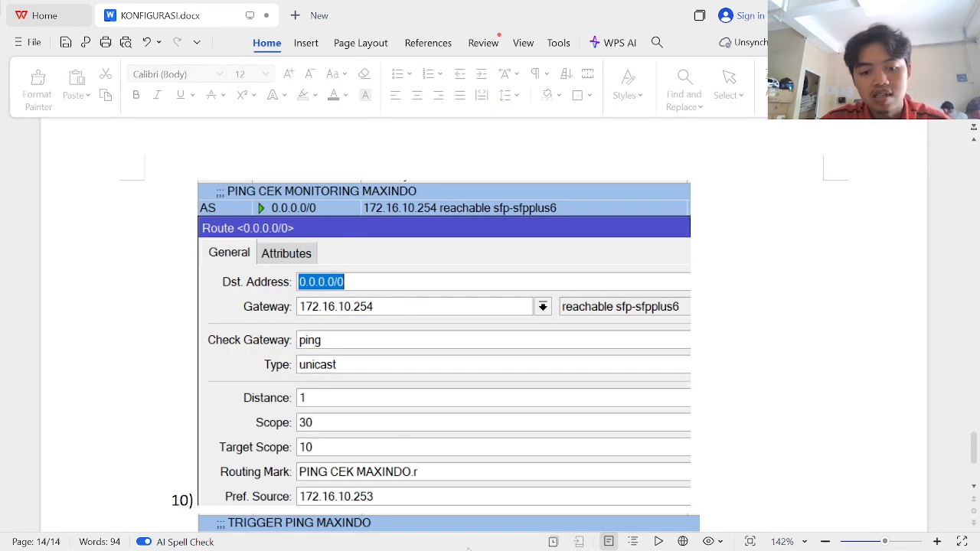
key("alt+Tab")
key("alt+Tab")
key("alt+Tab")
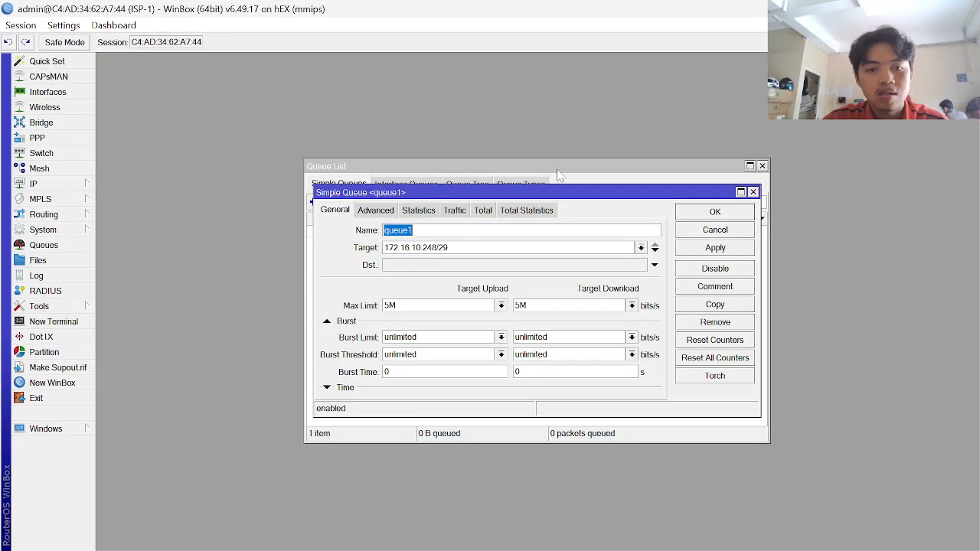
key("Tab")
key("End")
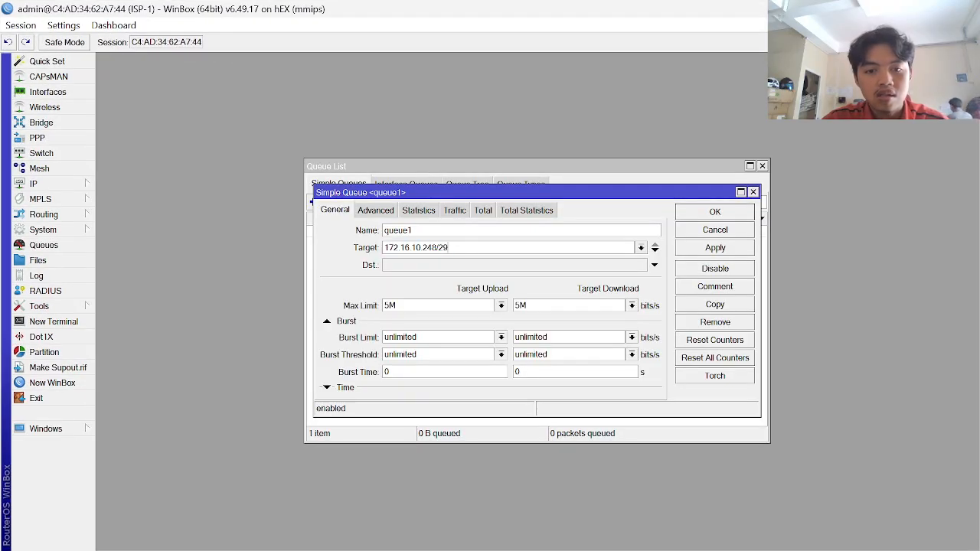
key("BackSpace")
key("BackSpace")
key("ctrl+a")
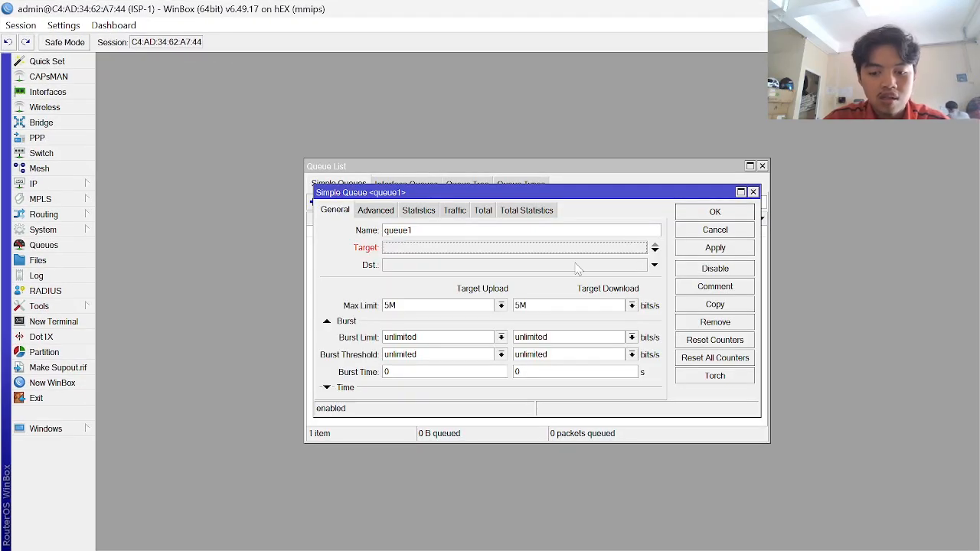
type("192.168.12.0/24")
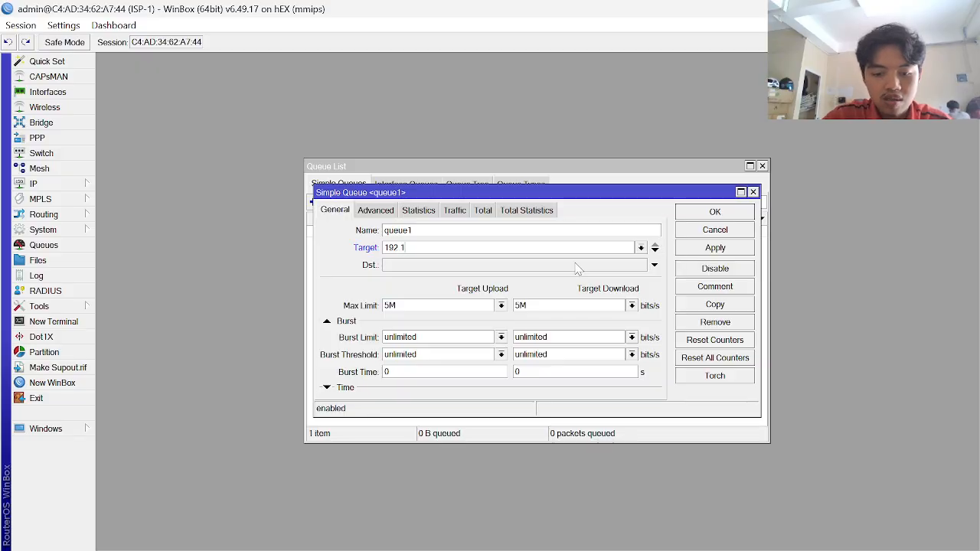
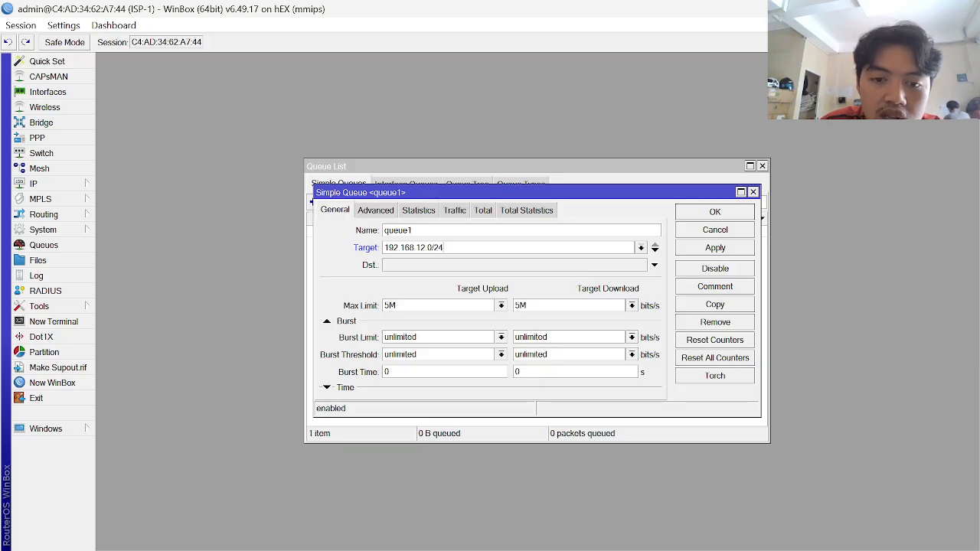
- Change queue1's Target to 192.168.11.0/24, keeping its 5M limits, and save it
key("Escape")
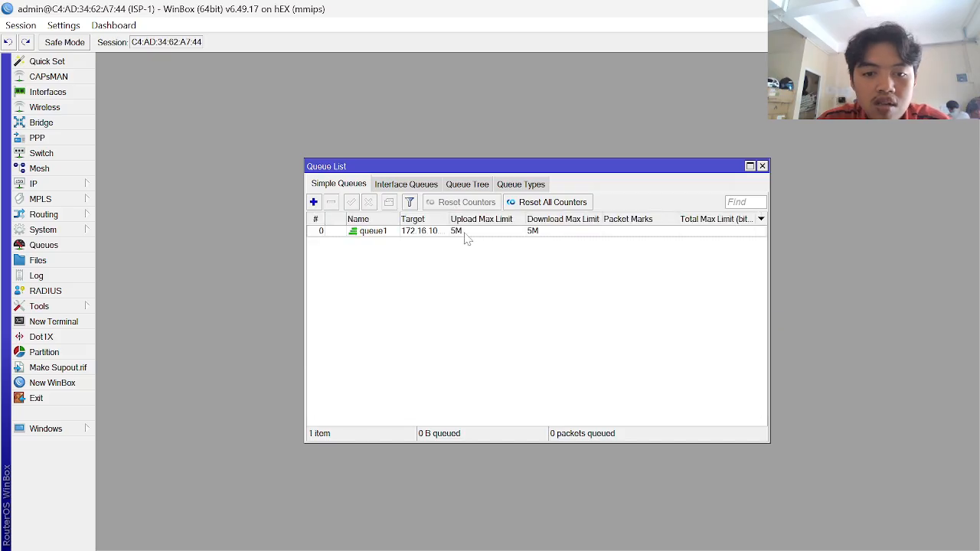
double_click(464, 233)
key("Tab")
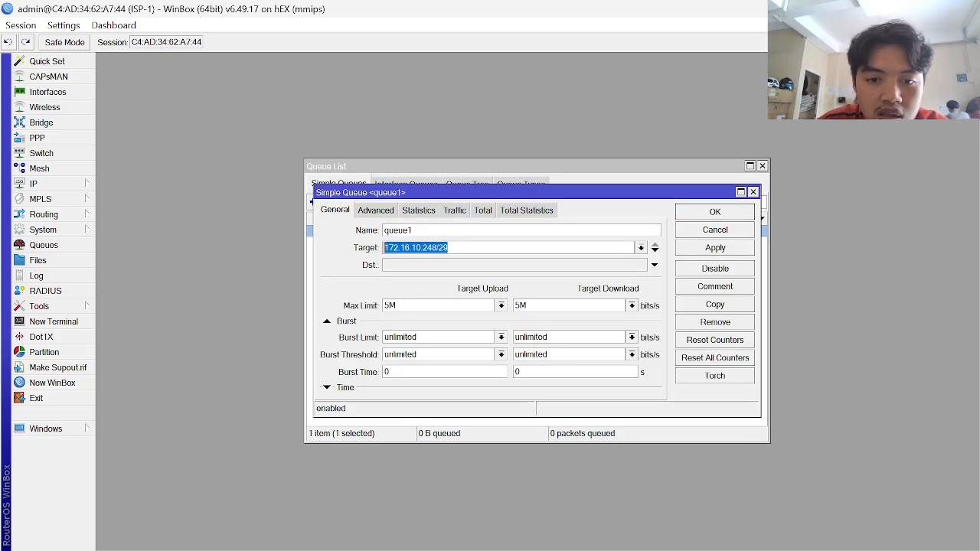
left_click_drag(450, 248, 383, 248)
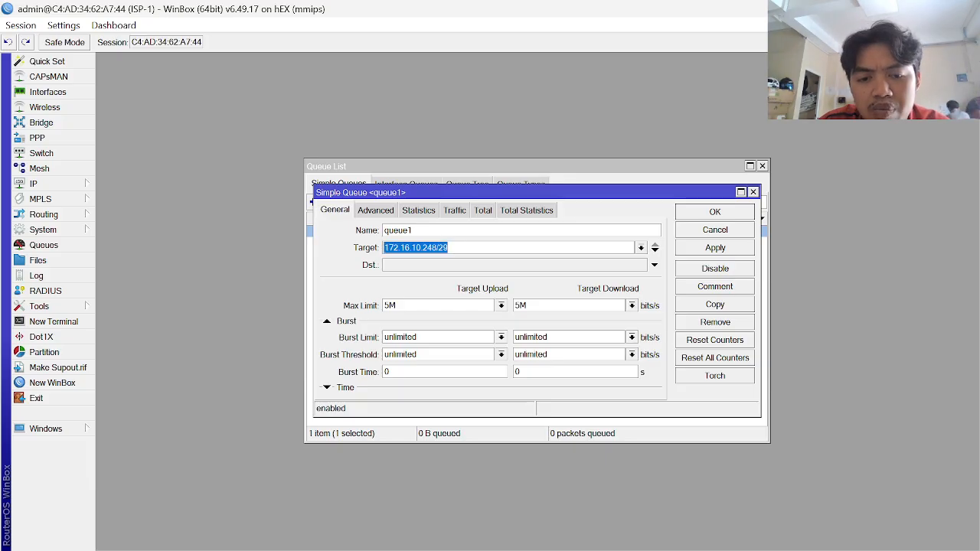
left_click(460, 248)
left_click_drag(450, 248, 383, 248)
left_click(460, 248)
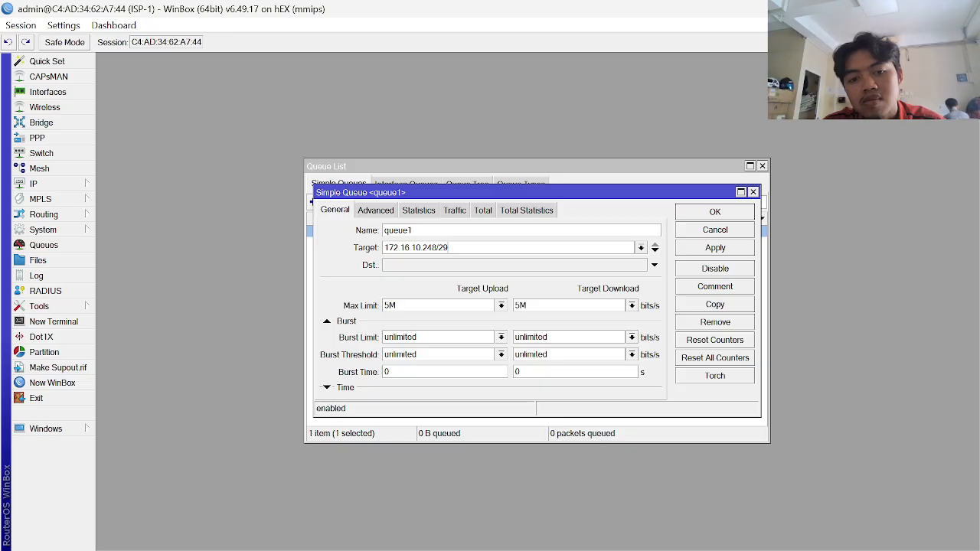
key("ctrl+a")
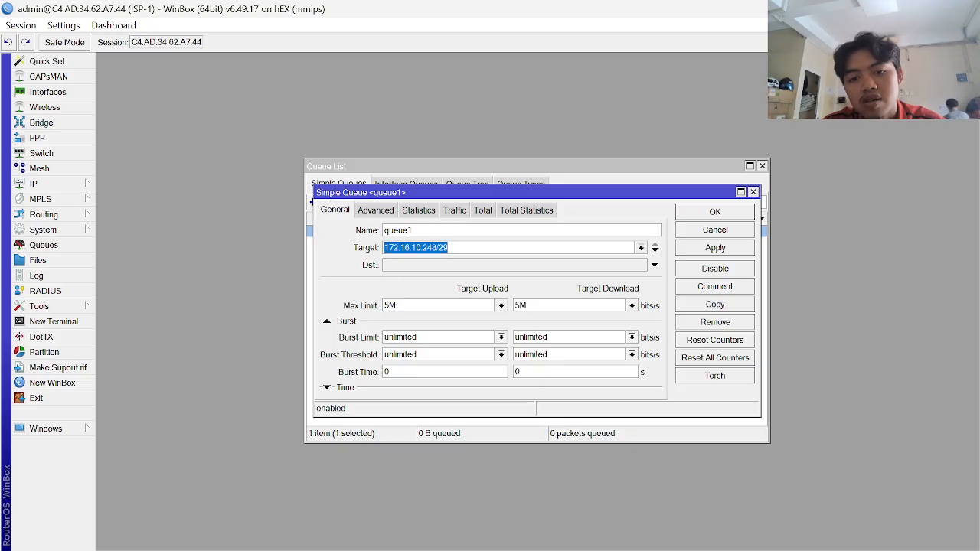
left_click_drag(450, 247, 383, 248)
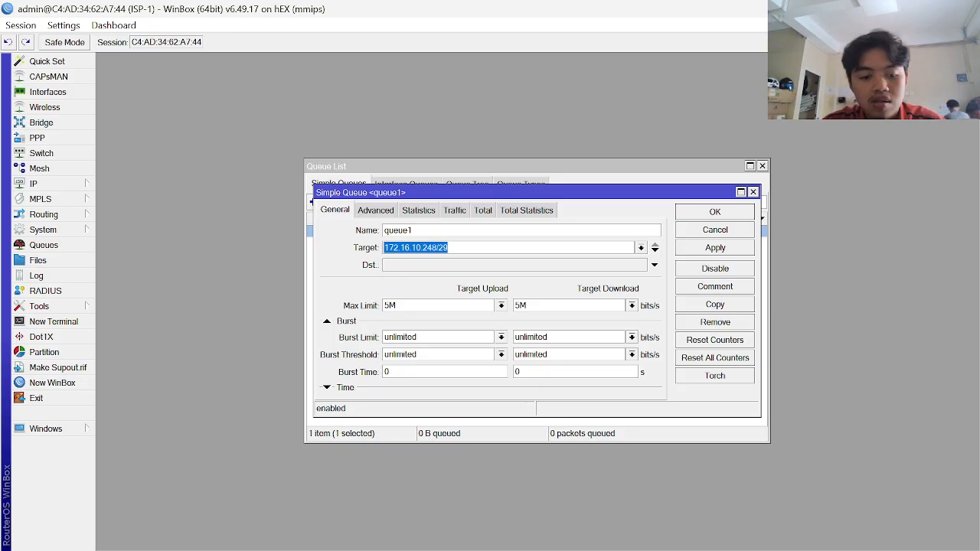
type("192.16")
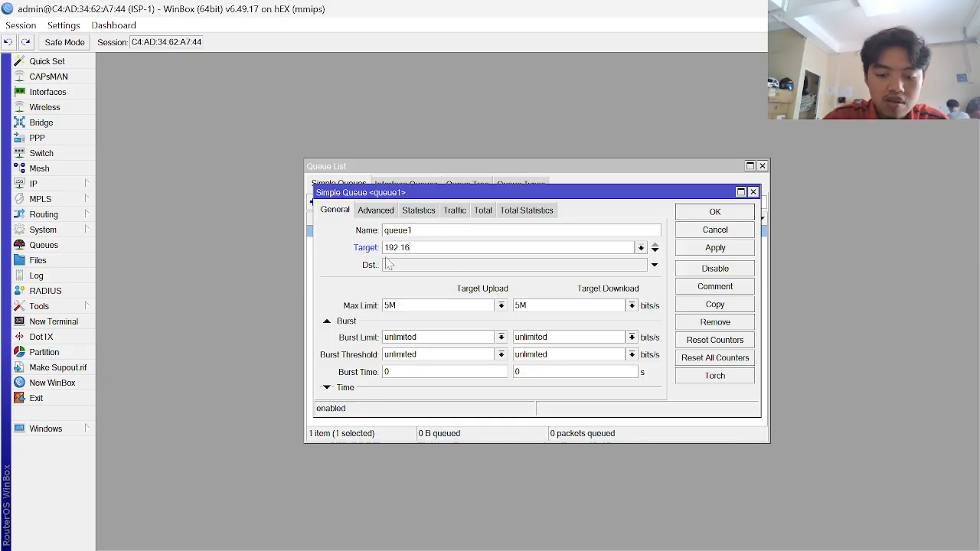
type("8.")
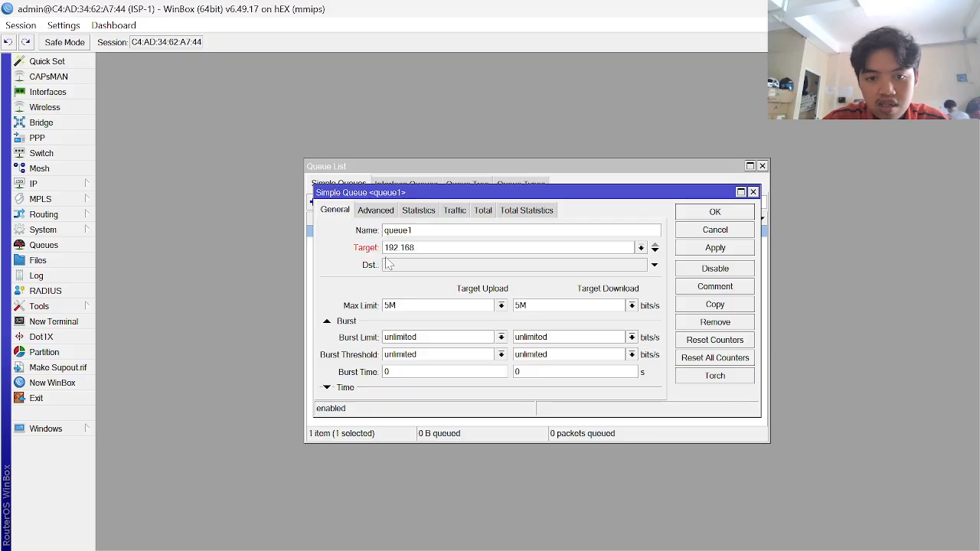
type("12")
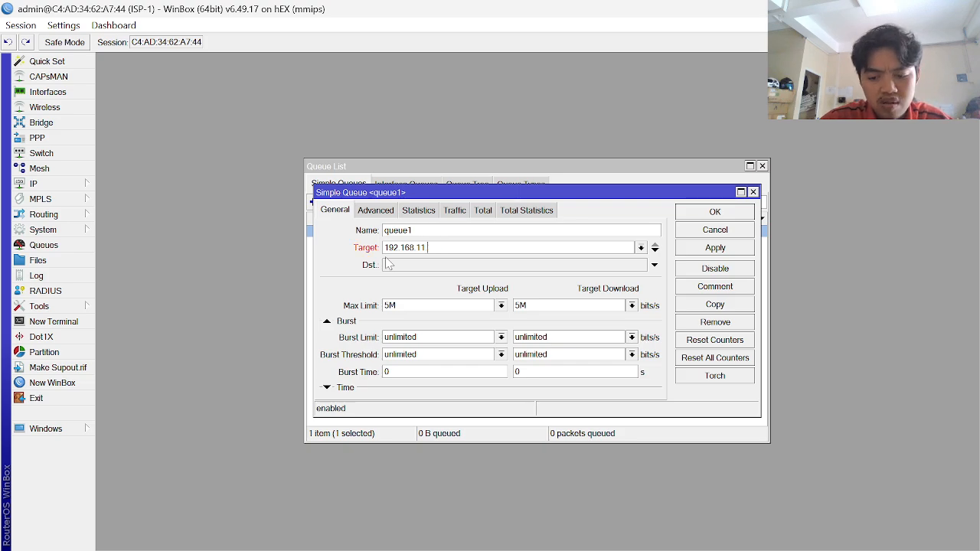
type(".0/2")
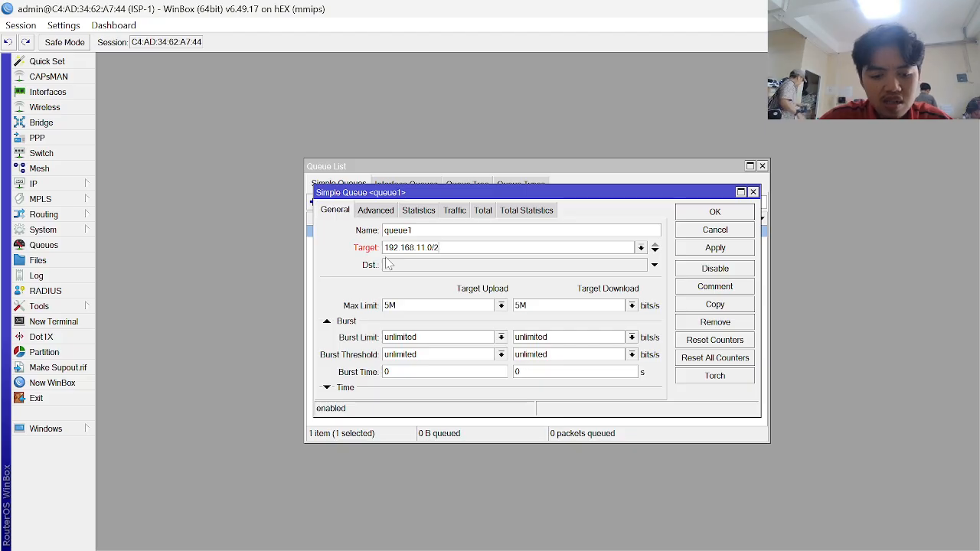
type("4")
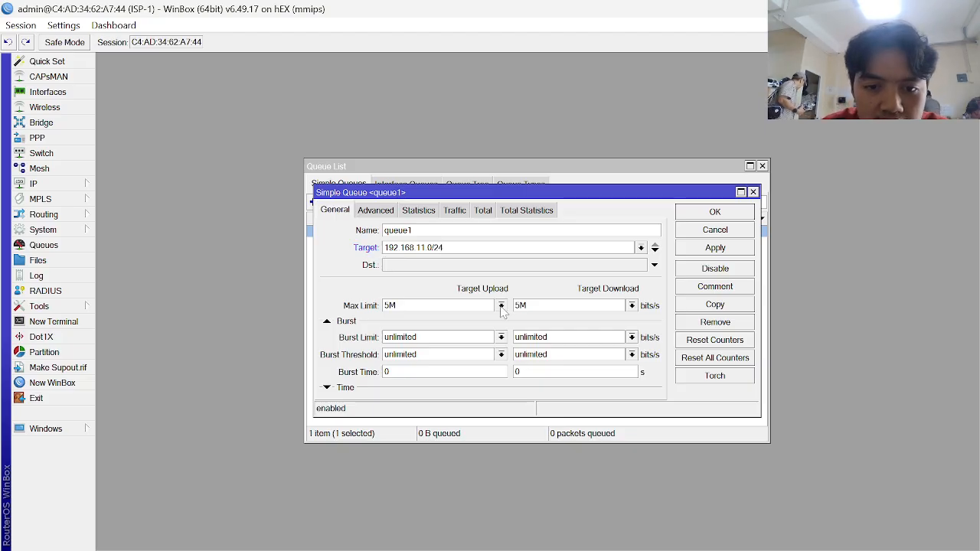
left_click(376, 214)
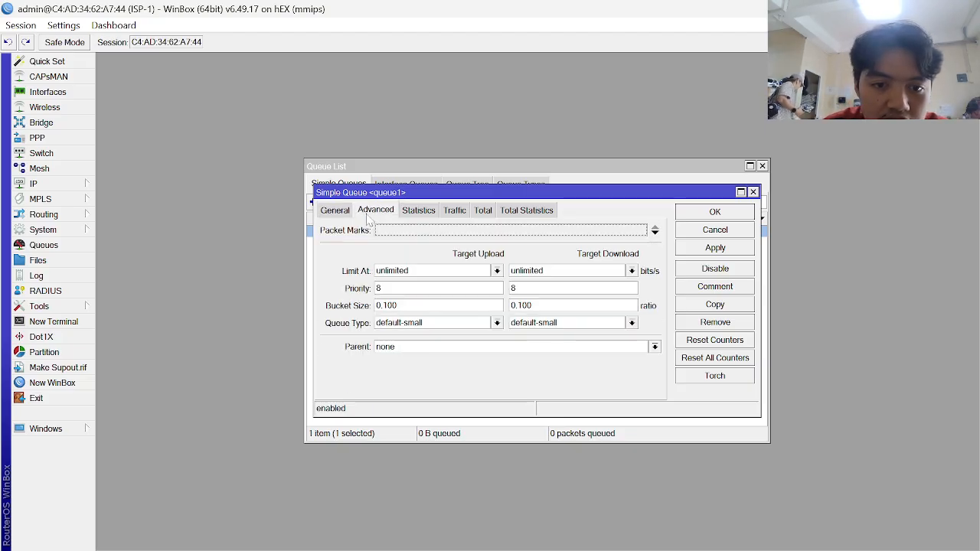
left_click(335, 212)
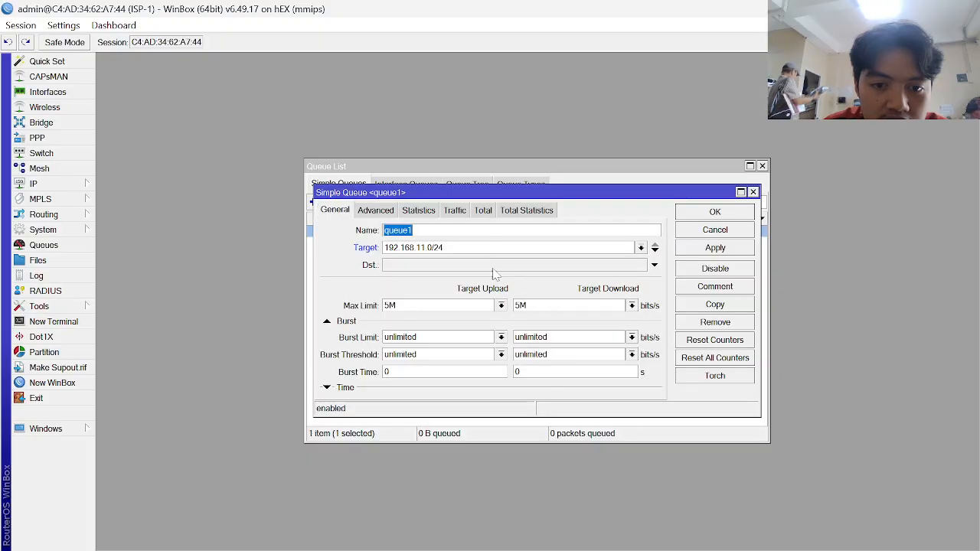
left_click(712, 249)
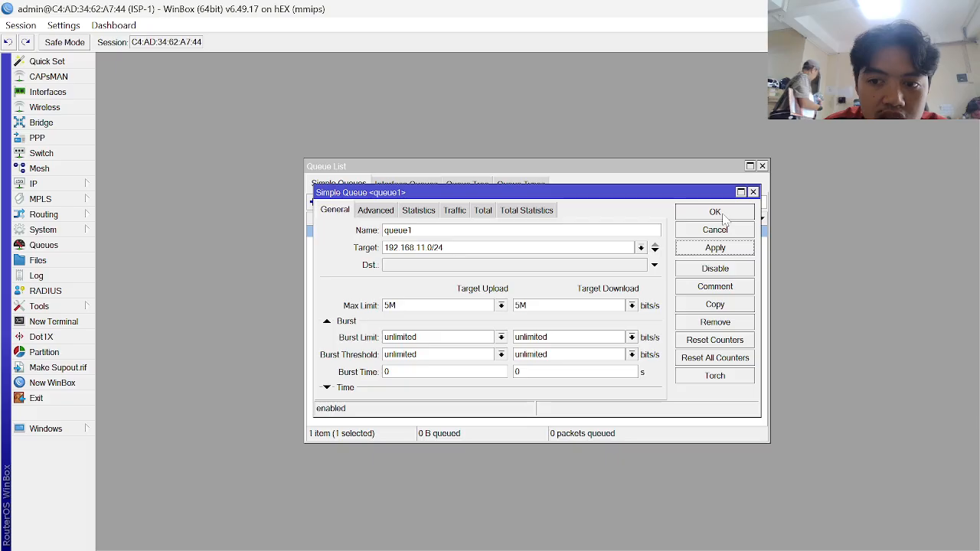
left_click(718, 214)
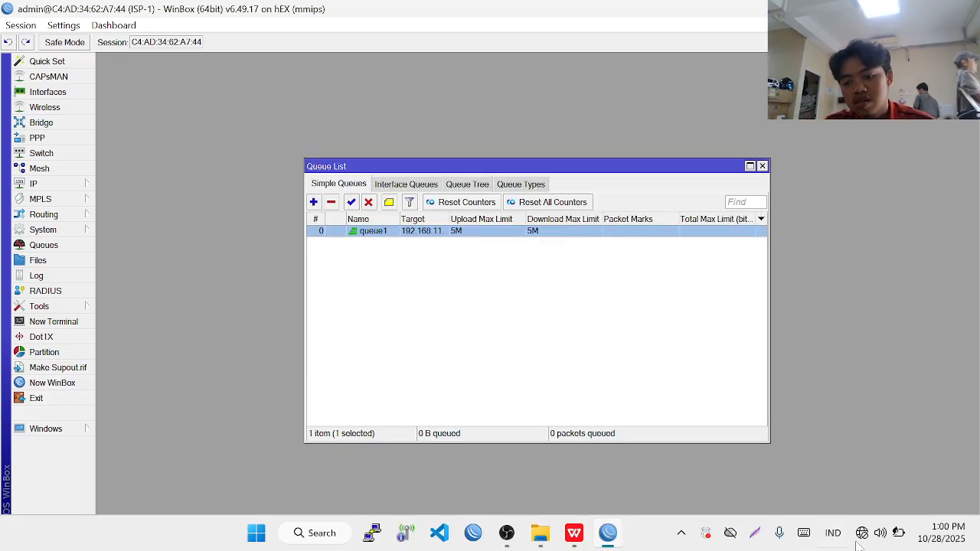
- Open Windows Network Connections from the Run dialog
left_click(861, 534)
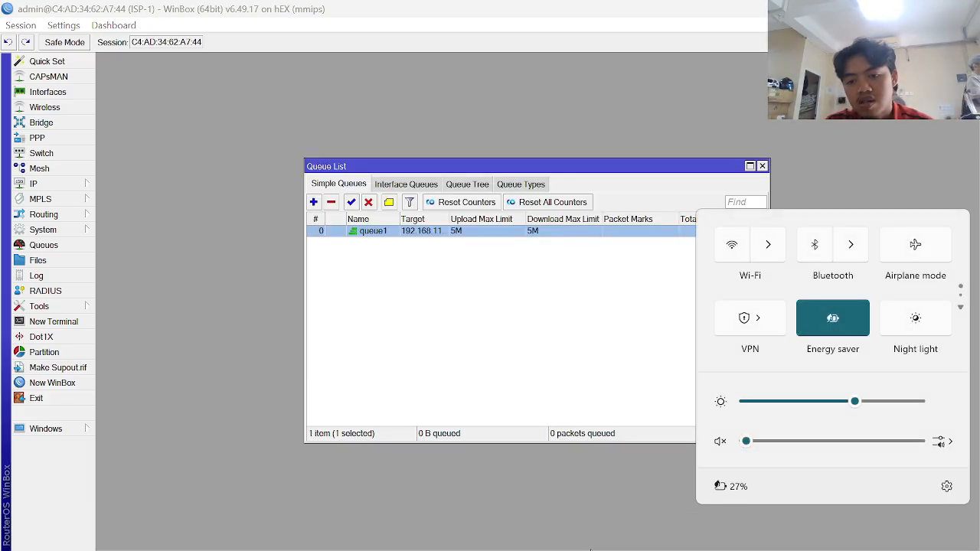
mouse_move(590, 548)
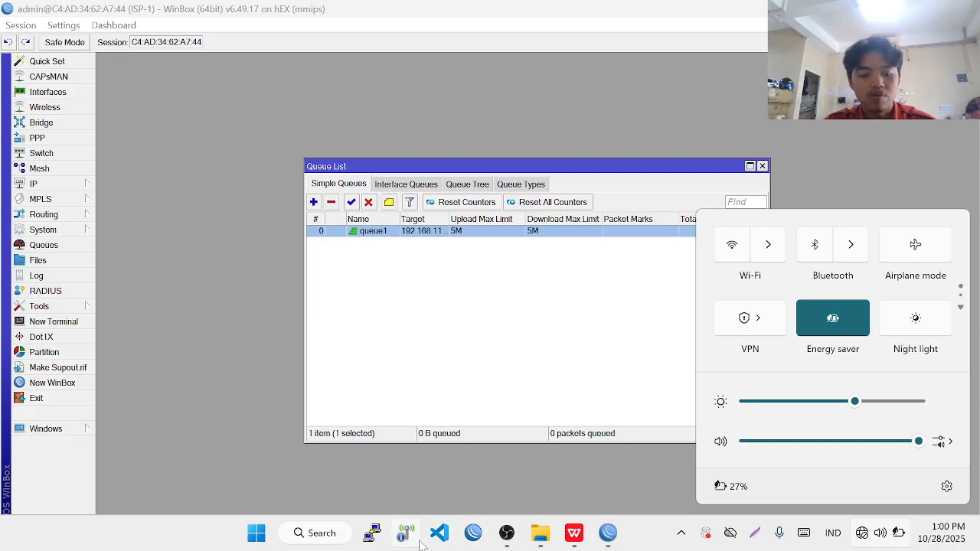
key("super+r")
key("Return")
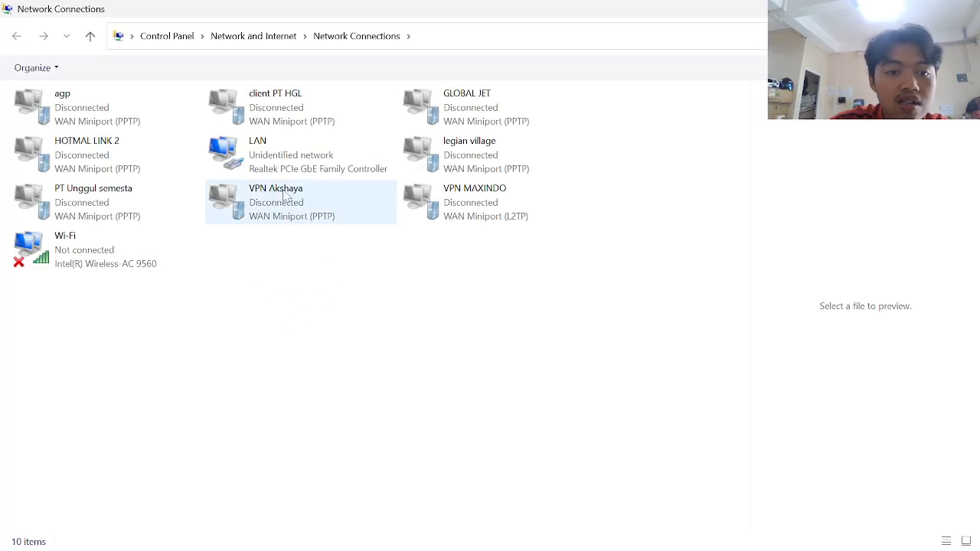
- Give the LAN adapter the static IPv4 address 192.168.11.5 with the default subnet mask
double_click(283, 157)
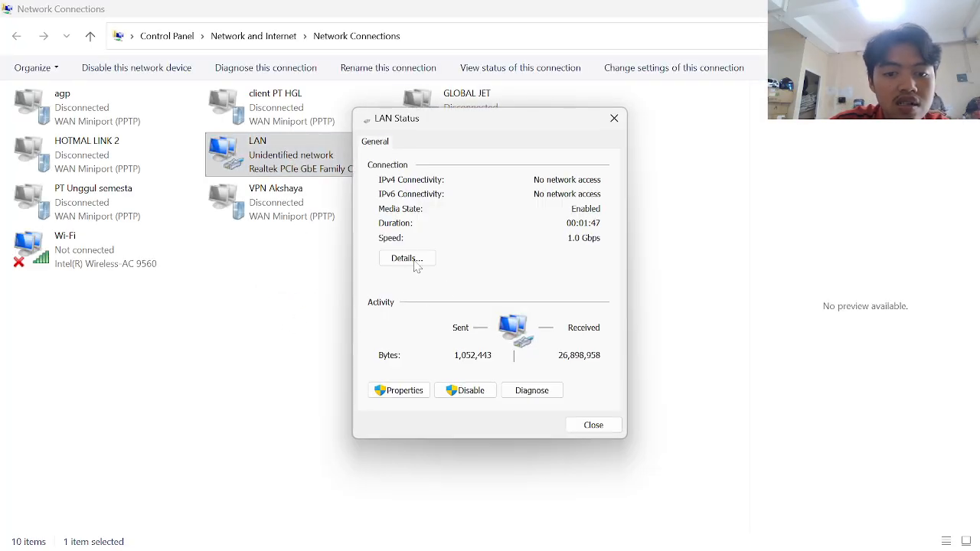
left_click(382, 390)
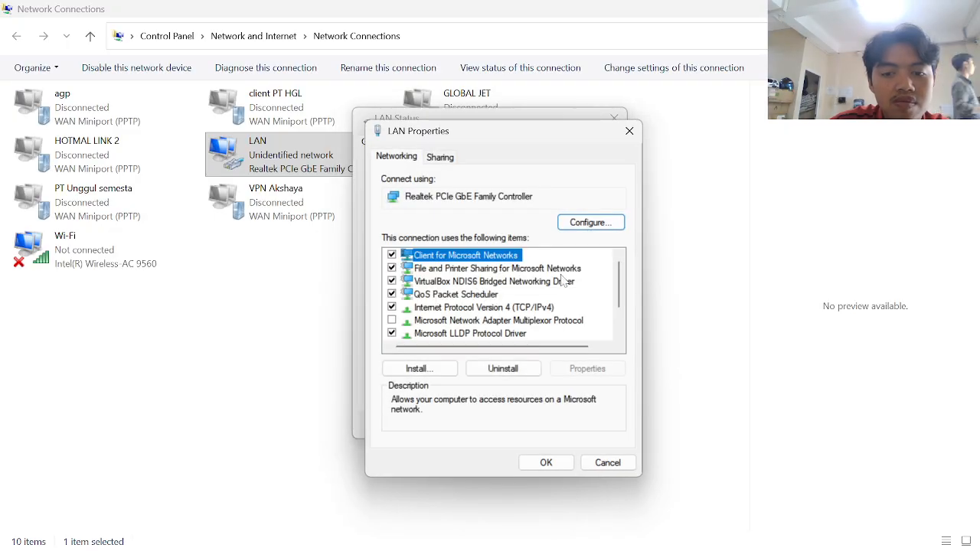
double_click(544, 307)
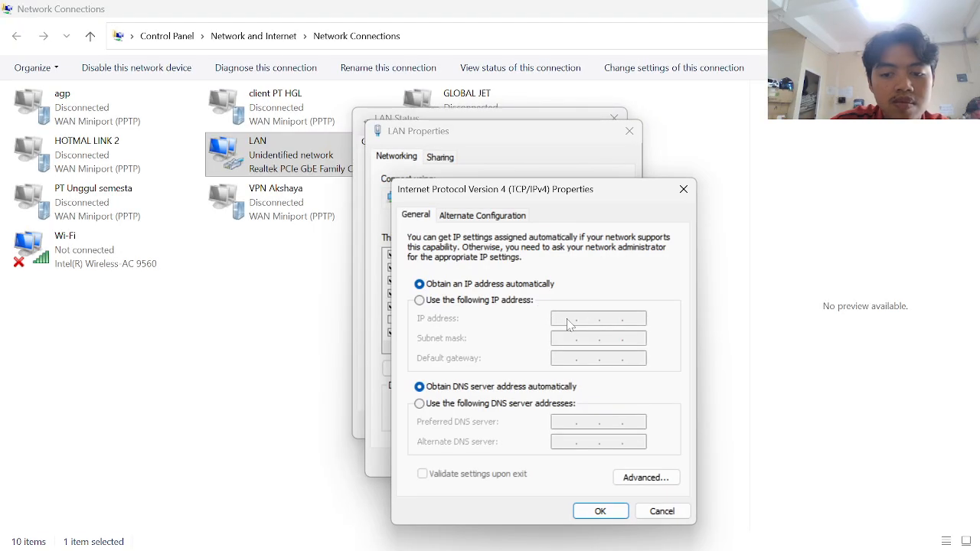
left_click(513, 300)
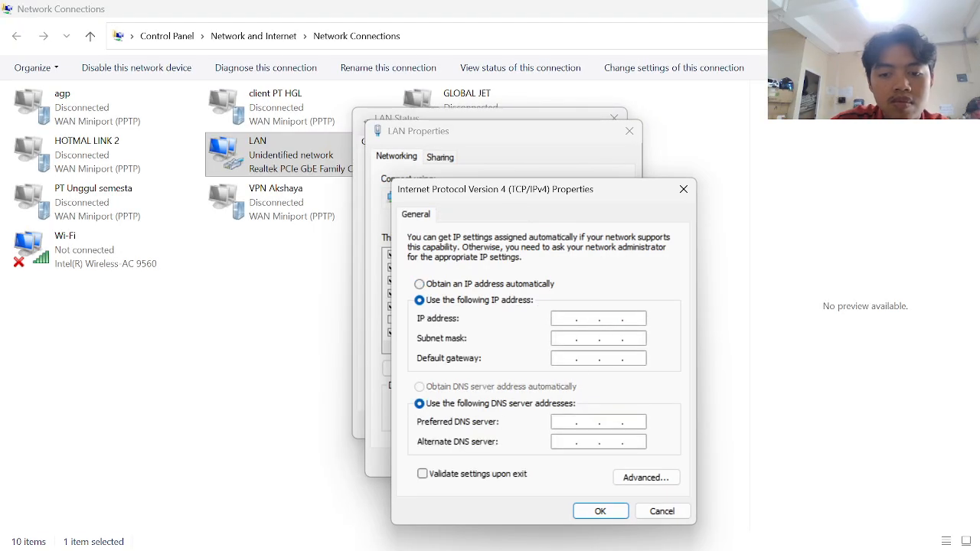
type("192 . 1")
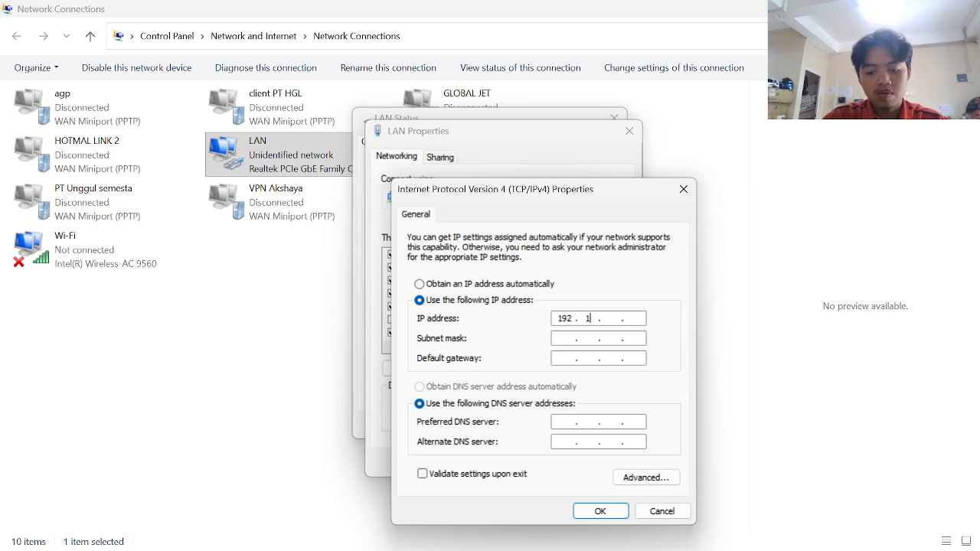
type("6")
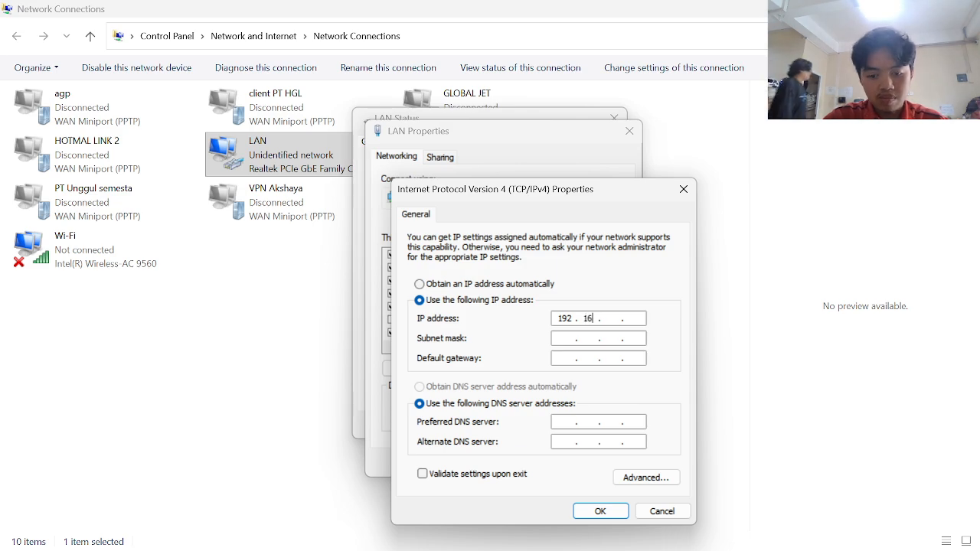
type("8 . 11 . ")
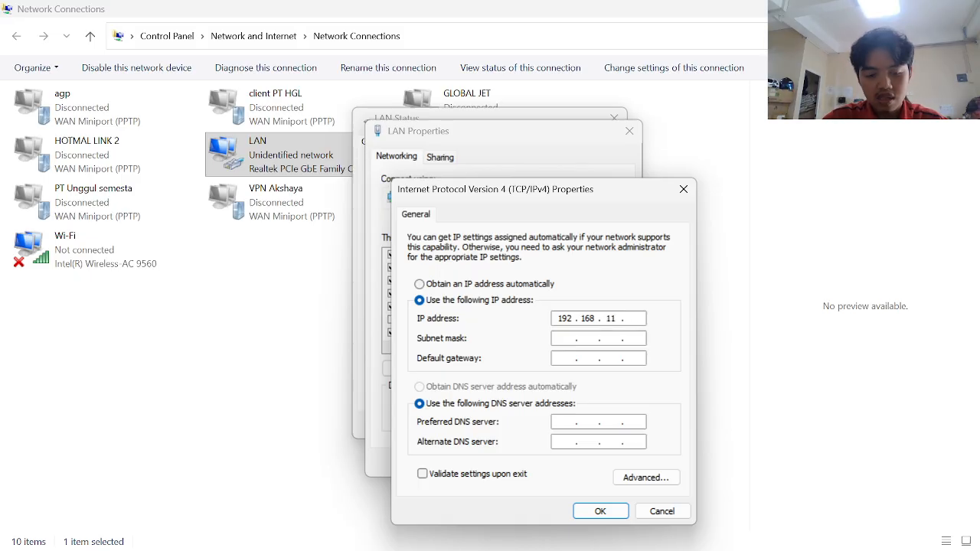
type("5")
key("Tab")
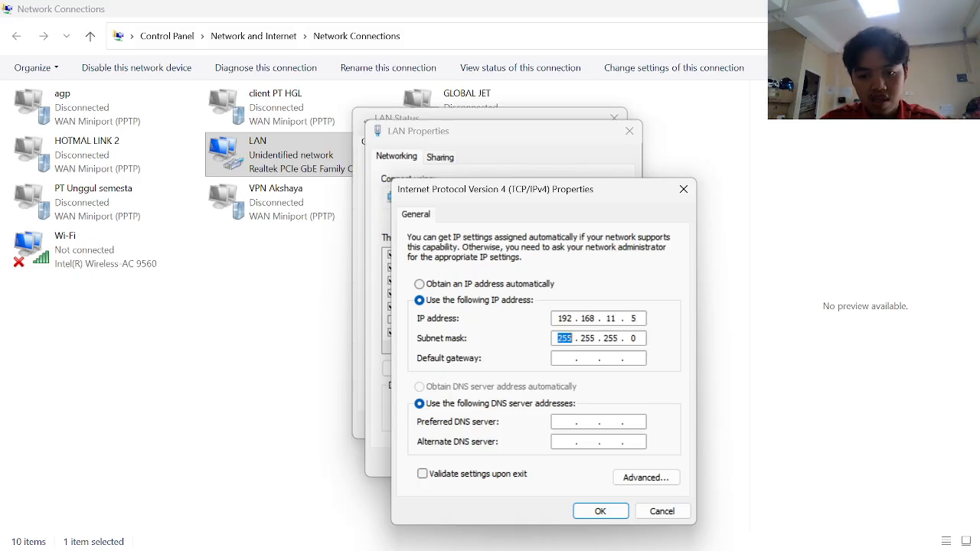
key("Tab")
- Set gateway 192.168.11.254 and DNS 8.8.8.8, save, and close LAN Status
type("192 . 168")
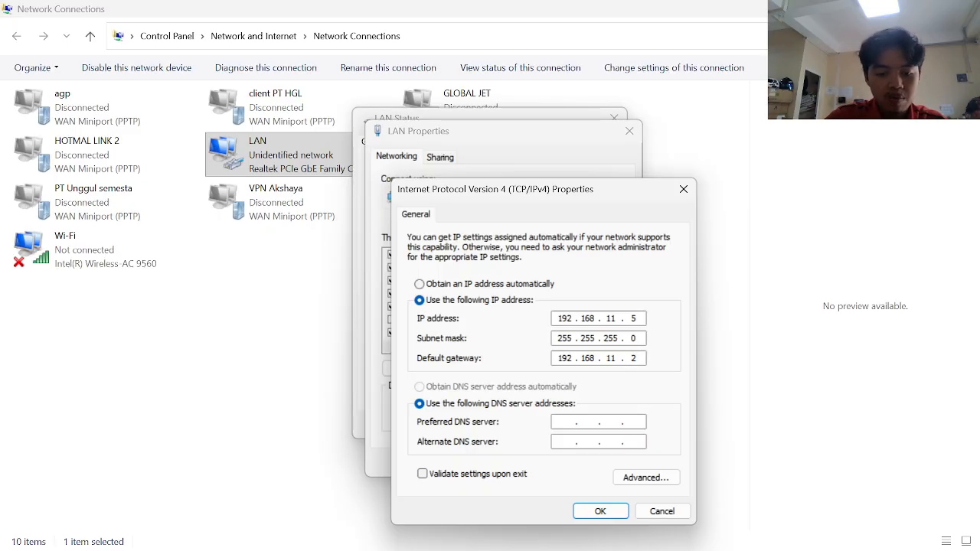
type("11.254")
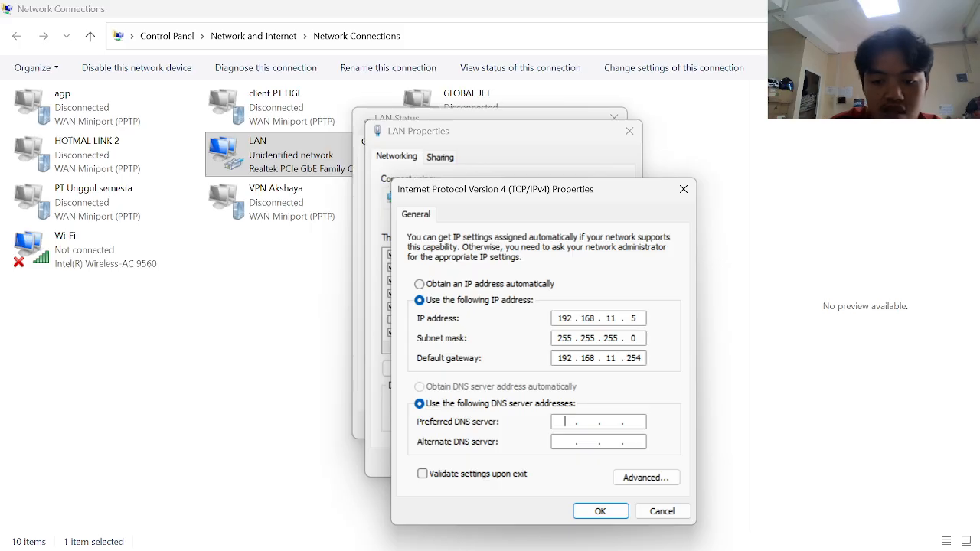
type("8.")
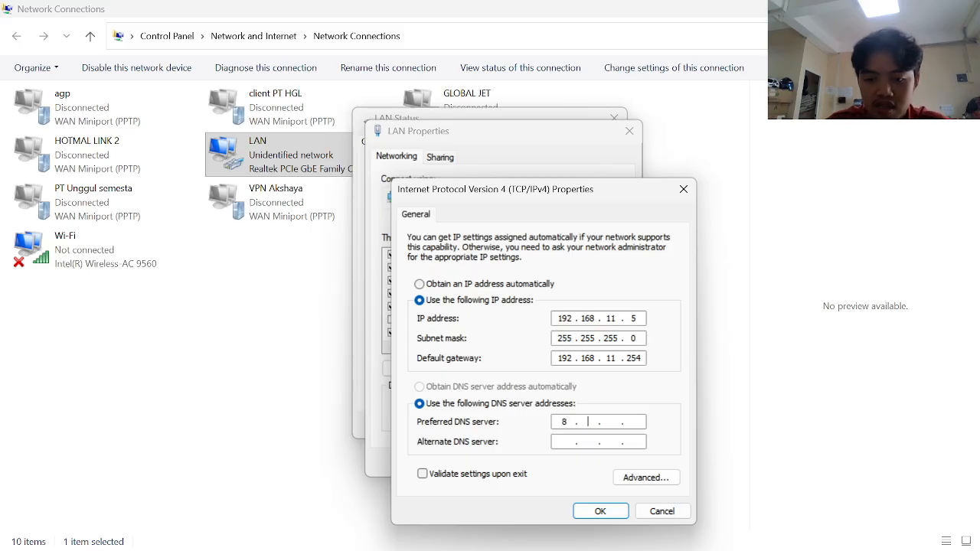
type("8.8.8")
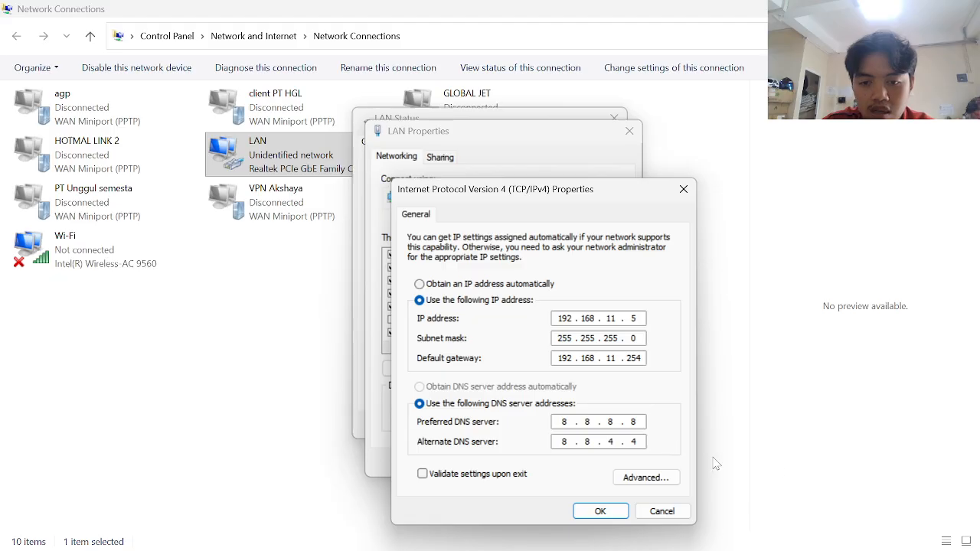
left_click(601, 511)
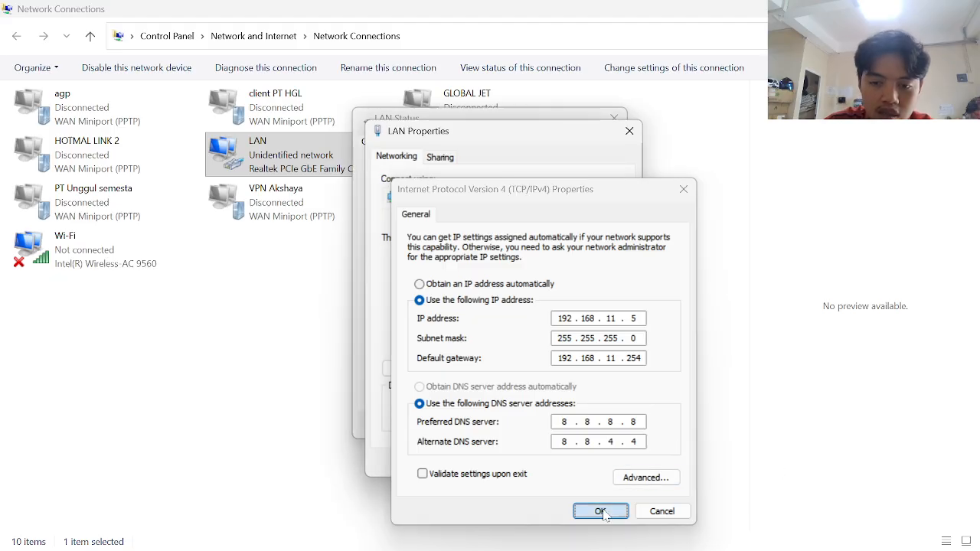
left_click(553, 463)
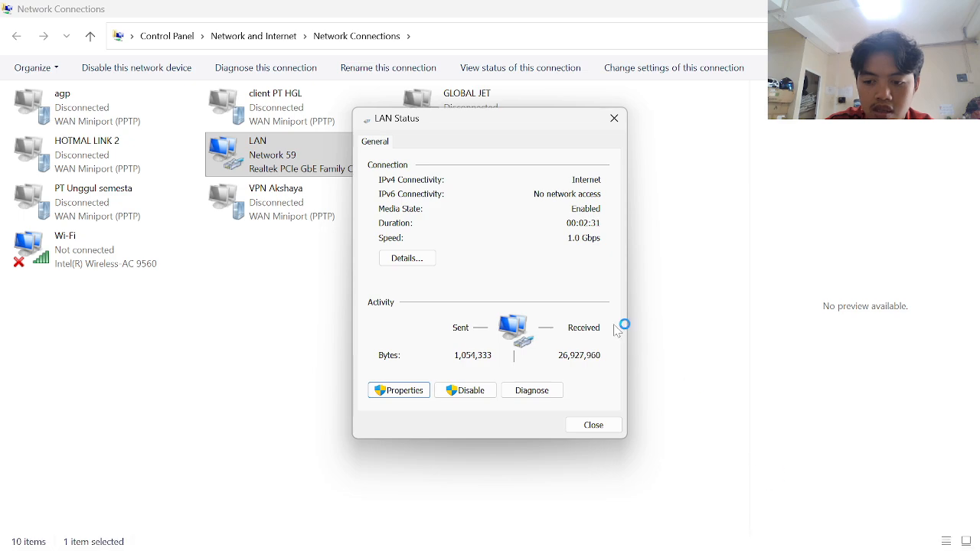
left_click(614, 118)
- Launch Command Prompt with cmd from the Run dialog
key("alt+Tab")
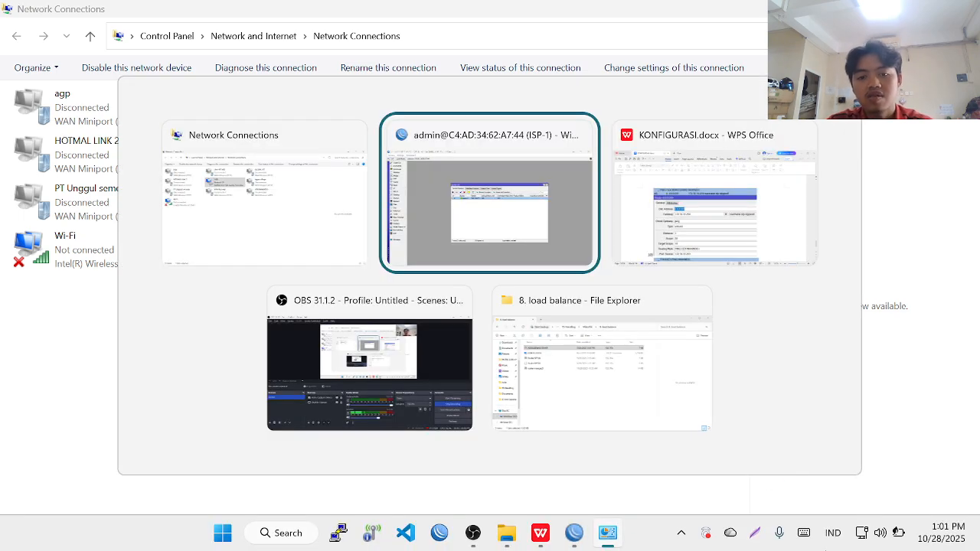
key("super")
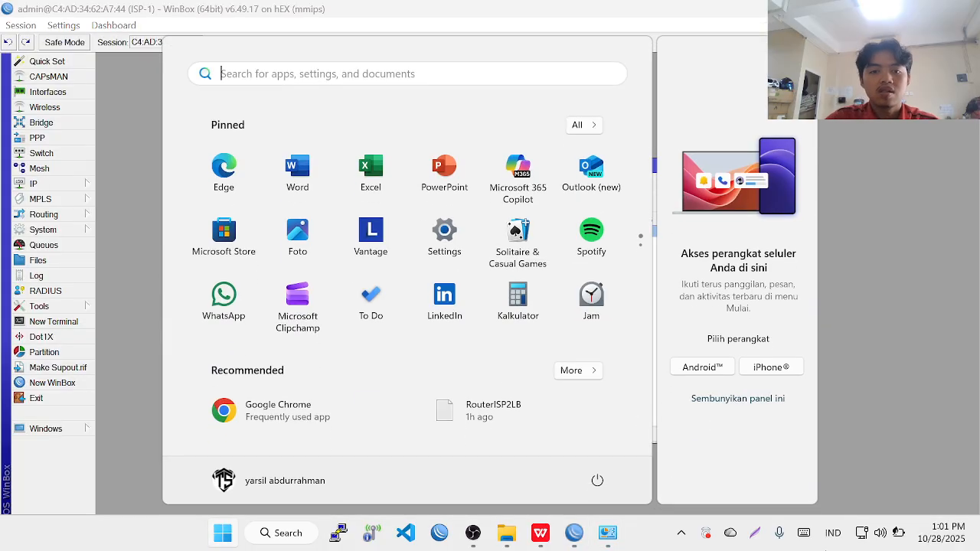
key("super")
key("super+r")
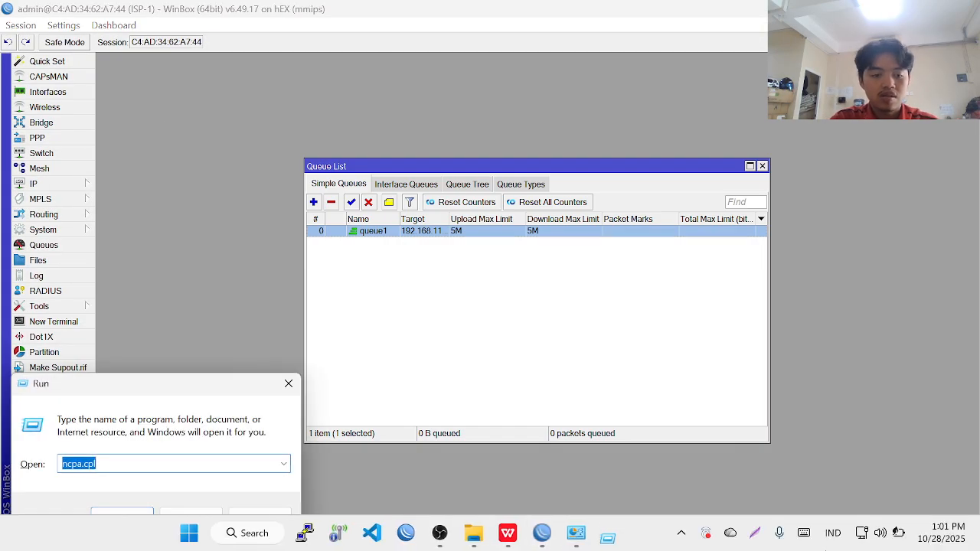
key("Return")
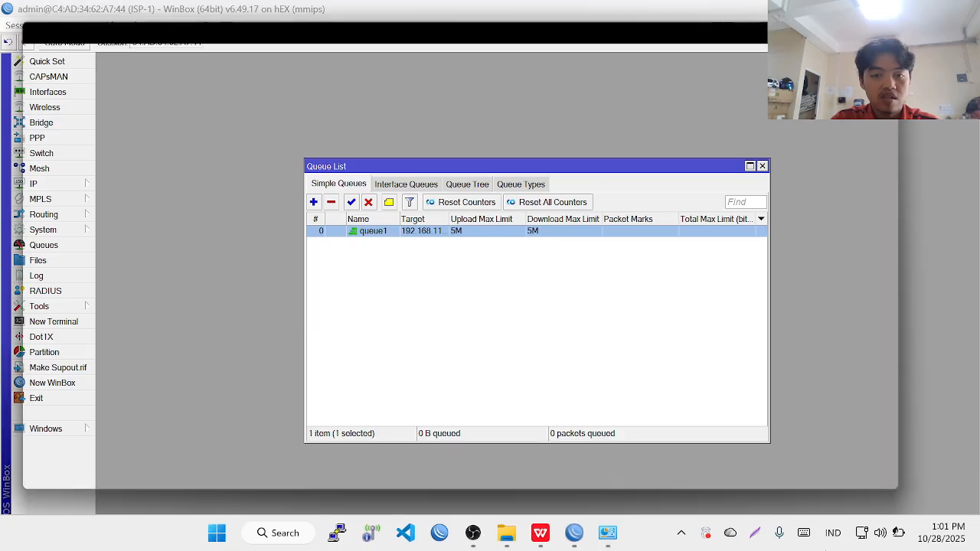
type("icp")
key("BackSpace")
key("BackSpace")
key("BackSpace")
- Run ipconfig several times, showing the LAN at 169.254.61.49
type("ipc")
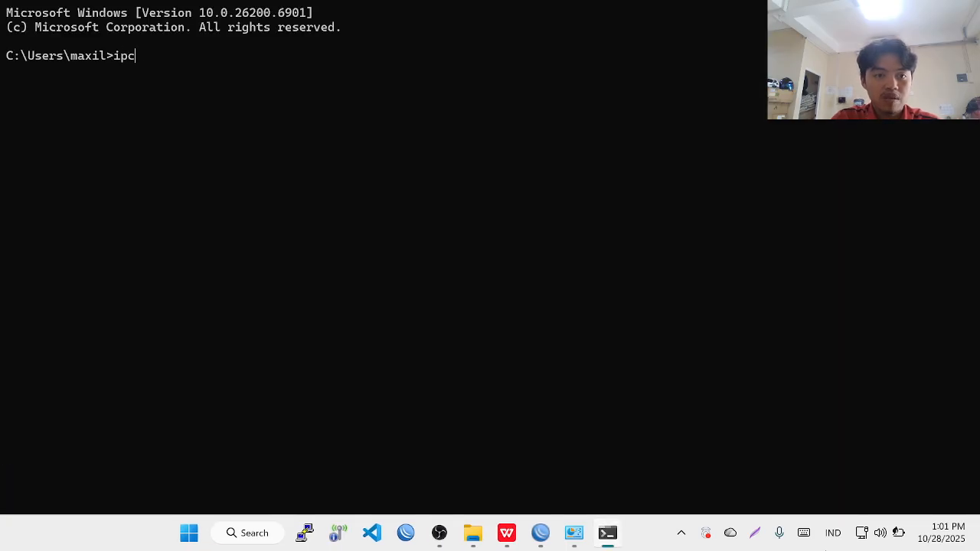
type("nfionfig")
key("Return")
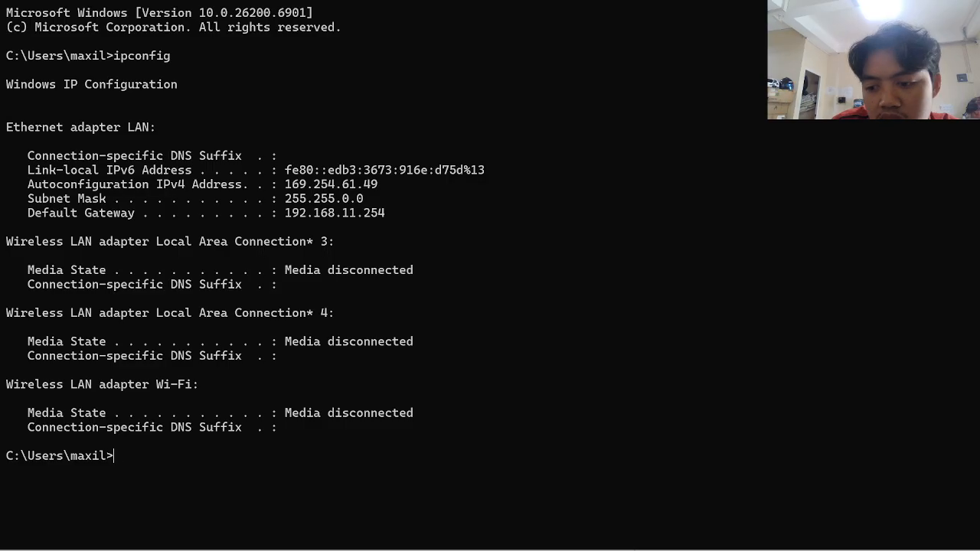
mouse_move(660, 548)
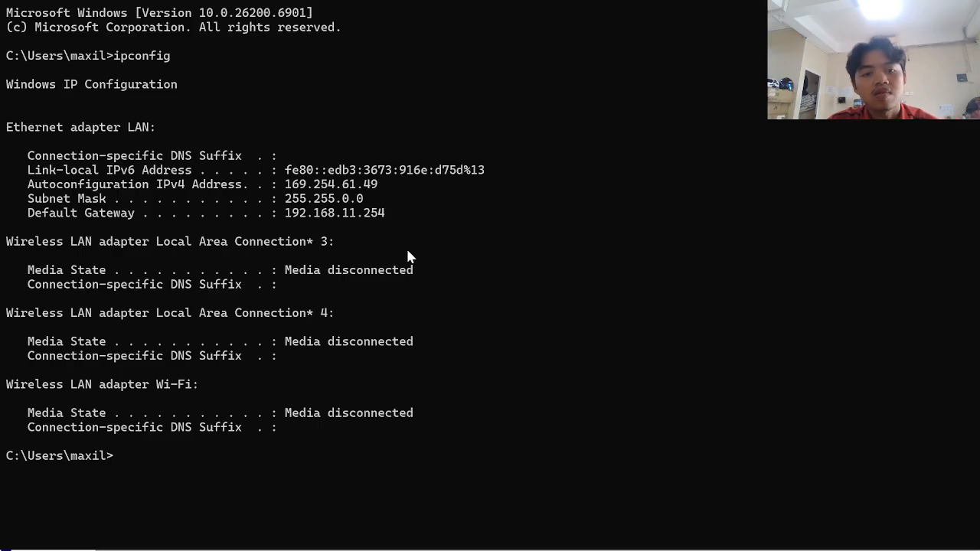
key("Up")
key("Return")
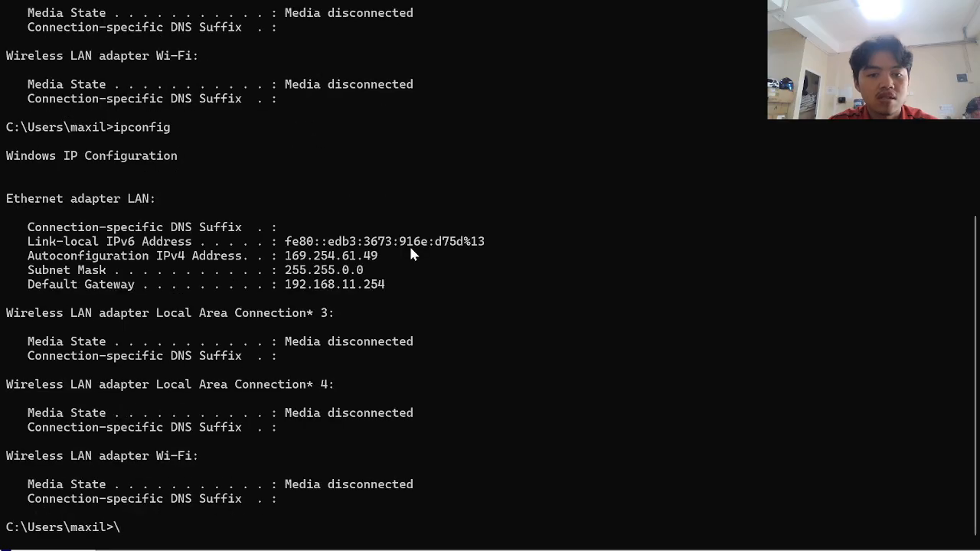
key("Up")
key("Return")
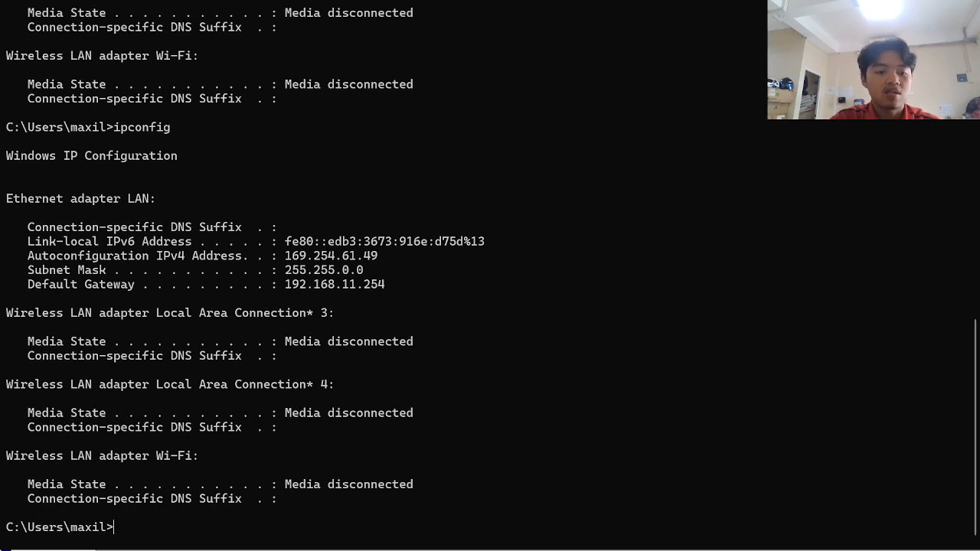
- Ping detik.com and amazon.com, getting no replies
type("ping detuij")
key("BackSpace")
key("BackSpace")
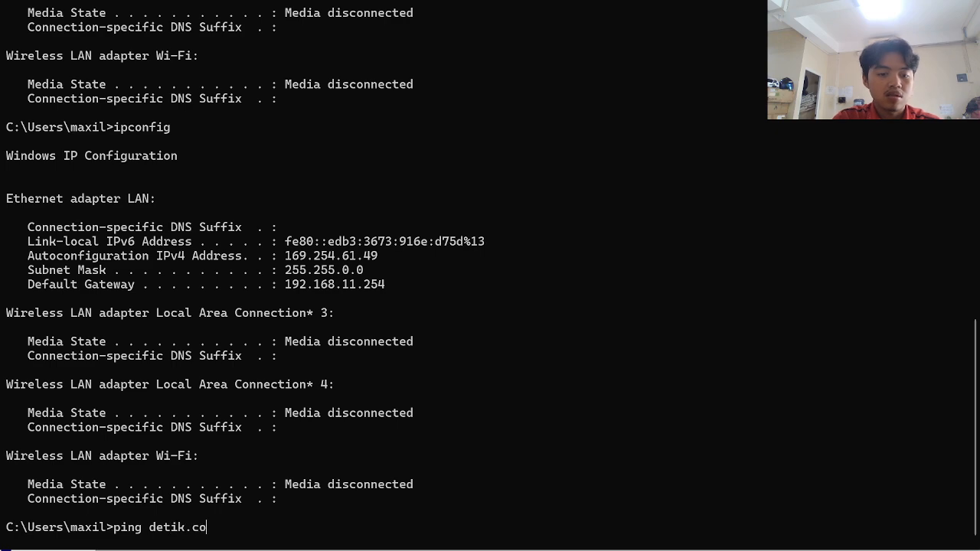
key("Return")
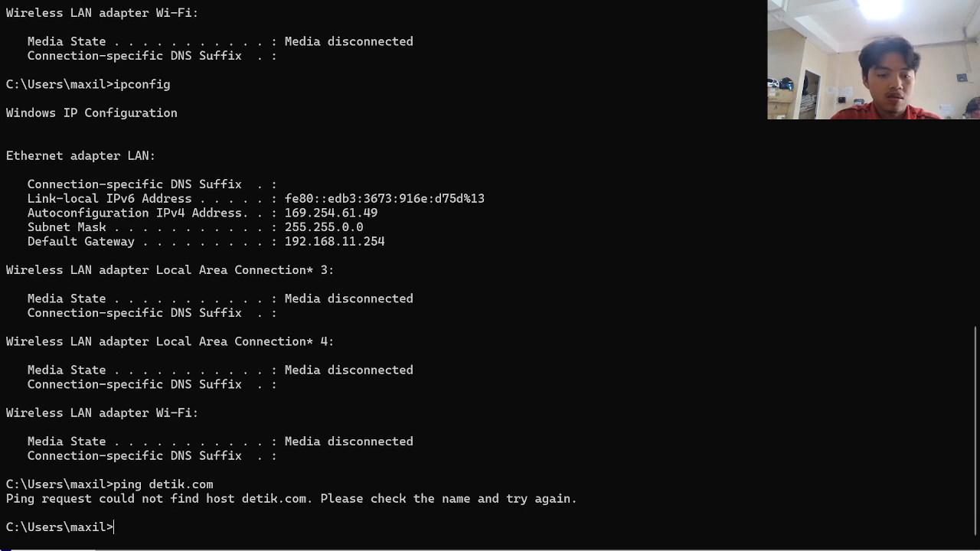
key("Up")
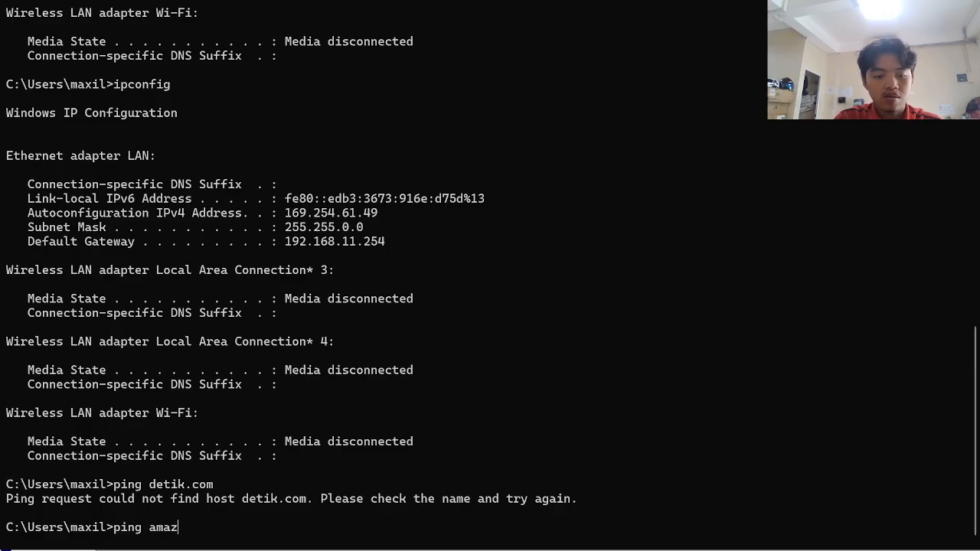
type("amazon.com")
key("Return")
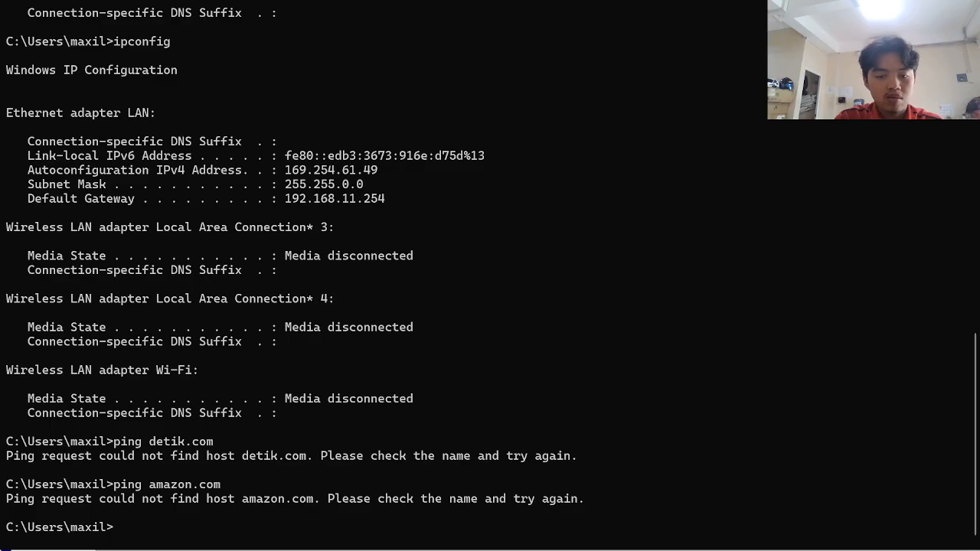
- Ping 8.8.8.8 without reply, stop it, and return to WinBox
key("Up")
key("Up")
key("Up")
key("Down")
key("Down")
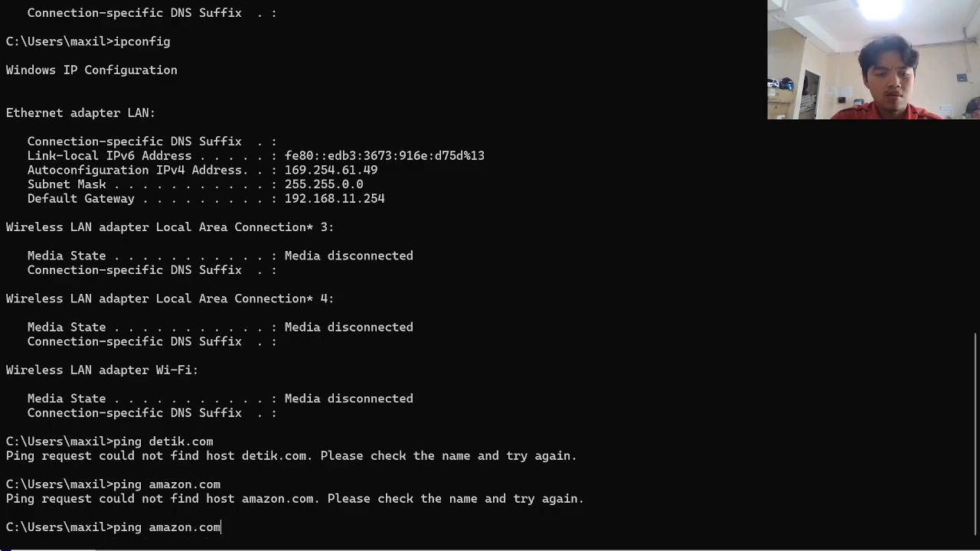
key("Up")
key("Down")
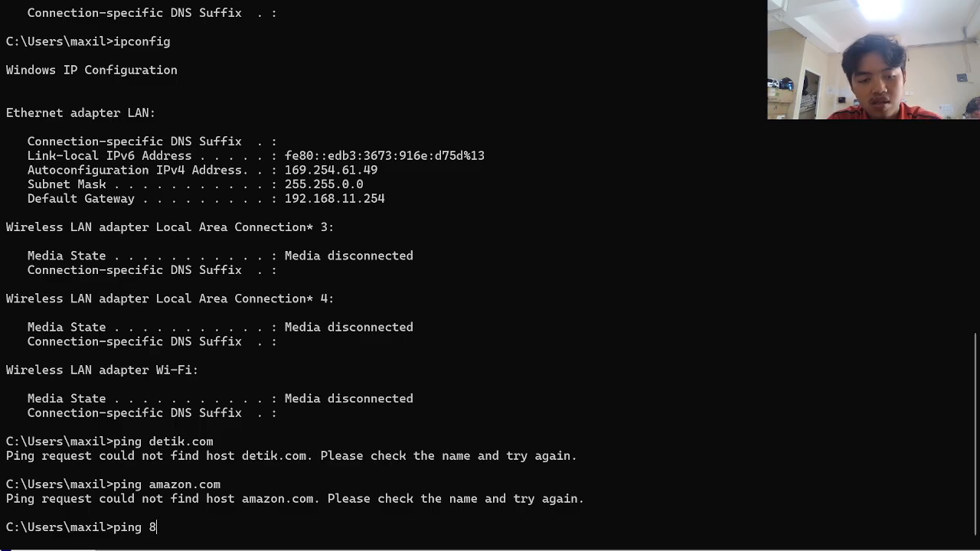
key("Return")
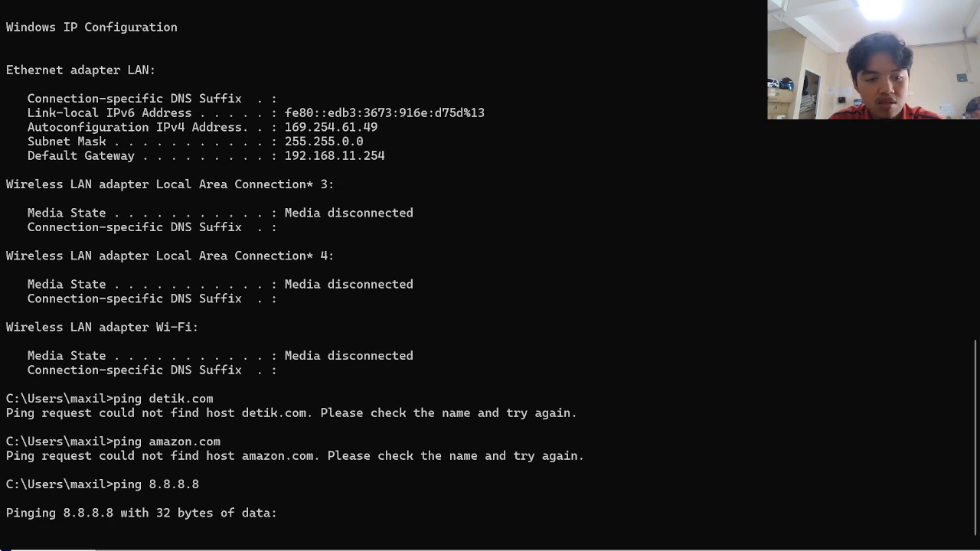
key("ctrl+c")
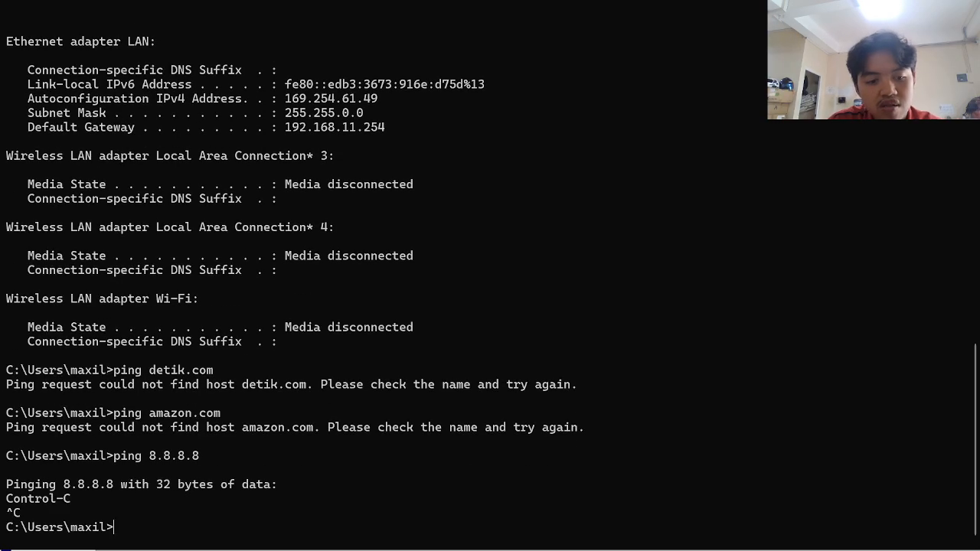
key("alt+Tab")
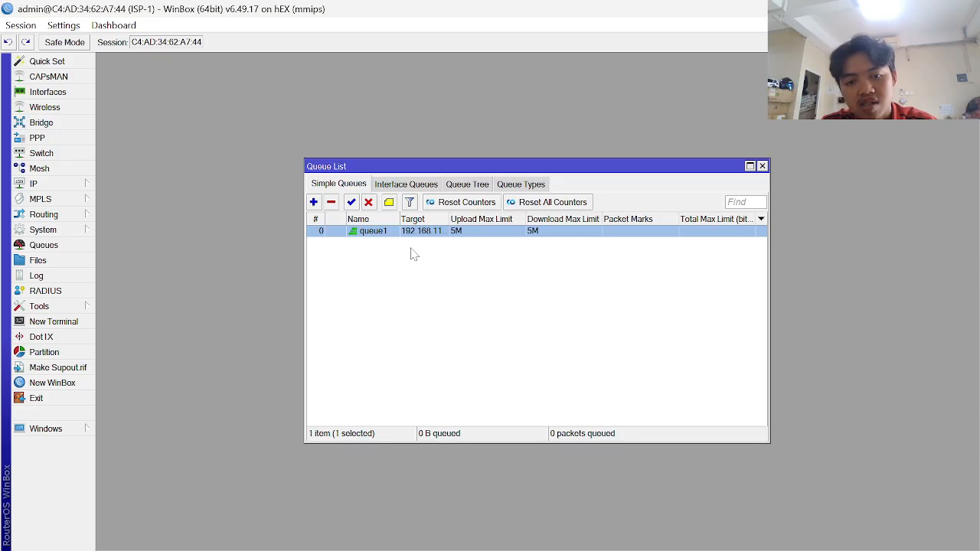
mouse_move(781, 550)
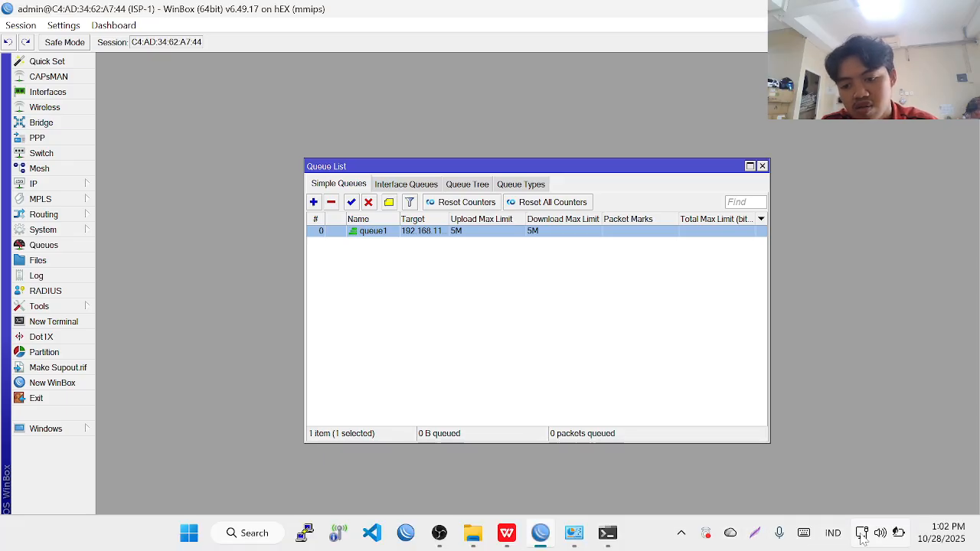
- Review the LAN's IPv4 properties: 192.168.11.5, gateway 192.168.11.254, DNS 8.8.8.8 and 8.8.4.4
mouse_move(862, 540)
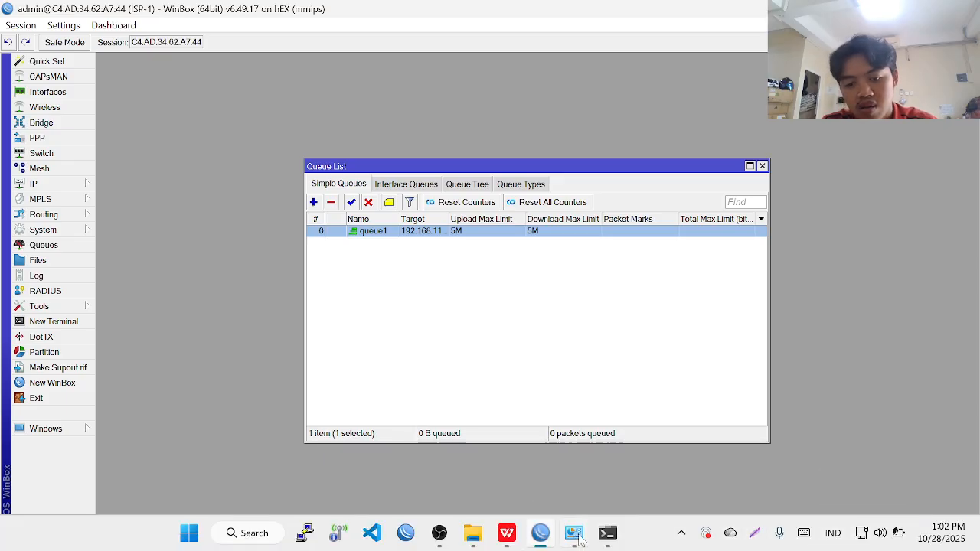
left_click(607, 532)
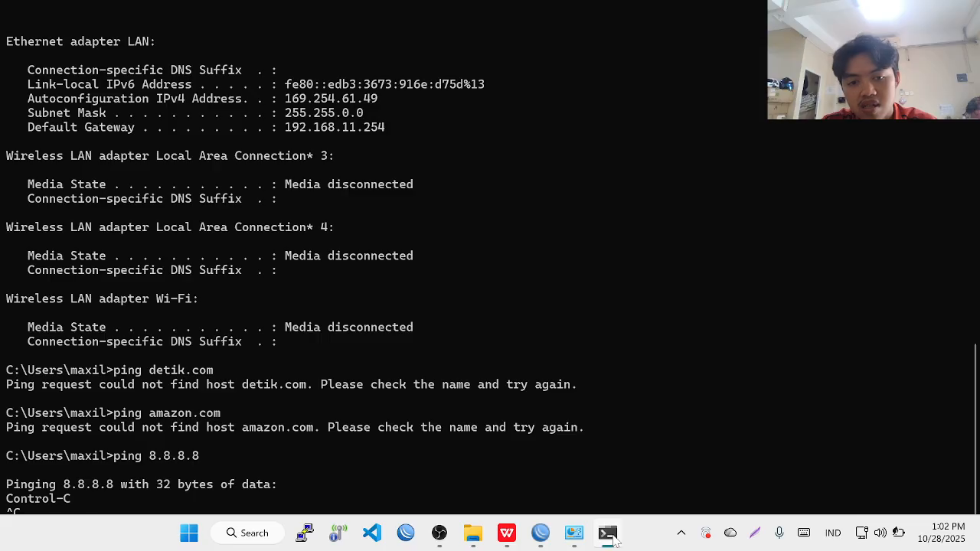
left_click(574, 533)
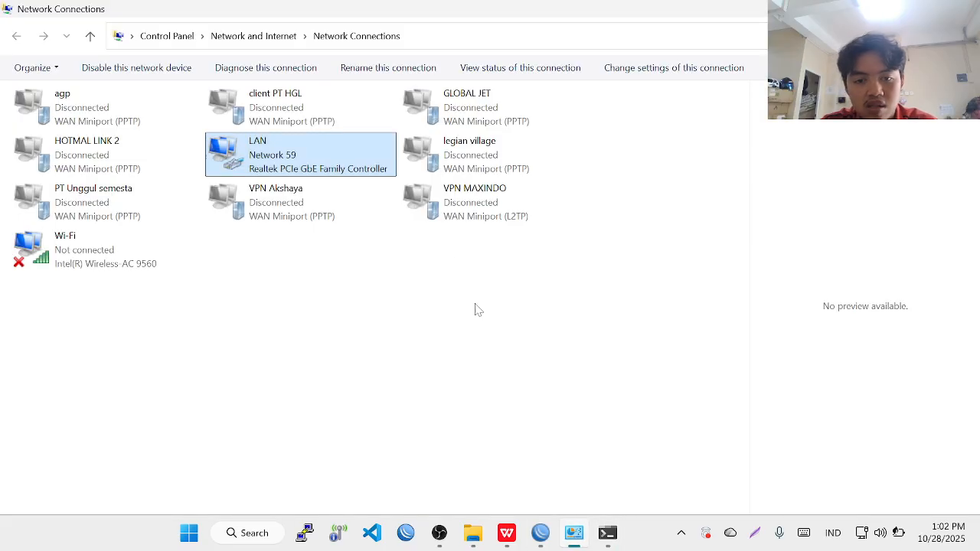
double_click(310, 165)
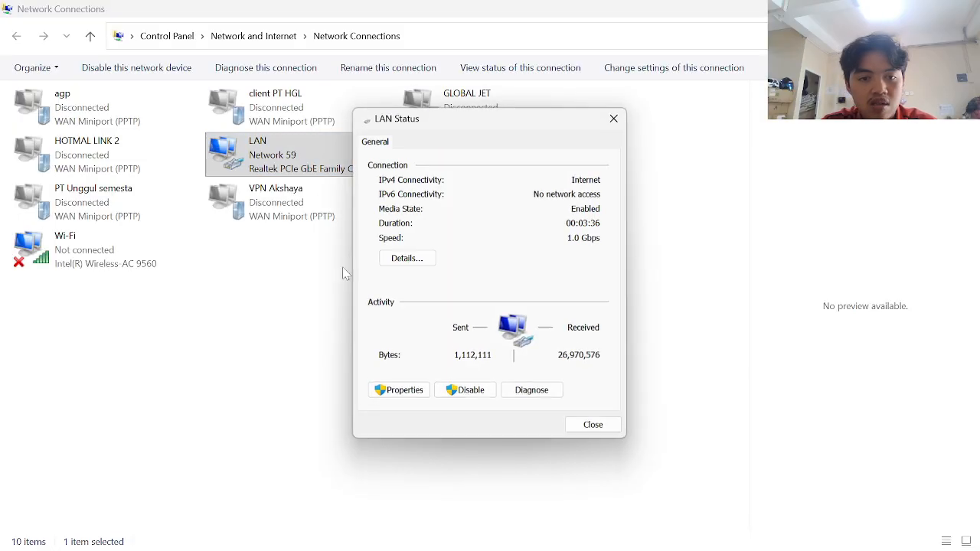
left_click(414, 392)
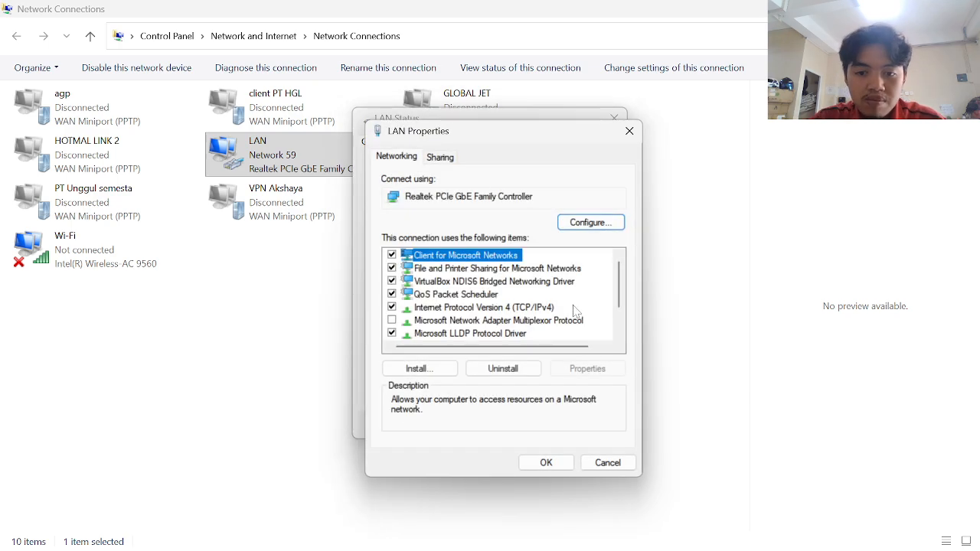
left_click(551, 309)
double_click(551, 308)
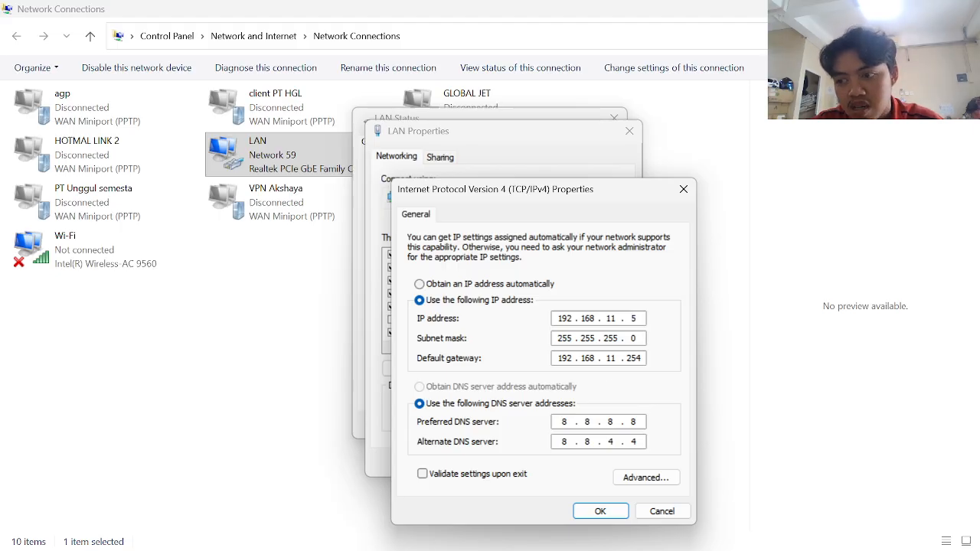
key("alt+Tab")
key("alt+Tab")
key("alt+Tab")
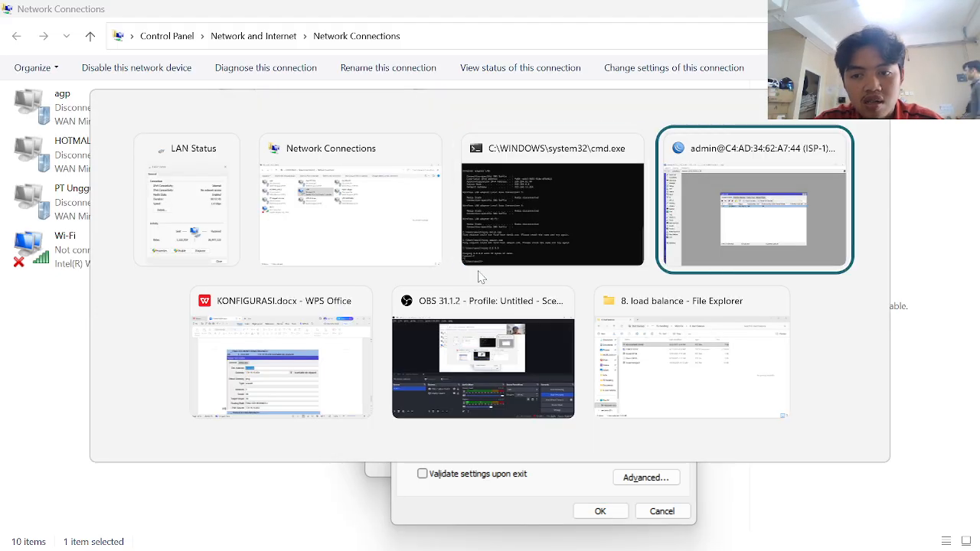
- Inspect the bridge1-LAN address 192.168.11.254/24 under IP > Addresses
left_click(94, 185)
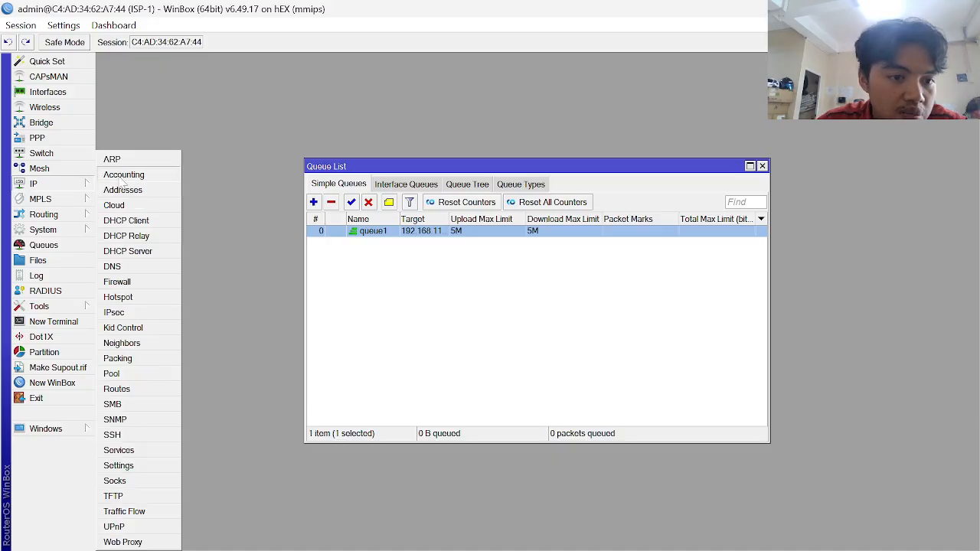
left_click(128, 191)
left_click(539, 235)
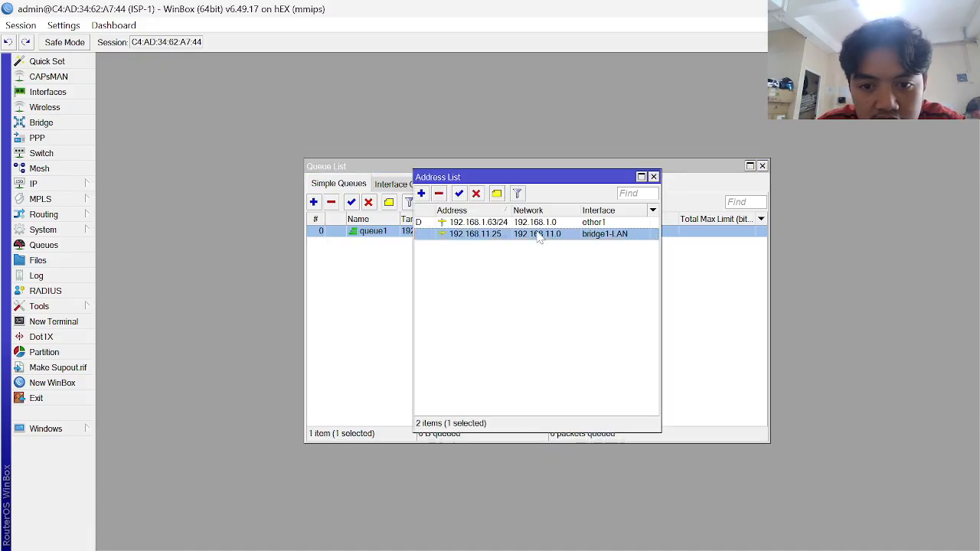
double_click(594, 239)
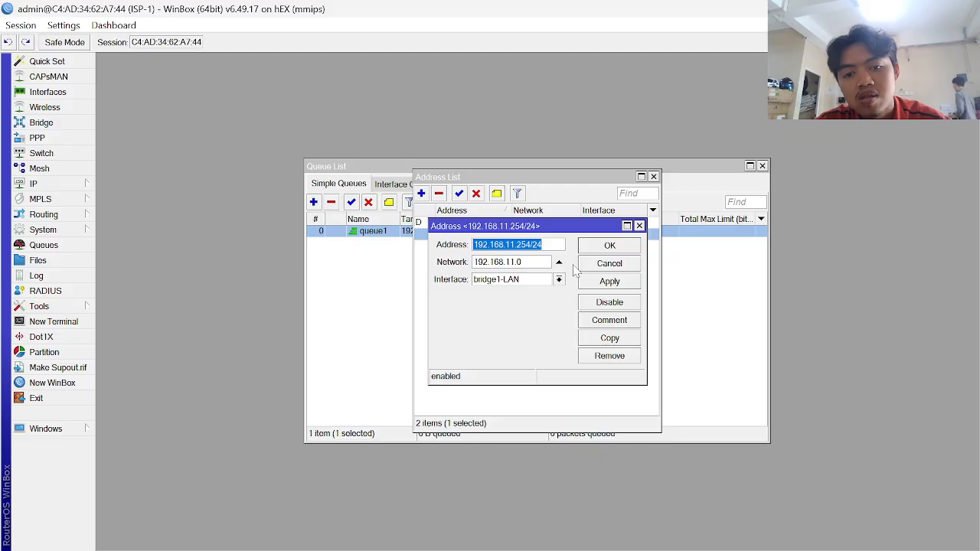
key("Escape")
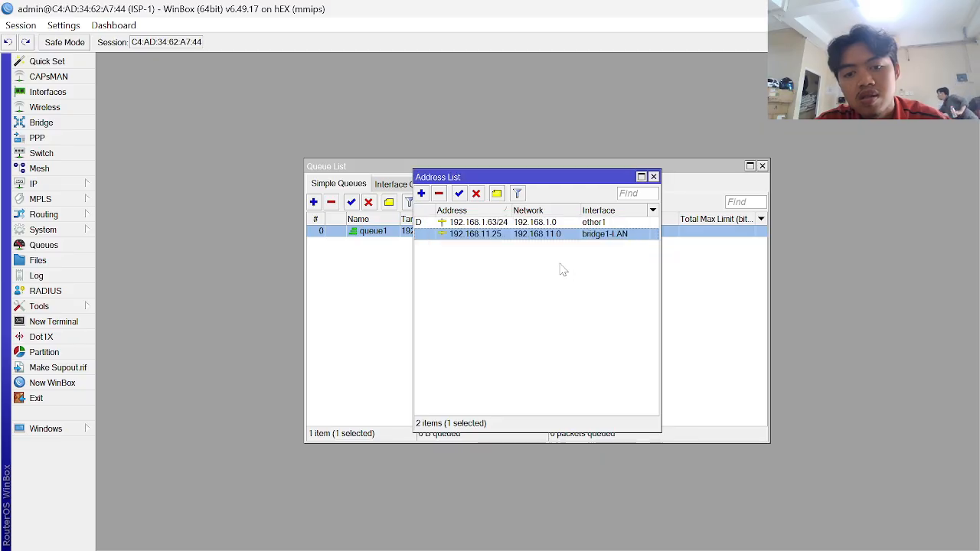
key("Escape")
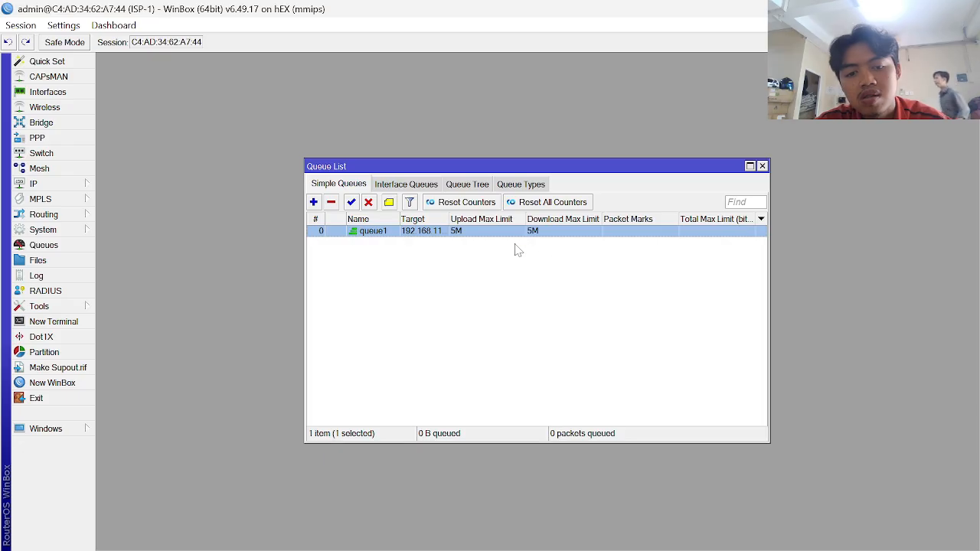
- Open the empty DHCP Server list and recheck the bridge1-LAN address
left_click(46, 184)
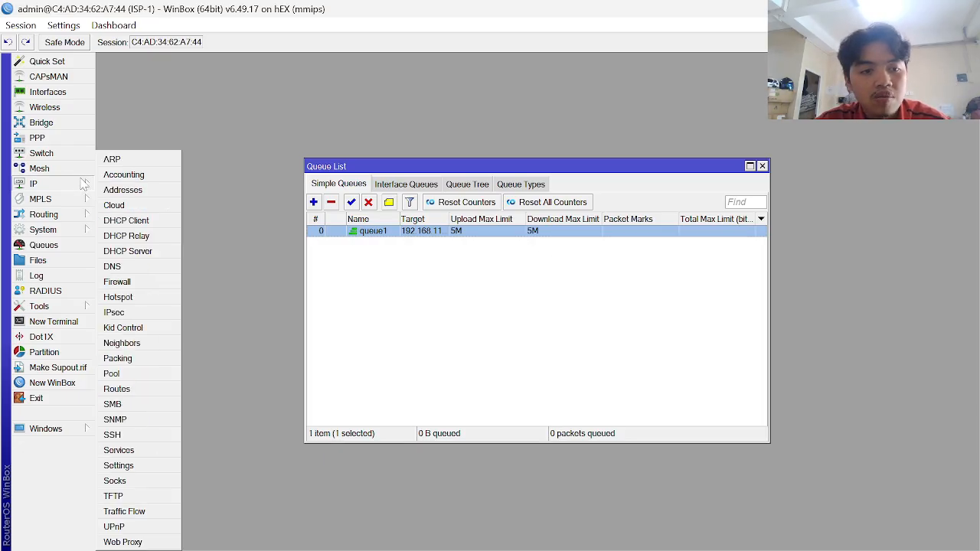
left_click(153, 252)
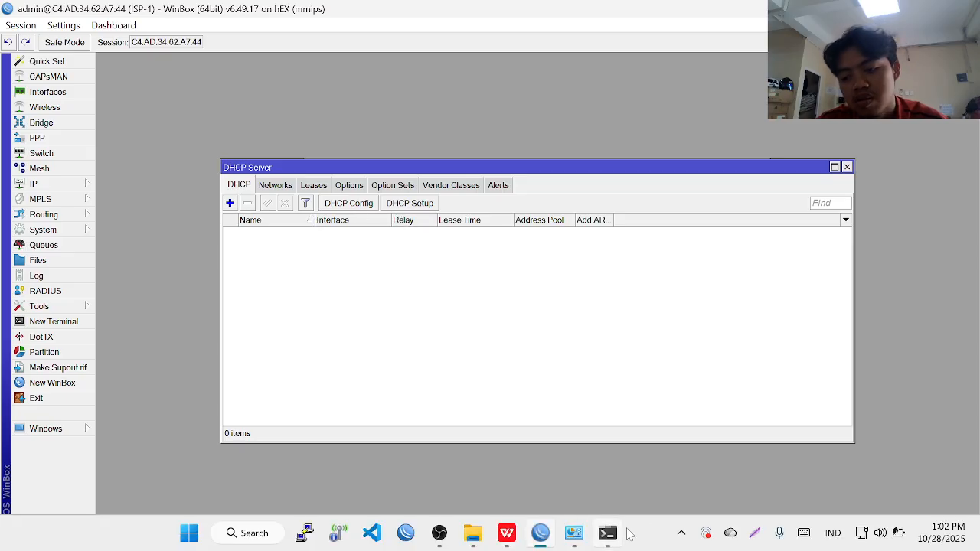
left_click(66, 186)
left_click(123, 189)
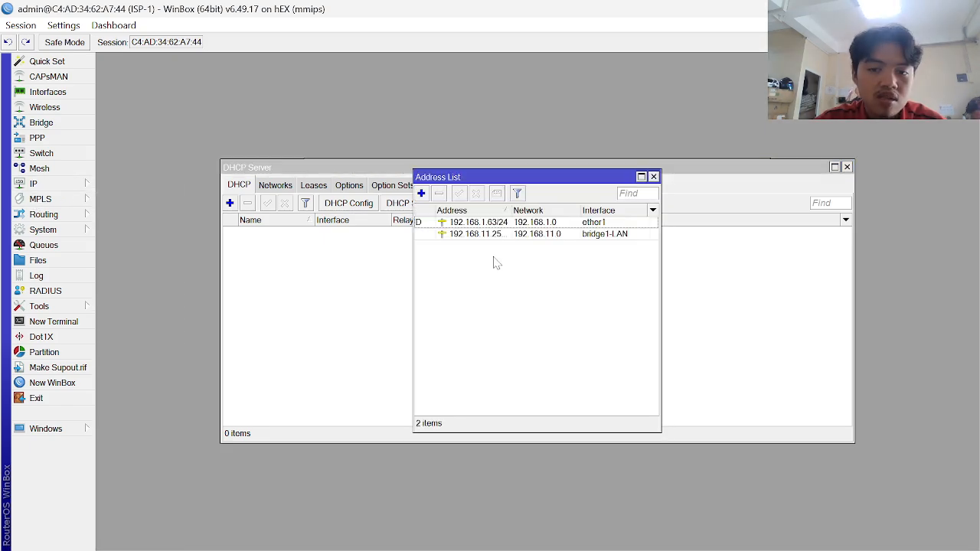
double_click(538, 235)
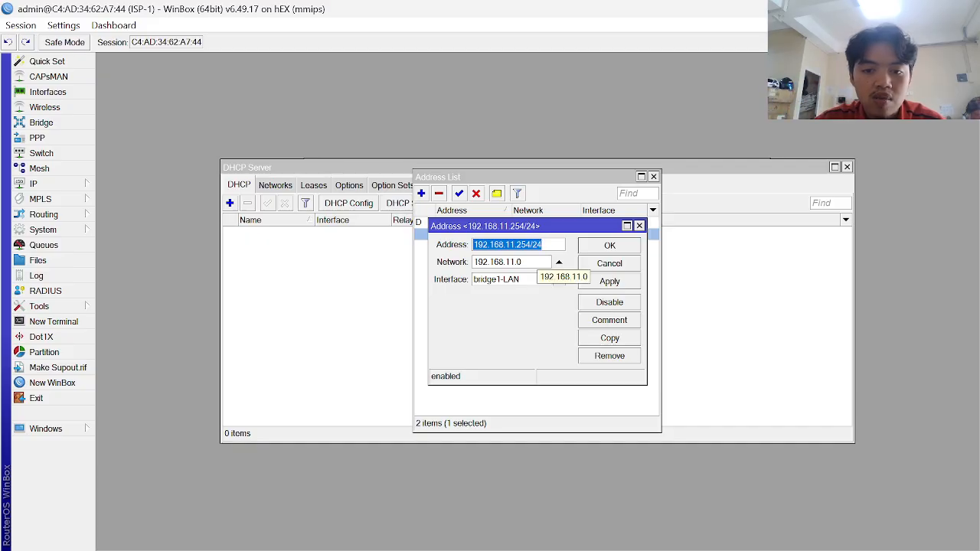
key("Escape")
key("Escape")
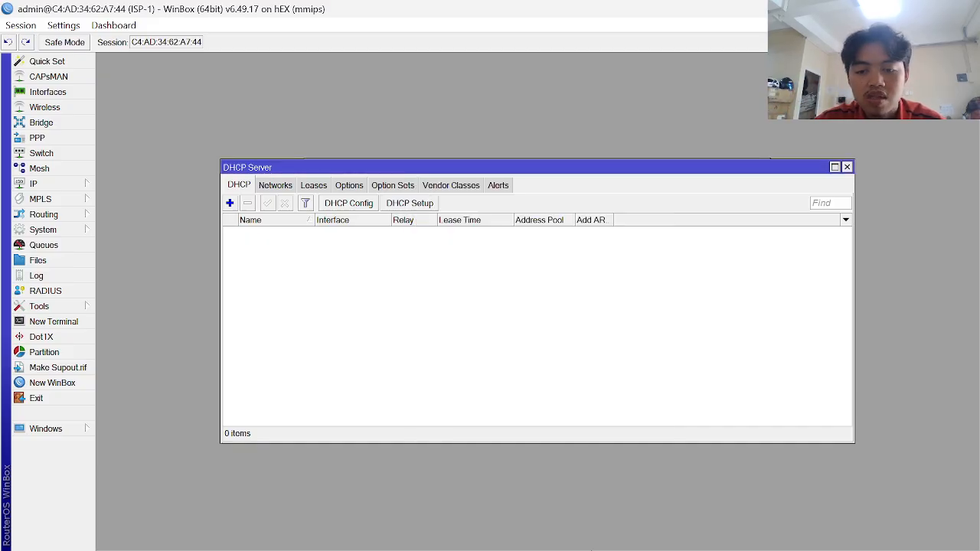
key("super+Tab")
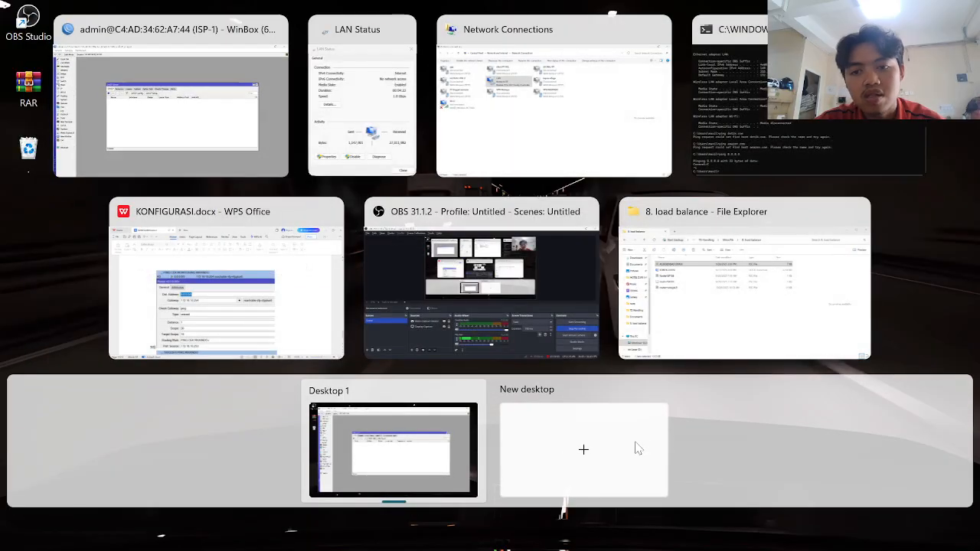
- Rerun ping 8.8.8.8, which gets no reply, and ipconfig, still showing 169.254.61.49
key("super")
key("alt+Tab")
key("alt+Tab")
key("alt+Tab")
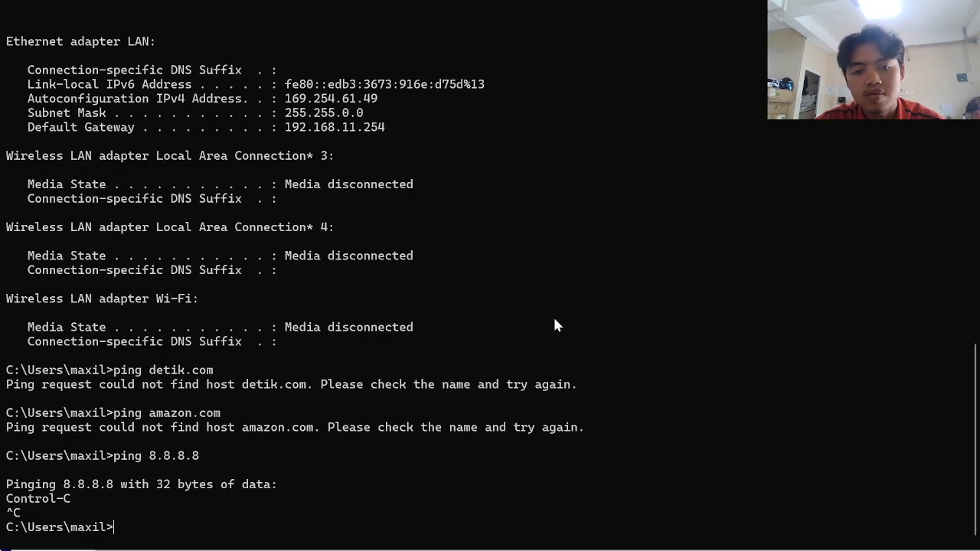
key("Up")
key("Return")
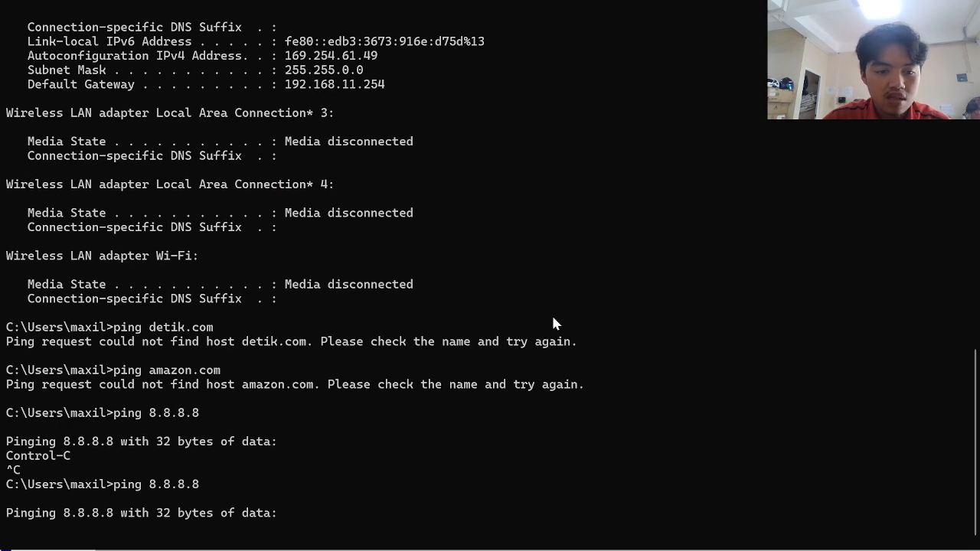
key("ctrl+c")
key("Up")
key("Up")
key("Up")
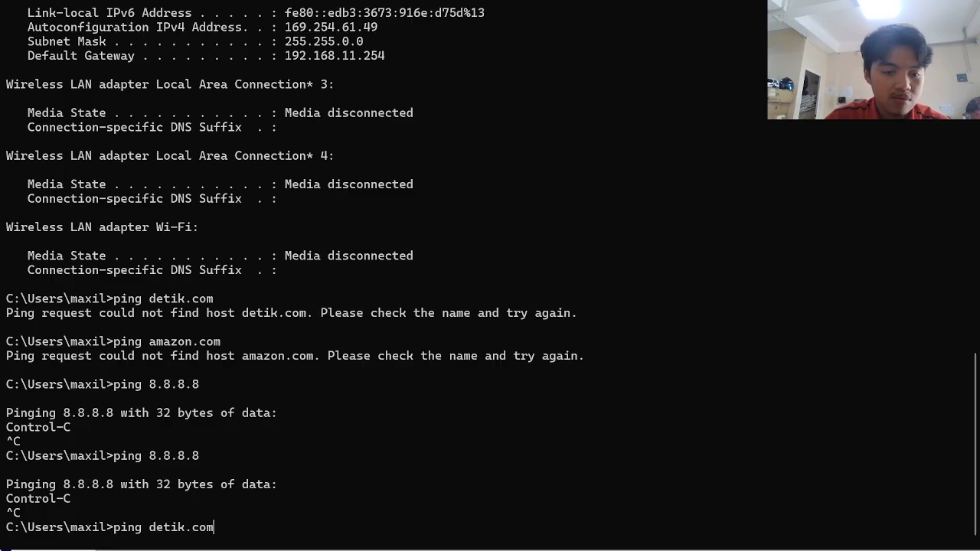
key("Up")
key("Return")
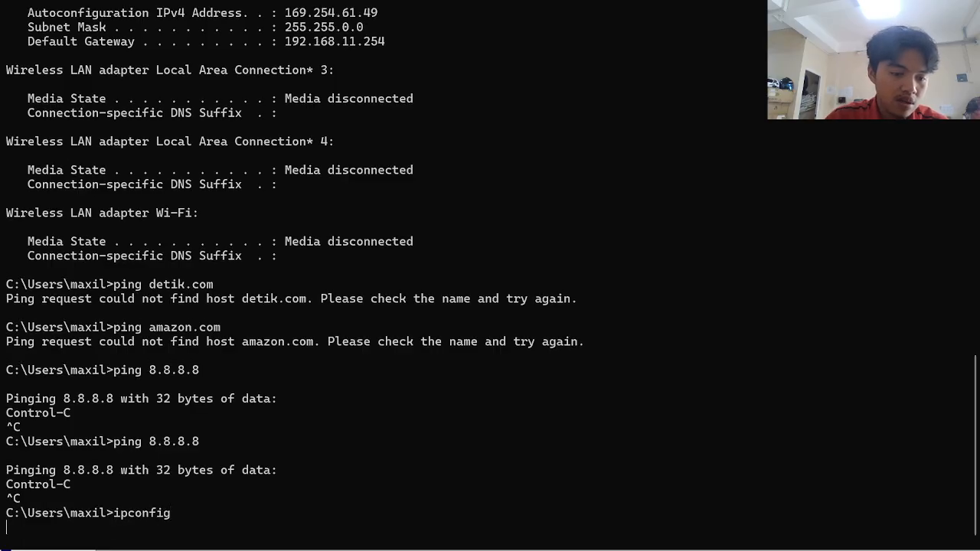
key("alt+Tab")
key("alt+Tab")
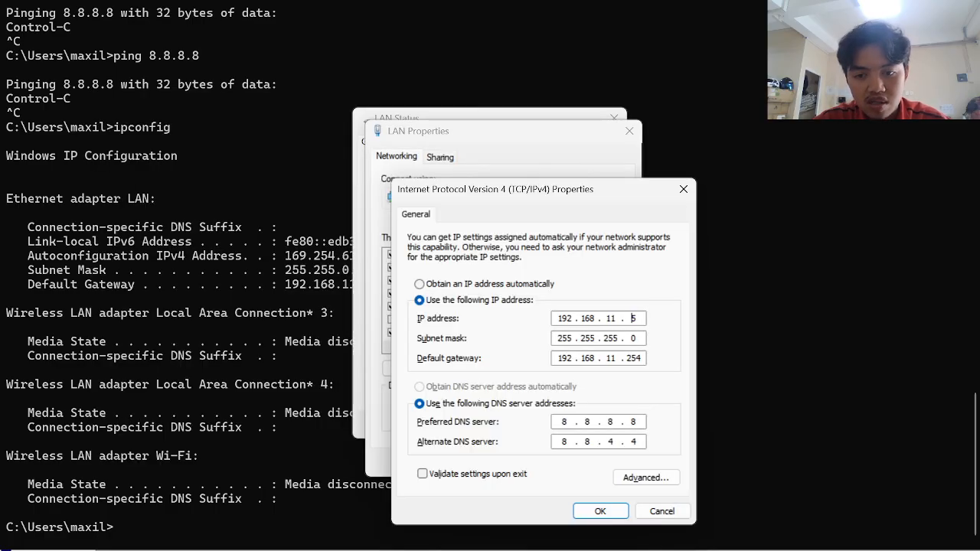
- Rerun ipconfig, then change the LAN's static IPv4 address to 192.168.11.20
left_click(596, 508)
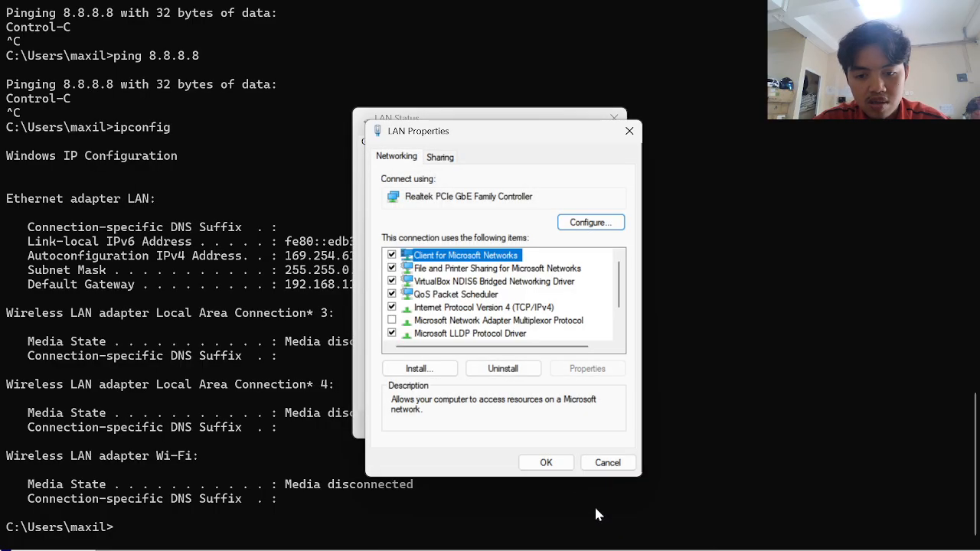
left_click(567, 470)
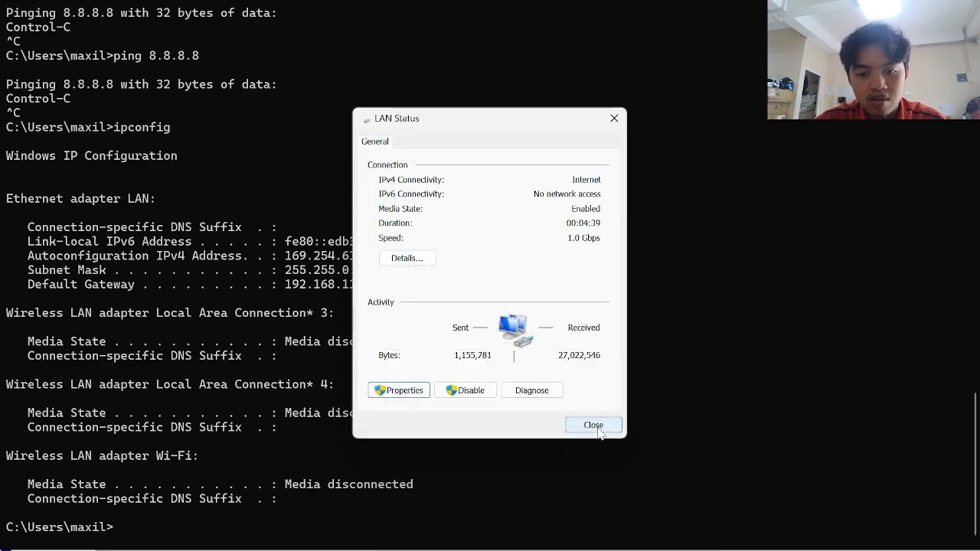
left_click(590, 474)
key("Up")
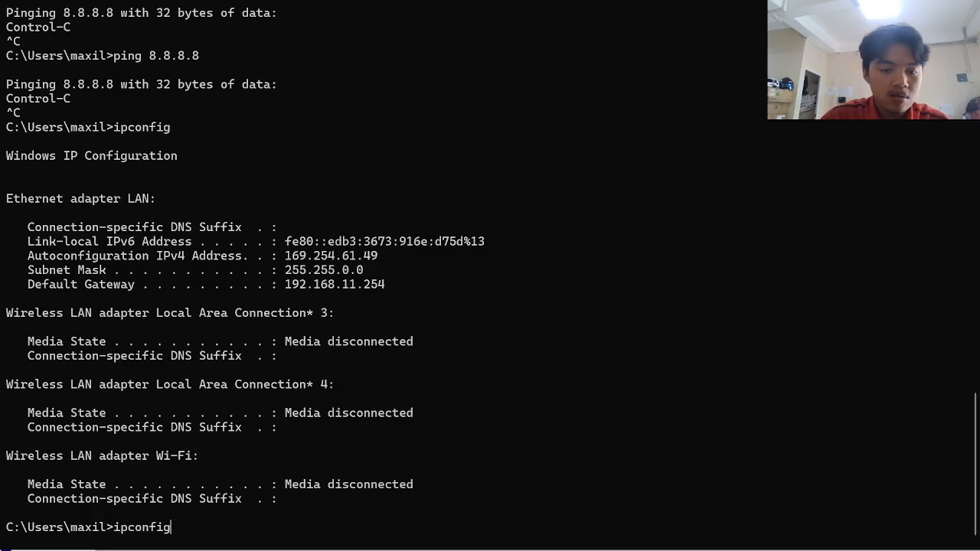
key("Return")
key("alt+Tab")
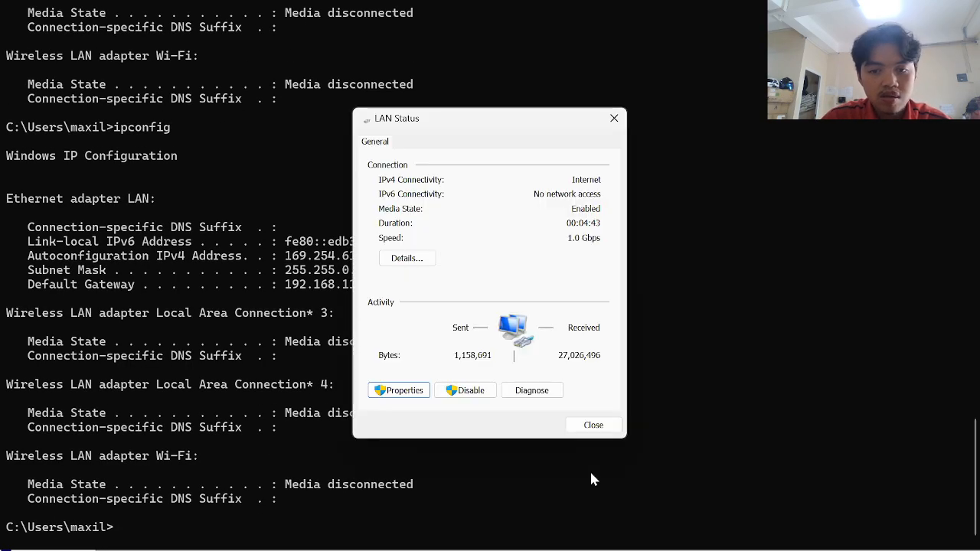
left_click(404, 391)
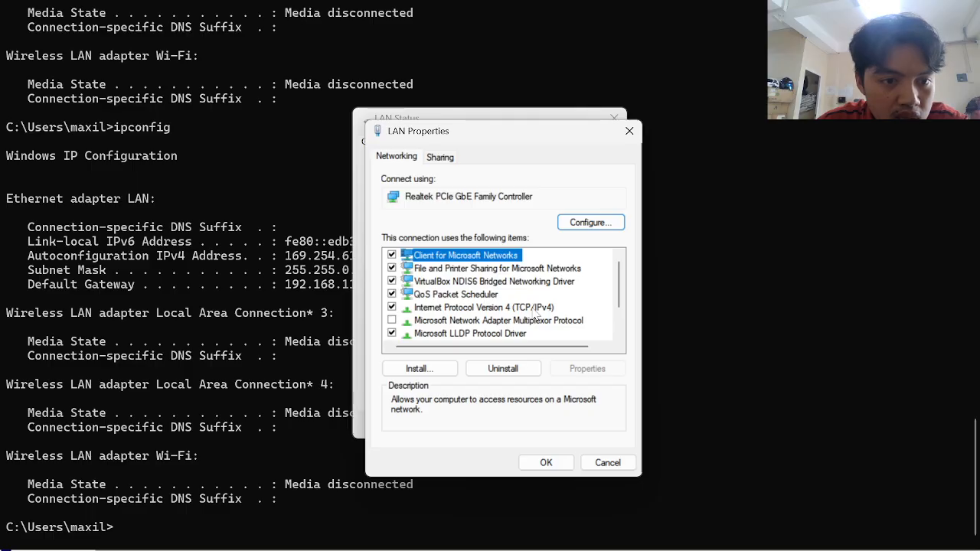
double_click(534, 309)
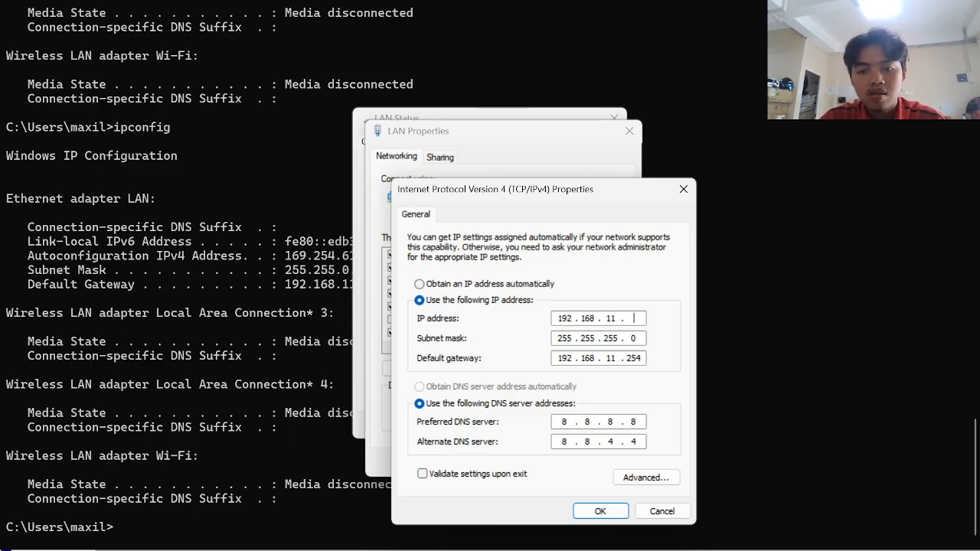
type("20")
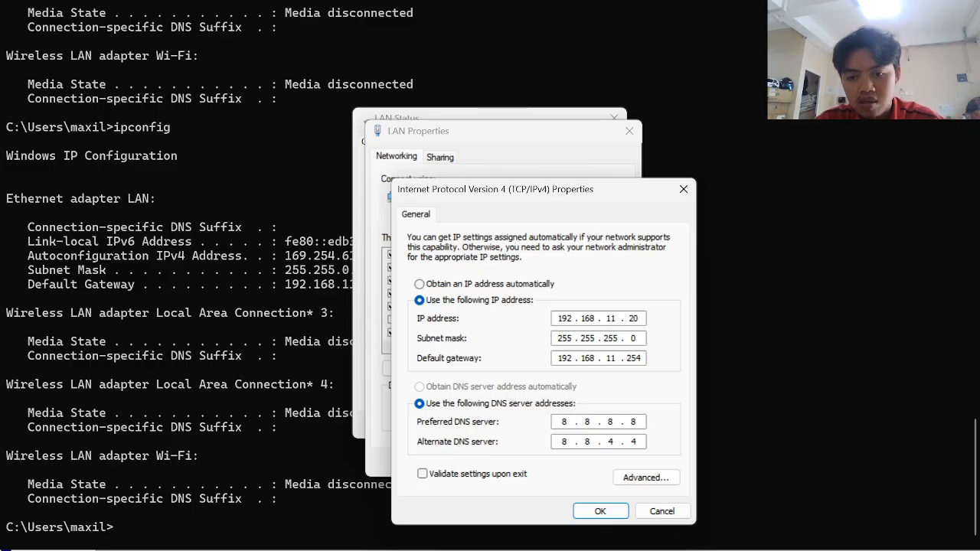
- Save the 192.168.11.20 address and confirm it with ipconfig, gateway 192.168.11.254
left_click(618, 511)
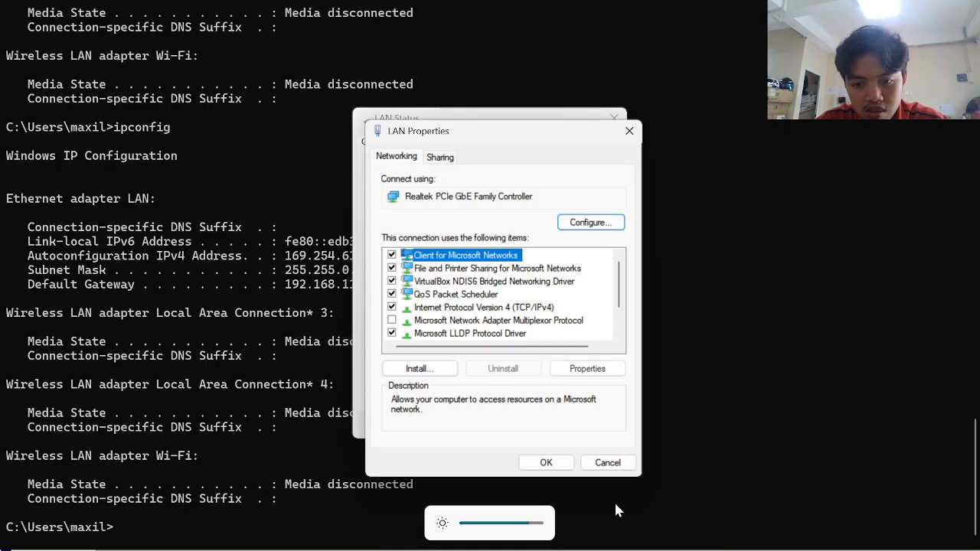
left_click(546, 463)
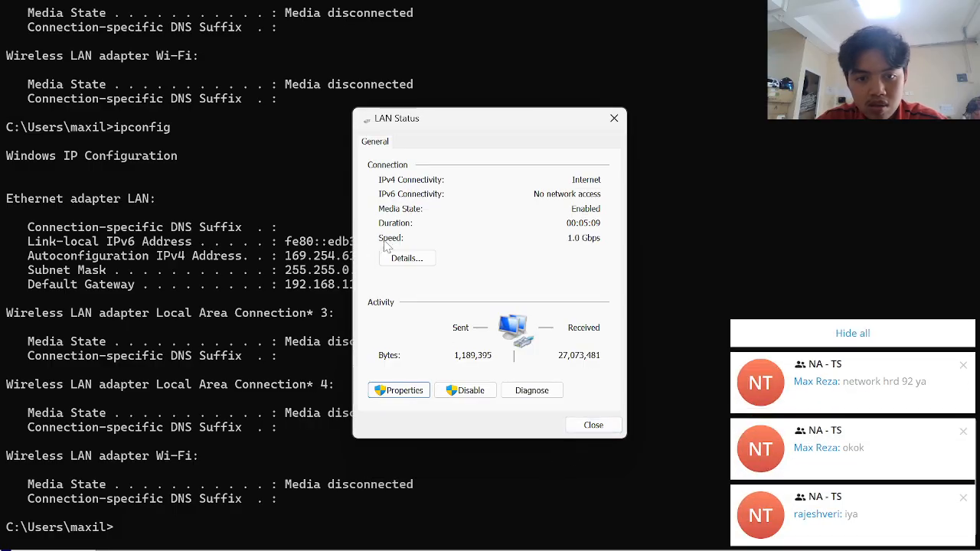
left_click(591, 424)
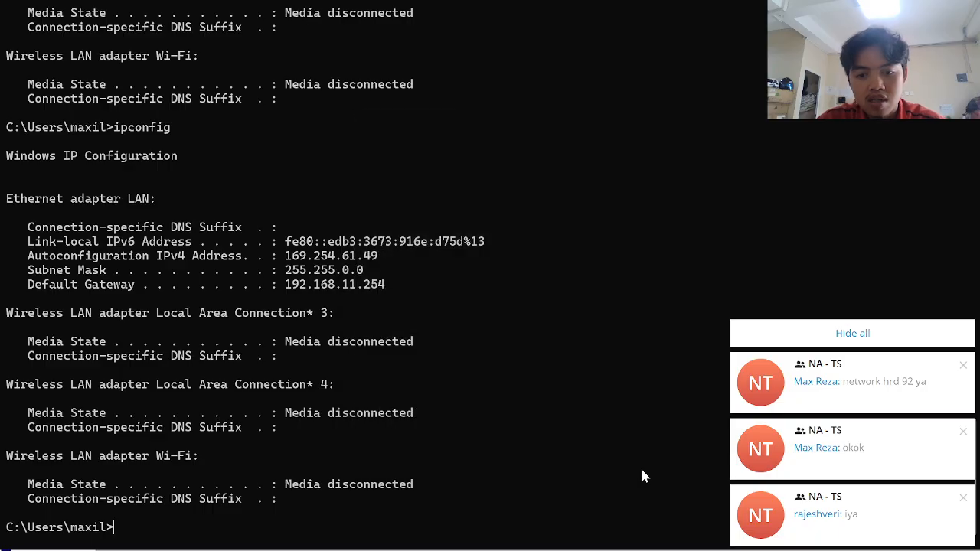
key("Up")
key("Return")
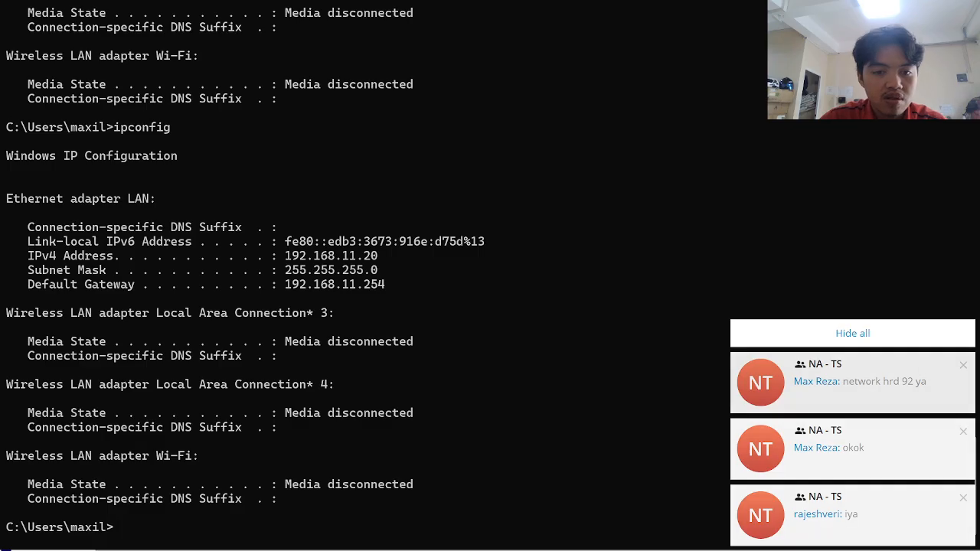
left_click(923, 333)
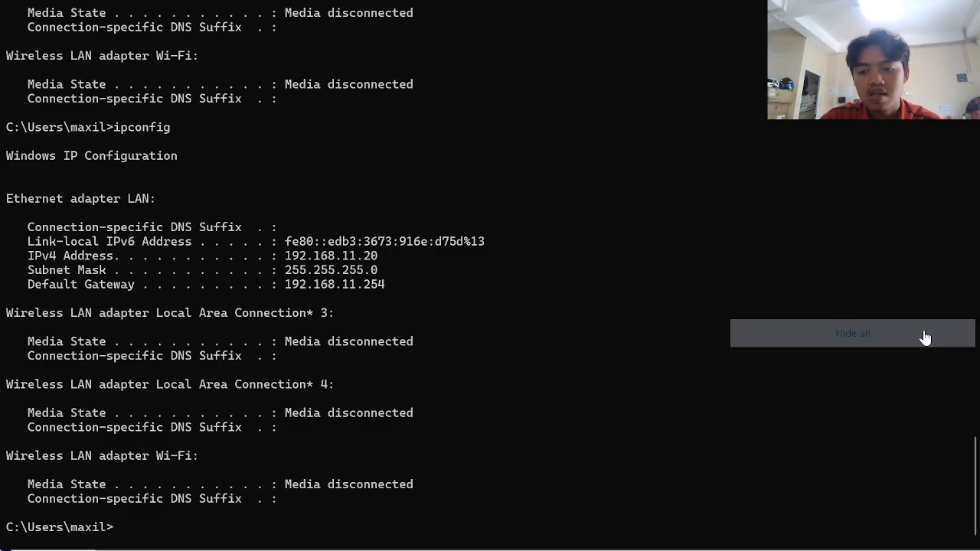
key("alt+Tab")
key("alt+Tab")
key("alt+Tab")
key("alt+Tab")
key("alt+Tab")
key("alt+Tab")
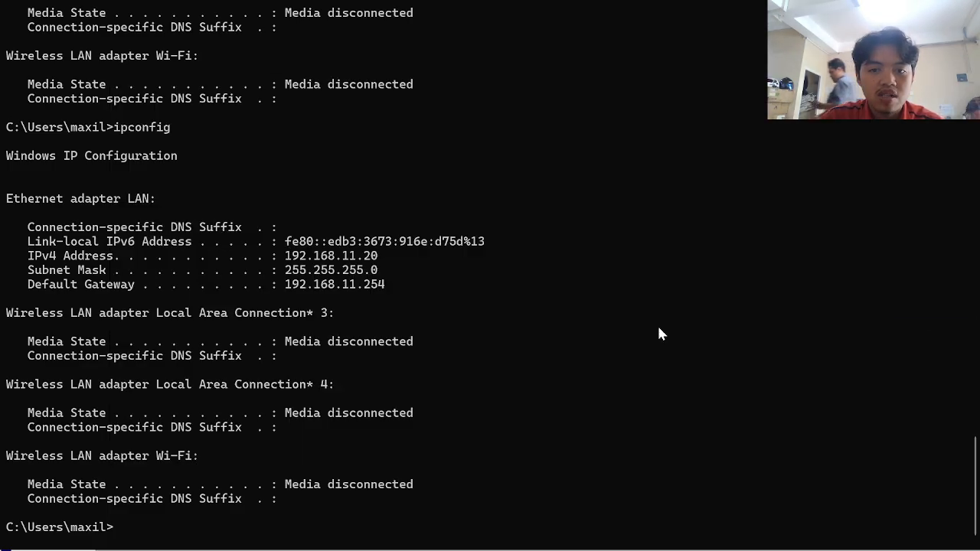
key("super")
- Launch Chrome and run a speedtest.net test, measuring 3.95 Mbps download and 18 ms ping
type("ch")
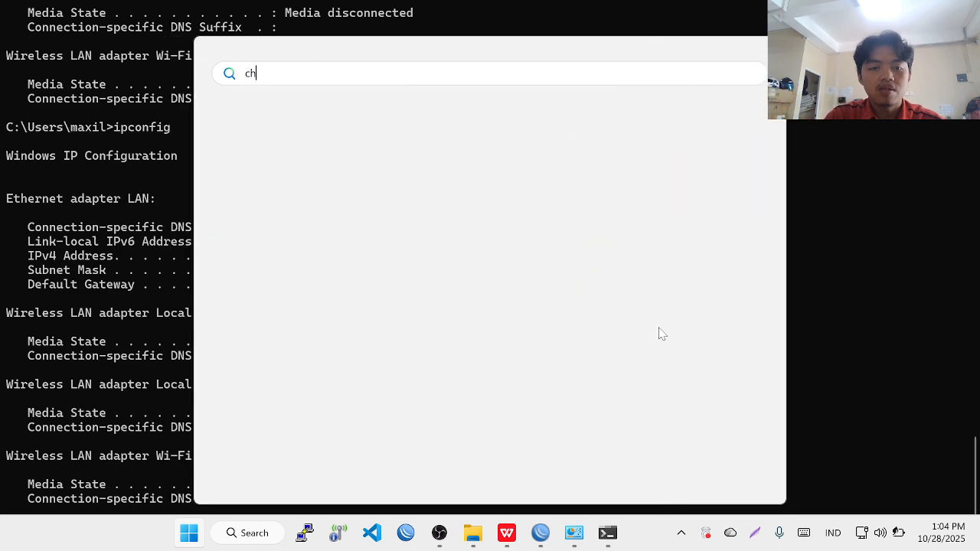
key("Return")
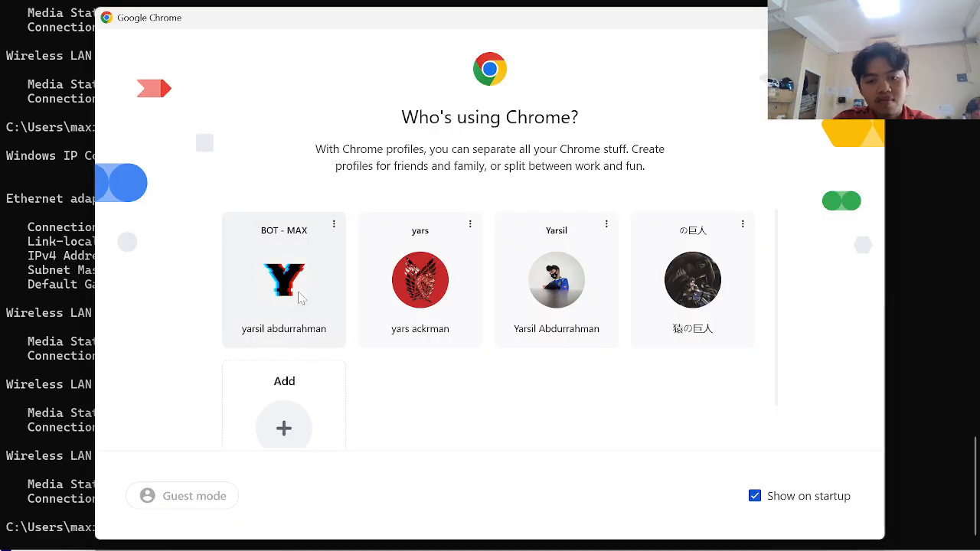
left_click(301, 299)
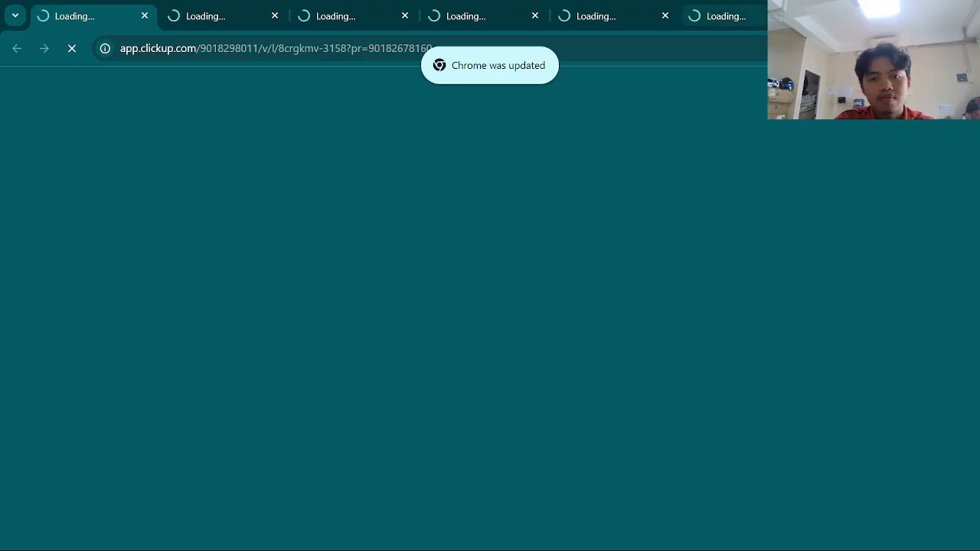
key("ctrl+t")
type("speedtest.net")
key("Return")
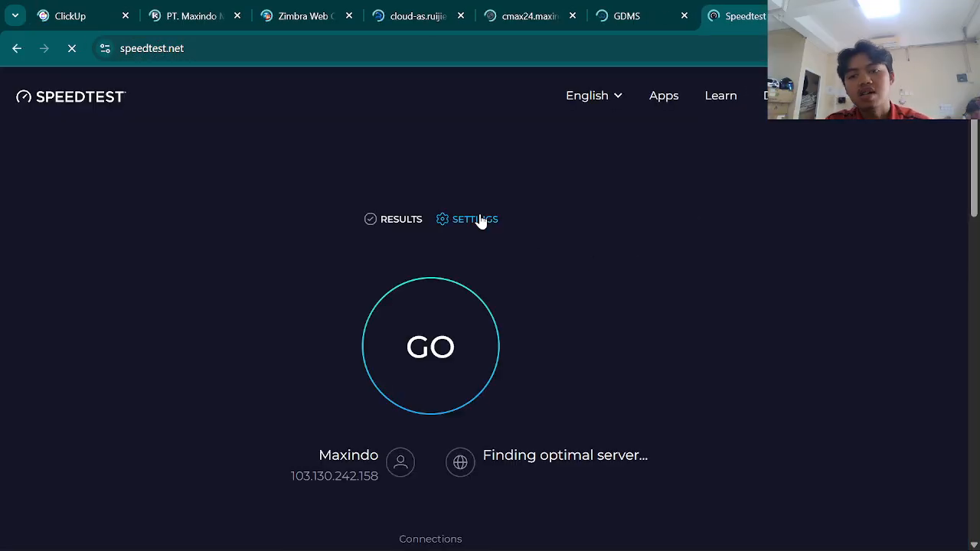
left_click(431, 325)
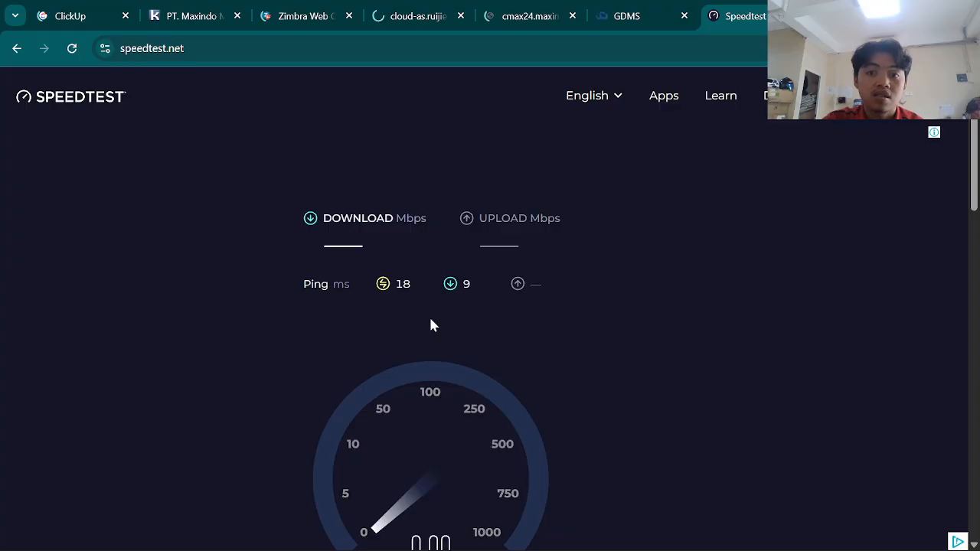
scroll(430, 326, "down", 2)
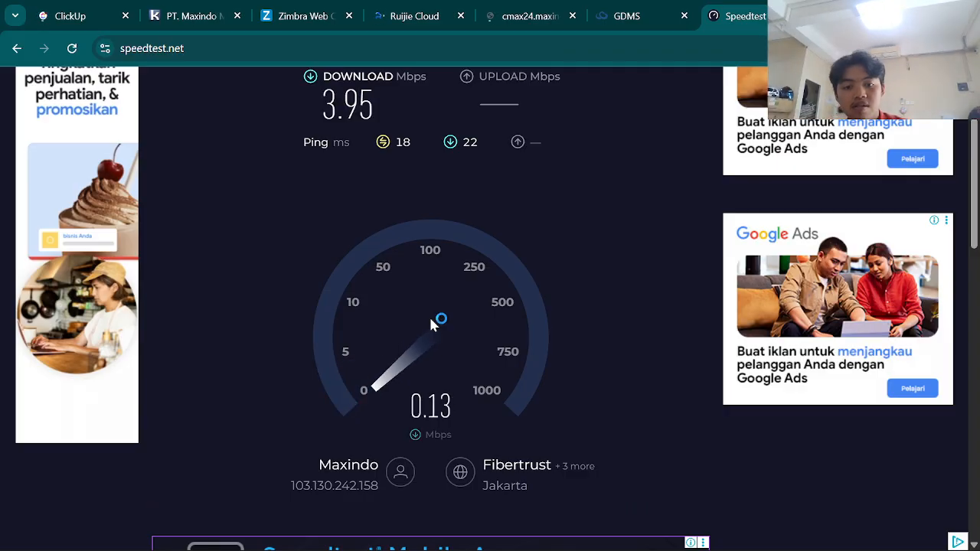
- Close the Speedtest tab and load speedtest.net again in a new tab
key("super+Tab")
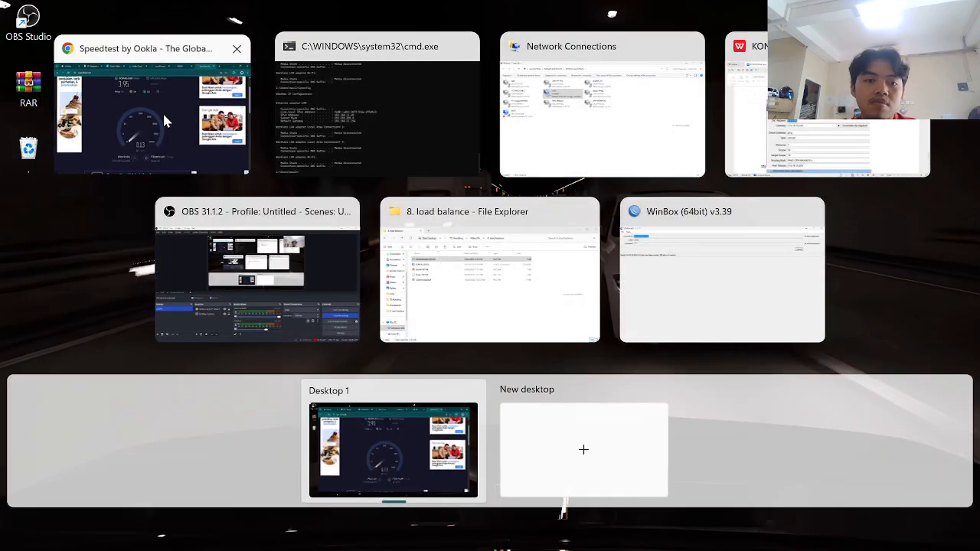
left_click(163, 111)
key("Return")
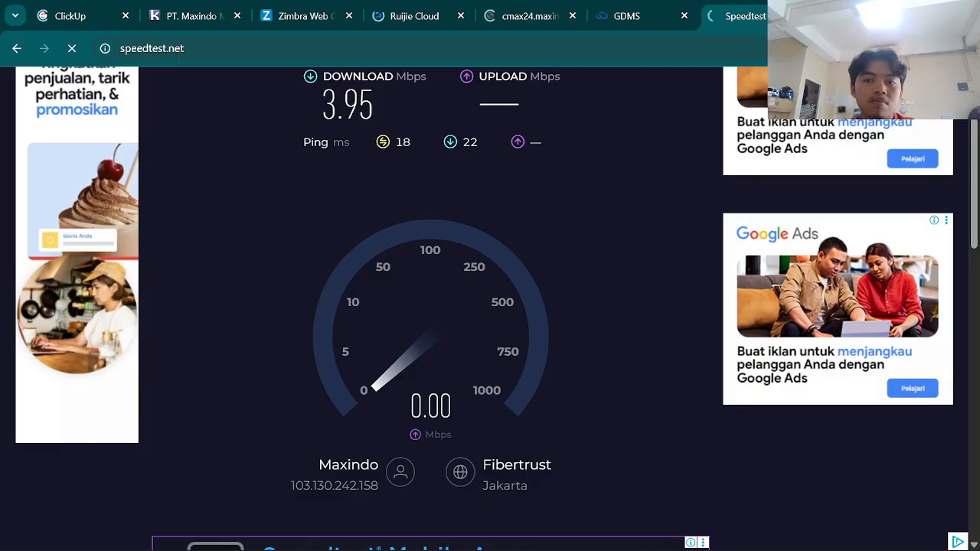
key("ctrl+t")
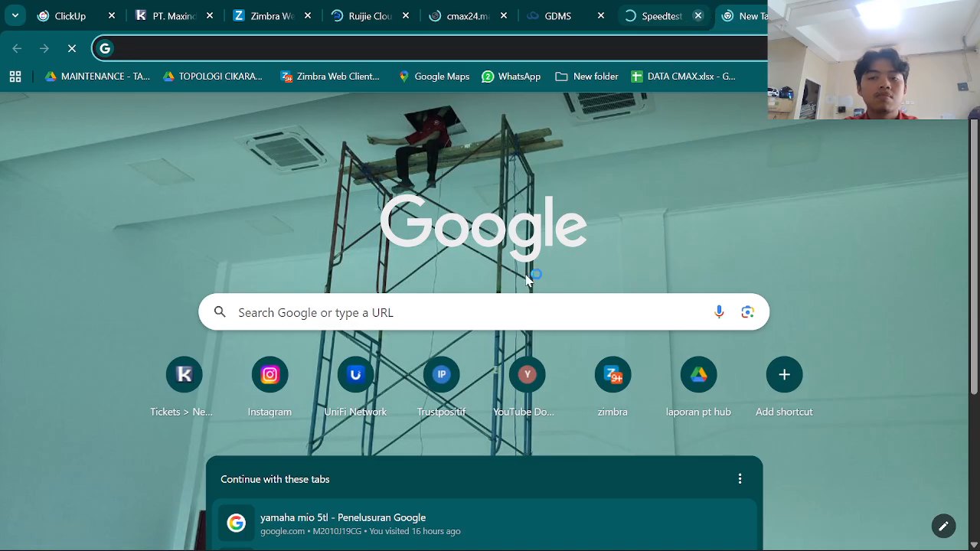
left_click(697, 16)
type("speedtest.net")
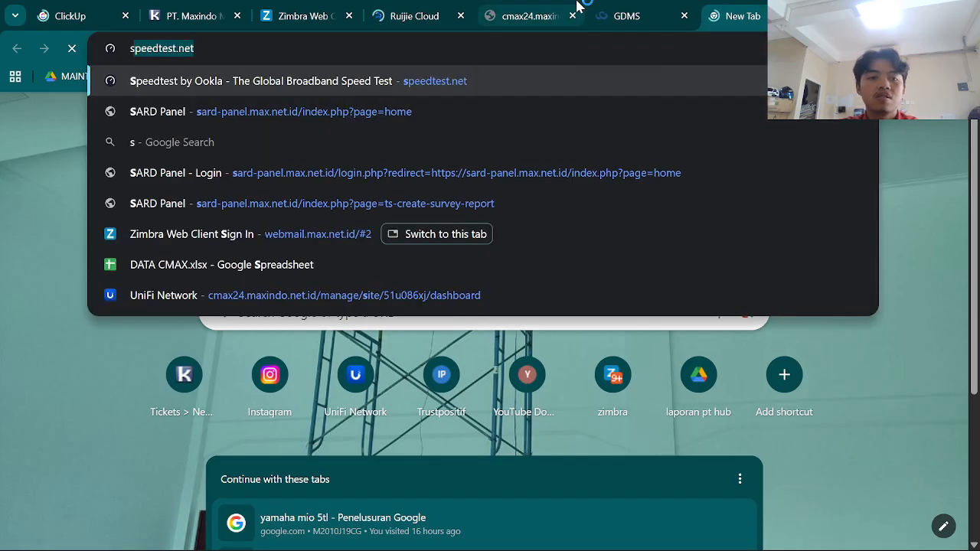
key("Return")
key("alt+Tab")
key("alt+Tab")
key("alt+Tab")
key("alt+Tab")
key("alt+Tab")
key("alt+Tab")
key("alt+Tab")
key("alt+Tab")
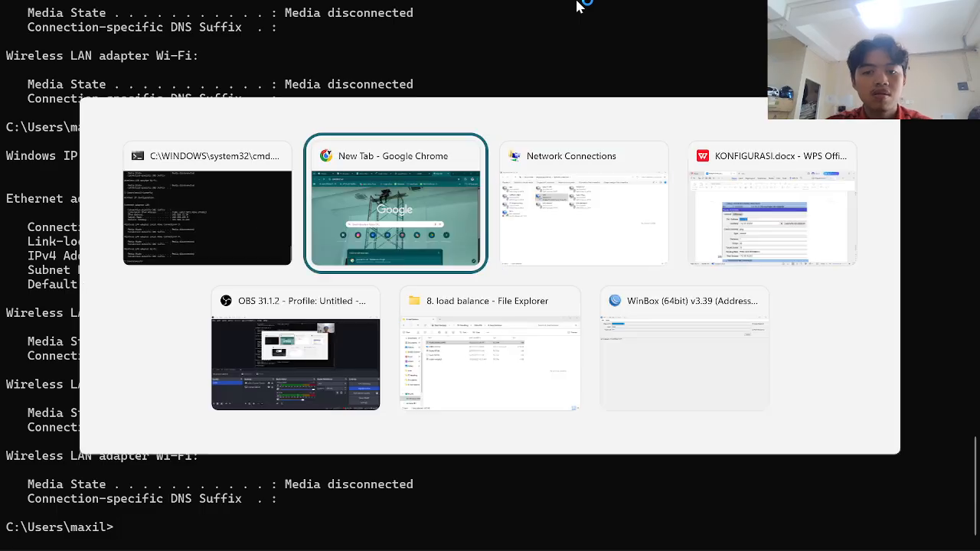
key("alt+Tab")
key("alt+Tab")
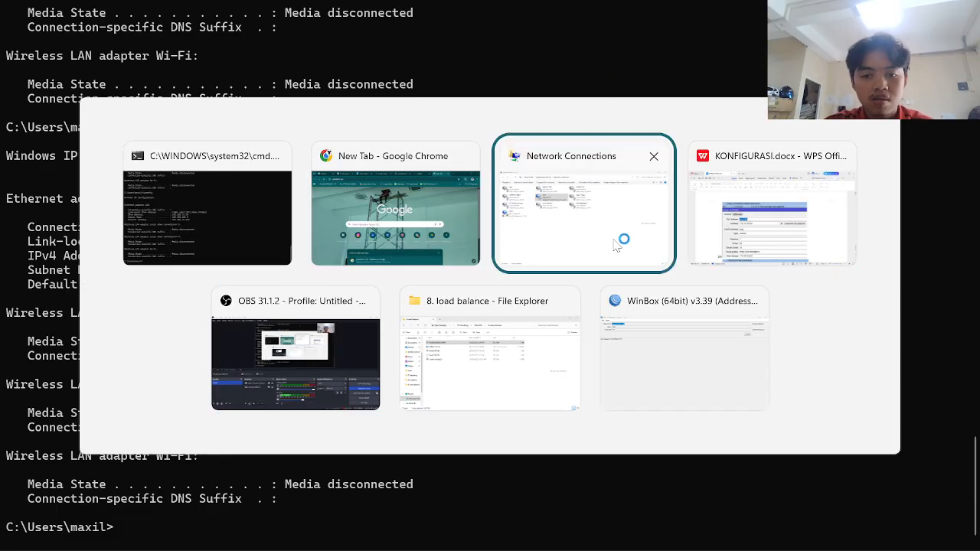
- Log back into router 48:8F:5A:E2:E8:30 from Neighbors with the re-entered password
left_click(672, 332)
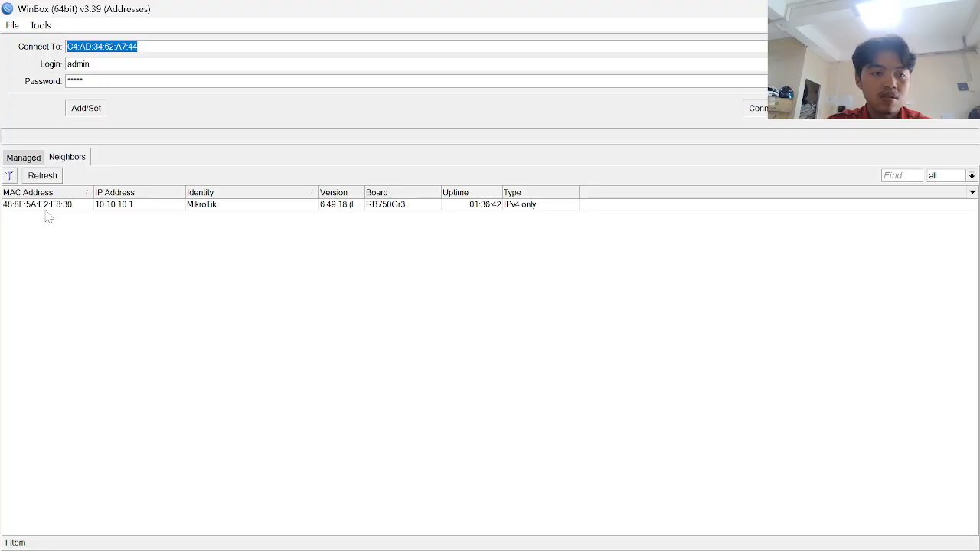
double_click(46, 205)
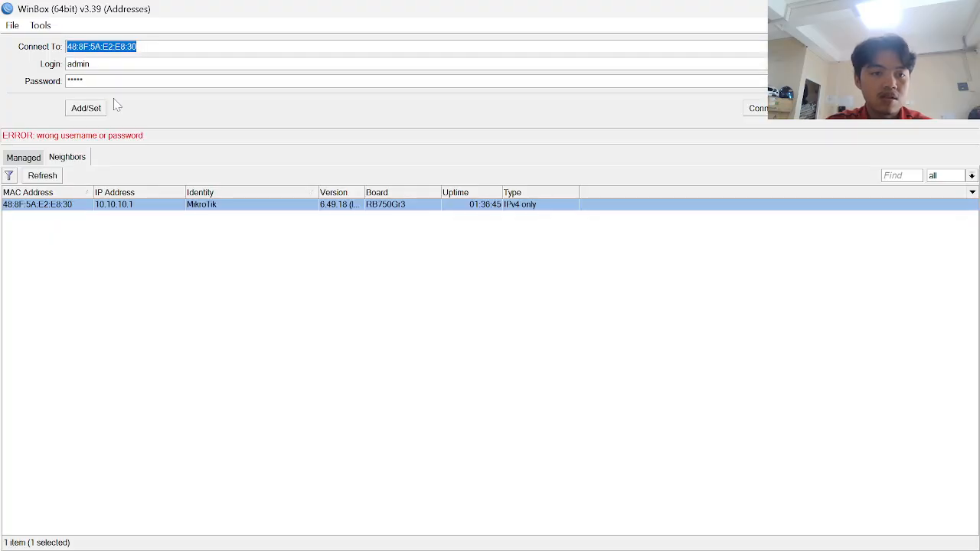
left_click_drag(100, 82, 1, 51)
type("*")
key("Caps_Lock")
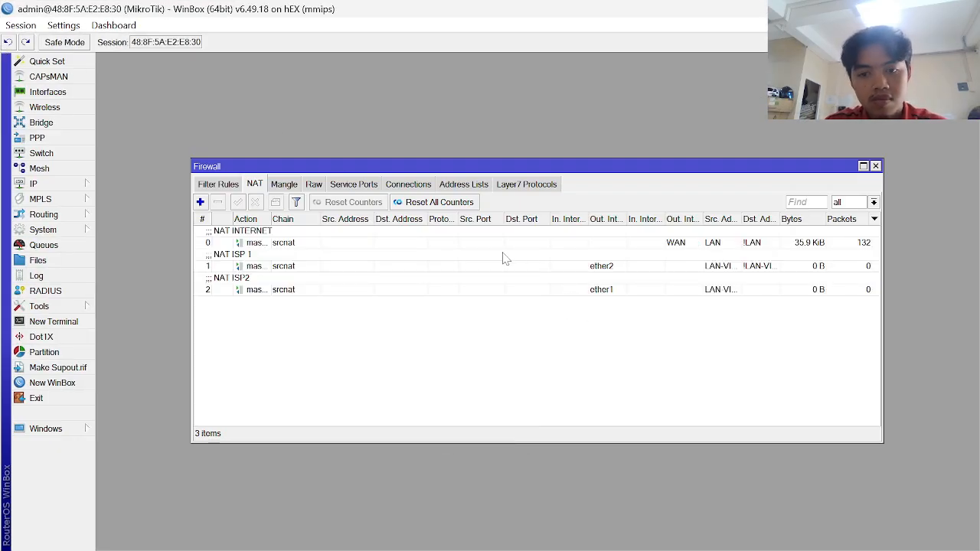
- Select the NAT INTERNET masquerade rule, then bring up Windows quick network settings
left_click(633, 242)
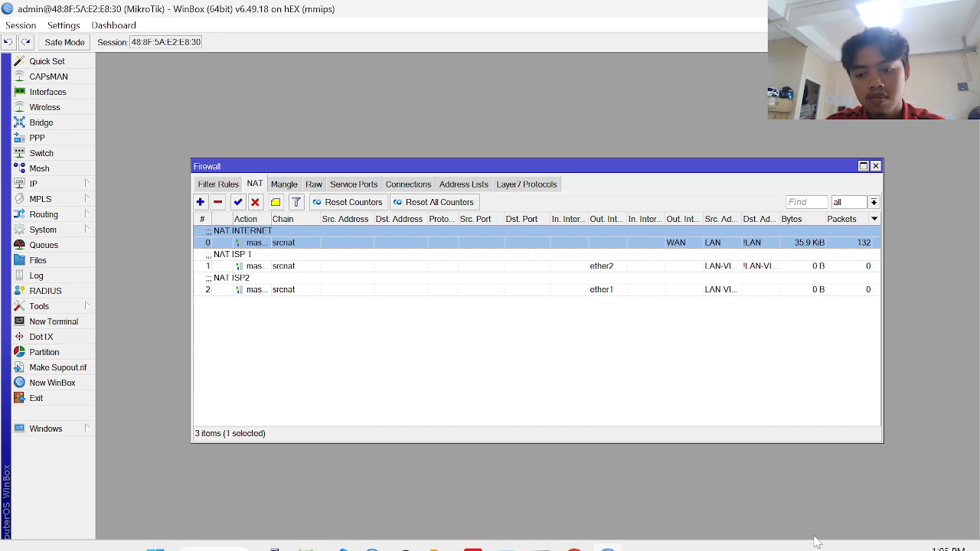
mouse_move(894, 524)
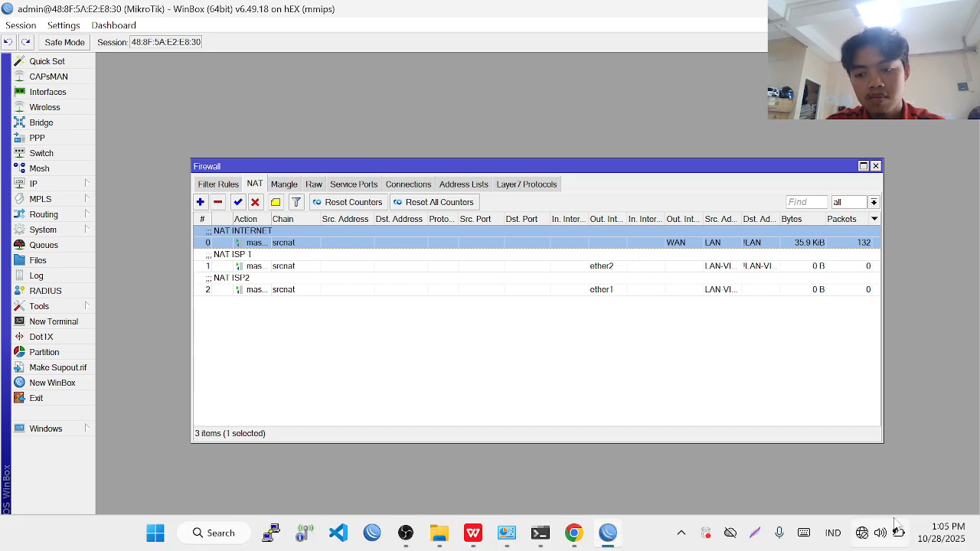
left_click(860, 535)
key("alt+Tab")
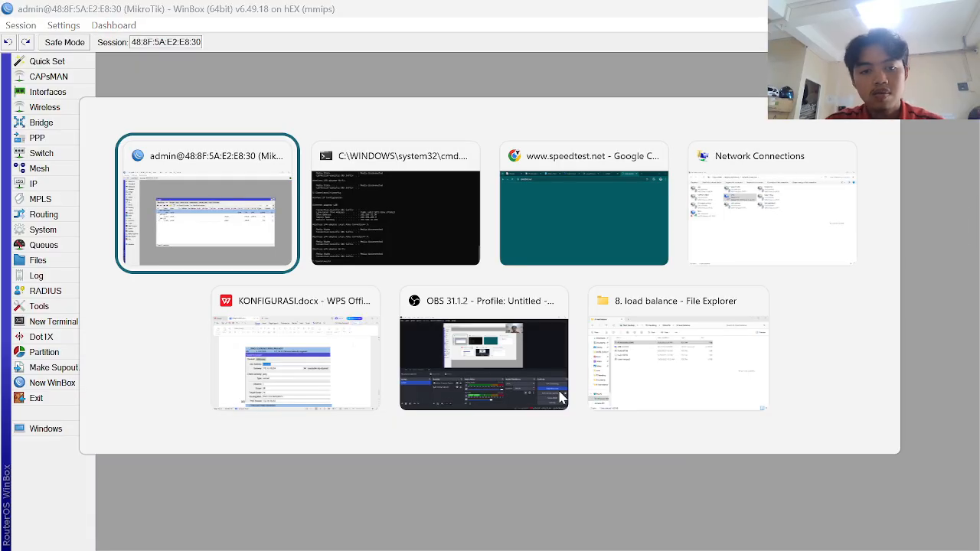
- Set the LAN adapter's IPv4 to obtain IP and DNS addresses automatically
key("alt+Tab")
key("alt+Tab")
key("alt+Tab")
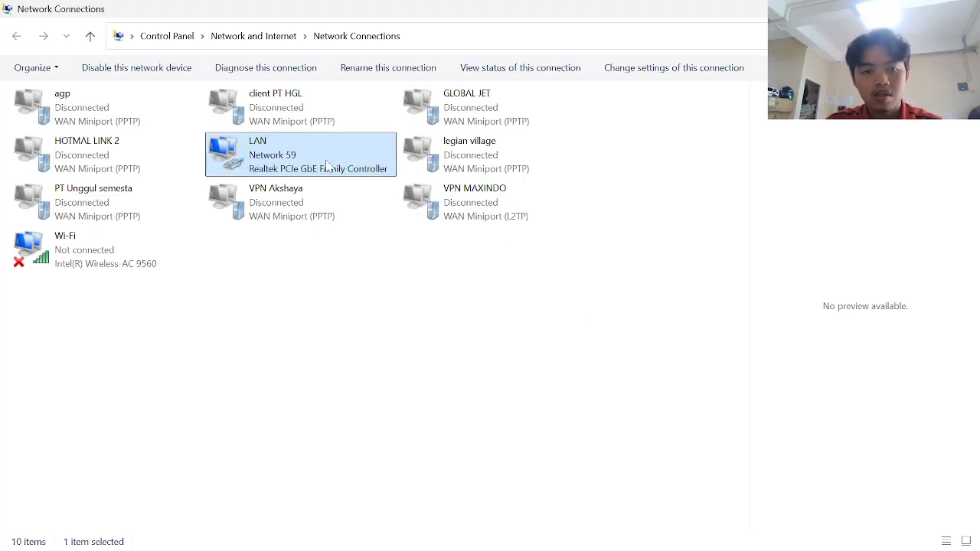
double_click(295, 159)
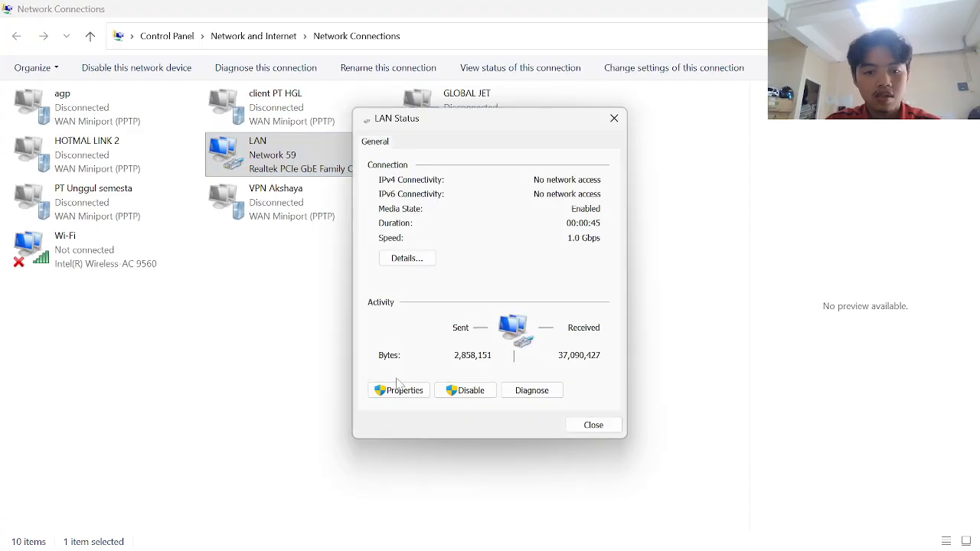
left_click(399, 390)
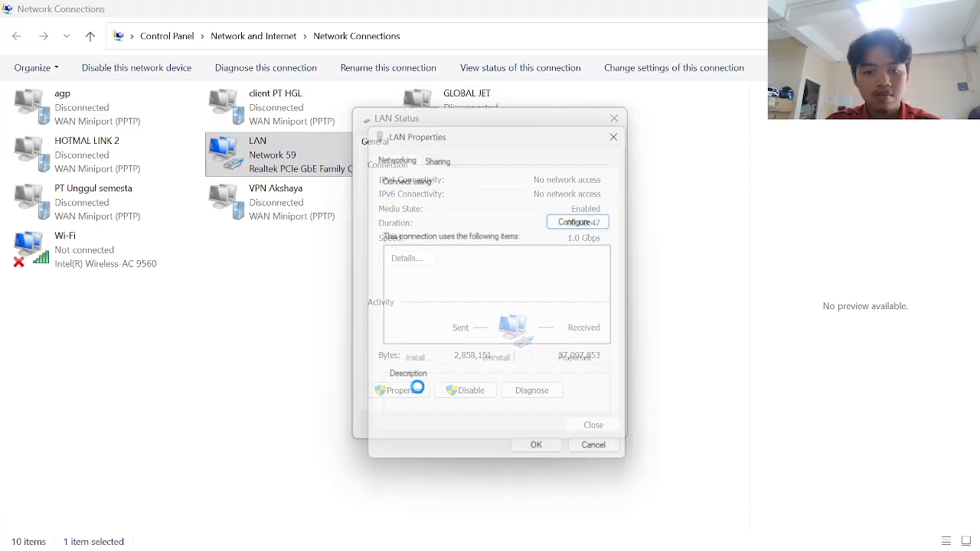
double_click(521, 308)
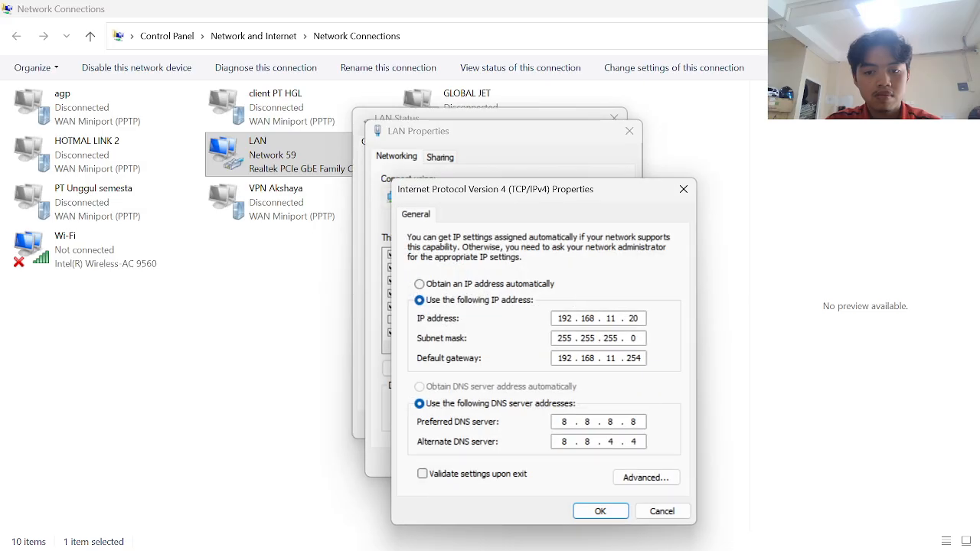
left_click(473, 285)
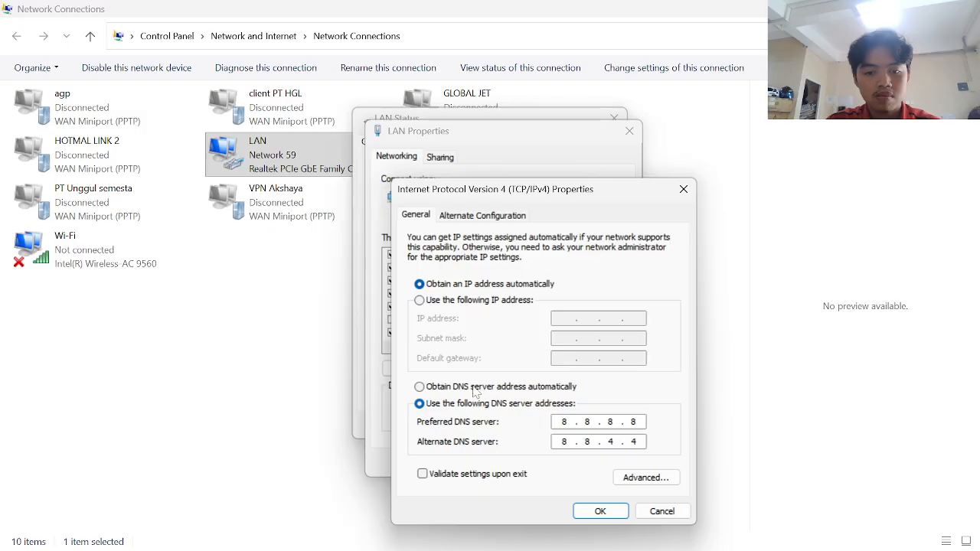
left_click(475, 388)
left_click(597, 511)
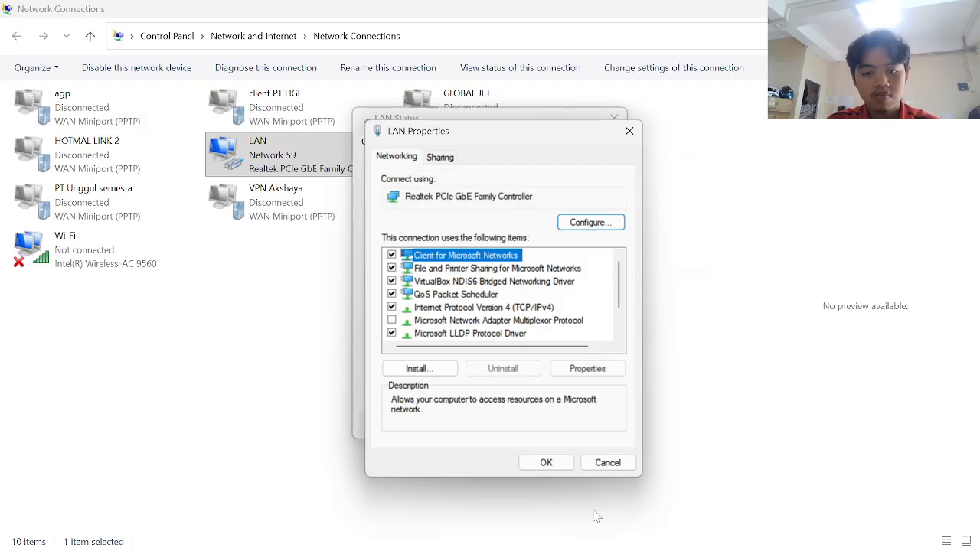
left_click(558, 465)
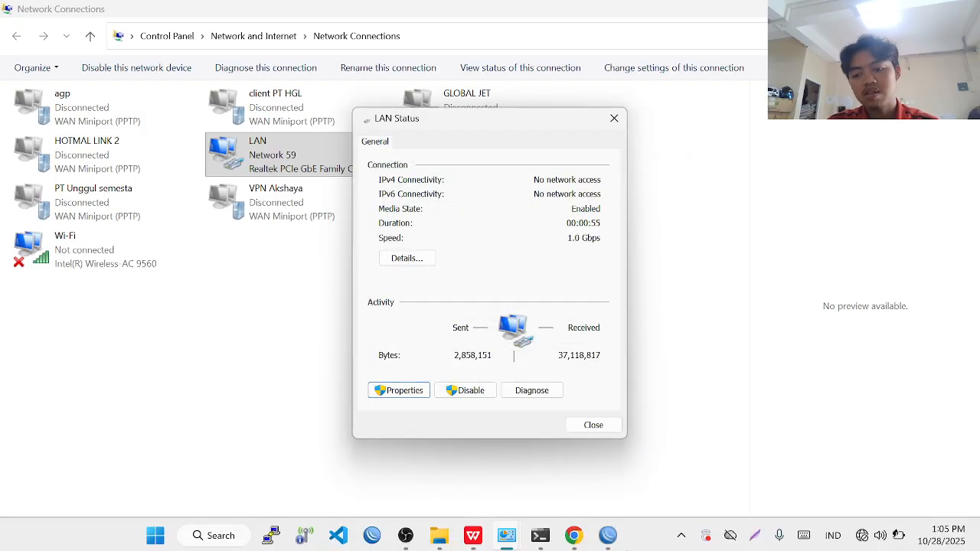
- Close the LAN status window and rerun ipconfig in Command Prompt to check the address
left_click(619, 427)
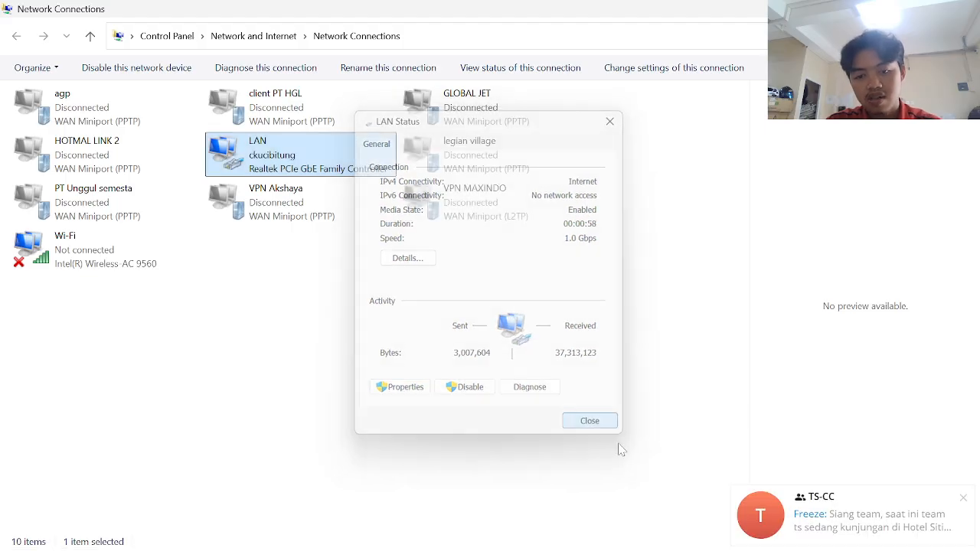
left_click(961, 498)
key("alt+Tab")
key("alt+Tab")
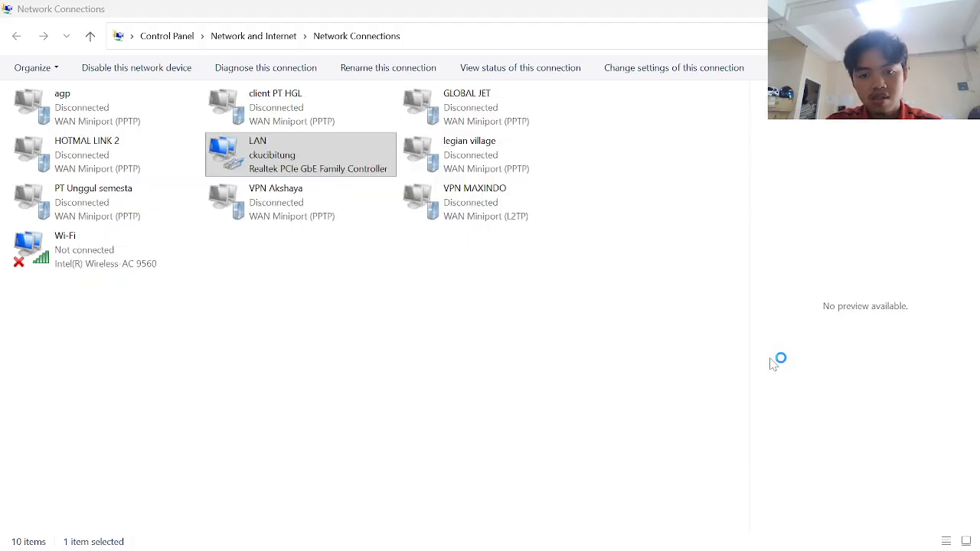
key("Up")
key("Return")
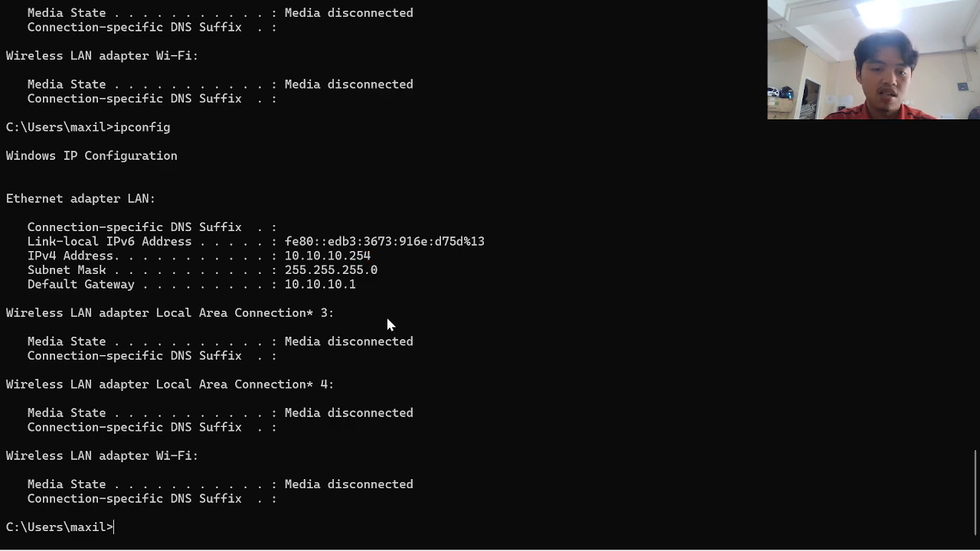
- Start a speed test on speedtest.net, then reload the page after the connection drops
key("alt+Tab")
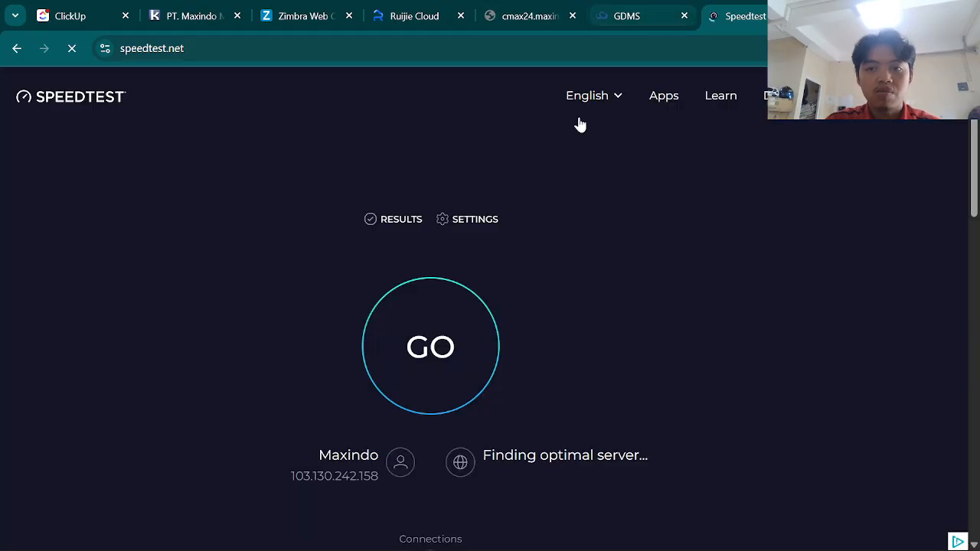
left_click(459, 295)
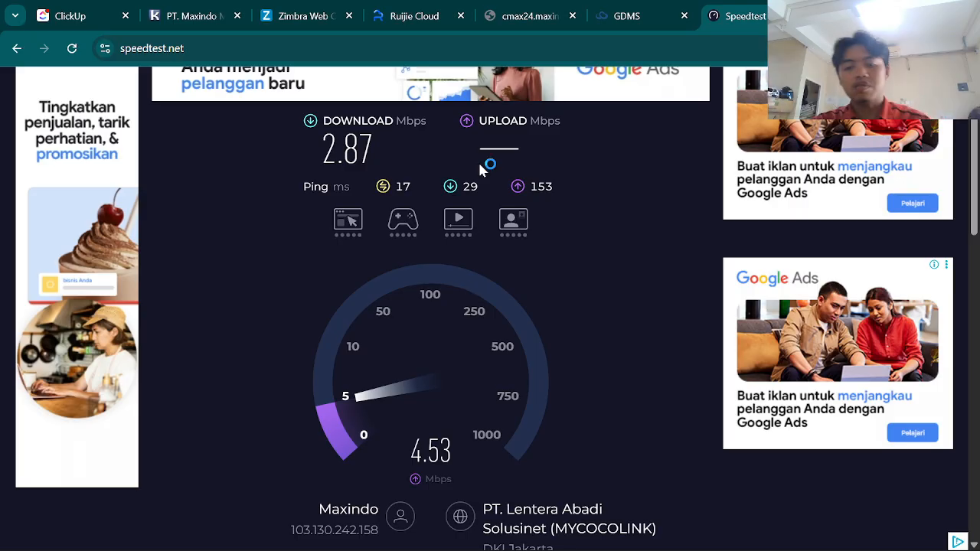
left_click(570, 60)
key("Return")
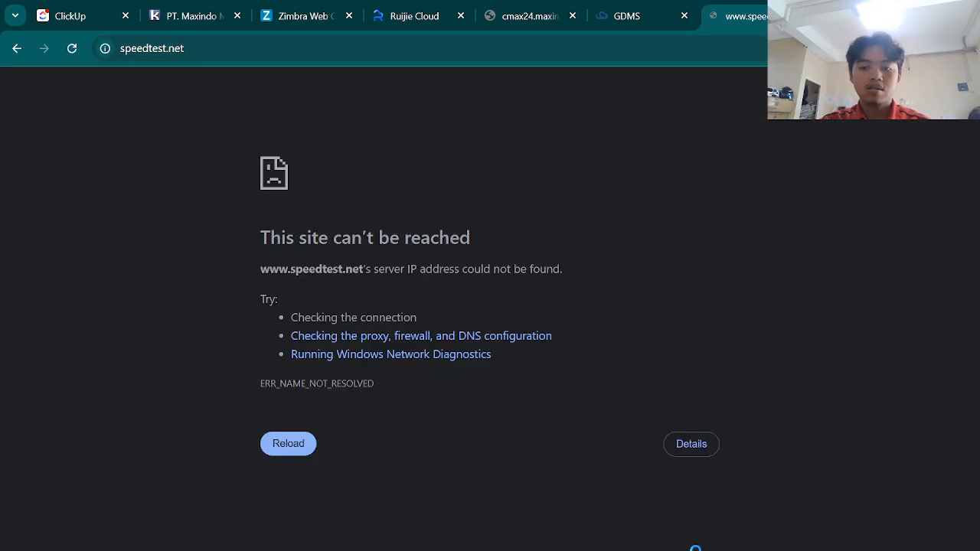
- Rerun the speed test, reaching 63.84 Mbps down, 82.98 Mbps up and 10 ms ping
mouse_move(751, 538)
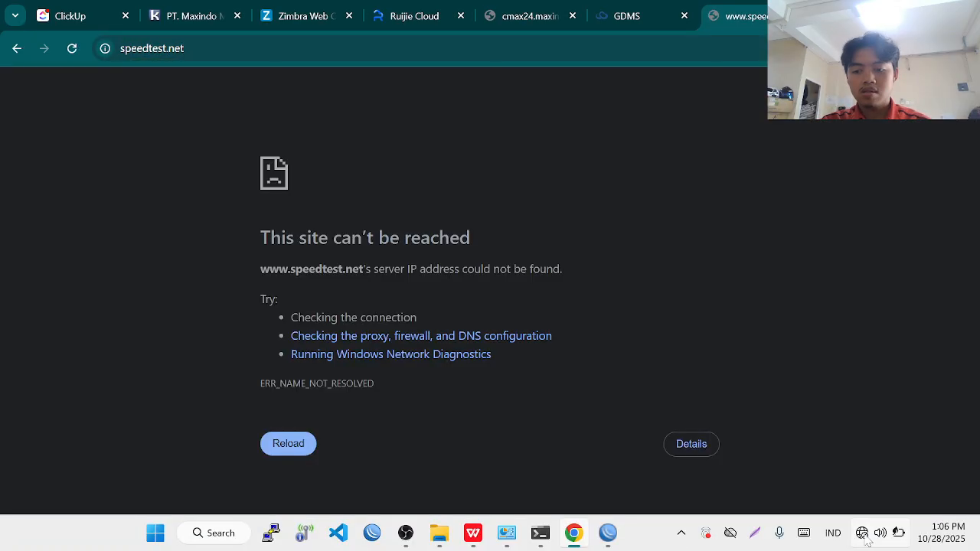
mouse_move(865, 541)
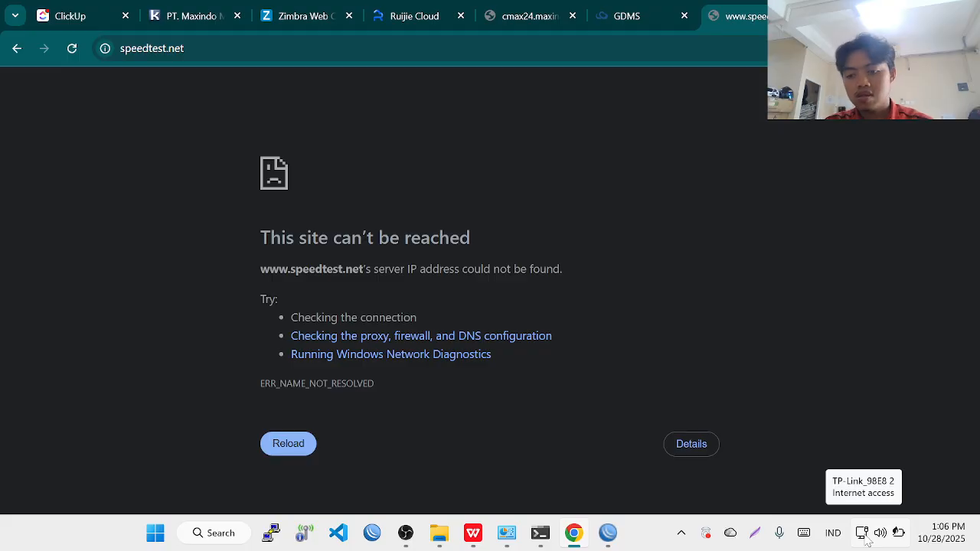
left_click(546, 47)
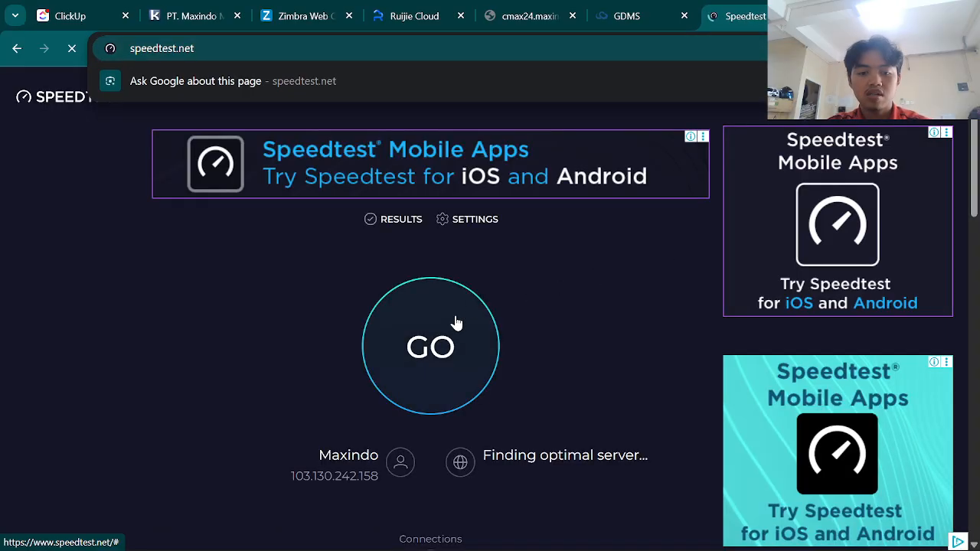
left_click(456, 322)
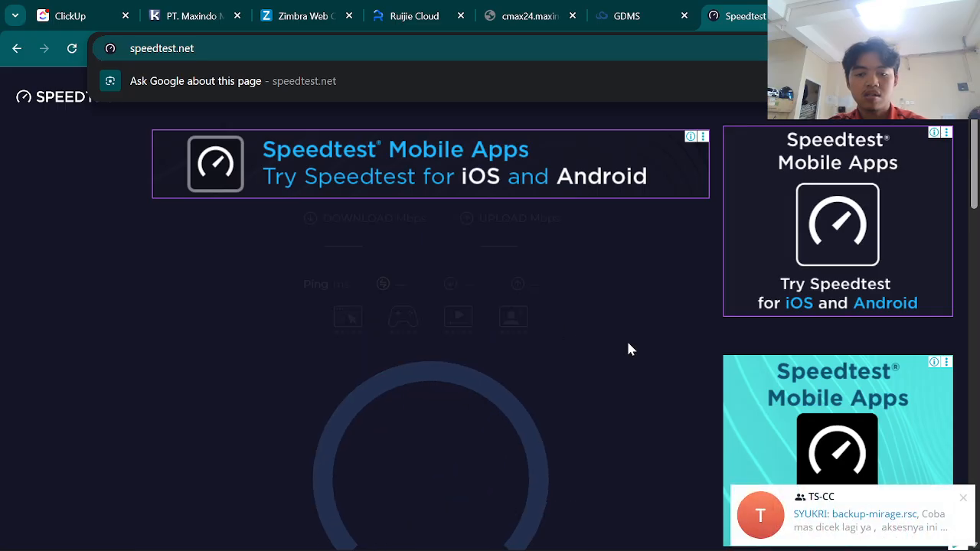
left_click(964, 499)
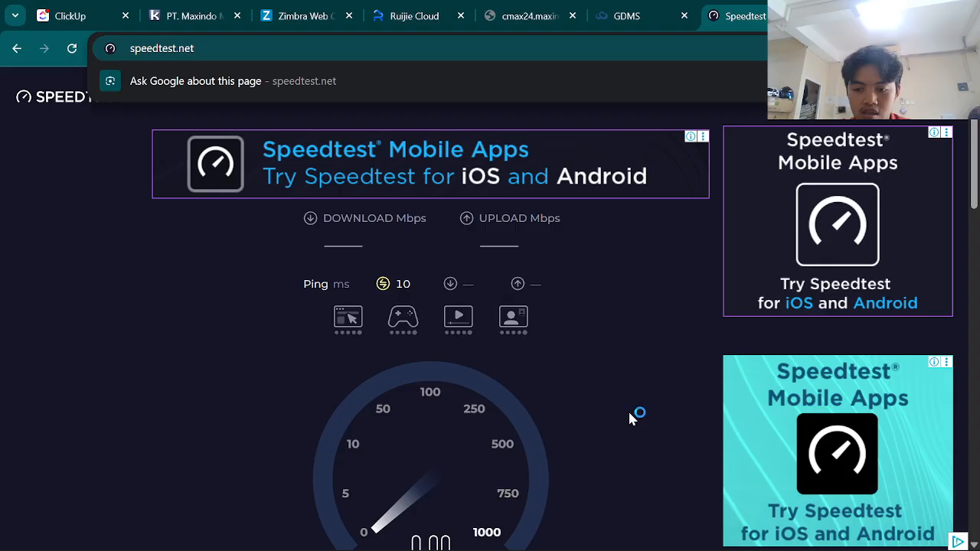
scroll(605, 398, "down", 2)
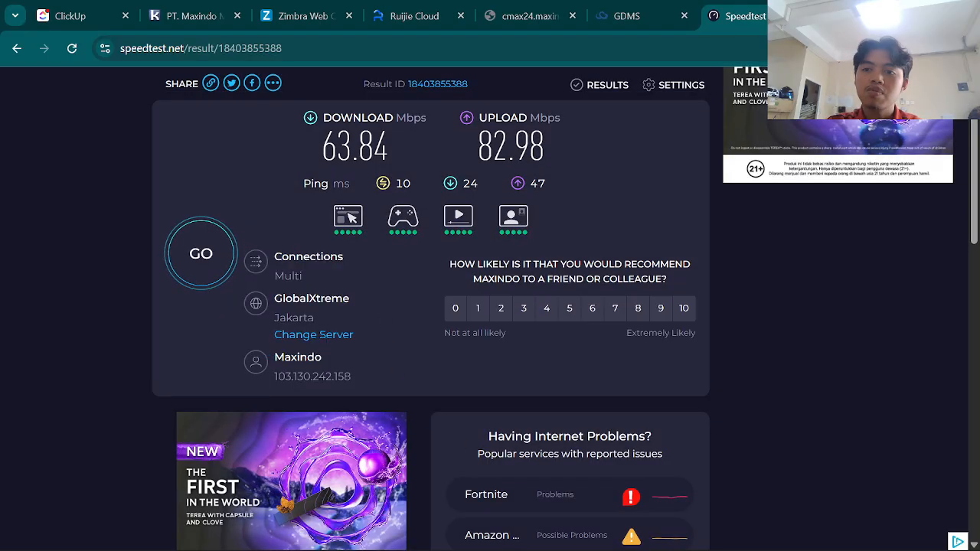
key("alt+Tab")
key("Tab")
key("Tab")
key("Tab")
key("Tab")
key("Tab")
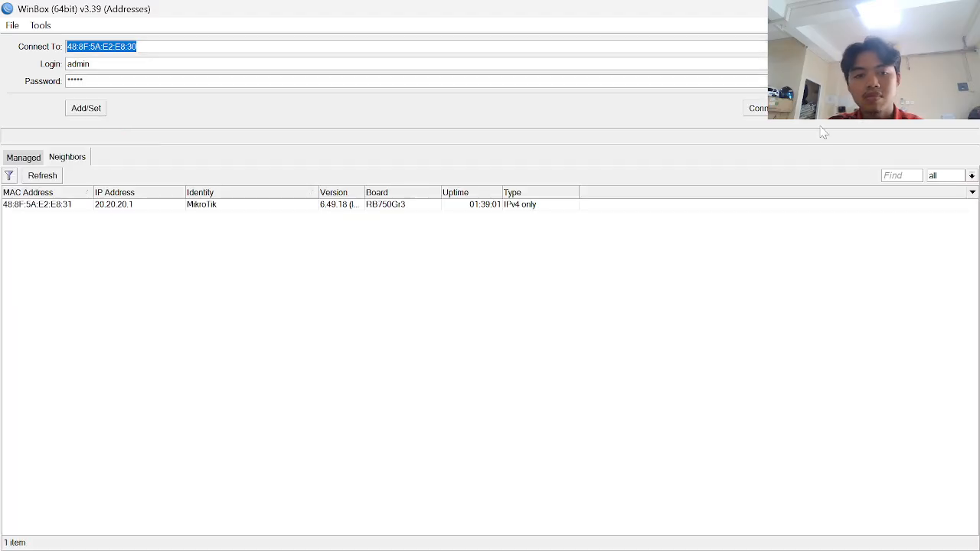
- Connect to router 20.20.20.1 and browse the Firewall Address Lists, Connections and Service Ports tabs
double_click(66, 206)
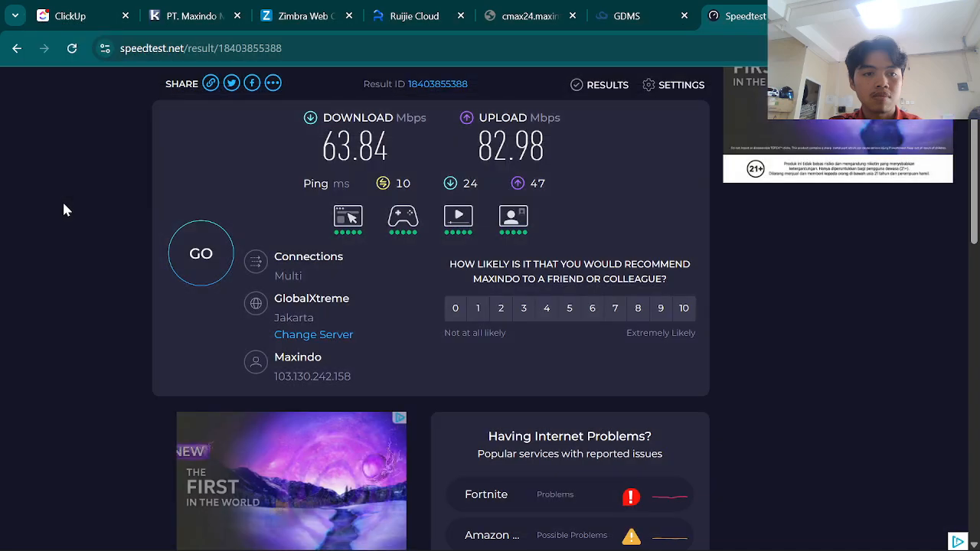
double_click(214, 11)
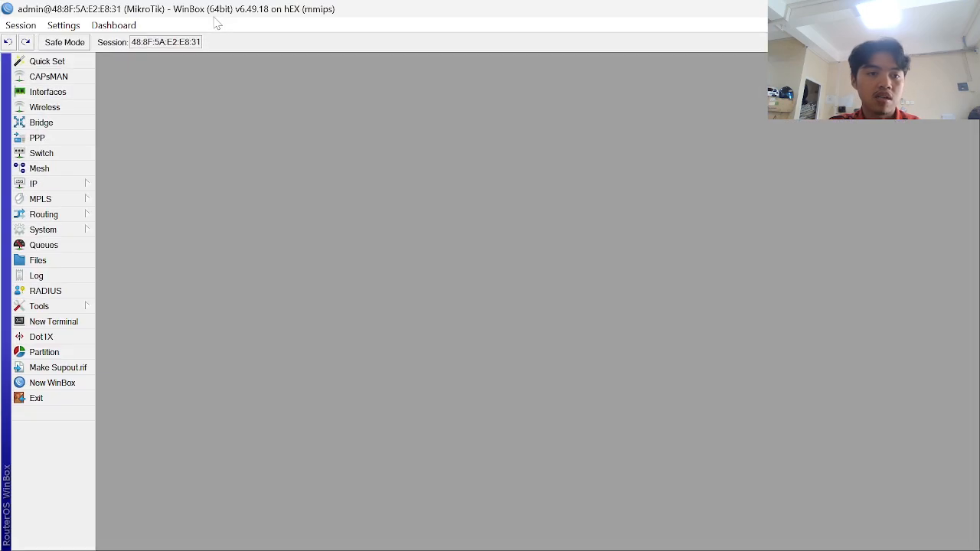
left_click(83, 186)
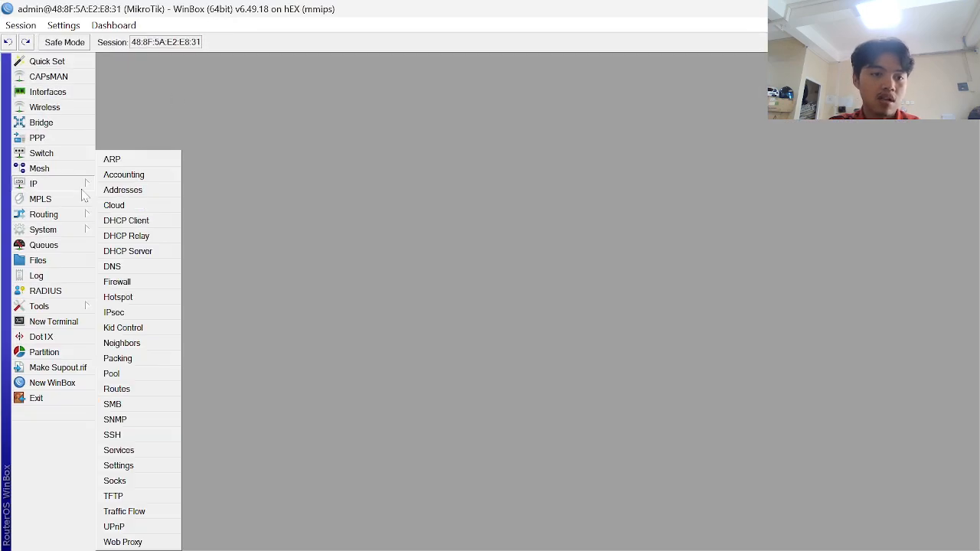
left_click(119, 282)
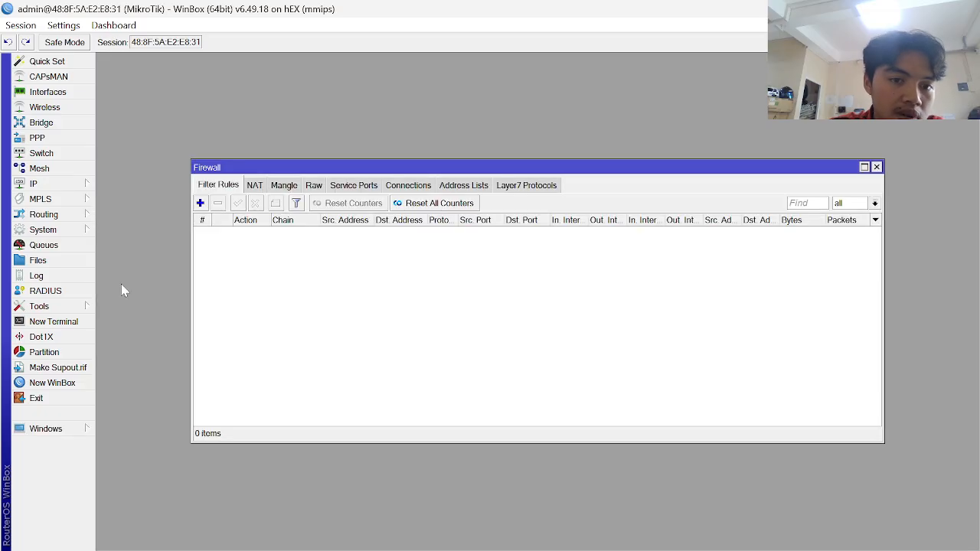
left_click(448, 188)
left_click(413, 190)
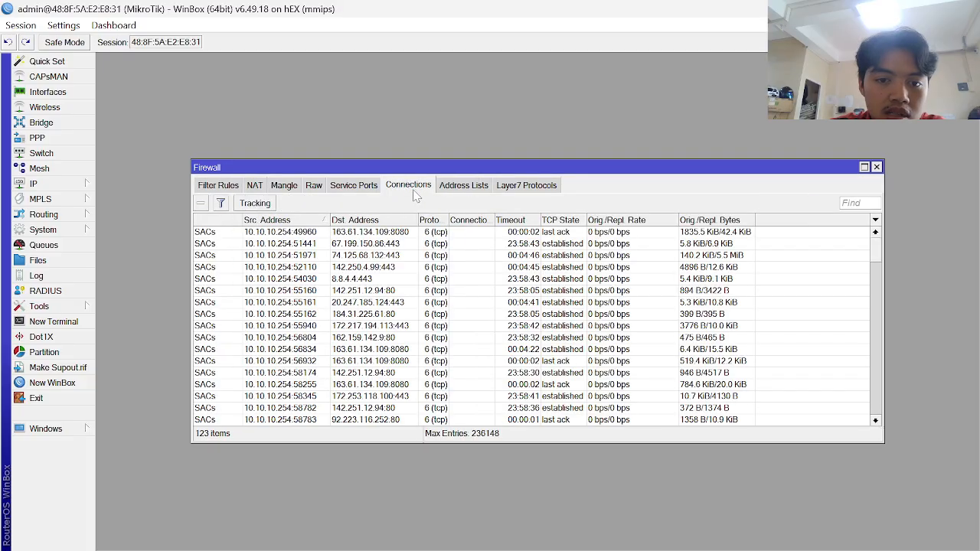
left_click(364, 192)
left_click(456, 189)
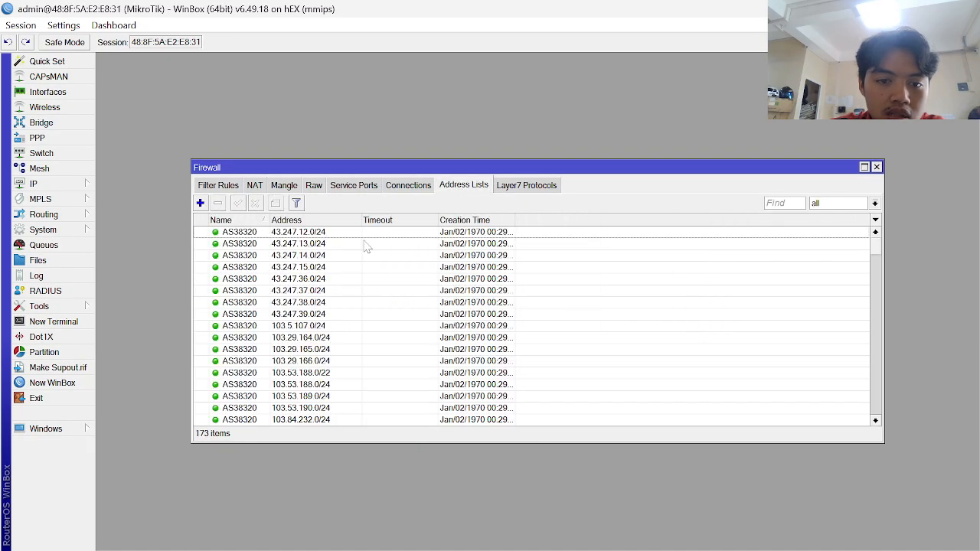
- Inspect the INBOUND-B and PING CEK MONITORING ISP1/ISP2 routes in IP > Routes
left_click(59, 189)
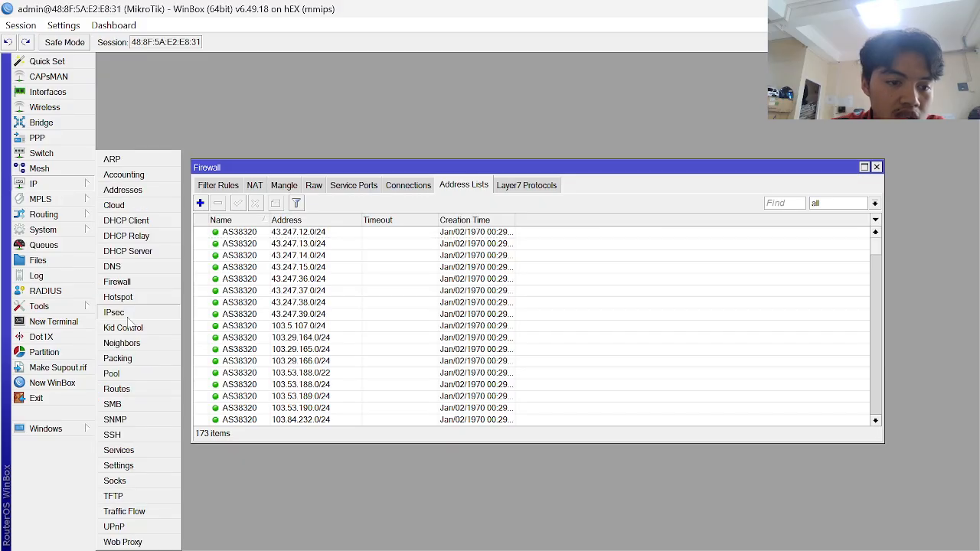
left_click(124, 390)
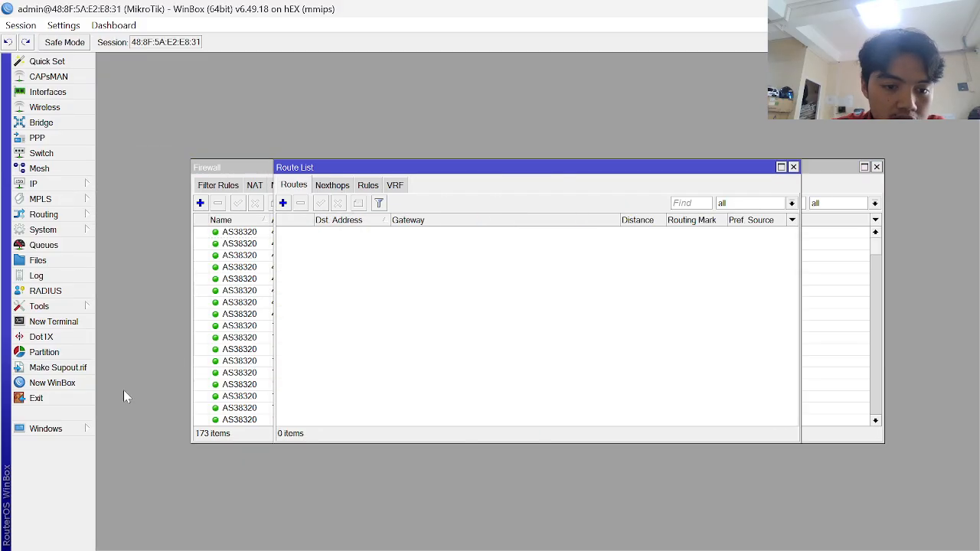
left_click(408, 320)
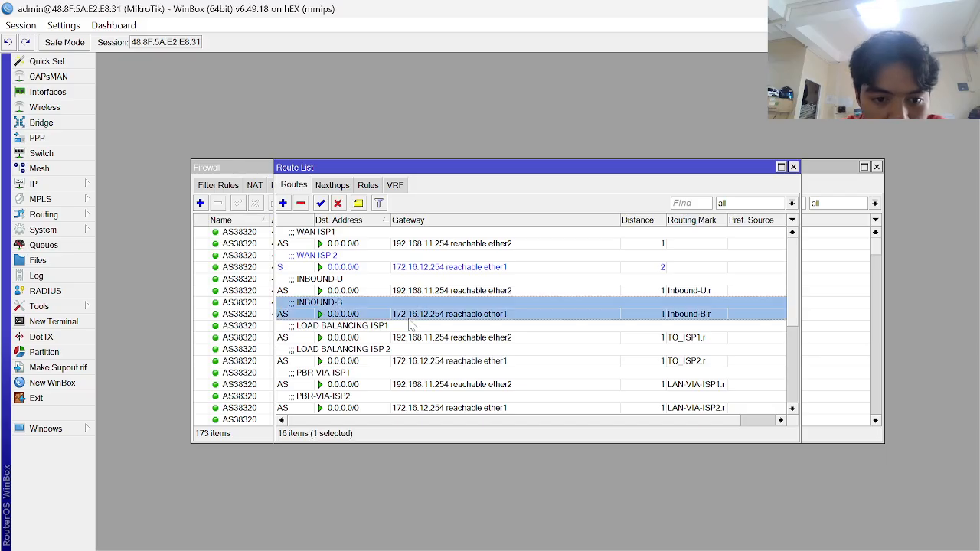
scroll(410, 325, "down", 3)
left_click(373, 353)
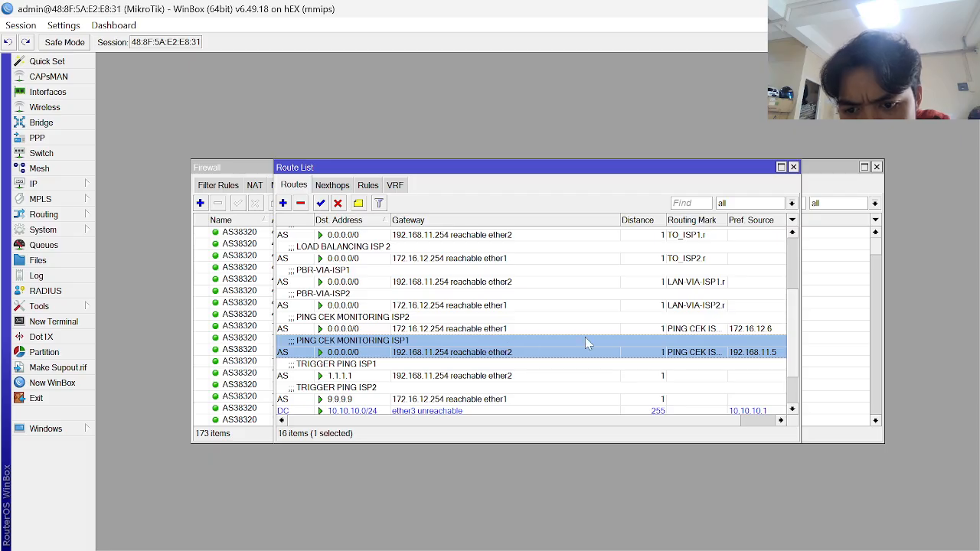
left_click(527, 333)
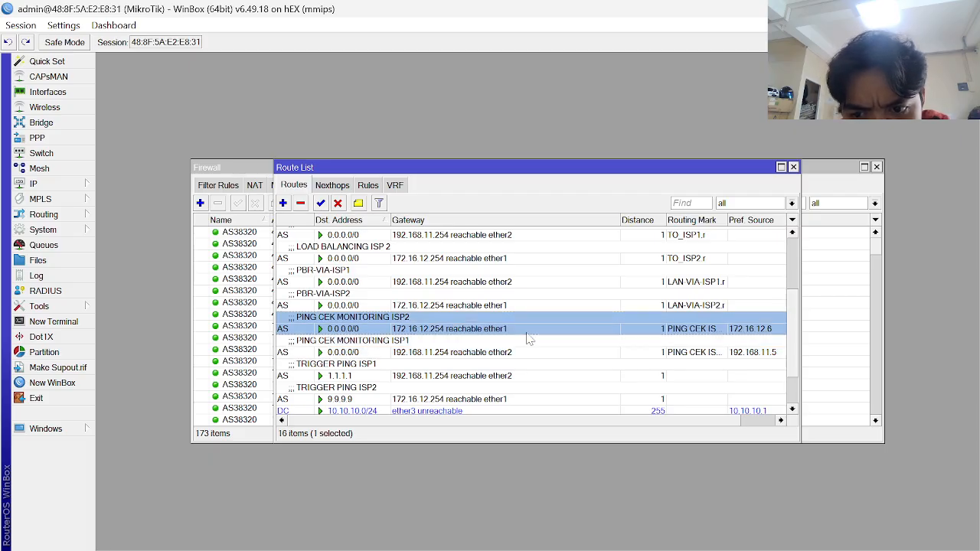
- Filter address lists to IP CEK ISP1 (142.250.190.46), then IP CEK ISP2 (31.13.79.35)
left_click(235, 170)
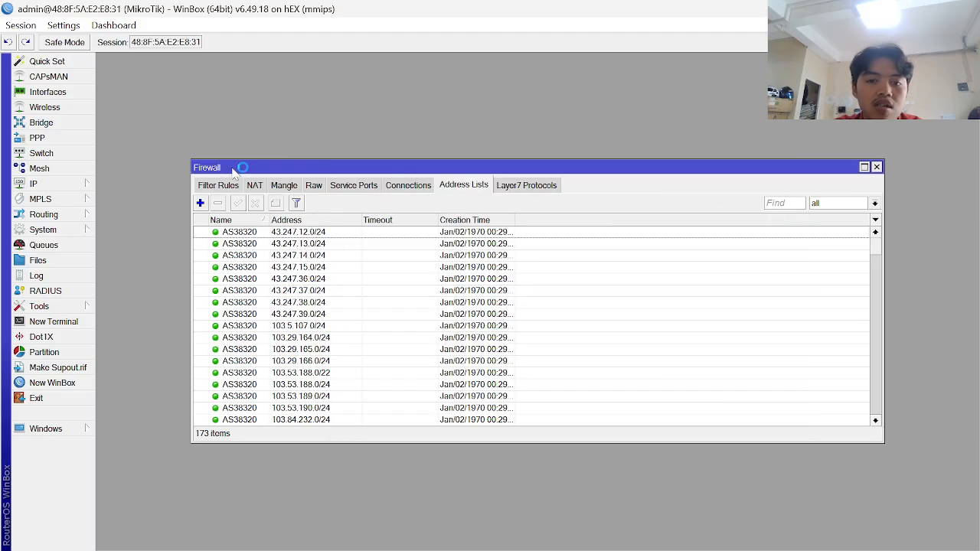
left_click(873, 204)
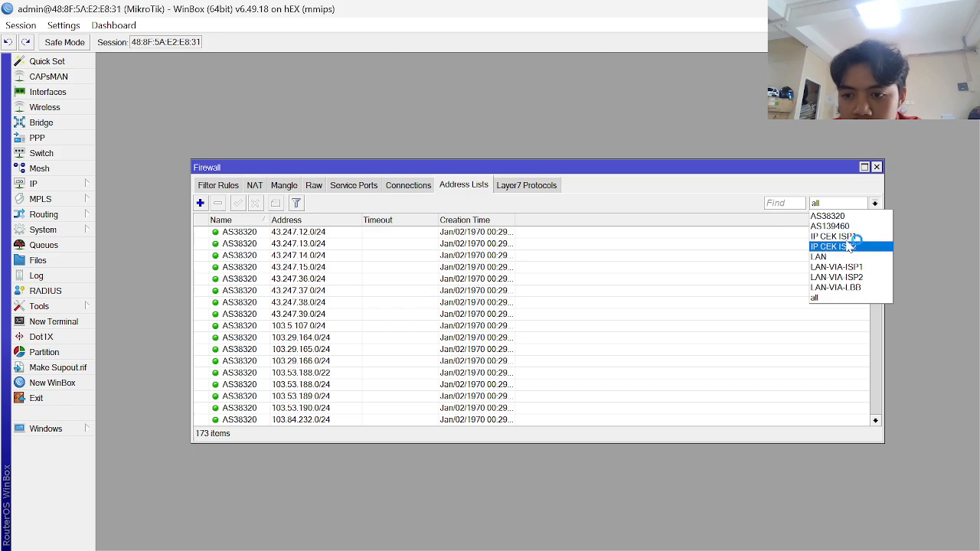
left_click(848, 237)
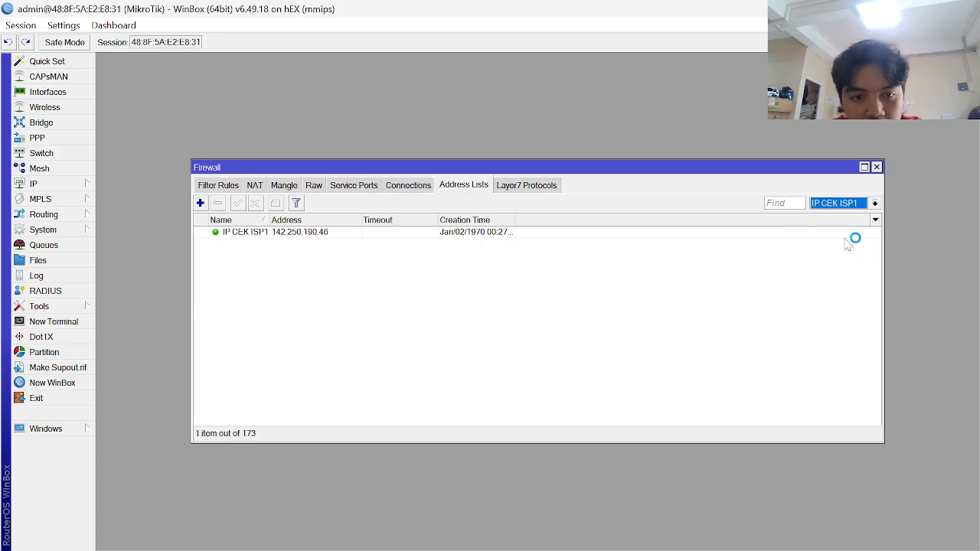
left_click(435, 232)
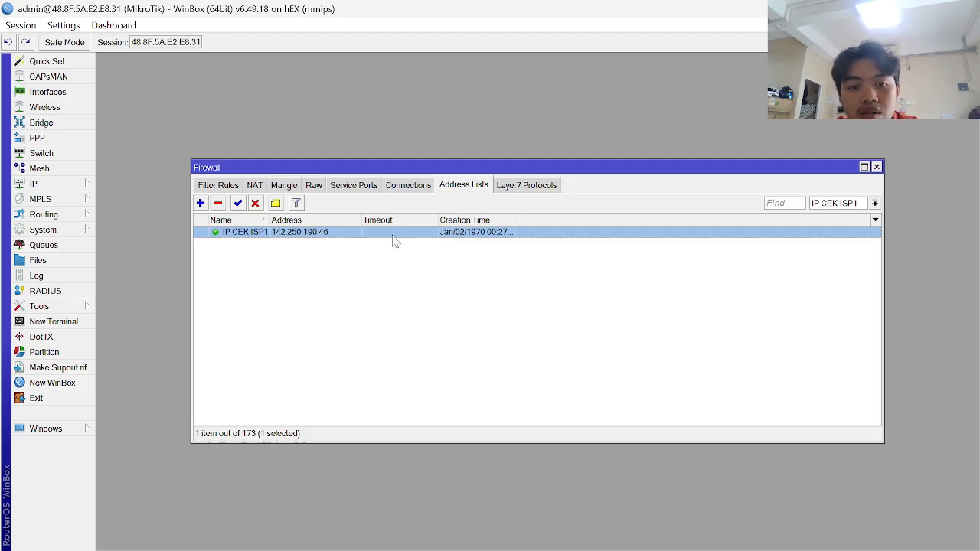
left_click(874, 204)
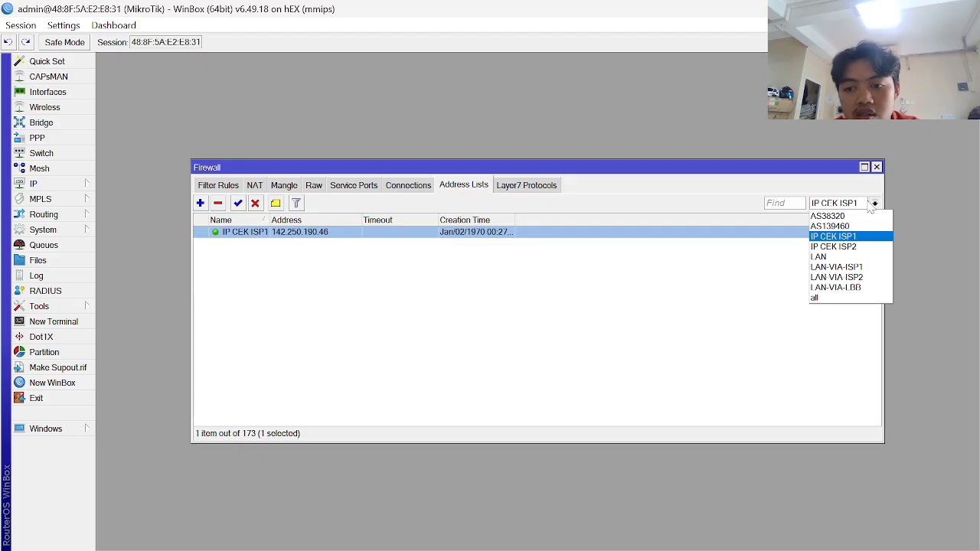
left_click(849, 248)
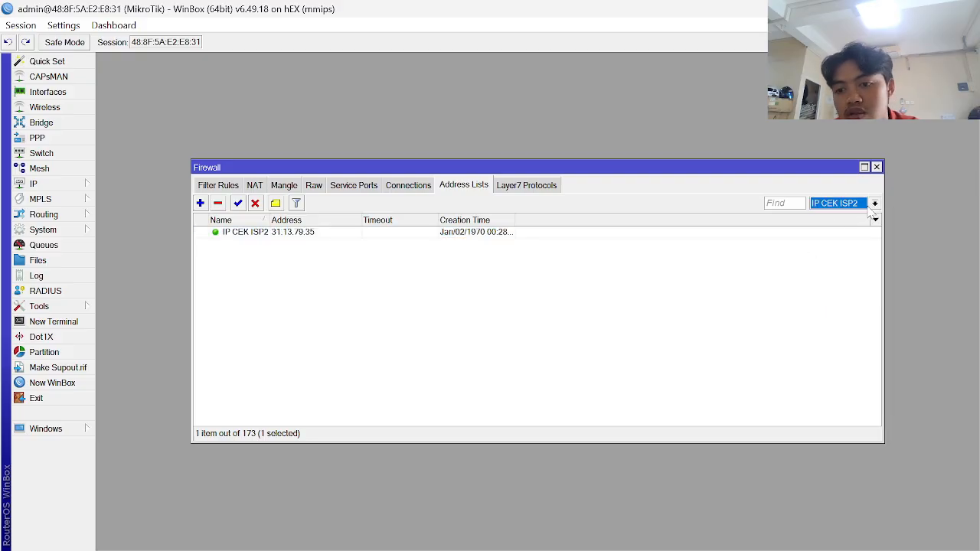
key("alt+Tab")
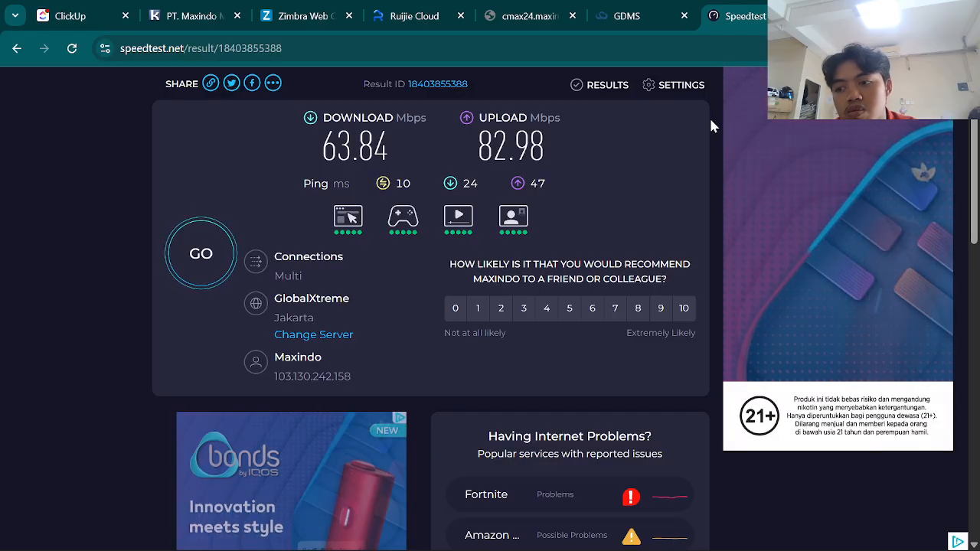
- Open youtube.com in a new Chrome tab
key("ctrl+t")
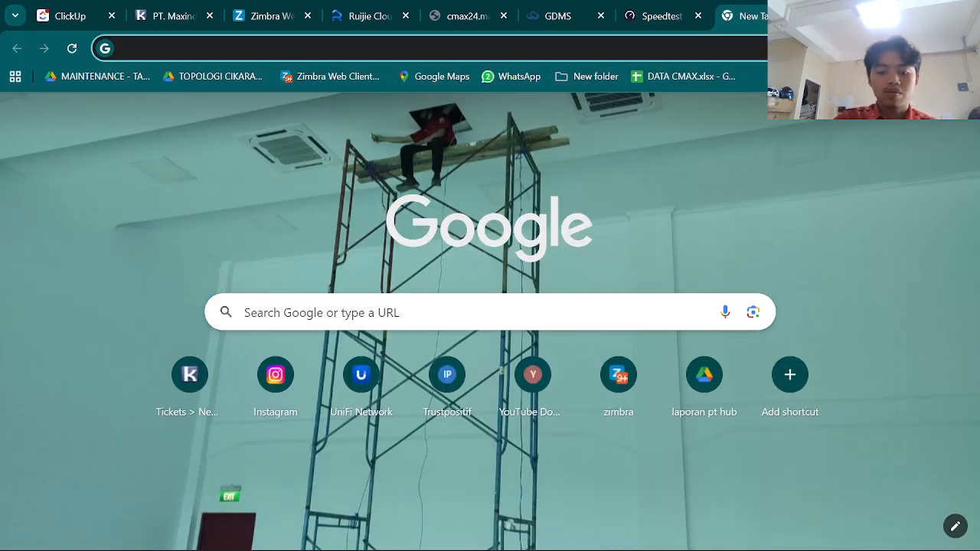
type("youtube.com")
key("Return")
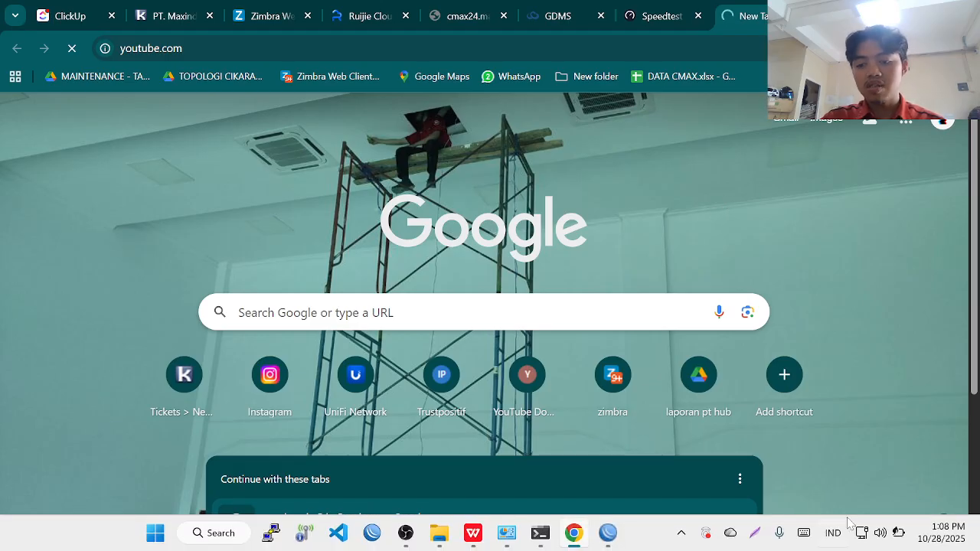
- Rerun the Speedtest while YouTube loads, checking its progress
left_click(665, 17)
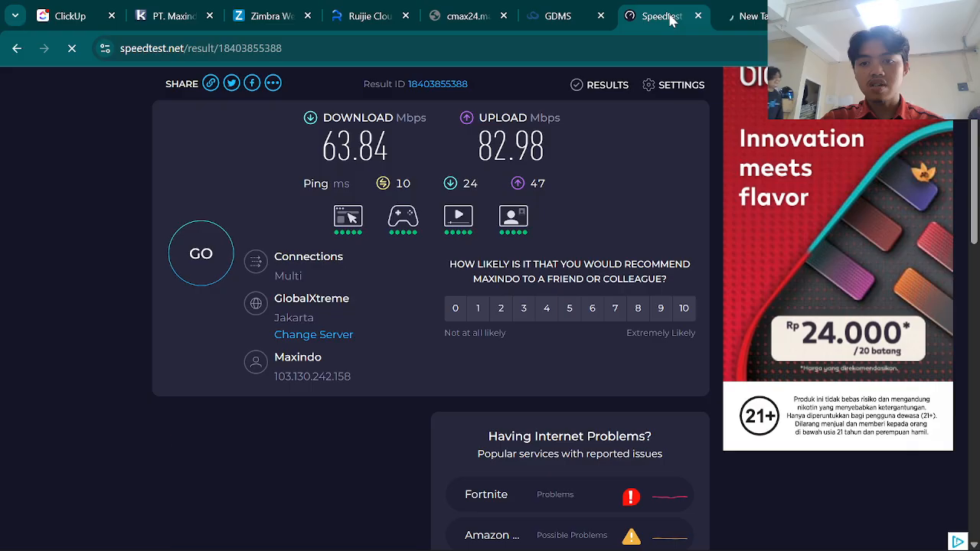
left_click(196, 257)
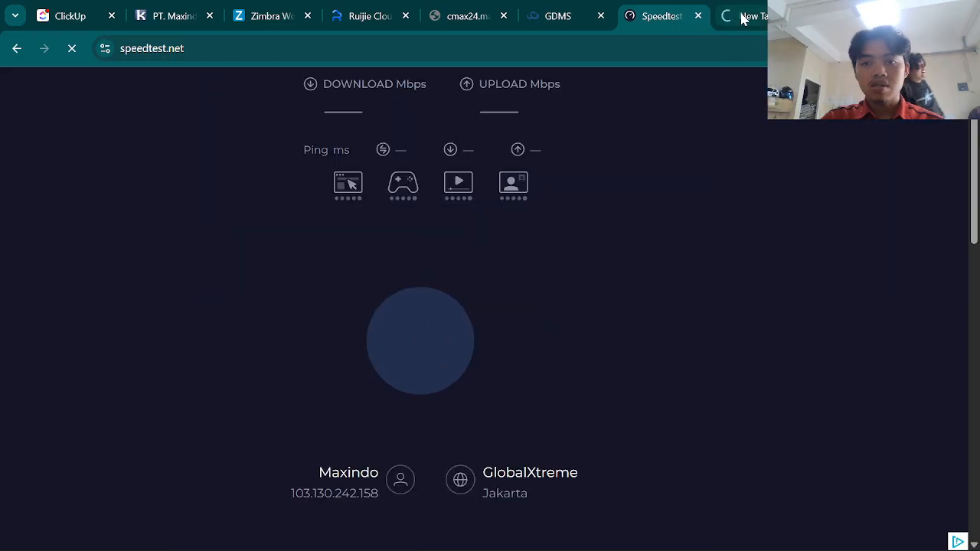
left_click(741, 16)
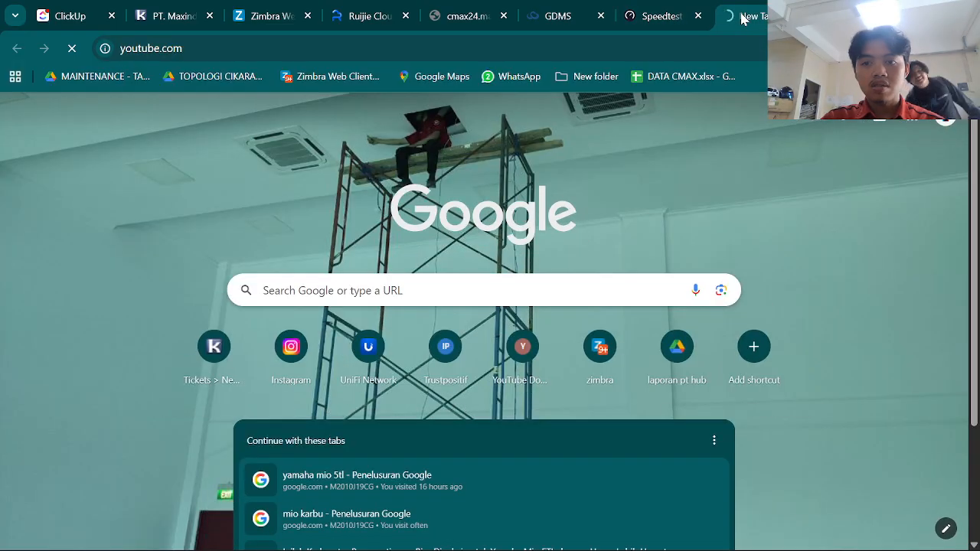
left_click(662, 21)
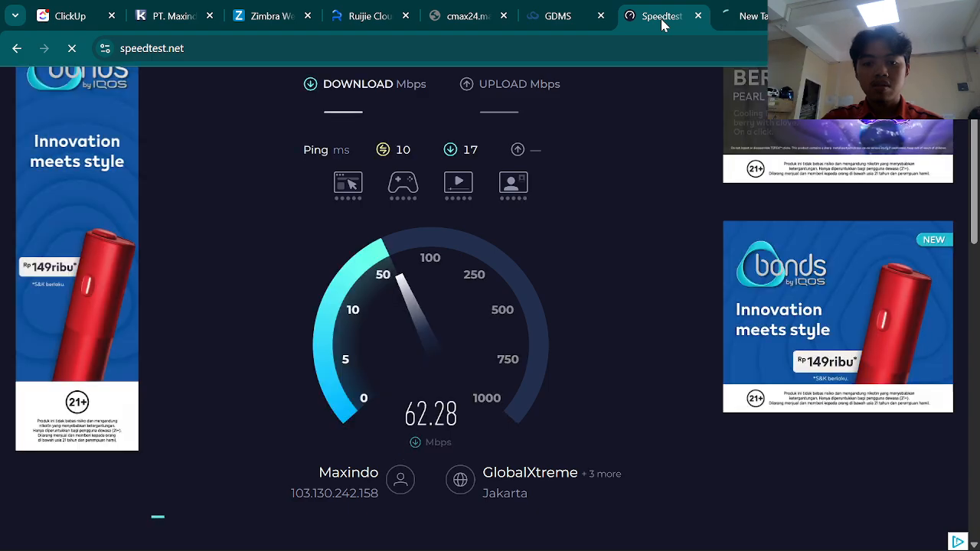
left_click(739, 16)
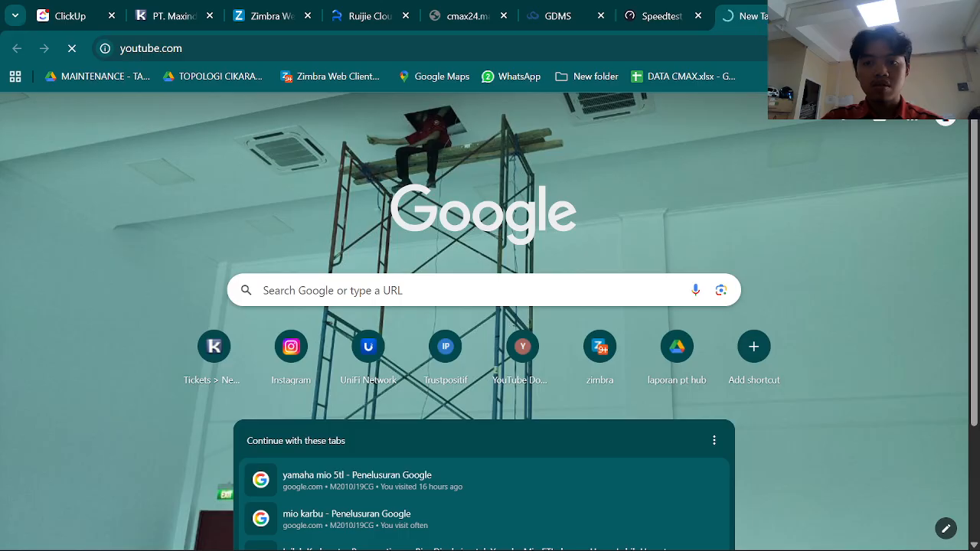
- Open another tab and try to reach facebook.com by typing its address
key("ctrl+t")
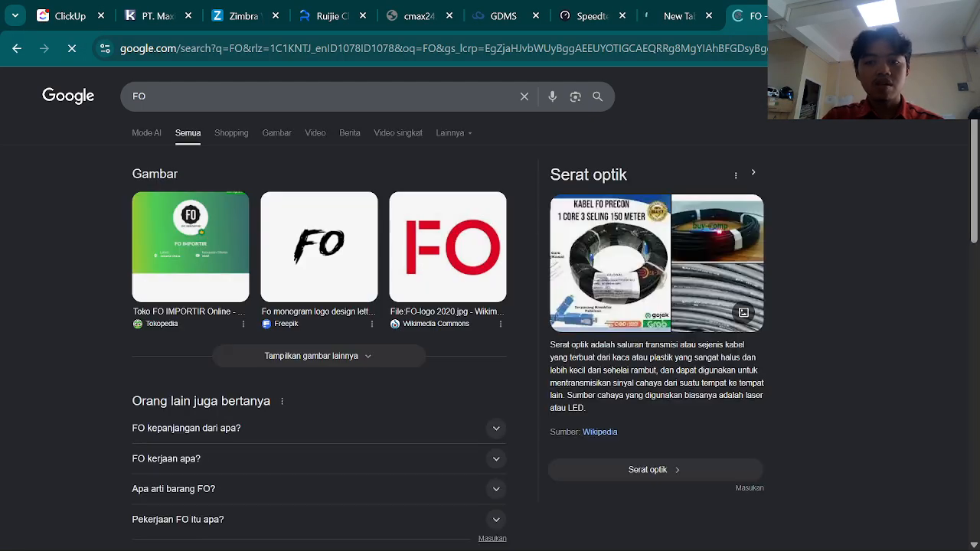
key("ctrl+l")
type("f")
key("Return")
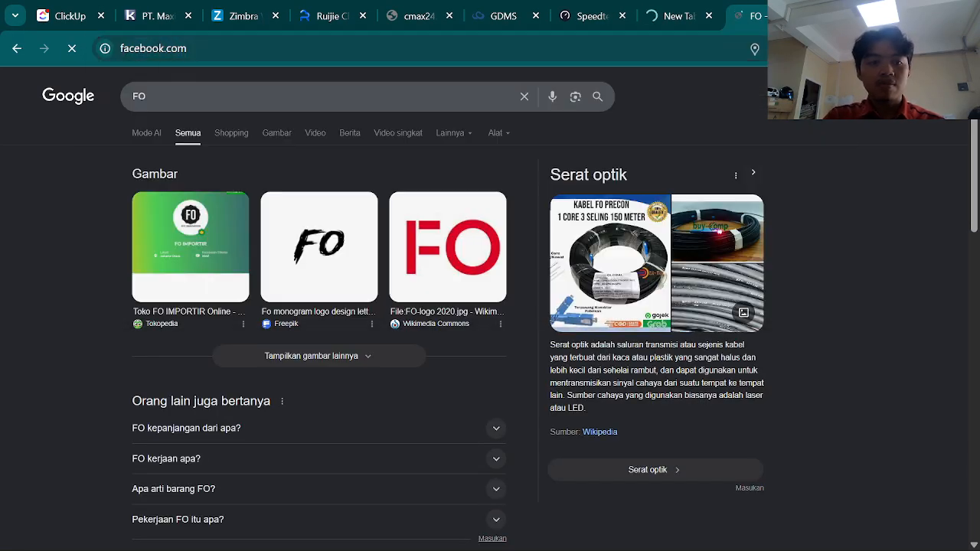
left_click(676, 19)
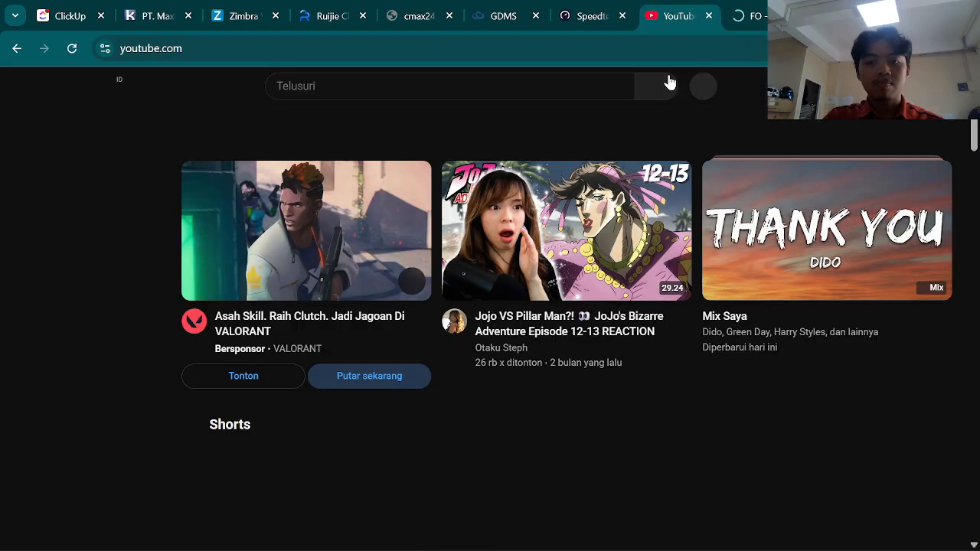
left_click(769, 17)
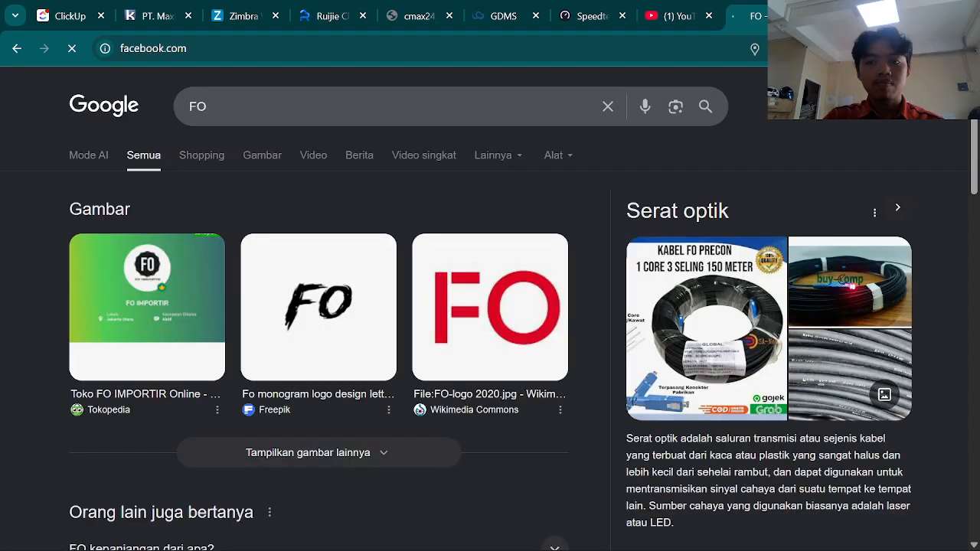
left_click(156, 48)
type("FAC")
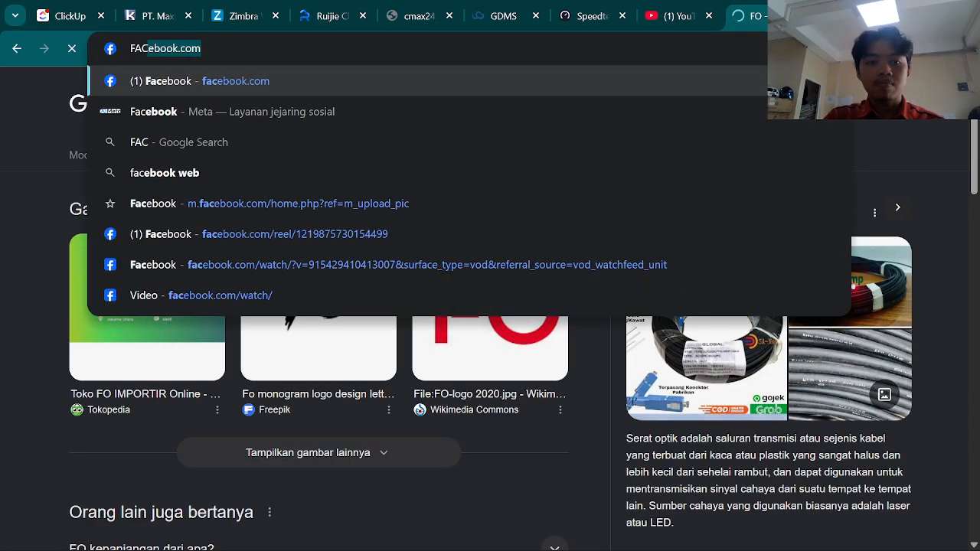
key("Return")
key("Caps_Lock")
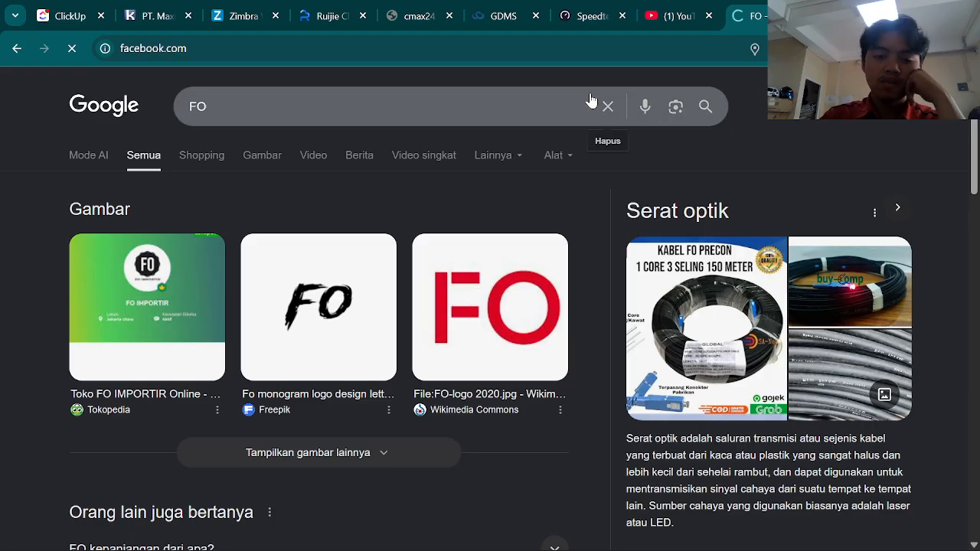
- Return to the YouTube home page, then bring the OBS Studio window forward
left_click(667, 16)
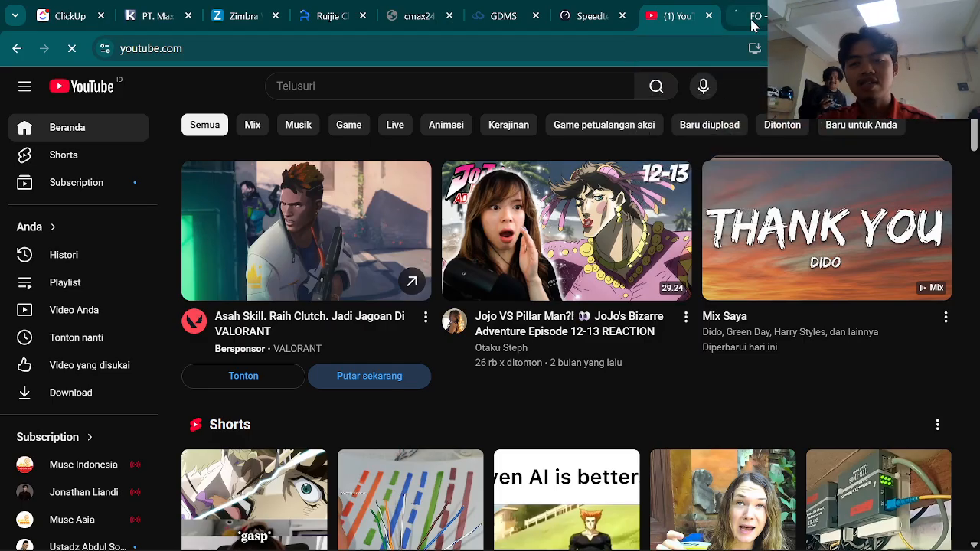
key("alt+Tab")
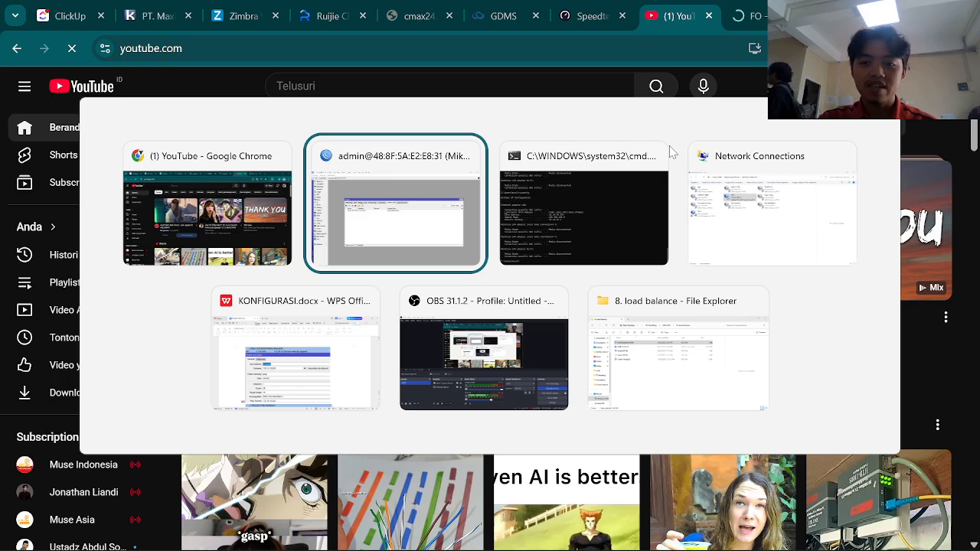
key("alt+Tab")
key("alt+Tab")
key("alt+Tab")
key("alt+Tab")
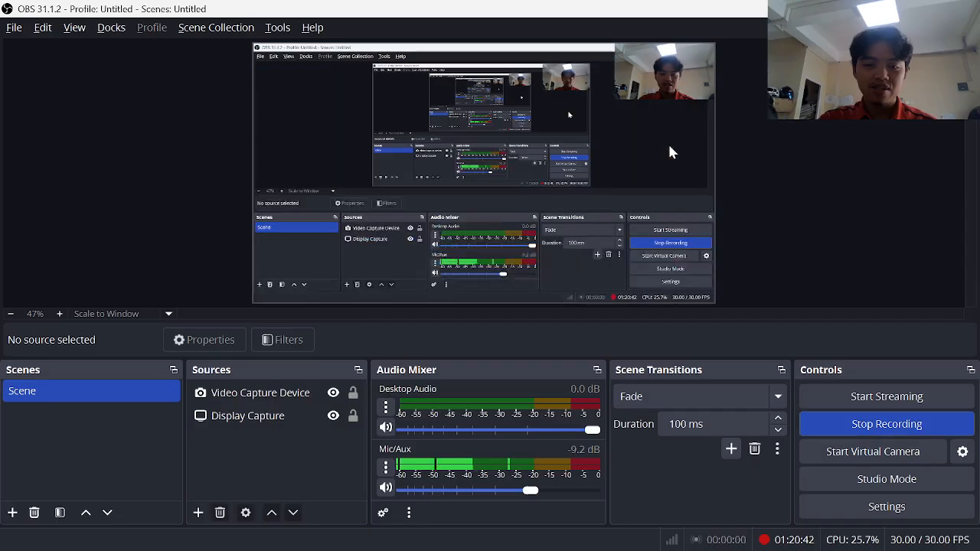